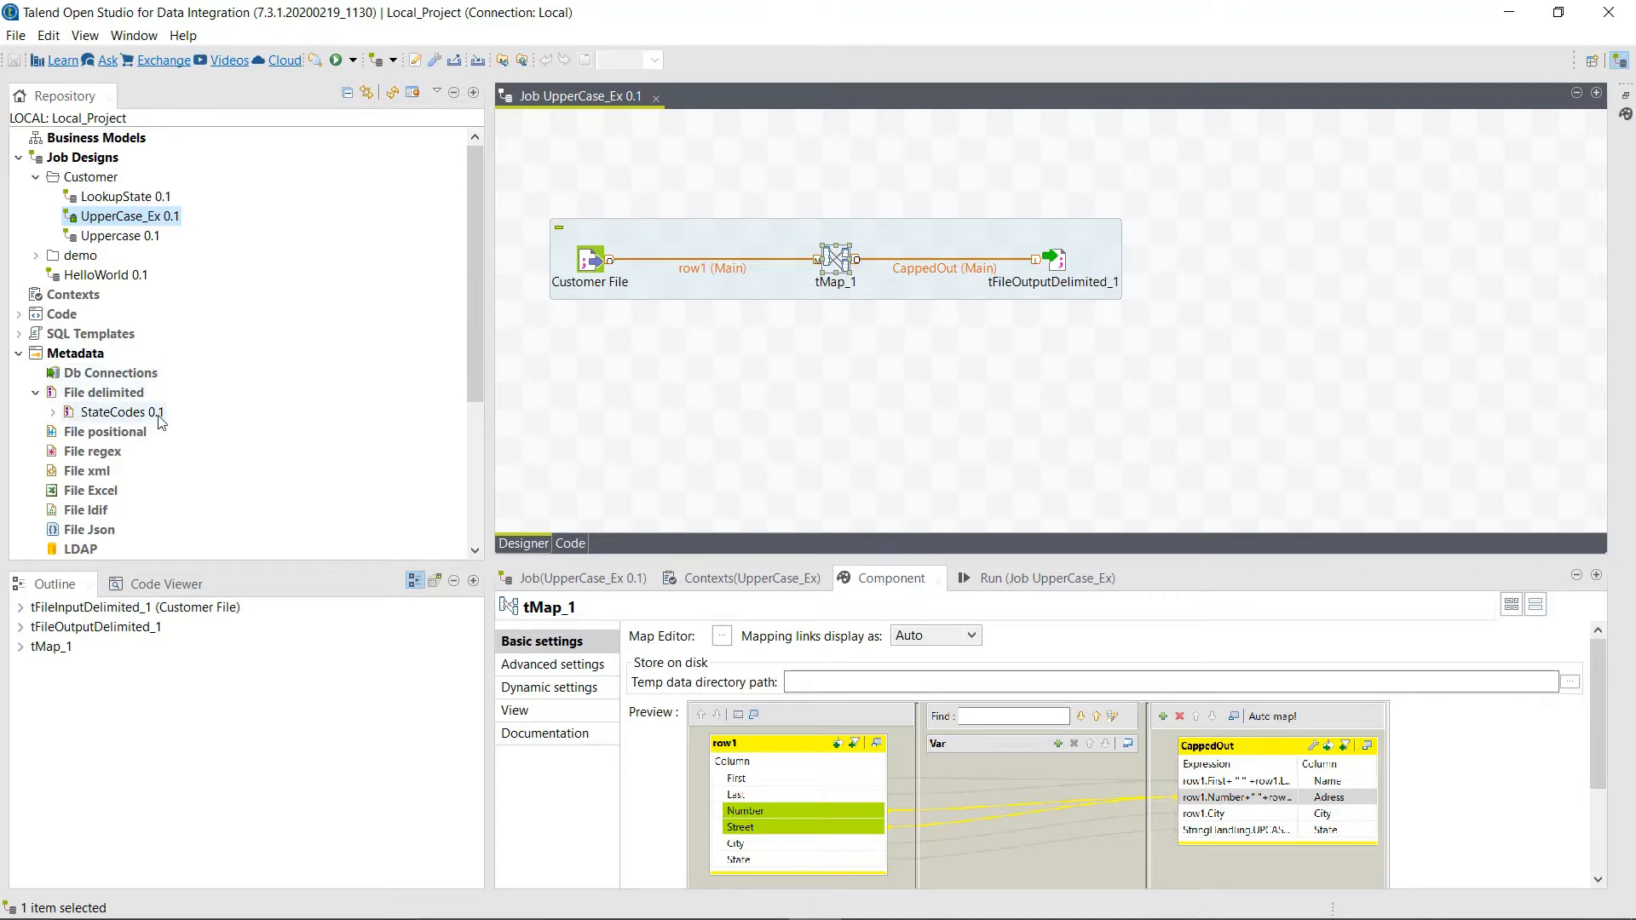
Step: Review the state codes and names in the States text file in Notepad
{"action": "left_click", "coordinate": [705, 909]}
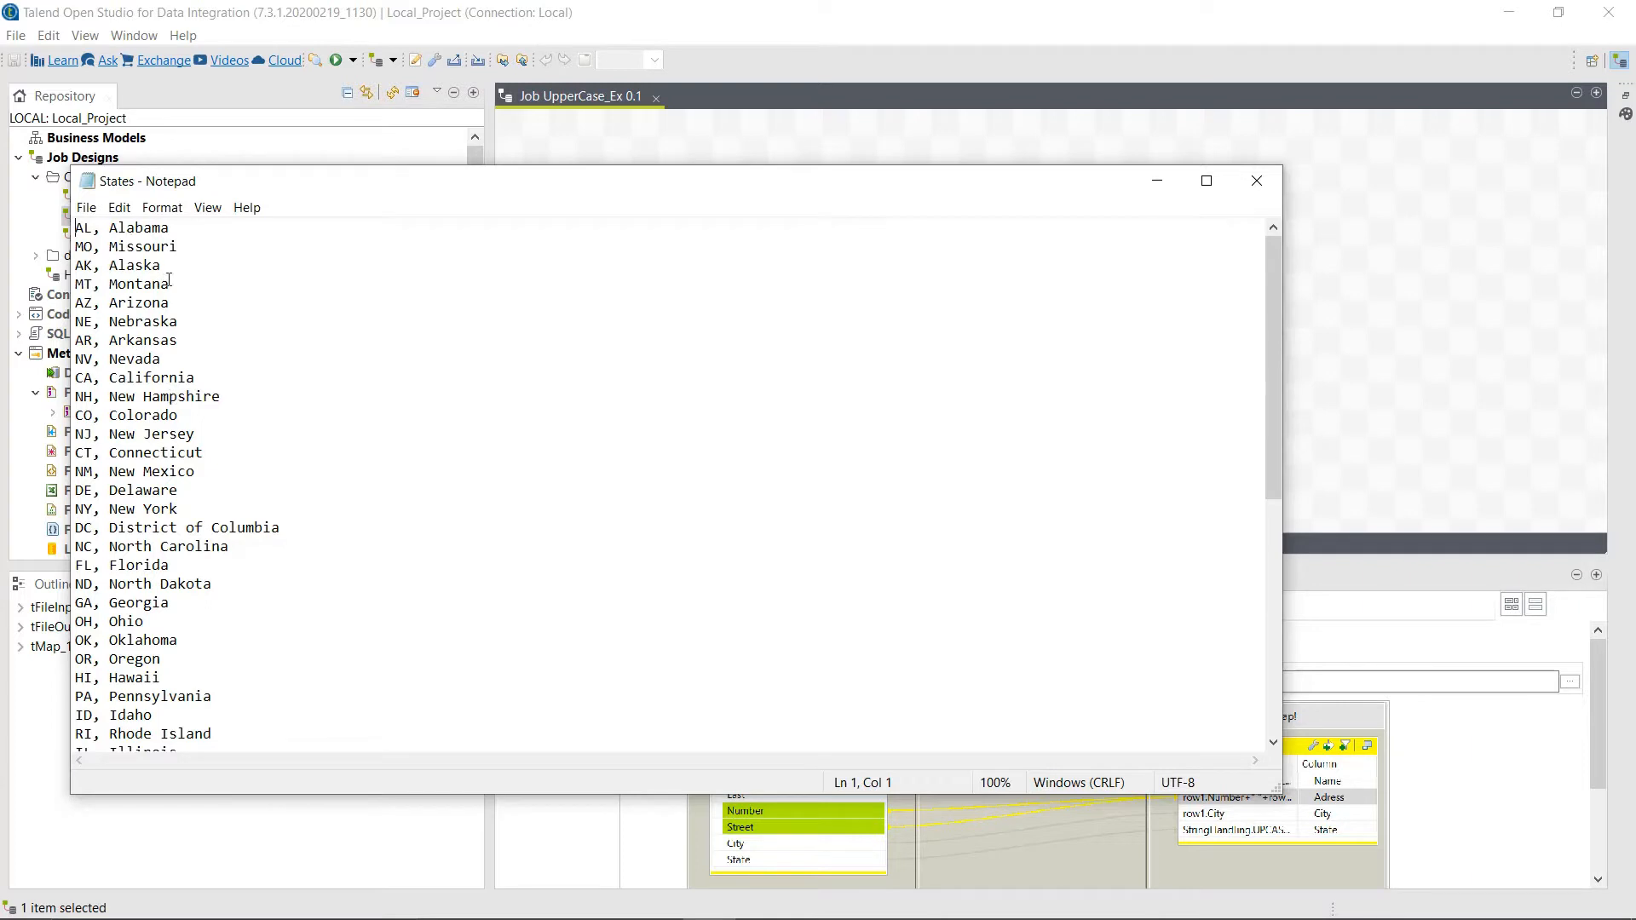
{"action": "left_click", "coordinate": [1158, 182]}
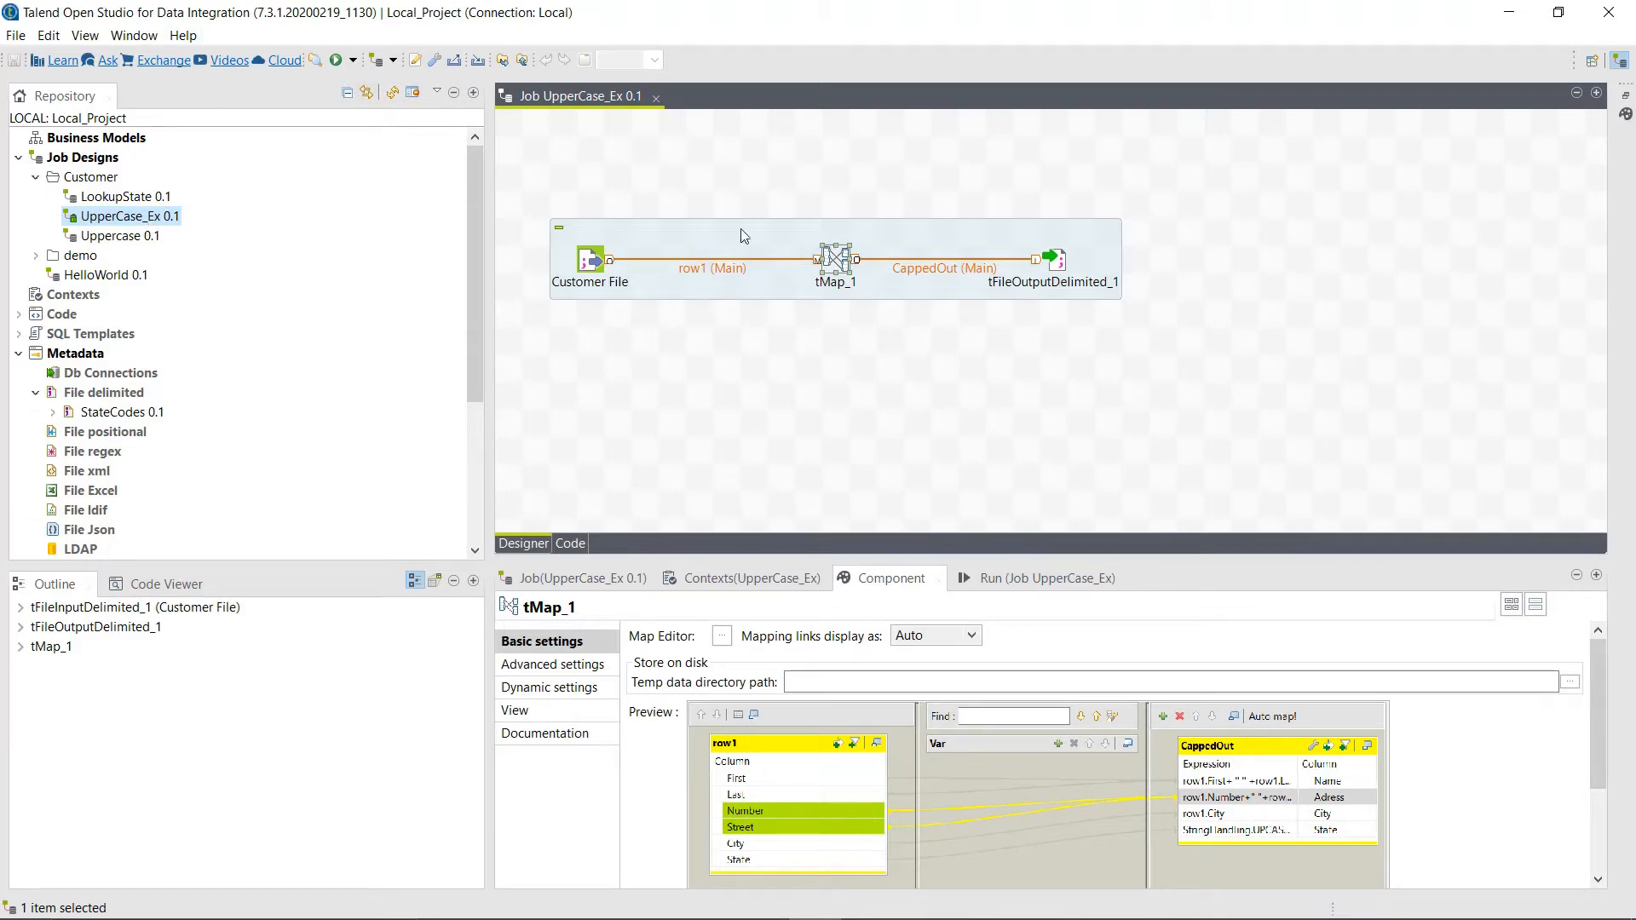
Step: Duplicate the UpperCase_Ex job under the name LookupState1
{"action": "right_click", "coordinate": [135, 222]}
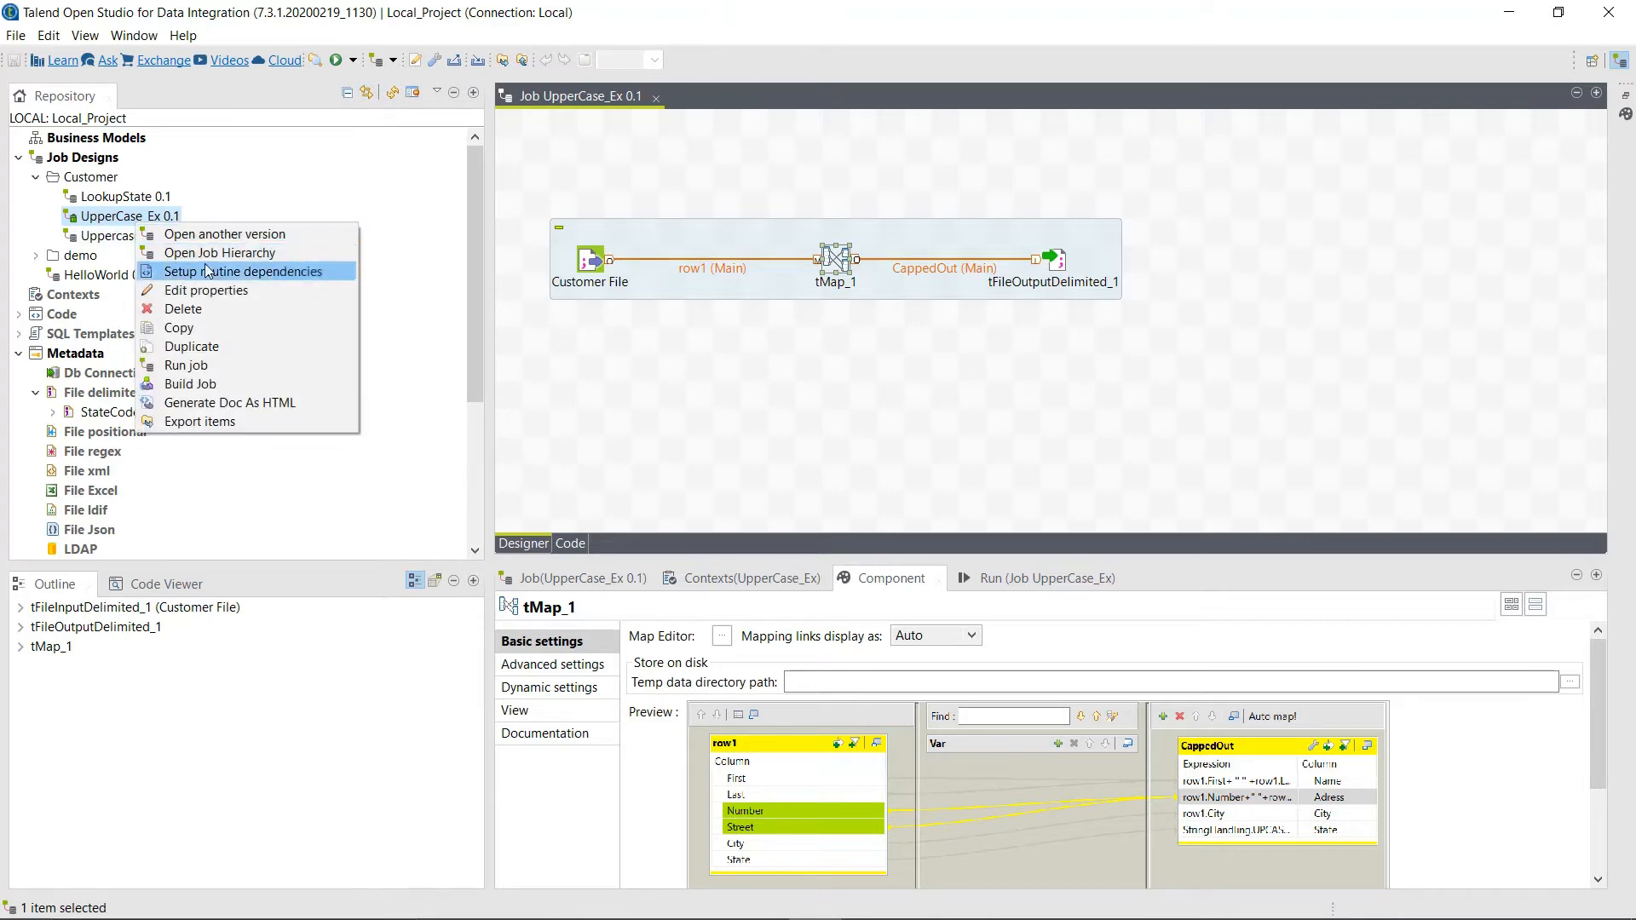
{"action": "left_click", "coordinate": [192, 346]}
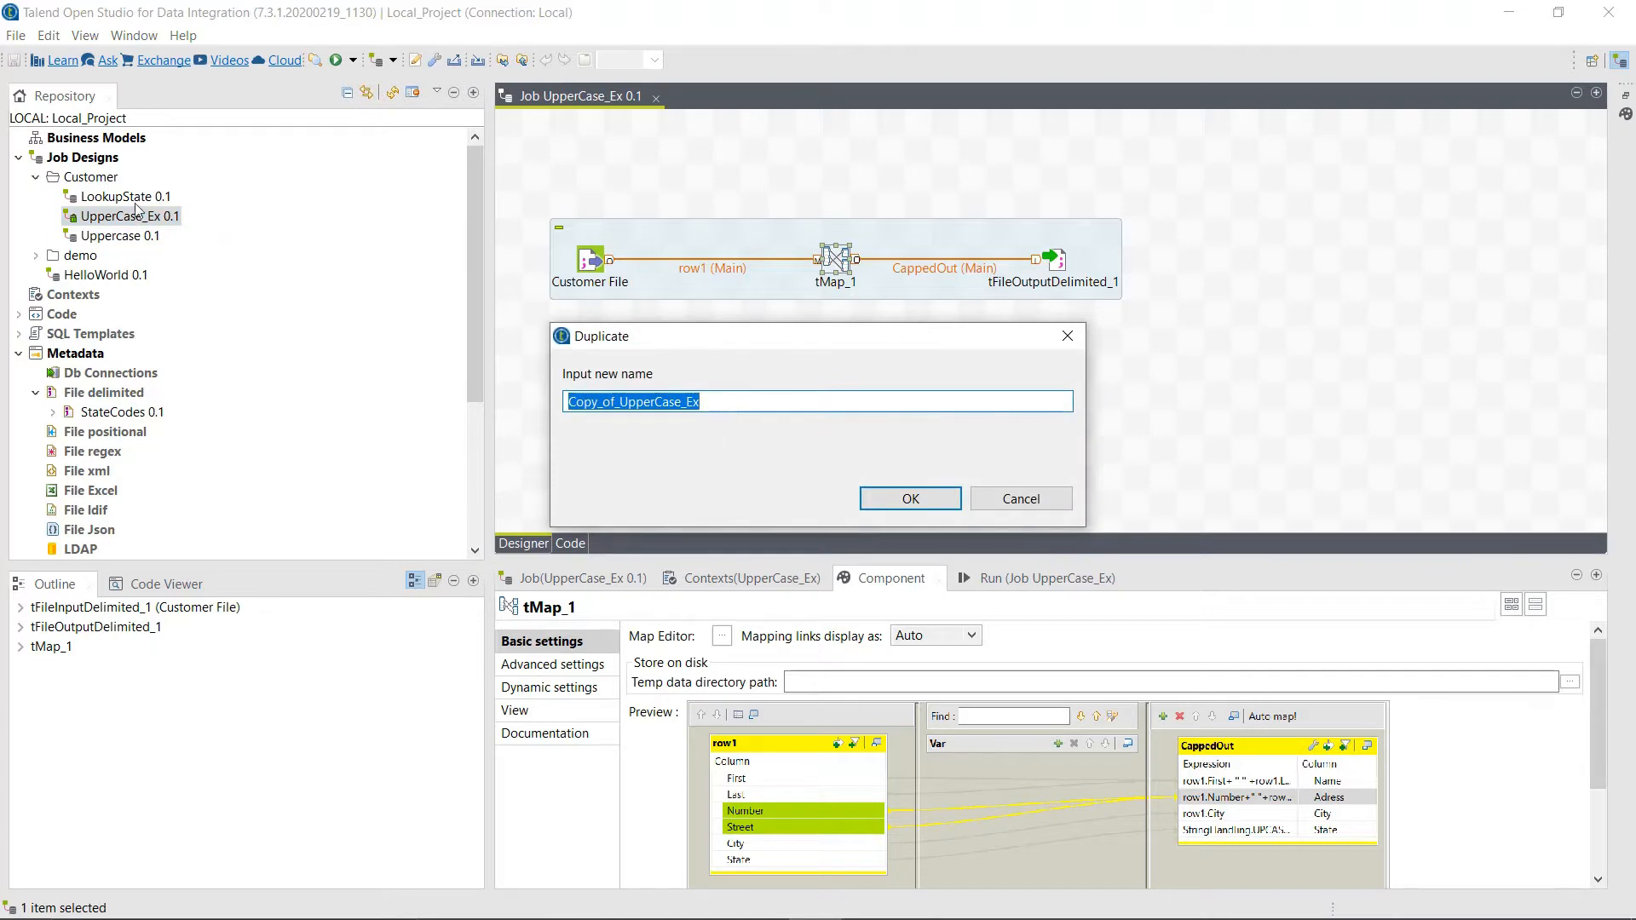
{"action": "type", "text": "Look"}
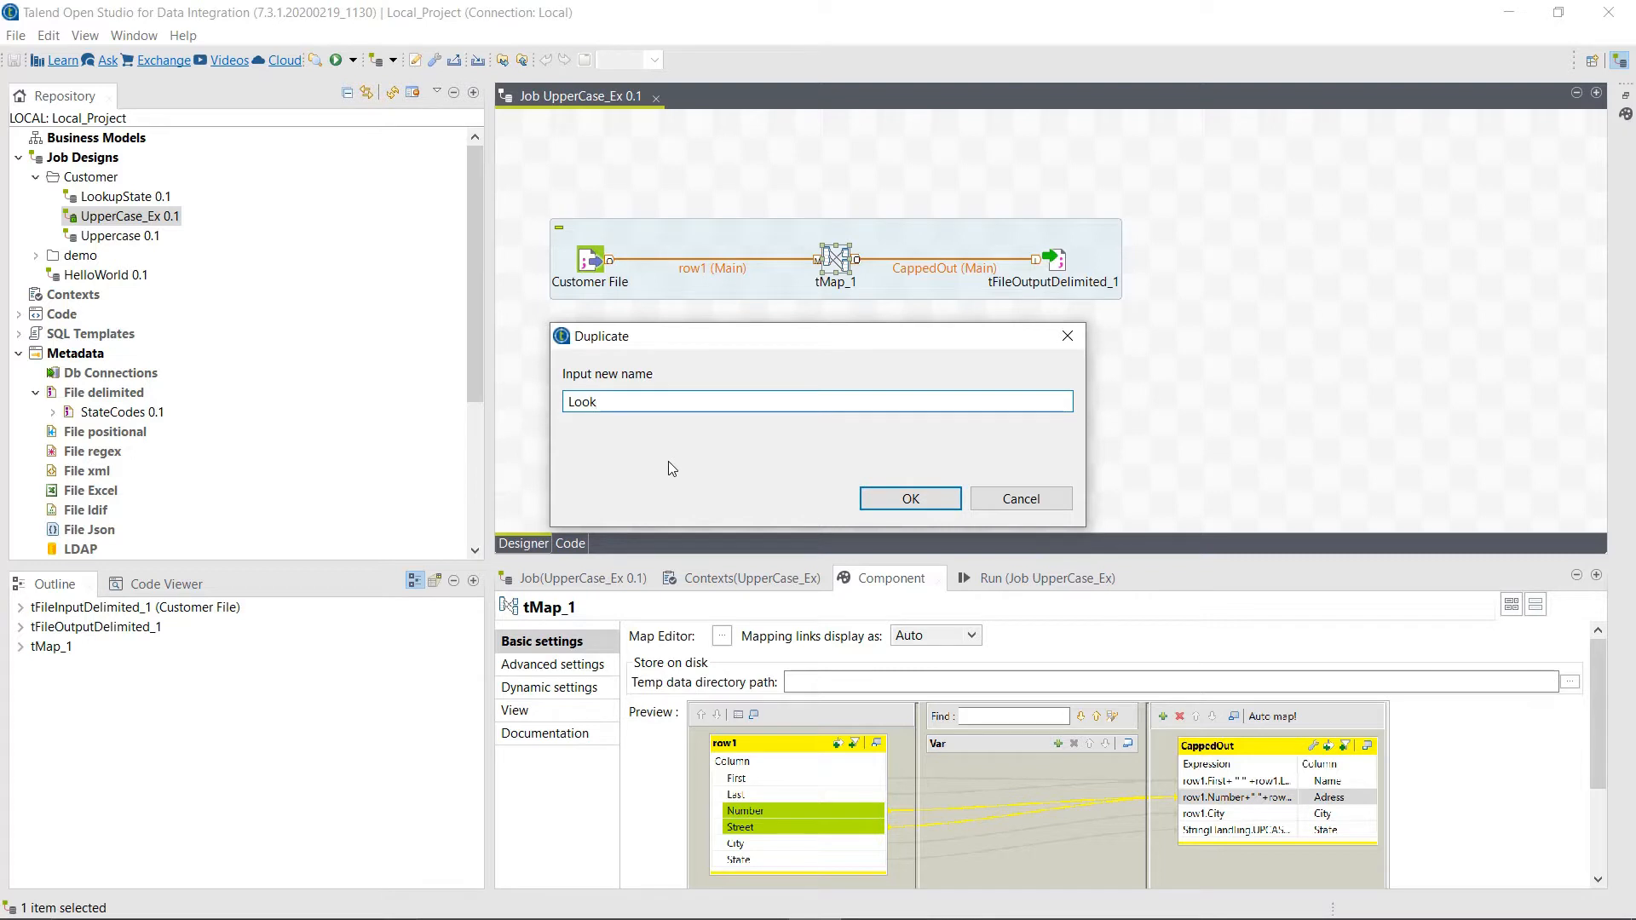
{"action": "type", "text": "upSat"}
{"action": "key", "text": "BackSpace"}
{"action": "key", "text": "BackSpace"}
{"action": "type", "text": "tate1"}
{"action": "key", "text": "Return"}
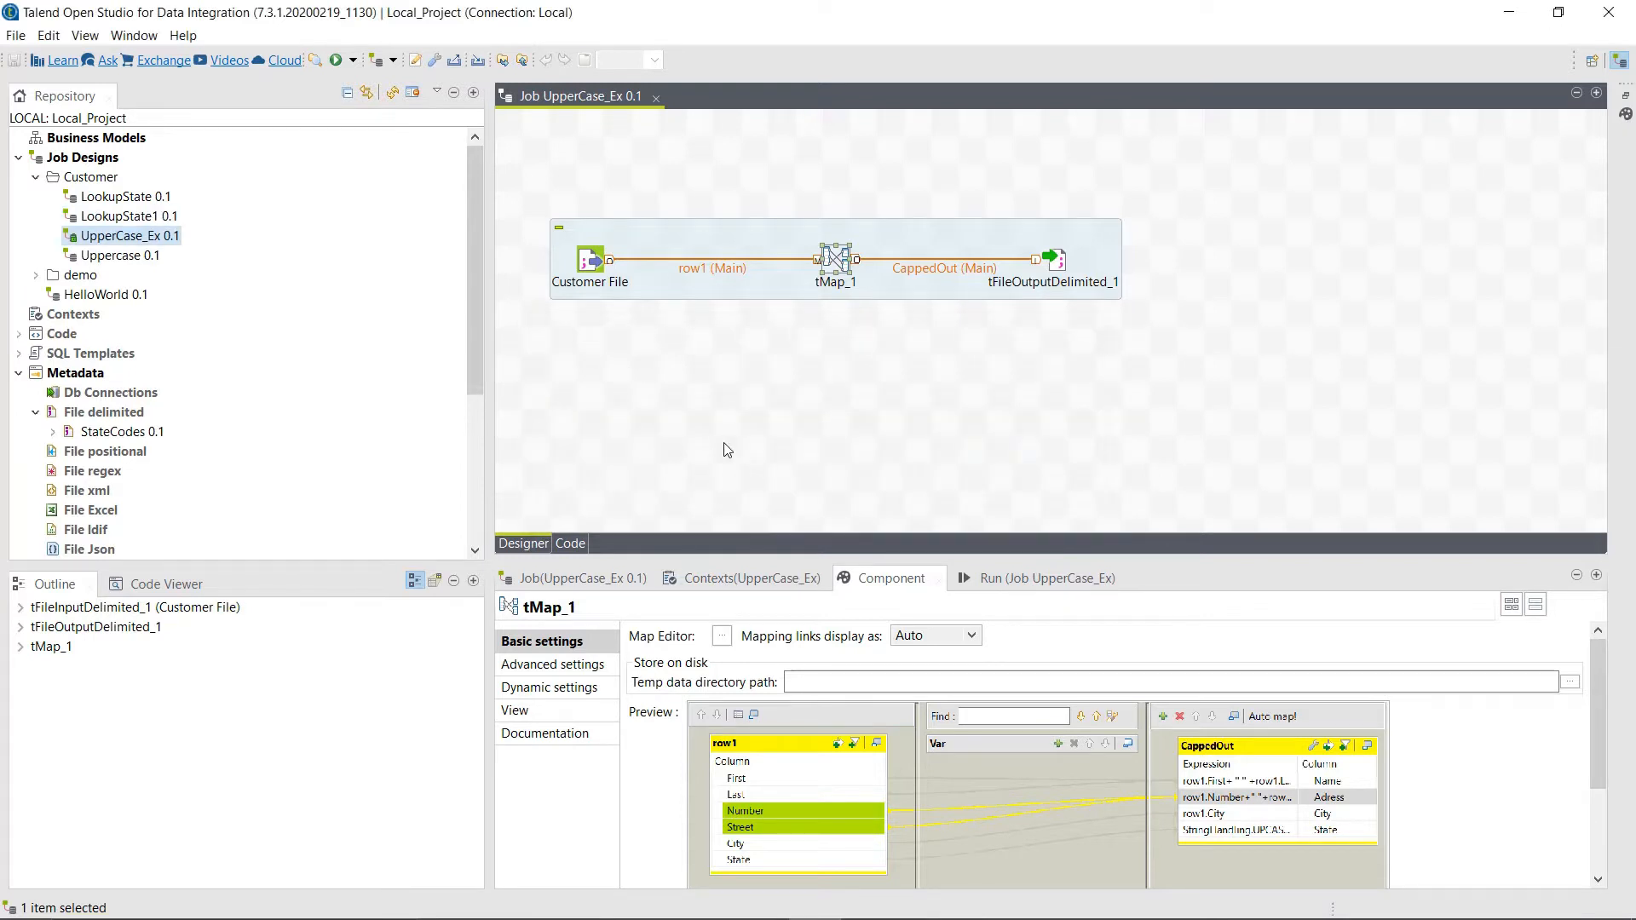
Step: Open the LookupState1 job and add the StateCodes delimited file as a tFileInputDelimited component below tMap_1
{"action": "left_click", "coordinate": [126, 219]}
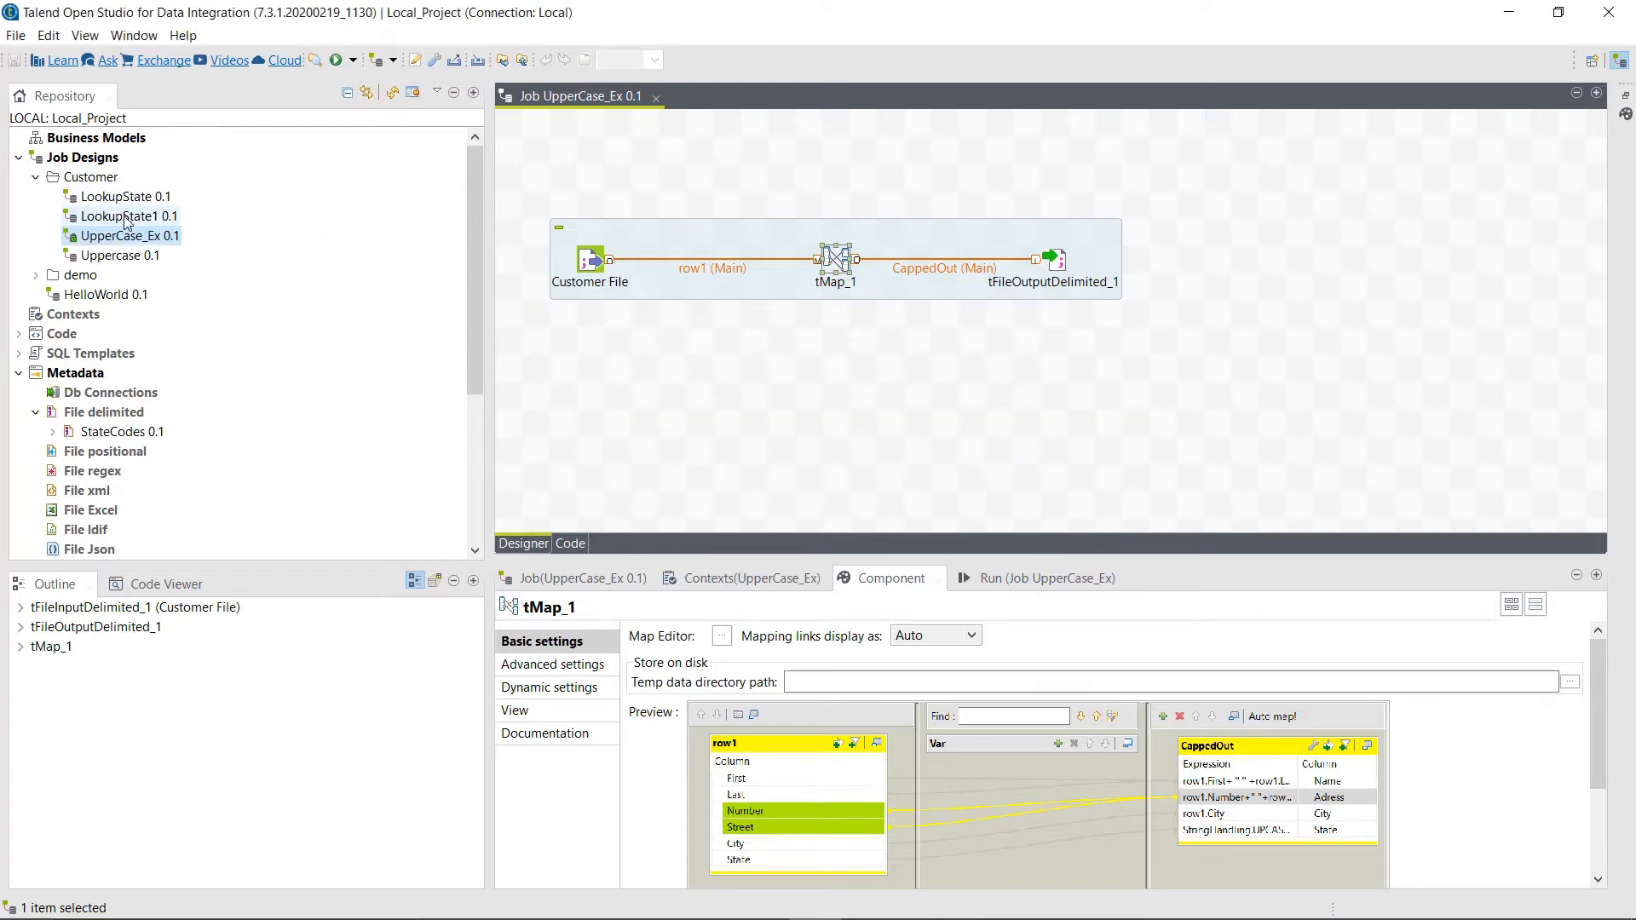
{"action": "double_click", "coordinate": [126, 218]}
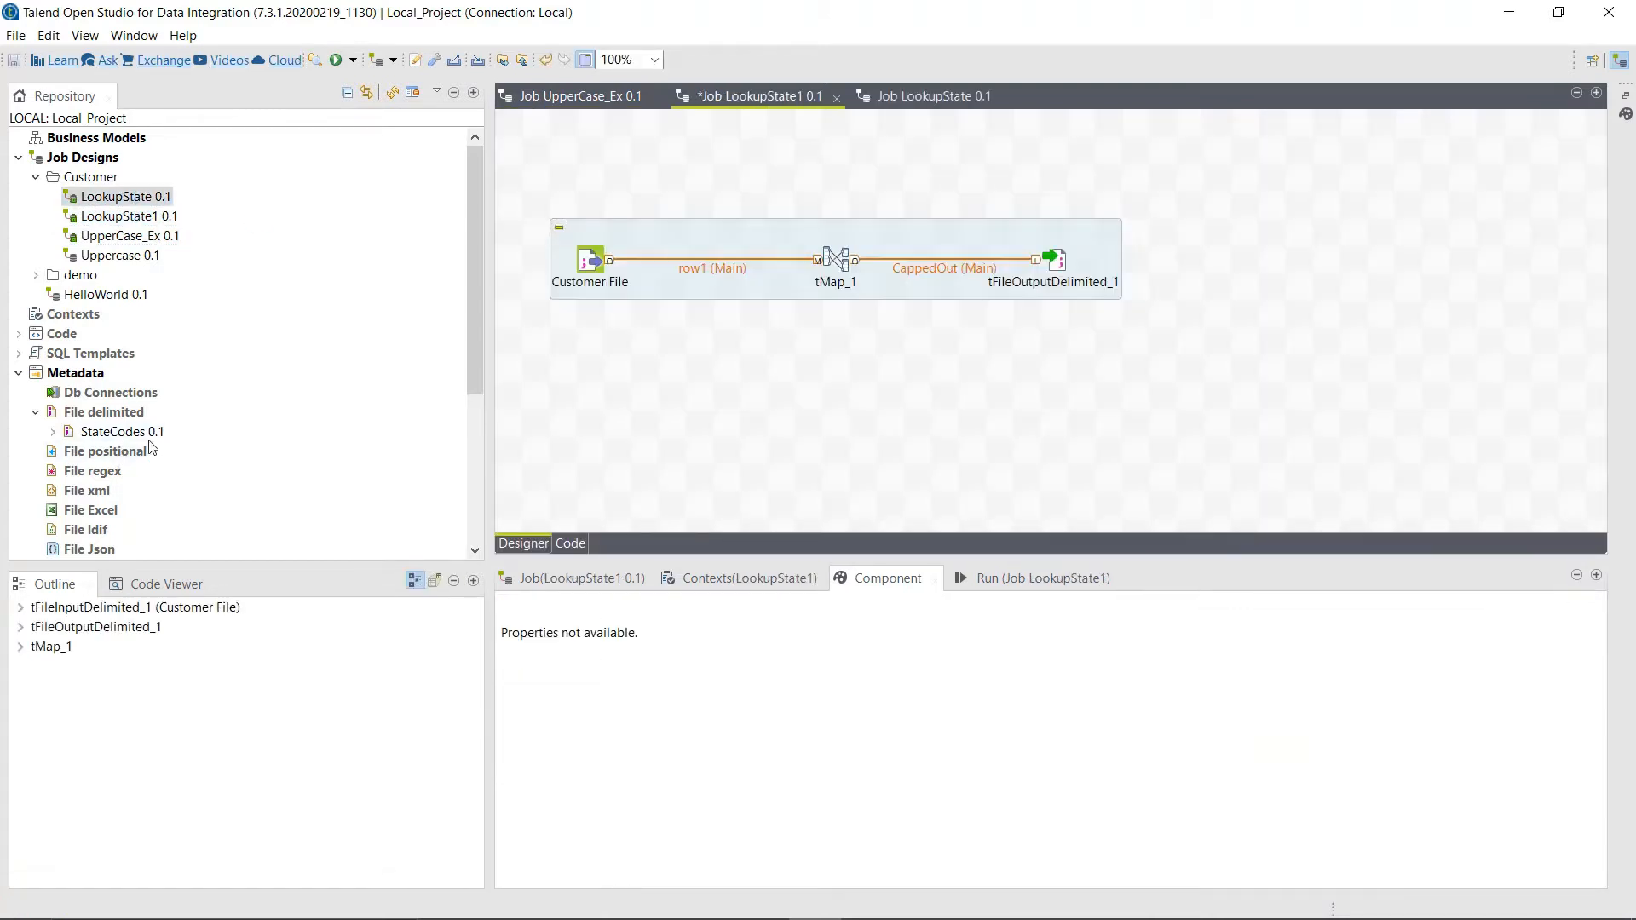
{"action": "left_click_drag", "start_coordinate": [151, 439], "coordinate": [858, 380]}
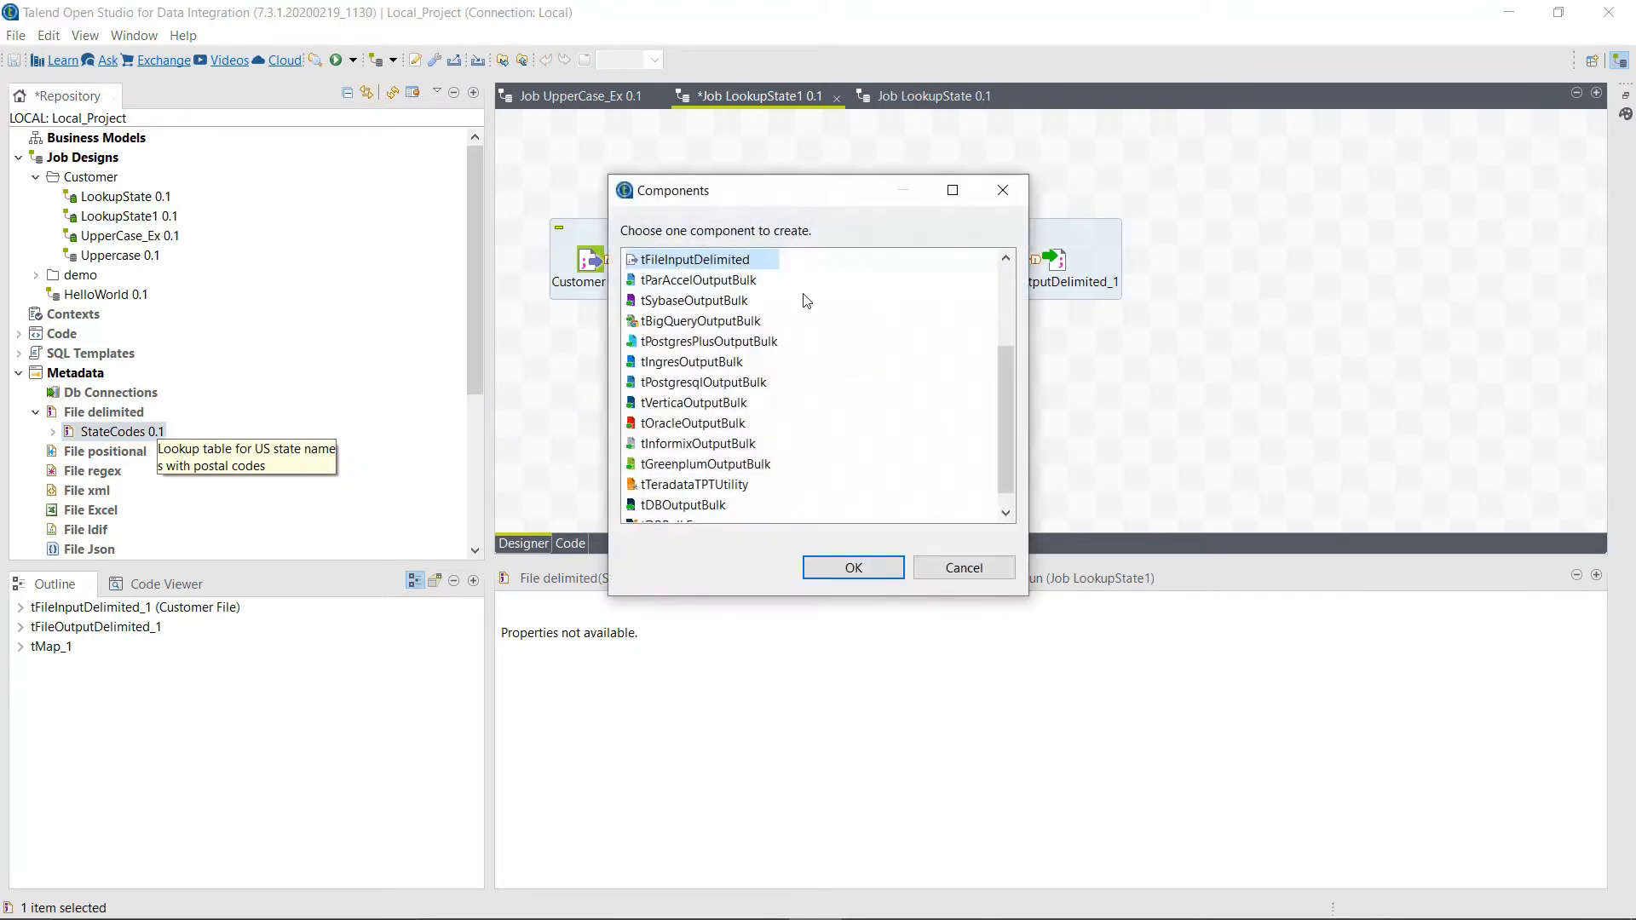
{"action": "left_click", "coordinate": [832, 567]}
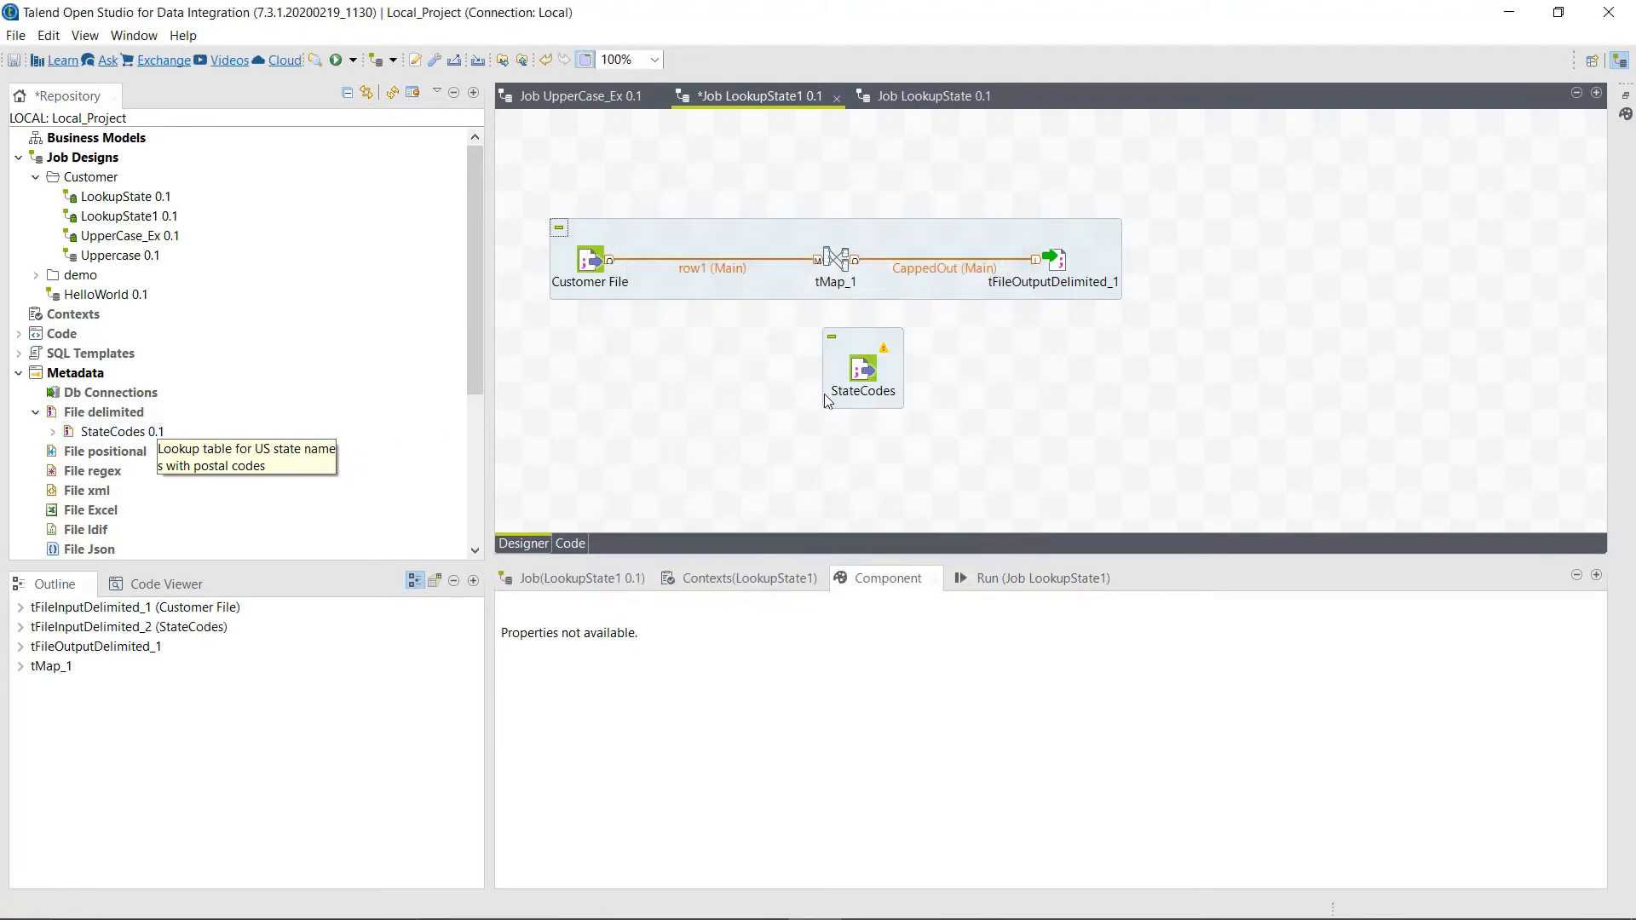
{"action": "left_click", "coordinate": [867, 369]}
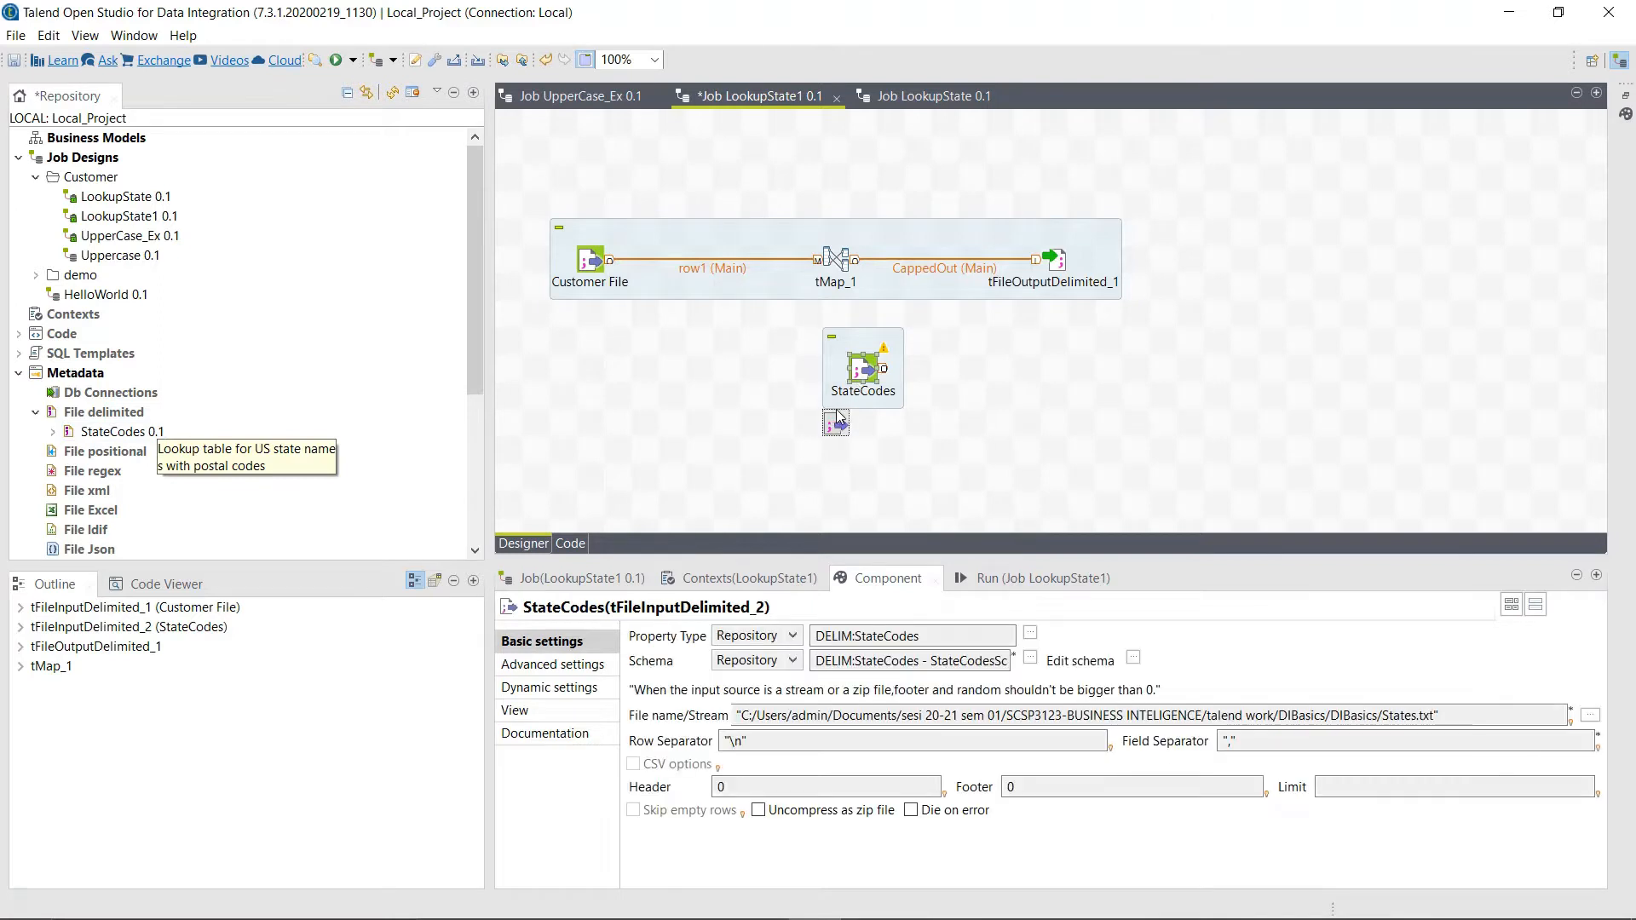
{"action": "left_click_drag", "start_coordinate": [839, 418], "coordinate": [839, 420]}
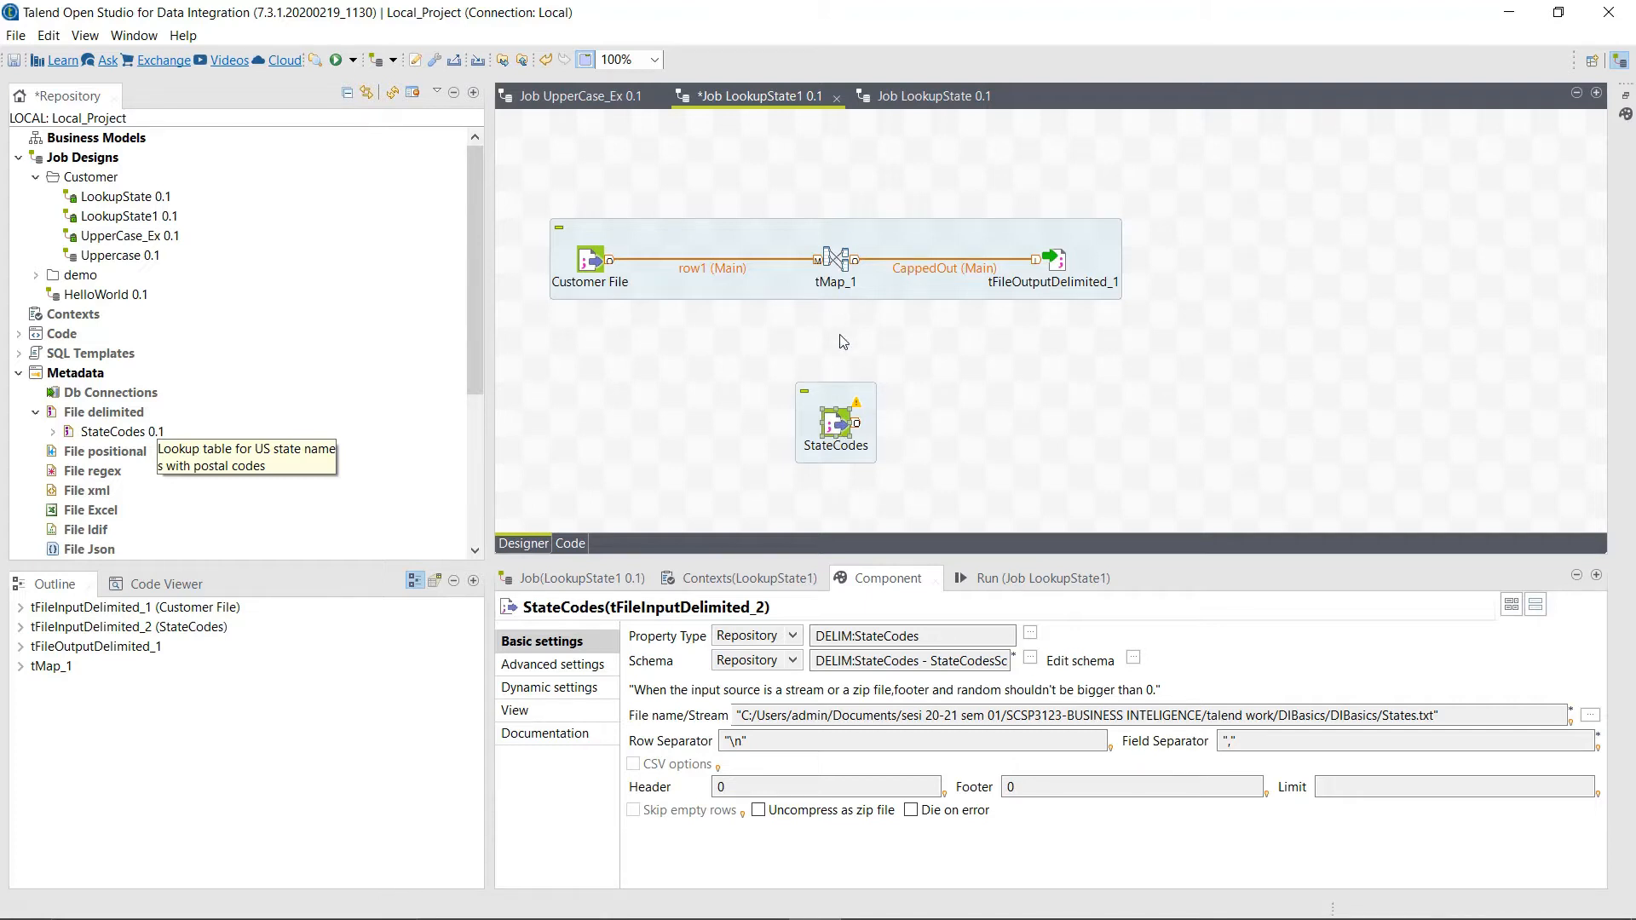
Step: Connect the StateCodes component to tMap_1 with a Main row link
{"action": "left_click", "coordinate": [831, 437]}
{"action": "right_click", "coordinate": [845, 438]}
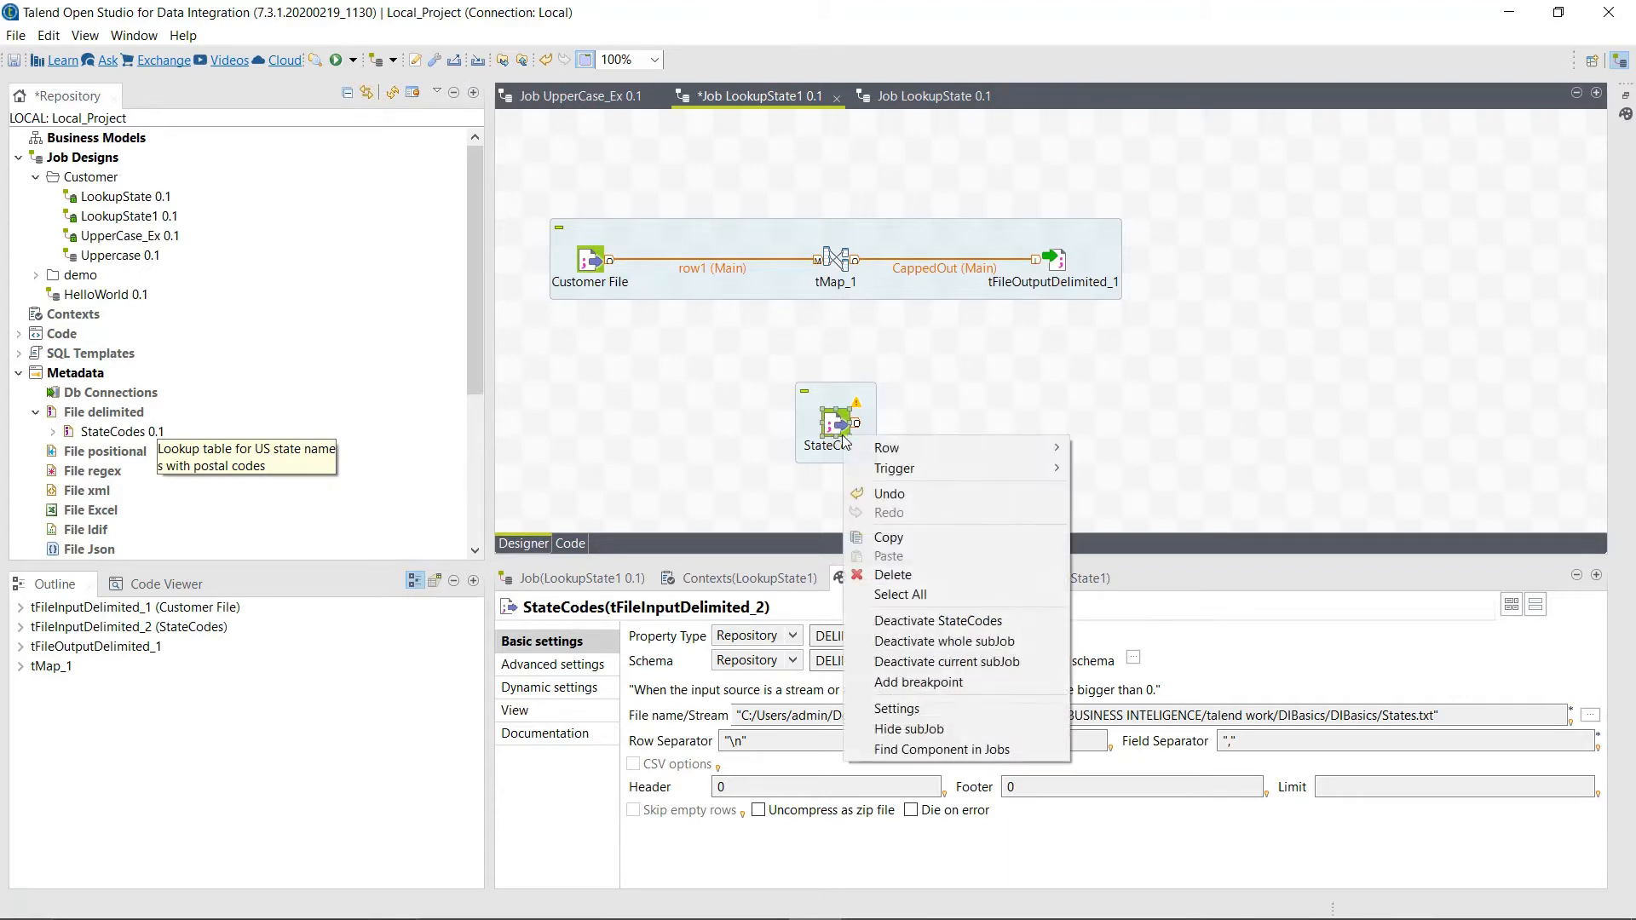
{"action": "mouse_move", "coordinate": [925, 452]}
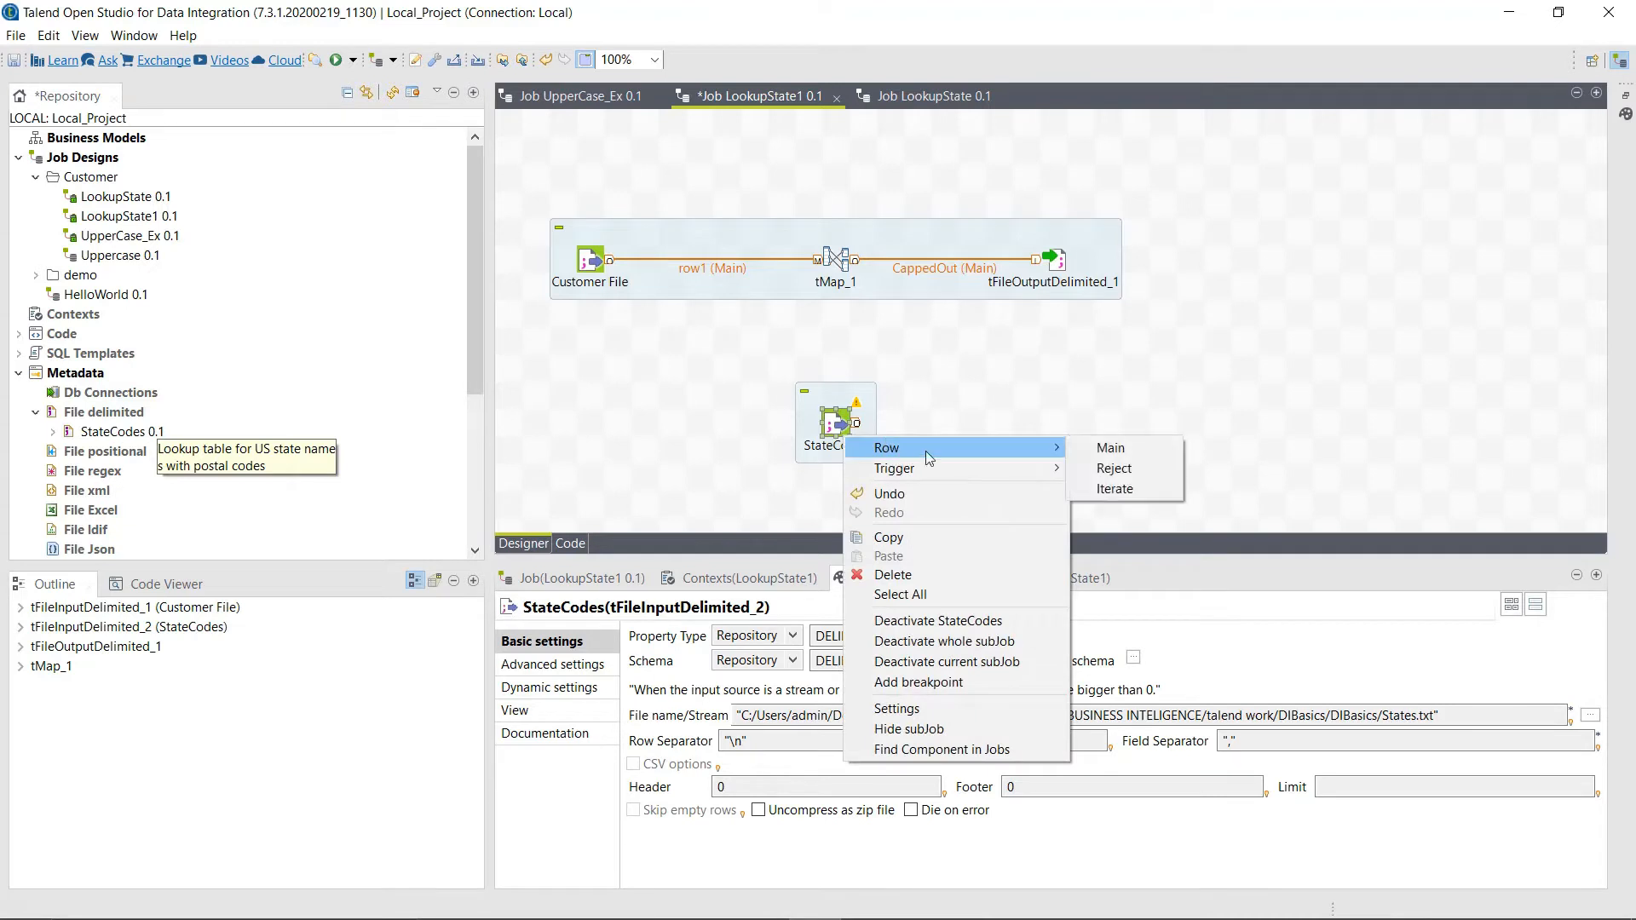
{"action": "left_click", "coordinate": [1105, 450]}
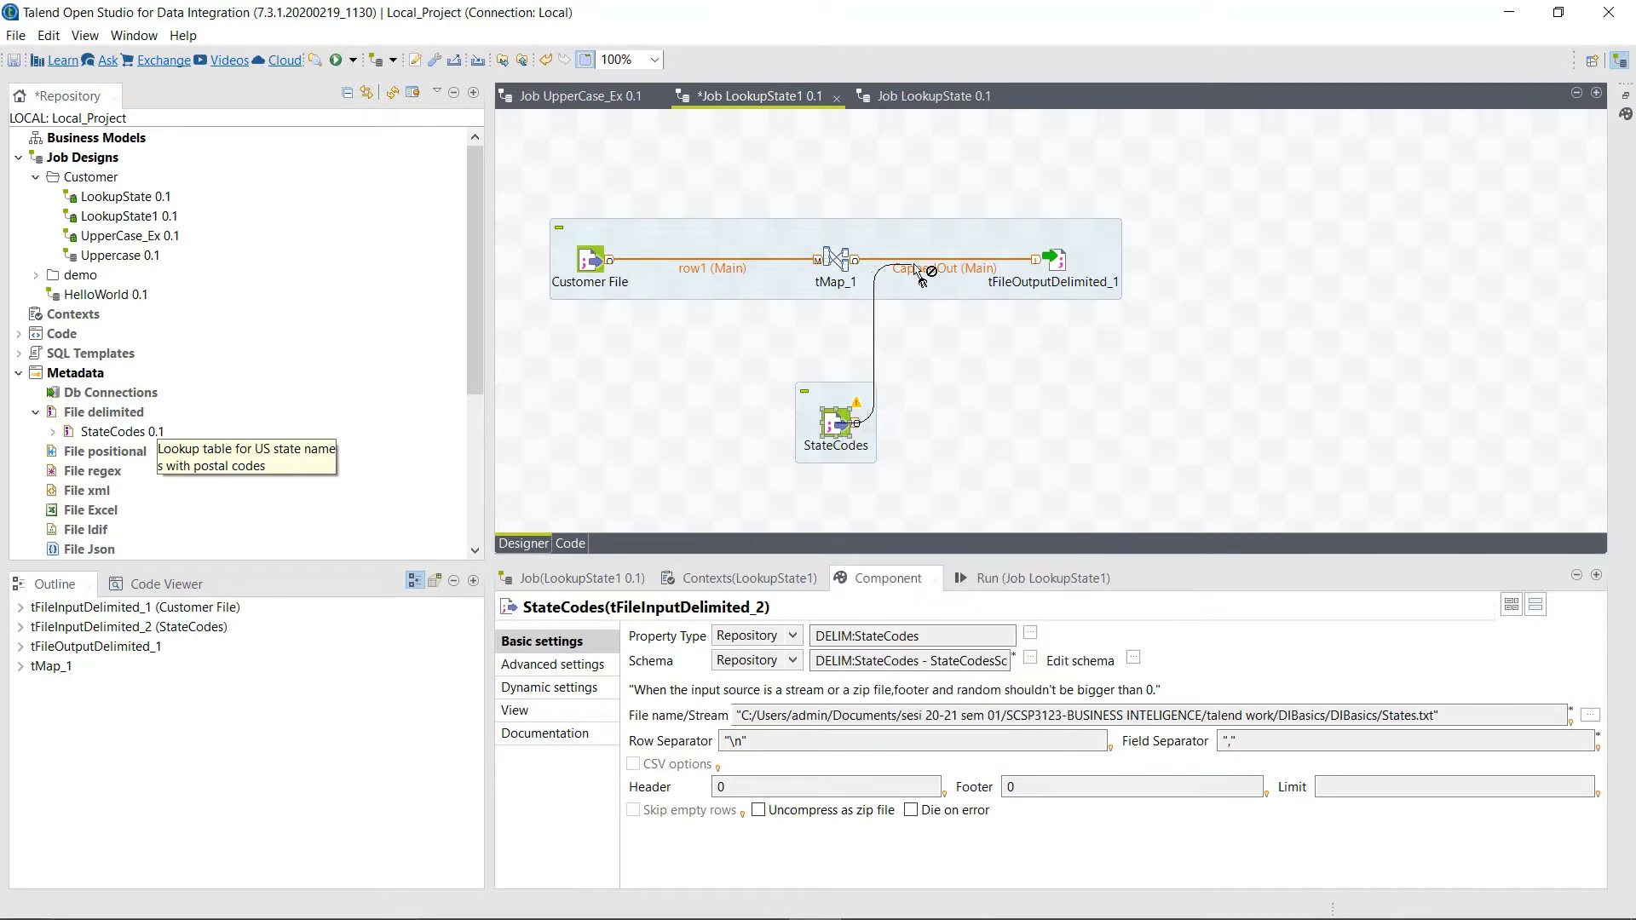
{"action": "left_click", "coordinate": [837, 271]}
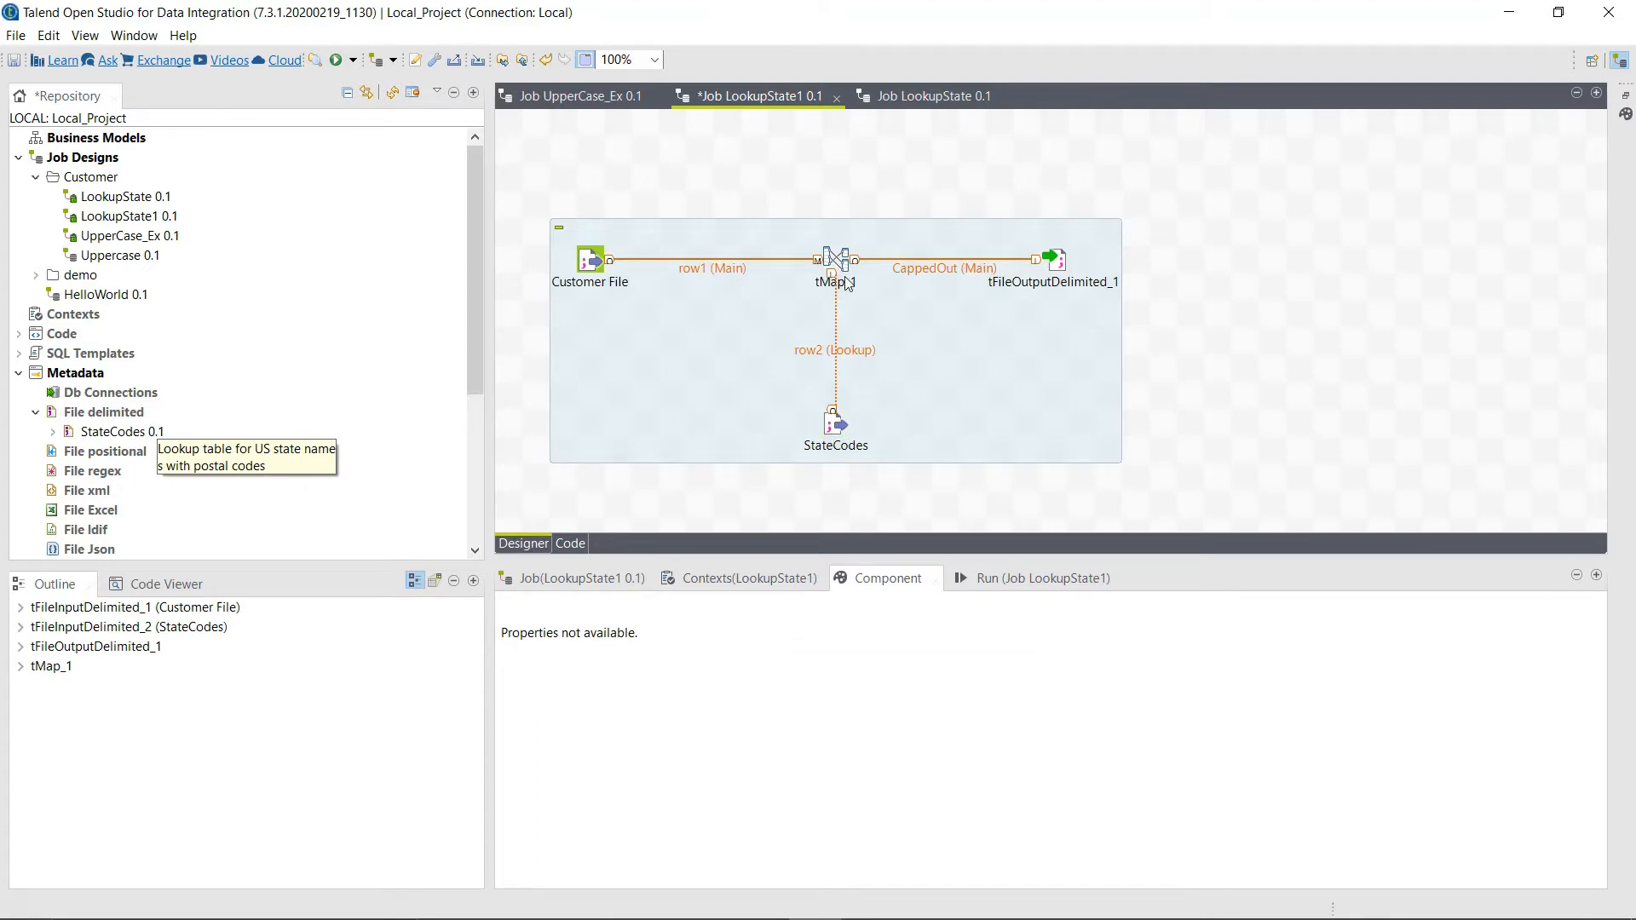
{"action": "left_click", "coordinate": [838, 421]}
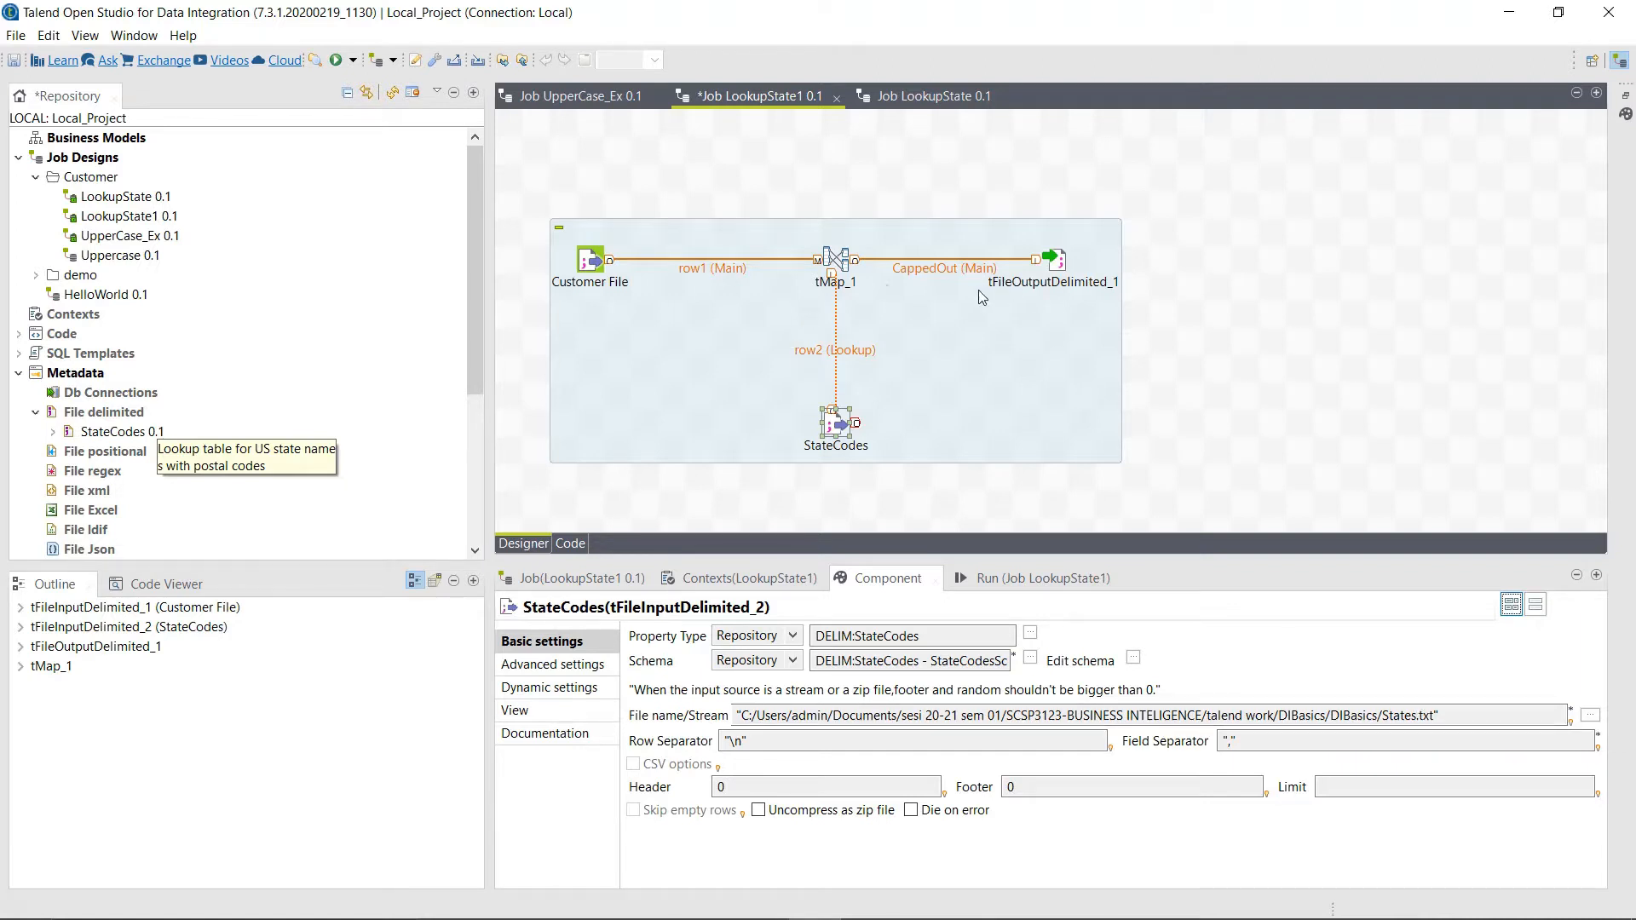
Step: In the tMap_1 mapping, use row1's State as the lookup key for StateCode and add StateName to CappedOut, propagating the changes
{"action": "double_click", "coordinate": [841, 263]}
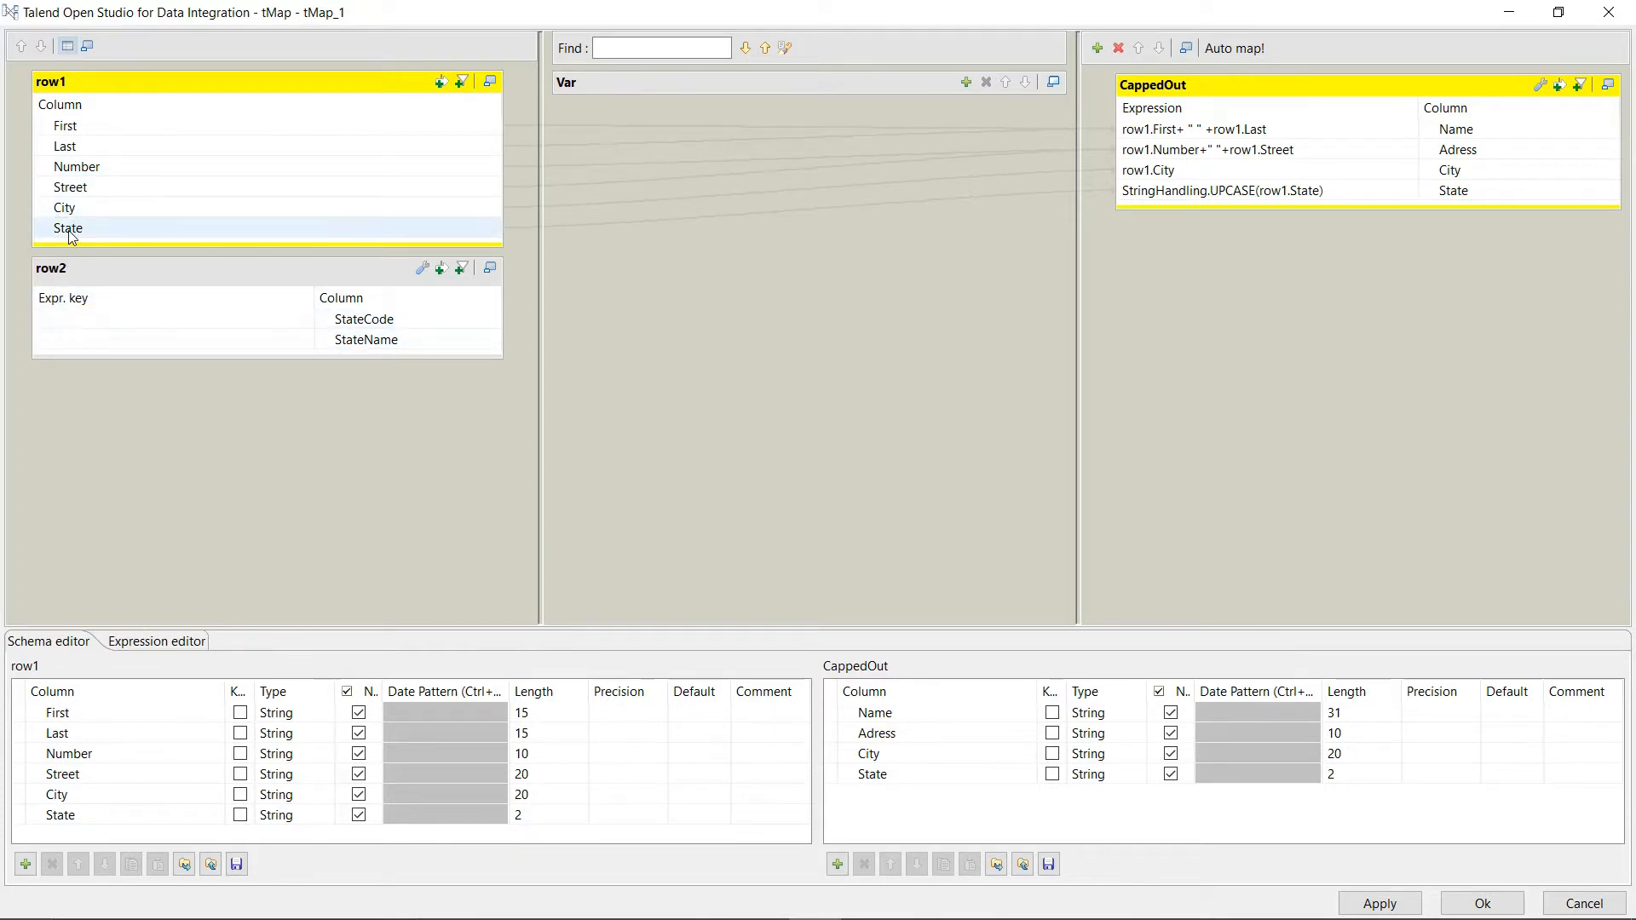
{"action": "left_click_drag", "start_coordinate": [71, 237], "coordinate": [40, 322]}
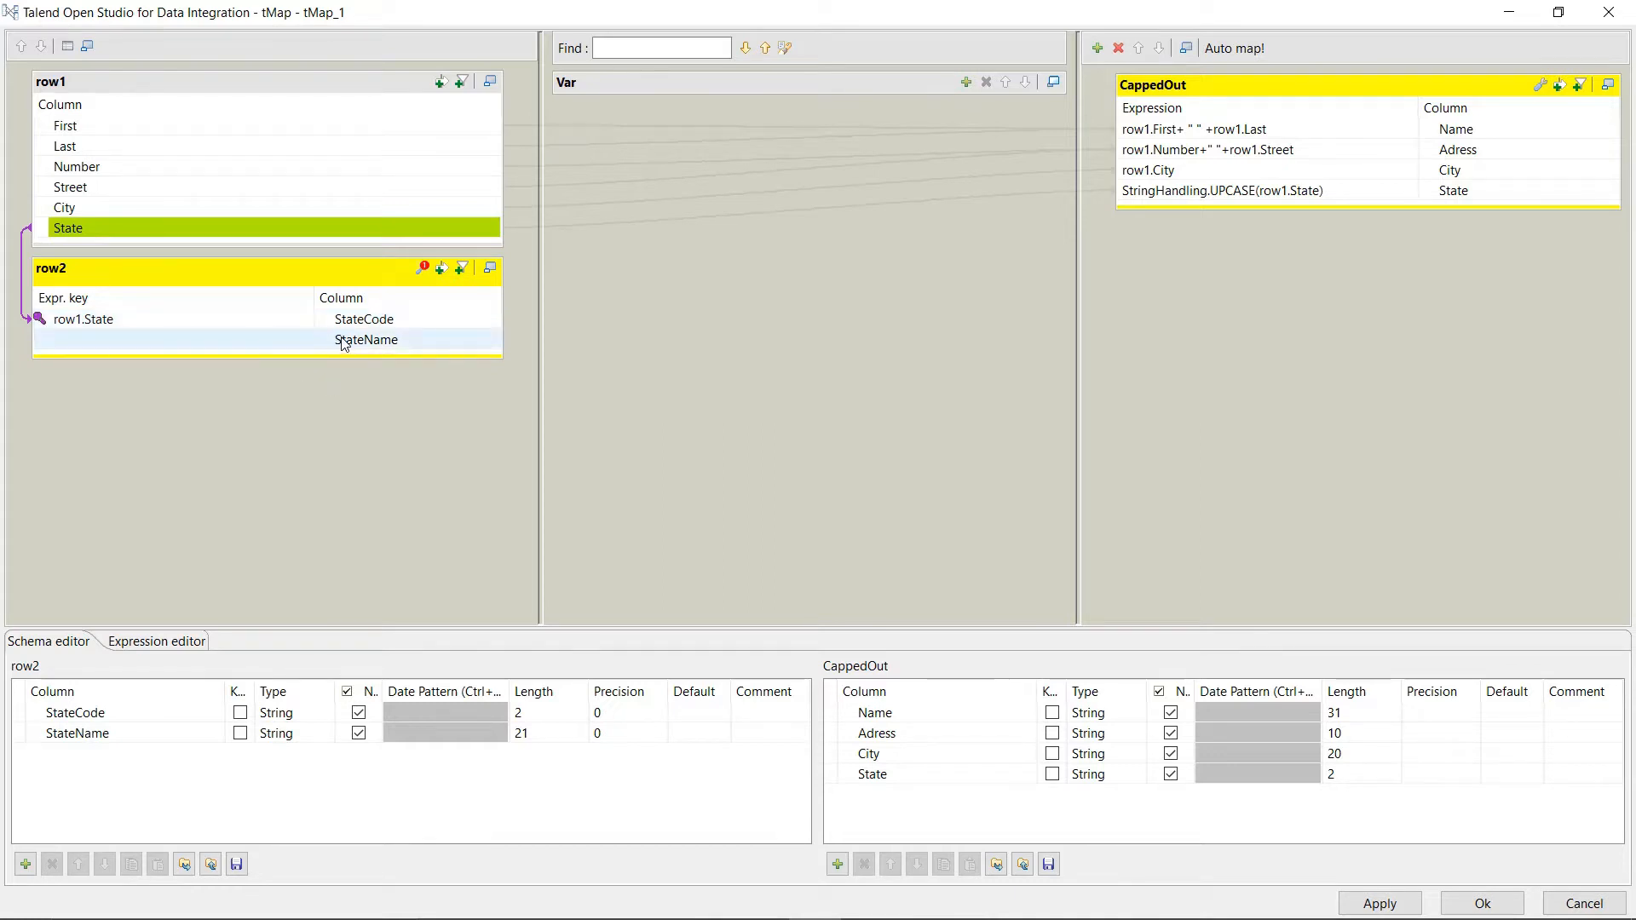
{"action": "left_click_drag", "start_coordinate": [340, 342], "coordinate": [1219, 212]}
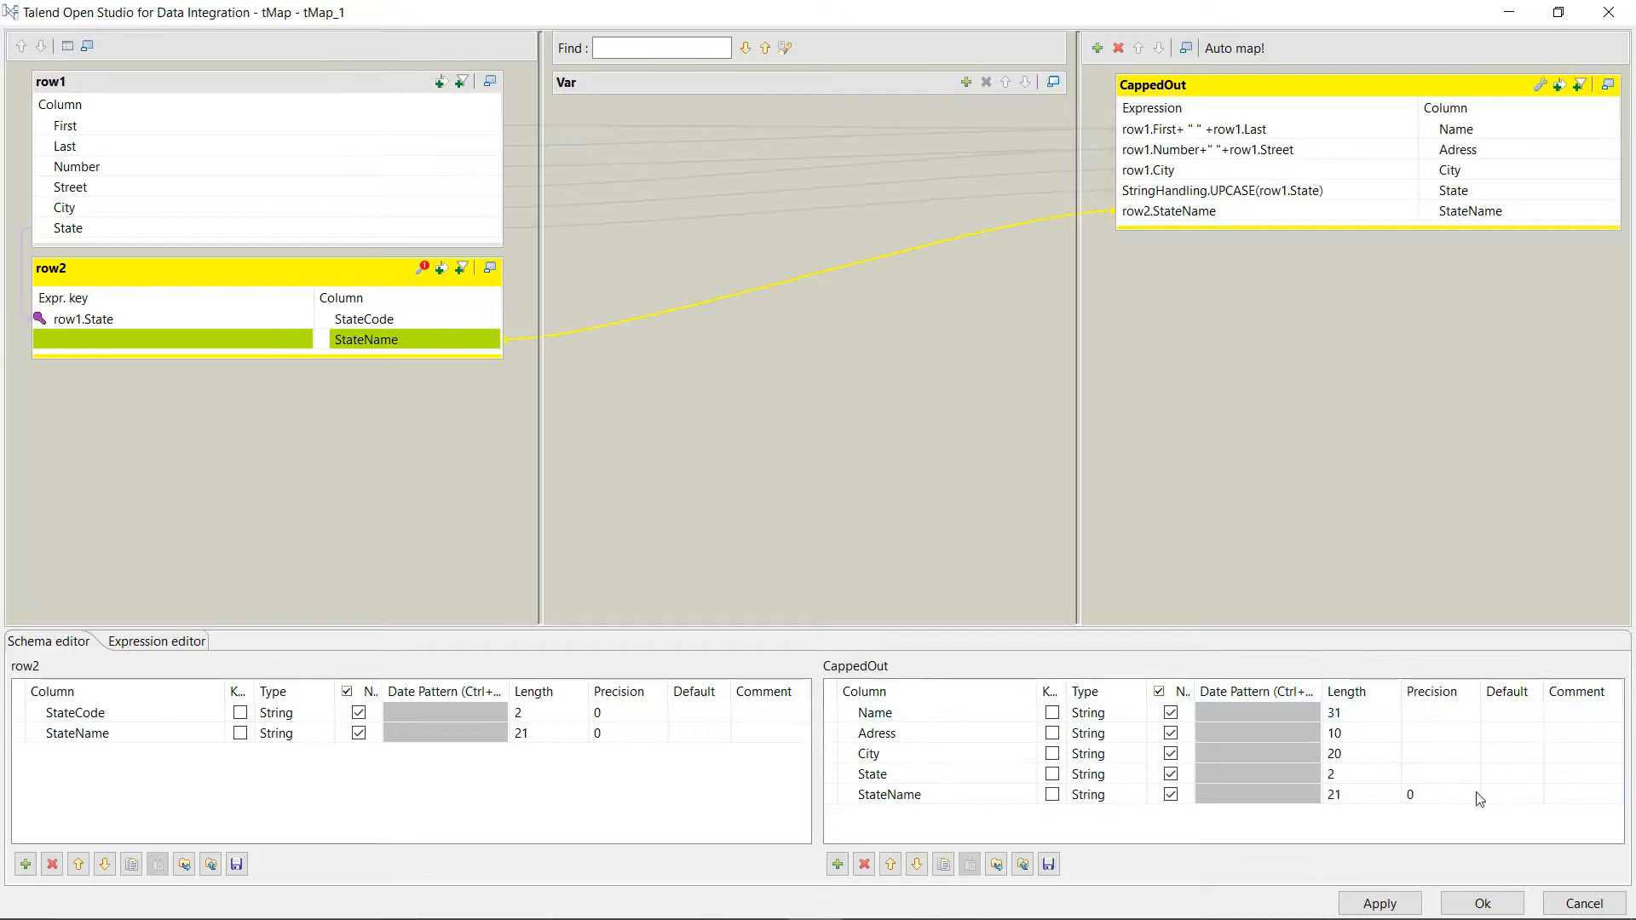
{"action": "left_click", "coordinate": [1480, 905]}
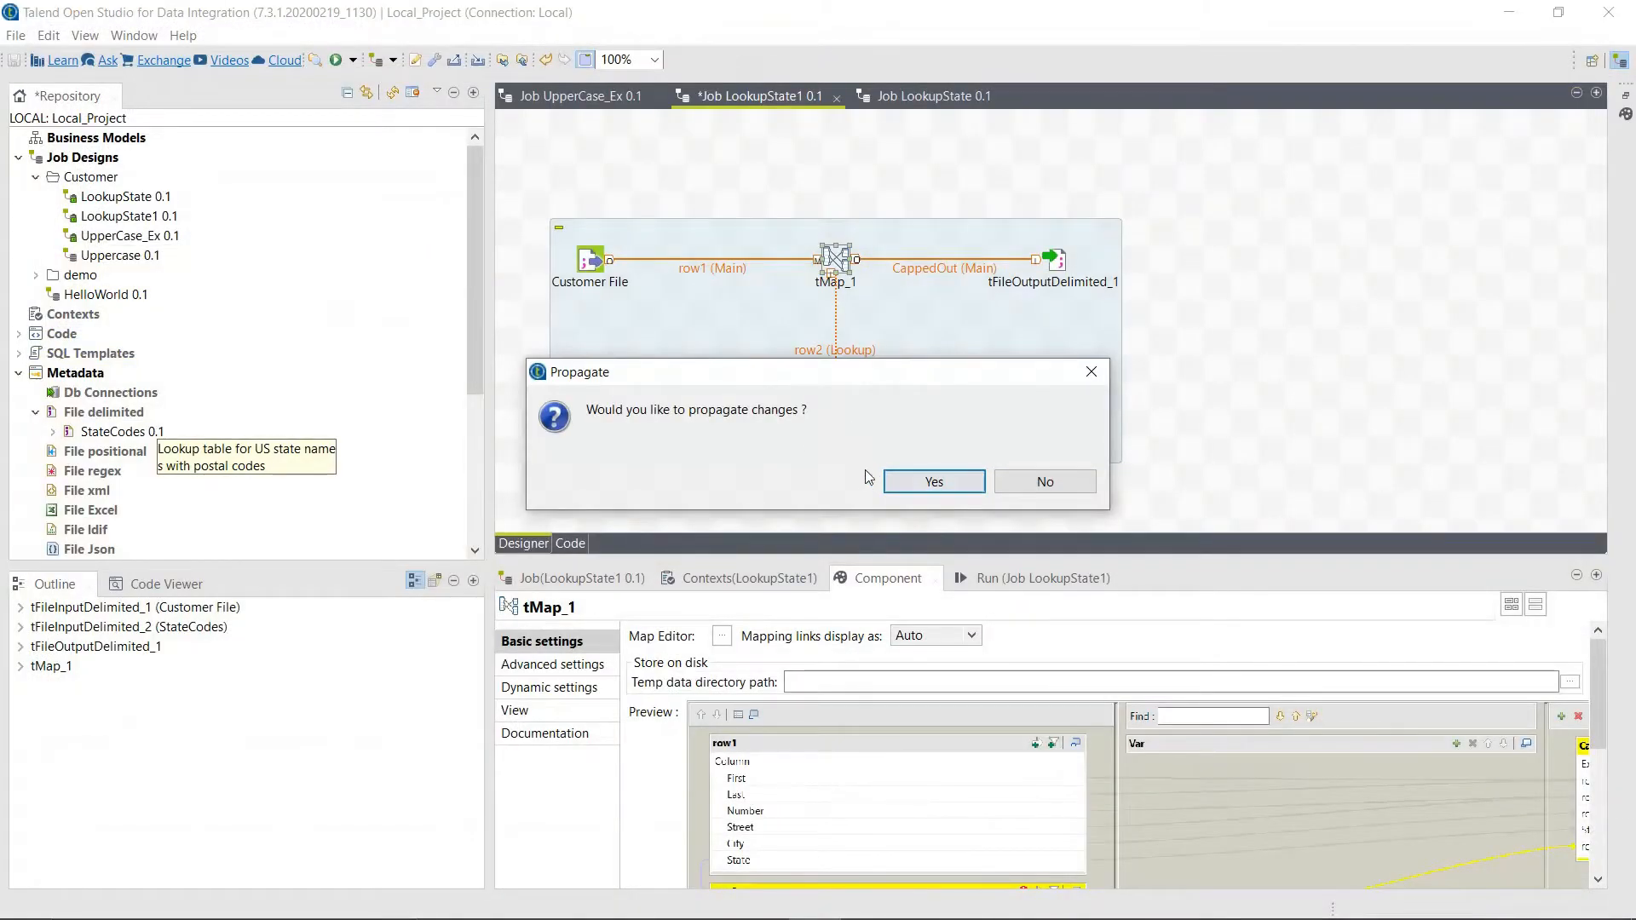
{"action": "left_click", "coordinate": [906, 485]}
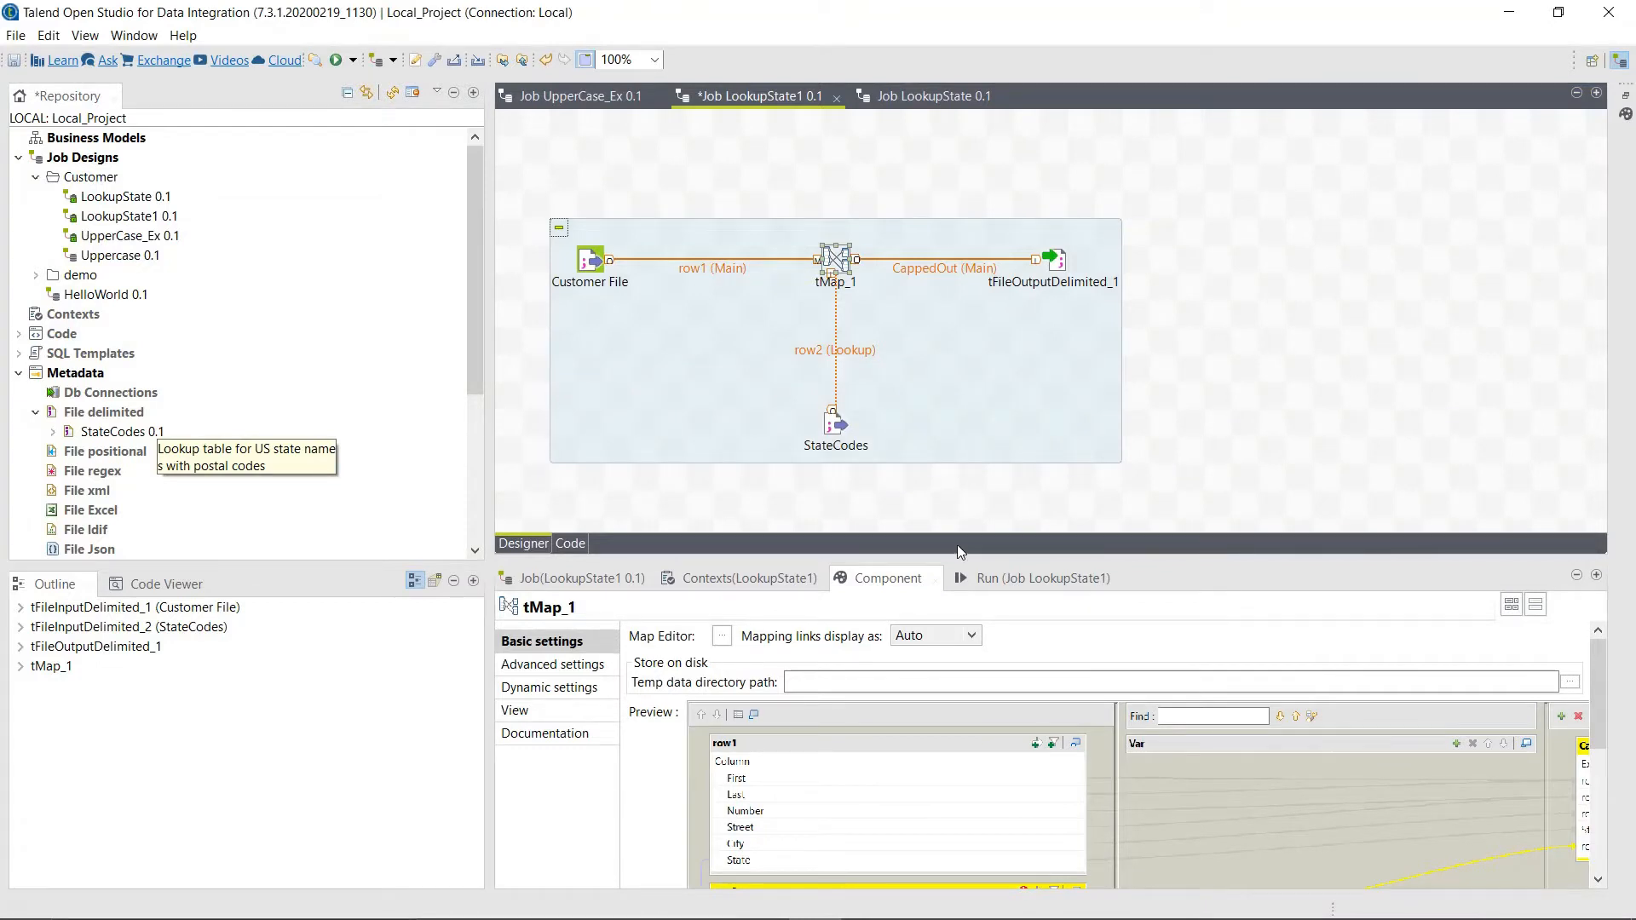
Step: Change the output file of tFileOutputDelimited_1 to LookupState.csv in the same DIBasics folder
{"action": "left_click", "coordinate": [1053, 258]}
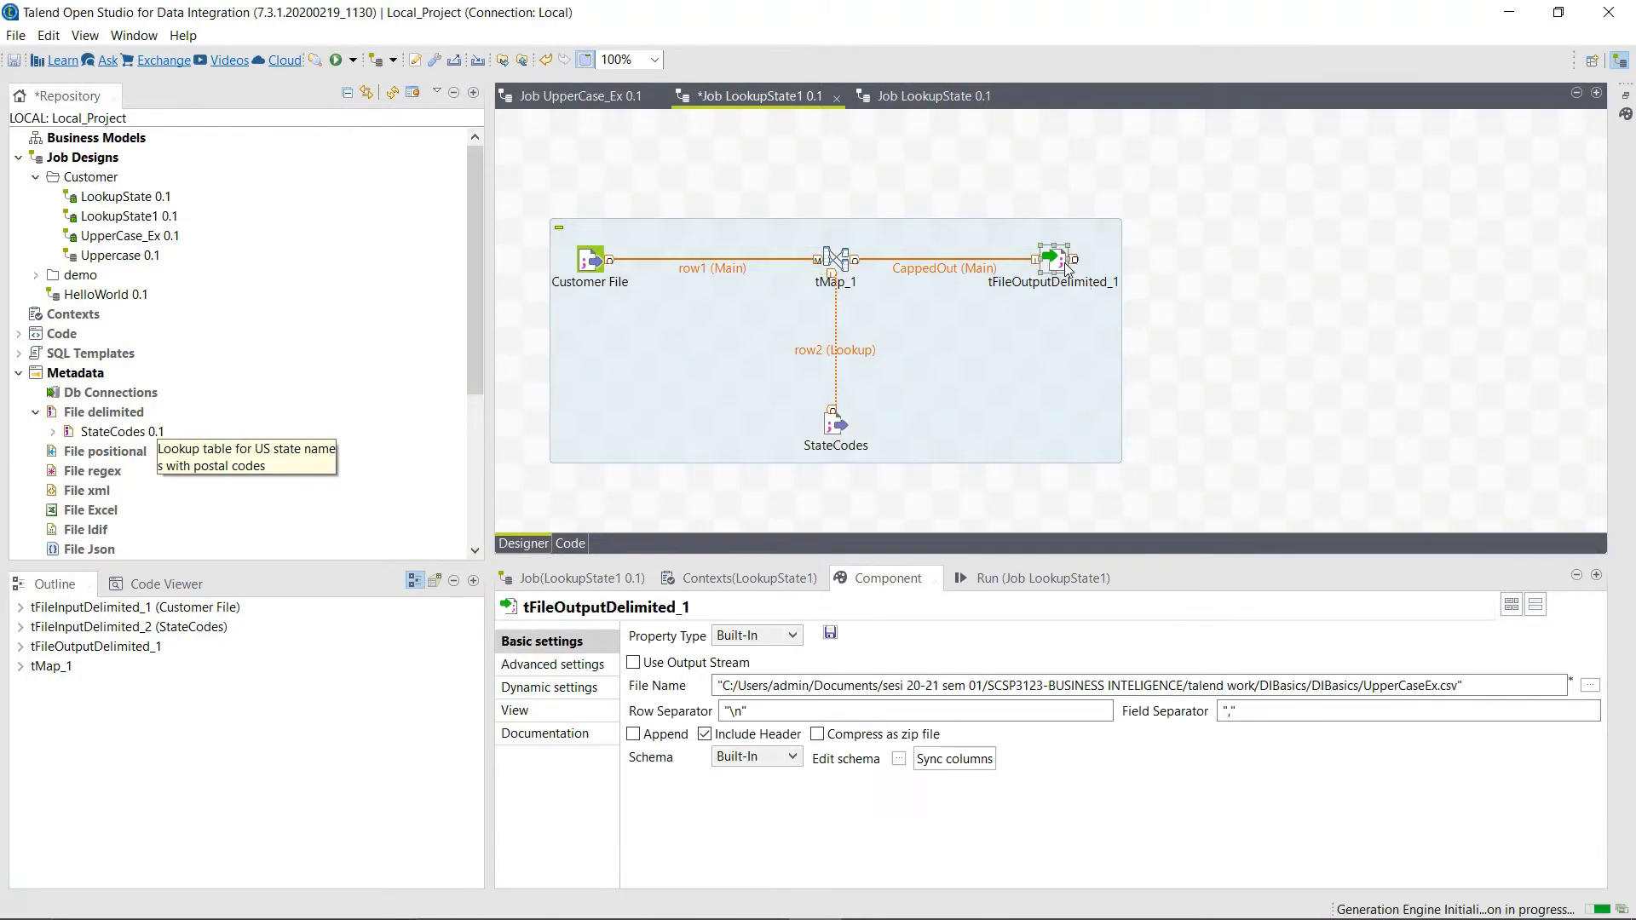
{"action": "left_click", "coordinate": [1451, 687]}
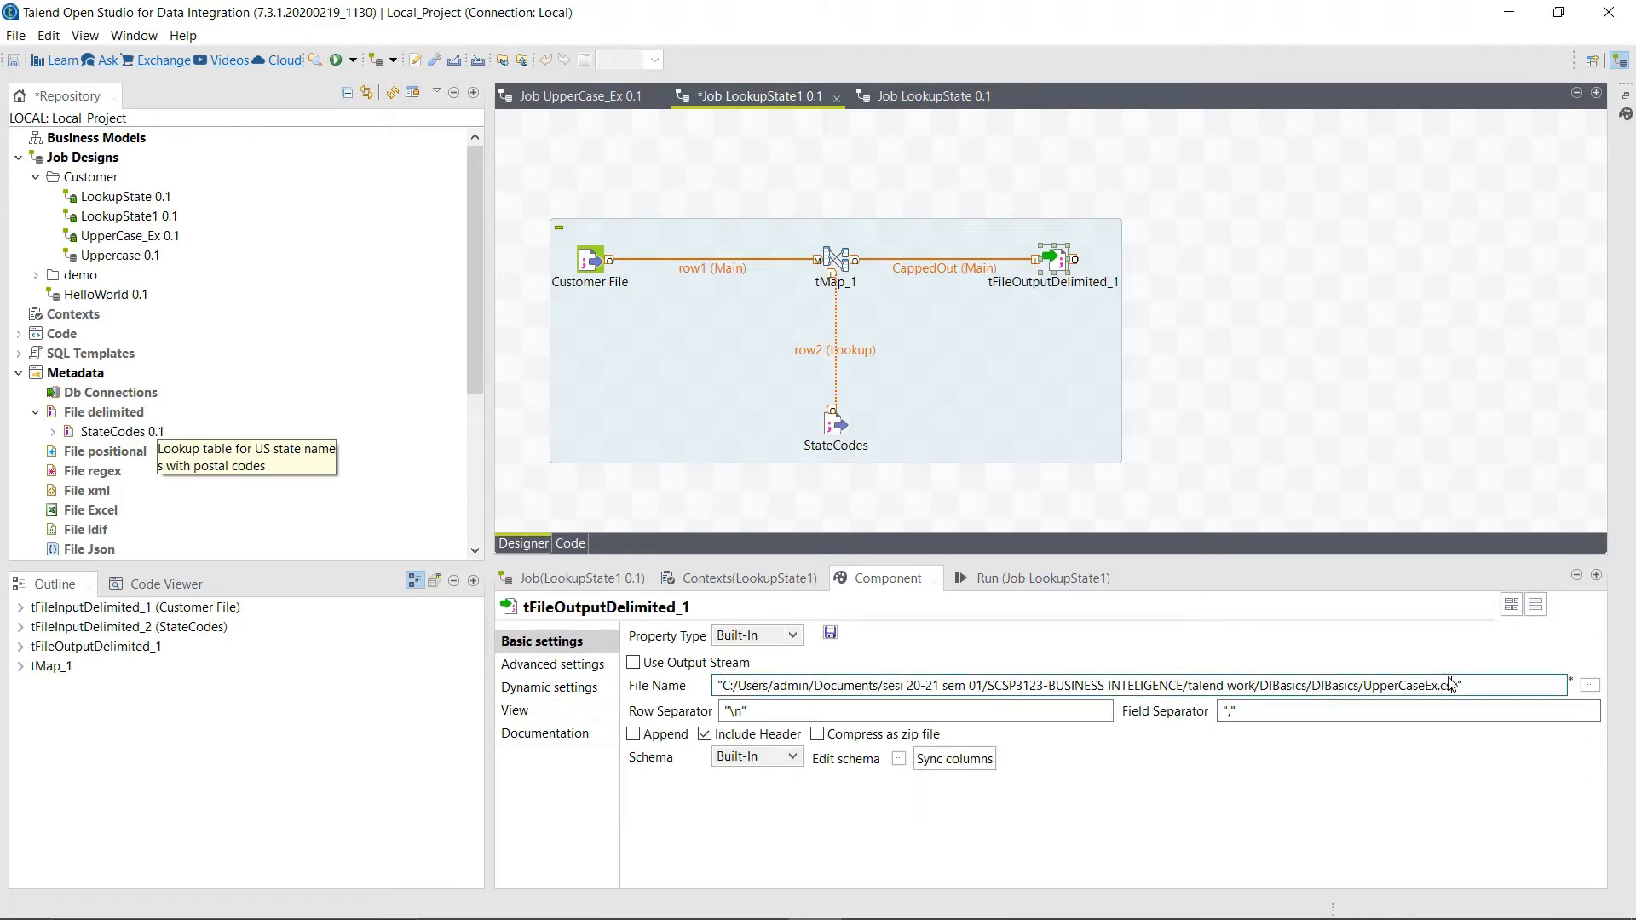
{"action": "left_click", "coordinate": [1448, 683]}
{"action": "type", "text": "1"}
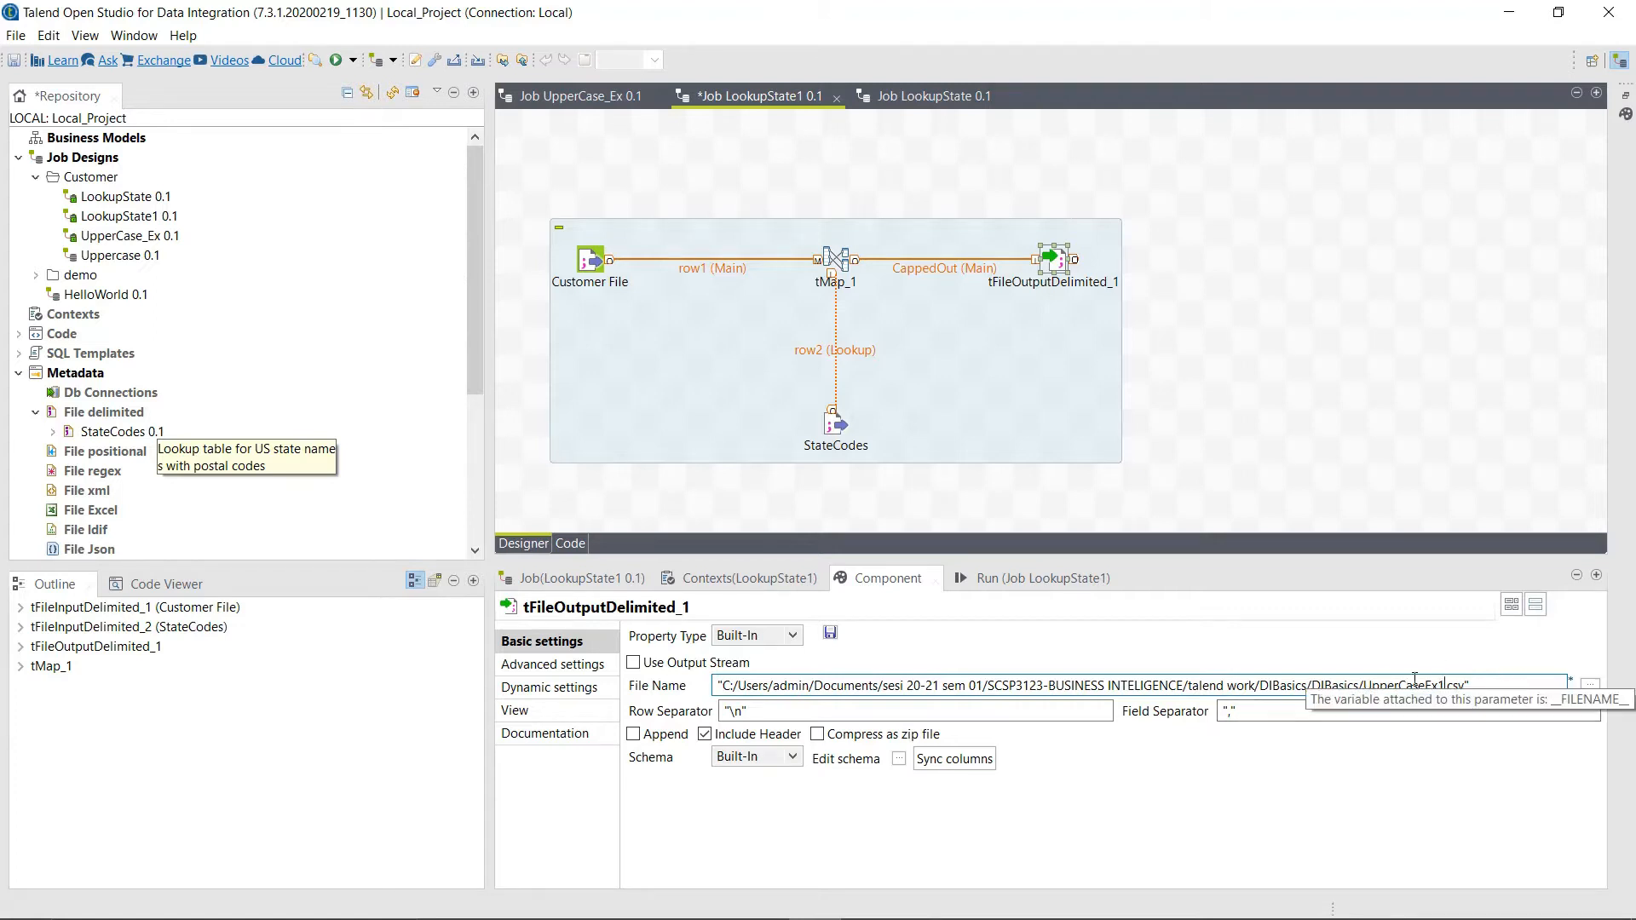
{"action": "key", "text": "BackSpace"}
{"action": "key", "text": "BackSpace"}
{"action": "key", "text": "BackSpace"}
{"action": "key", "text": "BackSpace"}
{"action": "key", "text": "BackSpace"}
{"action": "key", "text": "BackSpace"}
{"action": "key", "text": "BackSpace"}
{"action": "key", "text": "BackSpace"}
{"action": "key", "text": "BackSpace"}
{"action": "key", "text": "BackSpace"}
{"action": "key", "text": "BackSpace"}
{"action": "key", "text": "BackSpace"}
{"action": "type", "text": "LookupStat"}
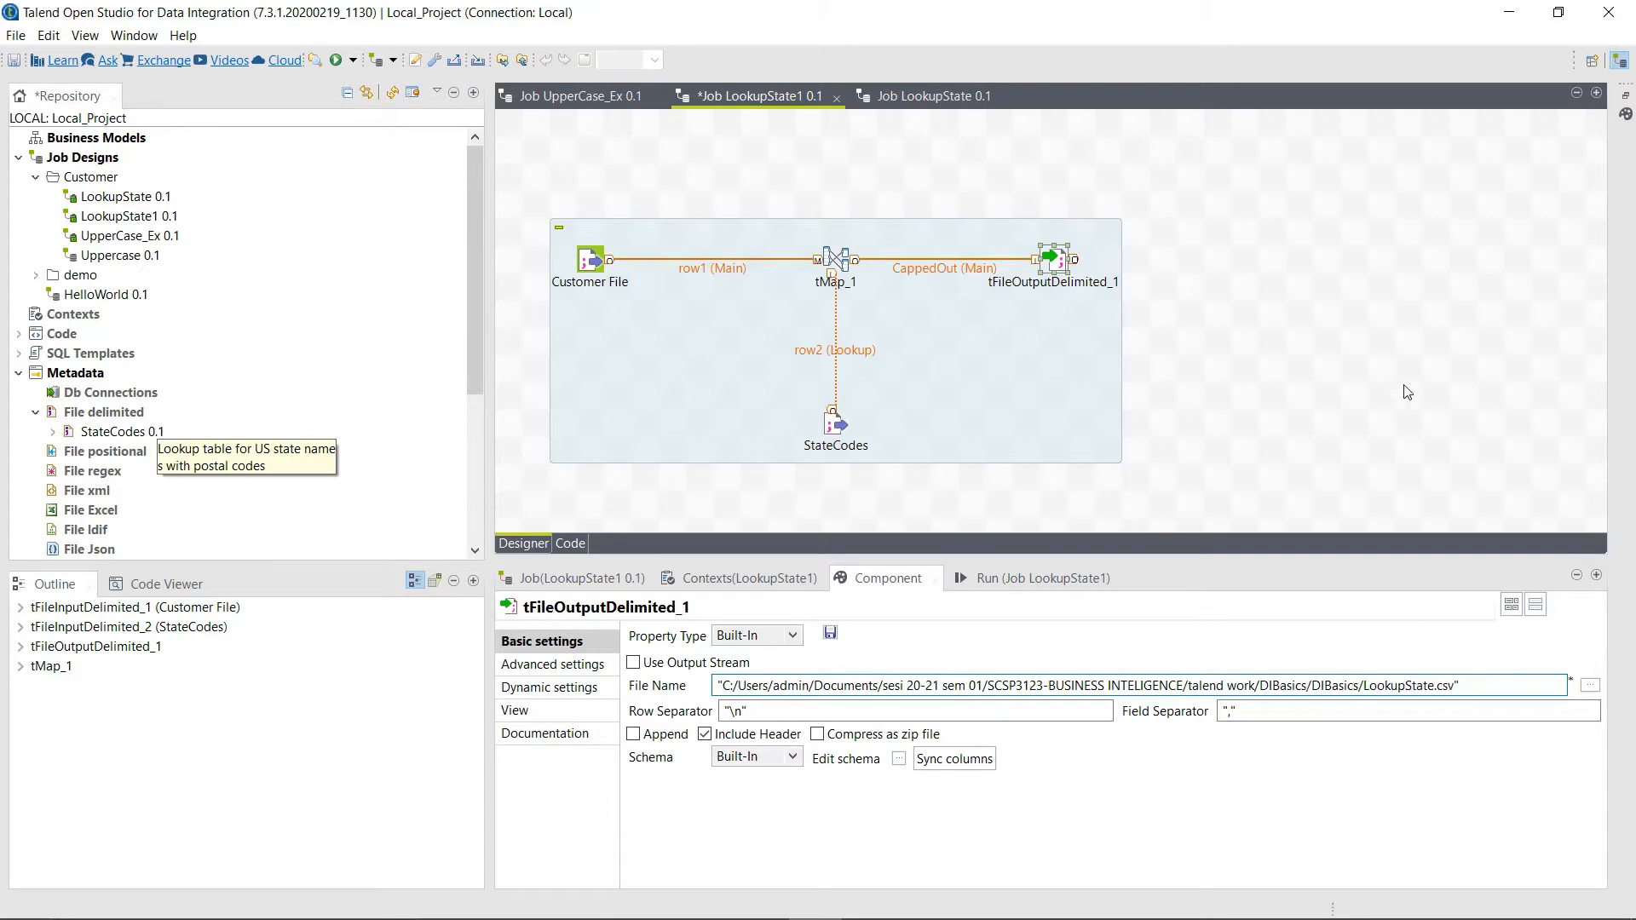
Step: Check the Customer File component's settings and examine its source data by opening Custs from the DIBasics folder in Excel
{"action": "left_click", "coordinate": [596, 274]}
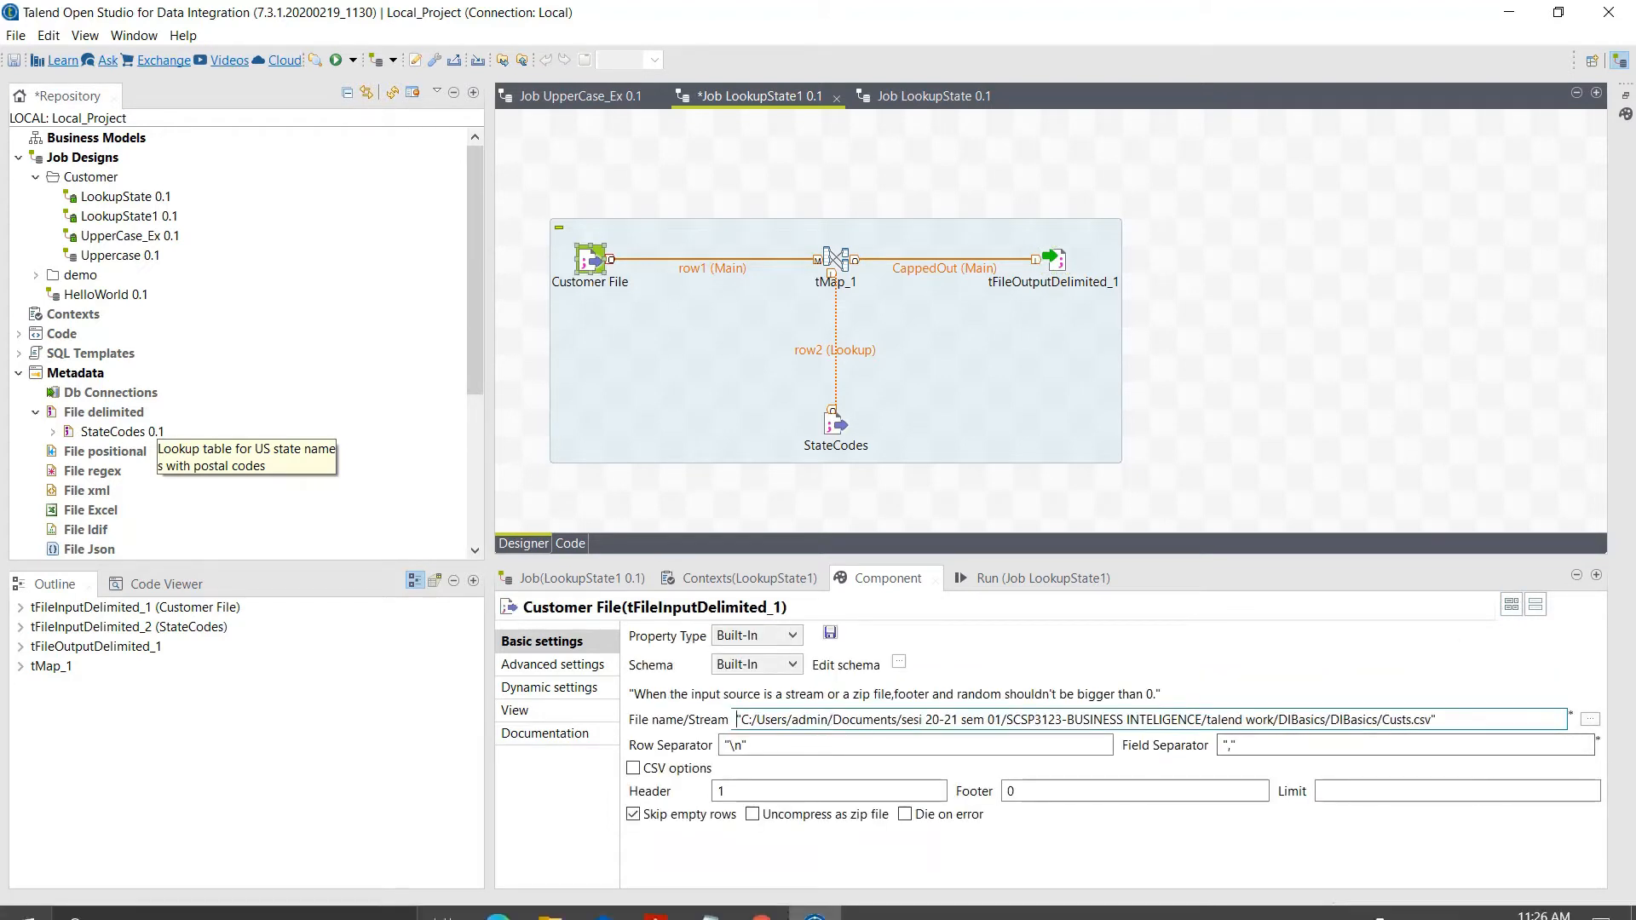
{"action": "left_click", "coordinate": [551, 900]}
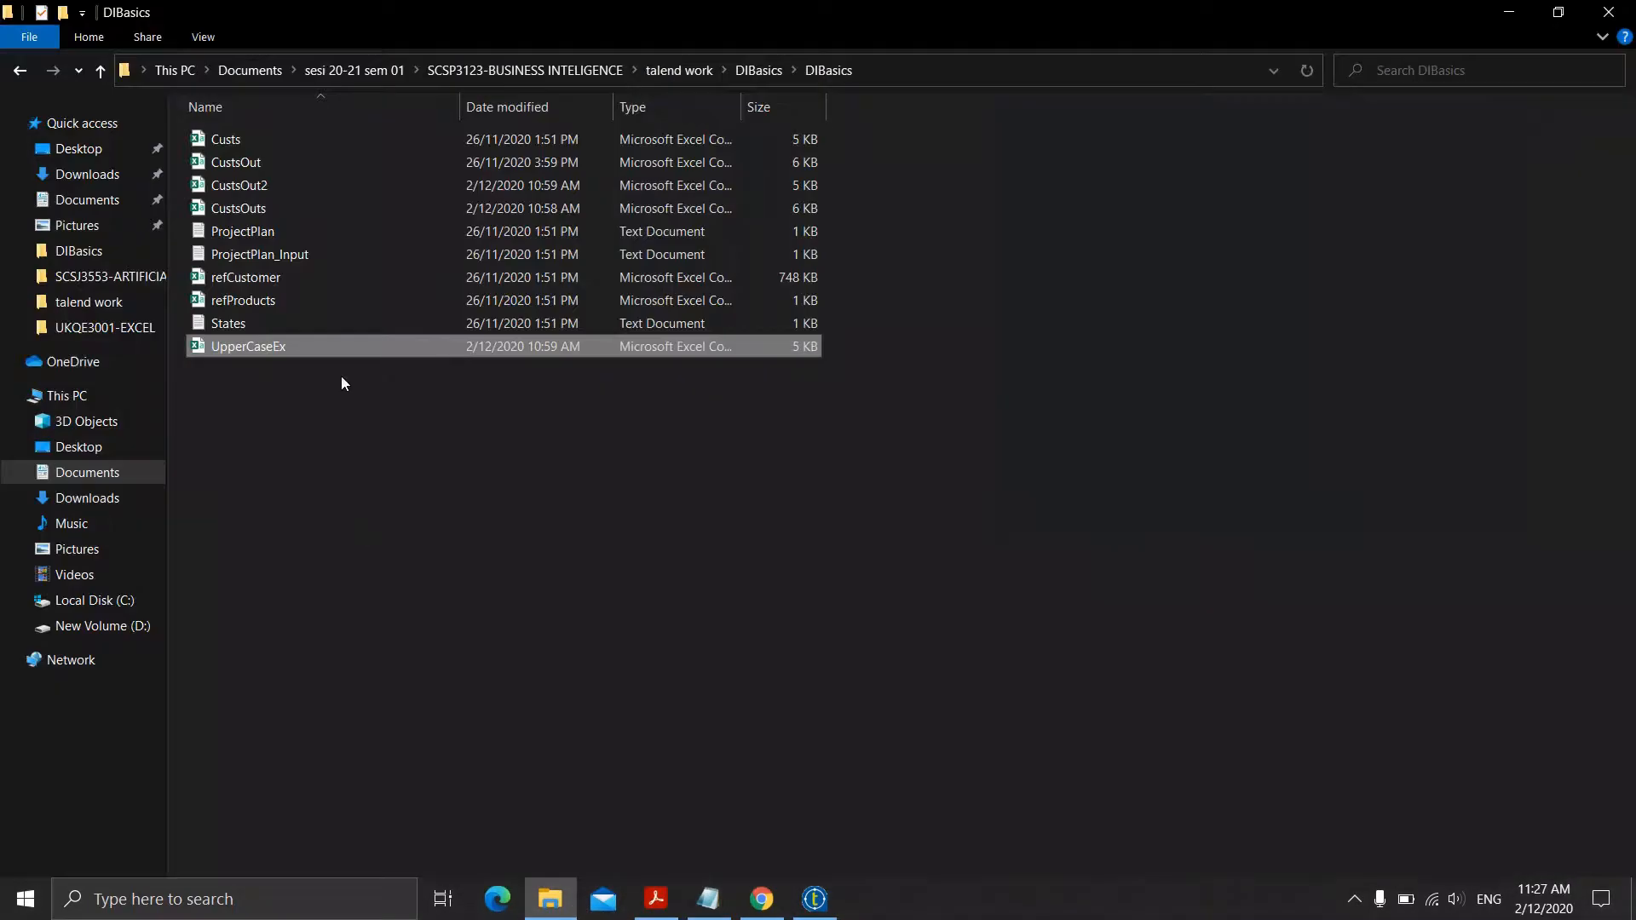
{"action": "left_click", "coordinate": [236, 141]}
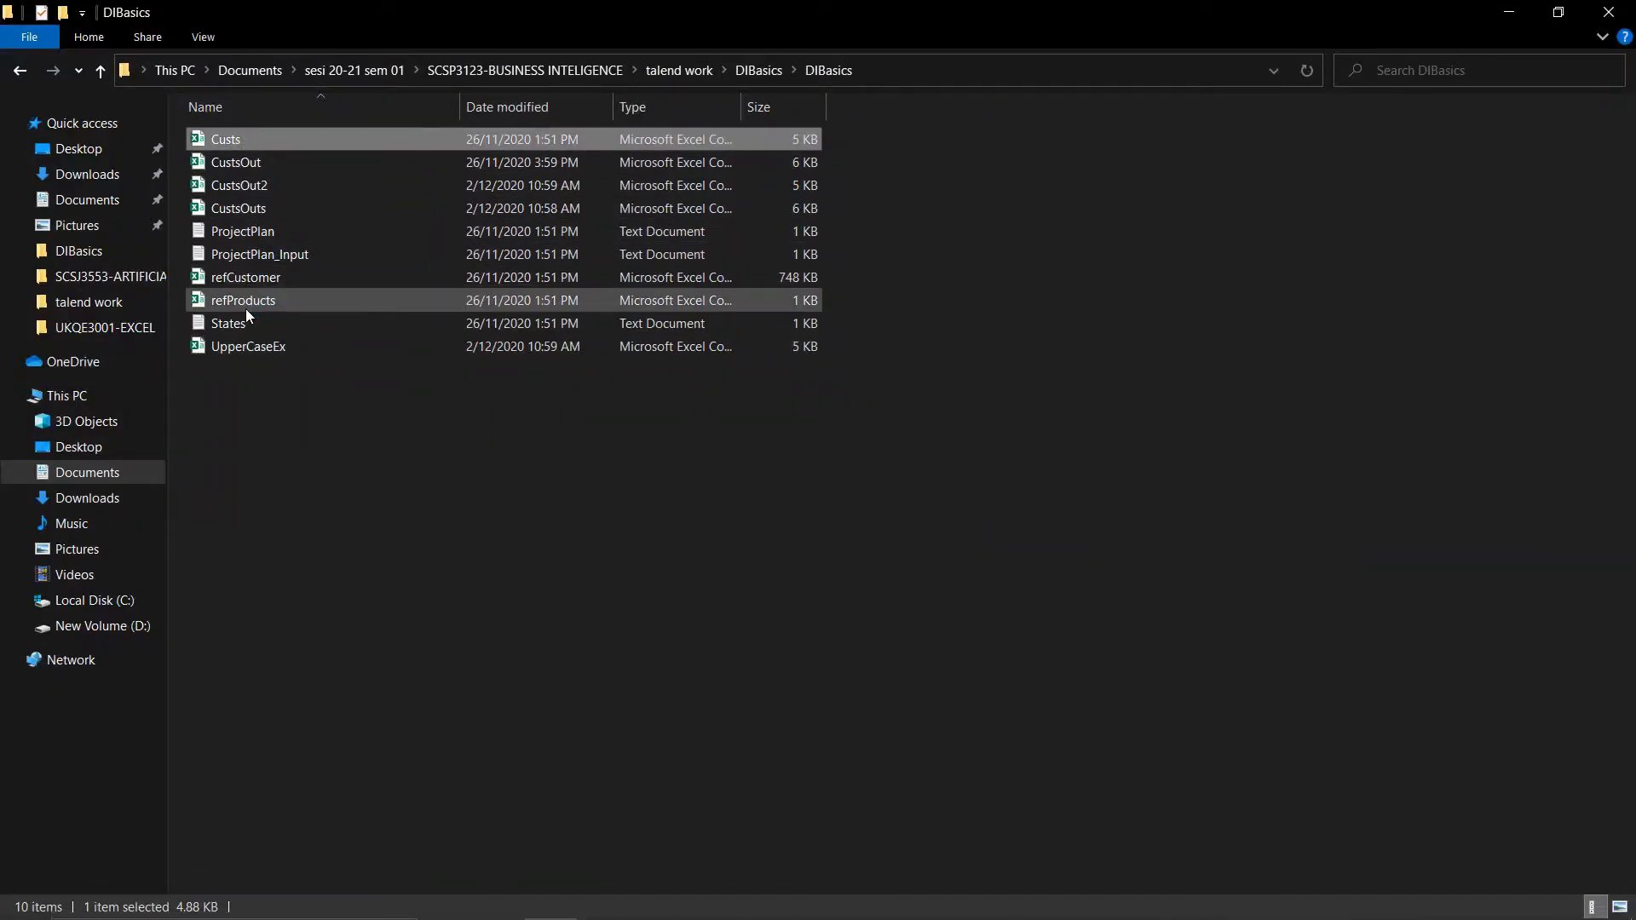
{"action": "key", "text": "Return"}
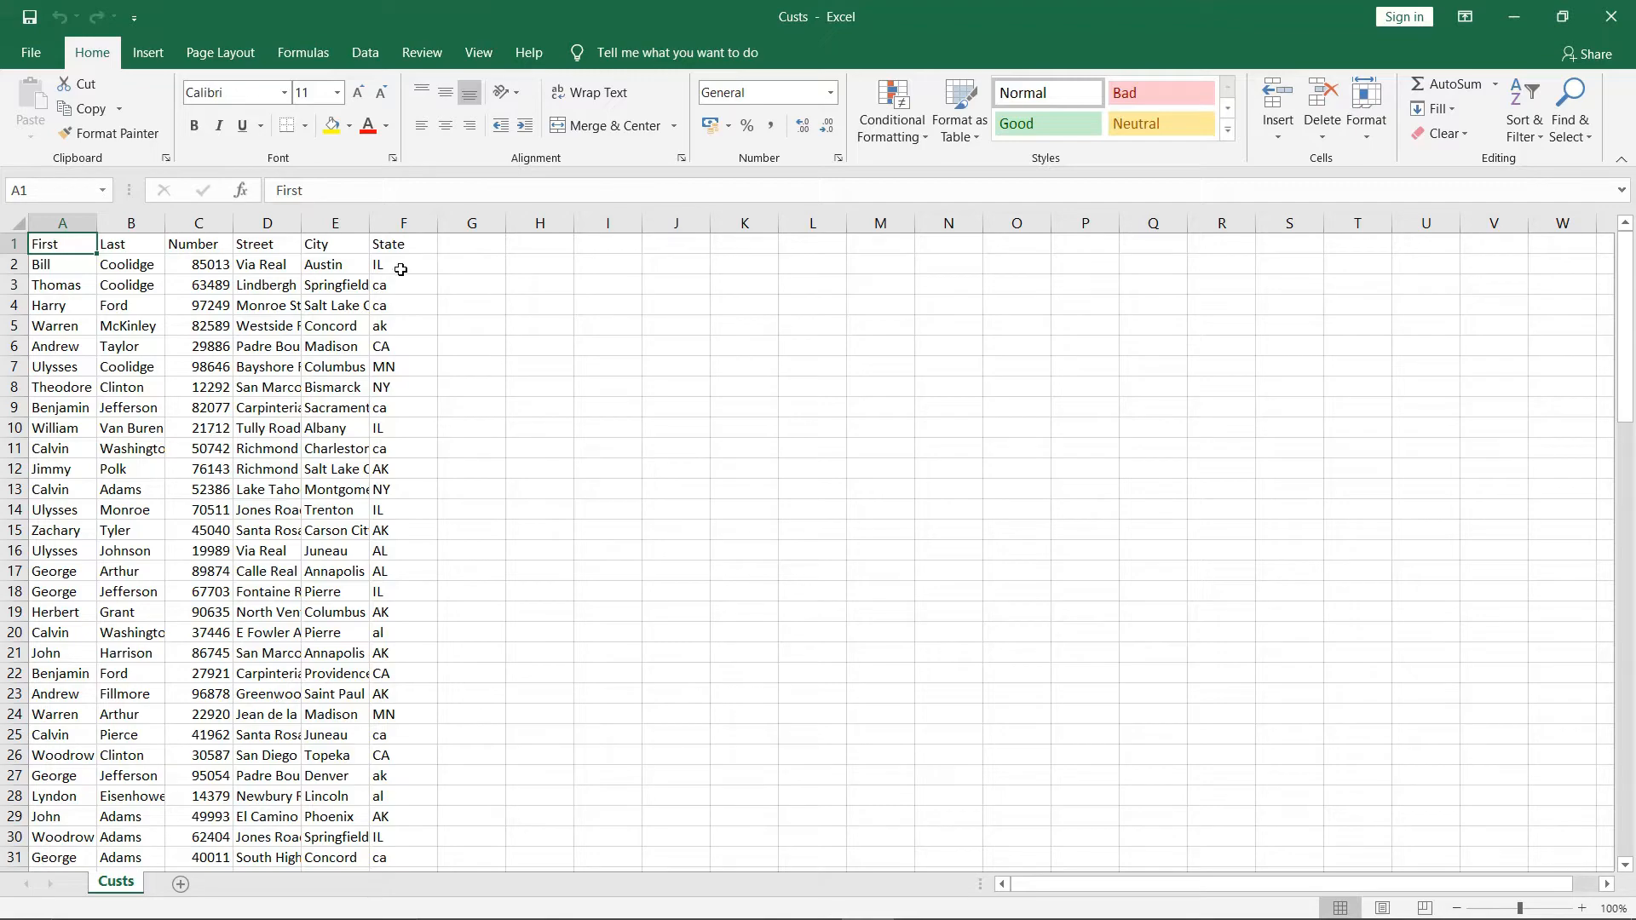
{"action": "left_click", "coordinate": [1517, 17]}
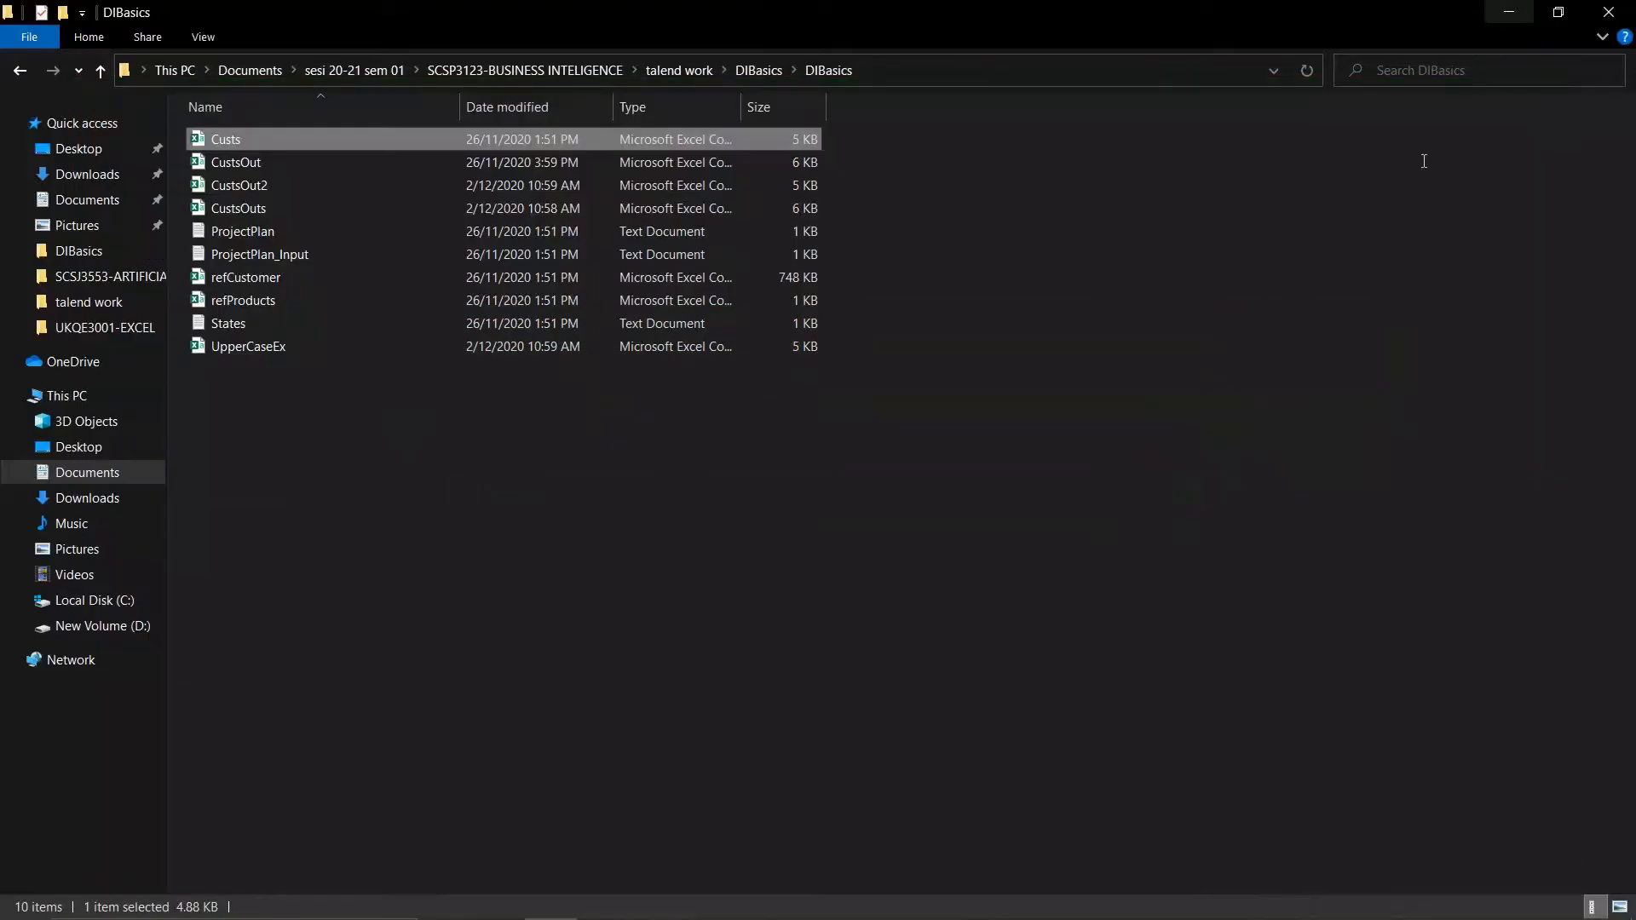
{"action": "left_click", "coordinate": [1513, 8]}
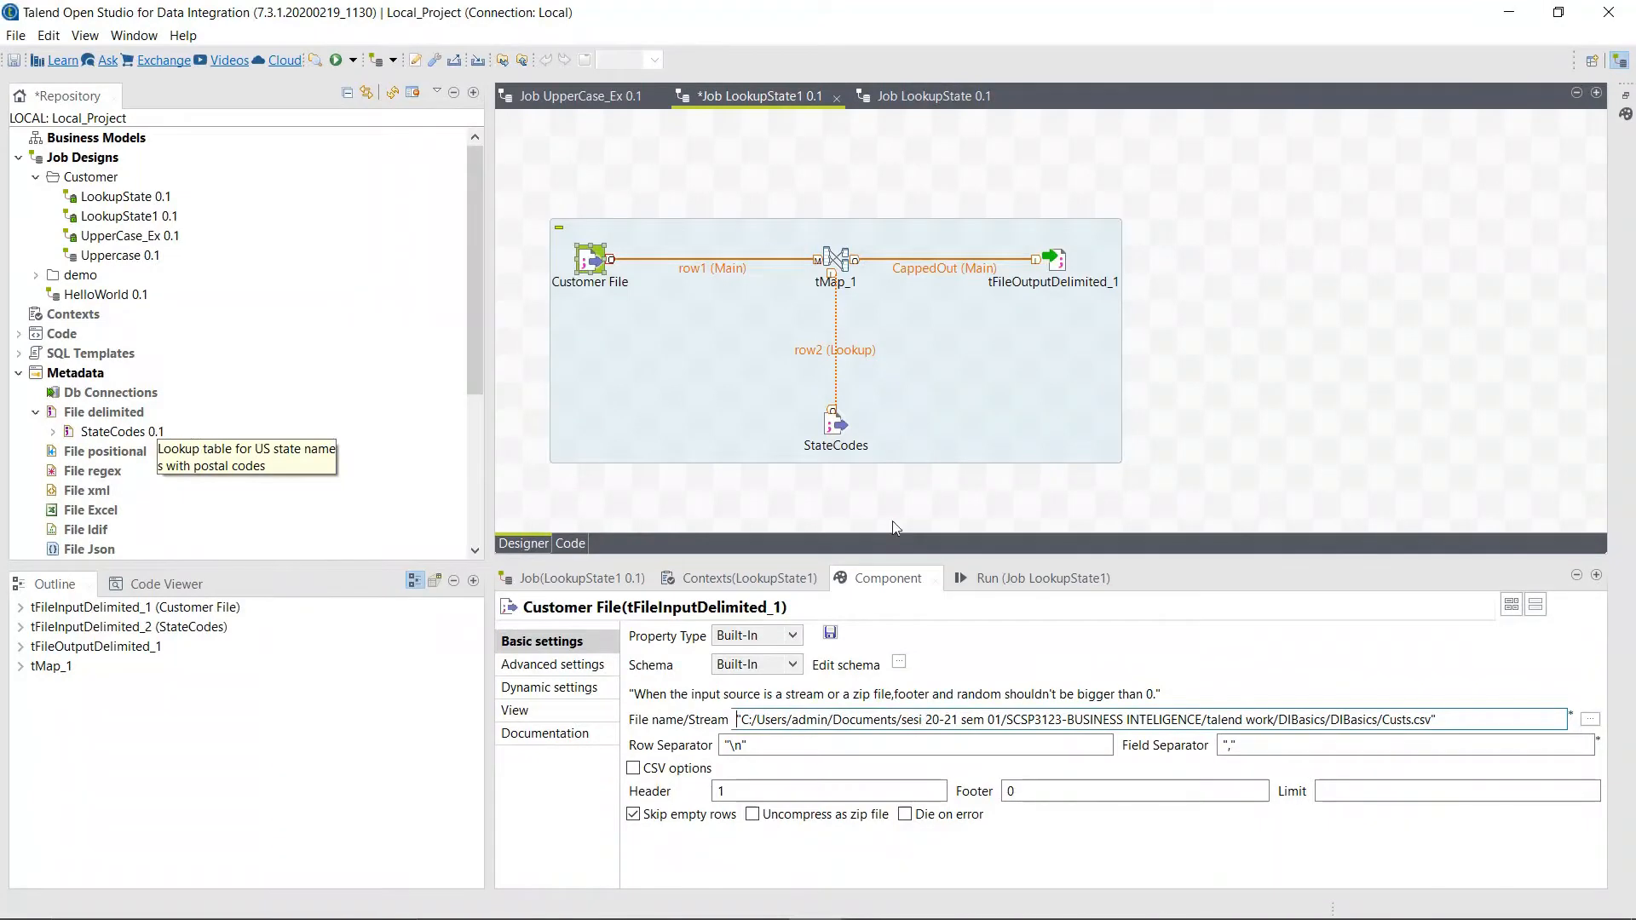
Step: Run the LookupState1 job
{"action": "left_click", "coordinate": [991, 583]}
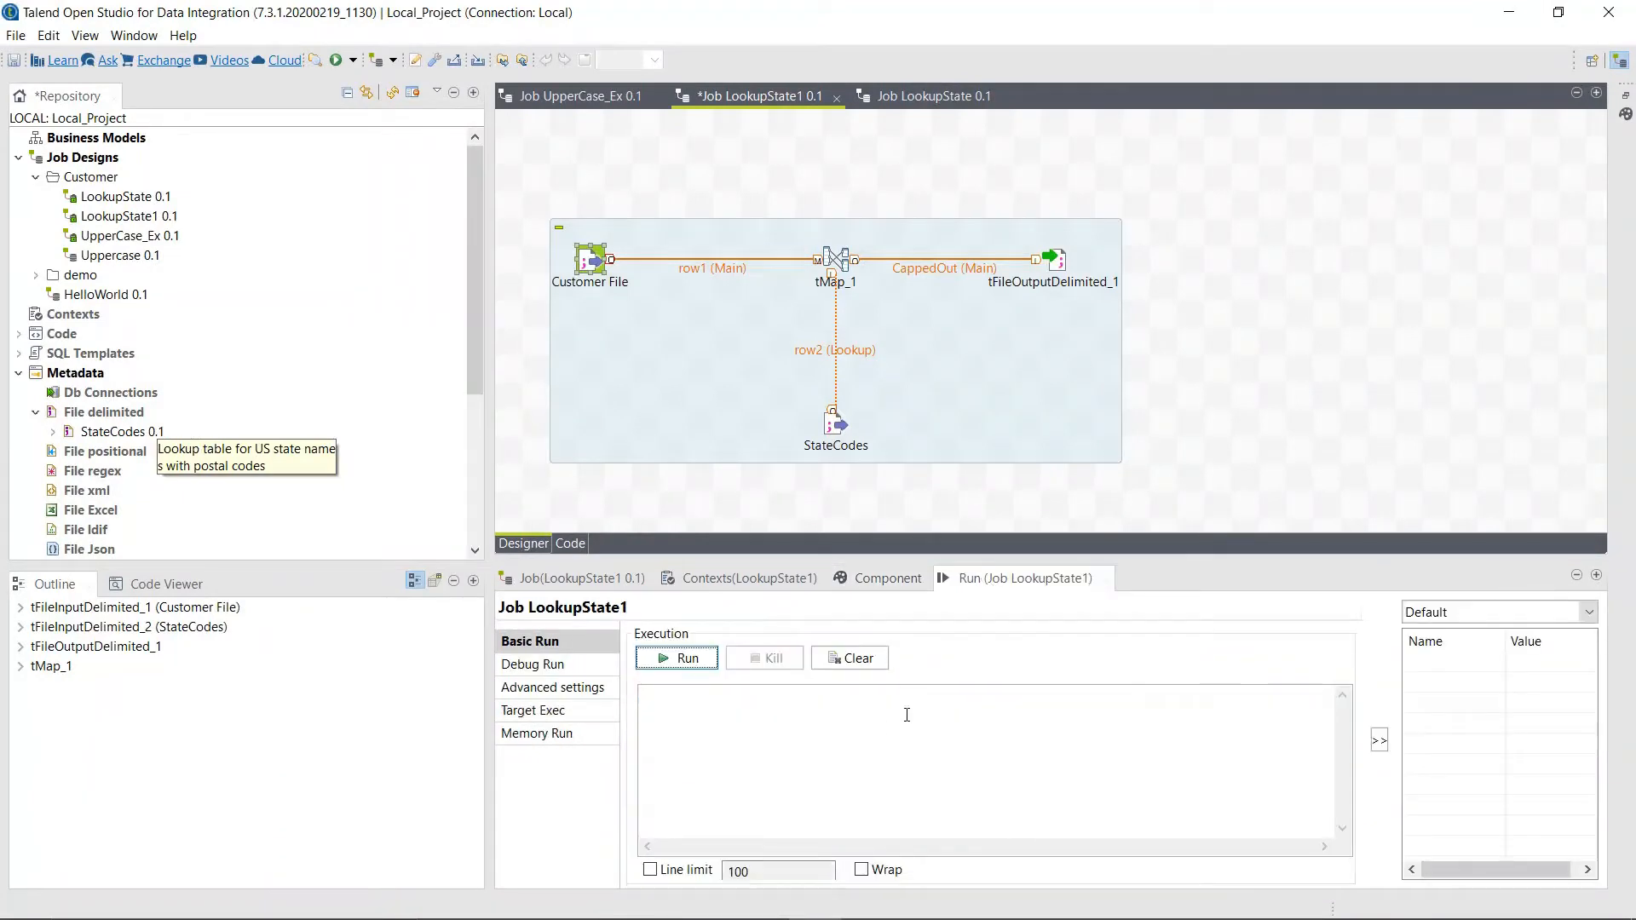
{"action": "left_click", "coordinate": [673, 659]}
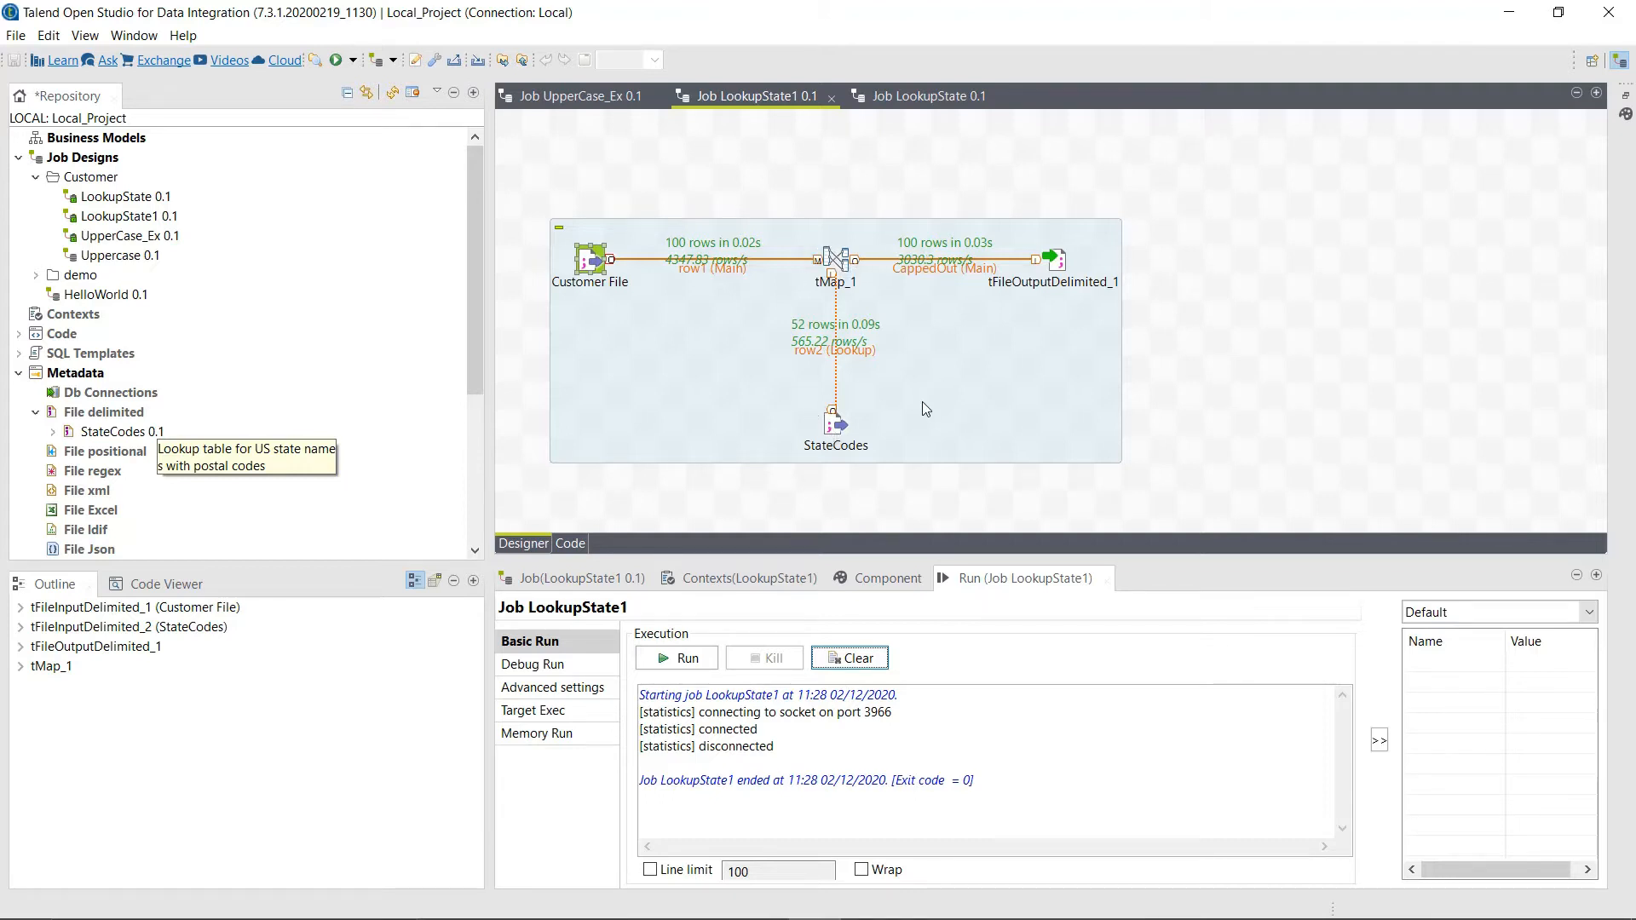
Step: Open LookupState from the DIBasics folder in Excel, widen the StateName column and examine the looked-up state names
{"action": "right_click", "coordinate": [1055, 260]}
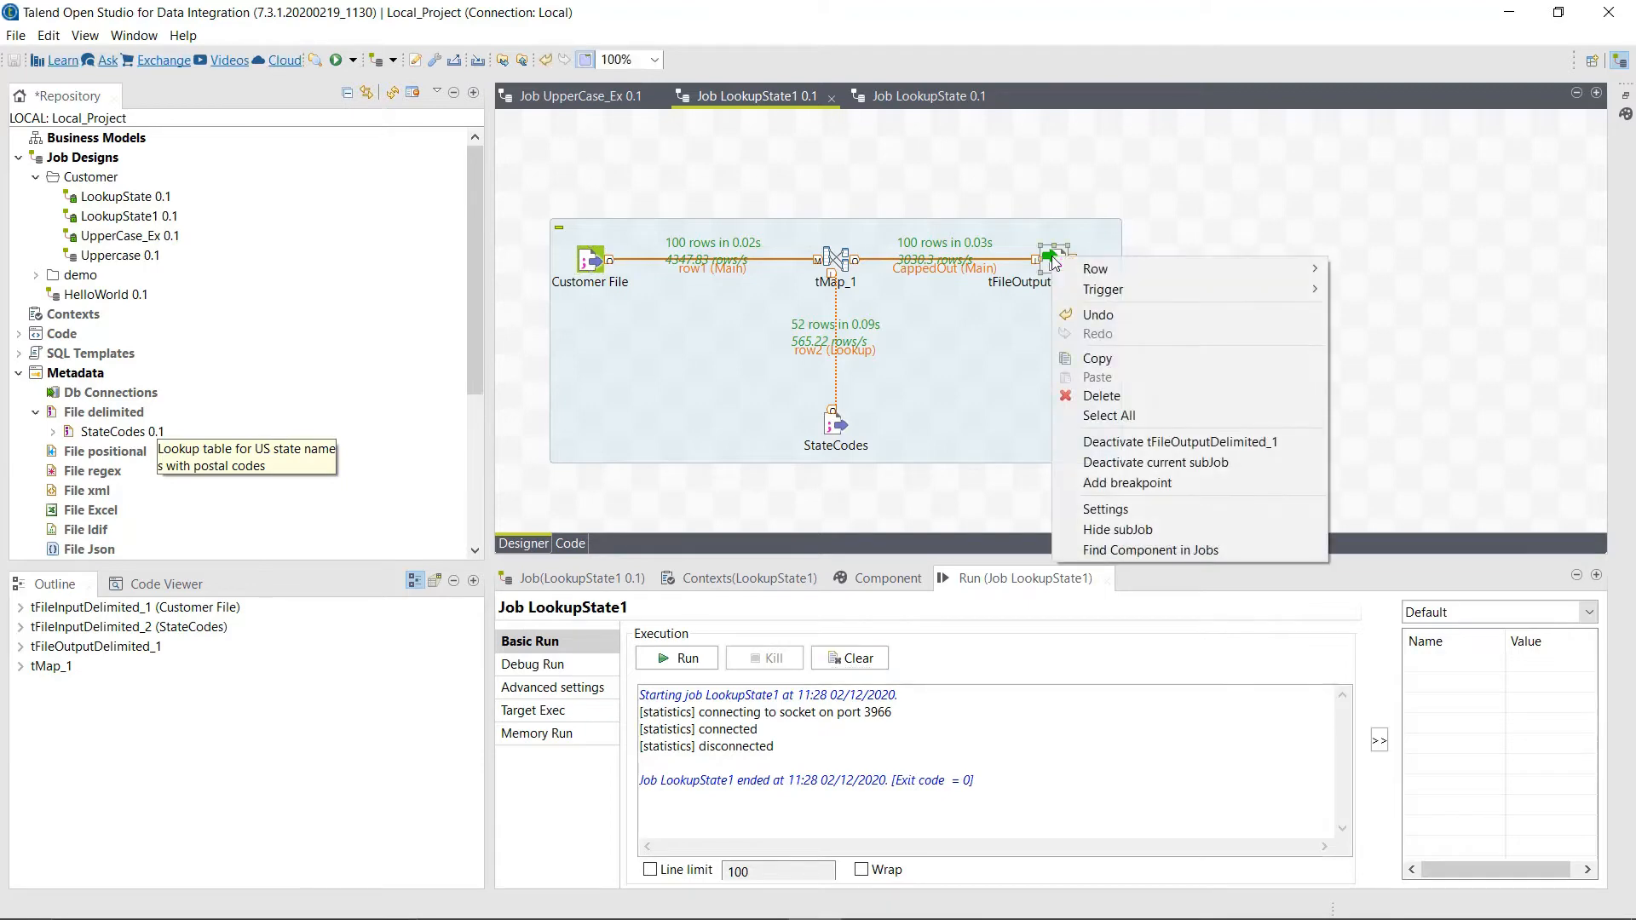
{"action": "left_click", "coordinate": [1444, 392]}
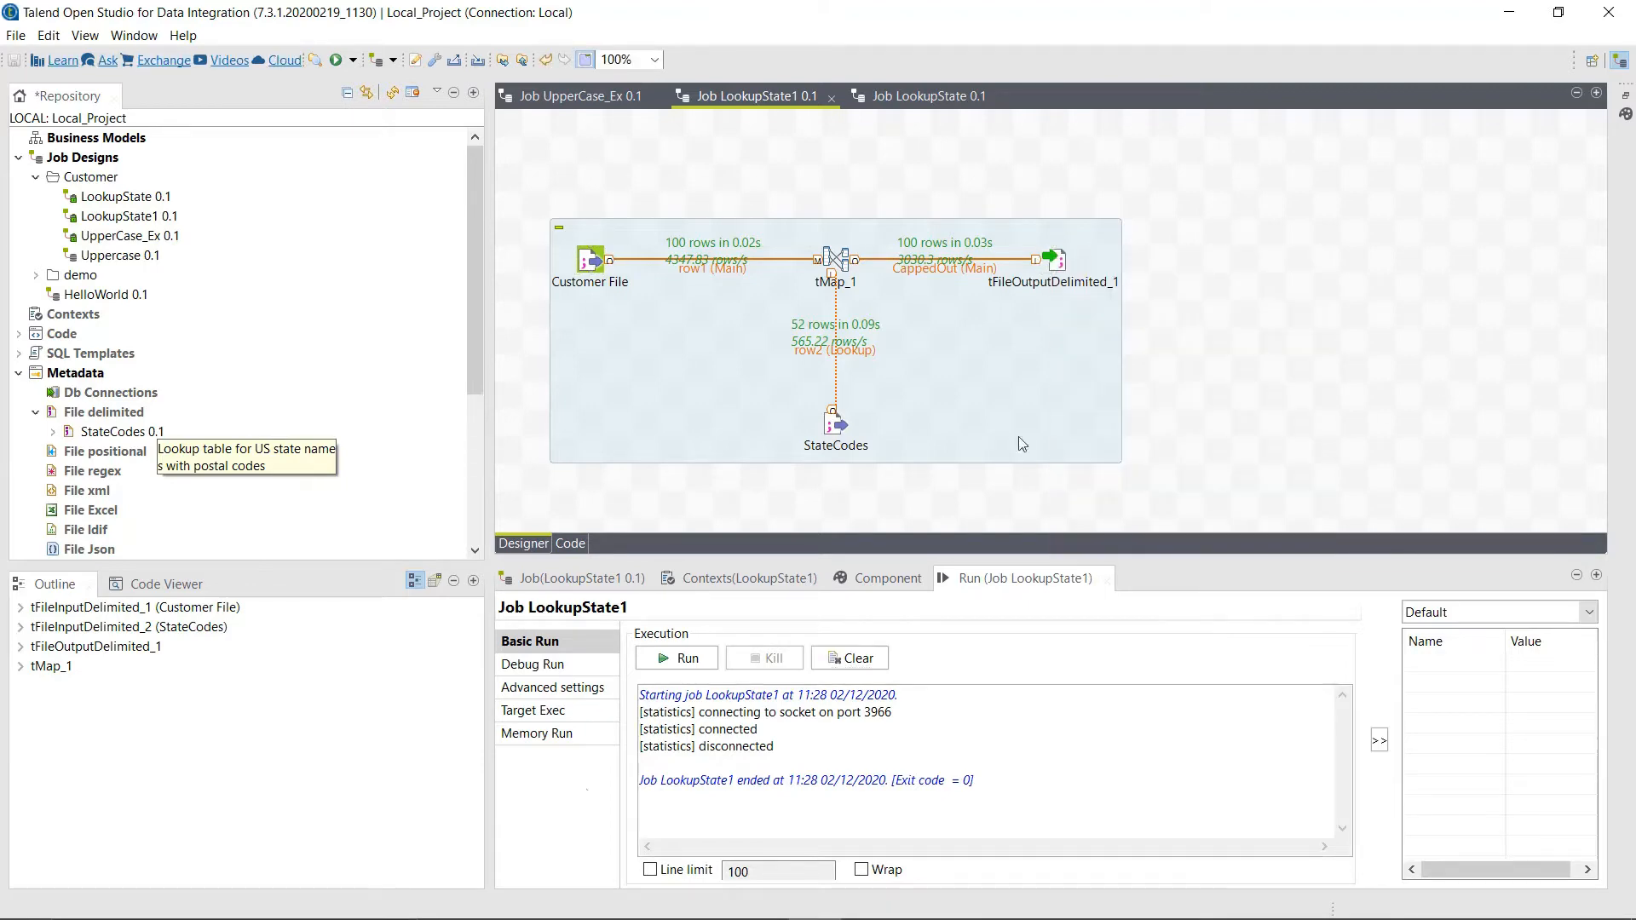
{"action": "left_click", "coordinate": [551, 899]}
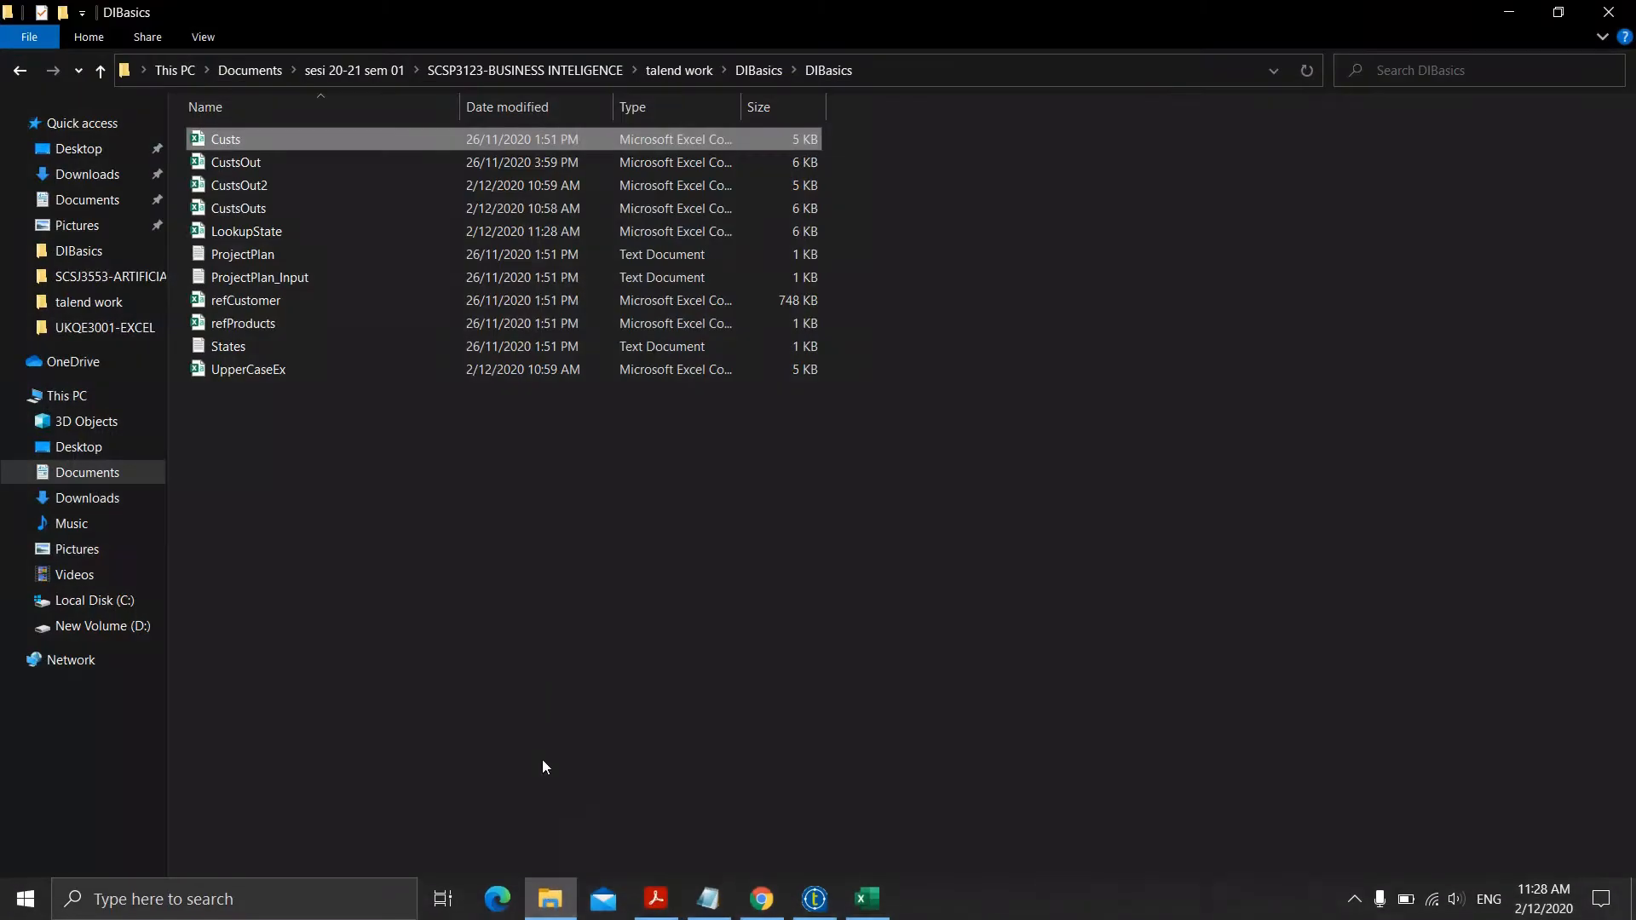
{"action": "left_click", "coordinate": [279, 227]}
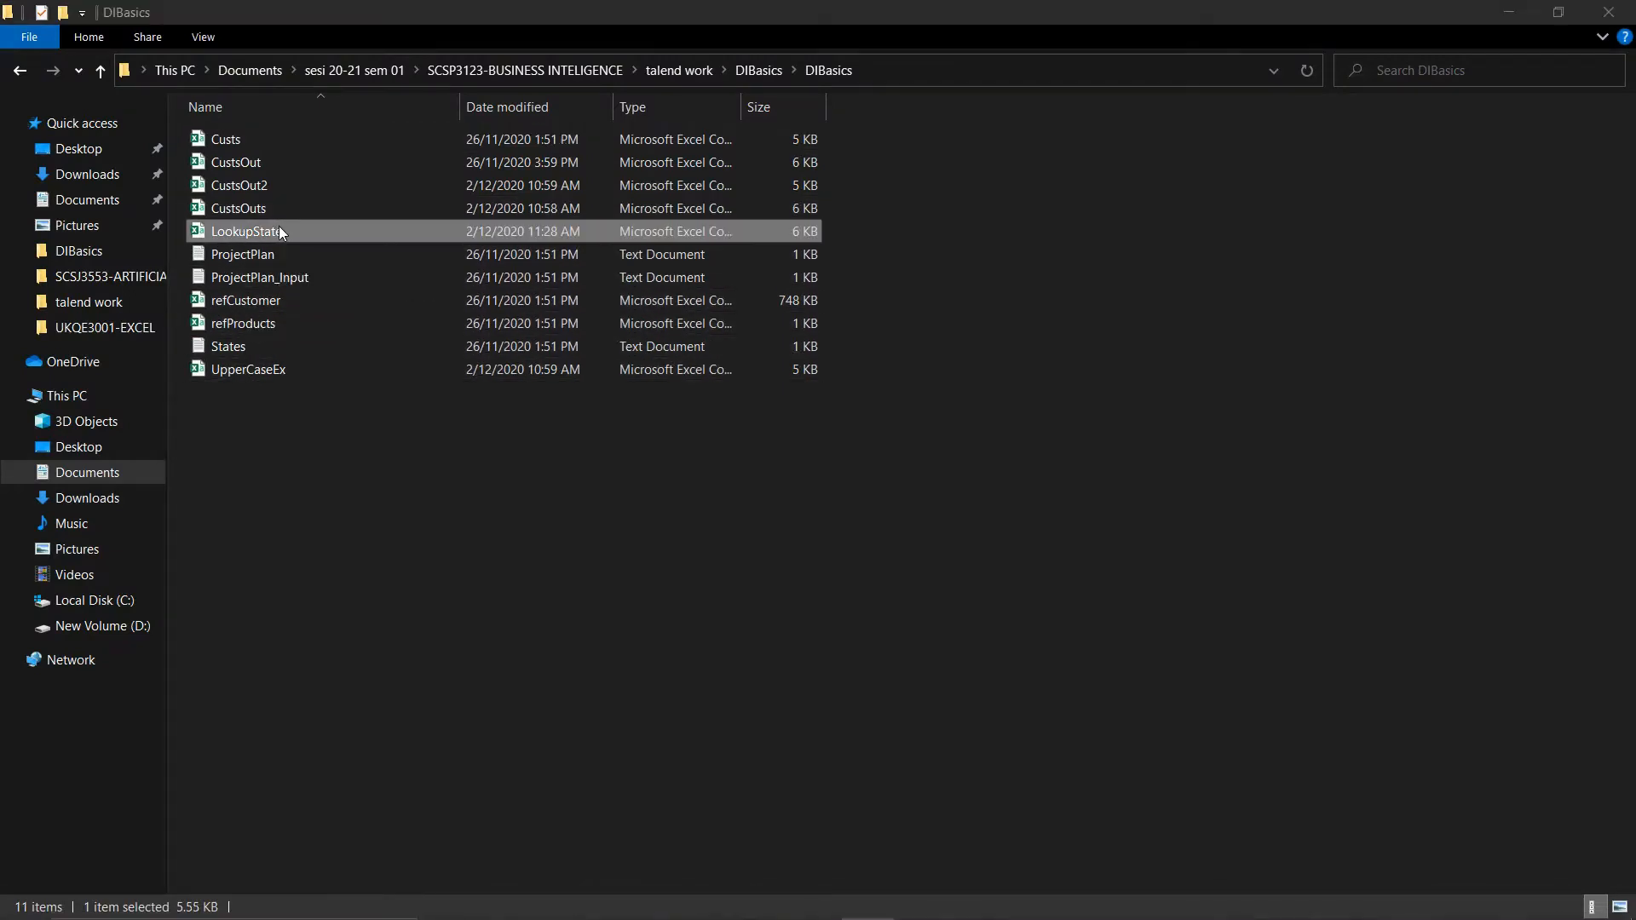
{"action": "double_click", "coordinate": [281, 232]}
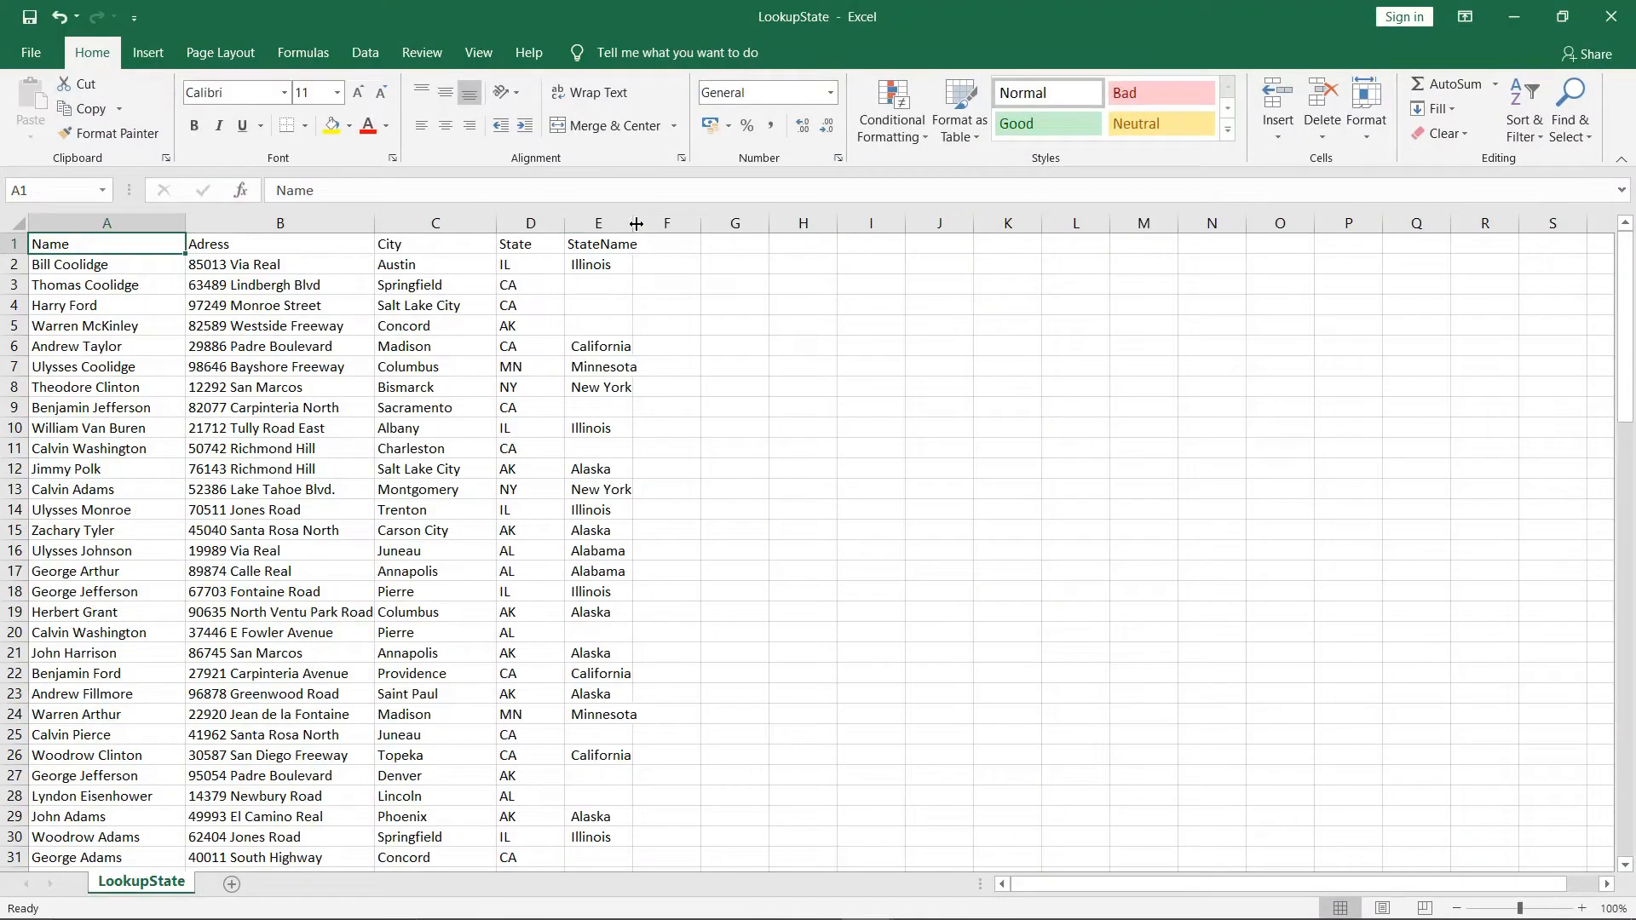
{"action": "left_click_drag", "start_coordinate": [636, 224], "coordinate": [663, 224]}
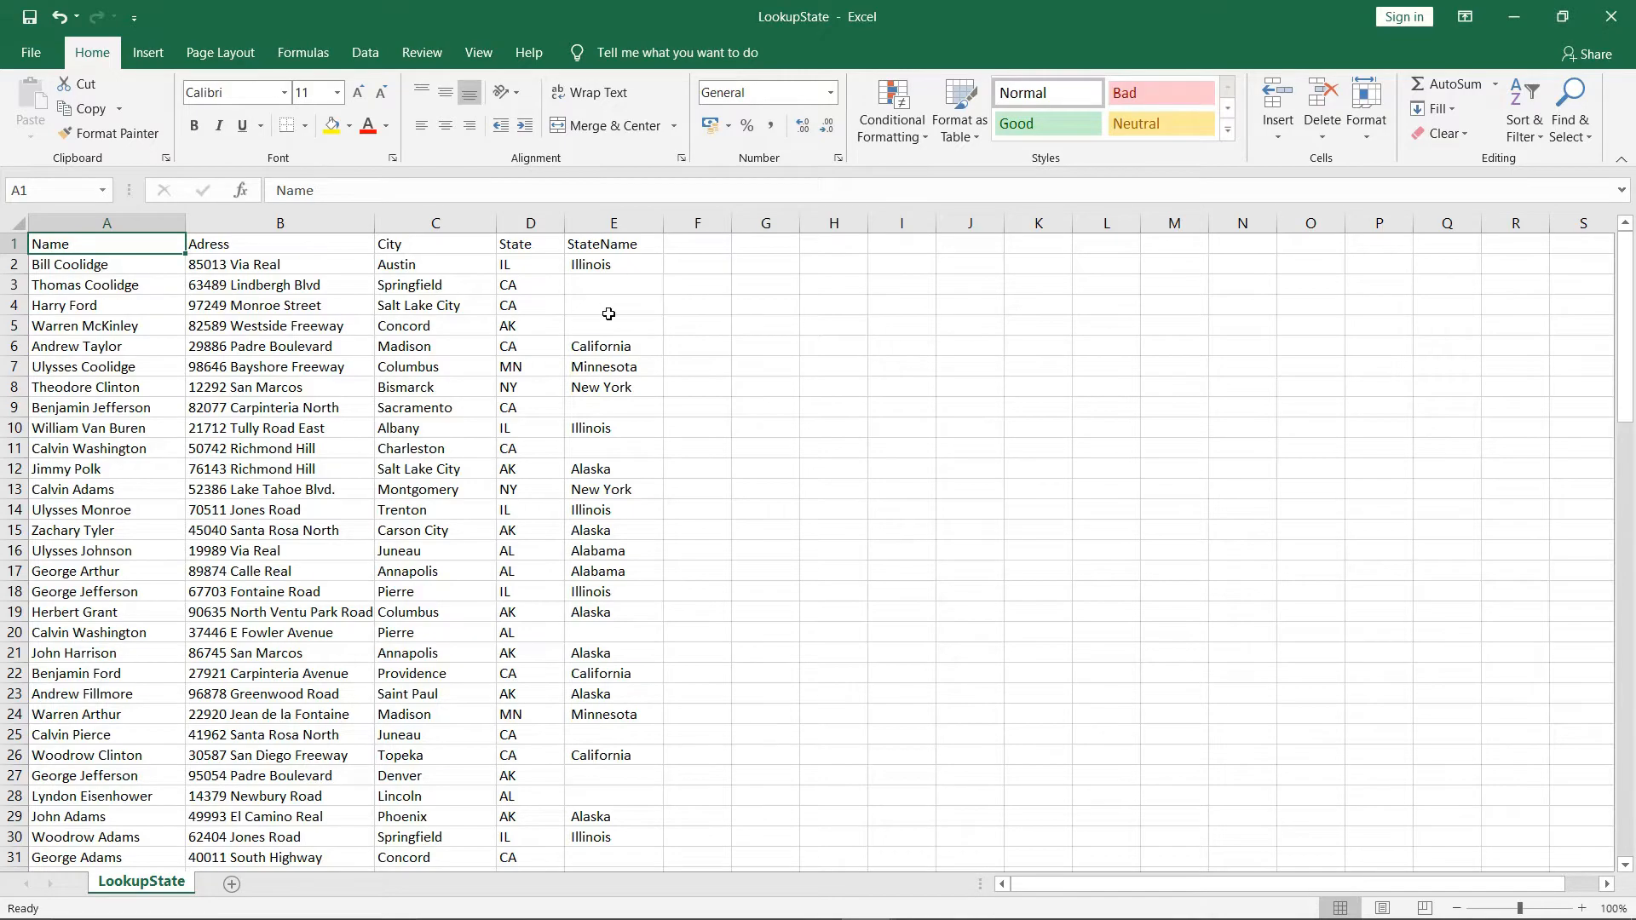
{"action": "scroll", "coordinate": [654, 715], "scroll_direction": "down", "scroll_amount": 17}
{"action": "scroll", "coordinate": [654, 715], "scroll_direction": "down", "scroll_amount": 5}
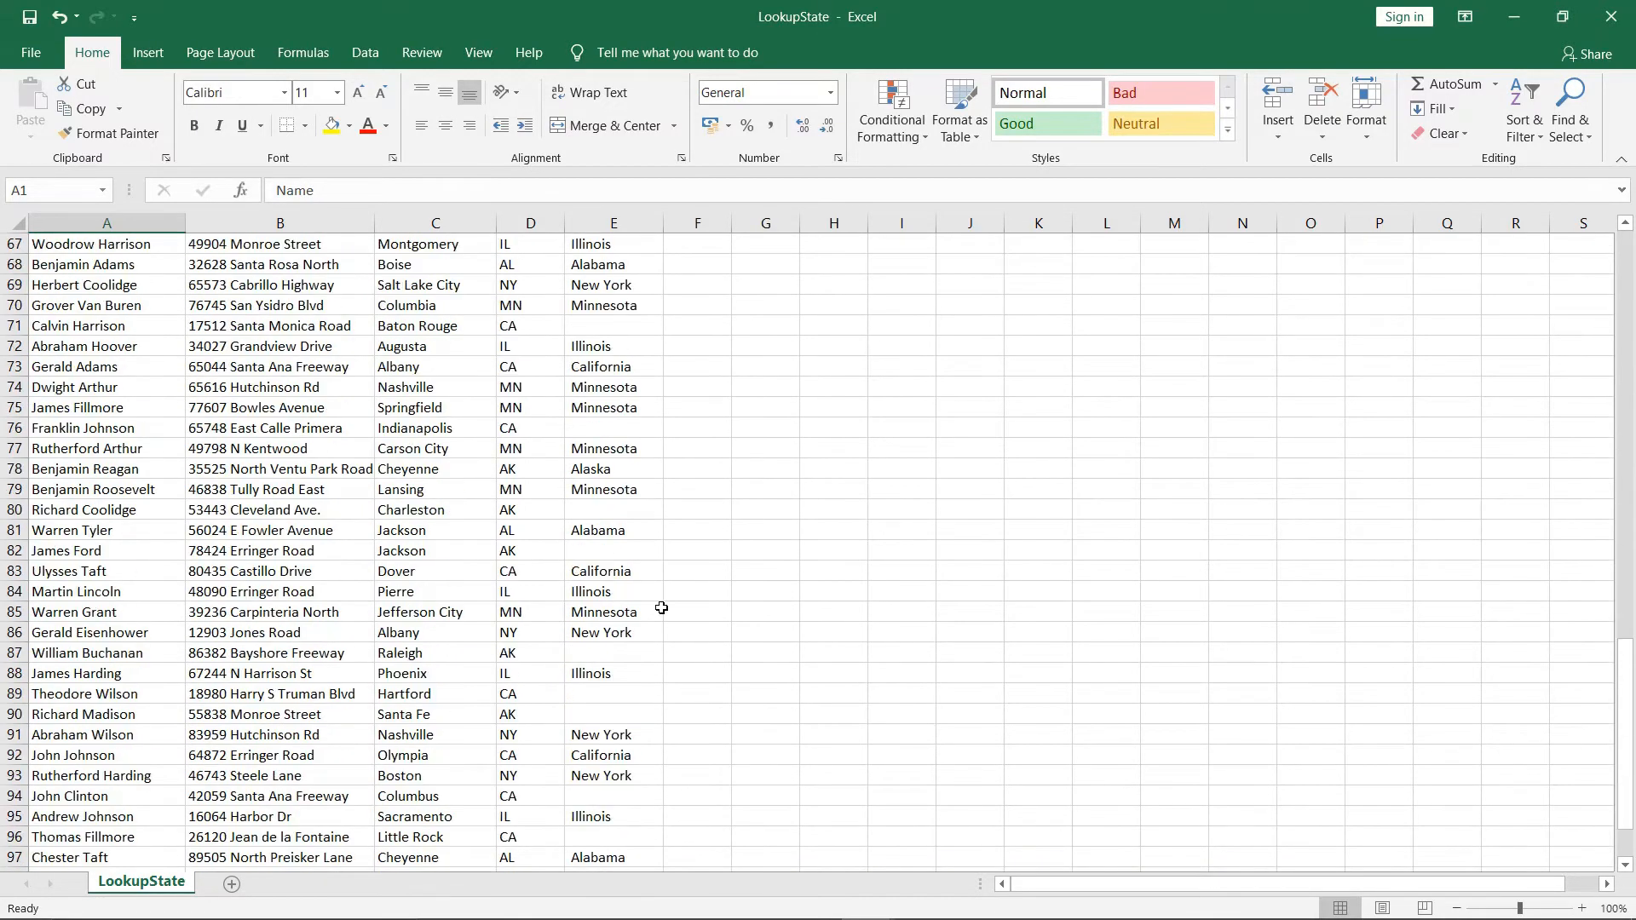
{"action": "scroll", "coordinate": [662, 611], "scroll_direction": "up", "scroll_amount": 20}
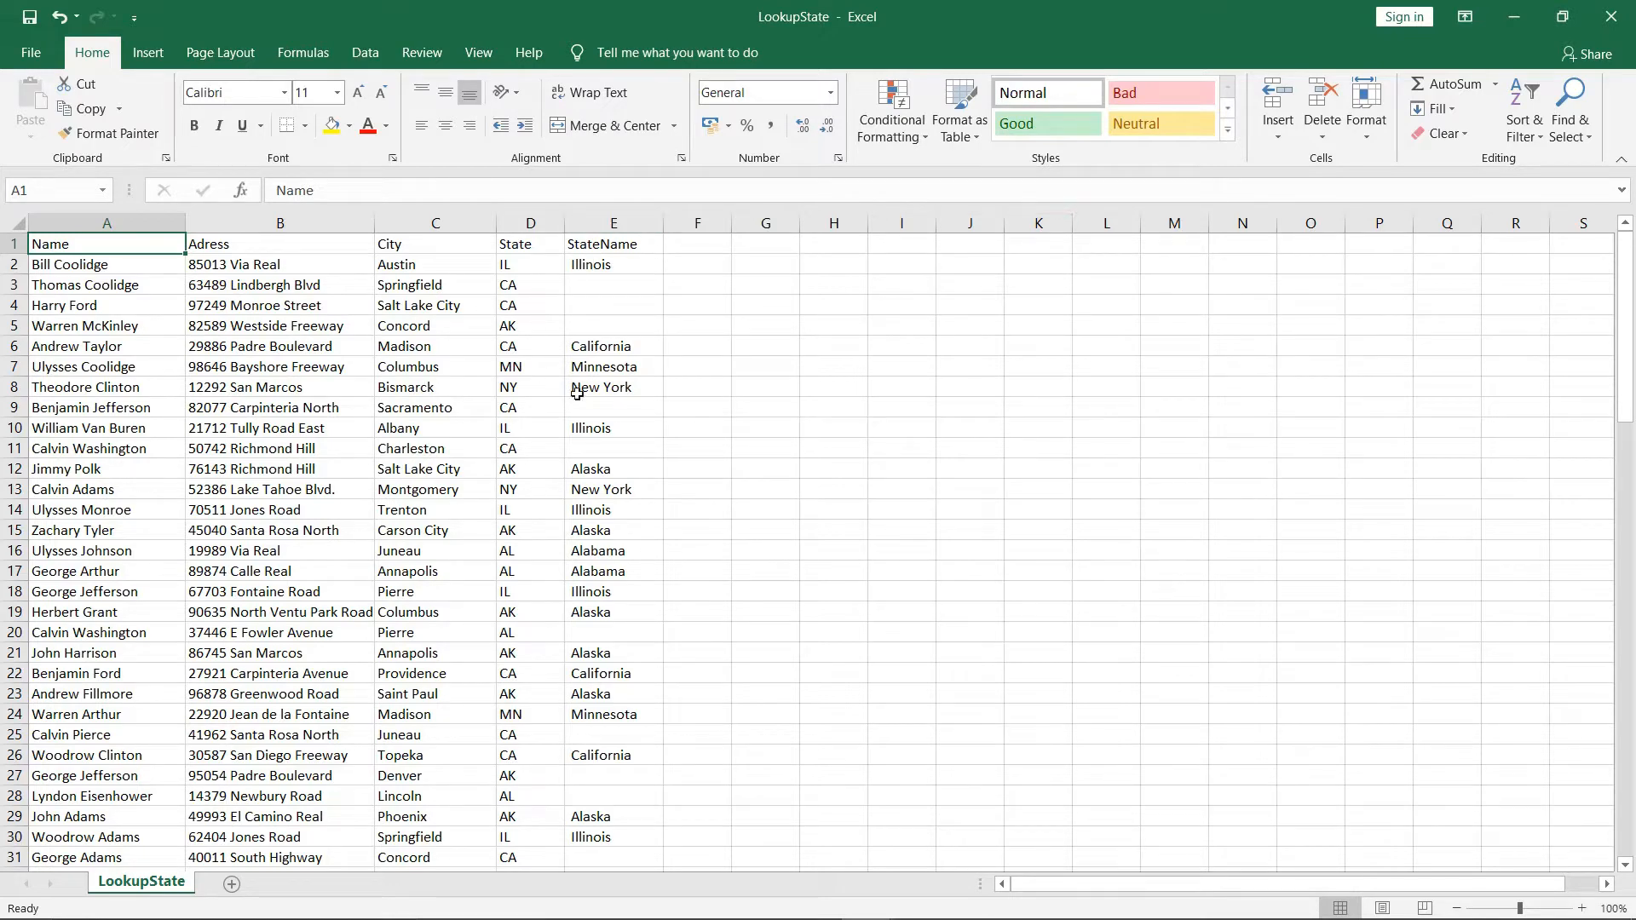
Step: Minimize the Excel and folder windows and check the state codes in the States file in Notepad
{"action": "left_click", "coordinate": [1526, 23]}
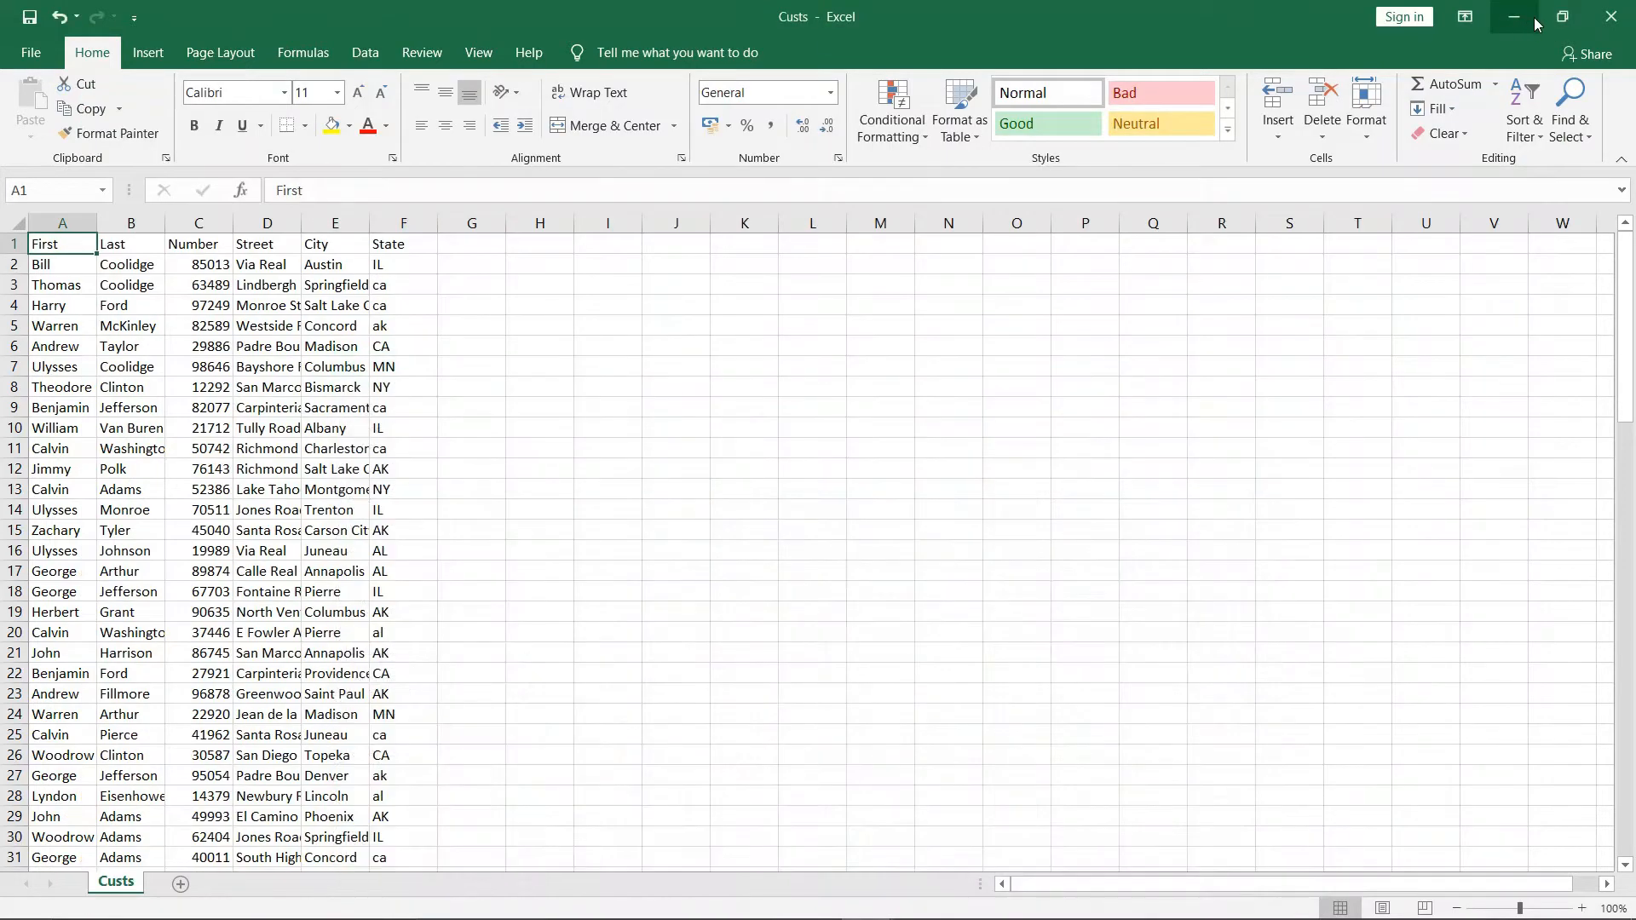
{"action": "left_click", "coordinate": [1526, 17]}
{"action": "left_click", "coordinate": [1505, 12]}
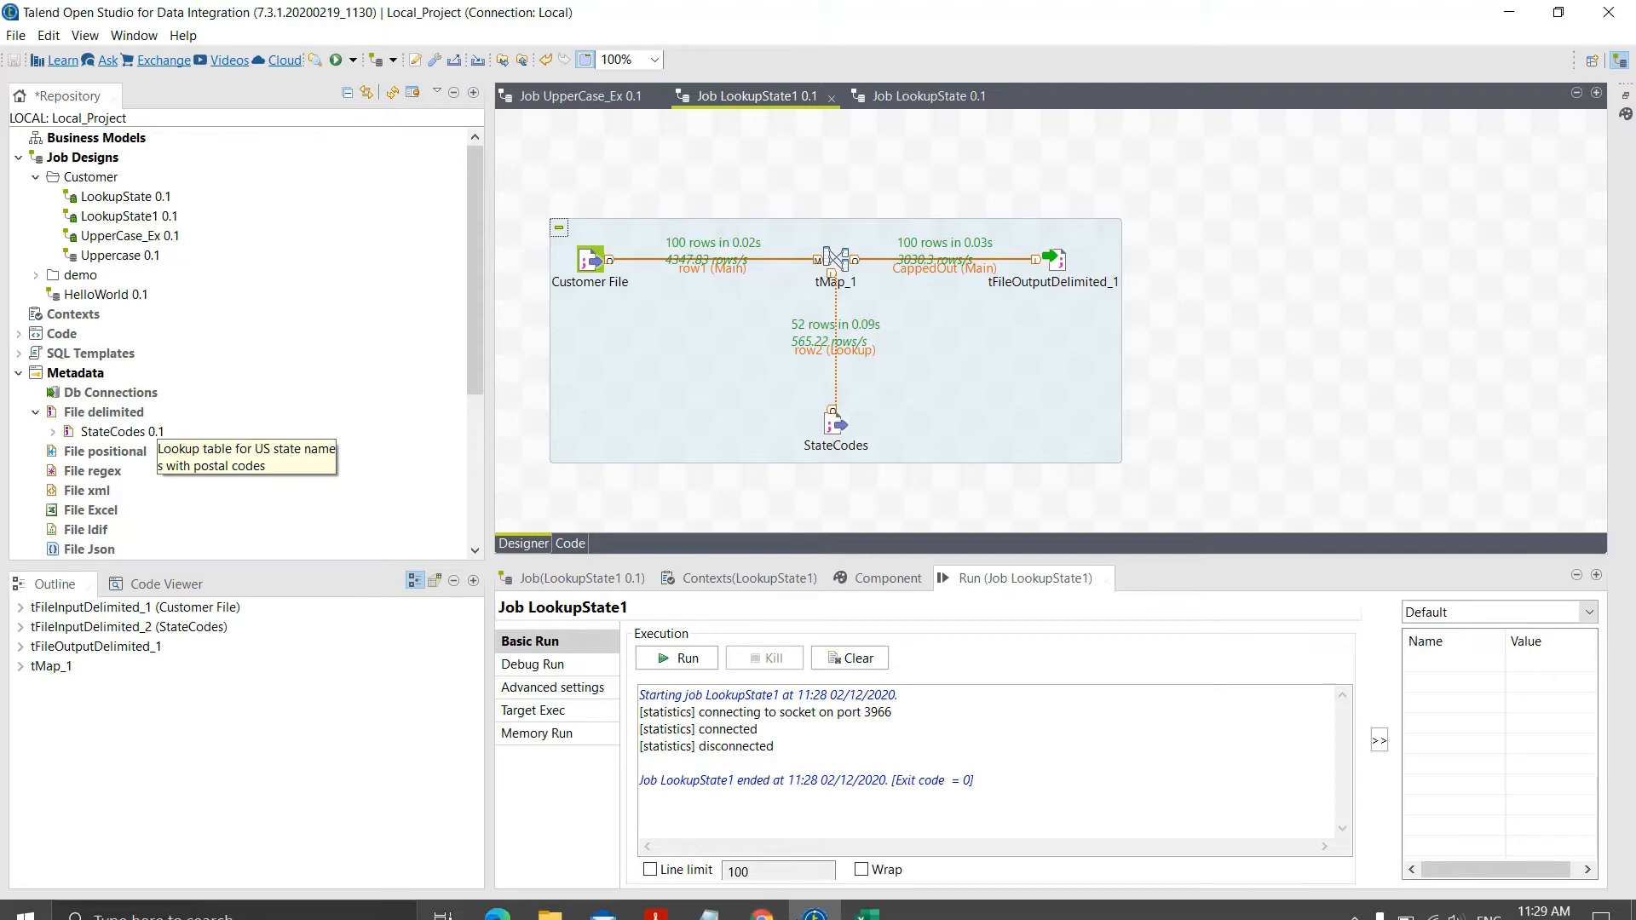
{"action": "left_click", "coordinate": [733, 895]}
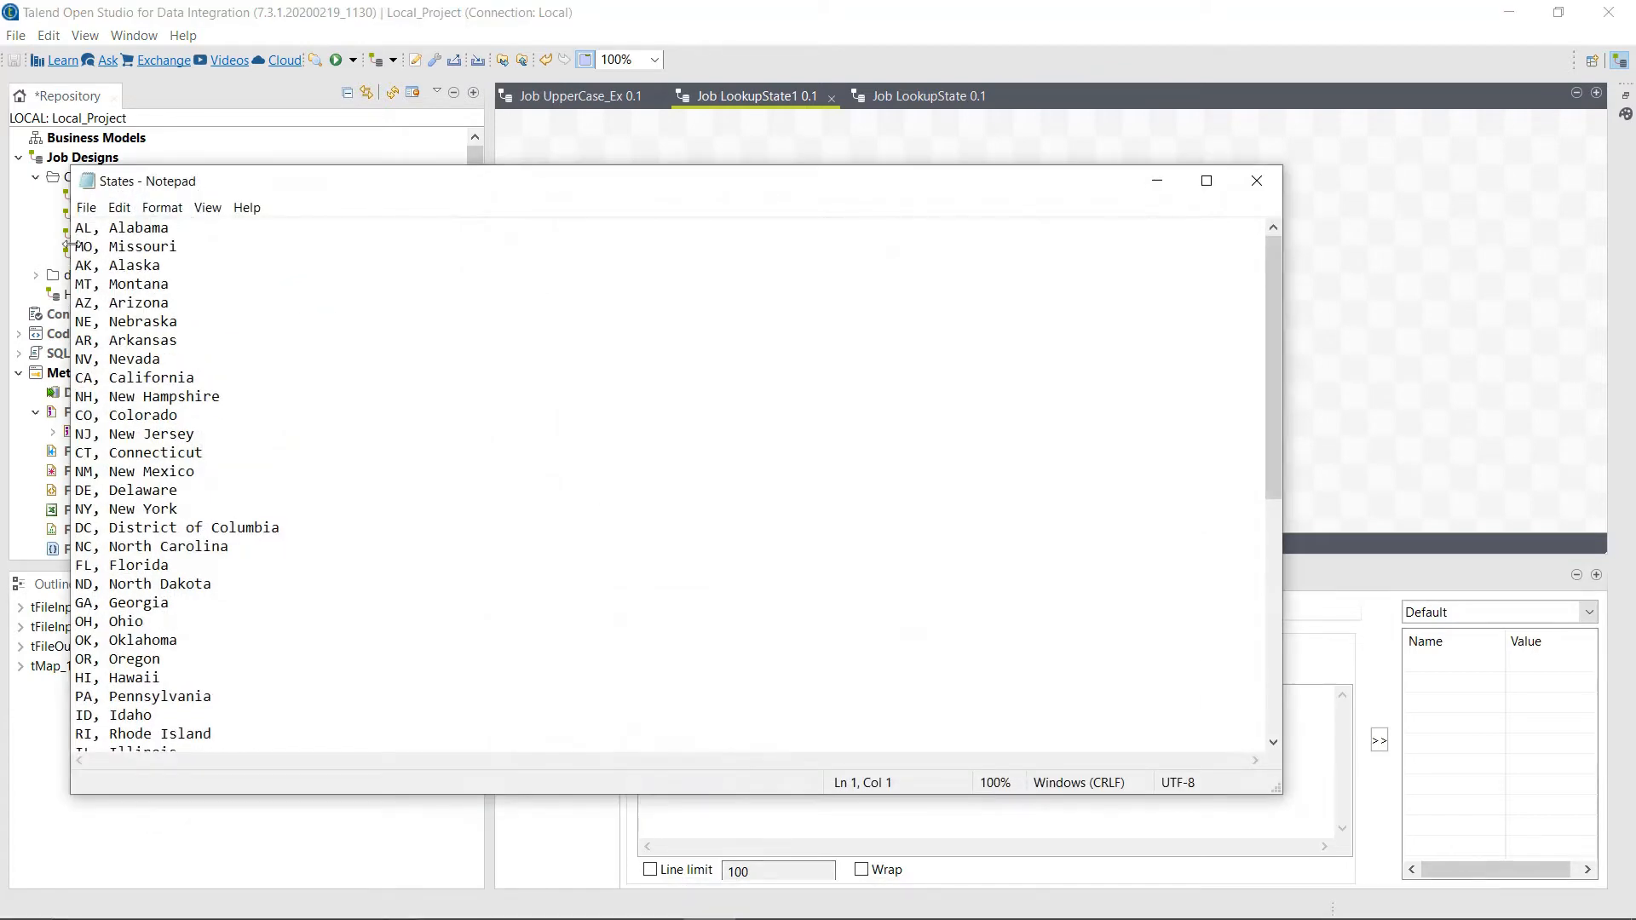
{"action": "left_click", "coordinate": [1164, 194]}
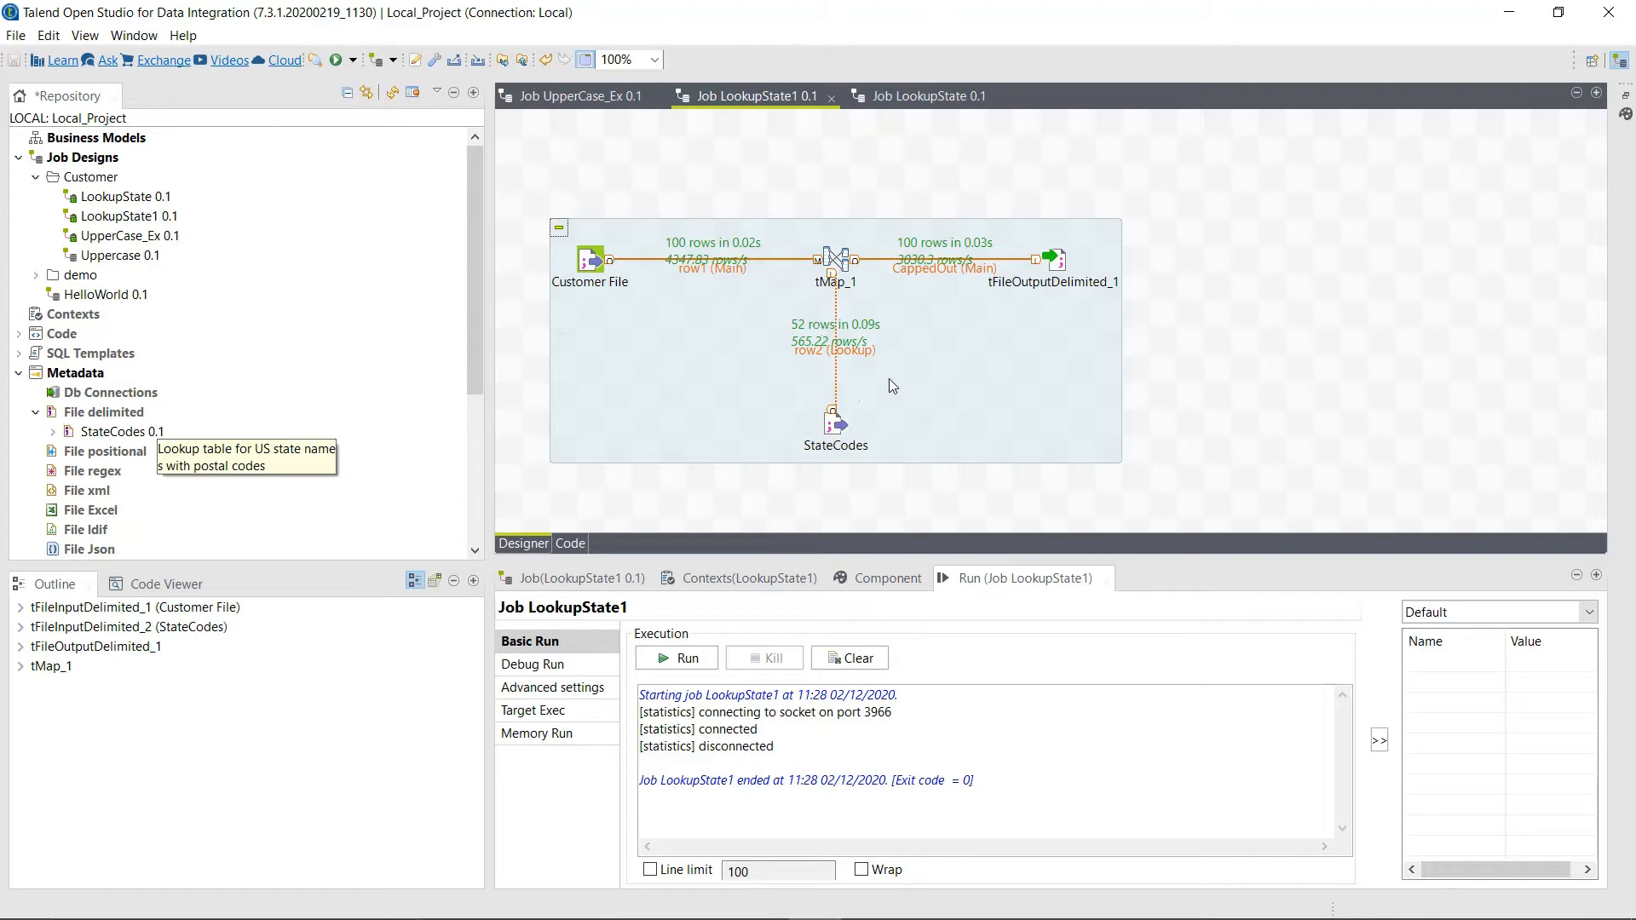
Step: In the tMap_1 mapping, set the join model of the row2 lookup to Inner Join
{"action": "double_click", "coordinate": [840, 260]}
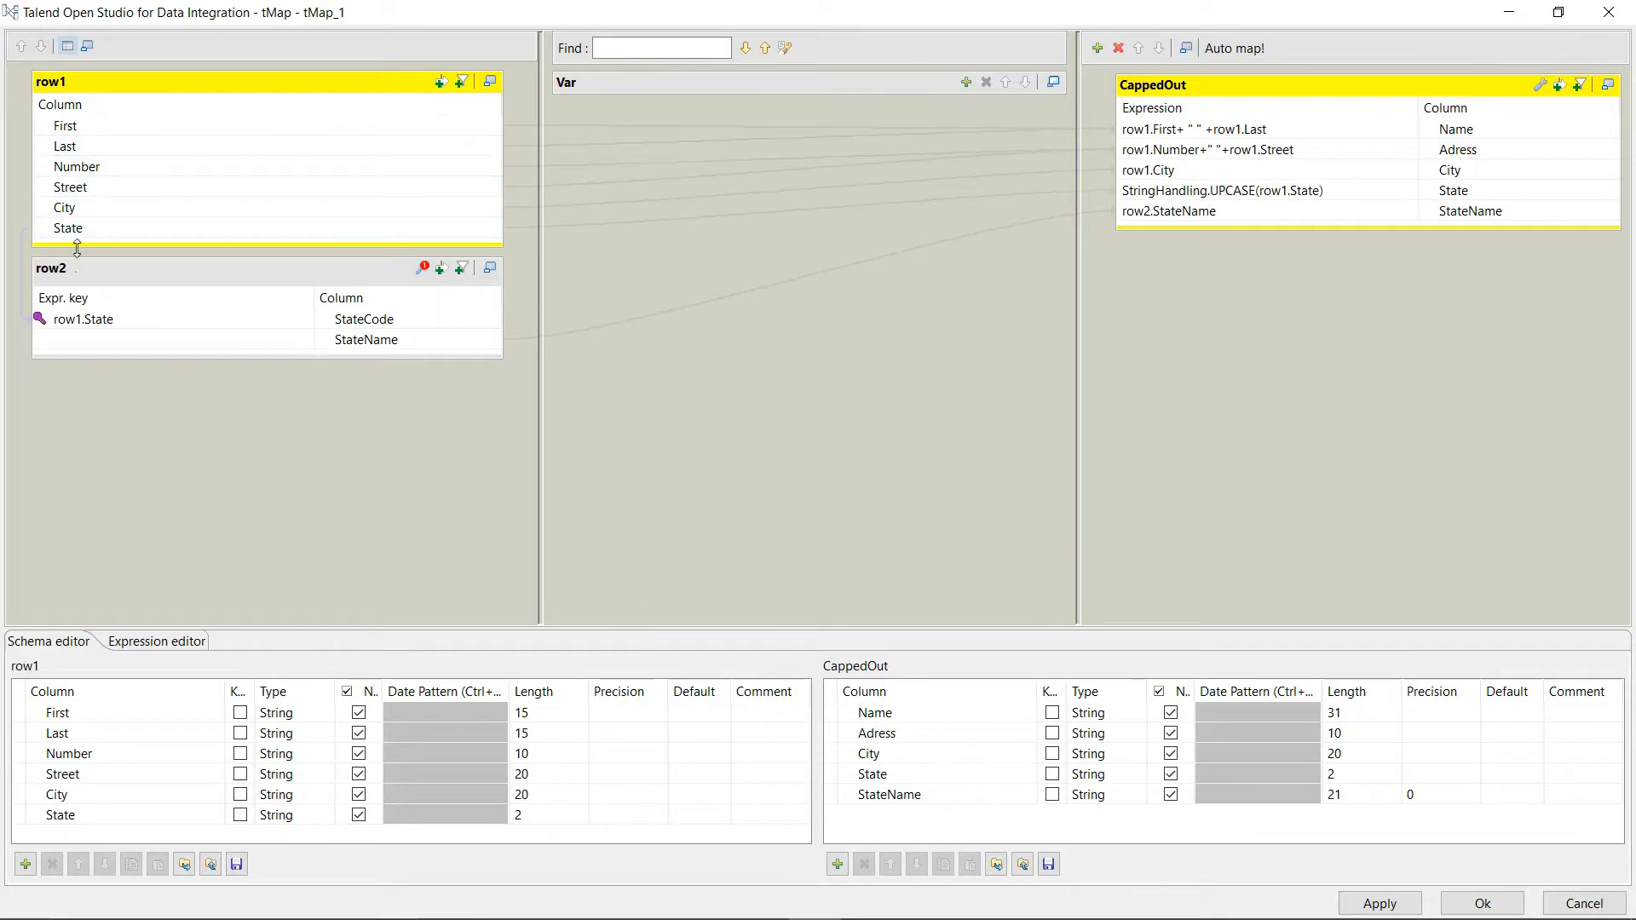
{"action": "left_click", "coordinate": [423, 271]}
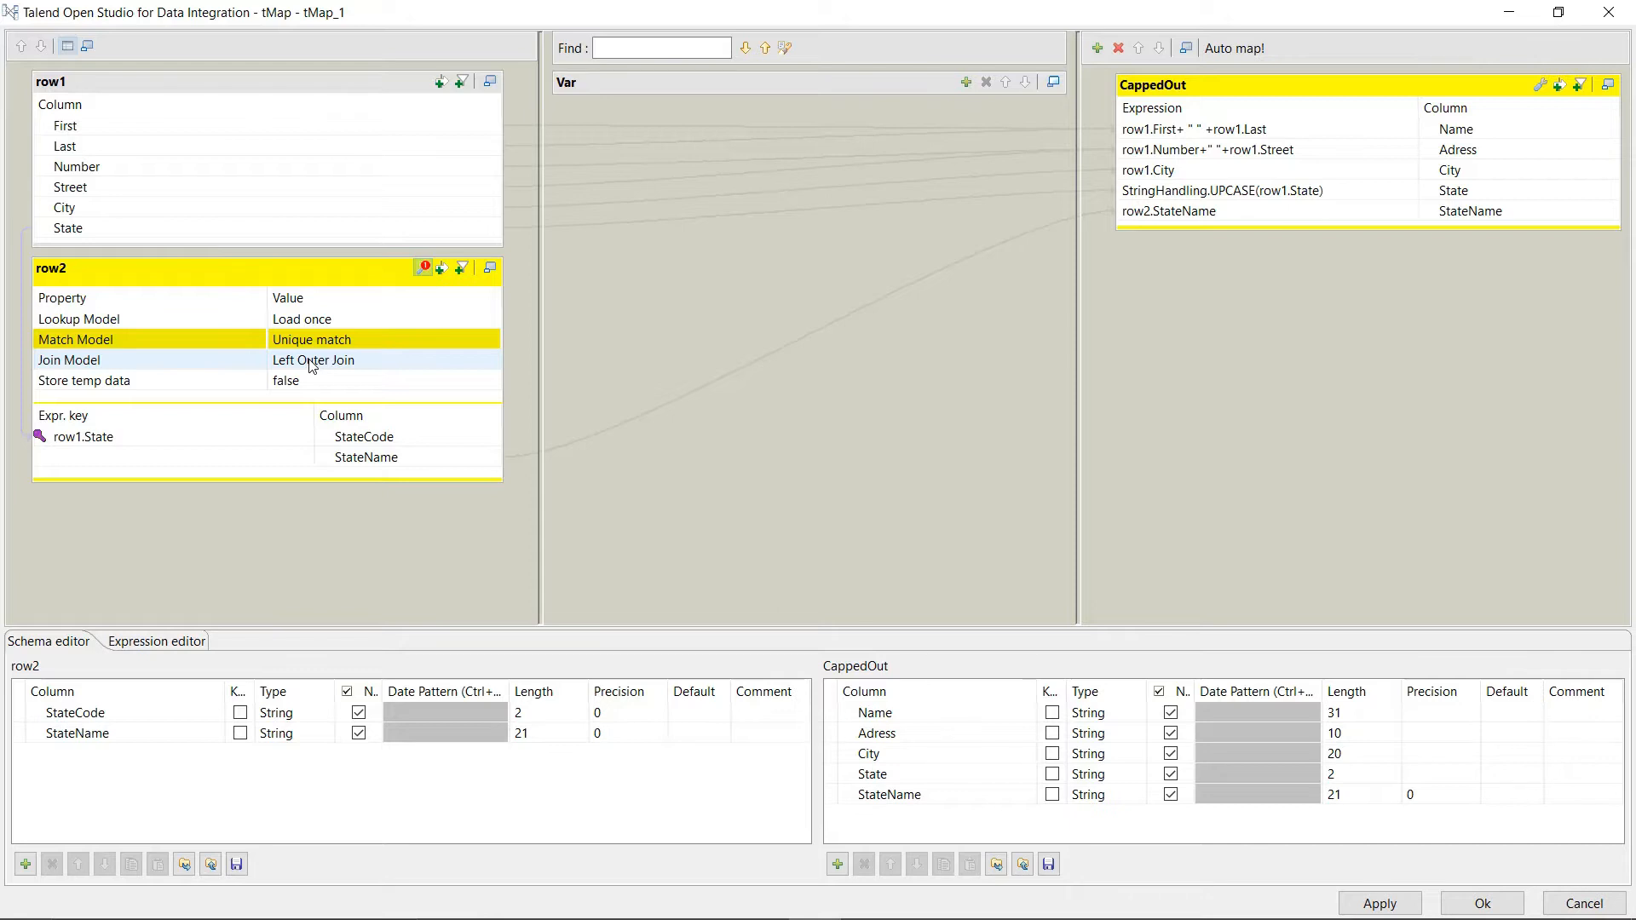
{"action": "left_click", "coordinate": [312, 362]}
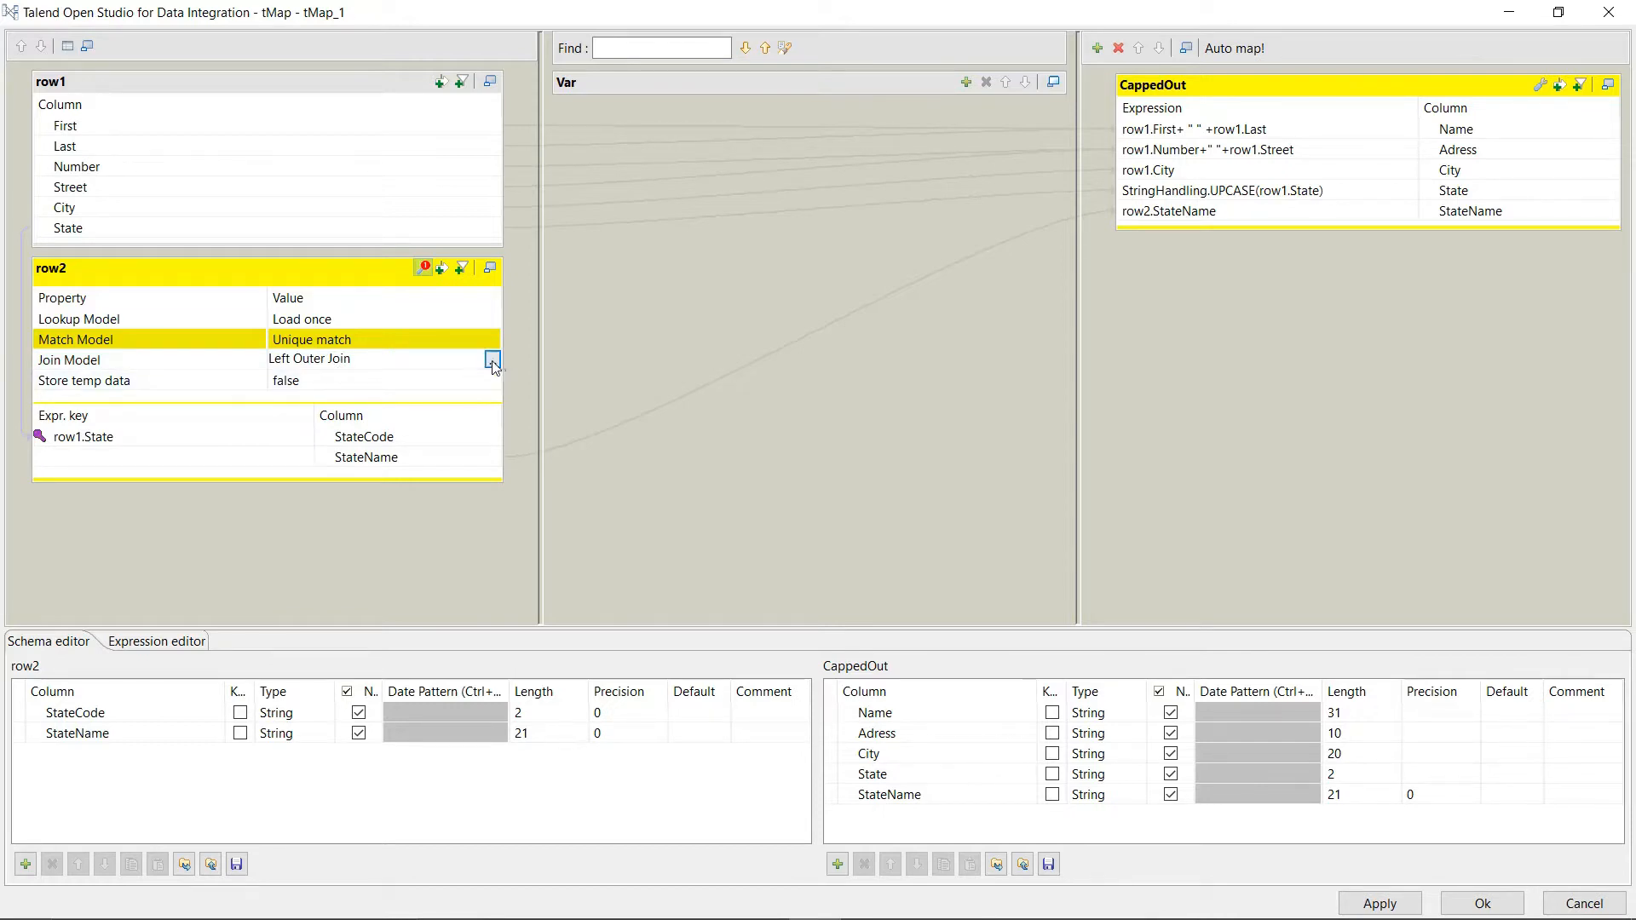
{"action": "left_click", "coordinate": [493, 361]}
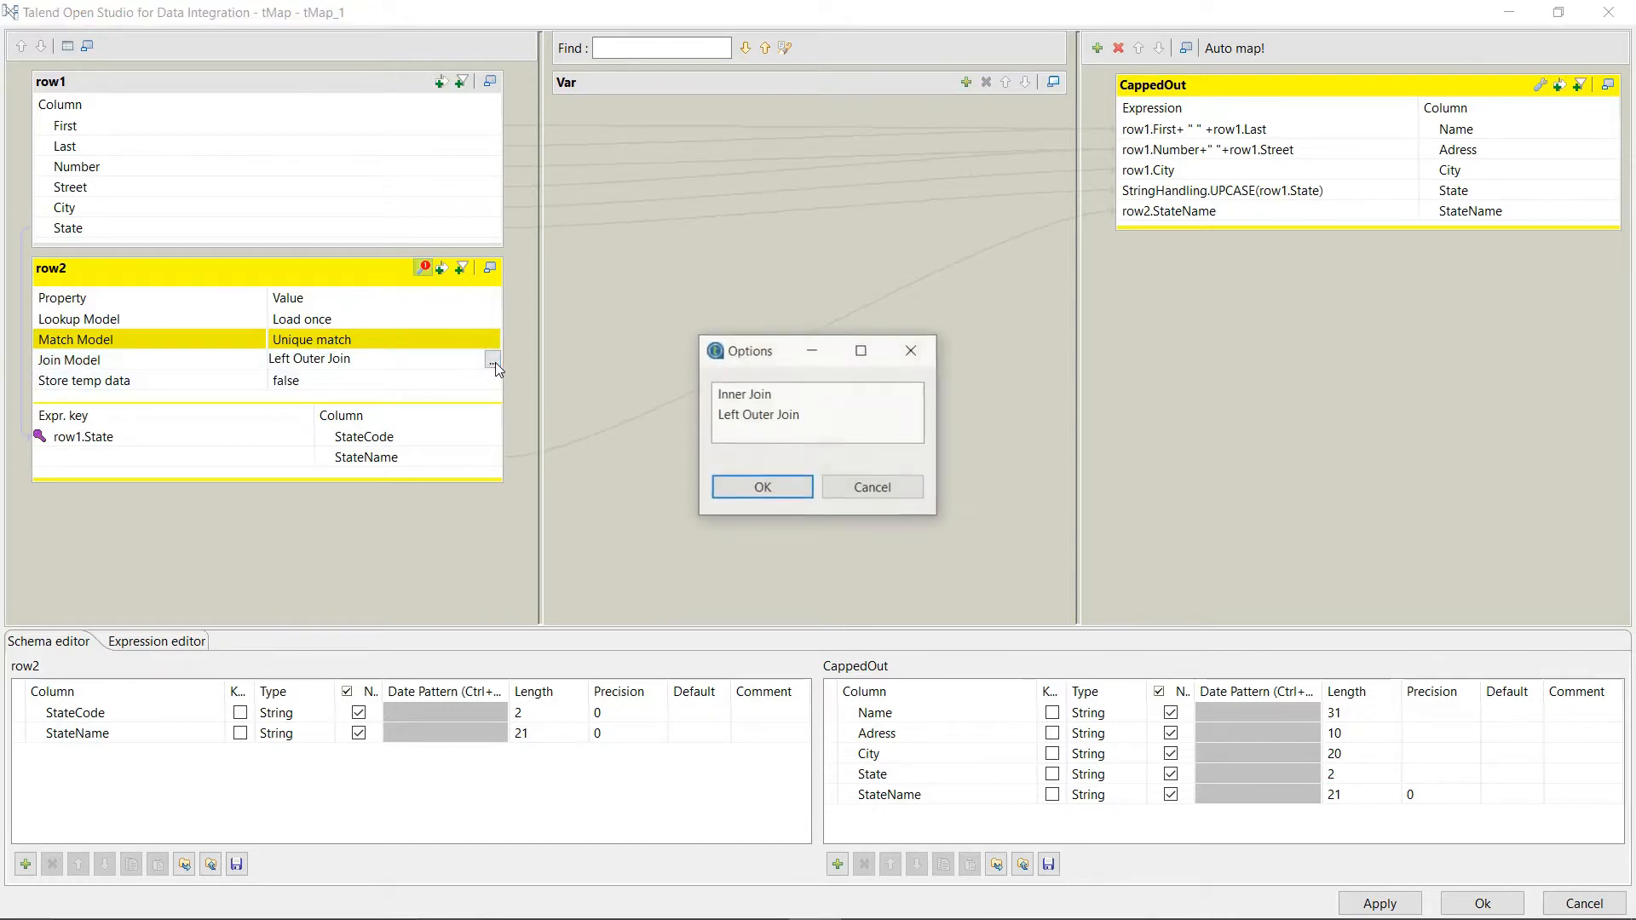
{"action": "left_click", "coordinate": [750, 395]}
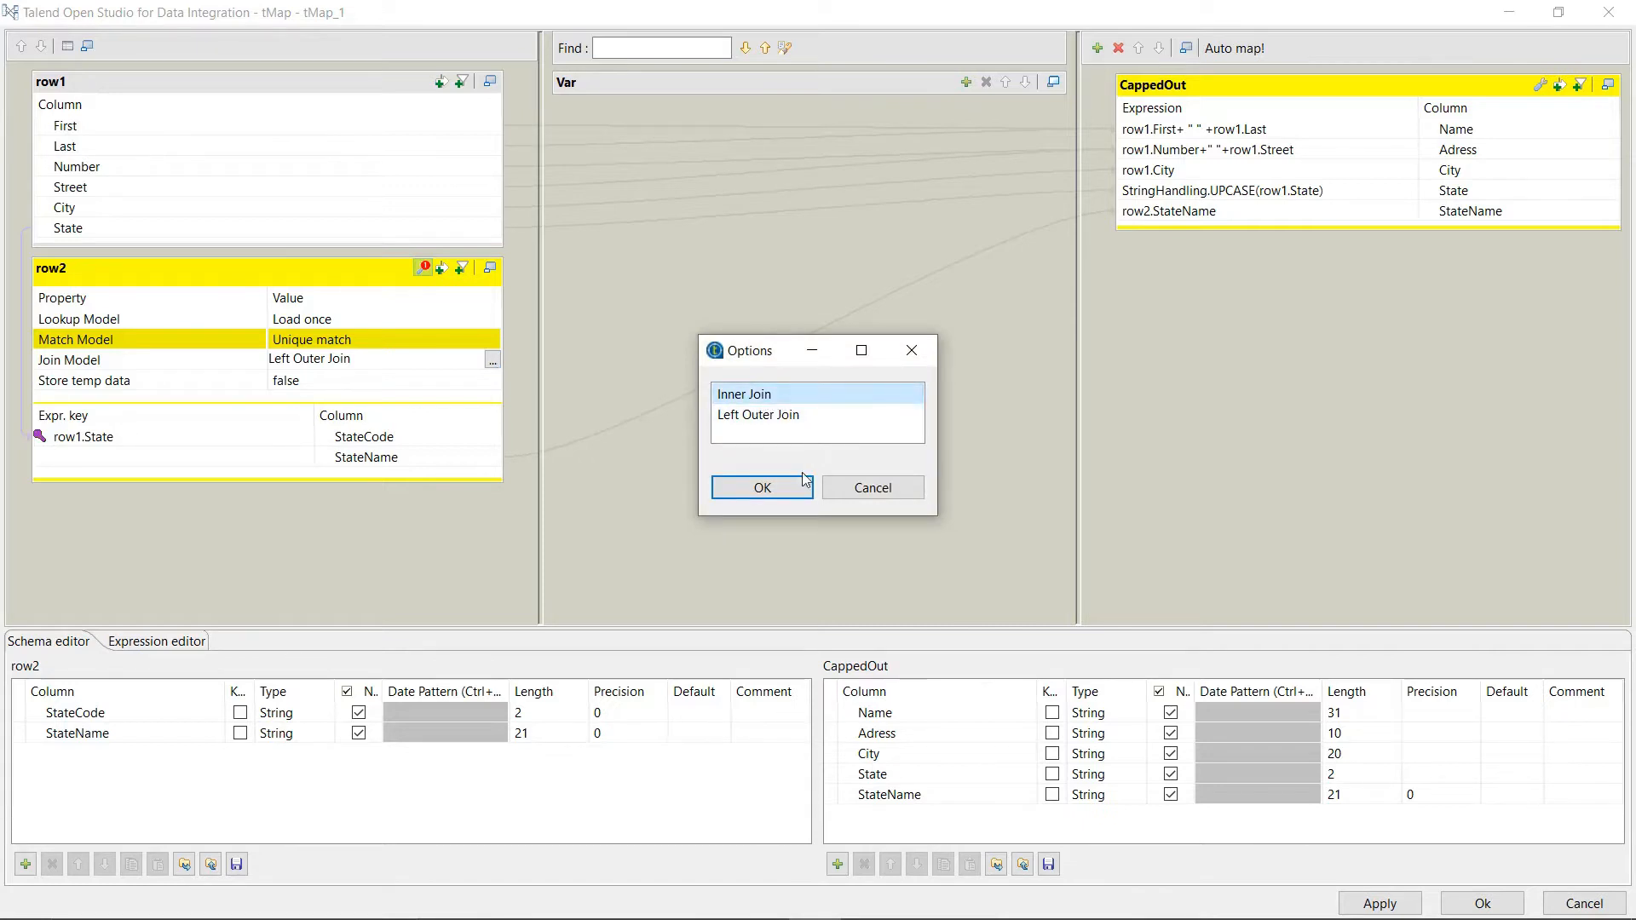
{"action": "left_click", "coordinate": [760, 485]}
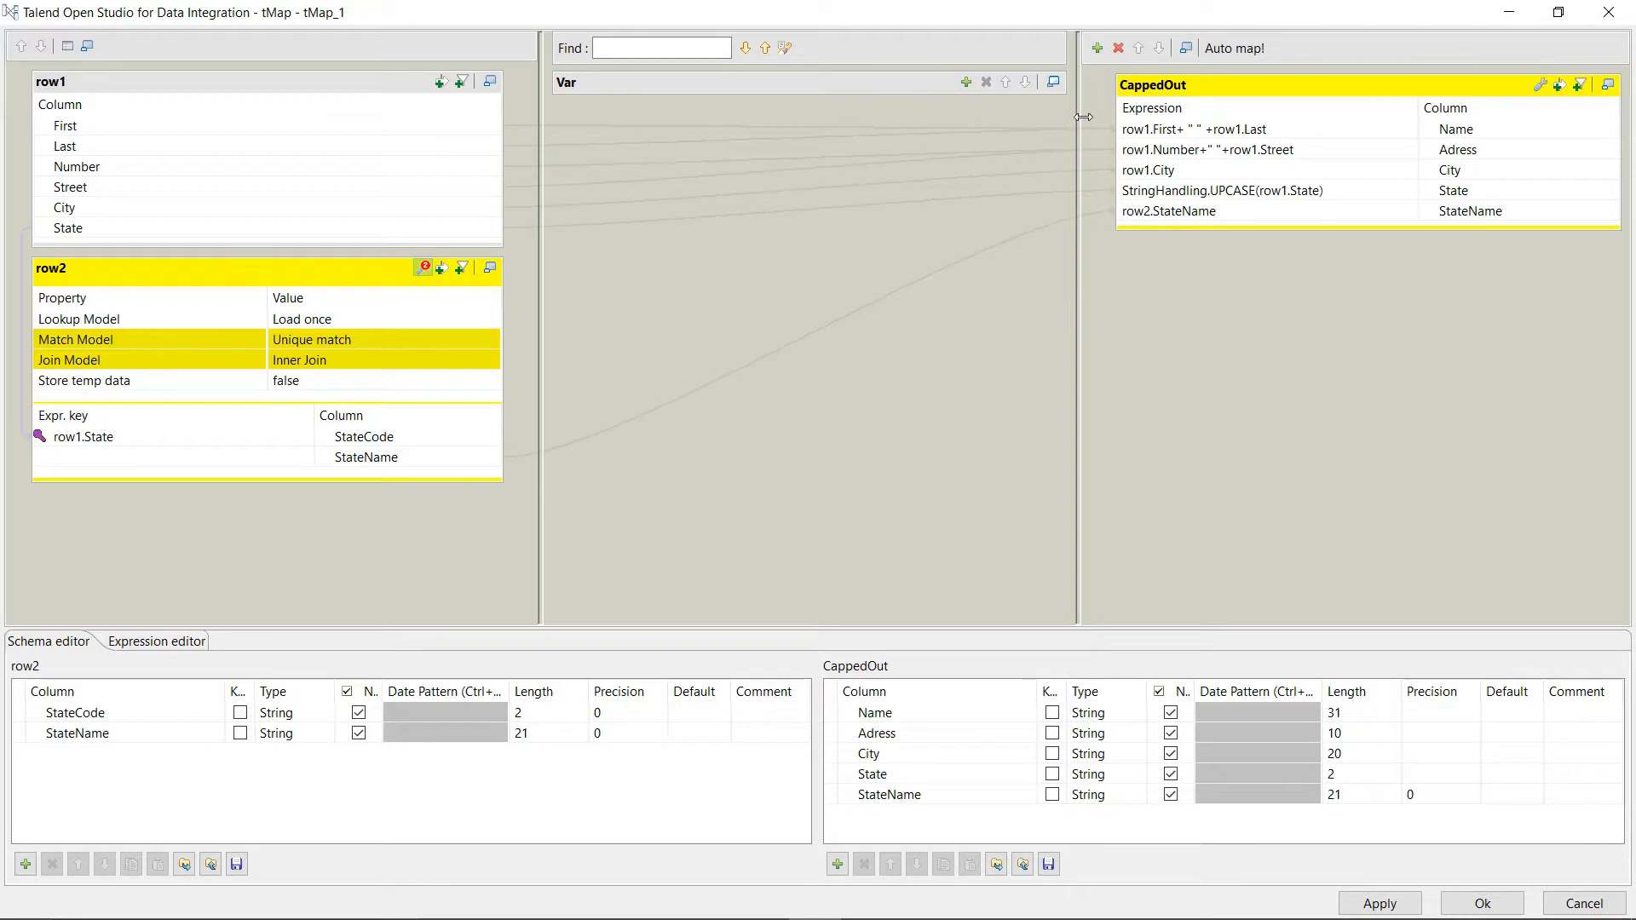
Step: Add a new output table named JoinFailures to the tMap_1 mapping
{"action": "left_click", "coordinate": [1097, 49]}
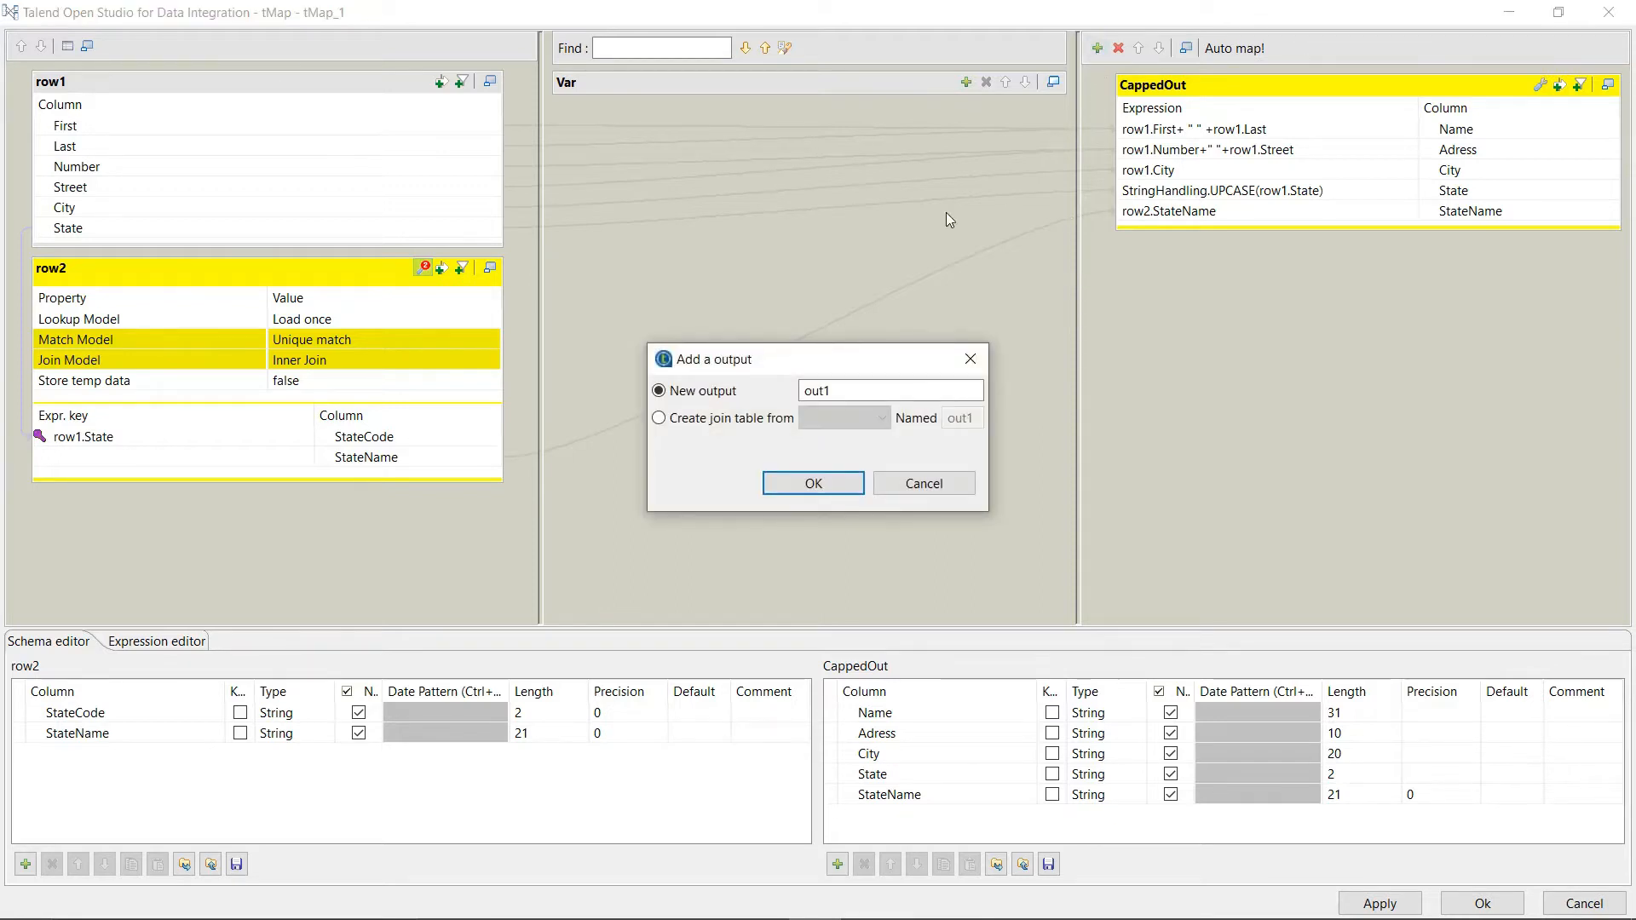
{"action": "left_click", "coordinate": [857, 391]}
{"action": "key", "text": "BackSpace"}
{"action": "key", "text": "BackSpace"}
{"action": "key", "text": "BackSpace"}
{"action": "key", "text": "BackSpace"}
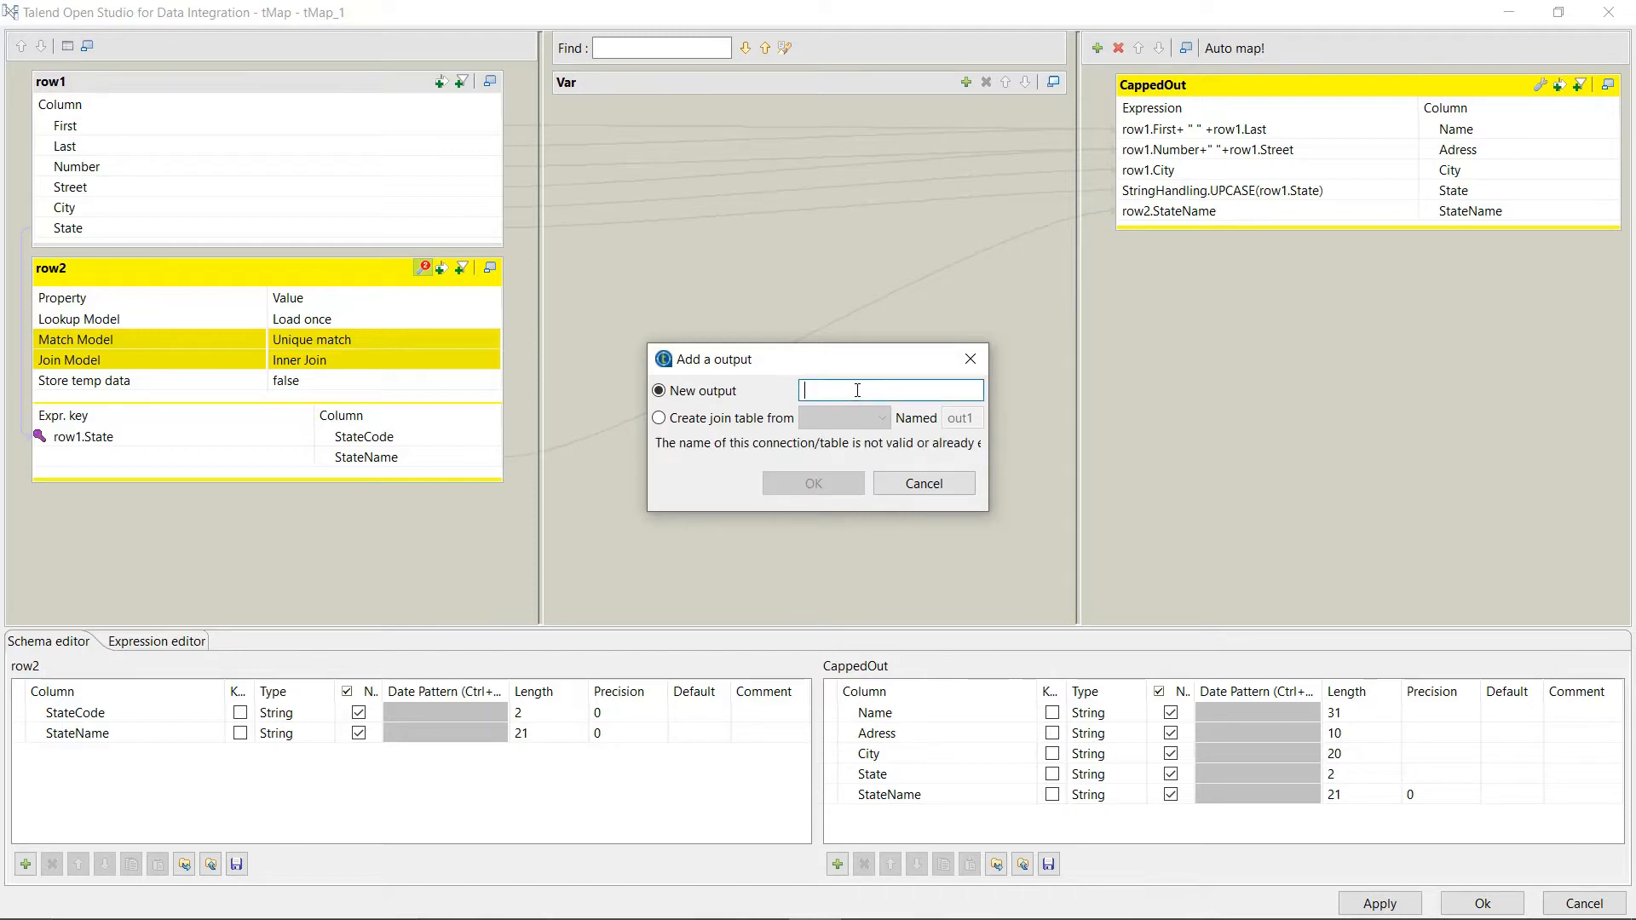
{"action": "type", "text": "Join"}
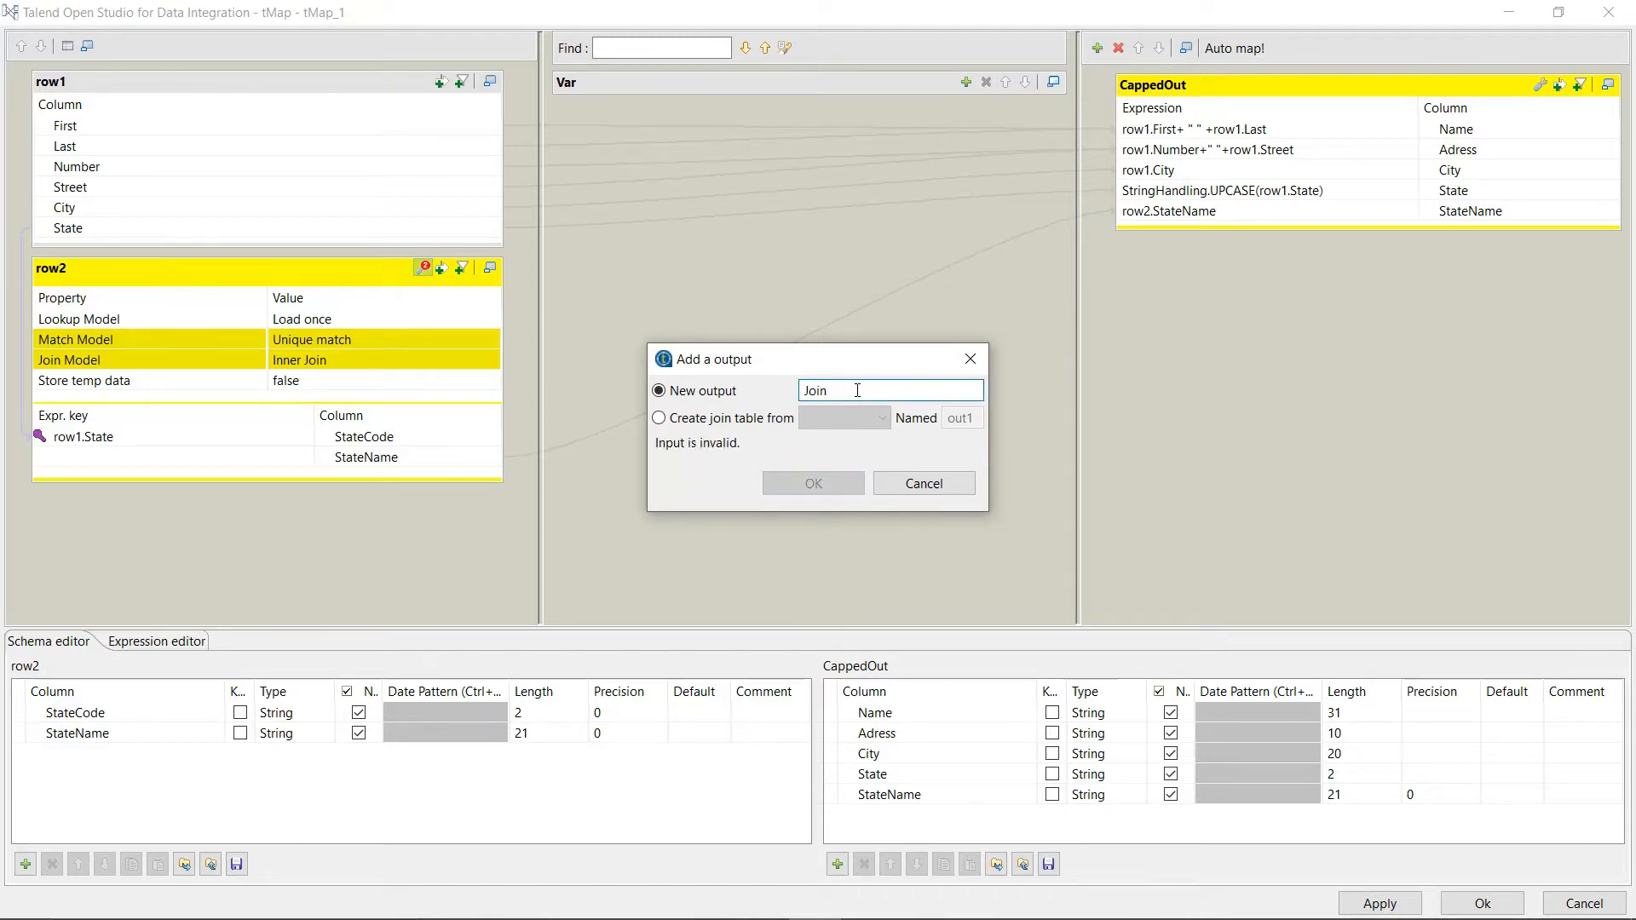
{"action": "type", "text": "Failures"}
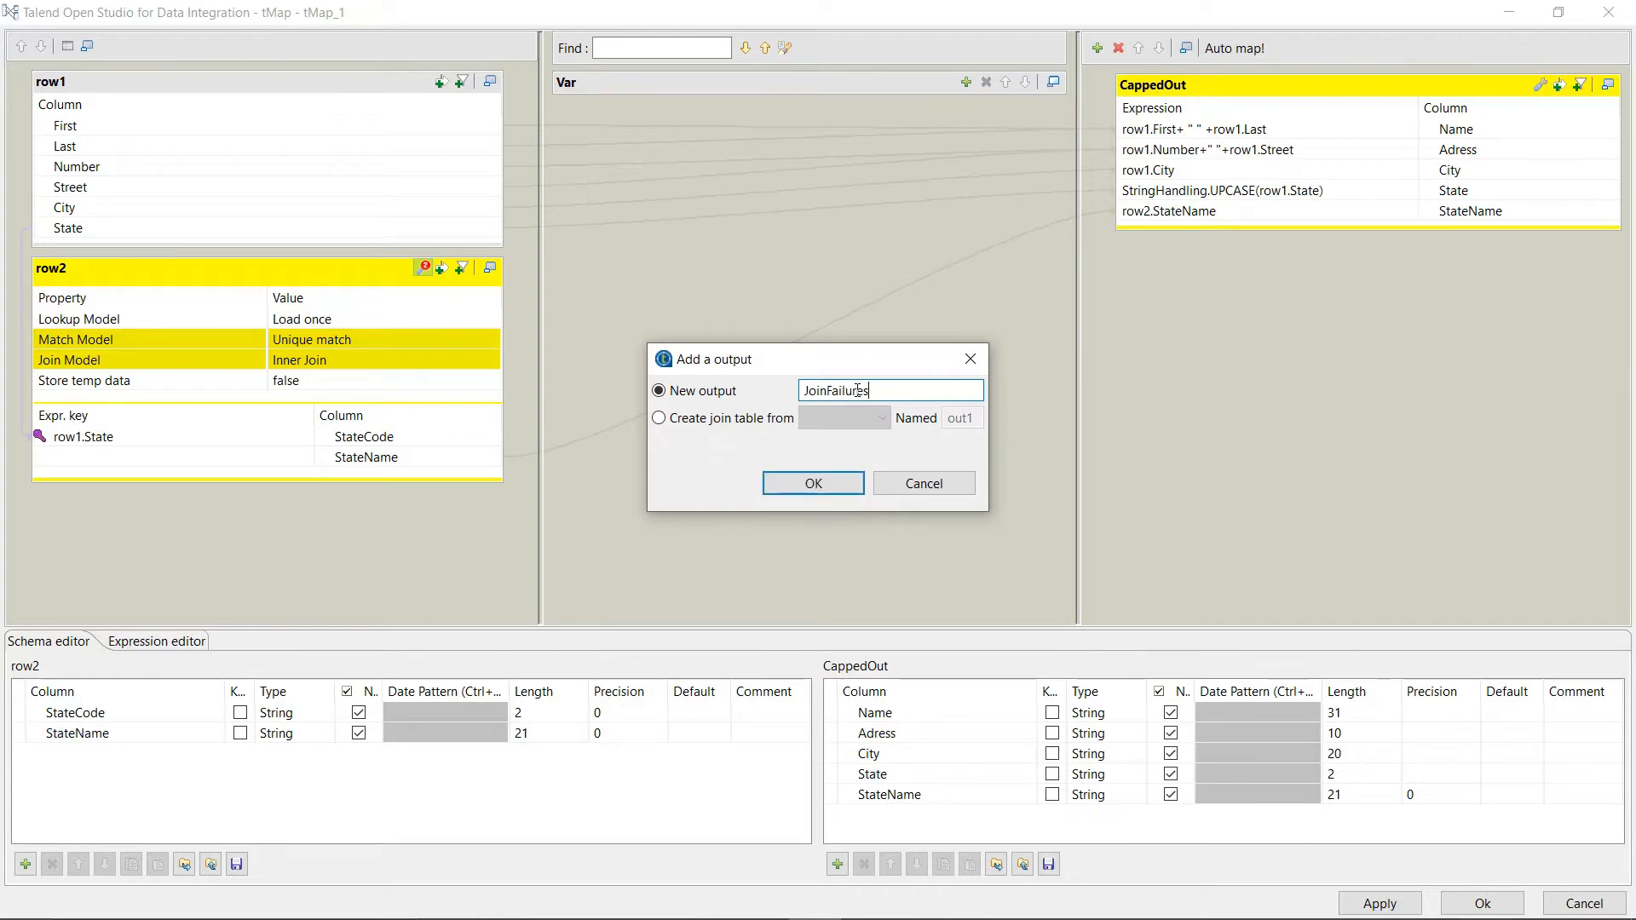
{"action": "left_click", "coordinate": [855, 486]}
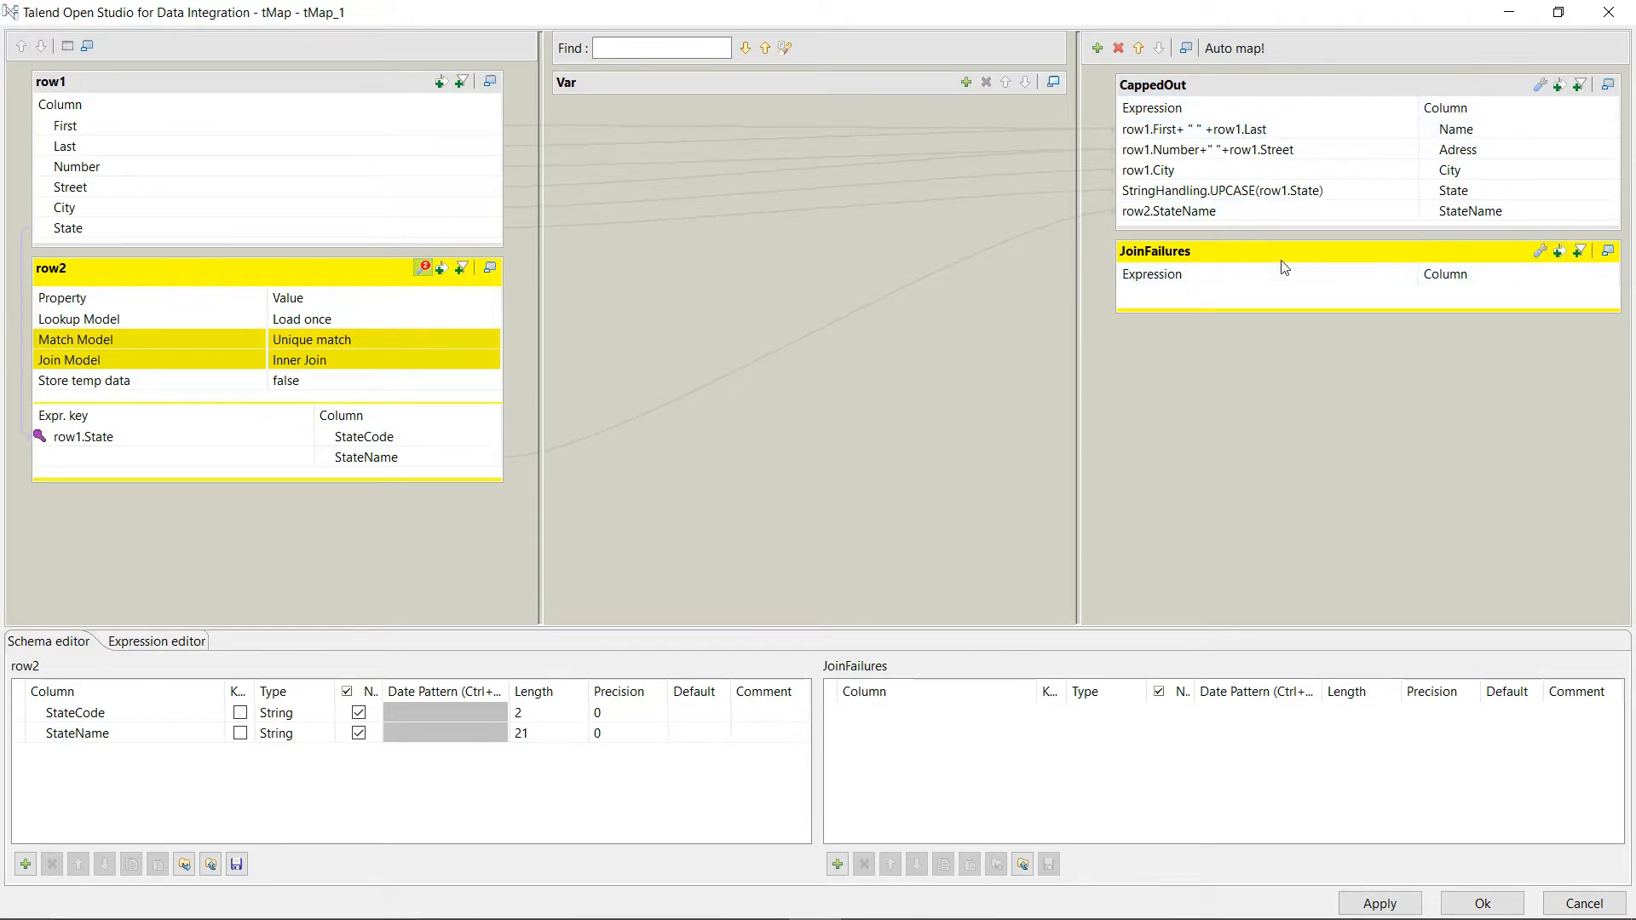
Step: Set Catch lookup inner join reject to true for the JoinFailures output
{"action": "left_click", "coordinate": [1541, 253]}
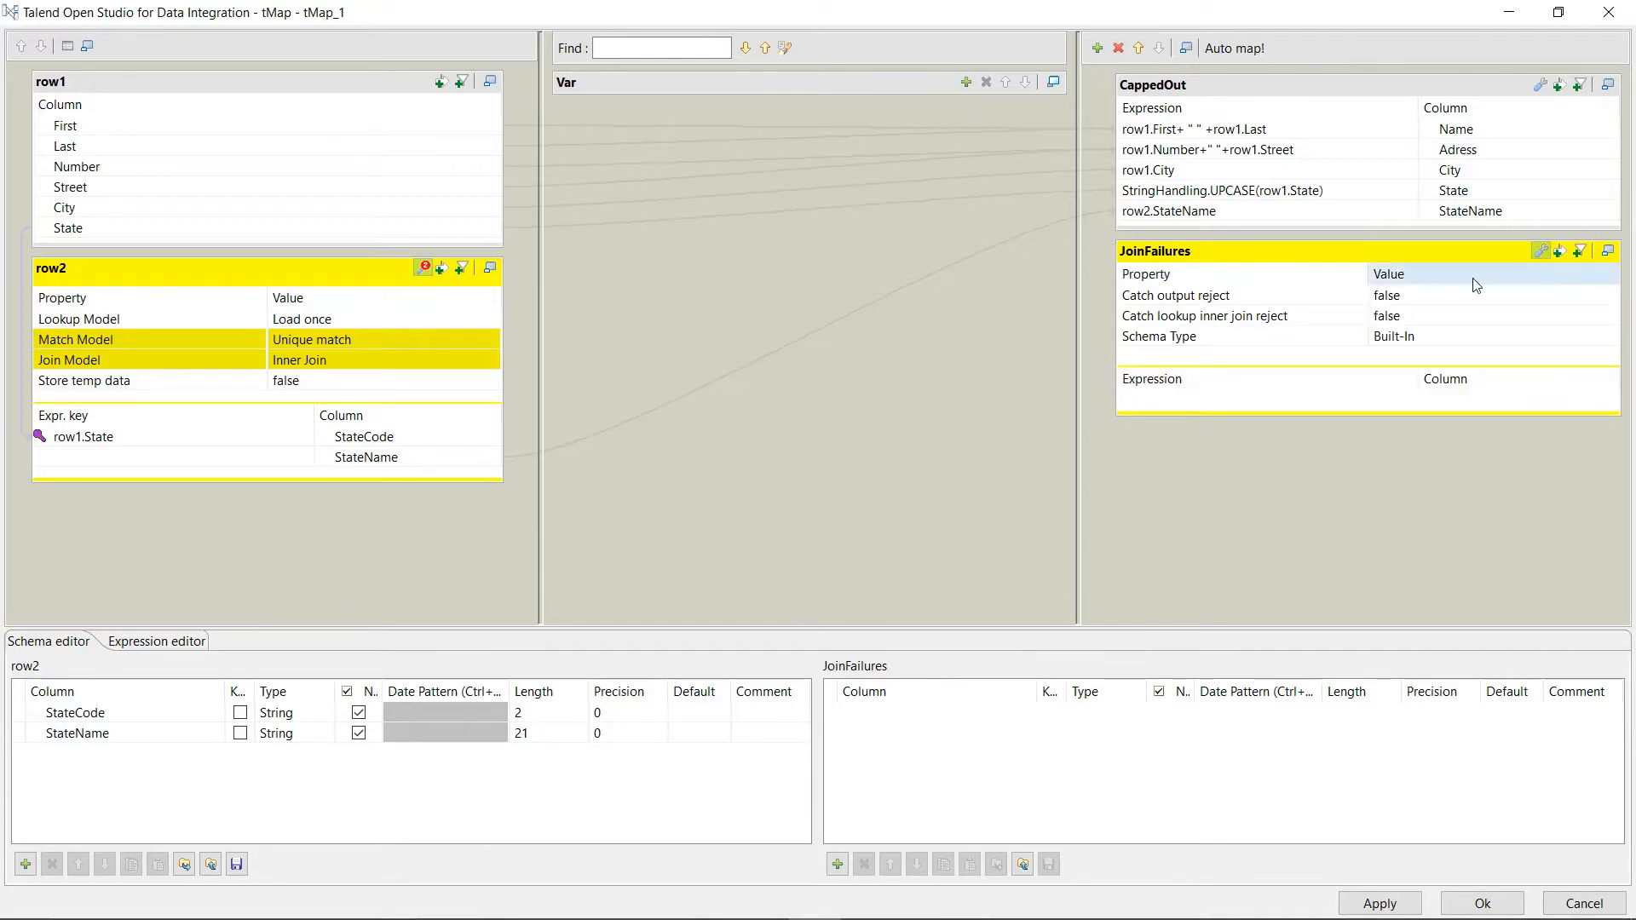
{"action": "left_click", "coordinate": [1406, 319]}
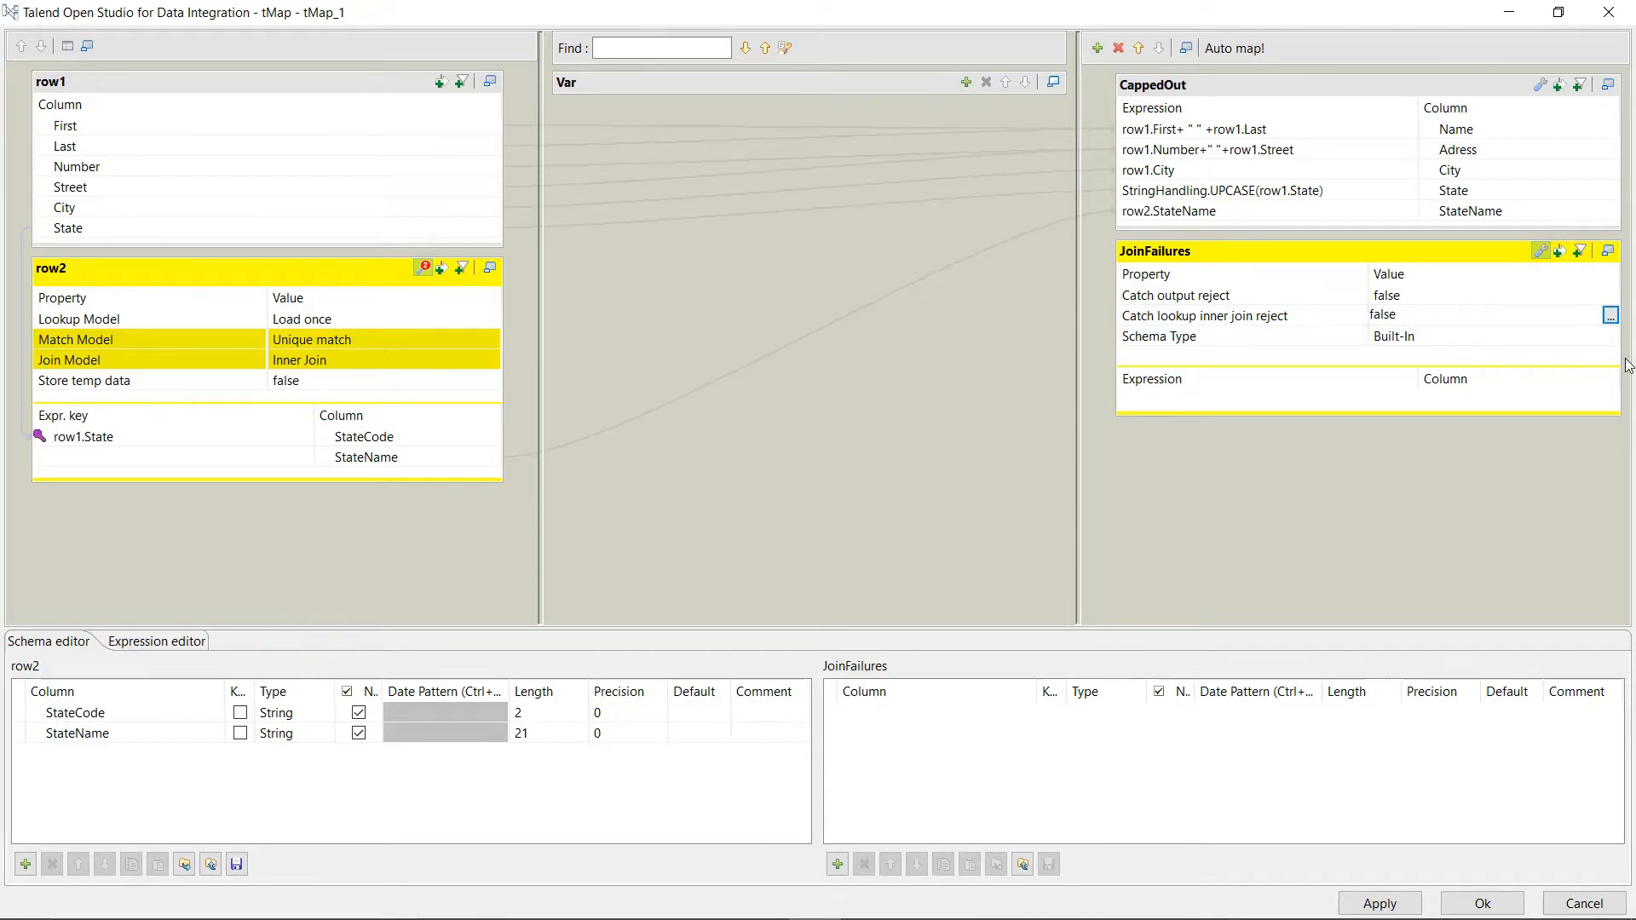
{"action": "left_click", "coordinate": [1611, 318]}
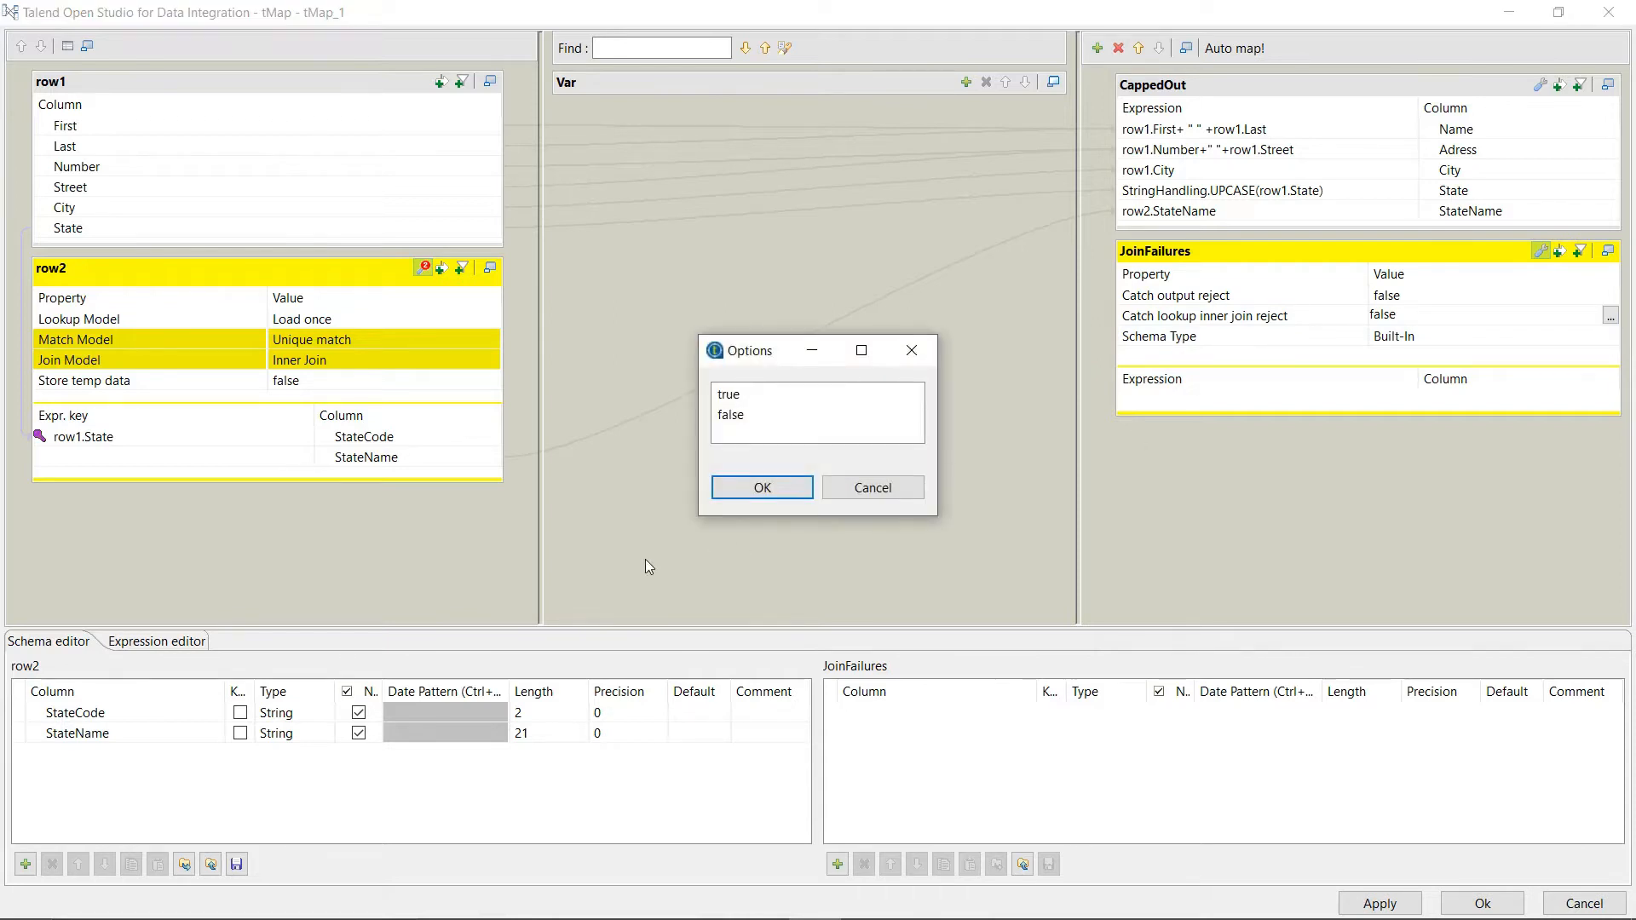
{"action": "left_click", "coordinate": [731, 395]}
{"action": "left_click", "coordinate": [759, 485]}
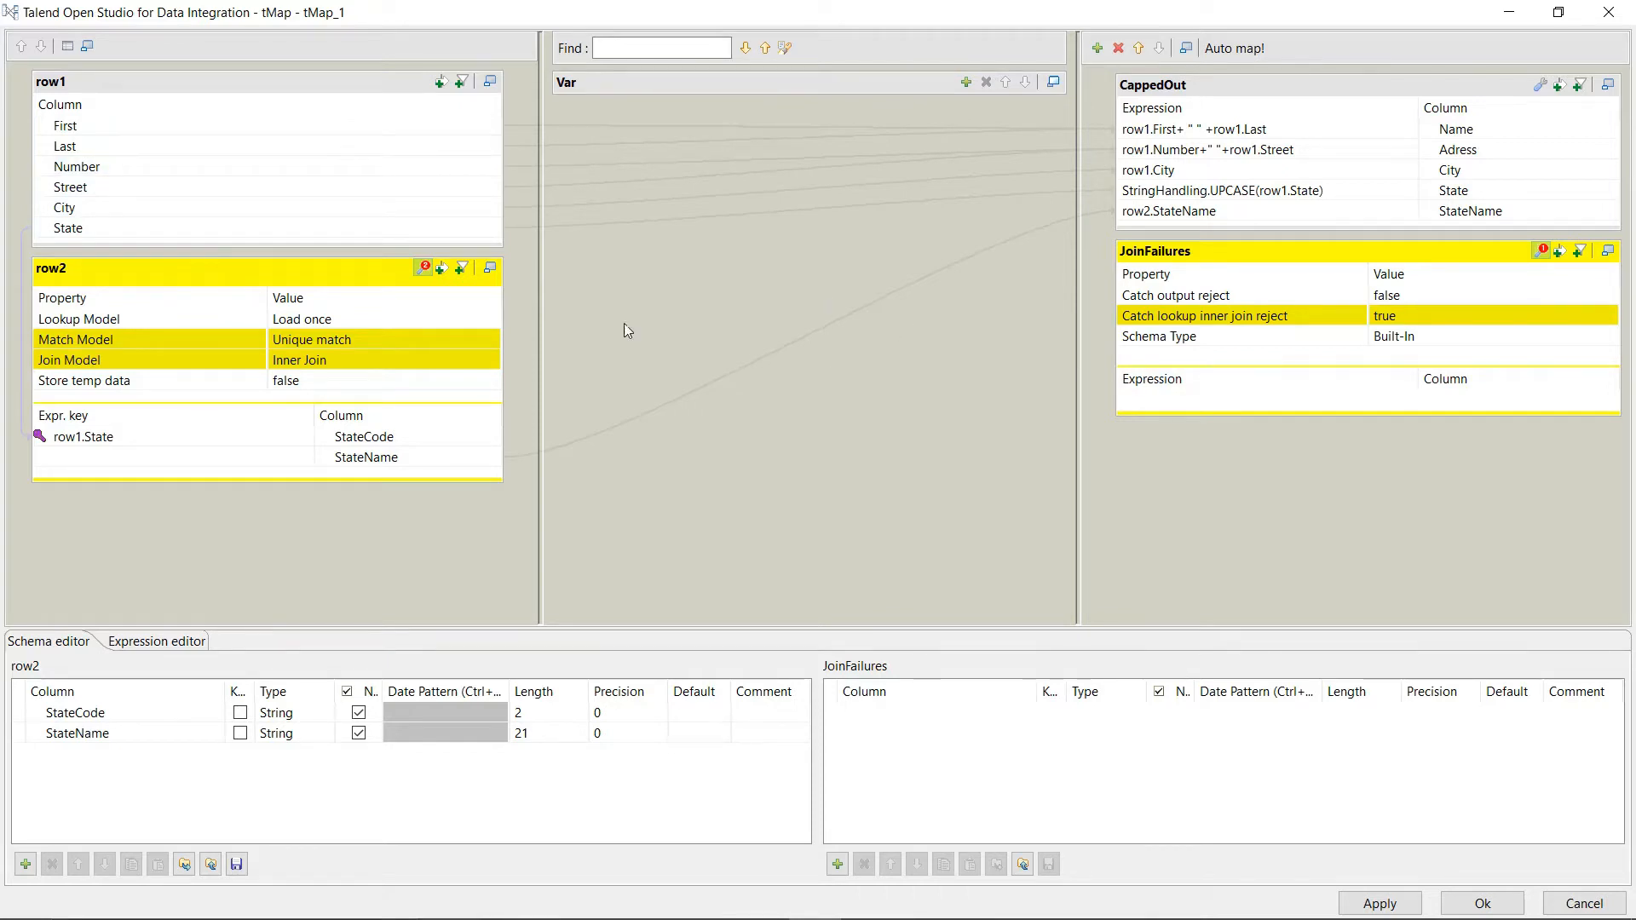
Step: Map row1's Last and State columns to the JoinFailures output and accept the tMap_1 changes
{"action": "left_click_drag", "start_coordinate": [477, 159], "coordinate": [1301, 399]}
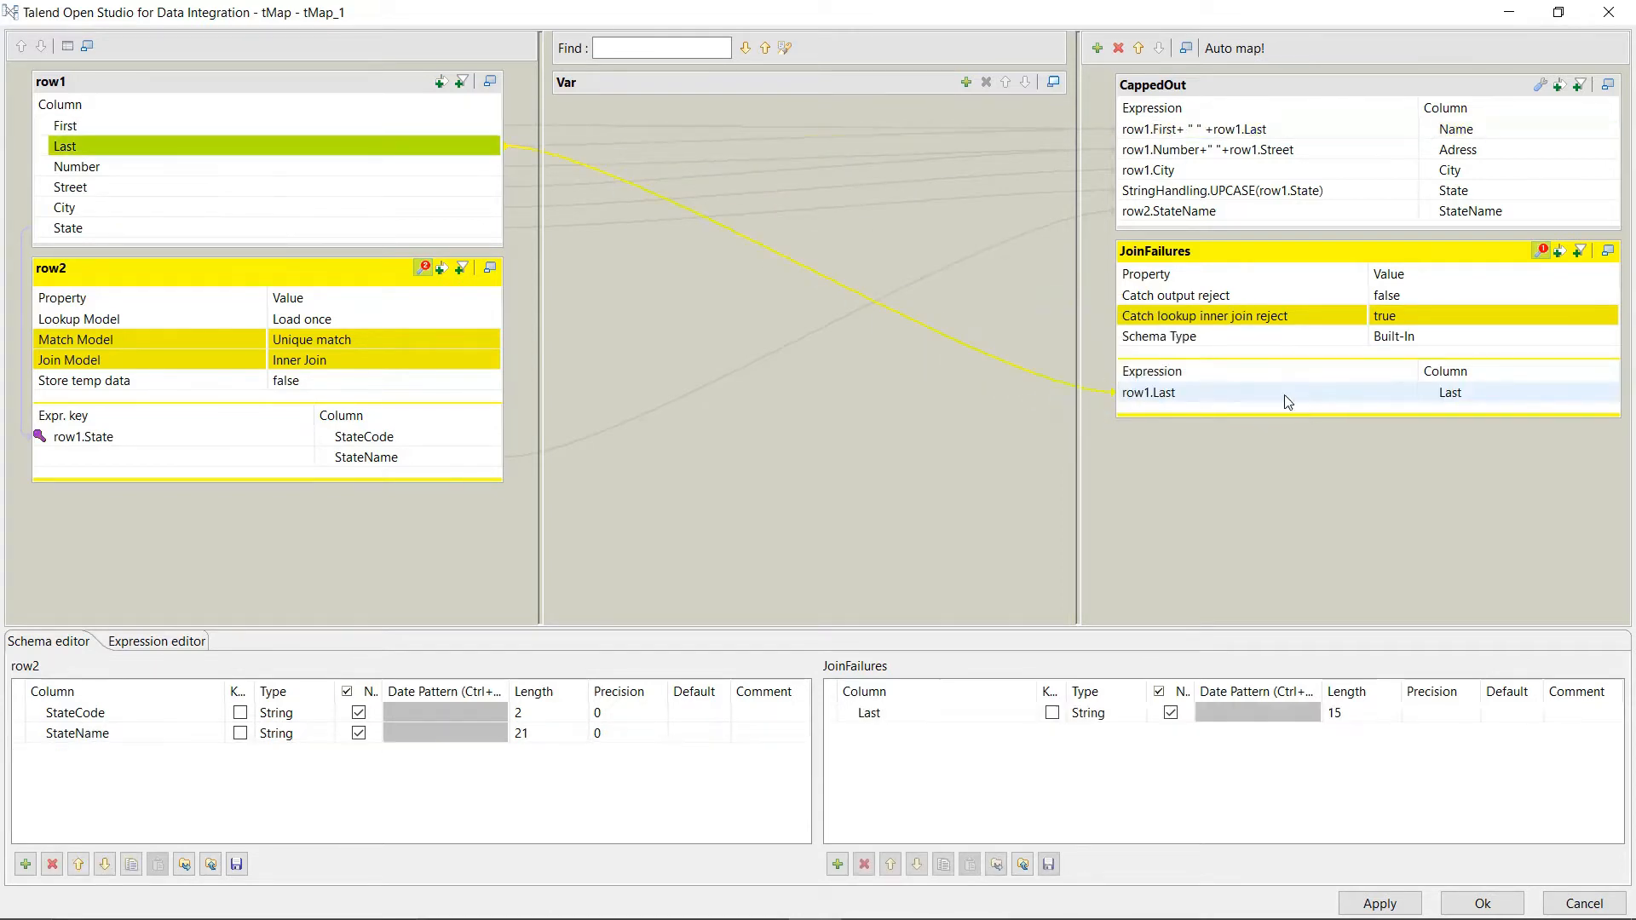
{"action": "left_click_drag", "start_coordinate": [359, 230], "coordinate": [1243, 415]}
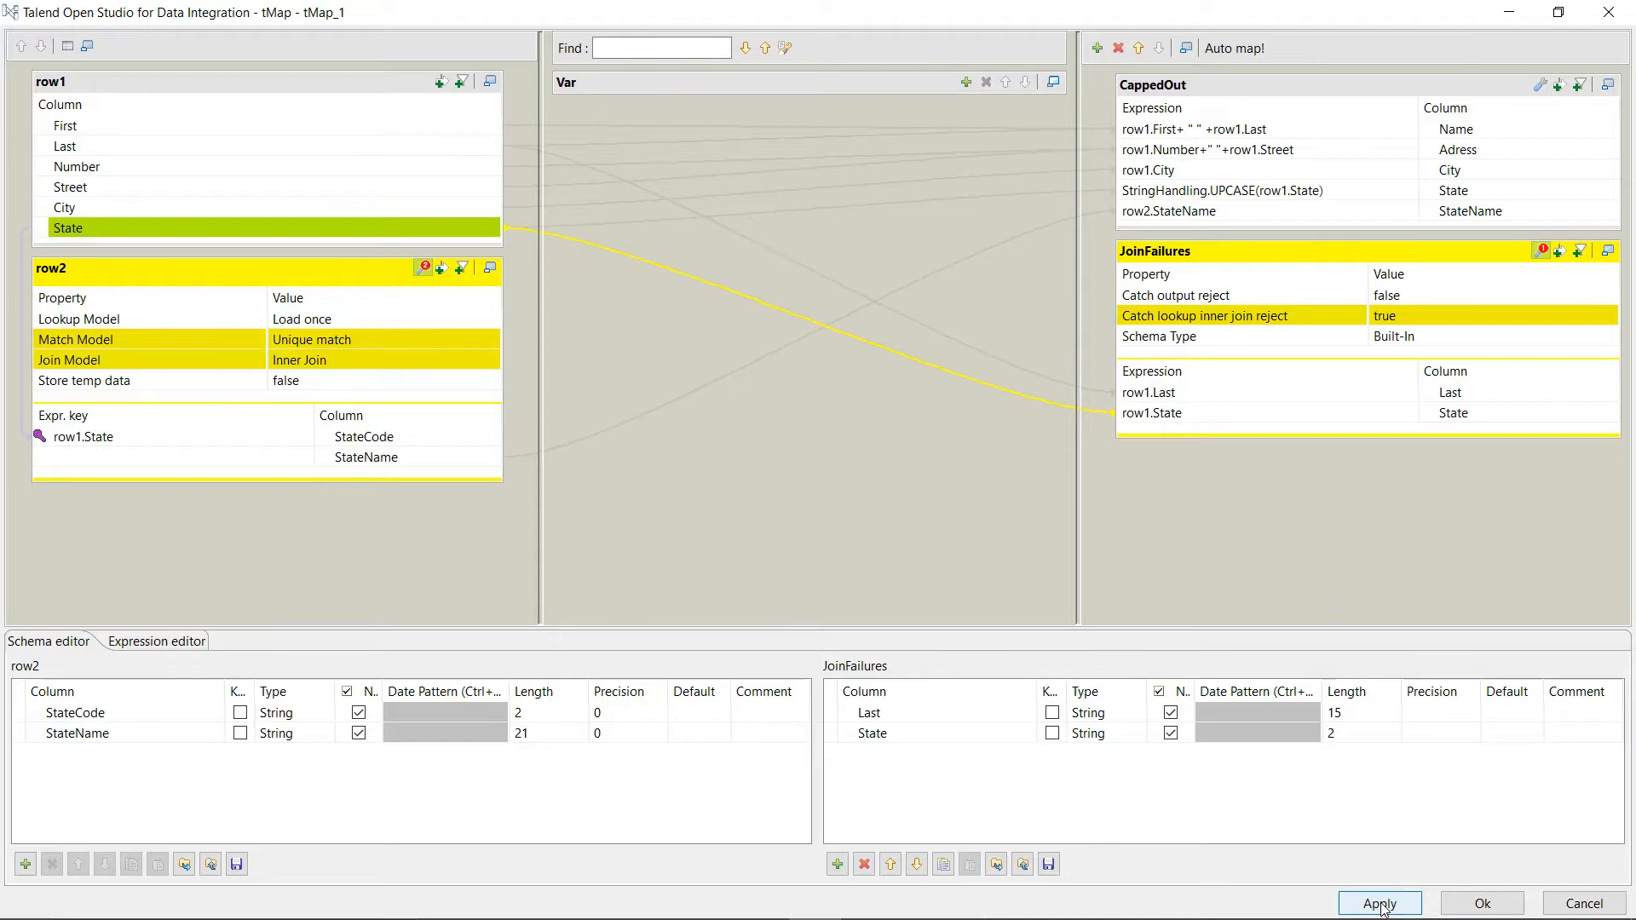
{"action": "left_click", "coordinate": [1483, 905]}
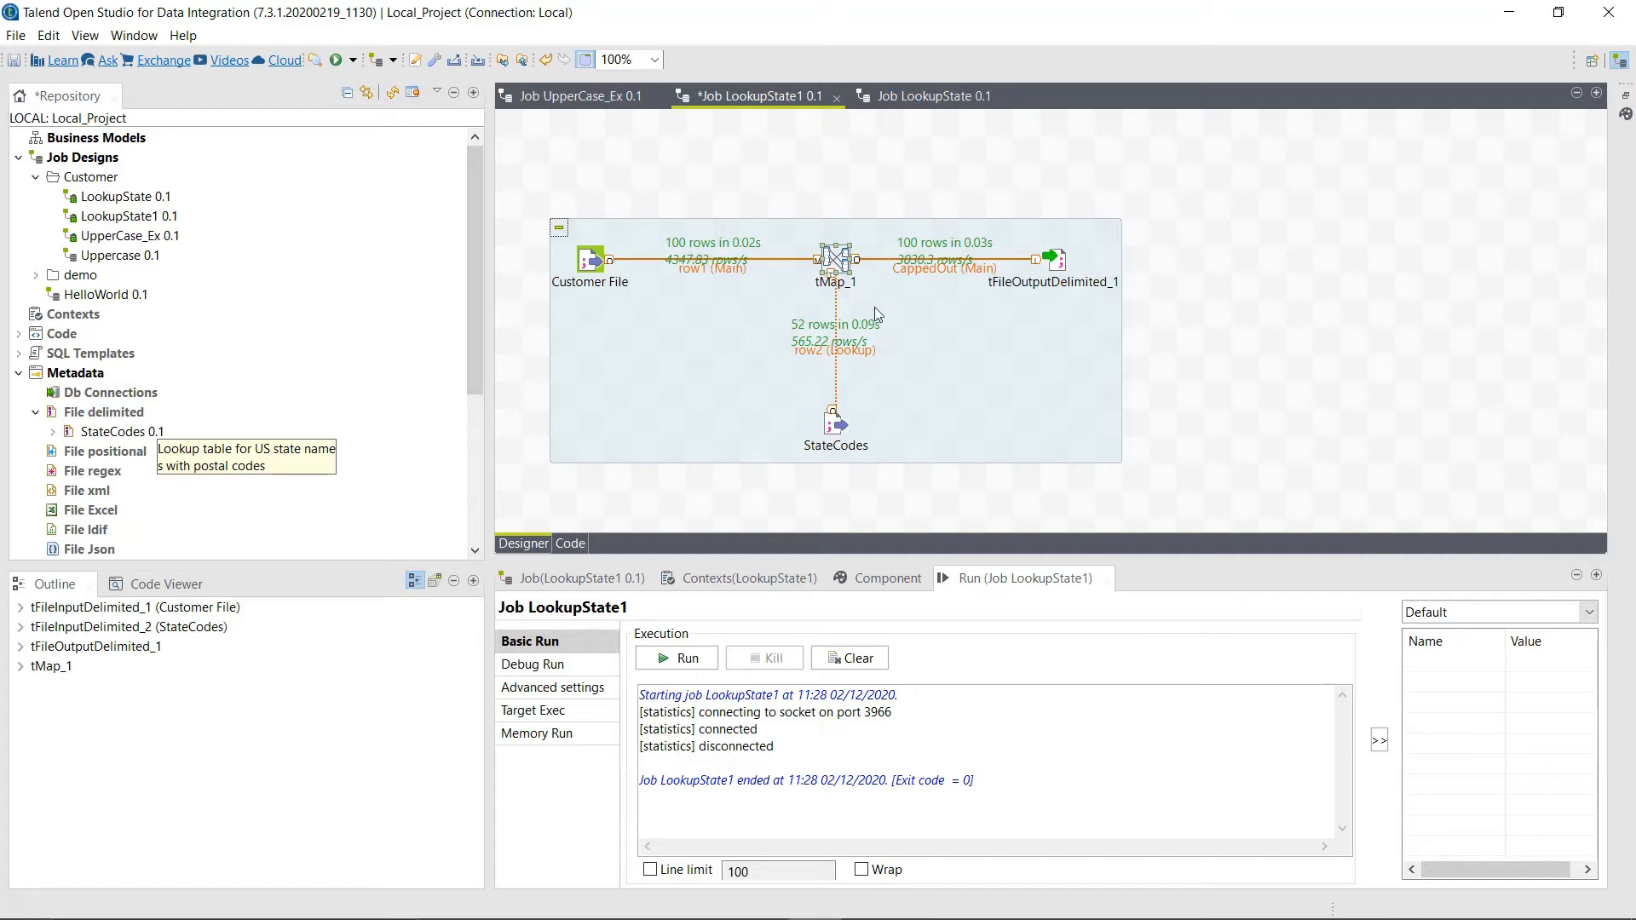
Step: Move the StateCodes component above tMap_1 and add a tLogRow component in the free space below tMap_1
{"action": "left_click_drag", "start_coordinate": [836, 424], "coordinate": [837, 147]}
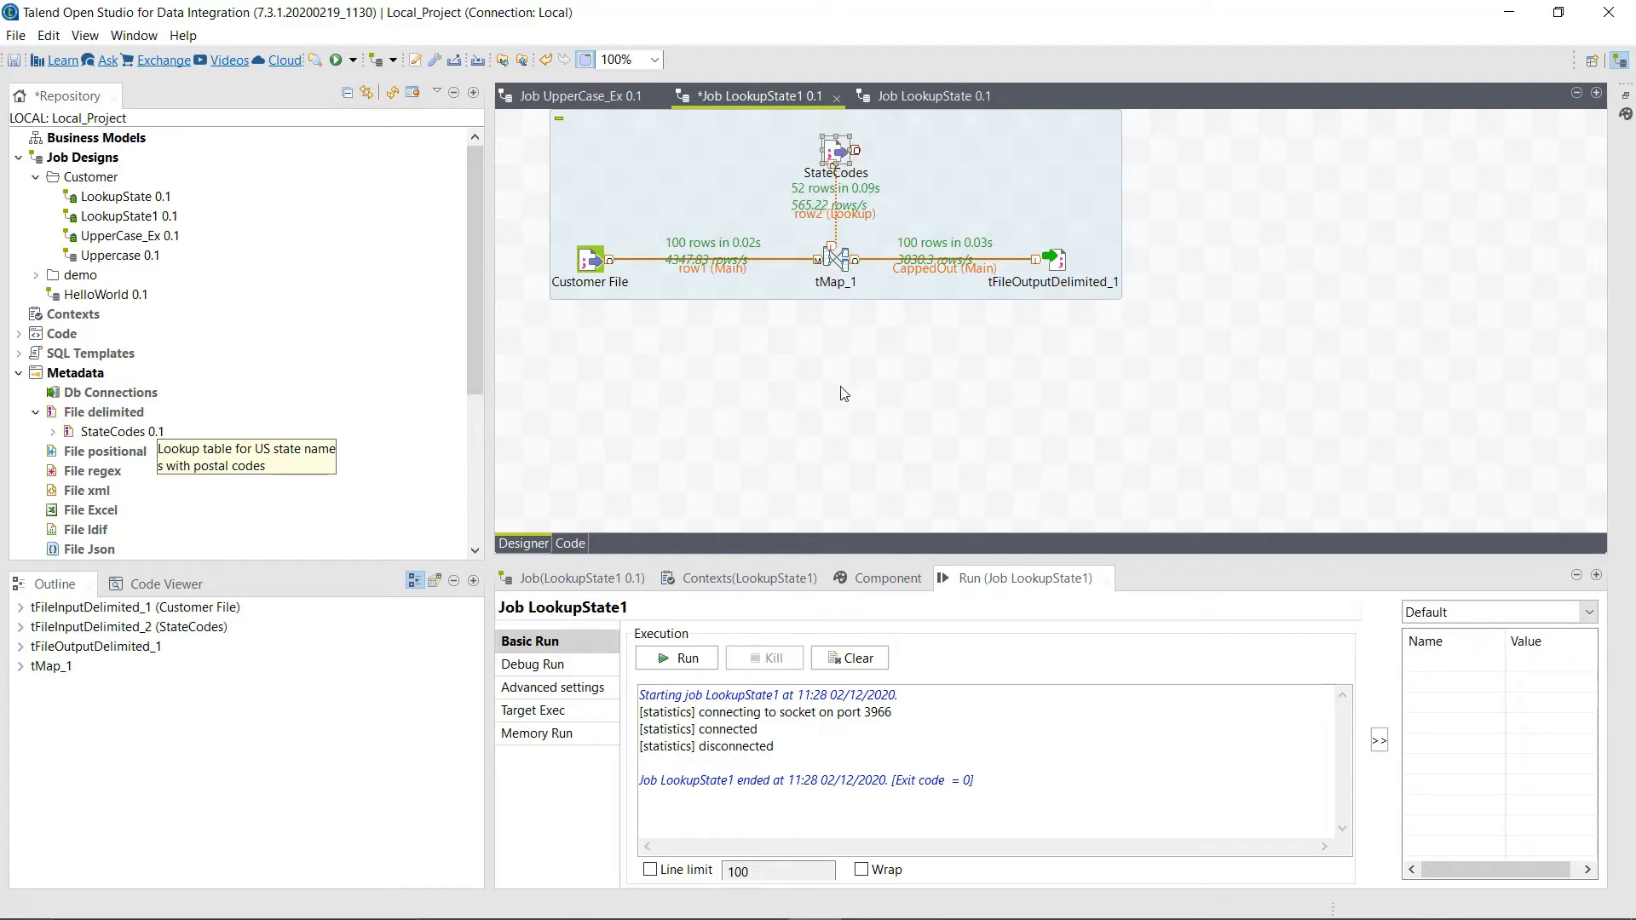
{"action": "left_click", "coordinate": [840, 385]}
{"action": "right_click", "coordinate": [839, 386]}
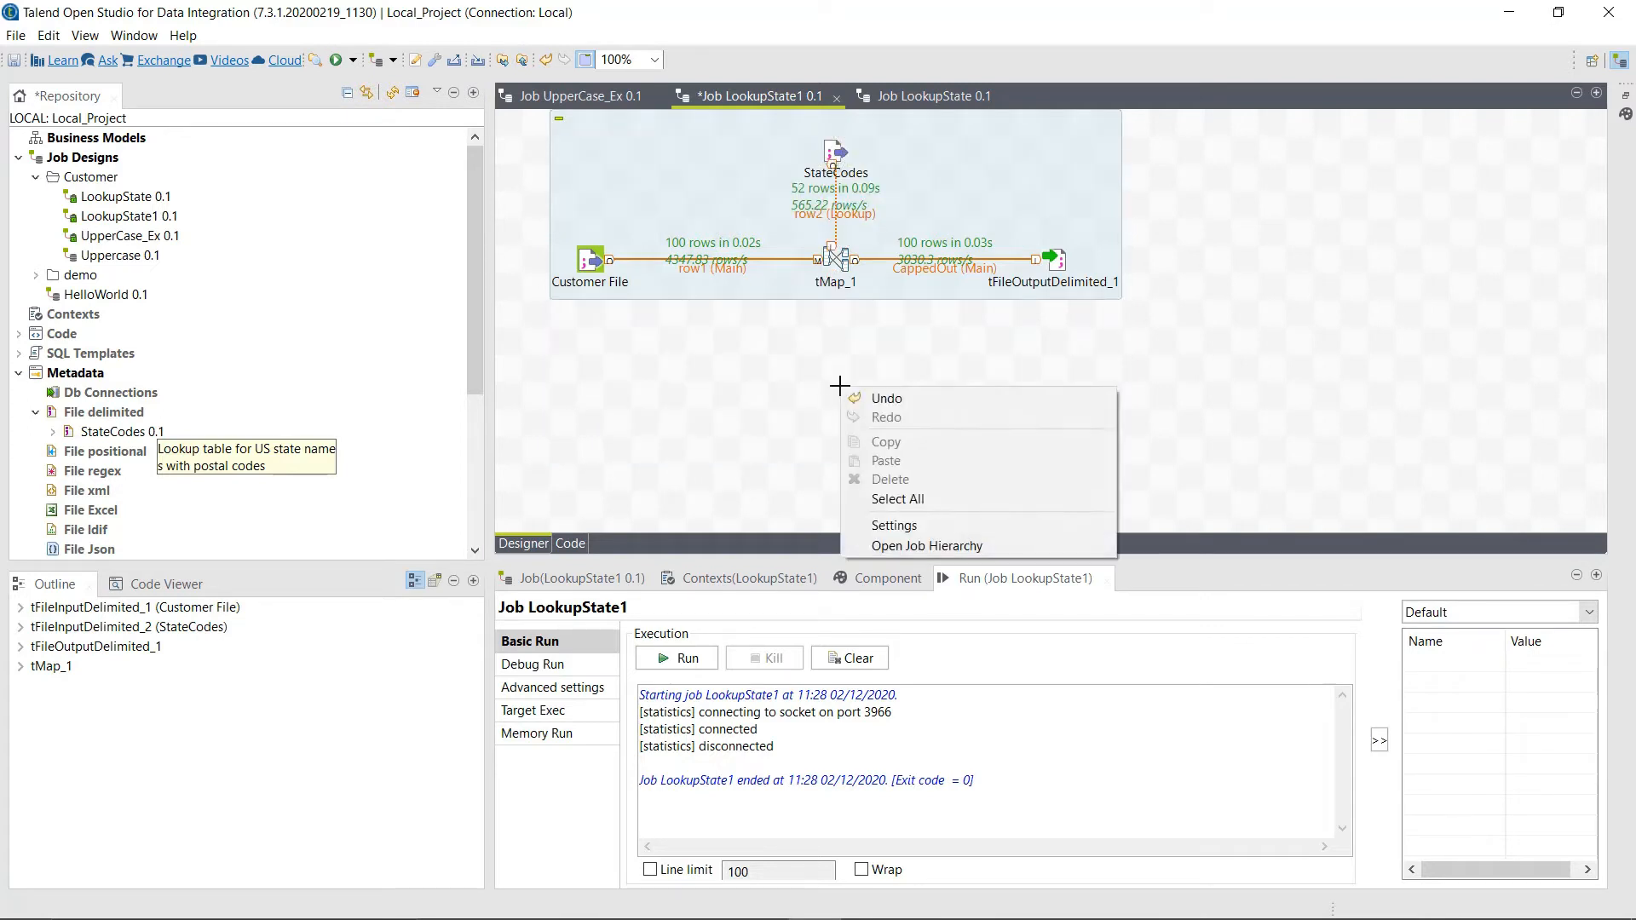
{"action": "left_click", "coordinate": [839, 386]}
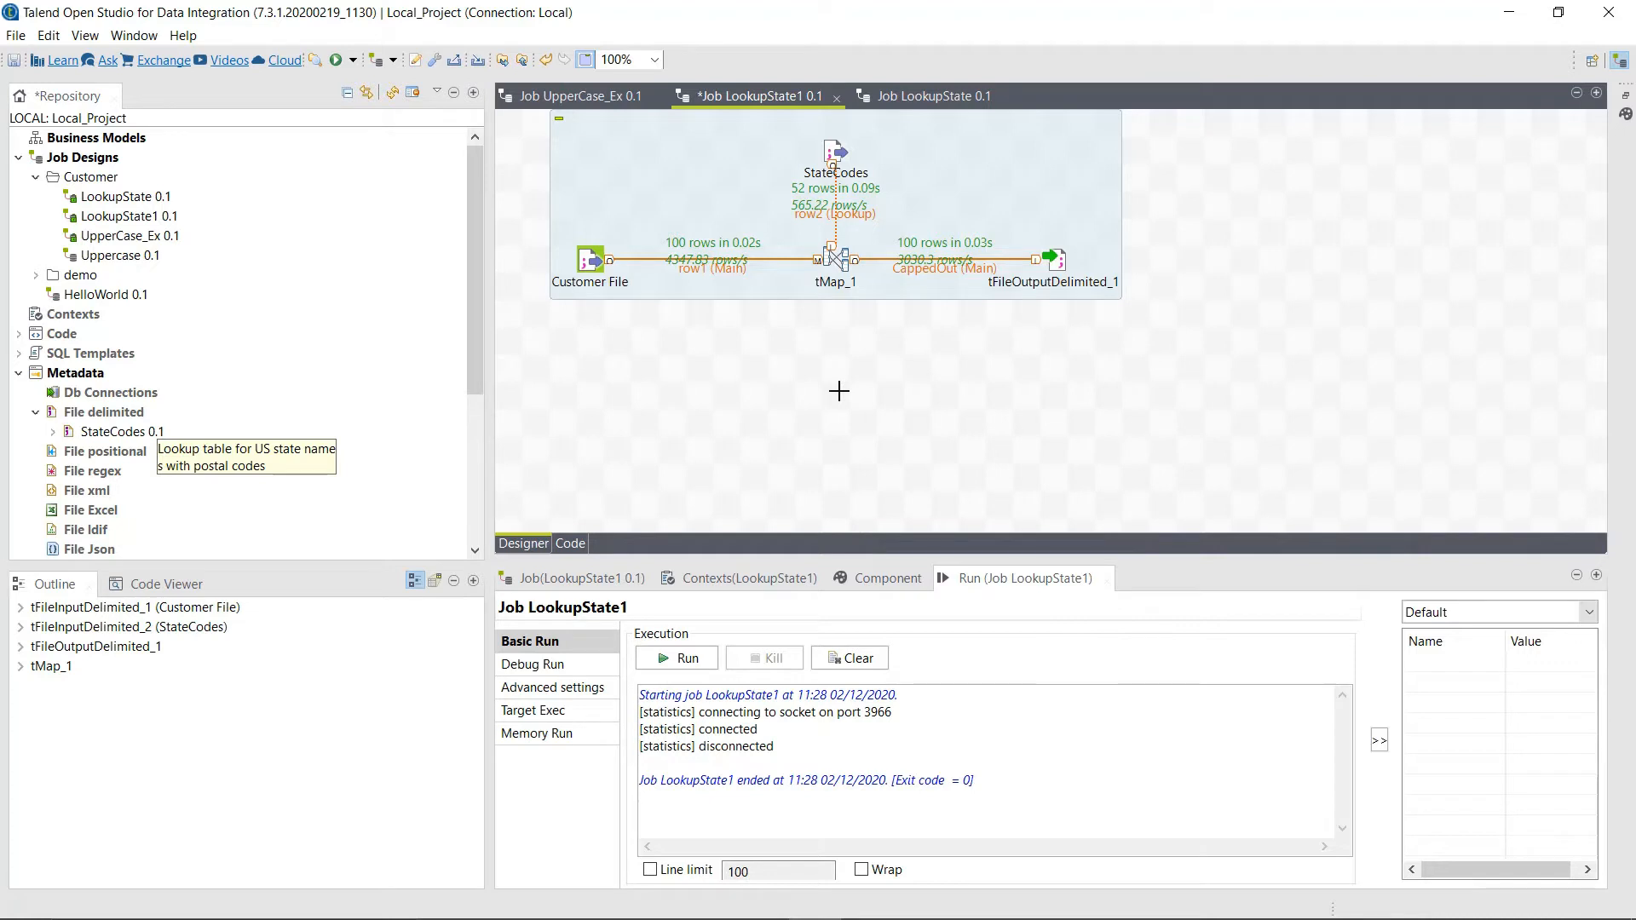
{"action": "type", "text": "tL"}
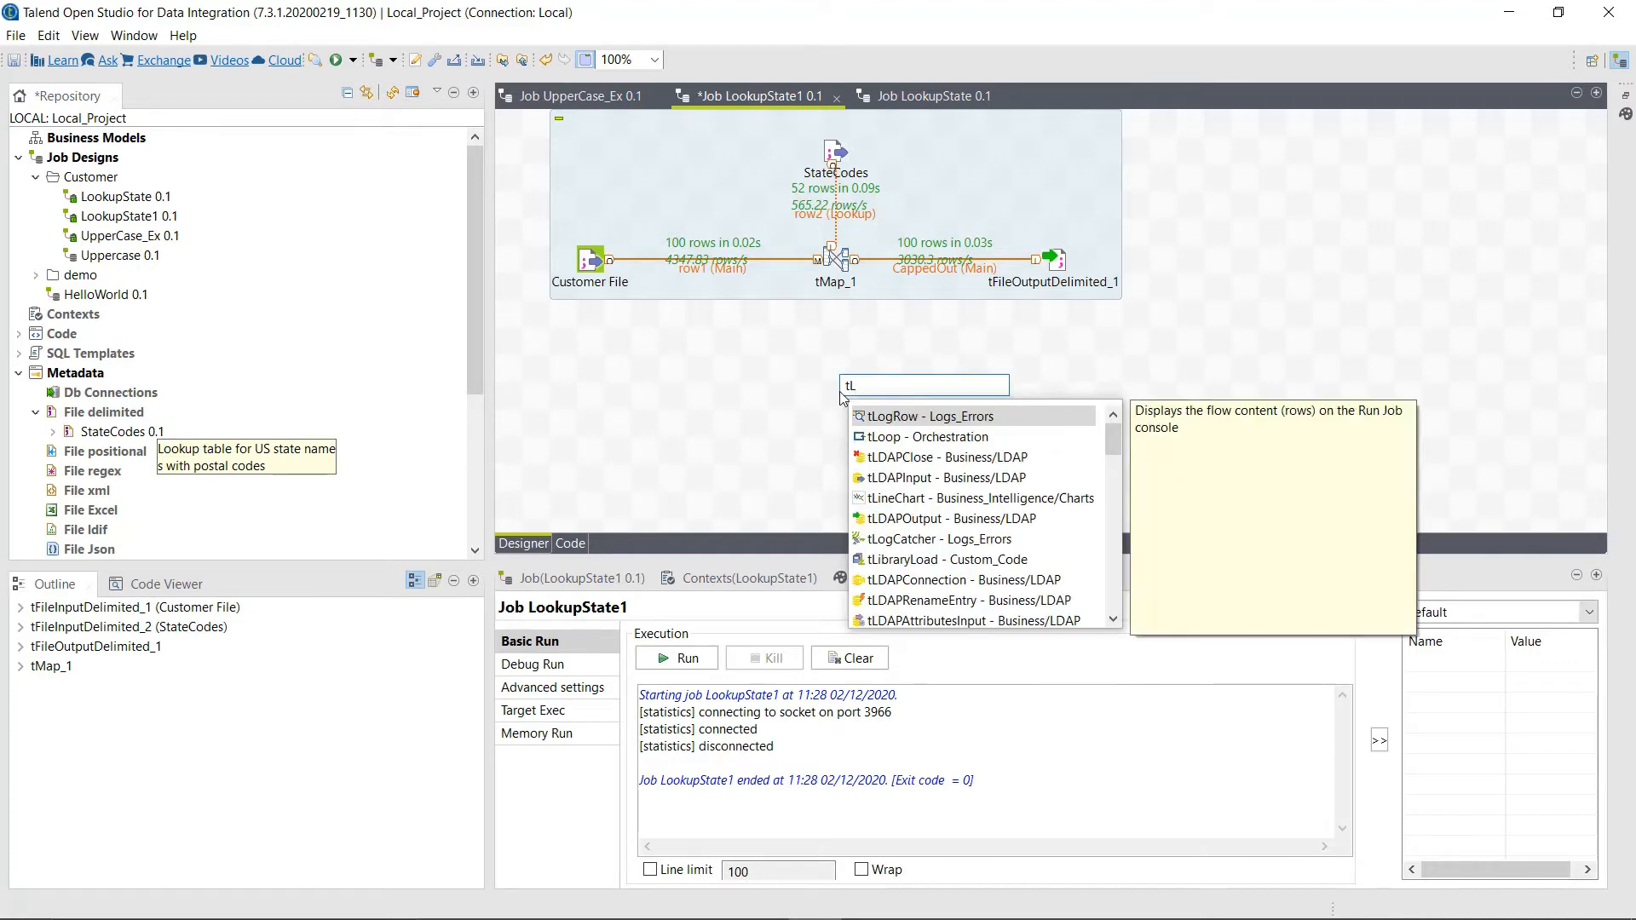
{"action": "left_click", "coordinate": [1013, 416]}
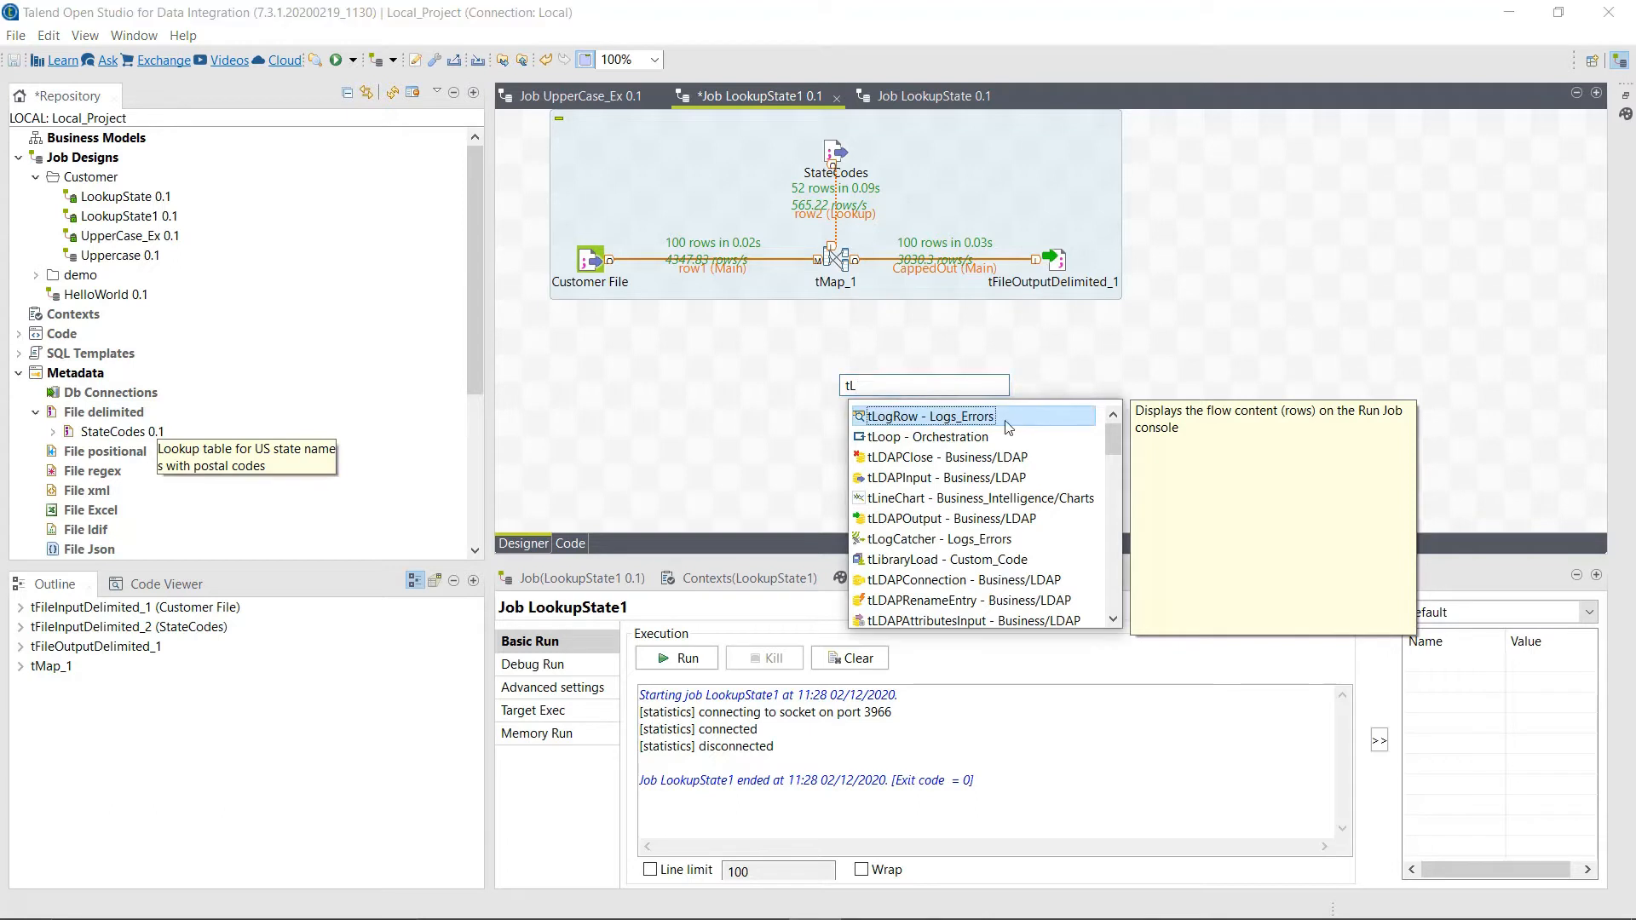
{"action": "double_click", "coordinate": [974, 421]}
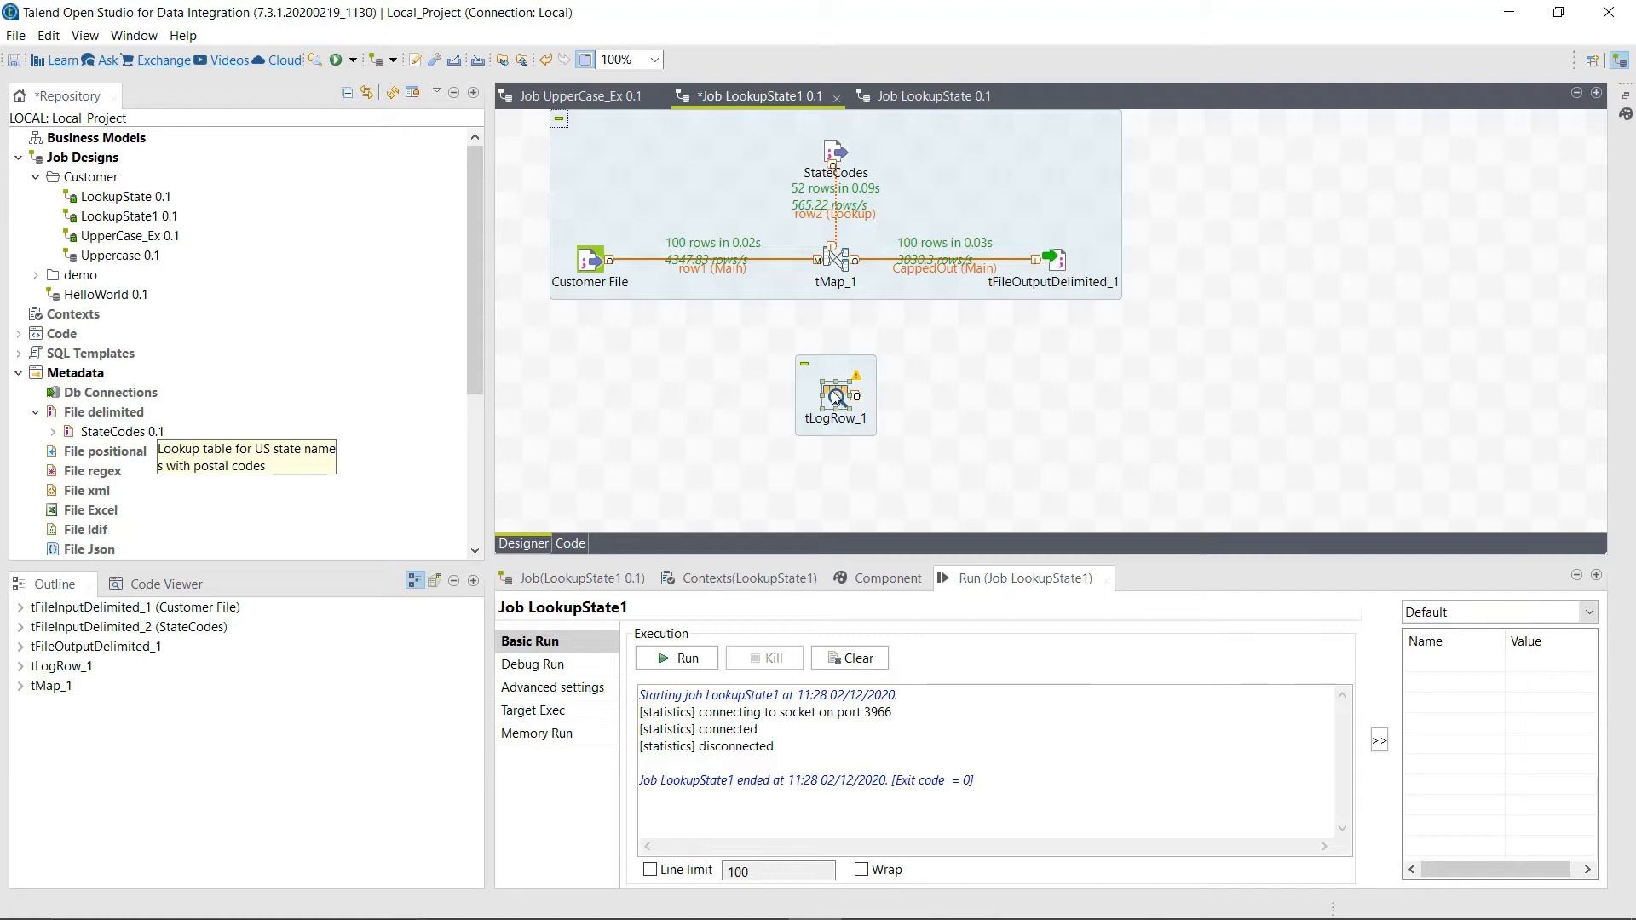
Step: Connect tMap_1's JoinFailures output row to the tLogRow_1 component
{"action": "left_click", "coordinate": [838, 262]}
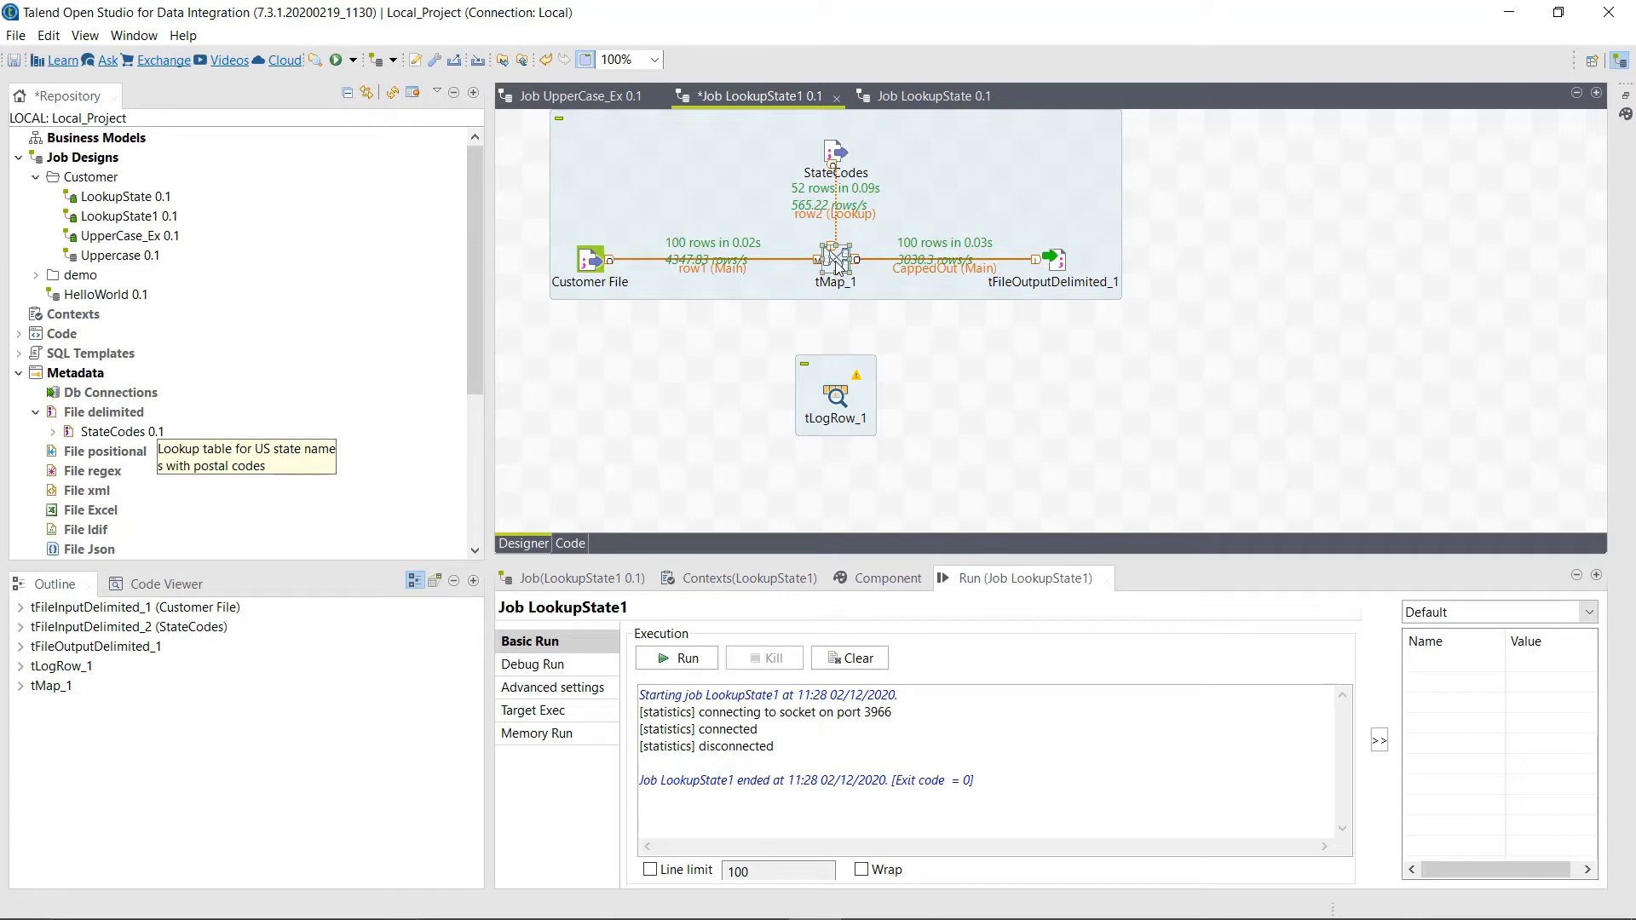
{"action": "right_click", "coordinate": [838, 266]}
{"action": "mouse_move", "coordinate": [882, 274]}
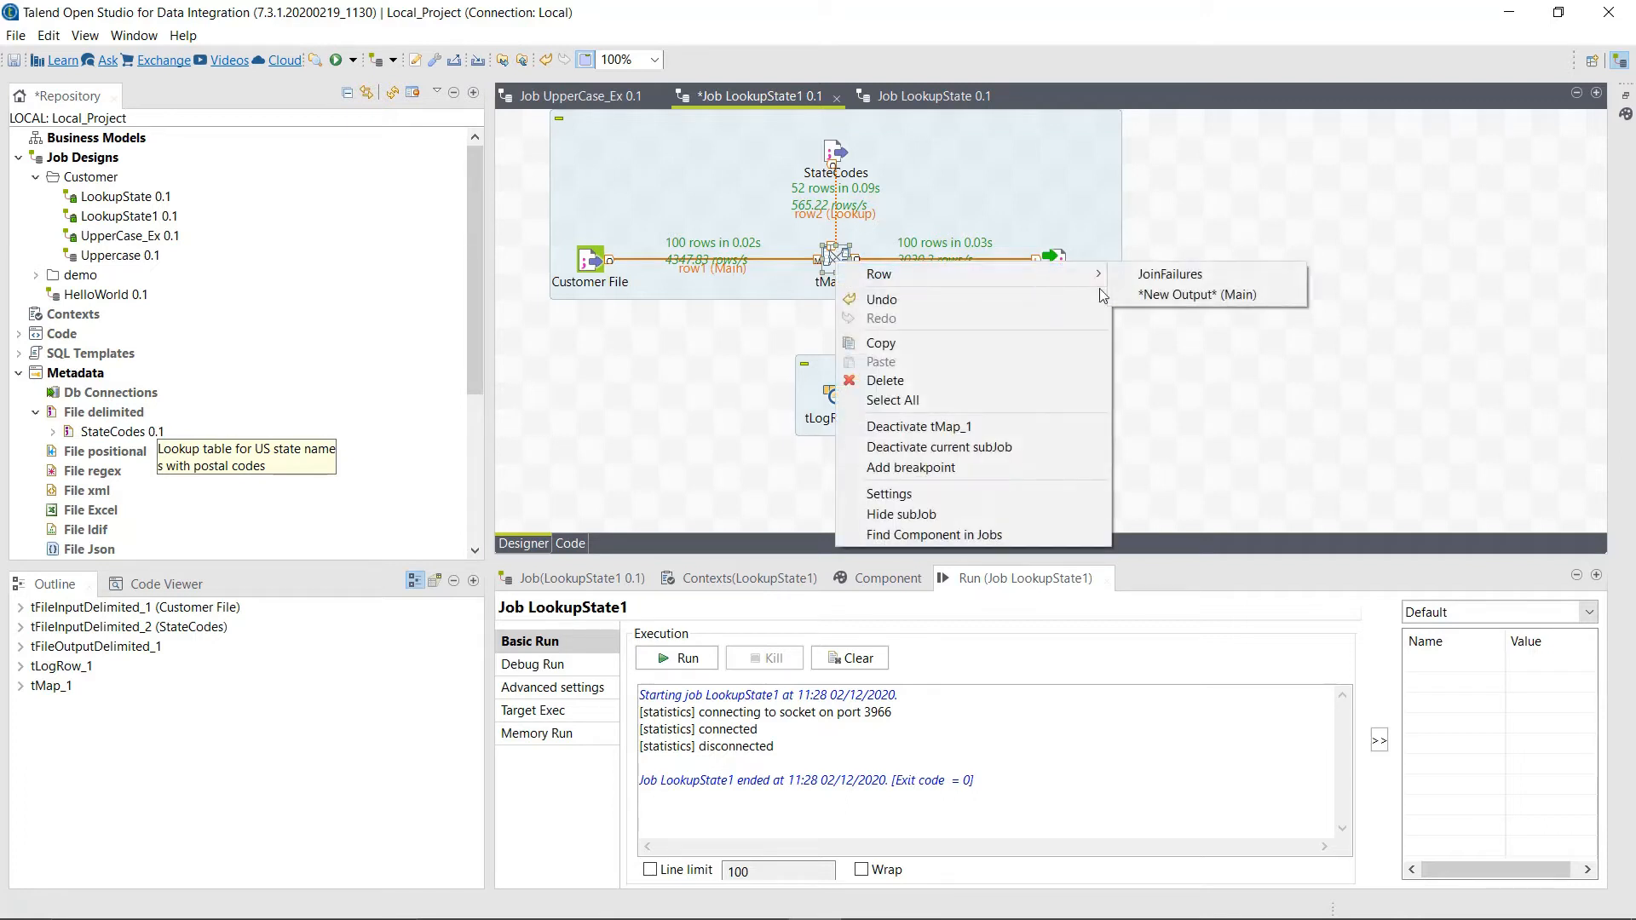
{"action": "left_click", "coordinate": [1143, 278]}
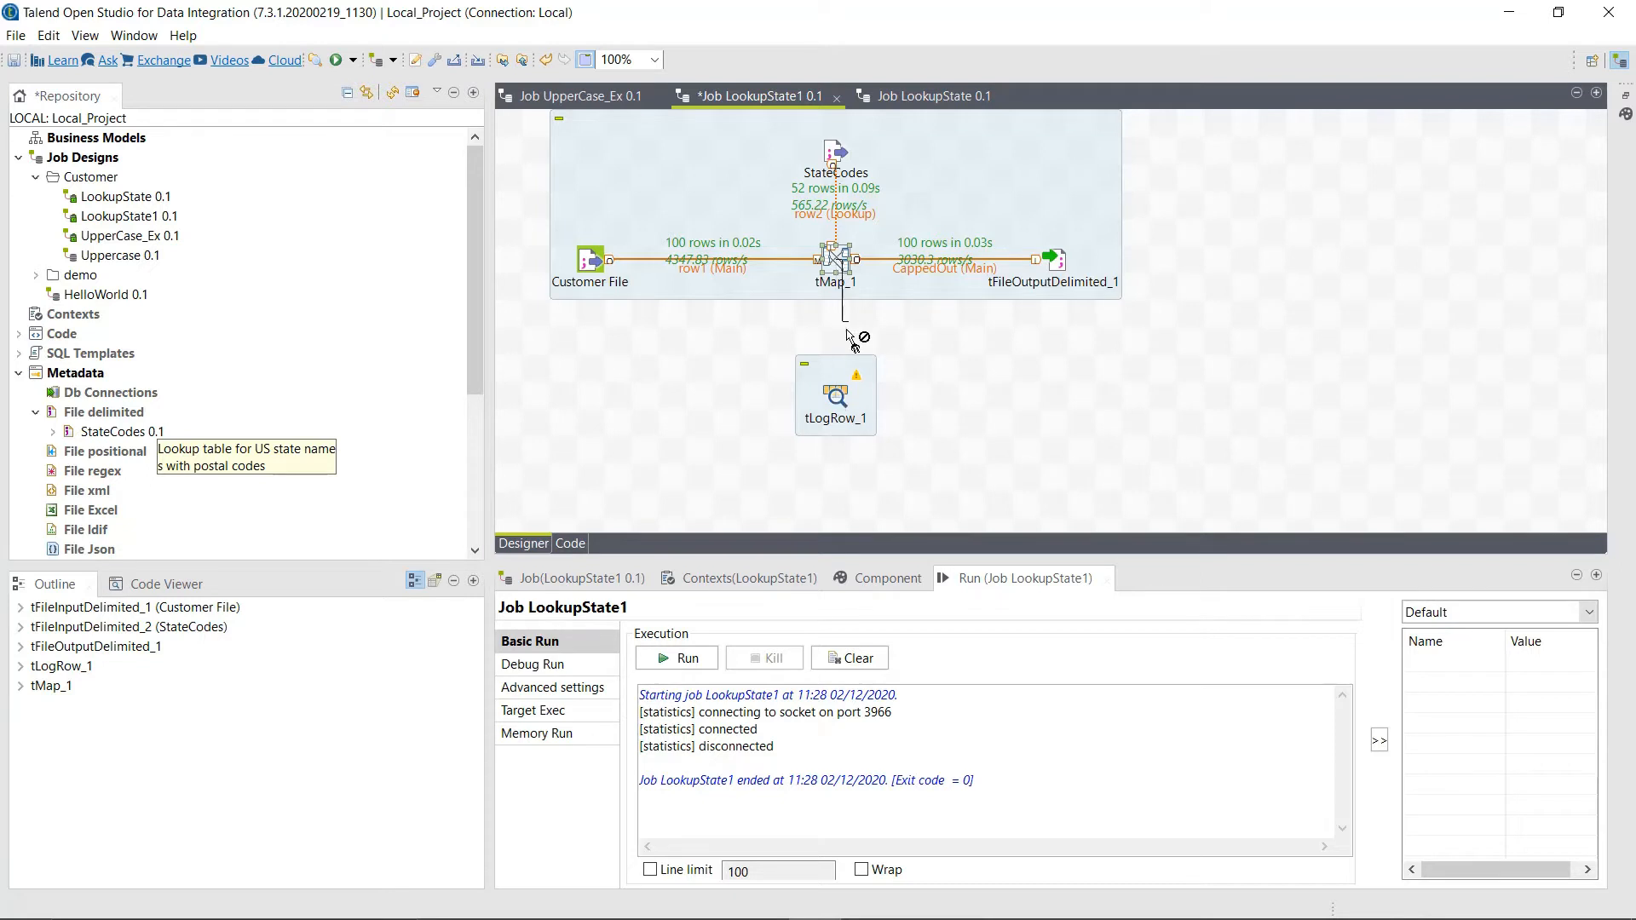
{"action": "left_click", "coordinate": [846, 412]}
{"action": "left_click", "coordinate": [848, 414]}
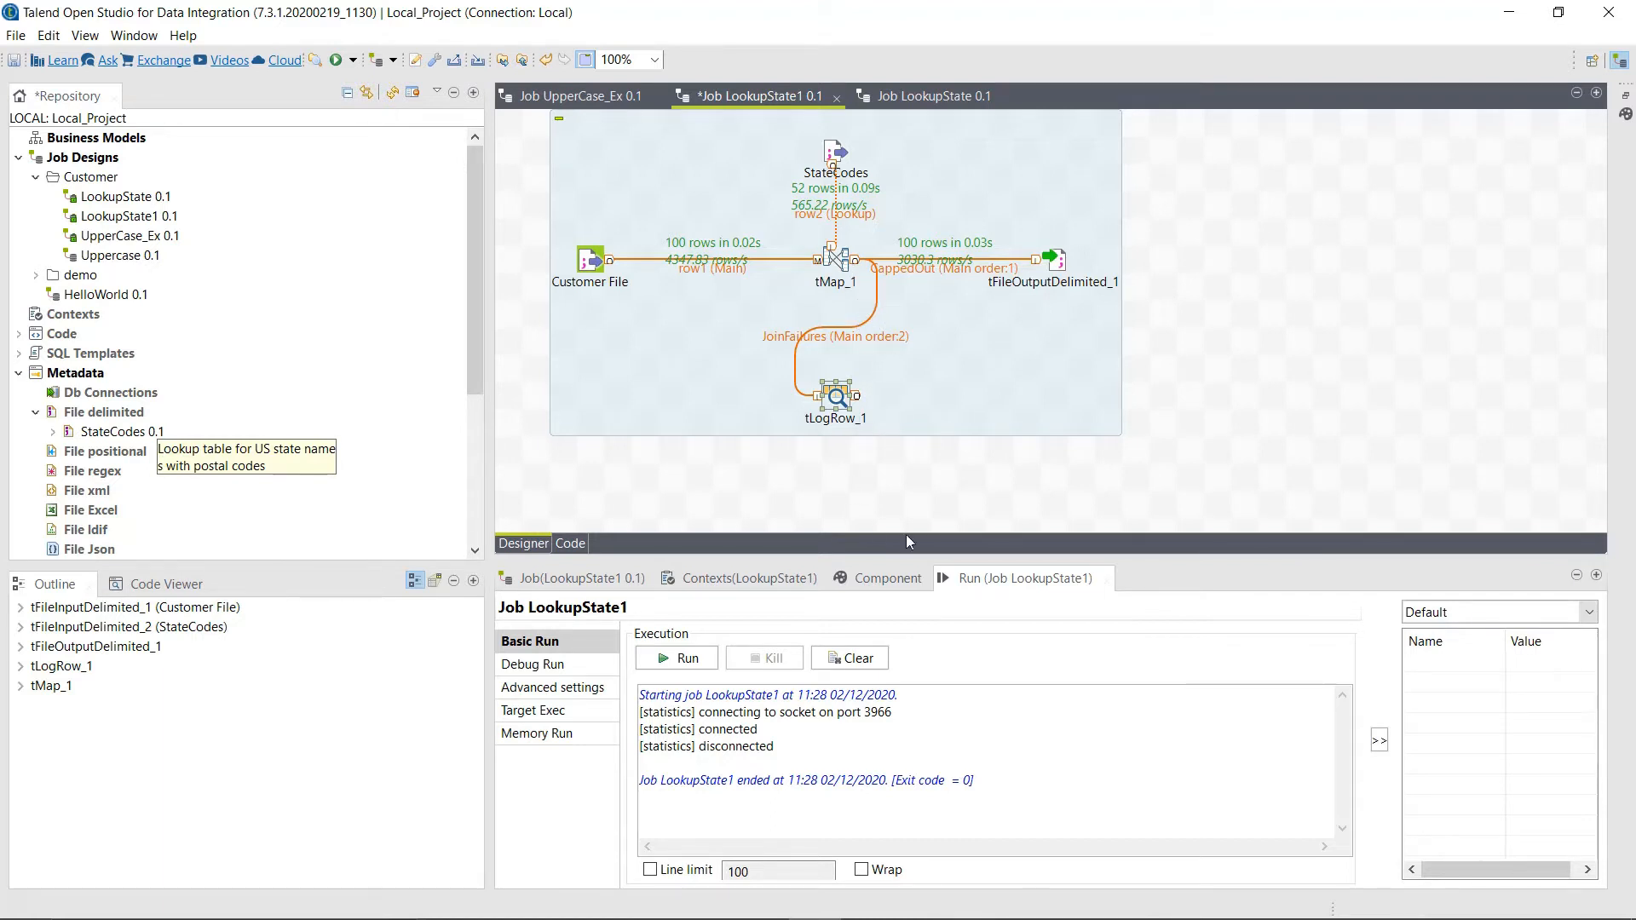
Step: Try to run the LookupState1 job and change the tFileOutputDelimited_1 output file name to LookupState1.csv in the same folder
{"action": "left_click", "coordinate": [686, 659]}
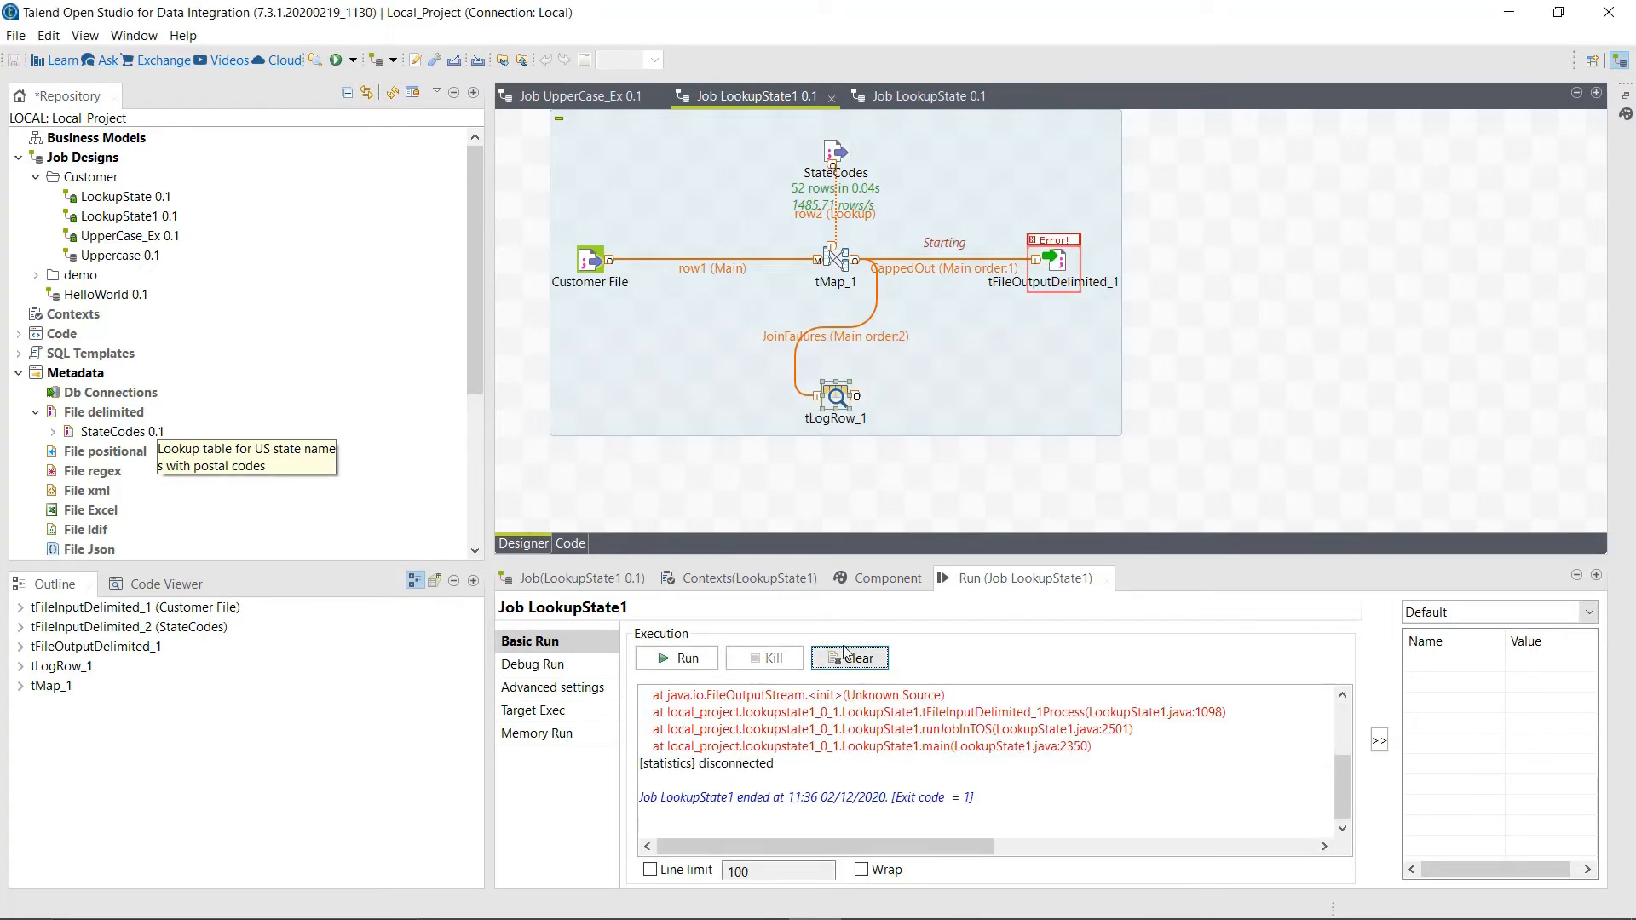
{"action": "double_click", "coordinate": [1057, 261]}
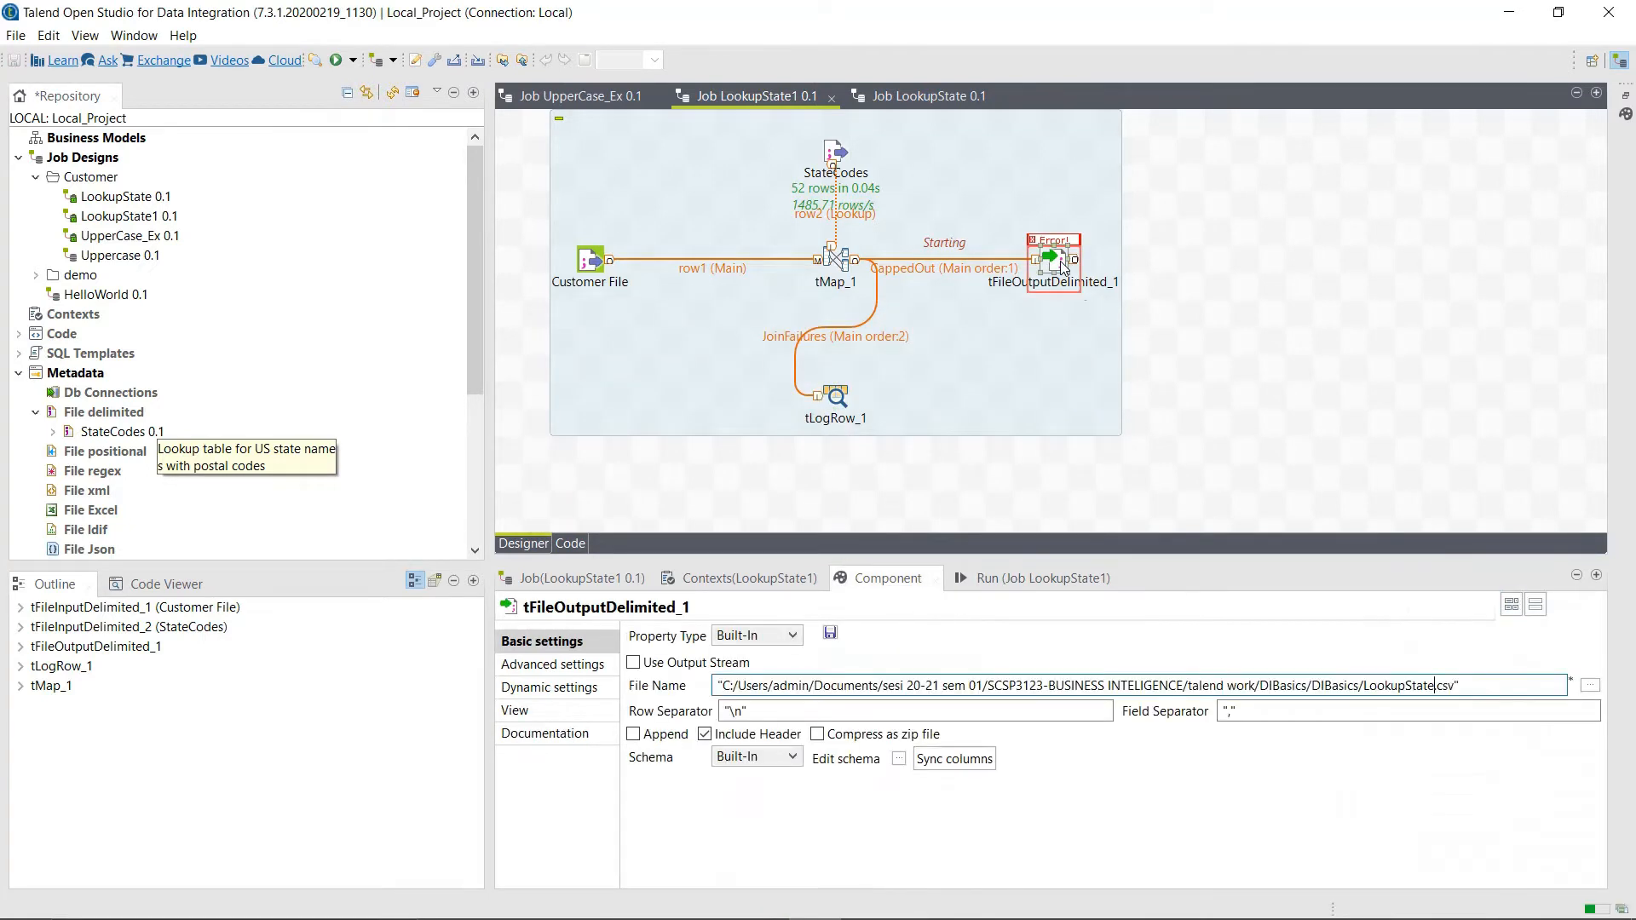
{"action": "left_click", "coordinate": [1468, 684]}
{"action": "type", "text": "1"}
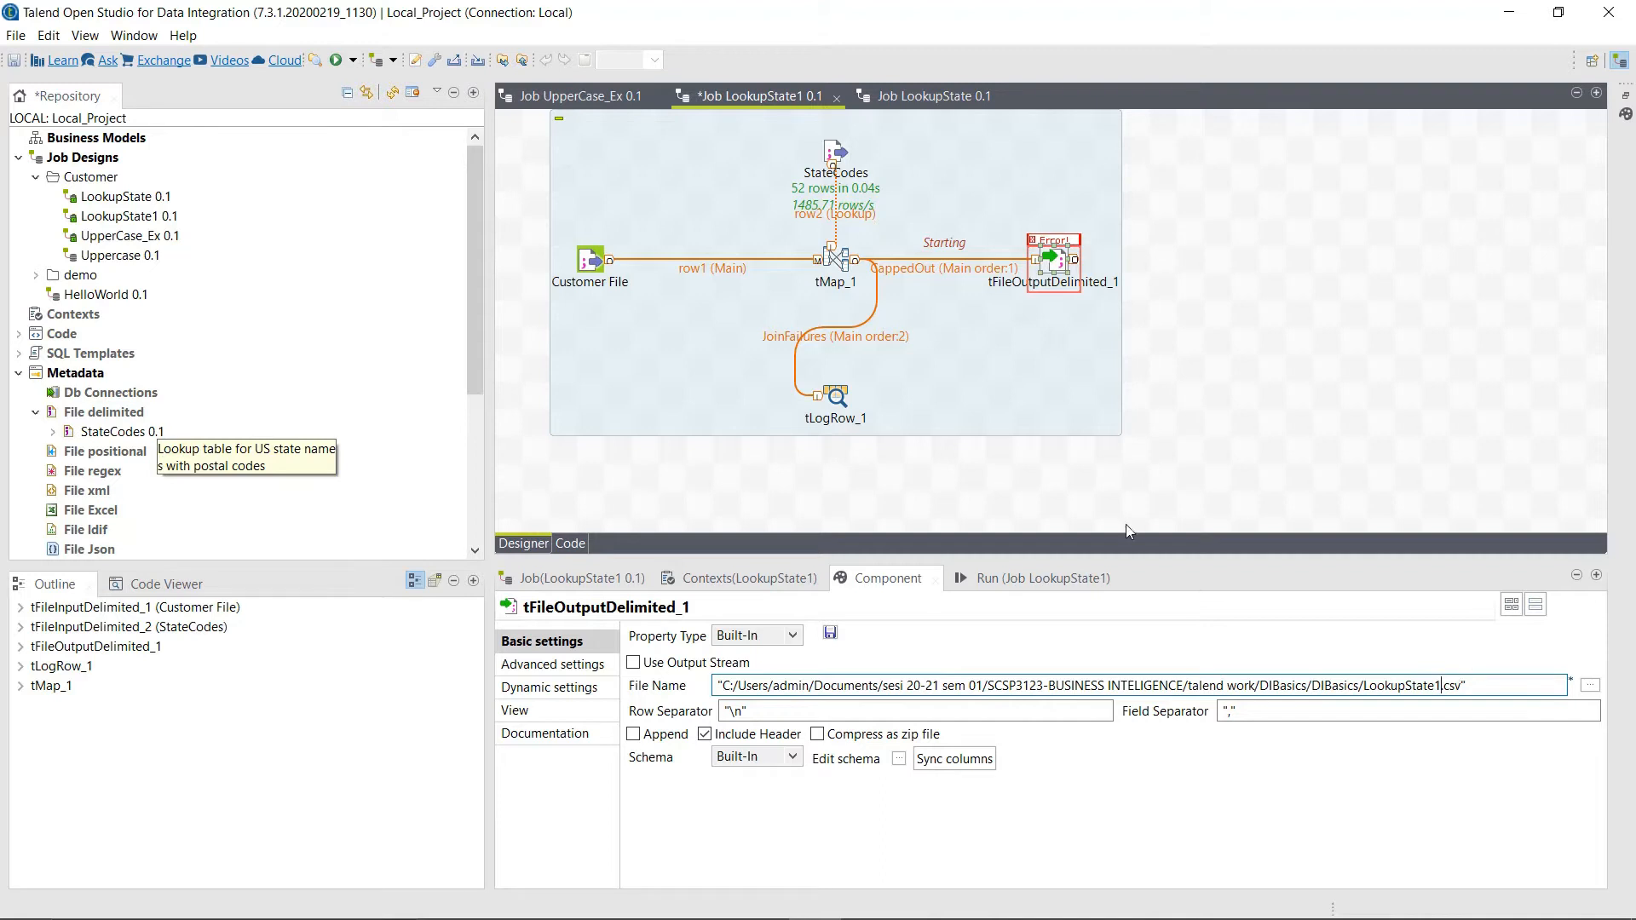
Step: Run the LookupState1 job and review the rejected rows logged in the run console
{"action": "left_click", "coordinate": [1027, 578]}
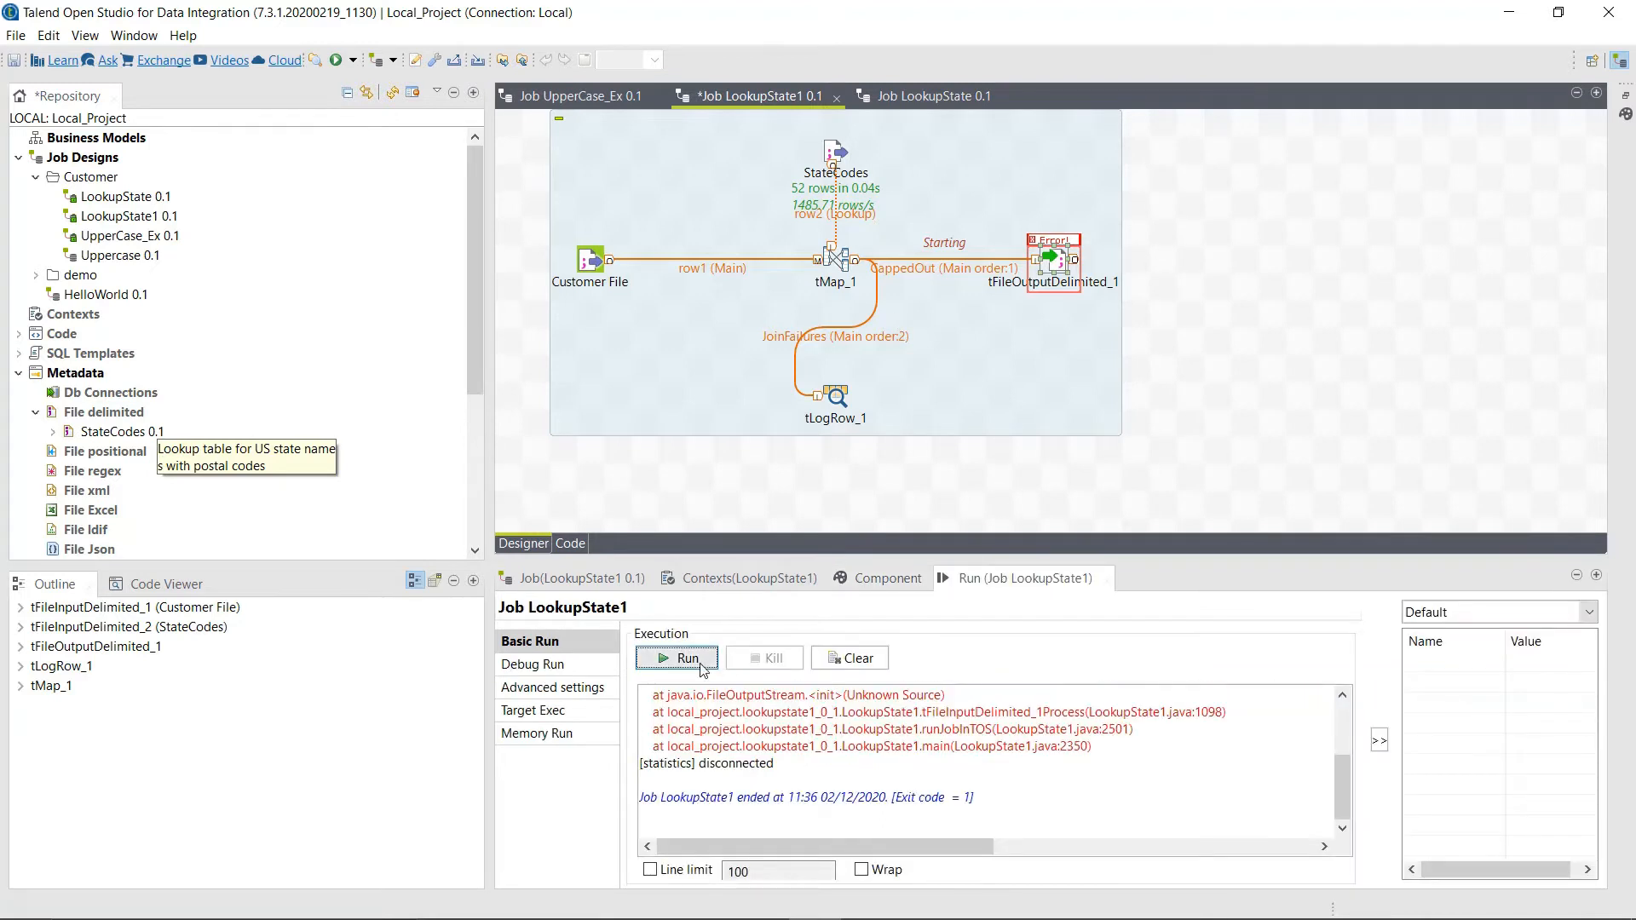
{"action": "left_click", "coordinate": [694, 662]}
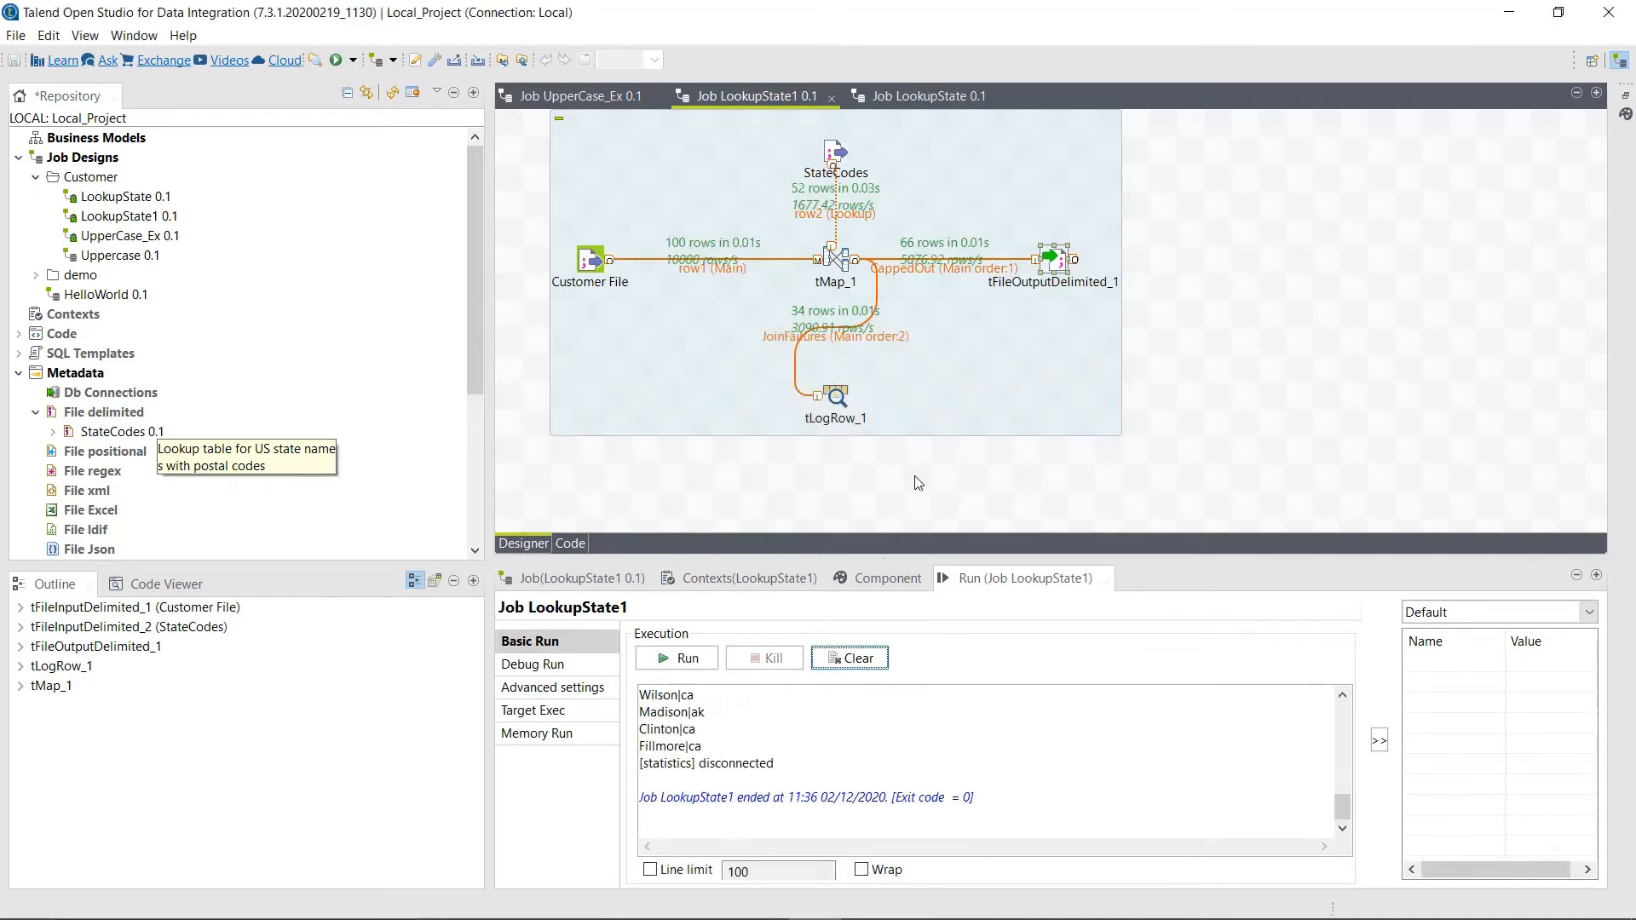
{"action": "scroll", "coordinate": [784, 733], "scroll_direction": "up", "scroll_amount": 5}
{"action": "scroll", "coordinate": [750, 728], "scroll_direction": "up", "scroll_amount": 5}
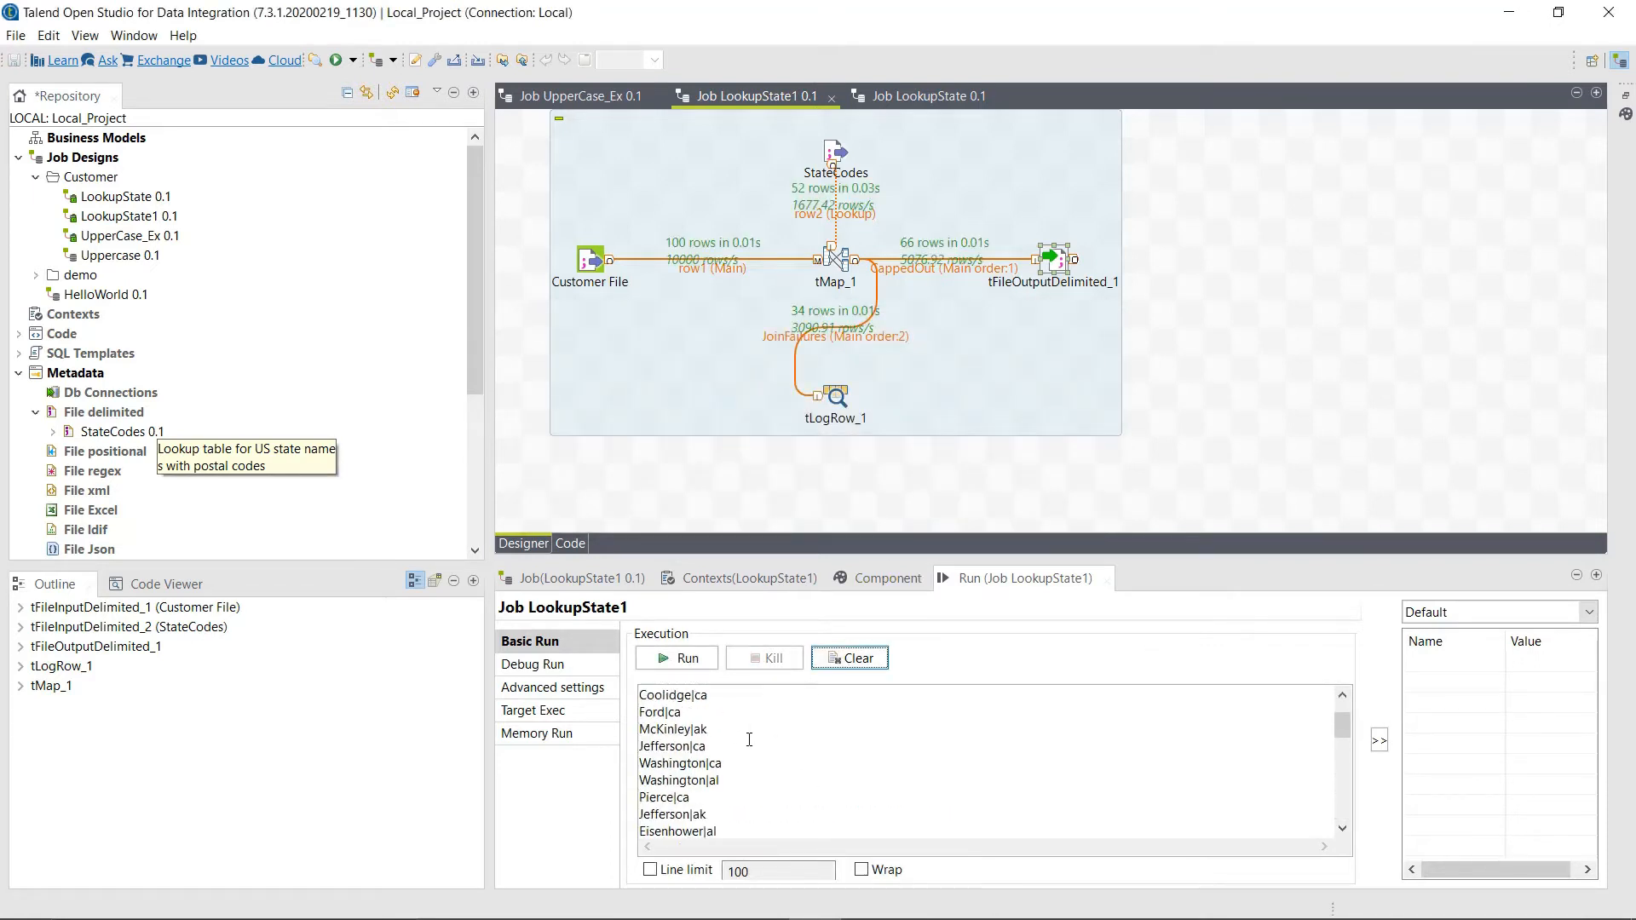
{"action": "scroll", "coordinate": [797, 745], "scroll_direction": "down", "scroll_amount": 2}
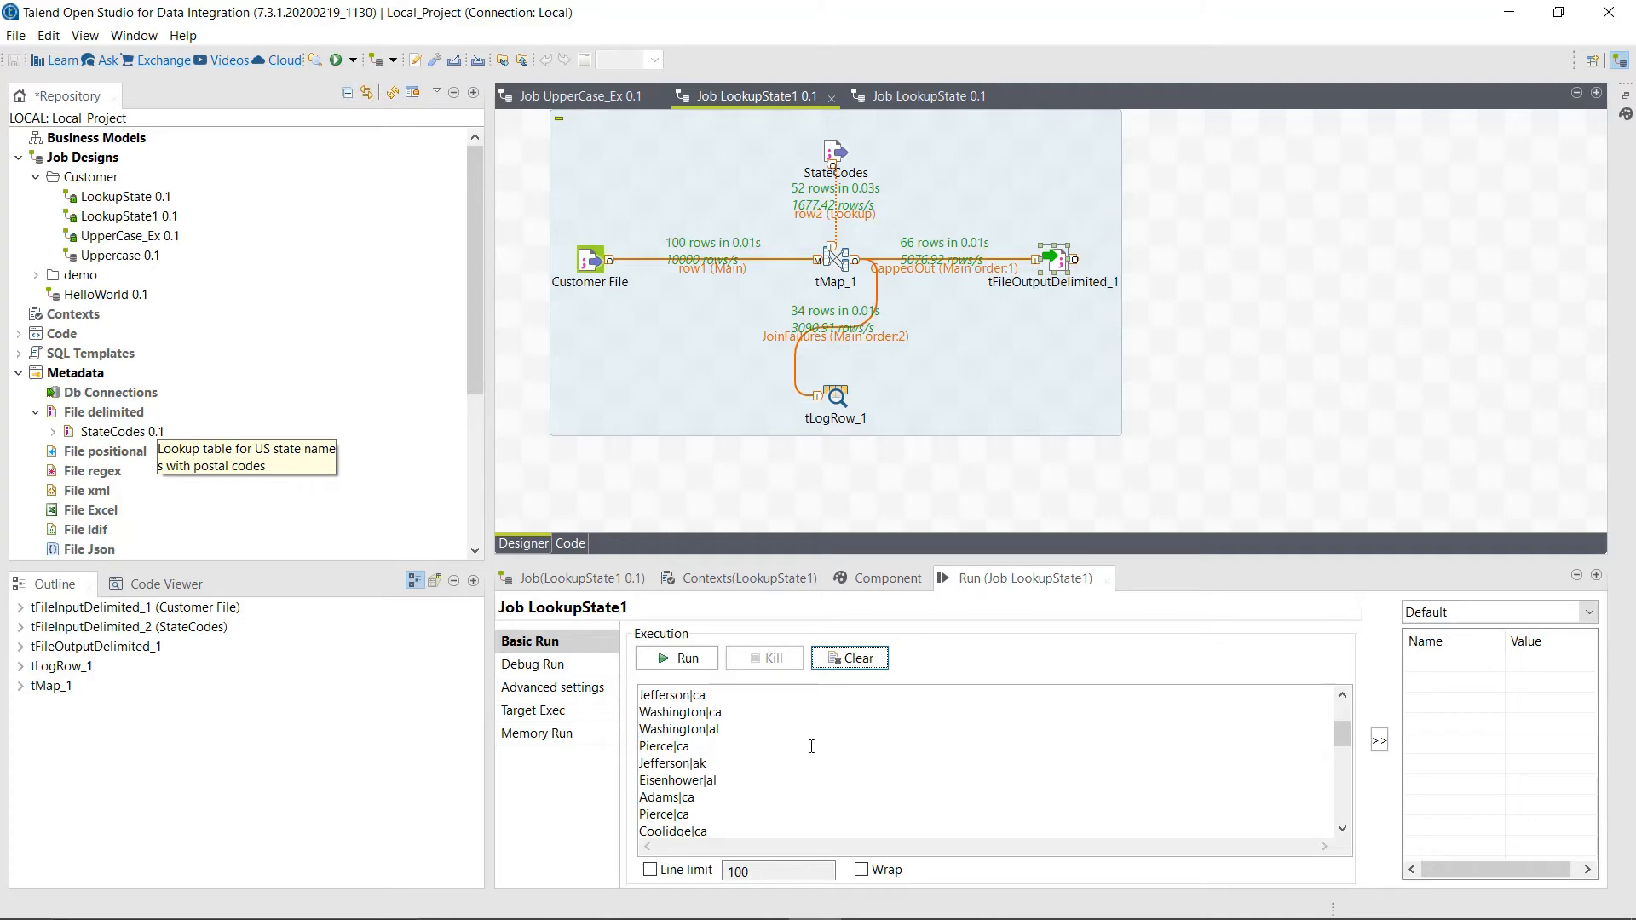
Step: Switch to File Explorer, open Custs from the DIBasics folder in Excel and restore its window to a smaller size
{"action": "left_click", "coordinate": [707, 901]}
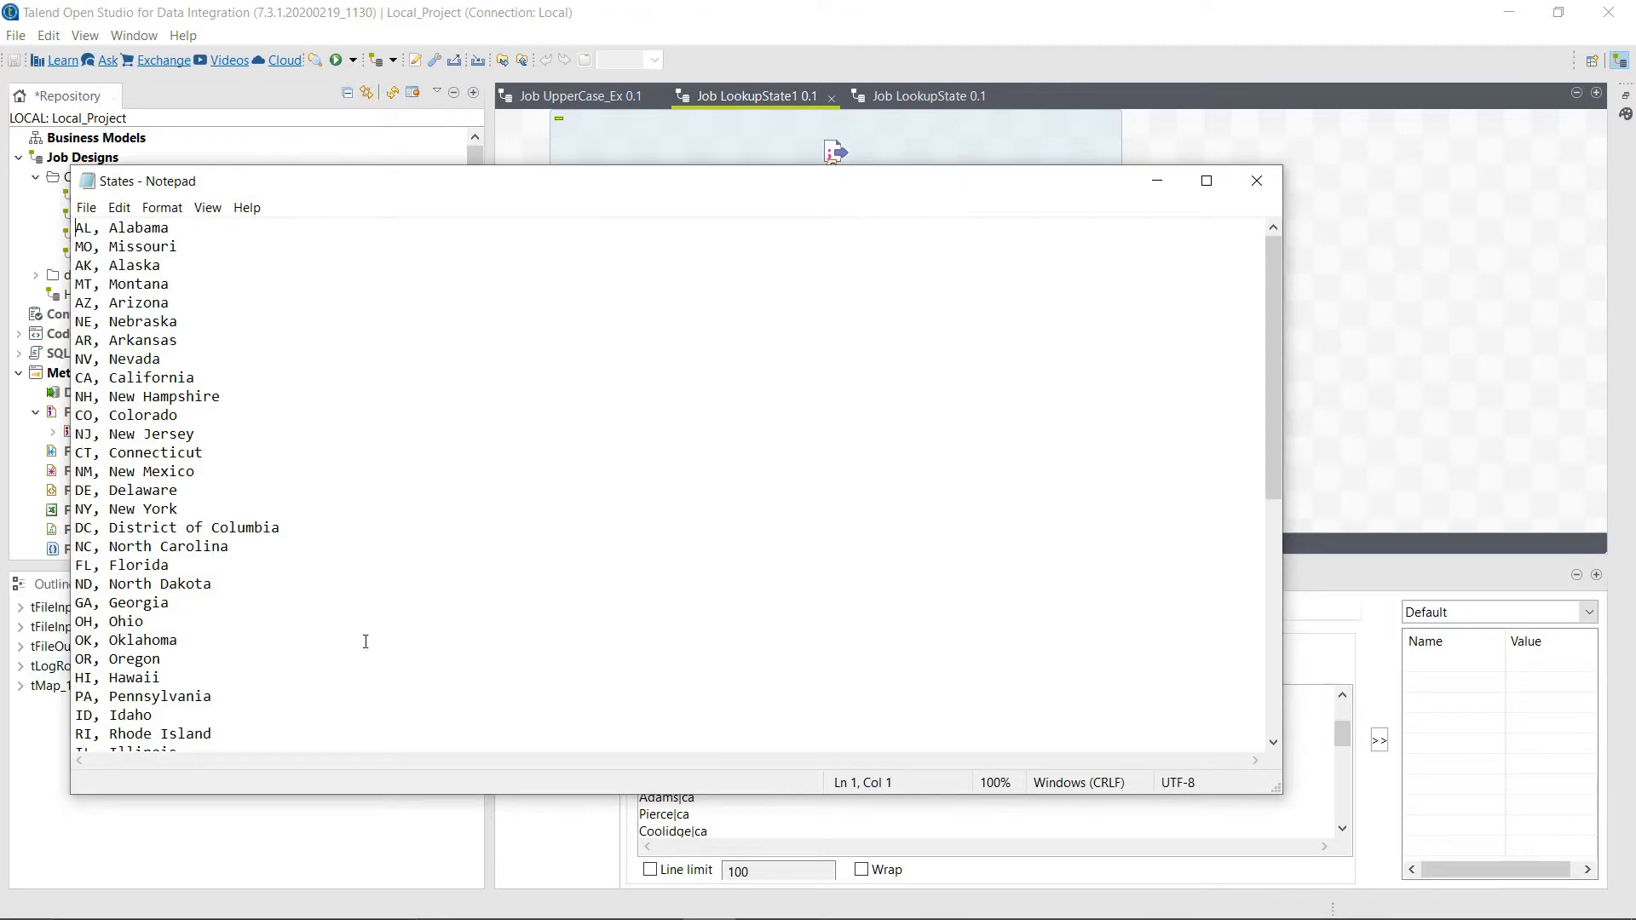
{"action": "left_click", "coordinate": [545, 910]}
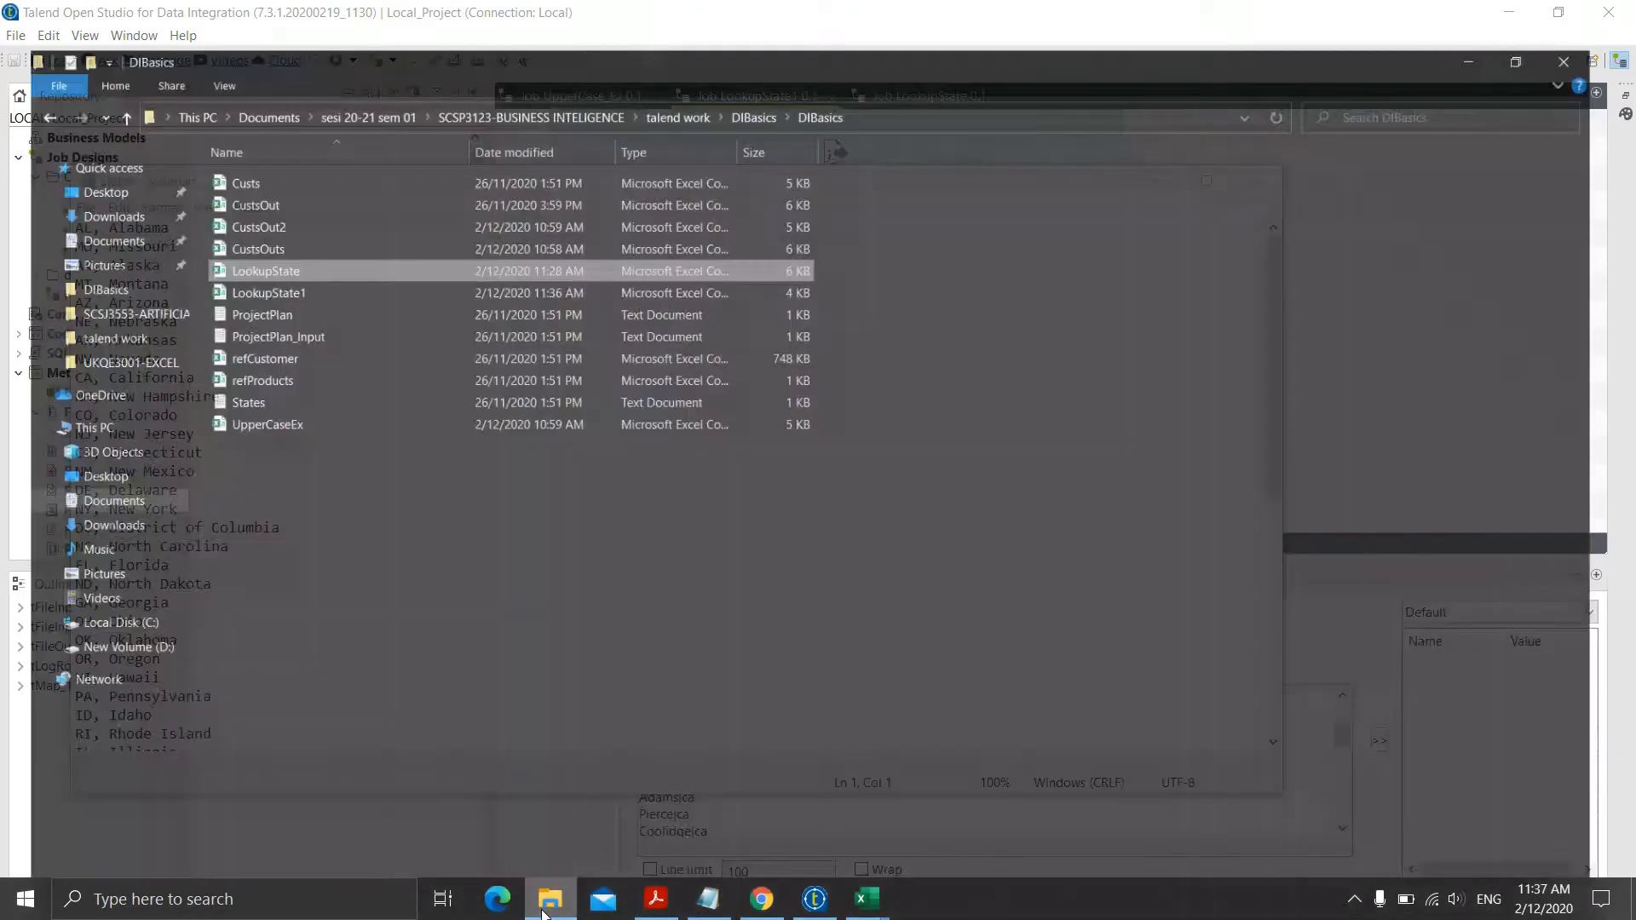
{"action": "left_click", "coordinate": [345, 141]}
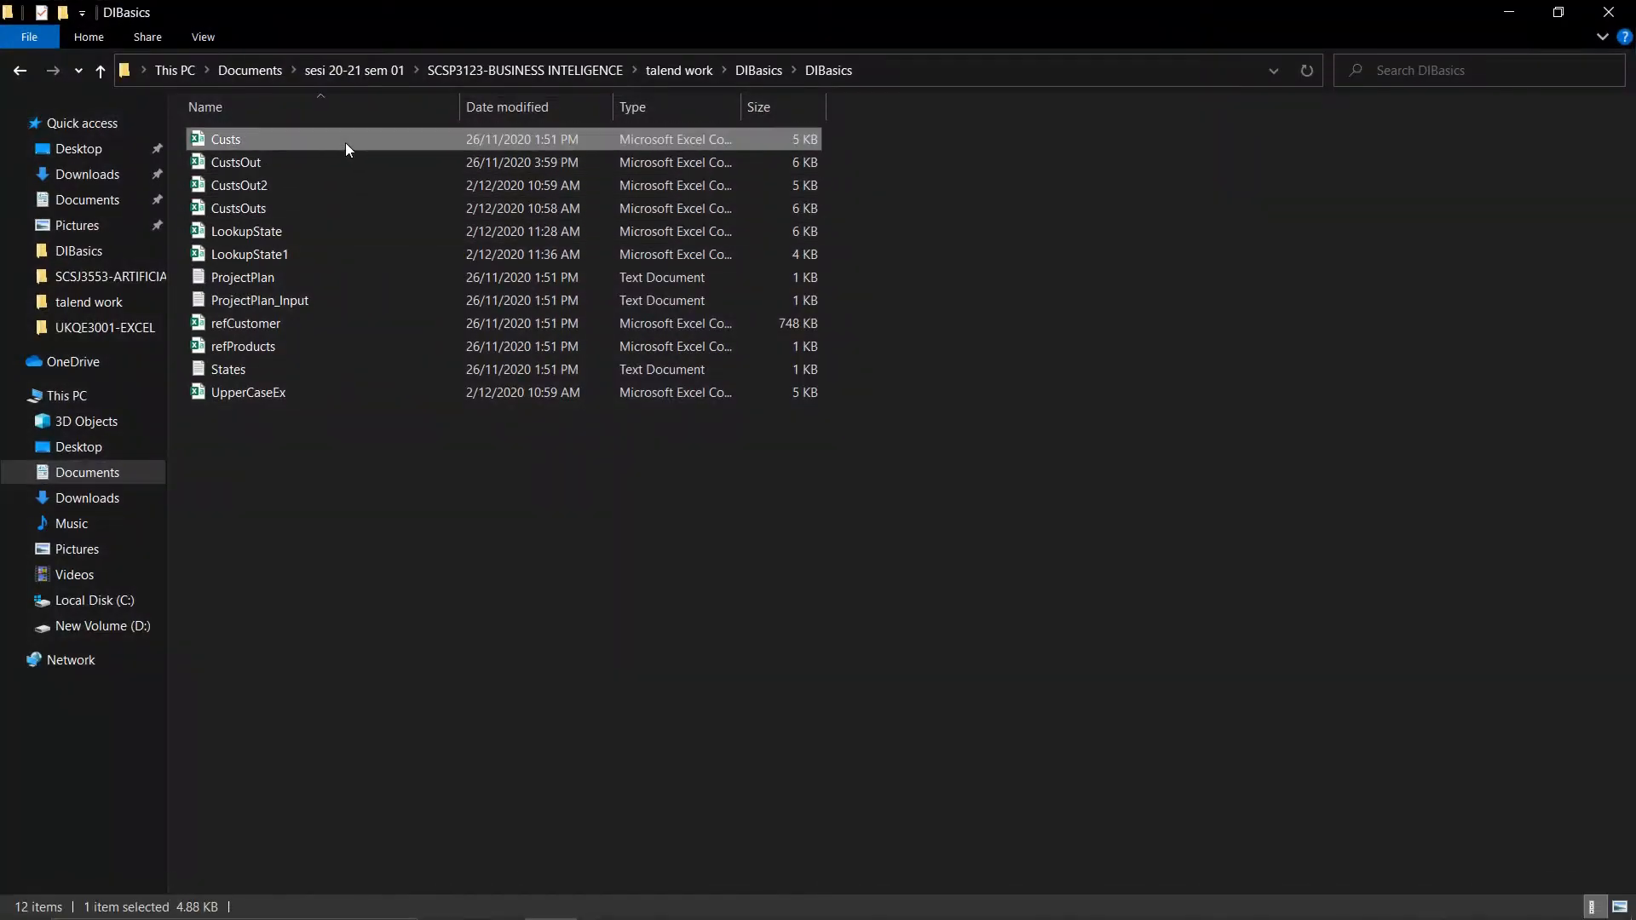
{"action": "double_click", "coordinate": [345, 141]}
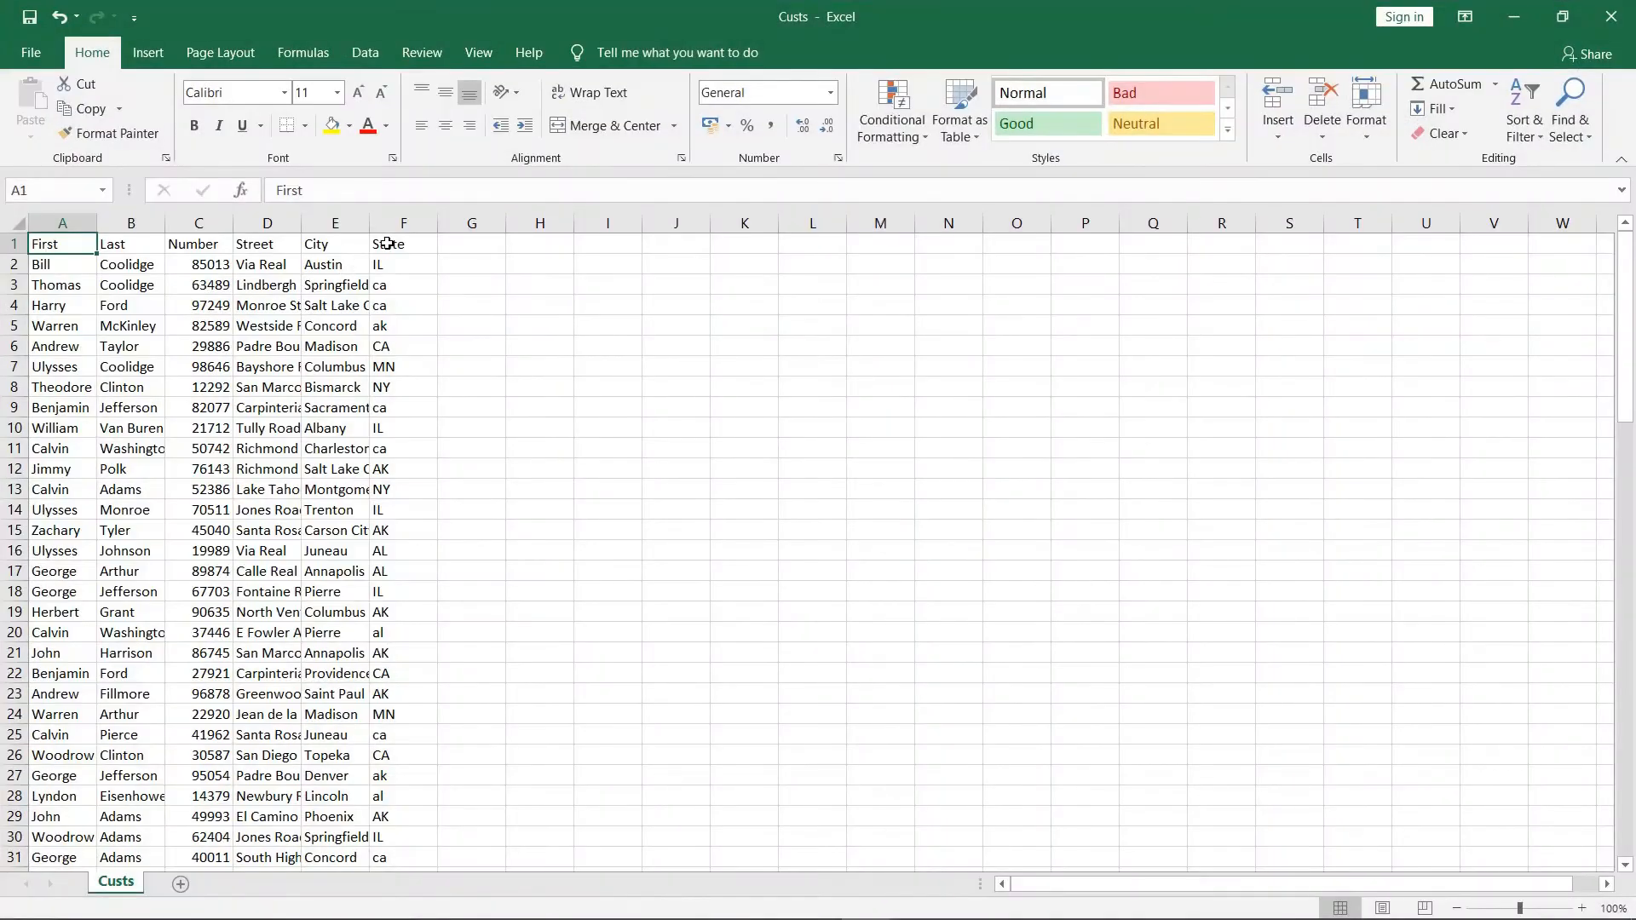
{"action": "left_click", "coordinate": [1568, 12]}
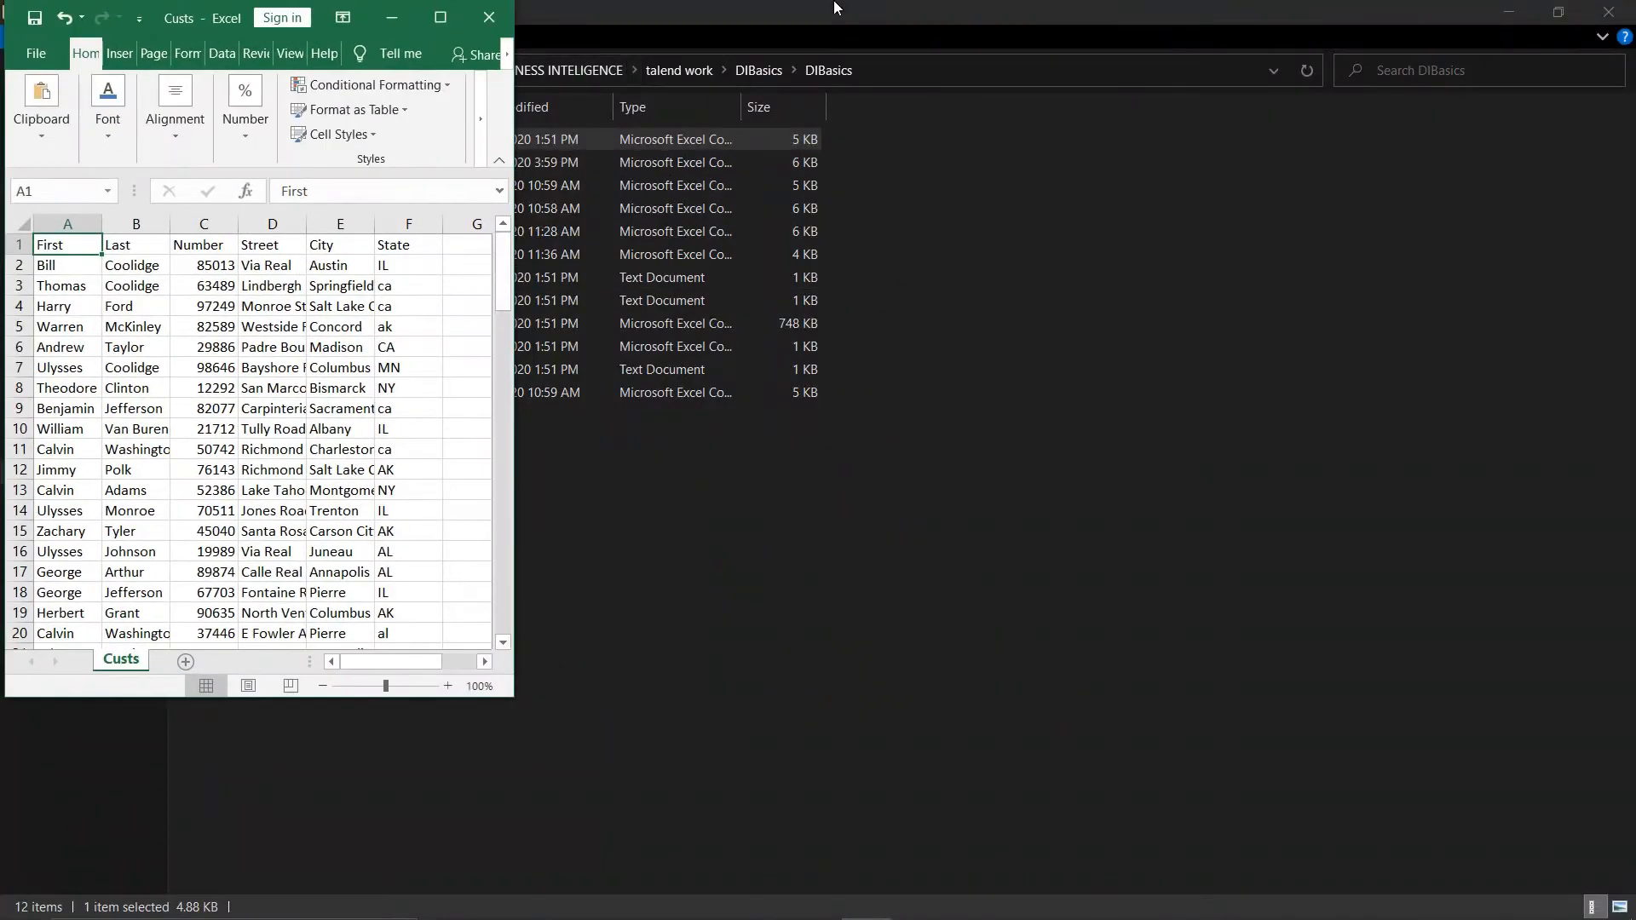
{"action": "left_click", "coordinate": [836, 9]}
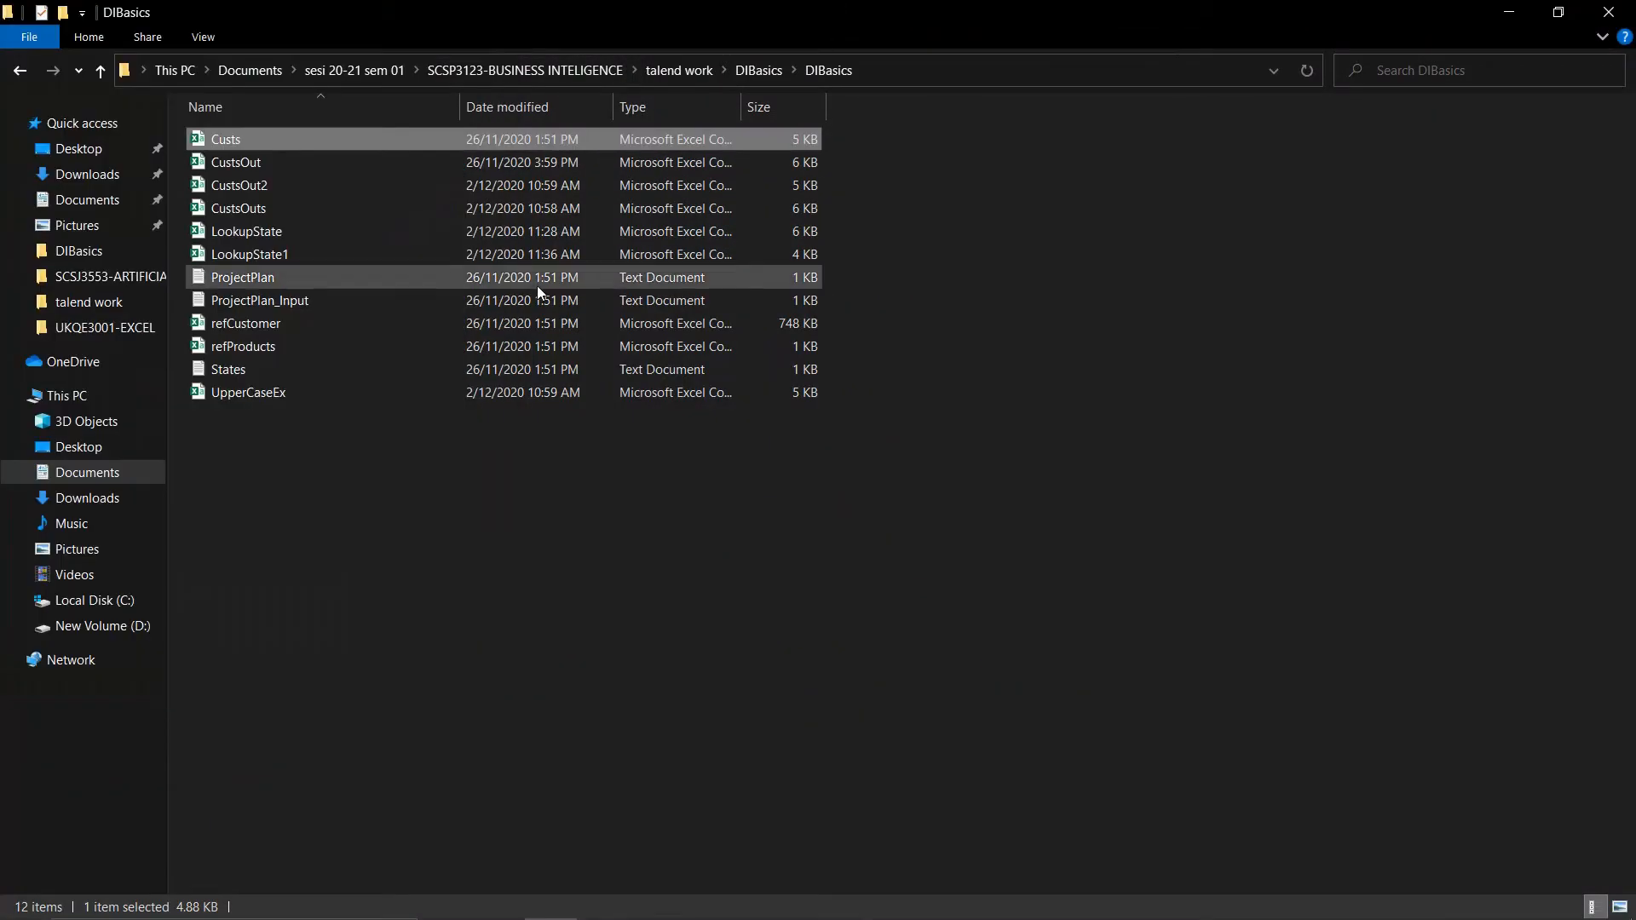
Step: Open LookupState from the DIBasics folder in Excel and restore its window to a smaller size
{"action": "left_click", "coordinate": [321, 241]}
{"action": "key", "text": "alt+Tab"}
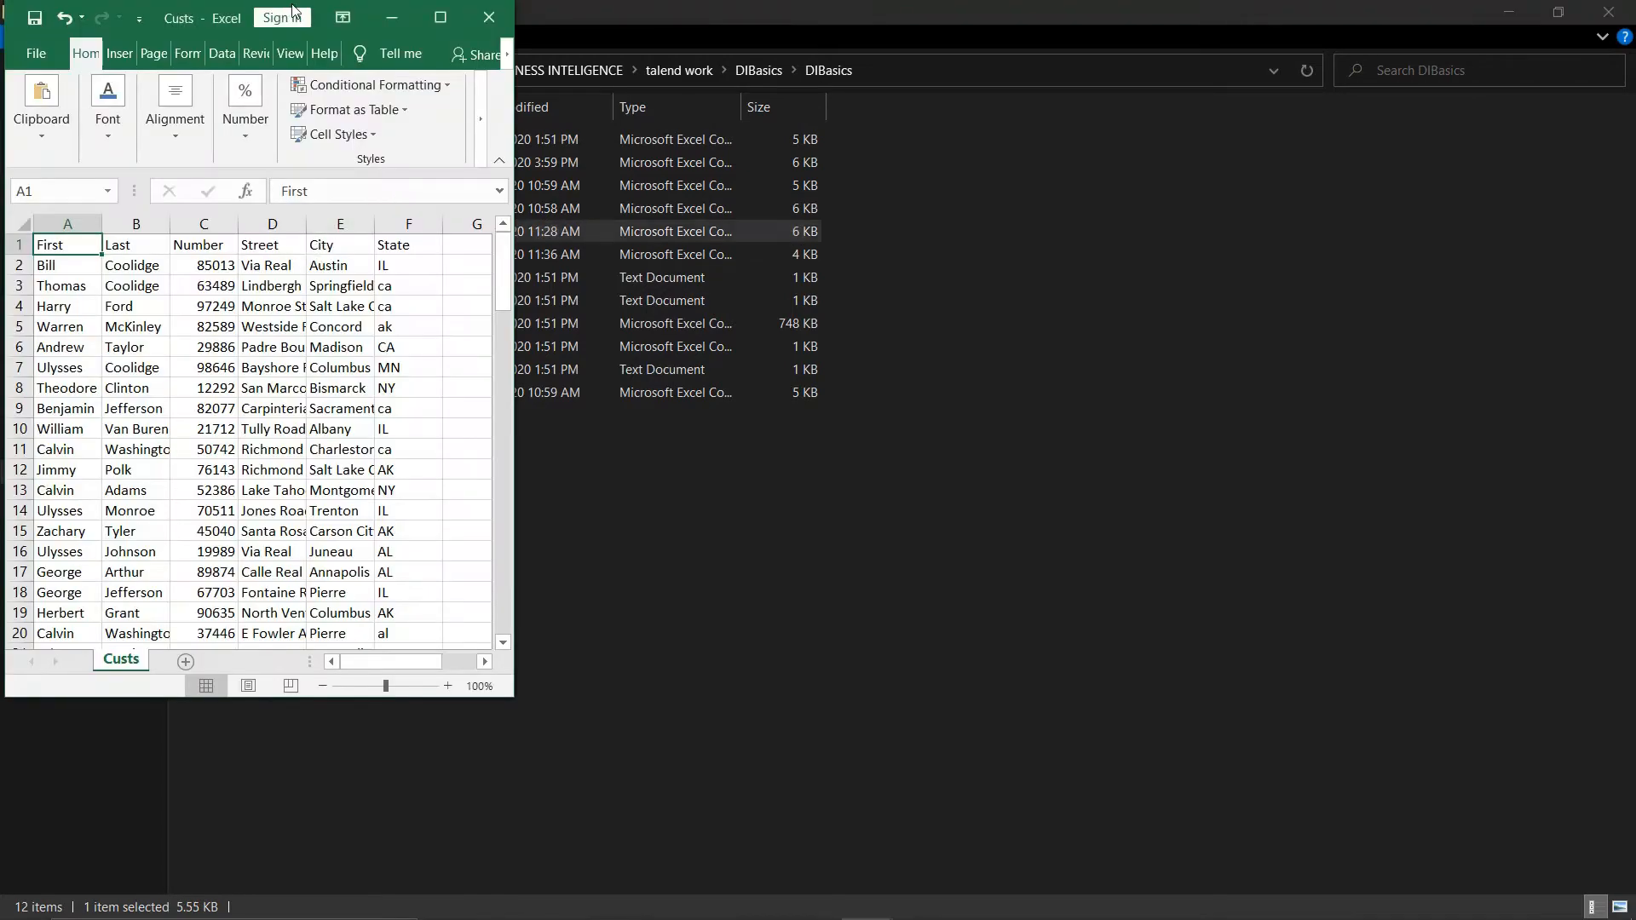
{"action": "left_click", "coordinate": [341, 18]}
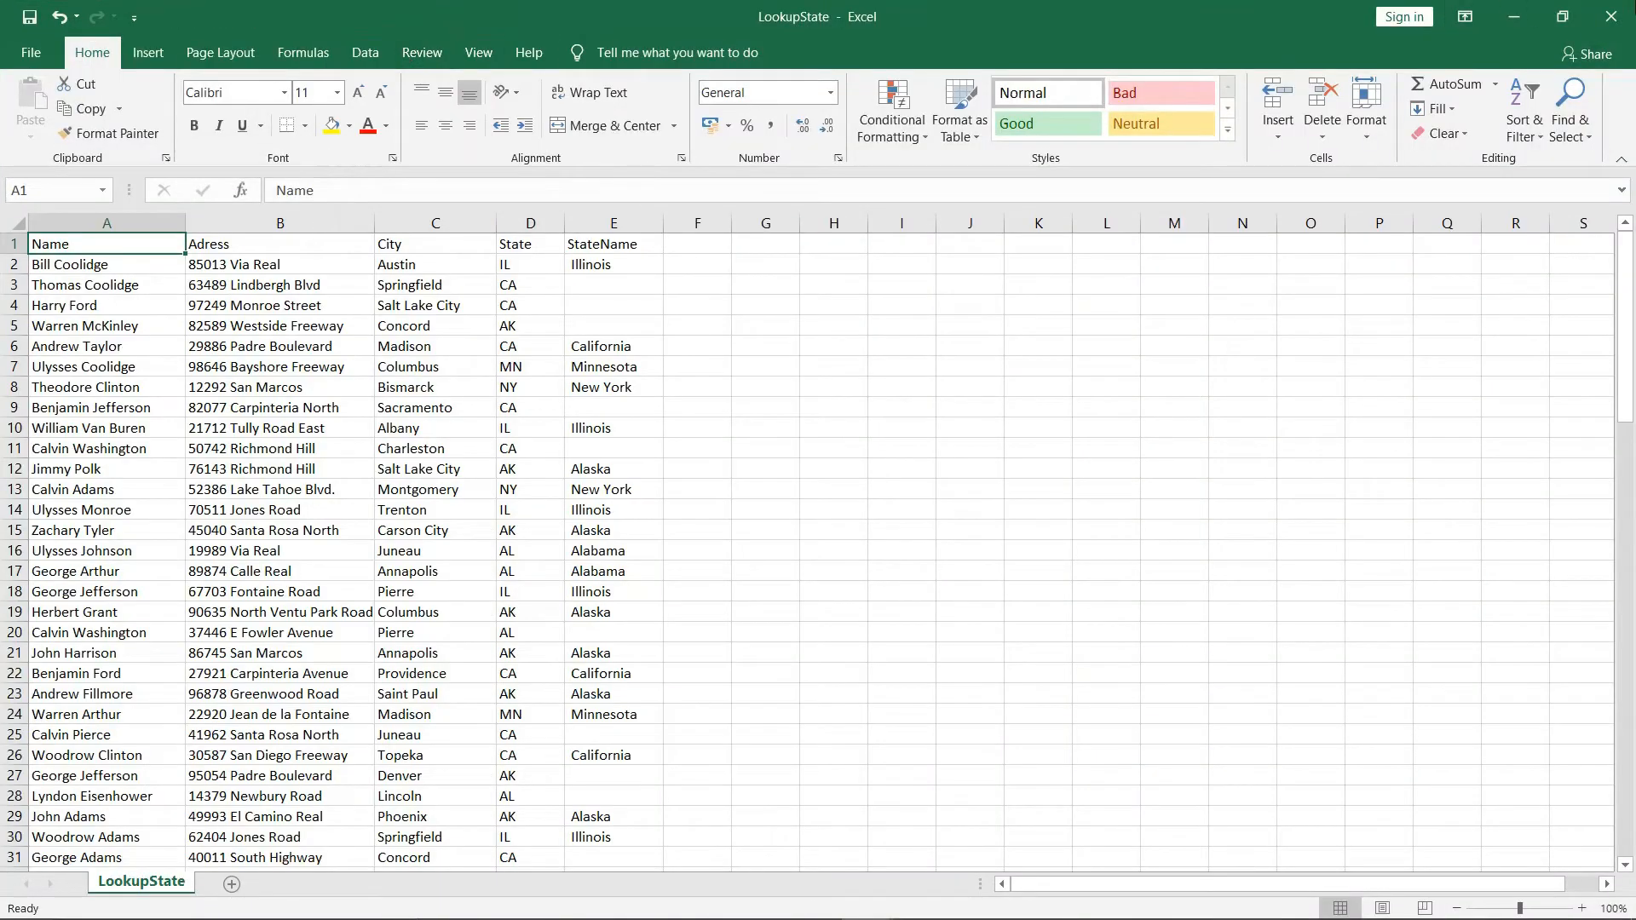
{"action": "left_click", "coordinate": [1562, 16]}
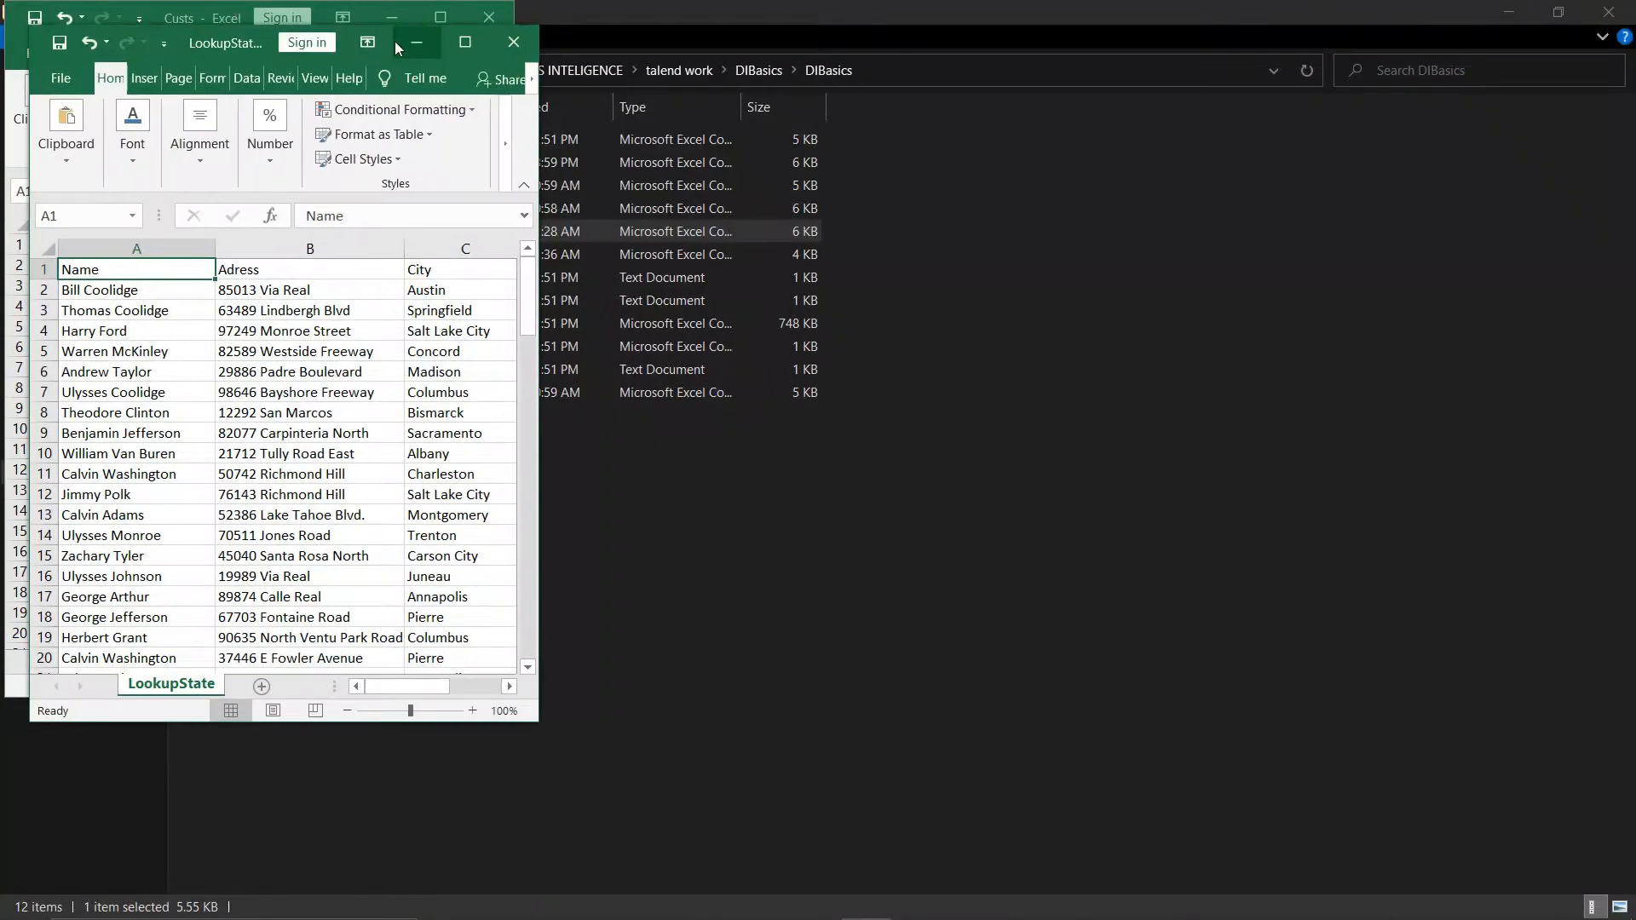
Step: Place the LookupState window beside the Custs window and enlarge both to compare their State and StateName columns
{"action": "left_click", "coordinate": [368, 41]}
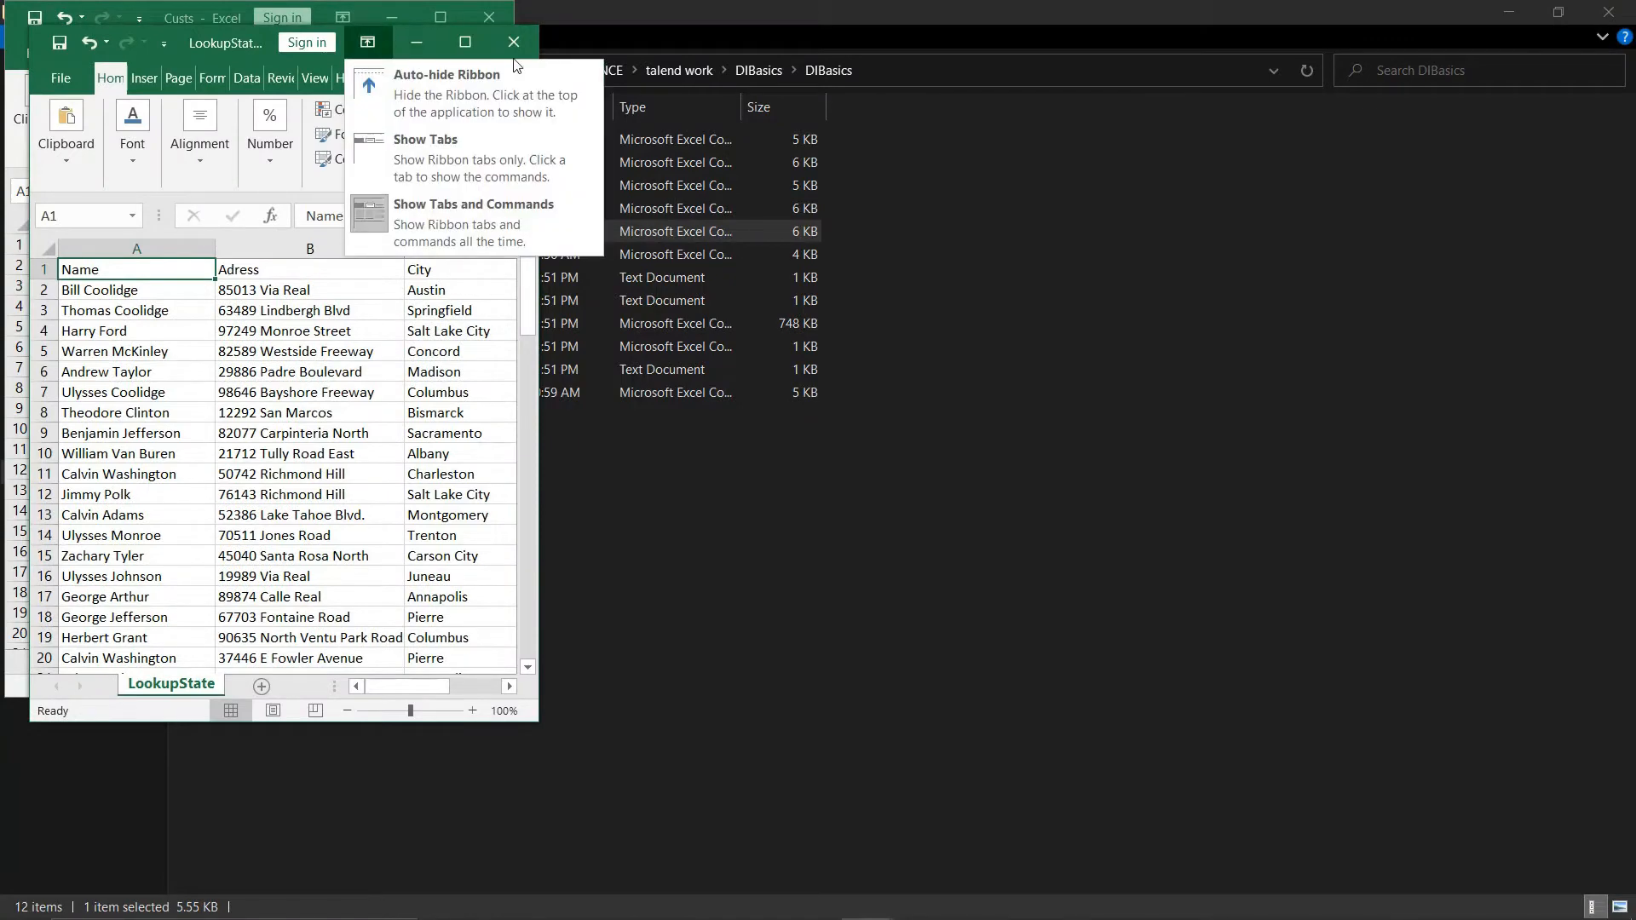
{"action": "left_click", "coordinate": [164, 43]}
{"action": "left_click", "coordinate": [217, 39]}
{"action": "left_click_drag", "start_coordinate": [216, 39], "coordinate": [736, 34]}
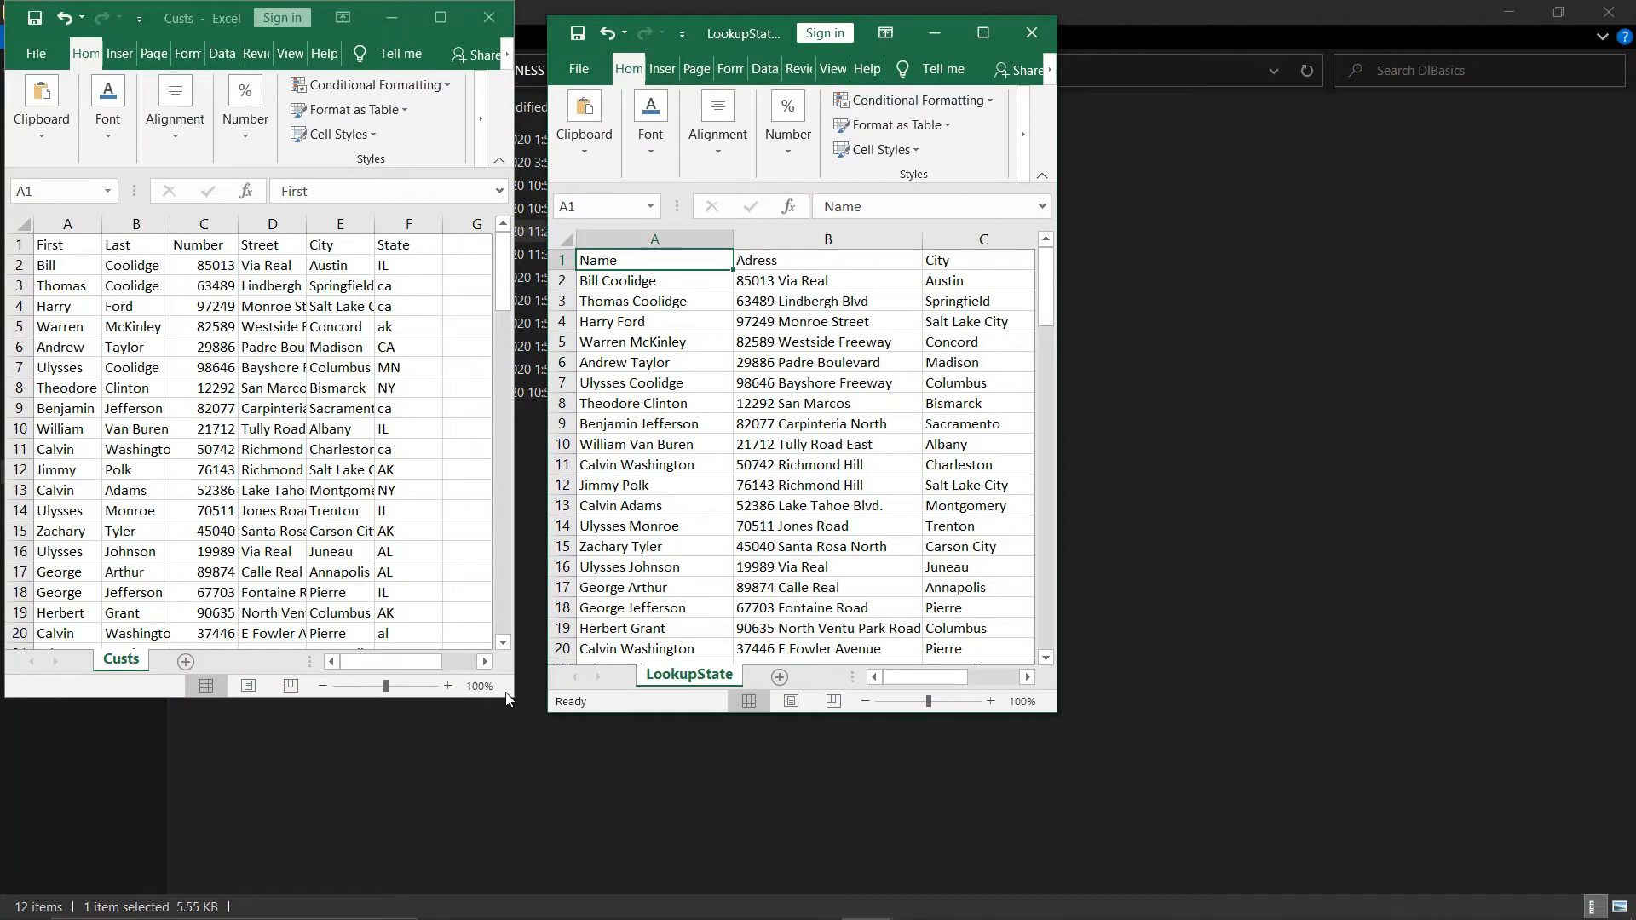
{"action": "left_click_drag", "start_coordinate": [507, 699], "coordinate": [536, 794]}
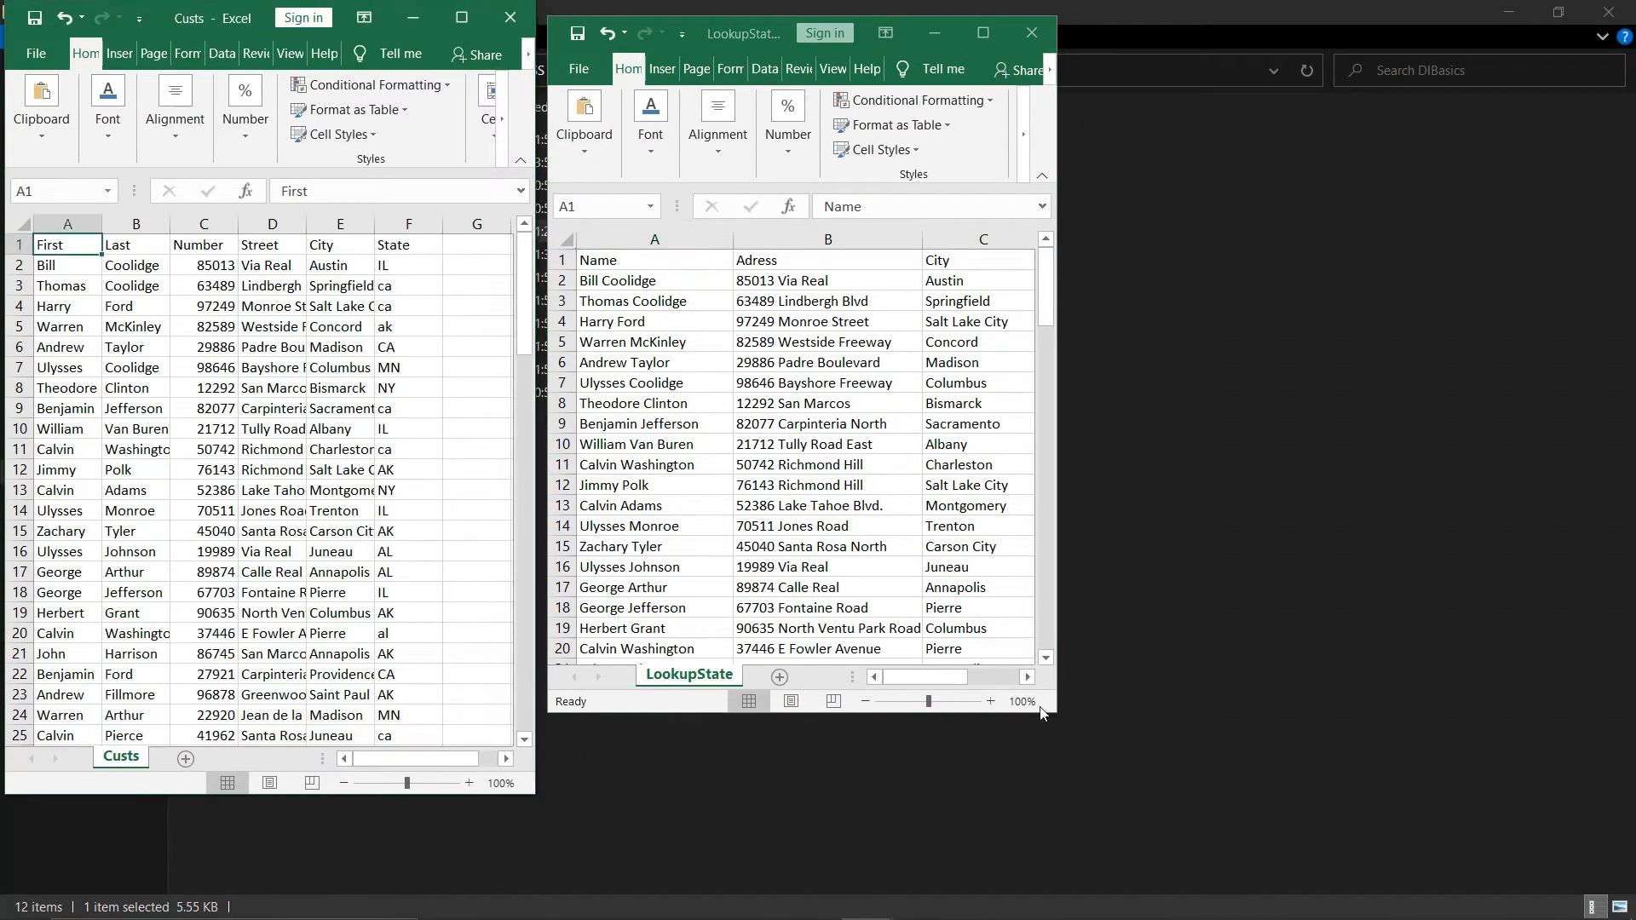
{"action": "left_click_drag", "start_coordinate": [1060, 709], "coordinate": [1317, 820]}
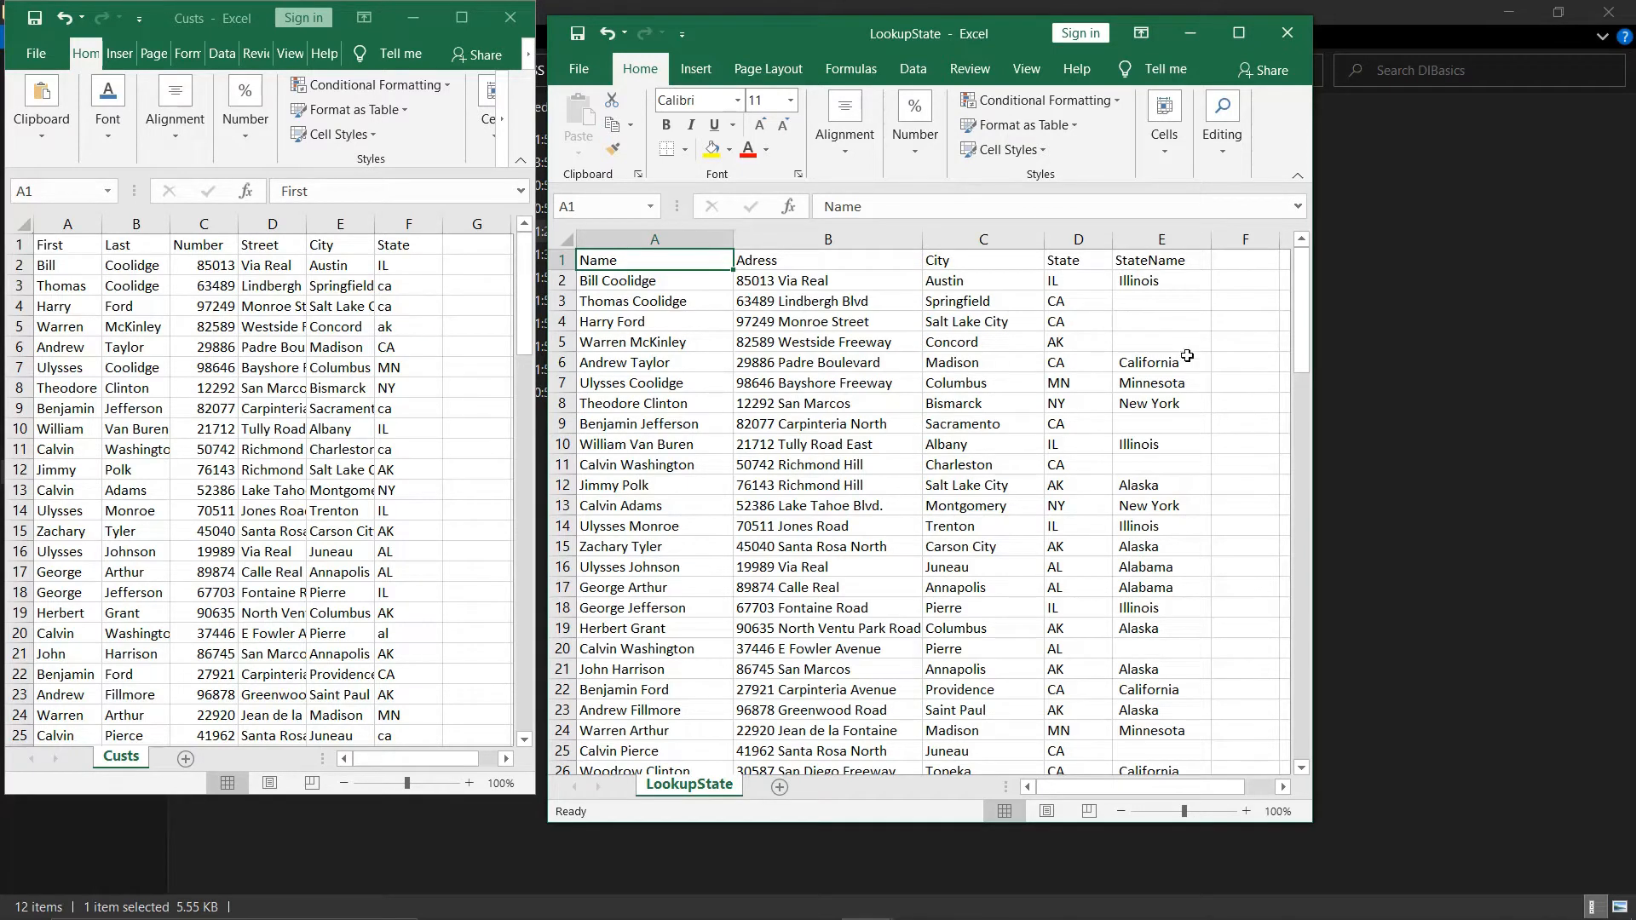
Step: Bring up the States file in Notepad, compare its state codes with the Custs and LookupState data, and minimize it
{"action": "mouse_move", "coordinate": [819, 918]}
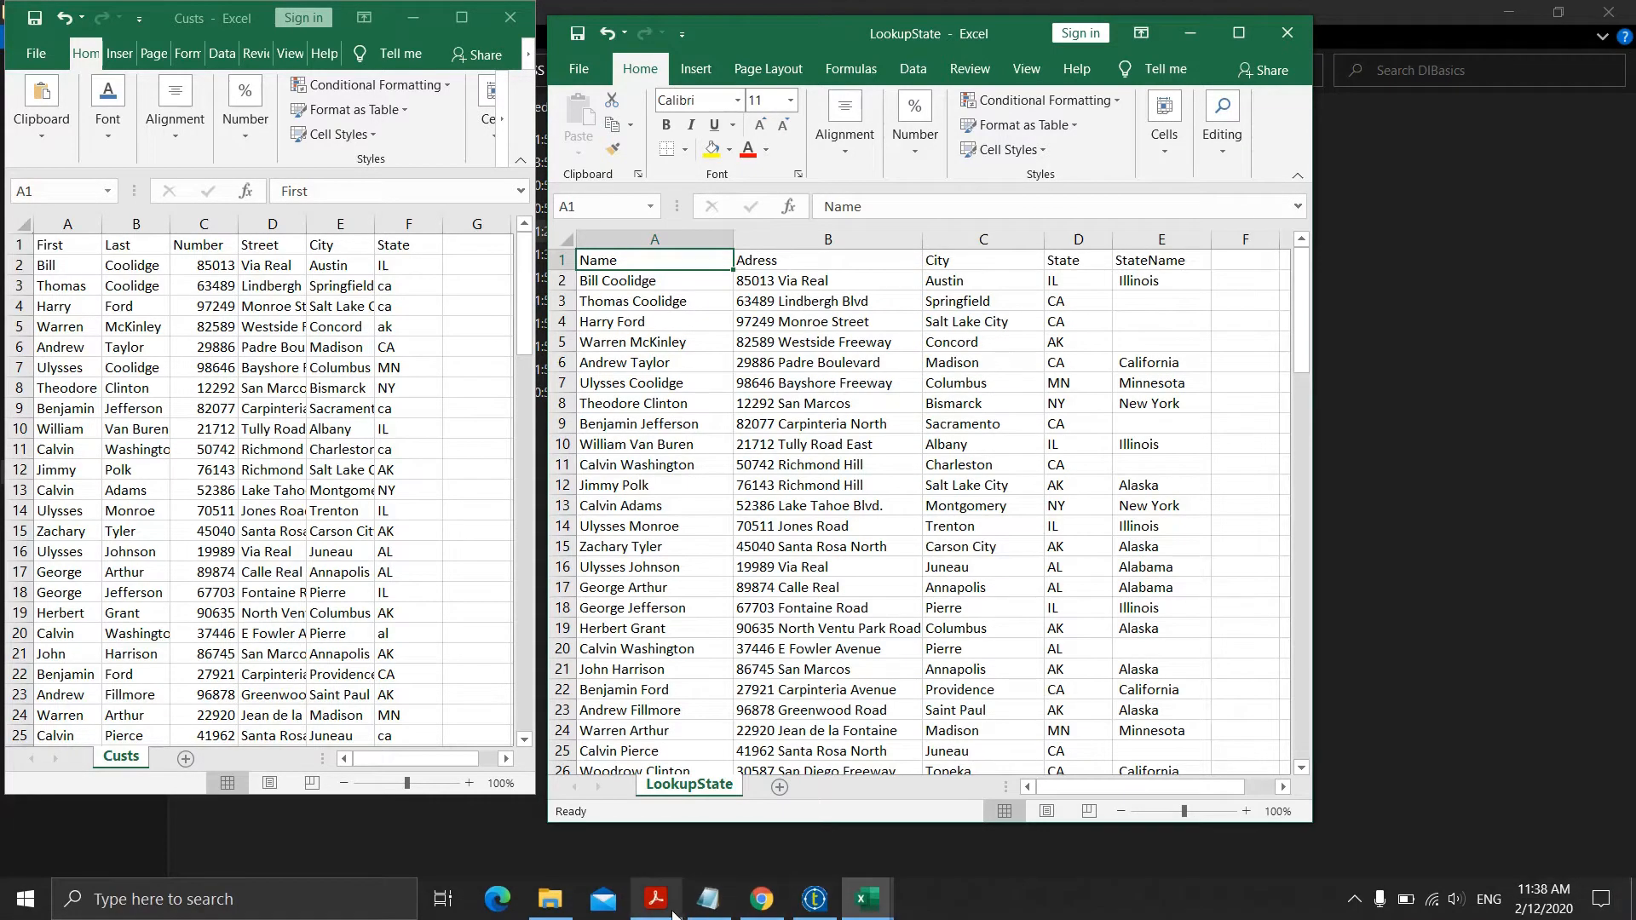
{"action": "left_click", "coordinate": [705, 905]}
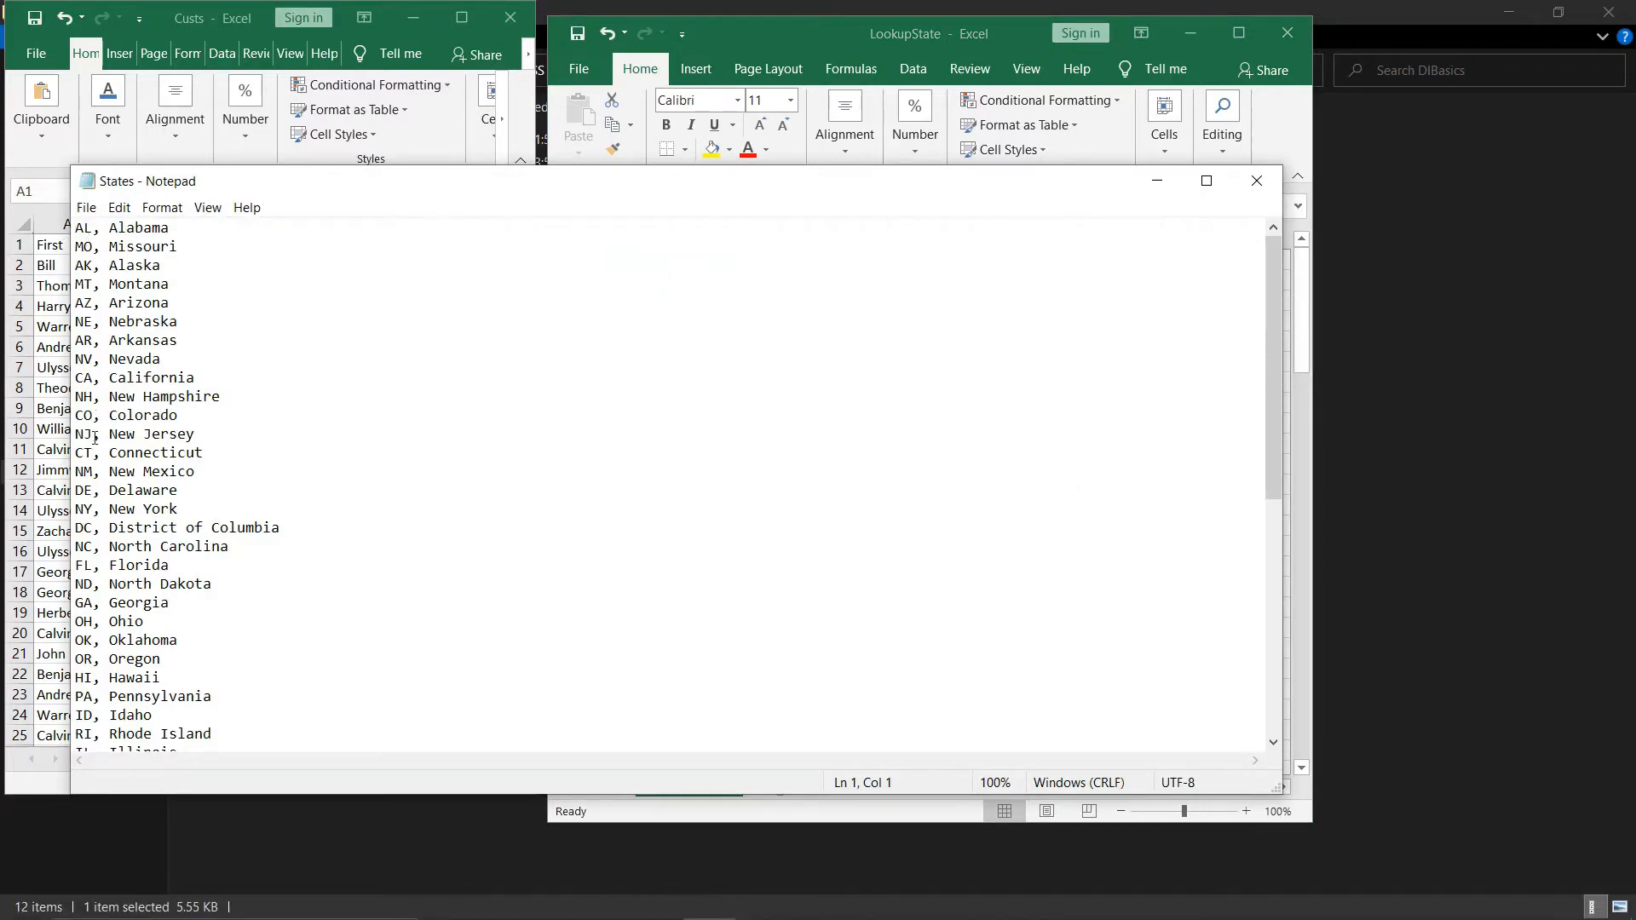
{"action": "left_click_drag", "start_coordinate": [208, 205], "coordinate": [1244, 242]}
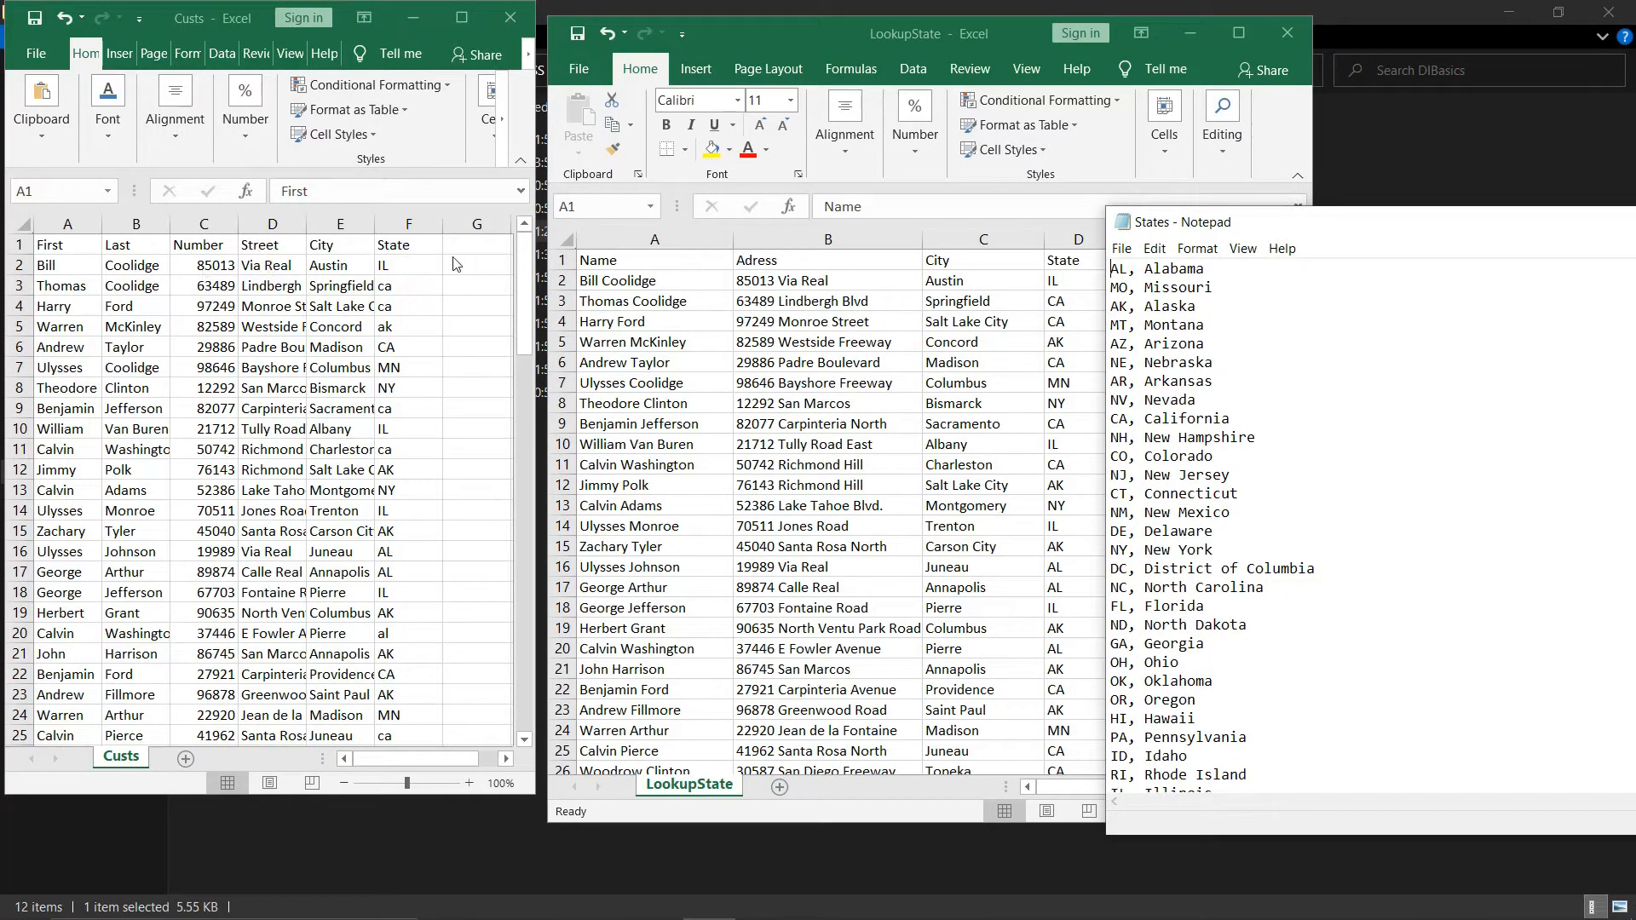
{"action": "left_click_drag", "start_coordinate": [1235, 220], "coordinate": [291, 209]}
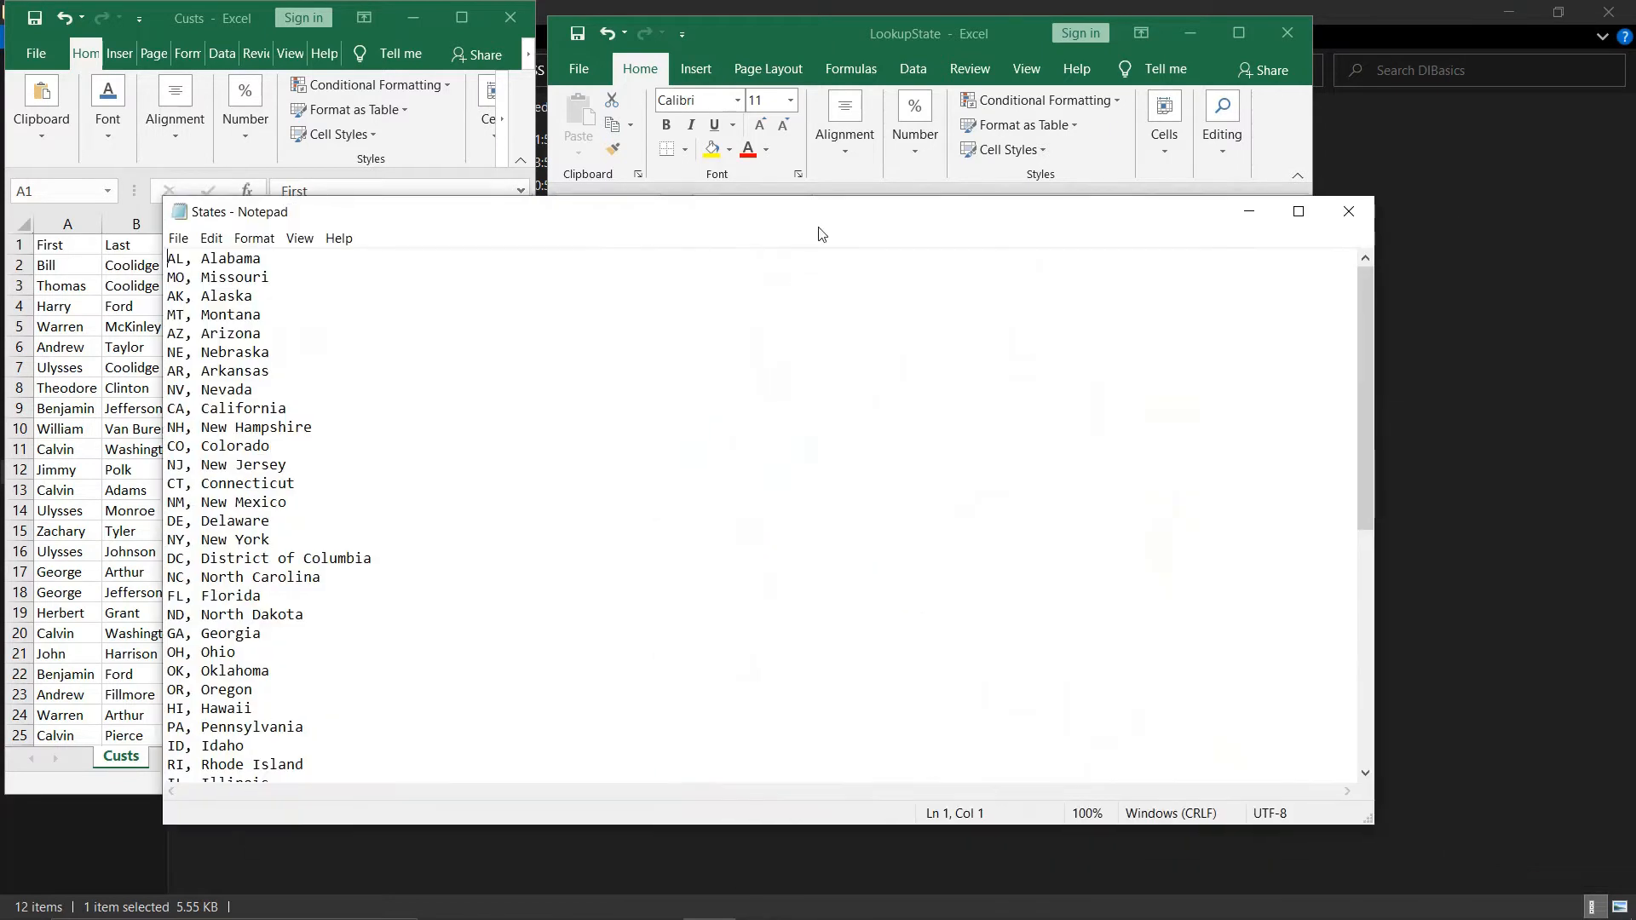
{"action": "left_click", "coordinate": [1275, 218]}
{"action": "left_click", "coordinate": [1501, 12]}
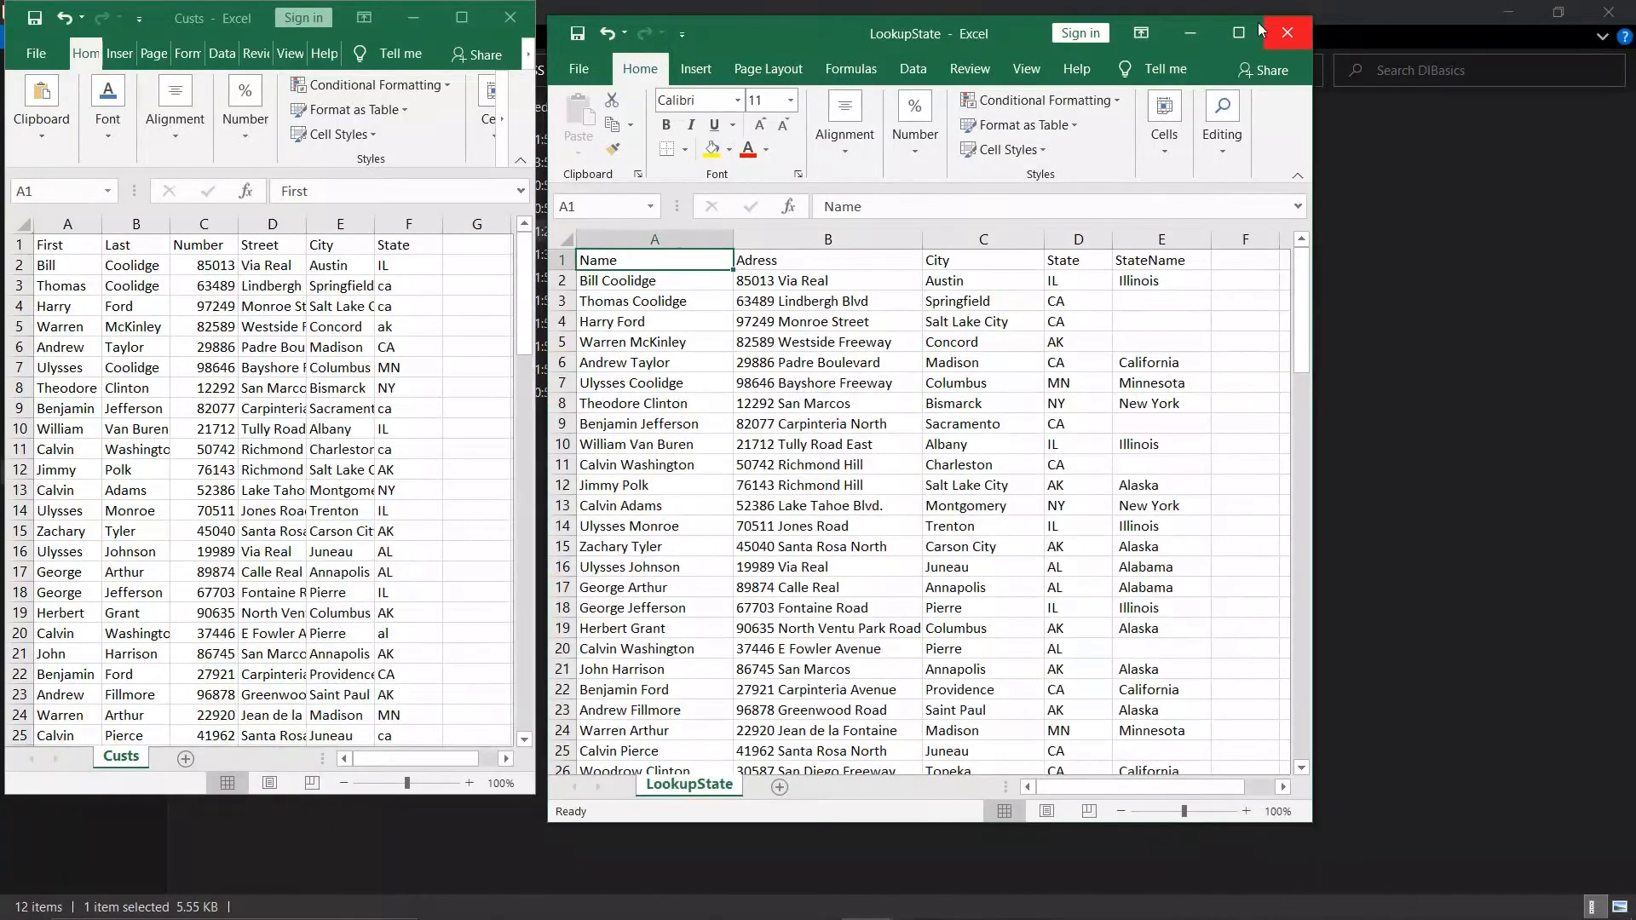
Step: Minimize the first LookupState and Custs view, and compare the StateName columns of LookupState1 and LookupState side by side
{"action": "left_click", "coordinate": [1192, 38]}
{"action": "left_click", "coordinate": [413, 18]}
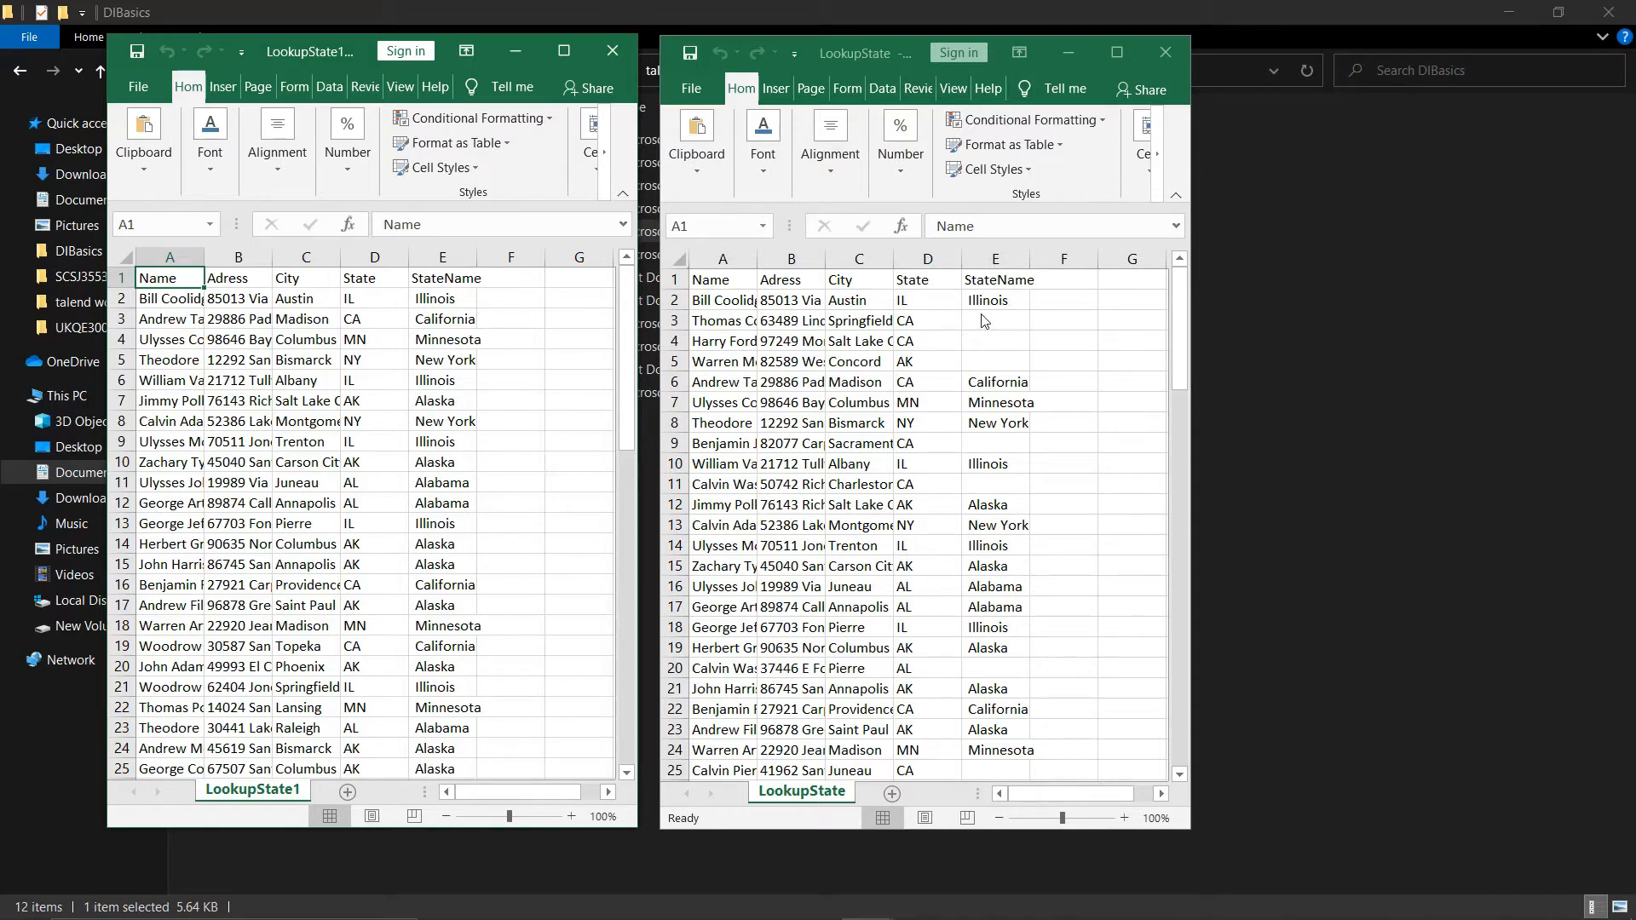
{"action": "scroll", "coordinate": [1038, 516], "scroll_direction": "down", "scroll_amount": 13}
{"action": "scroll", "coordinate": [1037, 504], "scroll_direction": "up", "scroll_amount": 13}
{"action": "scroll", "coordinate": [419, 330], "scroll_direction": "down", "scroll_amount": 6}
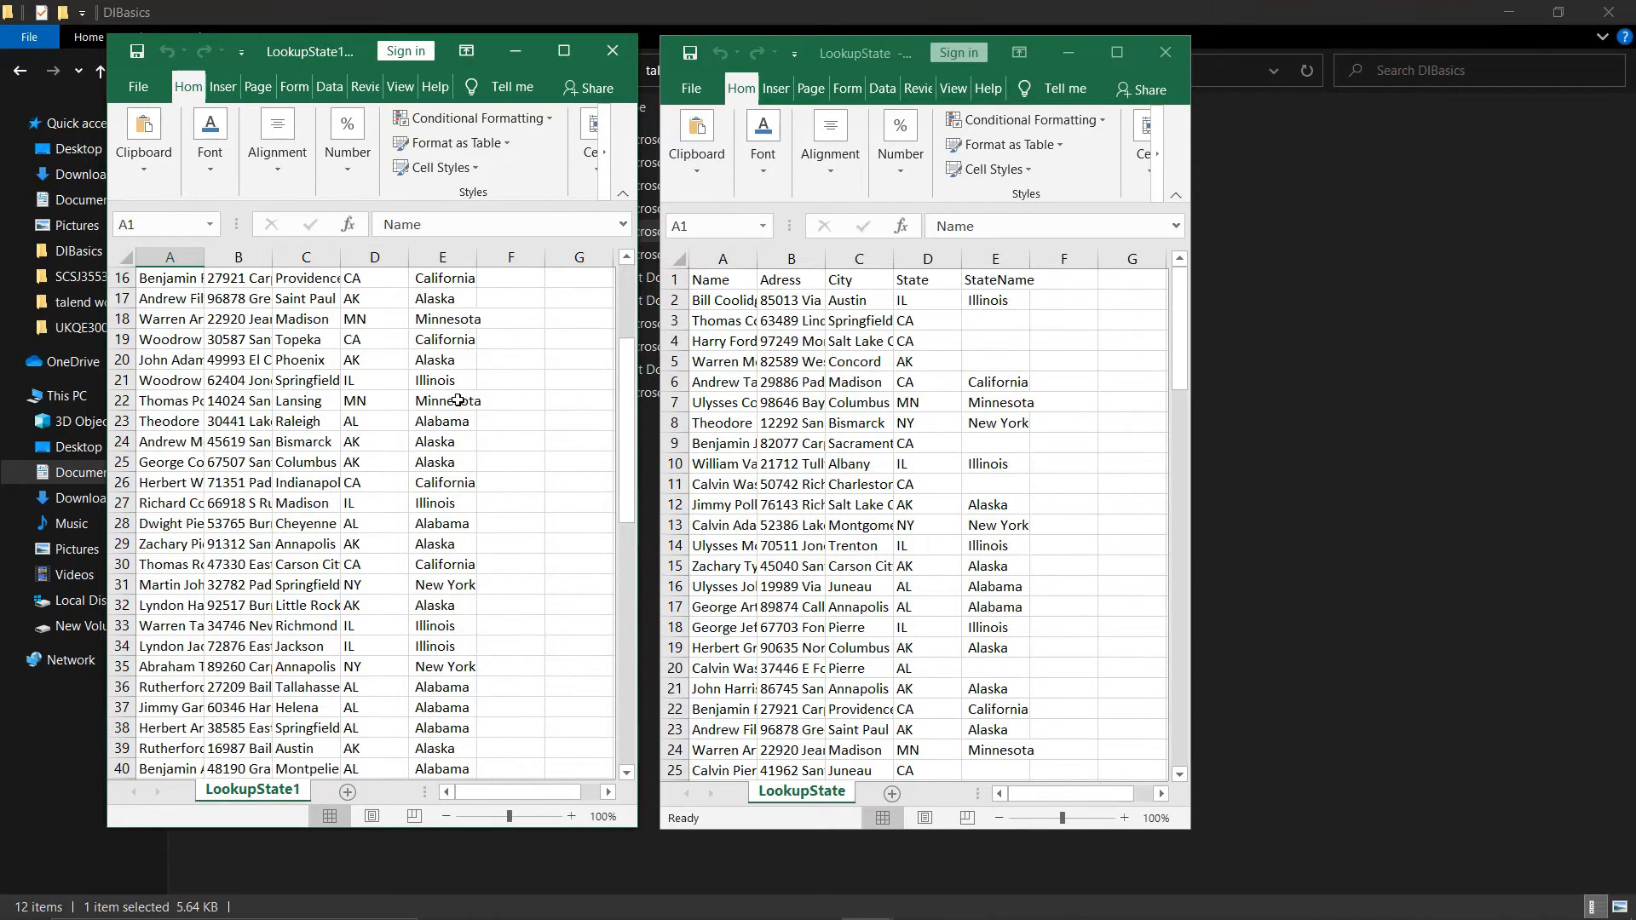
{"action": "scroll", "coordinate": [606, 336], "scroll_direction": "up", "scroll_amount": 4}
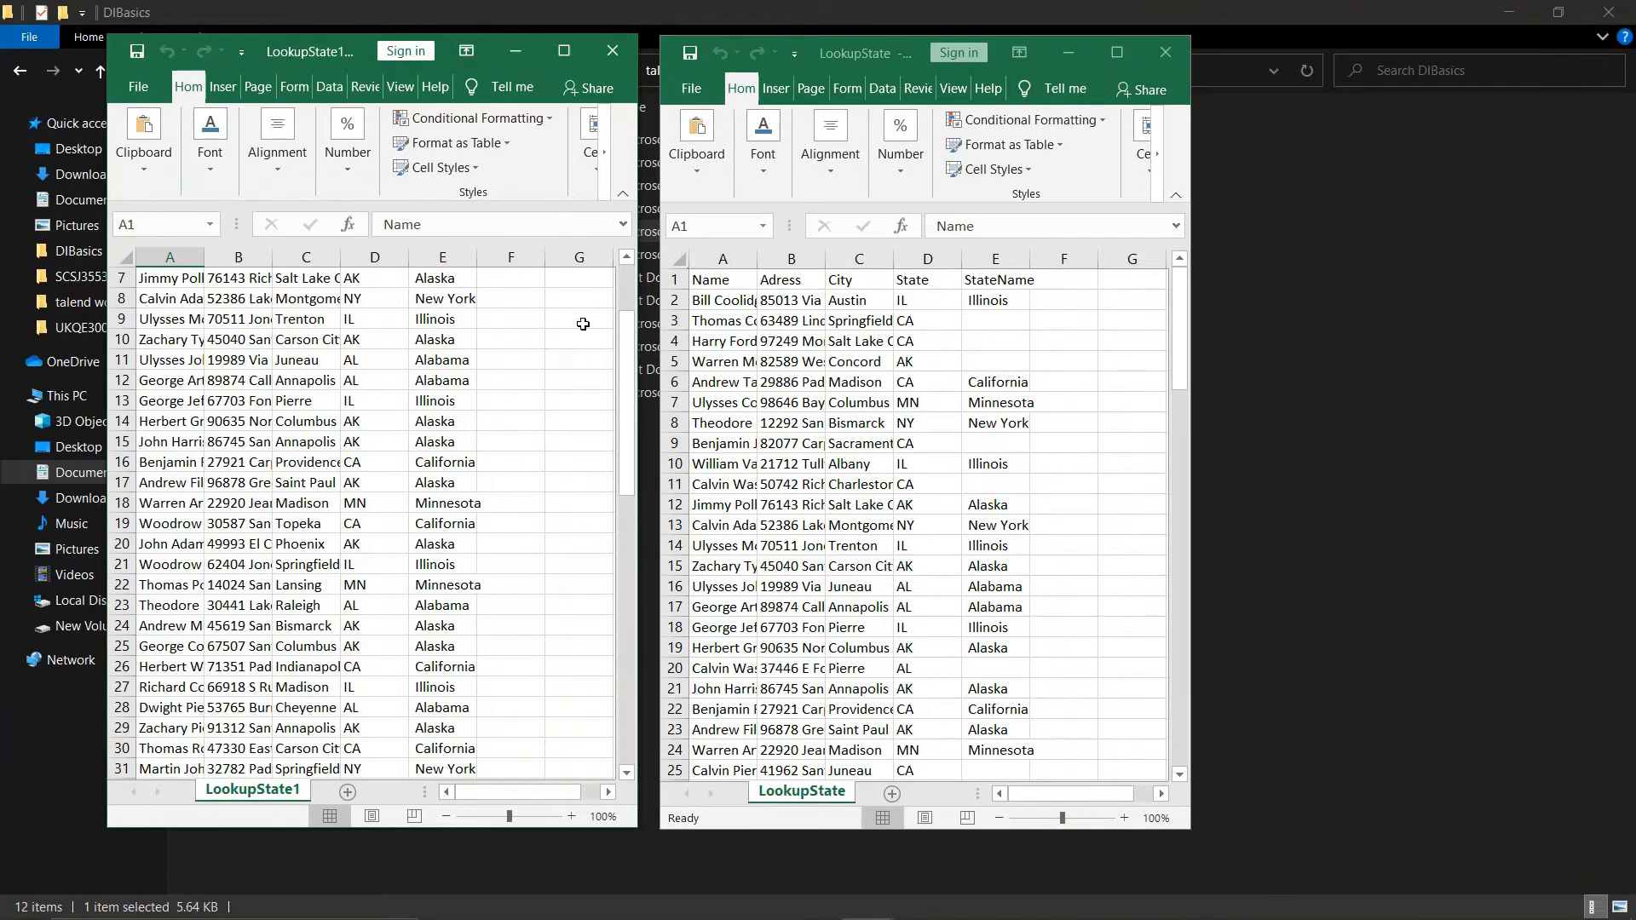
Step: Minimize the LookupState1, LookupState and File Explorer windows to return to the Talend job
{"action": "left_click", "coordinate": [516, 50]}
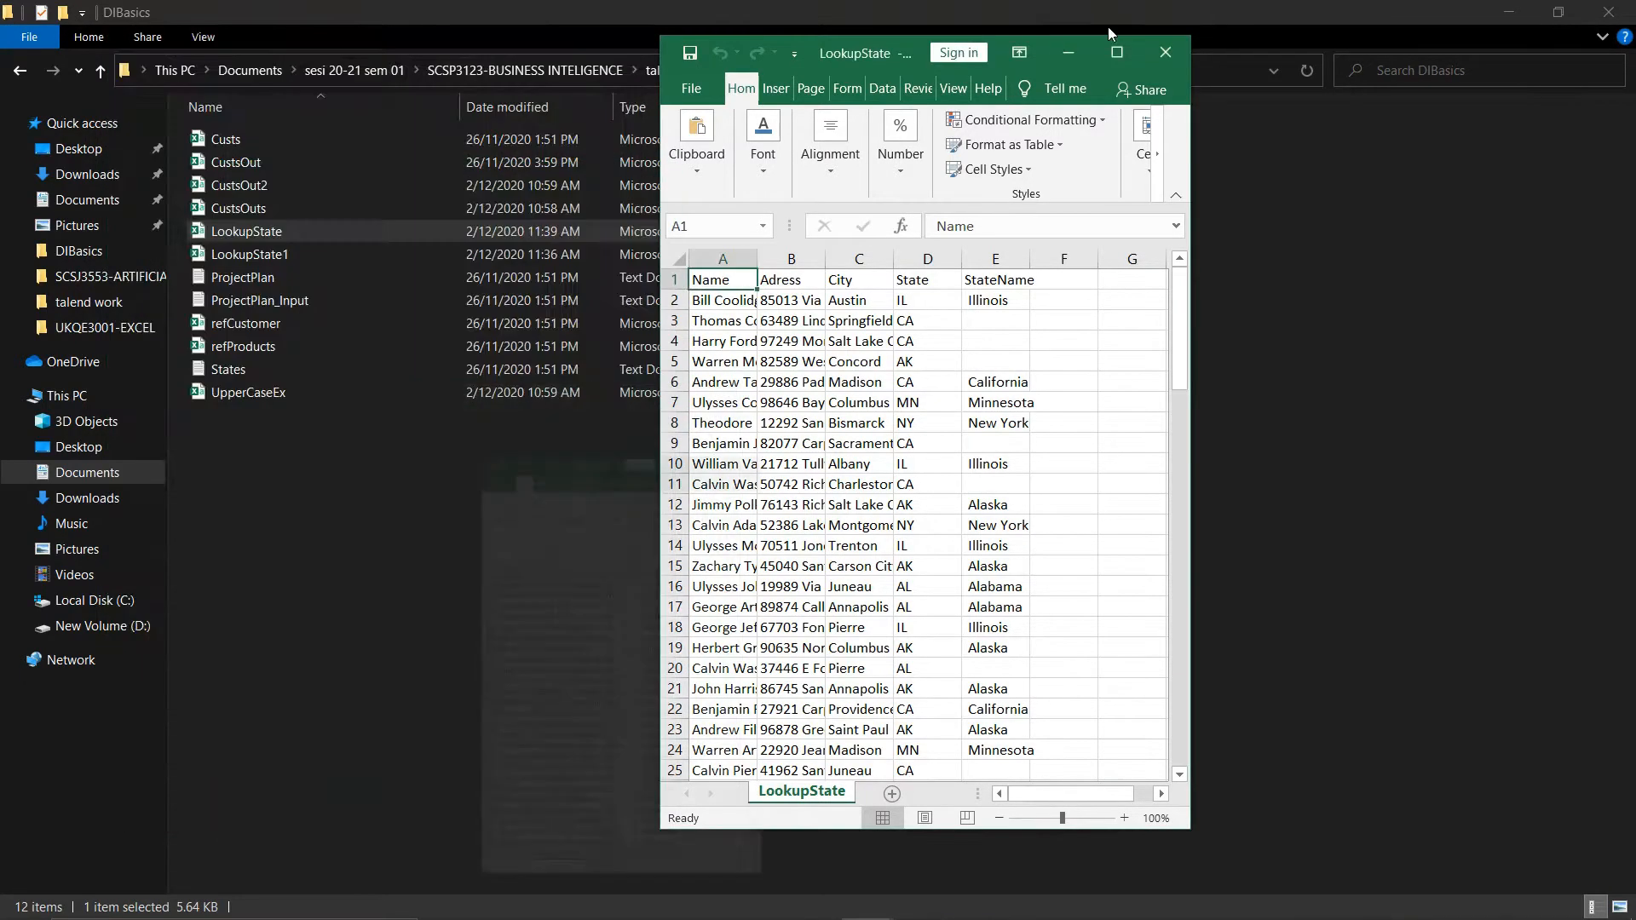
{"action": "left_click", "coordinate": [1066, 54]}
{"action": "left_click", "coordinate": [1507, 12]}
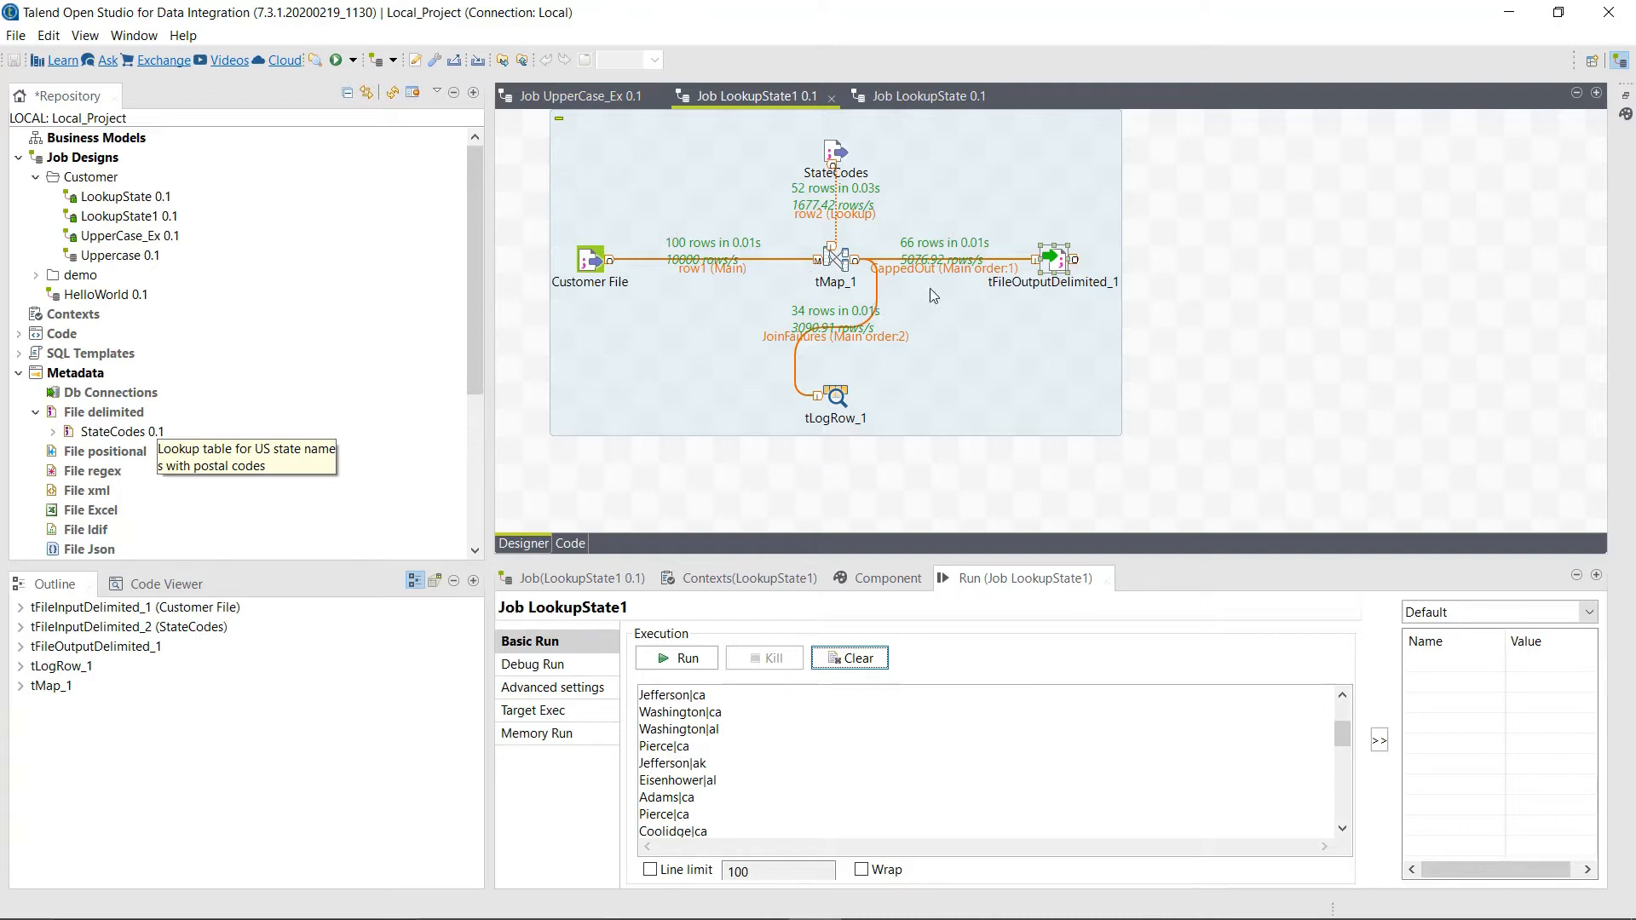
Step: In tMap_1, set row2's StateCode key expression to row1.State.toUpperCase() and apply the mapping
{"action": "double_click", "coordinate": [840, 264]}
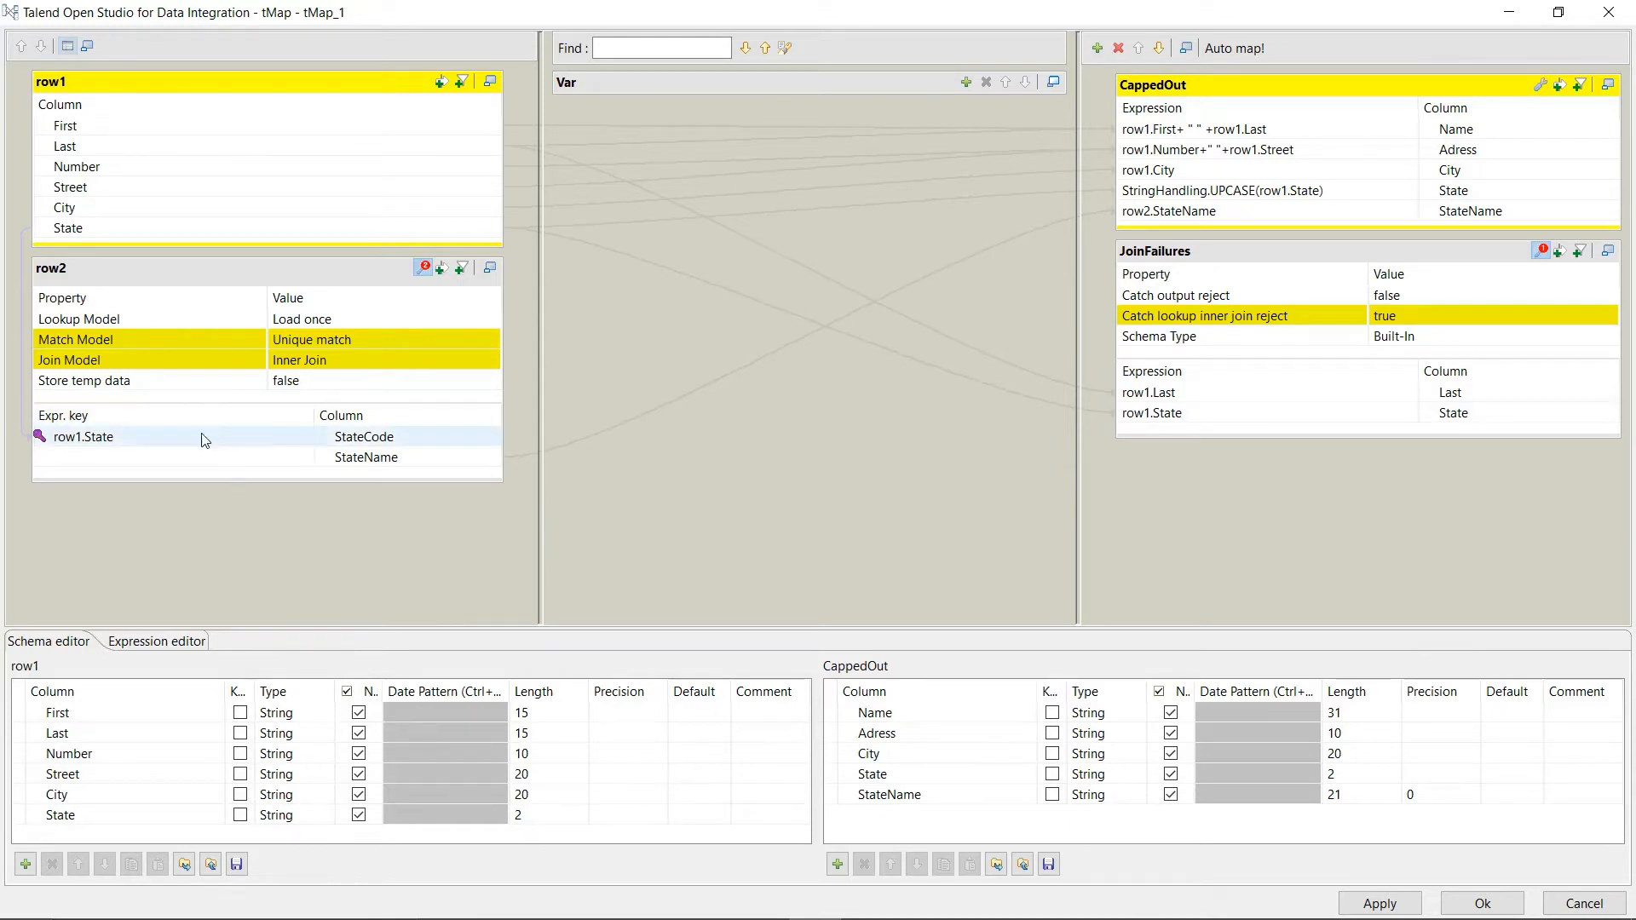
{"action": "left_click", "coordinate": [119, 445]}
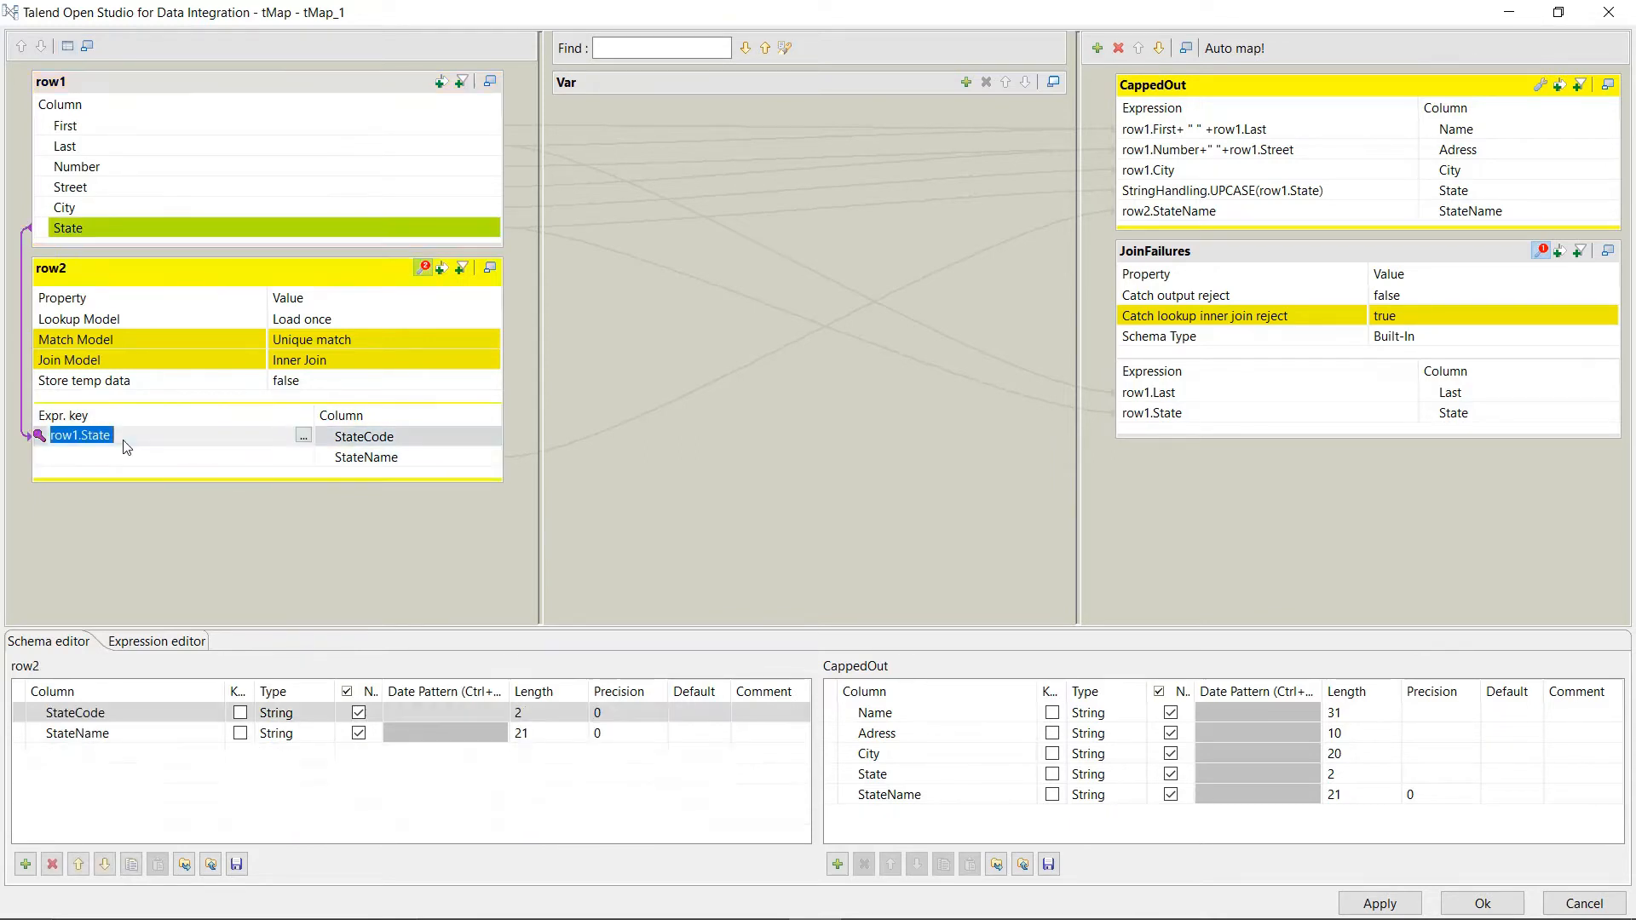
{"action": "left_click", "coordinate": [303, 435]}
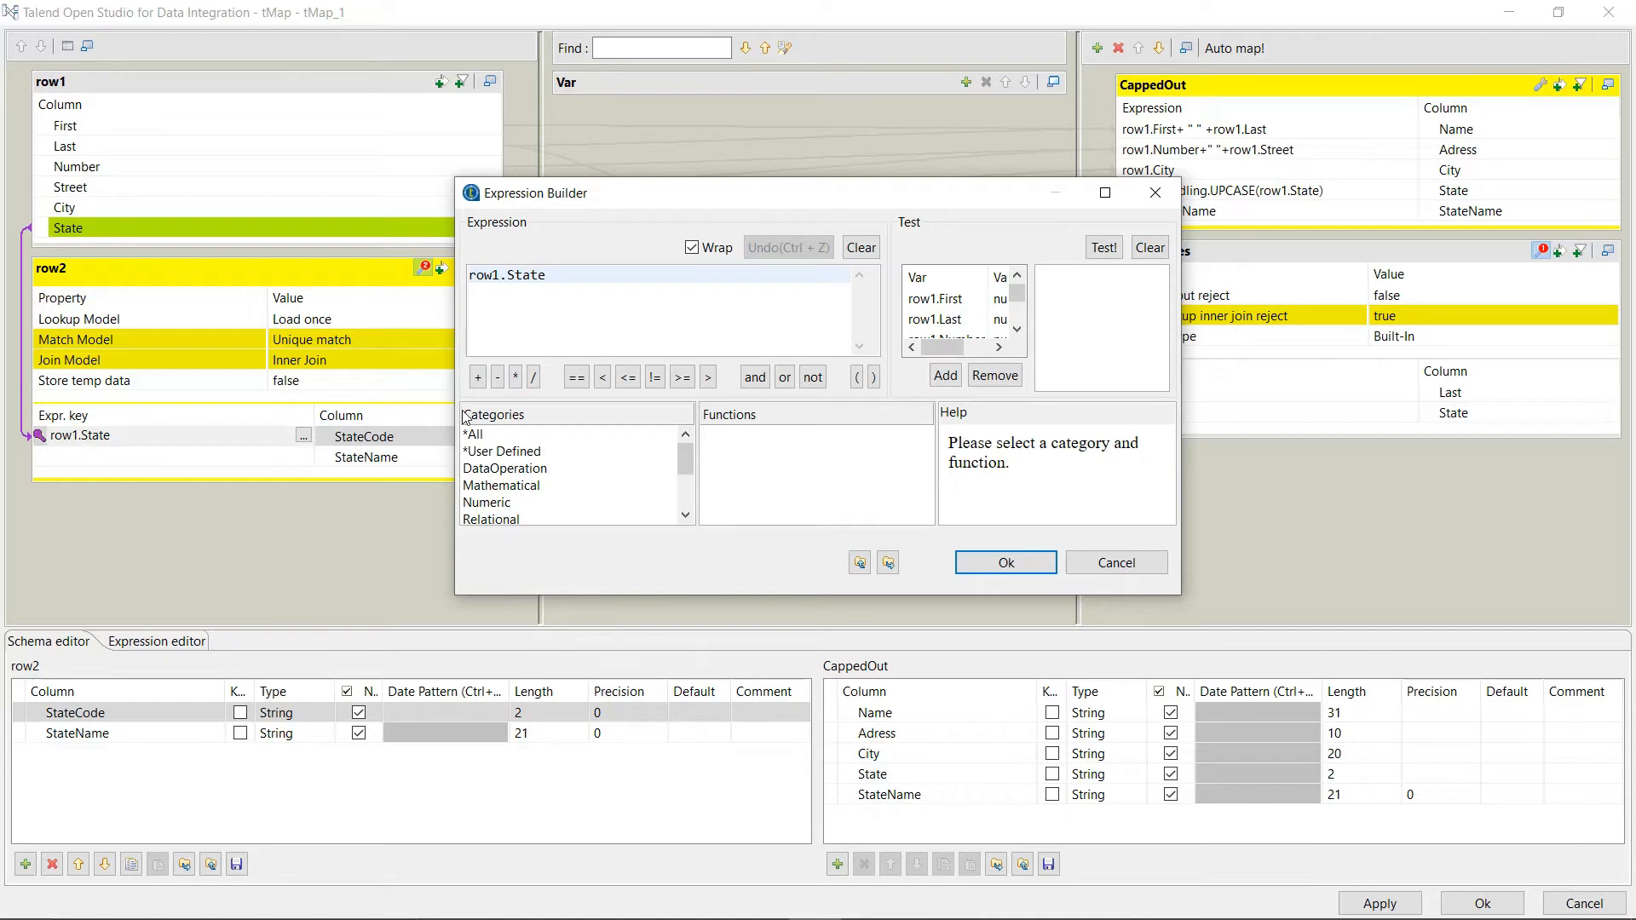
{"action": "left_click", "coordinate": [605, 279]}
{"action": "type", "text": "."}
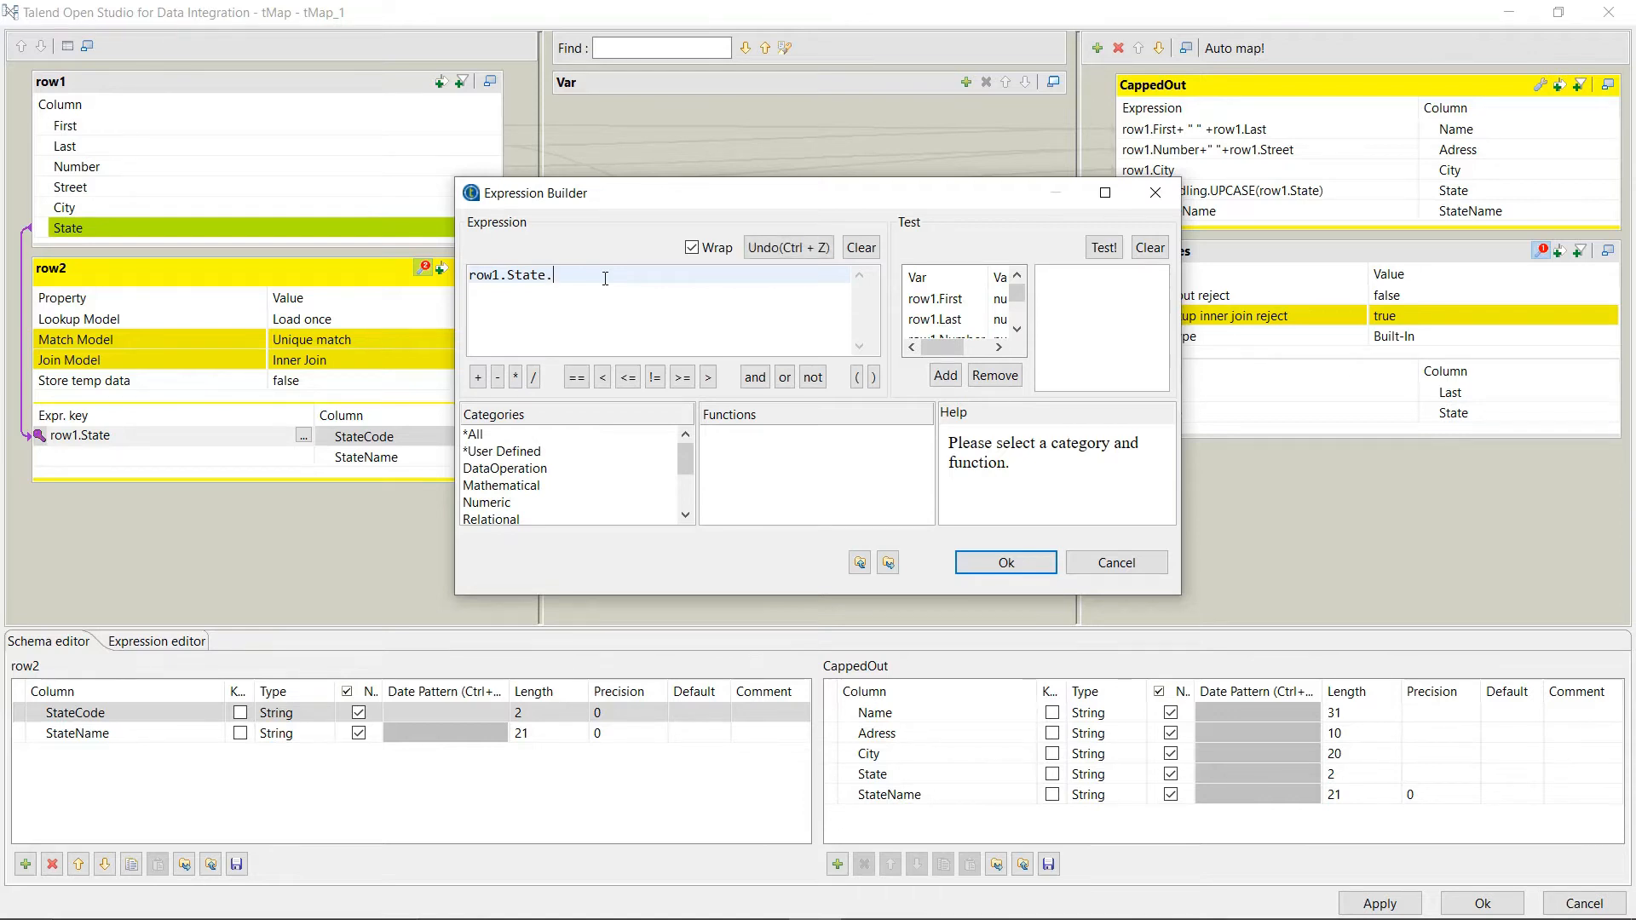
{"action": "type", "text": "to"}
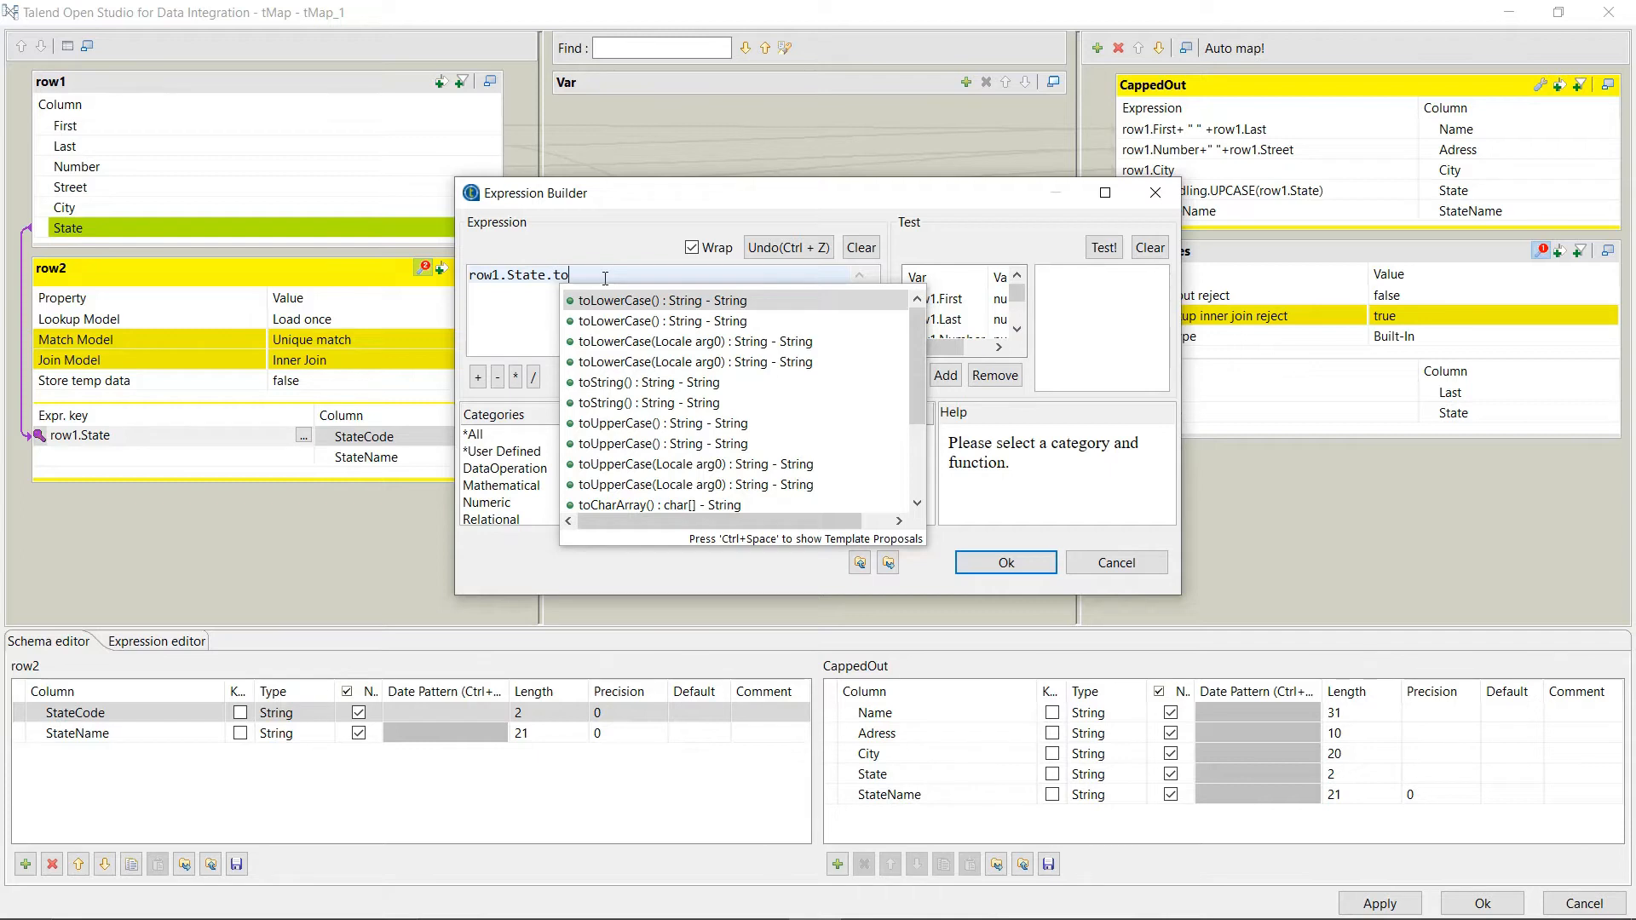
{"action": "key", "text": "Down"}
{"action": "key", "text": "Down"}
{"action": "key", "text": "Down"}
{"action": "key", "text": "Down"}
{"action": "key", "text": "Down"}
{"action": "key", "text": "Down"}
{"action": "key", "text": "Down"}
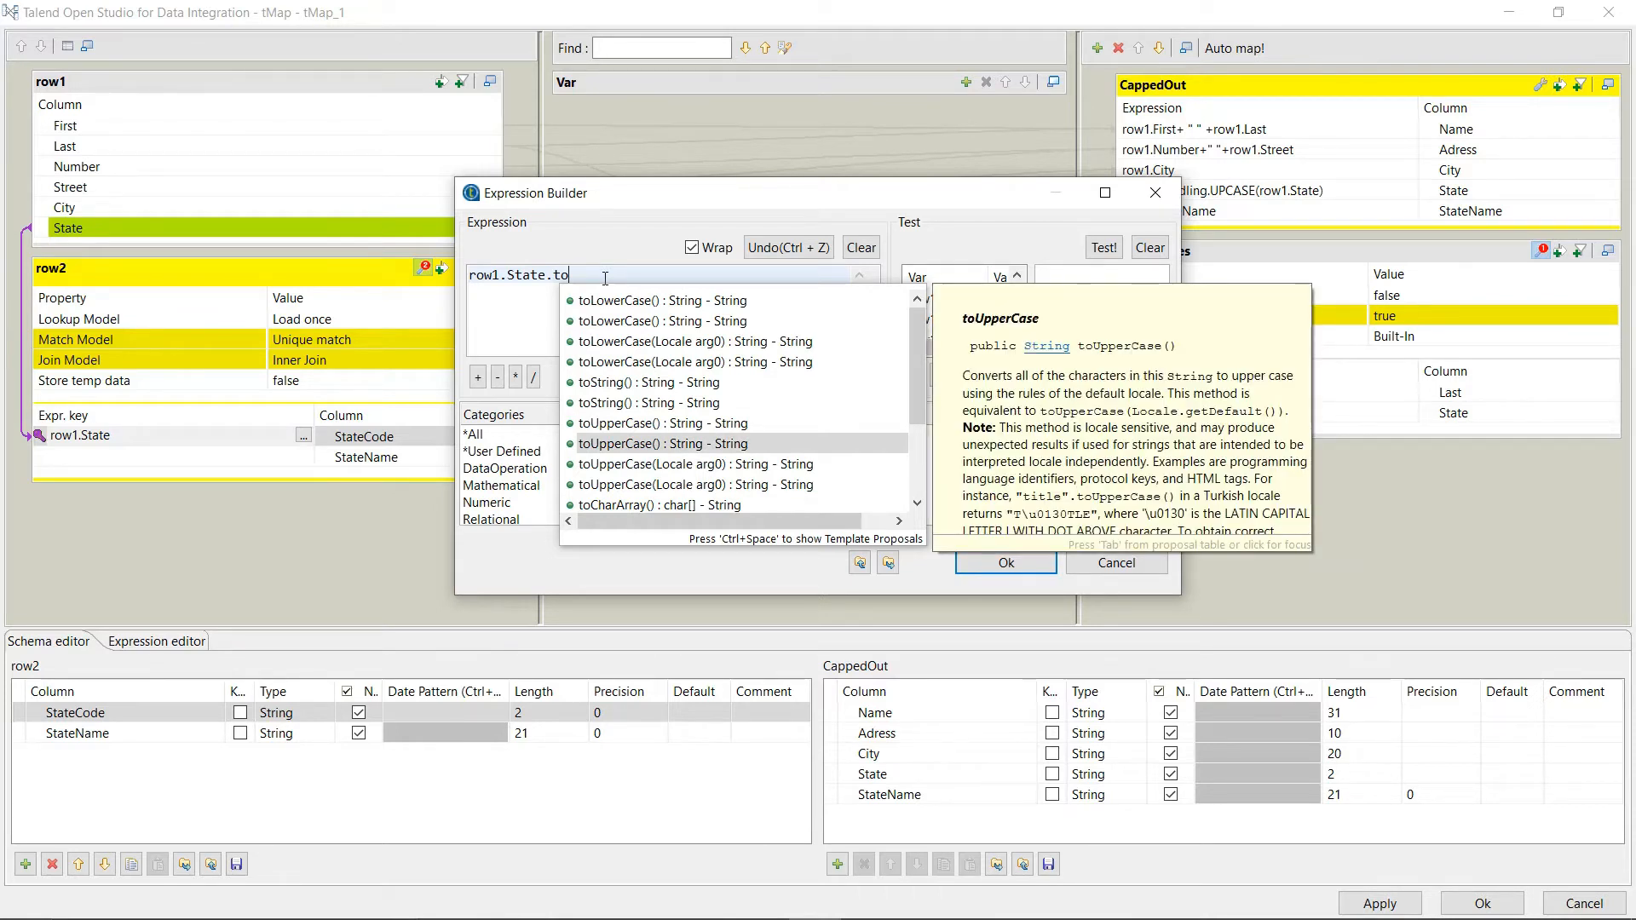
{"action": "key", "text": "Return"}
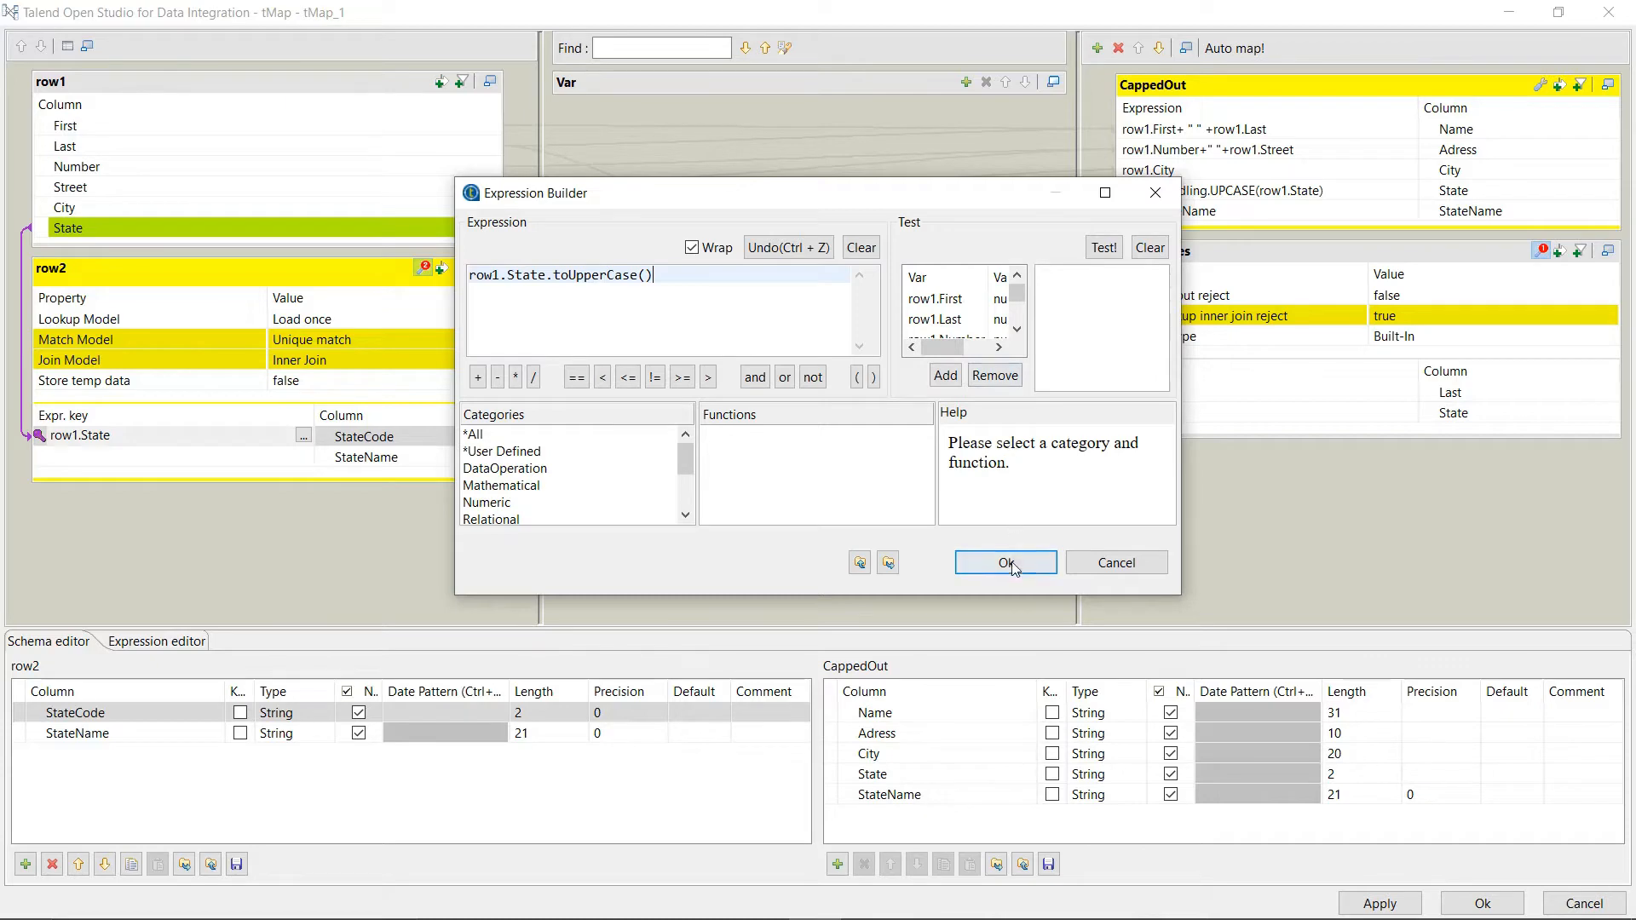
{"action": "left_click", "coordinate": [985, 564]}
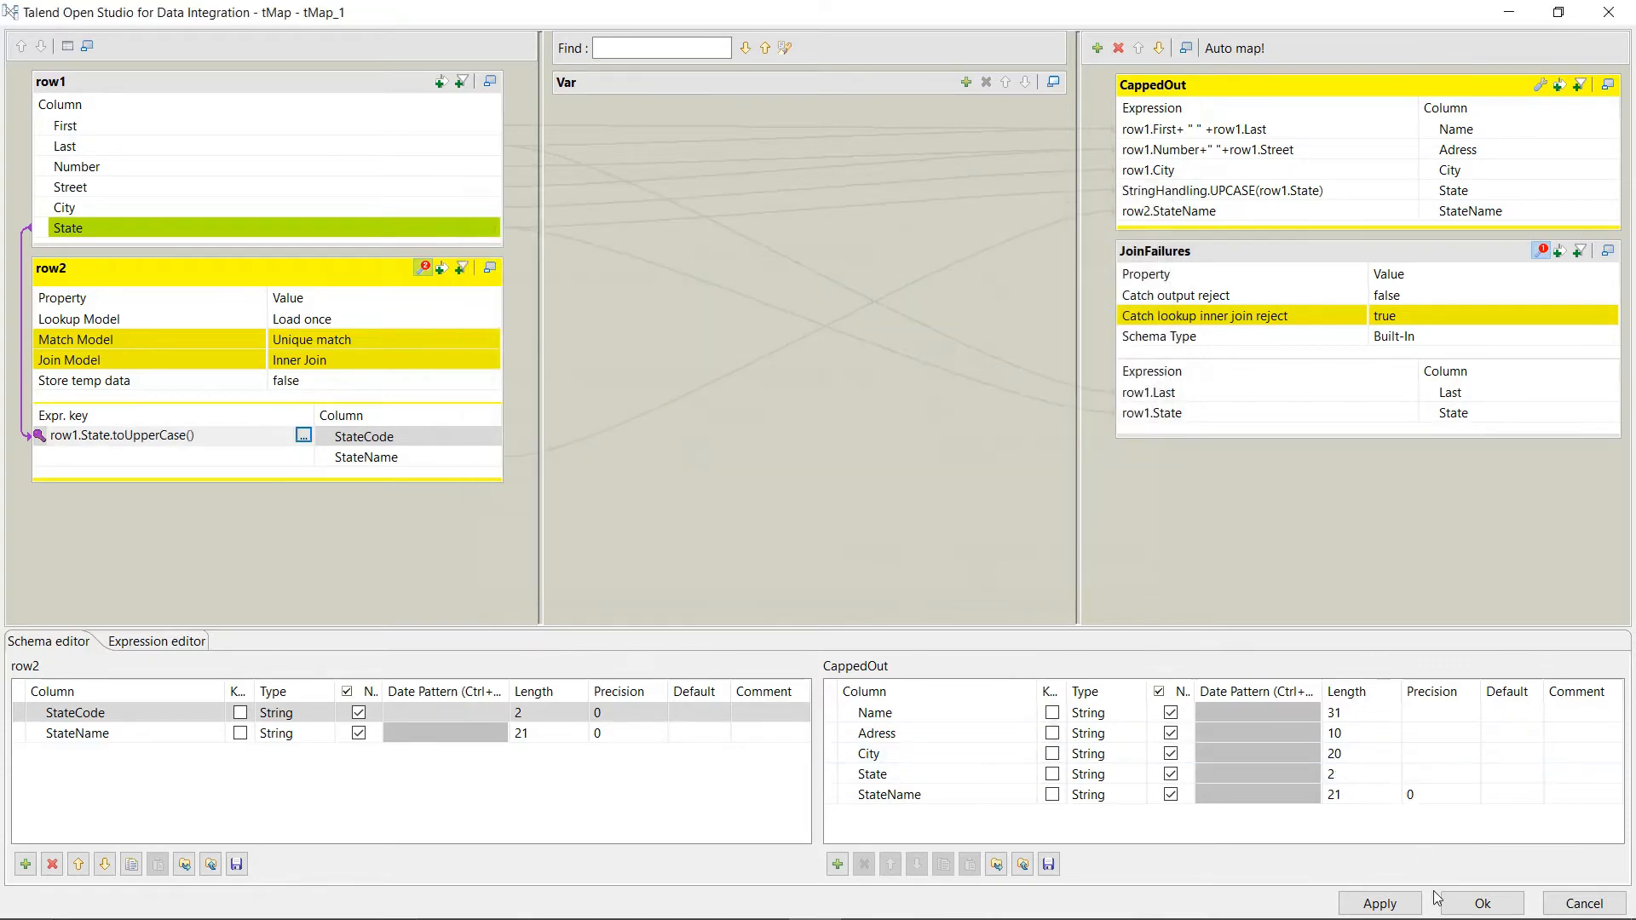
{"action": "left_click", "coordinate": [1406, 903]}
{"action": "left_click", "coordinate": [1483, 904]}
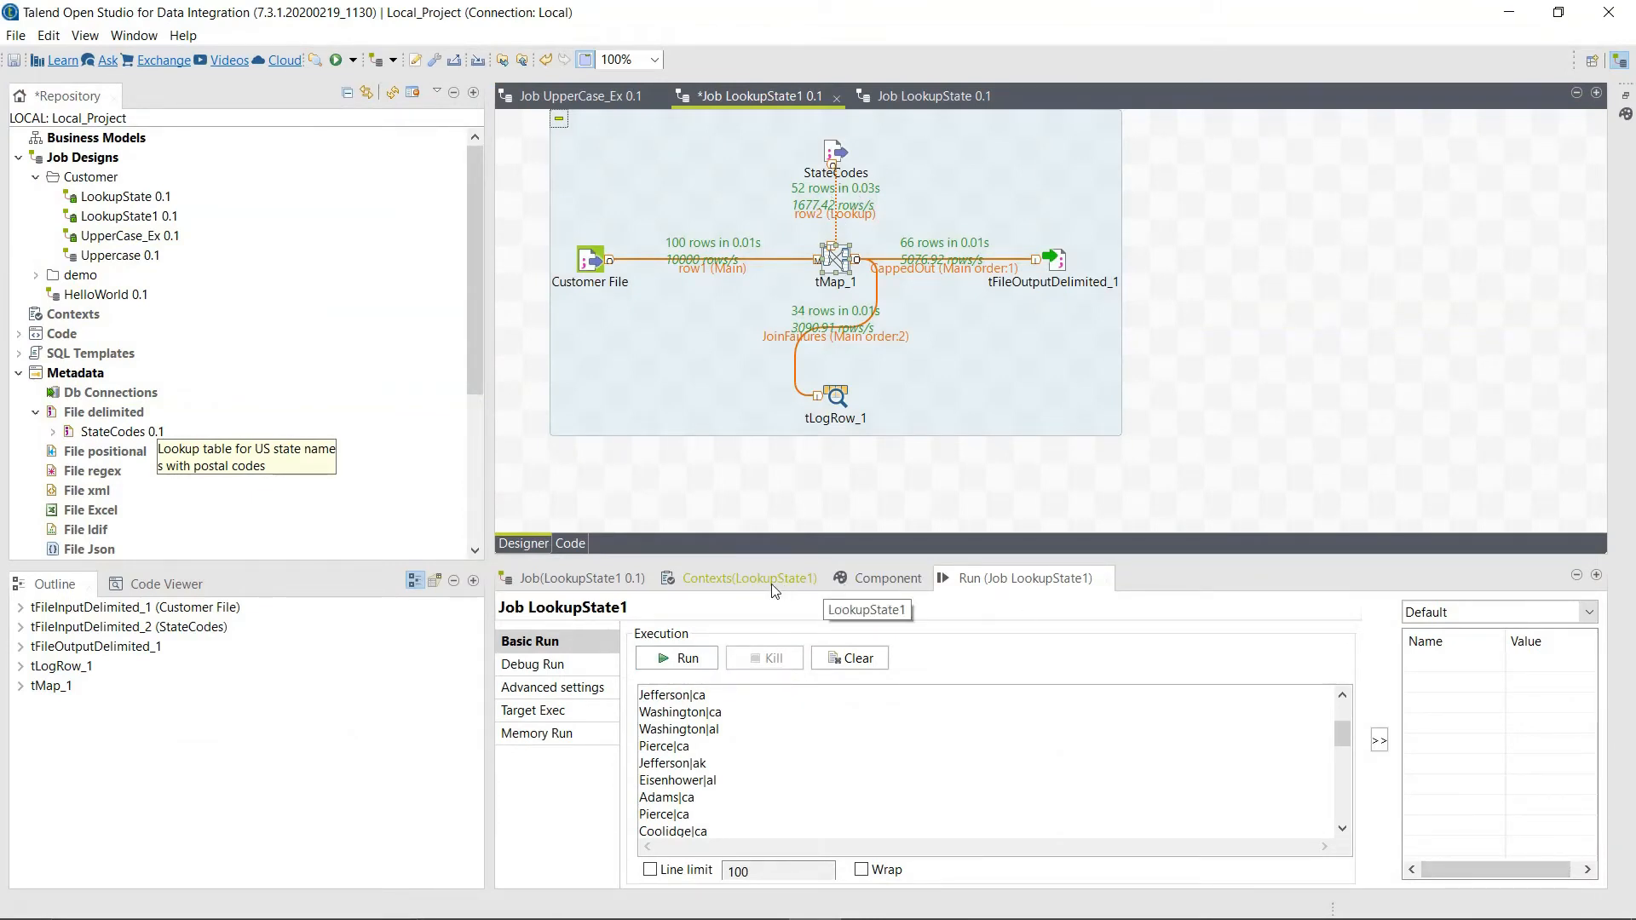
Step: Change tFileOutputDelimited_1's output file name to LookupState2.csv in the DIBasics folder and run the LookupState1 job
{"action": "left_click", "coordinate": [1051, 269]}
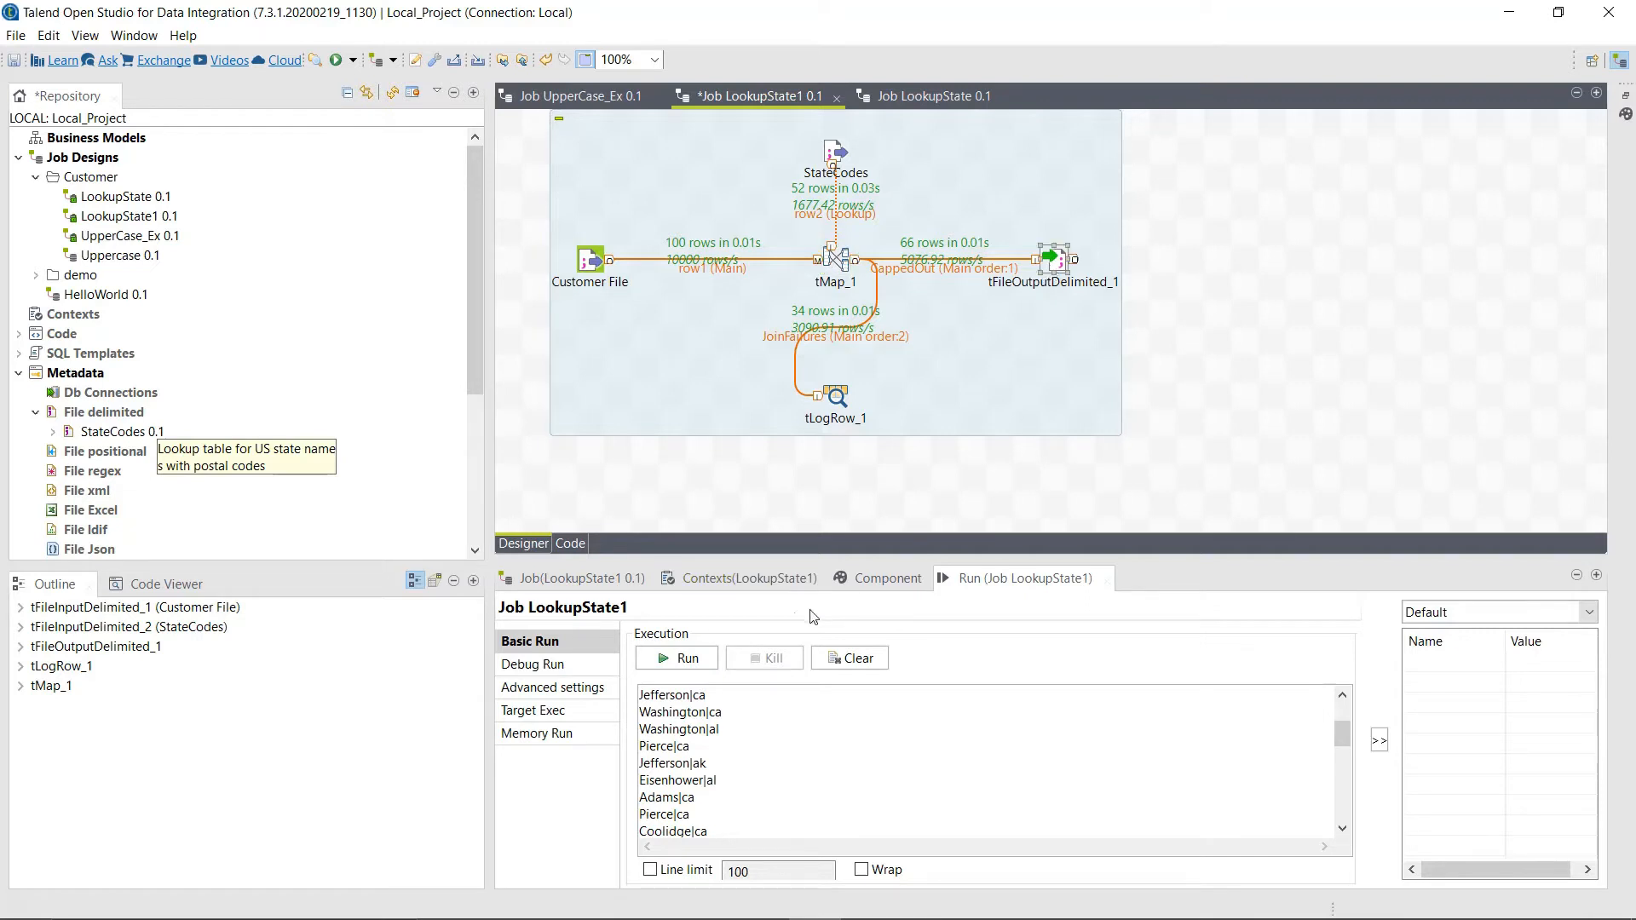
{"action": "left_click", "coordinate": [886, 579]}
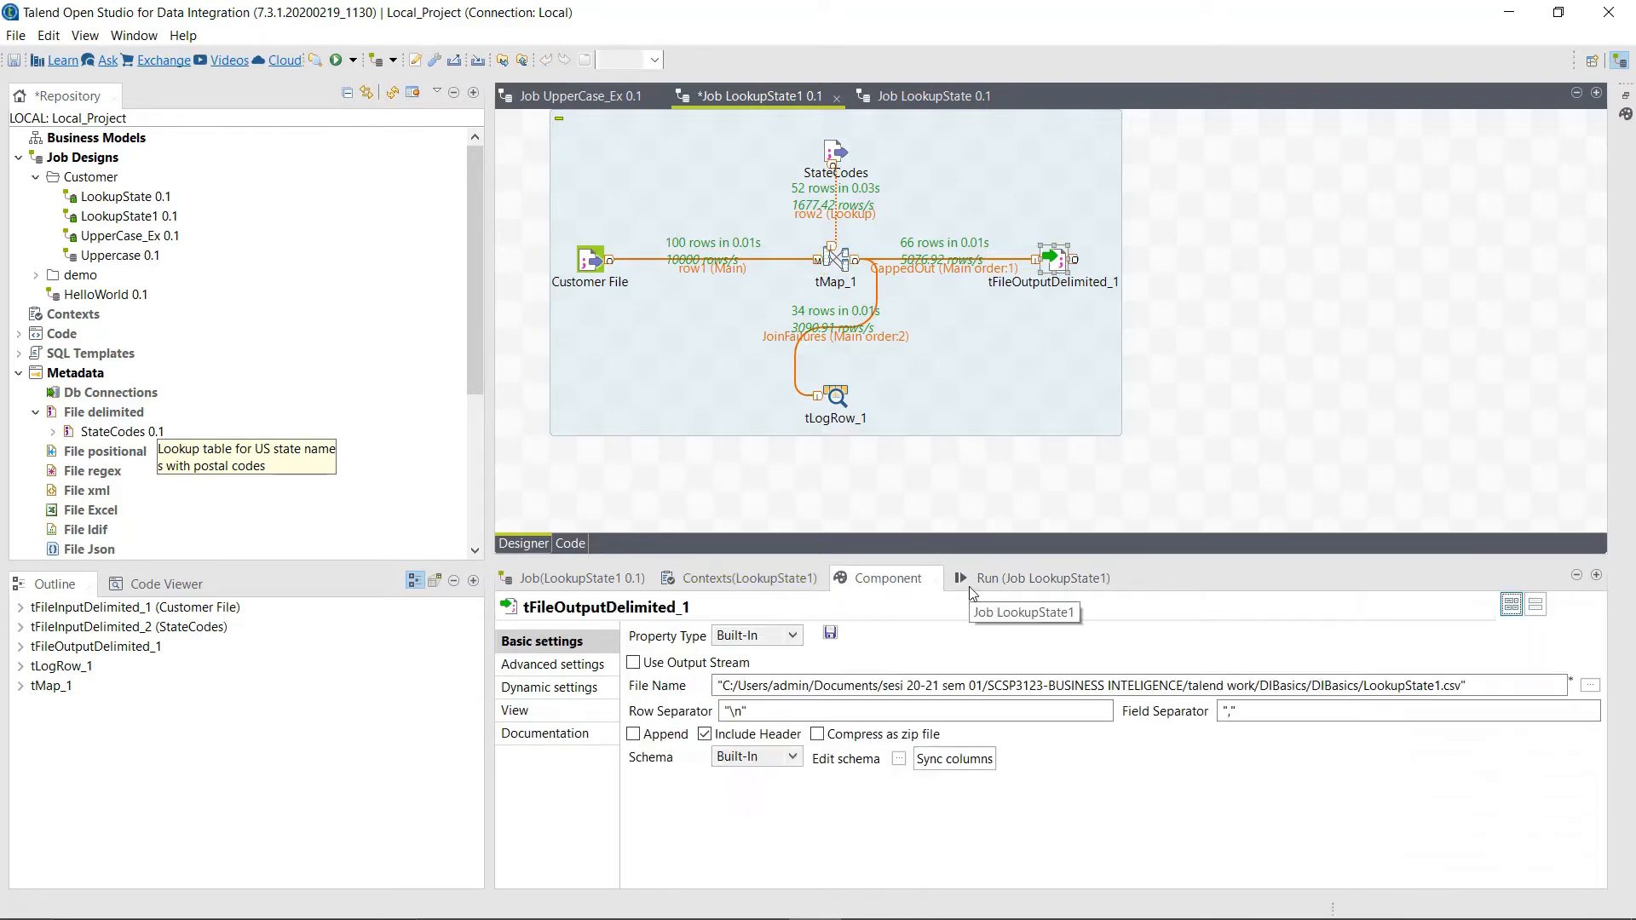
{"action": "left_click", "coordinate": [1452, 685]}
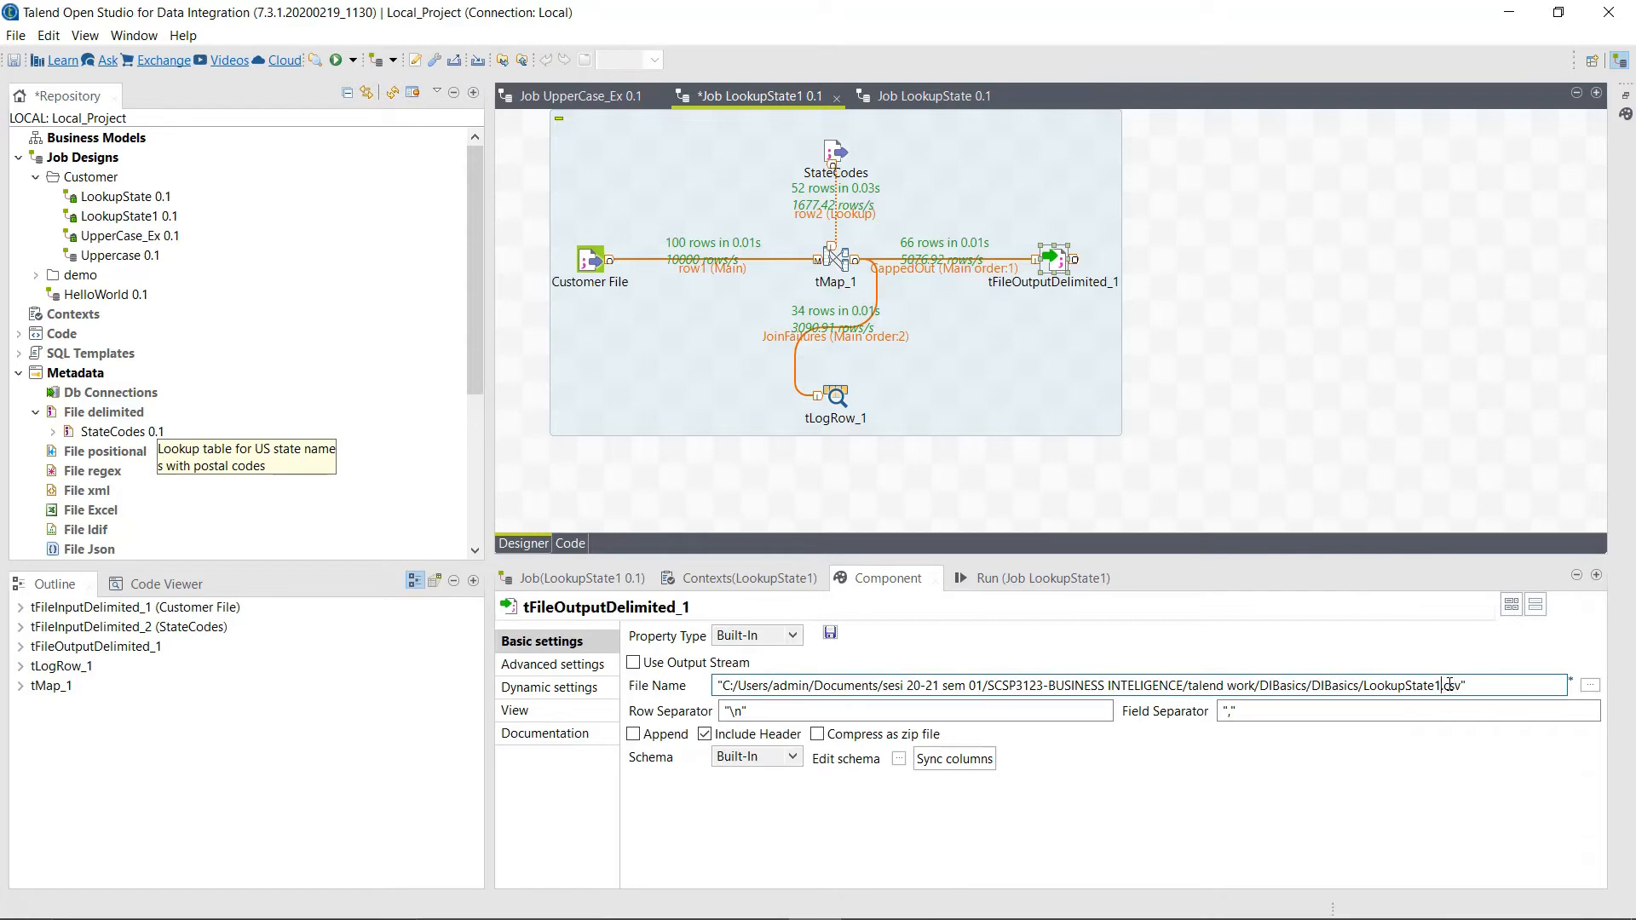
{"action": "key", "text": "BackSpace"}
{"action": "type", "text": "2"}
{"action": "left_click", "coordinate": [988, 579]}
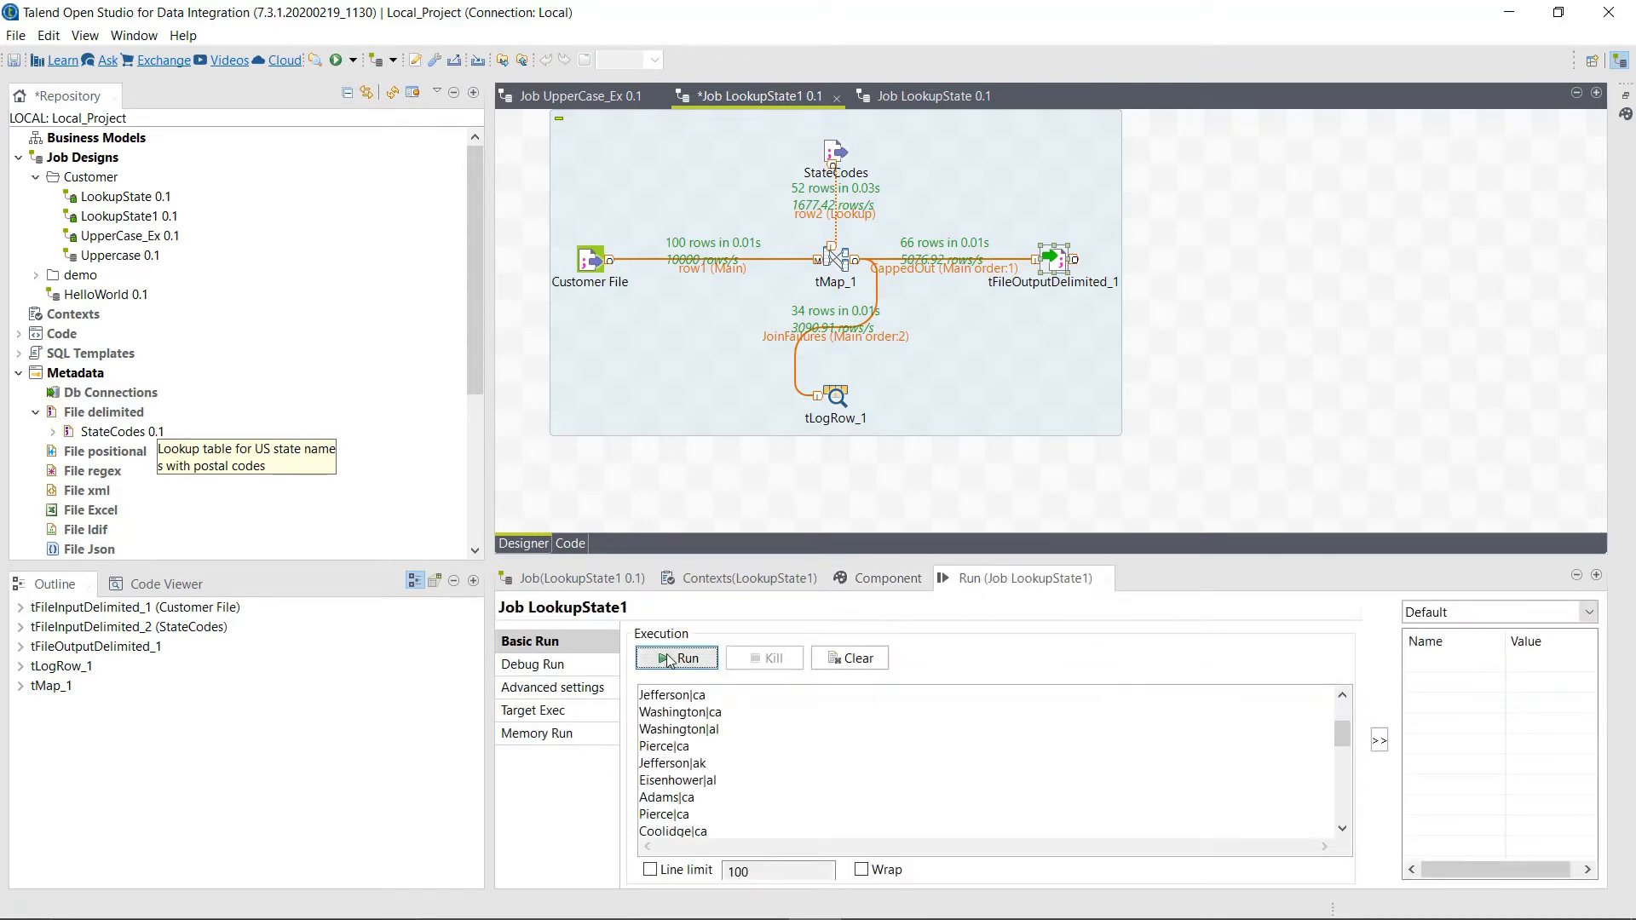
{"action": "left_click", "coordinate": [668, 656]}
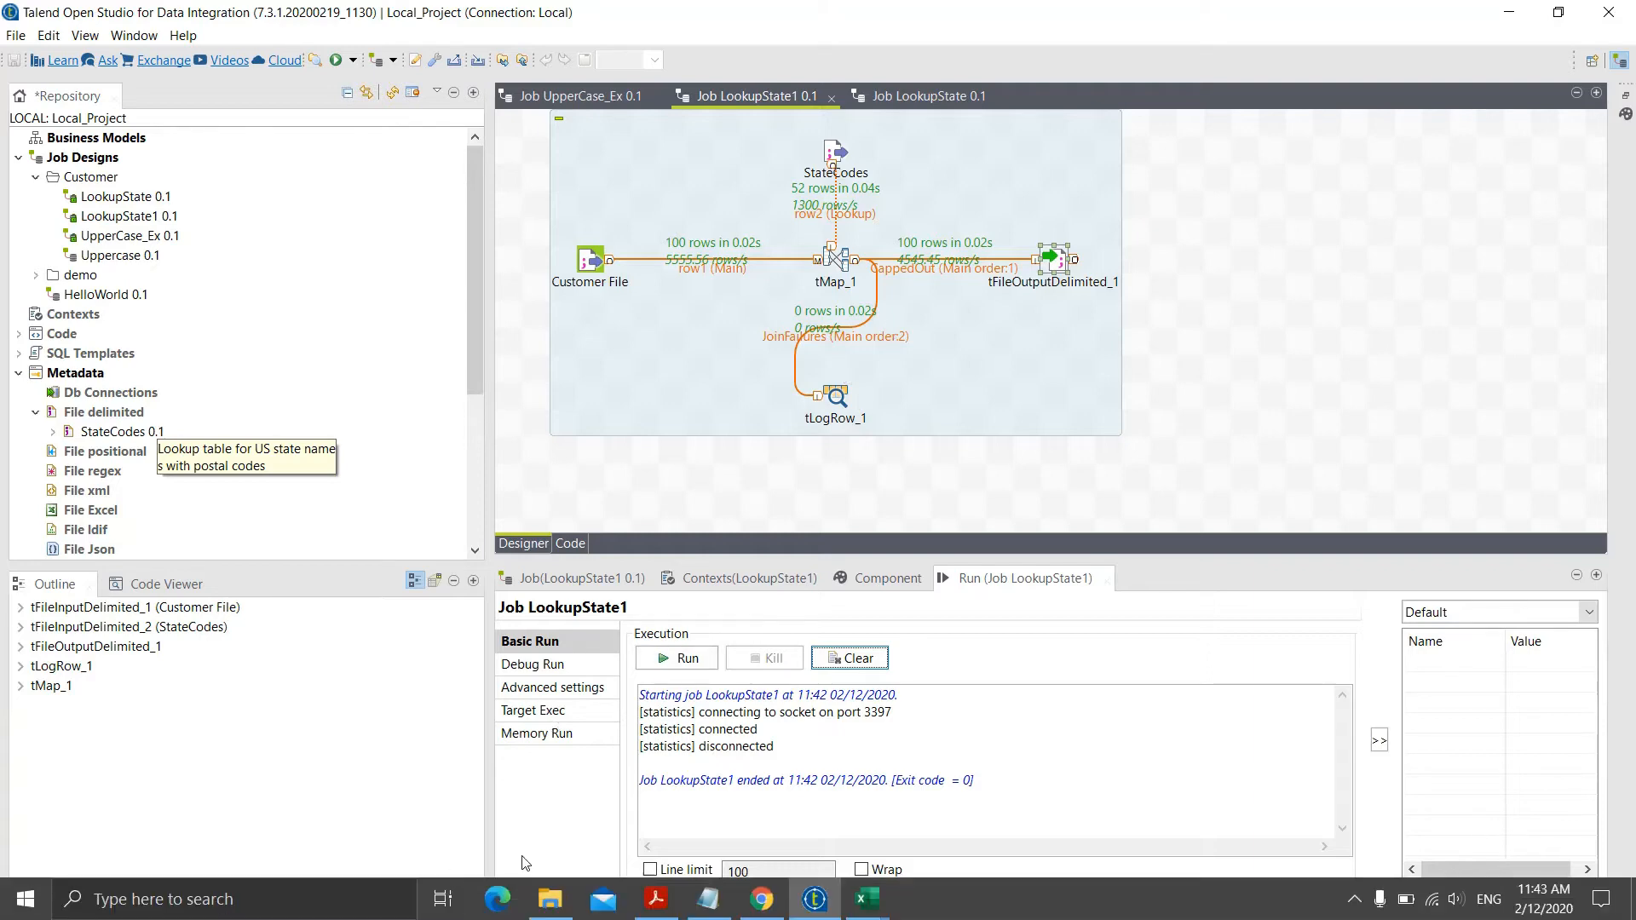
Step: Open LookupState2 from the DIBasics folder in Excel and place it beside LookupState to compare their StateName columns
{"action": "left_click", "coordinate": [552, 911]}
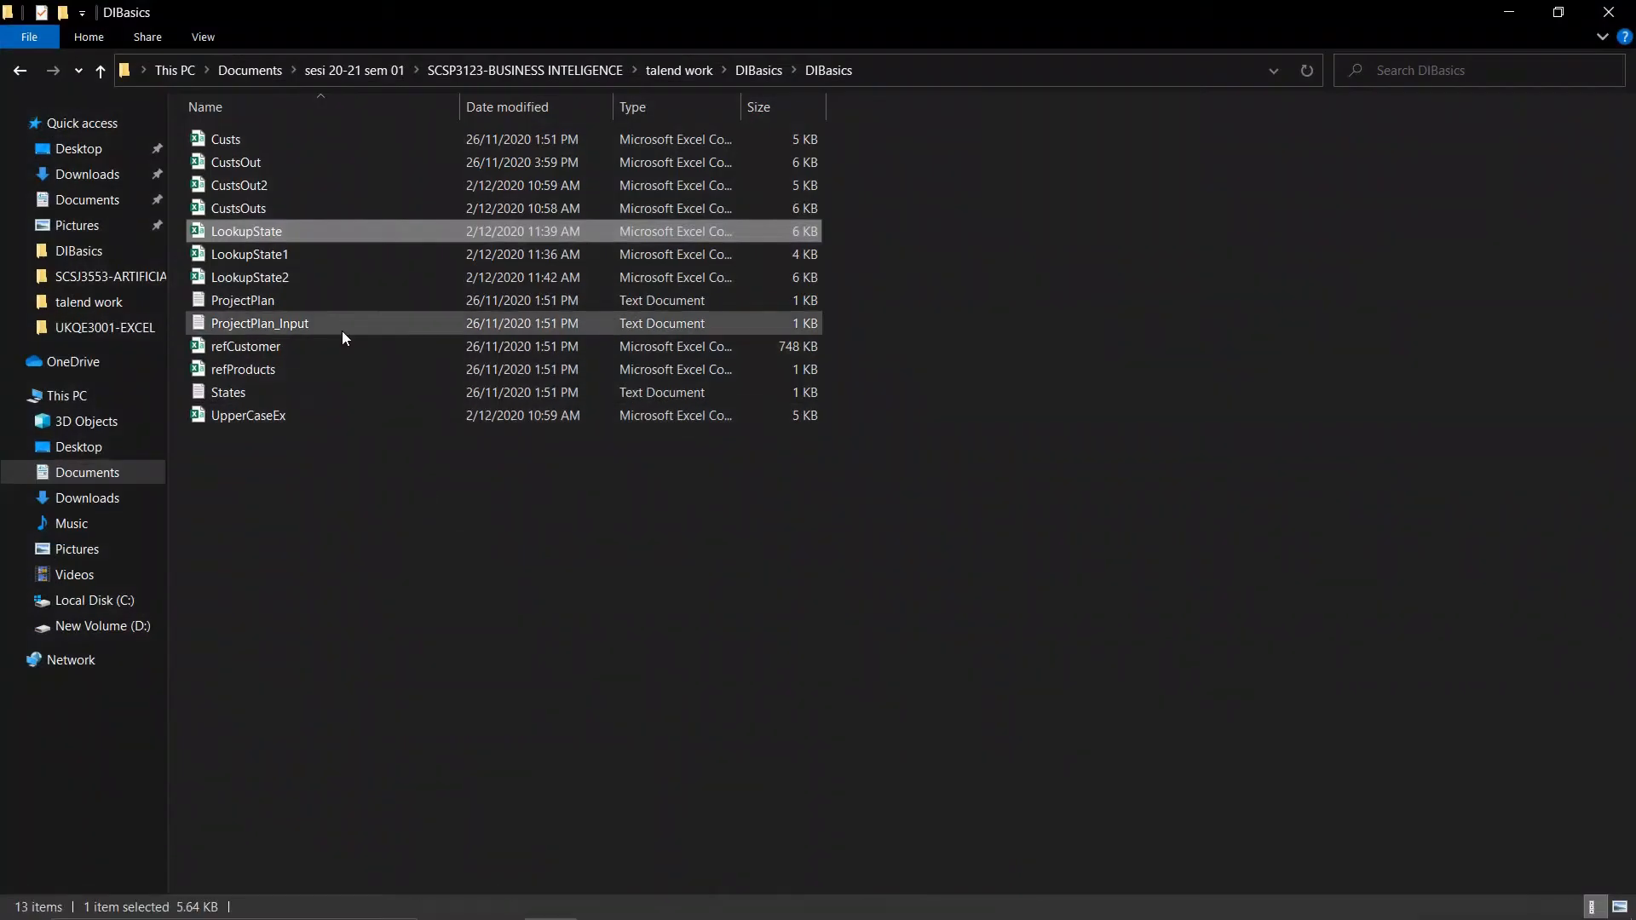
{"action": "double_click", "coordinate": [312, 278]}
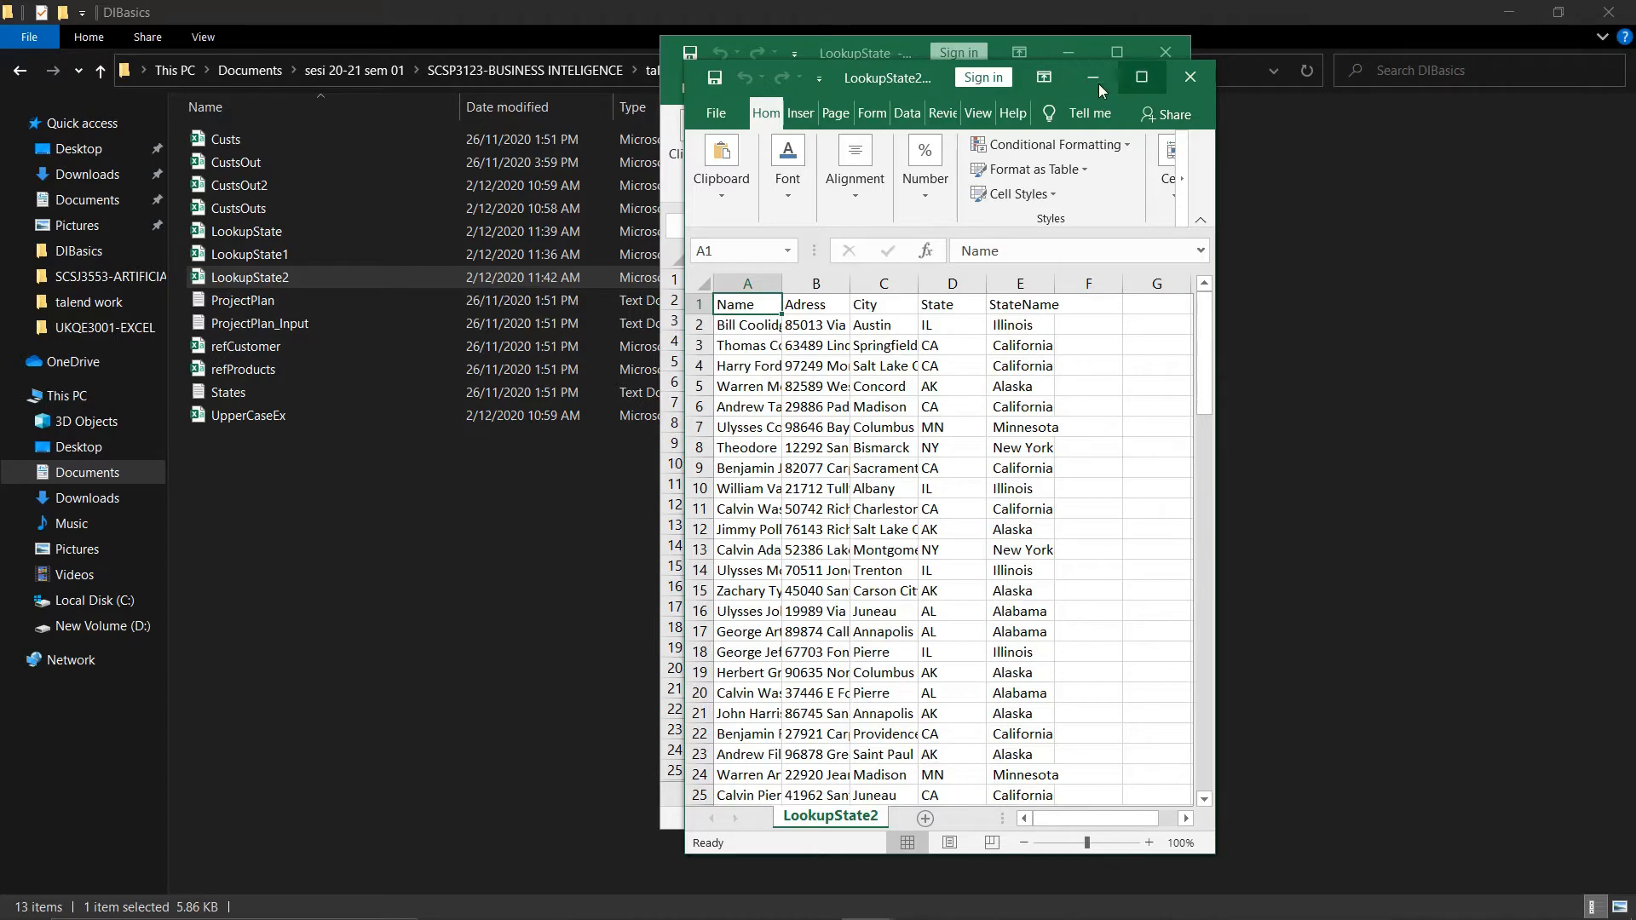
{"action": "left_click_drag", "start_coordinate": [927, 82], "coordinate": [1328, 57]}
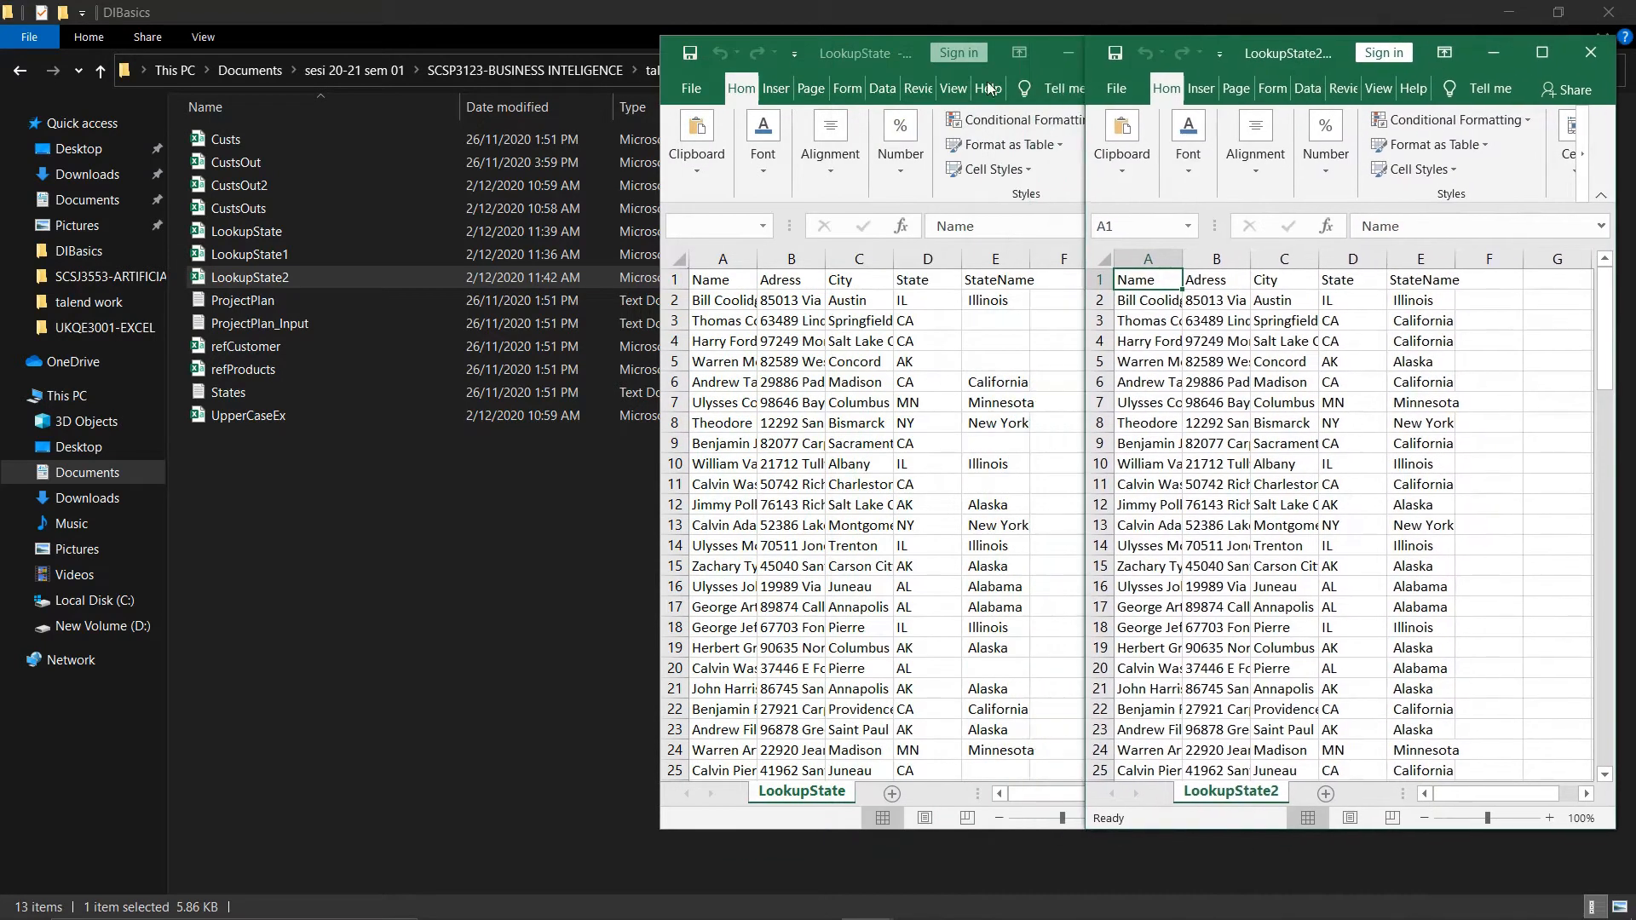
{"action": "left_click_drag", "start_coordinate": [878, 58], "coordinate": [750, 62]}
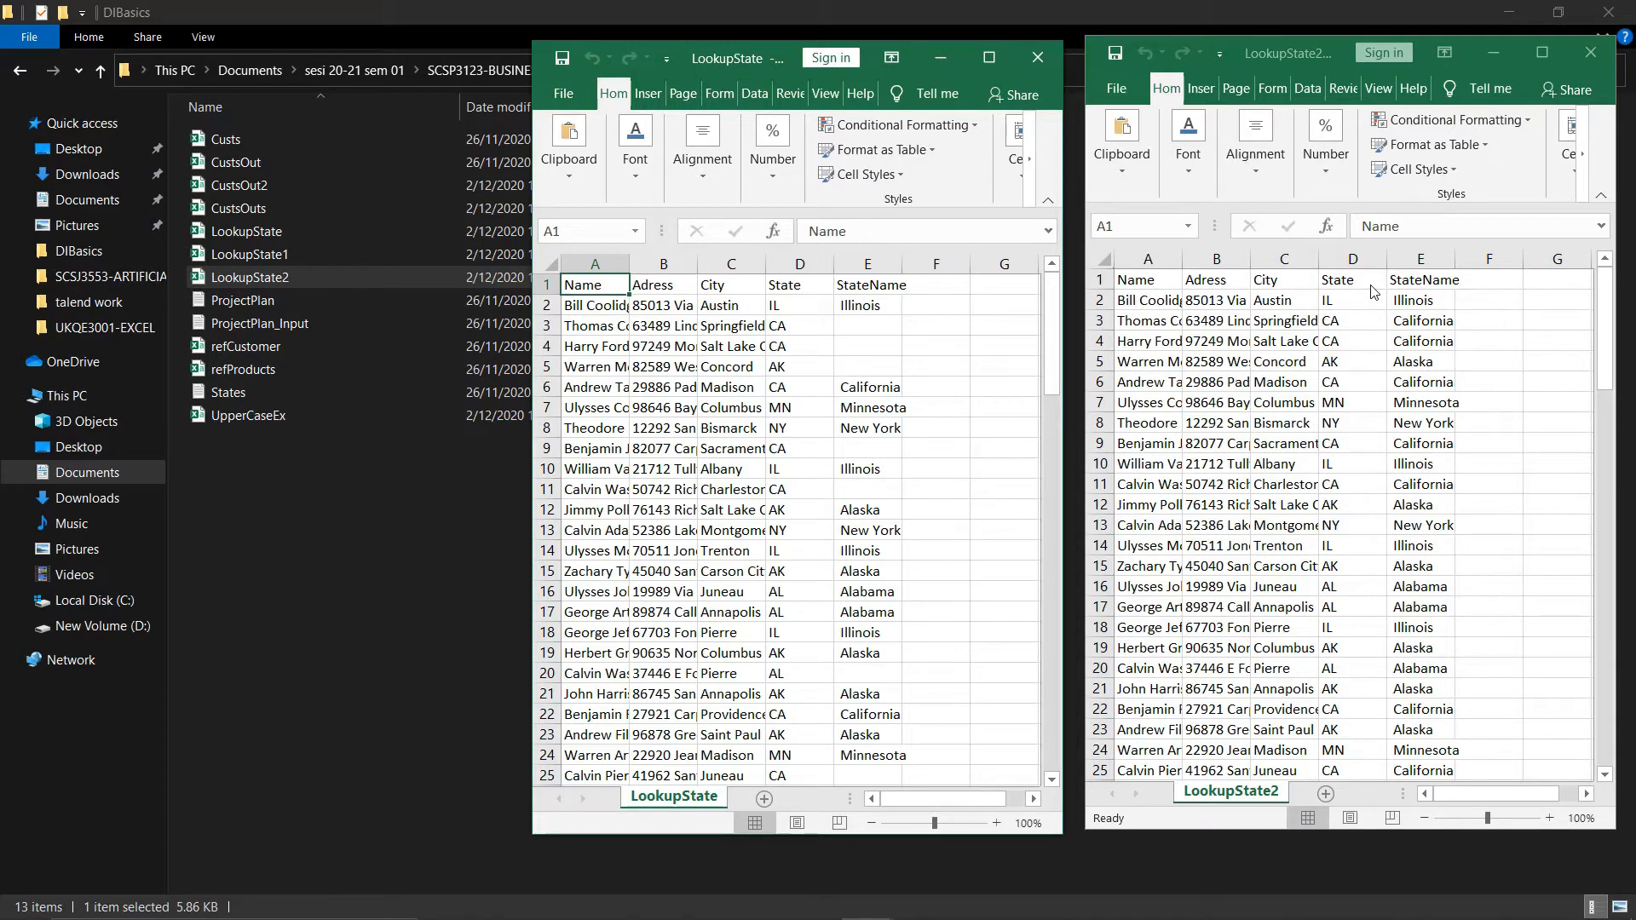
Step: Minimize the LookupState, LookupState2 and File Explorer windows to go back to the job design
{"action": "left_click", "coordinate": [941, 57]}
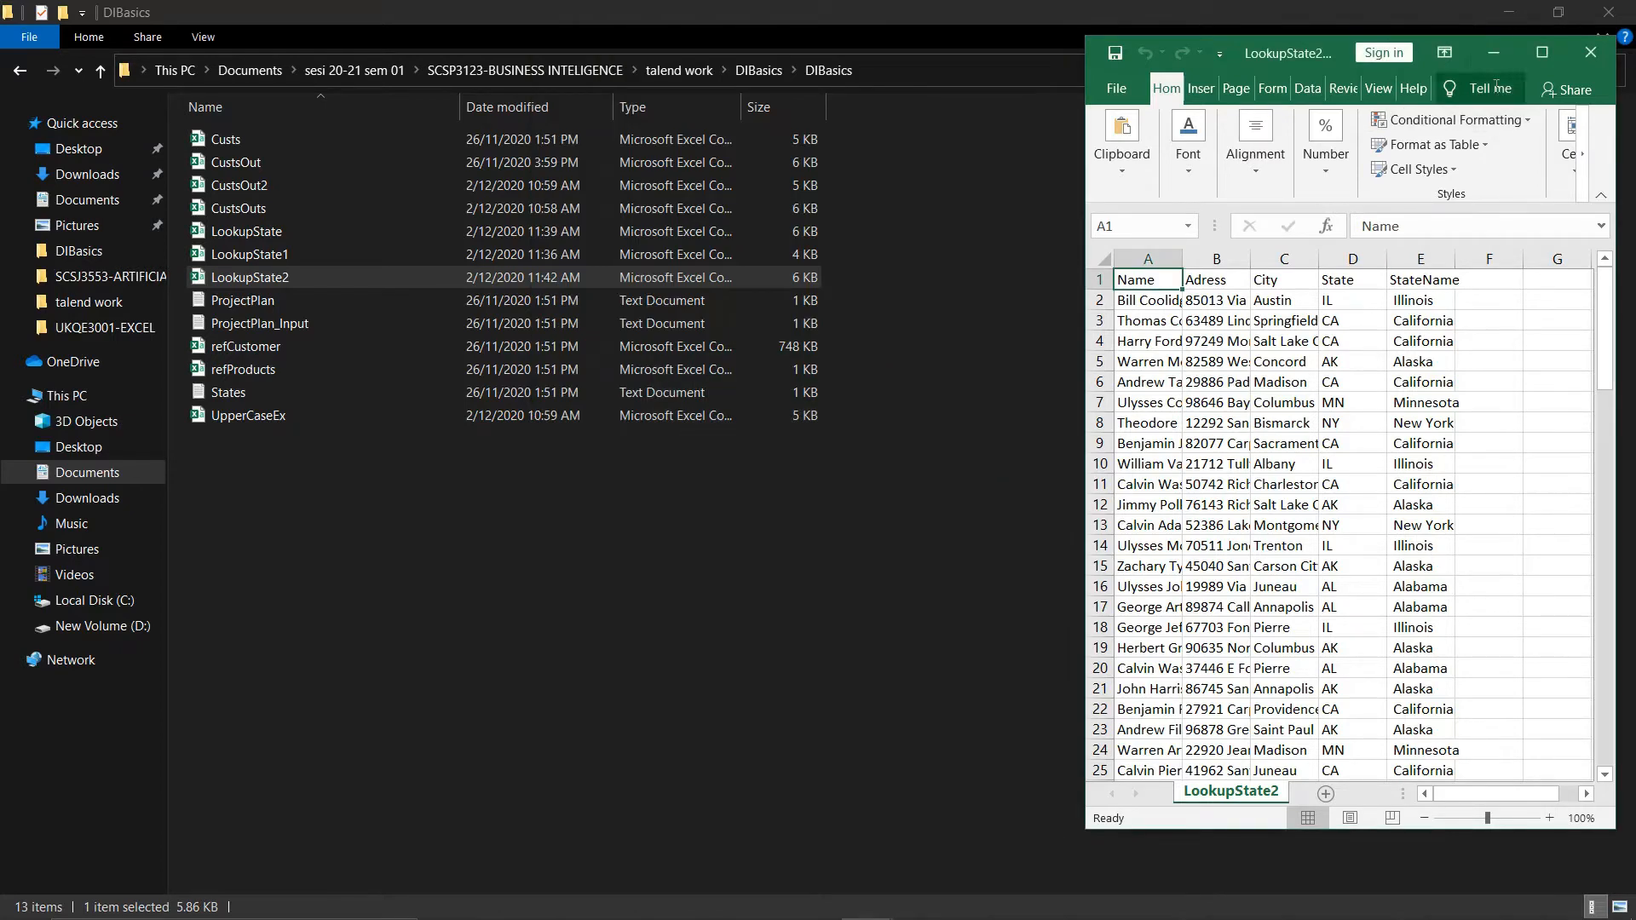
{"action": "left_click", "coordinate": [1491, 51]}
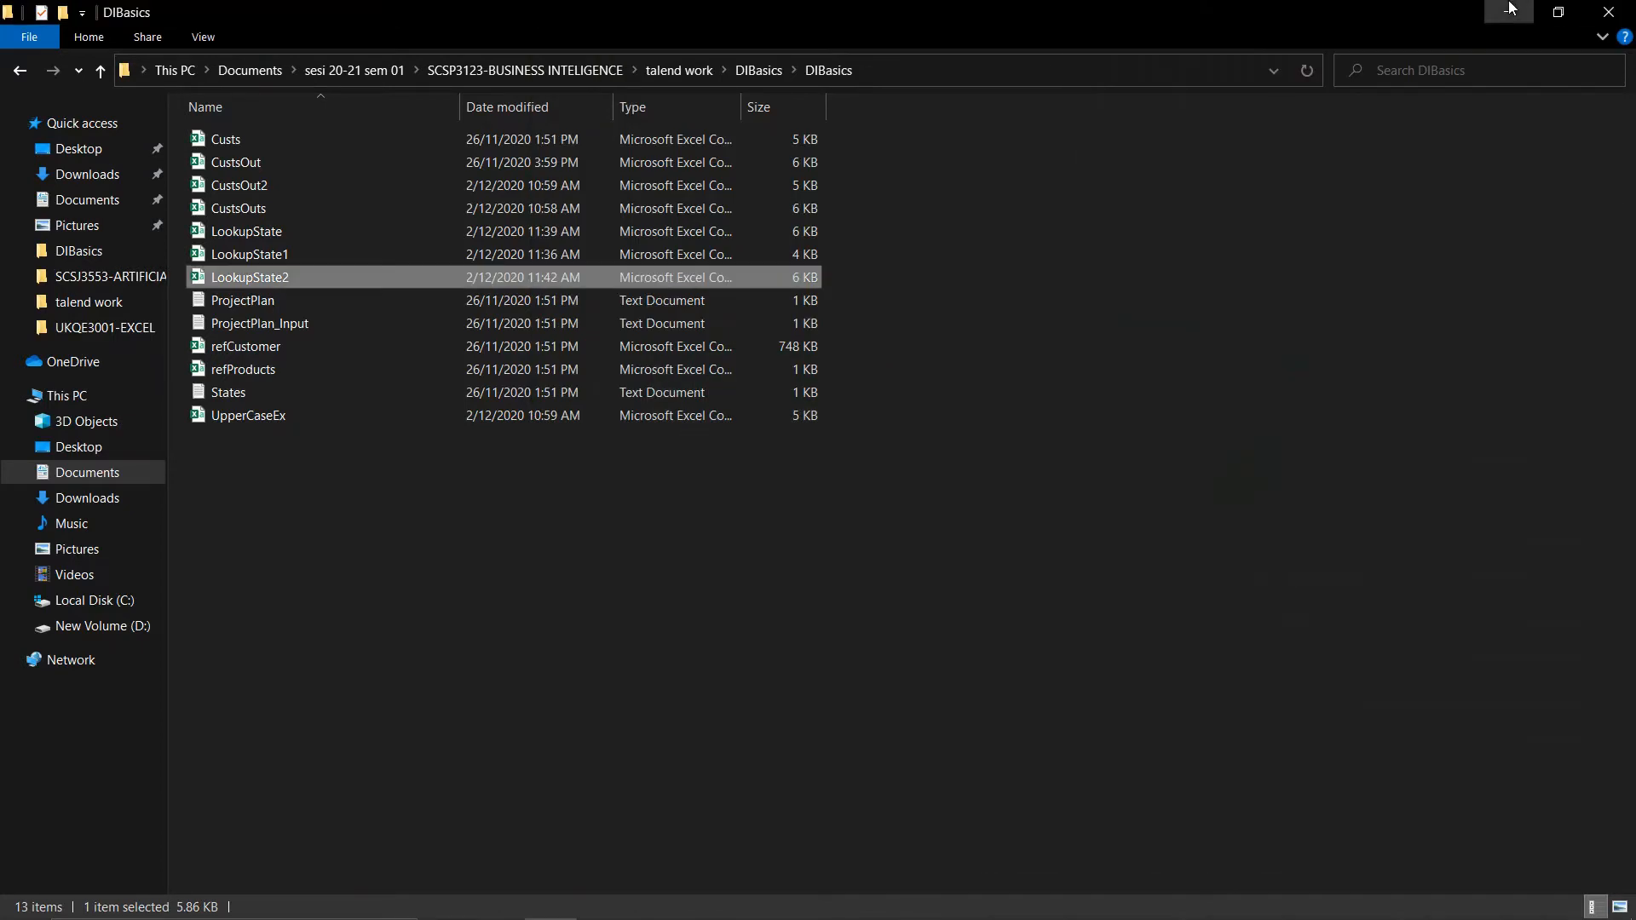
{"action": "left_click", "coordinate": [1509, 12]}
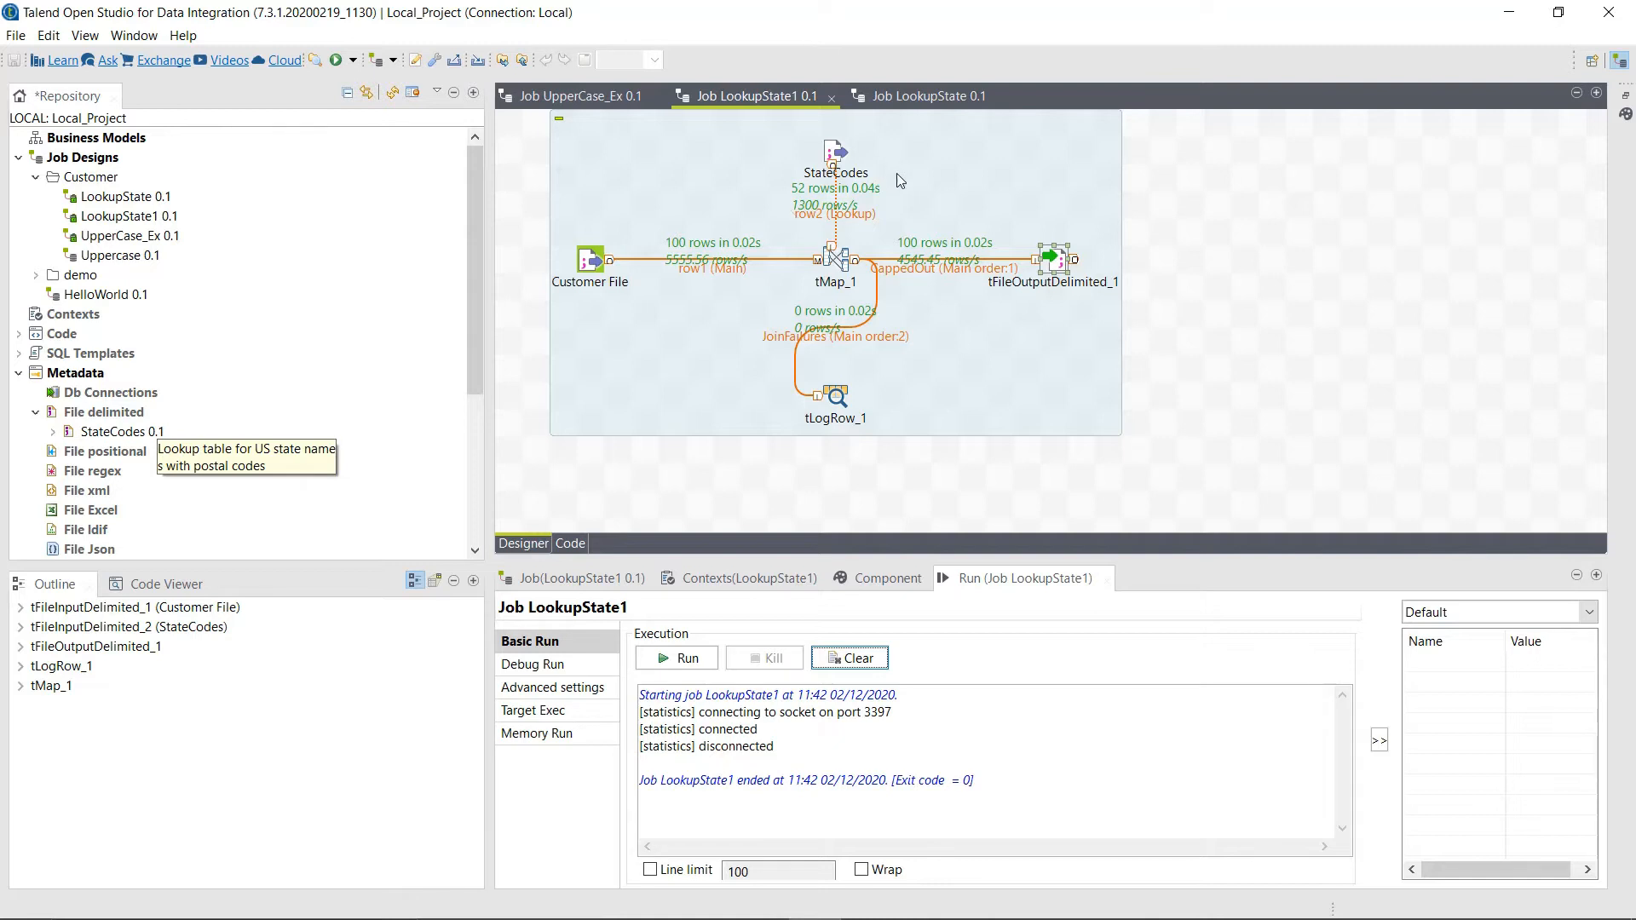
Step: Delete the tLogRow_1 component from the LookupState1 job
{"action": "left_click", "coordinate": [837, 399]}
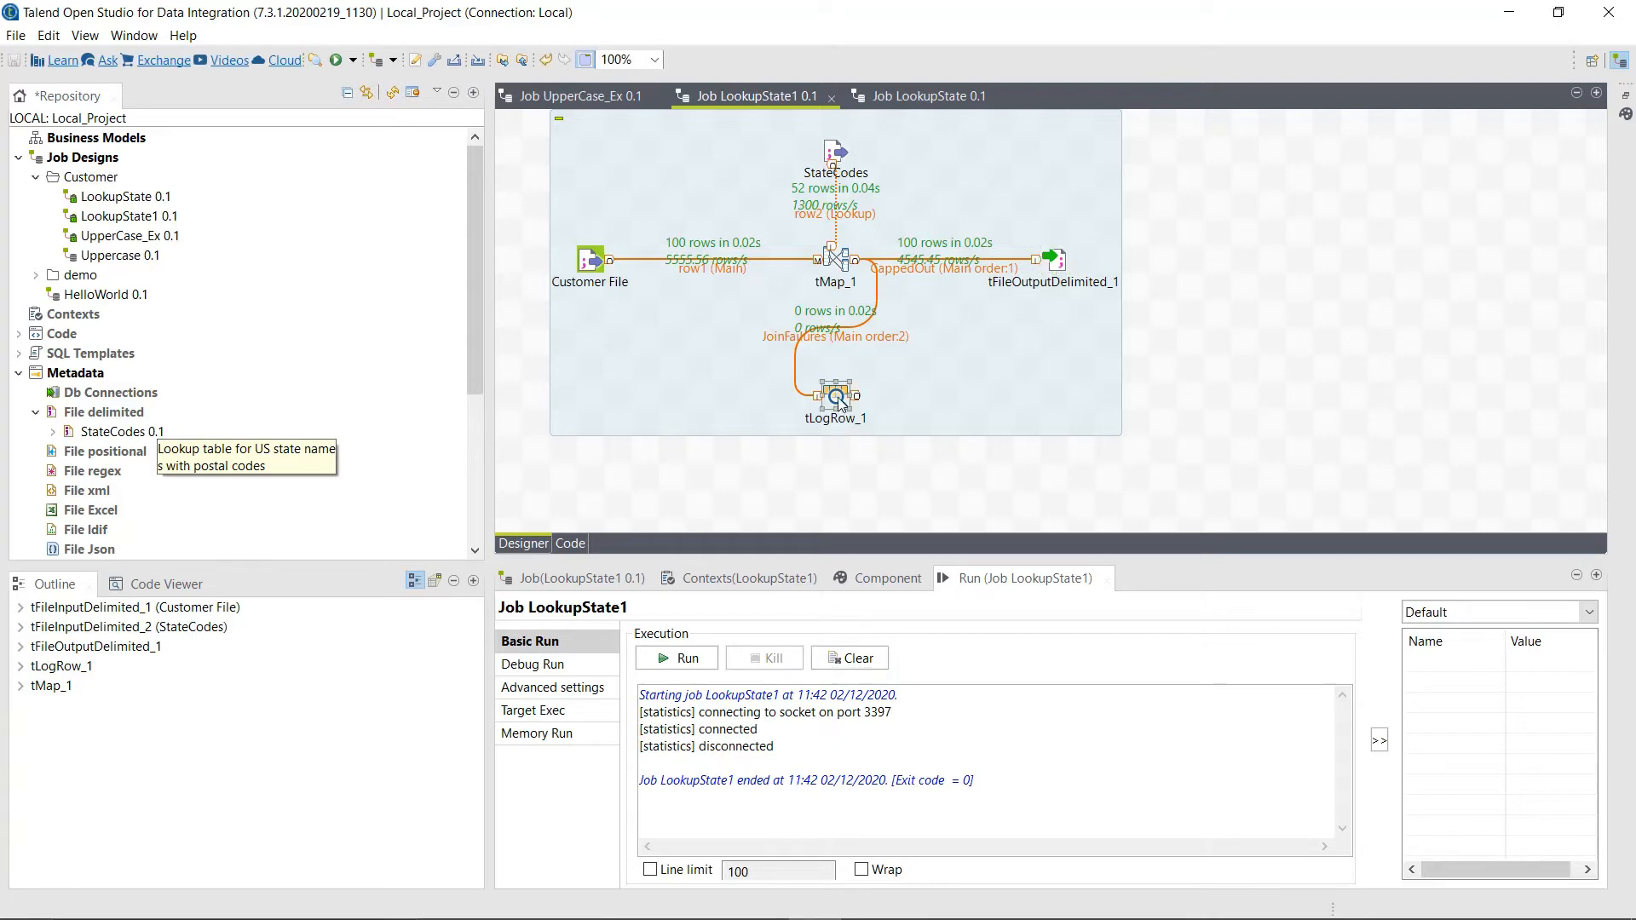
{"action": "right_click", "coordinate": [839, 402]}
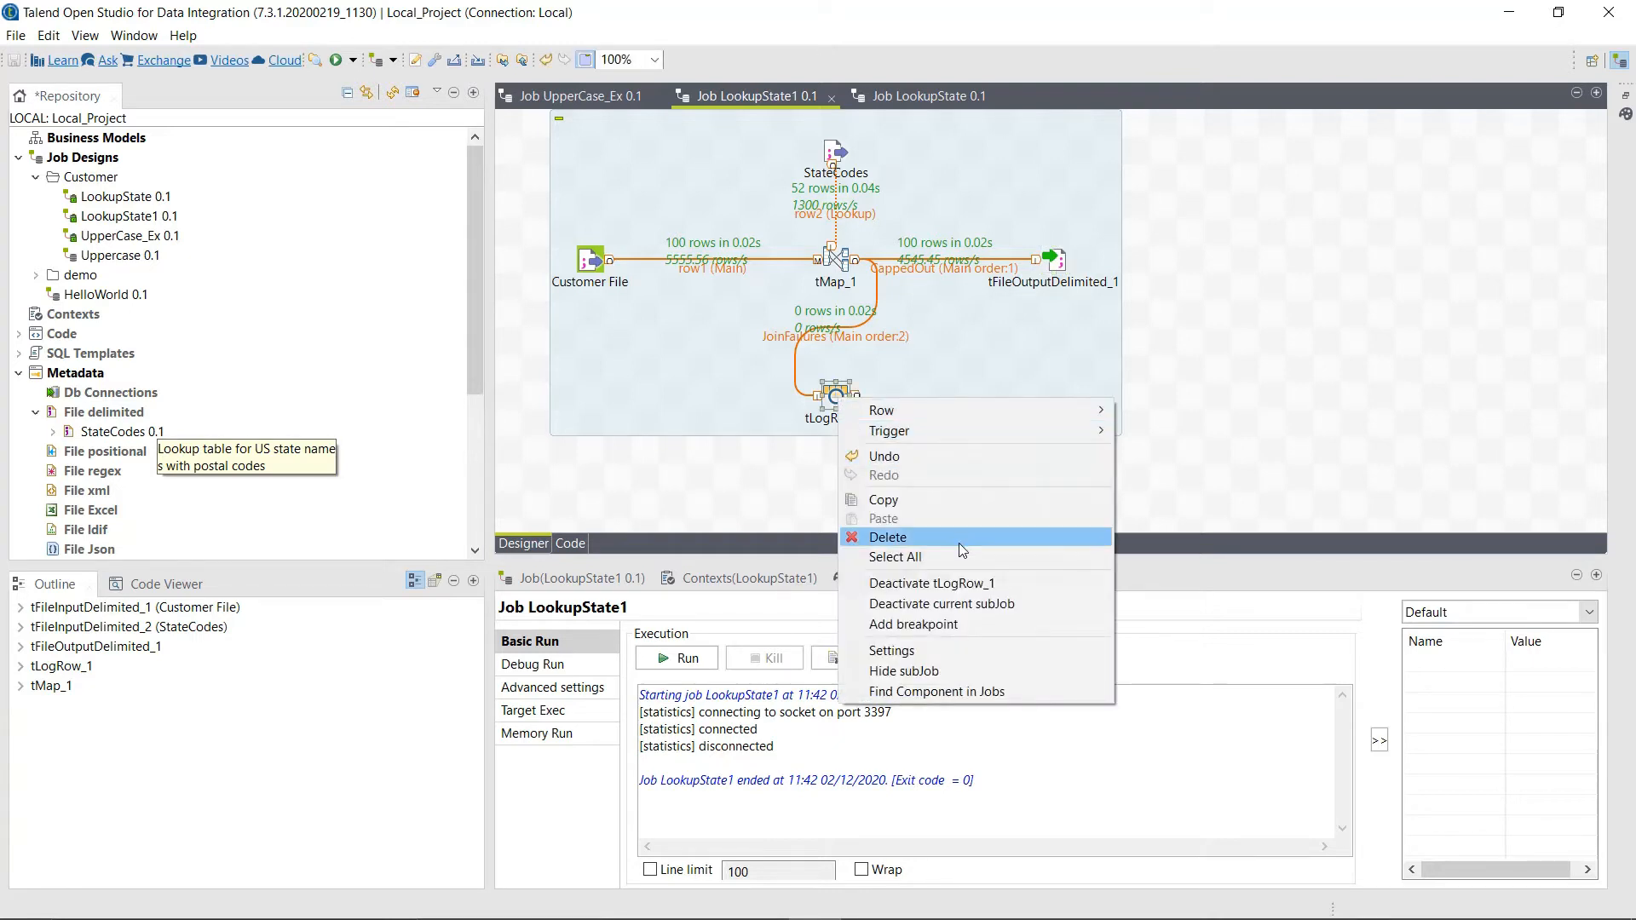
{"action": "left_click", "coordinate": [959, 540]}
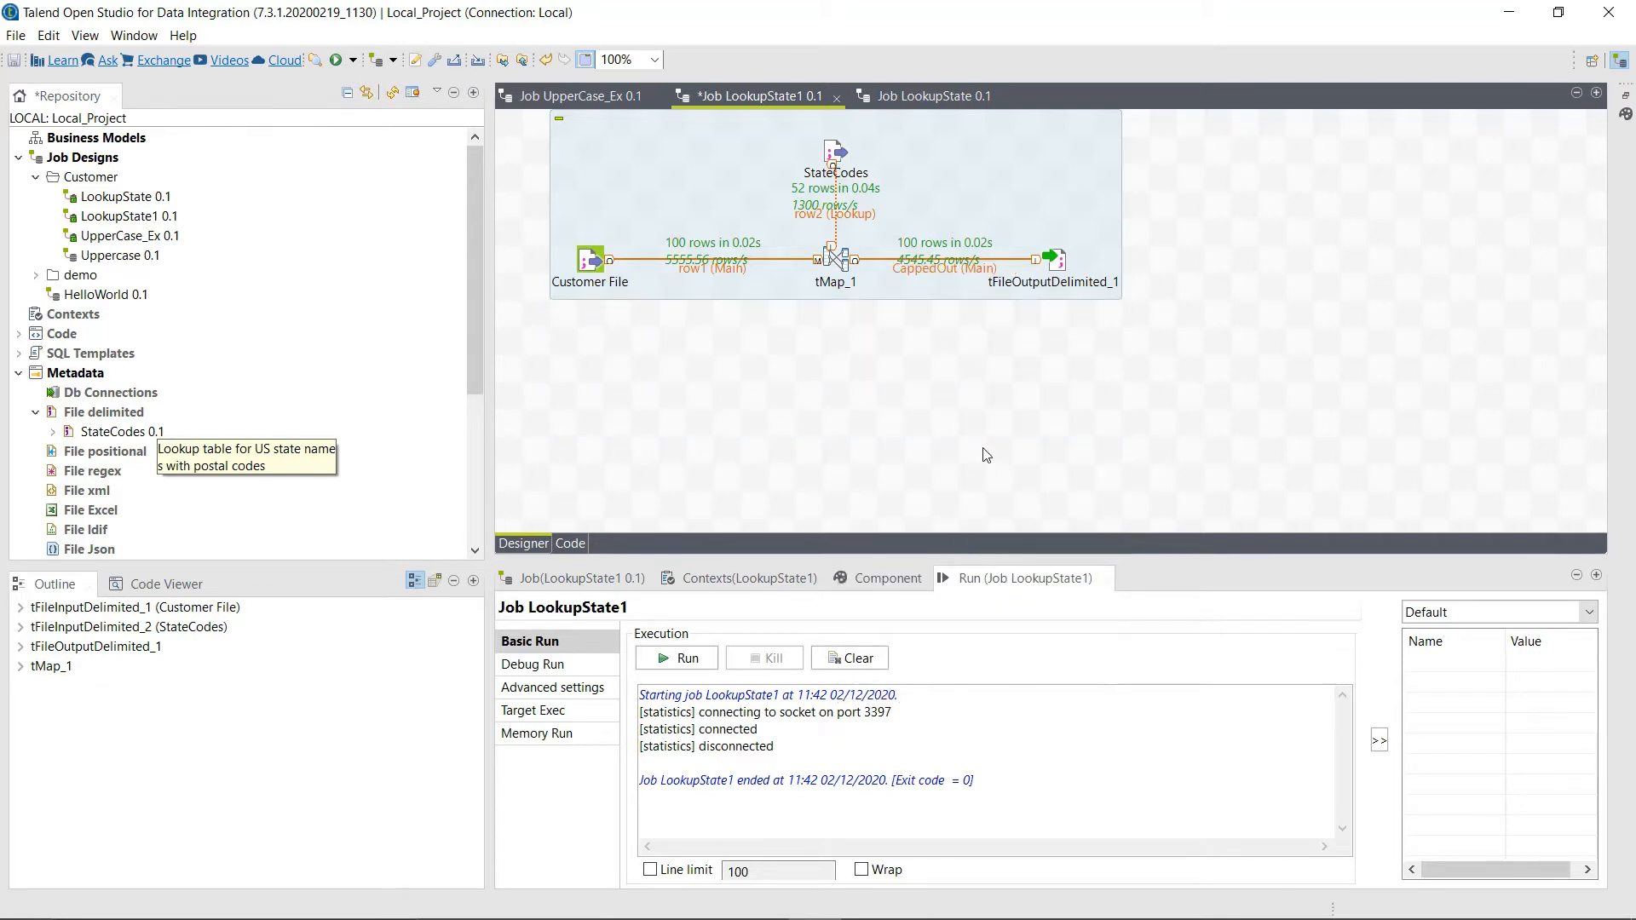
Step: Remove the JoinFailures output table from tMap_1, accept the mapping and run the LookupState1 job again
{"action": "left_click", "coordinate": [842, 260]}
{"action": "double_click", "coordinate": [838, 257]}
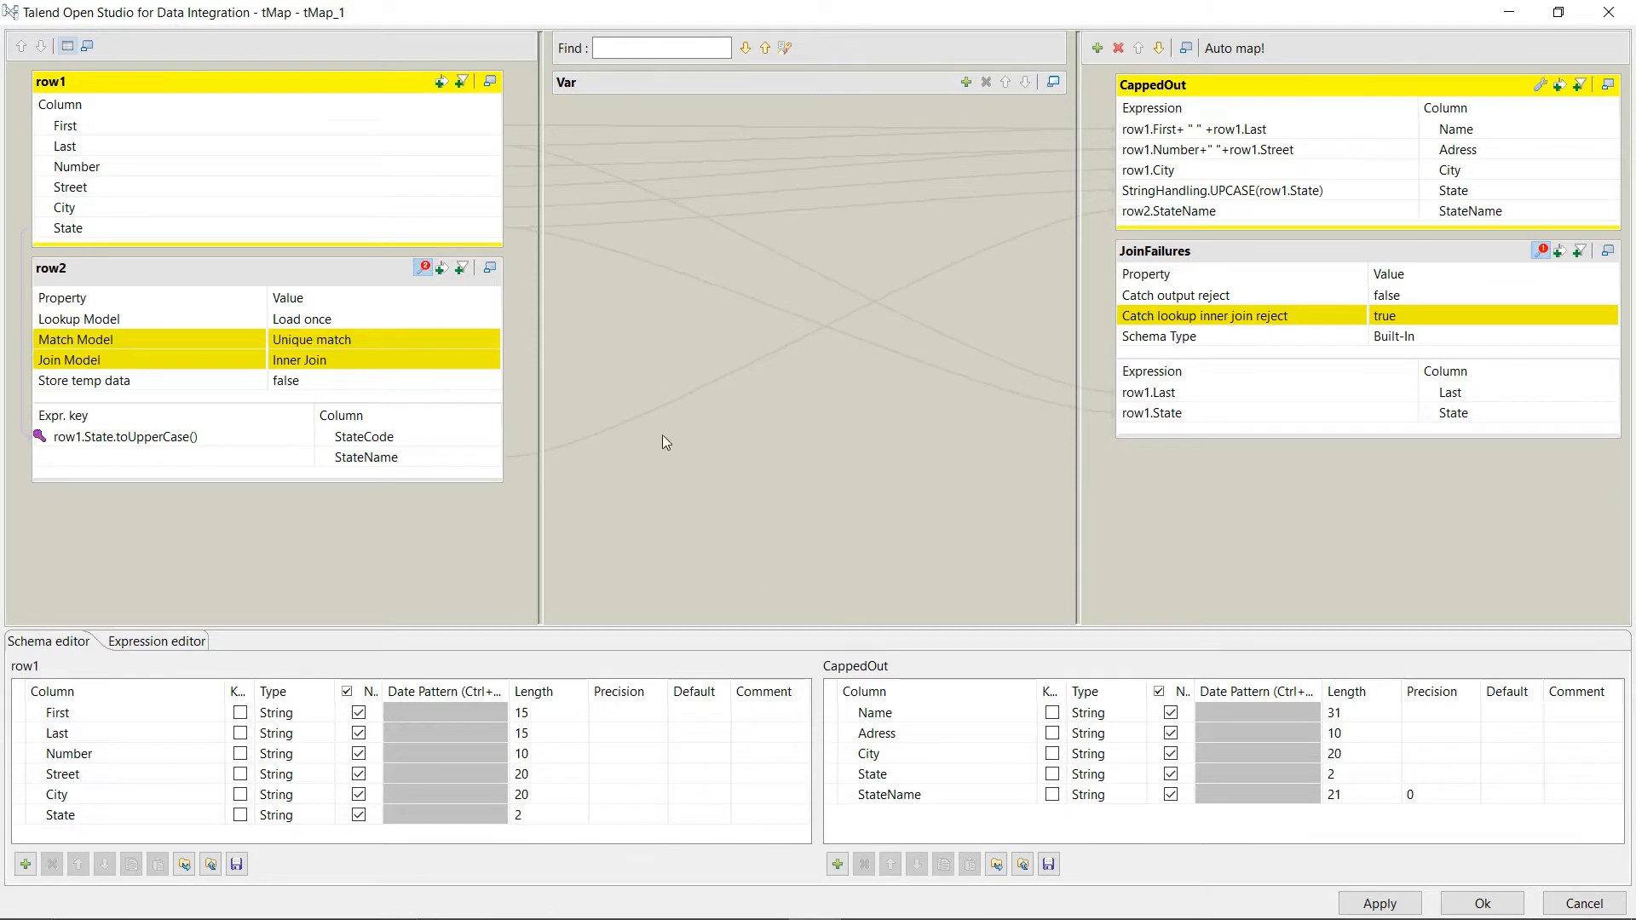
{"action": "left_click", "coordinate": [1476, 255]}
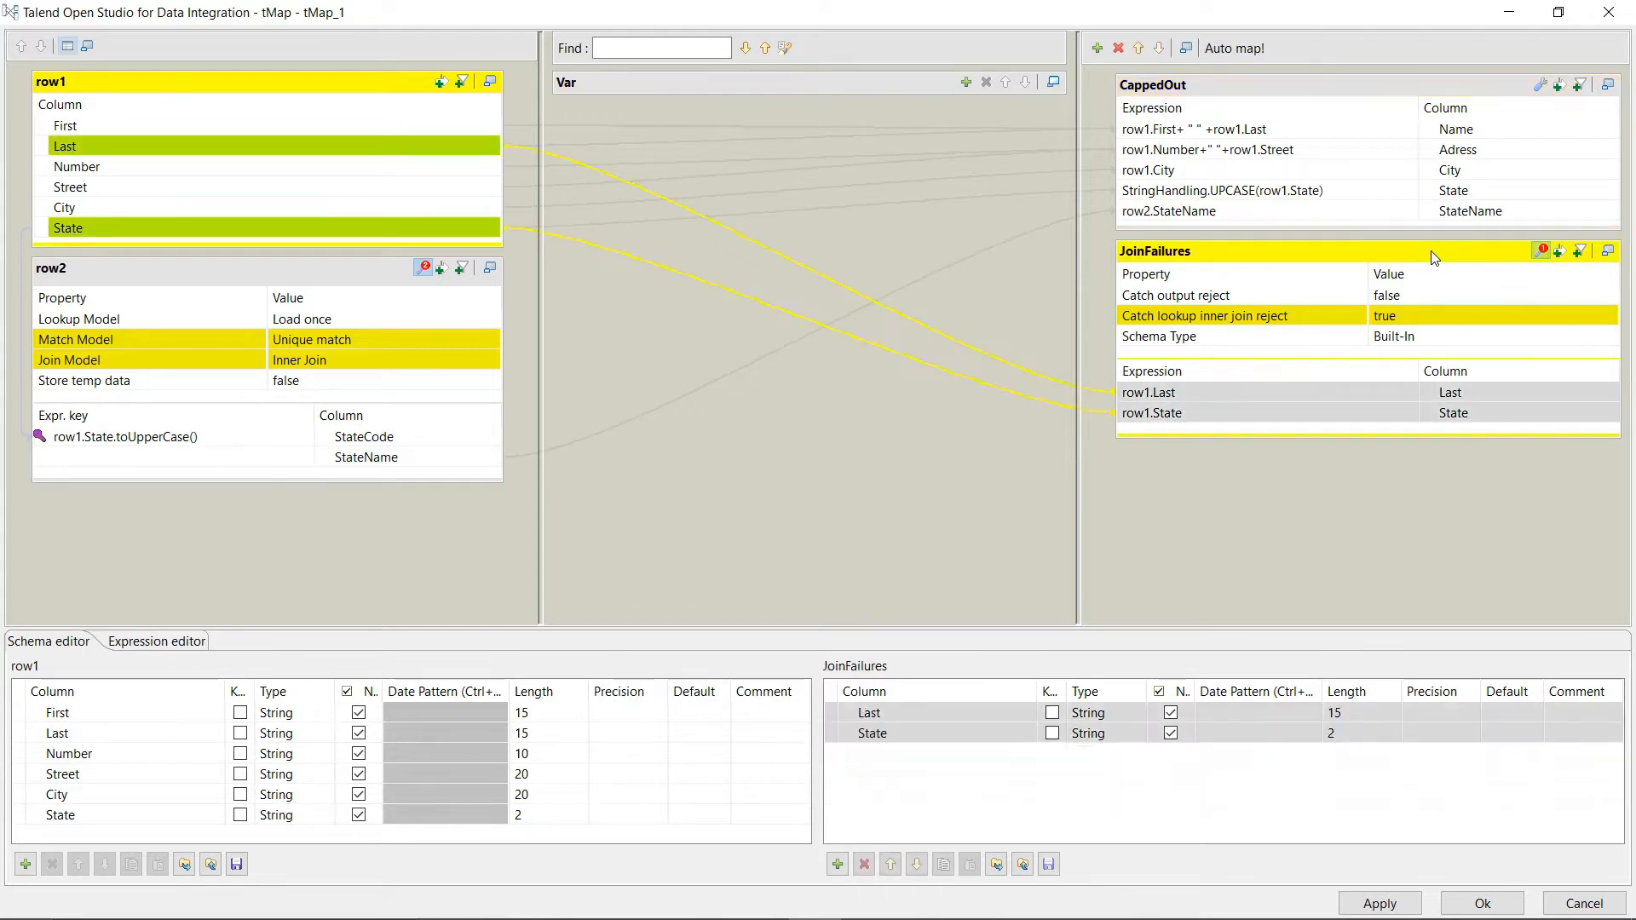
{"action": "left_click", "coordinate": [1119, 48]}
{"action": "left_click", "coordinate": [974, 481]}
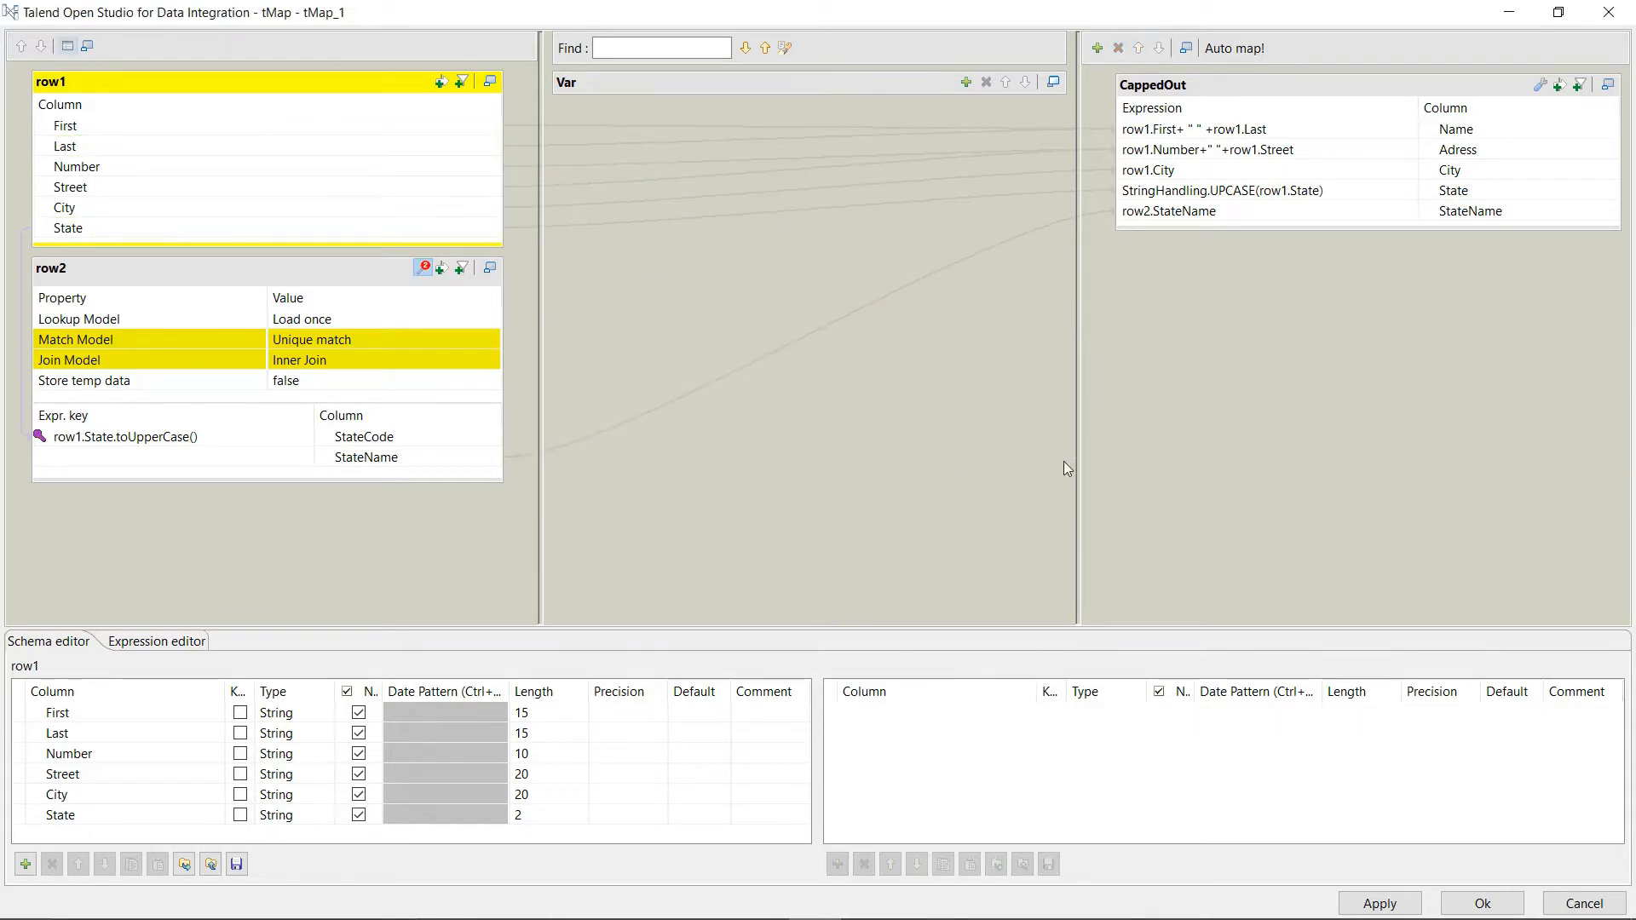
{"action": "left_click", "coordinate": [1482, 905]}
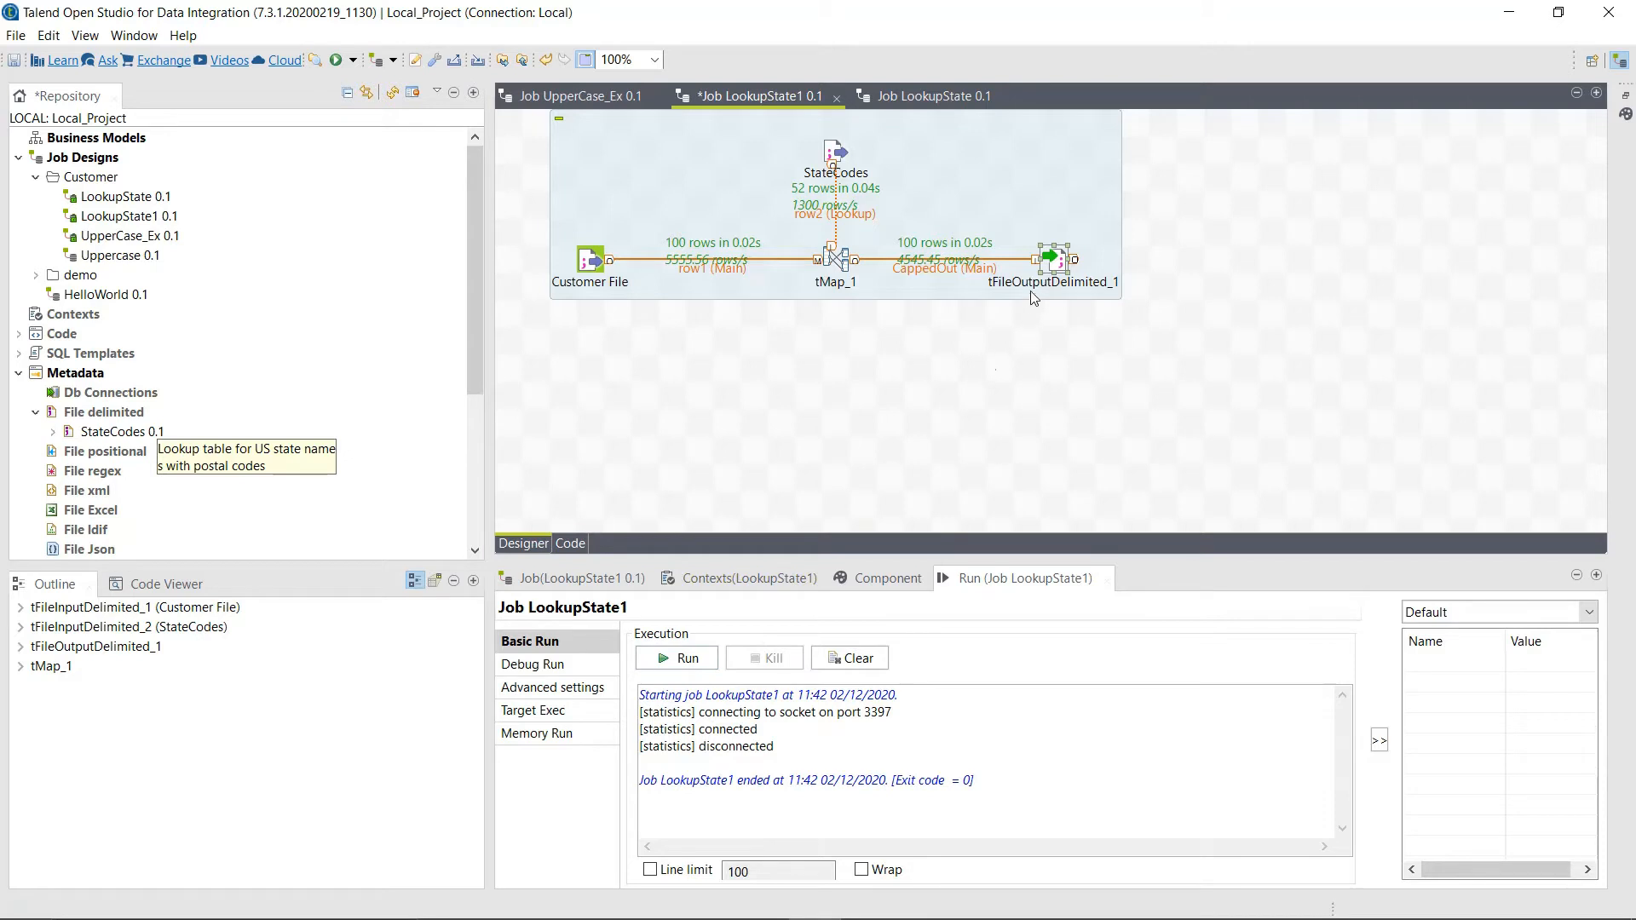
{"action": "left_click", "coordinate": [677, 663]}
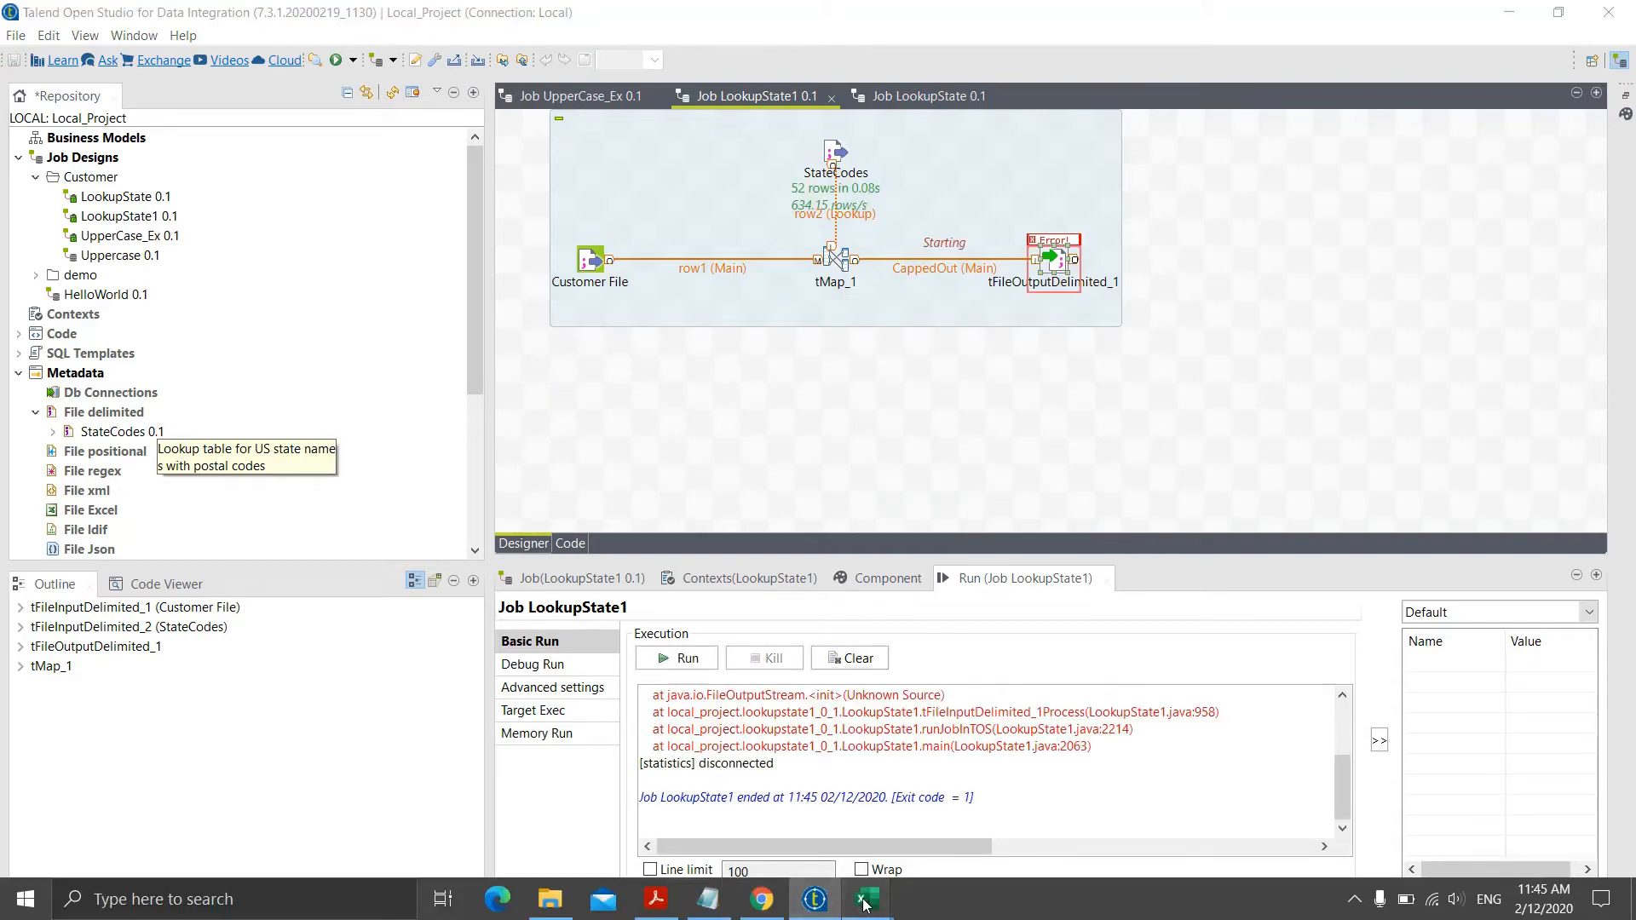
Step: Close the open LookupState workbooks in Excel and run the LookupState1 job again
{"action": "mouse_move", "coordinate": [867, 899]}
{"action": "left_click", "coordinate": [742, 732]}
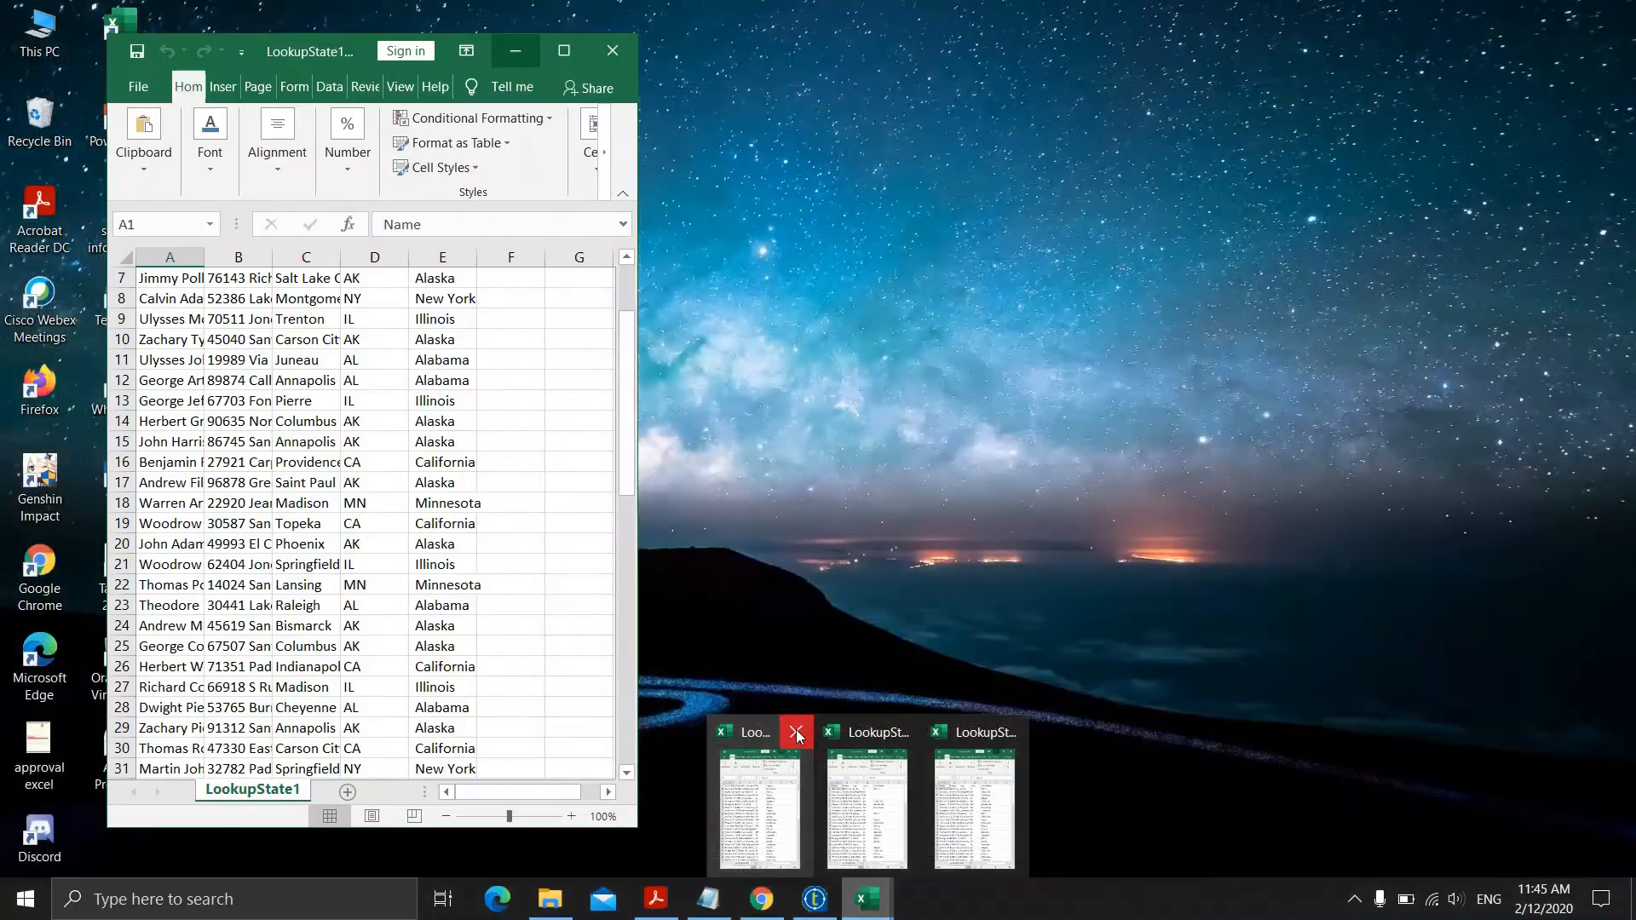
{"action": "left_click", "coordinate": [796, 735]}
{"action": "left_click", "coordinate": [849, 733]}
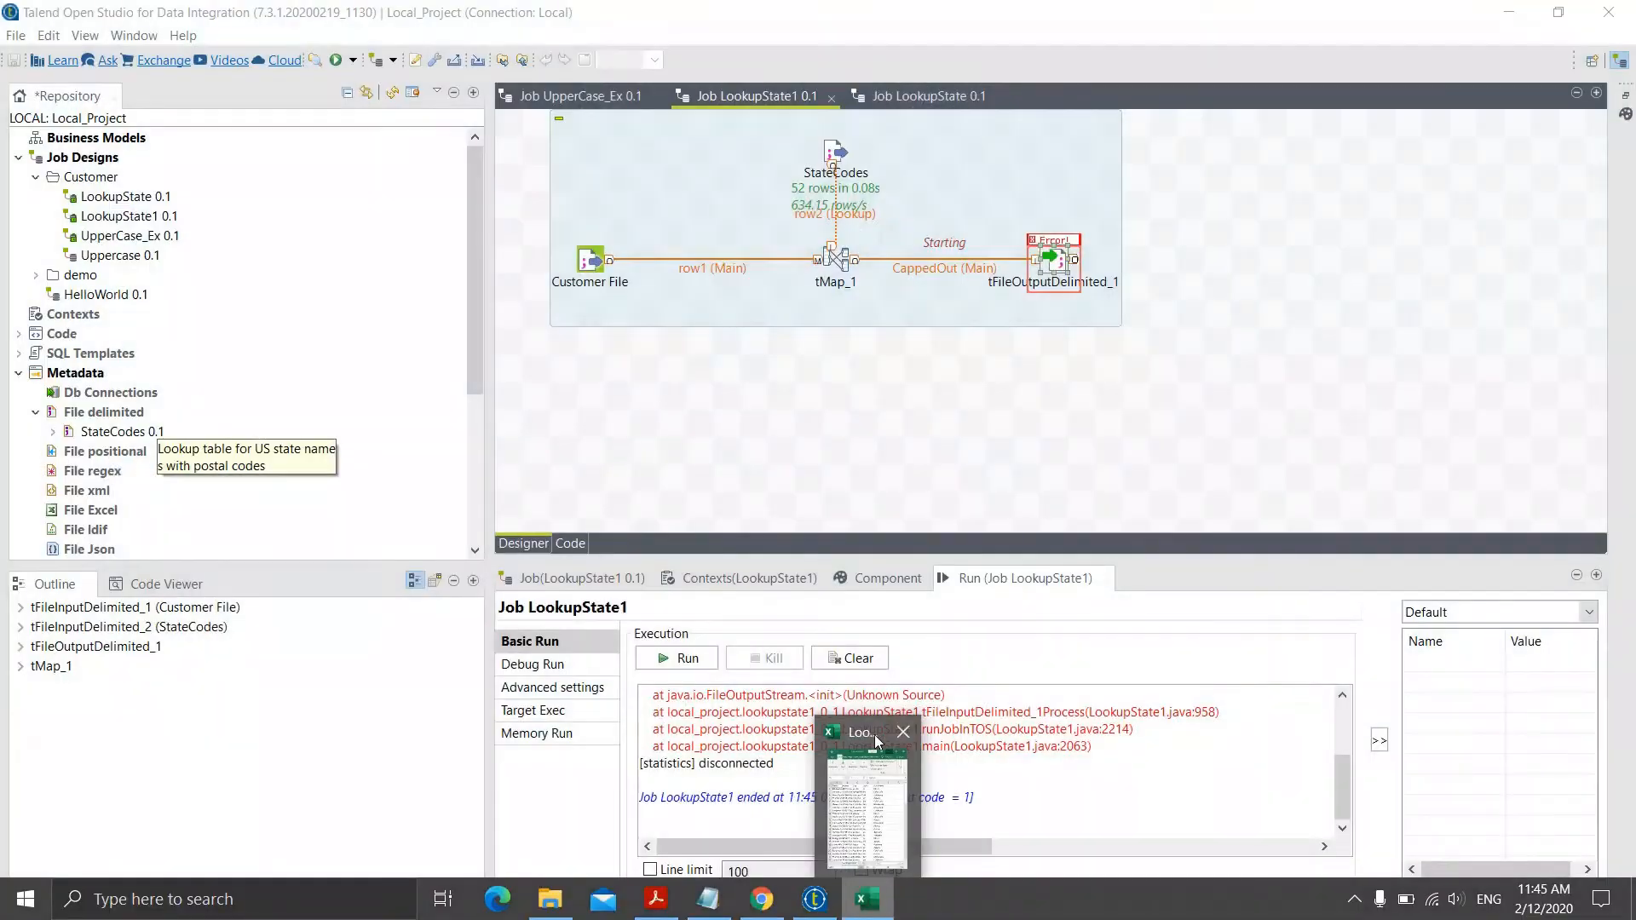
{"action": "left_click", "coordinate": [903, 733]}
{"action": "left_click", "coordinate": [673, 658]}
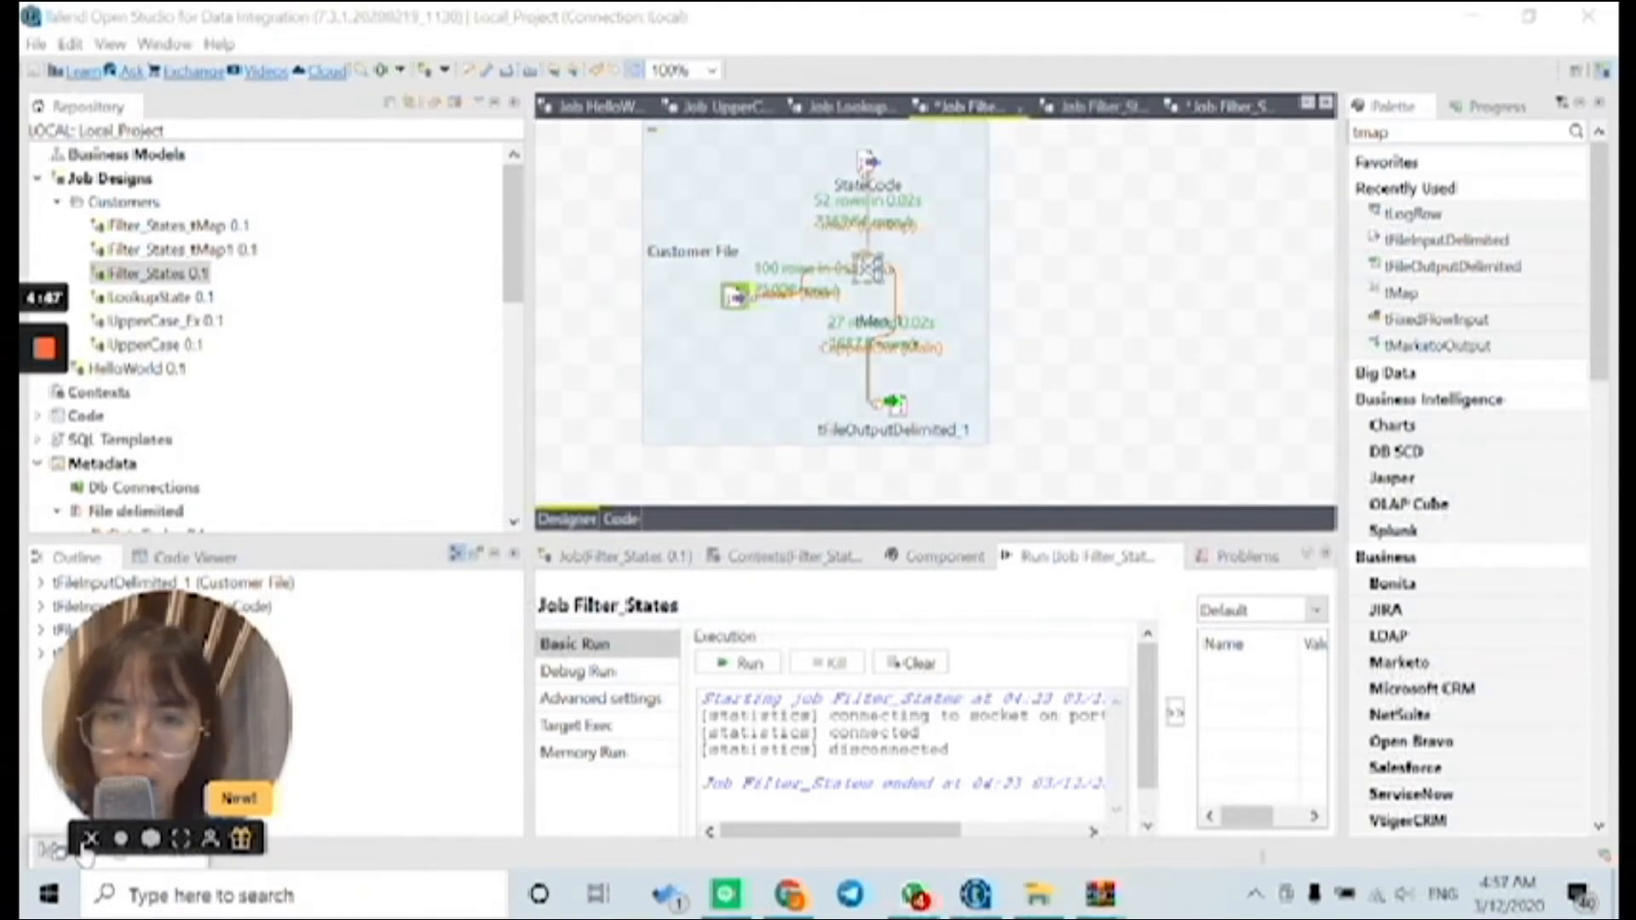
Step: Review the unfiltered customer rows in the open view of CappedOut.csv, then minimize it to return to the Filter_States job
{"action": "left_click", "coordinate": [88, 841]}
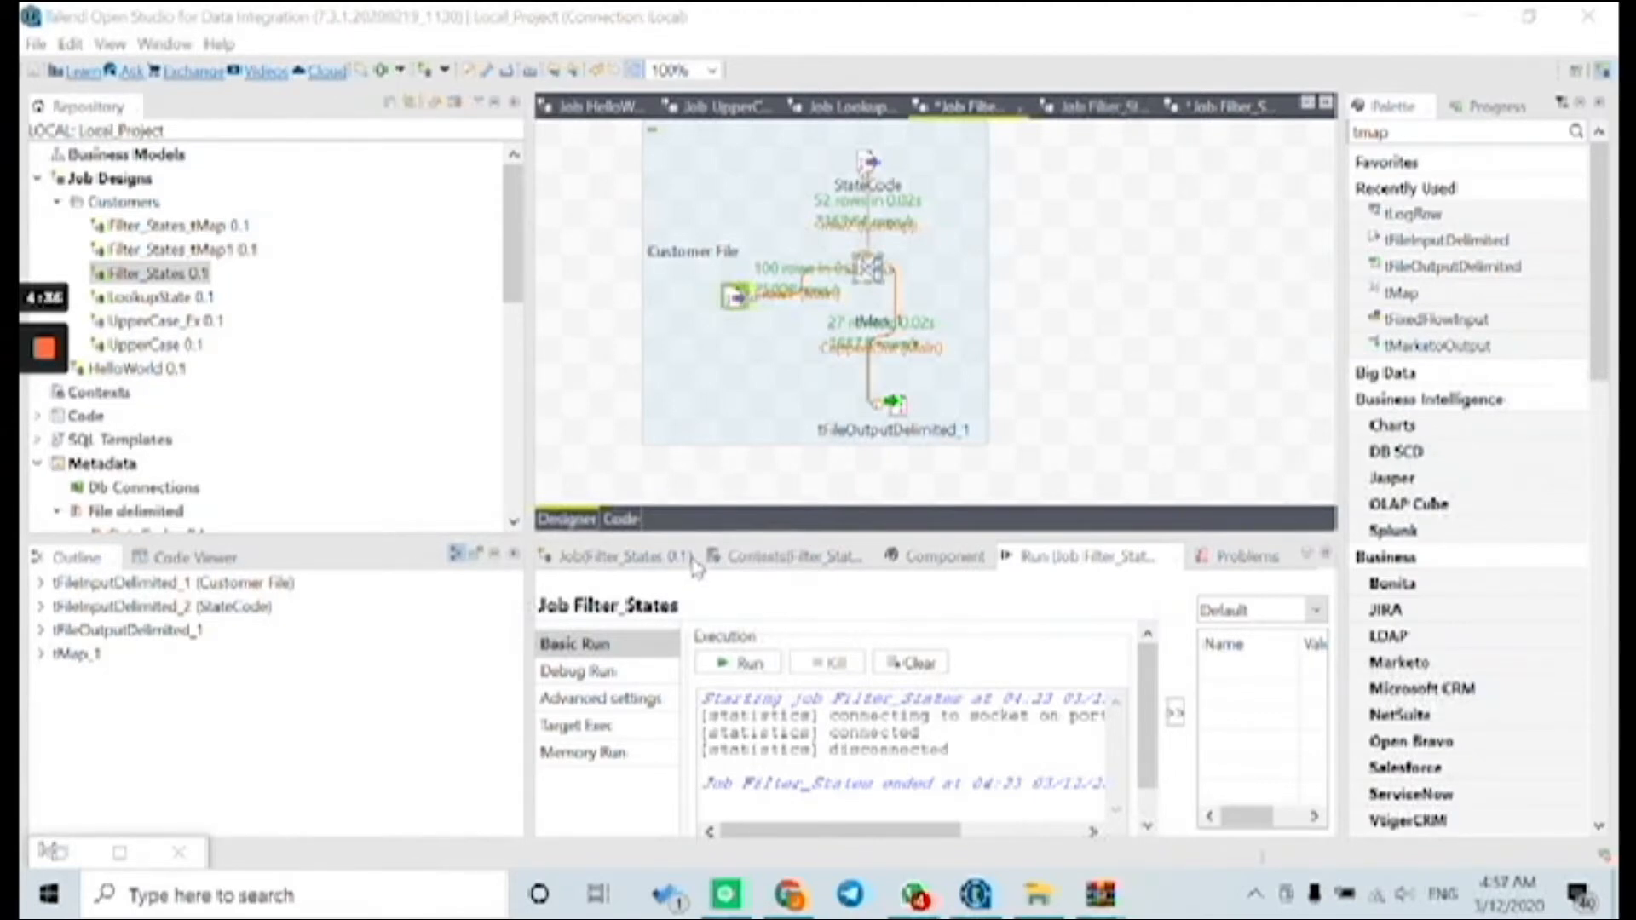
{"action": "mouse_move", "coordinate": [1102, 896]}
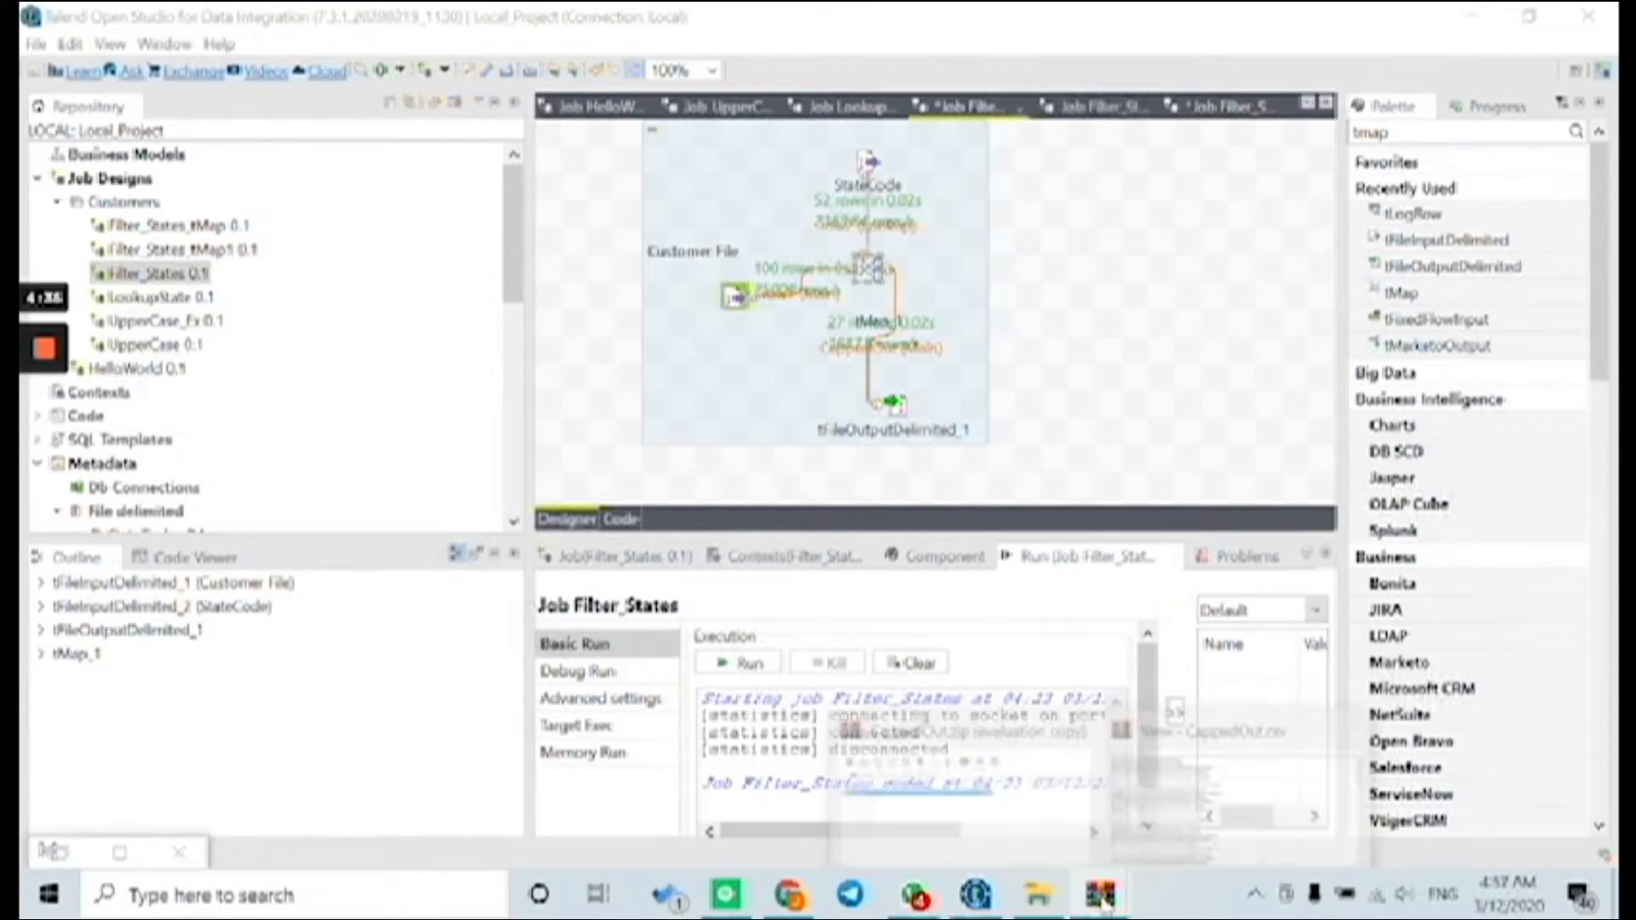
{"action": "mouse_move", "coordinate": [1189, 821]}
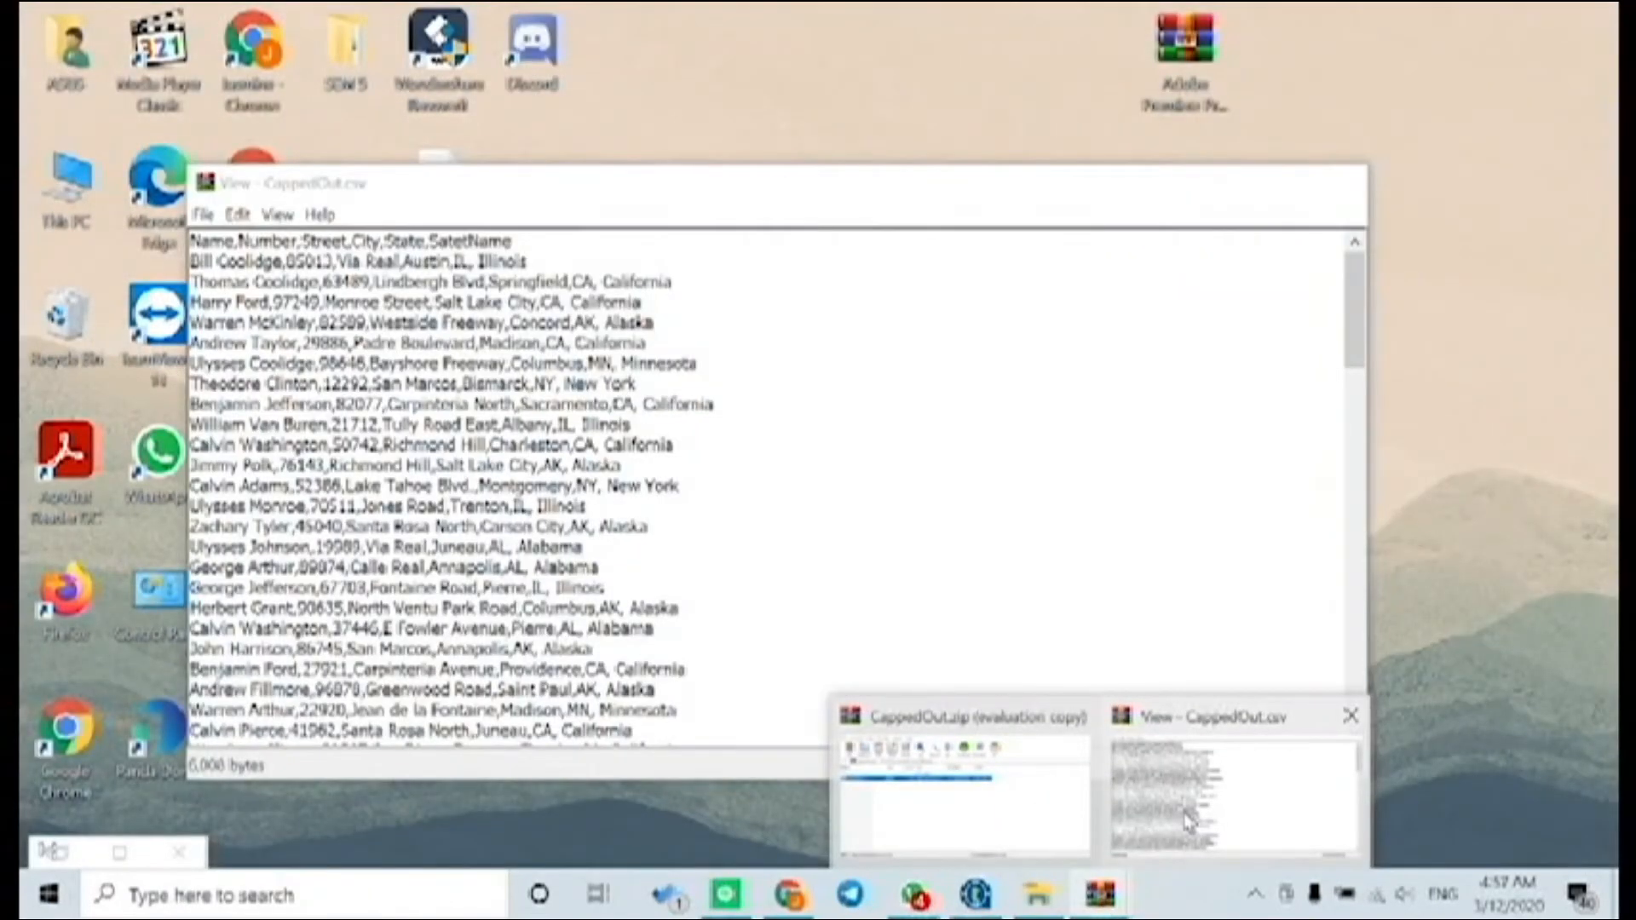
{"action": "left_click", "coordinate": [1189, 821]}
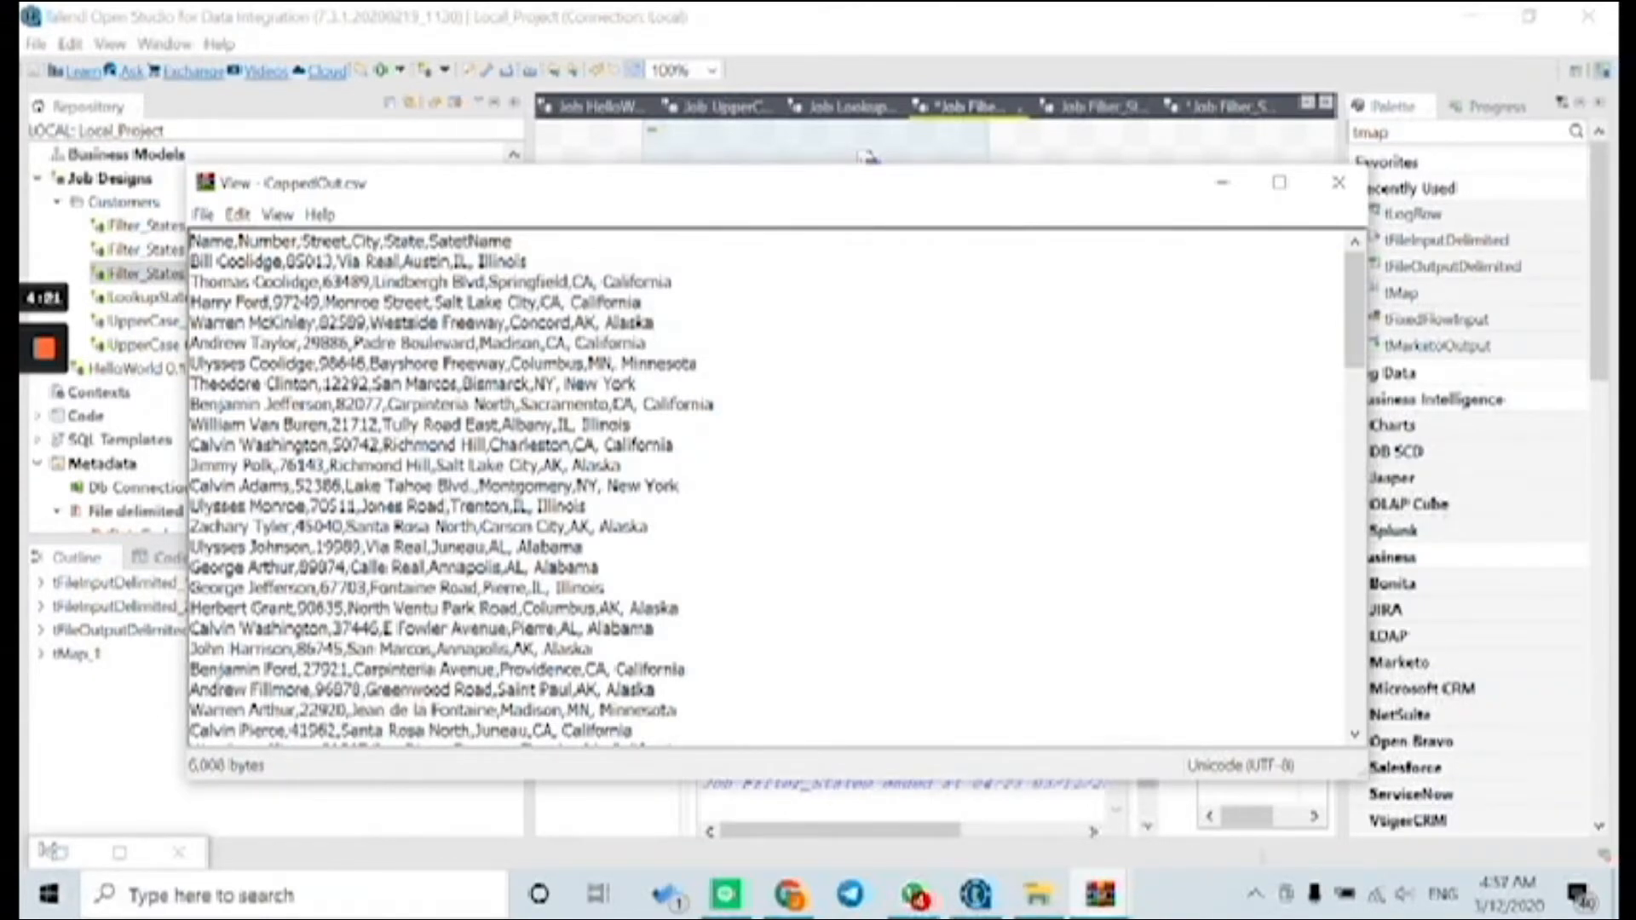
{"action": "left_click", "coordinate": [1222, 182]}
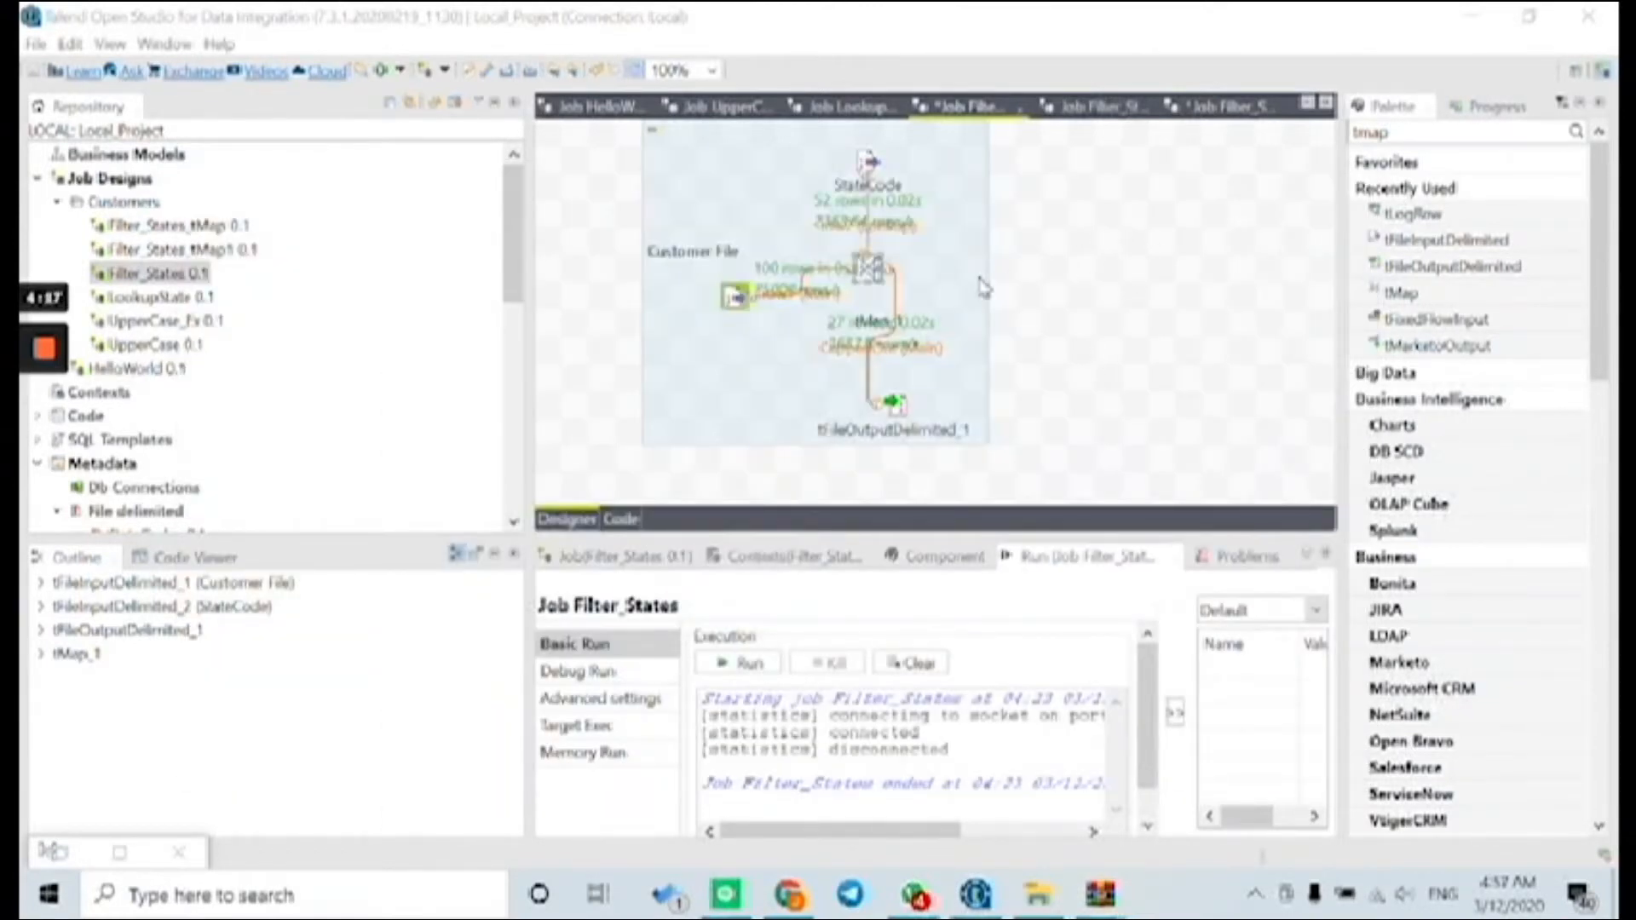
Step: Add the filter expression "CA".equals(row1.State) to the CappedOut output of tMap_1, accept the mapping and run the Filter_States job
{"action": "double_click", "coordinate": [869, 274]}
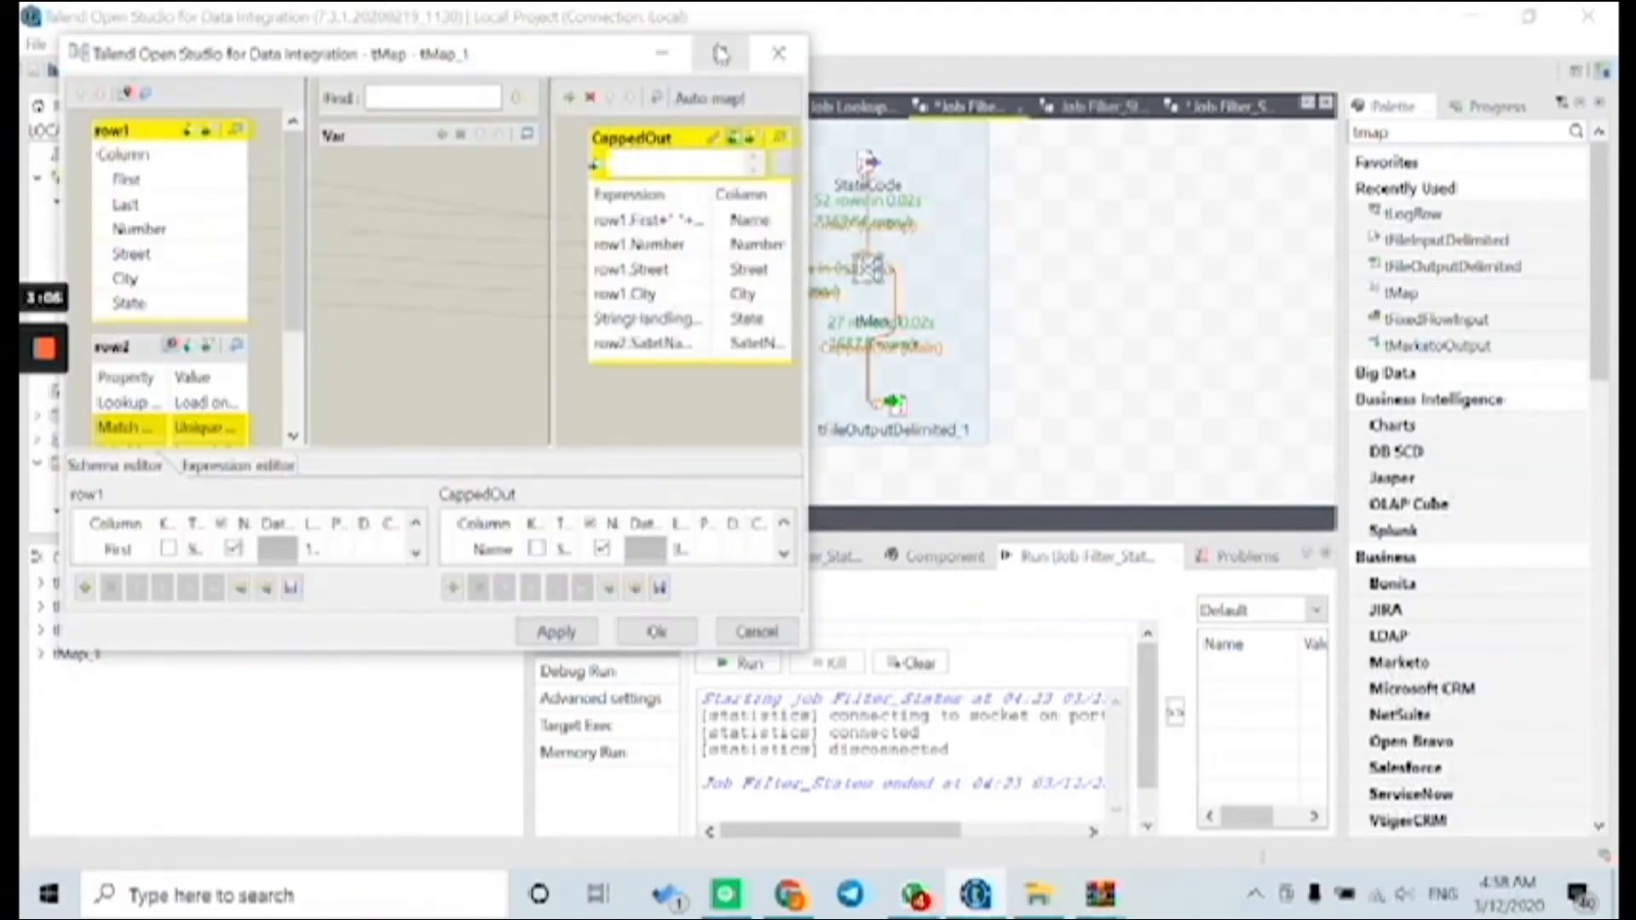
{"action": "left_click", "coordinate": [719, 53]}
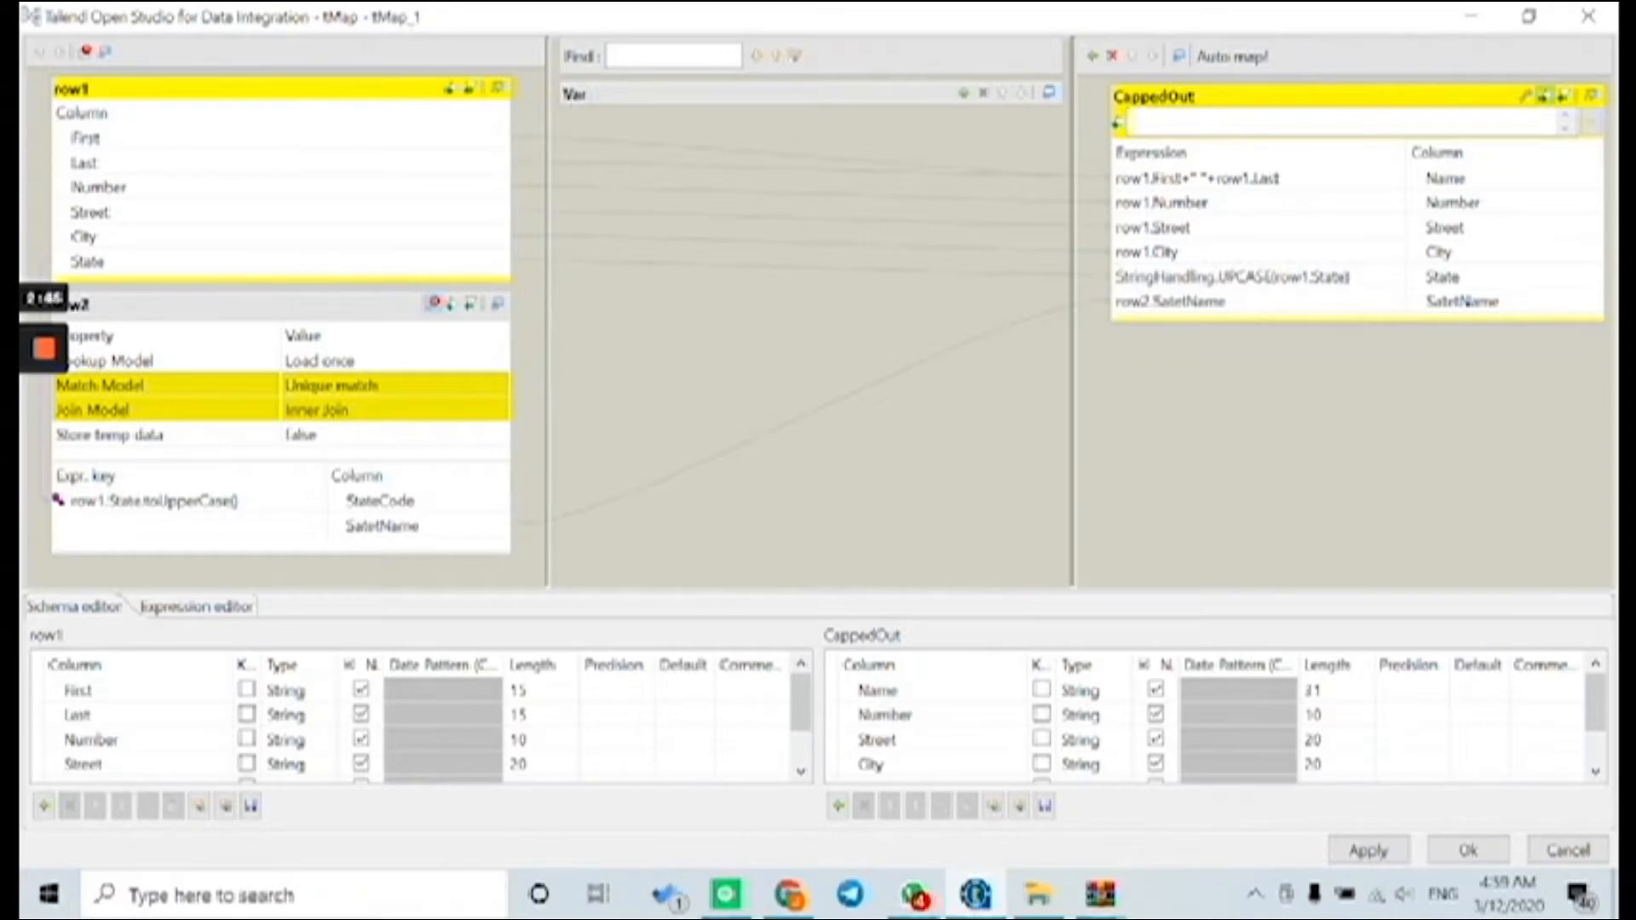
{"action": "type", "text": "\"CA\".equals(row1.State)"}
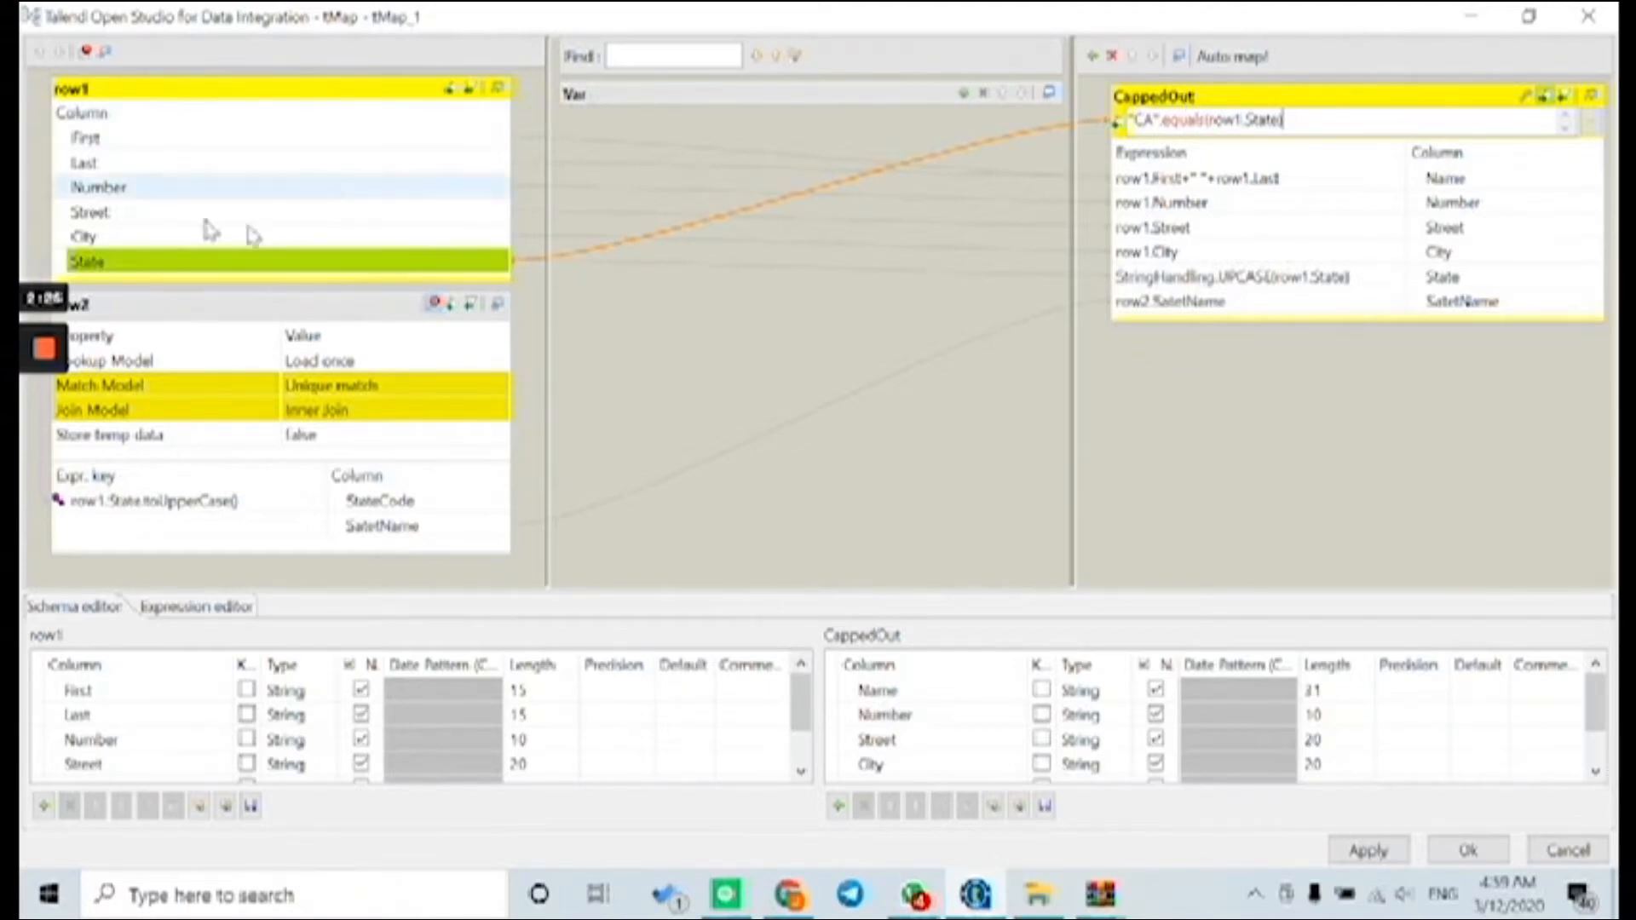
{"action": "left_click", "coordinate": [1469, 851]}
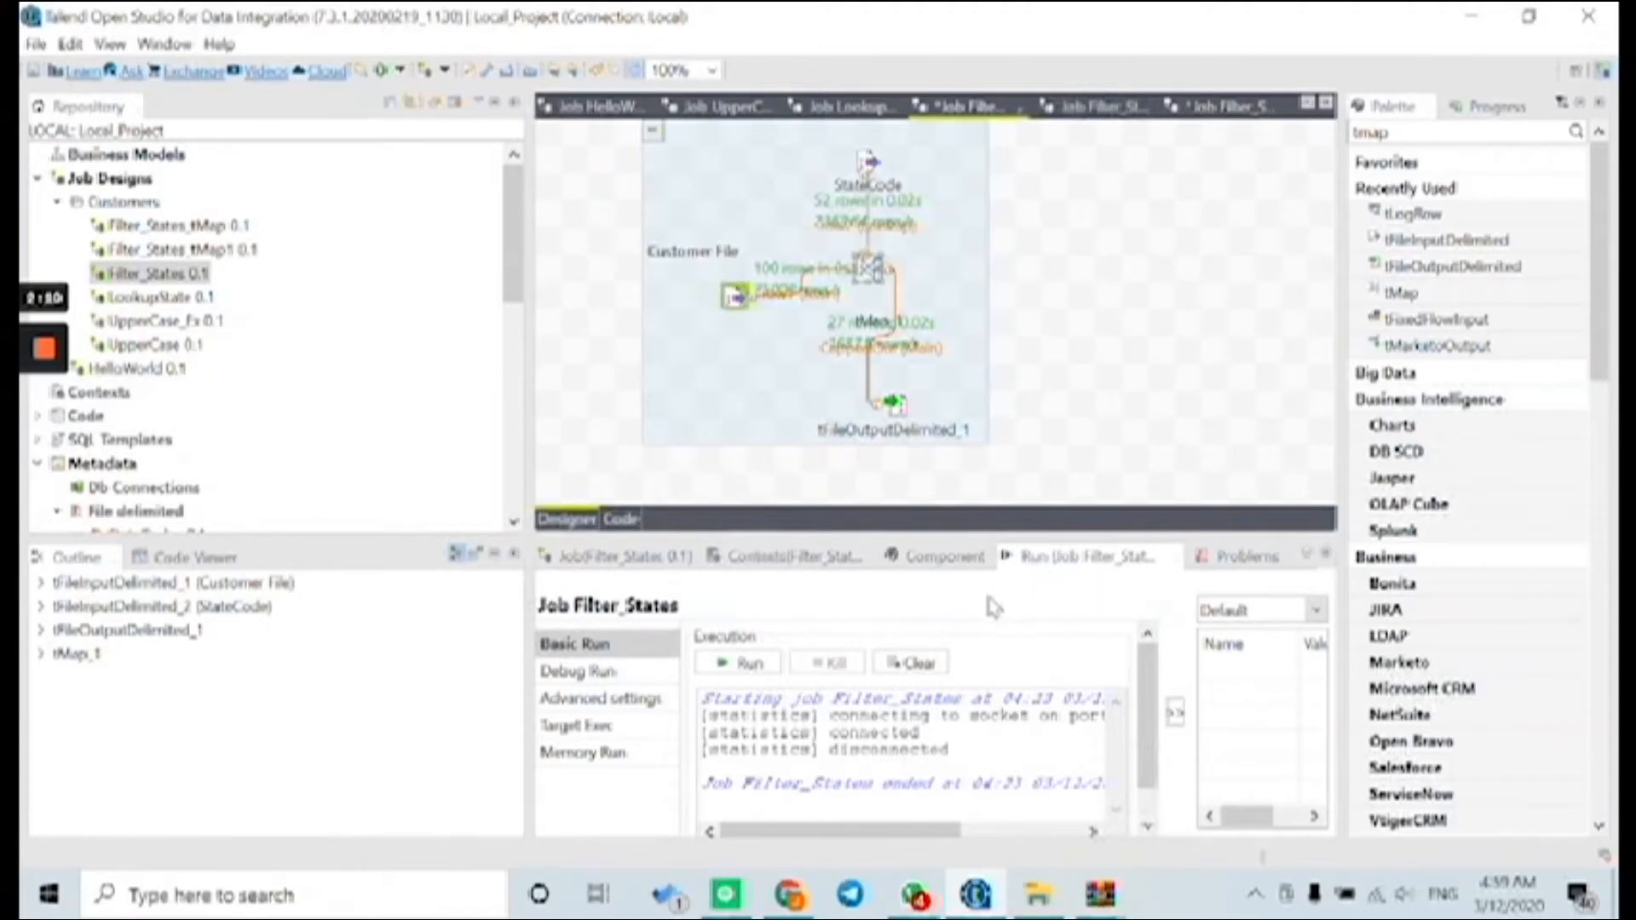
{"action": "left_click", "coordinate": [747, 664]}
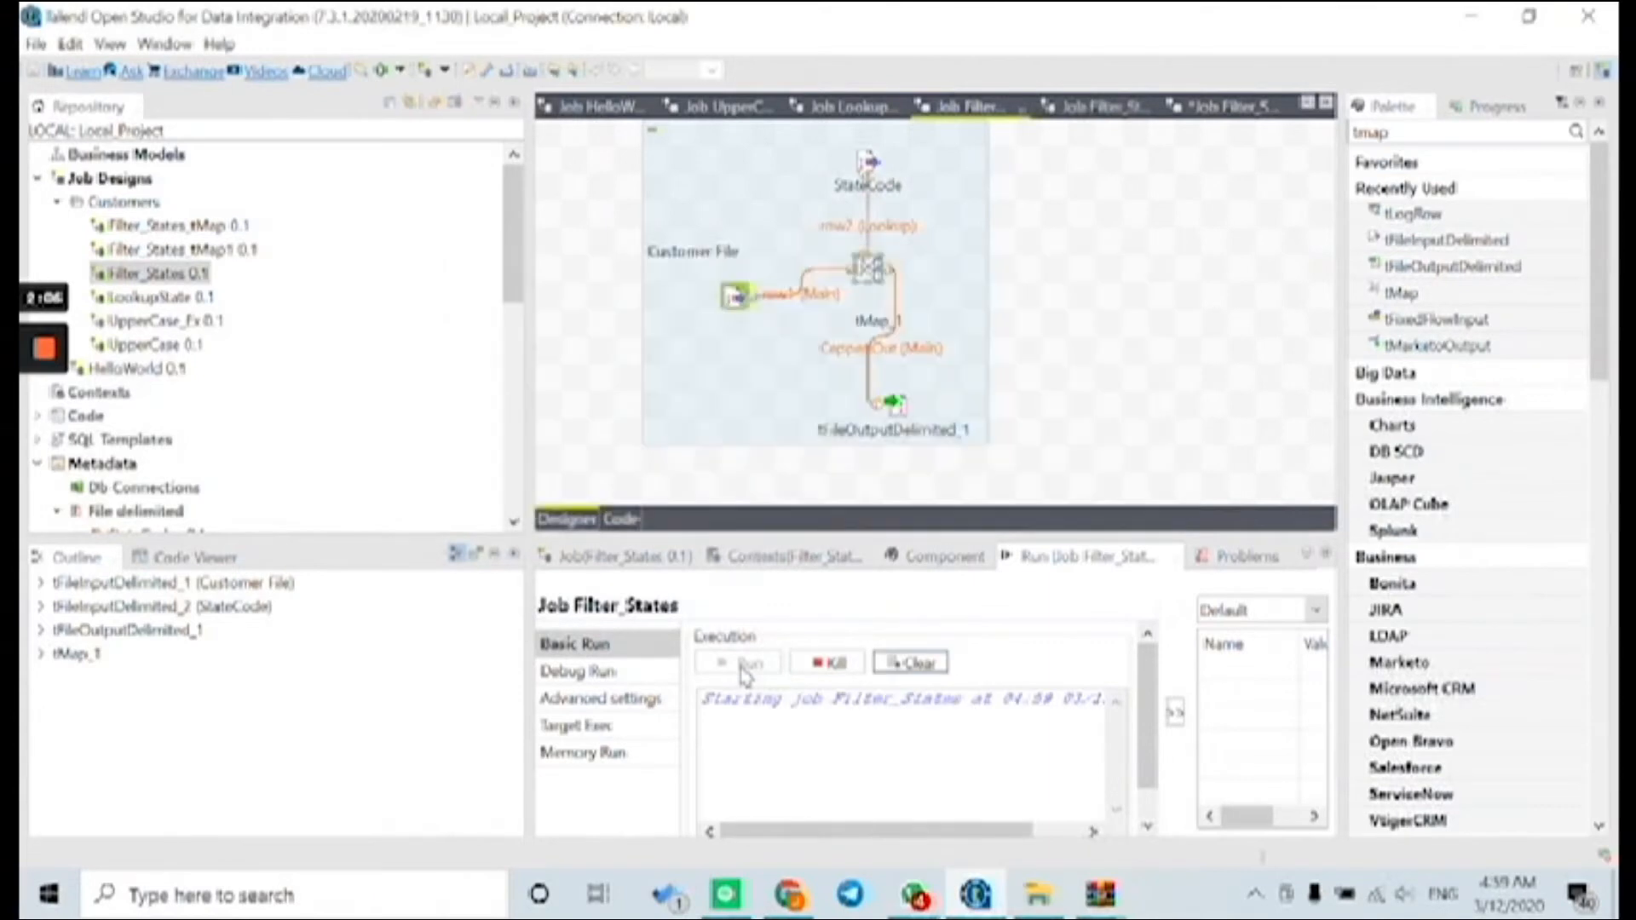
Step: View CappedOut.csv from the CappedOut.zip archive to check which states were written, then return to the job design
{"action": "mouse_move", "coordinate": [1101, 907]}
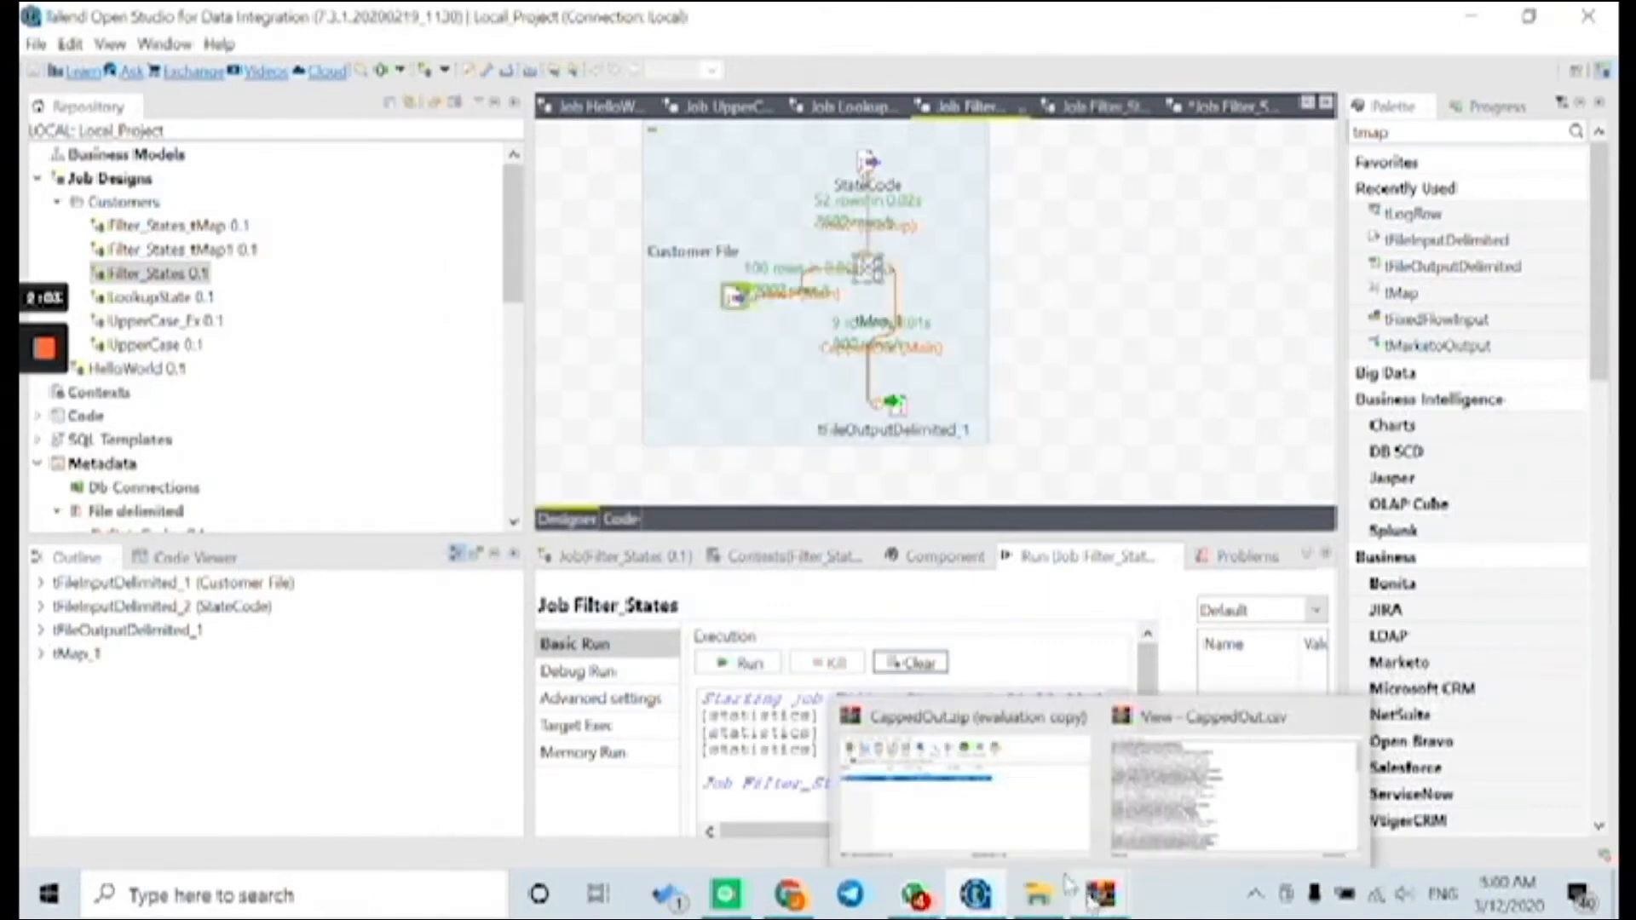
{"action": "left_click", "coordinate": [1014, 815]}
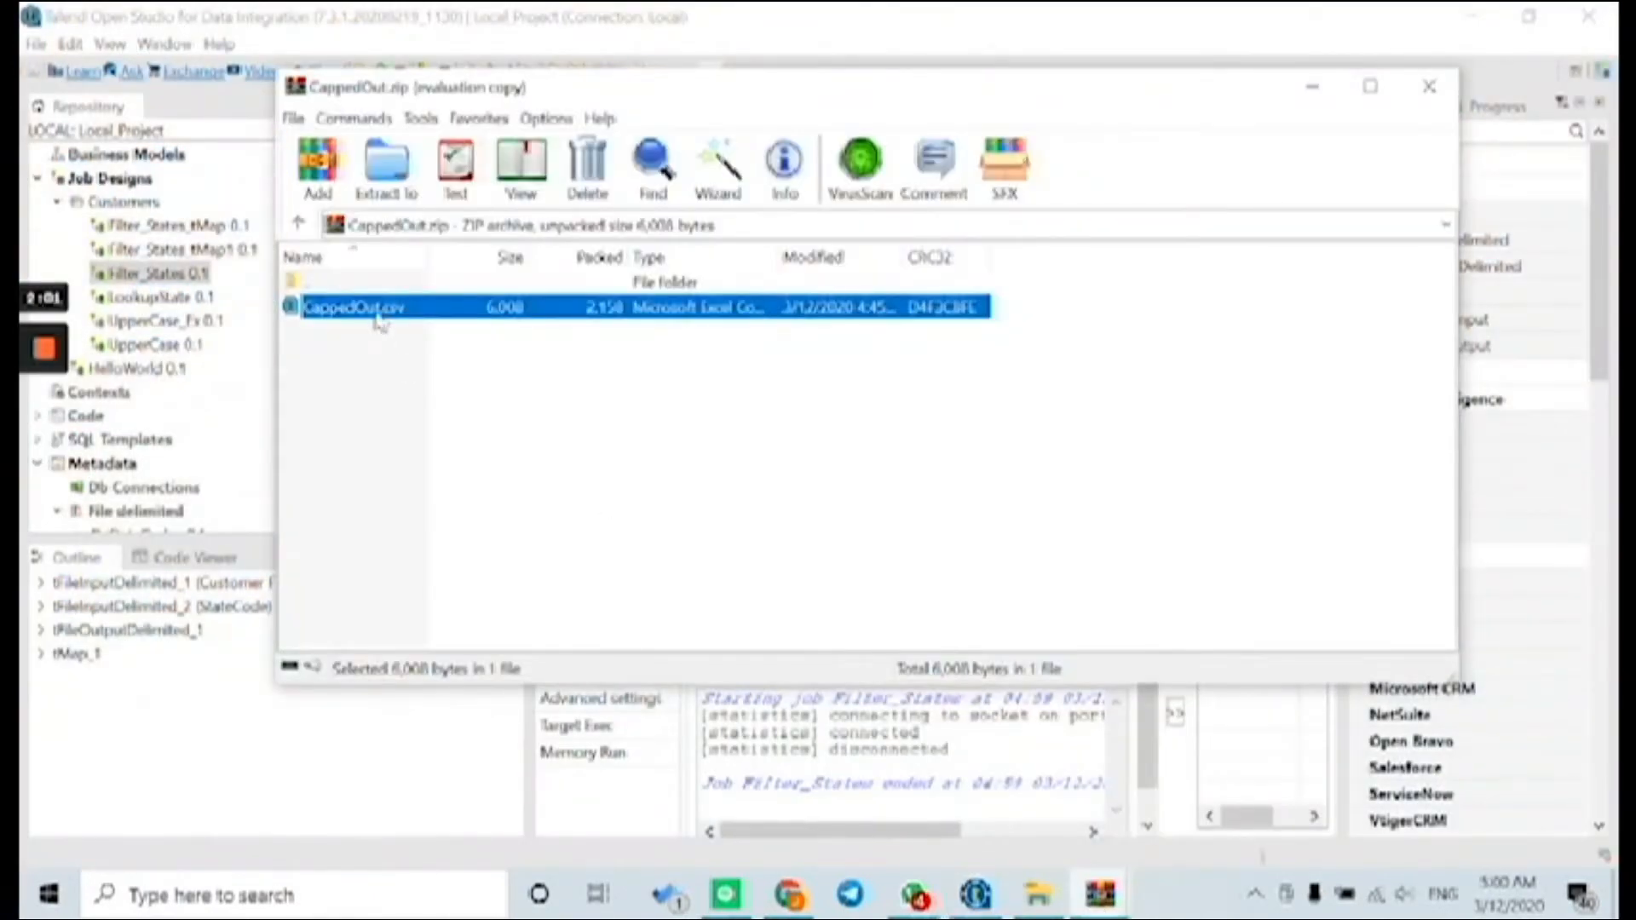
{"action": "right_click", "coordinate": [375, 314]}
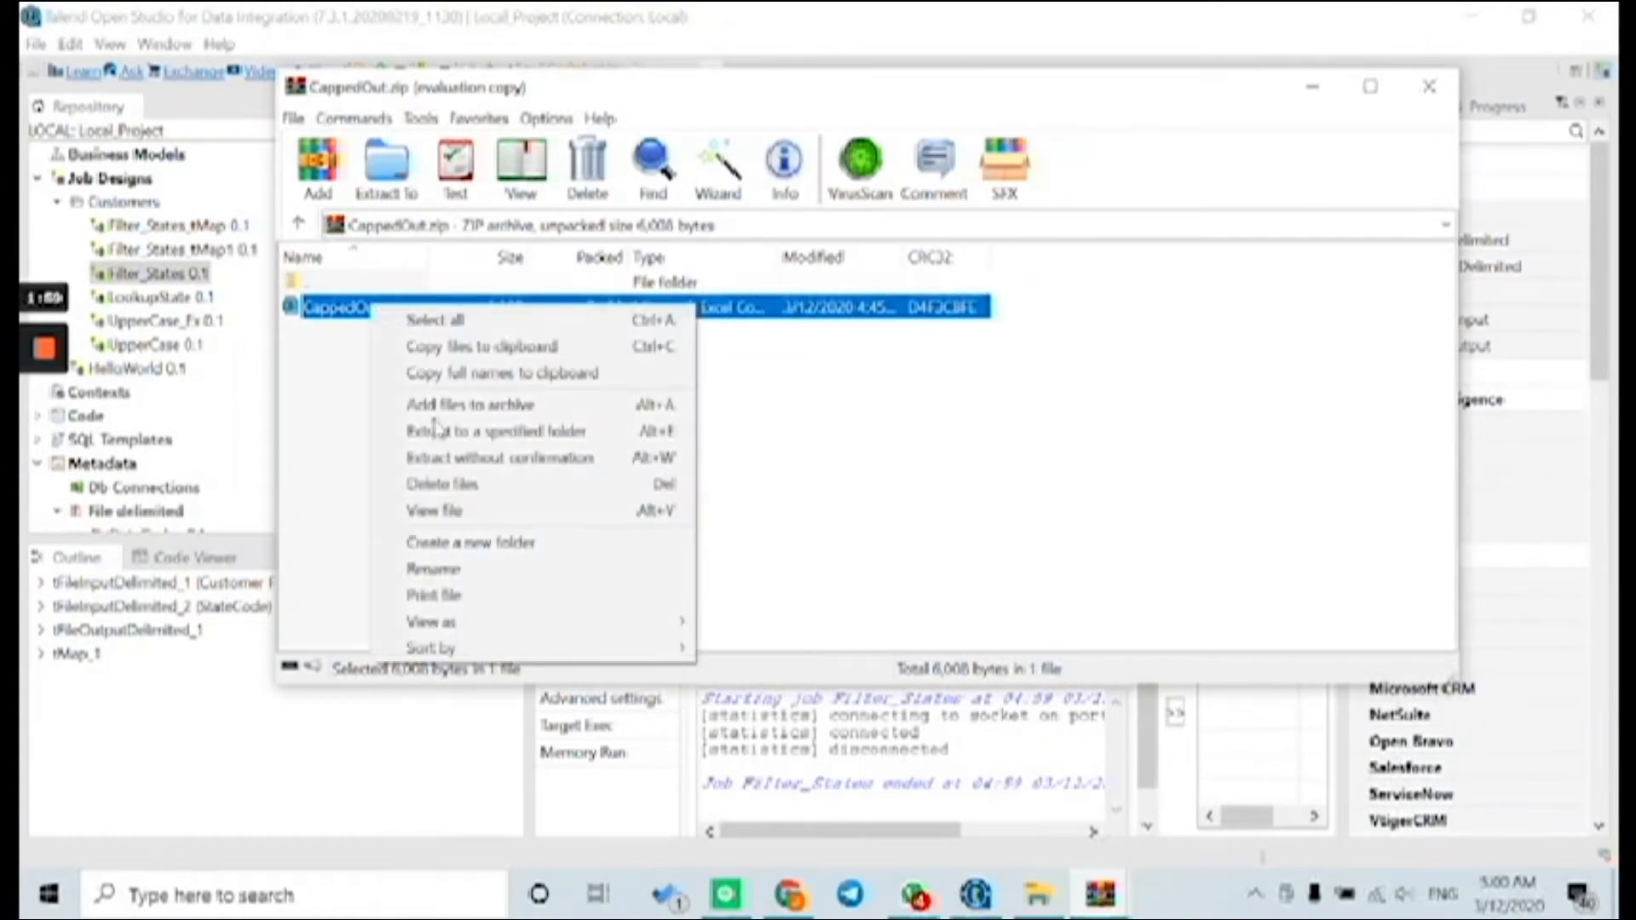
{"action": "left_click", "coordinate": [471, 510]}
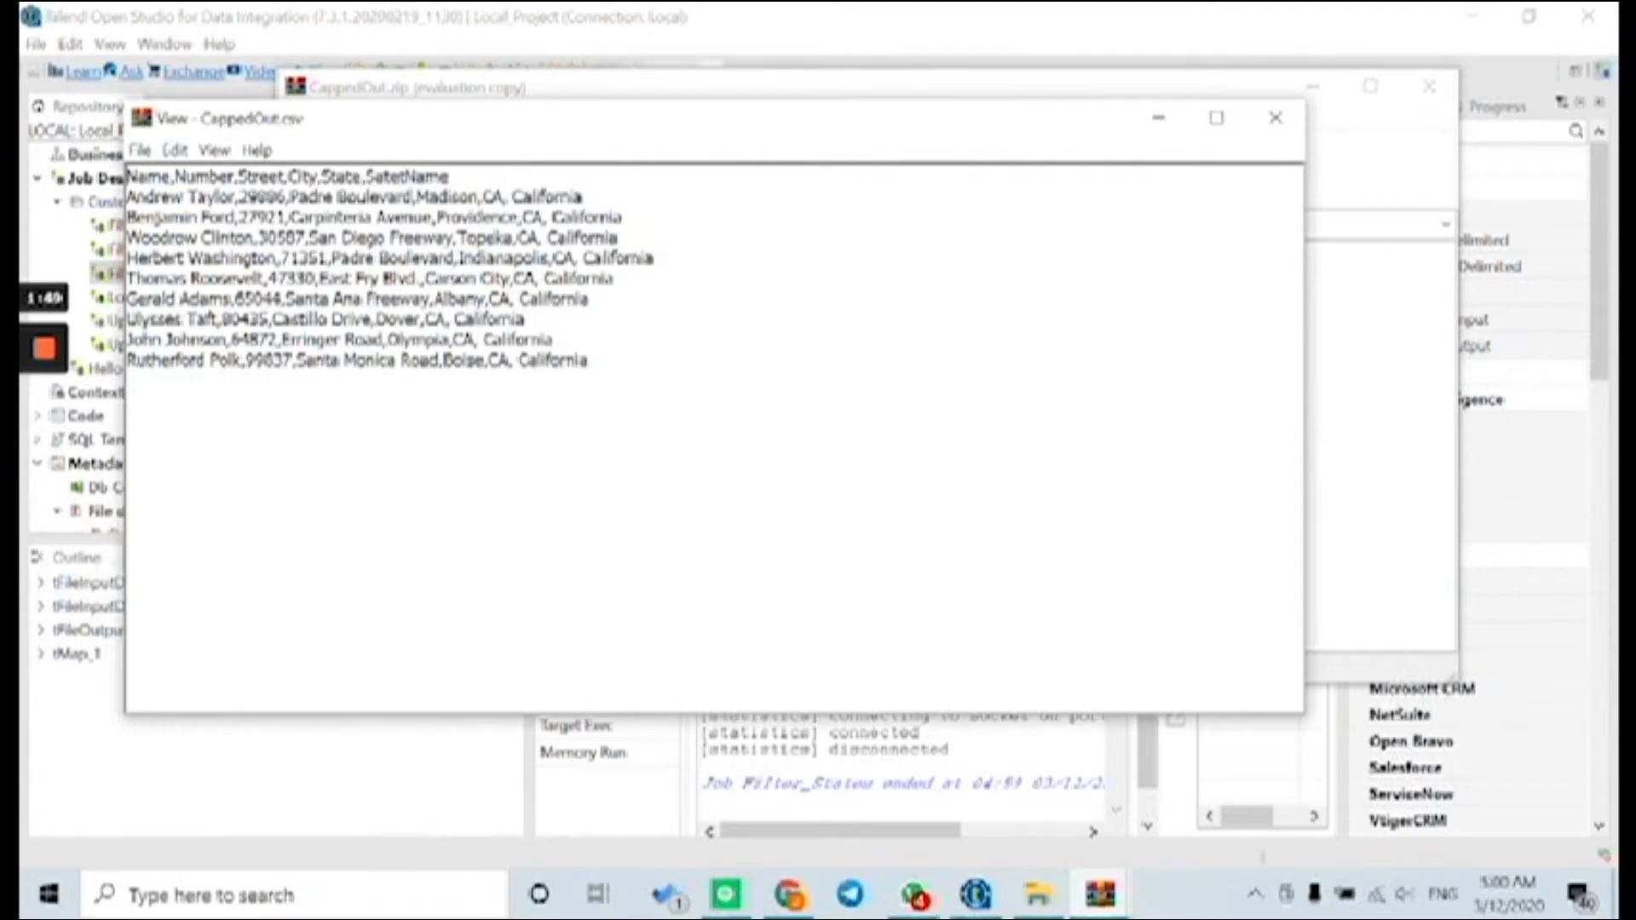
{"action": "left_click", "coordinate": [432, 738]}
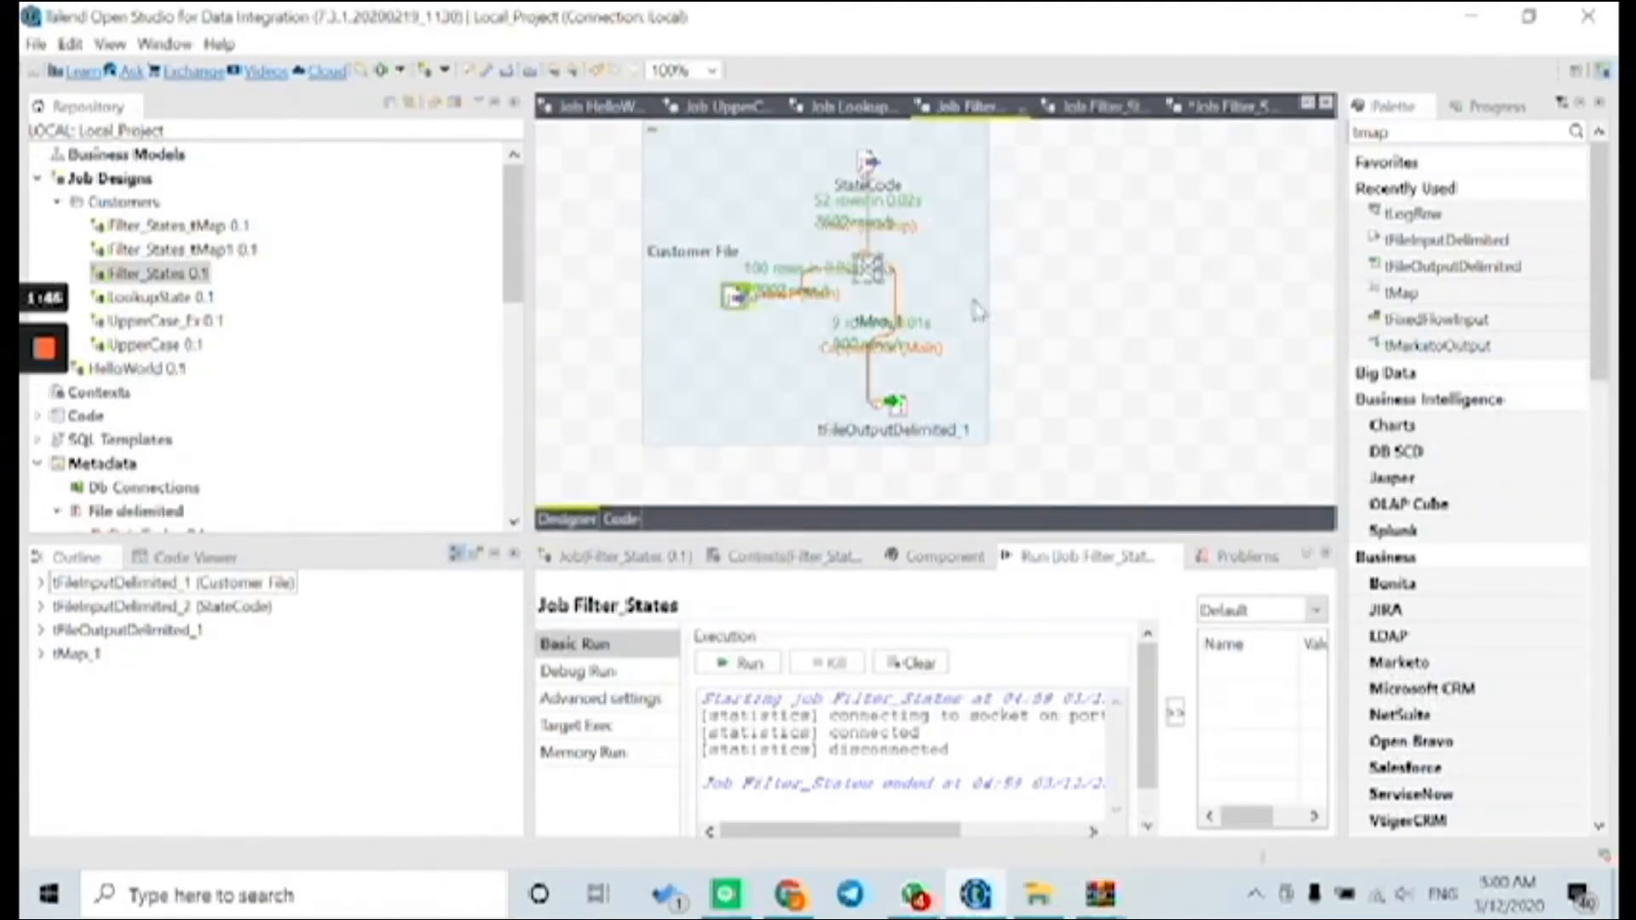
Step: Change the CappedOut filter in tMap_1 to "CA".equals(row2.StateCode), accept the mapping and run the Filter_States job again
{"action": "left_click", "coordinate": [865, 271]}
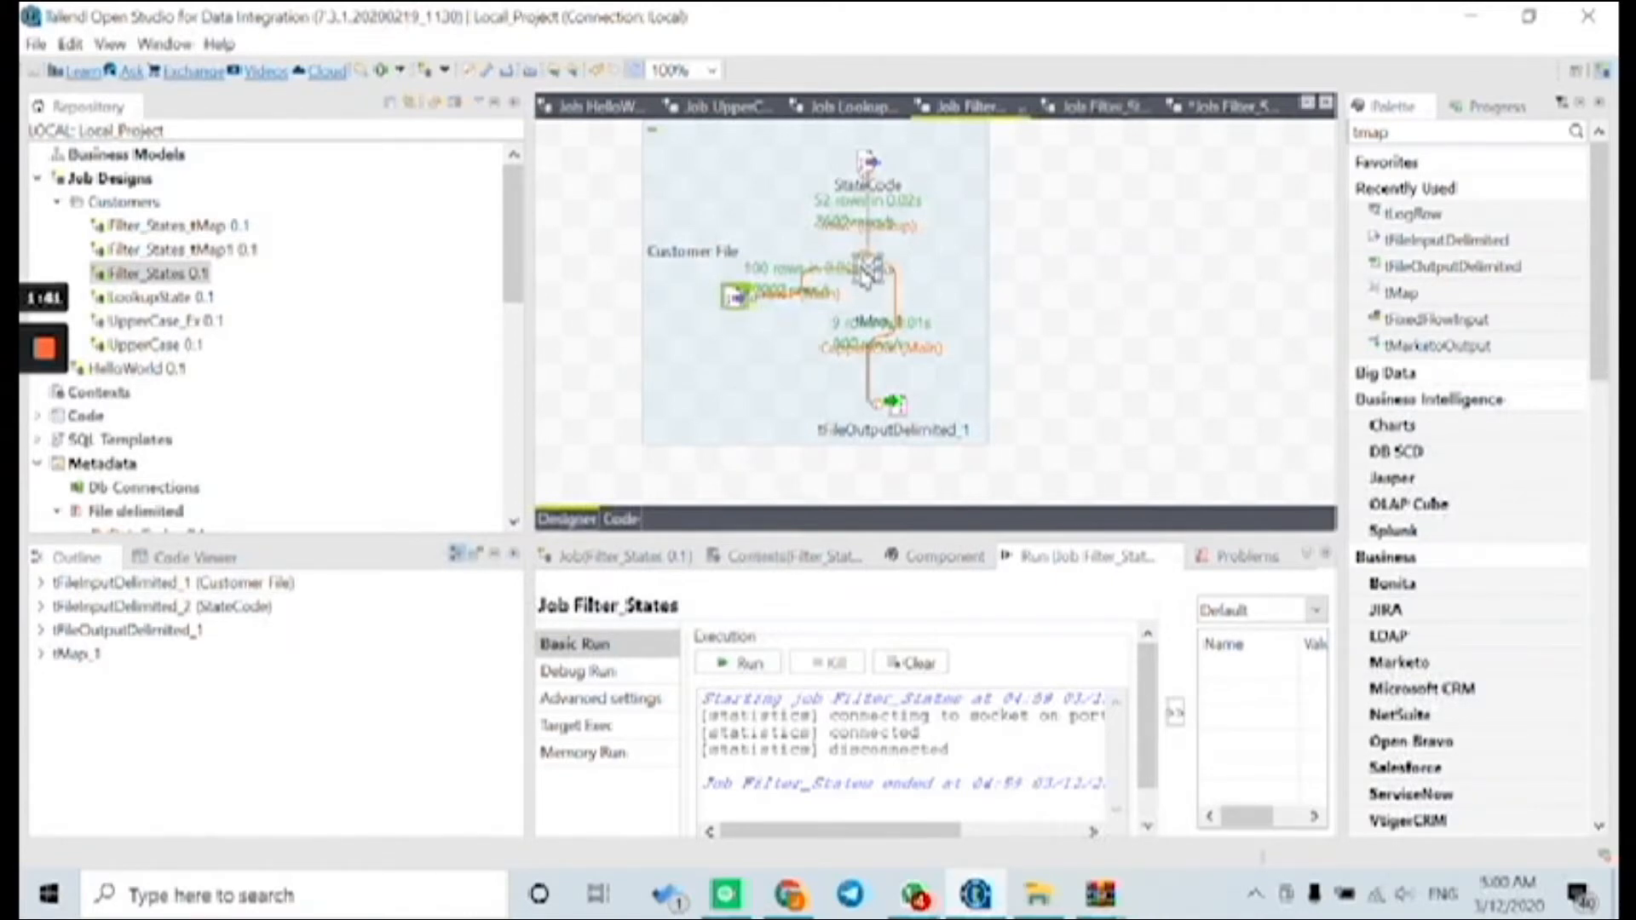
{"action": "double_click", "coordinate": [866, 271]}
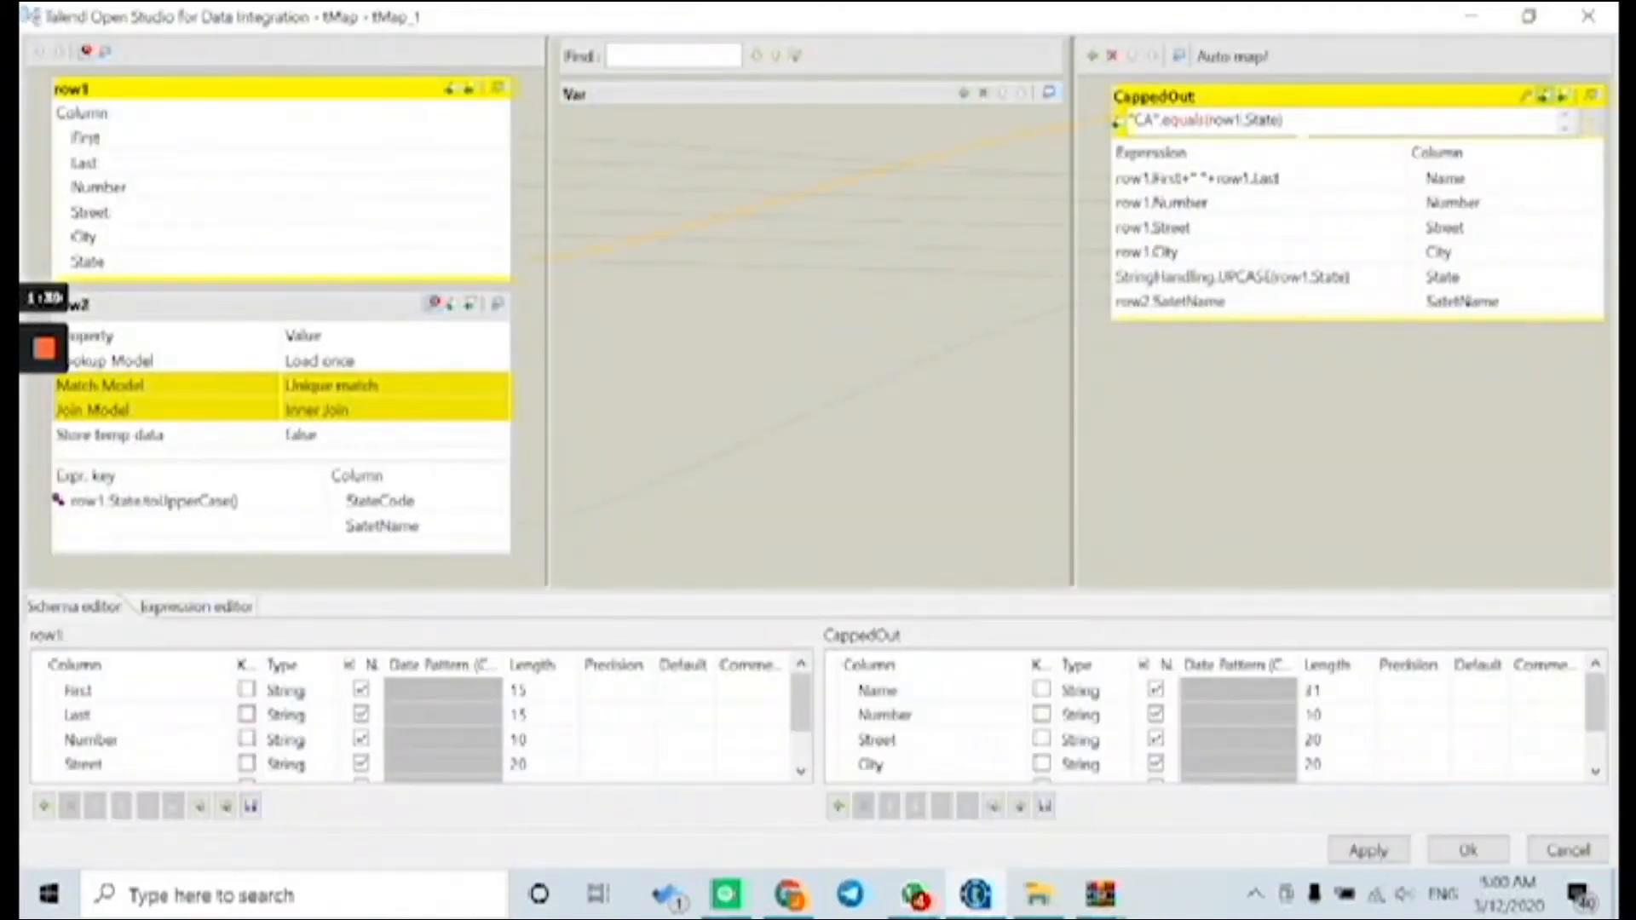
{"action": "left_click", "coordinate": [1302, 127]}
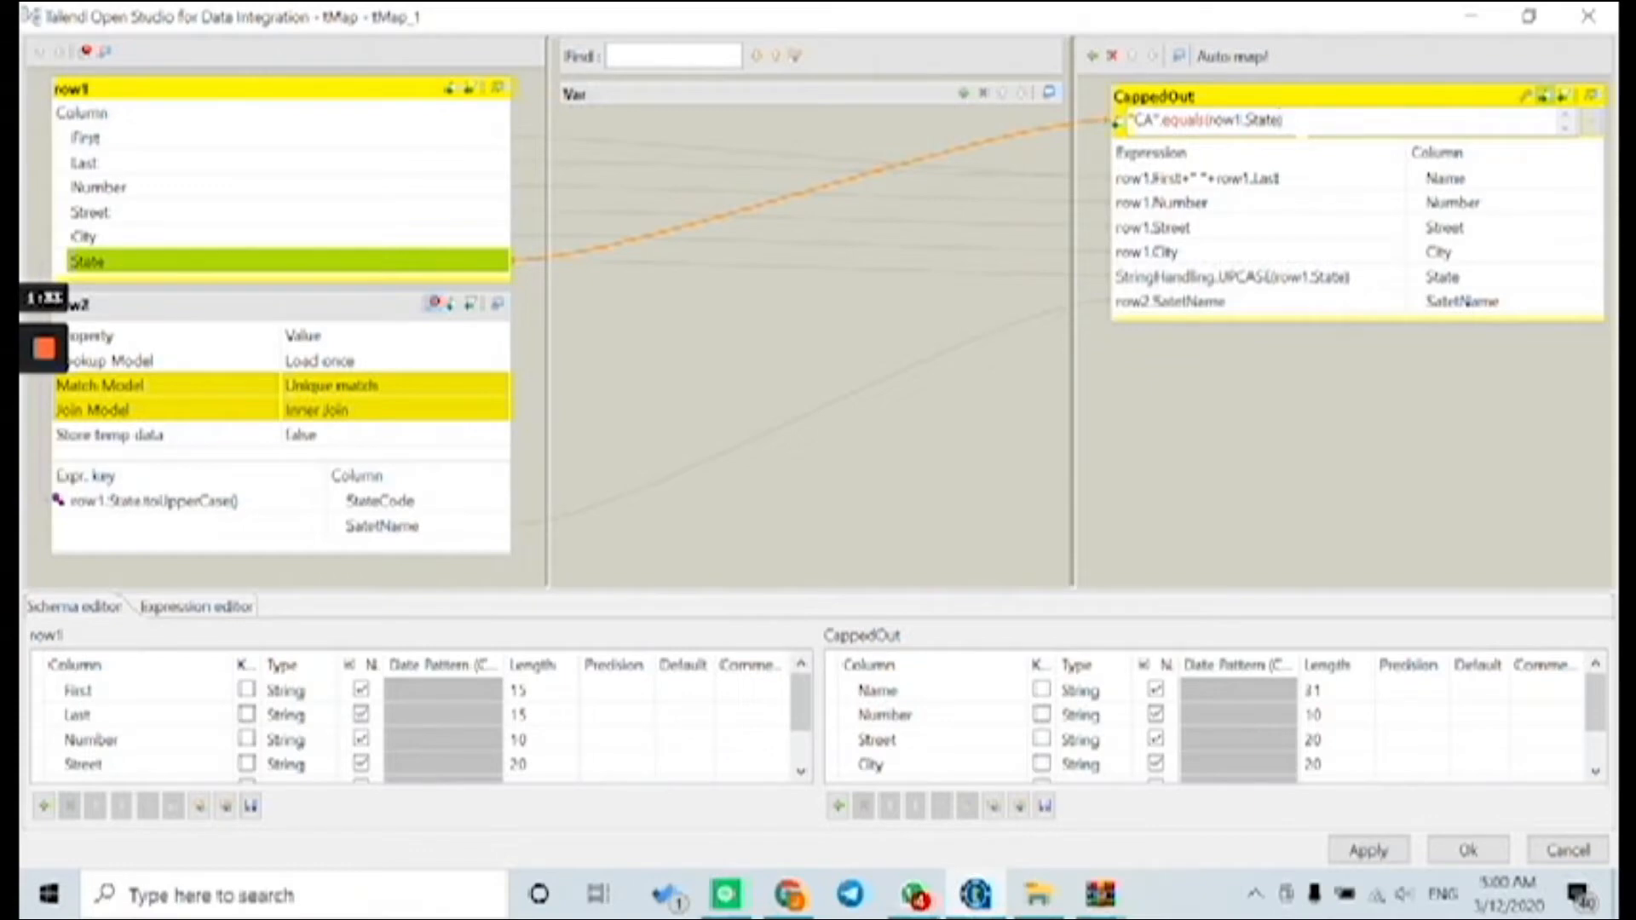
{"action": "key", "text": "Left"}
{"action": "key", "text": "Left"}
{"action": "key", "text": "Left"}
{"action": "key", "text": "Left"}
{"action": "key", "text": "Left"}
{"action": "key", "text": "Left"}
{"action": "key", "text": "BackSpace"}
{"action": "type", "text": "2"}
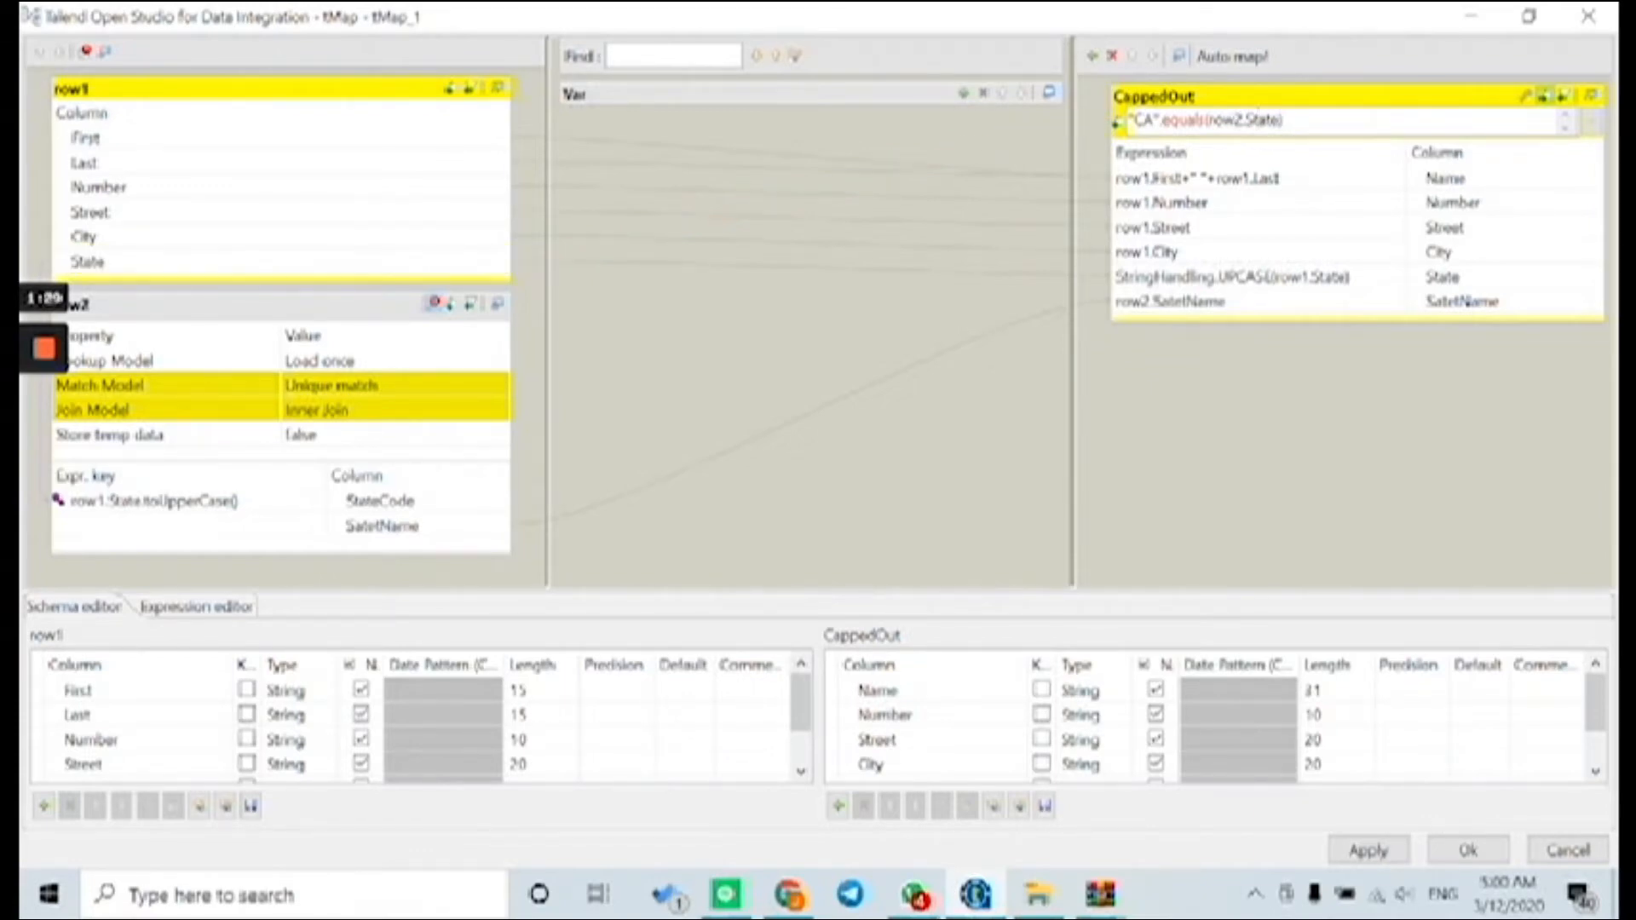
{"action": "key", "text": "Right"}
{"action": "key", "text": "Right"}
{"action": "key", "text": "Right"}
{"action": "key", "text": "Right"}
{"action": "type", "text": "Code"}
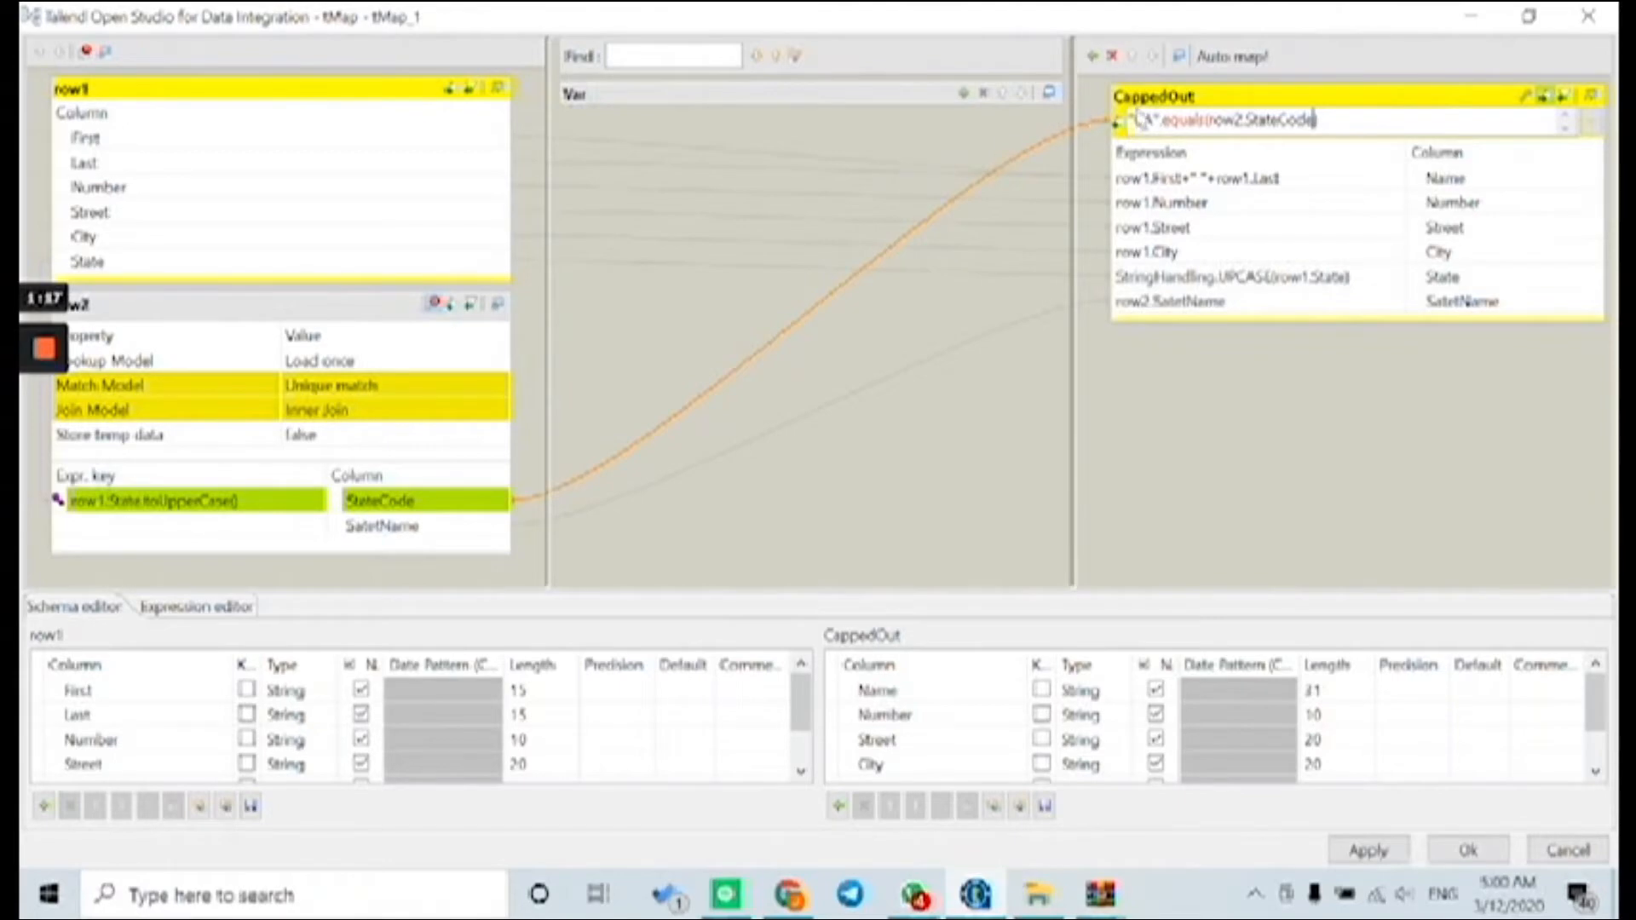
{"action": "left_click", "coordinate": [1469, 849]}
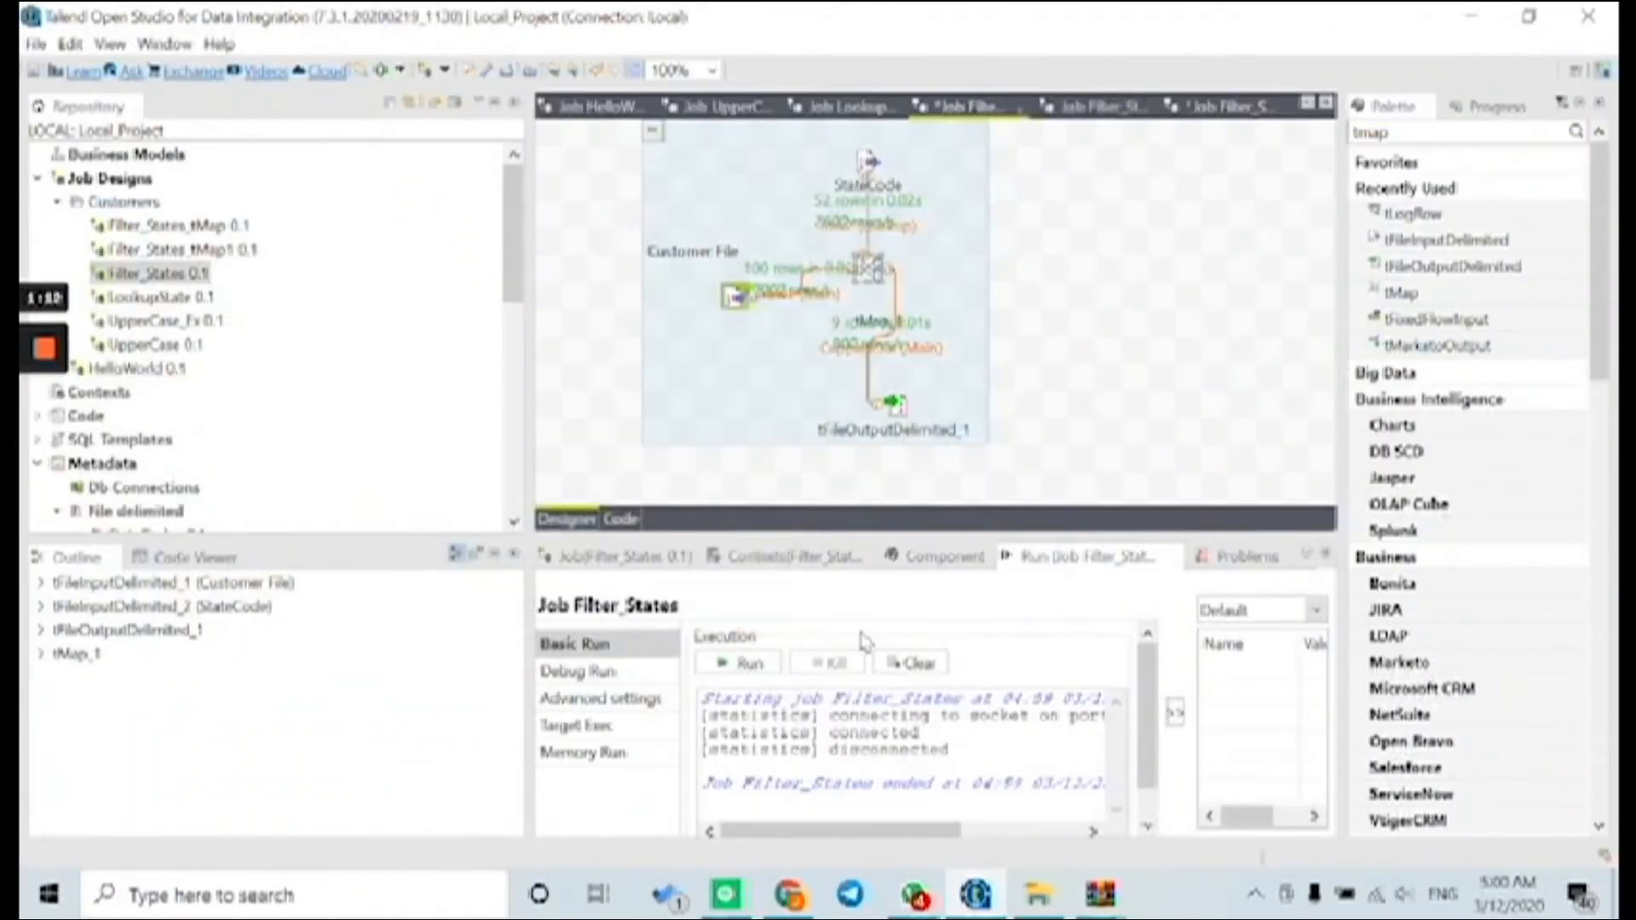
{"action": "left_click", "coordinate": [747, 663]}
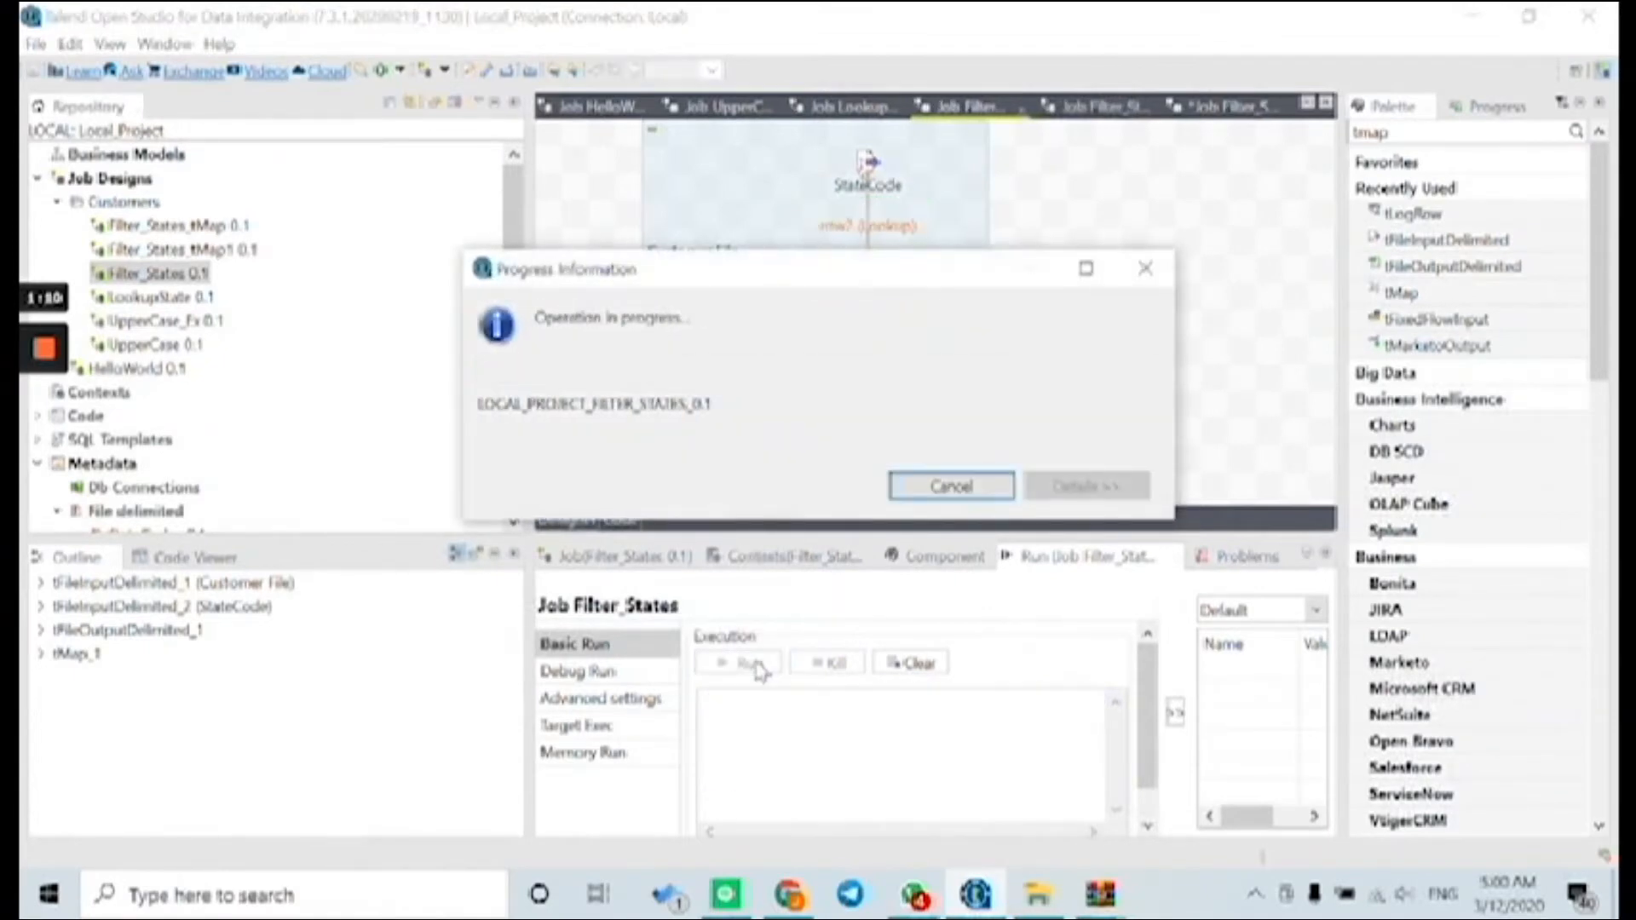
Step: View the regenerated CappedOut.csv from the CappedOut.zip archive and check its rows down to the end
{"action": "mouse_move", "coordinate": [1025, 907]}
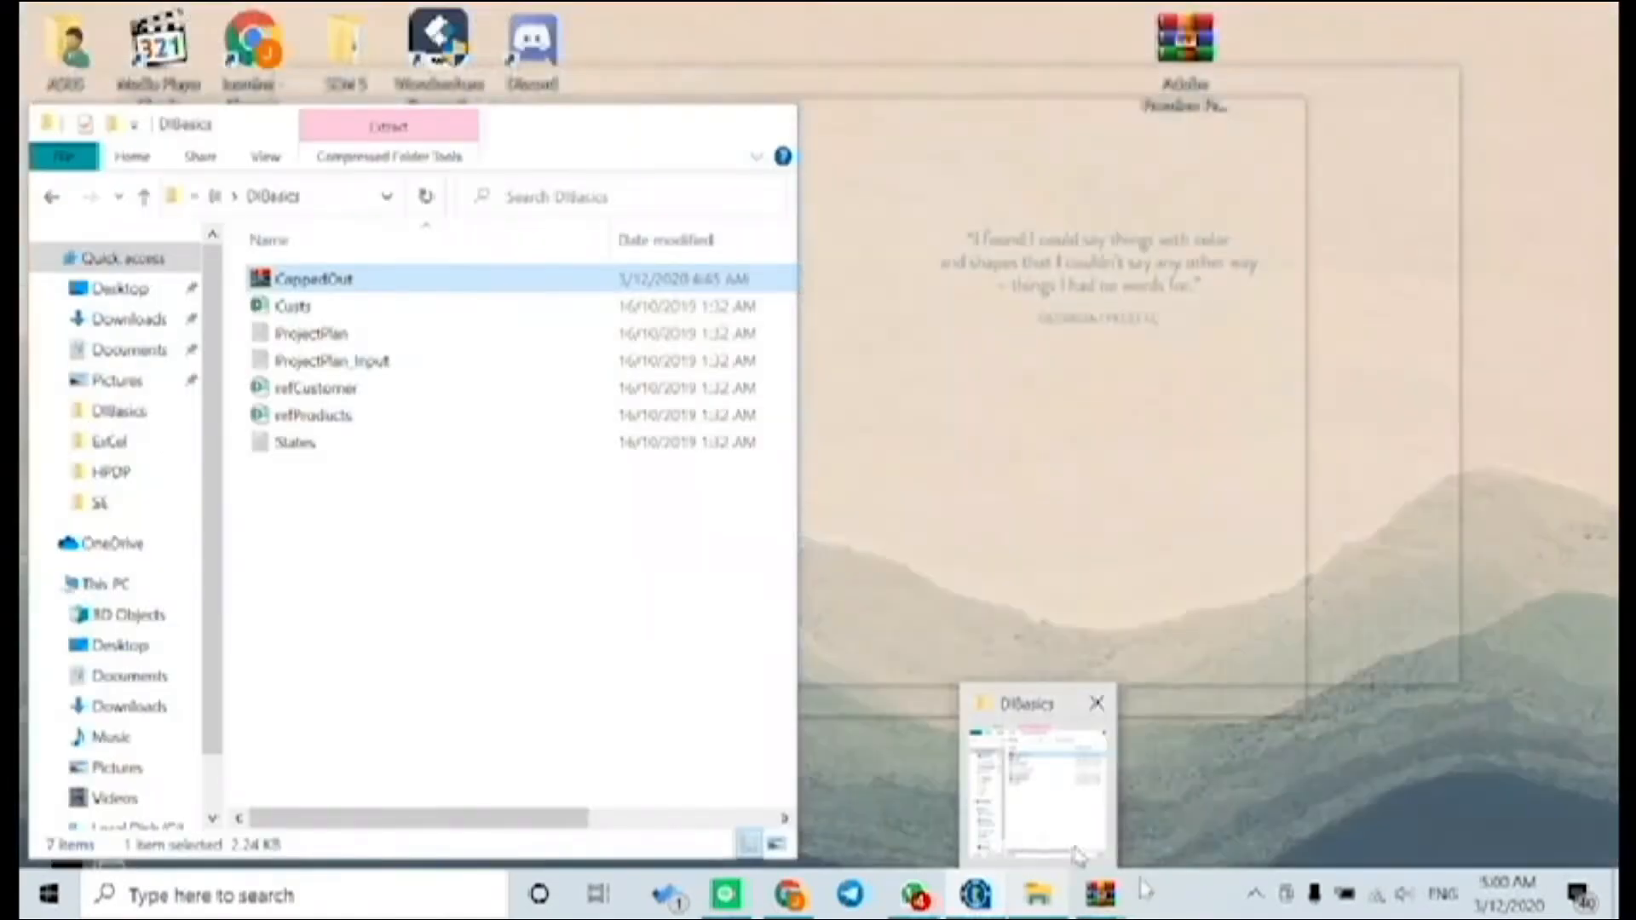
{"action": "mouse_move", "coordinate": [1099, 894]}
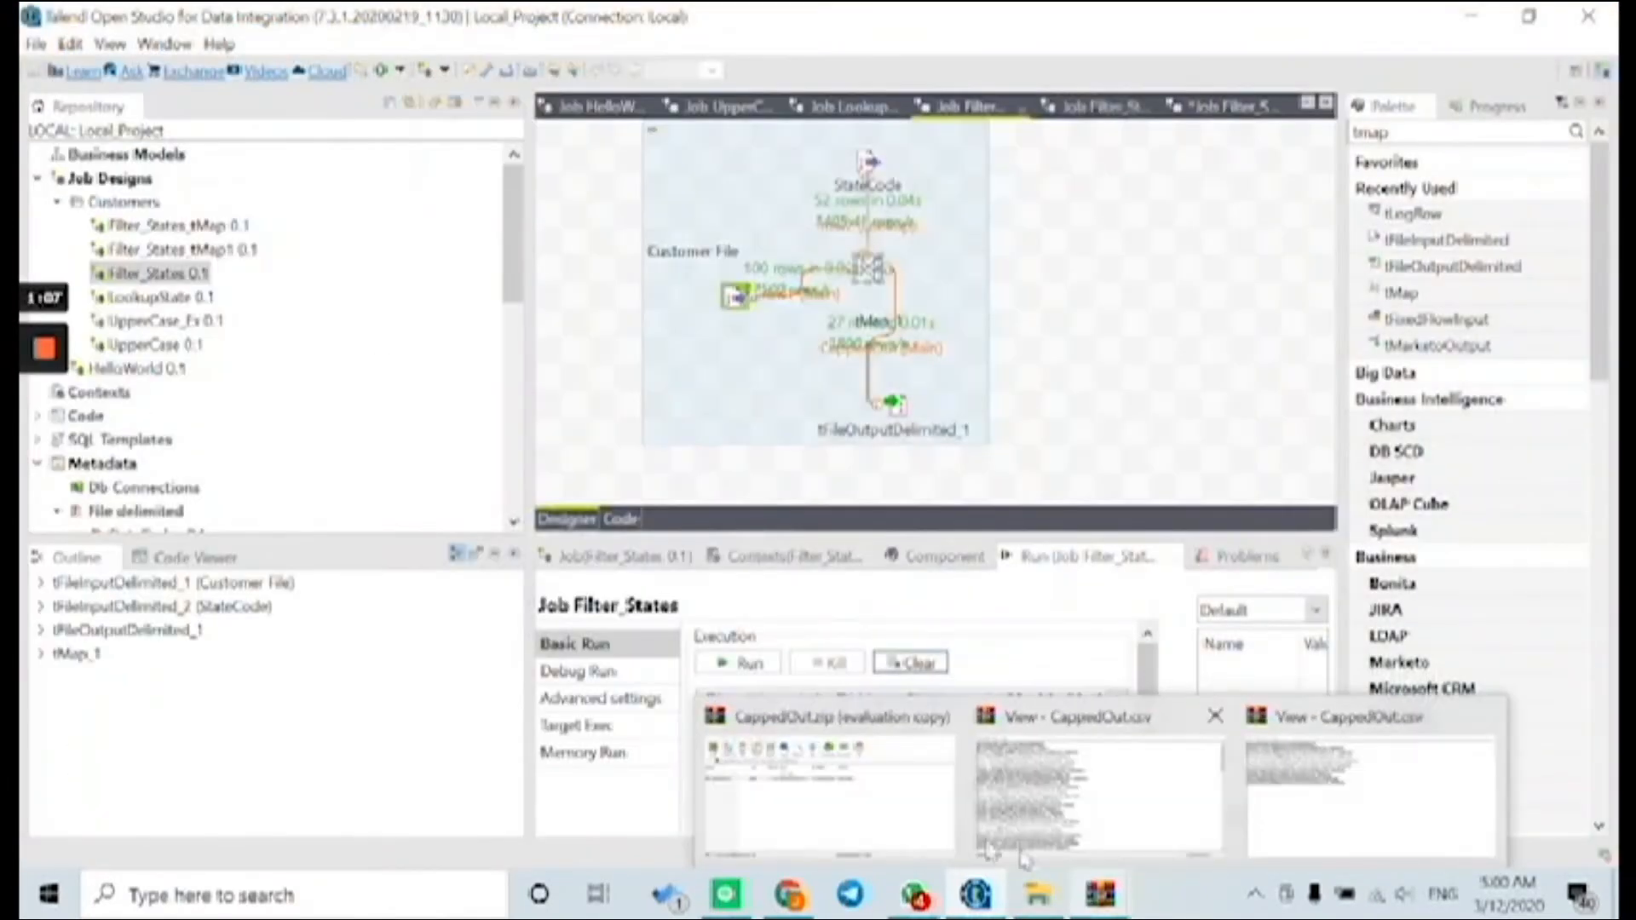
{"action": "left_click", "coordinate": [887, 844]}
{"action": "right_click", "coordinate": [415, 313]}
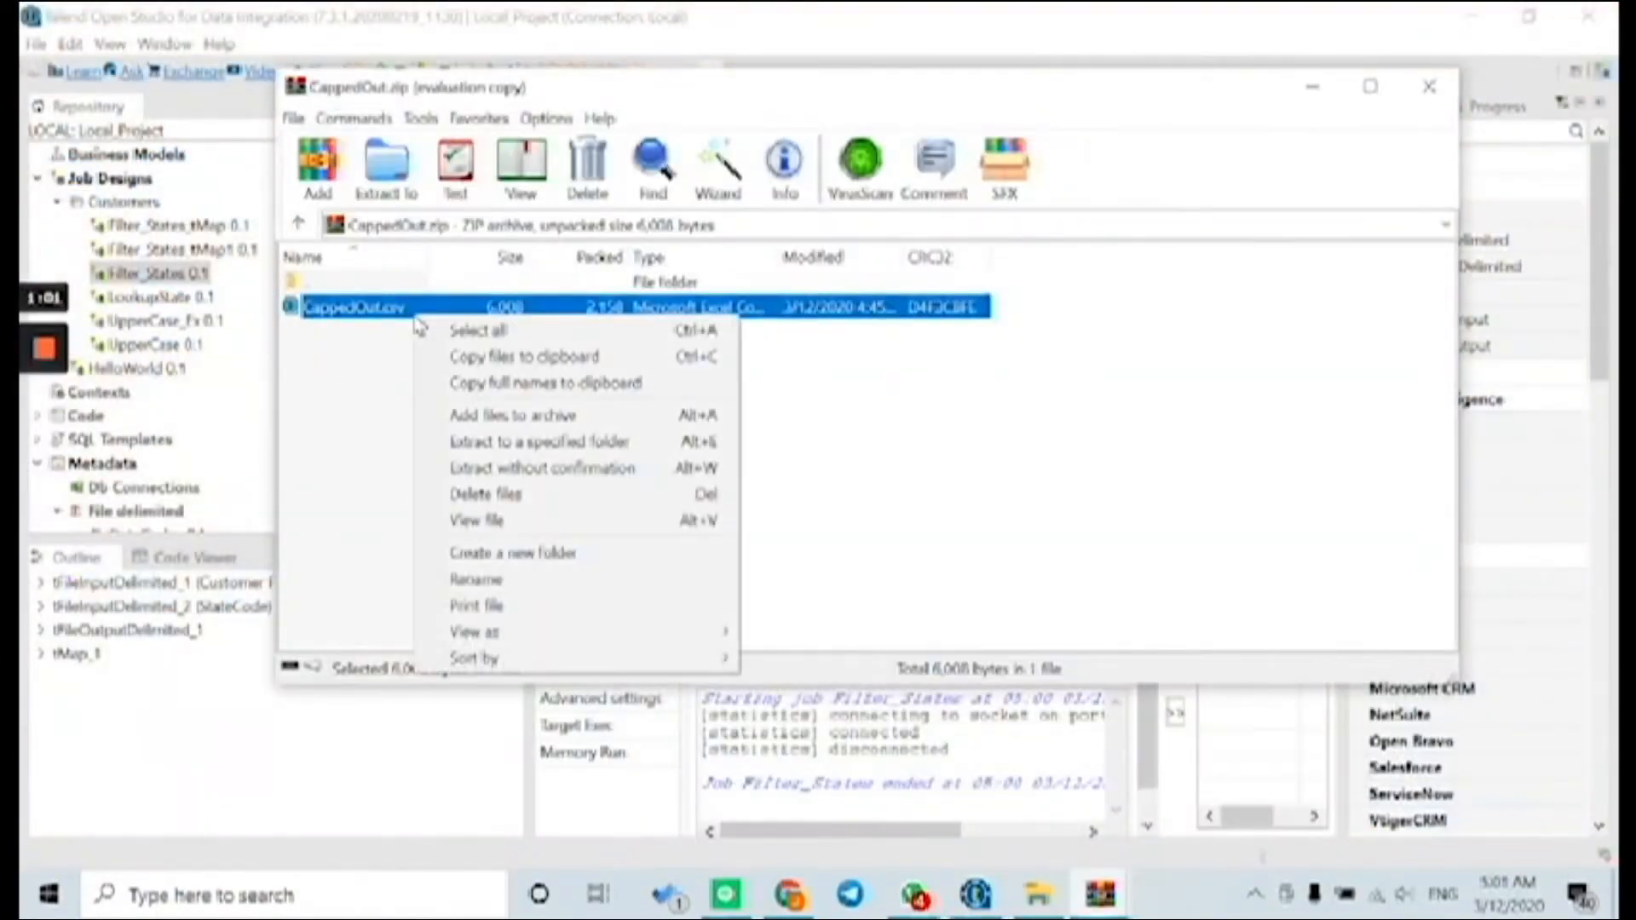
{"action": "left_click", "coordinate": [486, 520]}
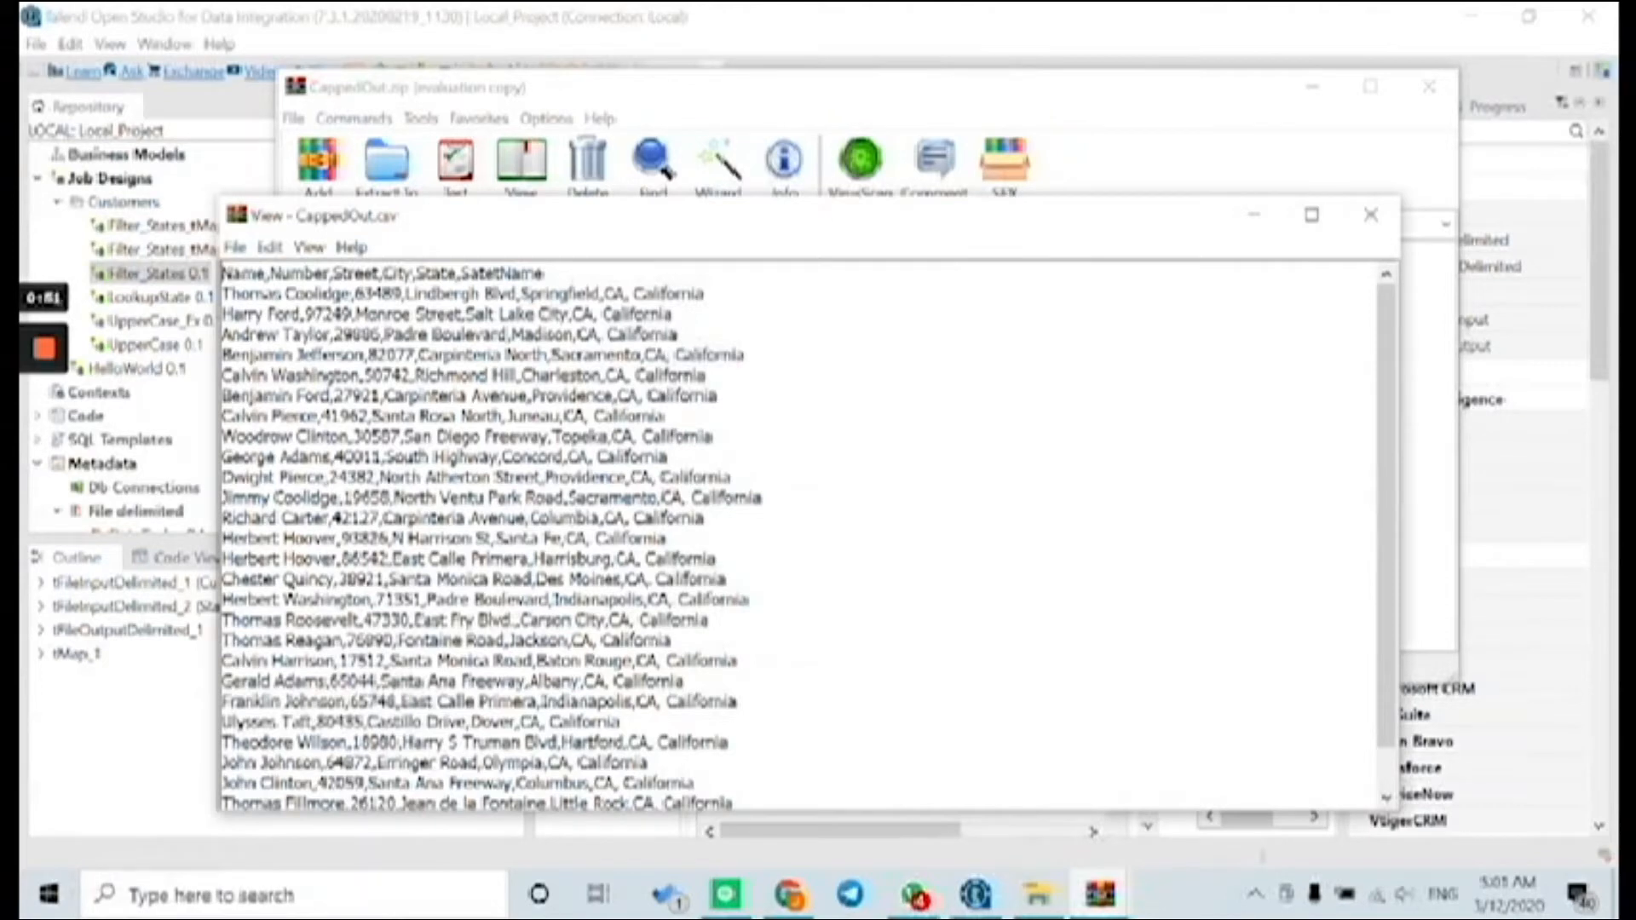
{"action": "scroll", "coordinate": [715, 579], "scroll_direction": "down", "scroll_amount": 1}
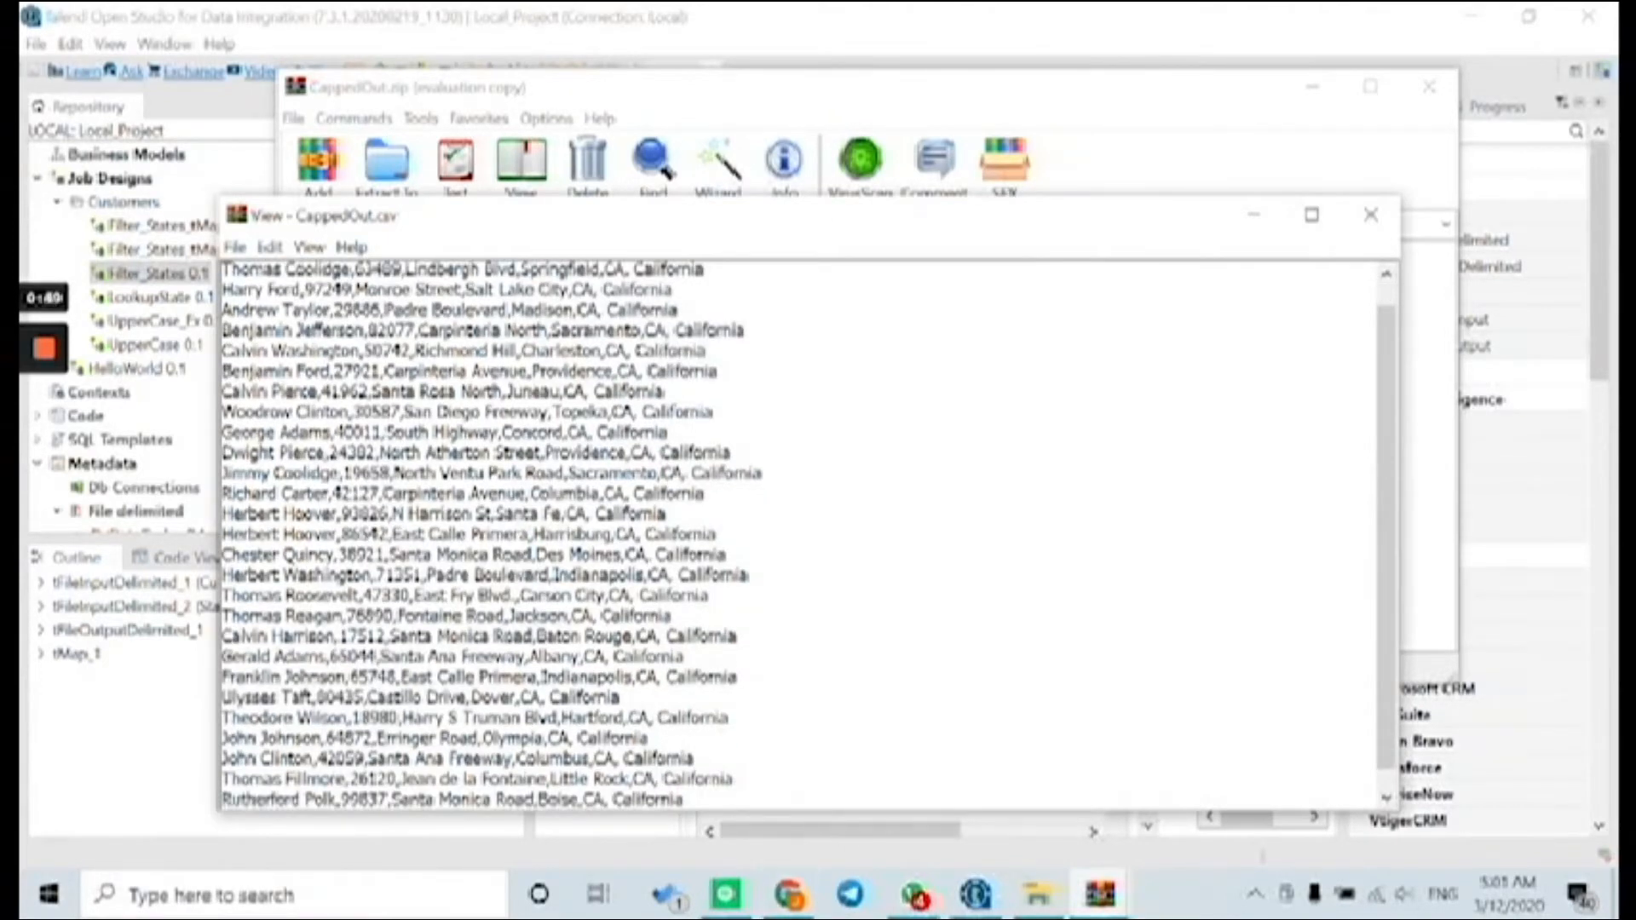
{"action": "mouse_move", "coordinate": [1102, 901]}
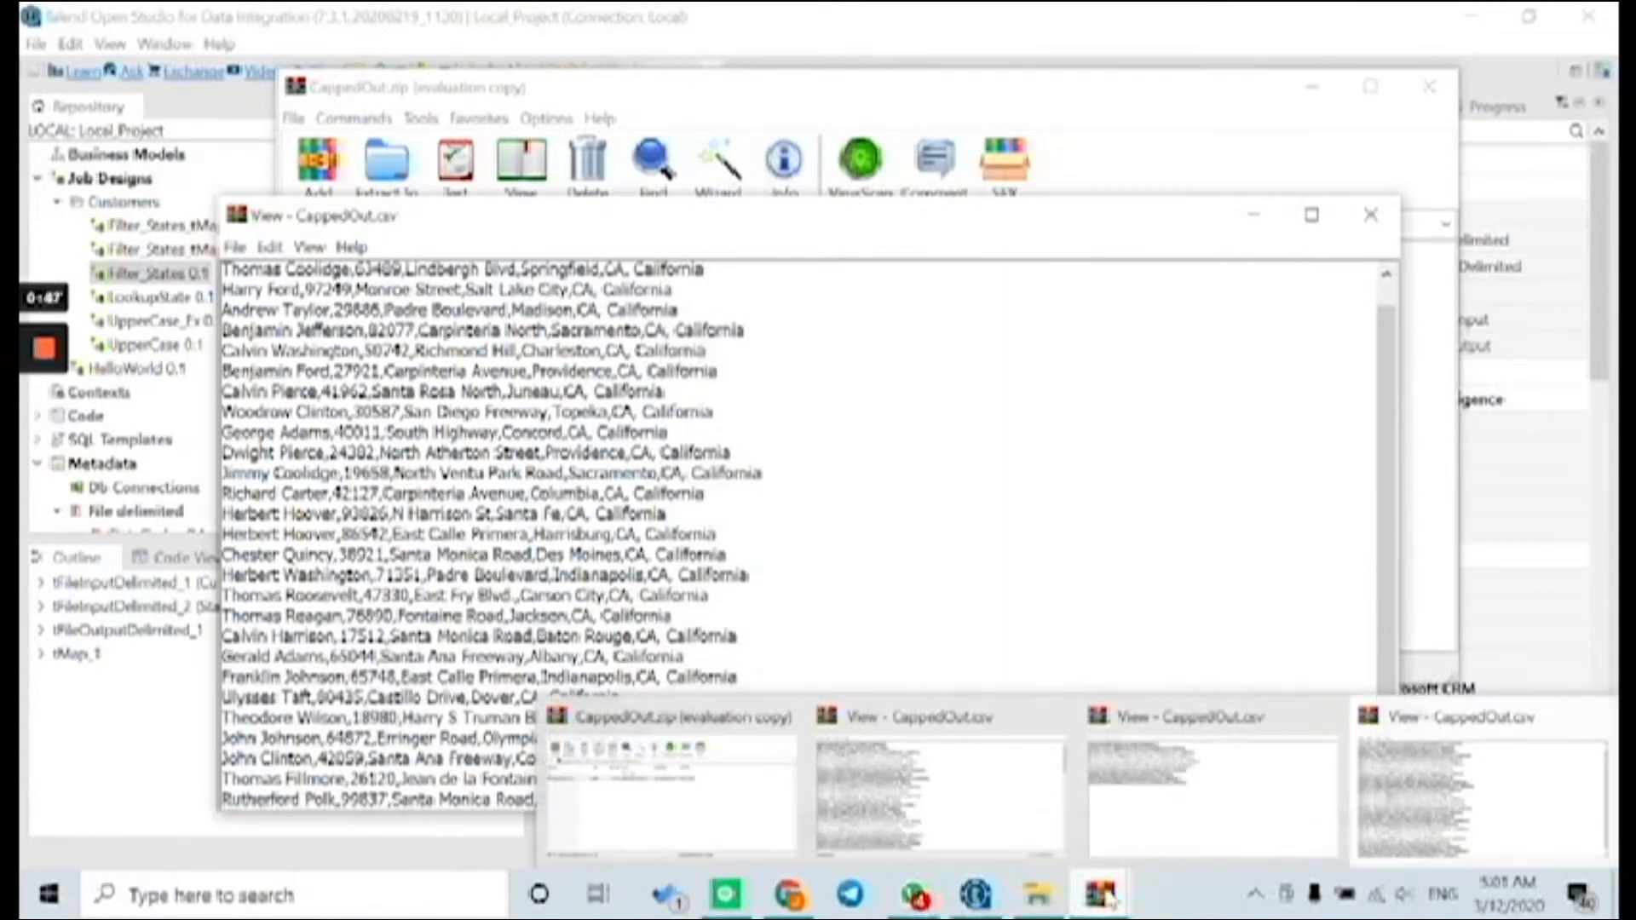
{"action": "left_click", "coordinate": [1250, 53]}
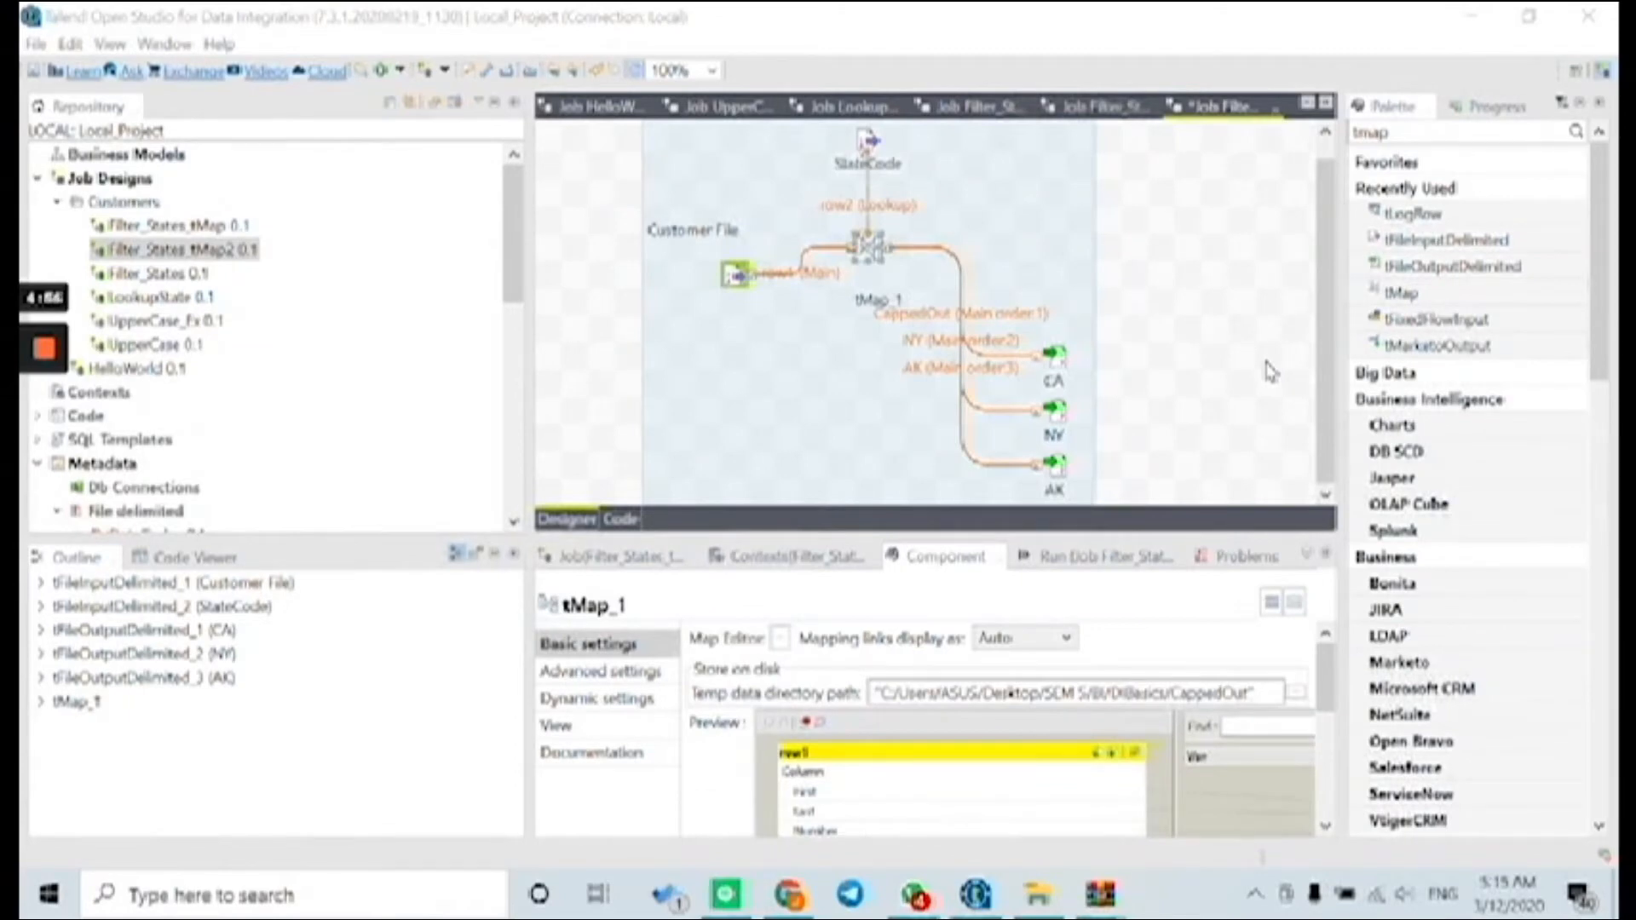
Step: Review the unfiltered customer rows in the CappedOut.csv view, then close it to return to the Filter_States_tMap2 job
{"action": "mouse_move", "coordinate": [1101, 910]}
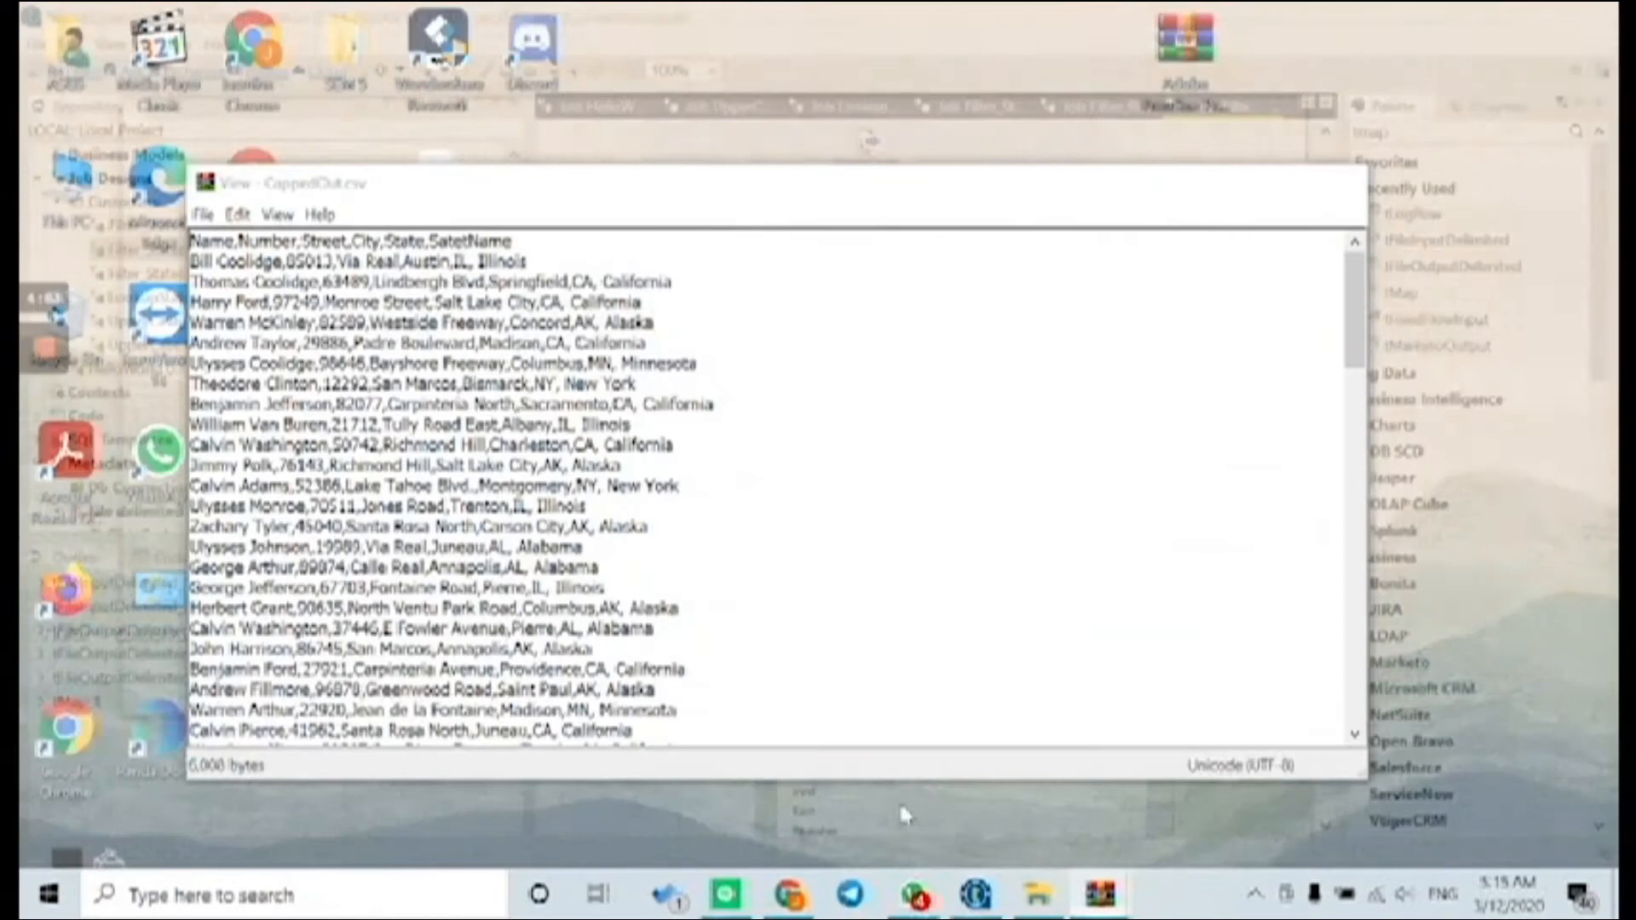
{"action": "left_click", "coordinate": [905, 817]}
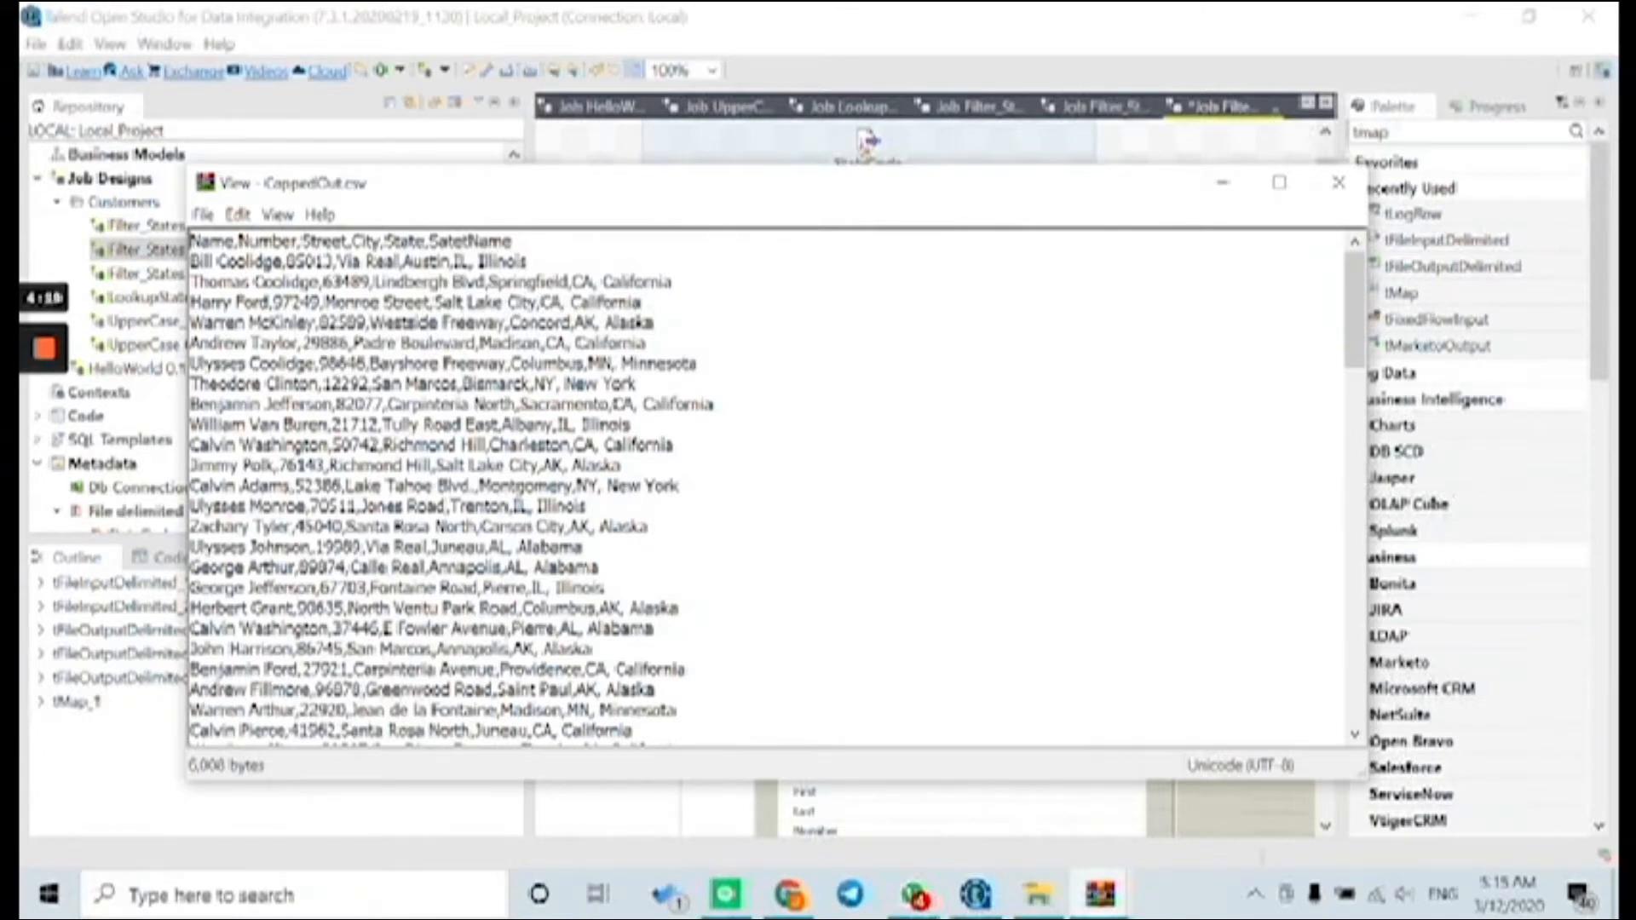
{"action": "left_click", "coordinate": [1339, 182]}
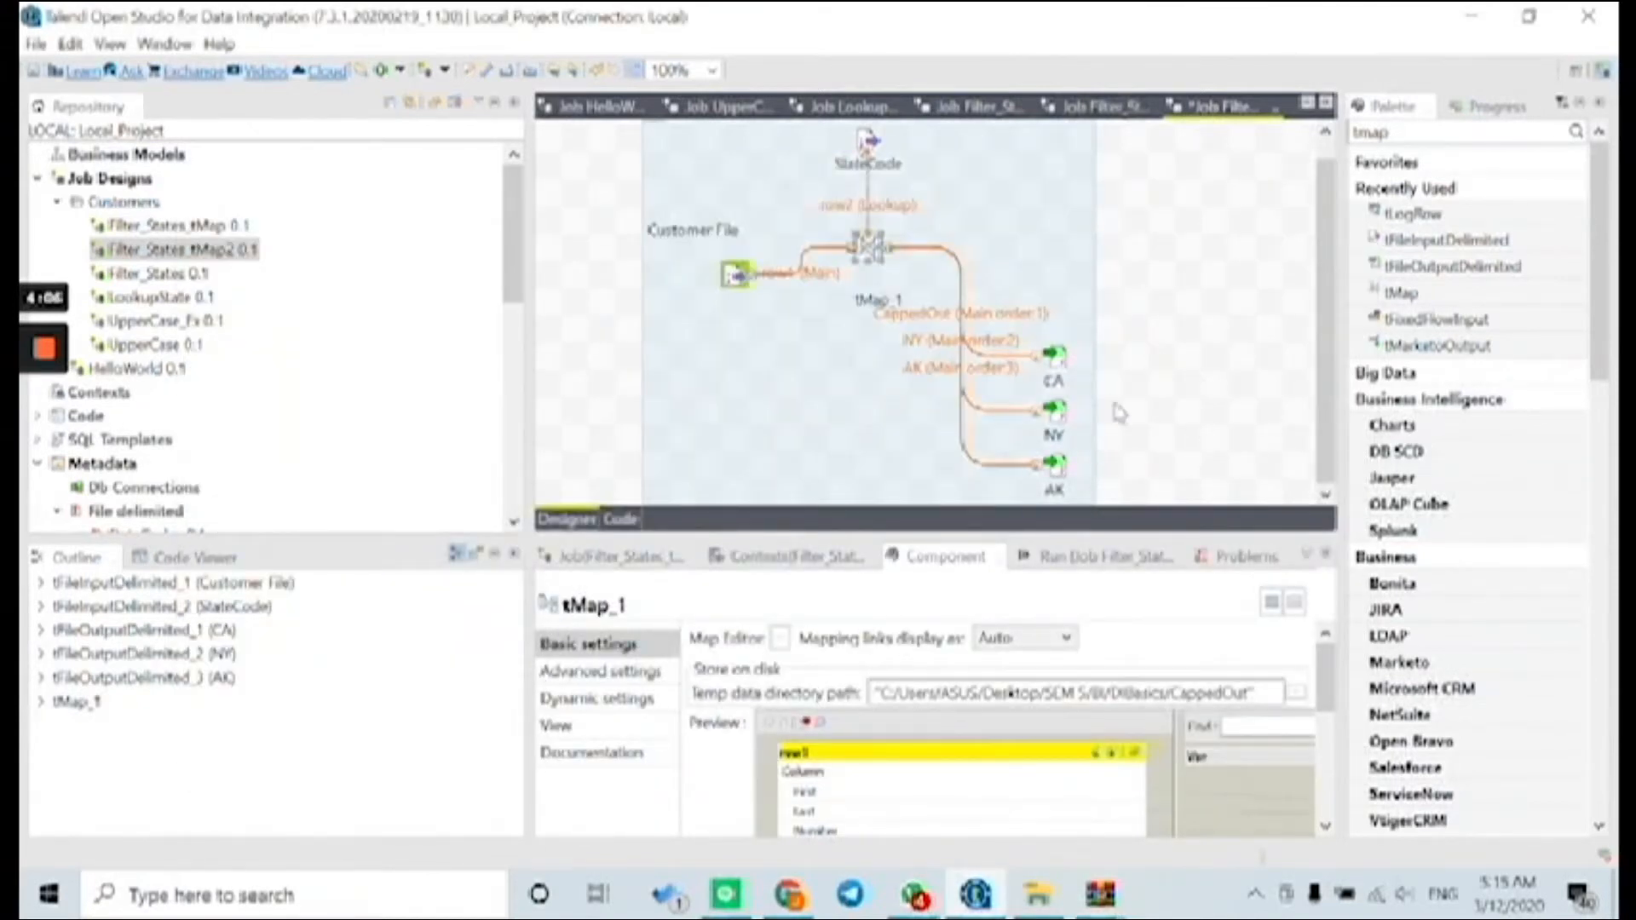
Step: Check the NY and CA file output settings, and auto map the matching input columns to the NY and AK outputs in tMap_1
{"action": "left_click", "coordinate": [1056, 415]}
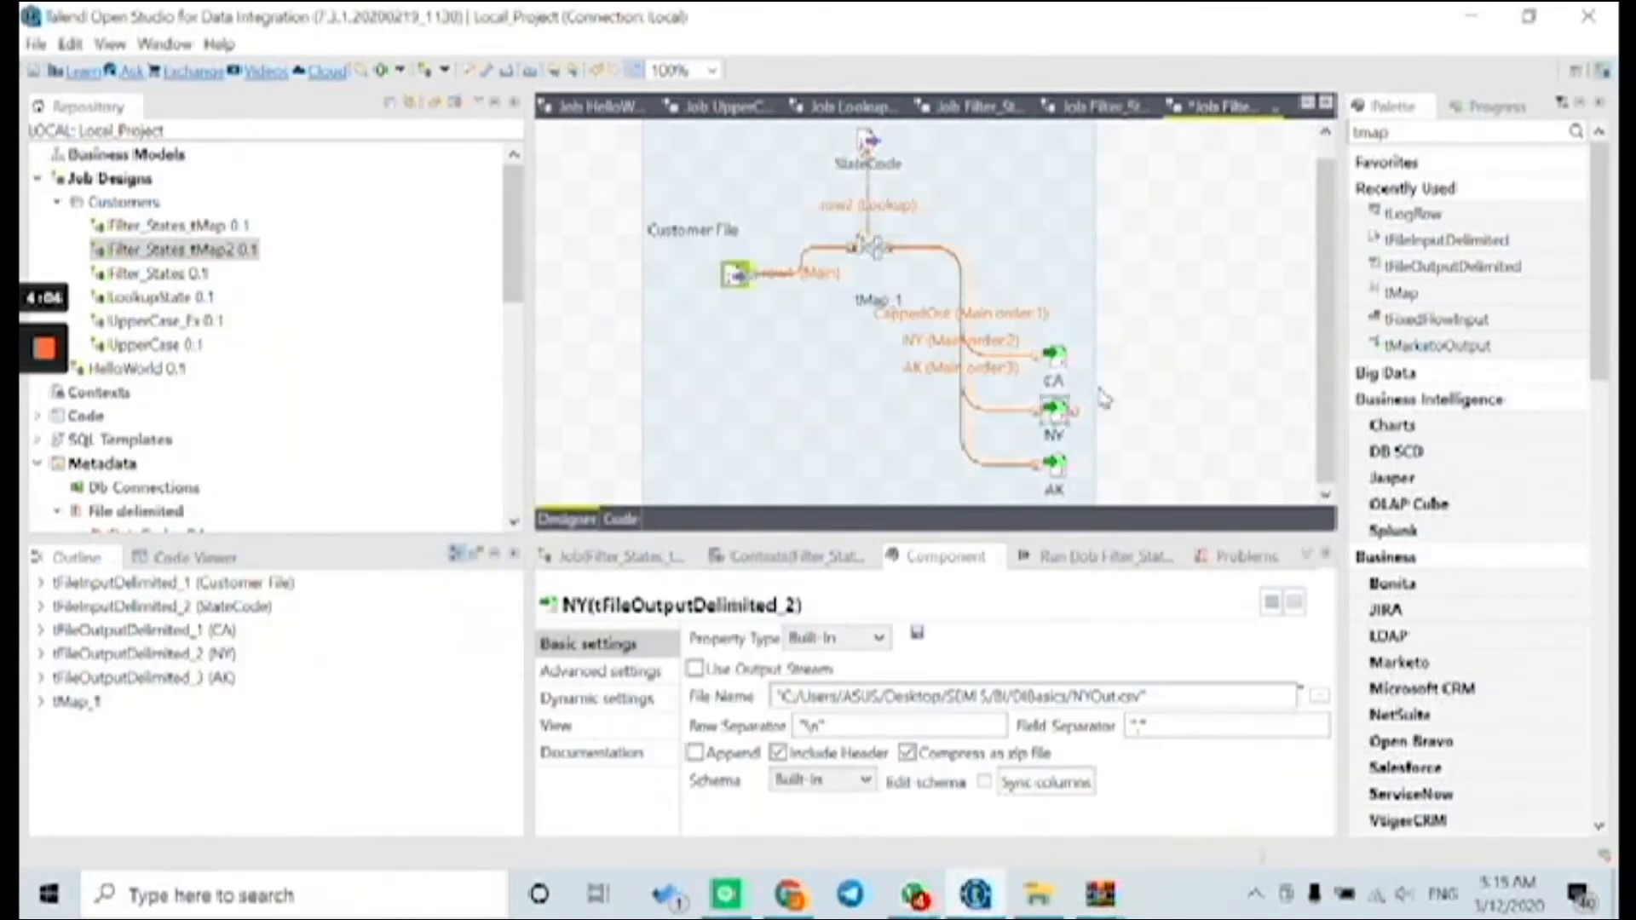
{"action": "left_click", "coordinate": [1081, 366]}
{"action": "left_click", "coordinate": [1065, 368]}
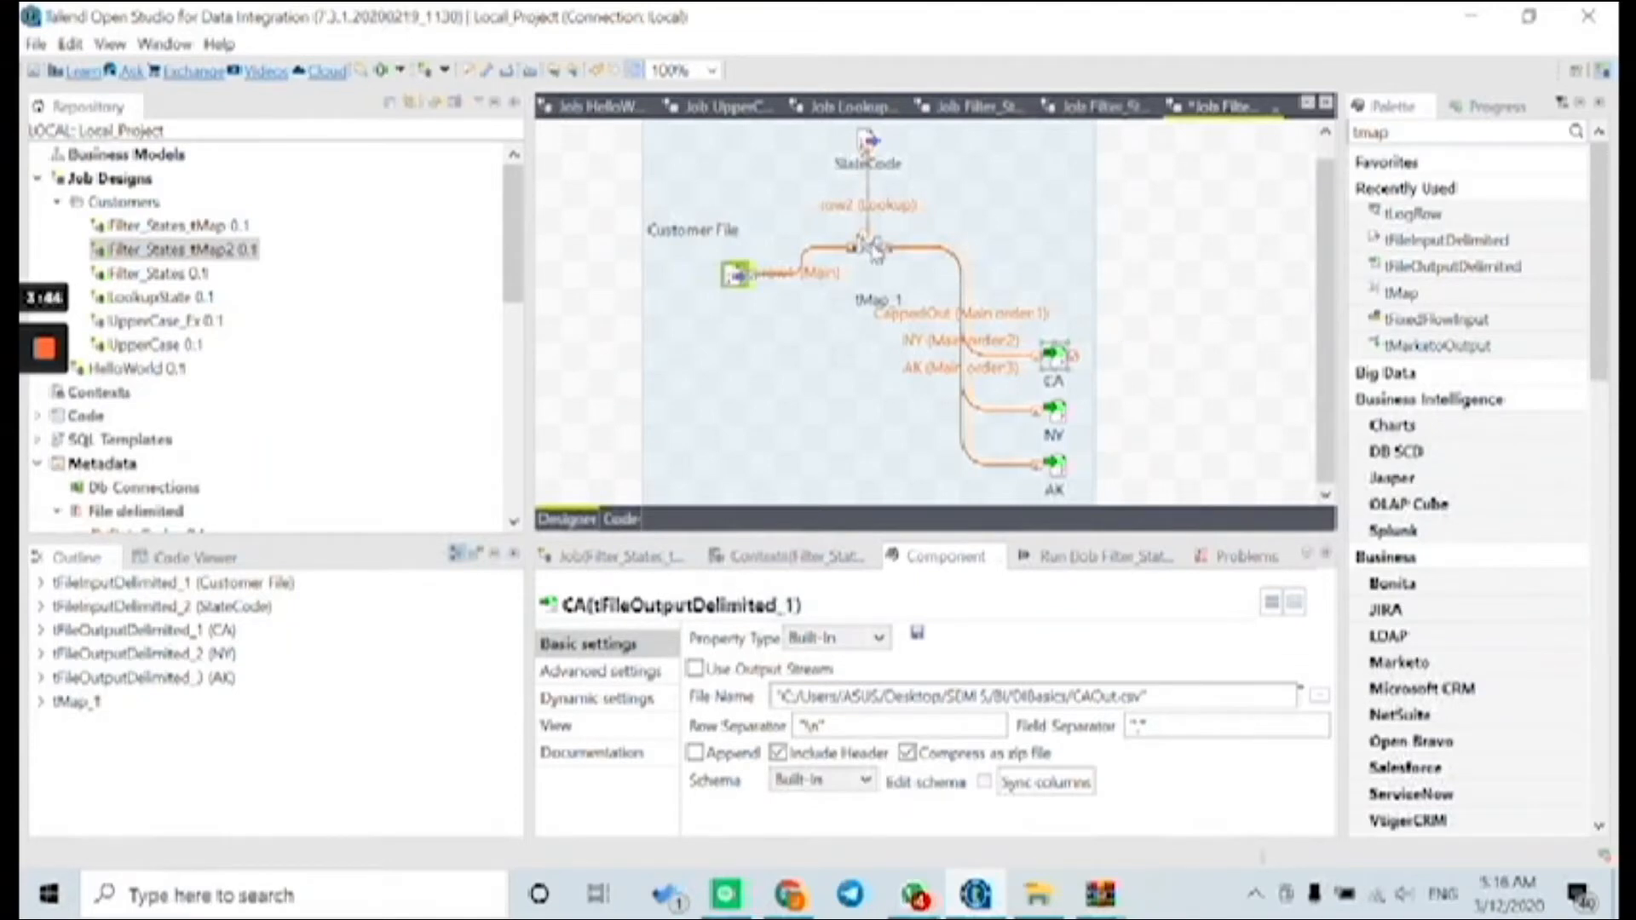
{"action": "left_click", "coordinate": [871, 246]}
{"action": "double_click", "coordinate": [871, 246]}
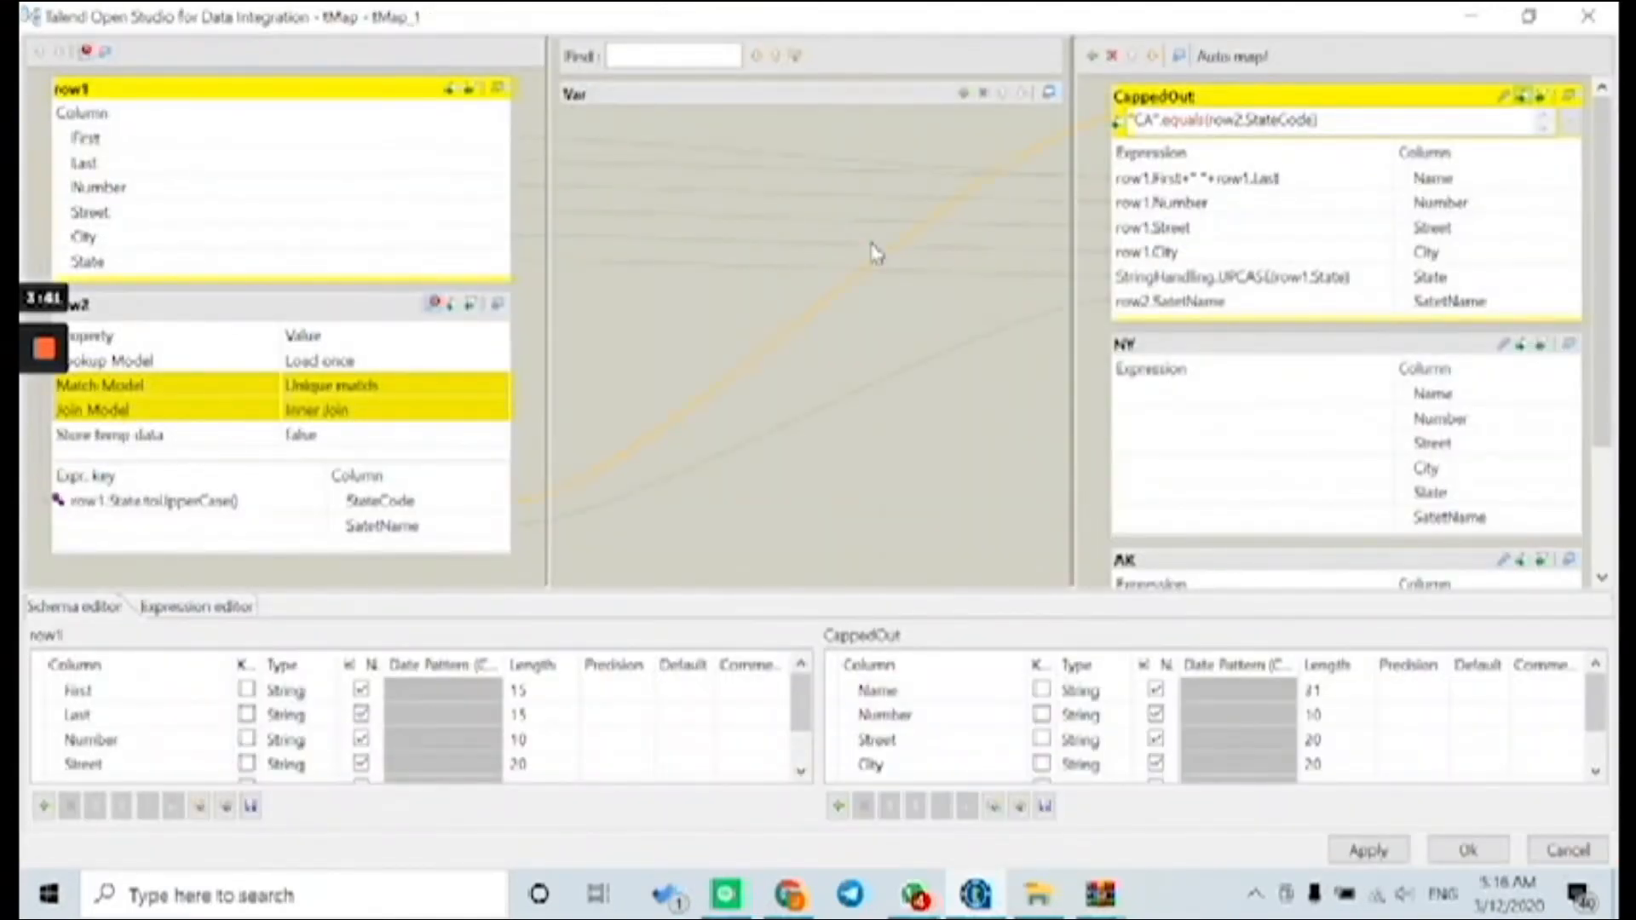
{"action": "left_click", "coordinate": [1236, 58]}
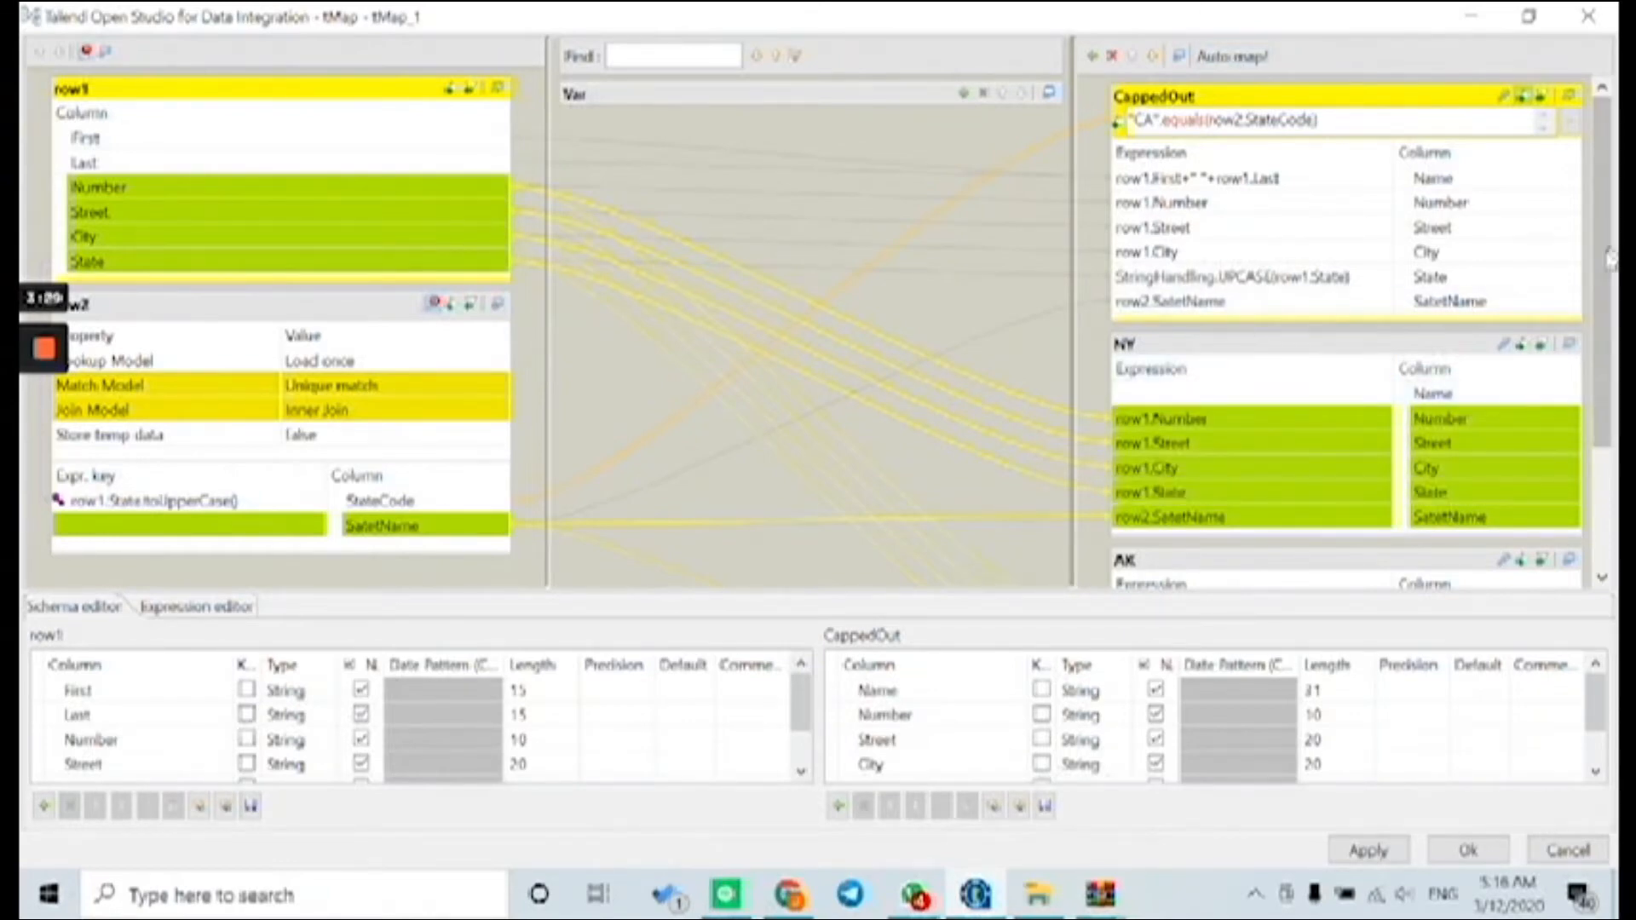
Step: Copy the CappedOut Name expression row1.First+" "+row1.Last into the Name column of the NY and AK outputs
{"action": "mouse_move", "coordinate": [1601, 277]}
{"action": "left_mouse_down"}
{"action": "mouse_move", "coordinate": [1606, 401]}
{"action": "mouse_move", "coordinate": [1596, 298]}
{"action": "left_mouse_up"}
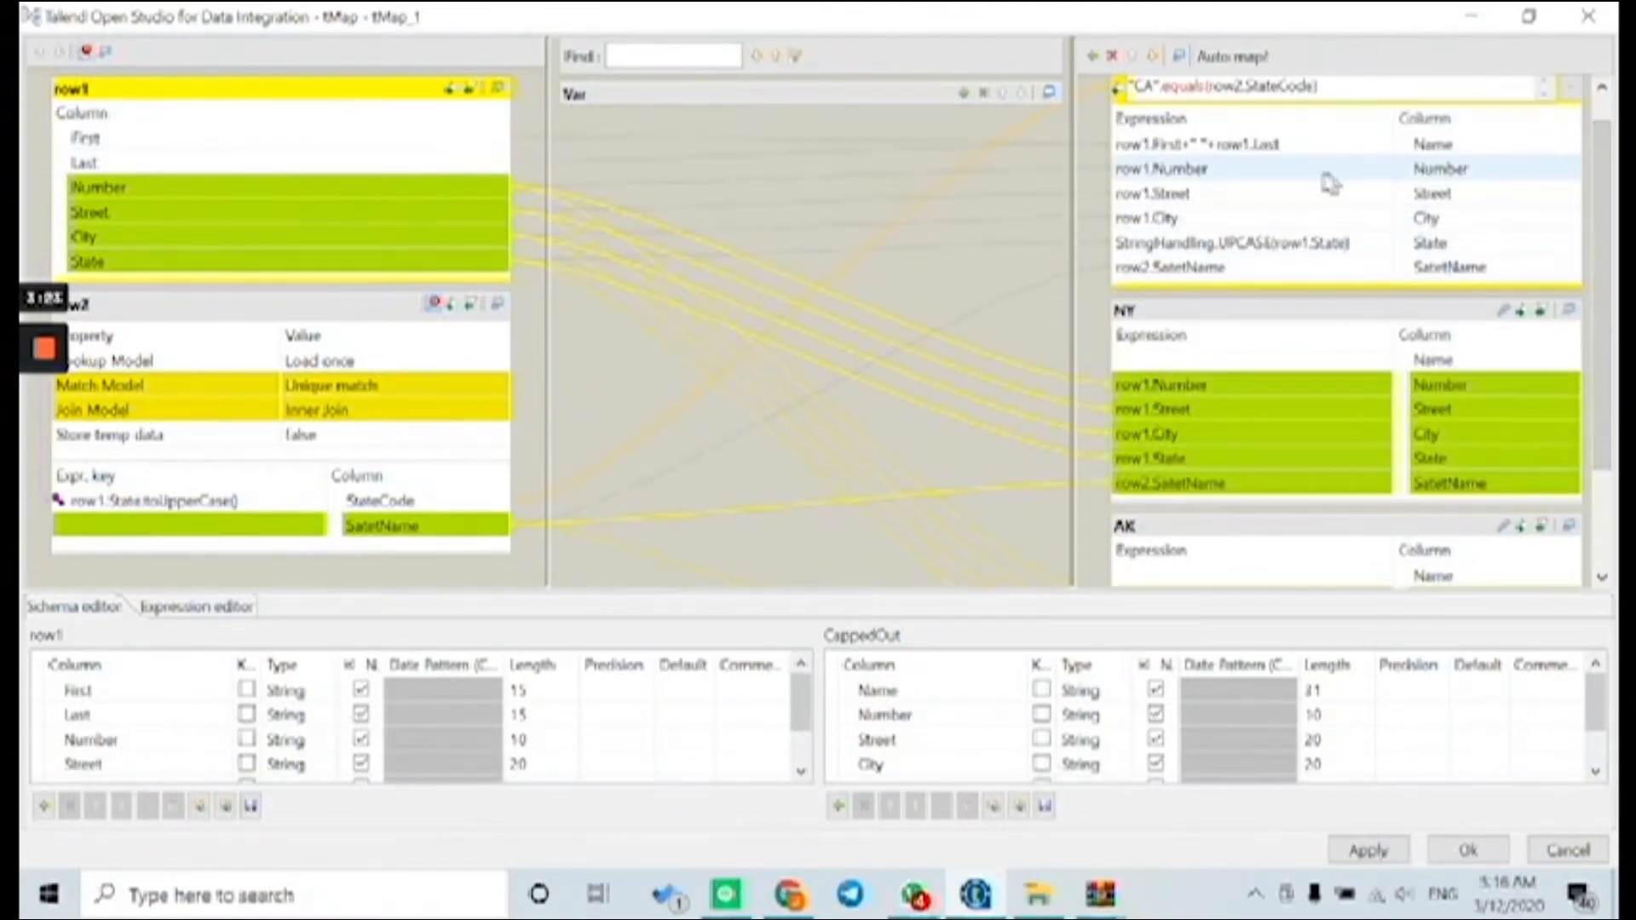
{"action": "left_click", "coordinate": [1251, 145]}
{"action": "key", "text": "ctrl+c"}
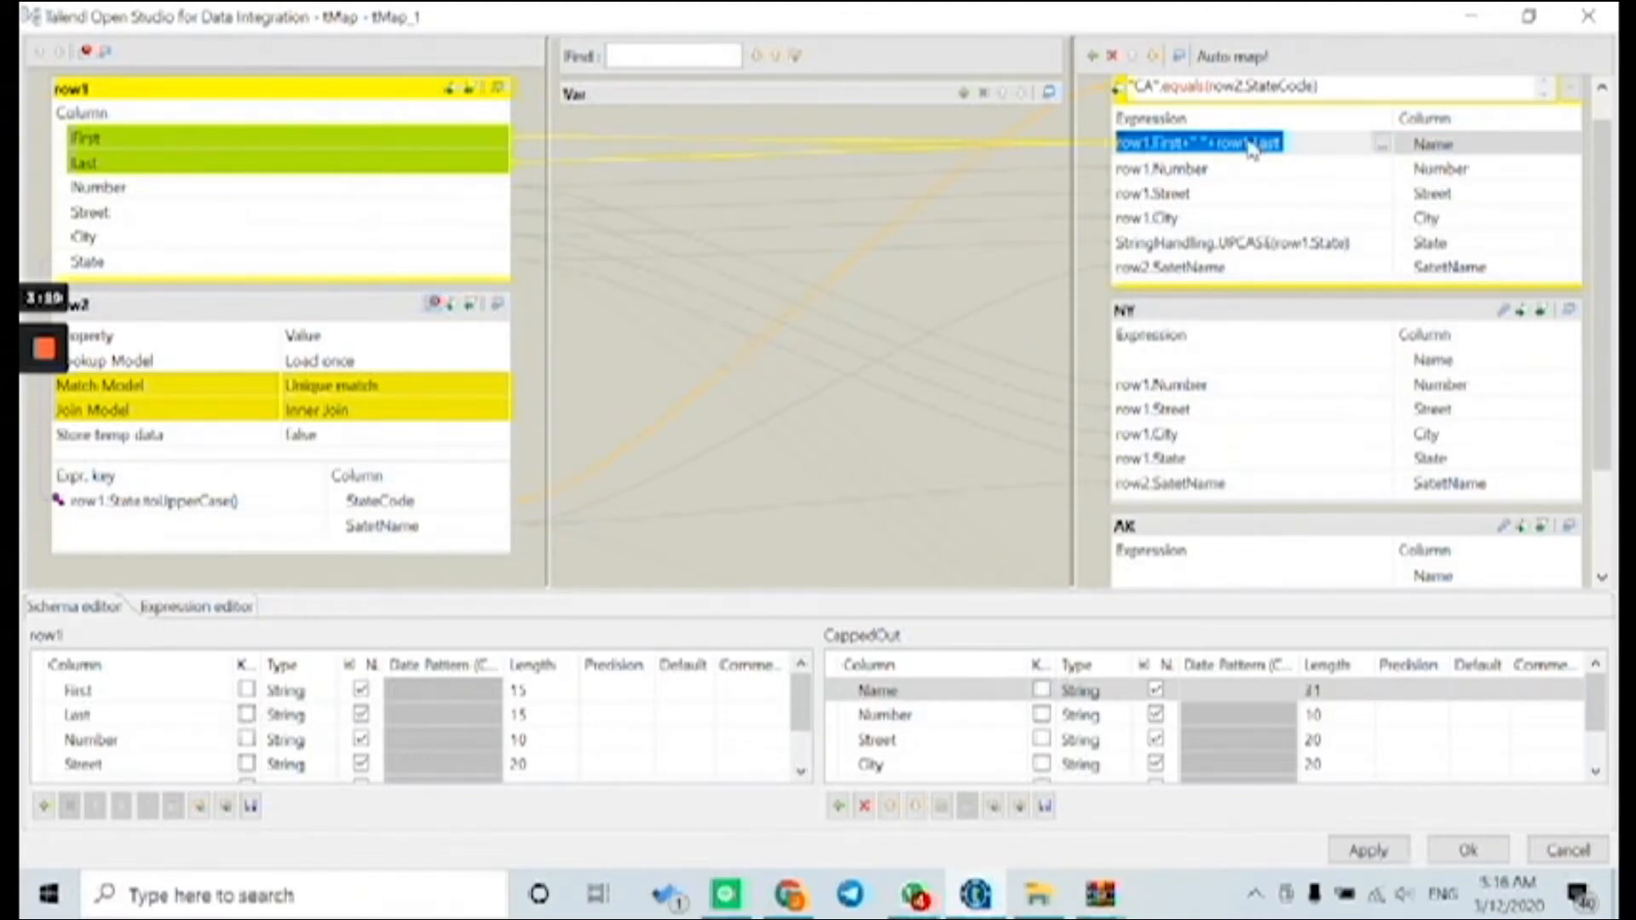
{"action": "left_click", "coordinate": [1233, 365]}
{"action": "key", "text": "ctrl+v"}
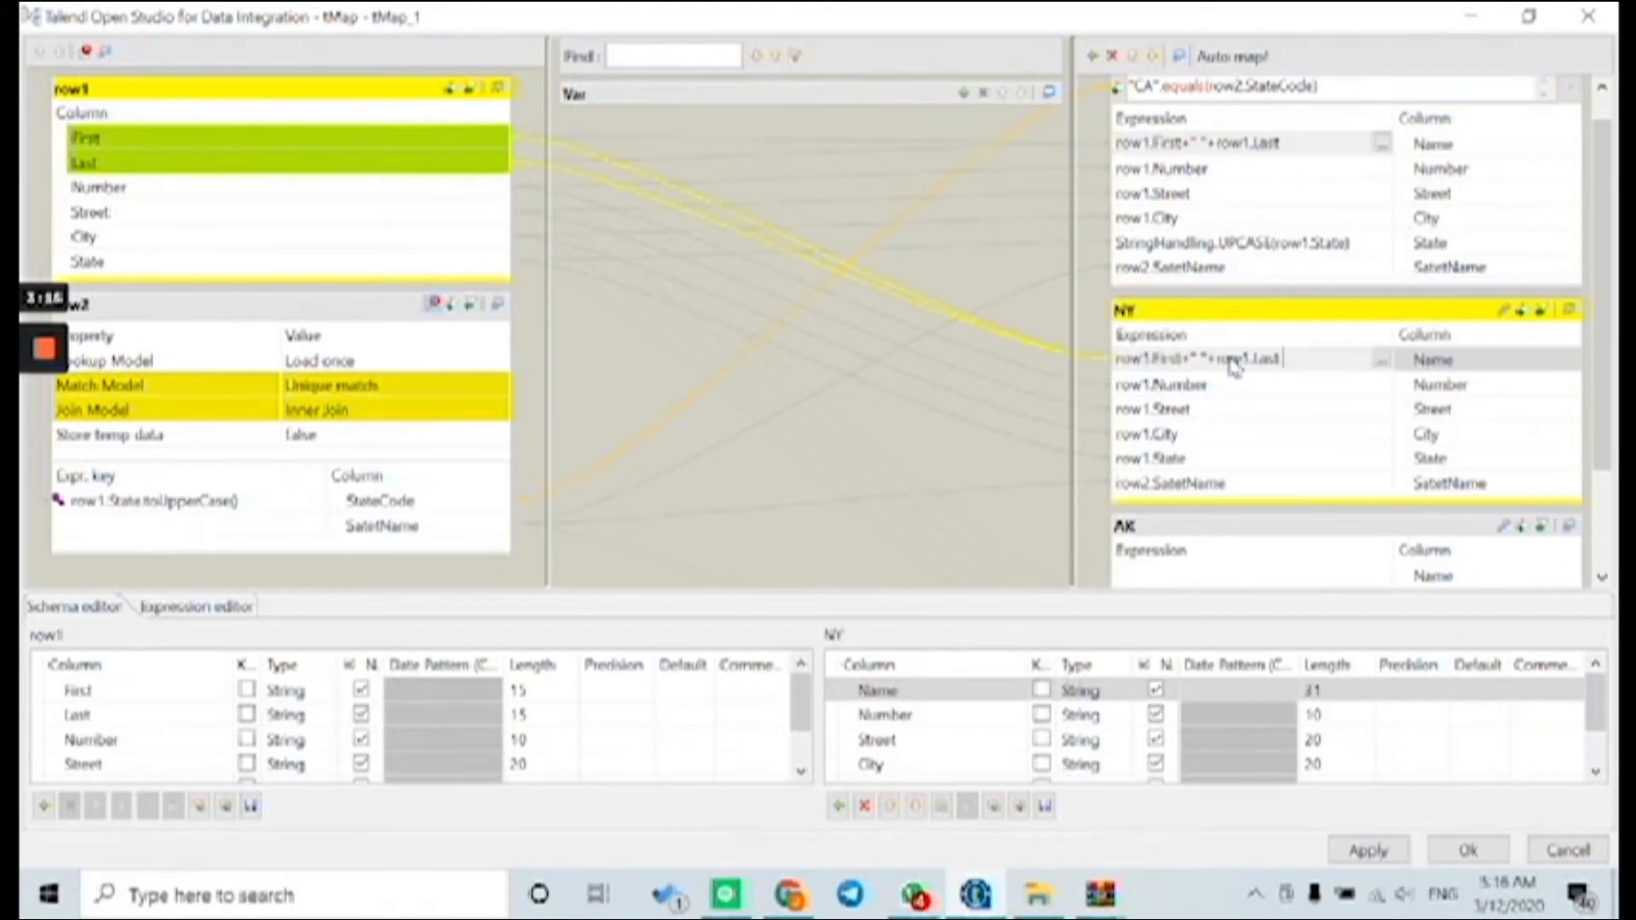
{"action": "left_click", "coordinate": [1199, 576]}
{"action": "key", "text": "ctrl+v"}
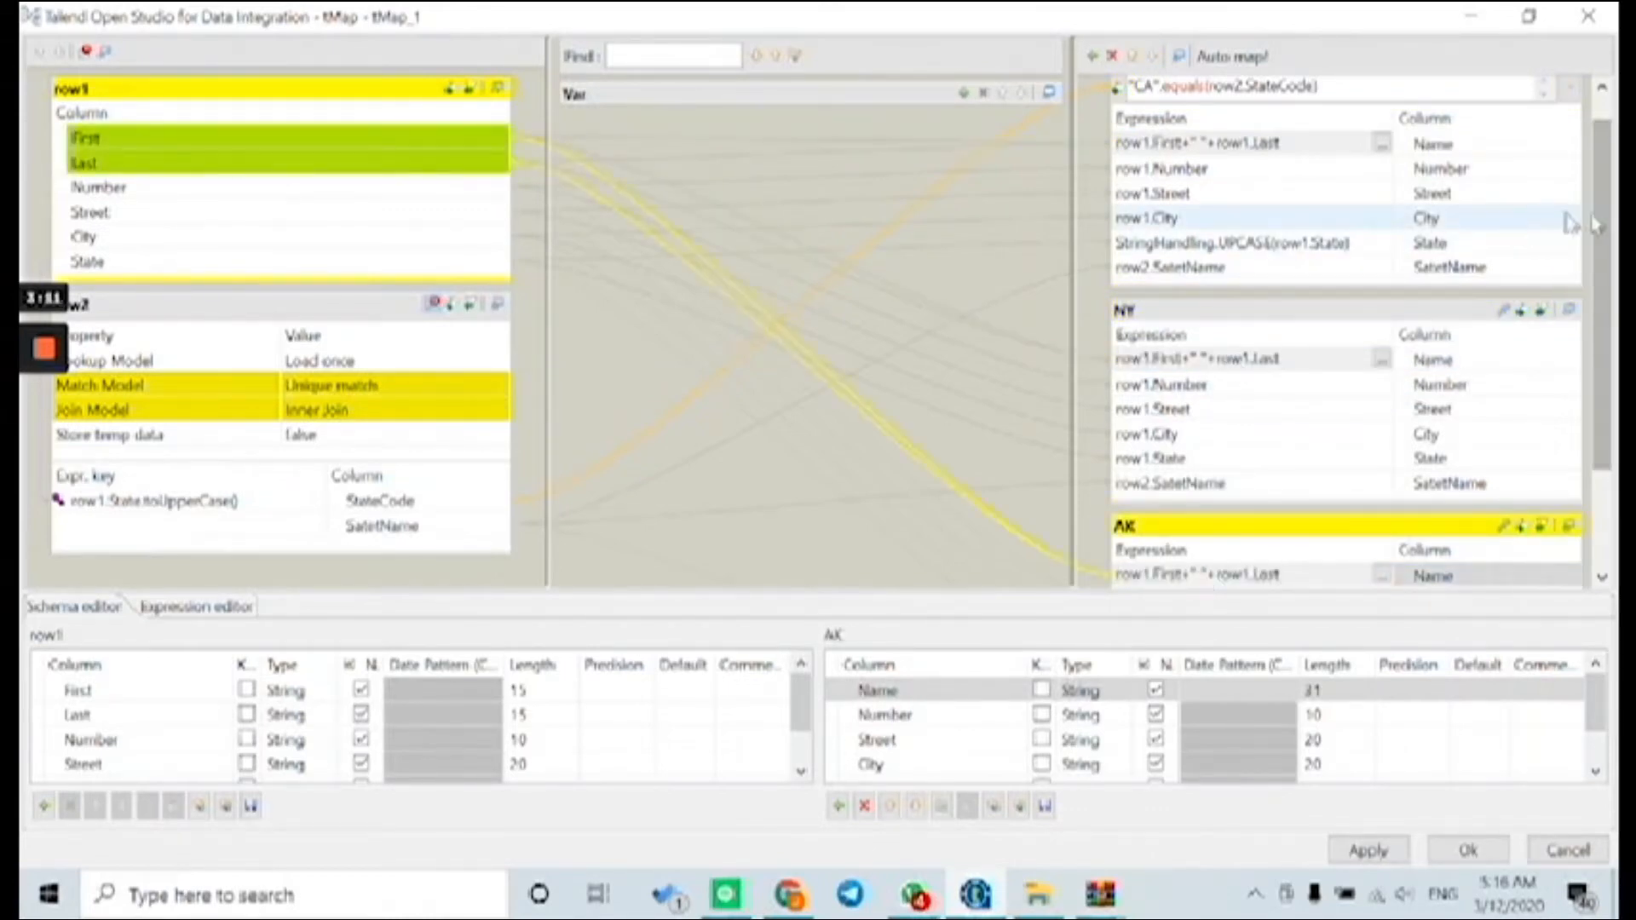
Step: Replace the State expressions of the NY and AK outputs with the CappedOut expression StringHandling.UPCASE(row1.State)
{"action": "mouse_move", "coordinate": [1602, 226]}
{"action": "left_mouse_down"}
{"action": "mouse_move", "coordinate": [1601, 296]}
{"action": "mouse_move", "coordinate": [1601, 240]}
{"action": "left_mouse_up"}
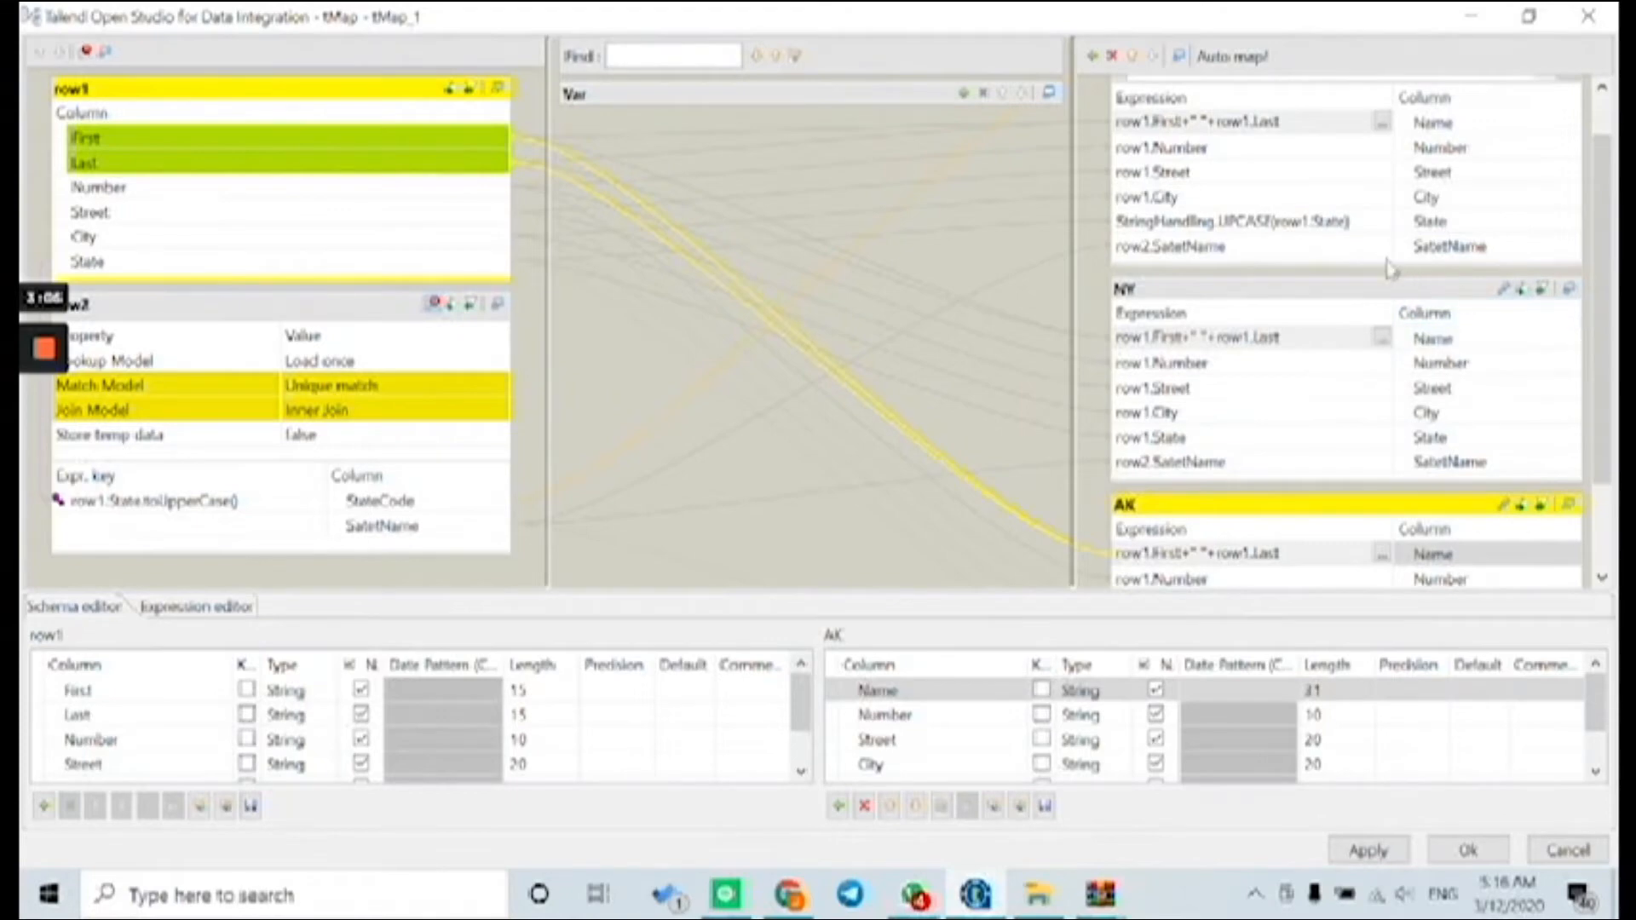
{"action": "left_click", "coordinate": [1334, 228]}
{"action": "key", "text": "ctrl+c"}
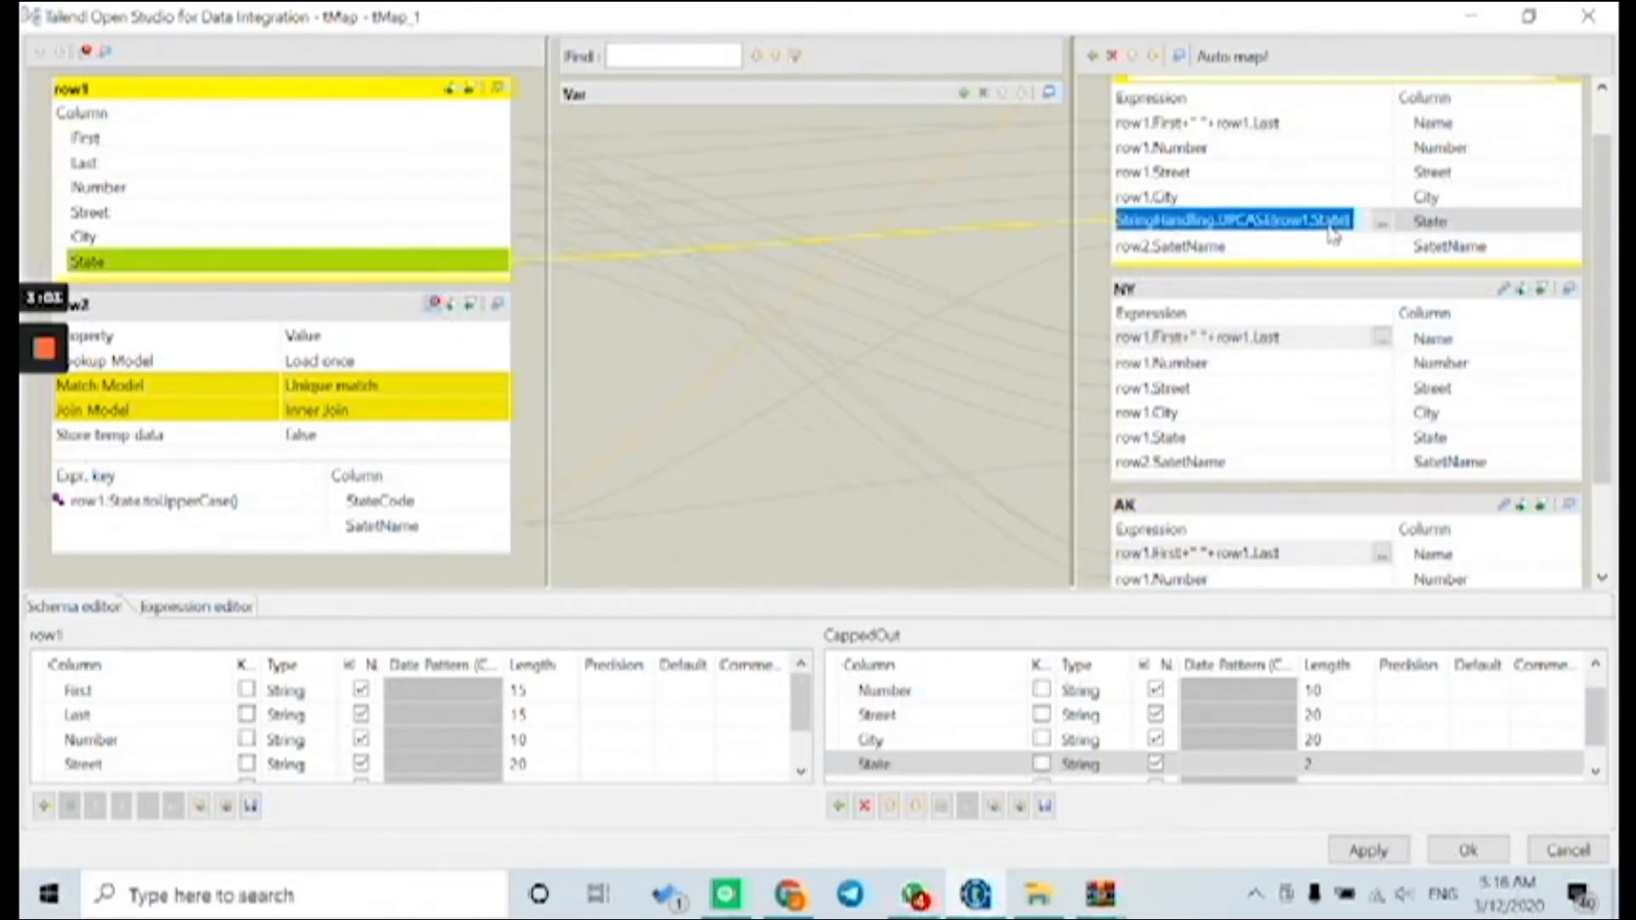
{"action": "left_click", "coordinate": [1266, 440]}
{"action": "key", "text": "ctrl+v"}
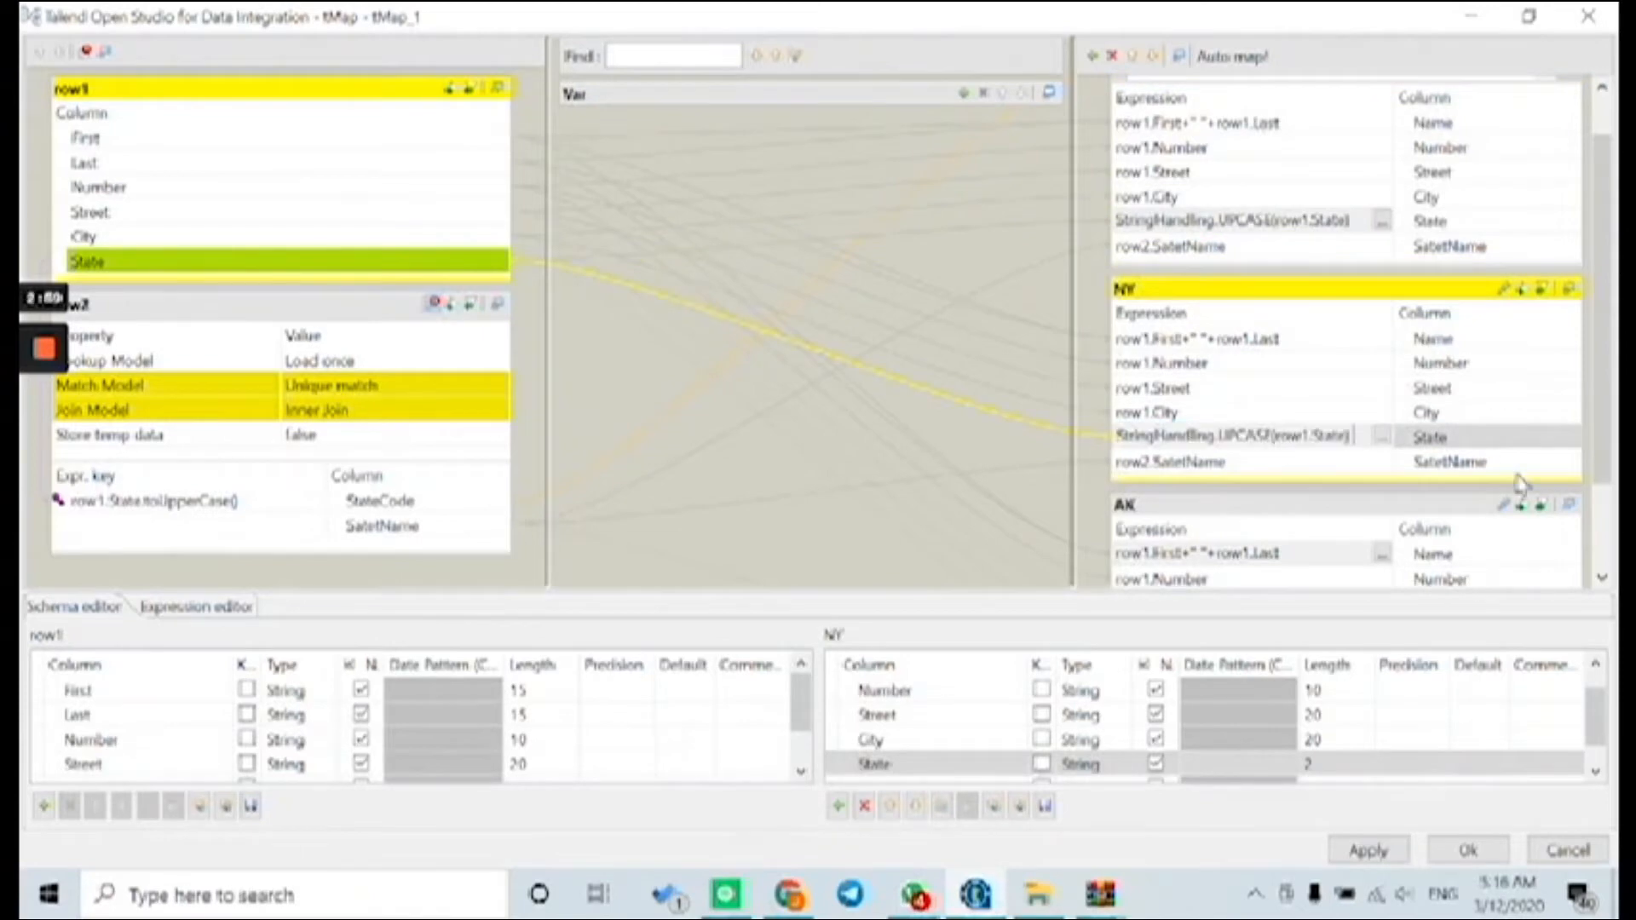
{"action": "left_click_drag", "start_coordinate": [1599, 452], "coordinate": [1598, 536]}
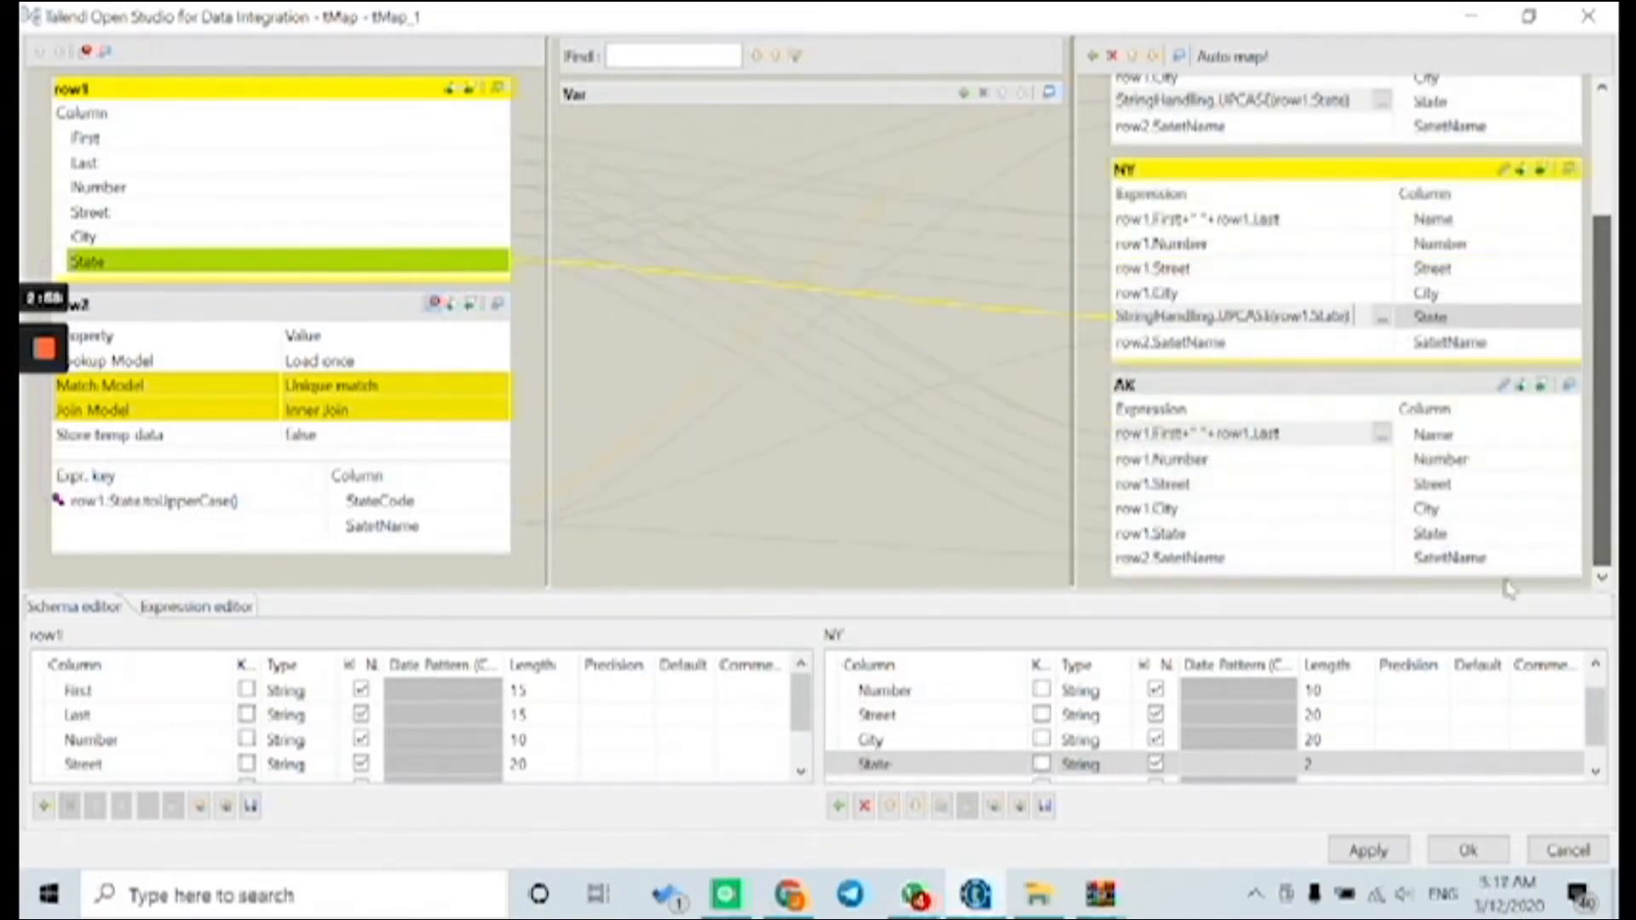
{"action": "left_click", "coordinate": [1321, 542]}
{"action": "left_click", "coordinate": [1323, 537]}
{"action": "key", "text": "ctrl+v"}
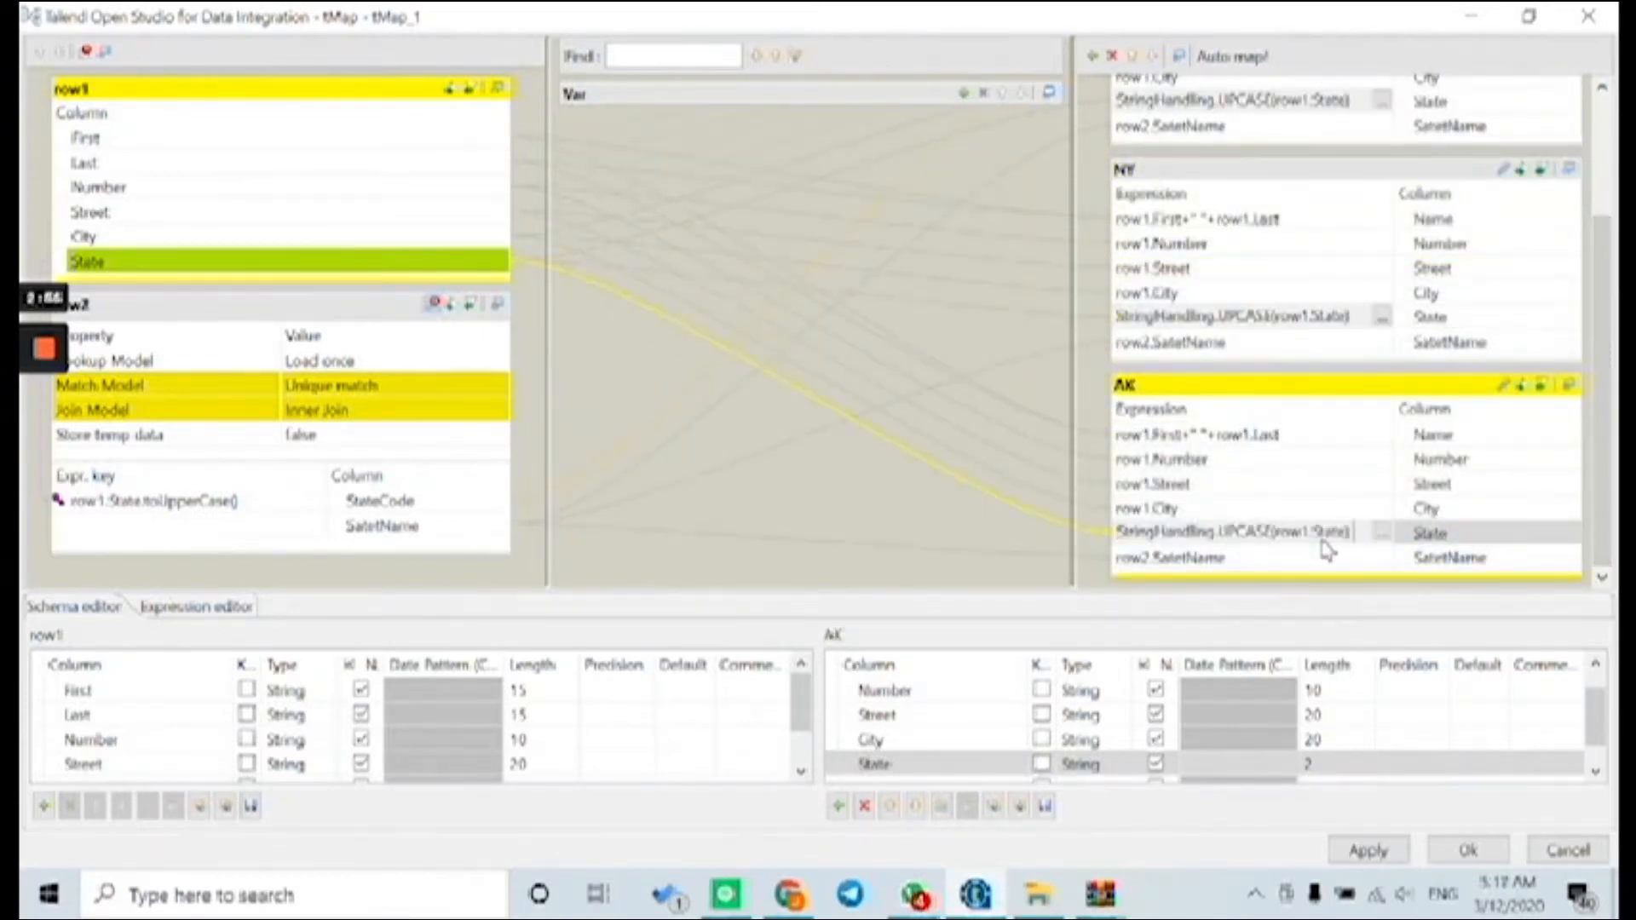
Step: Add a filter to the NY output based on the CappedOut one, reading "NY".equals(row2.StateCode)
{"action": "left_click_drag", "start_coordinate": [1607, 511], "coordinate": [1598, 277]}
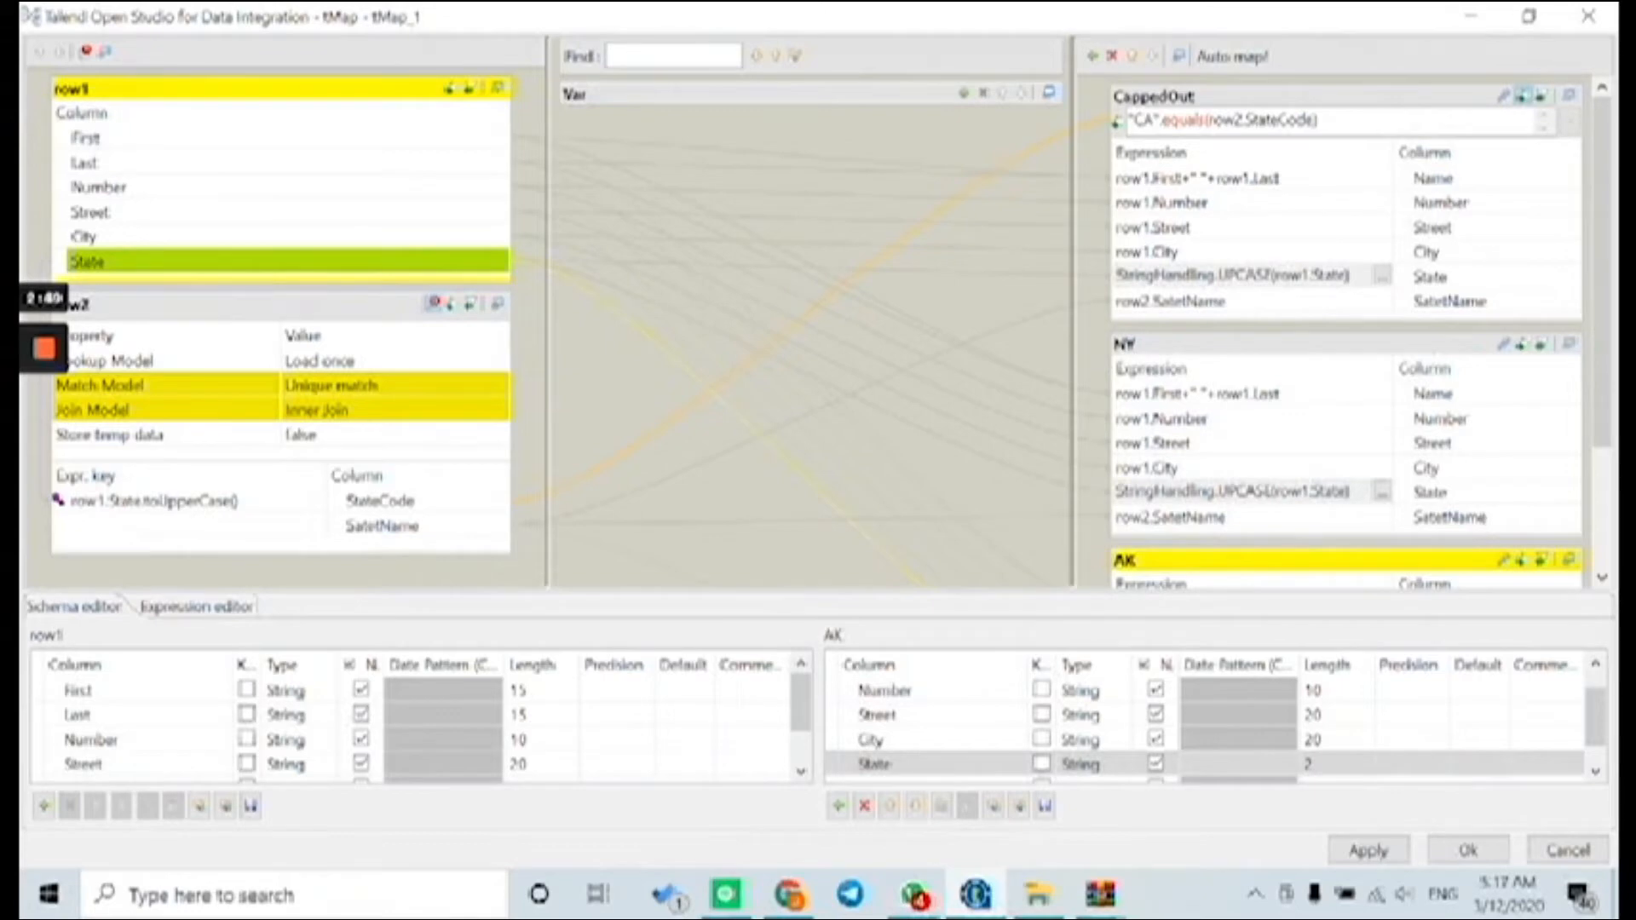
{"action": "left_click", "coordinate": [1319, 121]}
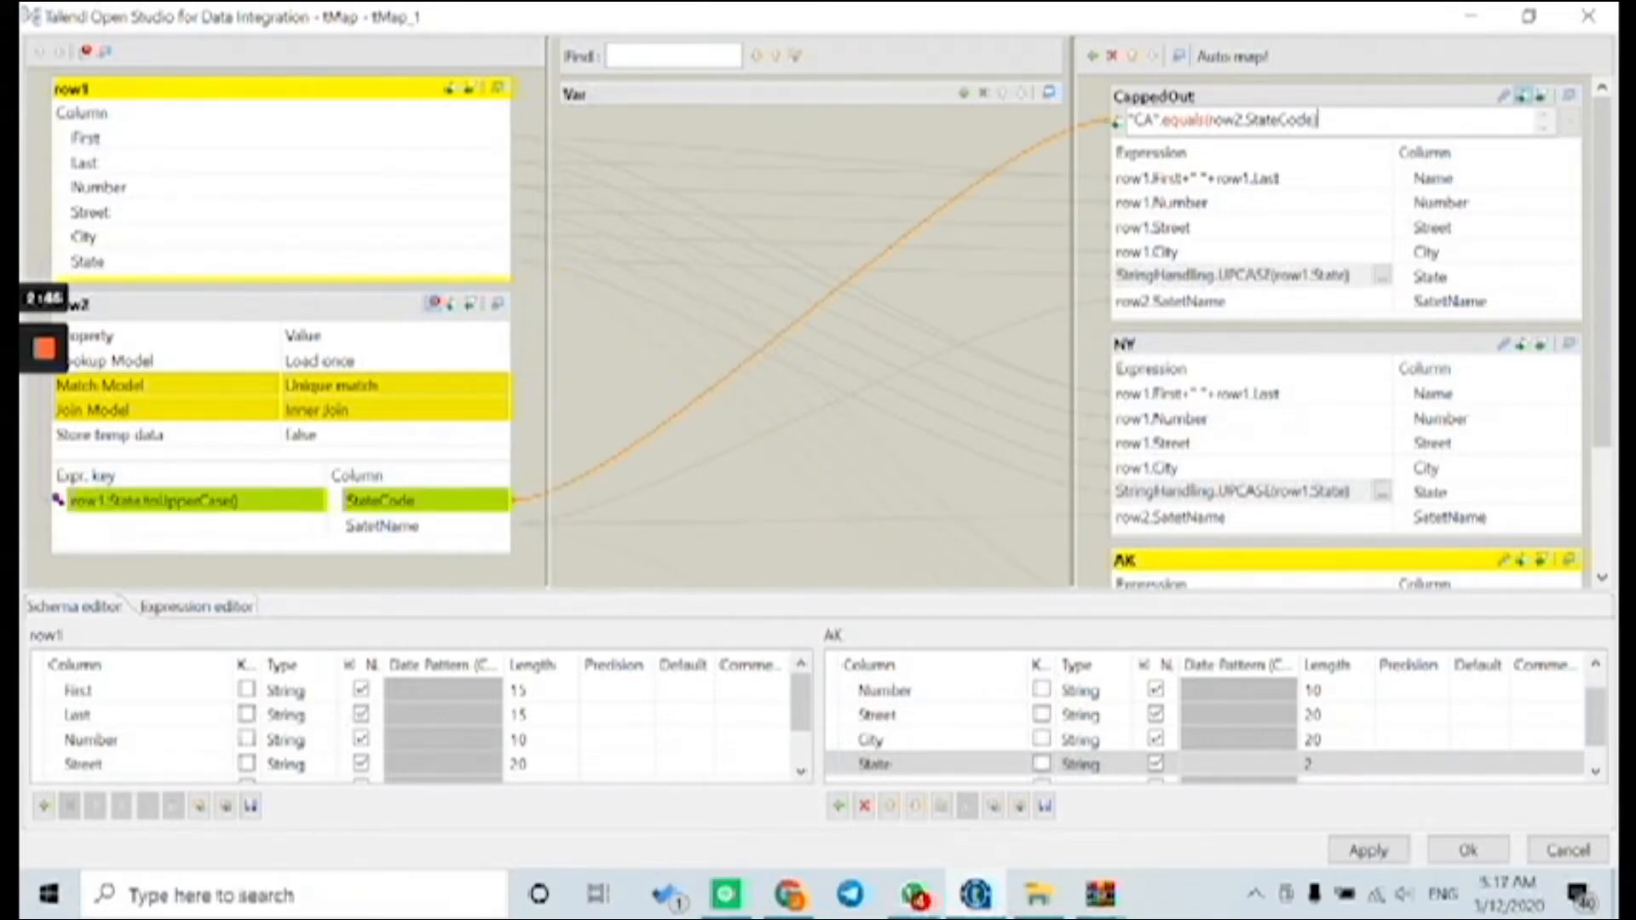
{"action": "key", "text": "ctrl+a"}
{"action": "key", "text": "ctrl+c"}
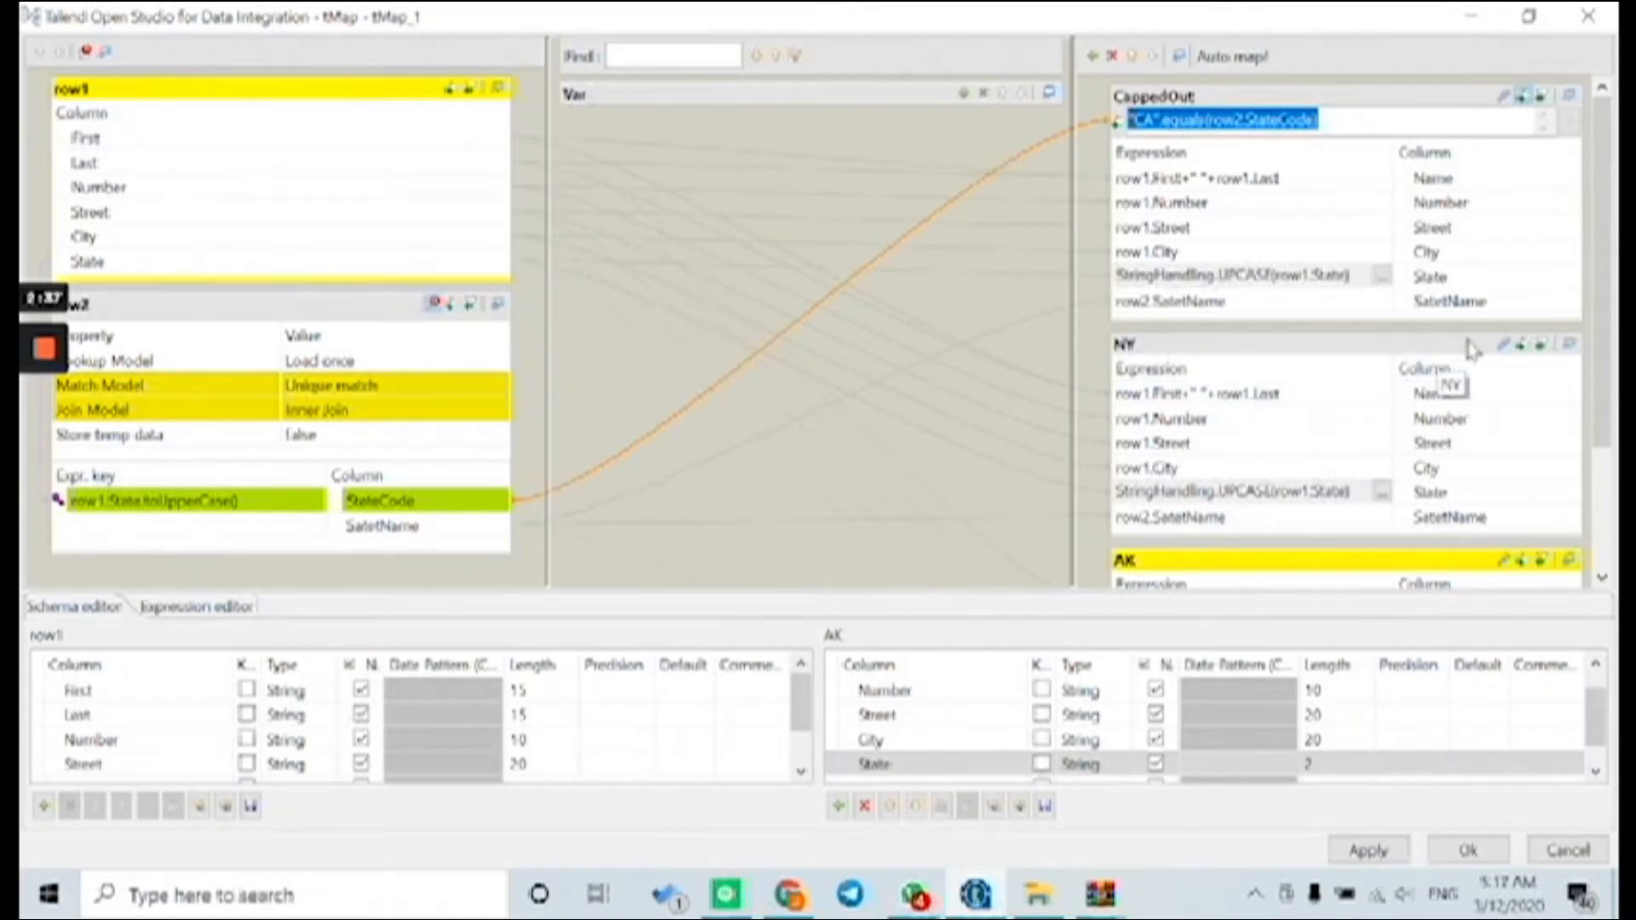
{"action": "left_click", "coordinate": [1525, 348]}
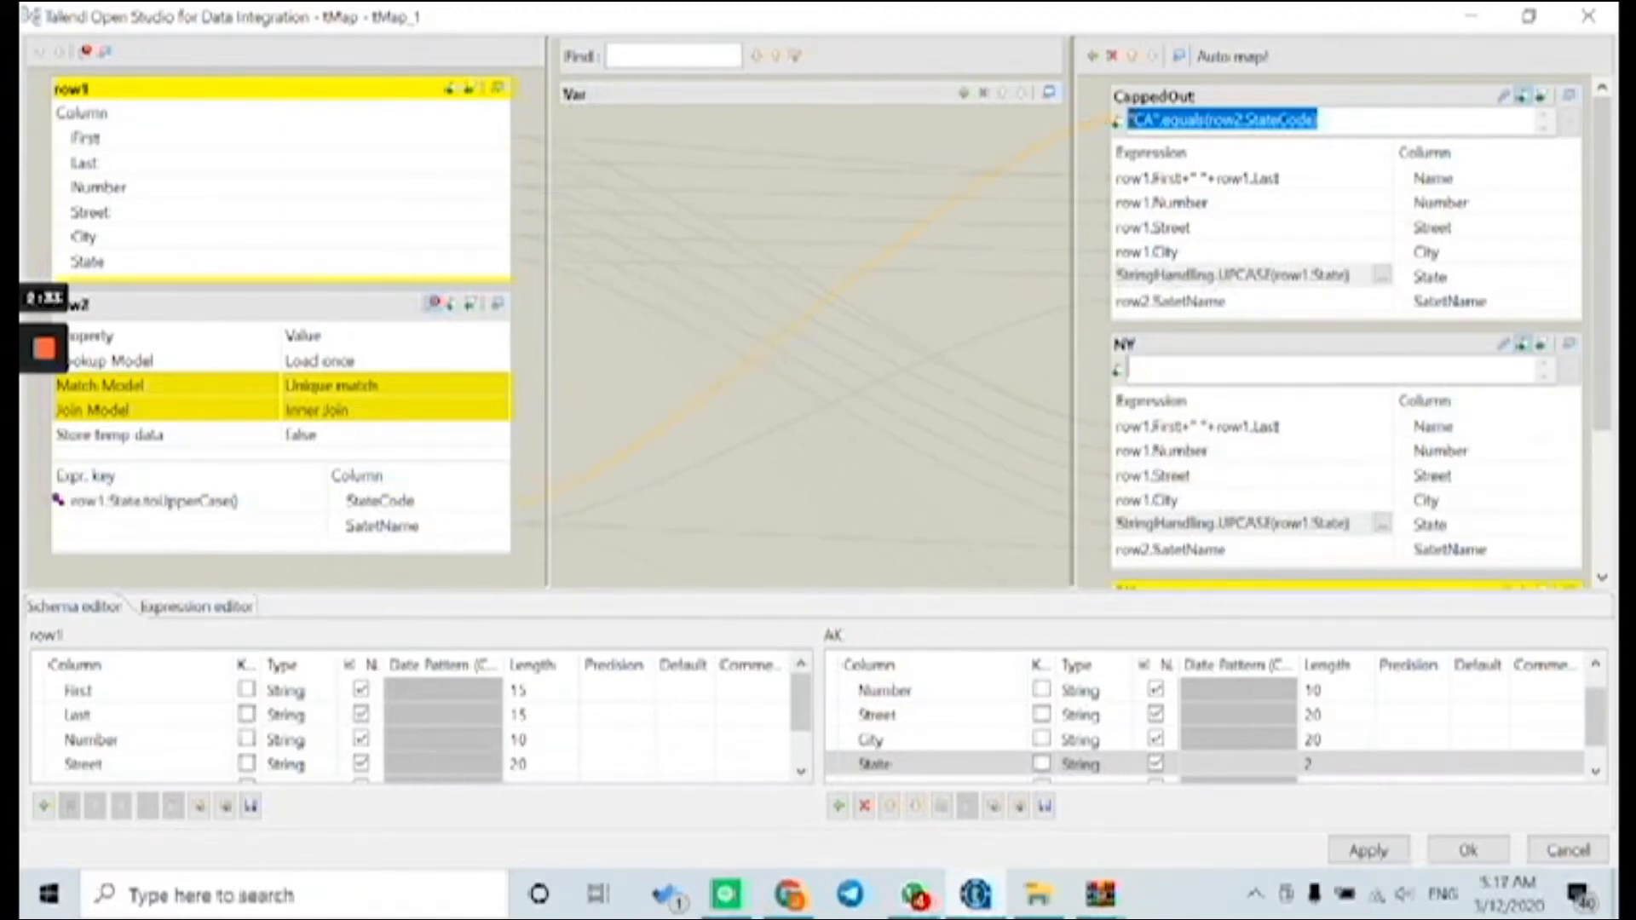
{"action": "key", "text": "ctrl+v"}
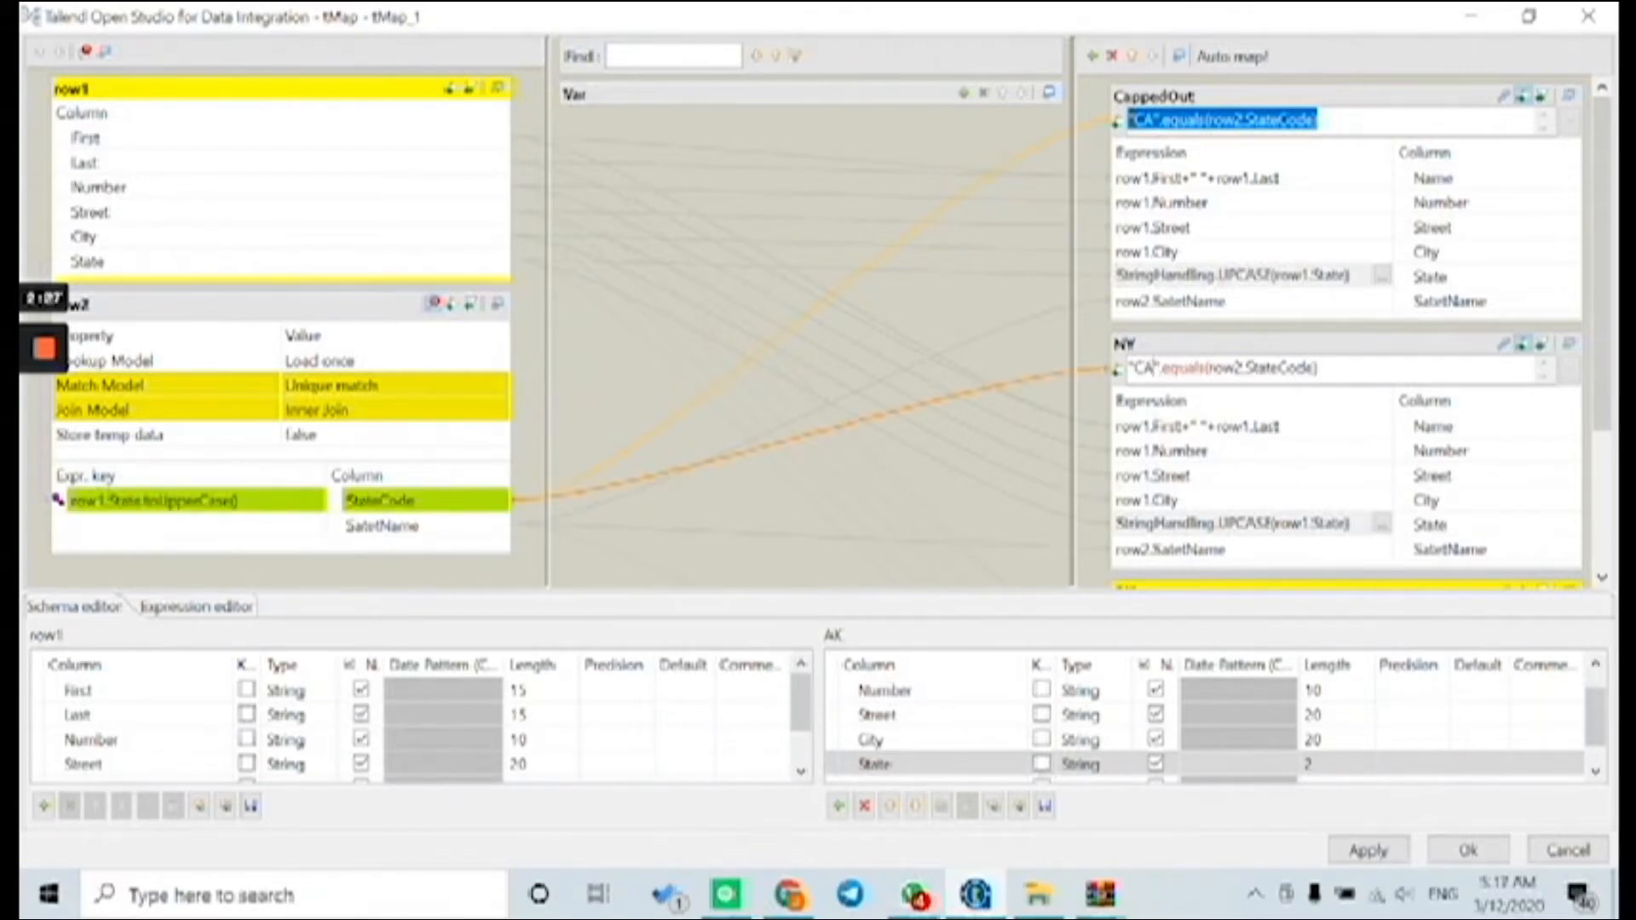
{"action": "key", "text": "BackSpace"}
{"action": "key", "text": "BackSpace"}
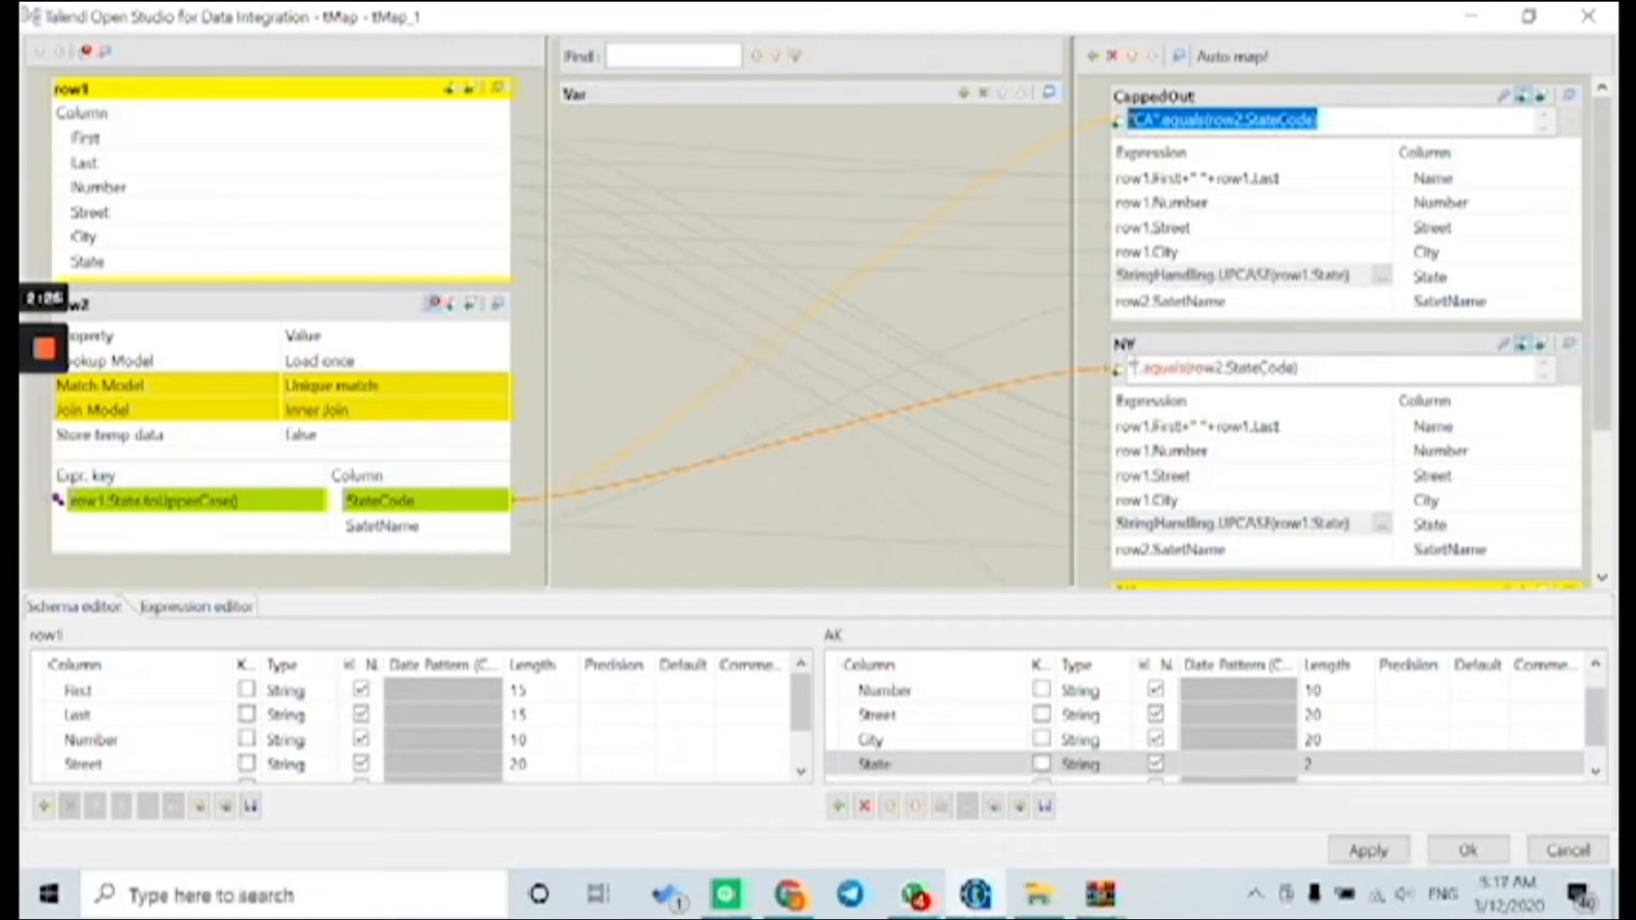
{"action": "type", "text": "NY"}
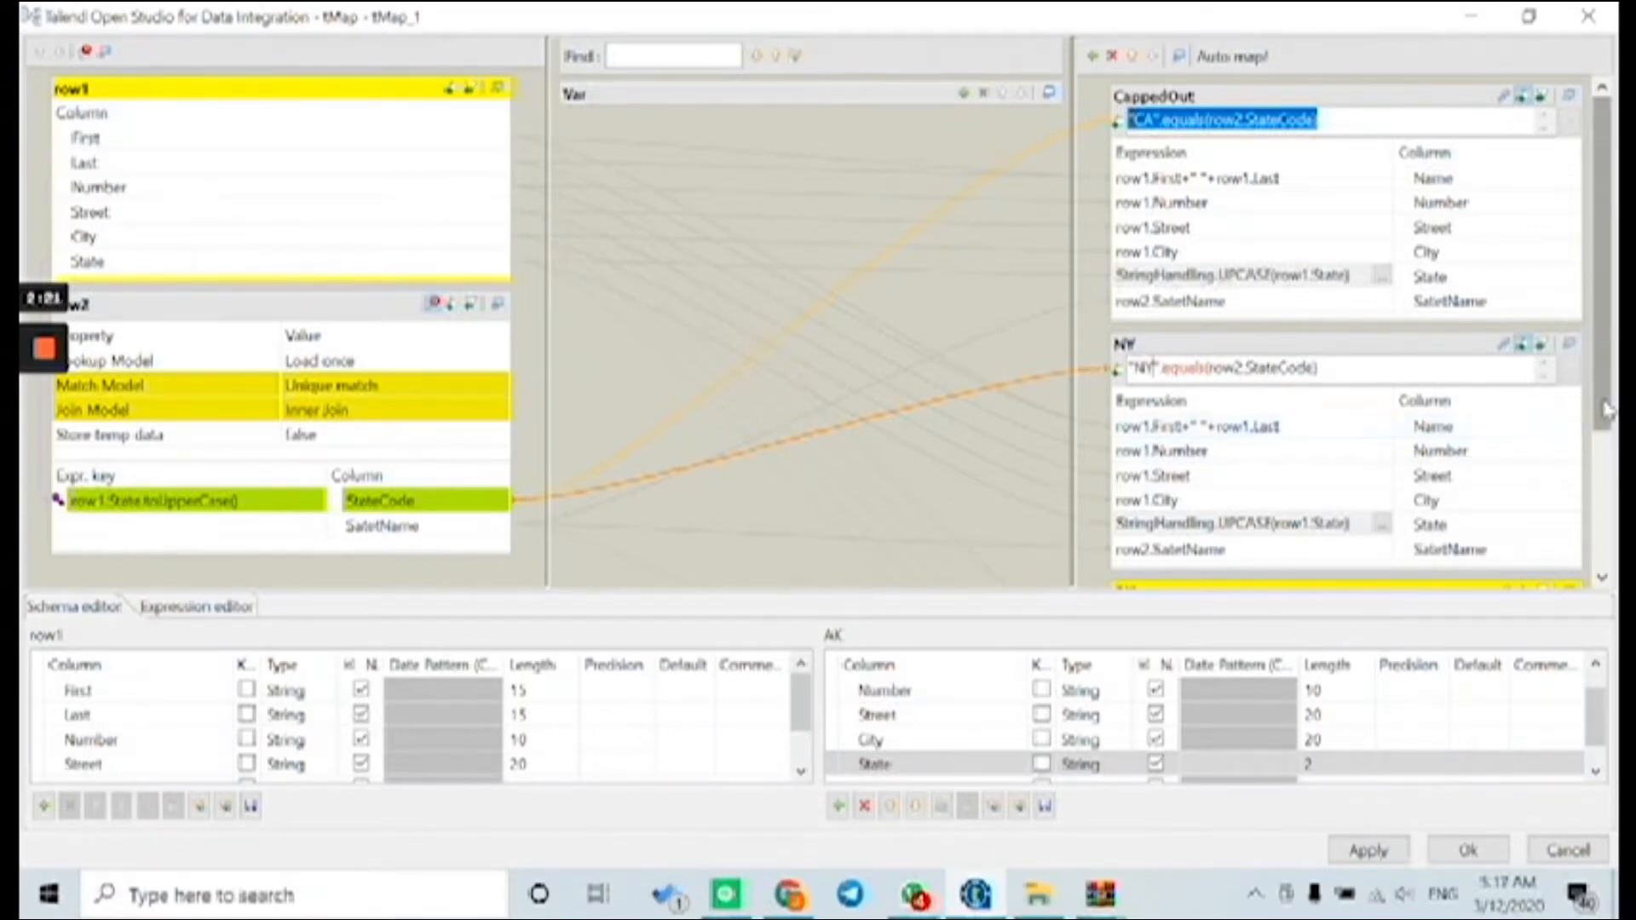
Step: Add a filter to the AK output from the copied expression, reading "AK".equals(row2.StateCode)
{"action": "left_click_drag", "start_coordinate": [1604, 401], "coordinate": [1561, 603]}
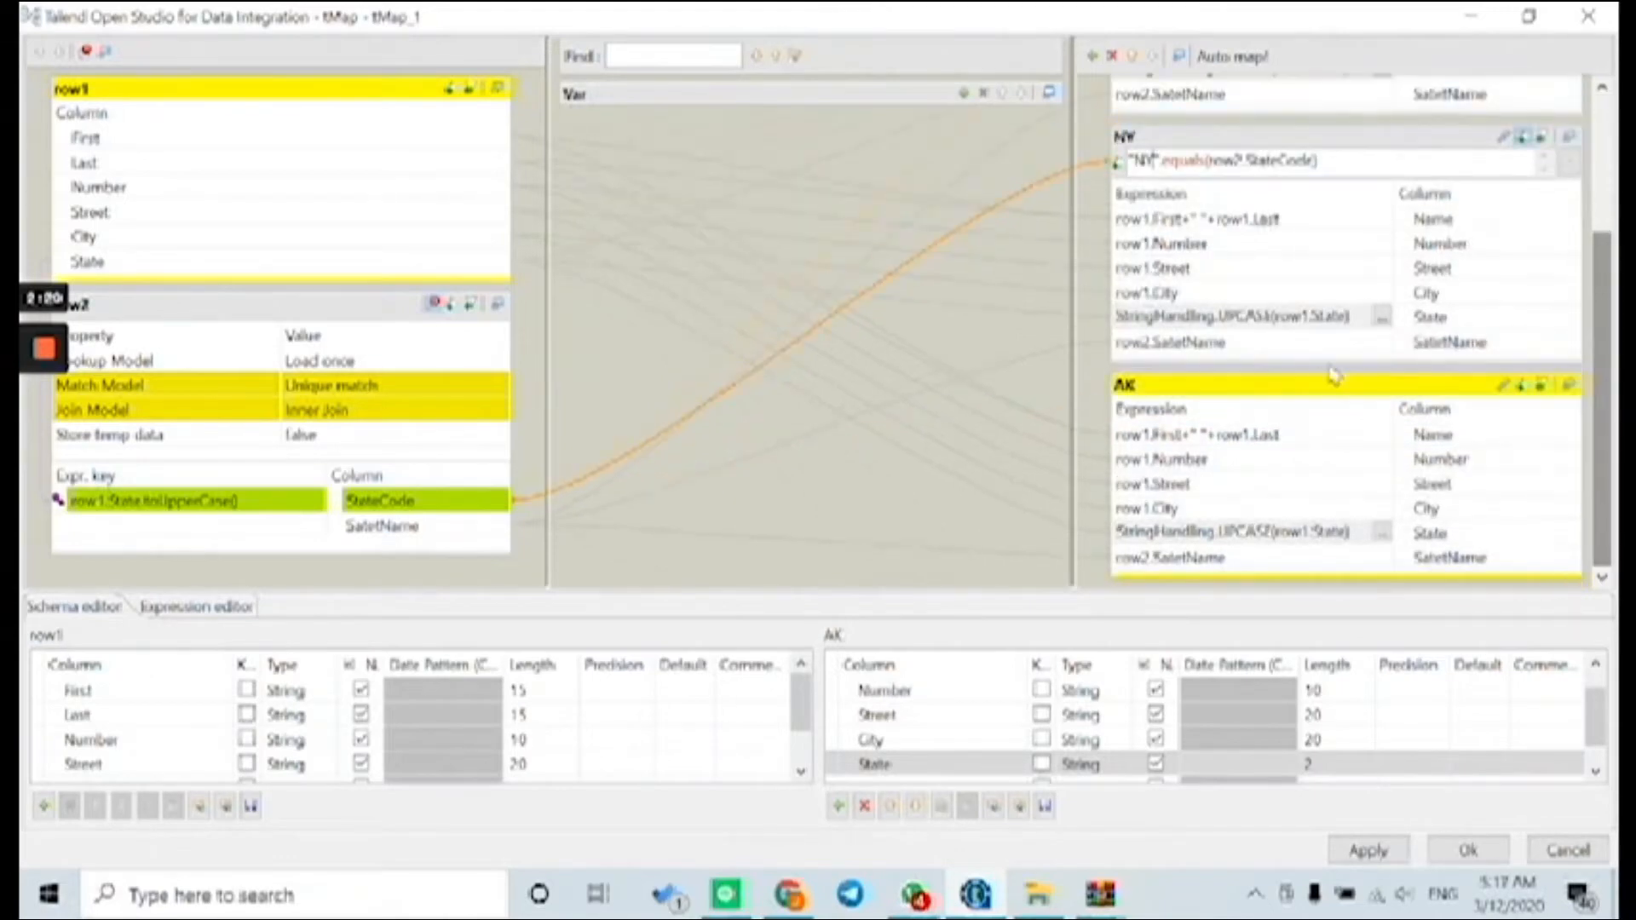
{"action": "left_click", "coordinate": [1522, 386]}
{"action": "key", "text": "ctrl+v"}
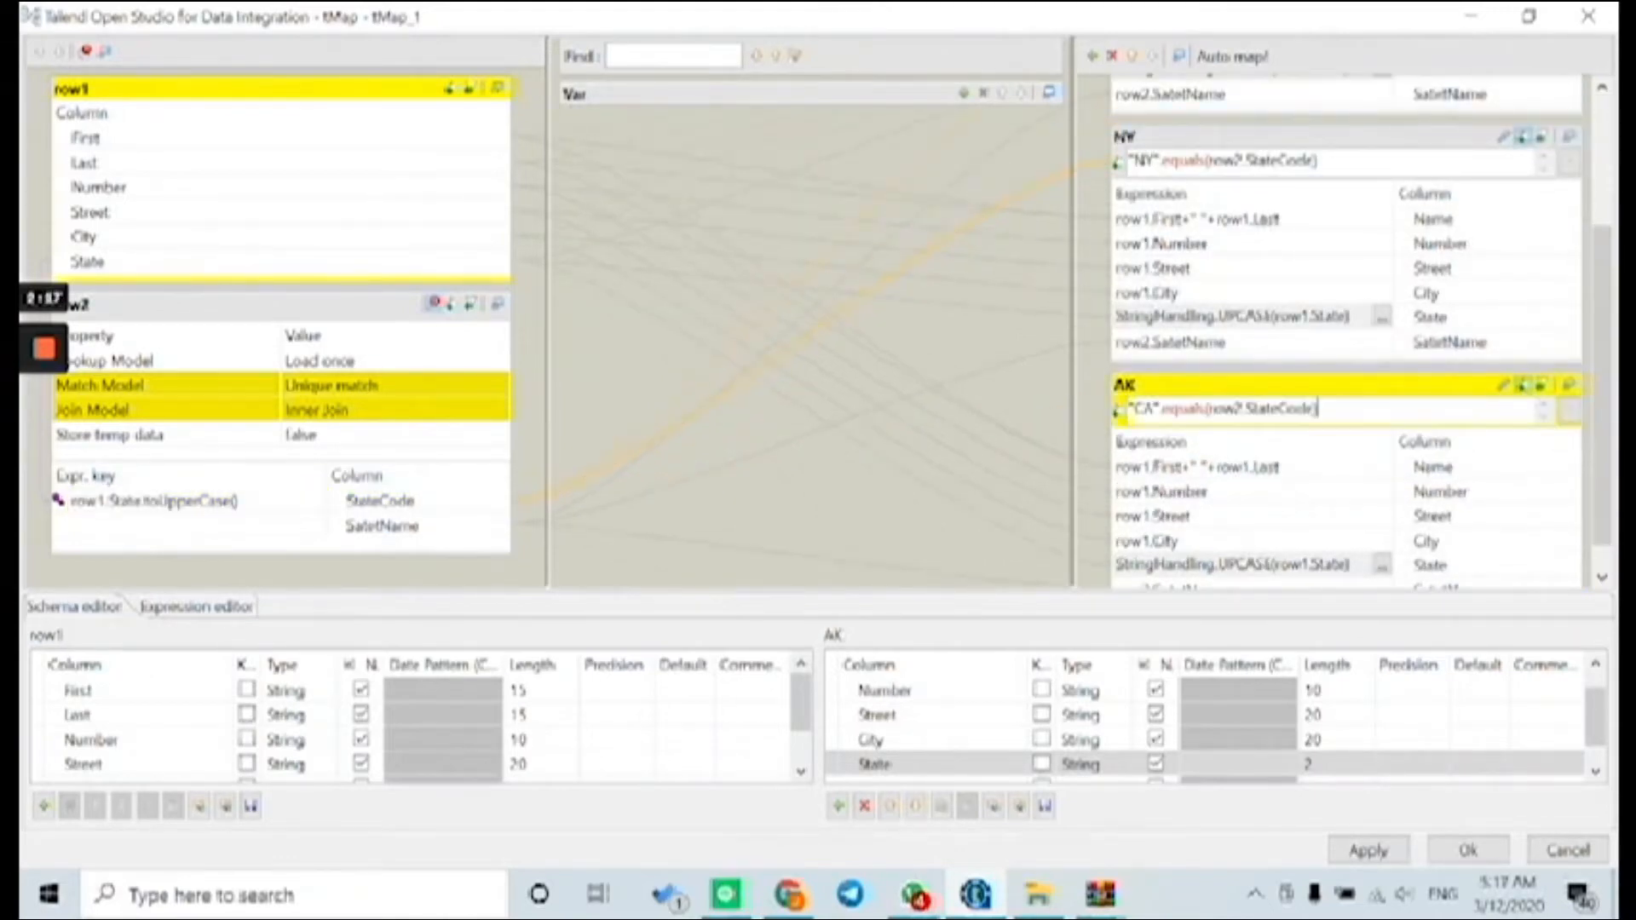
{"action": "left_click", "coordinate": [1161, 408]}
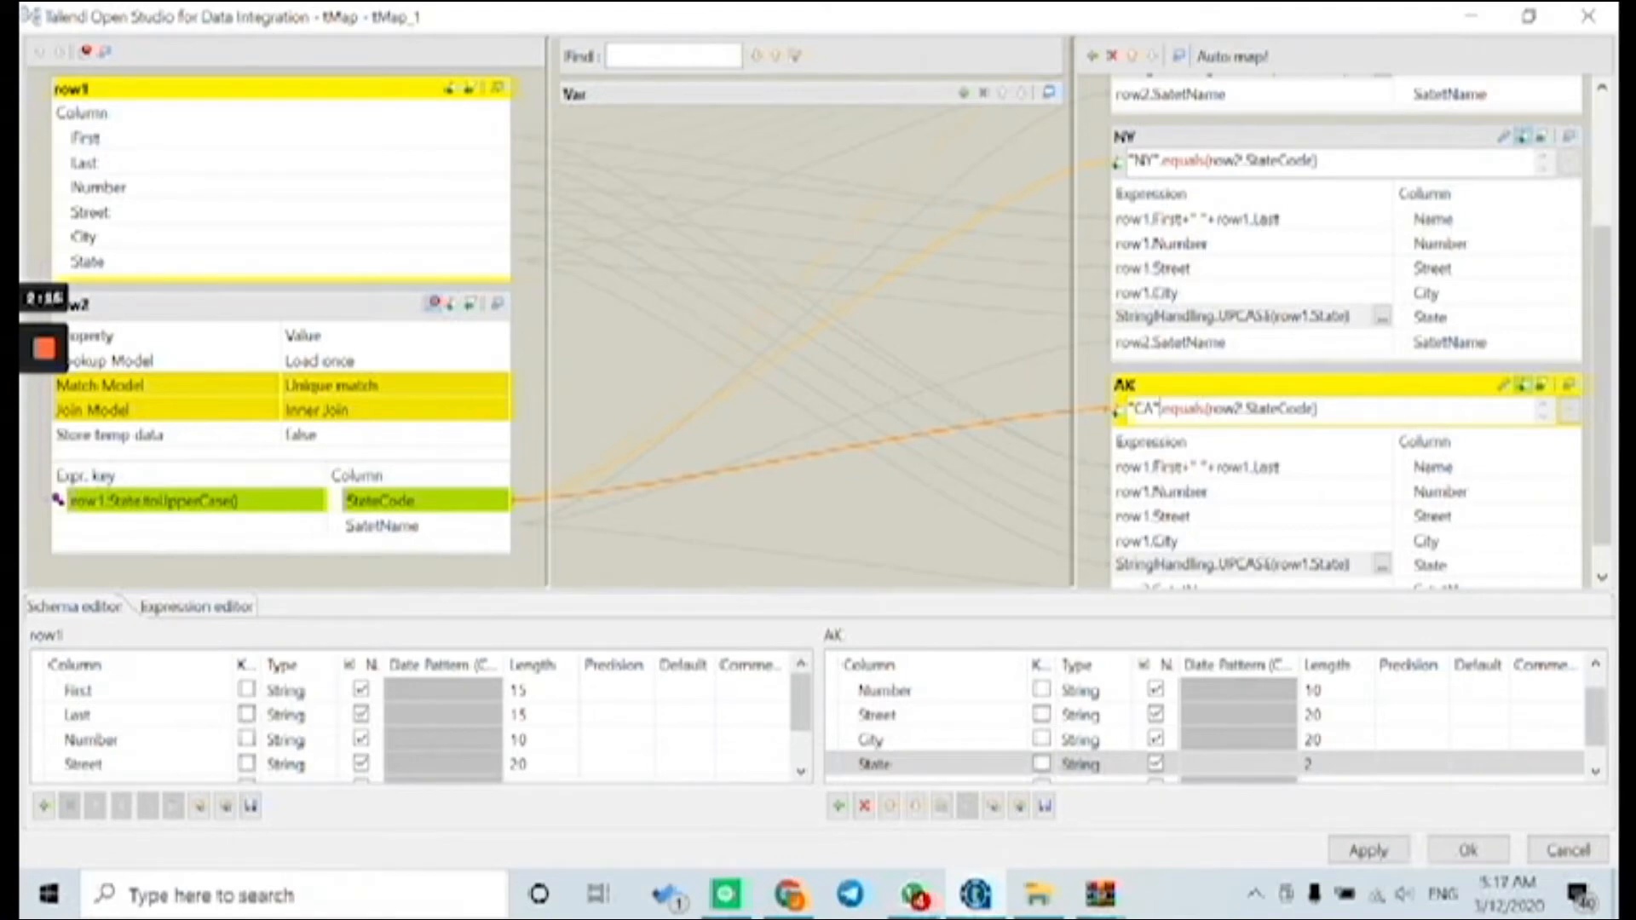
{"action": "key", "text": "BackSpace"}
{"action": "key", "text": "BackSpace"}
{"action": "type", "text": "AK"}
Step: Accept the tMap_1 mapping and run the Filter_States_tMap2 job
{"action": "left_click", "coordinate": [1469, 850]}
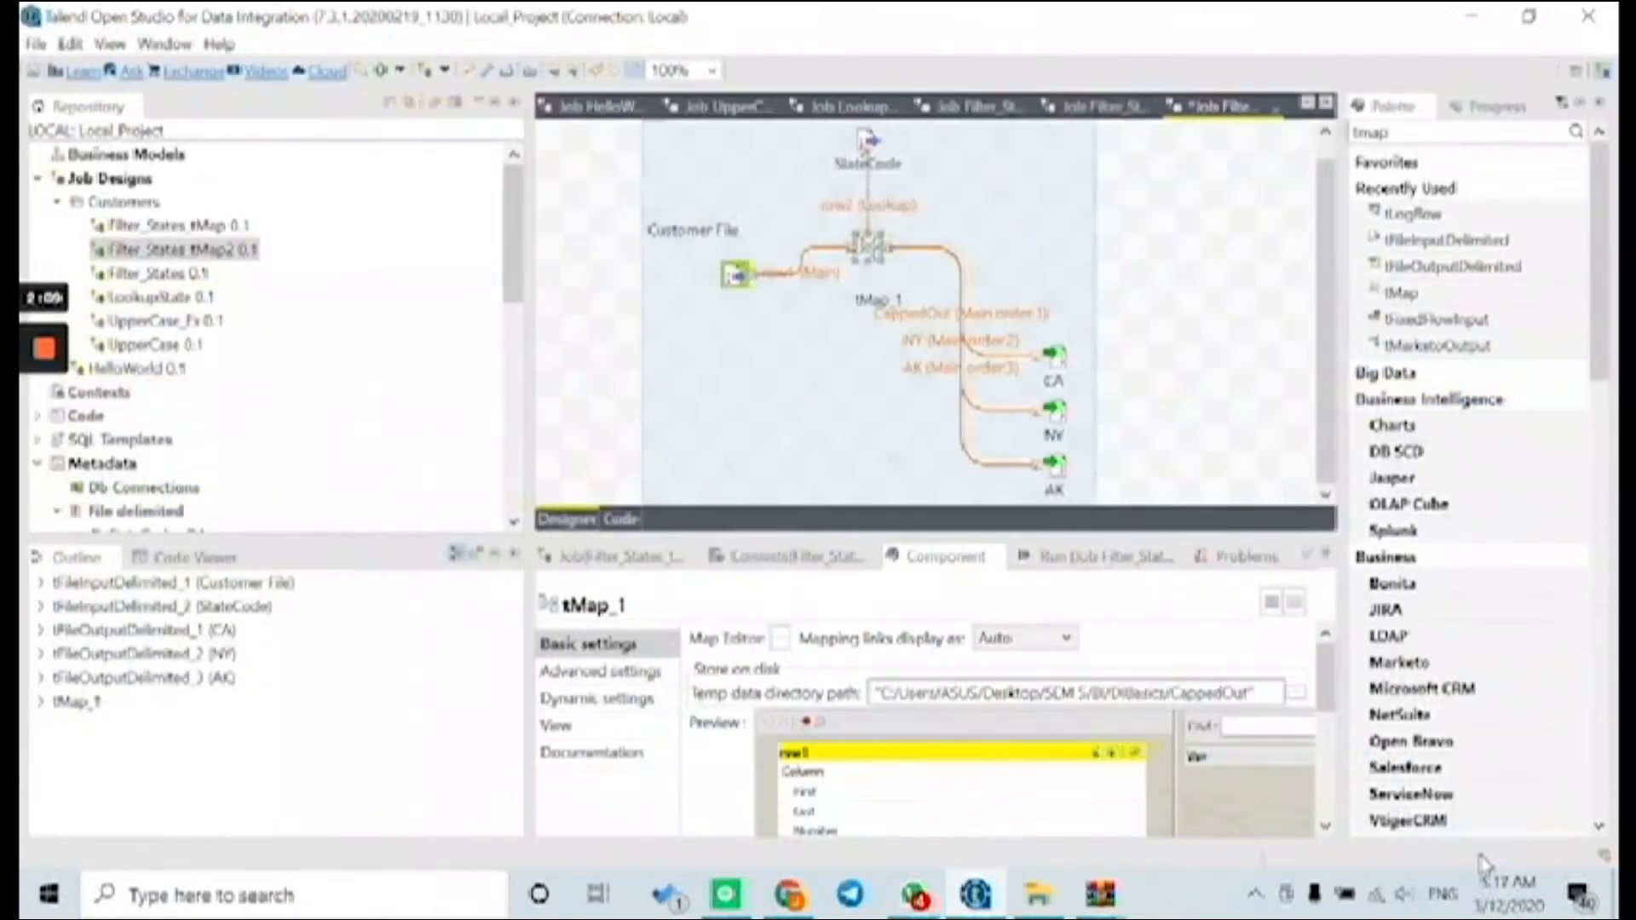
{"action": "left_click", "coordinate": [1144, 569]}
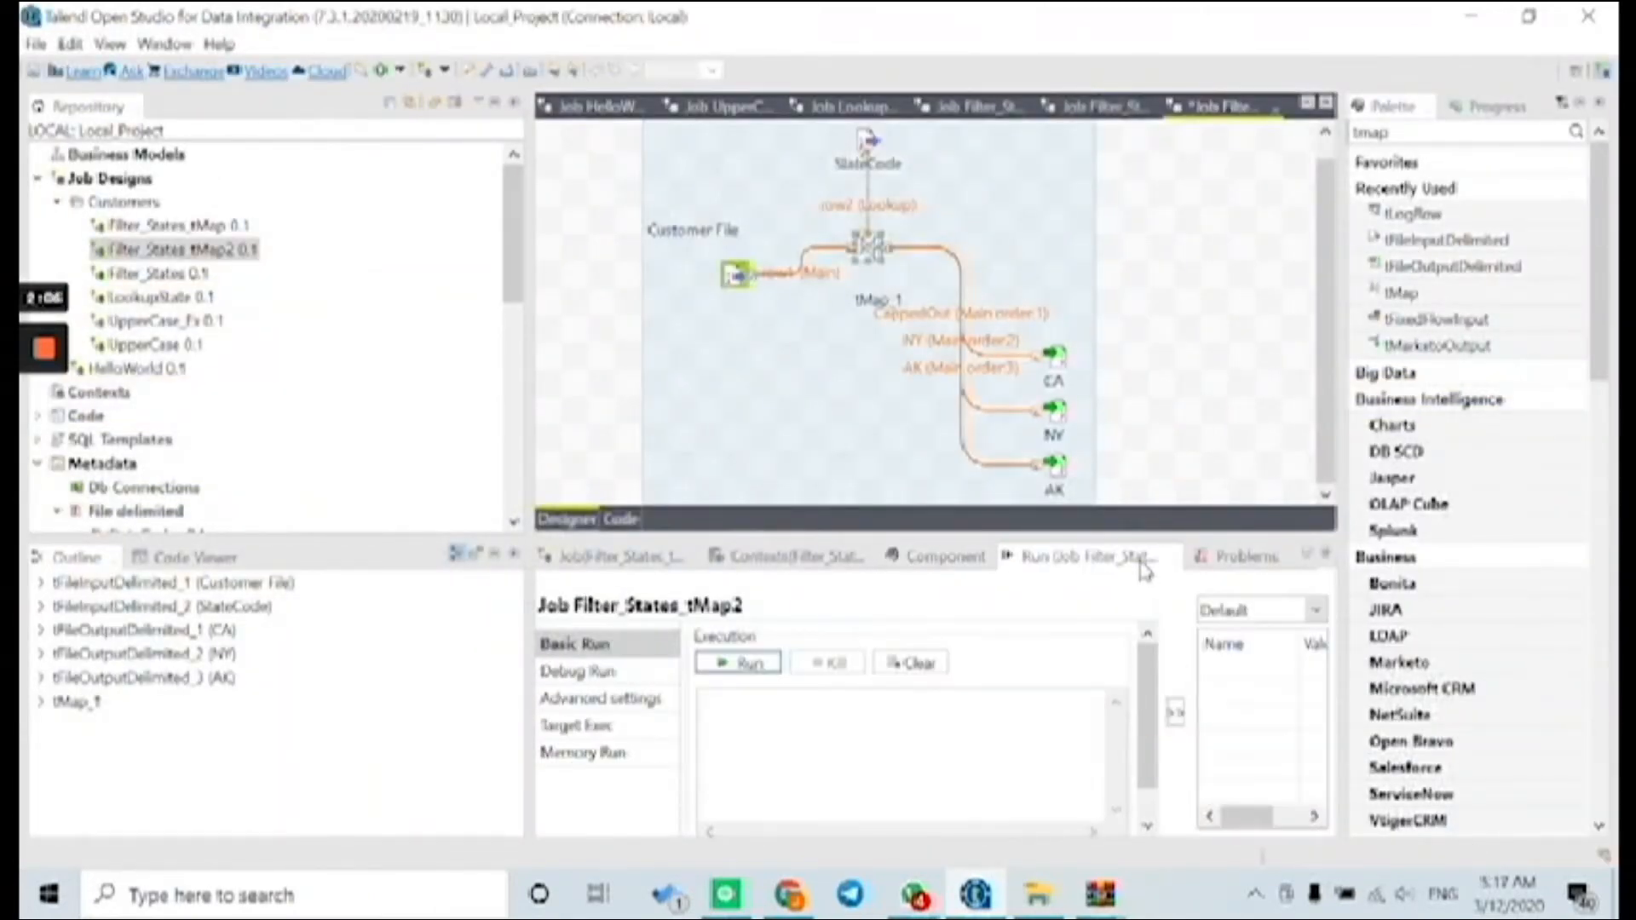
{"action": "left_click", "coordinate": [761, 664]}
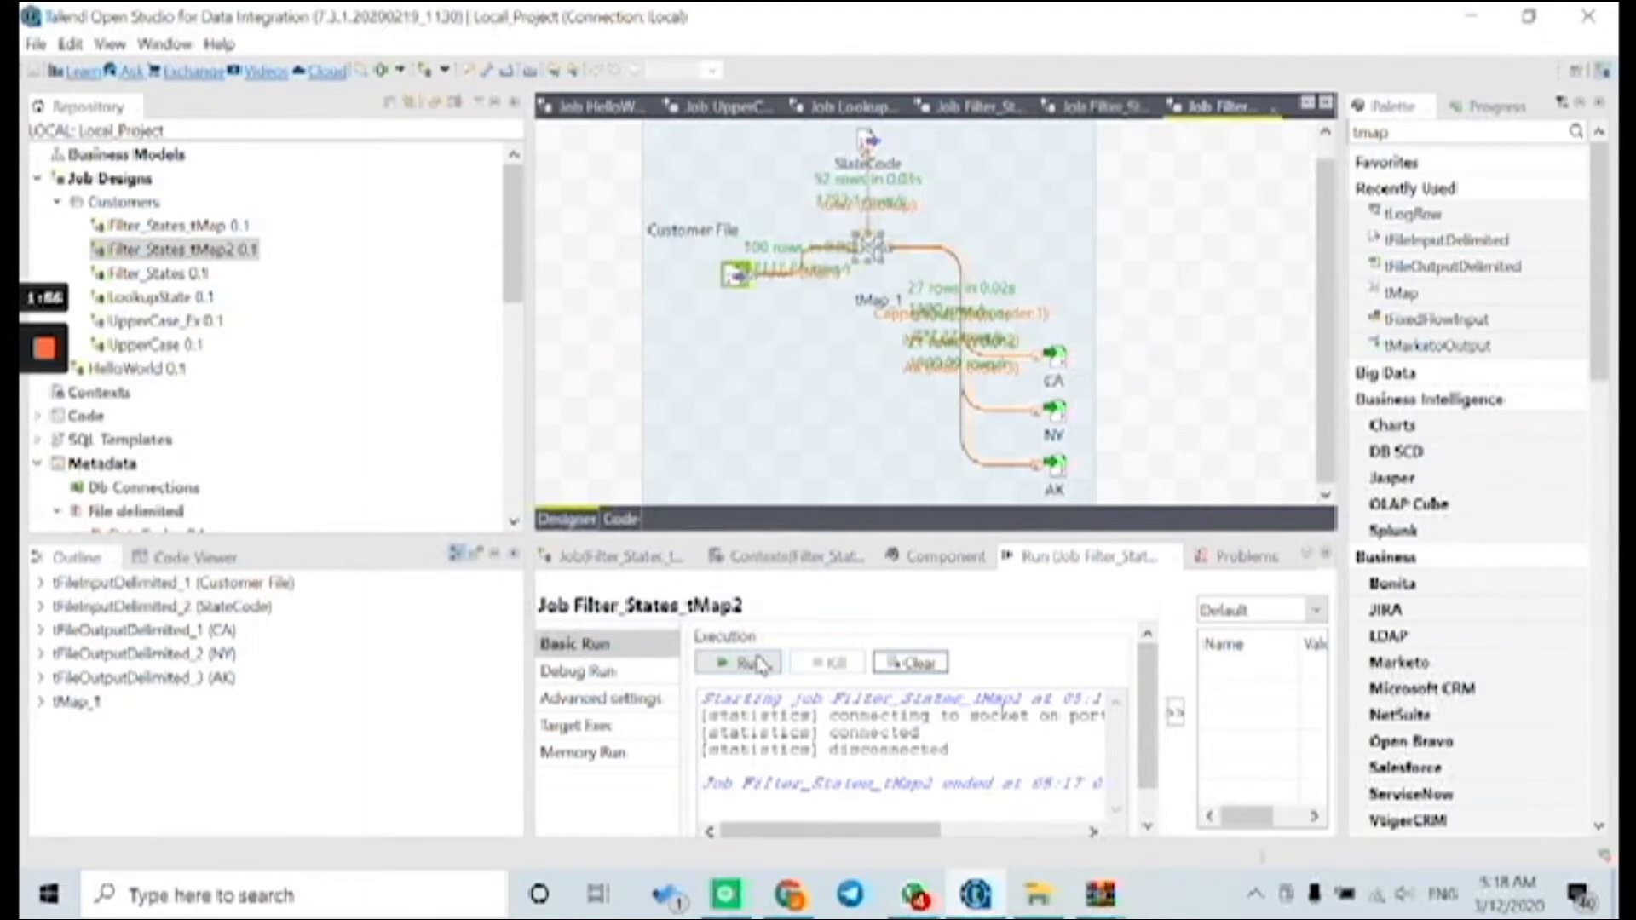
Step: Switch to the DIBasics folder in WinRAR, view AKOut.csv from the AKOut.zip archive to check its states, and close the view
{"action": "left_click", "coordinate": [1035, 893]}
{"action": "left_click", "coordinate": [1090, 895]}
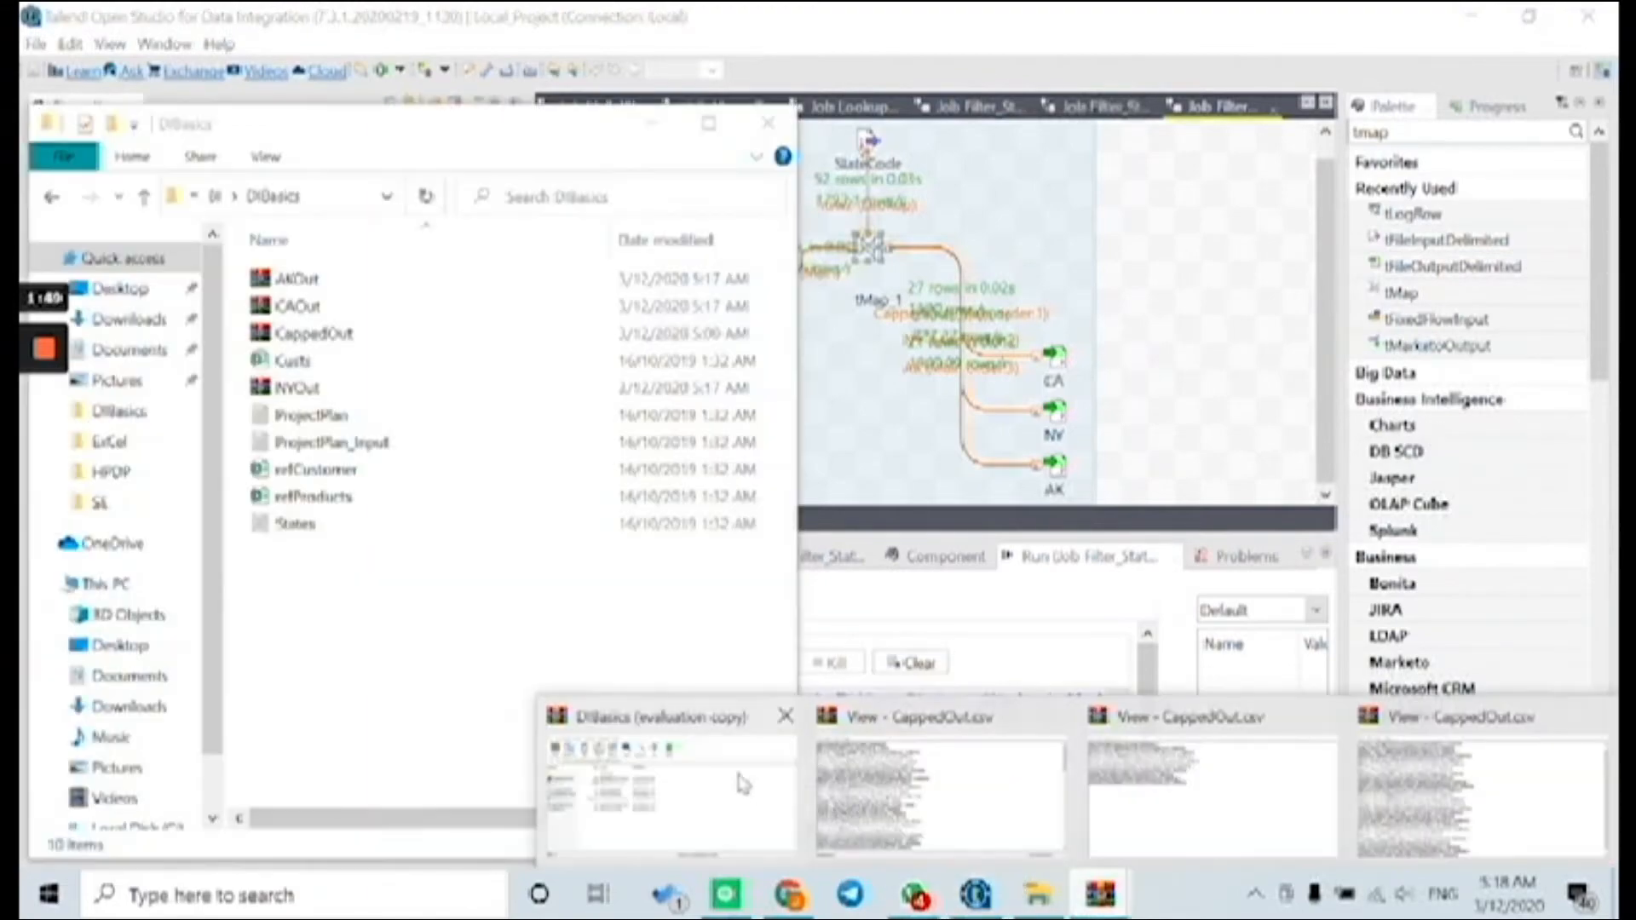
{"action": "left_click", "coordinate": [743, 784]}
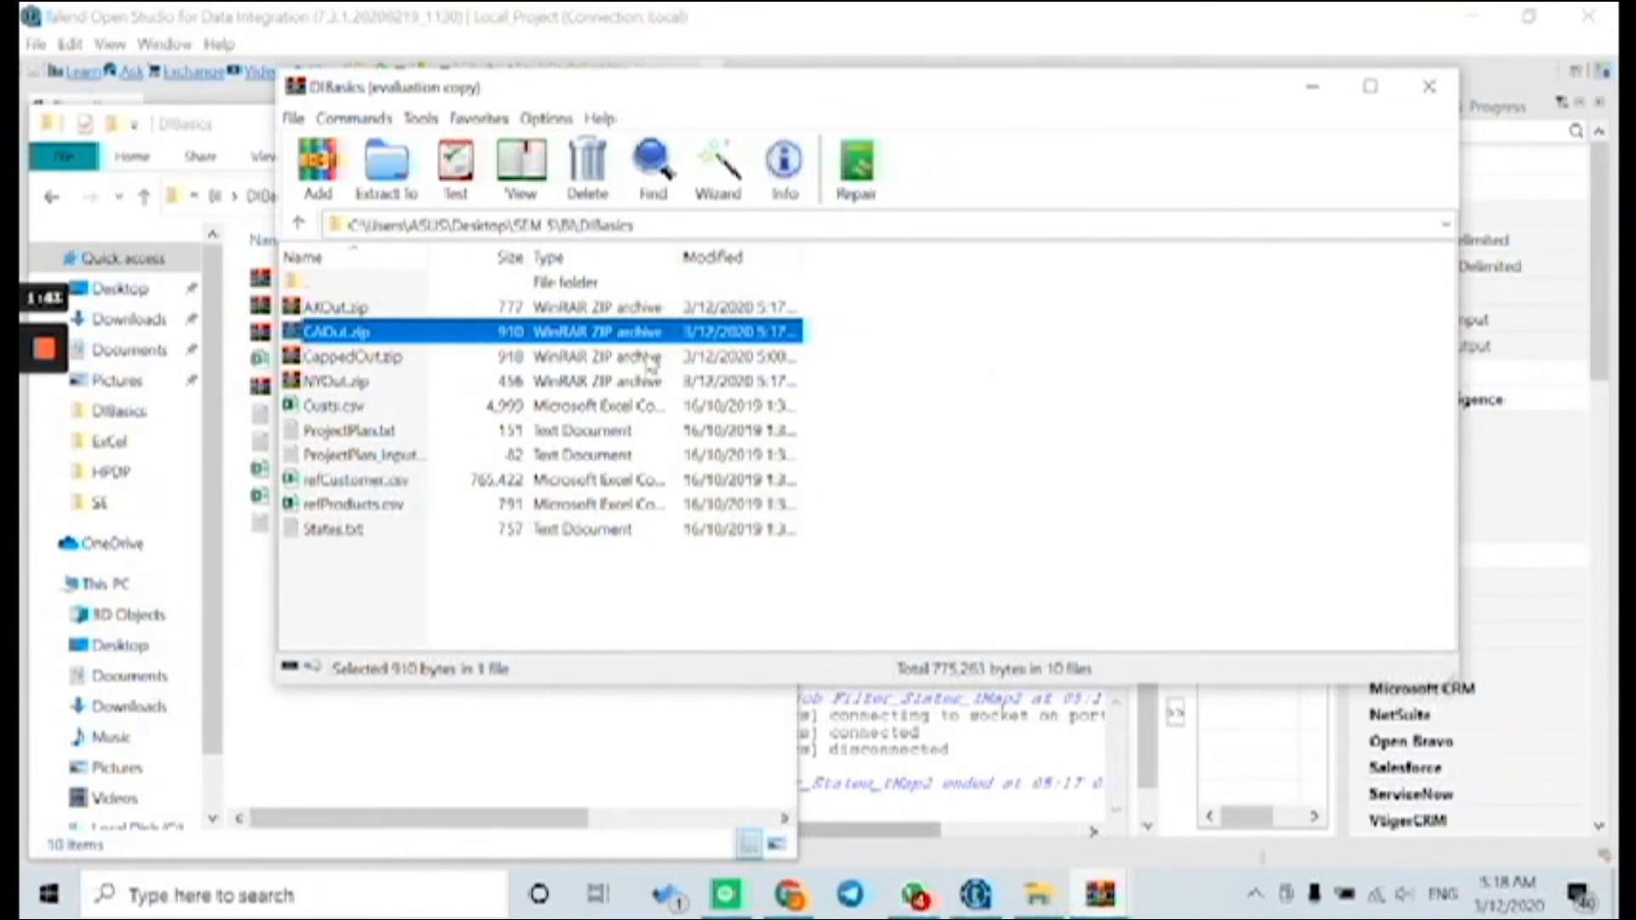
{"action": "double_click", "coordinate": [353, 311]}
{"action": "double_click", "coordinate": [355, 312]}
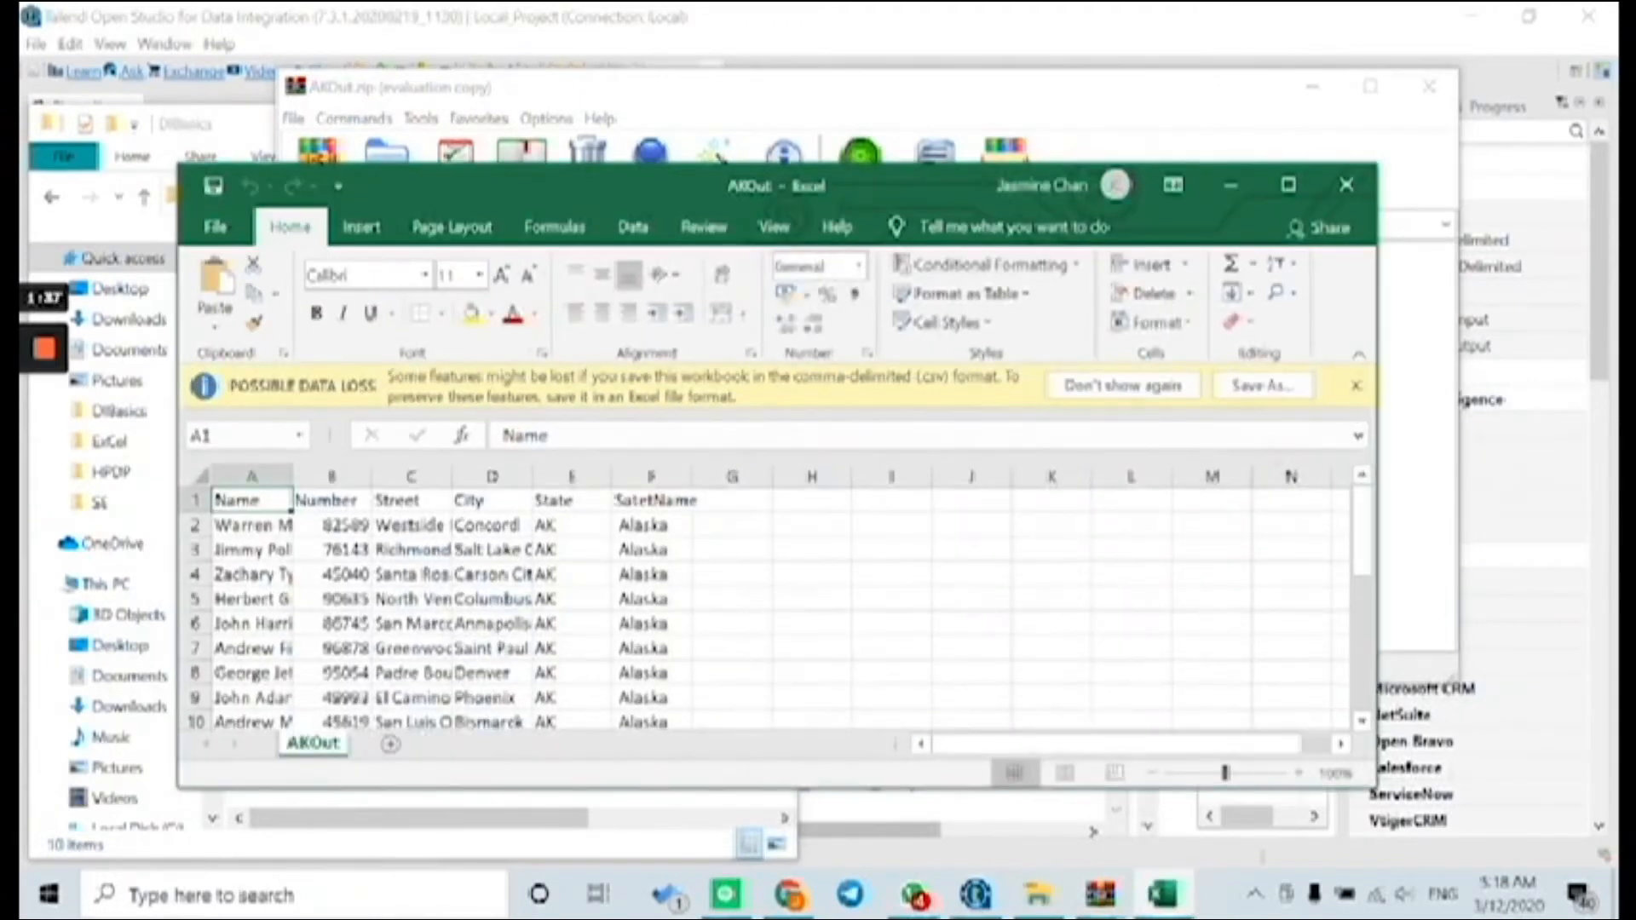
{"action": "left_click", "coordinate": [1363, 192]}
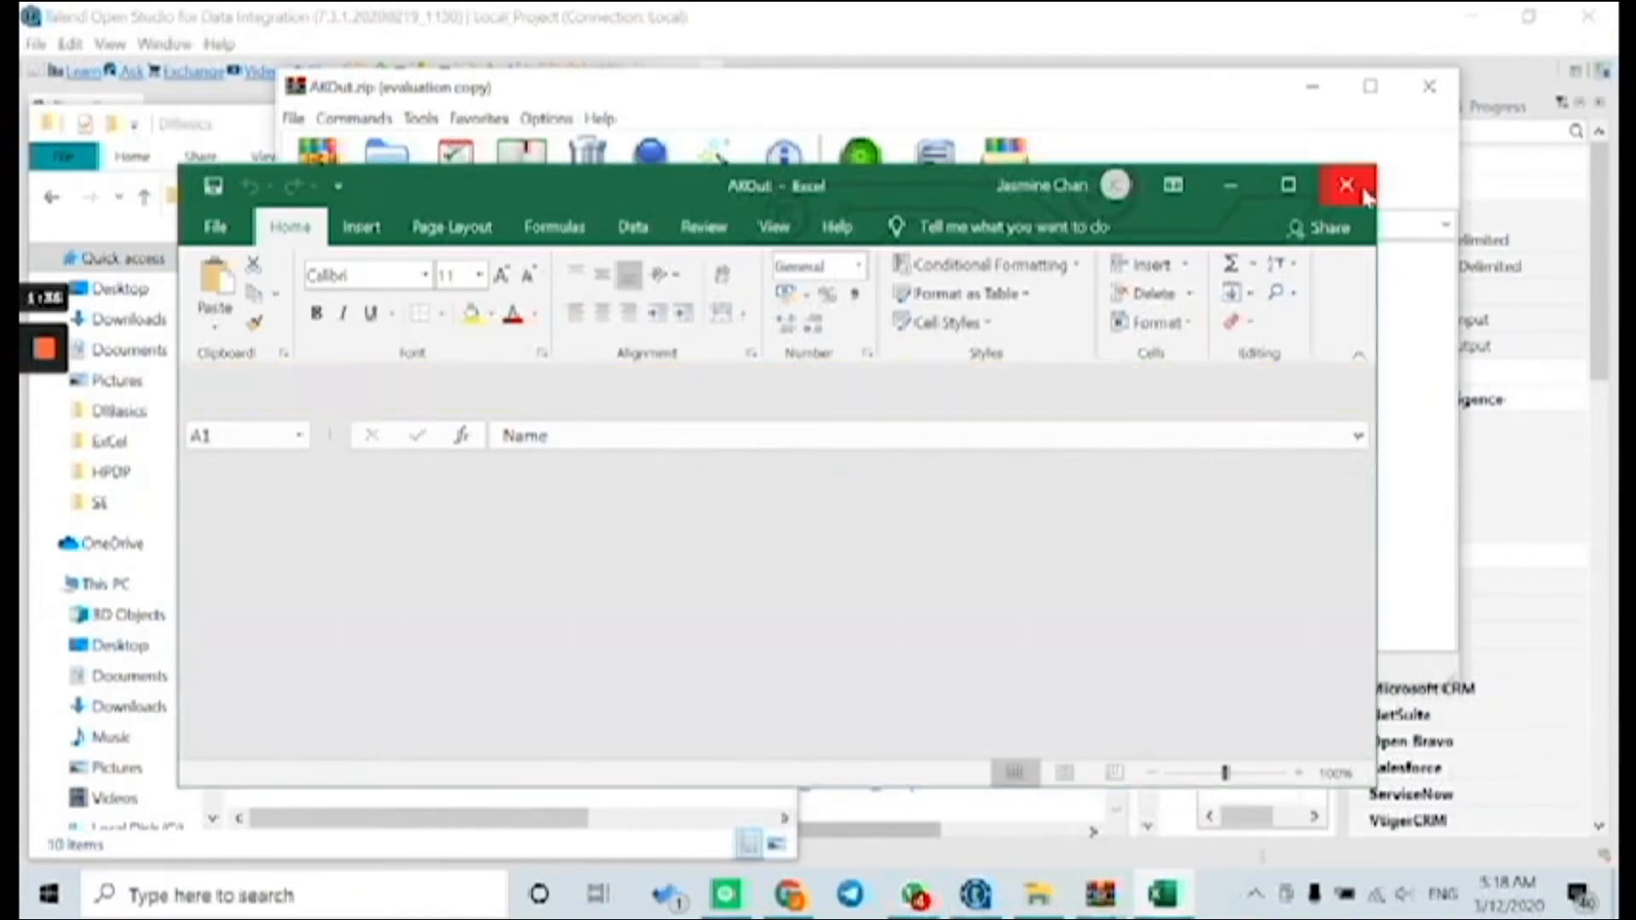
{"action": "right_click", "coordinate": [403, 320]}
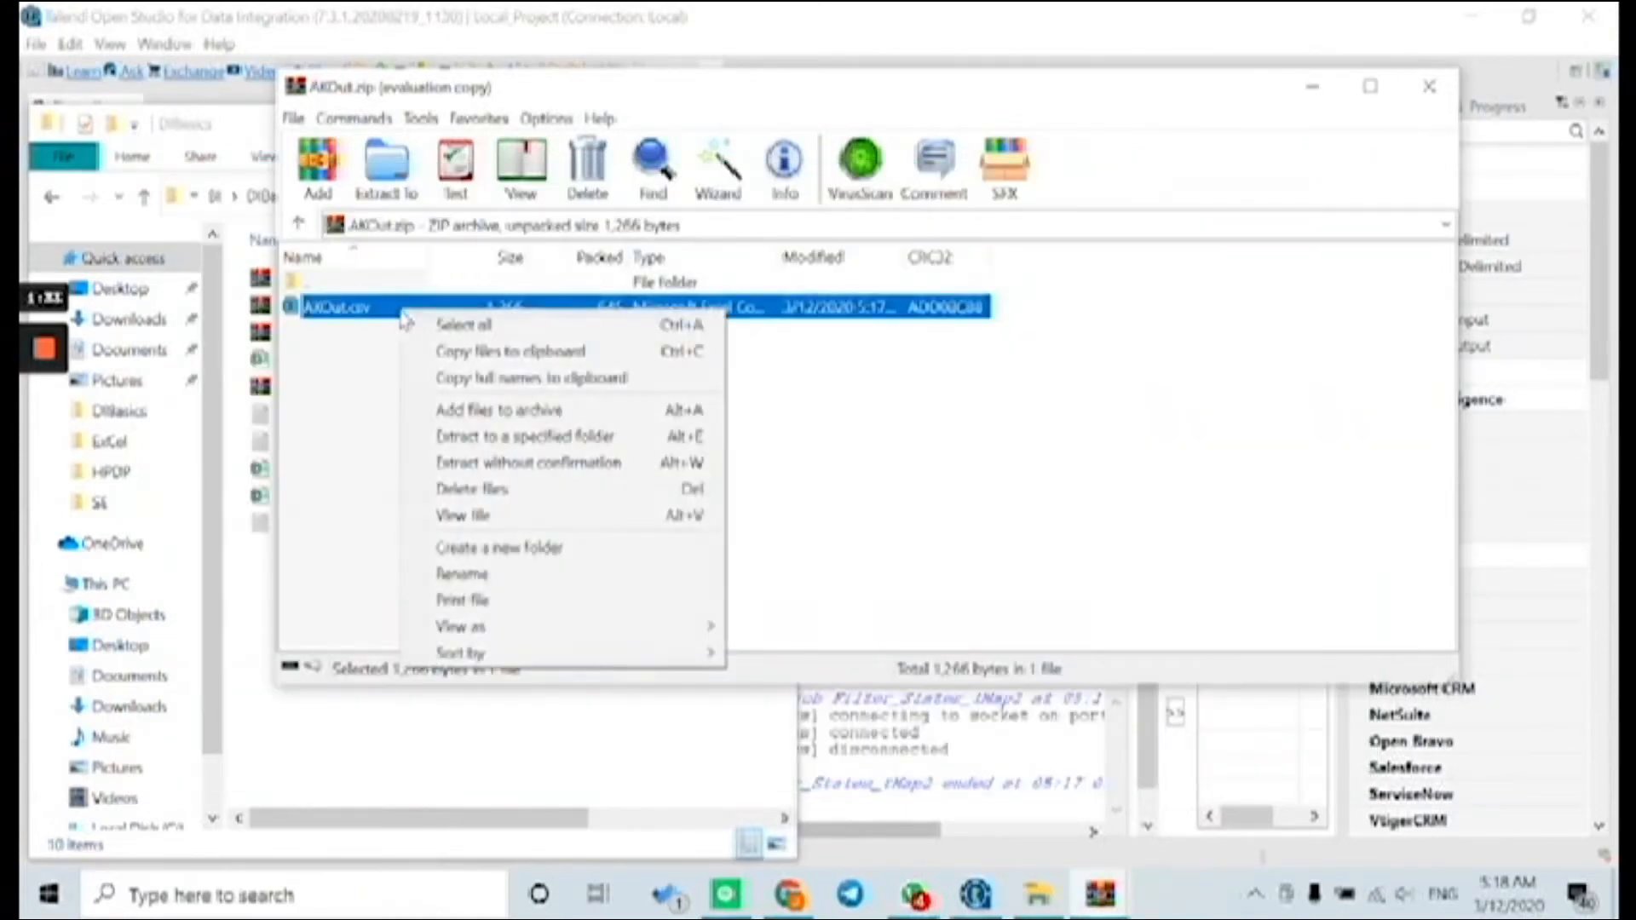
{"action": "left_click", "coordinate": [464, 516]}
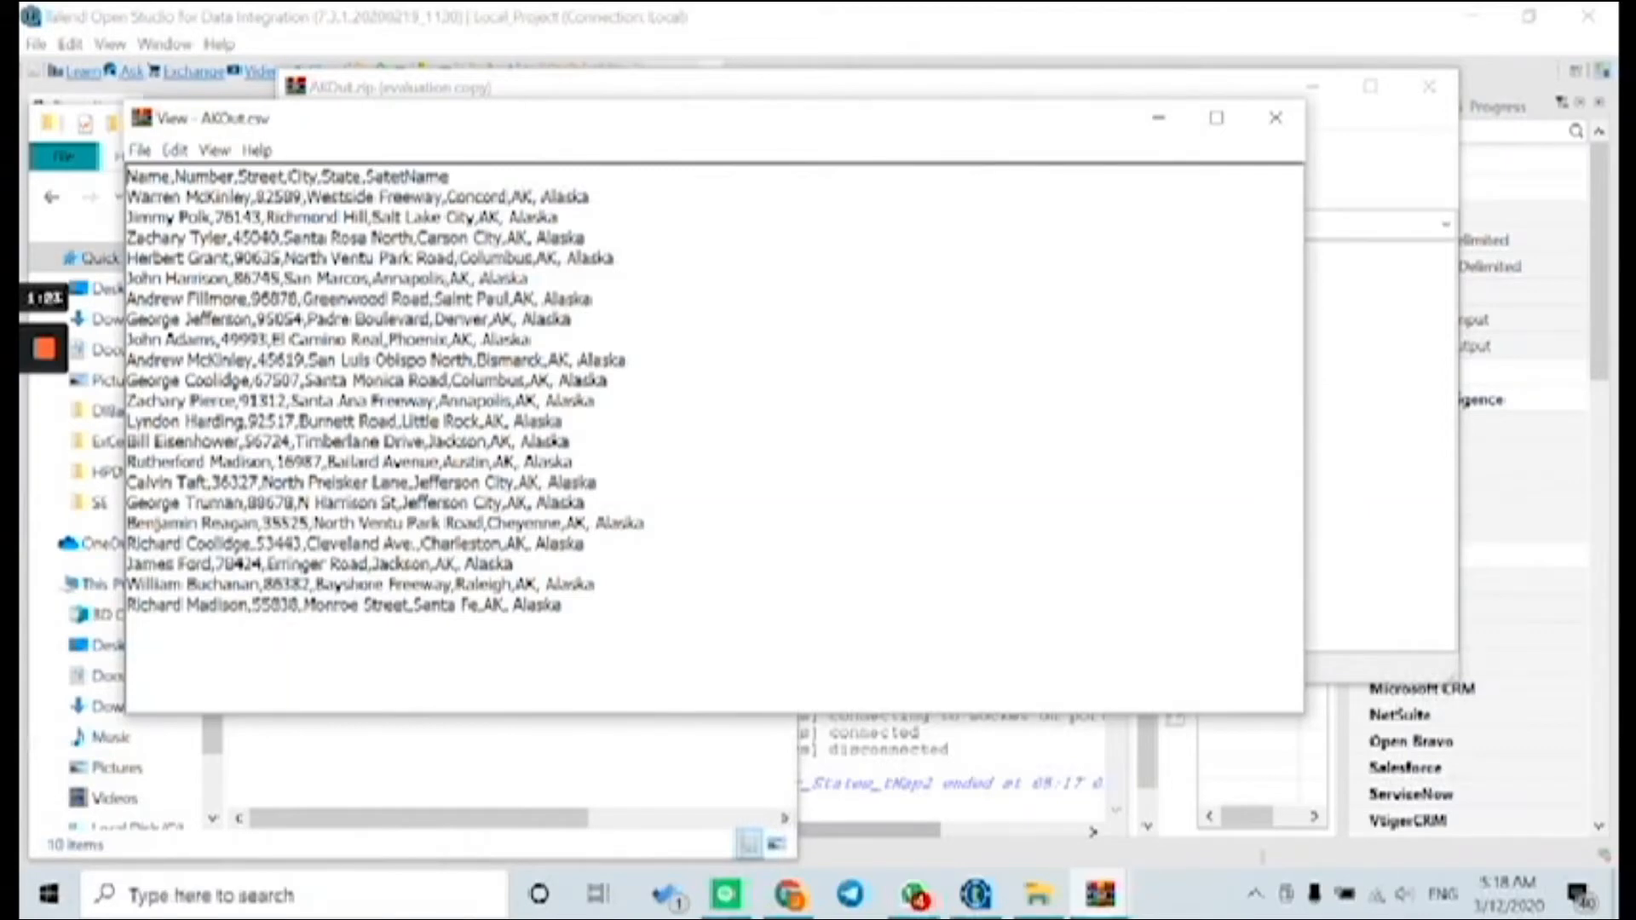
{"action": "left_click", "coordinate": [1276, 118]}
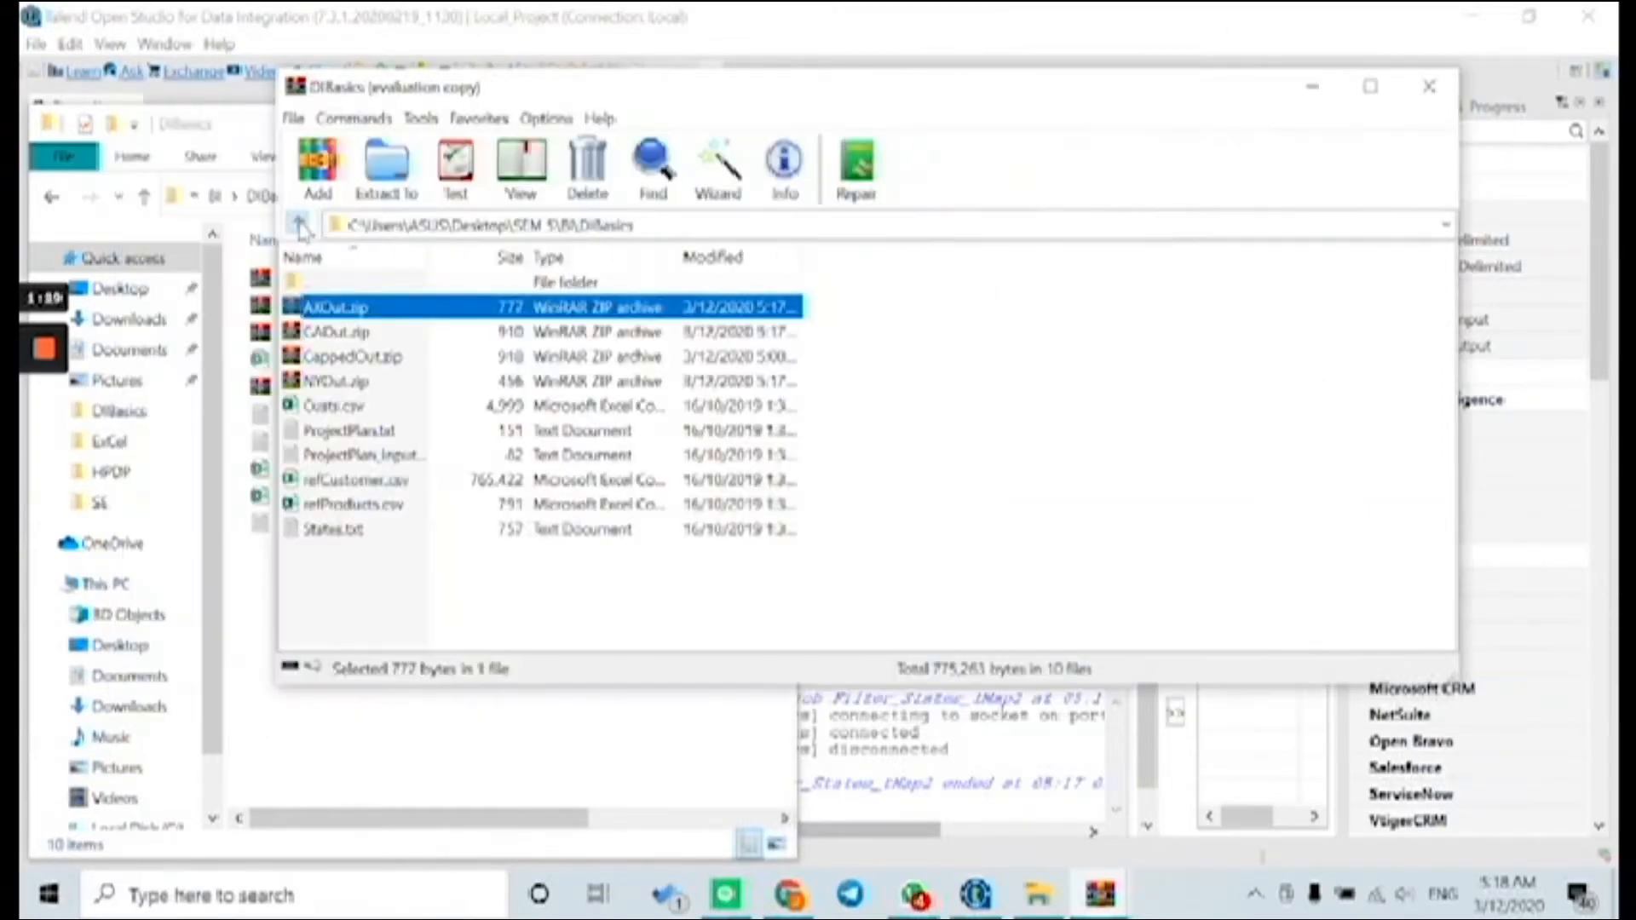
Step: View NYOut.csv from the NYOut.zip archive to check its states, close it, and return to the DIBasics folder
{"action": "double_click", "coordinate": [351, 383]}
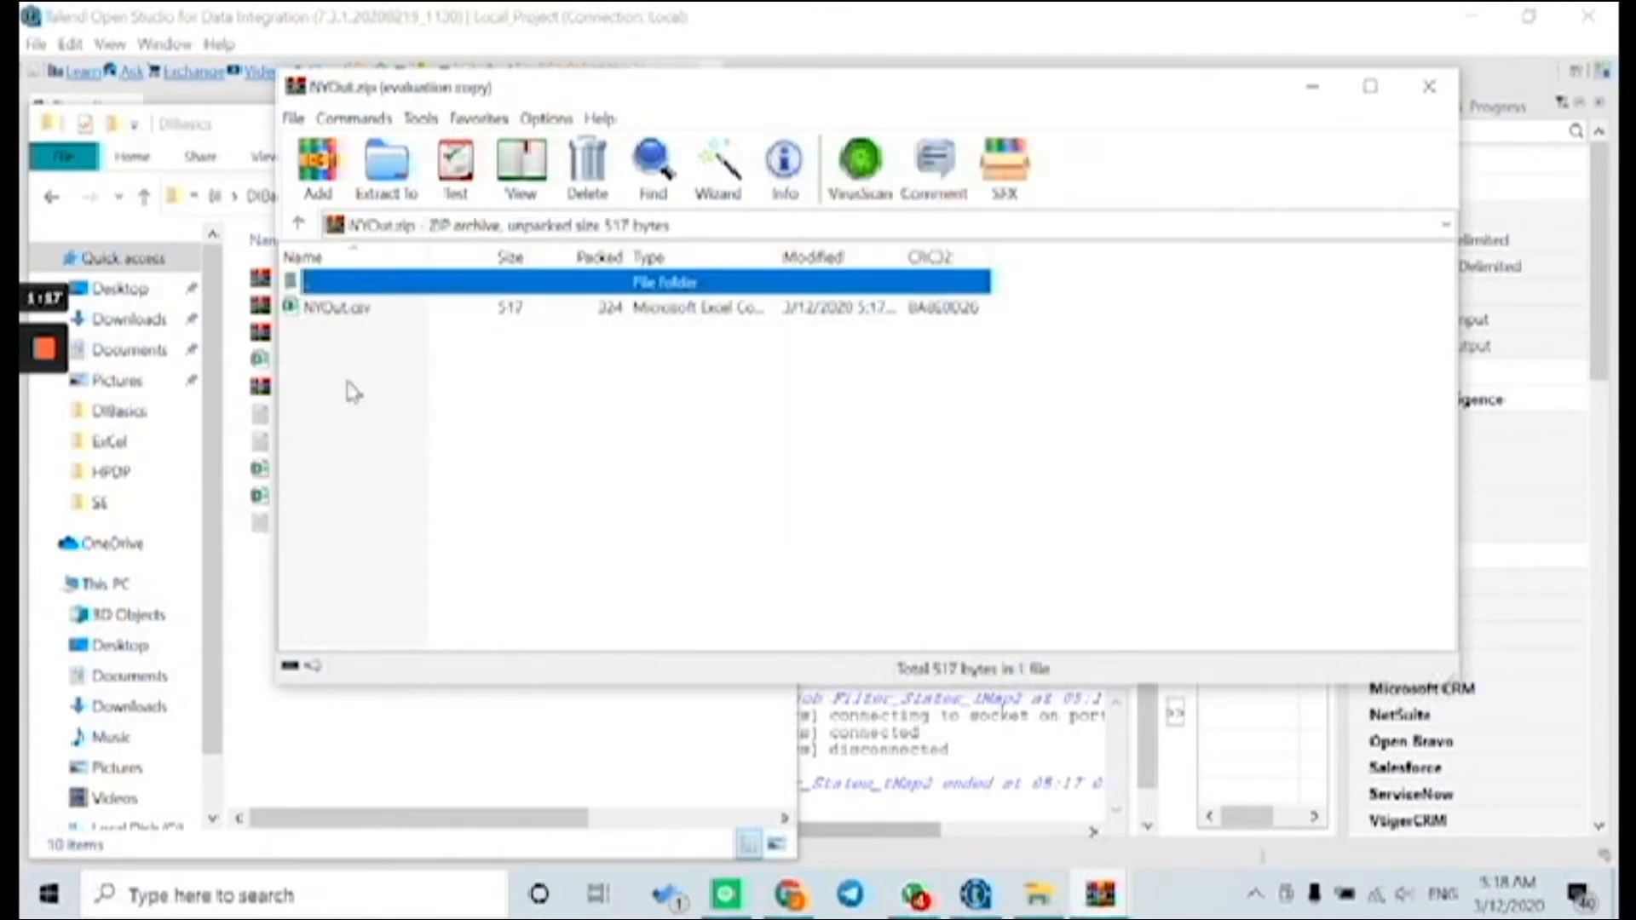
{"action": "double_click", "coordinate": [341, 308]}
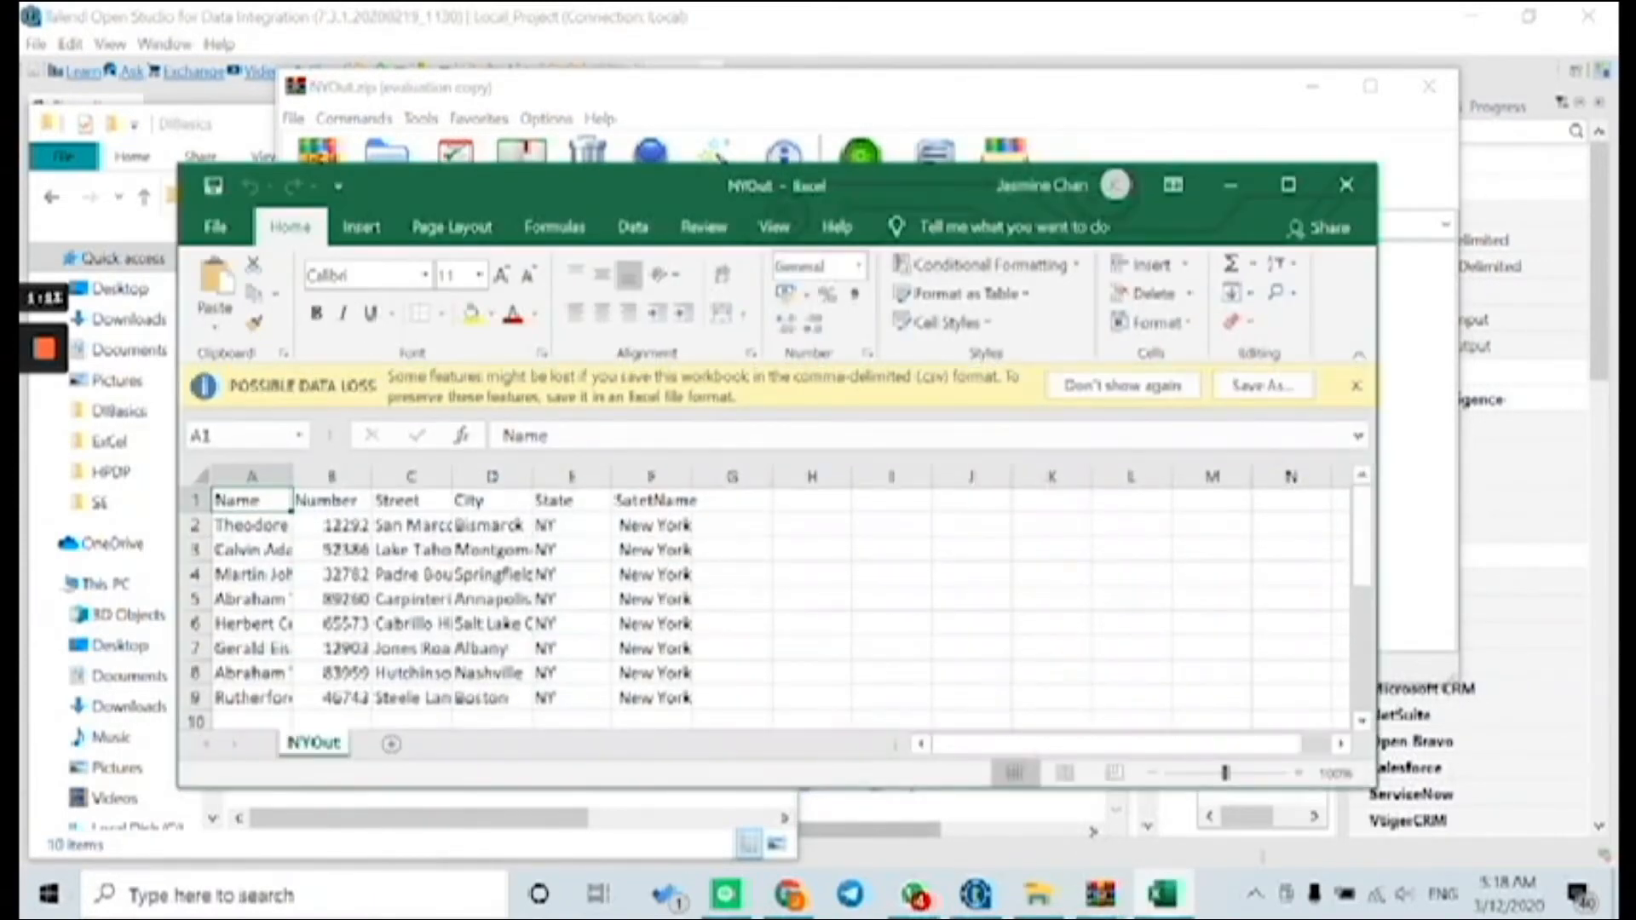
{"action": "scroll", "coordinate": [767, 601], "scroll_direction": "down", "scroll_amount": 1}
{"action": "scroll", "coordinate": [767, 601], "scroll_direction": "up", "scroll_amount": 1}
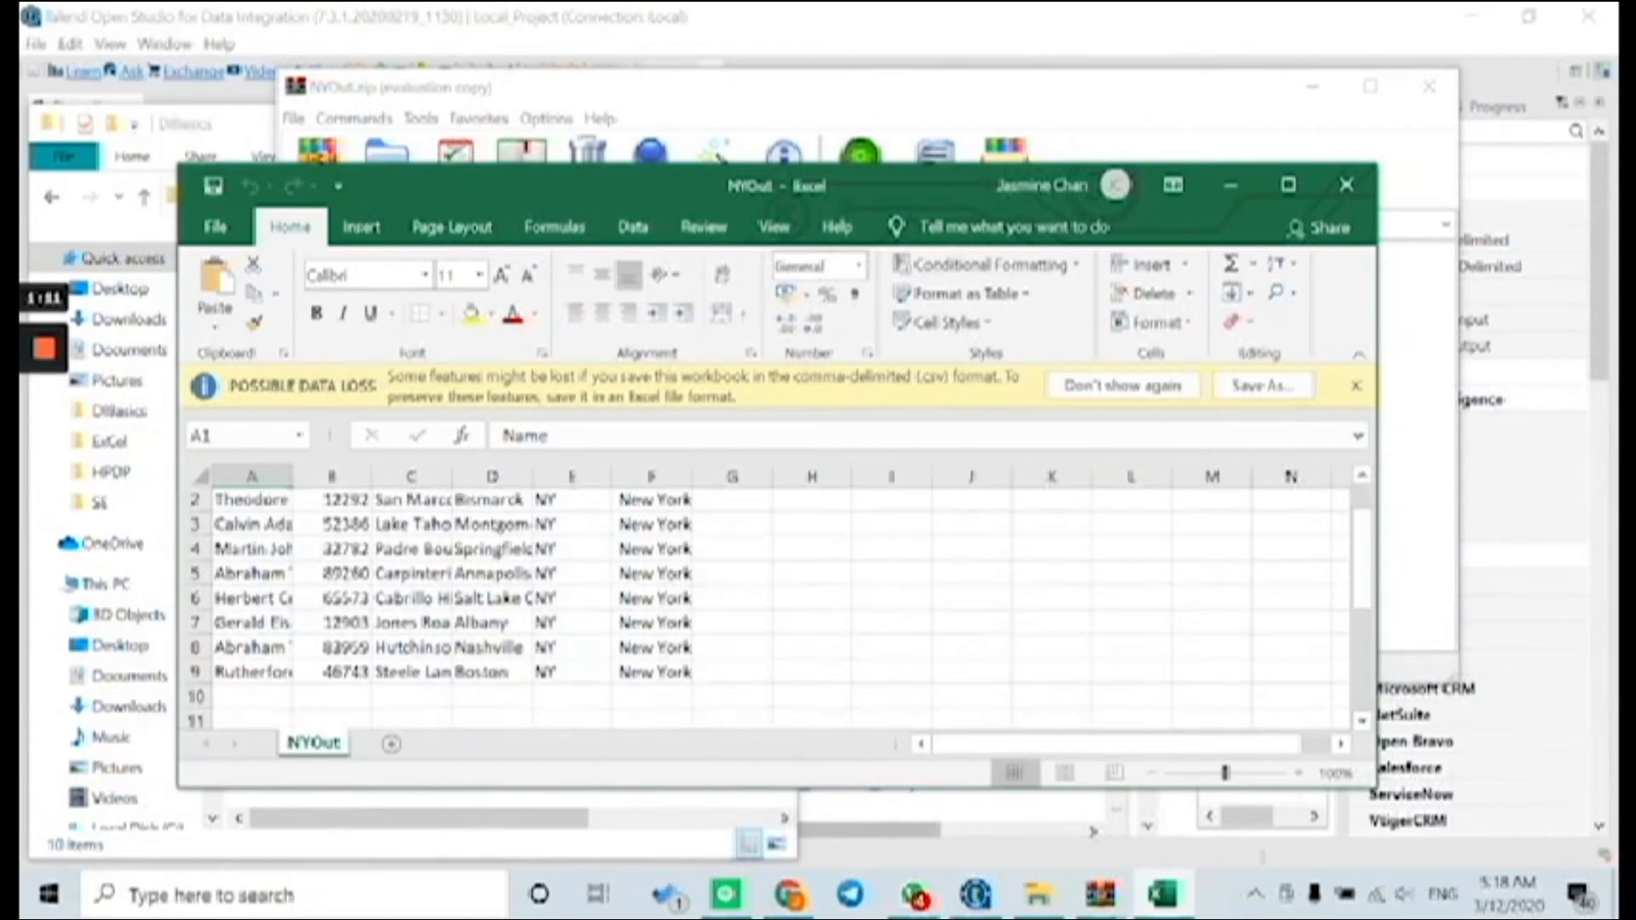
{"action": "scroll", "coordinate": [767, 601], "scroll_direction": "up", "scroll_amount": 1}
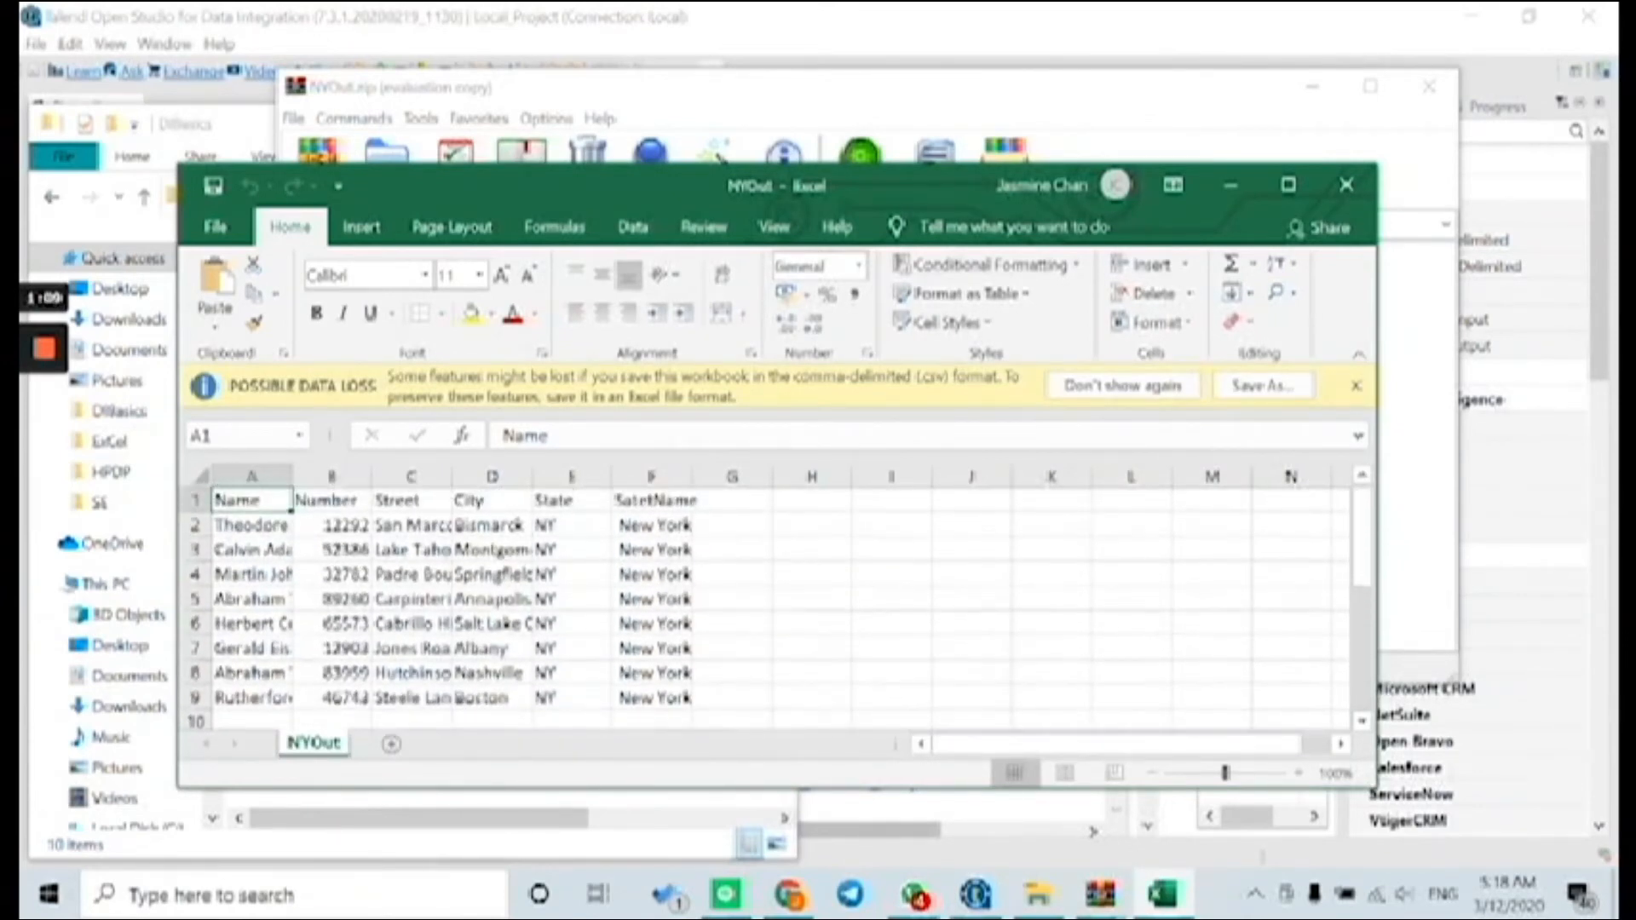
{"action": "left_click", "coordinate": [1346, 185]}
{"action": "left_click", "coordinate": [298, 224]}
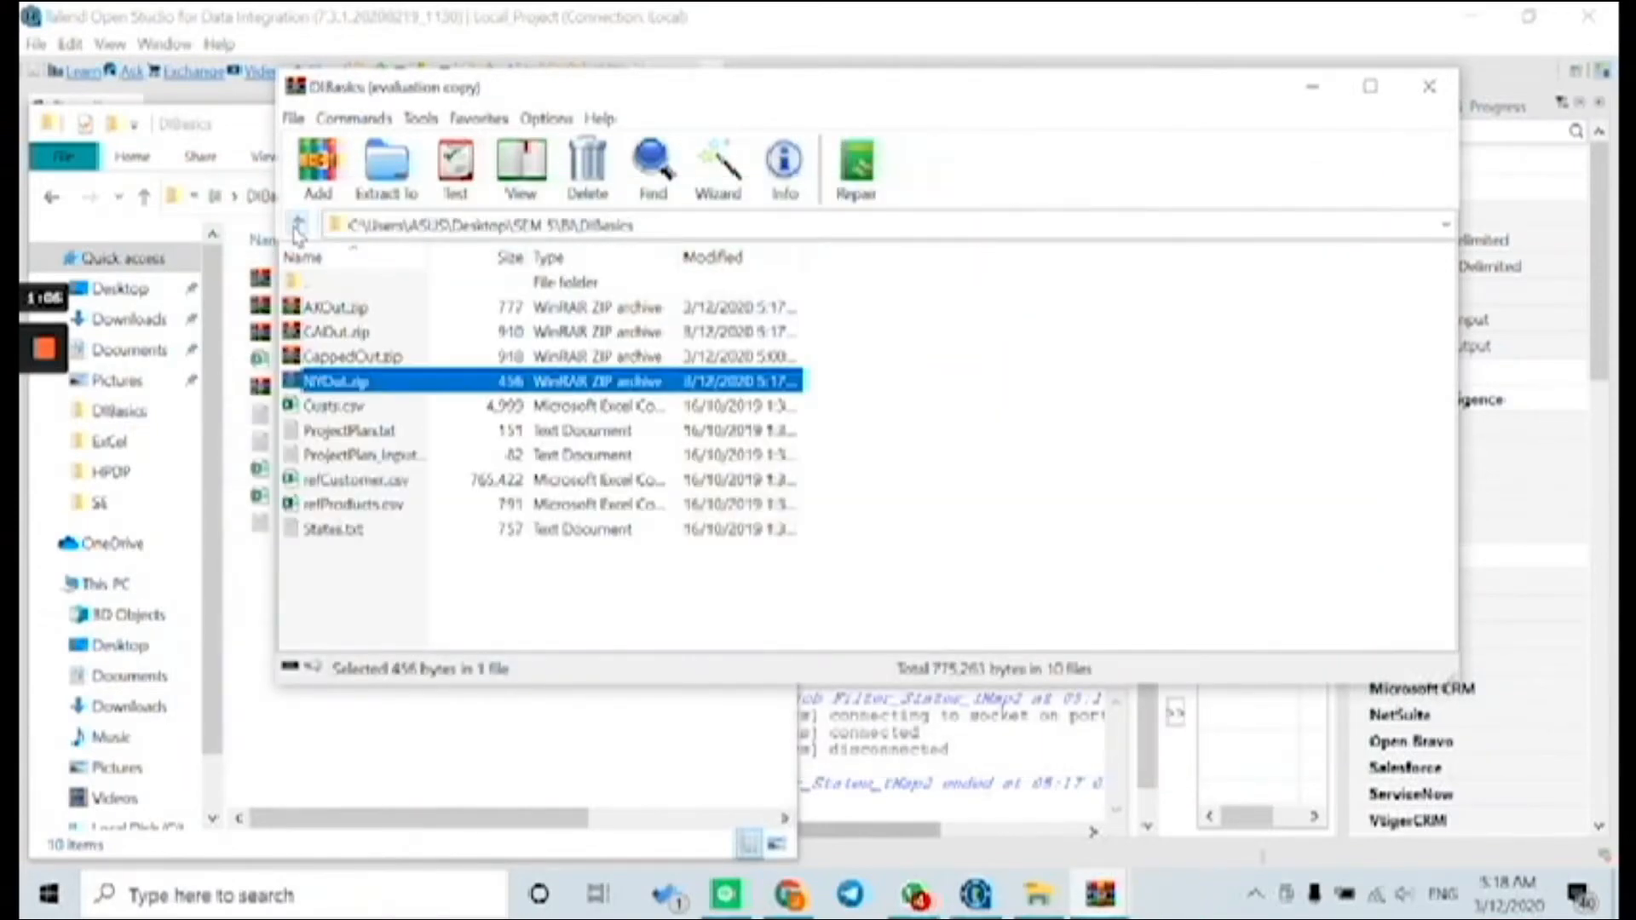
Step: View CAOut.csv from the CAOut.zip archive to check its states, and switch back to Talend Open Studio
{"action": "double_click", "coordinate": [358, 333]}
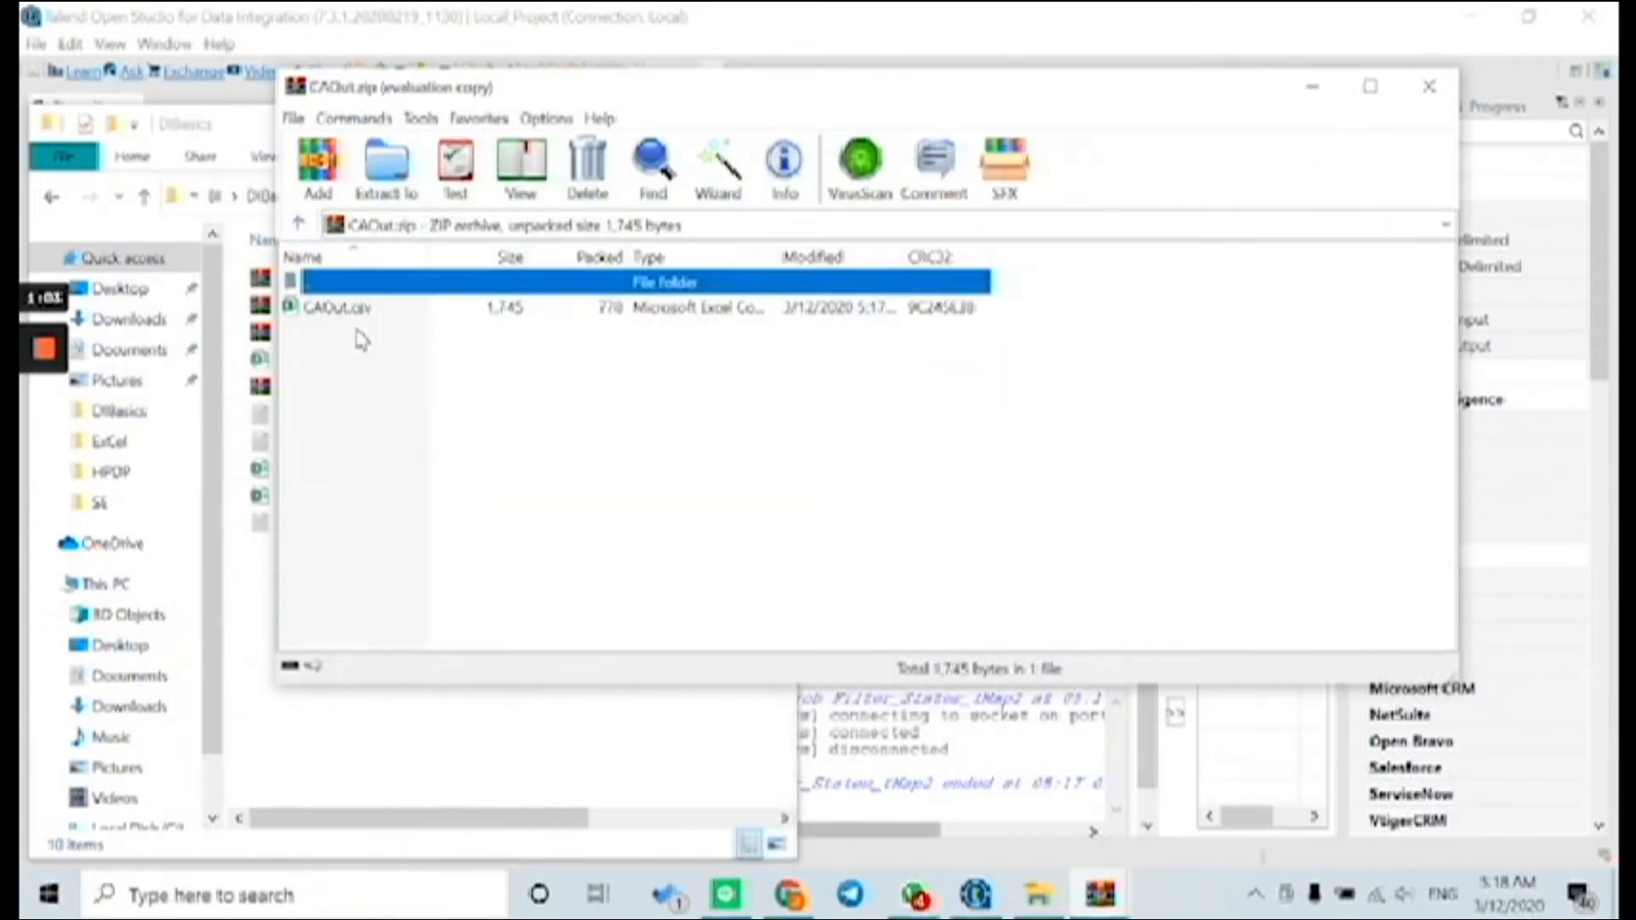
{"action": "double_click", "coordinate": [359, 317]}
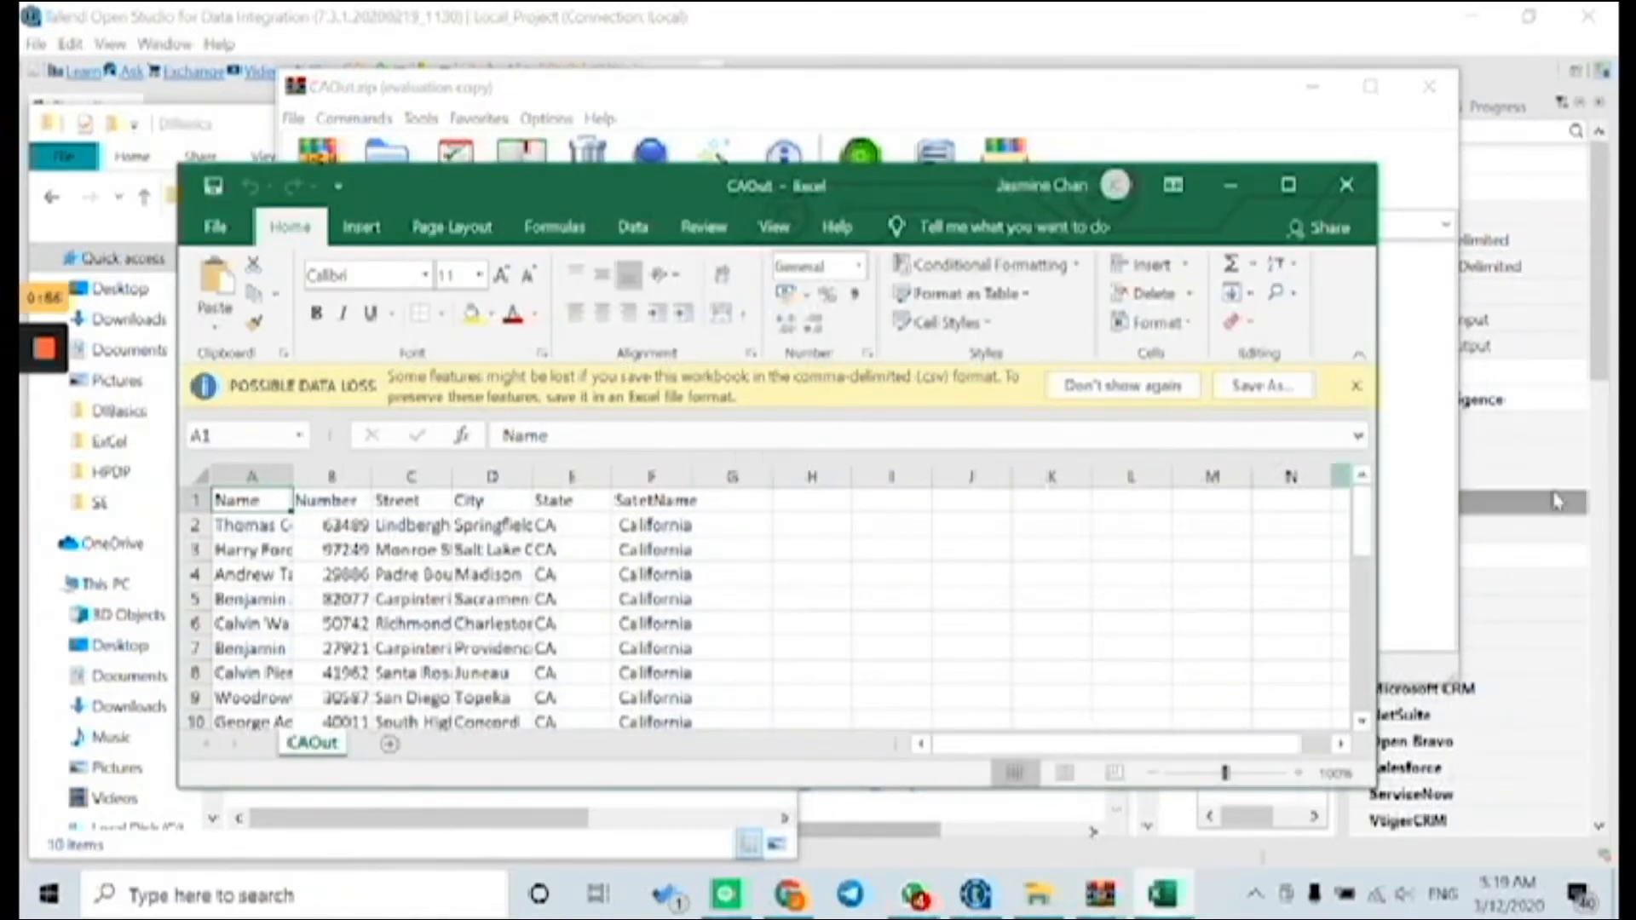
{"action": "left_click", "coordinate": [1545, 460]}
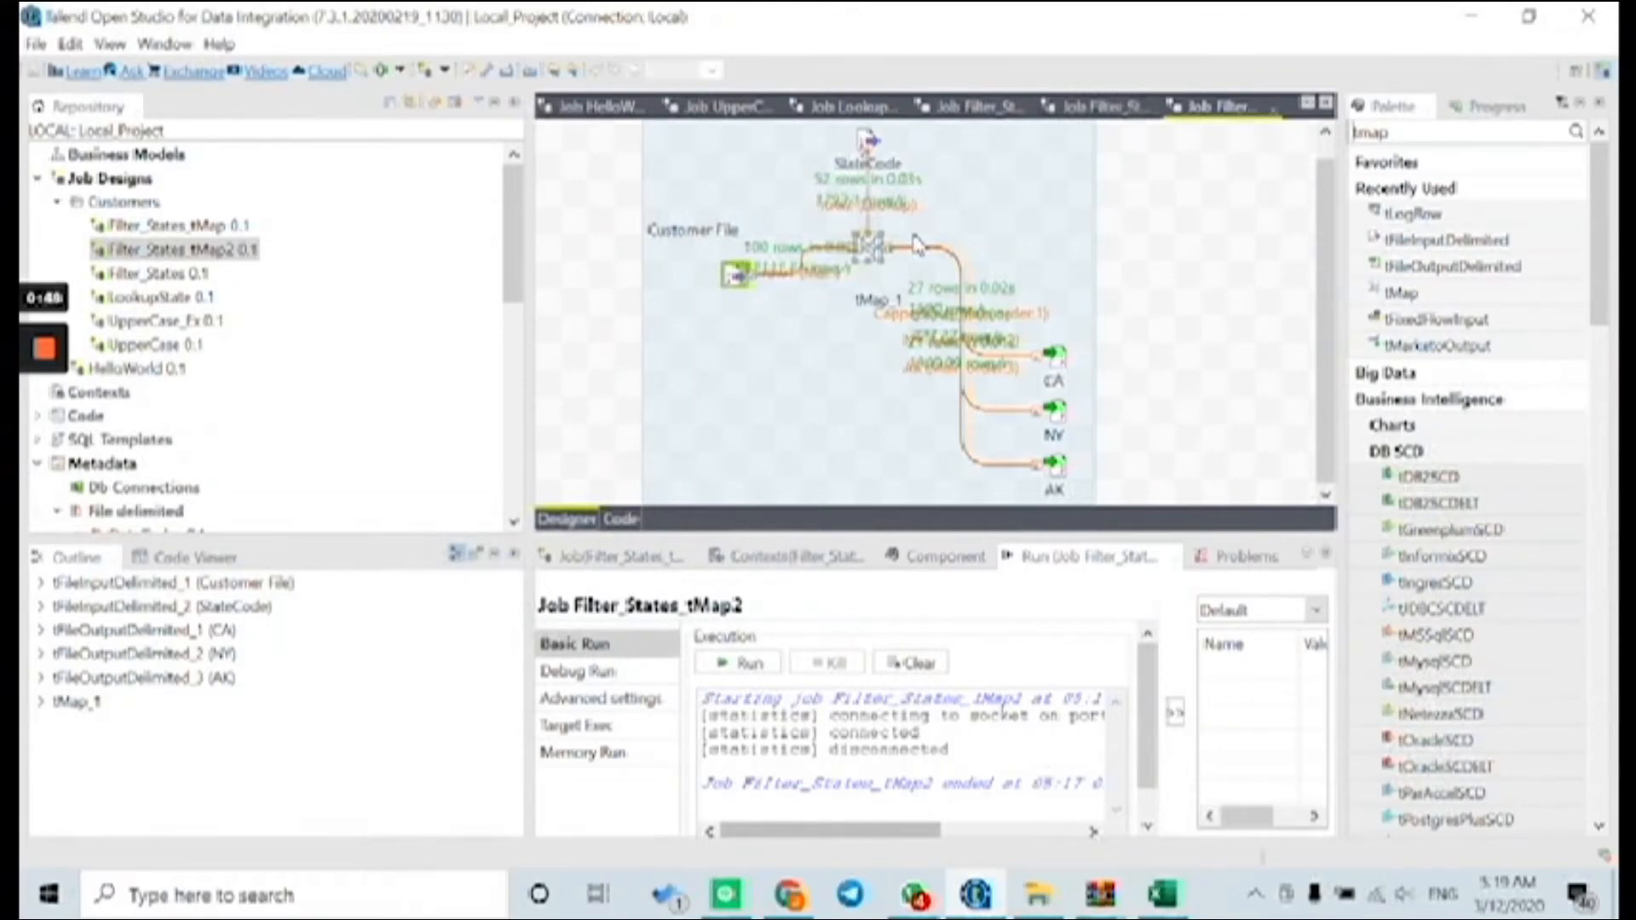
{"action": "mouse_move", "coordinate": [42, 413]}
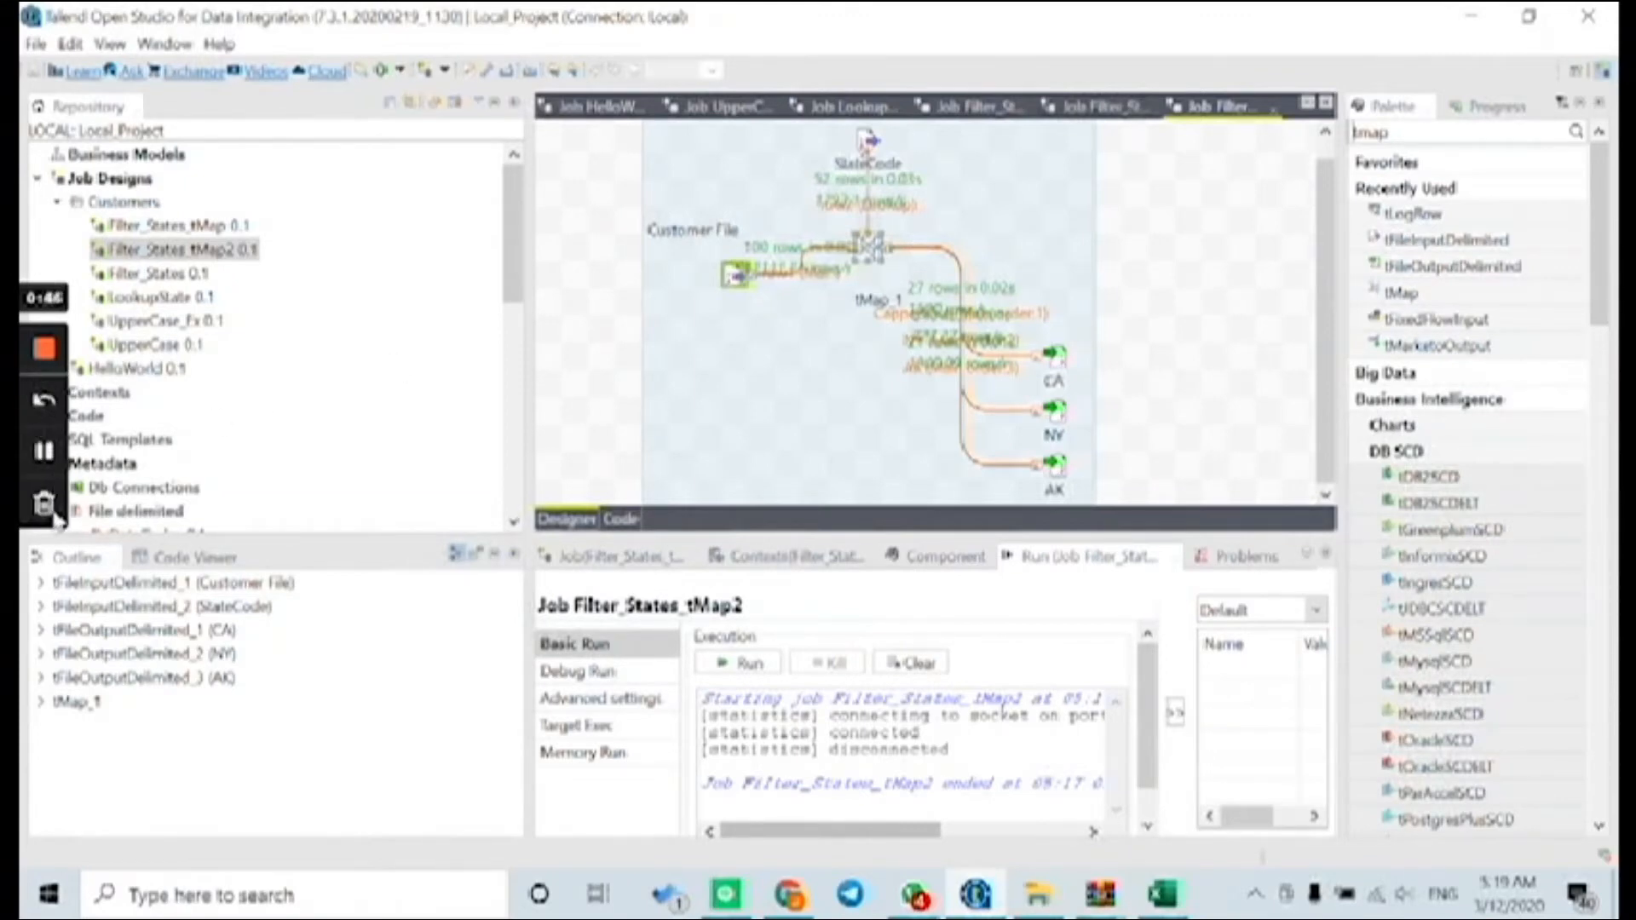
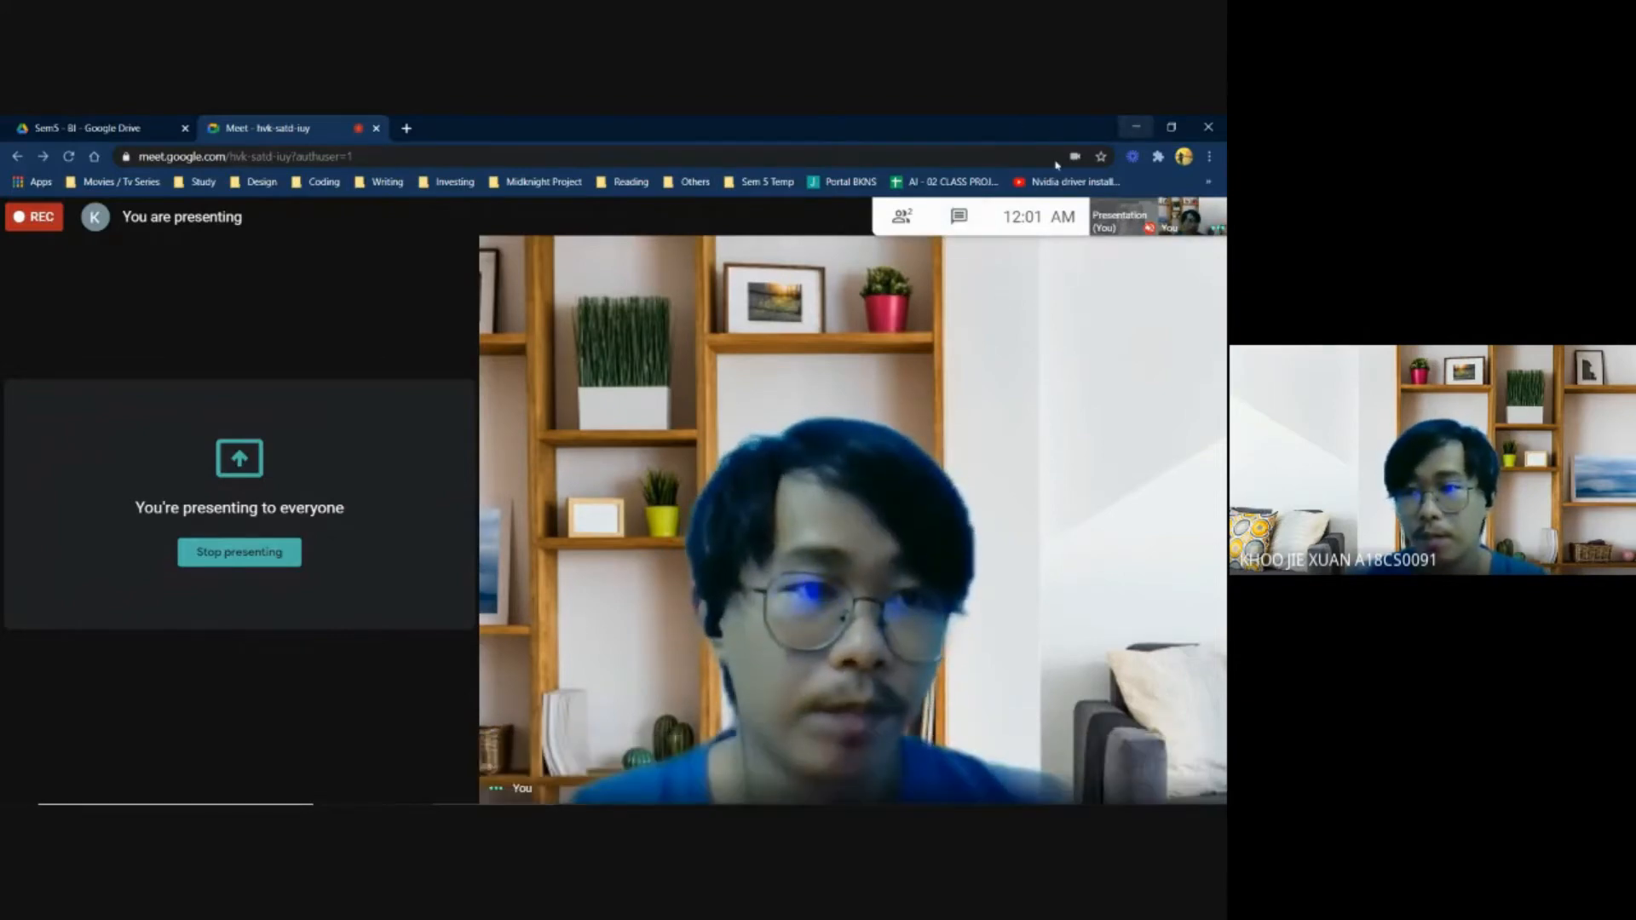
Step: Switch from the Google Meet window to Talend Open Studio and show the file output component's basic settings in the Context_UpperCase job
{"action": "left_click", "coordinate": [1136, 126]}
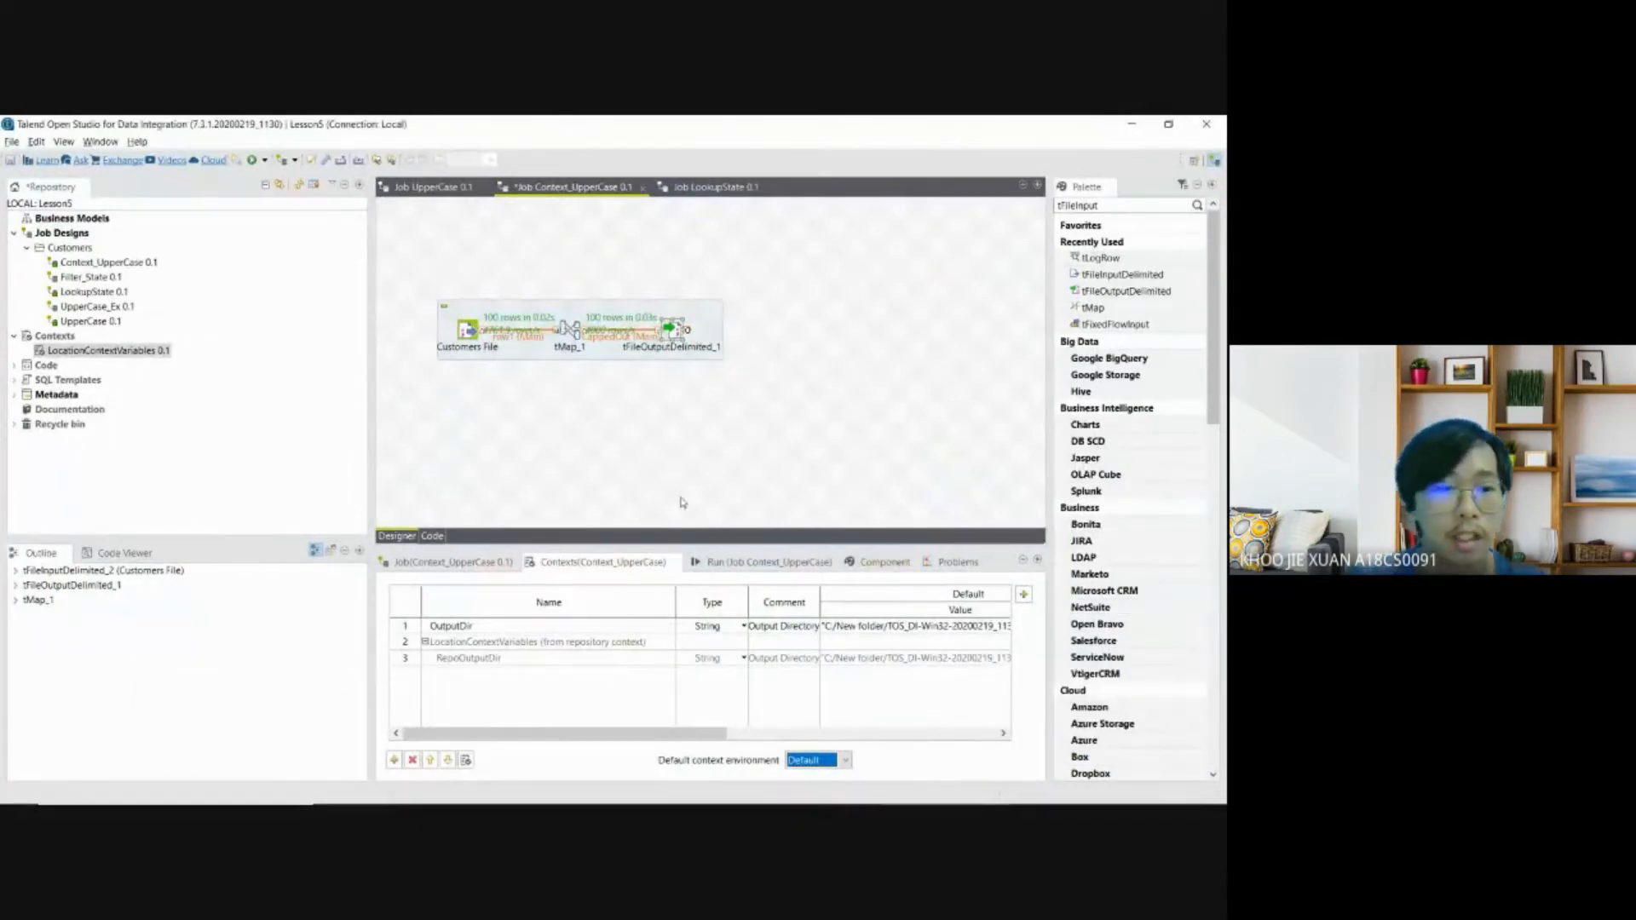
{"action": "left_click", "coordinate": [81, 321]}
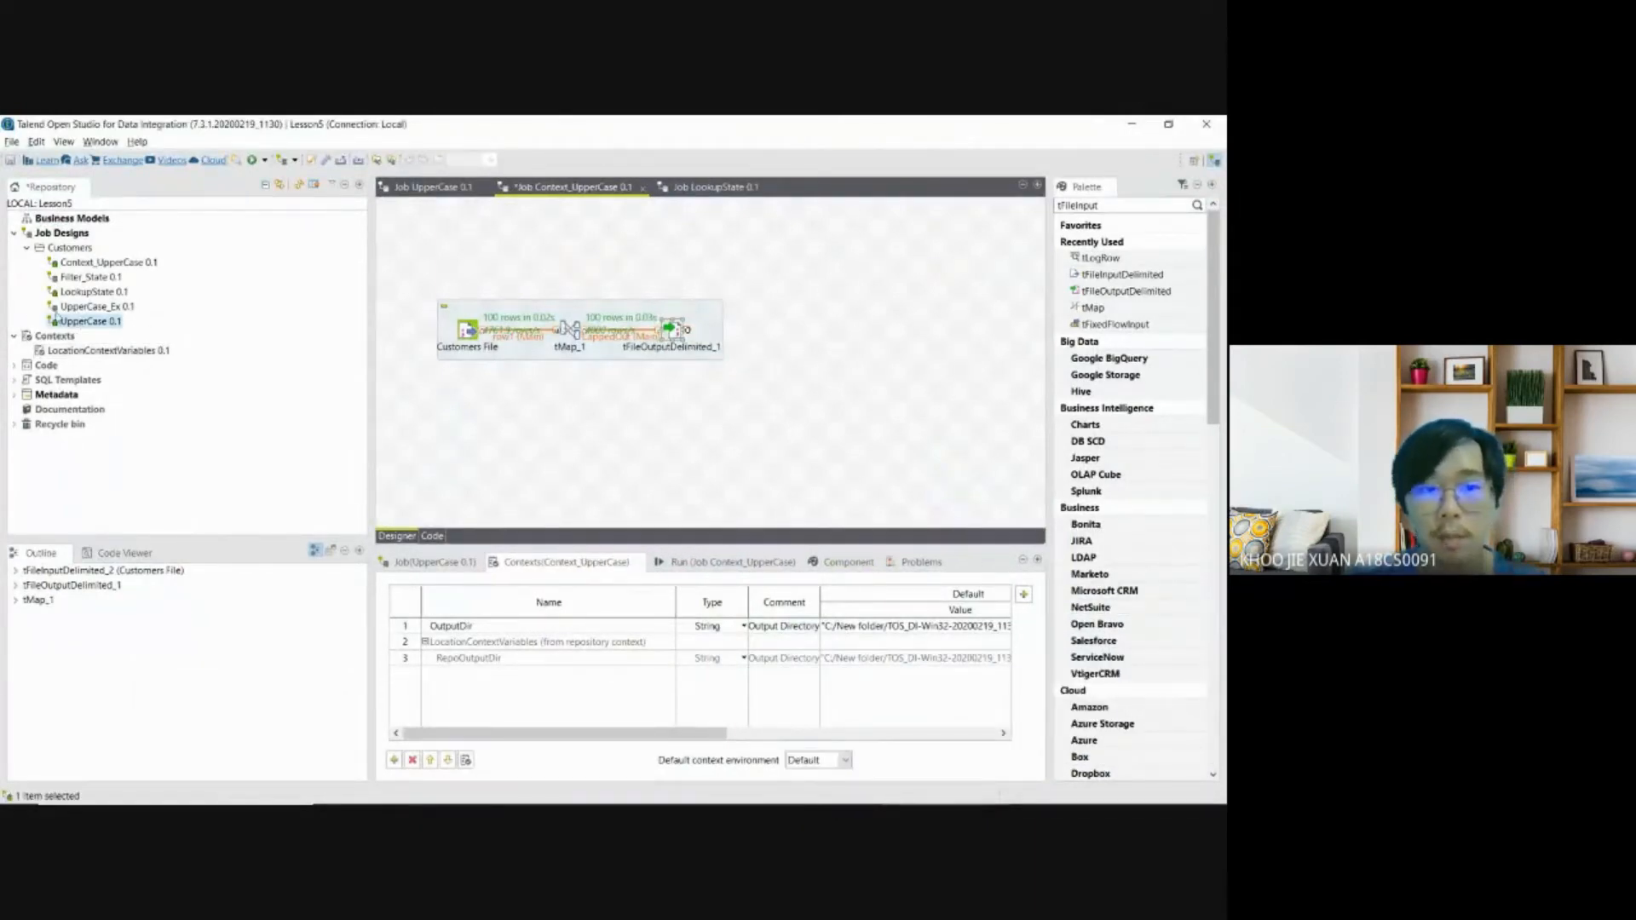
{"action": "left_click", "coordinate": [107, 264]}
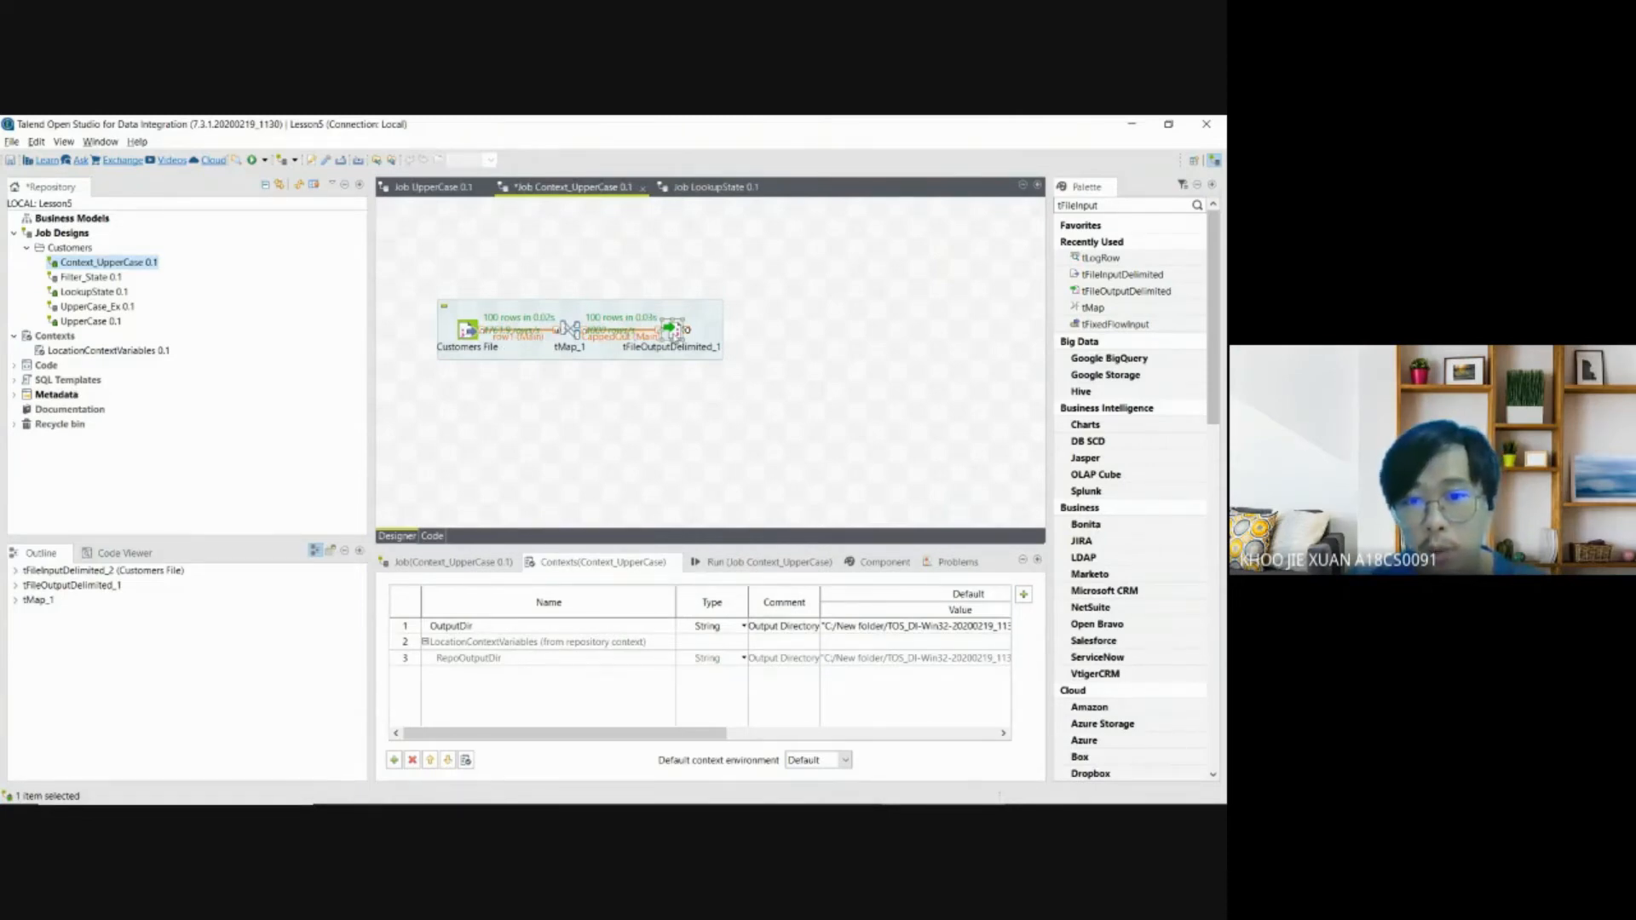
{"action": "double_click", "coordinate": [673, 331]}
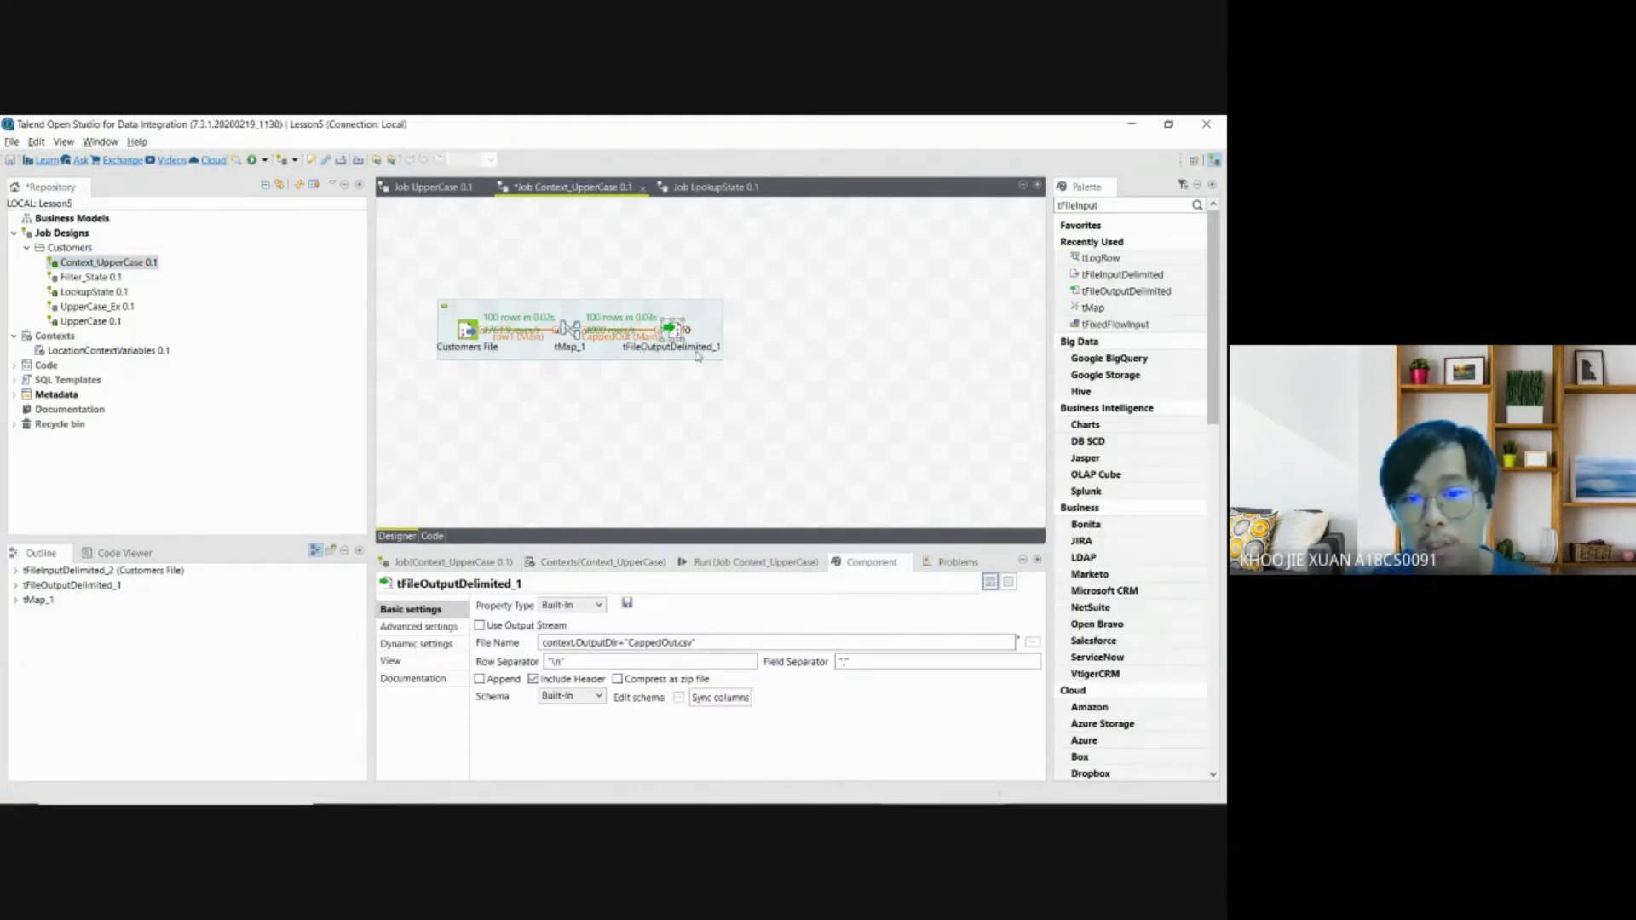
Step: Examine the OutputDir context variable of the Context_UpperCase job, comparing its Default and Production directory values
{"action": "left_click", "coordinate": [587, 564]}
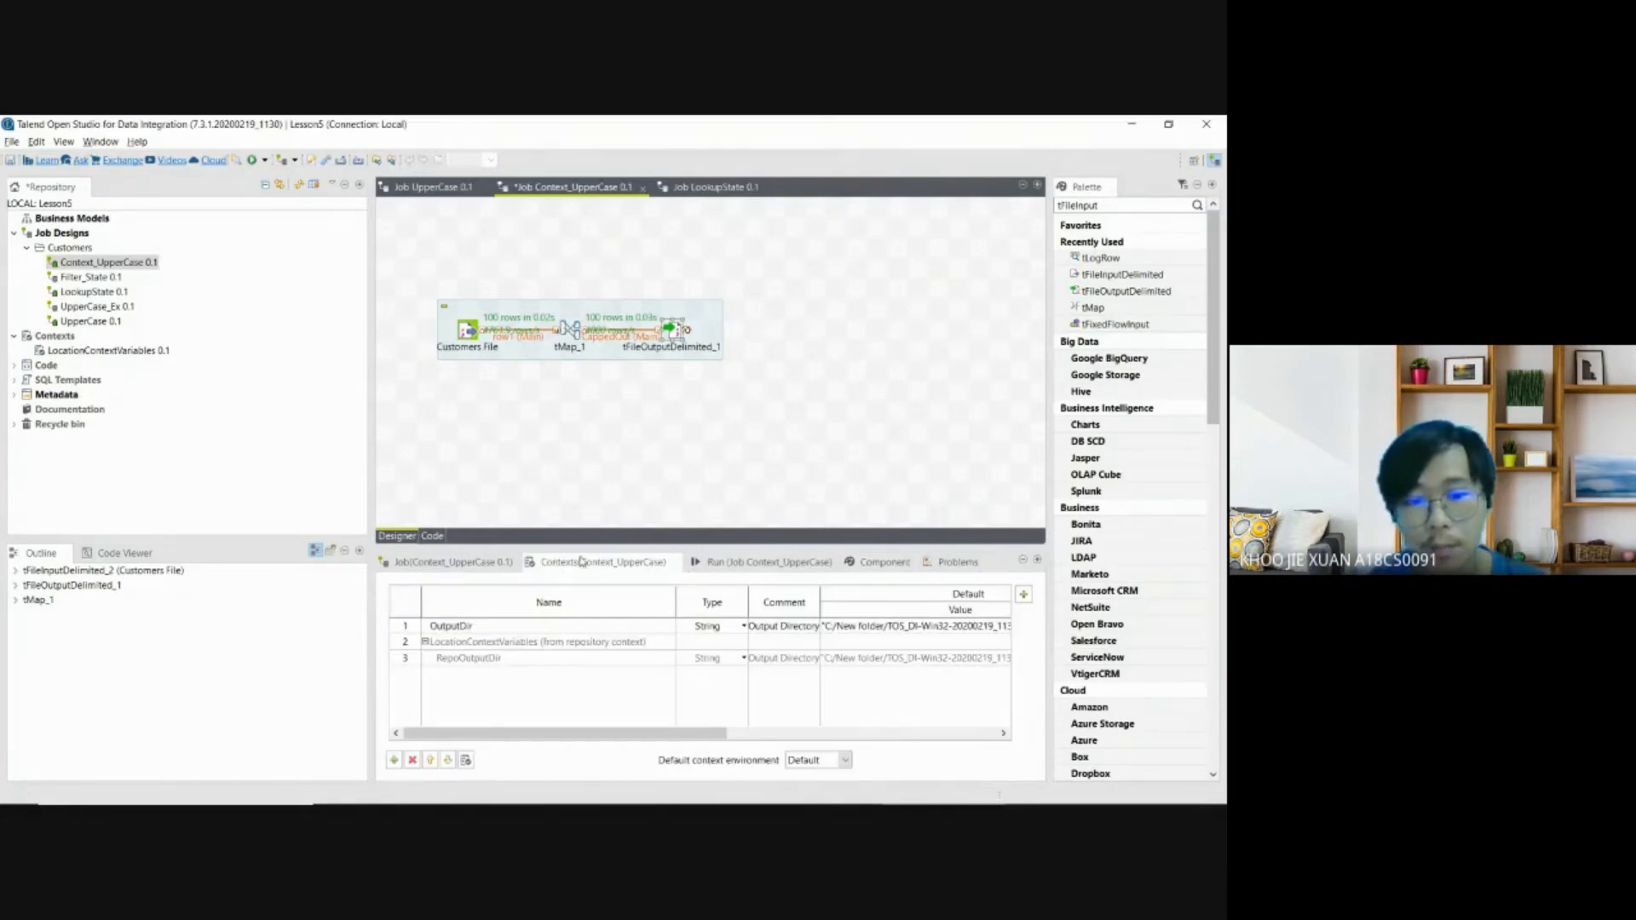
{"action": "left_click", "coordinate": [472, 628]}
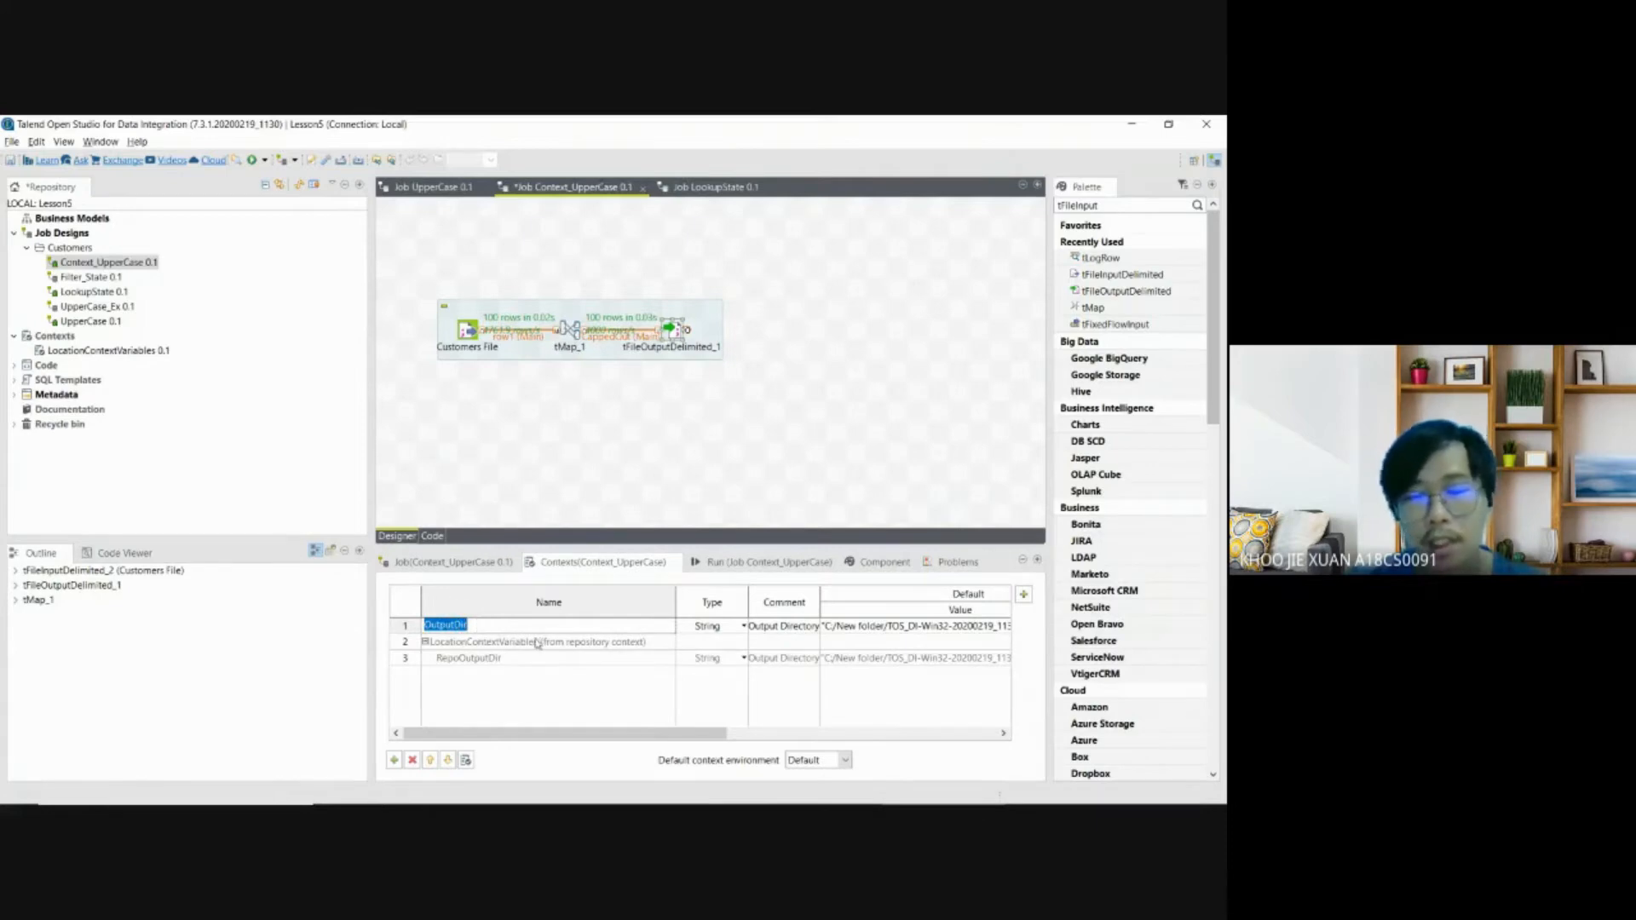
{"action": "left_click_drag", "start_coordinate": [559, 732], "coordinate": [623, 726]}
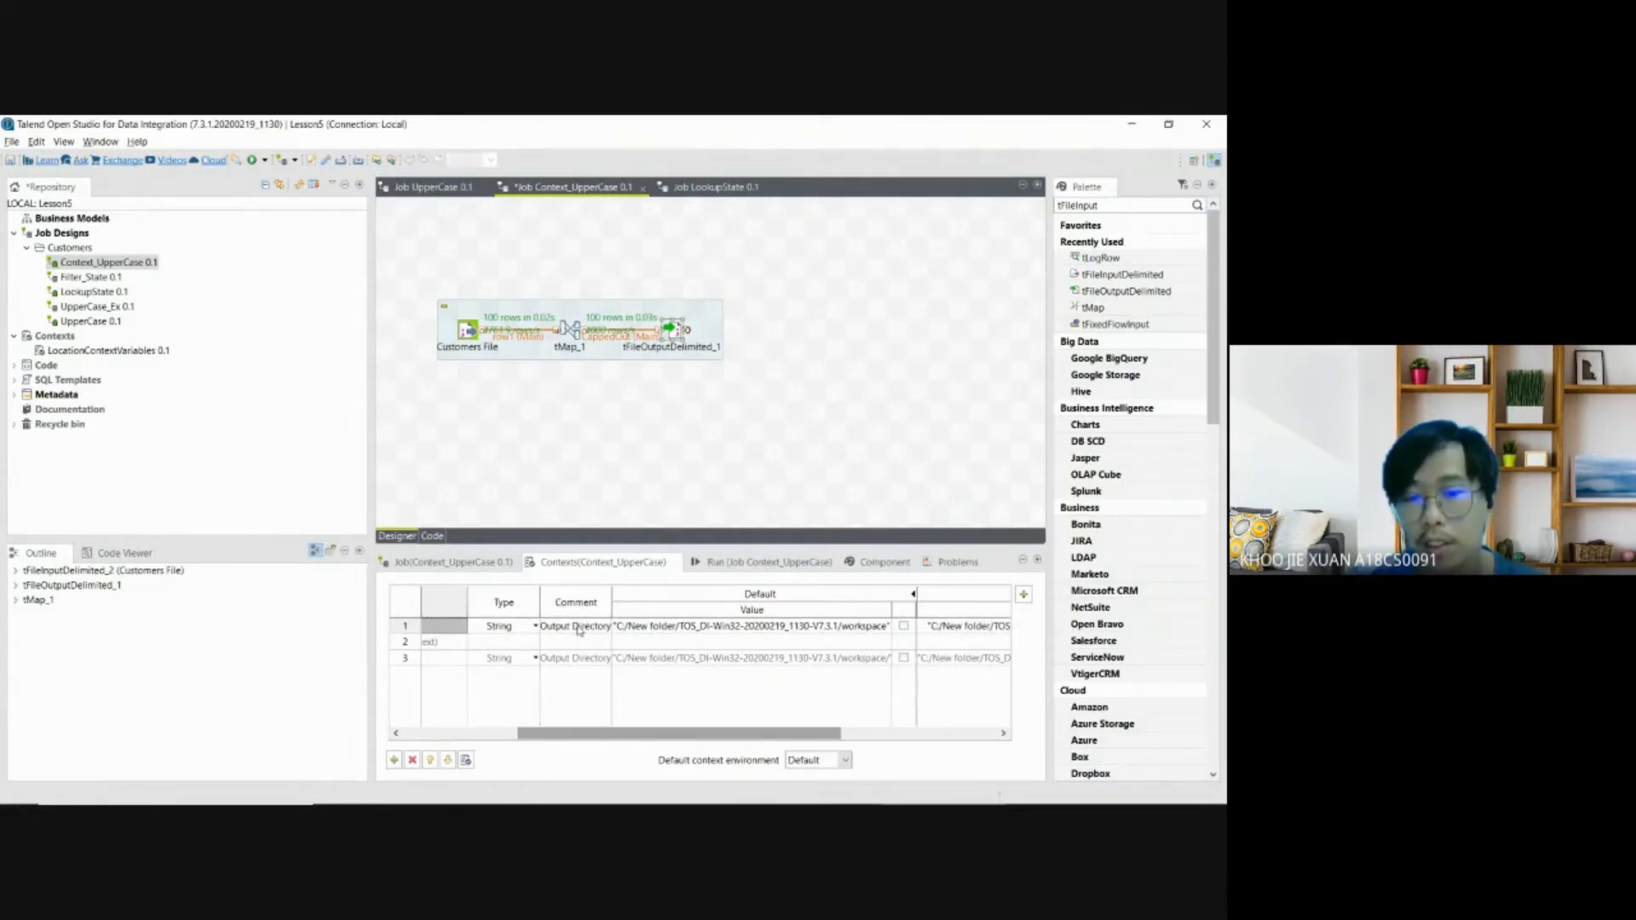
{"action": "left_click_drag", "start_coordinate": [598, 736], "coordinate": [700, 734]}
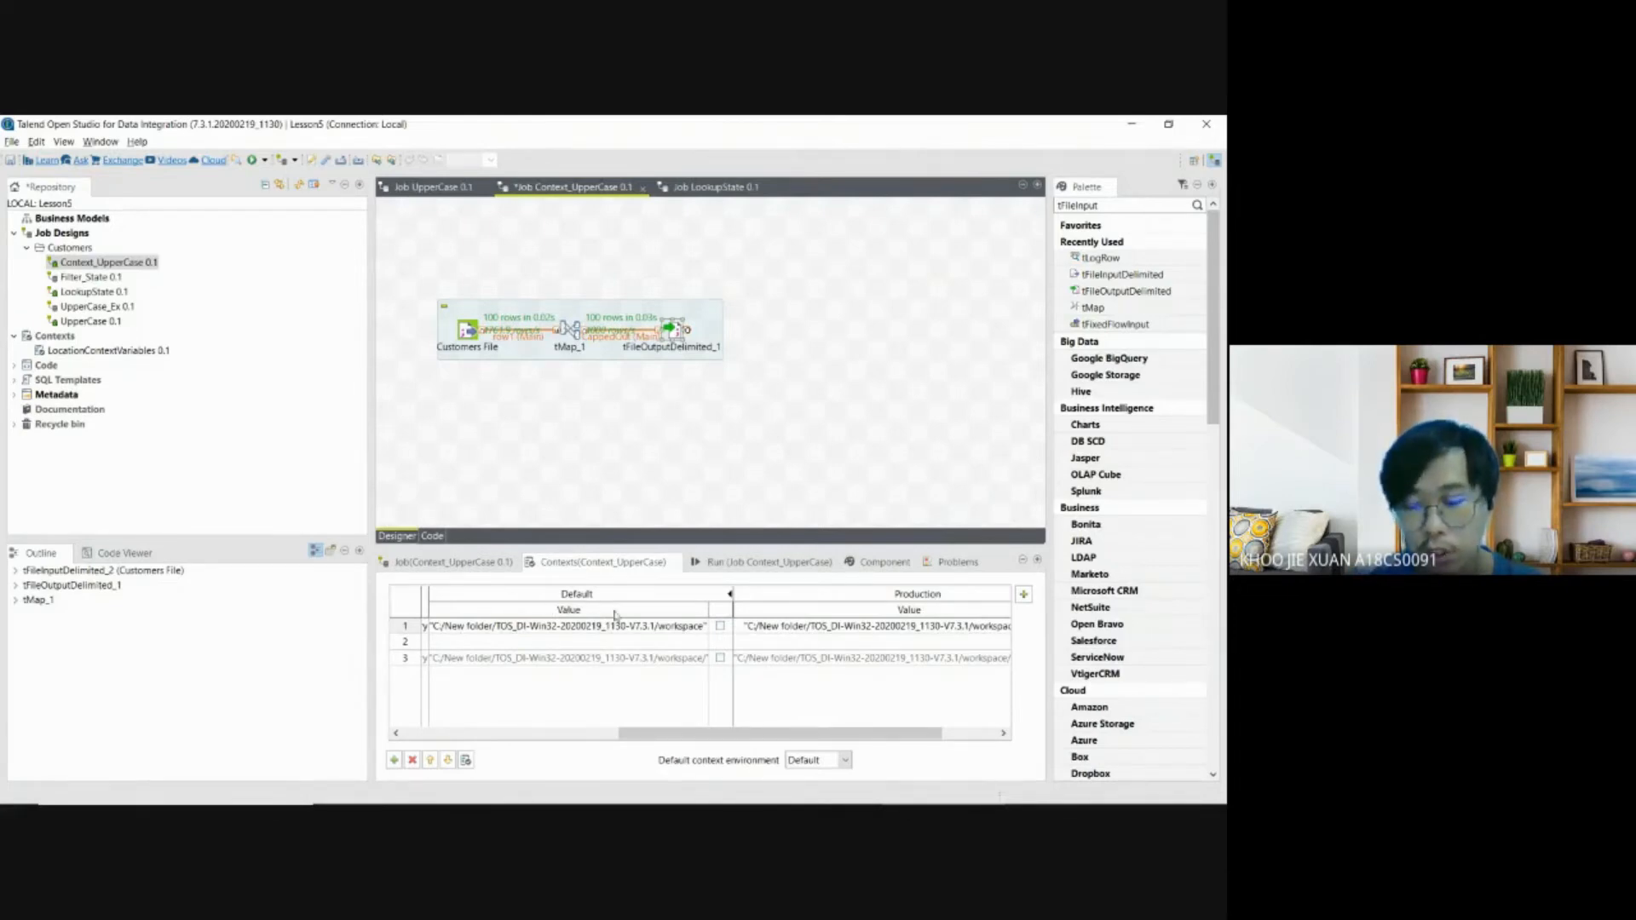
{"action": "left_click", "coordinate": [562, 628]}
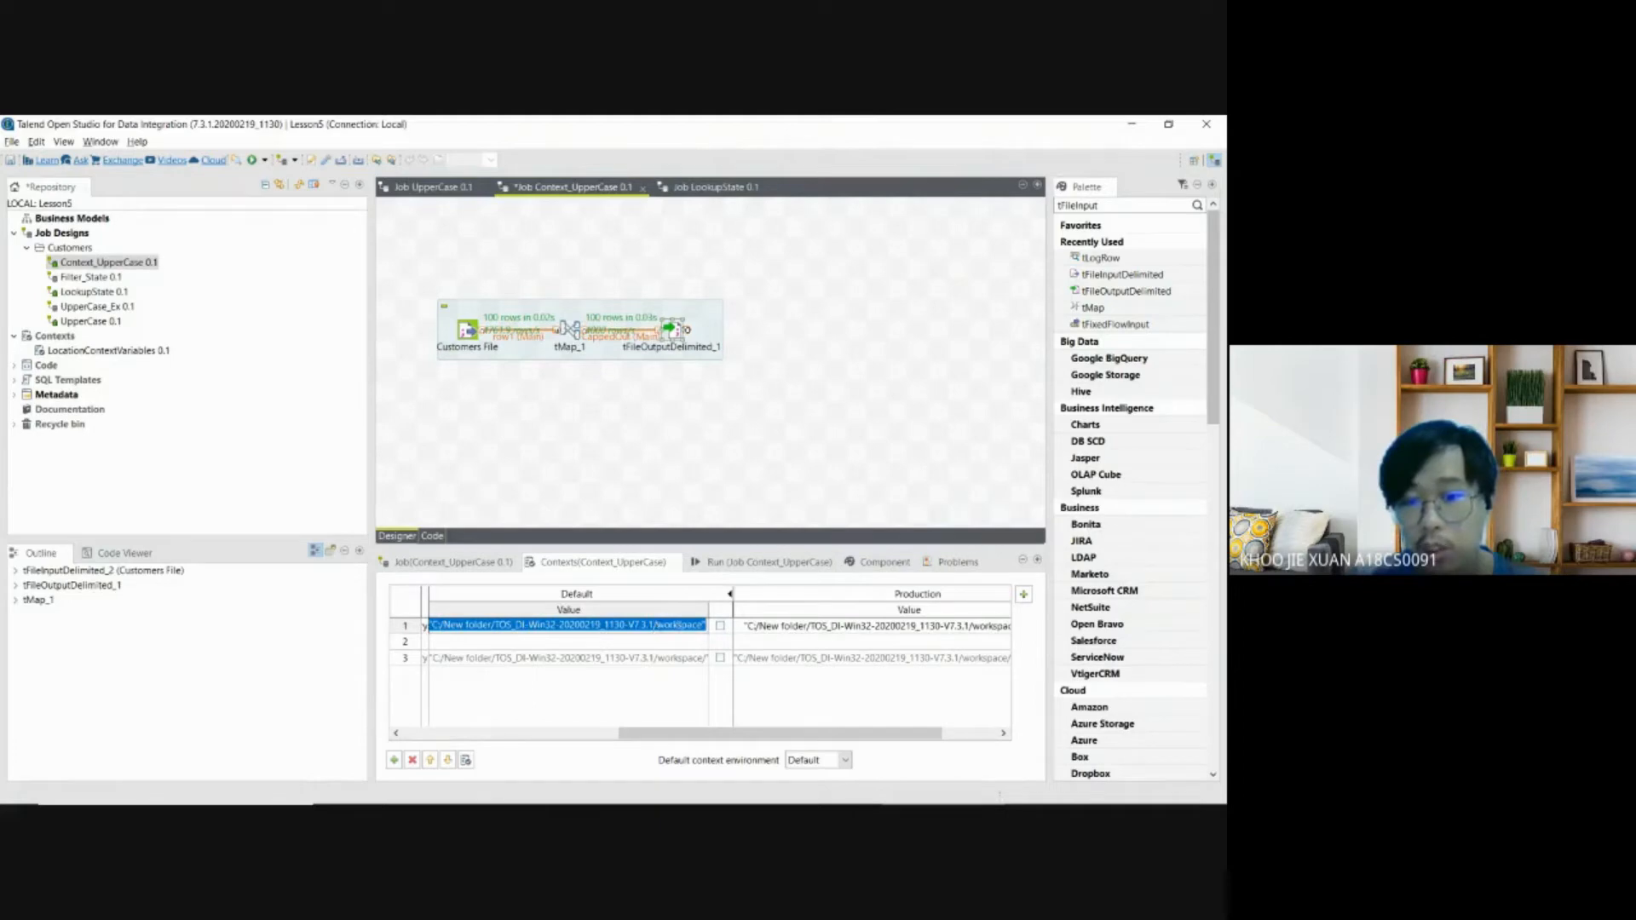
{"action": "left_click", "coordinate": [703, 625]}
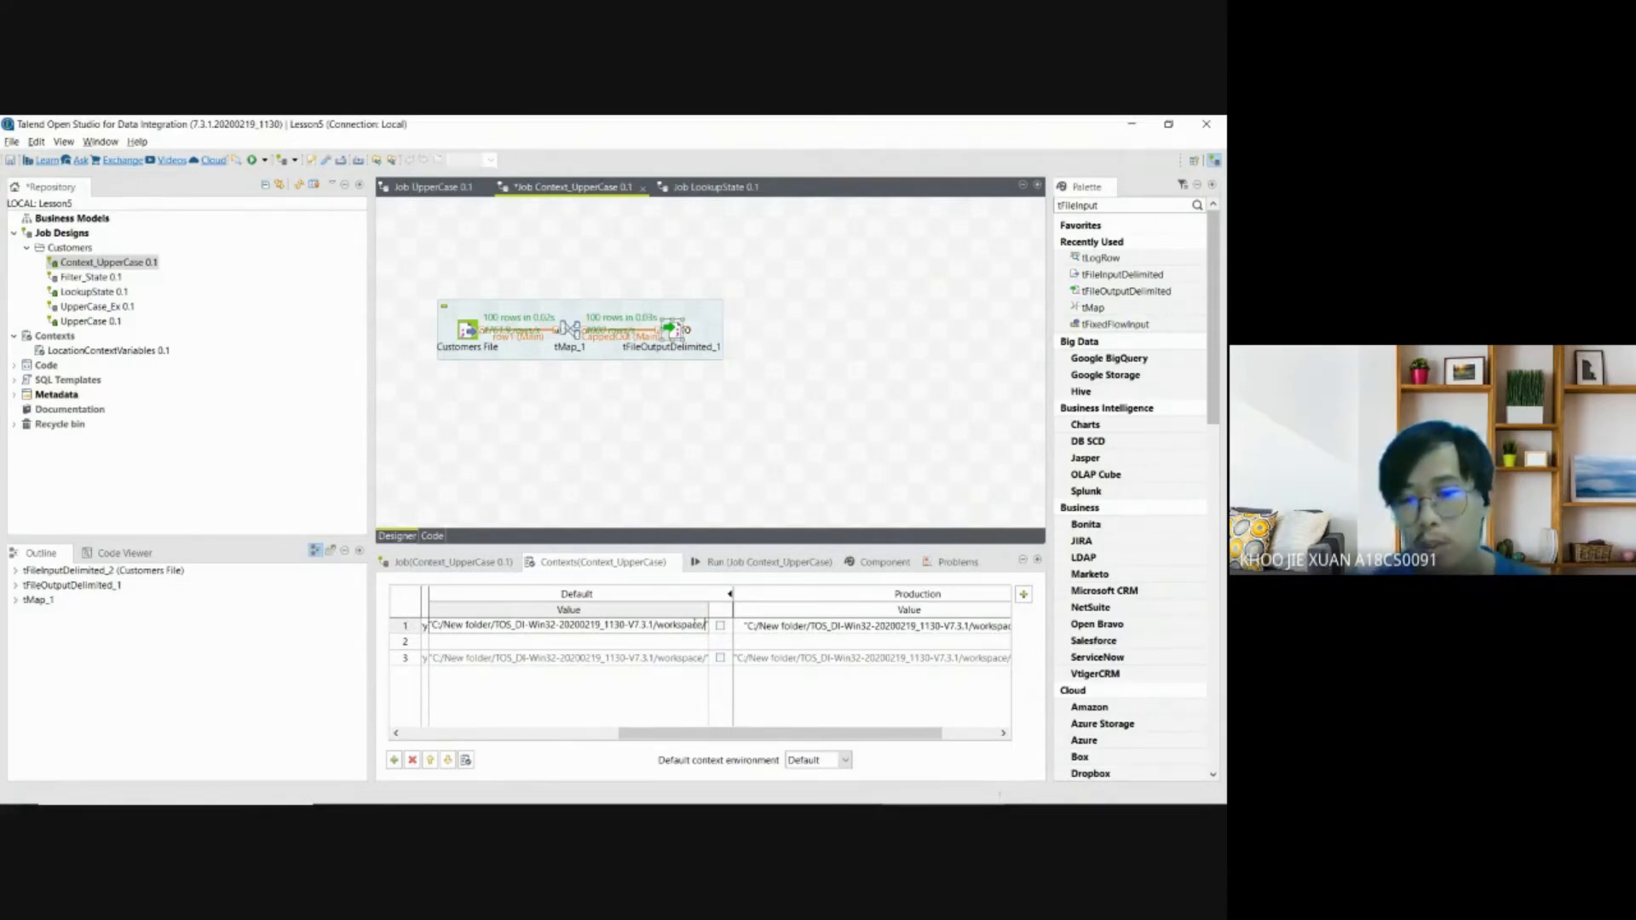
{"action": "left_click", "coordinate": [737, 735]}
{"action": "left_click_drag", "start_coordinate": [738, 738], "coordinate": [833, 739]}
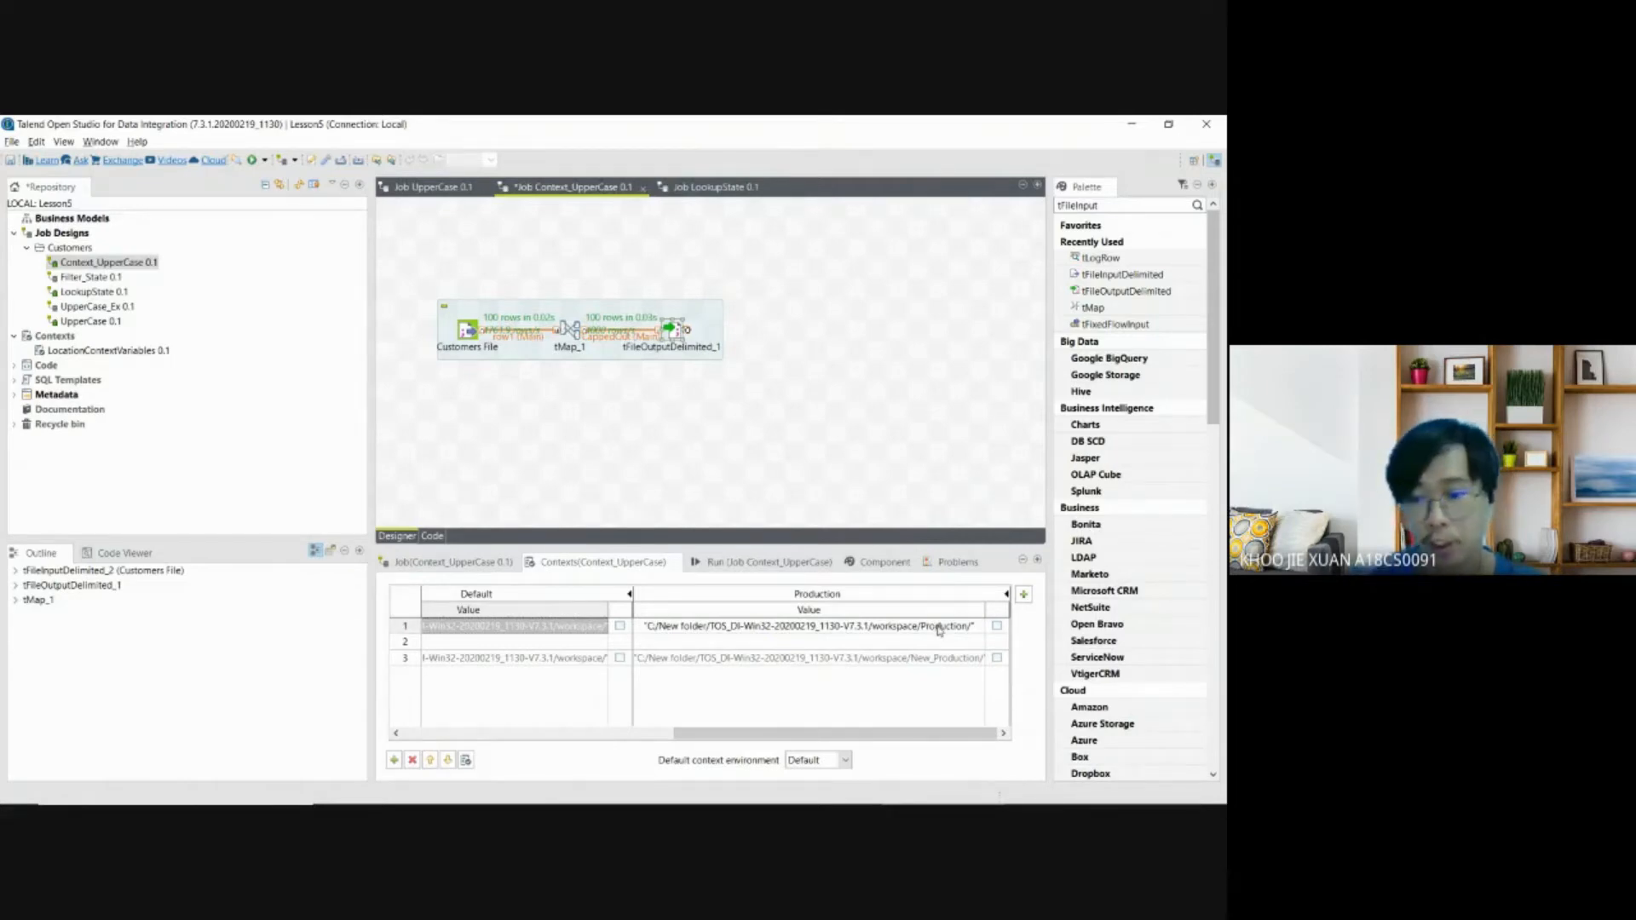
{"action": "left_click_drag", "start_coordinate": [908, 731], "coordinate": [581, 732]}
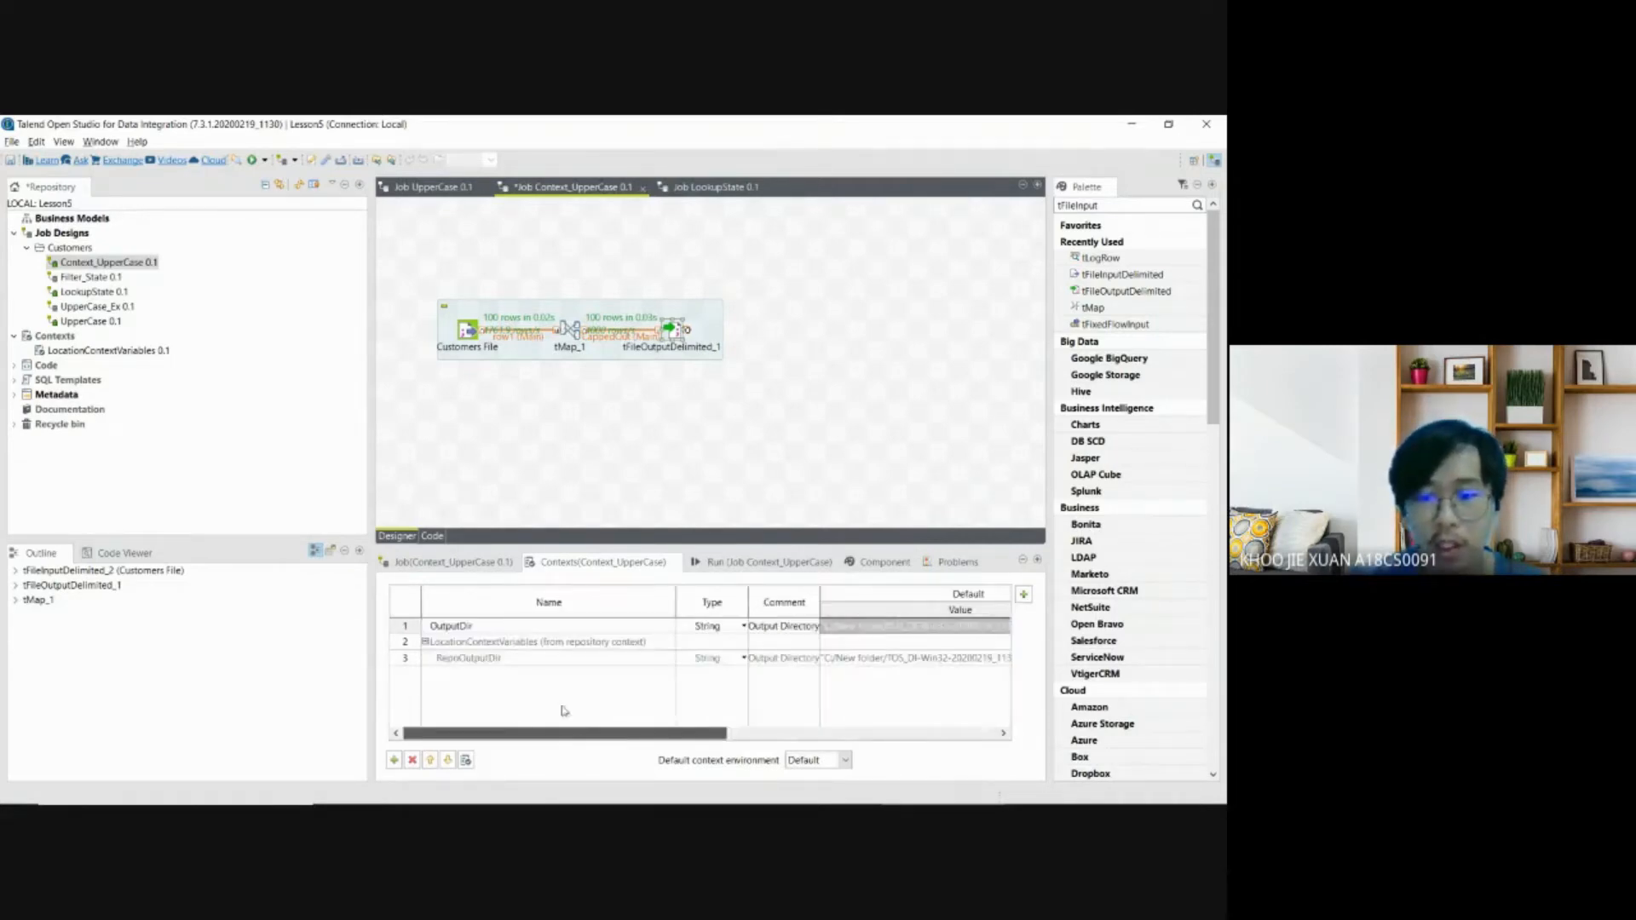
Step: Keep Default as the default context environment and run the Context_UpperCase job
{"action": "left_click", "coordinate": [807, 761]}
{"action": "left_click", "coordinate": [804, 777]}
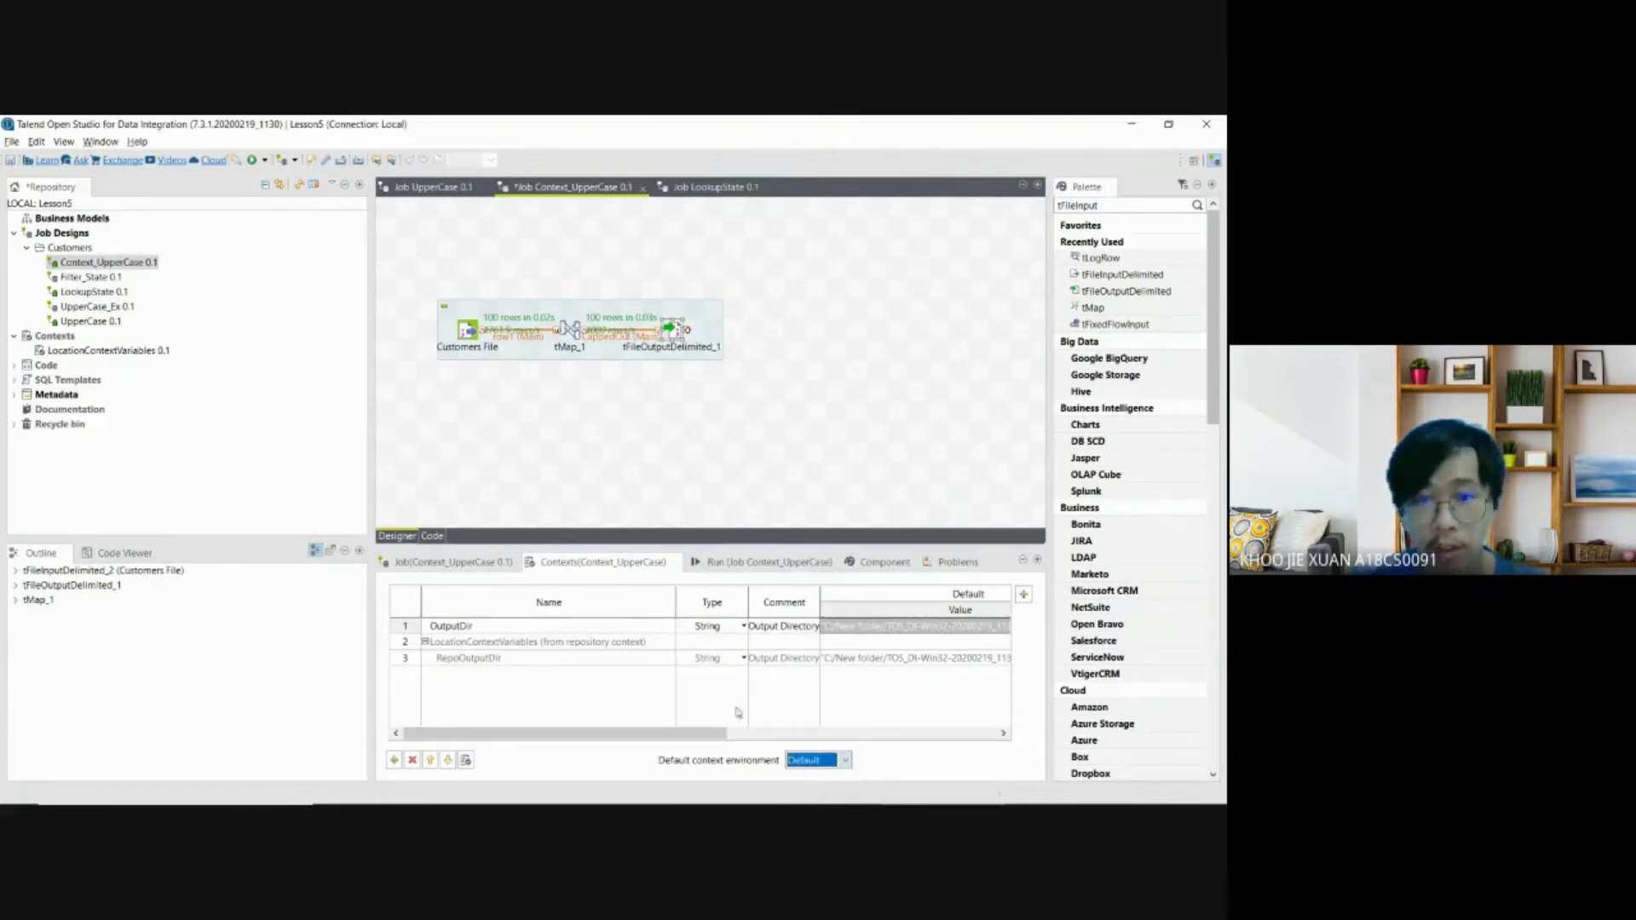
{"action": "left_click", "coordinate": [823, 764]}
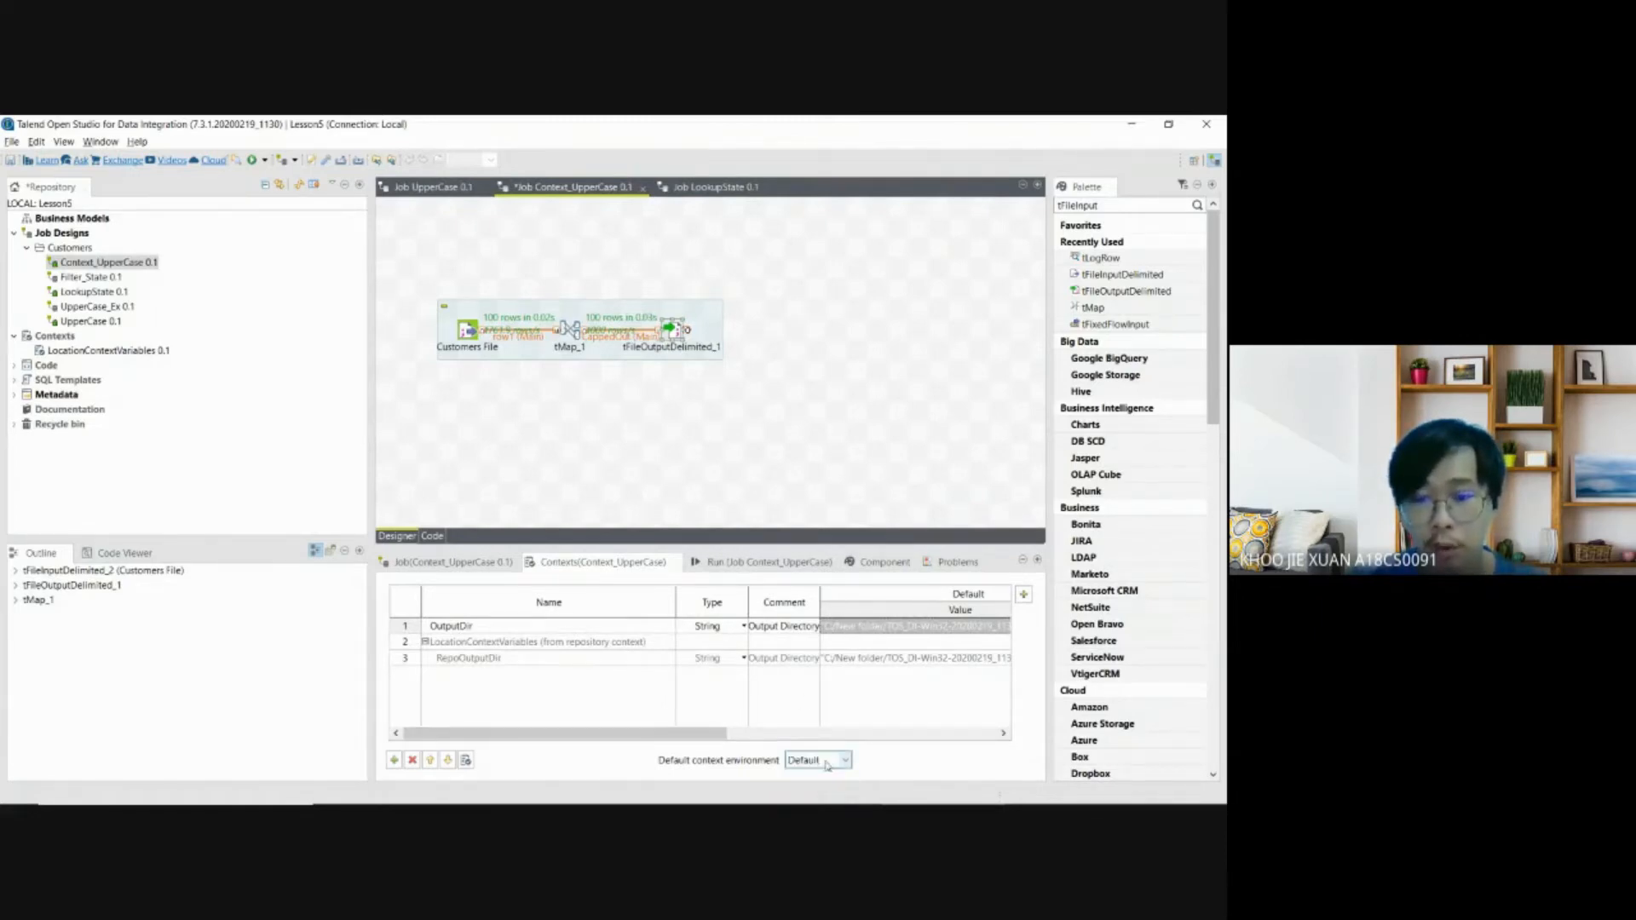
{"action": "left_click", "coordinate": [824, 776]}
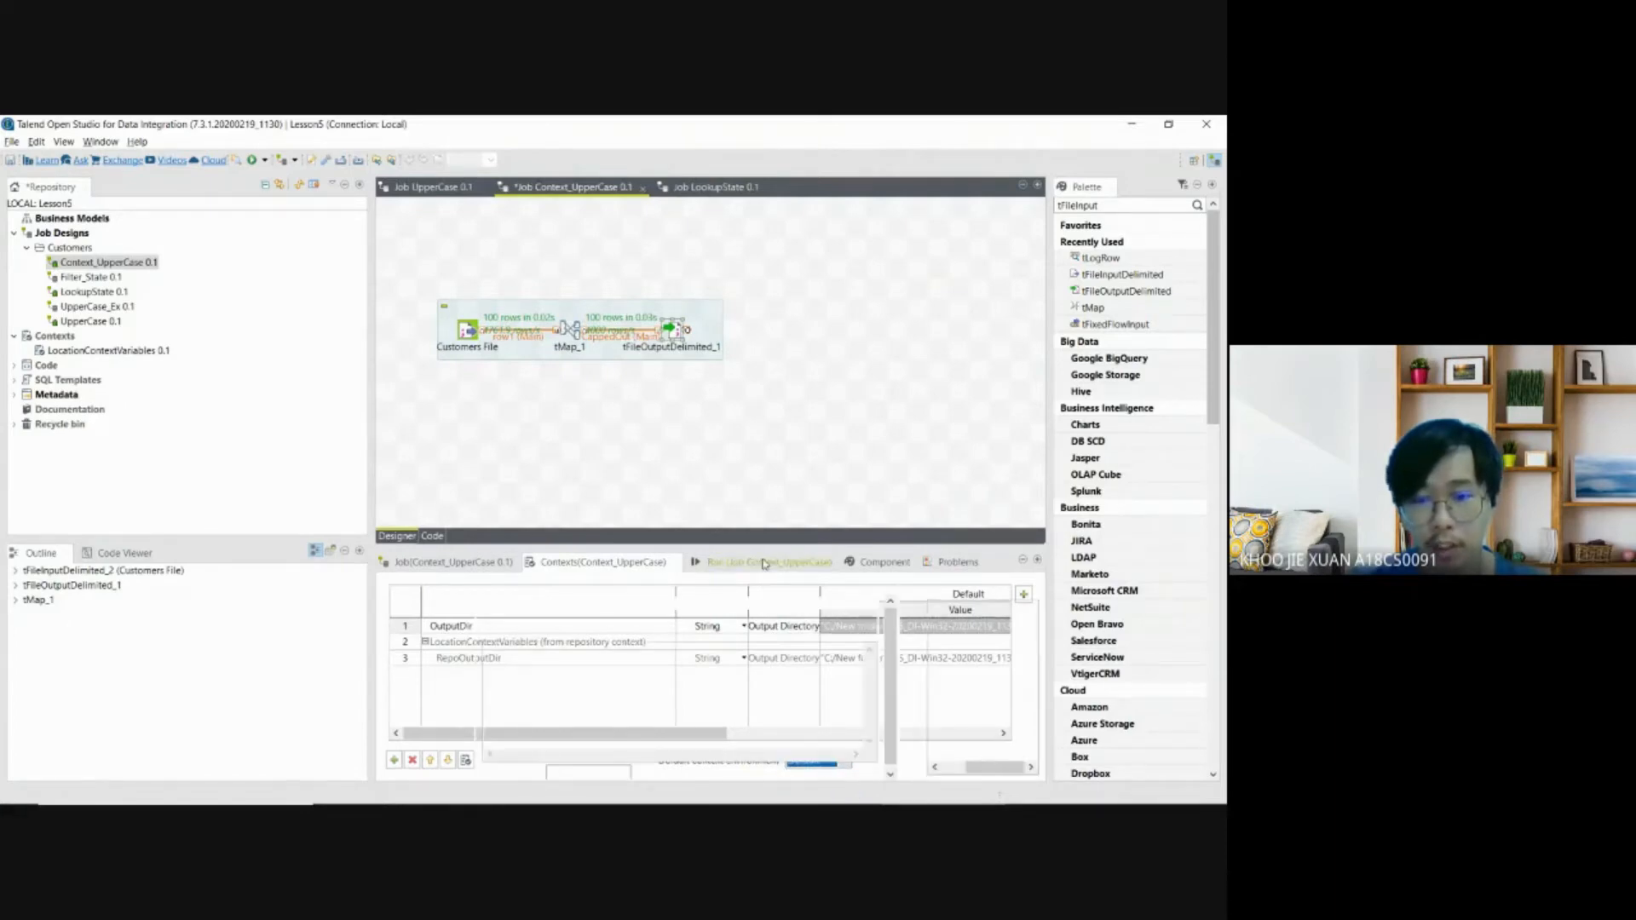
{"action": "left_click", "coordinate": [763, 565]}
{"action": "left_click", "coordinate": [512, 622]}
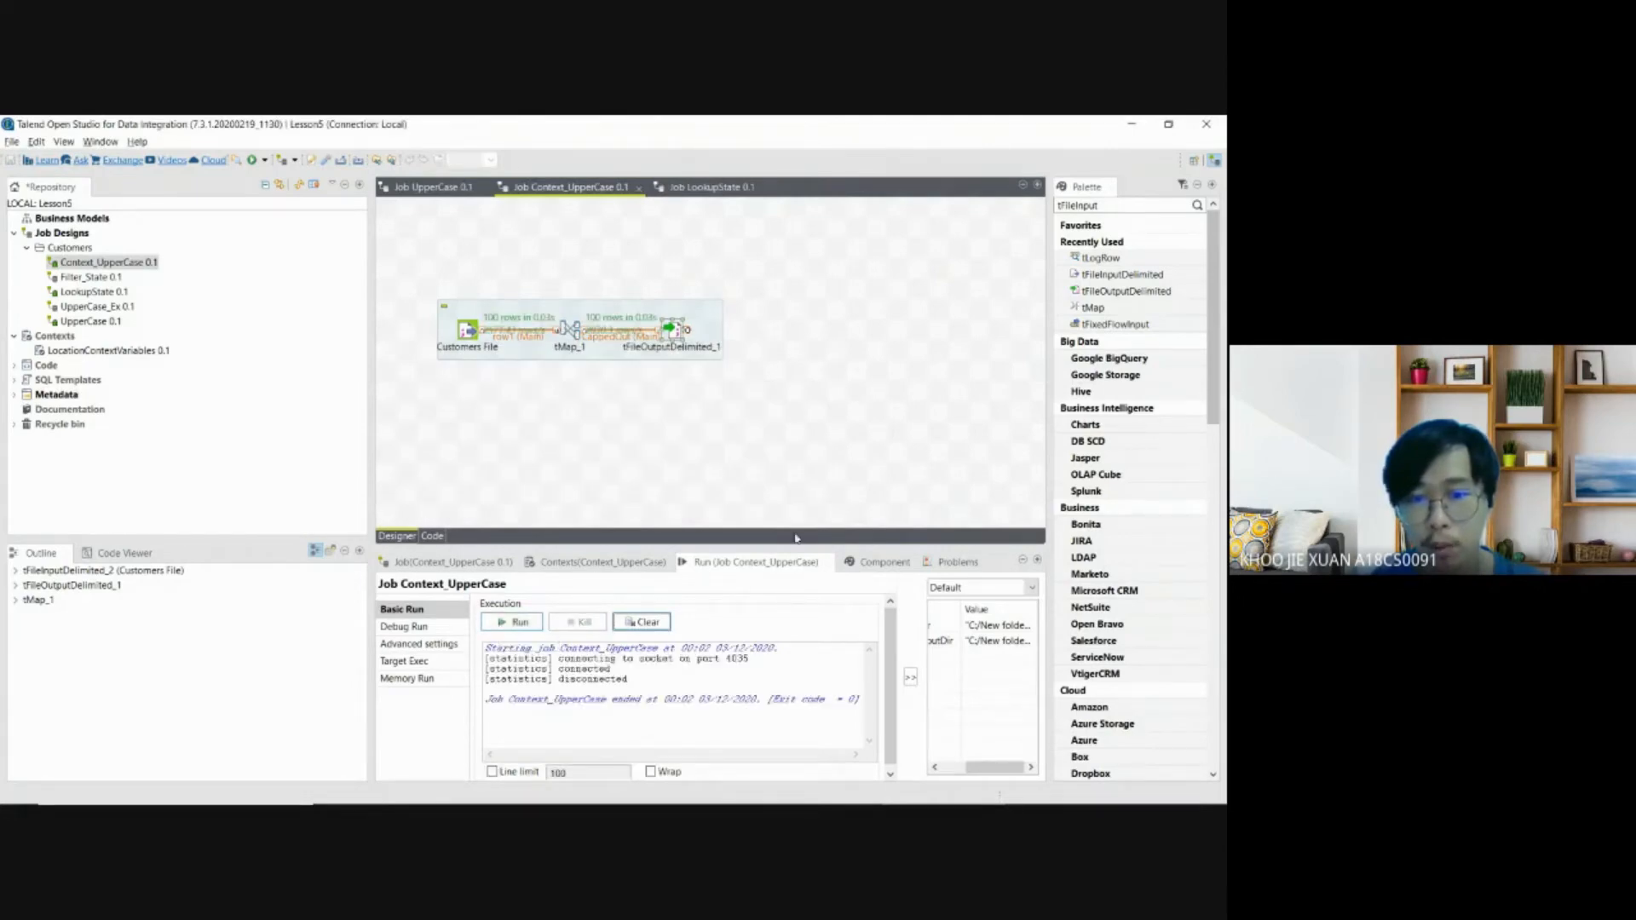
Step: Review the output component's file name expression, check the CappedOut file in the workspace folder in File Explorer, and return to Talend Open Studio
{"action": "left_click", "coordinate": [878, 561]}
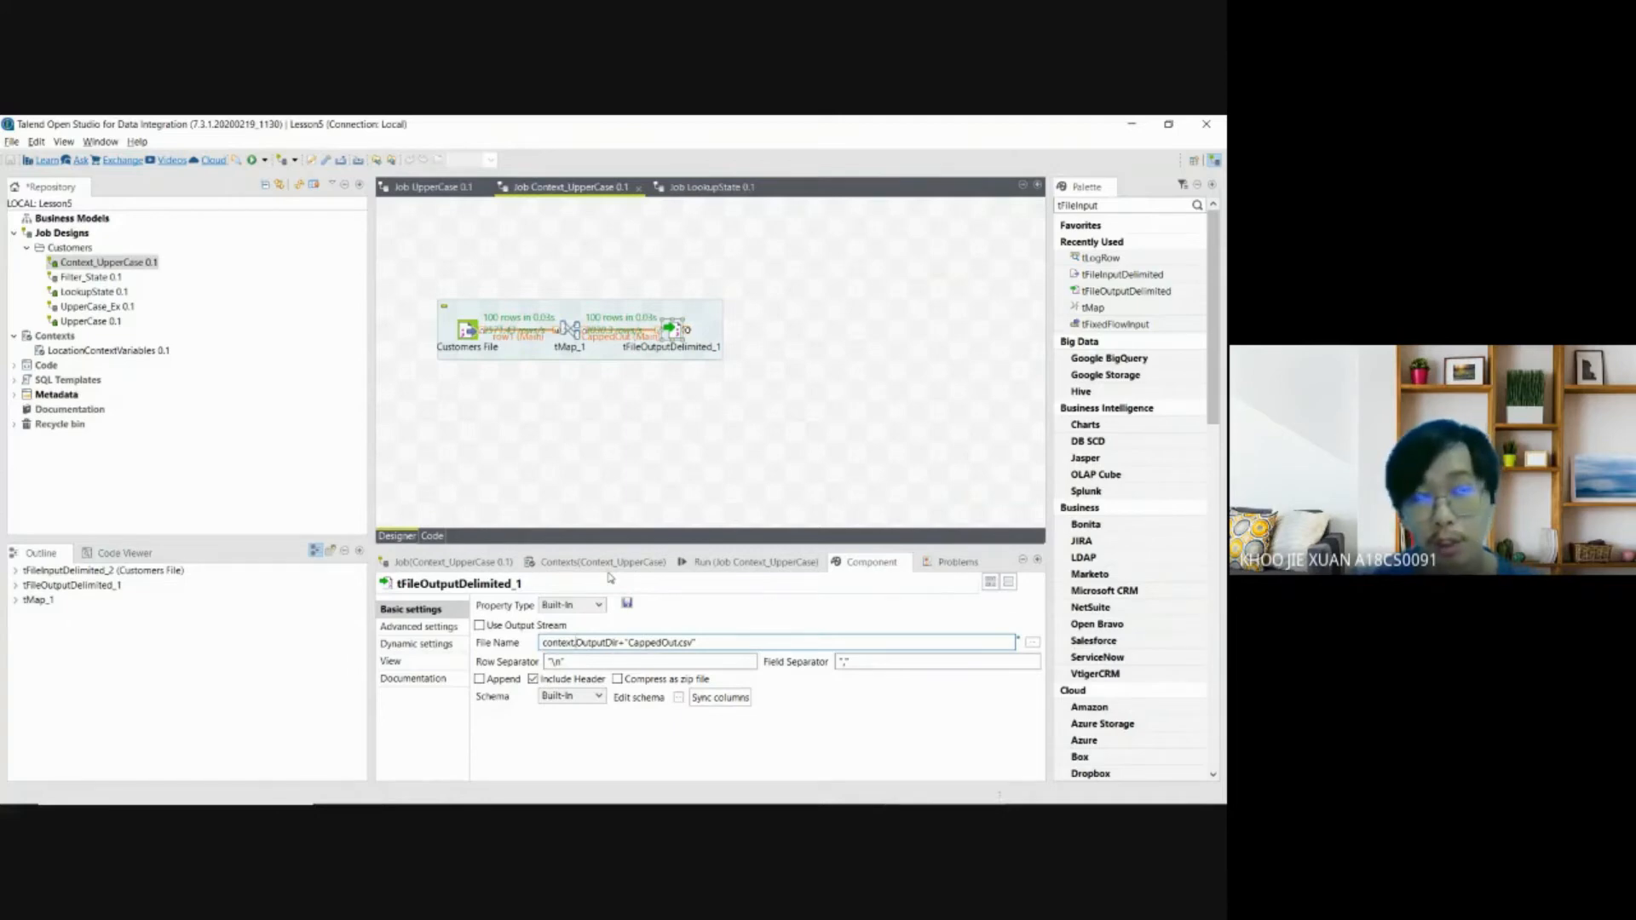
{"action": "key", "text": "alt+Tab"}
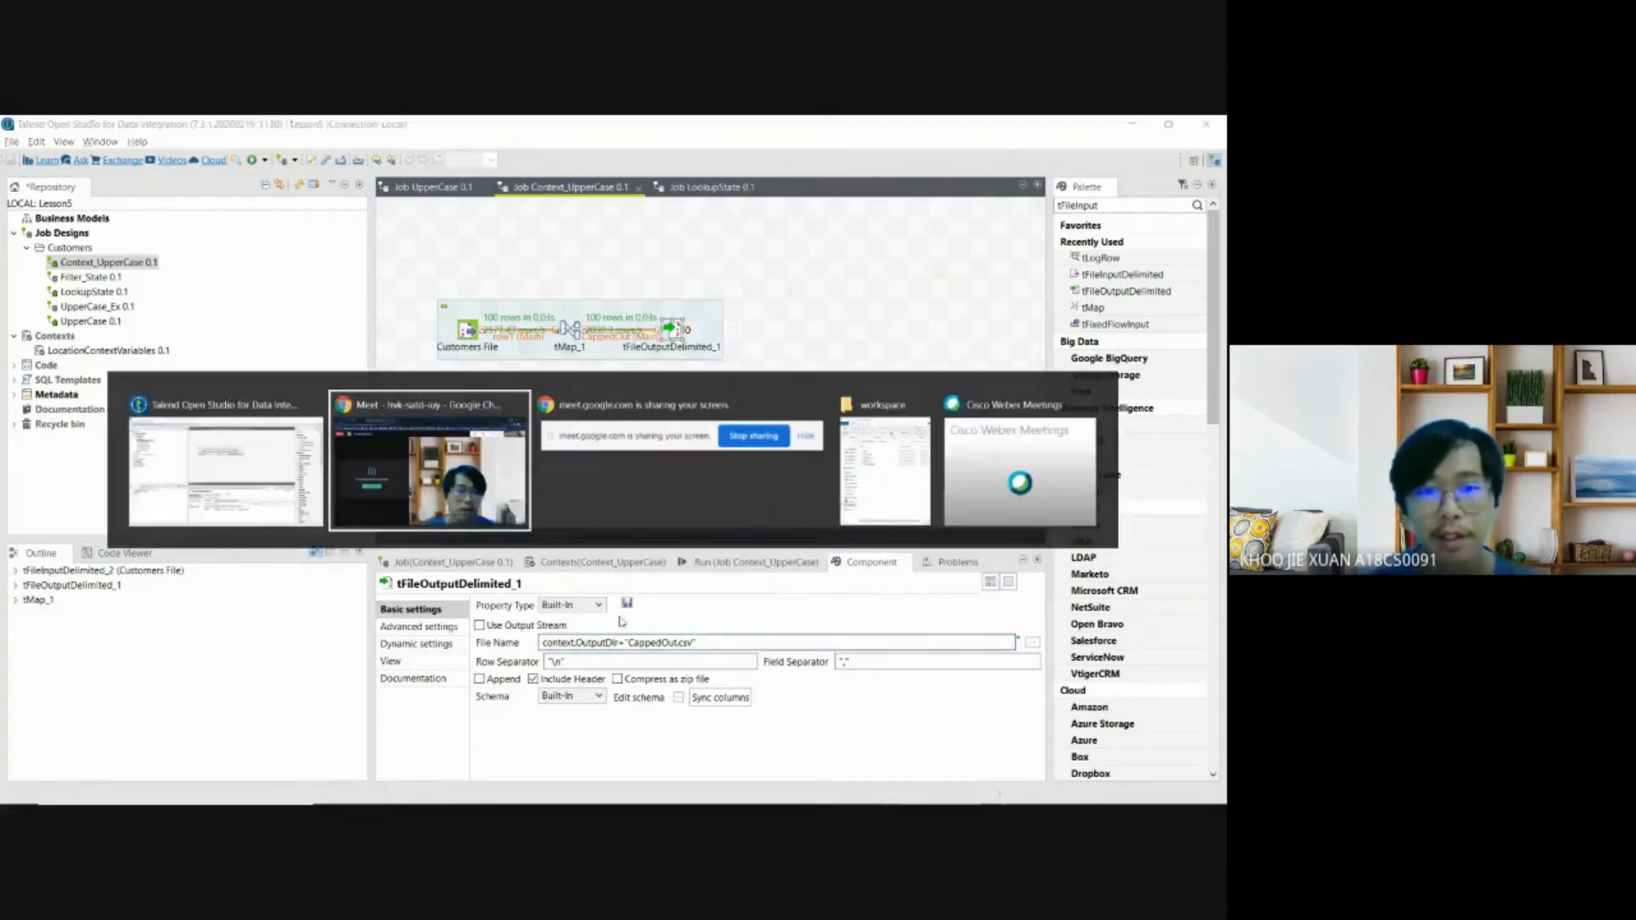
{"action": "left_click", "coordinate": [894, 490]}
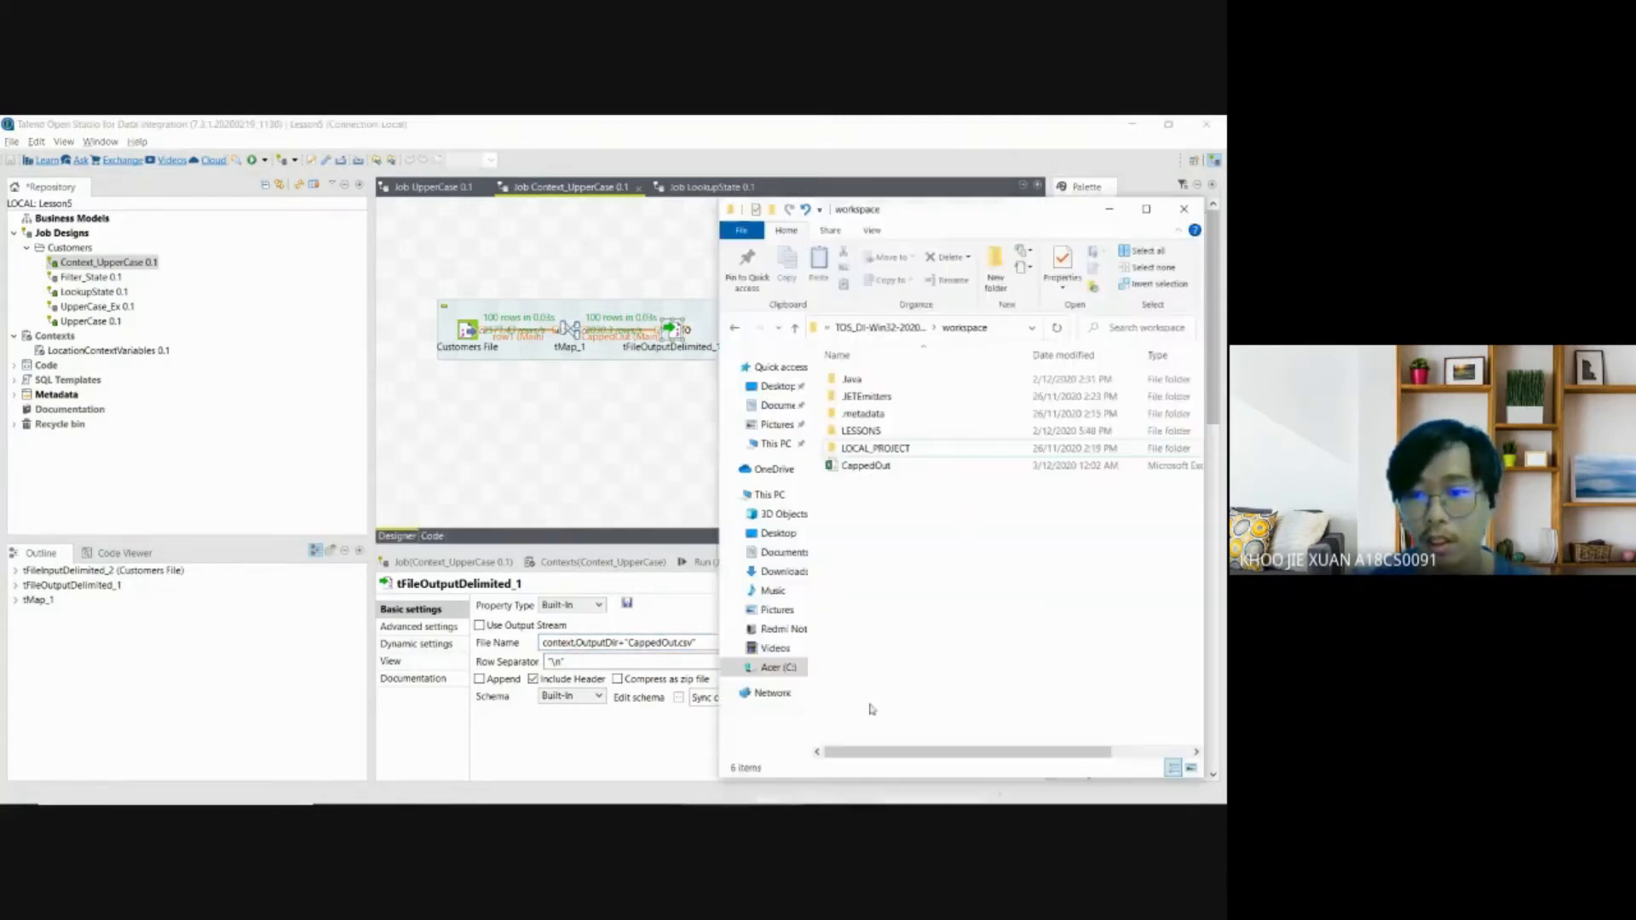
{"action": "left_click", "coordinate": [1057, 331]}
{"action": "left_click", "coordinate": [862, 468]}
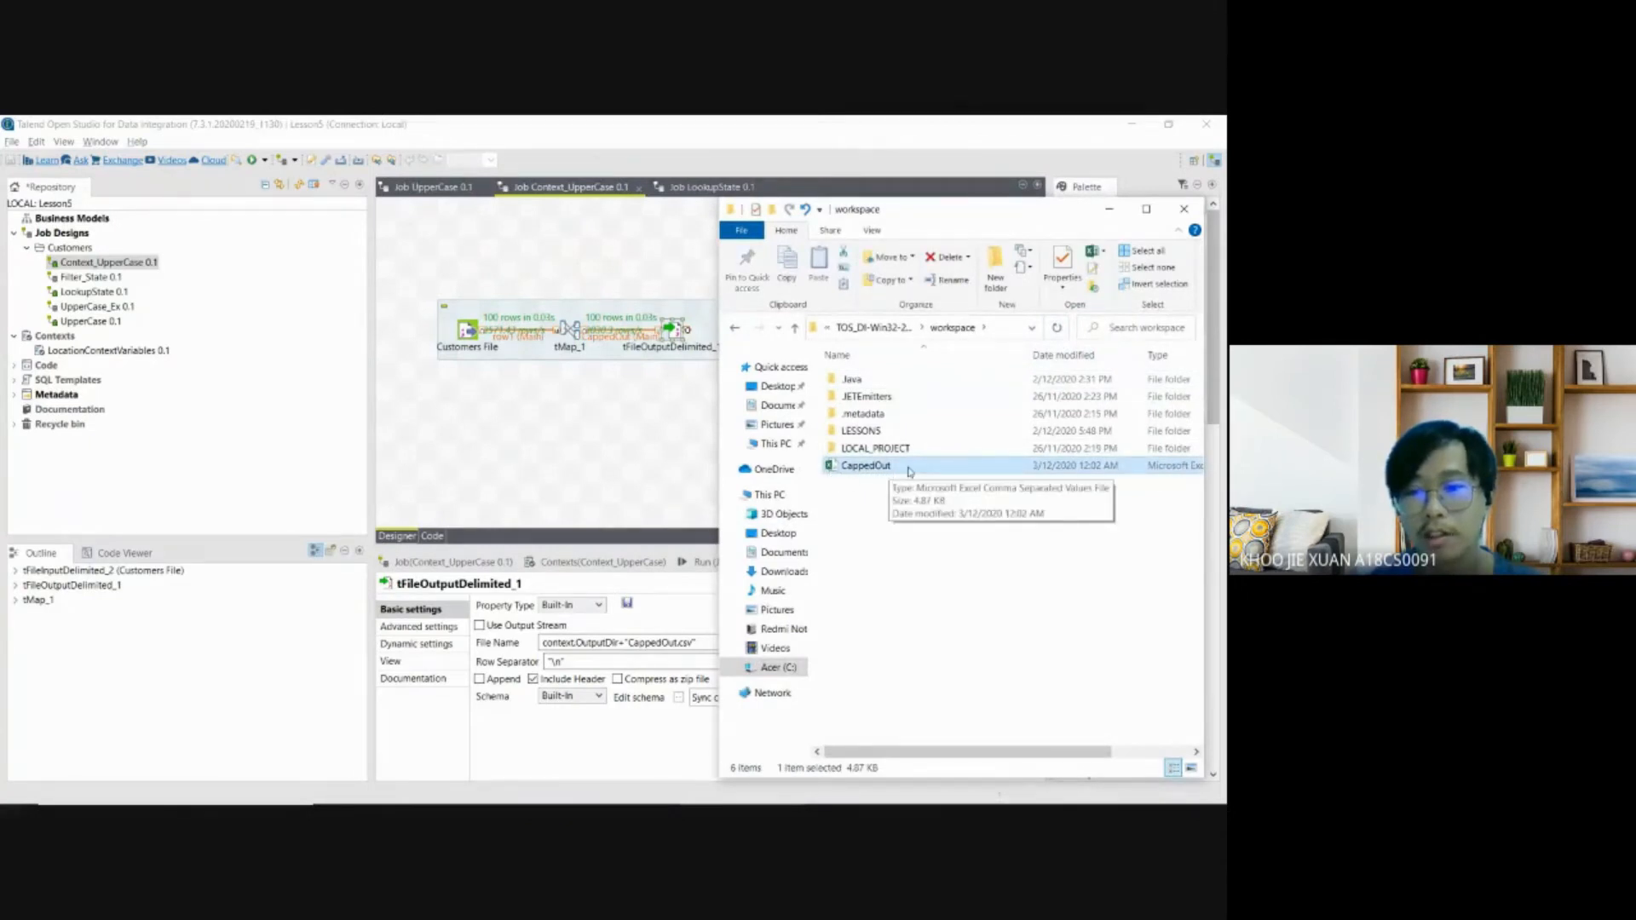
{"action": "left_click", "coordinate": [873, 328]}
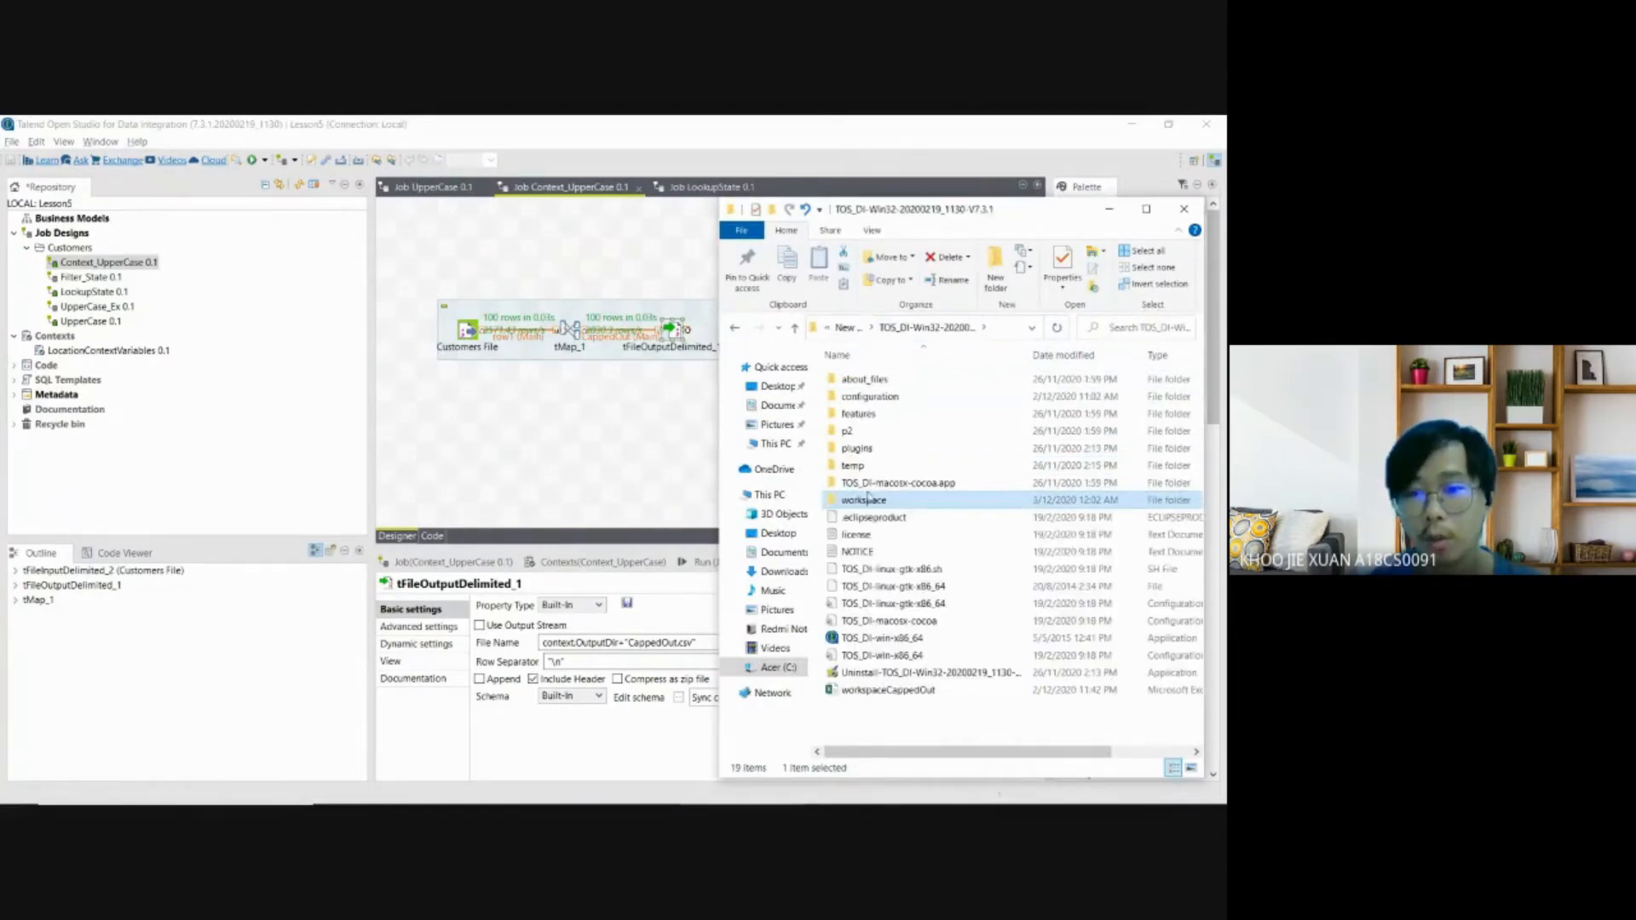
{"action": "double_click", "coordinate": [868, 499]}
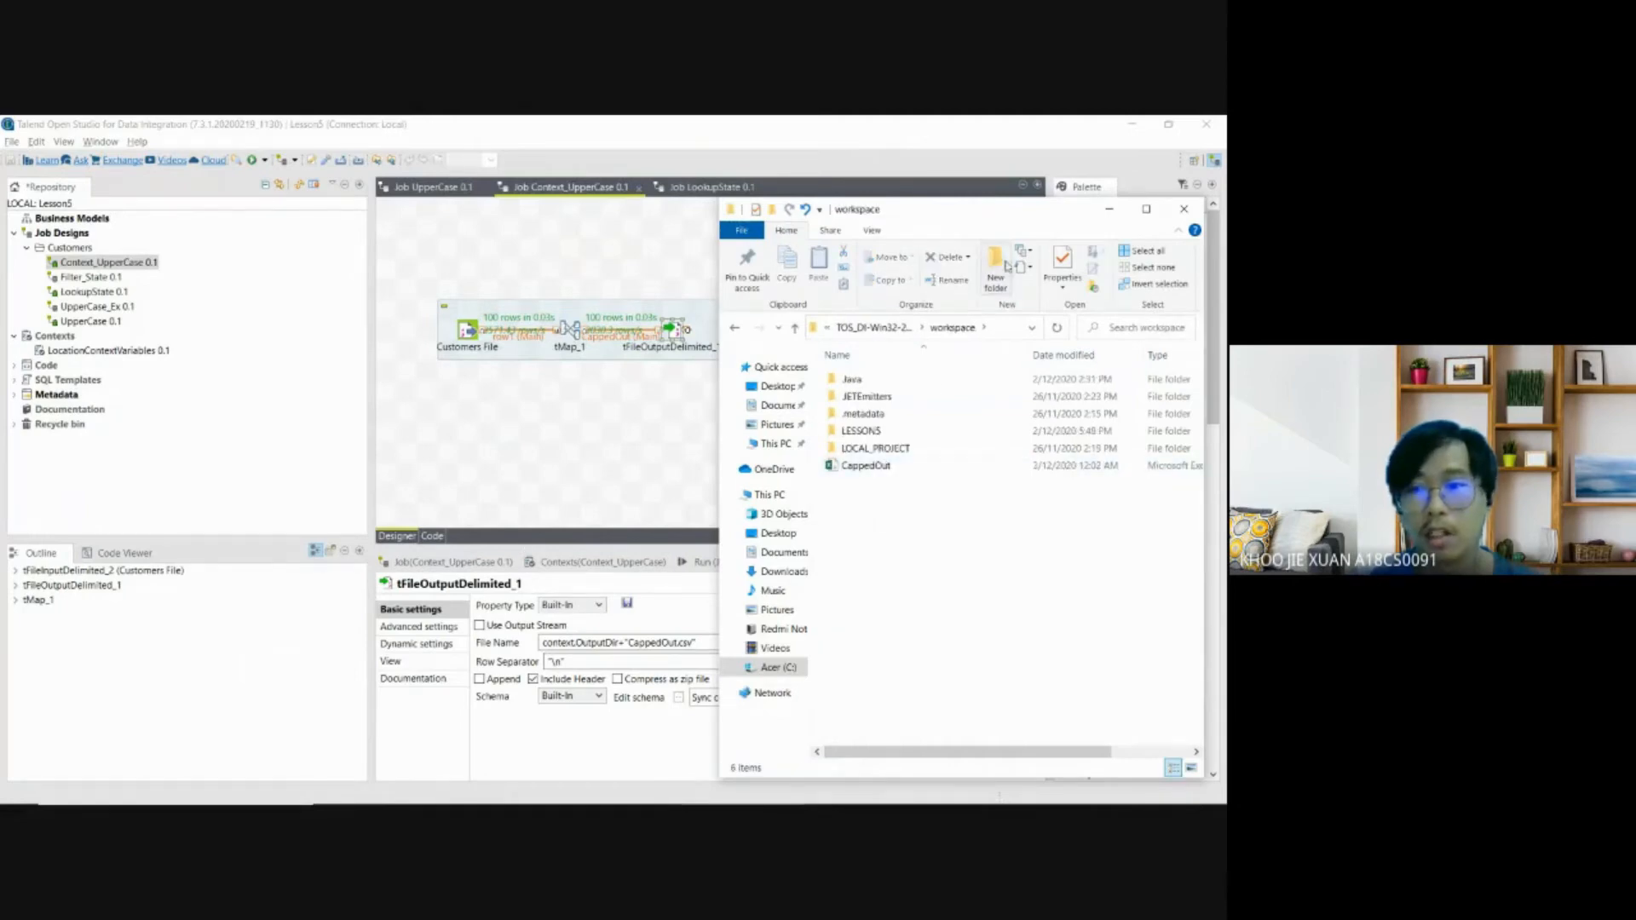
{"action": "left_click", "coordinate": [1127, 224]}
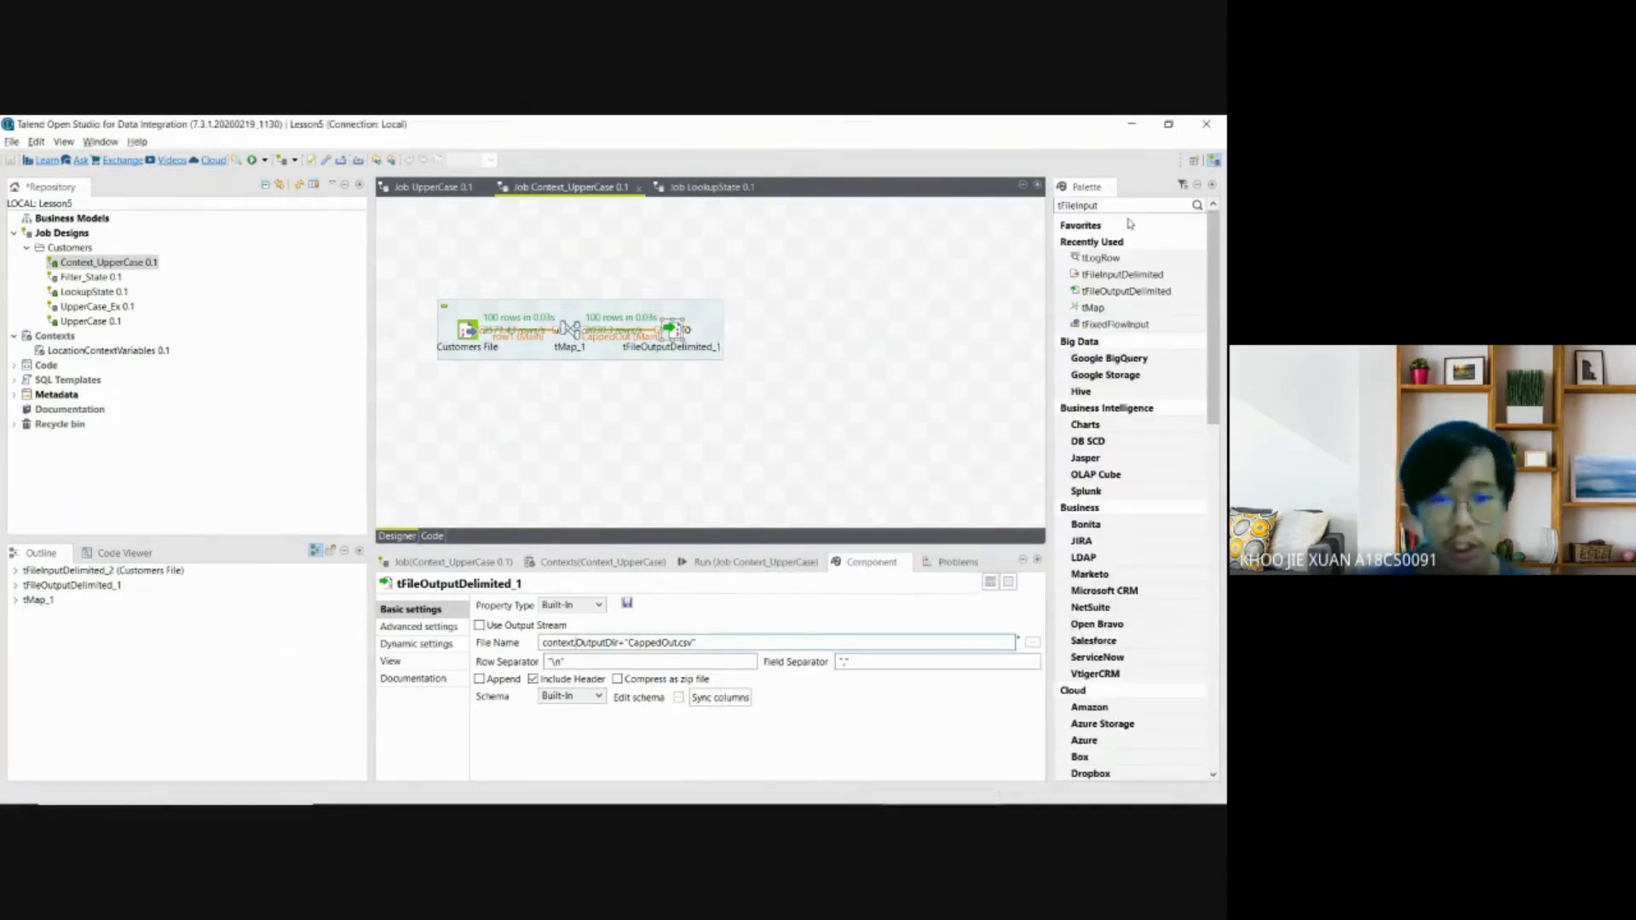
Step: Set the Context_UpperCase job's default context environment to Production
{"action": "left_click", "coordinate": [554, 562]}
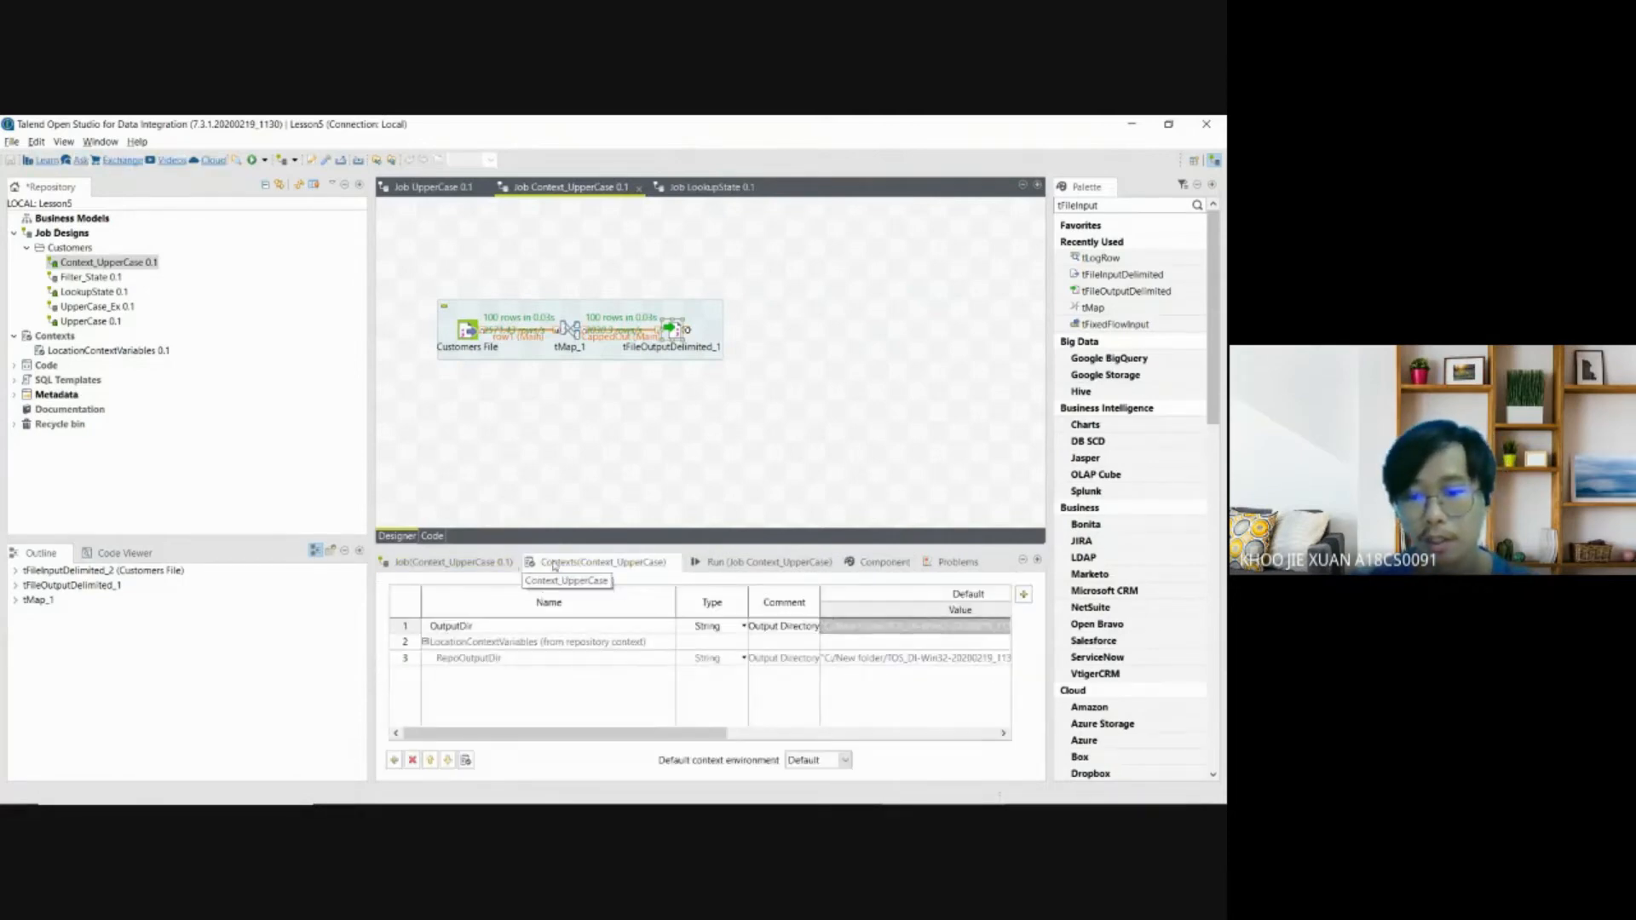
{"action": "left_click", "coordinate": [819, 760]}
{"action": "left_click", "coordinate": [820, 789]}
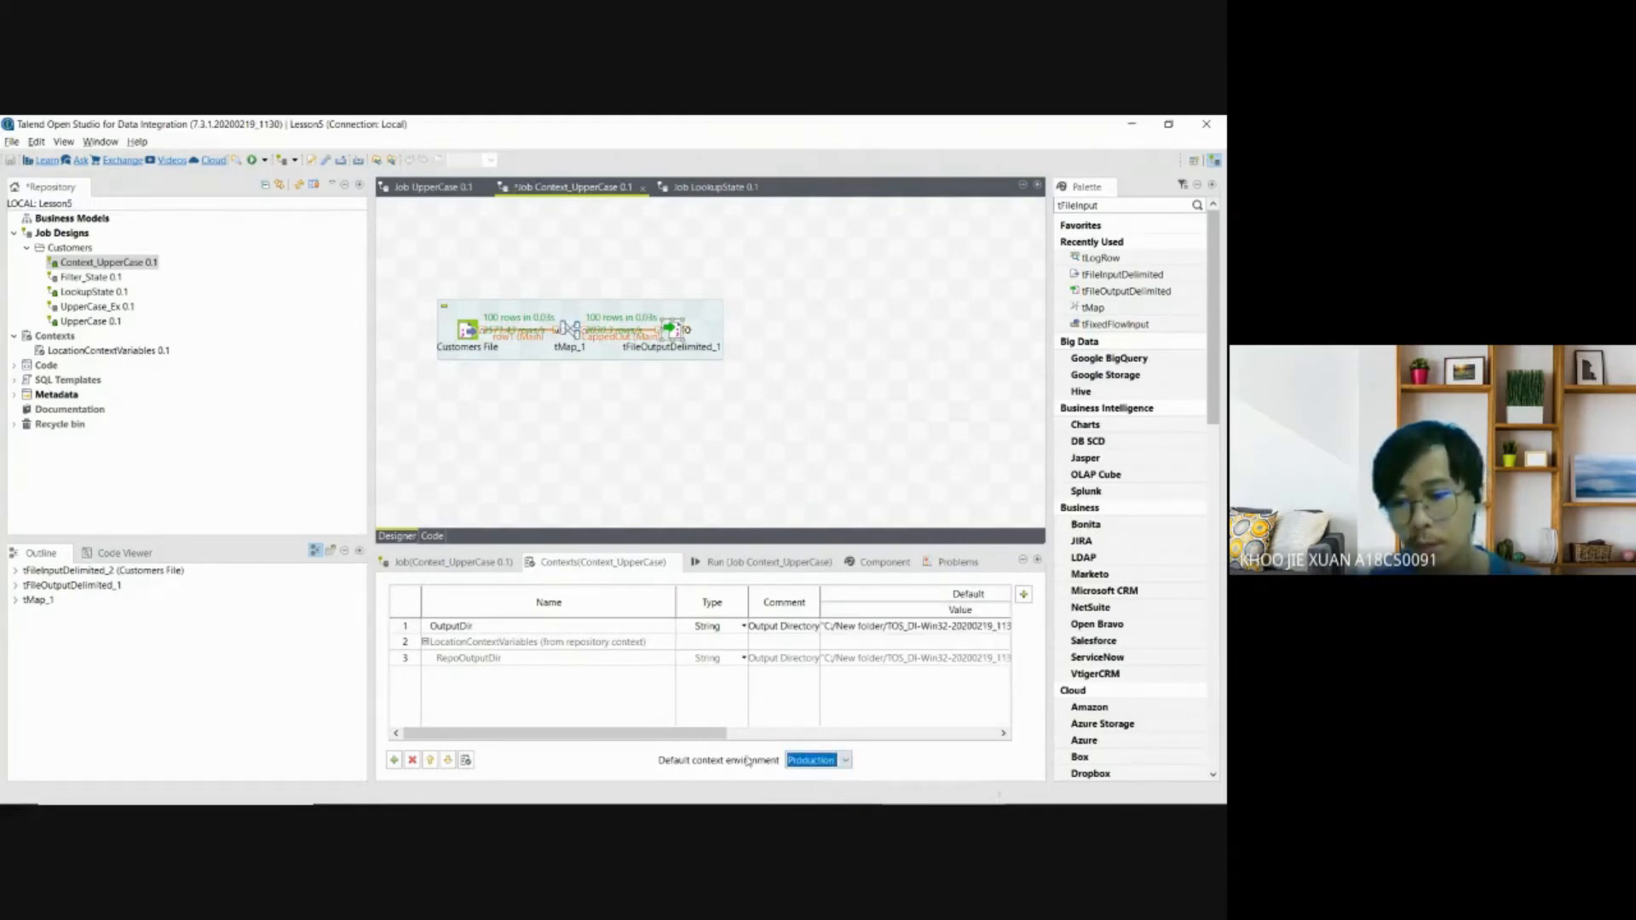
Step: Review the OutputDir variable's Production directory value, check the workspace folder in File Explorer, and return to Talend Open Studio
{"action": "left_click_drag", "start_coordinate": [644, 734], "coordinate": [945, 743]}
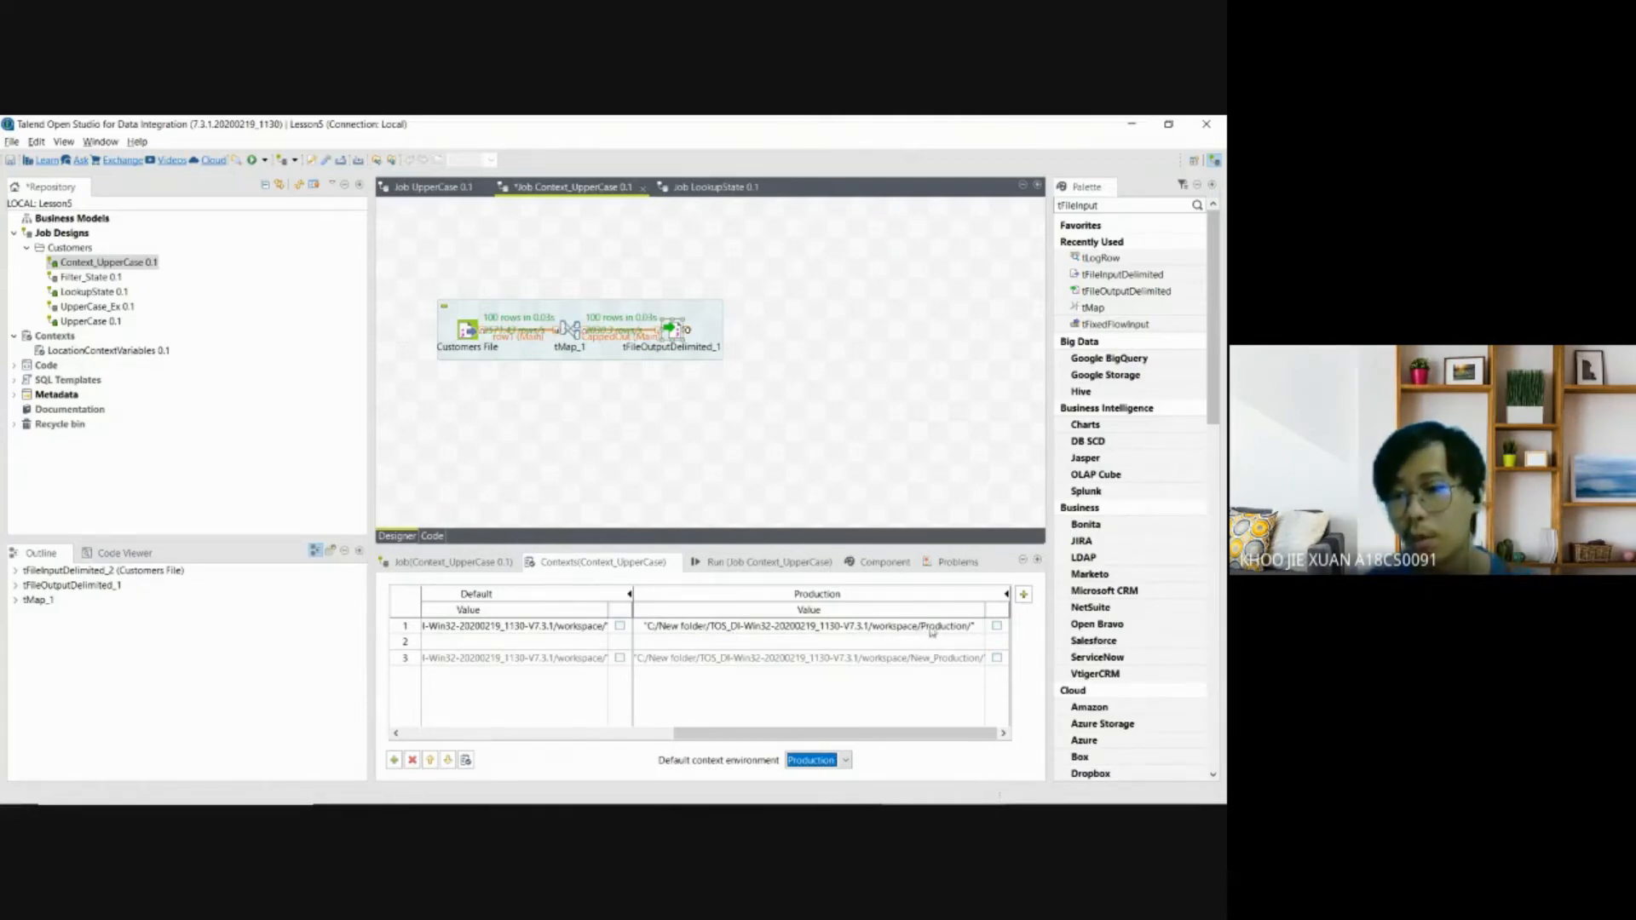
{"action": "key", "text": "alt+Tab"}
{"action": "left_click", "coordinate": [389, 505]}
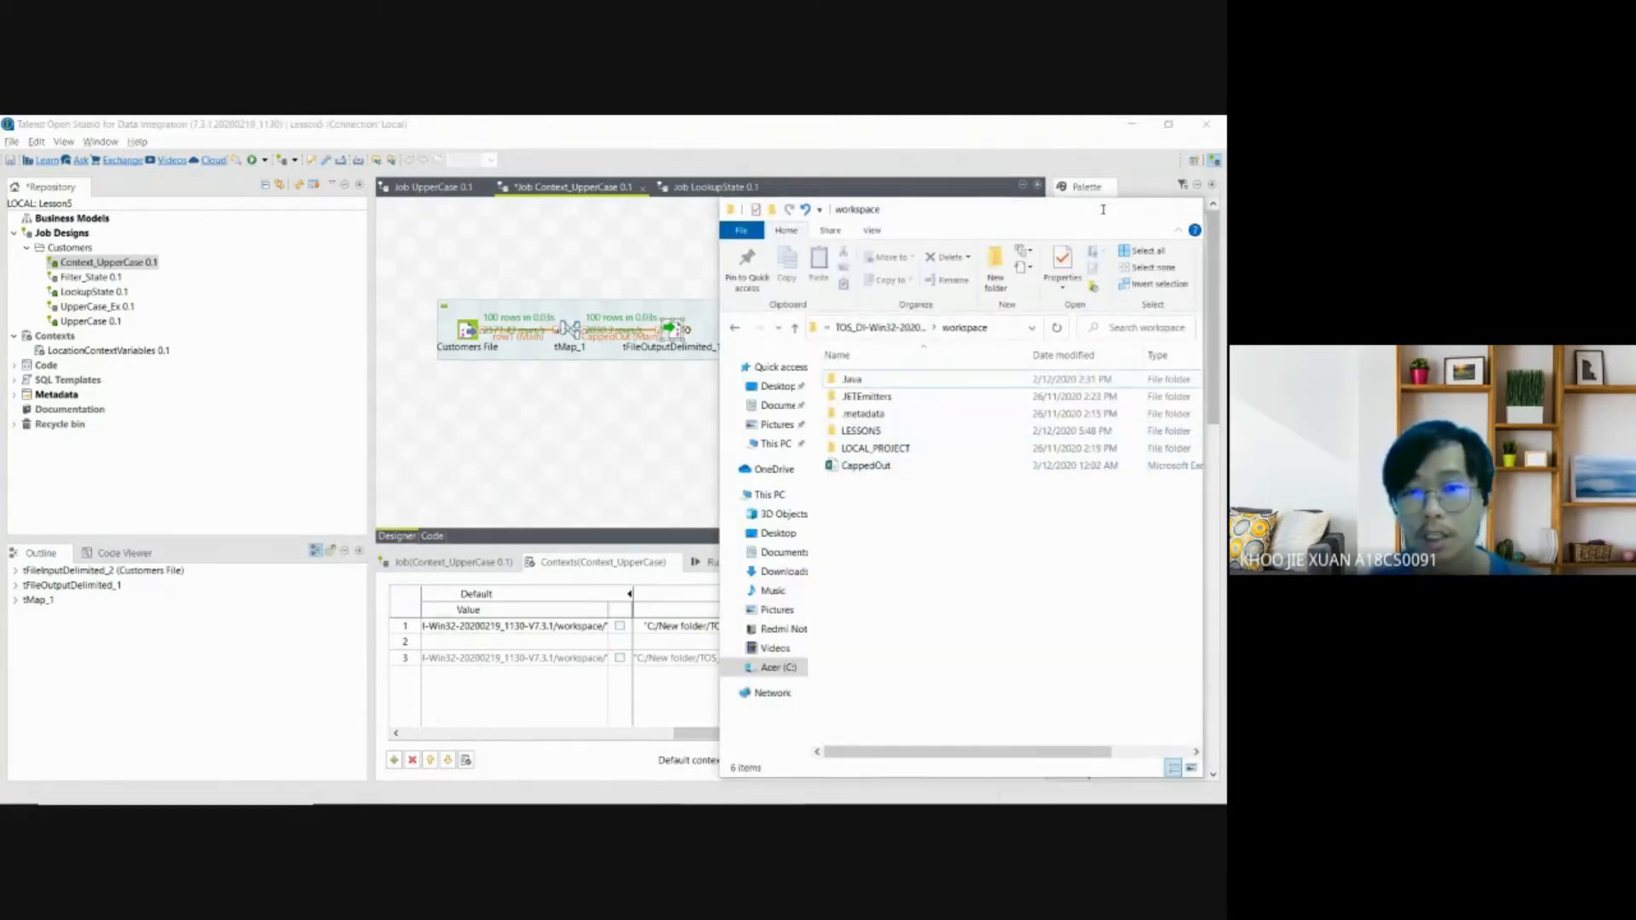
{"action": "left_click", "coordinate": [1105, 213]}
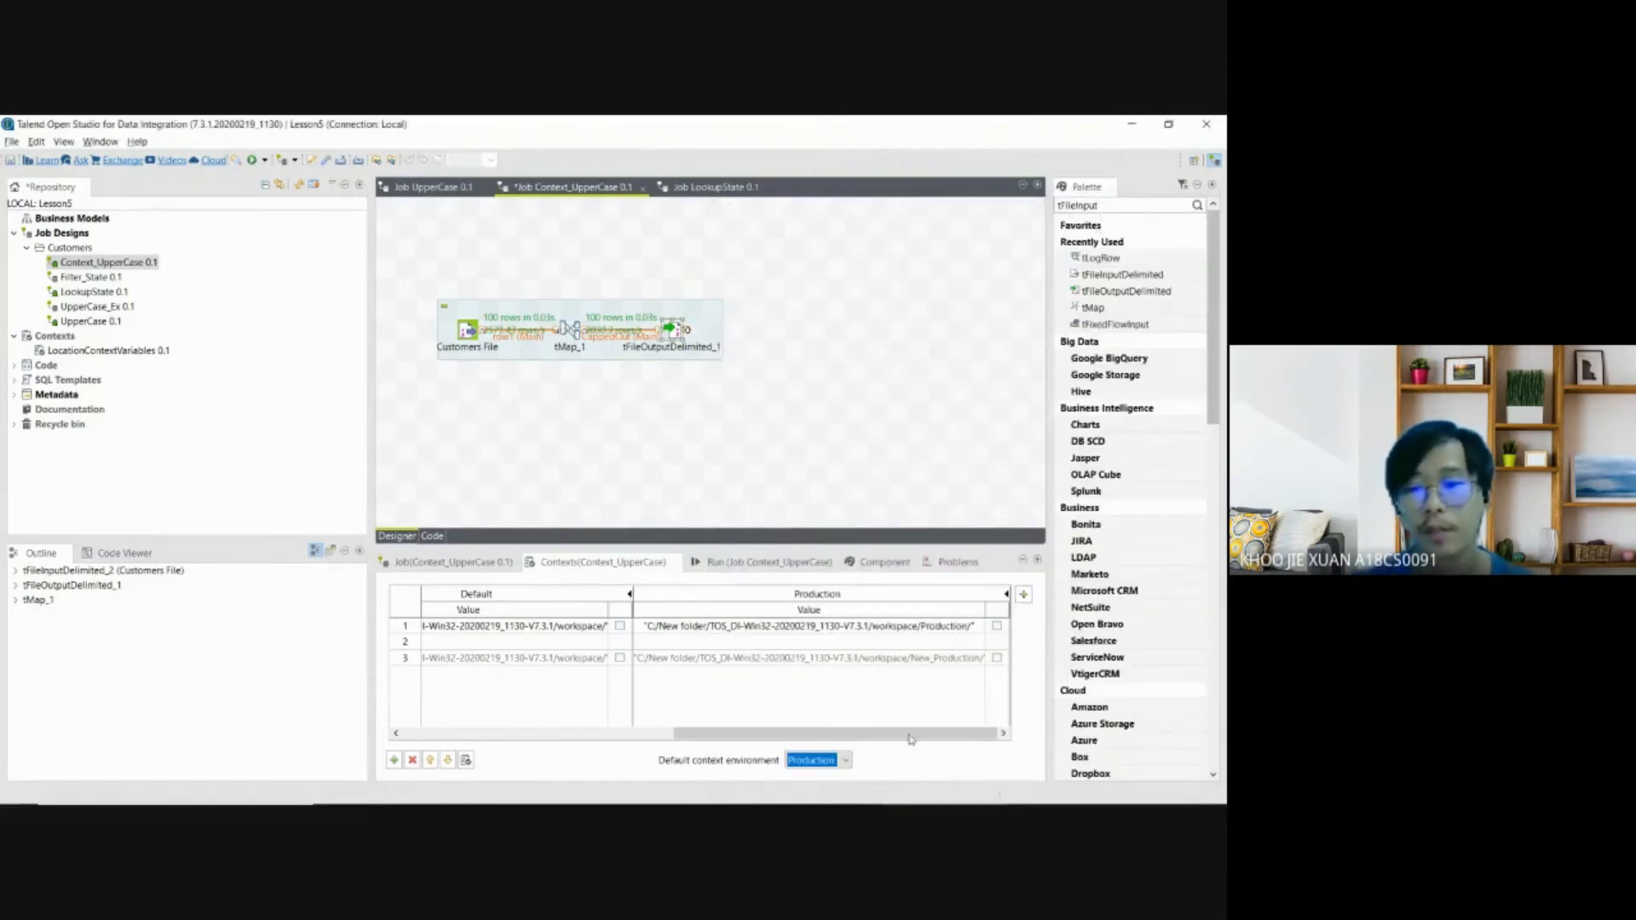
Step: Run the Context_UpperCase job, check the CappedOut file in the workspace's Production folder in File Explorer, and return to Talend Open Studio
{"action": "left_click", "coordinate": [758, 561]}
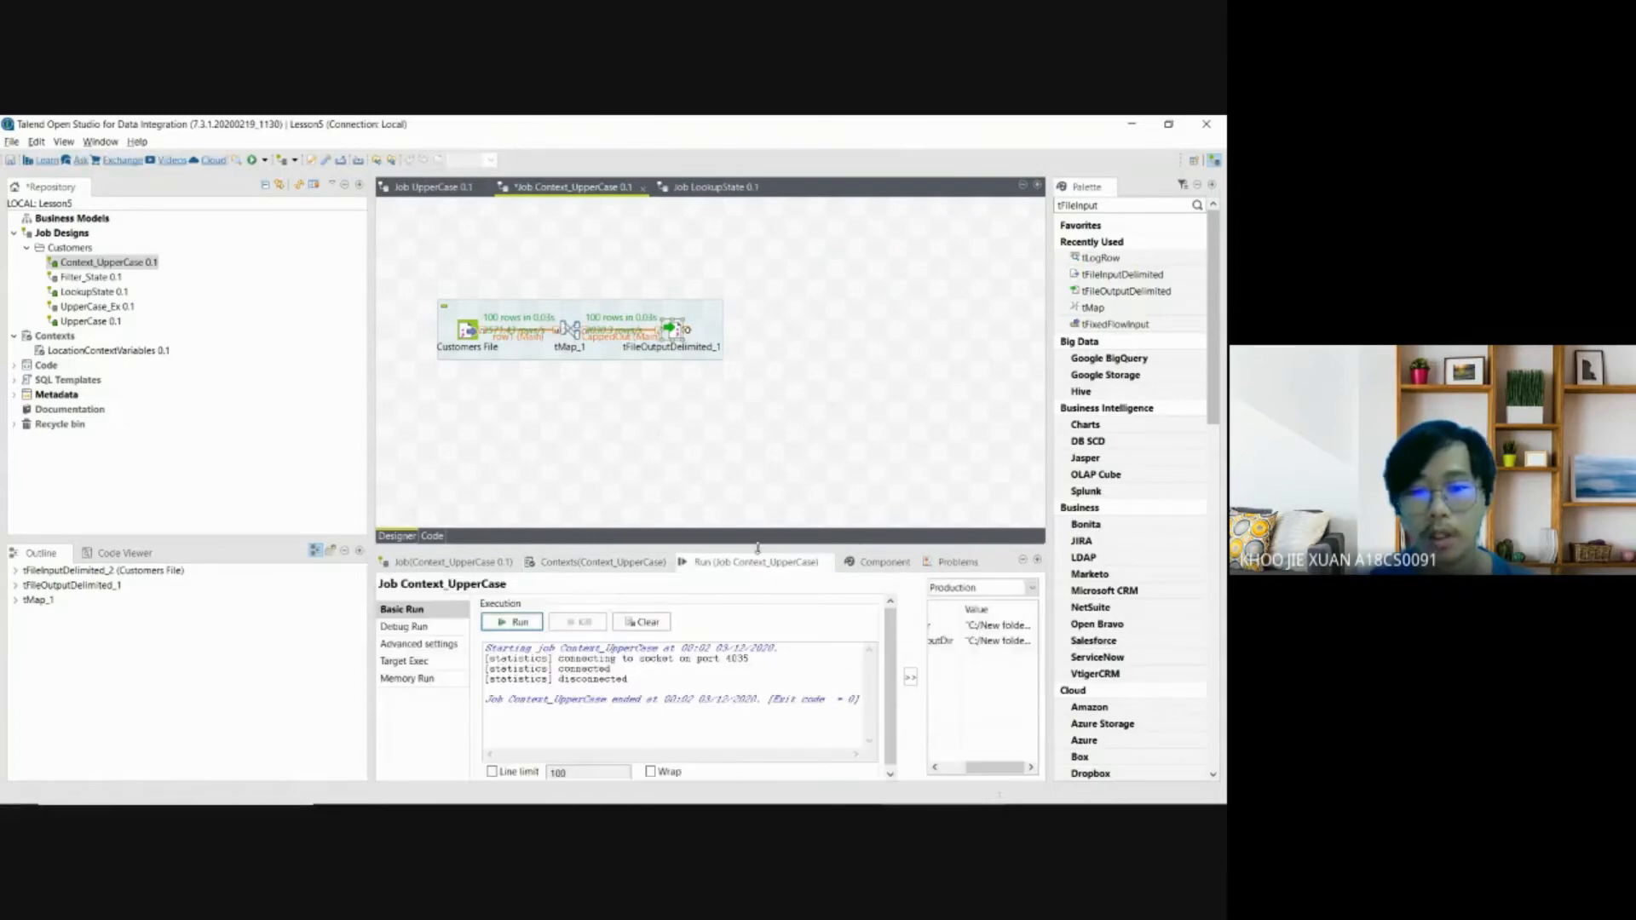
{"action": "left_click", "coordinate": [514, 622]}
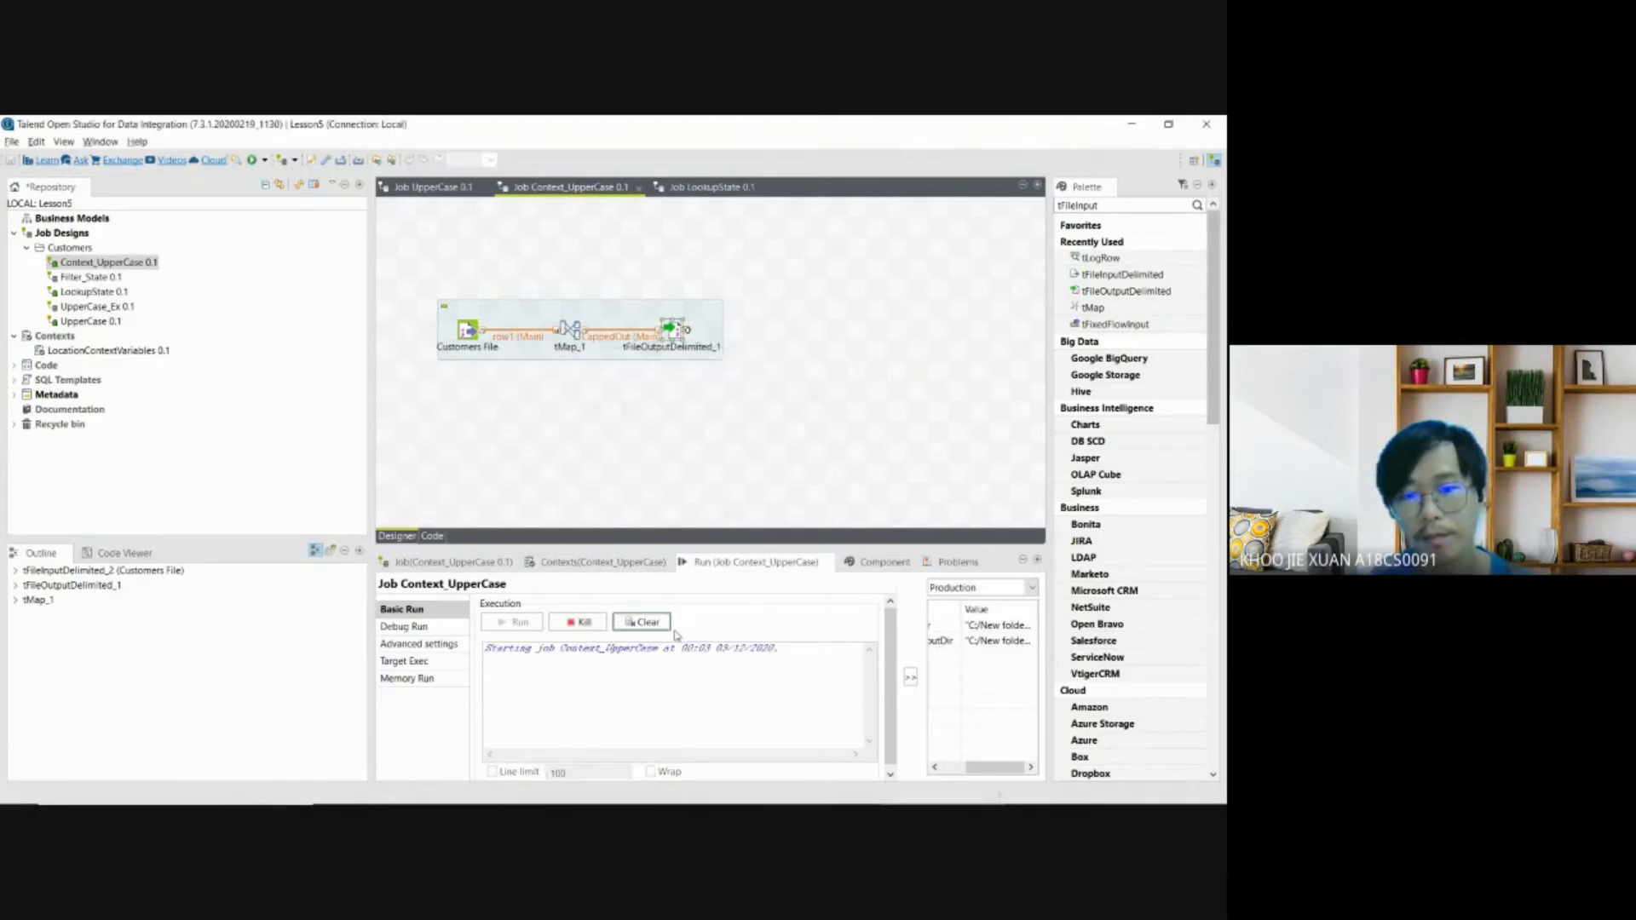
{"action": "key", "text": "alt+Tab"}
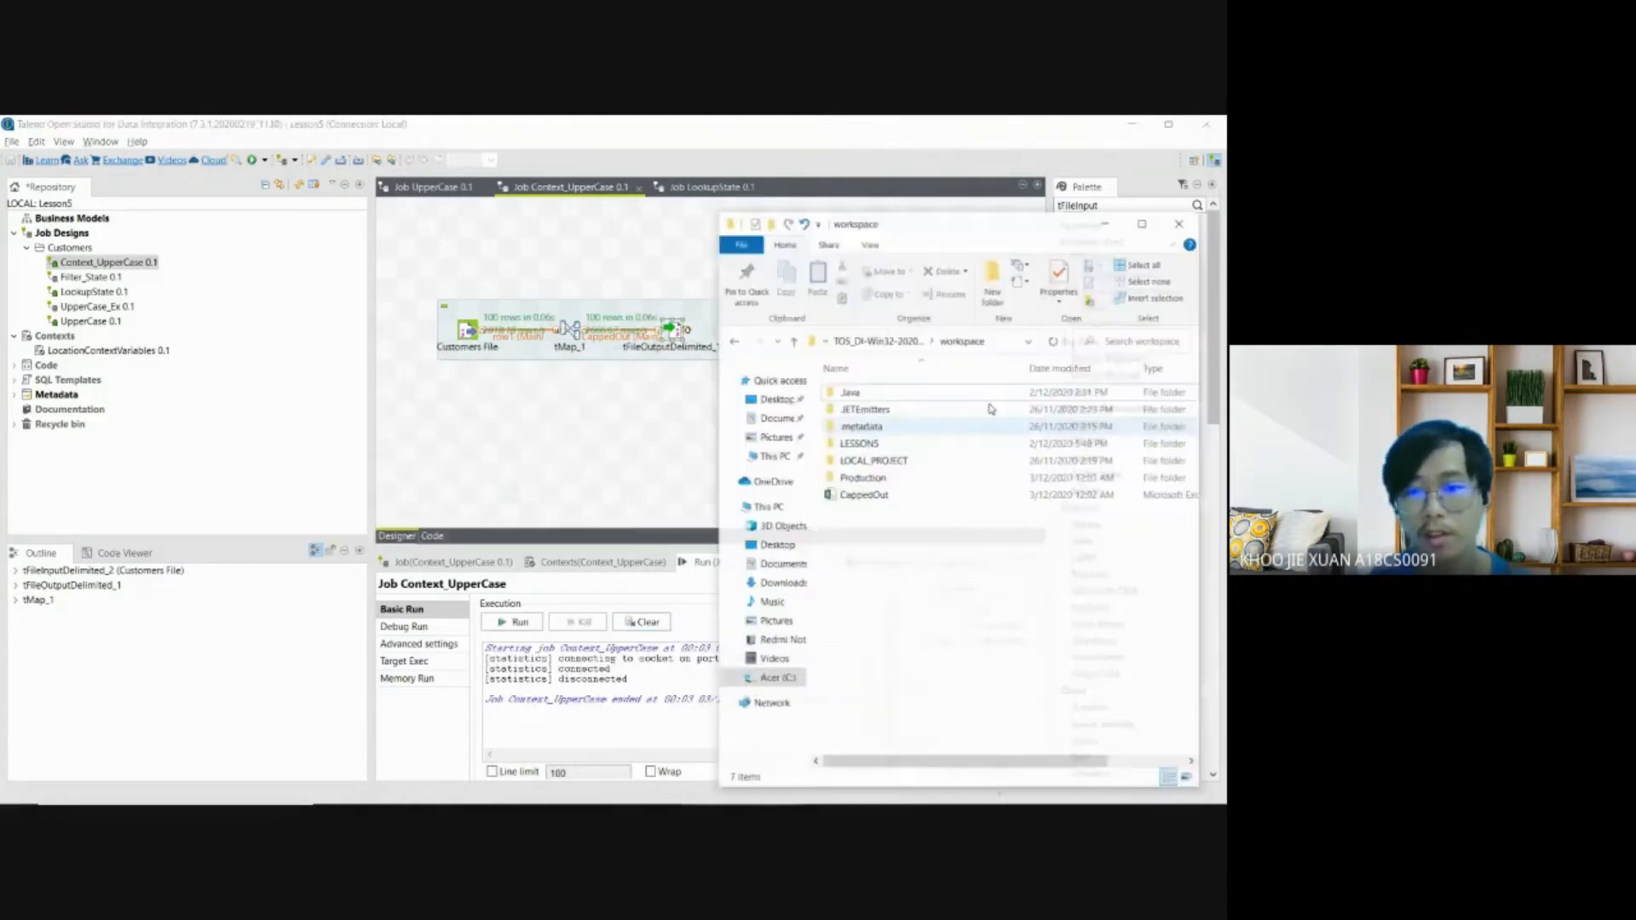
{"action": "double_click", "coordinate": [831, 467]}
{"action": "key", "text": "alt+Left"}
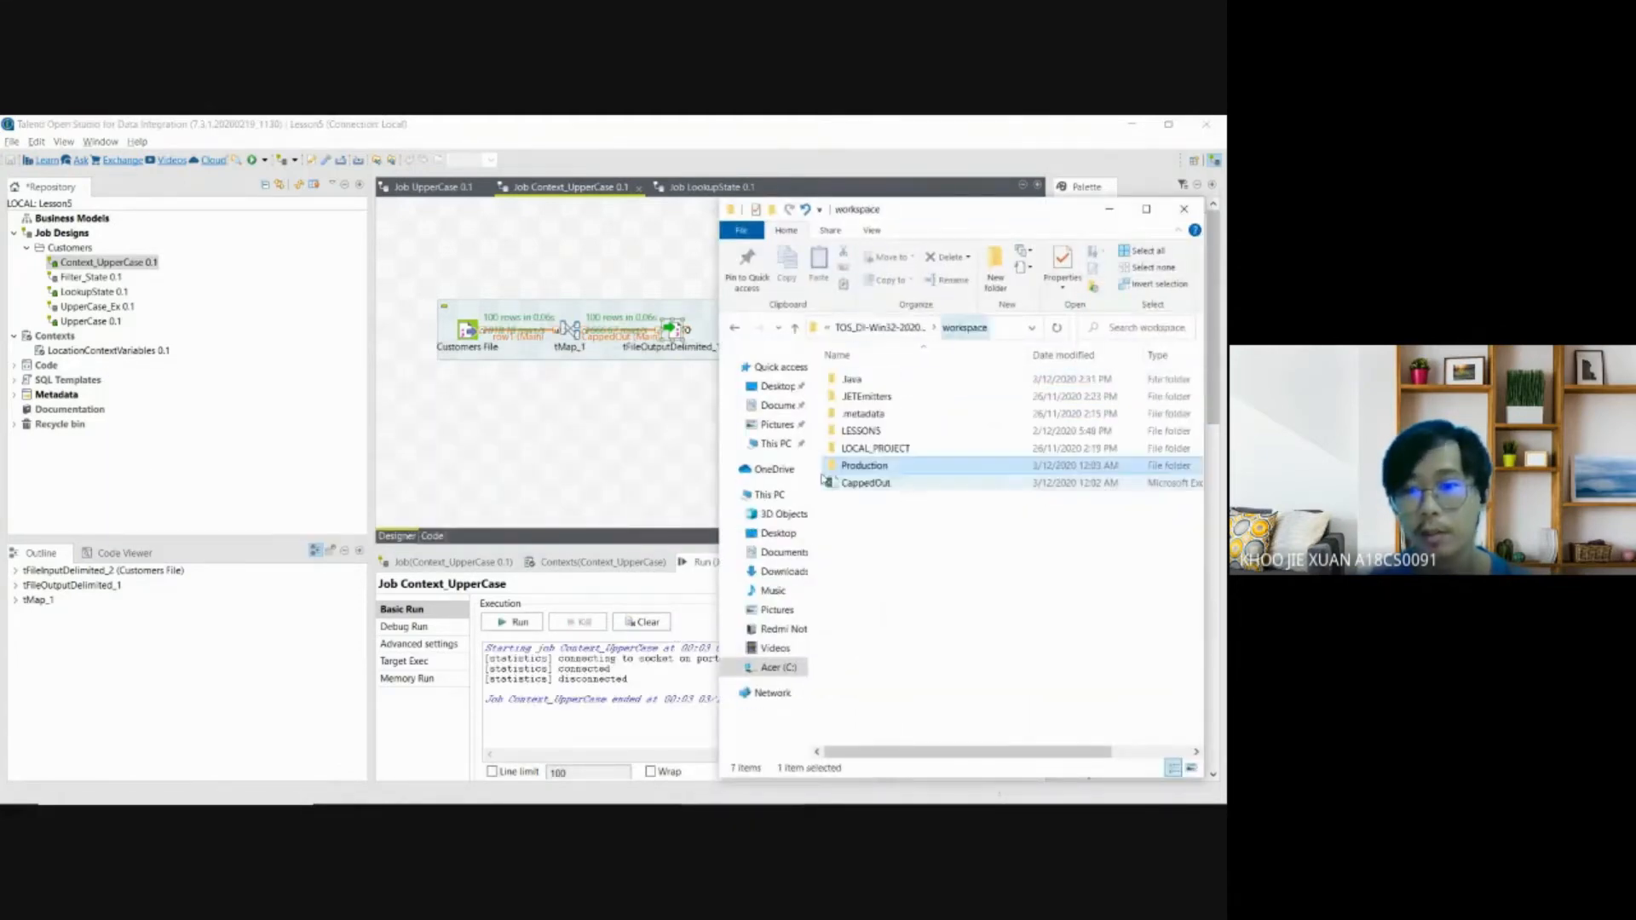
{"action": "double_click", "coordinate": [865, 465]}
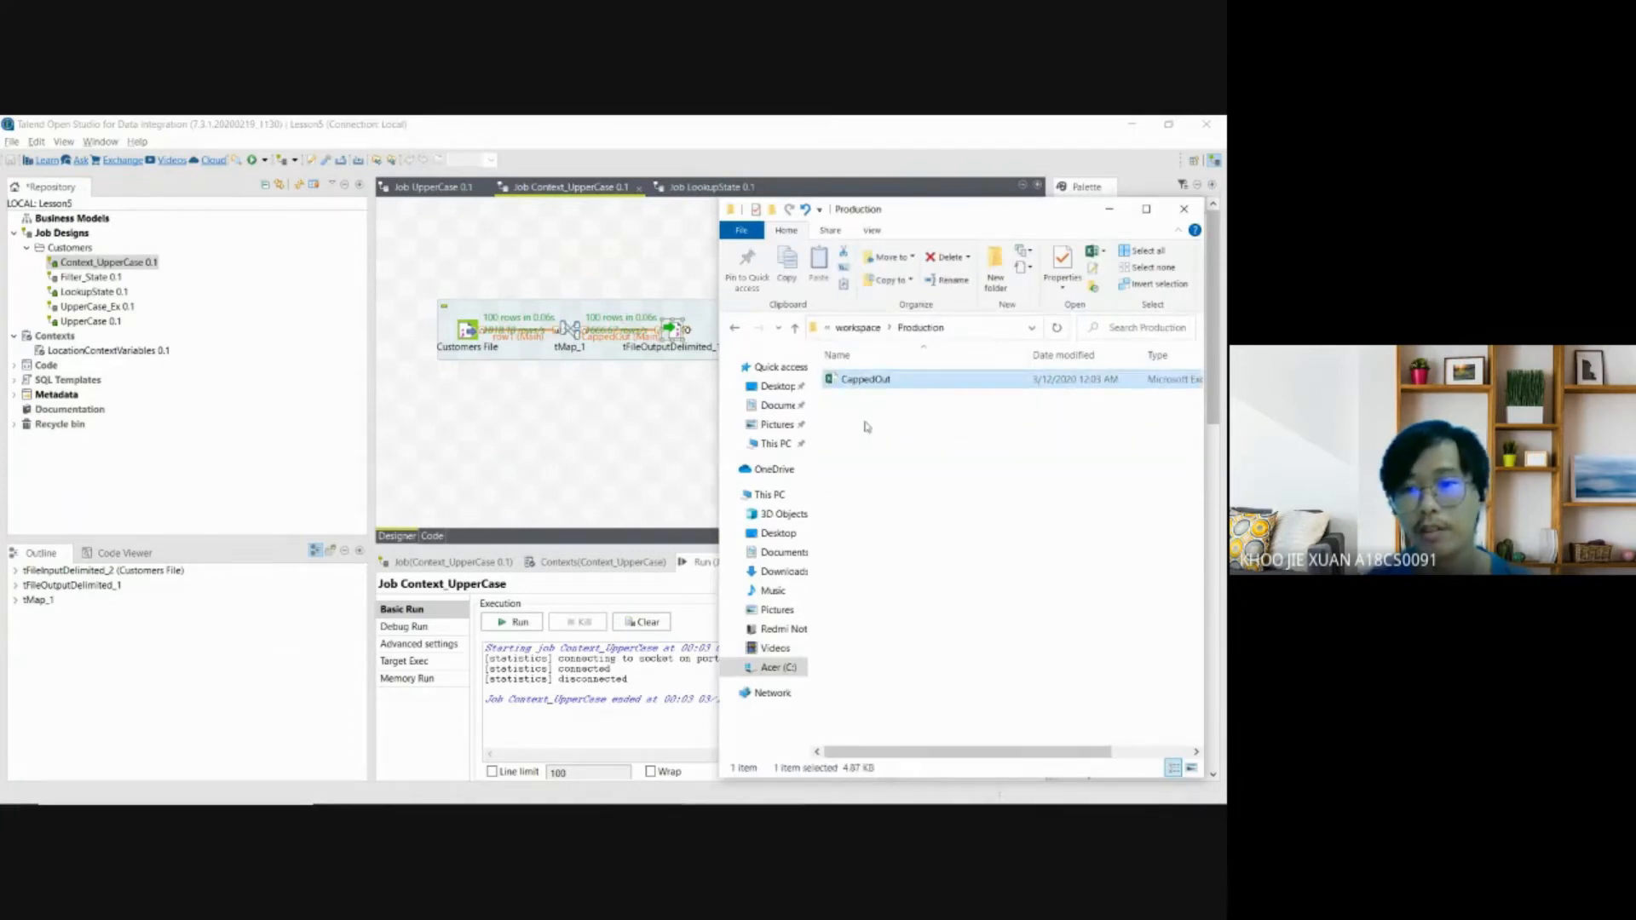
{"action": "left_click", "coordinate": [857, 329]}
{"action": "left_click", "coordinate": [1107, 210]}
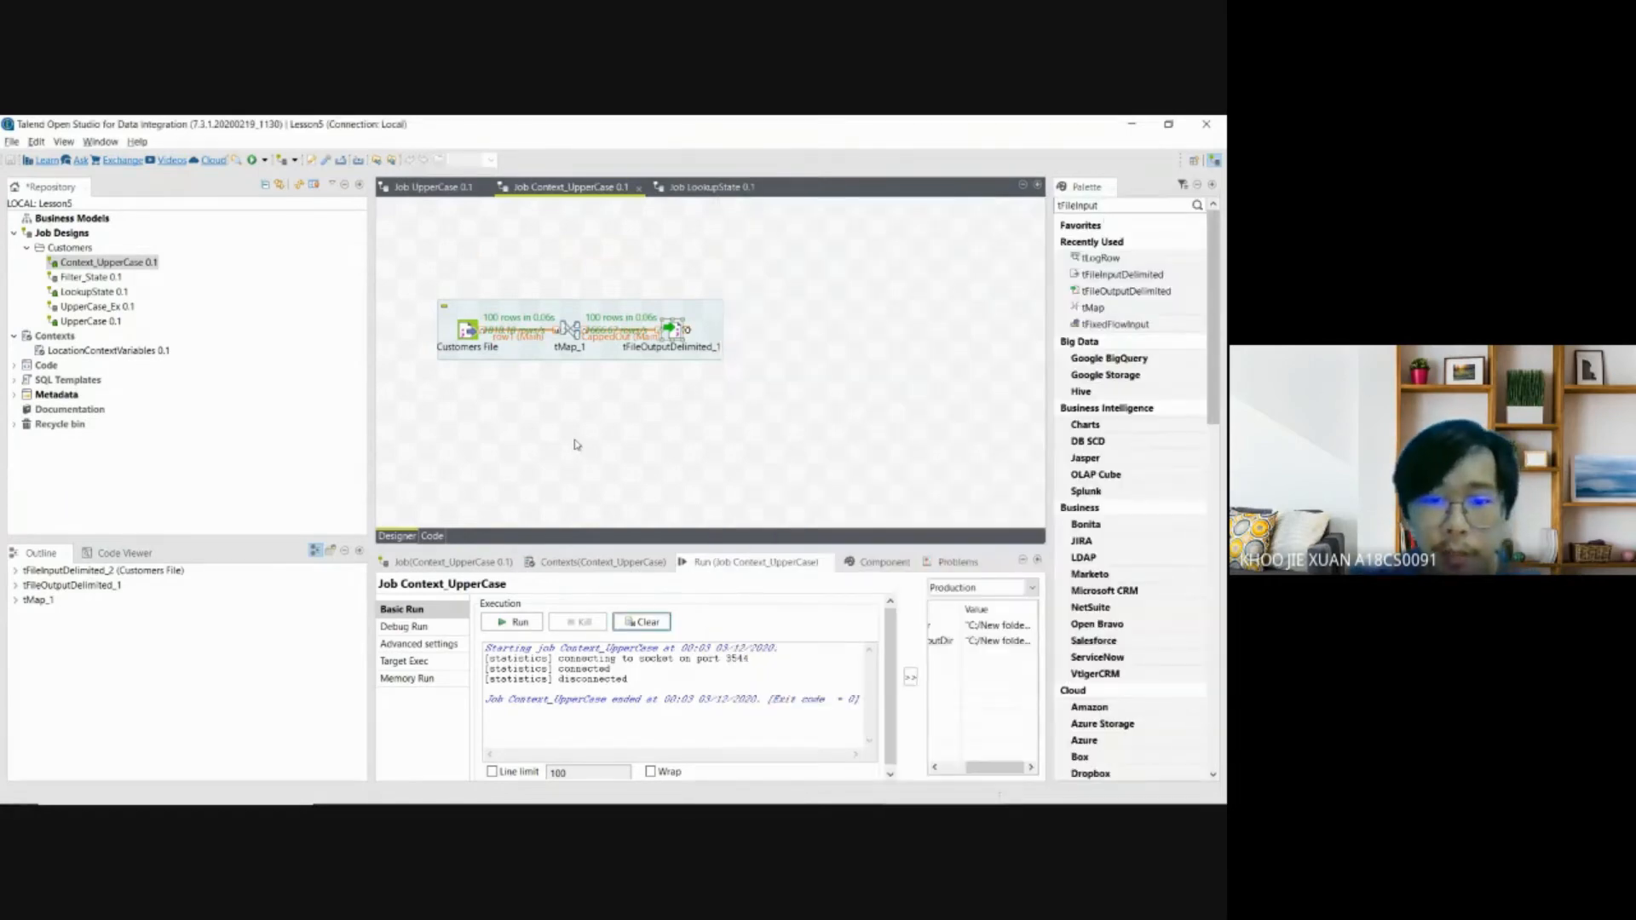
Step: Try adding two new context variables to the Context_UpperCase job and delete both of them
{"action": "left_click", "coordinate": [578, 562]}
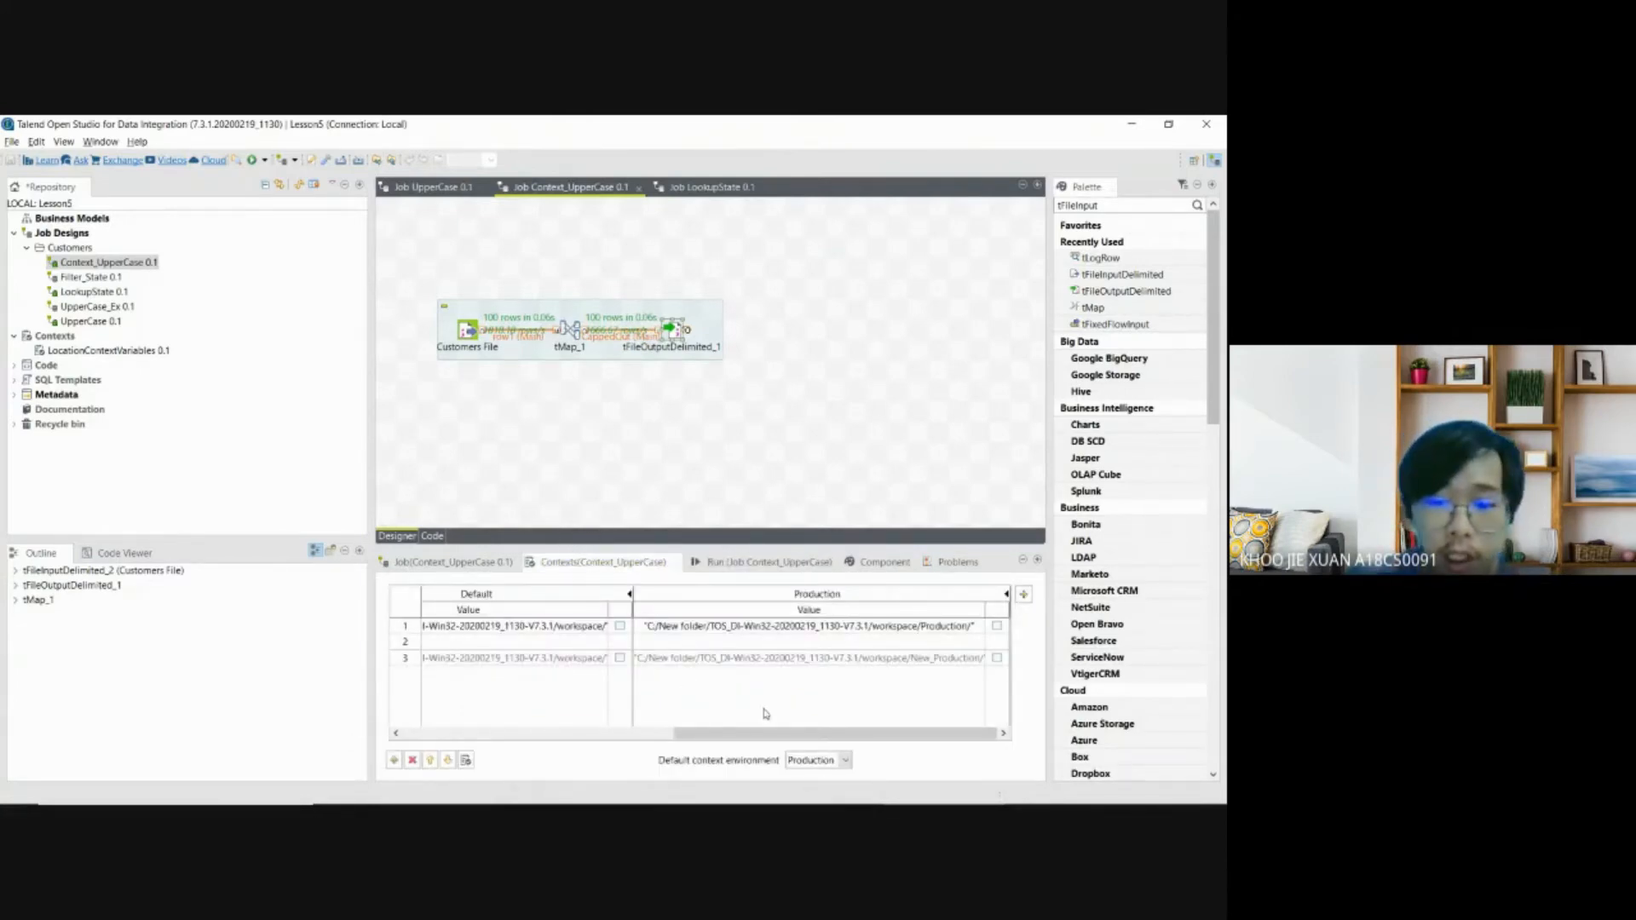
{"action": "left_click_drag", "start_coordinate": [762, 731], "coordinate": [411, 728]}
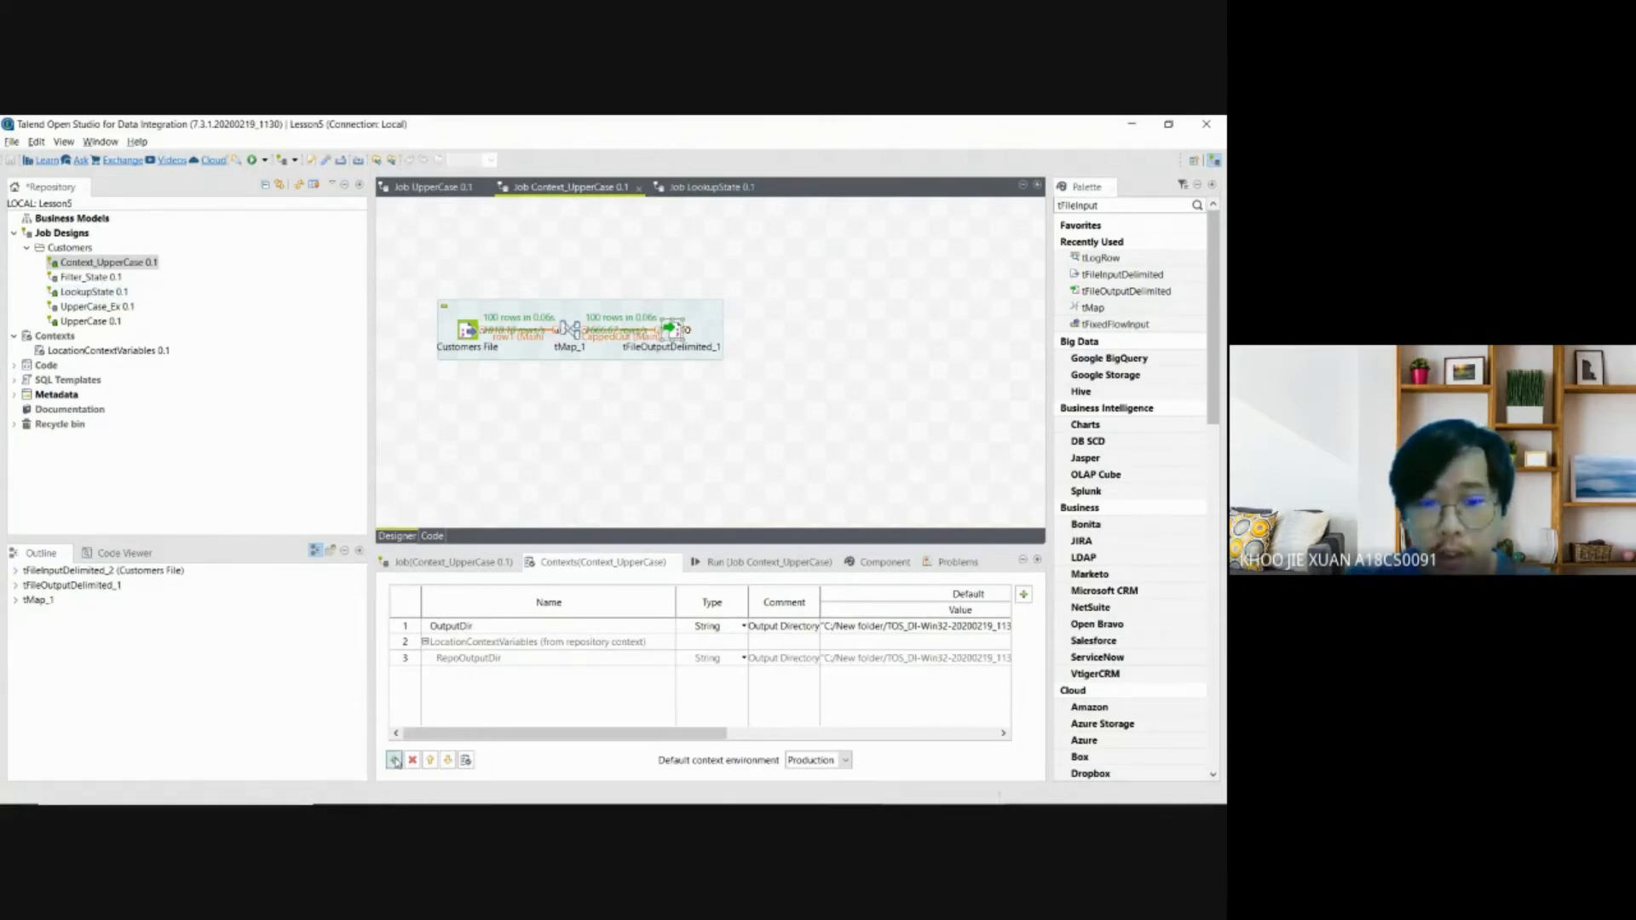
{"action": "left_click", "coordinate": [395, 759]}
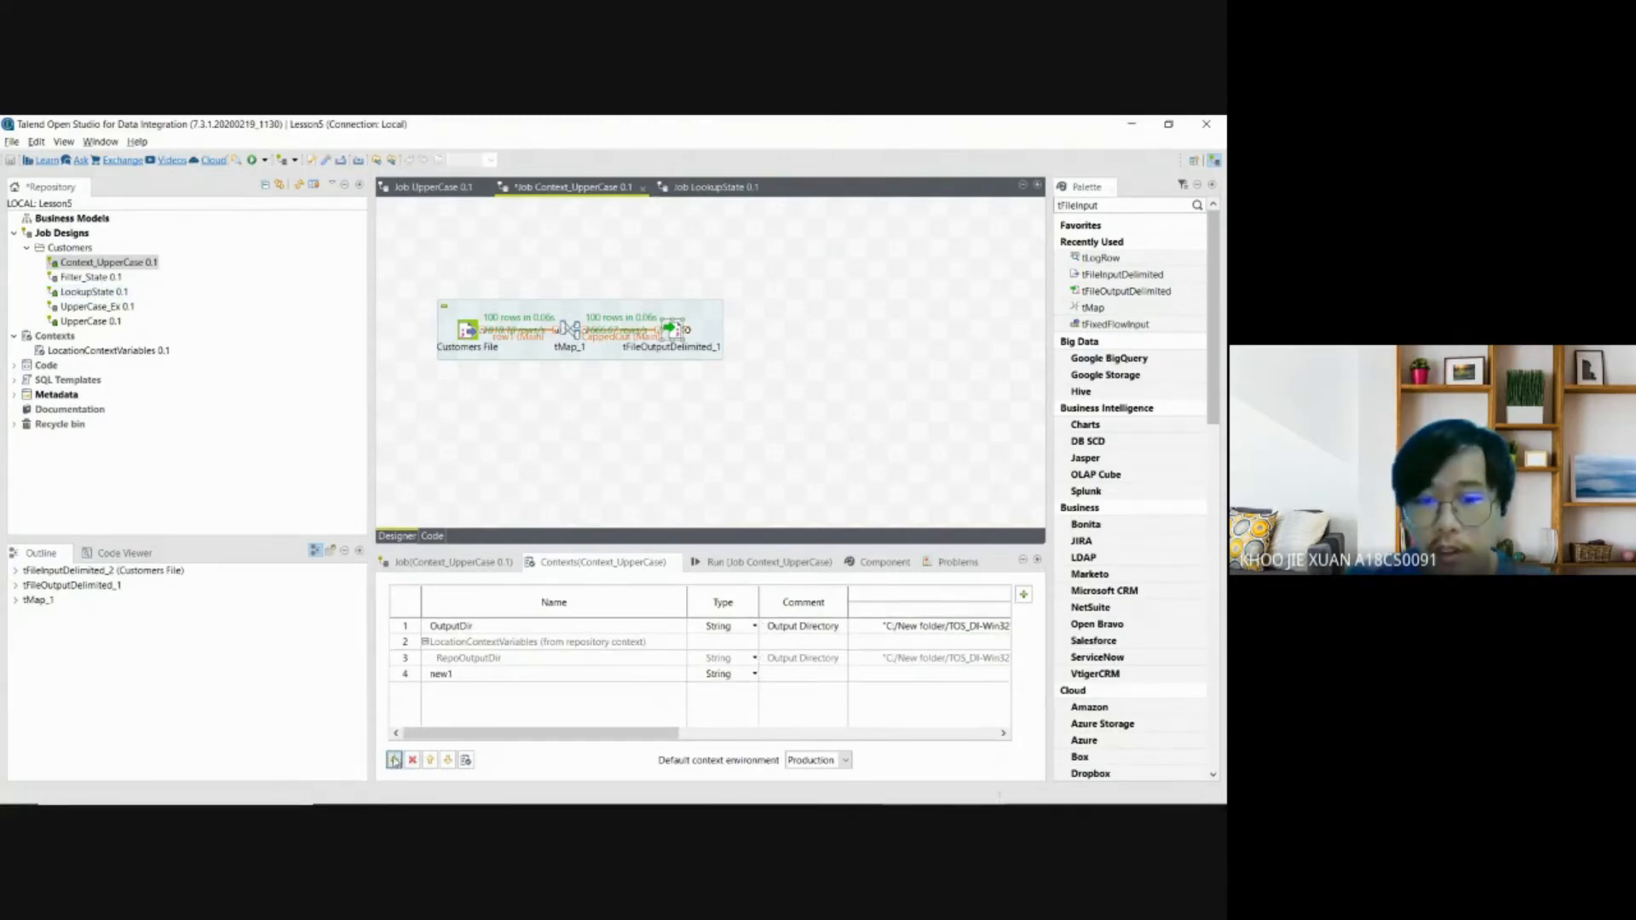
{"action": "left_click", "coordinate": [395, 759]}
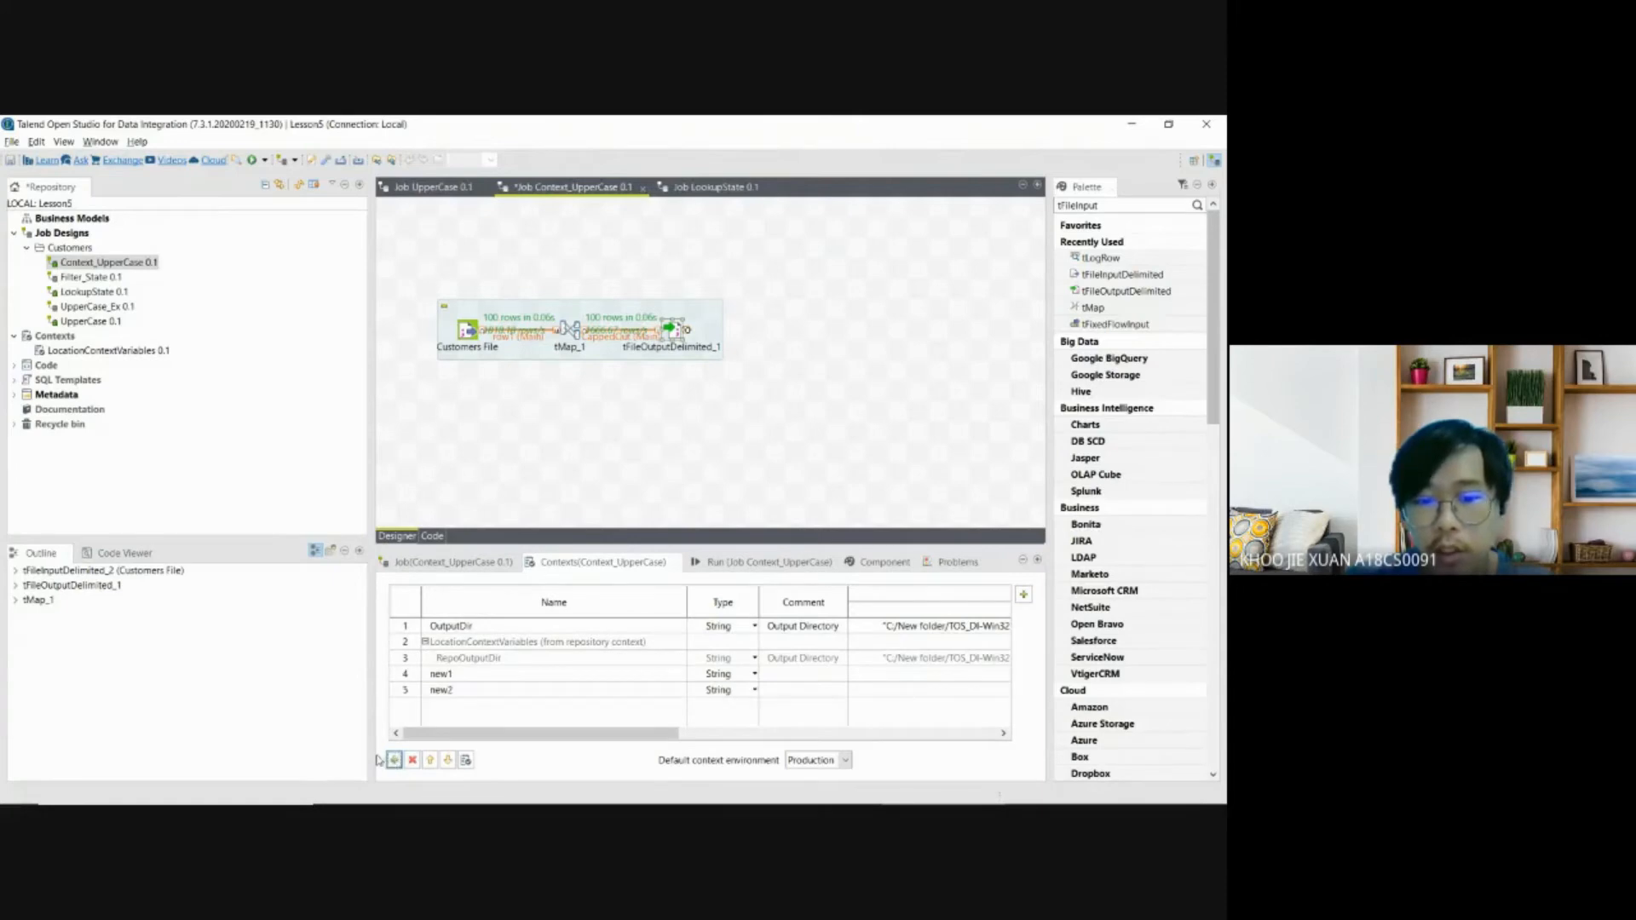
{"action": "left_click", "coordinate": [443, 674]}
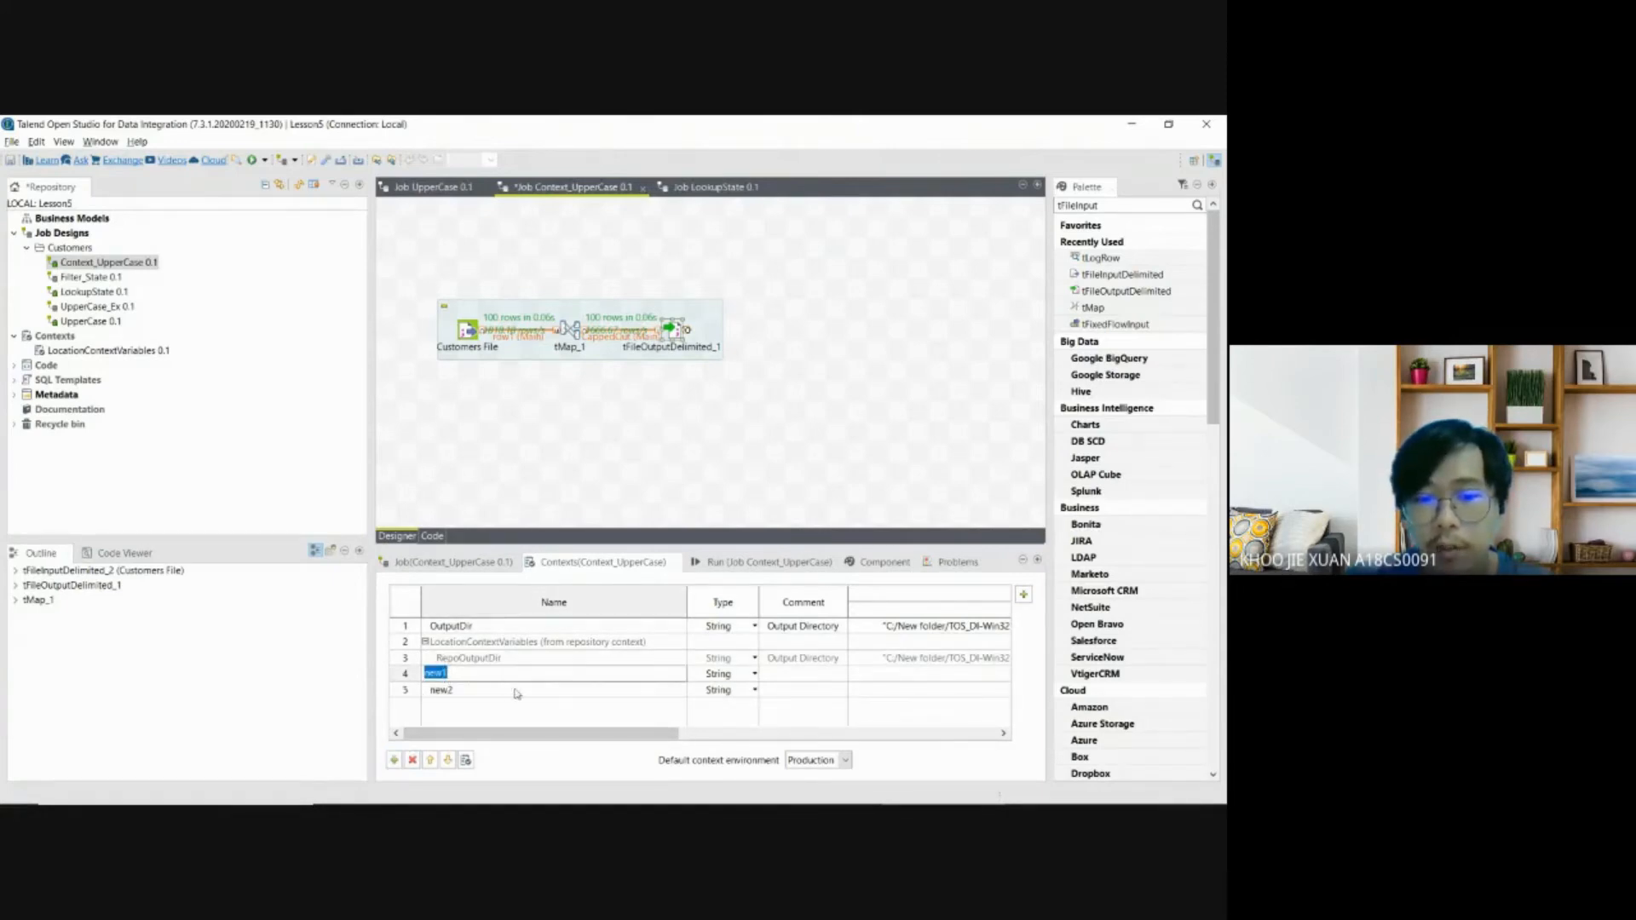
{"action": "left_click", "coordinate": [468, 688]}
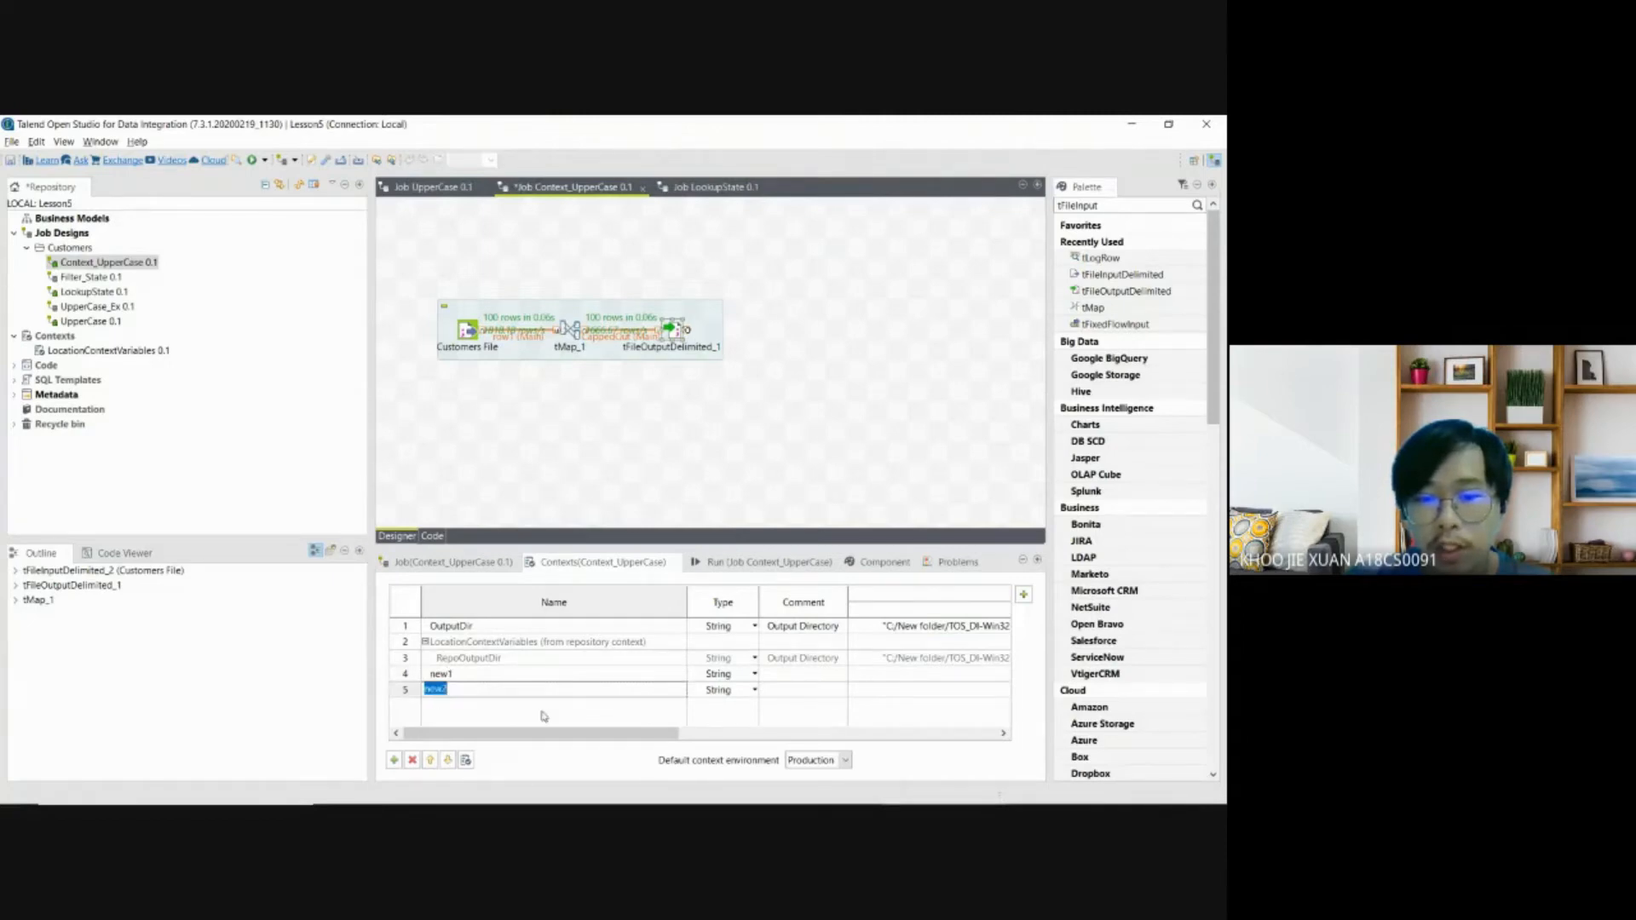
{"action": "key", "text": "Return"}
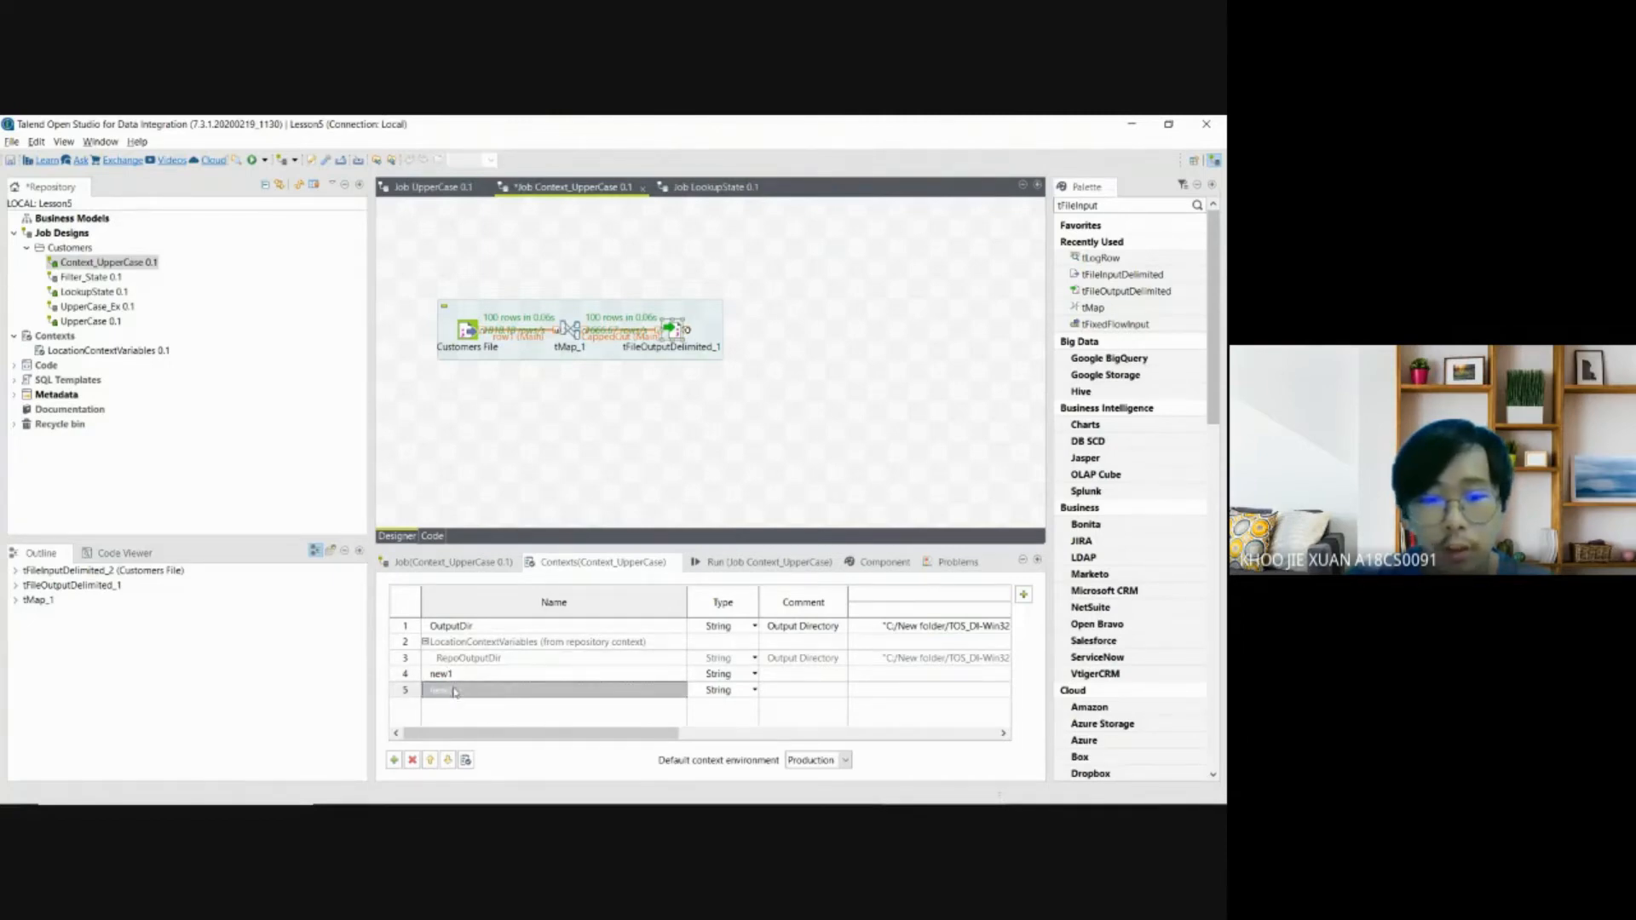
{"action": "left_click", "coordinate": [412, 760]}
{"action": "left_click", "coordinate": [413, 760]}
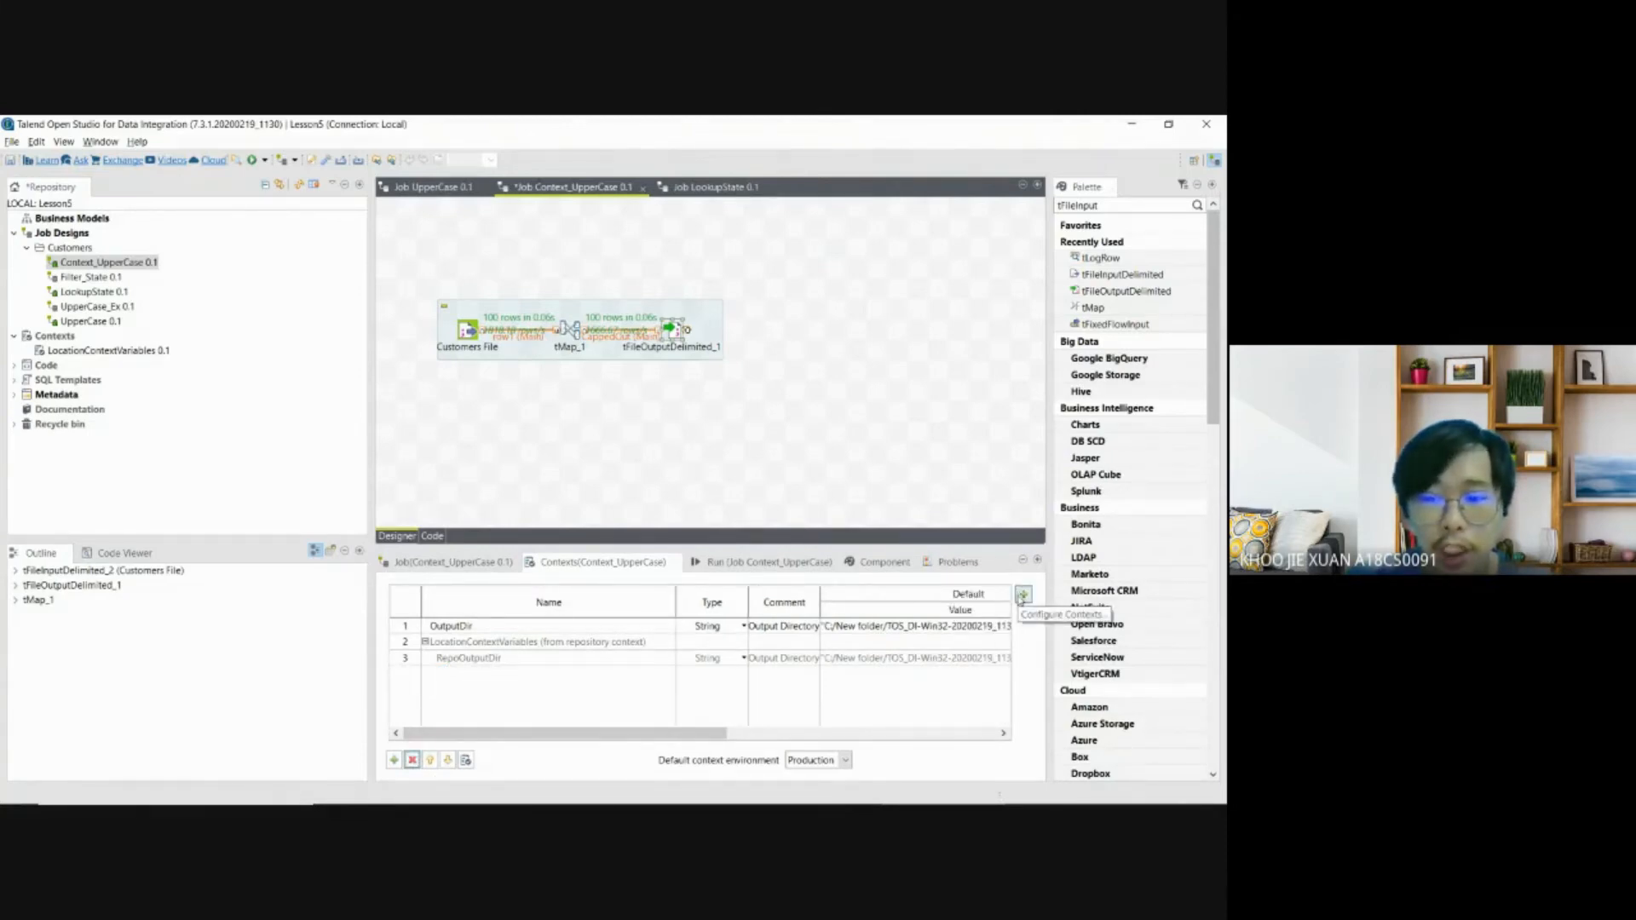
Step: View the context environments configured for the Context_UpperCase job and leave the configuration dialog without changes
{"action": "left_click", "coordinate": [1023, 596]}
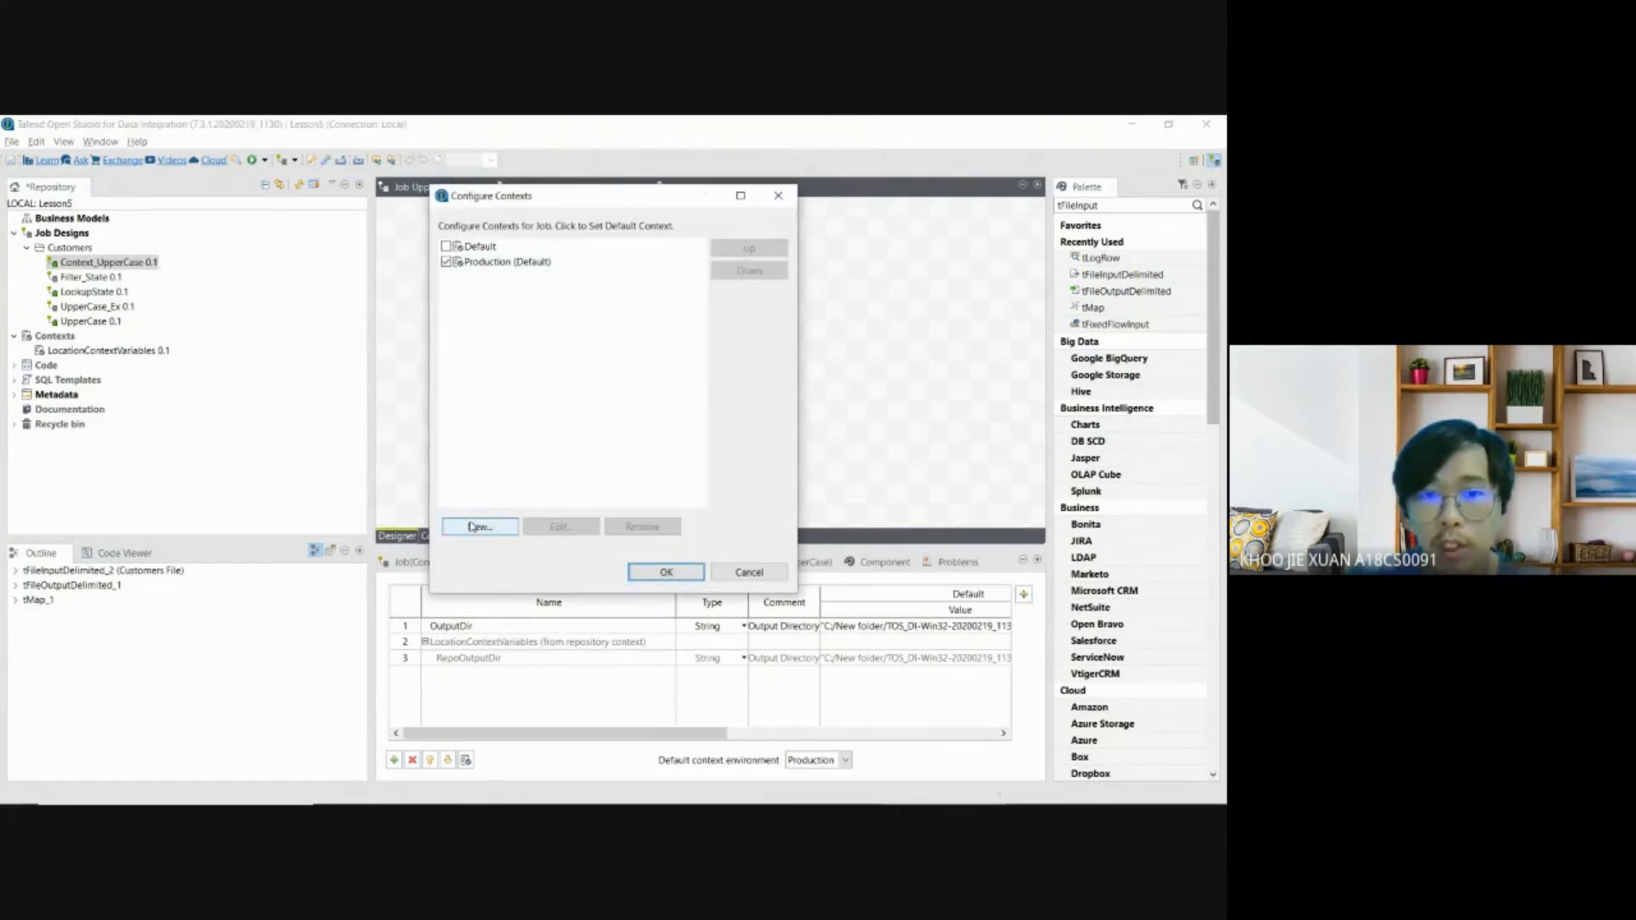
{"action": "left_click", "coordinate": [750, 572]}
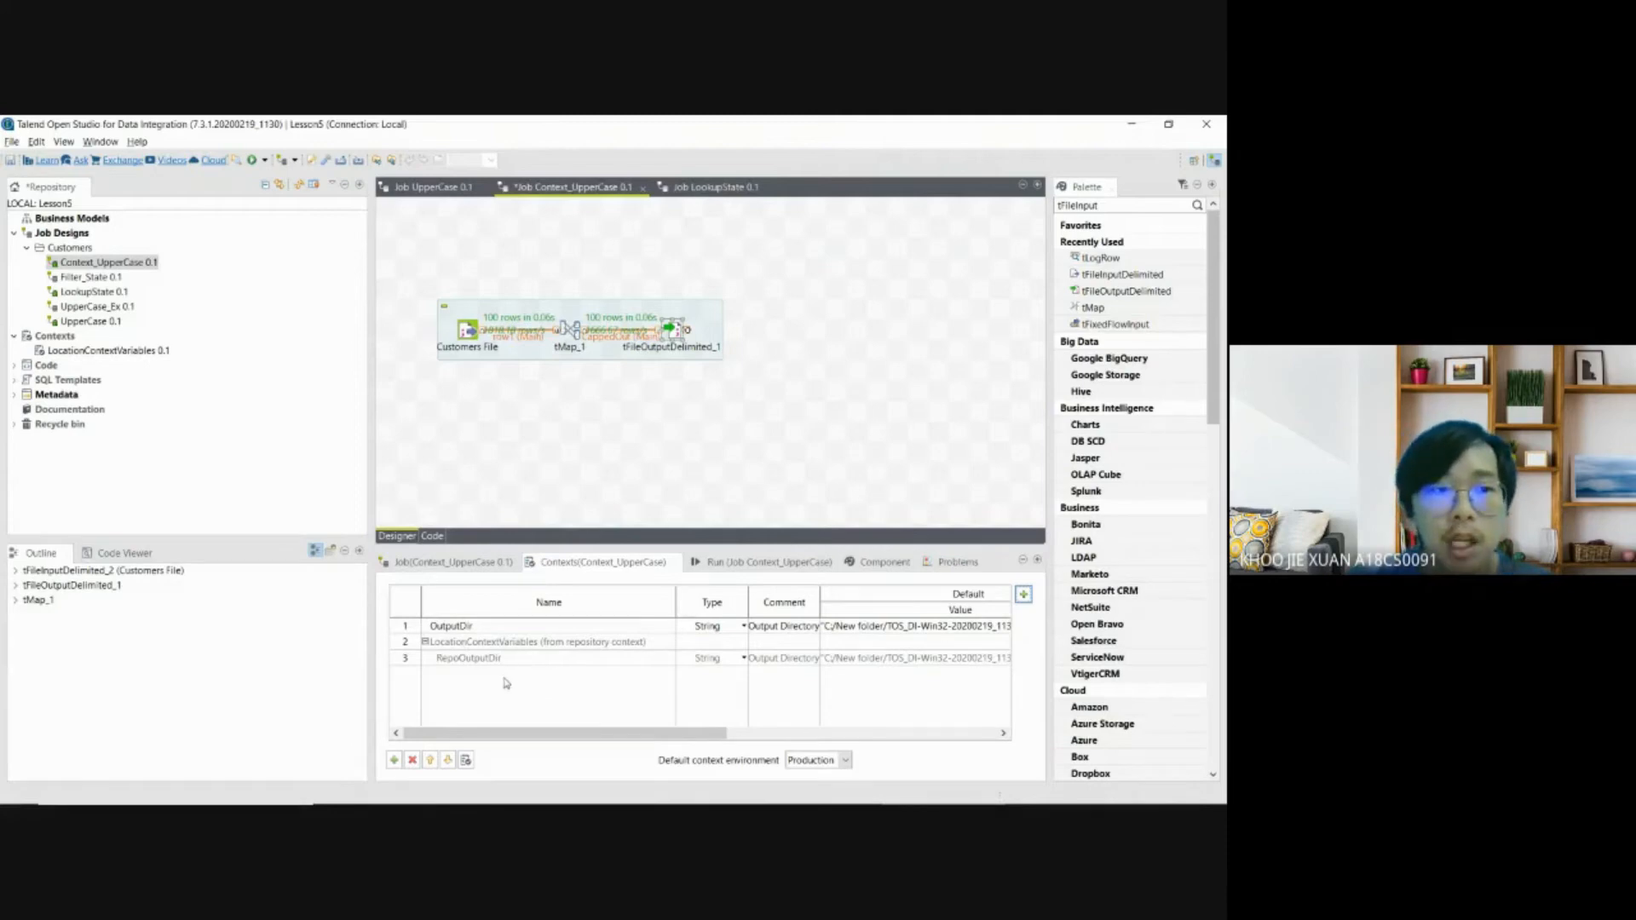
Step: Open the LocationContextVariables context group from the repository and examine its RepoOutputDir variable definition
{"action": "left_click", "coordinate": [28, 340]}
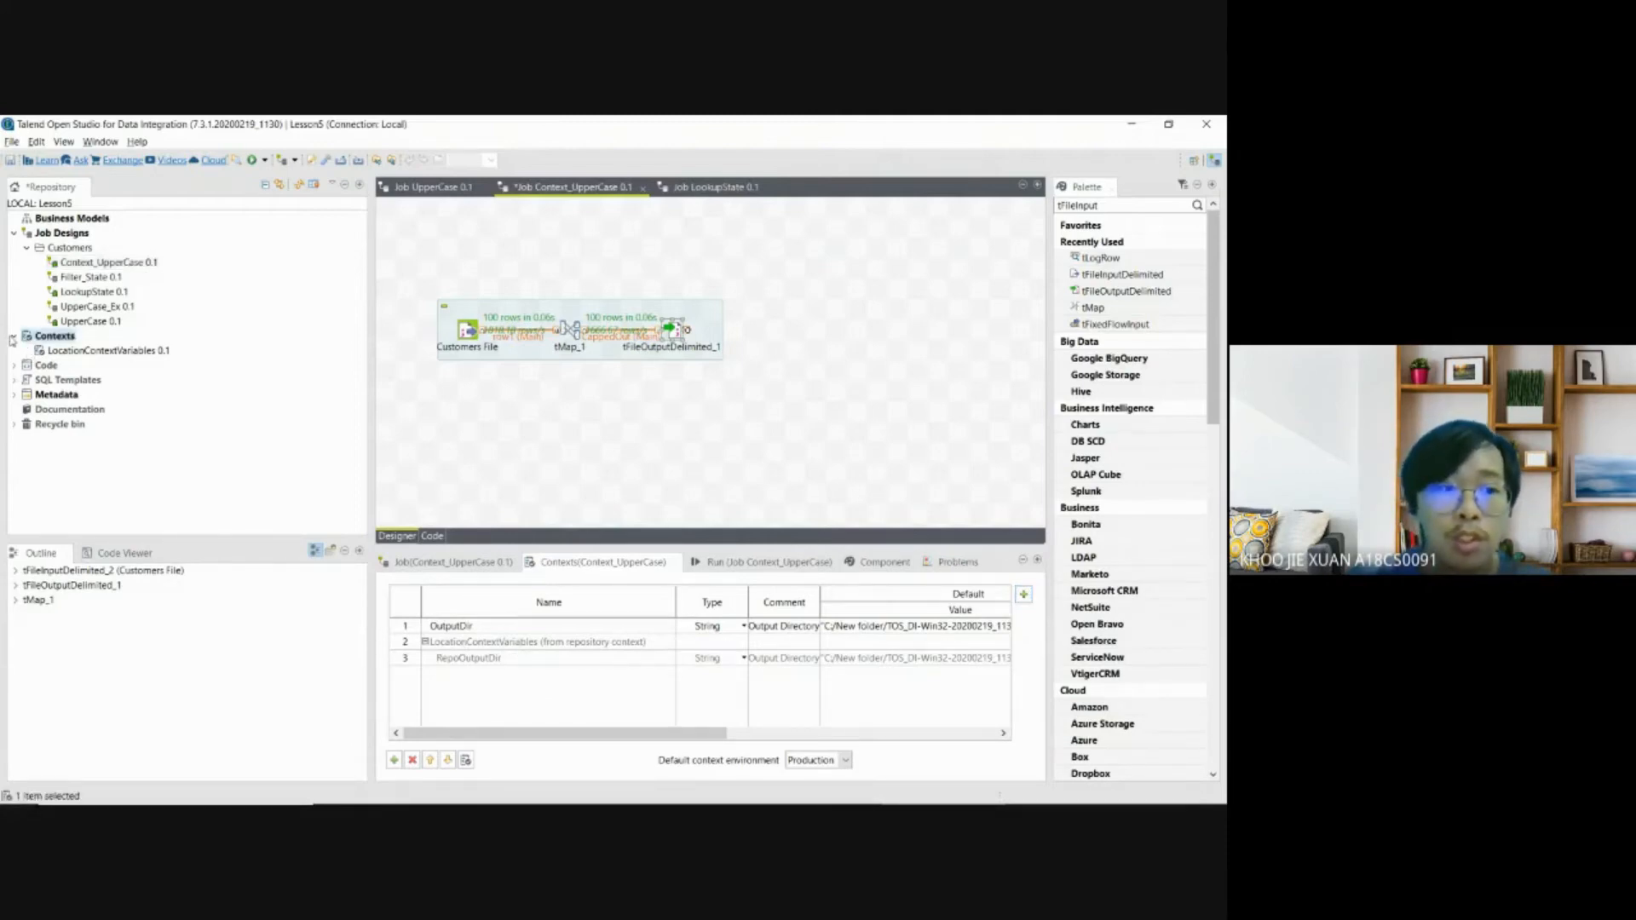
{"action": "left_click", "coordinate": [14, 338]}
{"action": "left_click", "coordinate": [14, 337]}
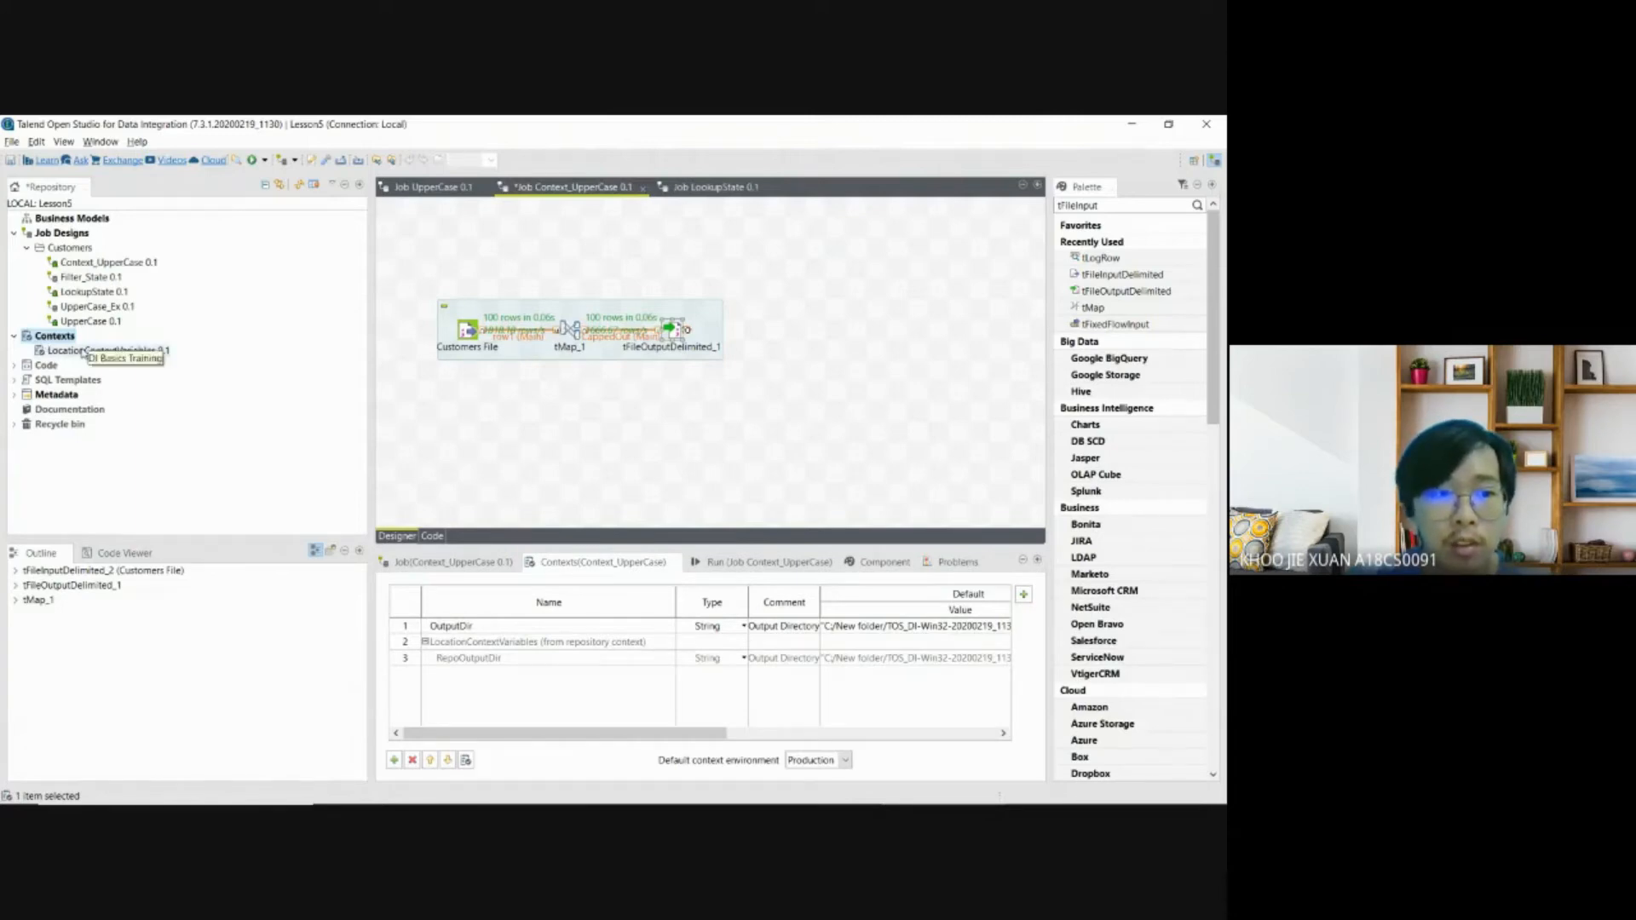
{"action": "double_click", "coordinate": [83, 352]}
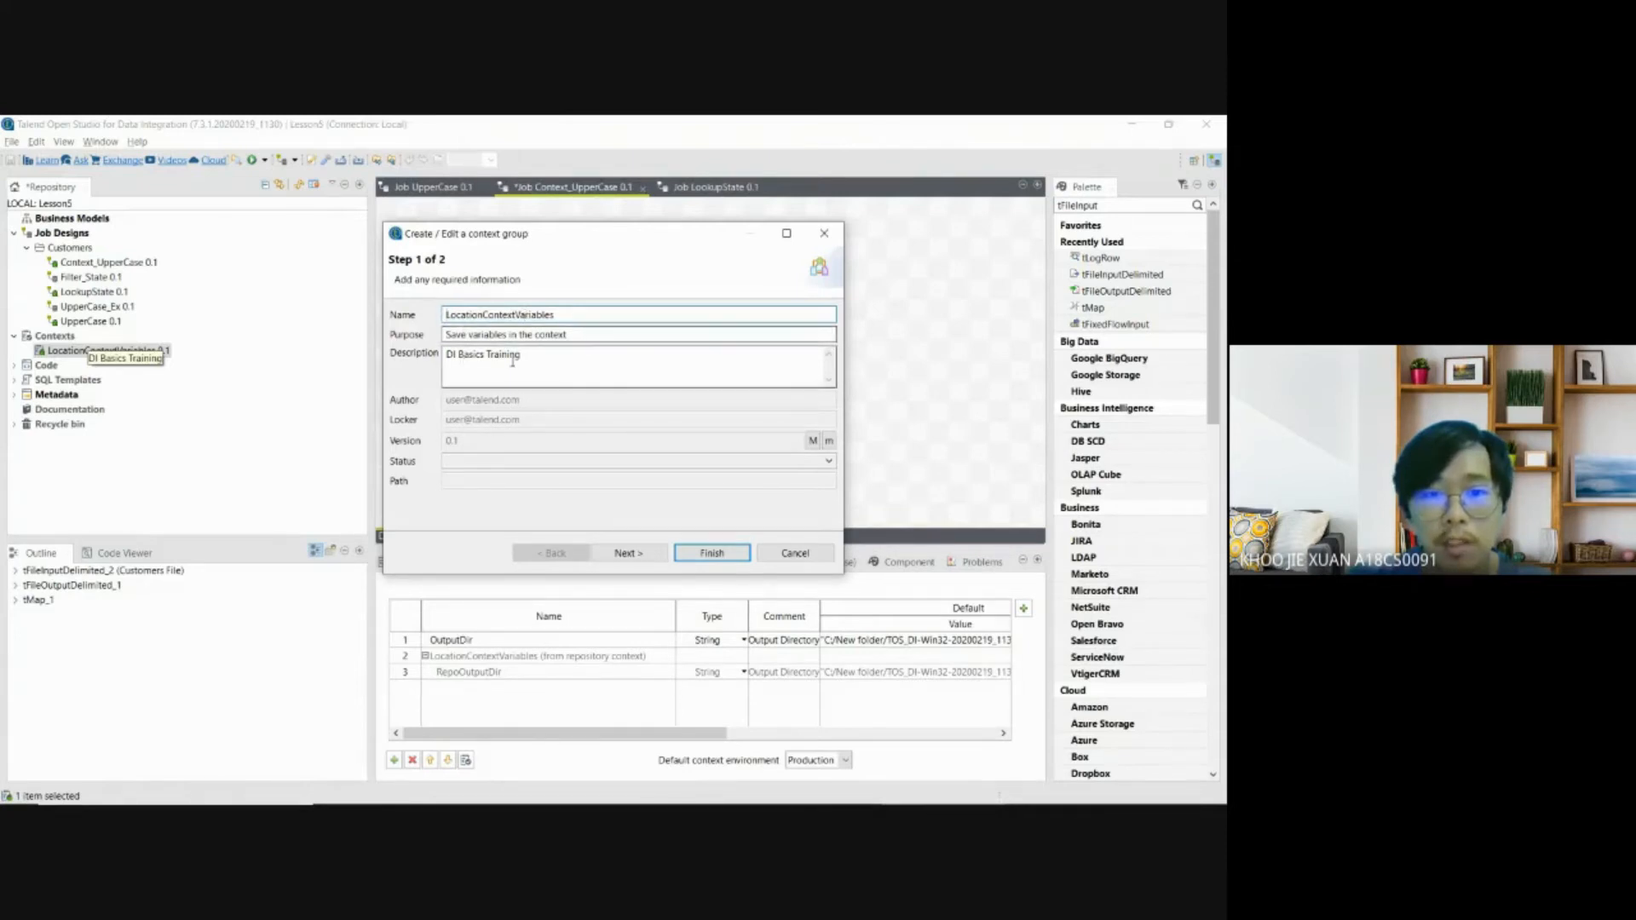
{"action": "left_click", "coordinate": [649, 555]}
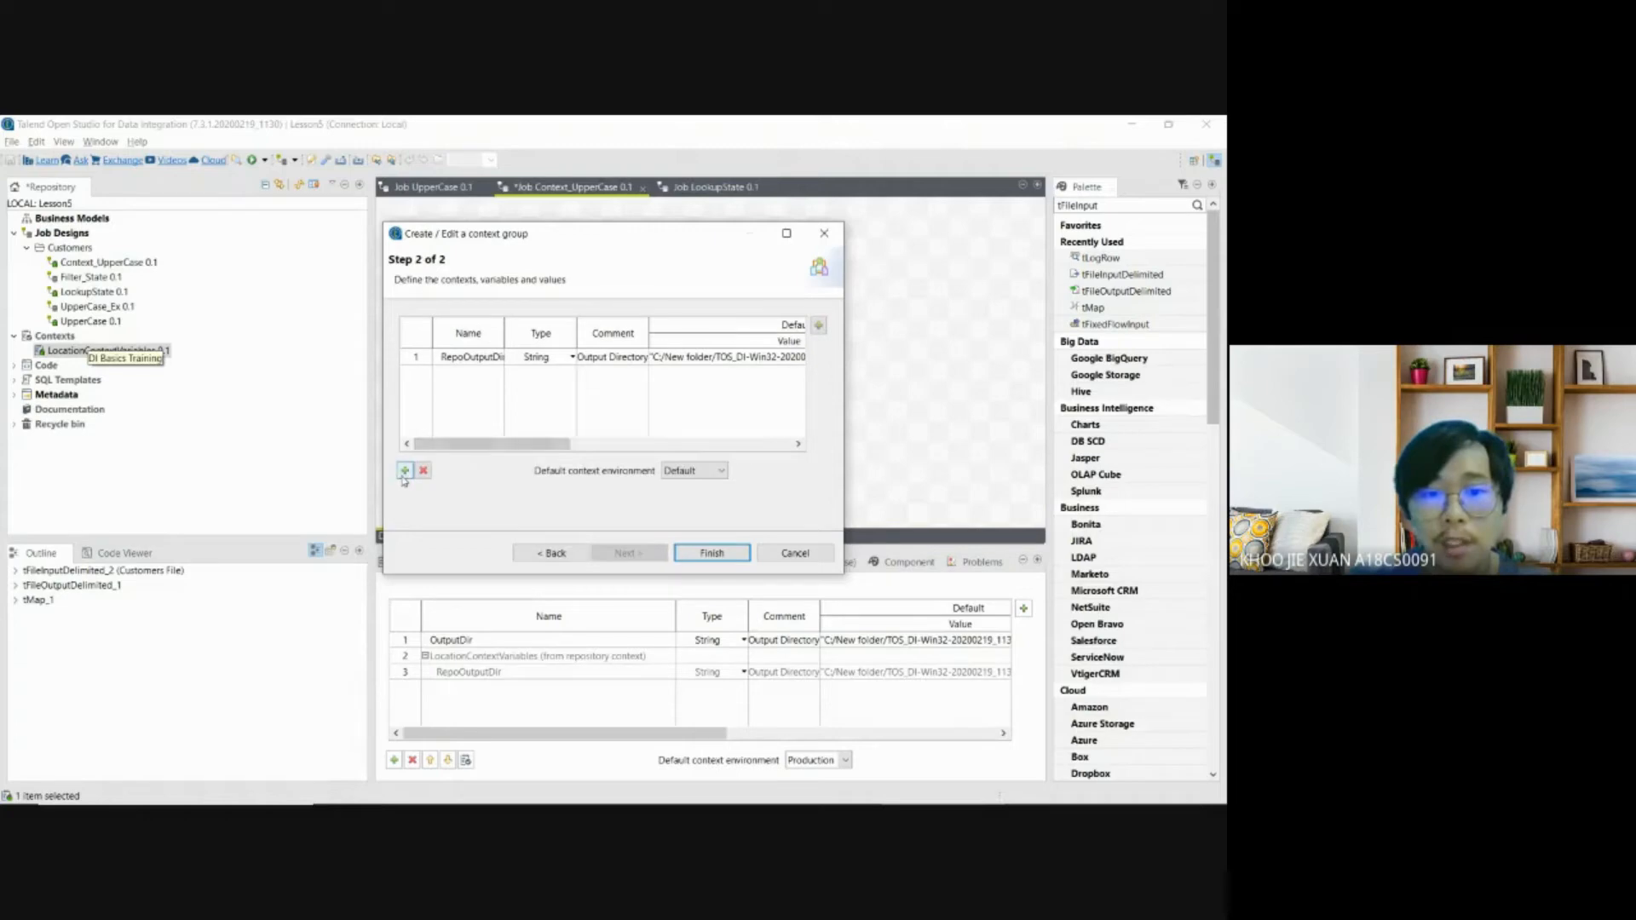
{"action": "left_click", "coordinate": [471, 358]}
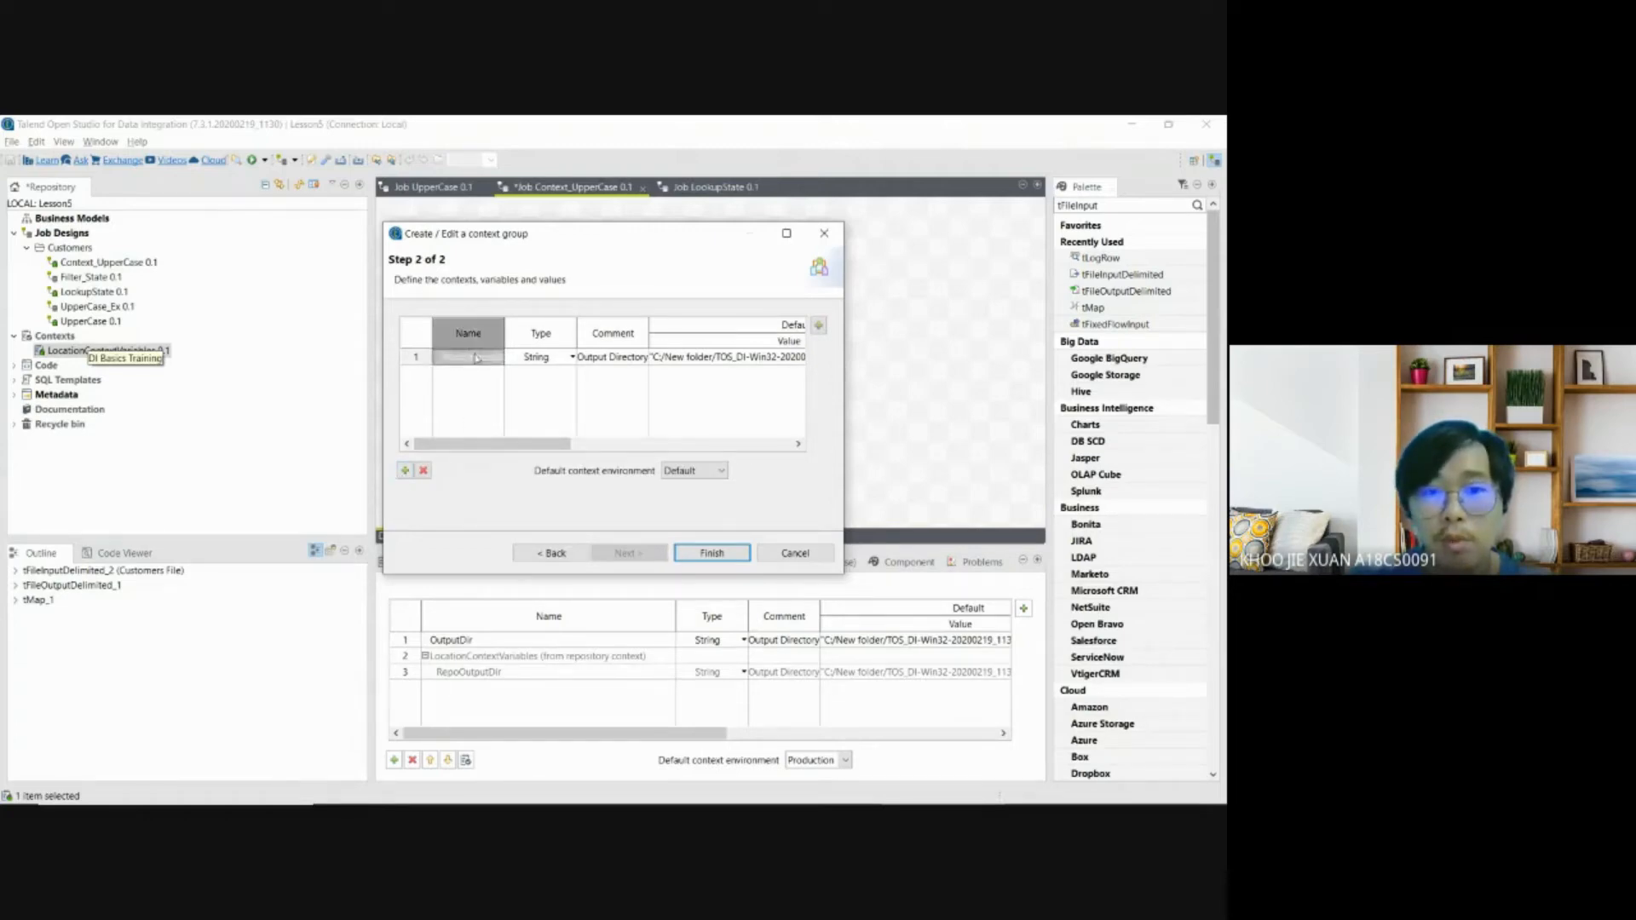
{"action": "left_click", "coordinate": [473, 384]}
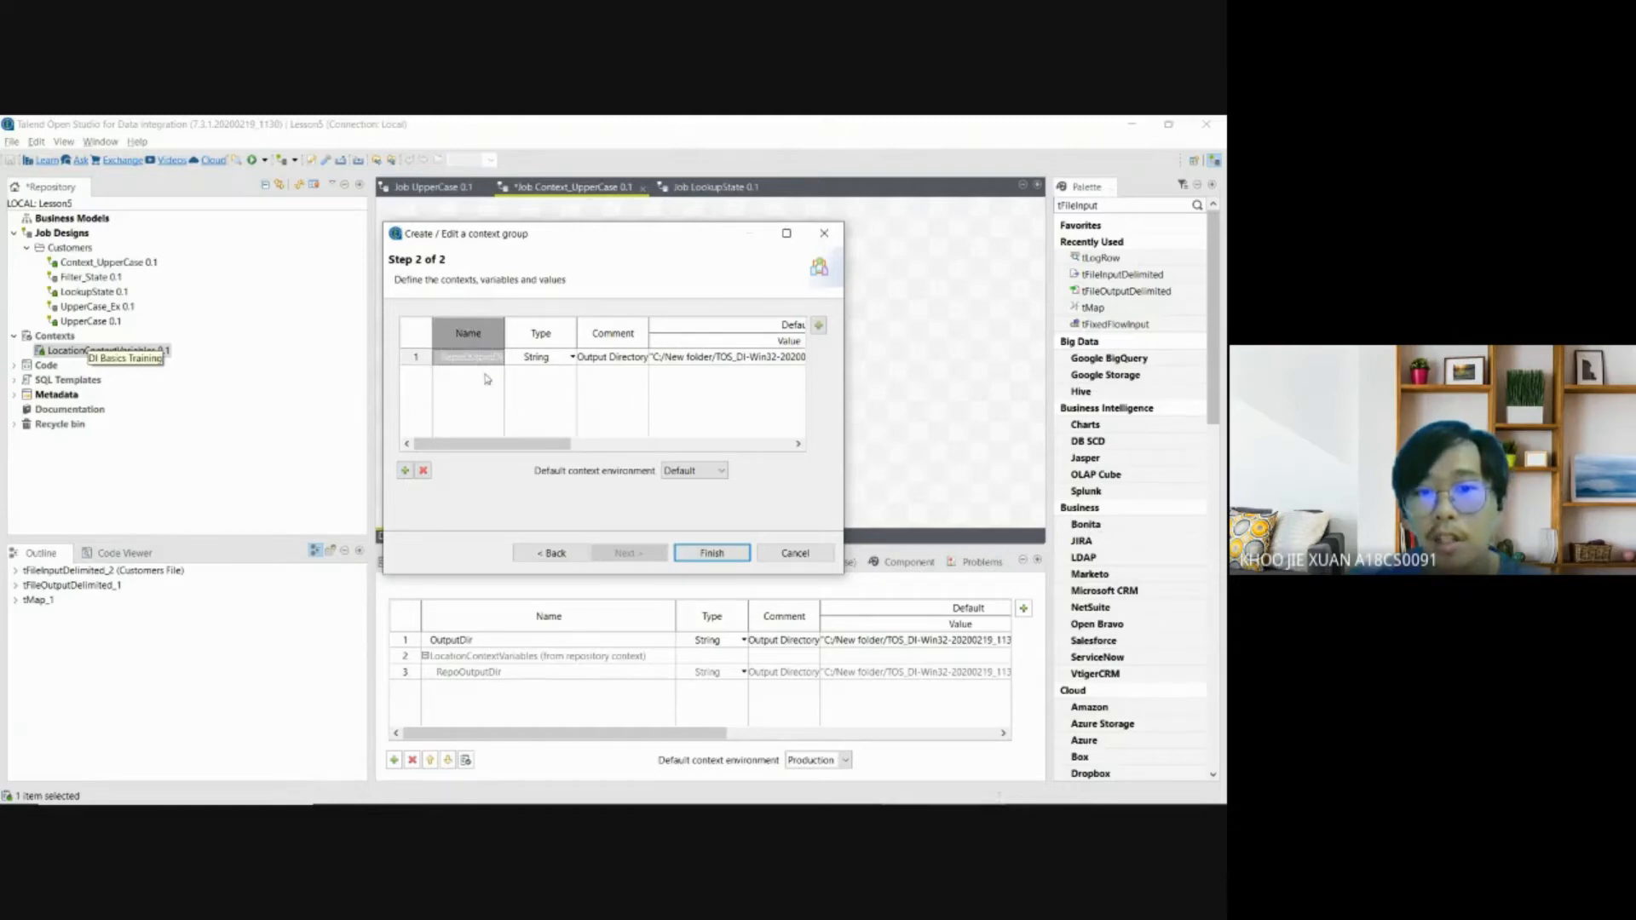
Step: Review the Default and Production values and the configured contexts of the LocationContextVariables group, and close the context group editor
{"action": "left_click_drag", "start_coordinate": [510, 450], "coordinate": [540, 452]}
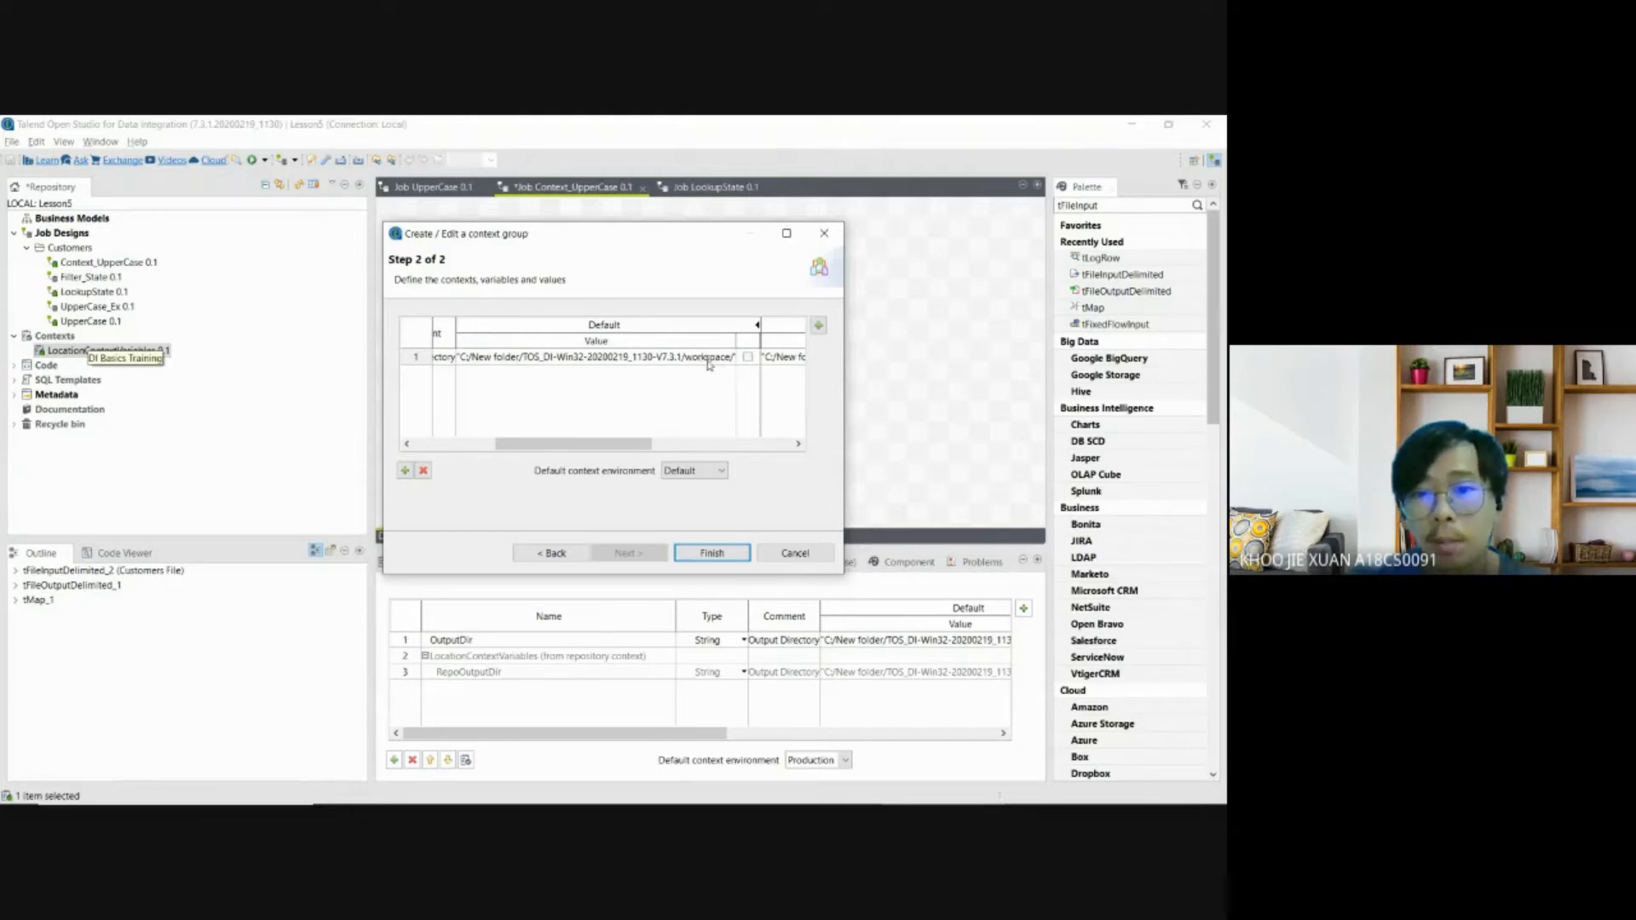
{"action": "left_click_drag", "start_coordinate": [570, 443], "coordinate": [710, 442]}
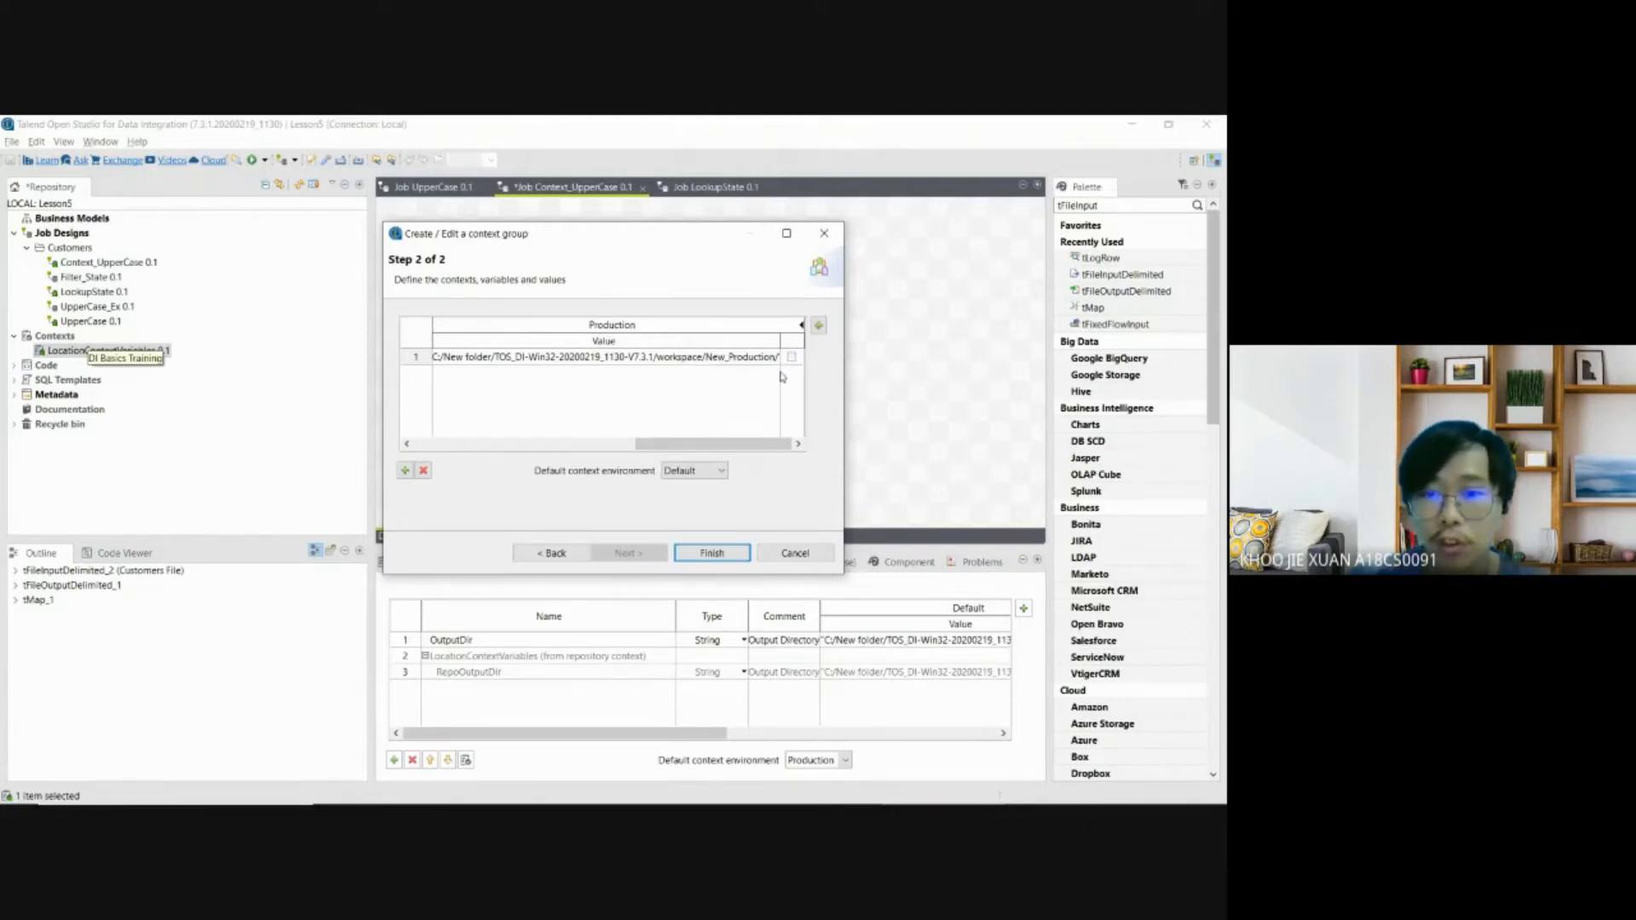
{"action": "left_click_drag", "start_coordinate": [749, 444], "coordinate": [449, 443]}
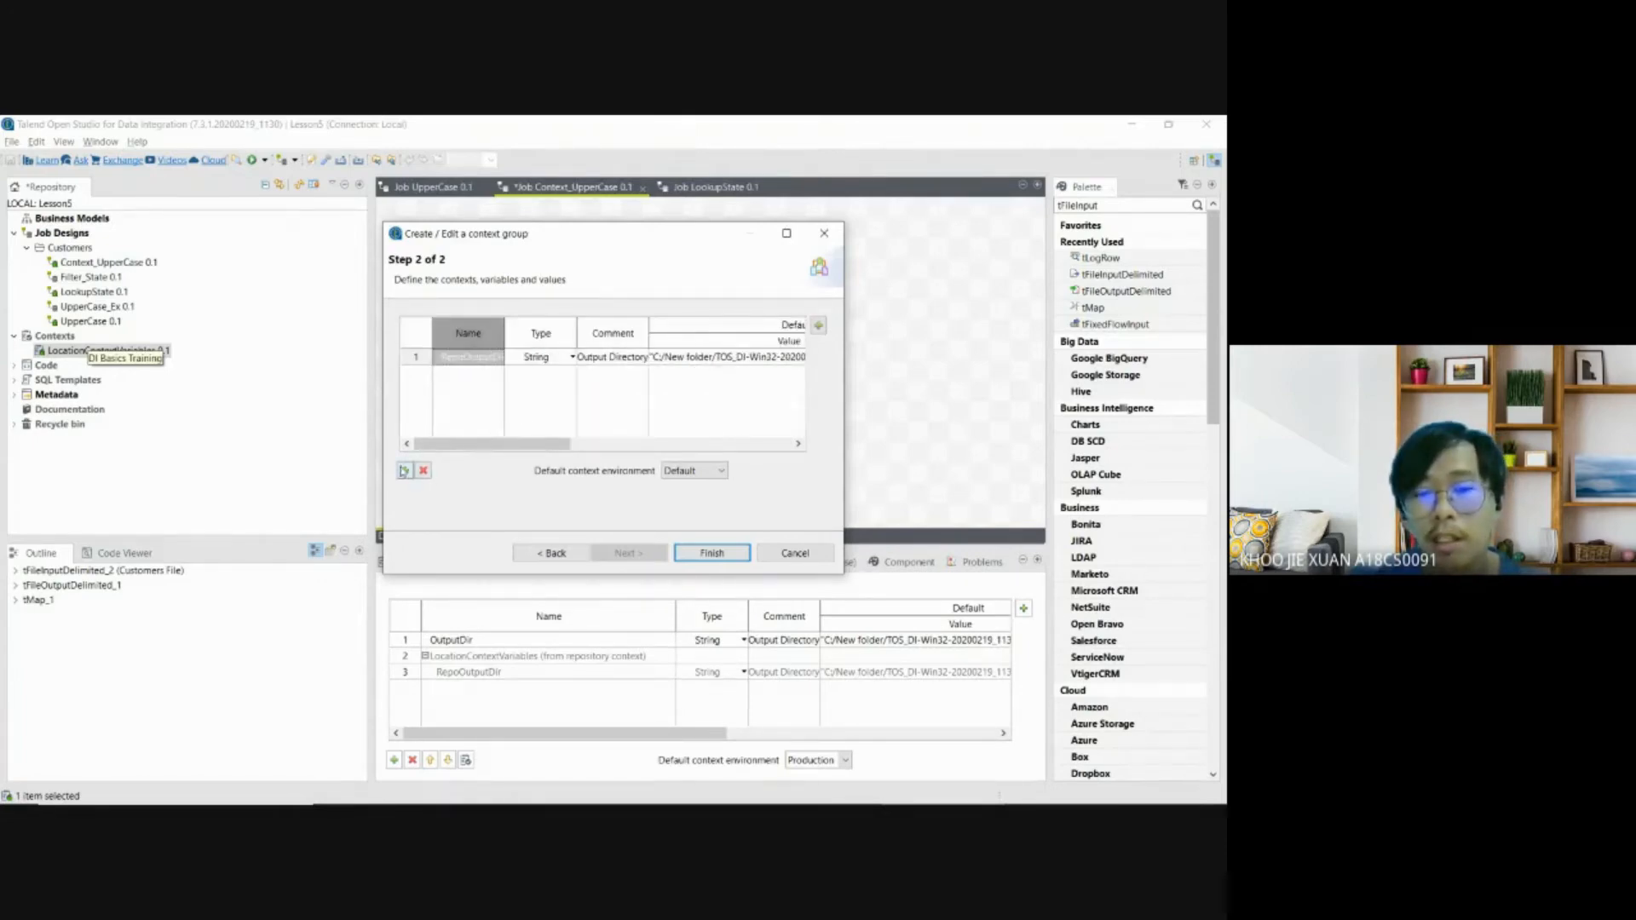
{"action": "left_click", "coordinate": [818, 327]}
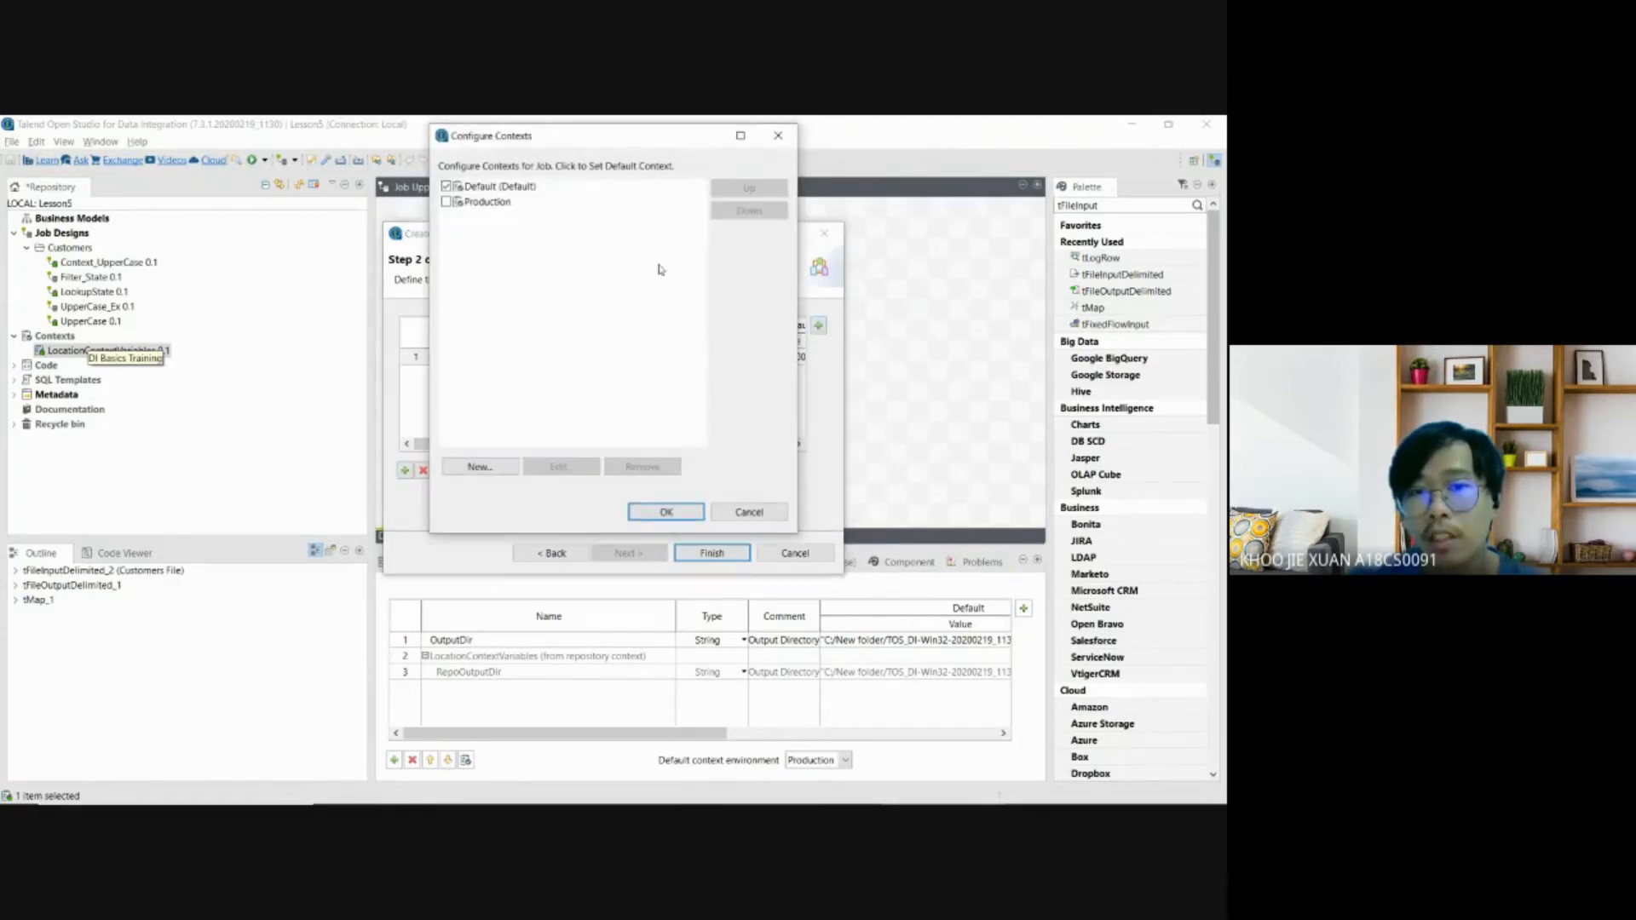
{"action": "left_click_drag", "start_coordinate": [565, 141], "coordinate": [565, 214]}
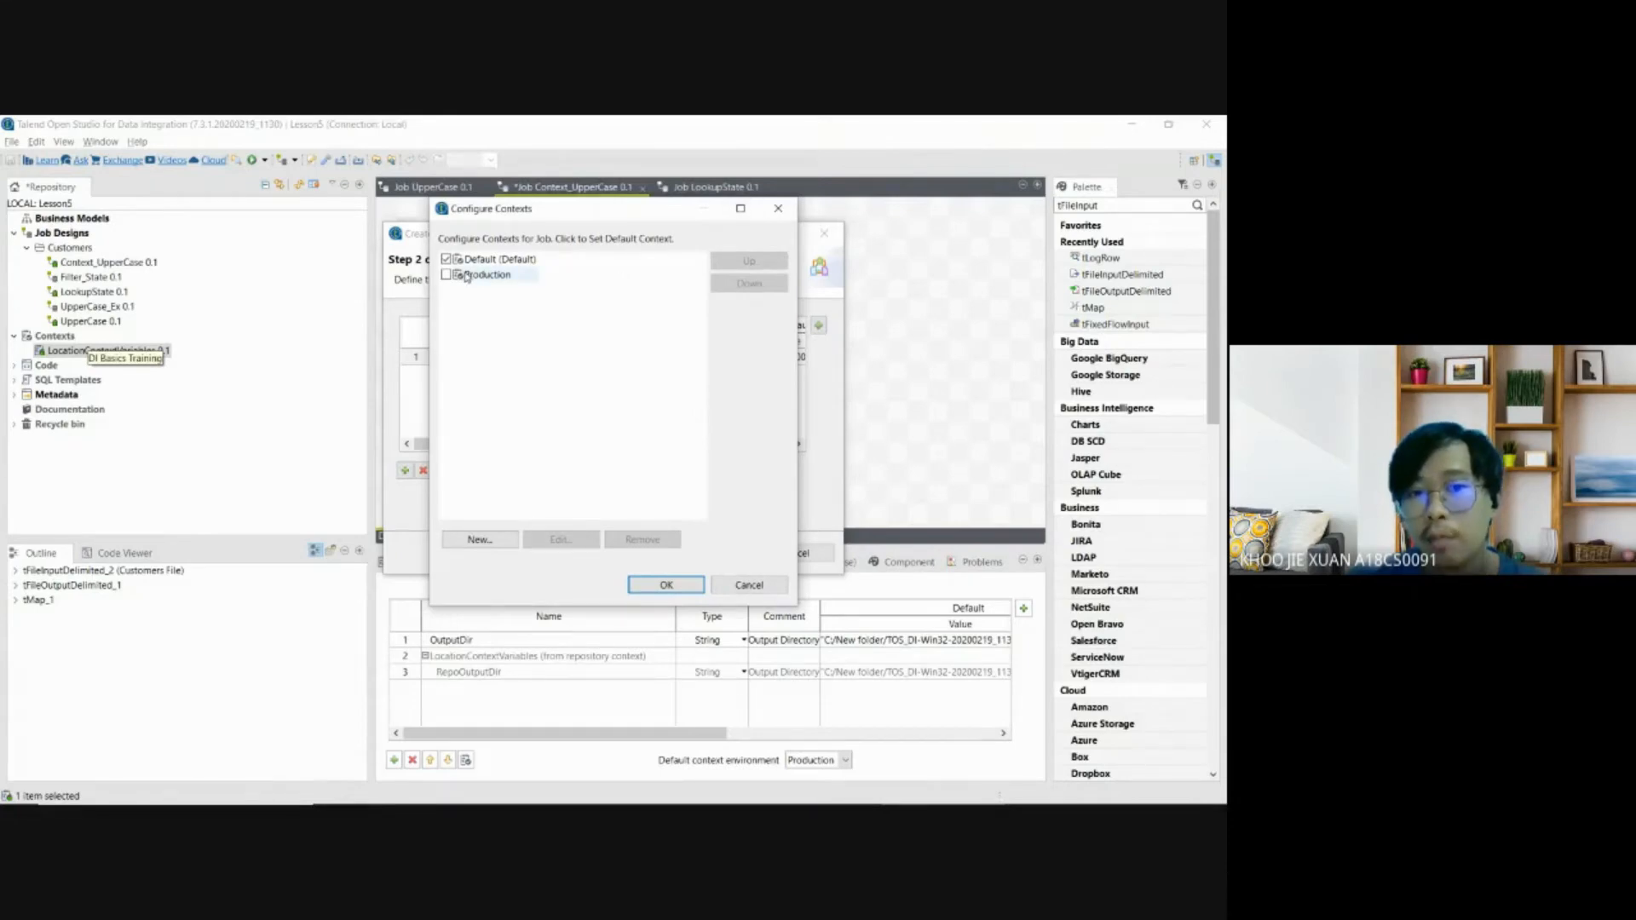
{"action": "left_click", "coordinate": [668, 585]}
{"action": "left_click", "coordinate": [691, 556]}
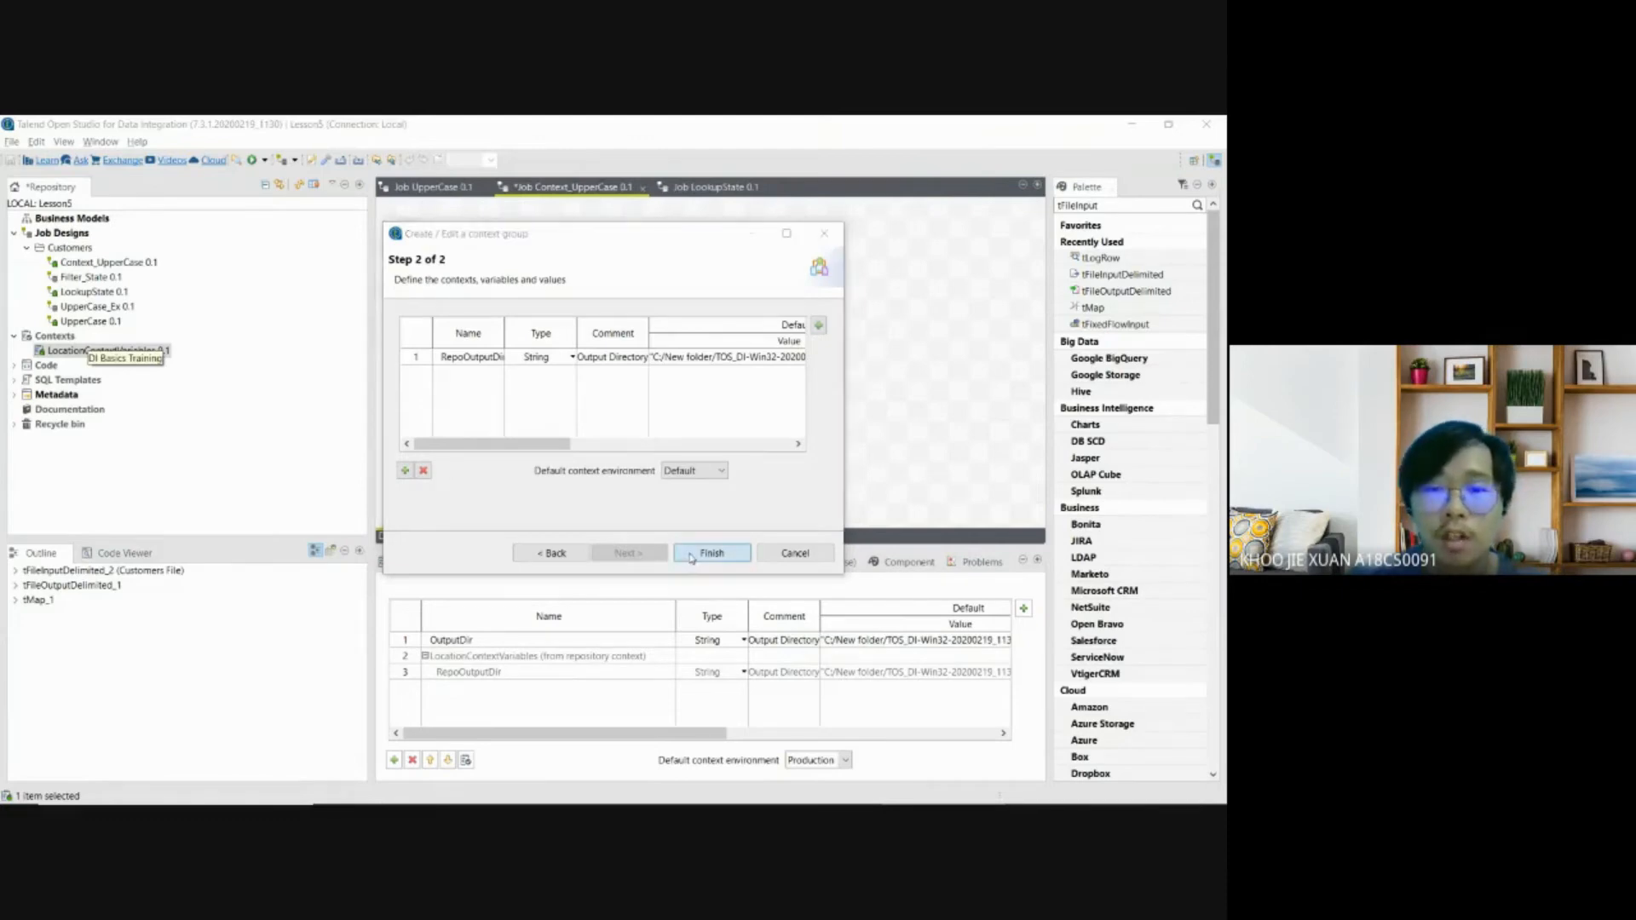
{"action": "left_click", "coordinate": [701, 415]}
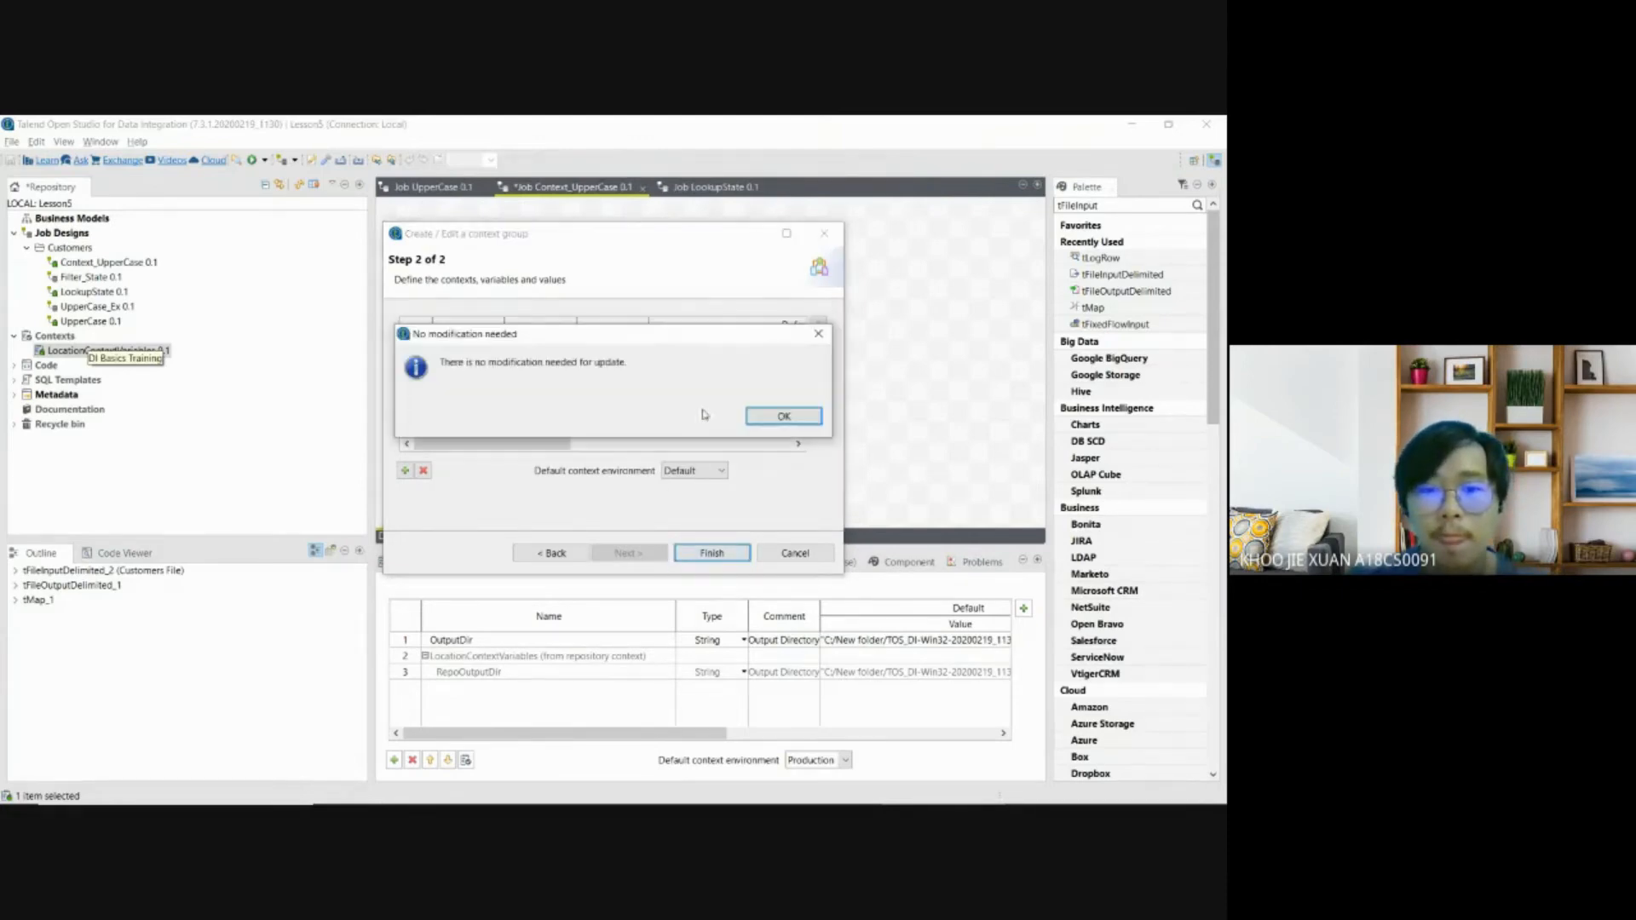
{"action": "left_click", "coordinate": [791, 421]}
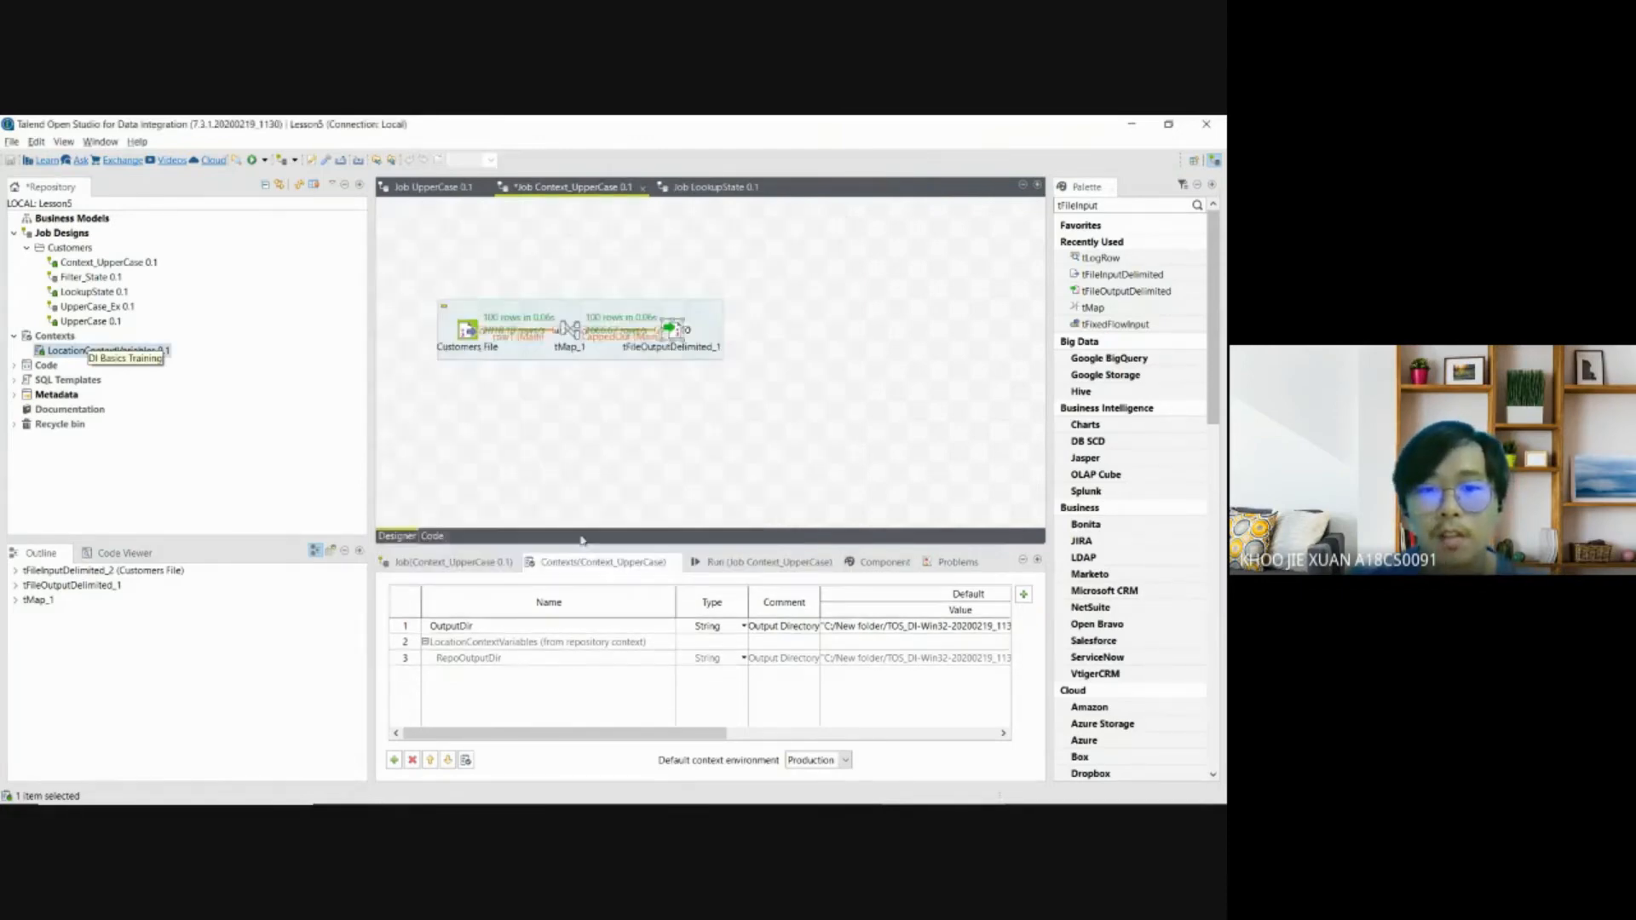
Step: Try to add the LocationContextVariables group to the Context_UpperCase job and inspect its RepoOutputDir values for Default and Production
{"action": "left_click_drag", "start_coordinate": [54, 355], "coordinate": [529, 289]}
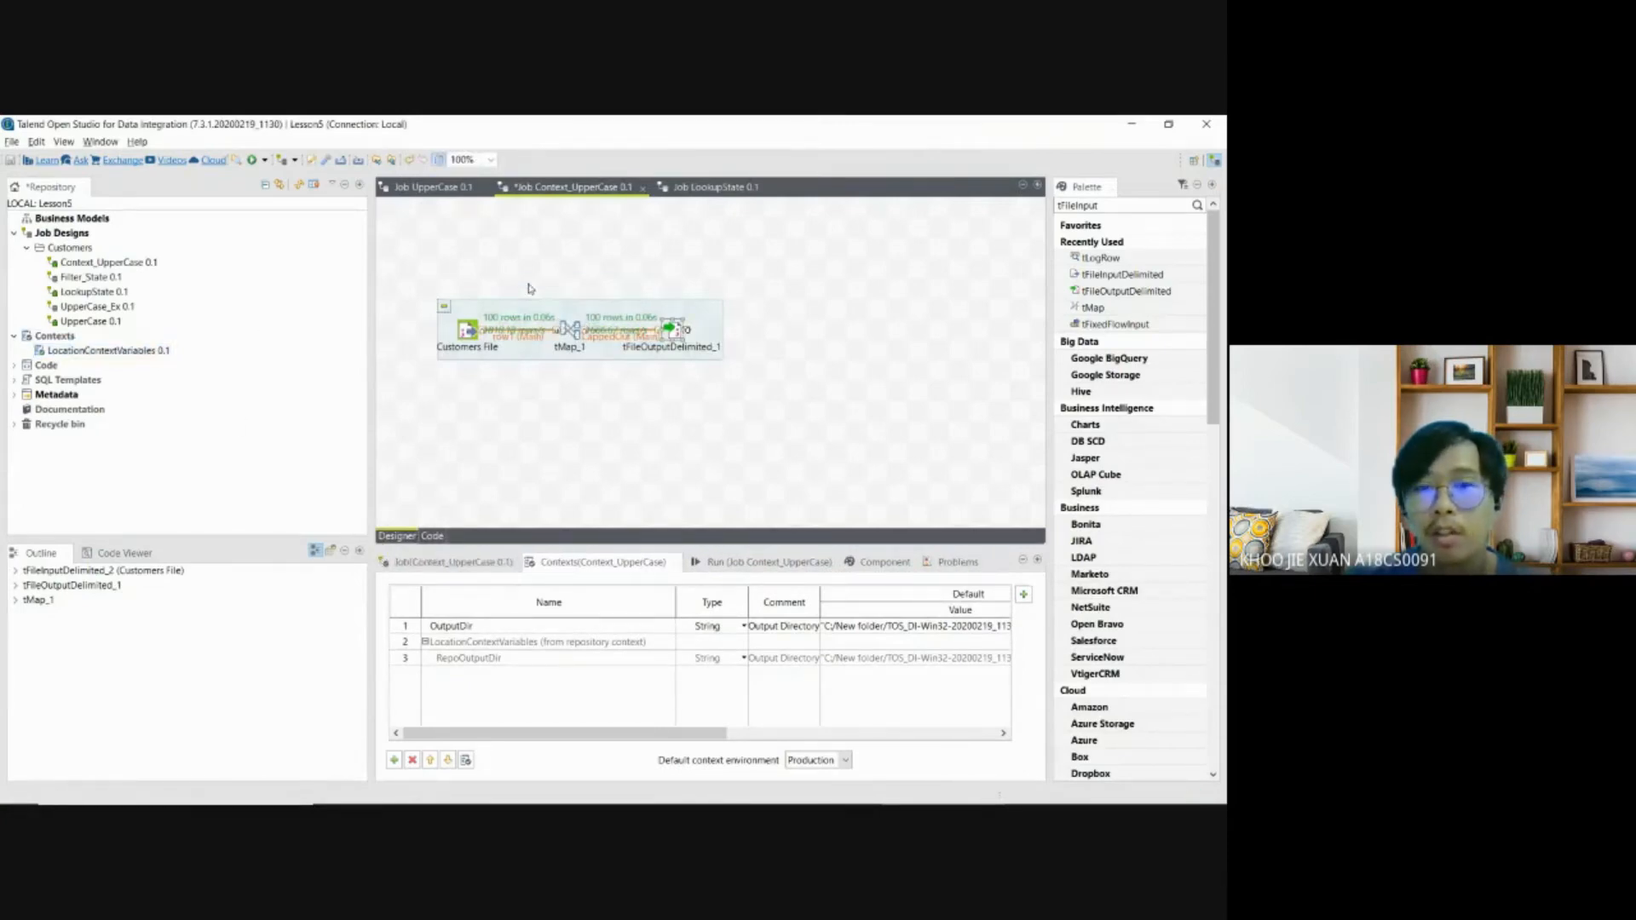
{"action": "left_click_drag", "start_coordinate": [90, 352], "coordinate": [486, 379]}
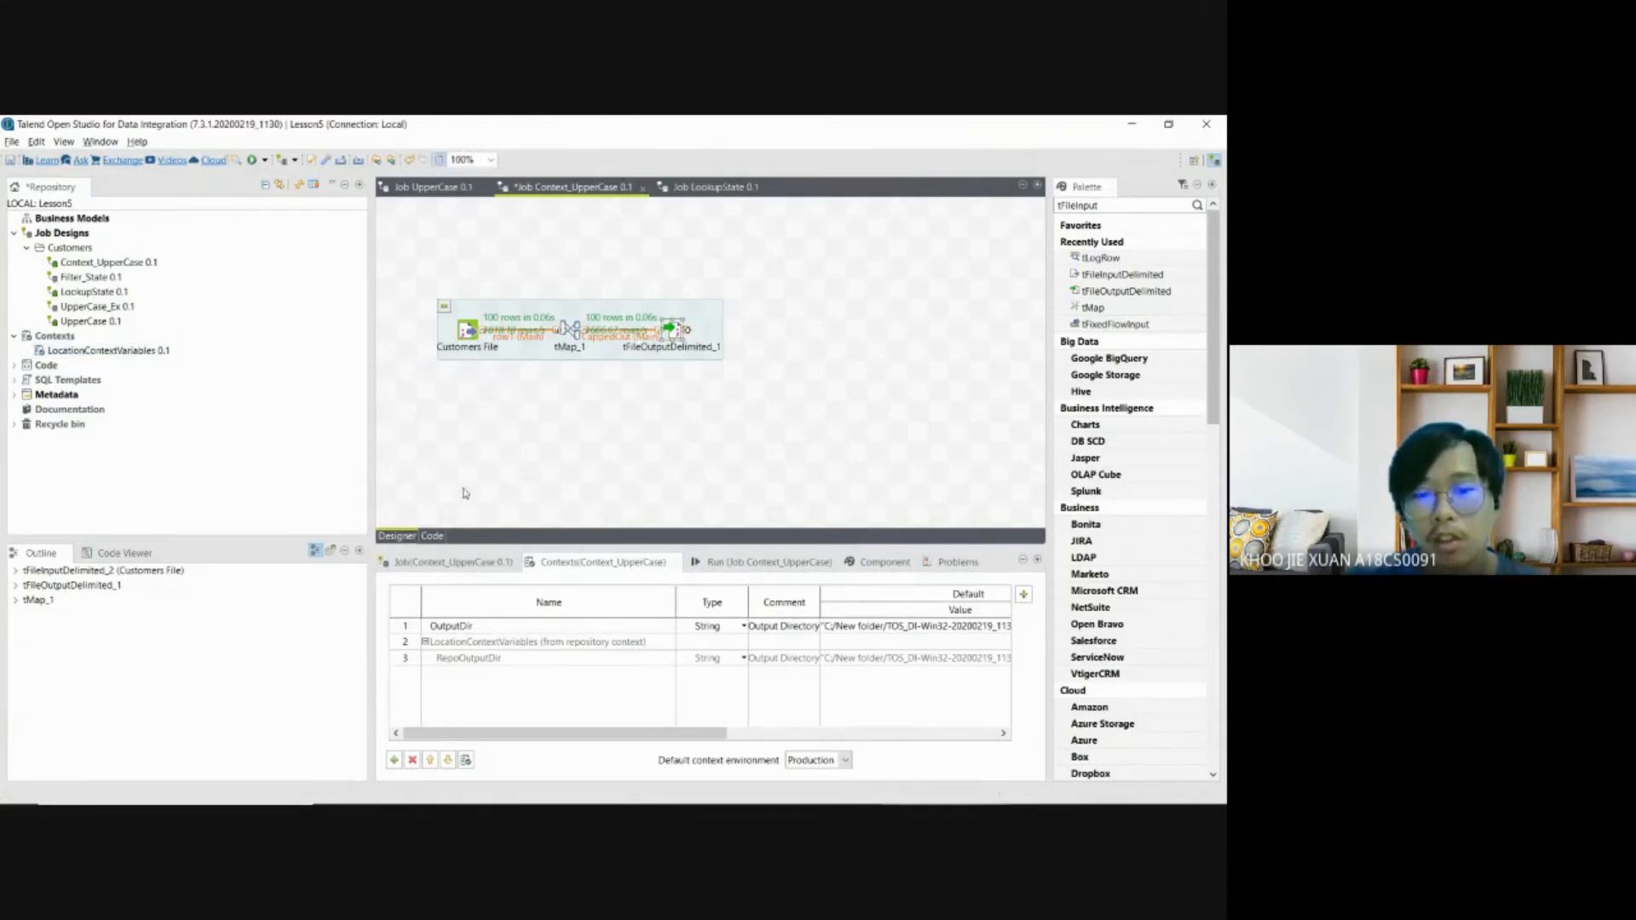
{"action": "left_click", "coordinate": [425, 643]}
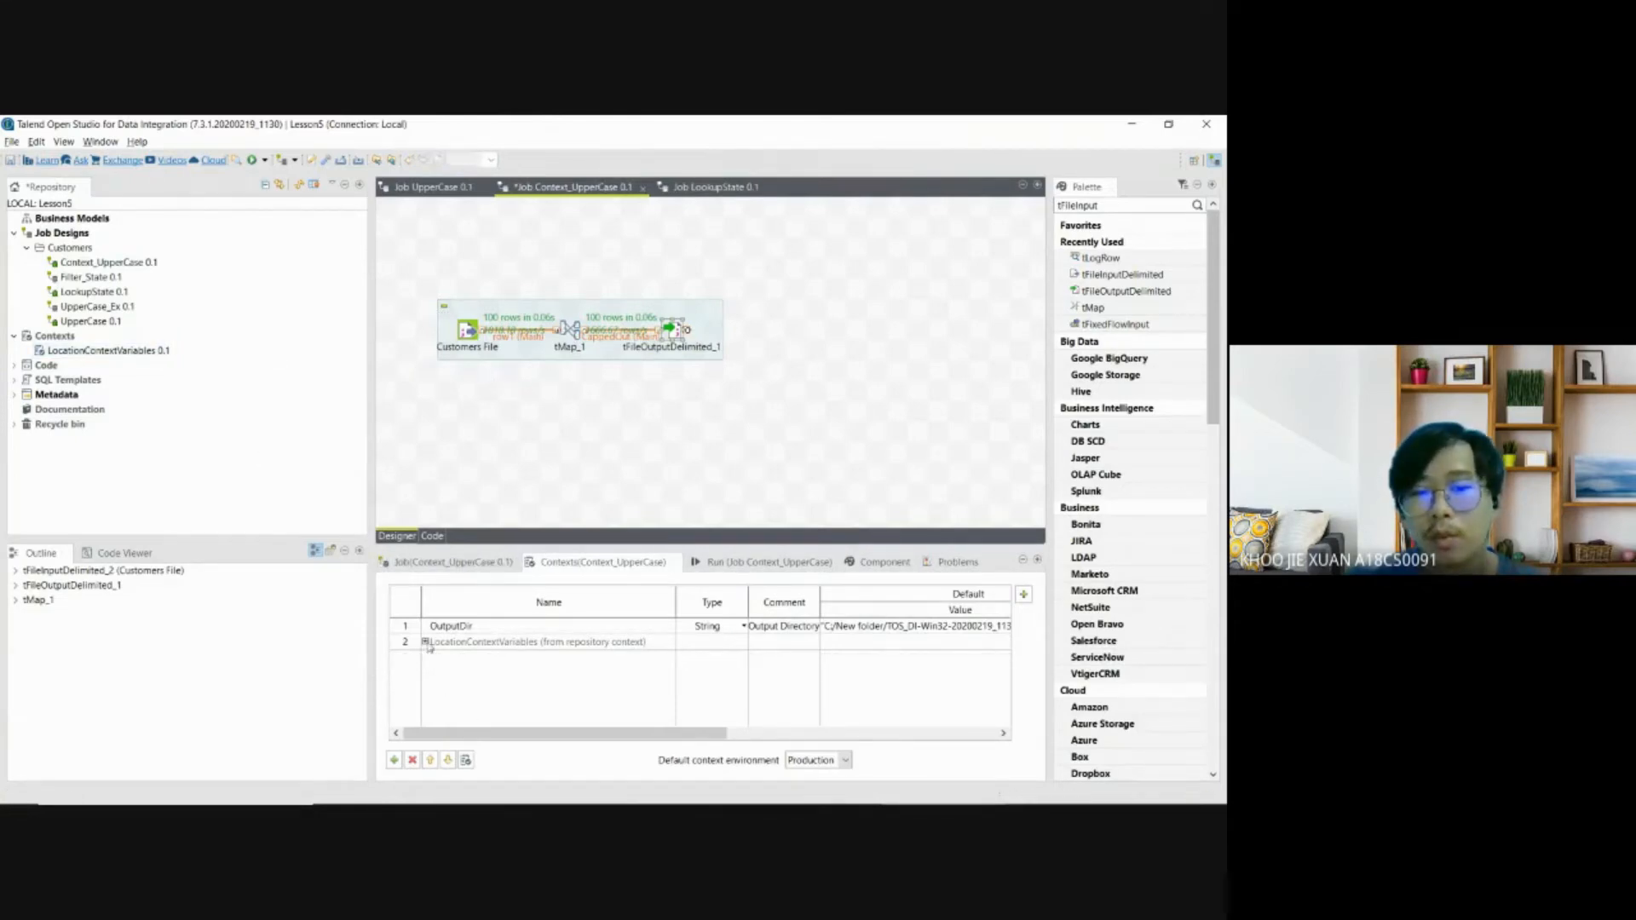
{"action": "left_click", "coordinate": [426, 643]}
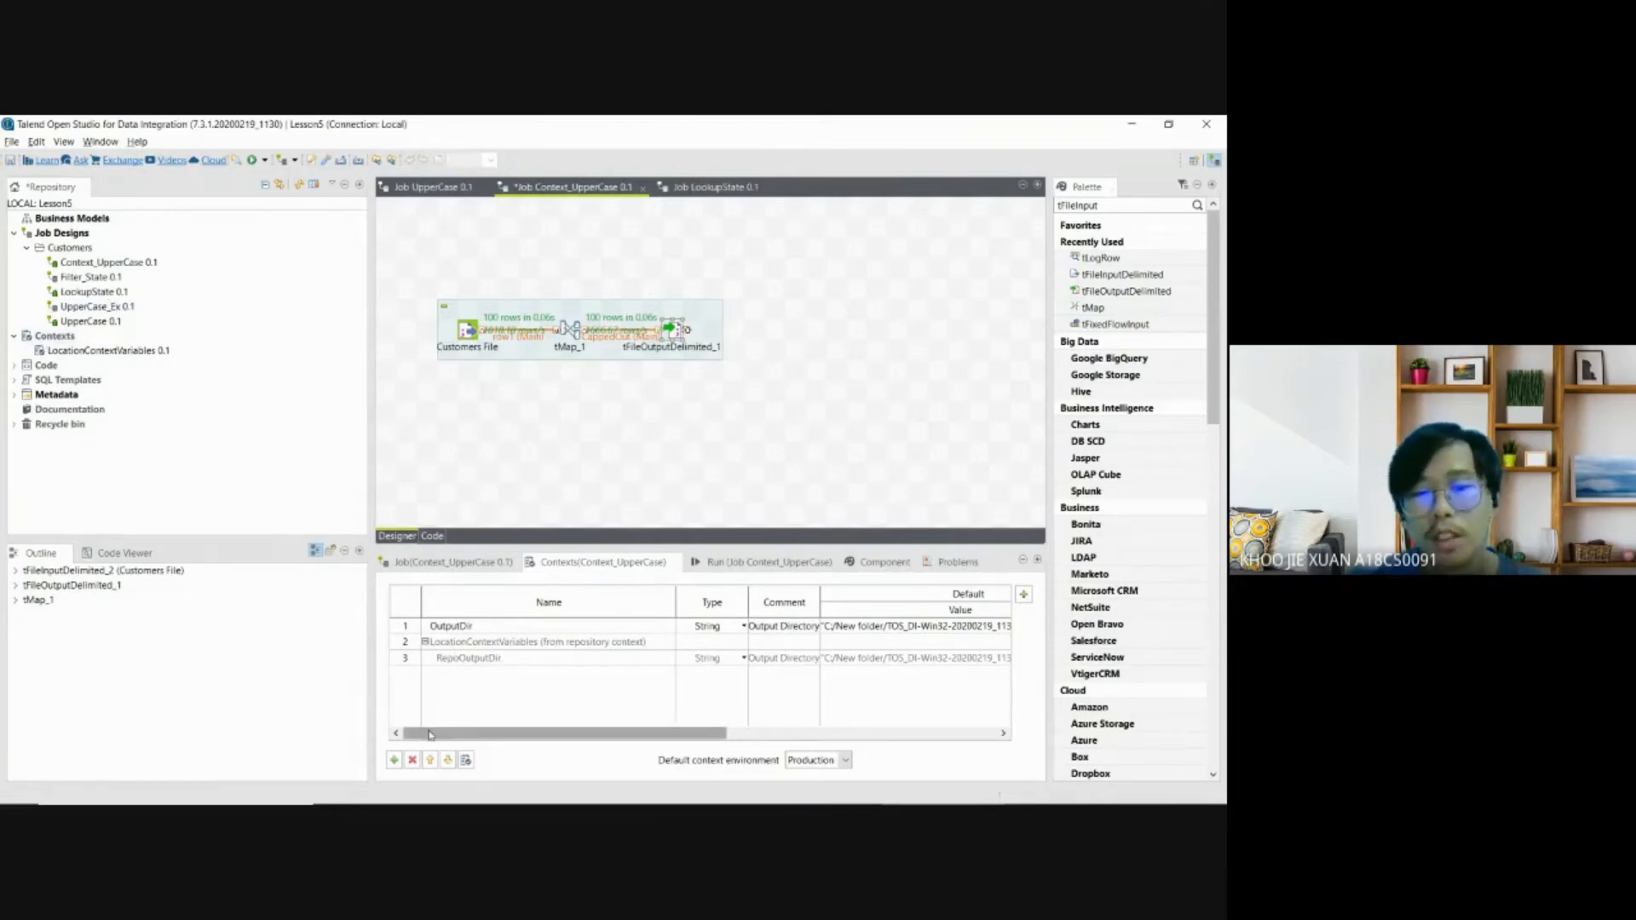
{"action": "left_click_drag", "start_coordinate": [426, 733], "coordinate": [452, 609]}
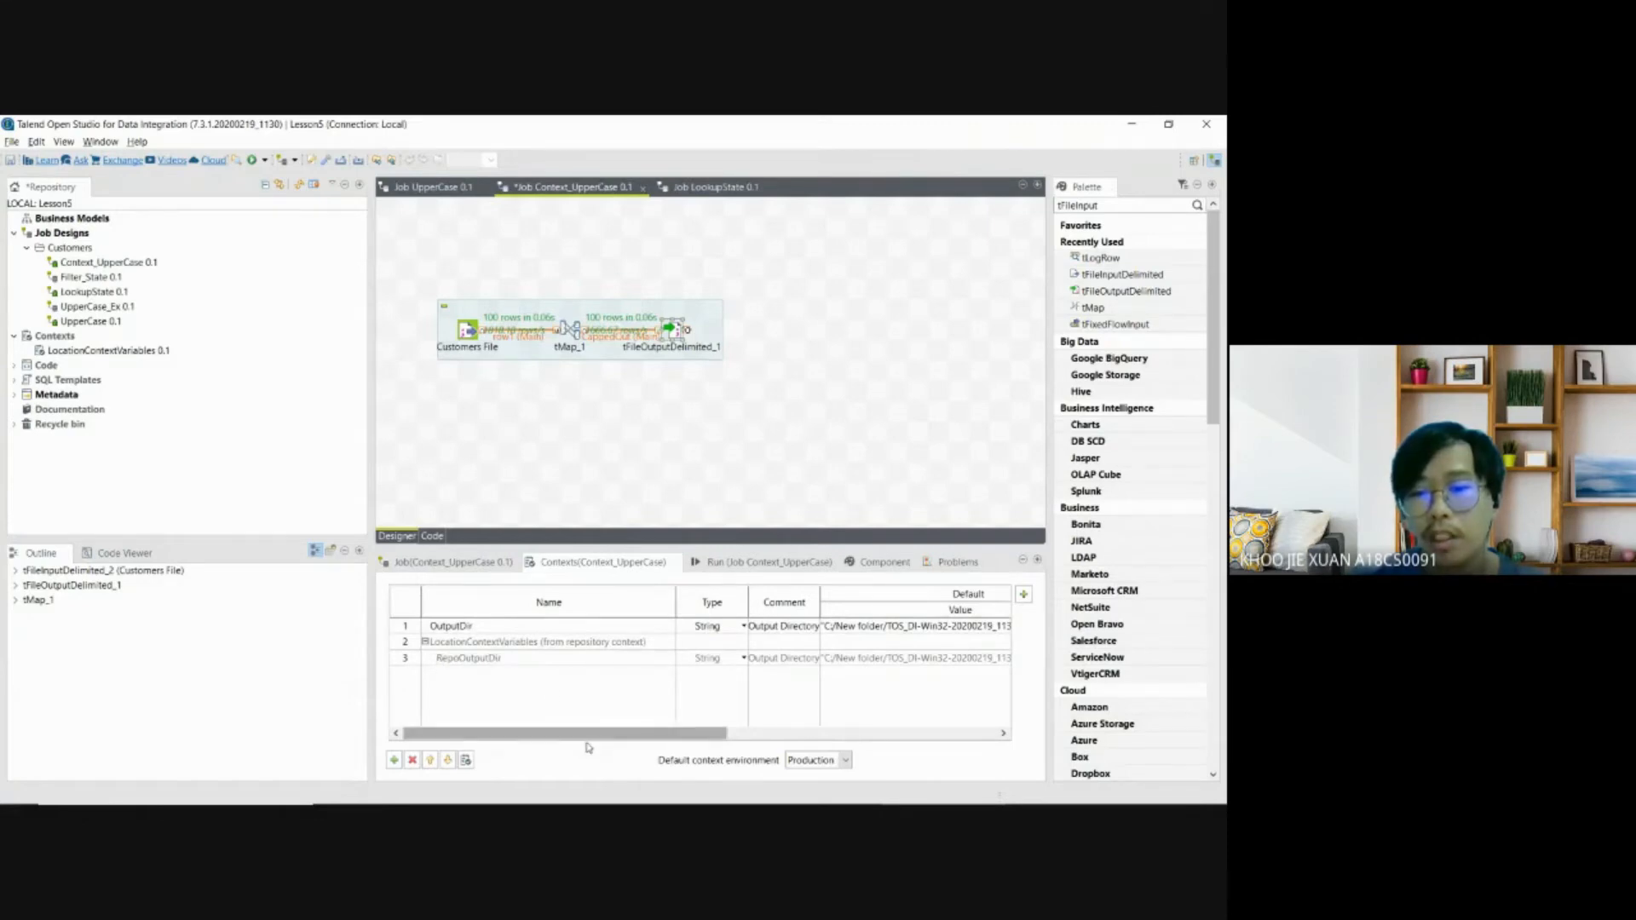
{"action": "left_click_drag", "start_coordinate": [654, 738], "coordinate": [909, 677]}
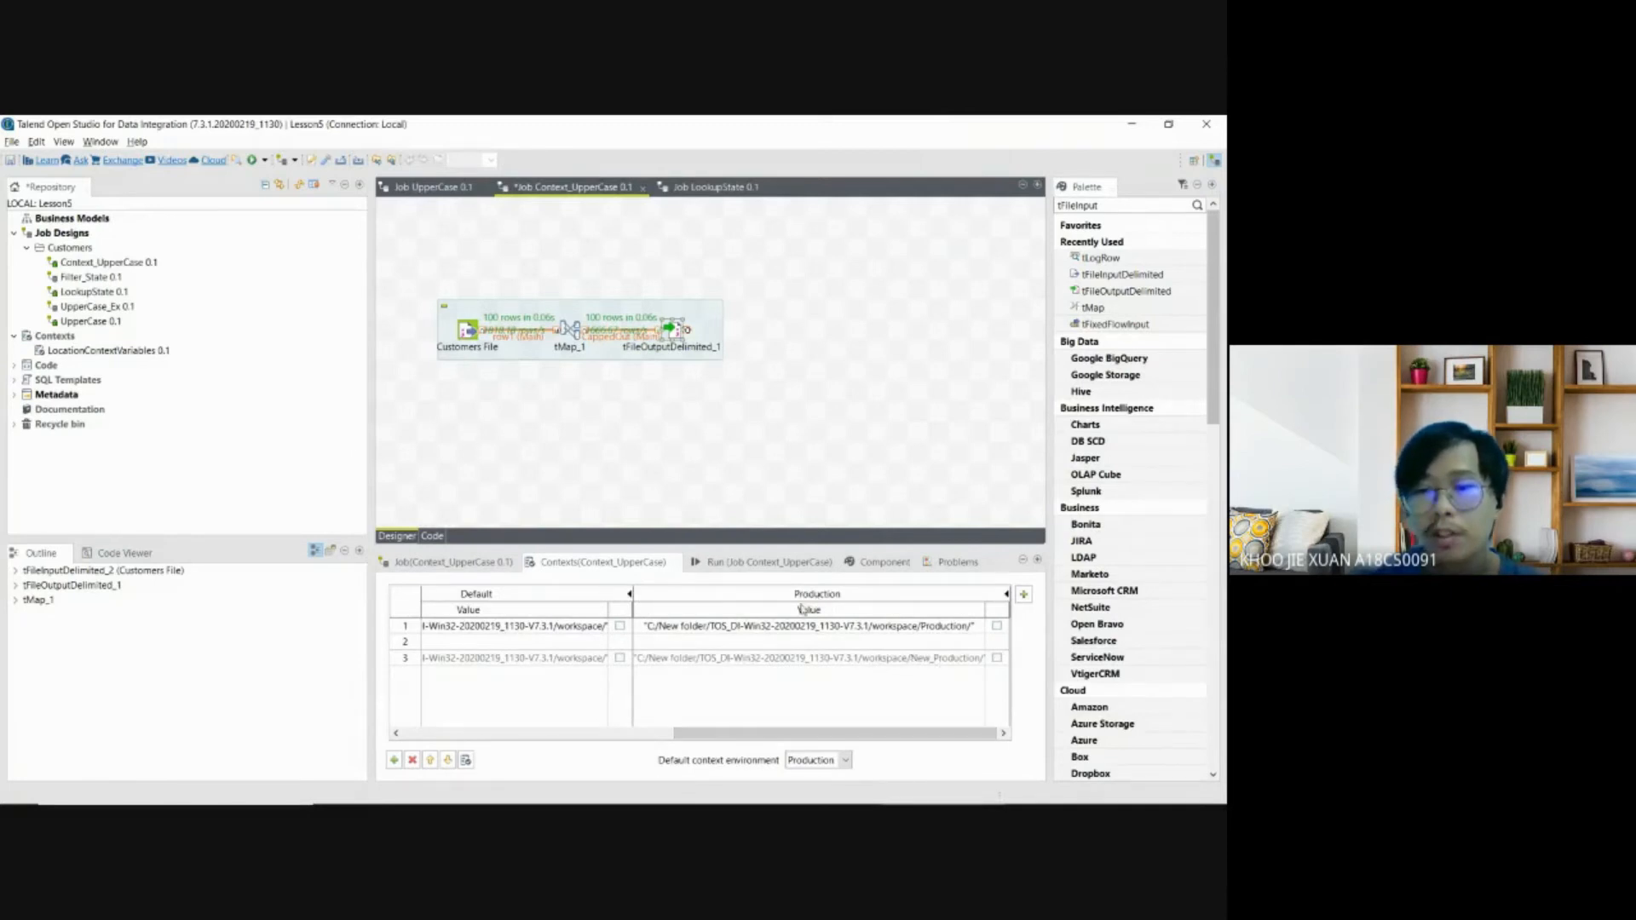
Step: Change the output component's file name expression to context.RepoOutputDir+"CappedOut.csv"
{"action": "left_click", "coordinate": [749, 566]}
{"action": "double_click", "coordinate": [673, 334]}
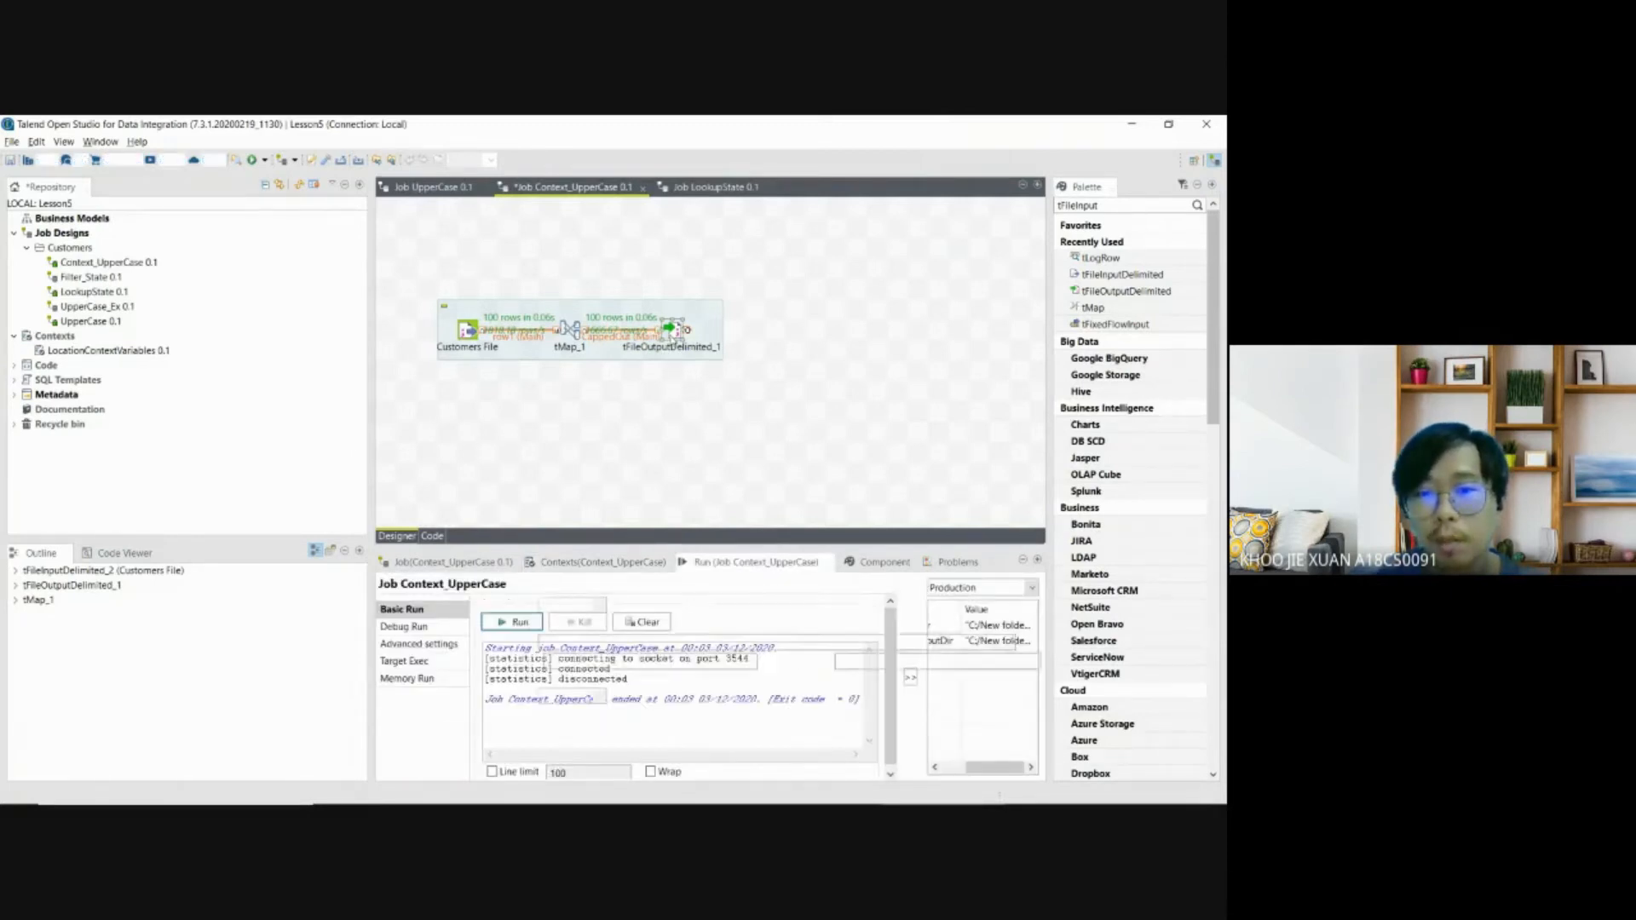
{"action": "left_click", "coordinate": [577, 644]}
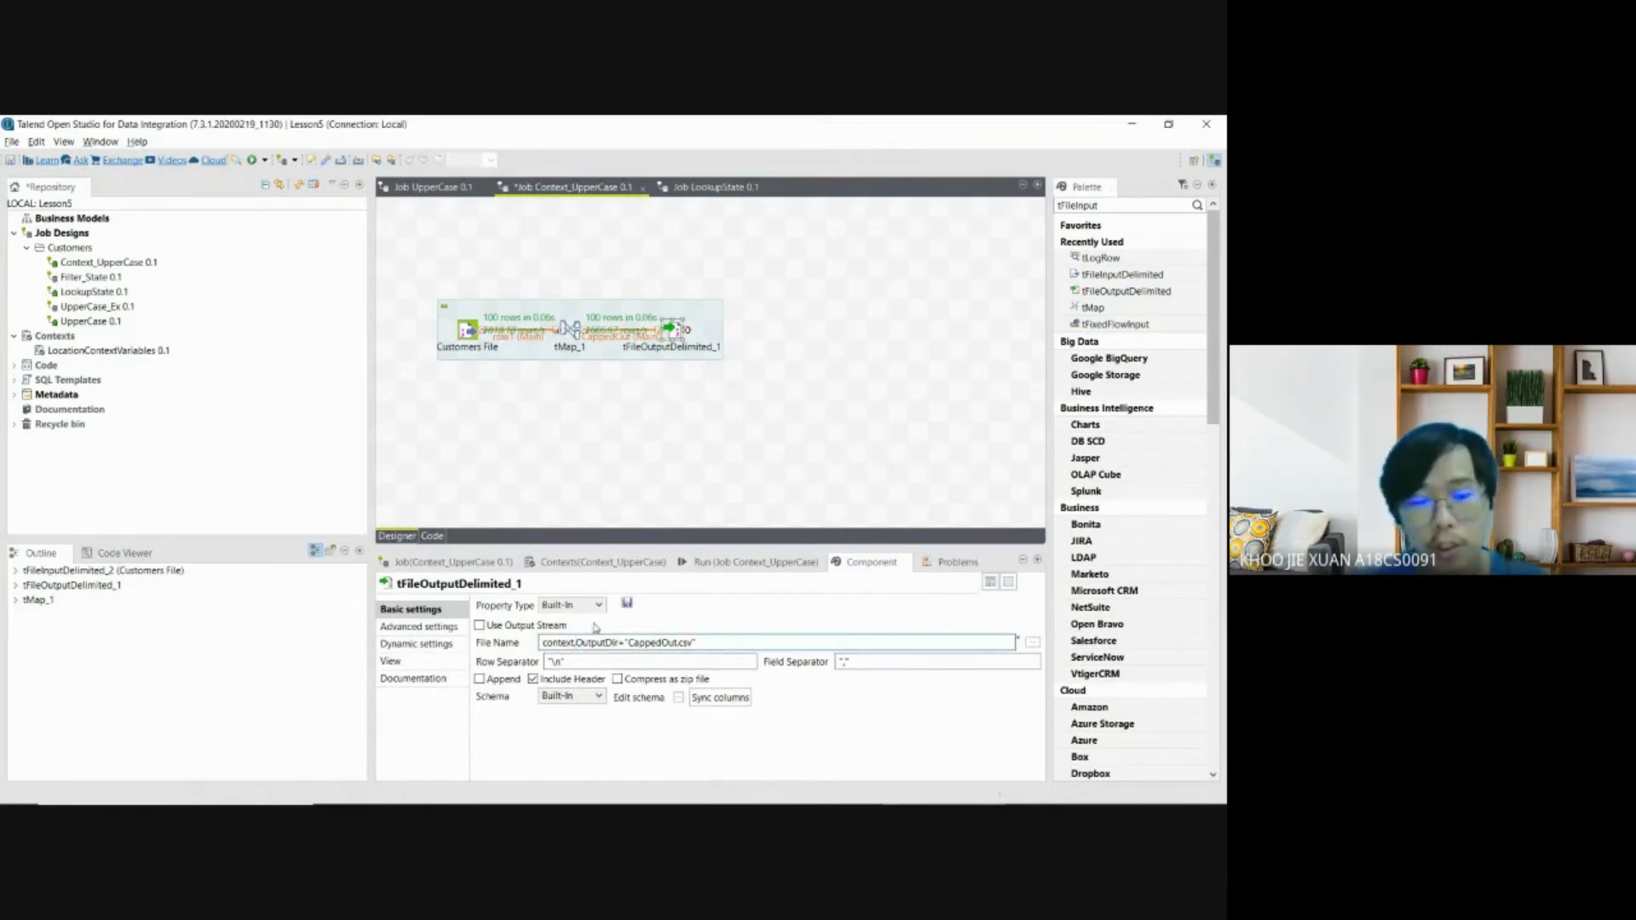
{"action": "key", "text": "Caps_Lock"}
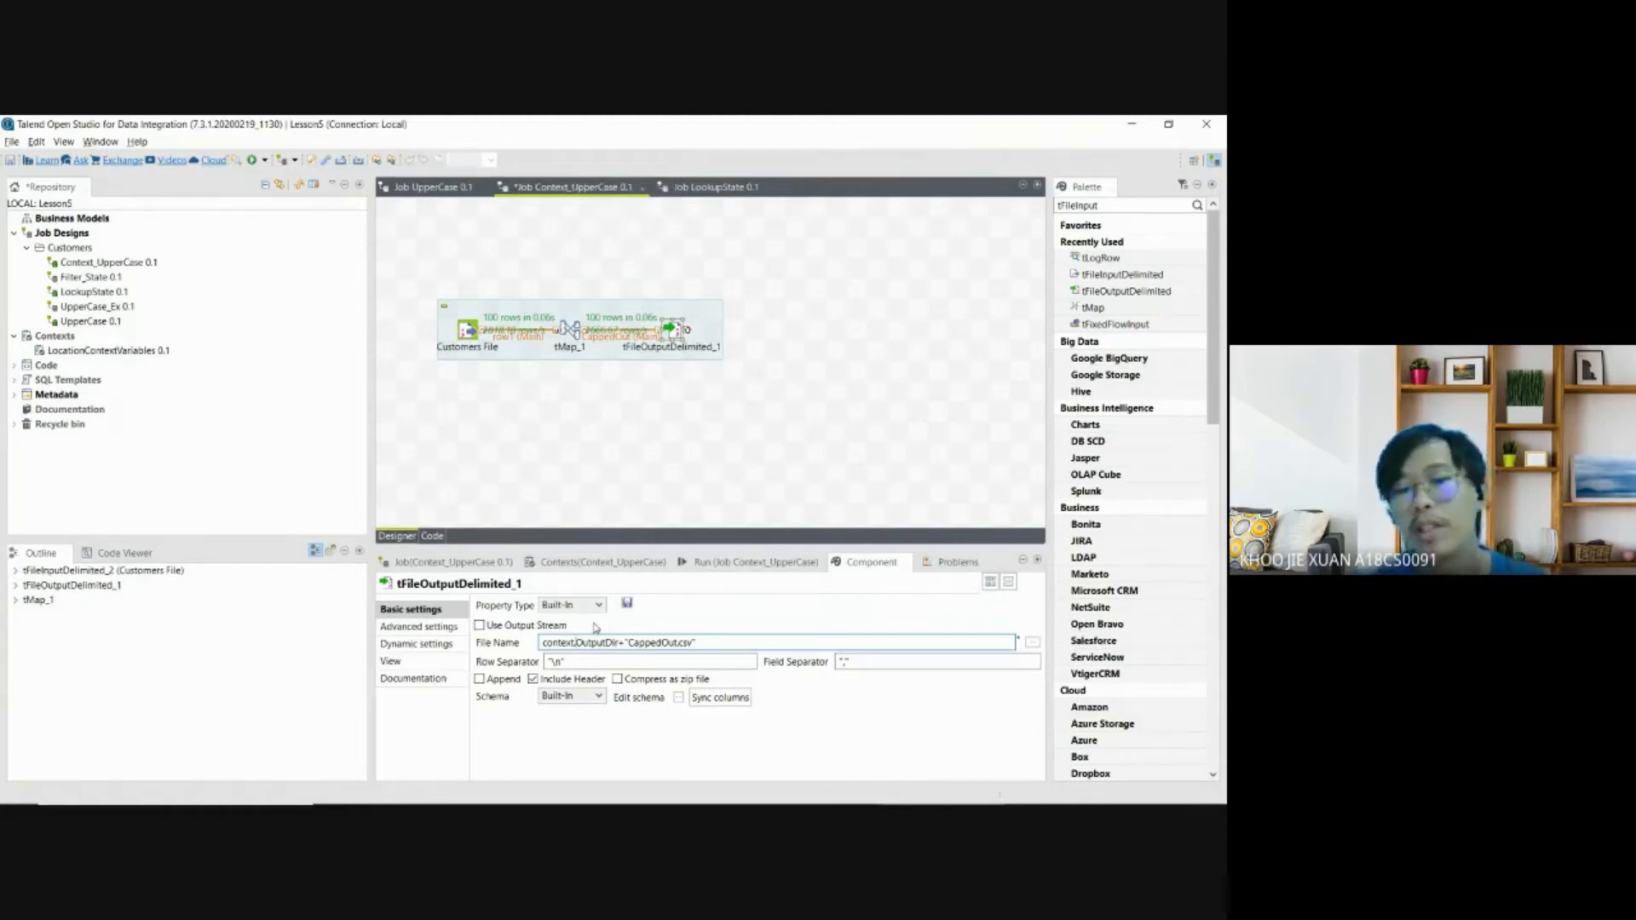
{"action": "type", "text": "R"}
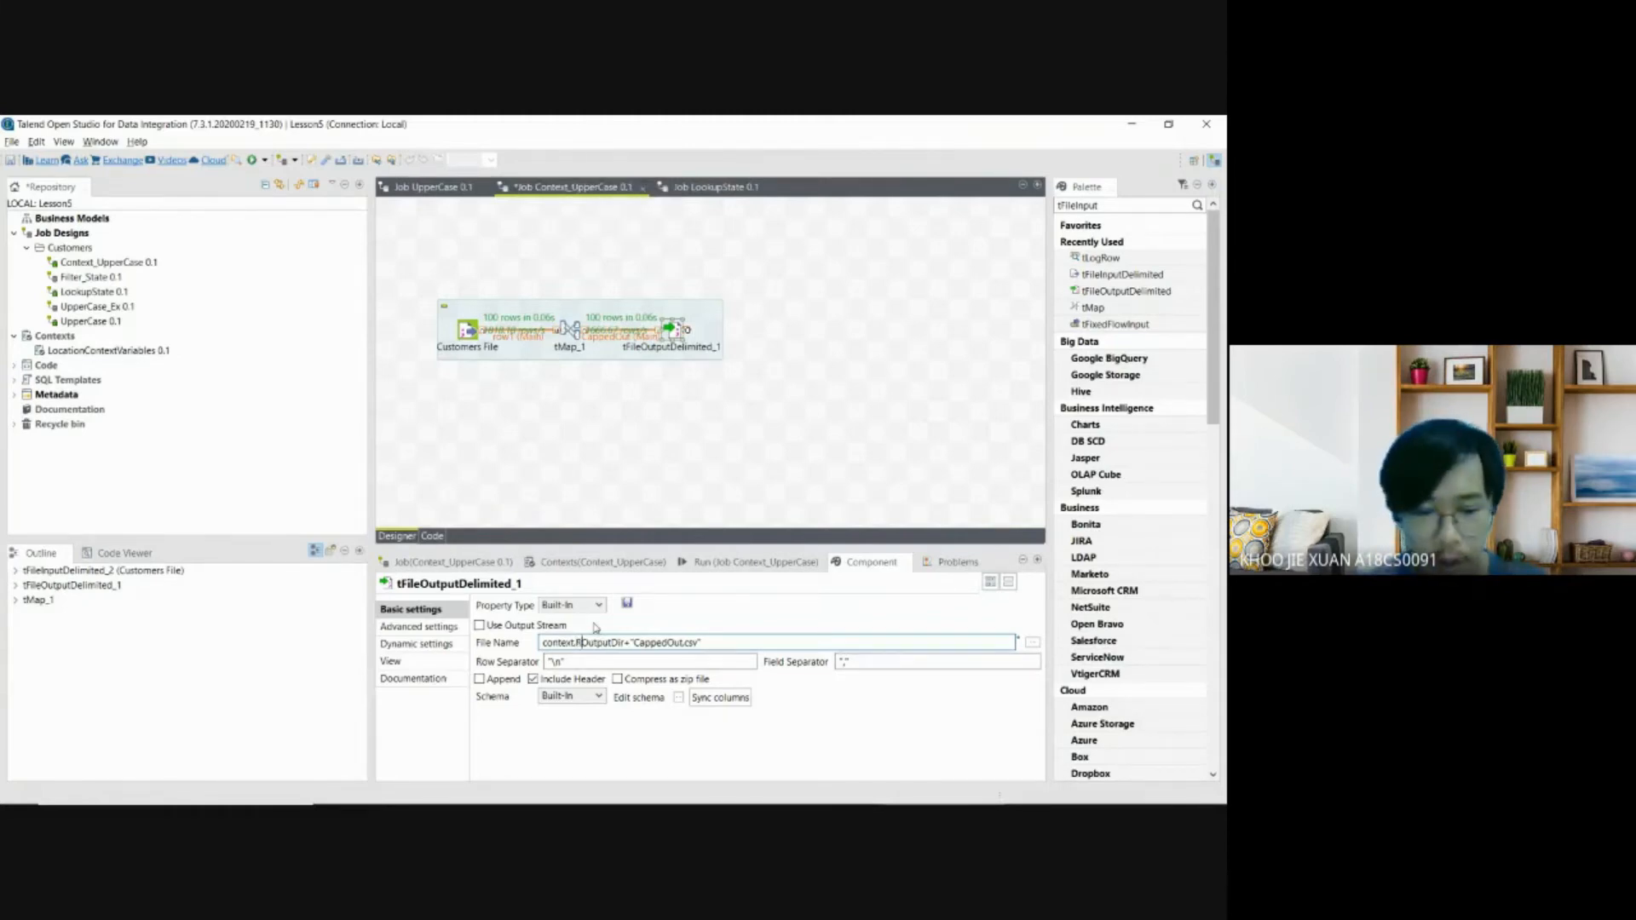
{"action": "key", "text": "Caps_Lock"}
{"action": "type", "text": "epo"}
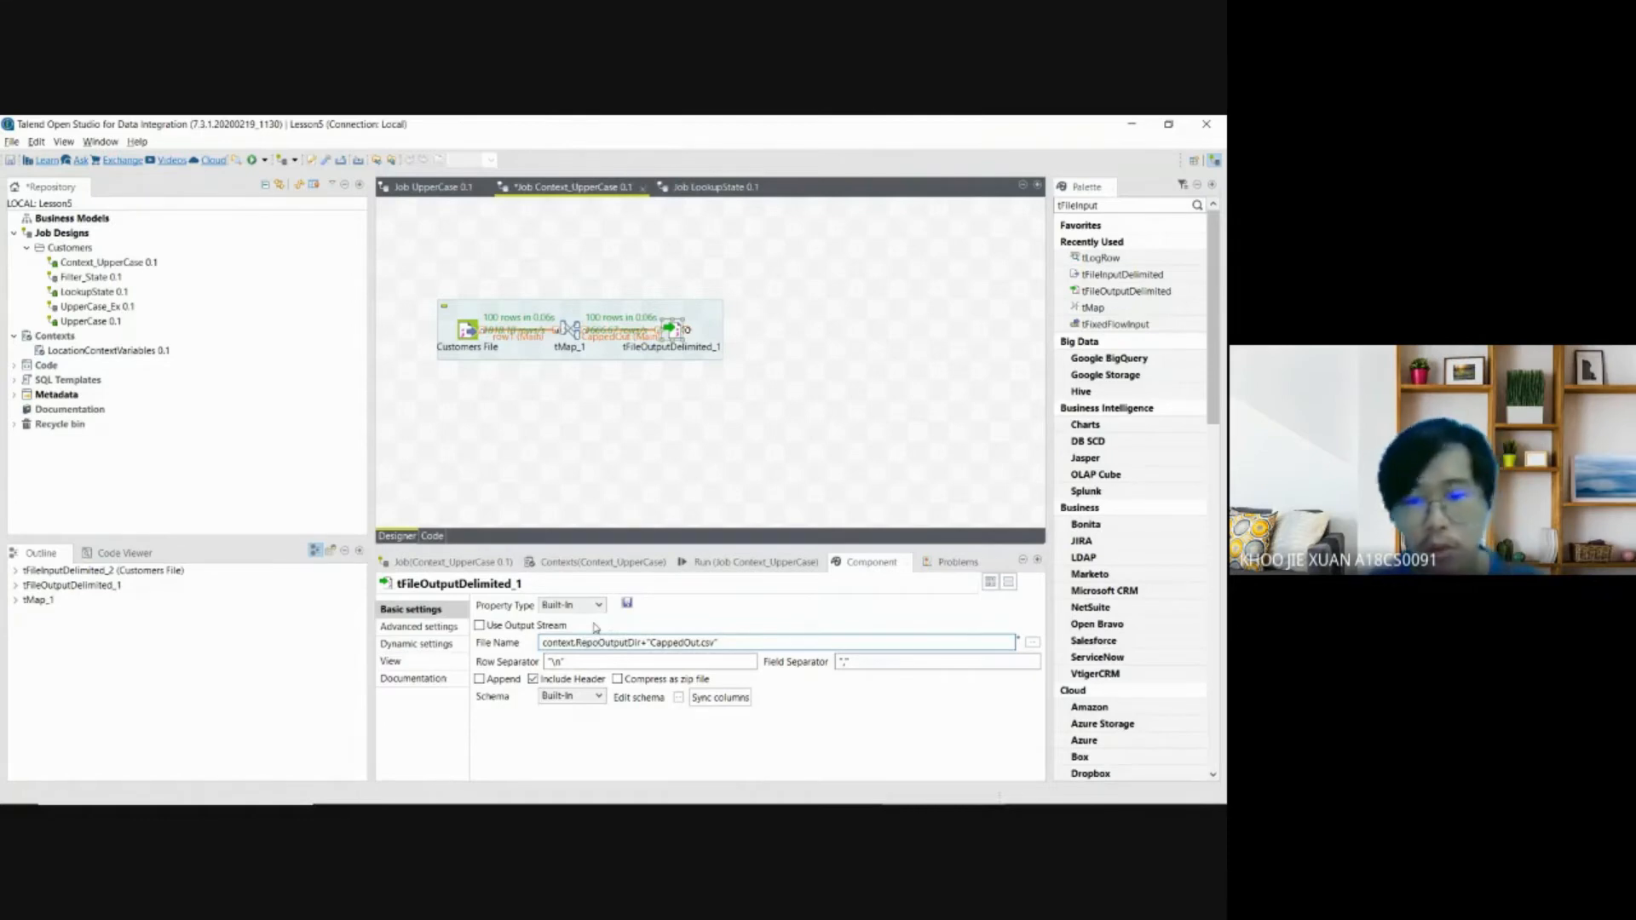
Step: Set the job's default context environment to Default
{"action": "left_click", "coordinate": [550, 566]}
{"action": "left_click", "coordinate": [848, 761]}
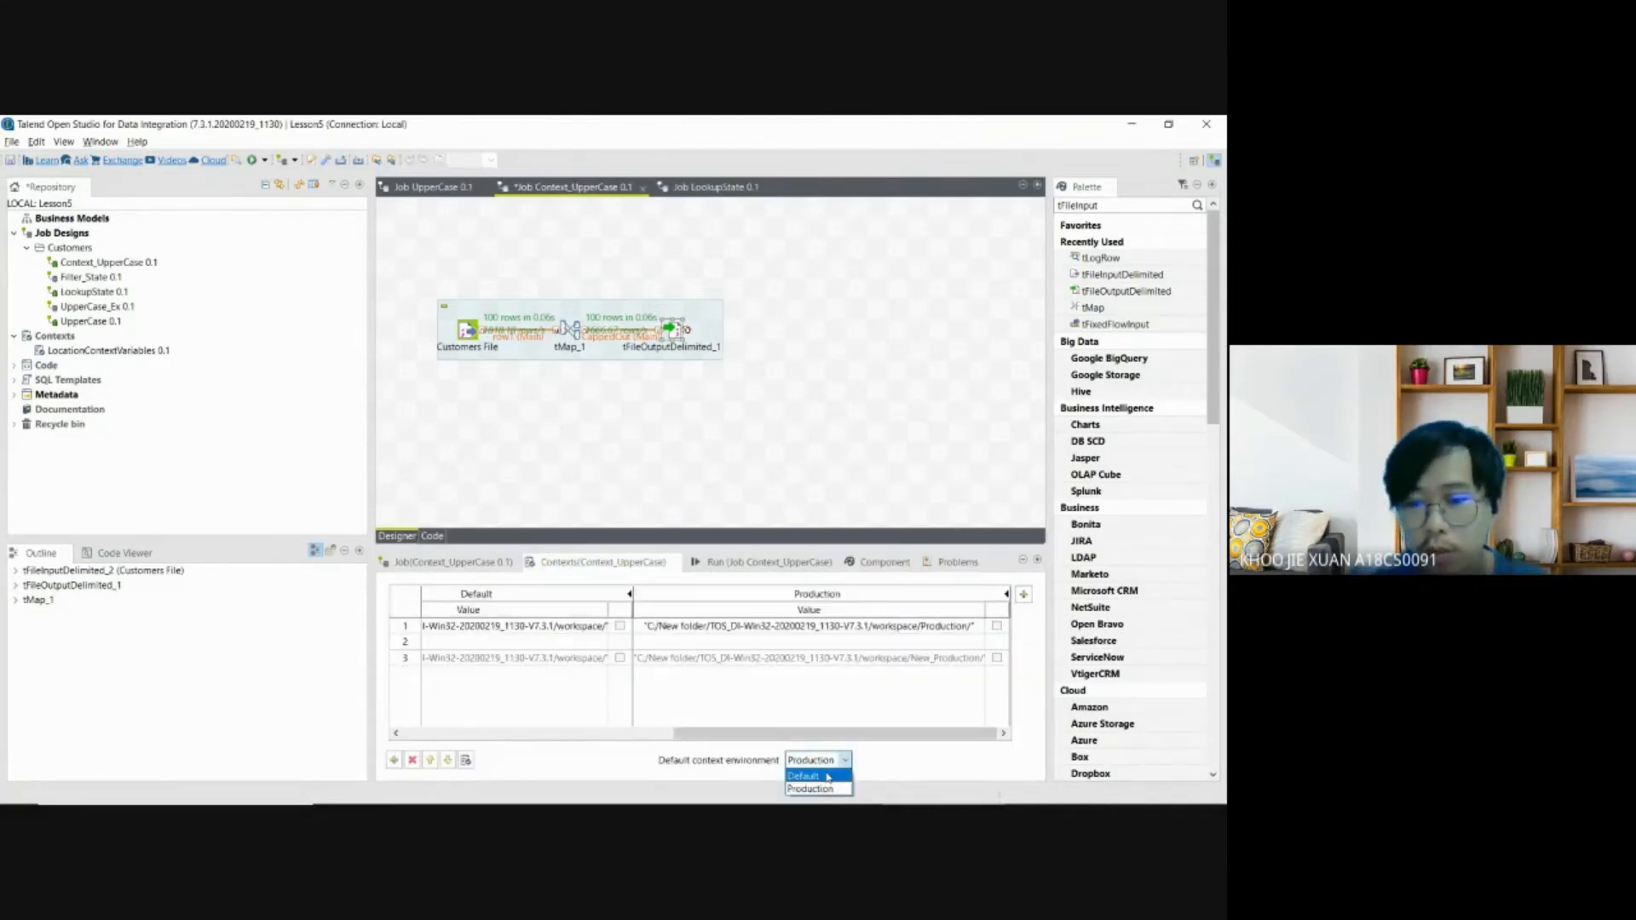
{"action": "left_click", "coordinate": [805, 772]}
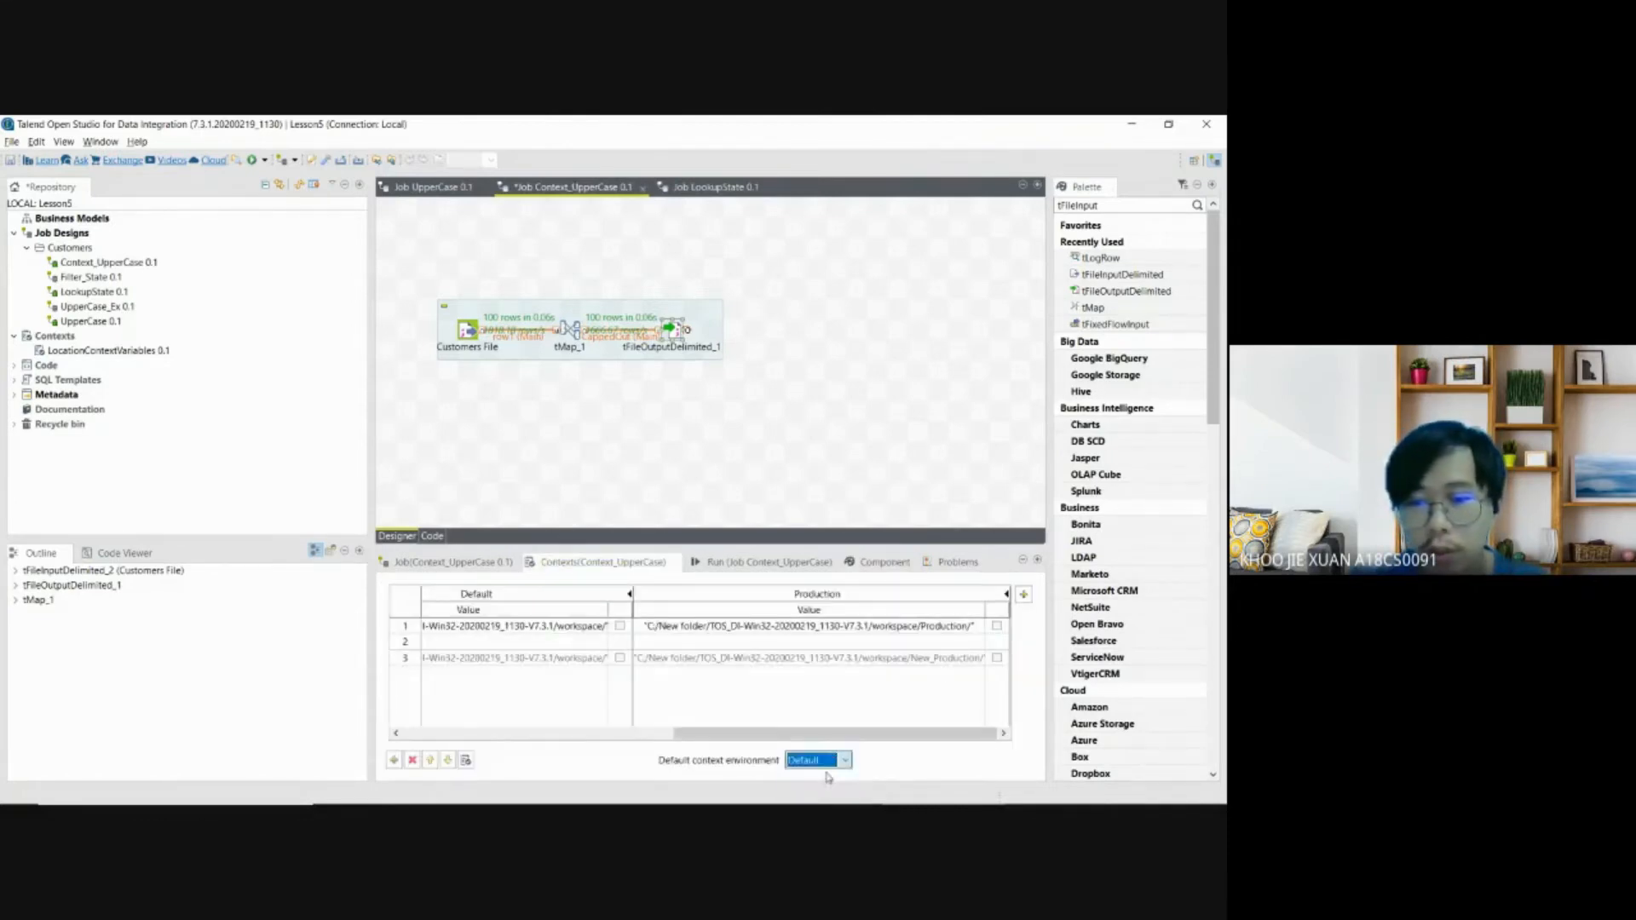
Step: Rename the output file in the expression to "New_CappedOut.csv" and run the Context_UpperCase job
{"action": "left_click", "coordinate": [866, 563]}
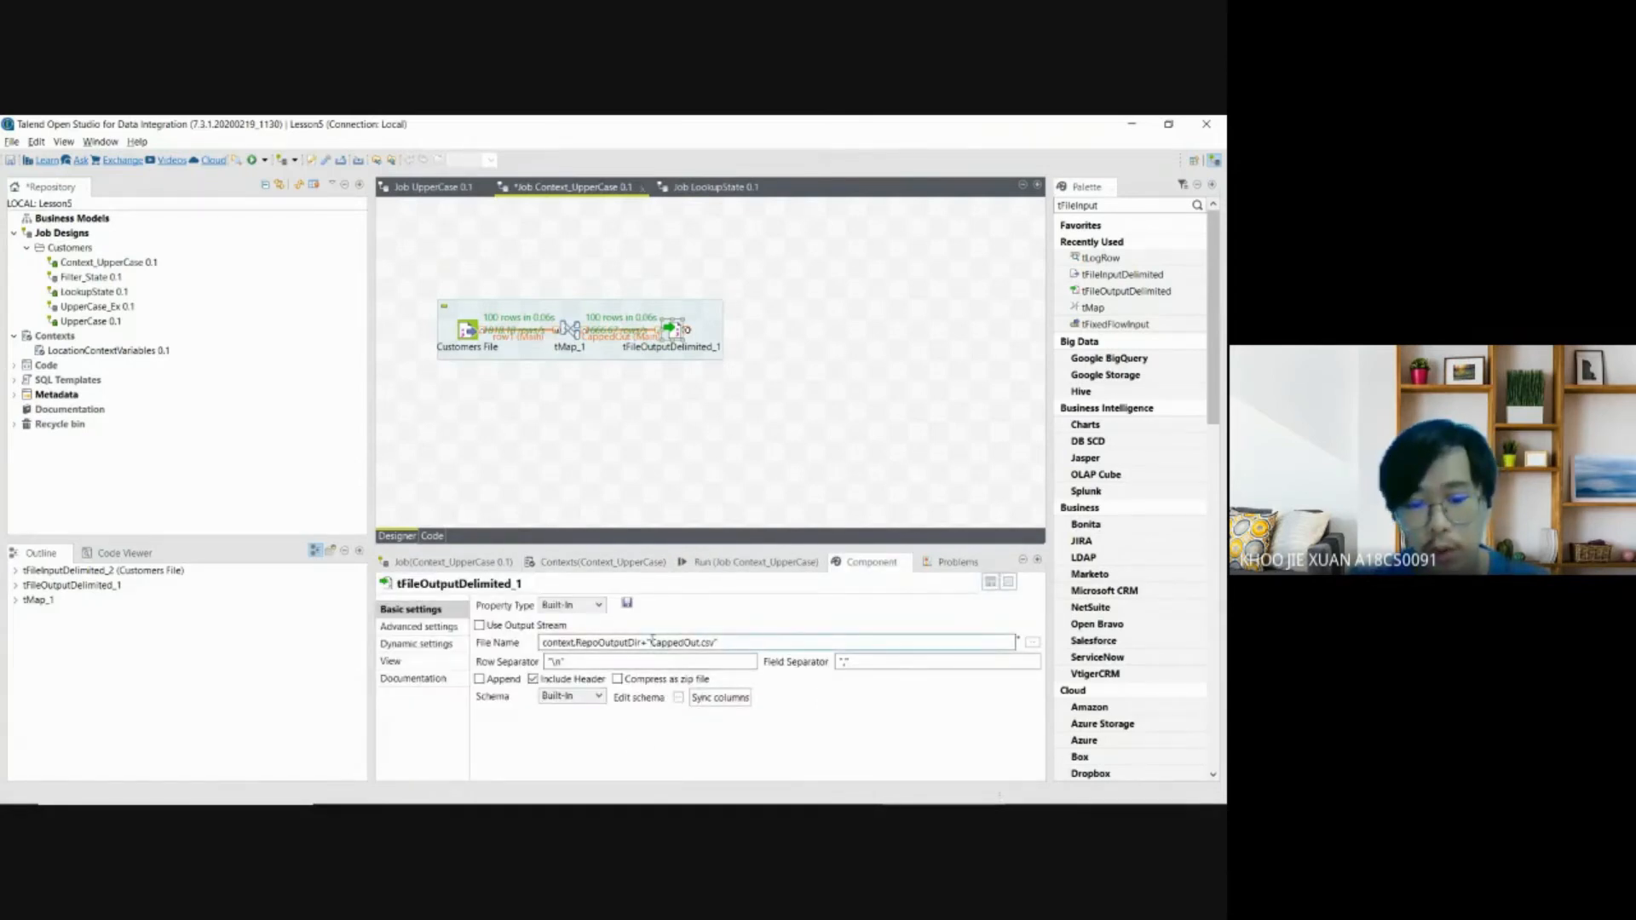
{"action": "left_click", "coordinate": [652, 642]}
{"action": "type", "text": "New_"}
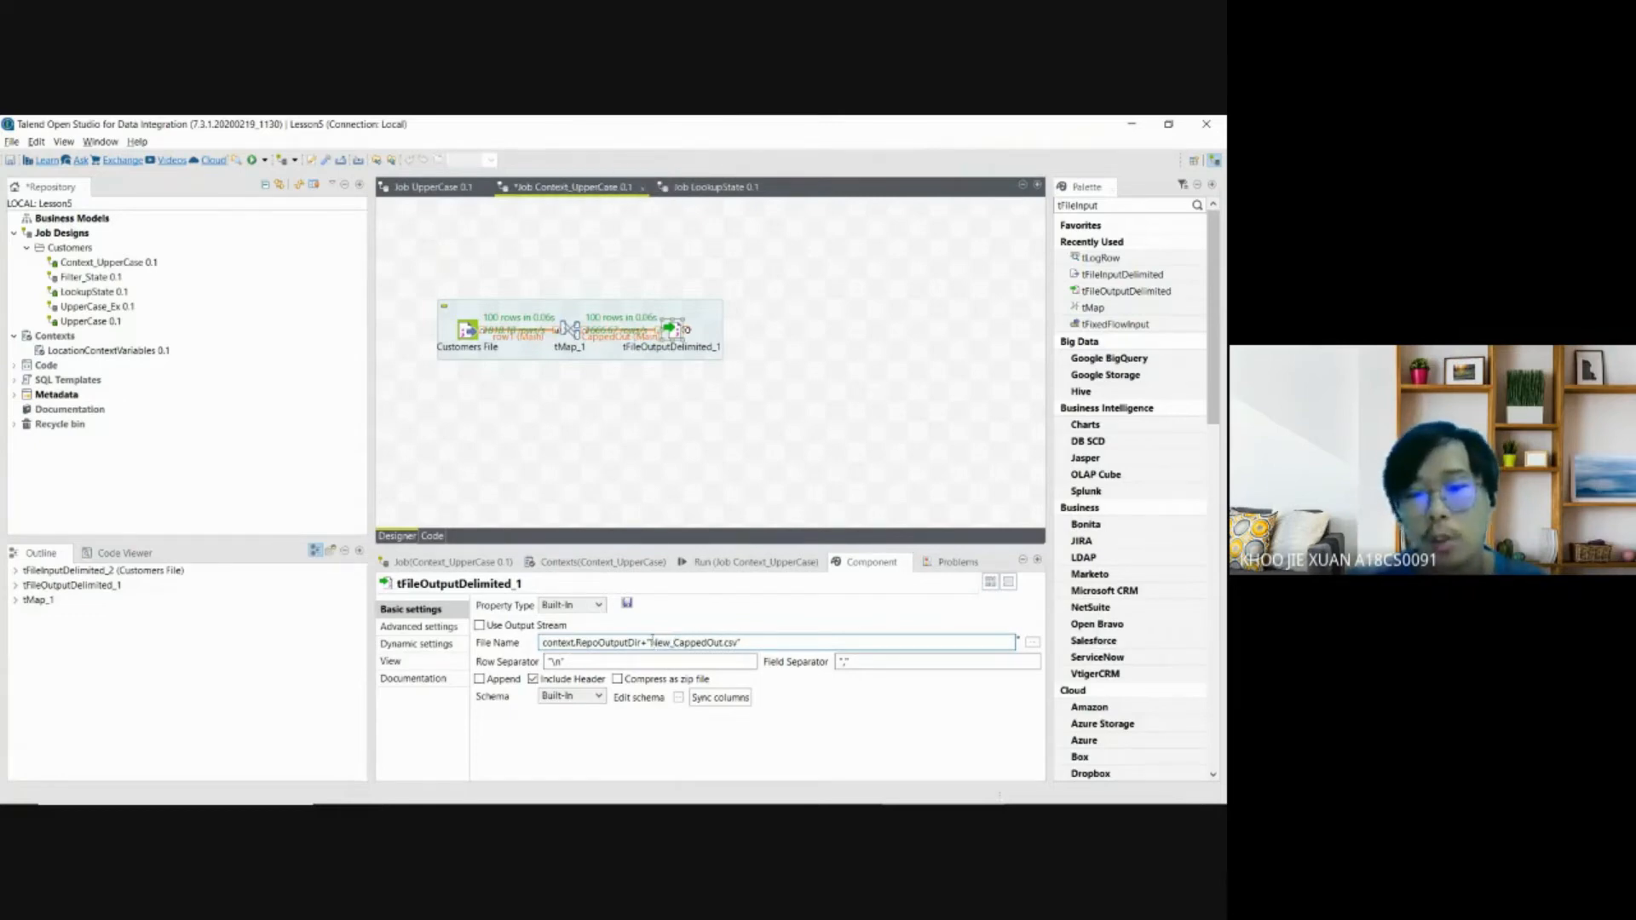
{"action": "left_click", "coordinate": [745, 564]}
{"action": "left_click", "coordinate": [512, 622]}
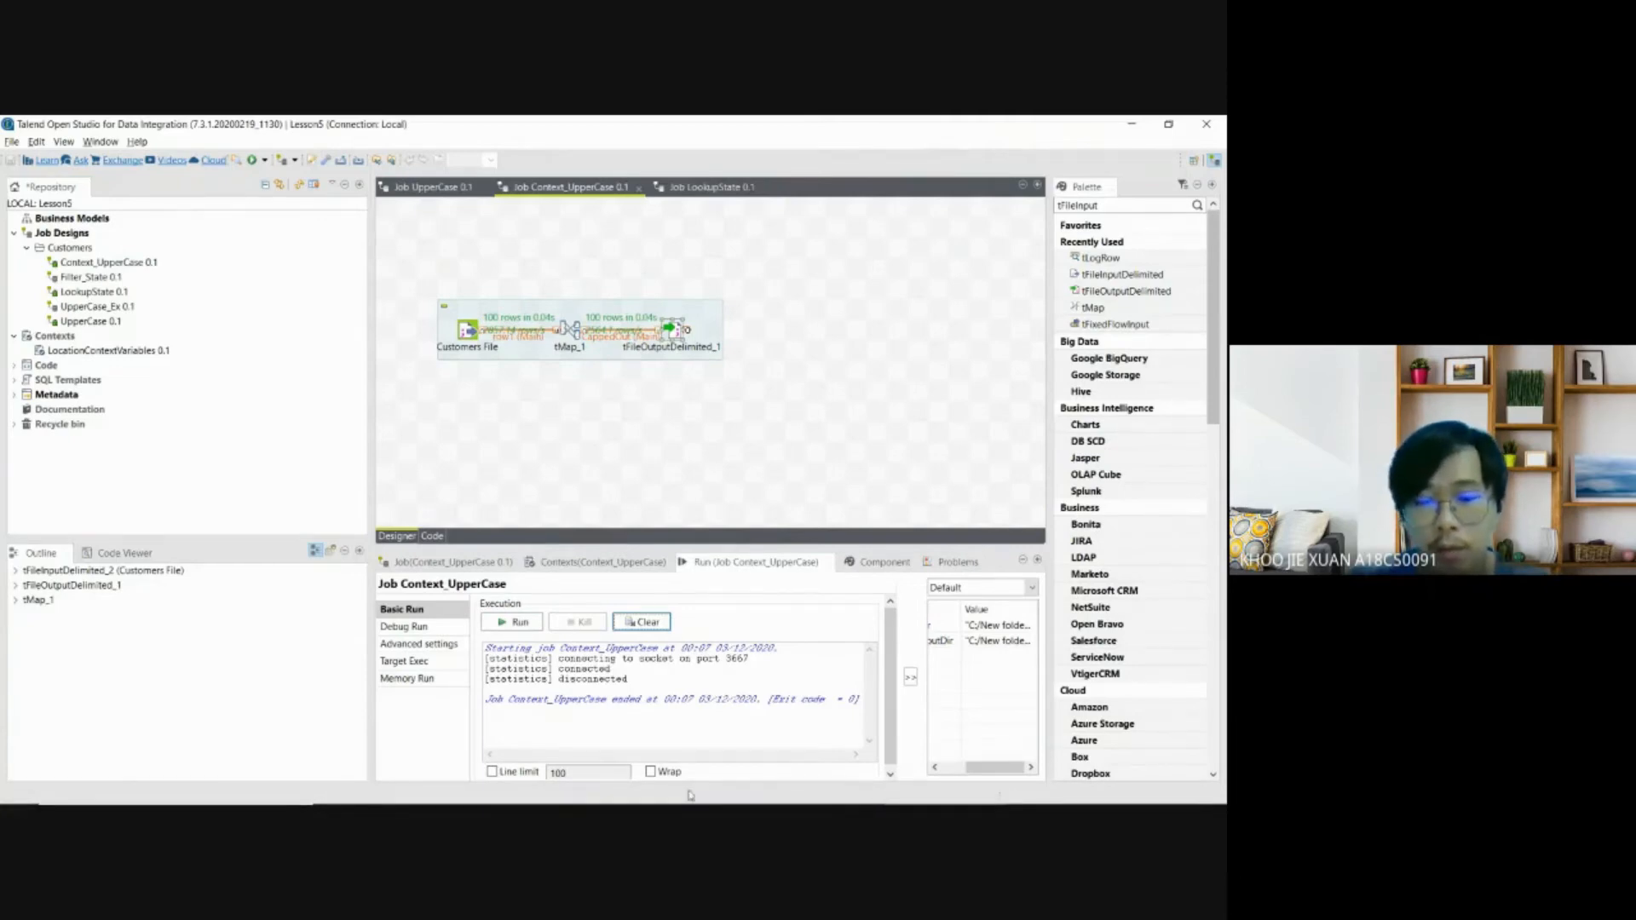
Step: Check the workspace folder in File Explorer for the New_CappedOut file, and return to the job
{"action": "left_click", "coordinate": [776, 785]}
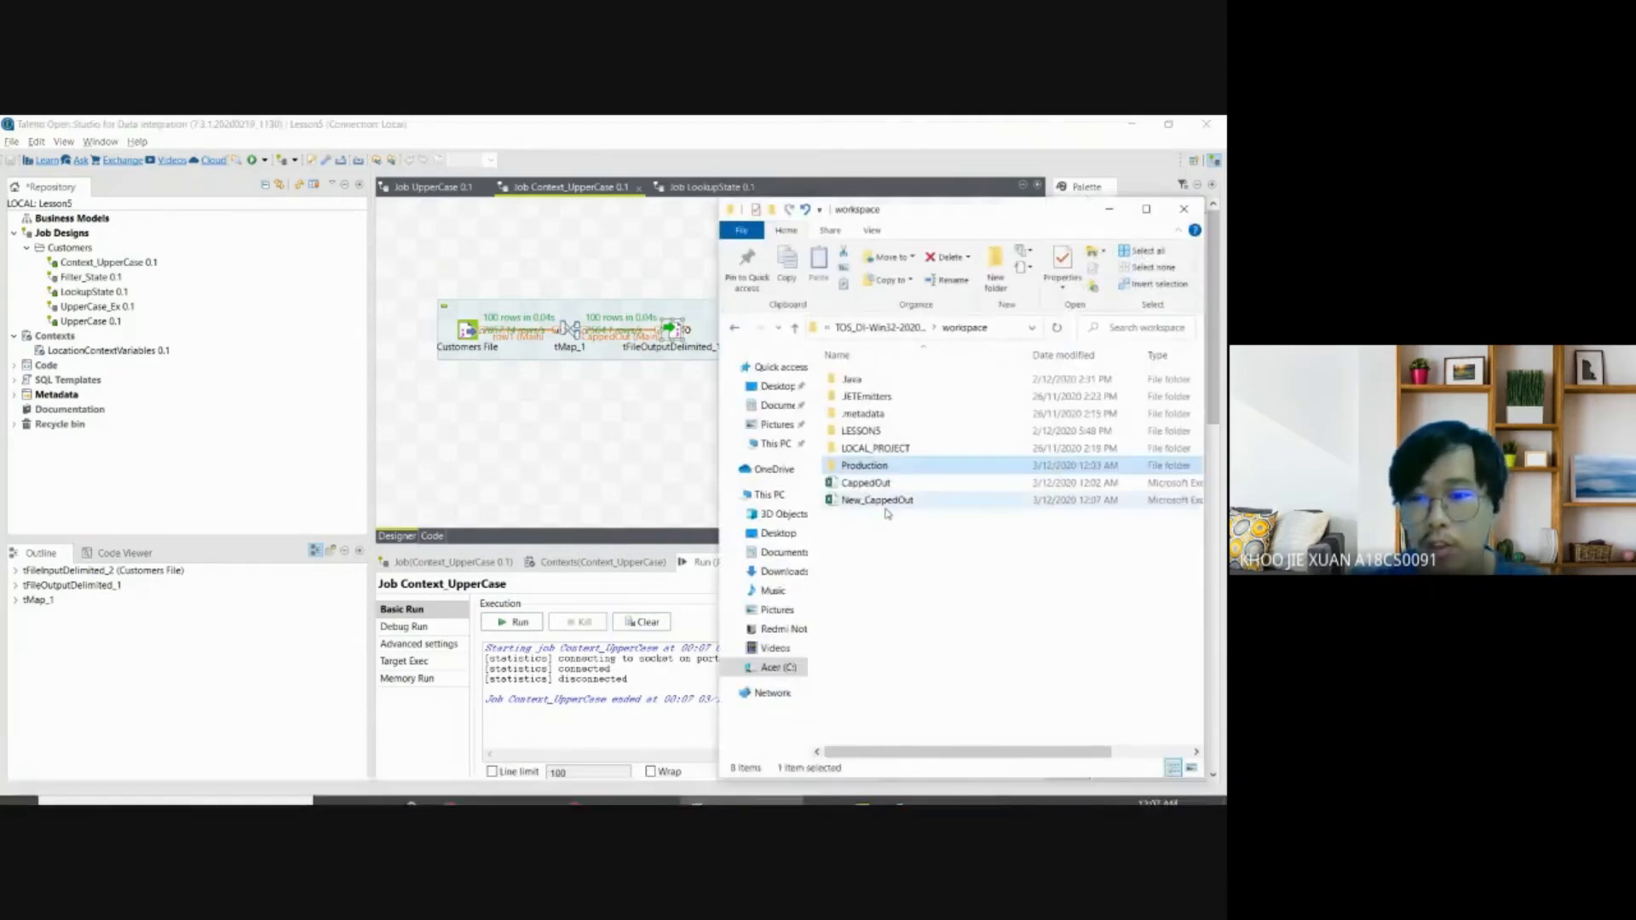
{"action": "left_click", "coordinate": [882, 327]}
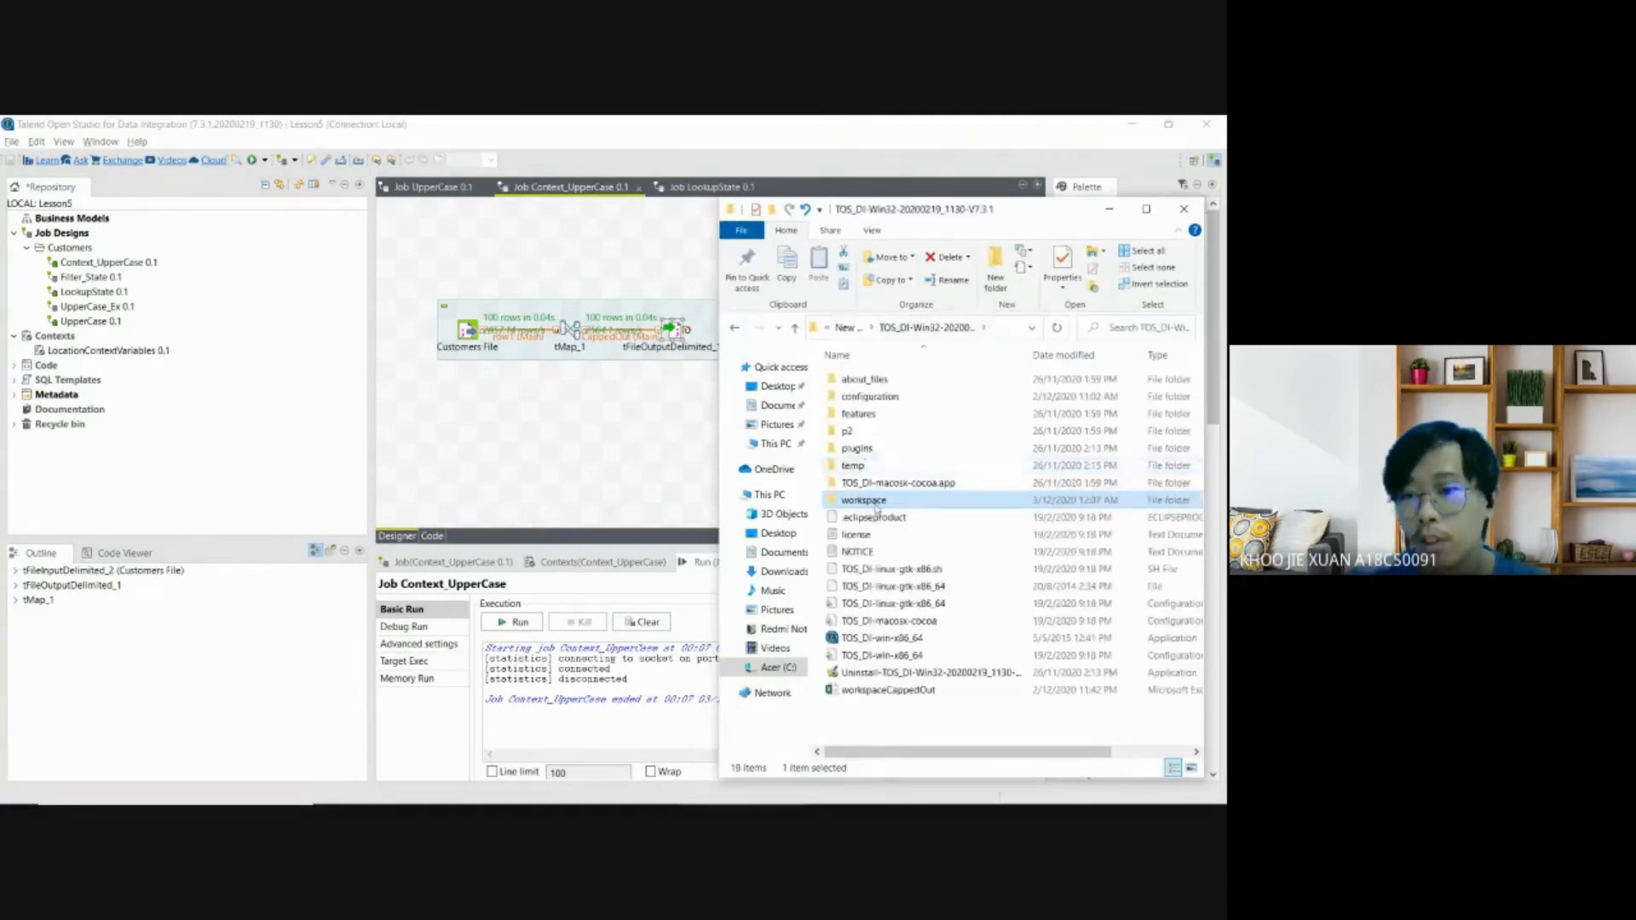
{"action": "double_click", "coordinate": [875, 503]}
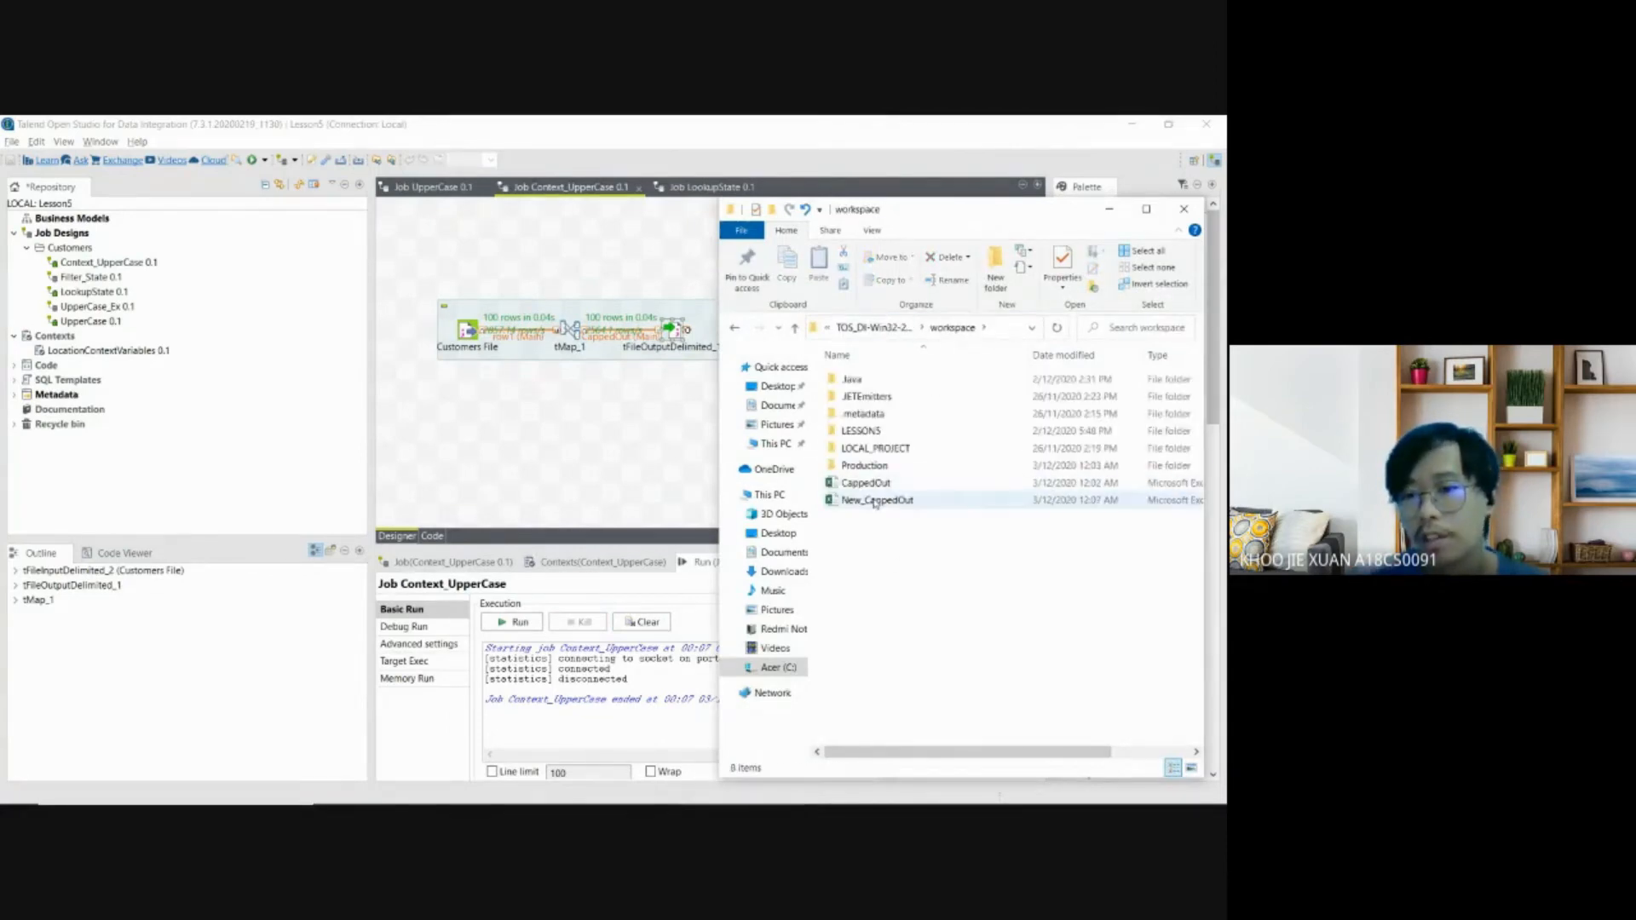
{"action": "left_click", "coordinate": [877, 502]}
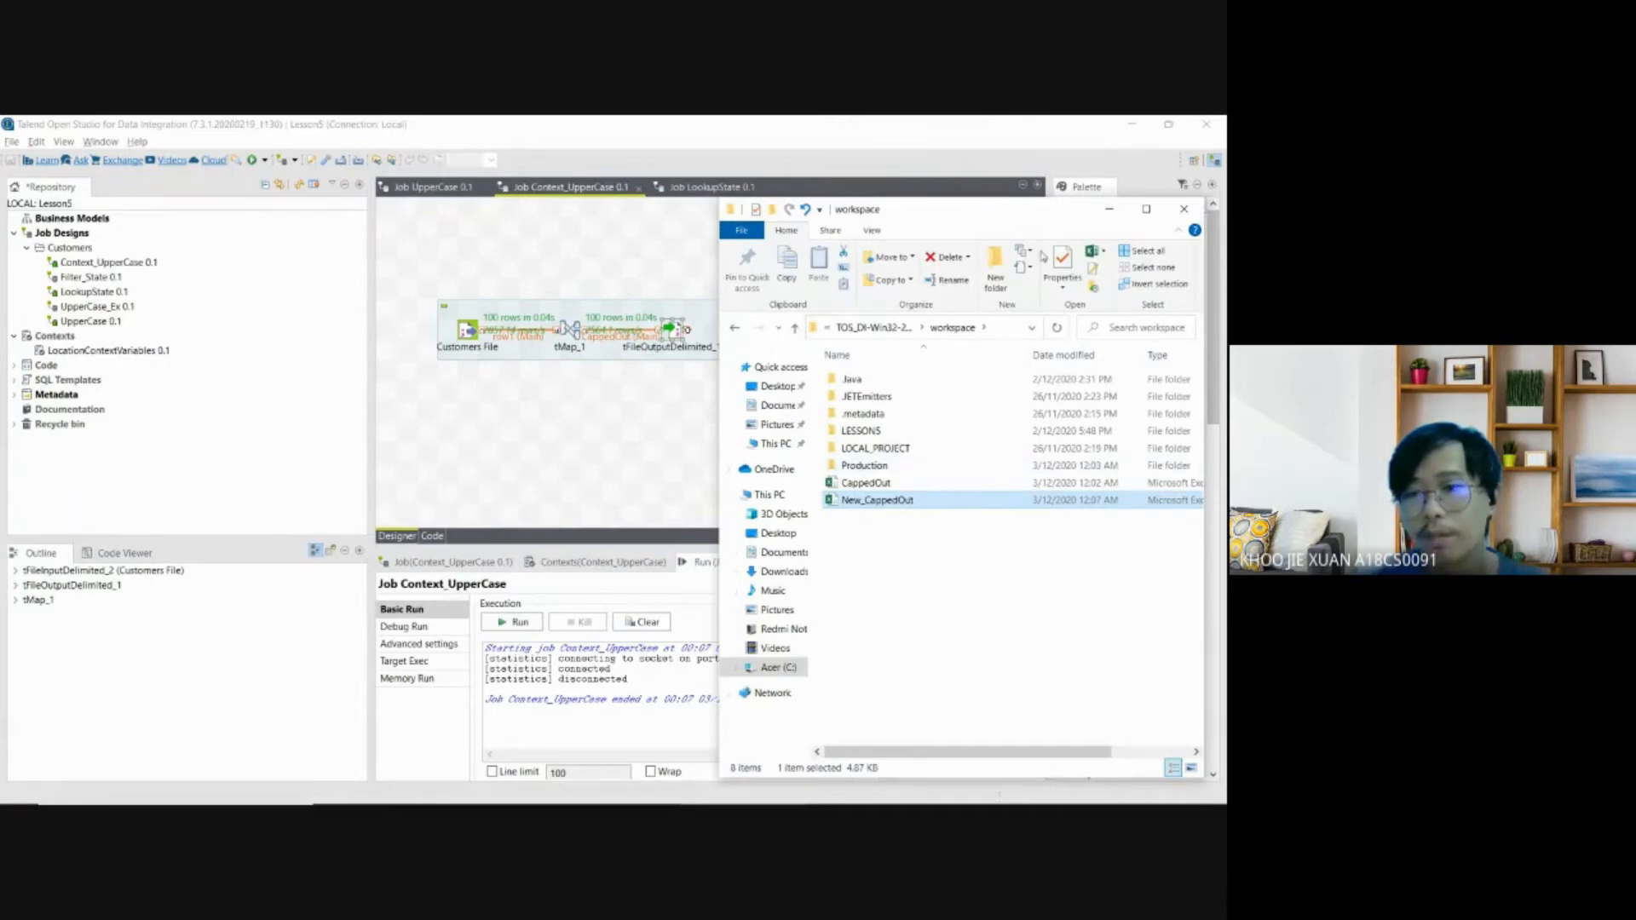
{"action": "left_click", "coordinate": [1108, 211]}
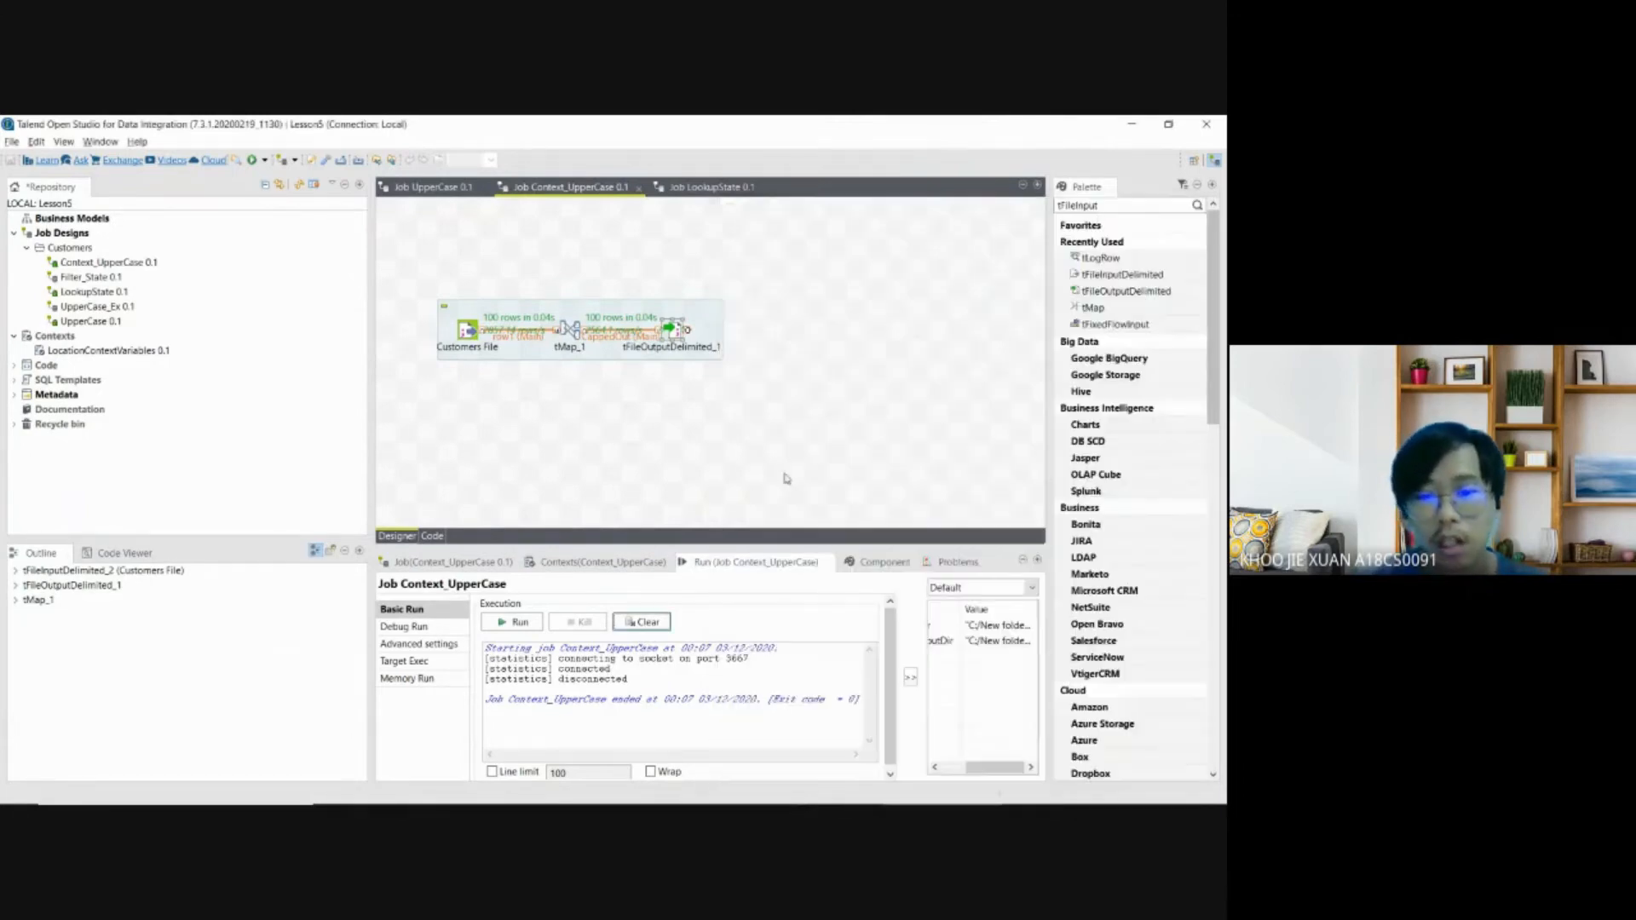
Step: Set the job's default context environment to Production and compare RepoOutputDir's Production path with the folders in the workspace directory
{"action": "left_click", "coordinate": [576, 565]}
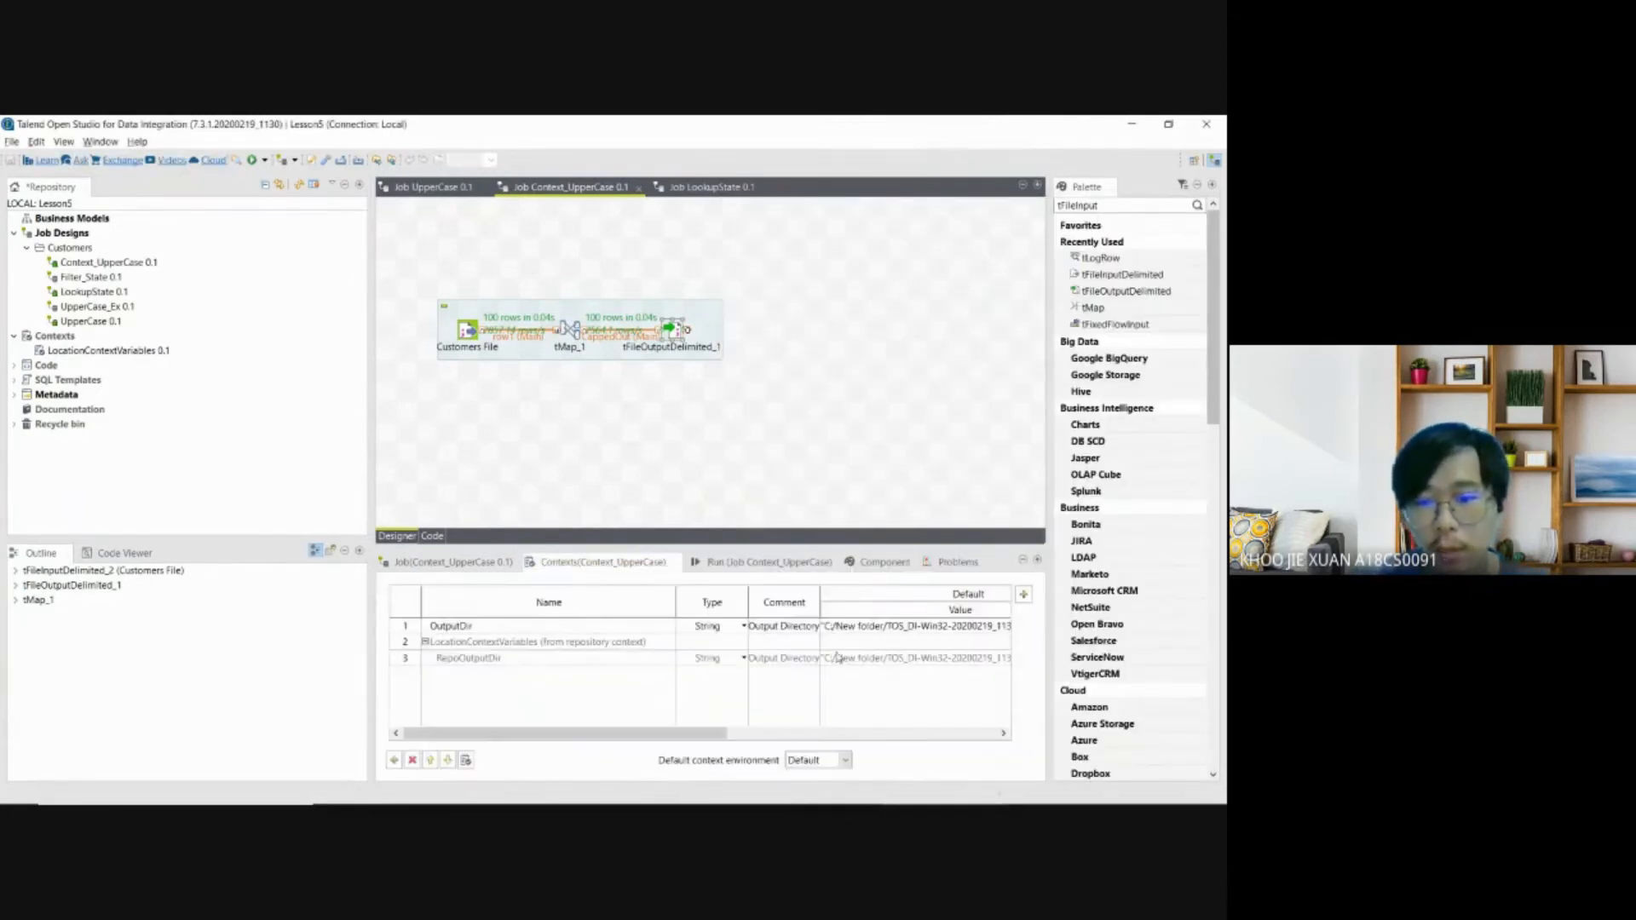
{"action": "left_click", "coordinate": [817, 760]}
{"action": "left_click", "coordinate": [805, 788]}
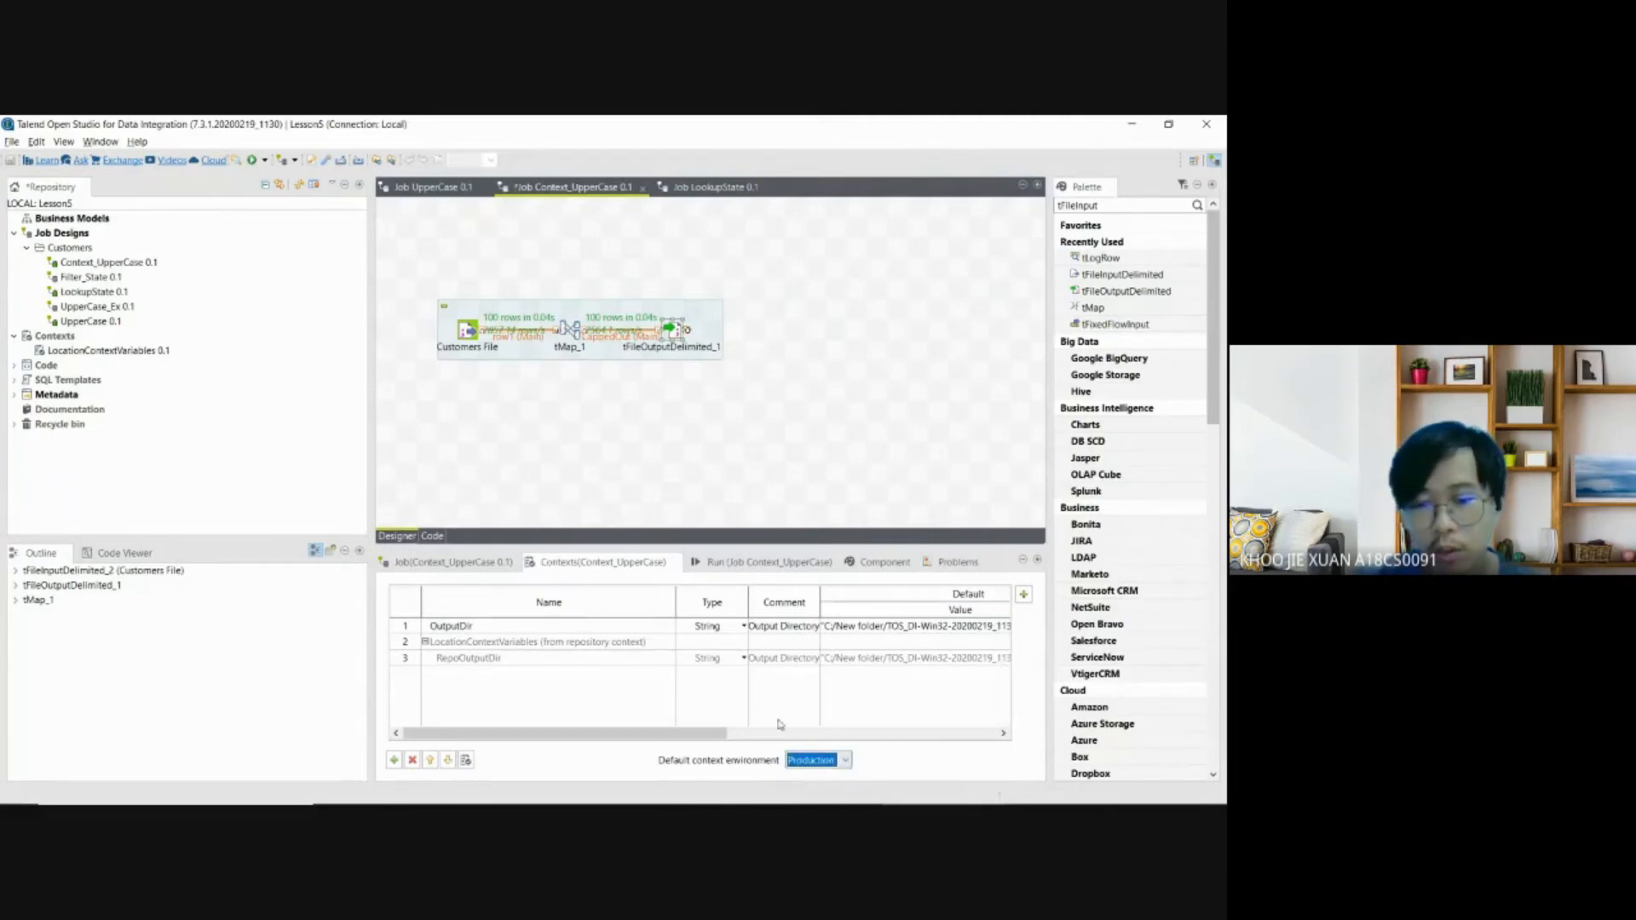
{"action": "left_click_drag", "start_coordinate": [649, 731], "coordinate": [905, 743]}
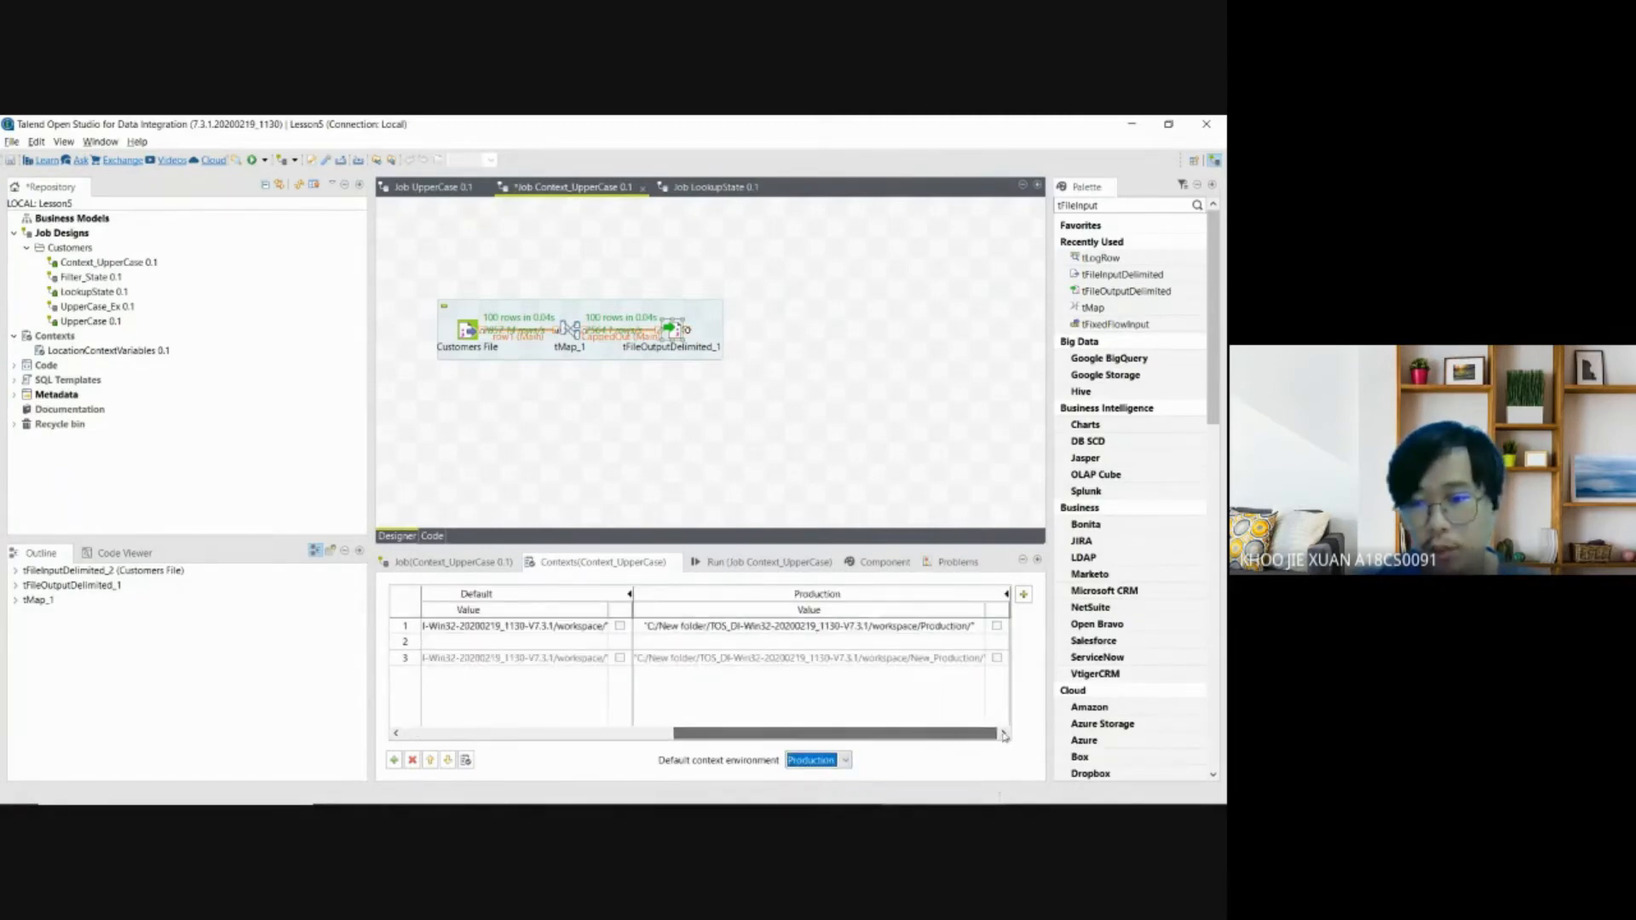
{"action": "left_click", "coordinate": [933, 663]}
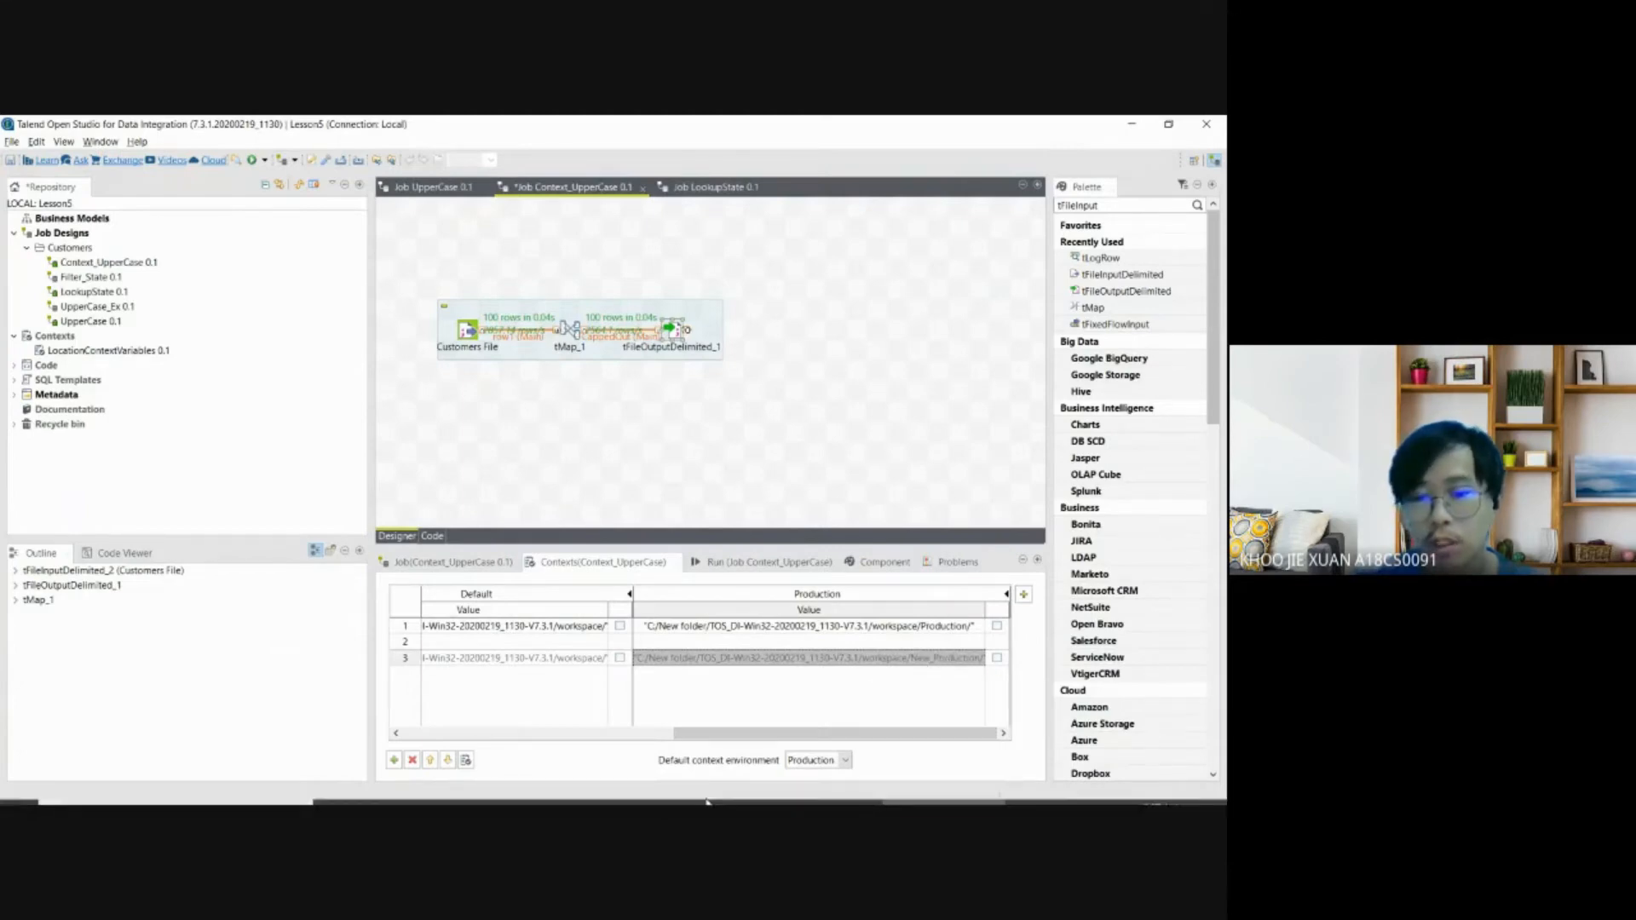
{"action": "left_click", "coordinate": [749, 790]}
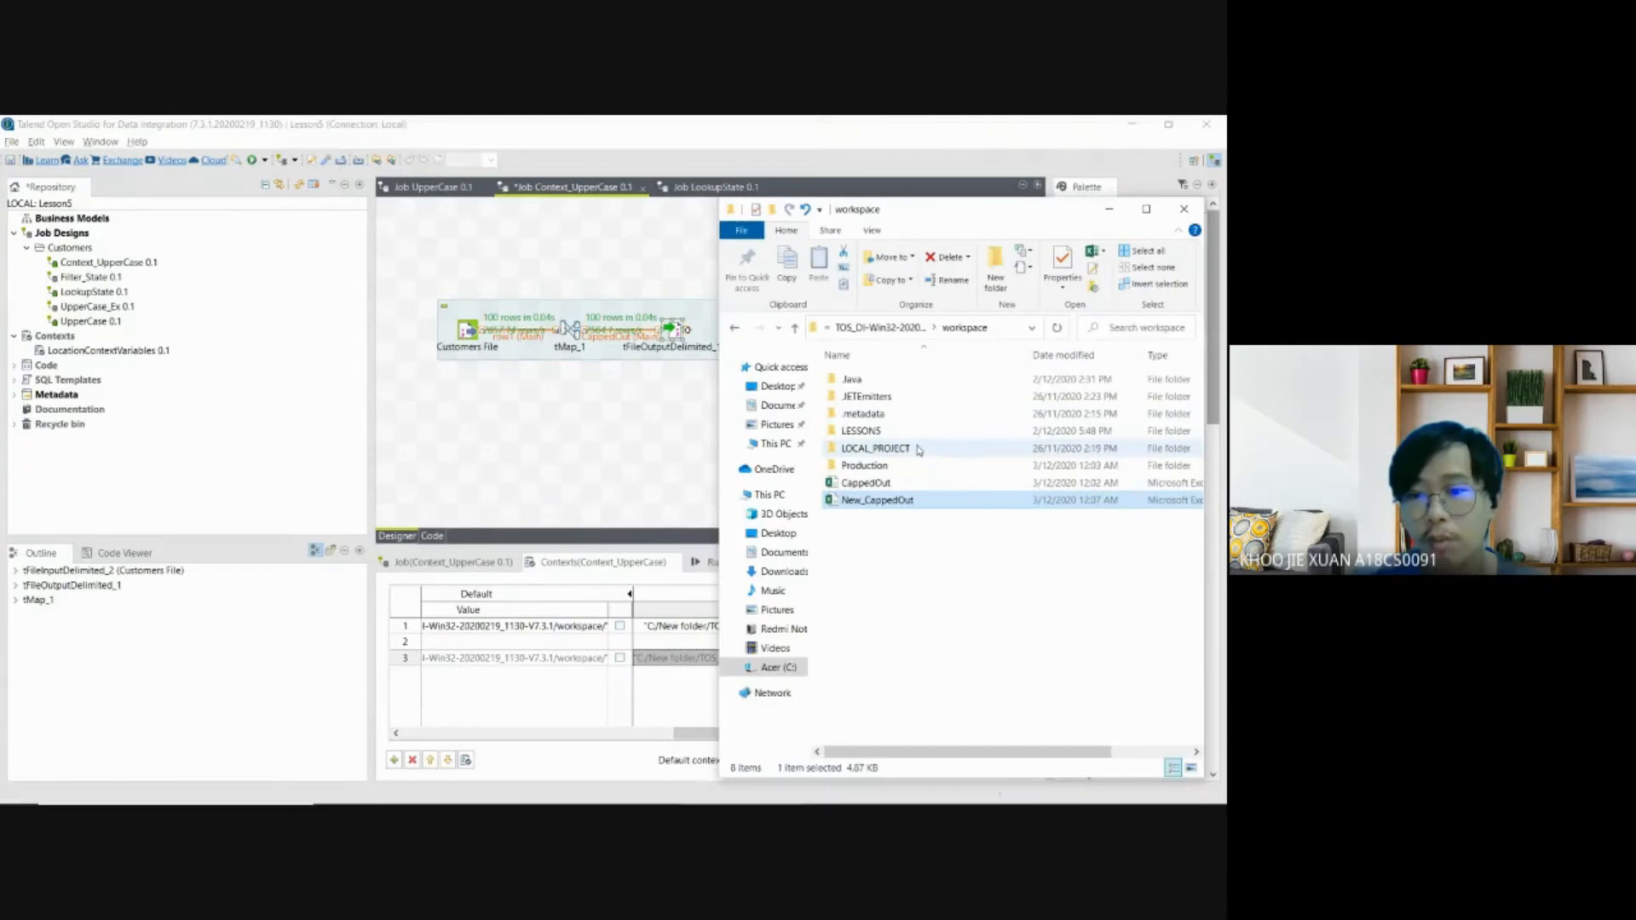
{"action": "left_click", "coordinate": [1116, 210]}
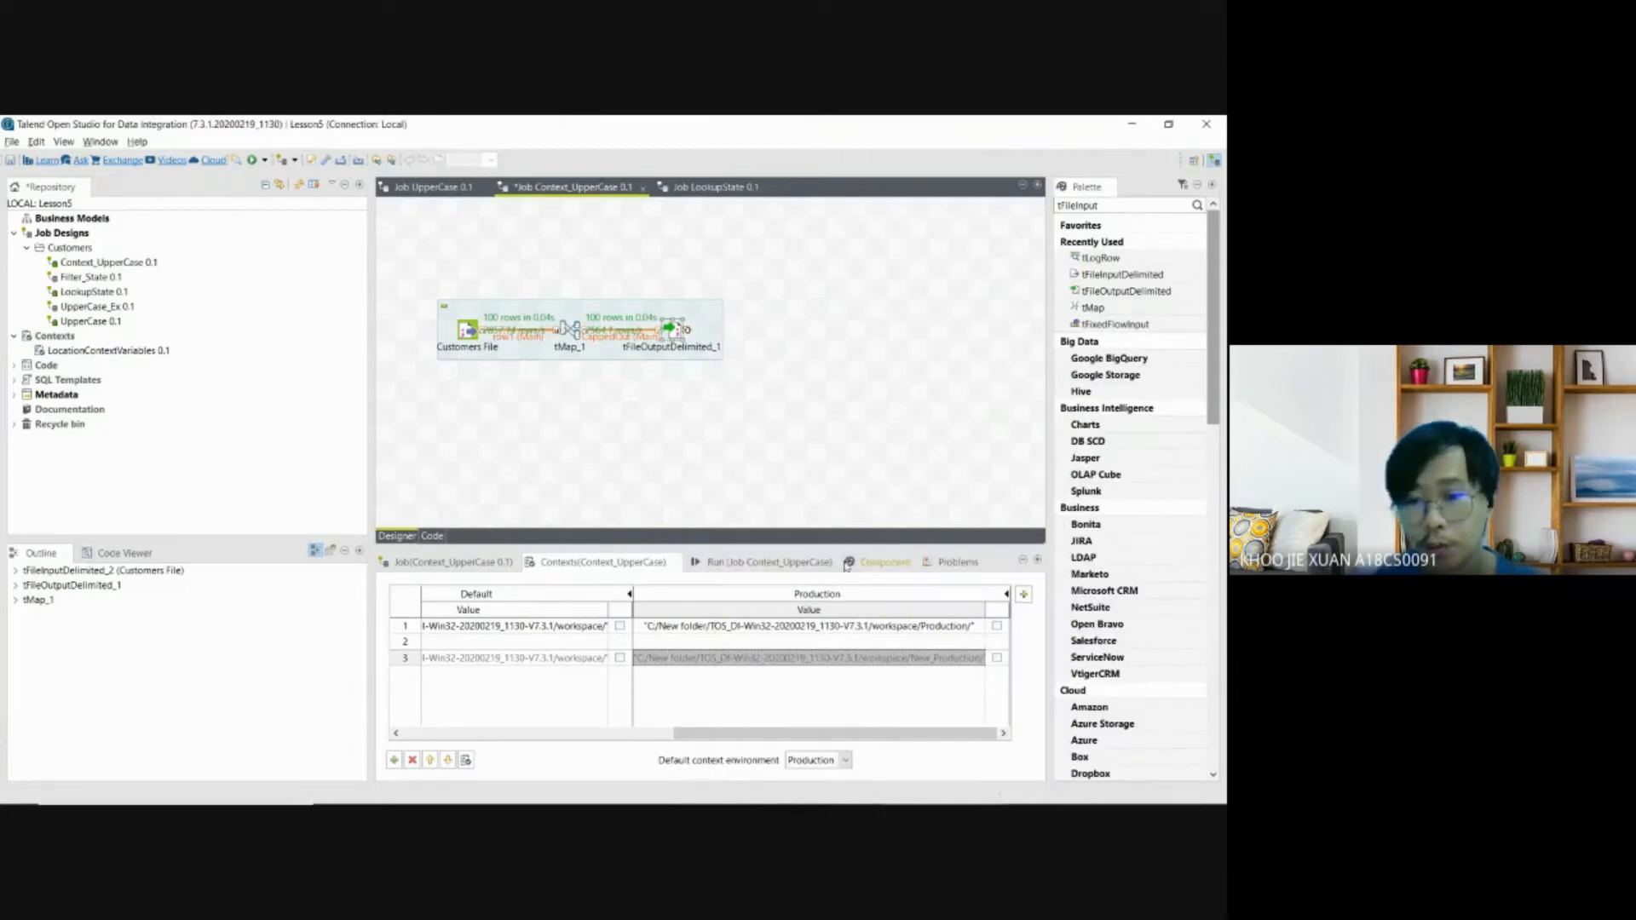
Step: Run the Context_UpperCase job with the Production context and check the New_Production folder in File Explorer for the output file
{"action": "left_click", "coordinate": [748, 564]}
{"action": "left_click", "coordinate": [514, 622]}
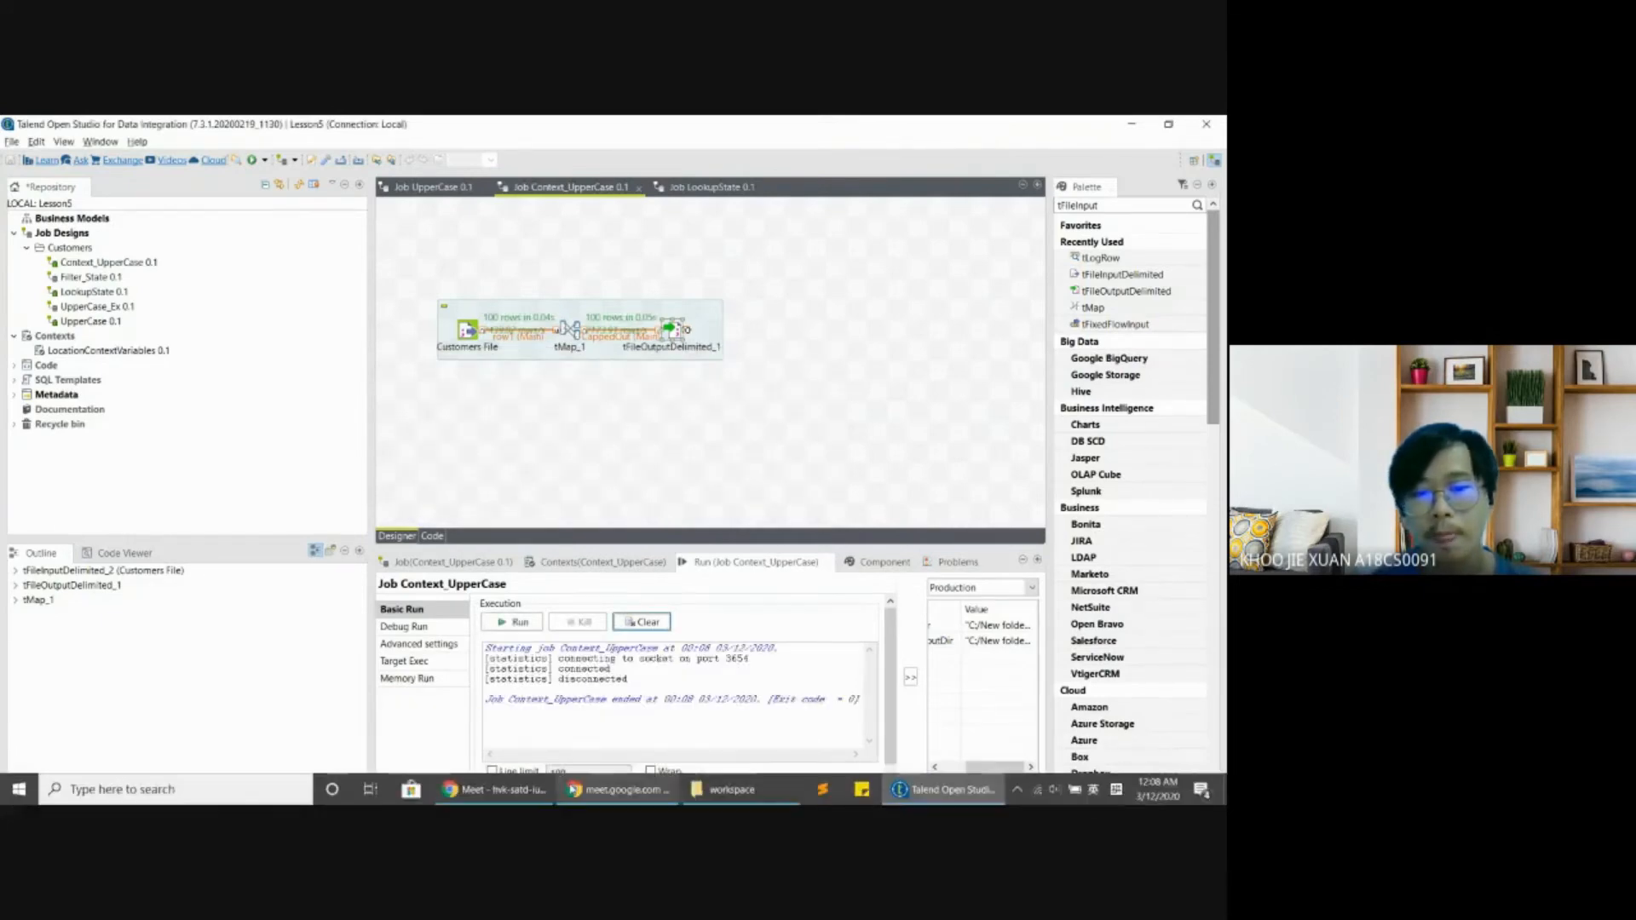
{"action": "left_click", "coordinate": [732, 790]}
{"action": "left_click", "coordinate": [867, 467]}
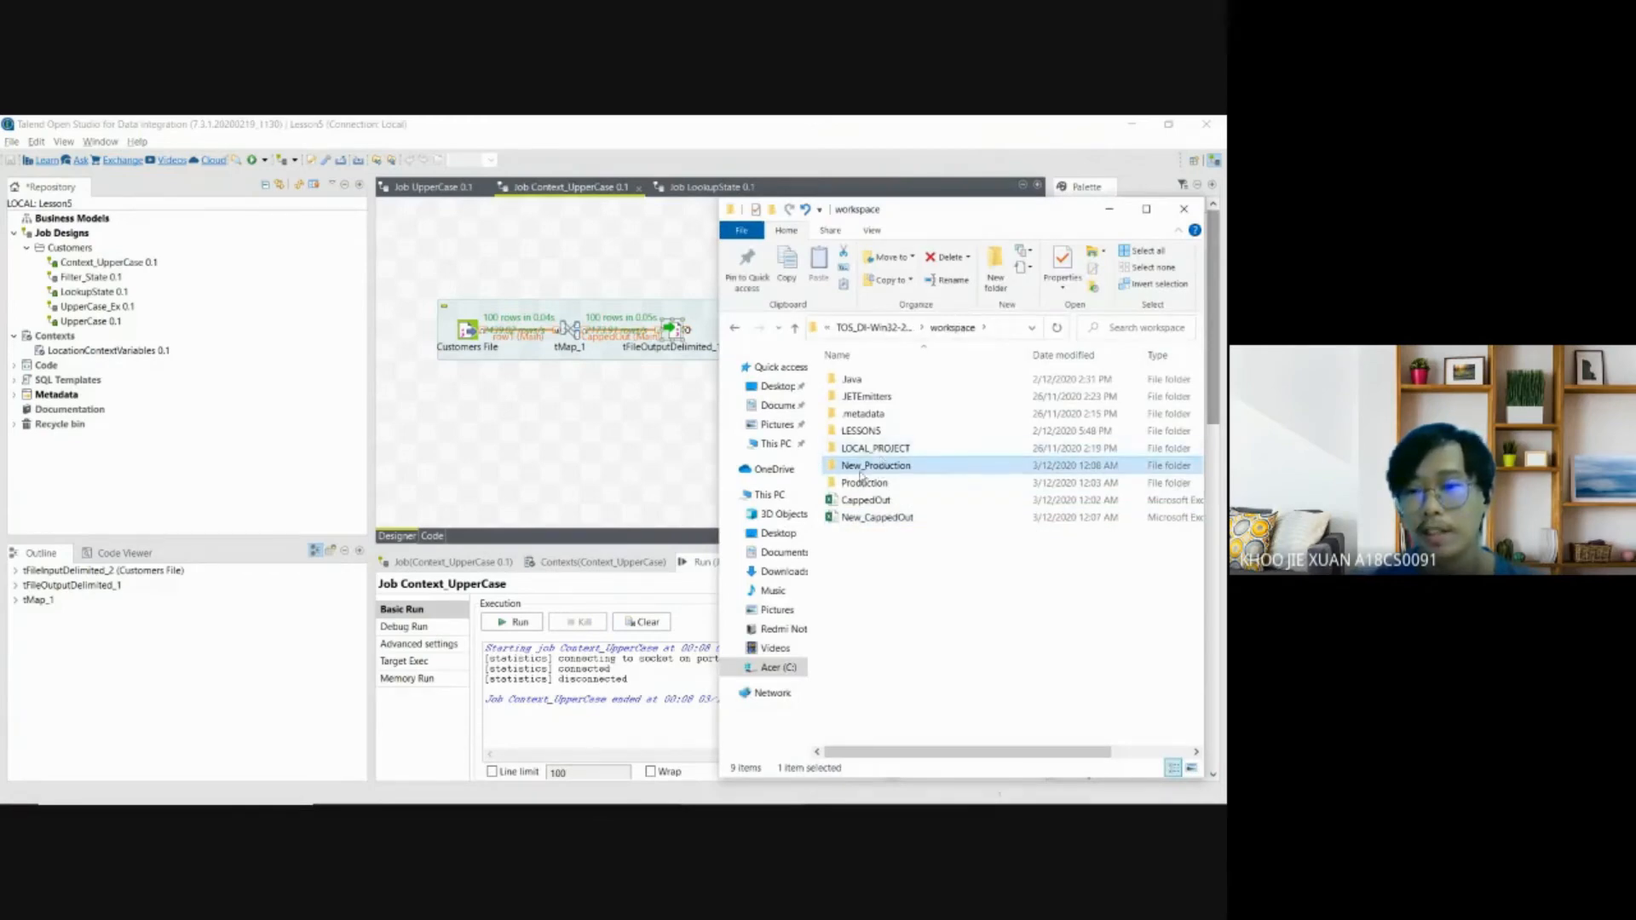
{"action": "double_click", "coordinate": [861, 468]}
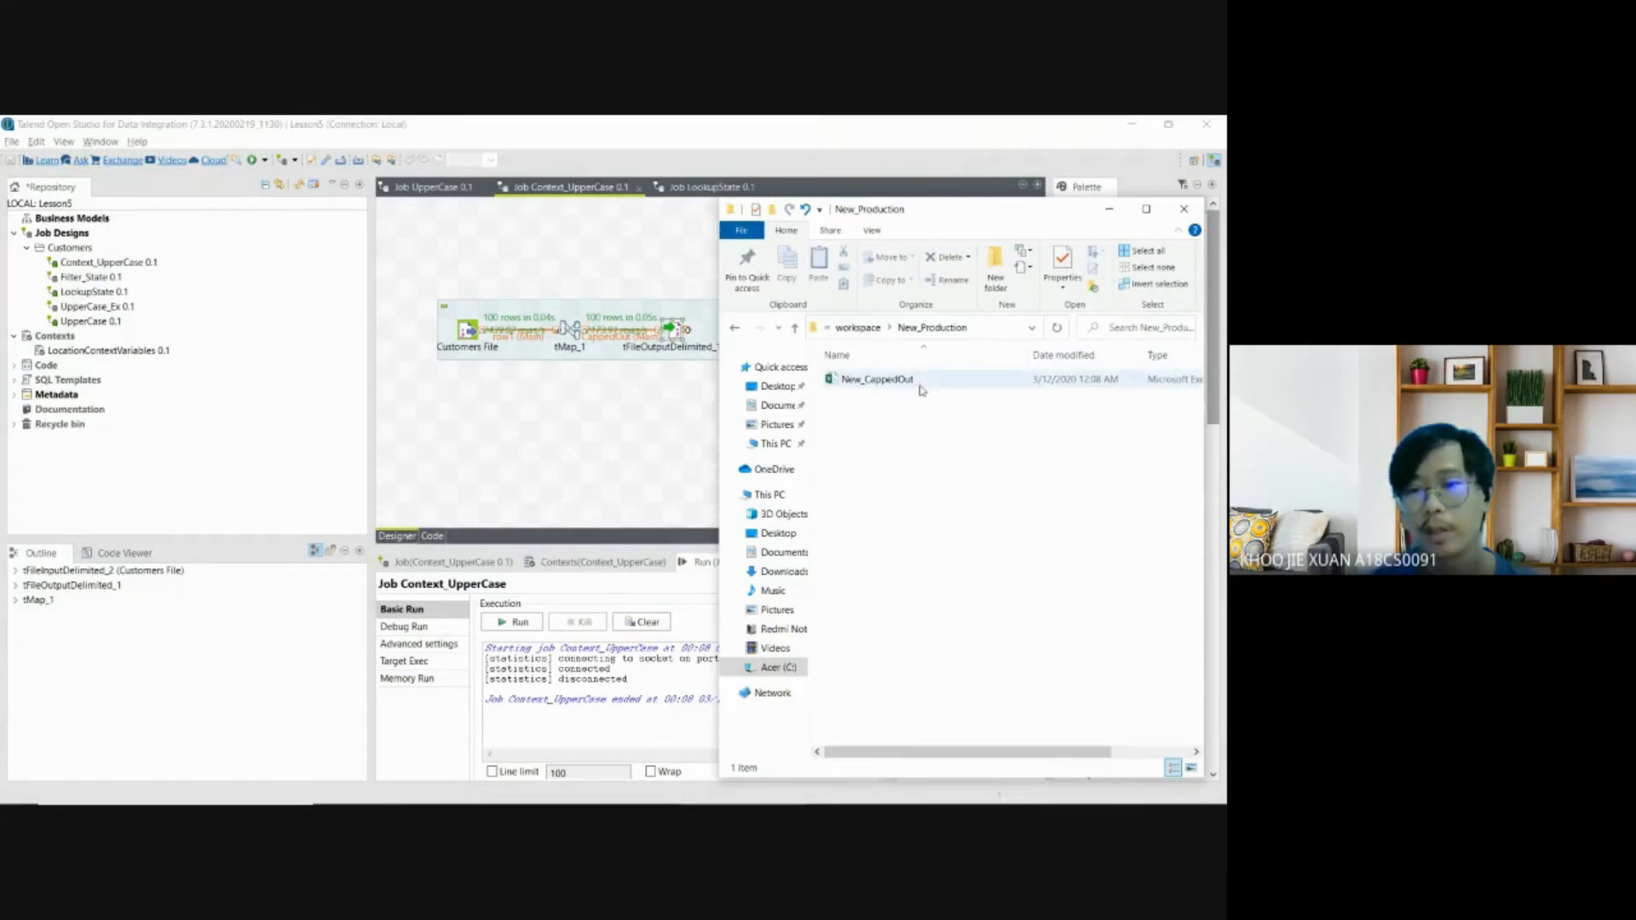
{"action": "left_click", "coordinate": [1121, 210]}
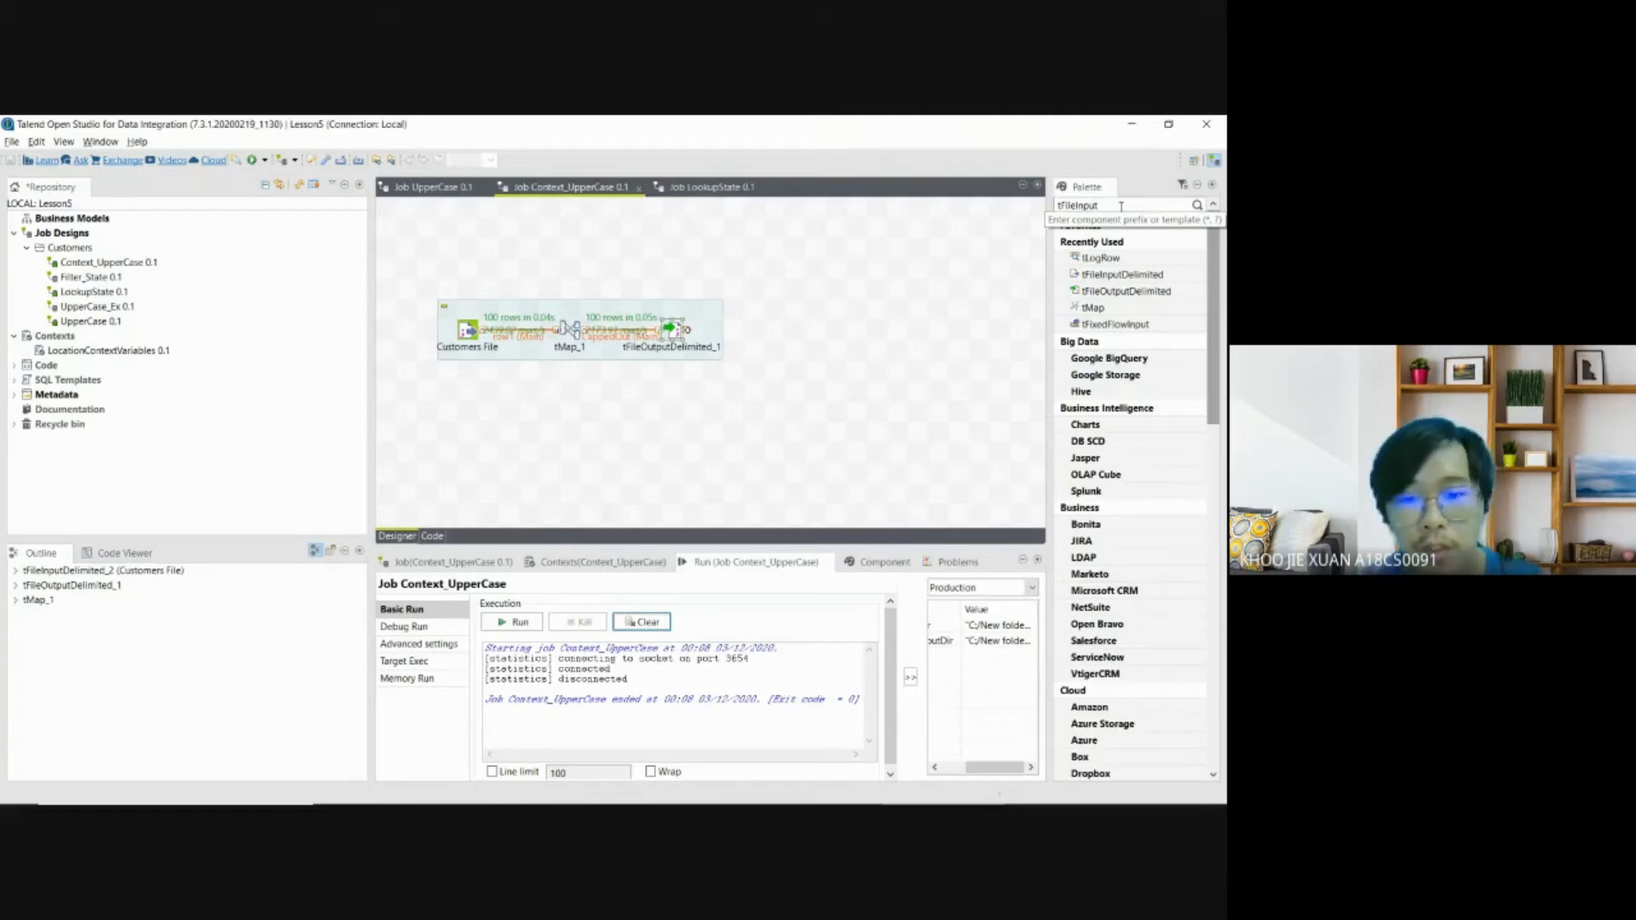
Step: Review the job's context variable values for Default and Production, keeping Production as the default context environment
{"action": "left_click", "coordinate": [574, 566]}
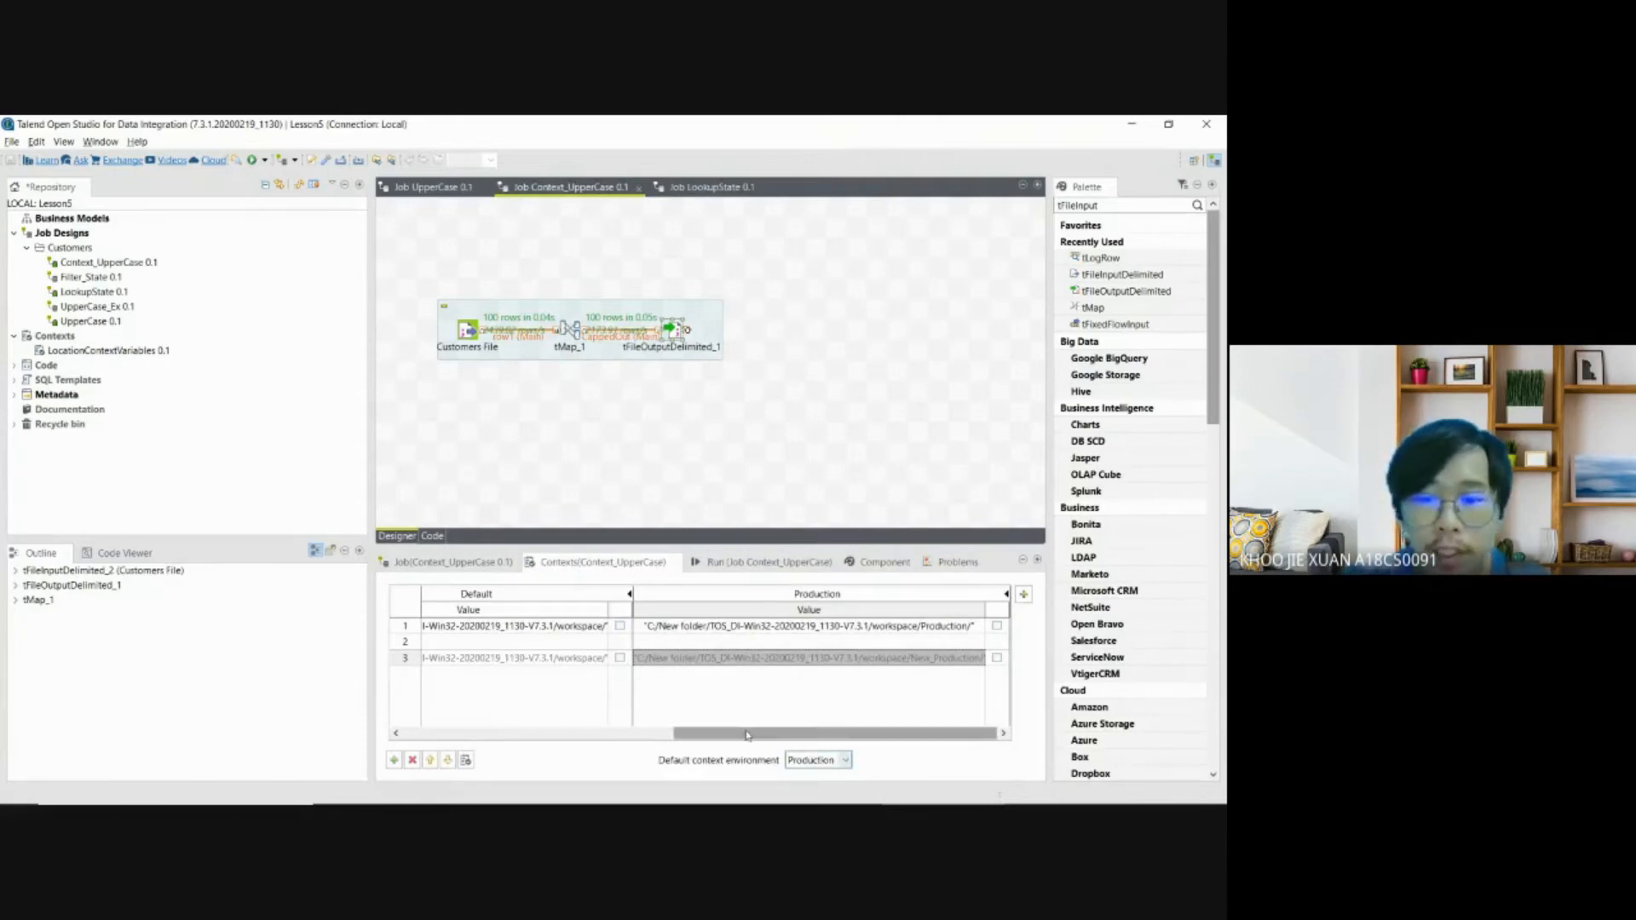
{"action": "left_click_drag", "start_coordinate": [873, 741], "coordinate": [724, 735]}
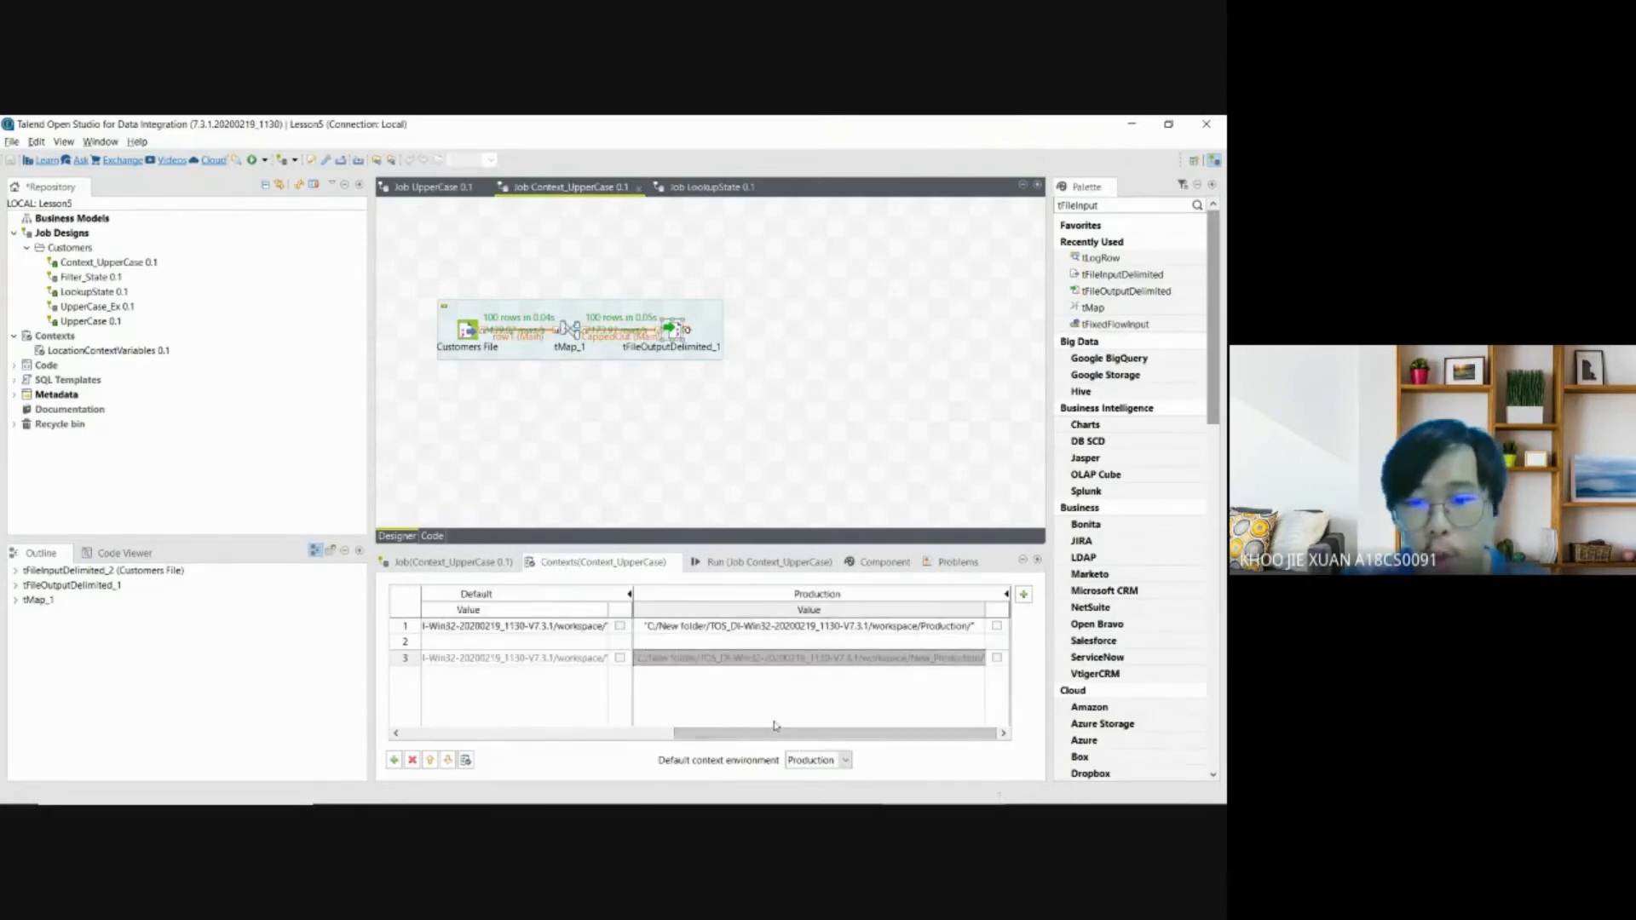
{"action": "left_click", "coordinate": [824, 763]}
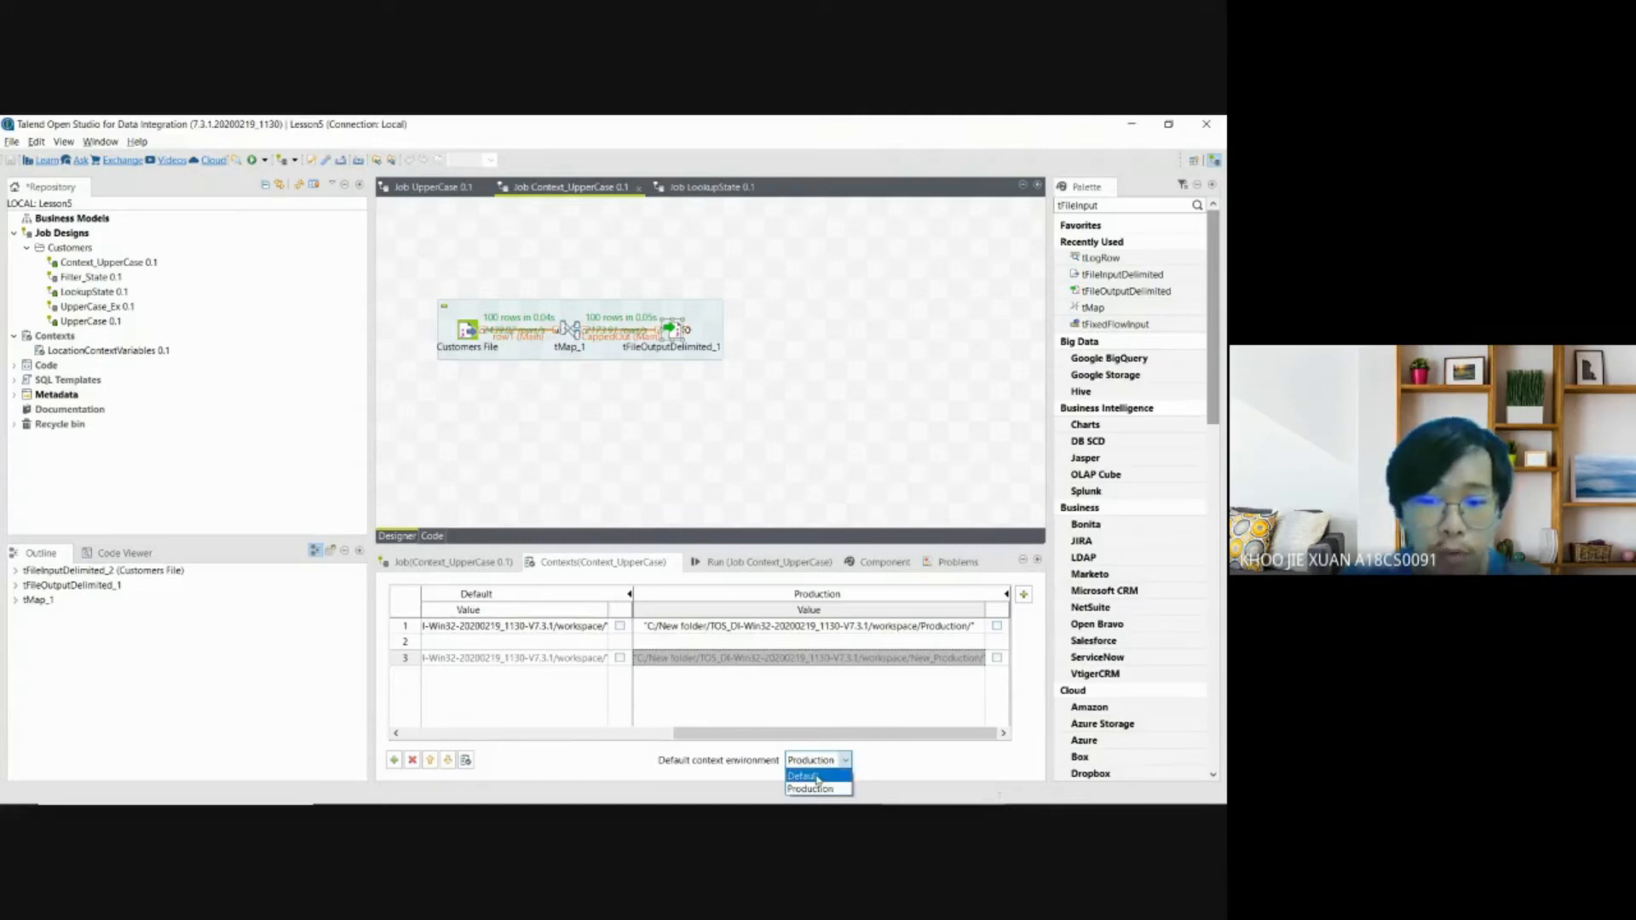
{"action": "left_click", "coordinate": [818, 789]}
{"action": "left_click_drag", "start_coordinate": [831, 741], "coordinate": [482, 726]}
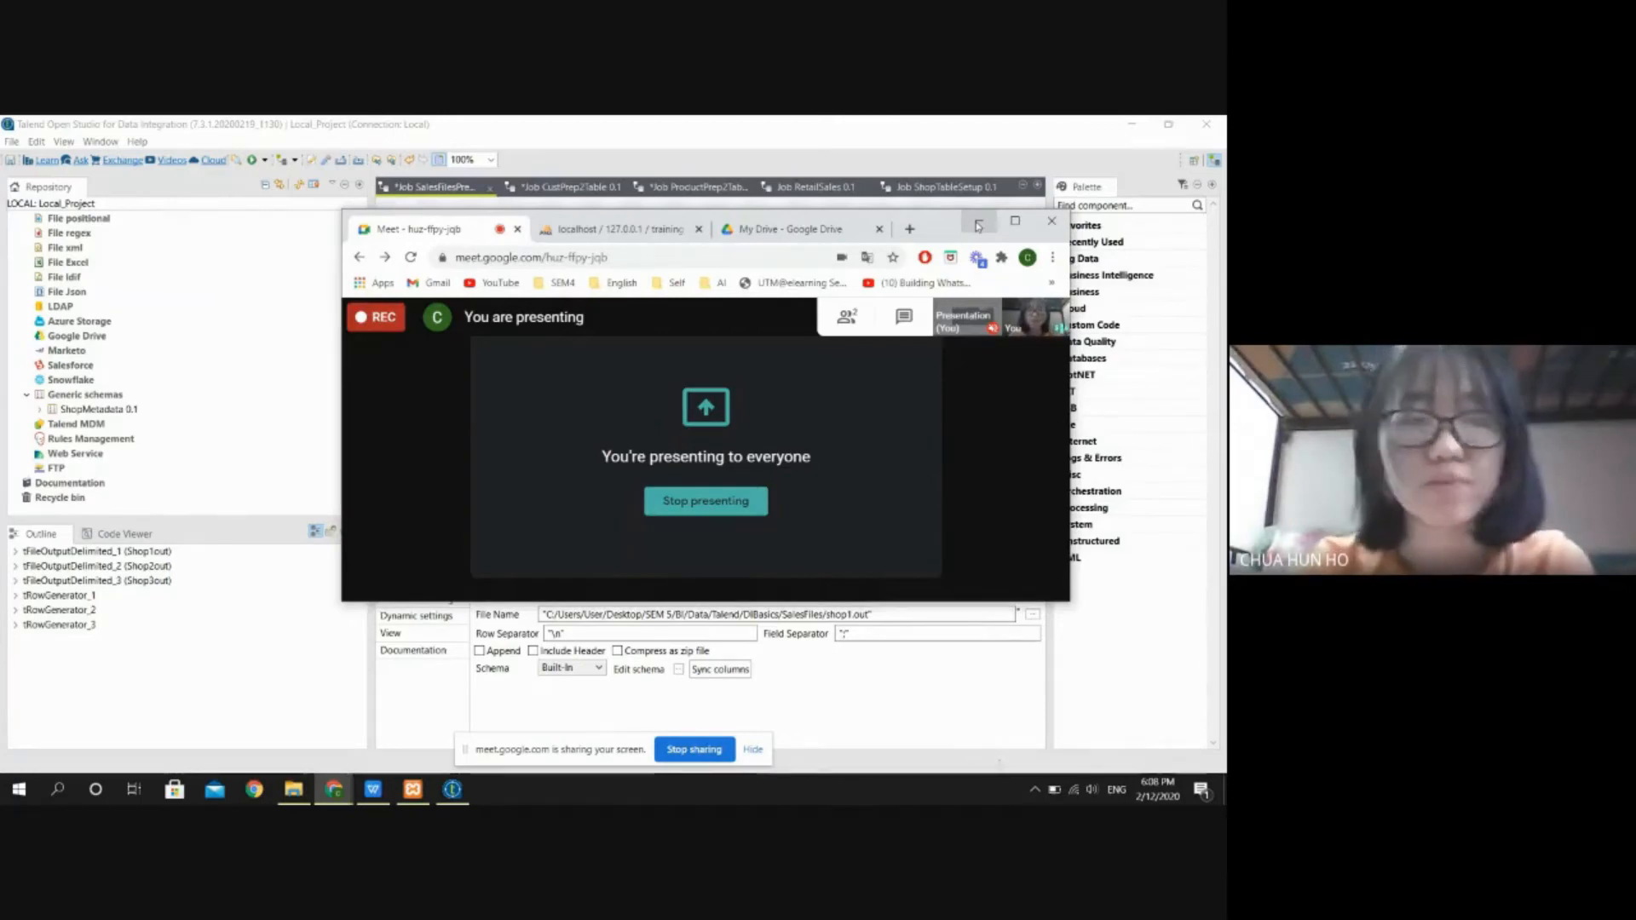
Step: Bring the SalesFilesPrep job into view and inspect the ShopMetadata generic schema in the repository
{"action": "left_click", "coordinate": [977, 225]}
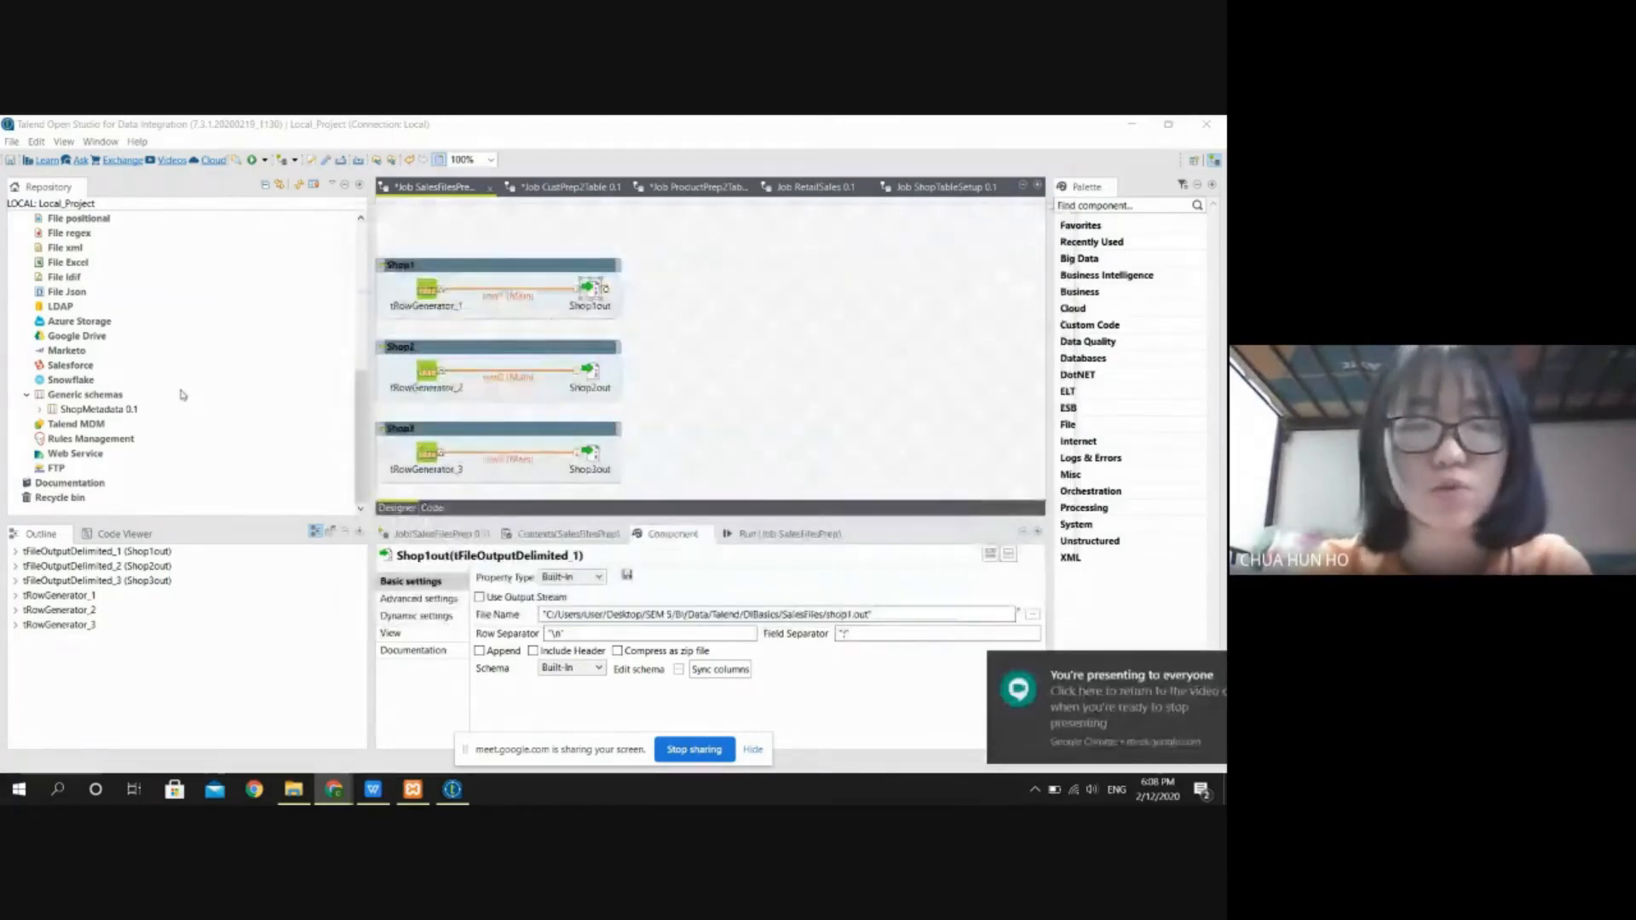
{"action": "left_click", "coordinate": [648, 508]}
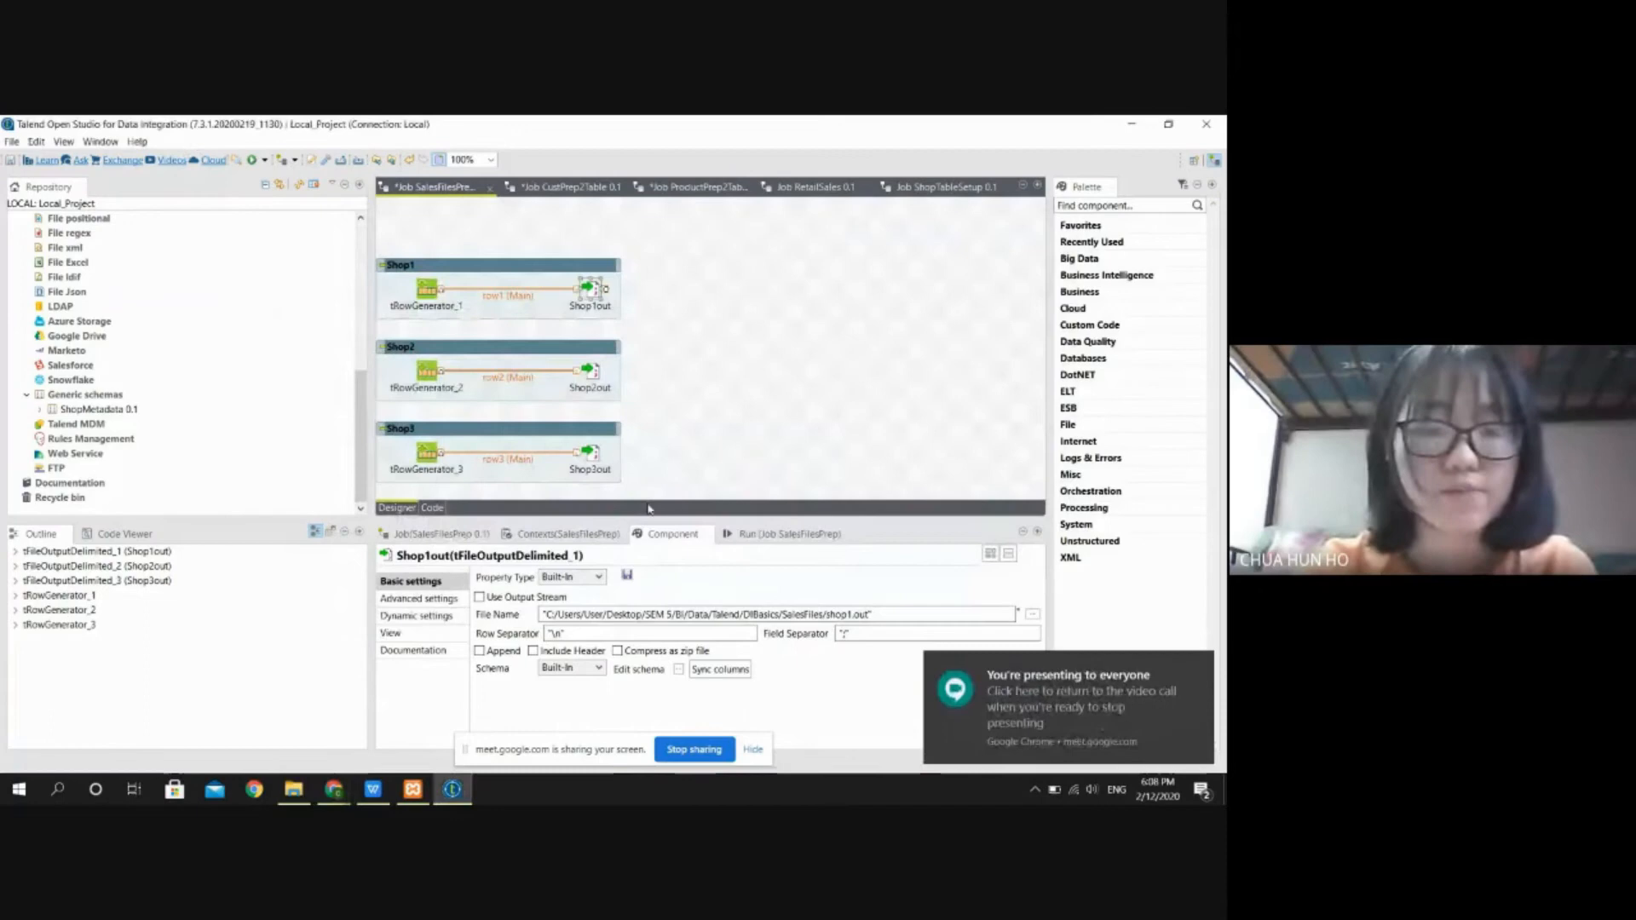
{"action": "left_click", "coordinate": [57, 186]}
{"action": "scroll", "coordinate": [187, 345], "scroll_direction": "up", "scroll_amount": 2}
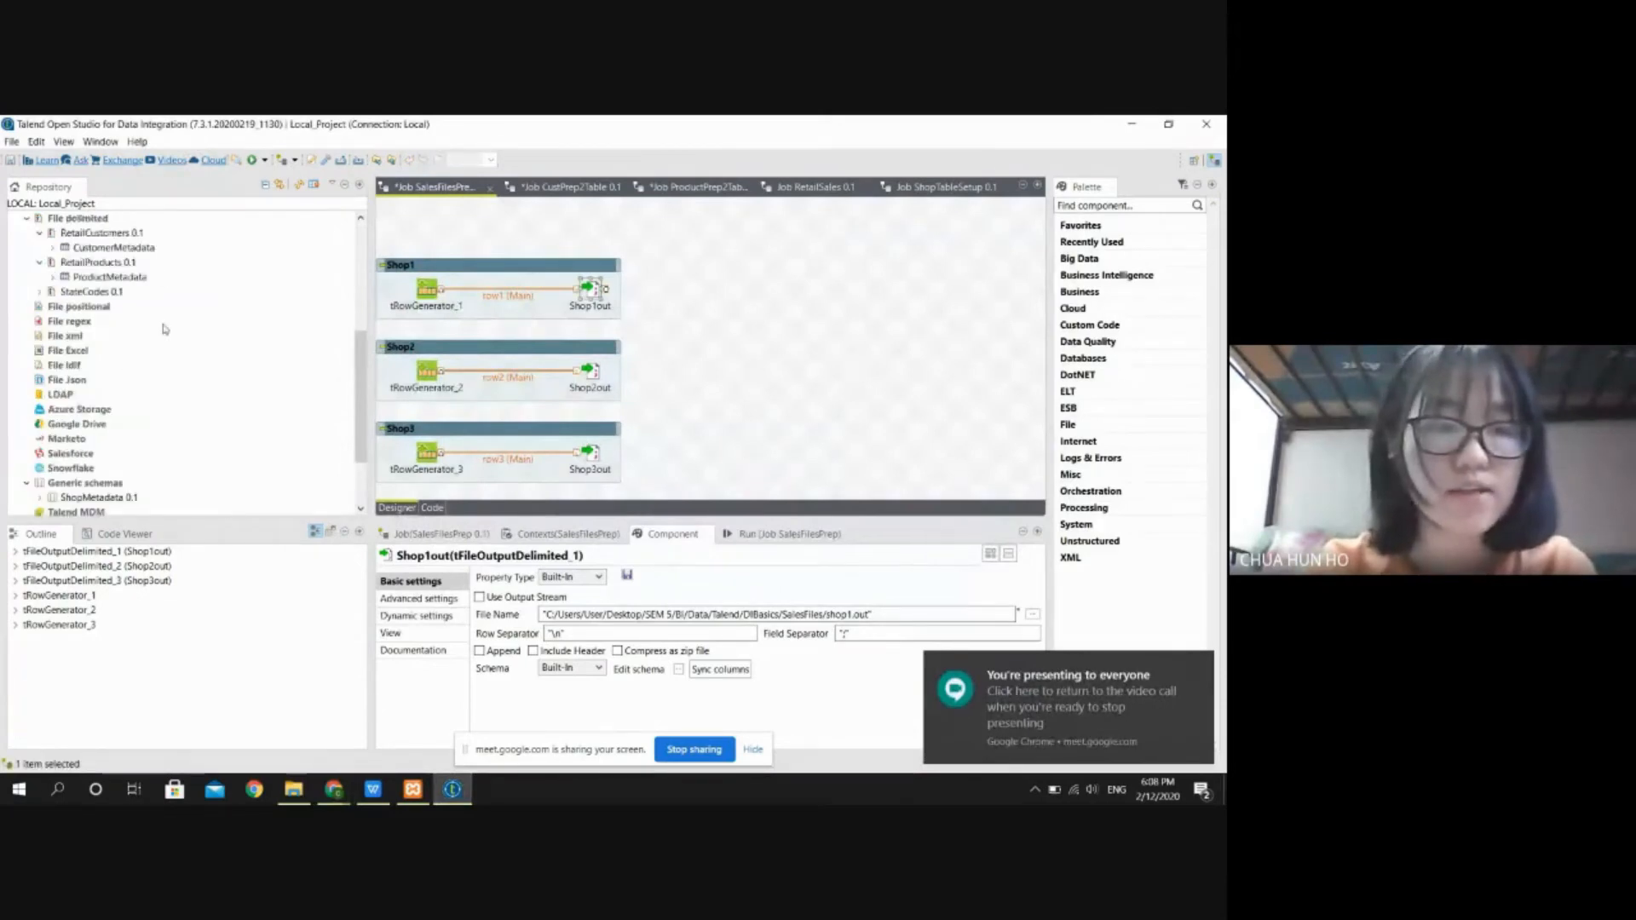
{"action": "scroll", "coordinate": [68, 359], "scroll_direction": "down", "scroll_amount": 1}
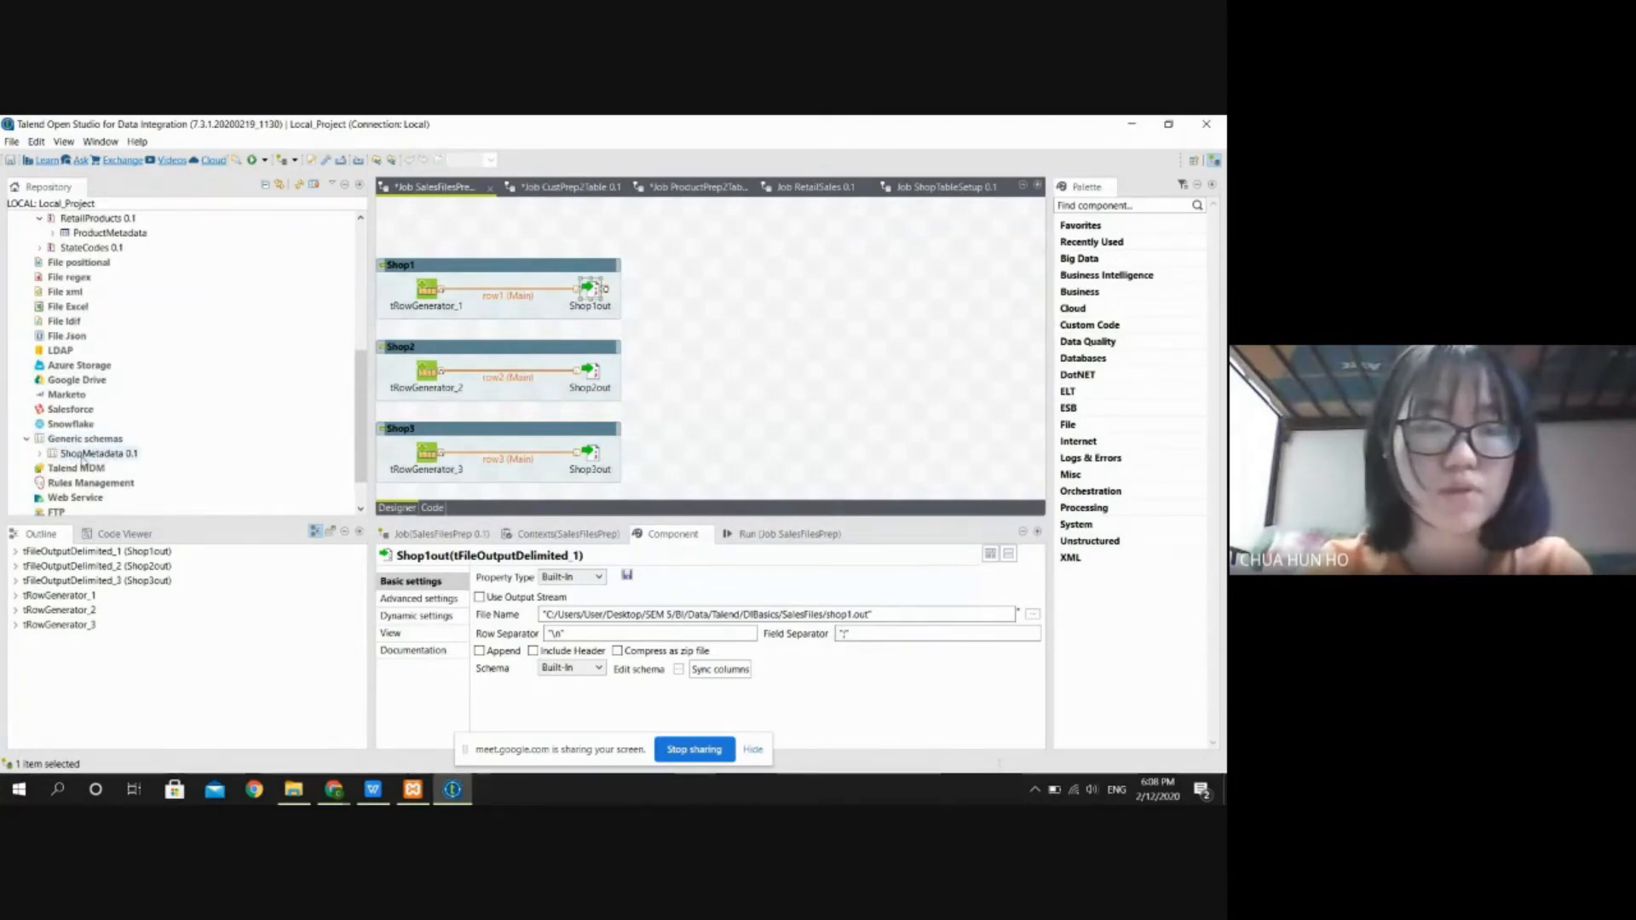
{"action": "left_click", "coordinate": [90, 454]}
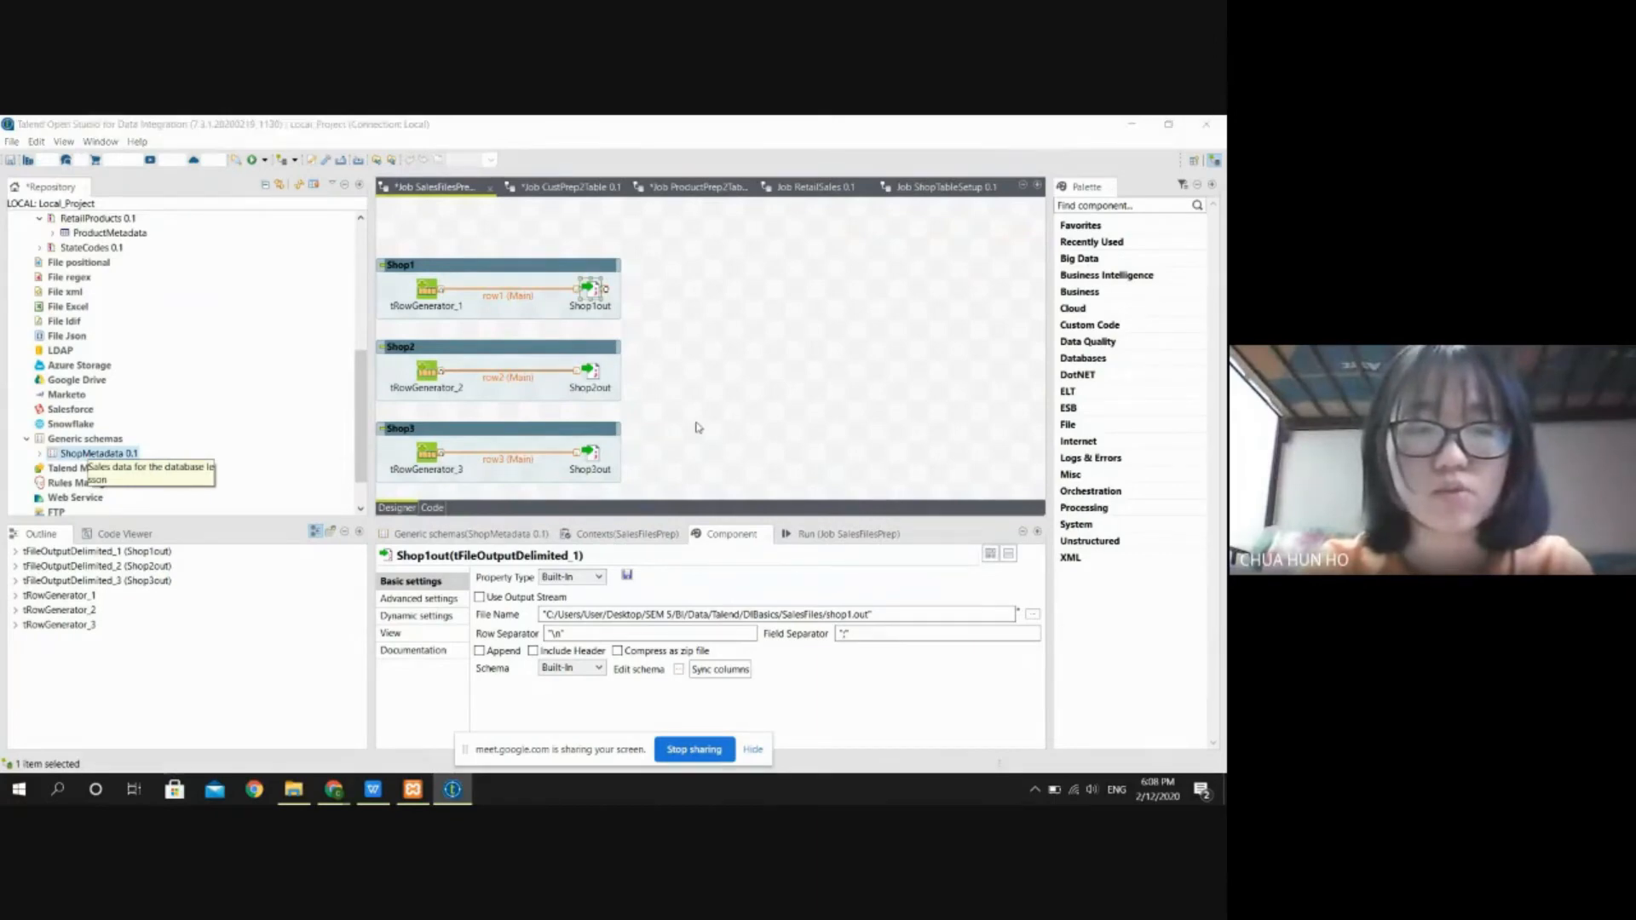
{"action": "left_click", "coordinate": [654, 574]}
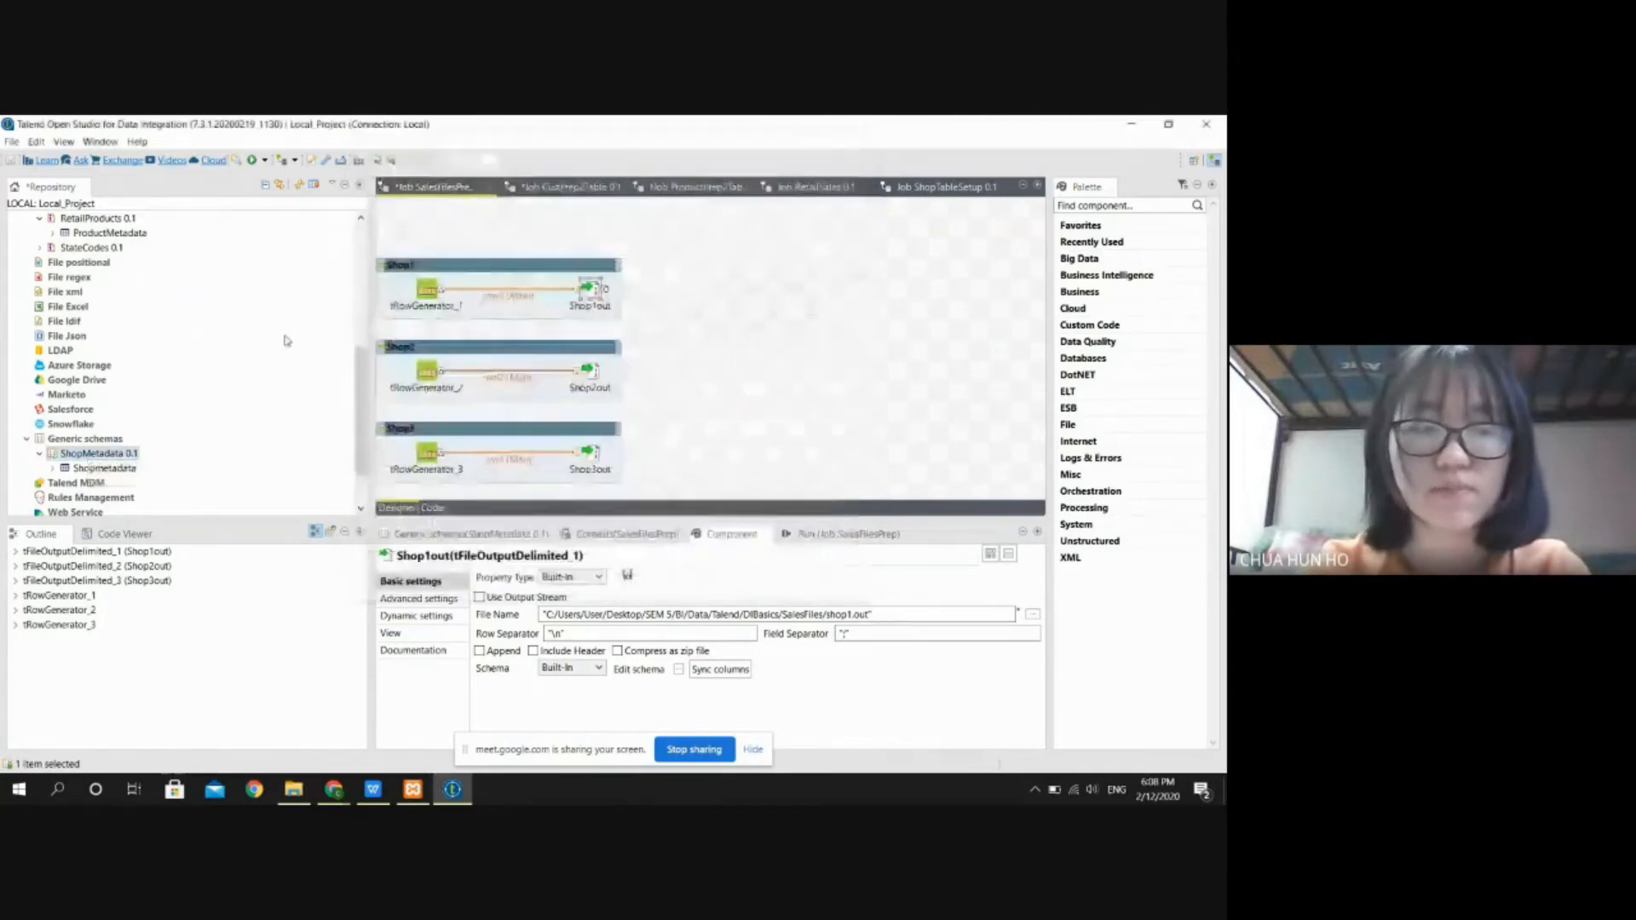
{"action": "scroll", "coordinate": [286, 340], "scroll_direction": "up", "scroll_amount": 2}
{"action": "scroll", "coordinate": [286, 340], "scroll_direction": "up", "scroll_amount": 5}
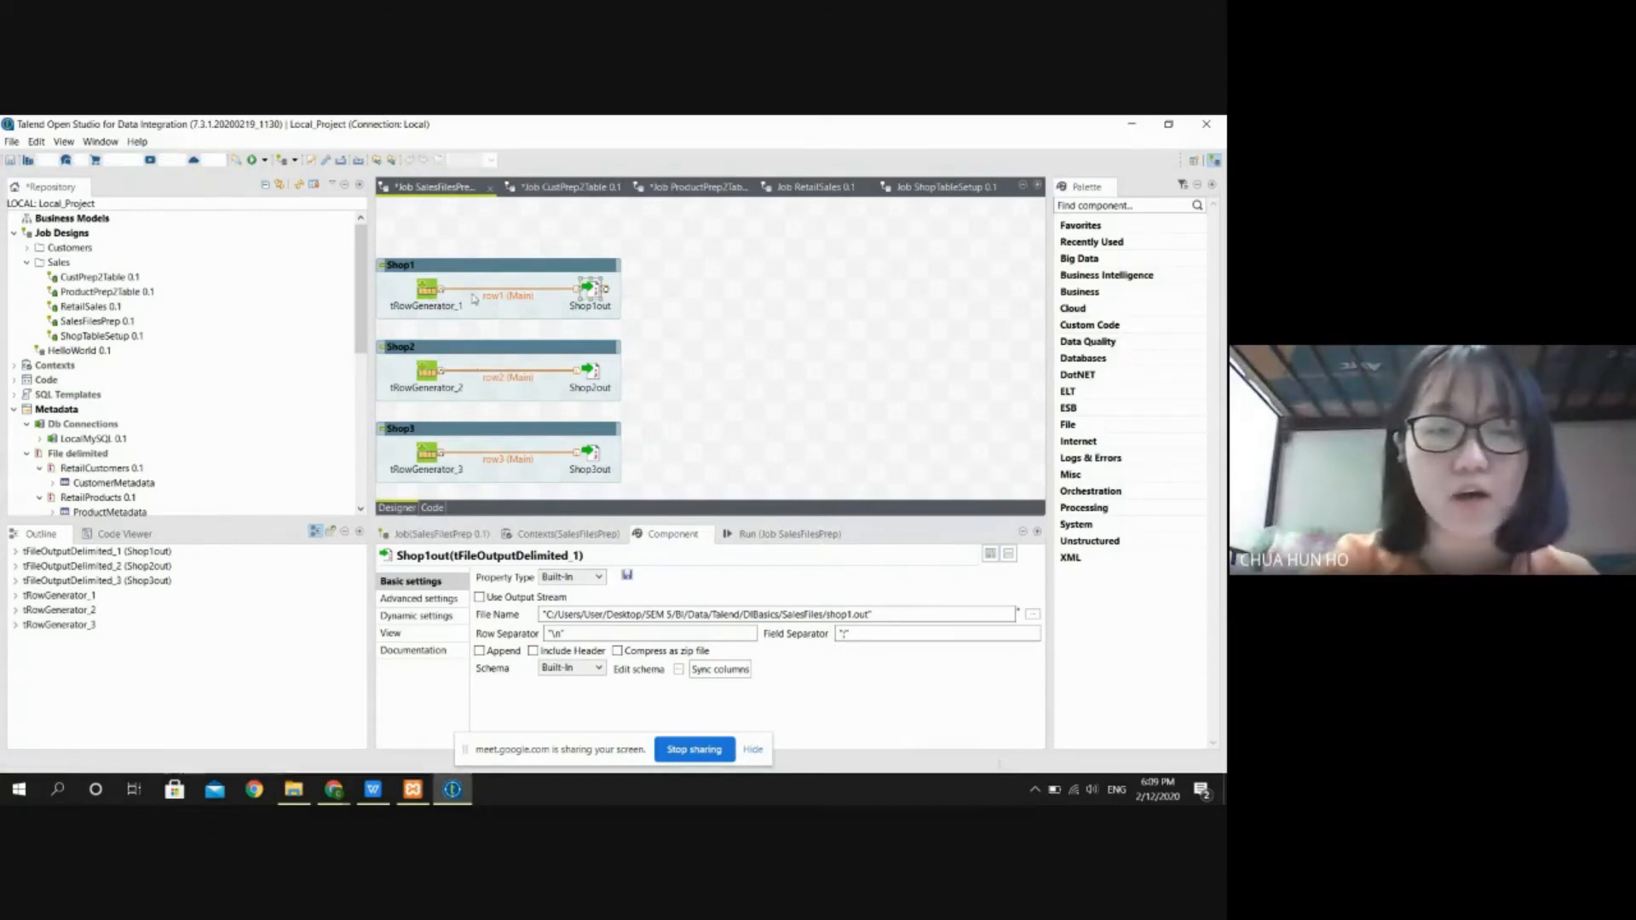
Step: Inspect tRowGenerator_1's columns, row count and full environment variables, widening the environment variables column to read them
{"action": "double_click", "coordinate": [427, 288]}
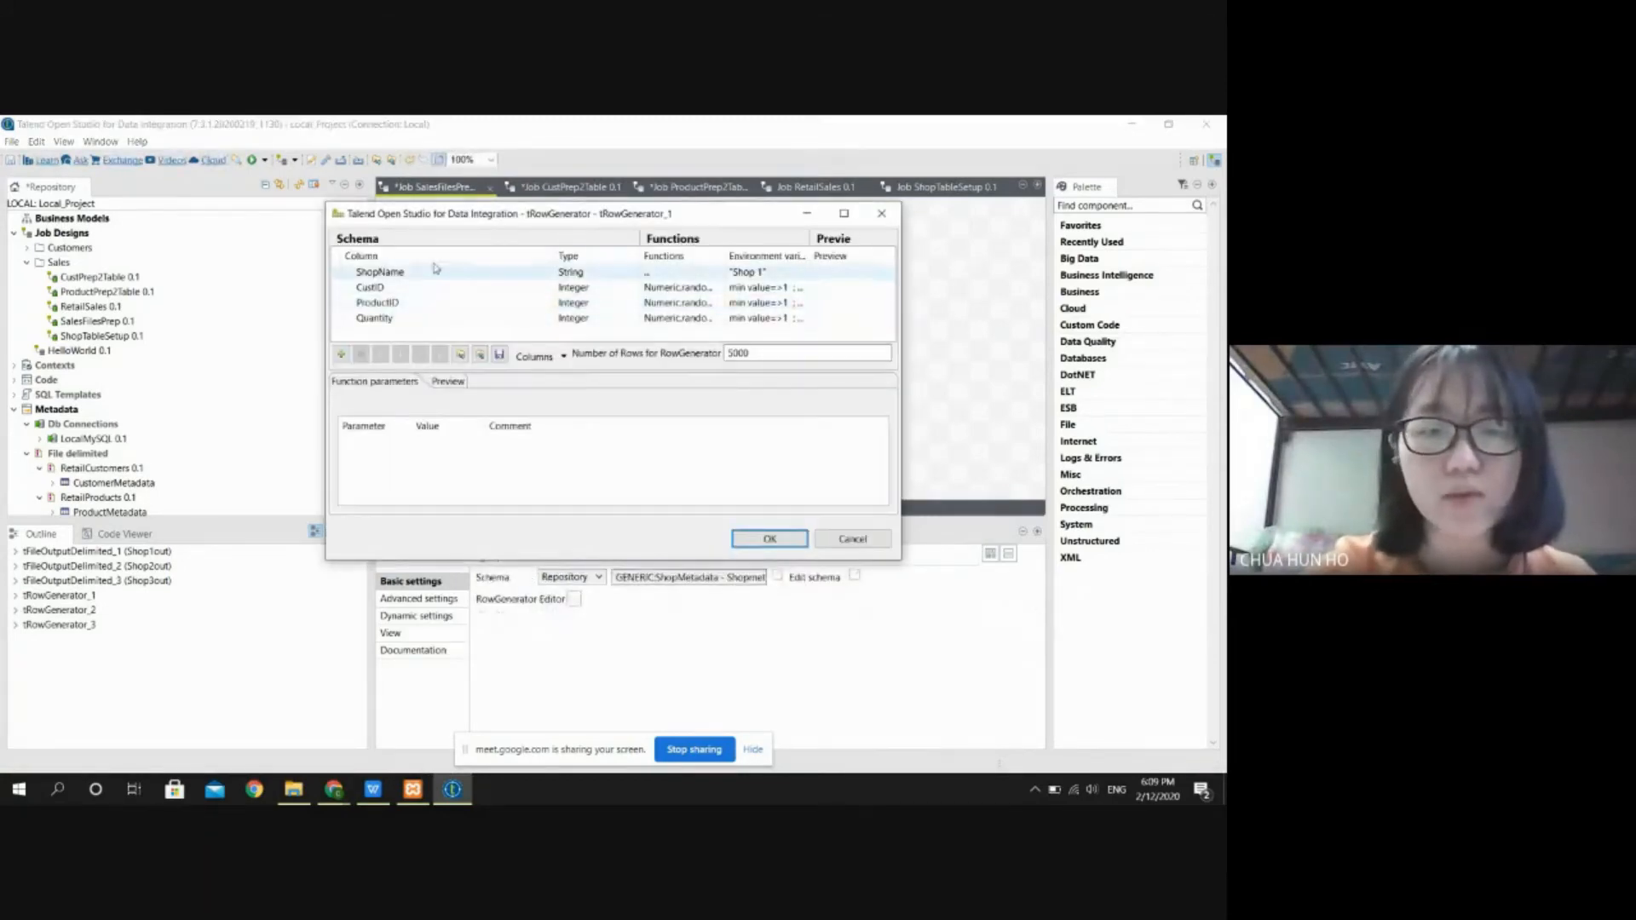
{"action": "mouse_move", "coordinate": [811, 247]}
{"action": "left_mouse_down"}
{"action": "mouse_move", "coordinate": [756, 250]}
{"action": "mouse_move", "coordinate": [843, 246]}
{"action": "left_mouse_up"}
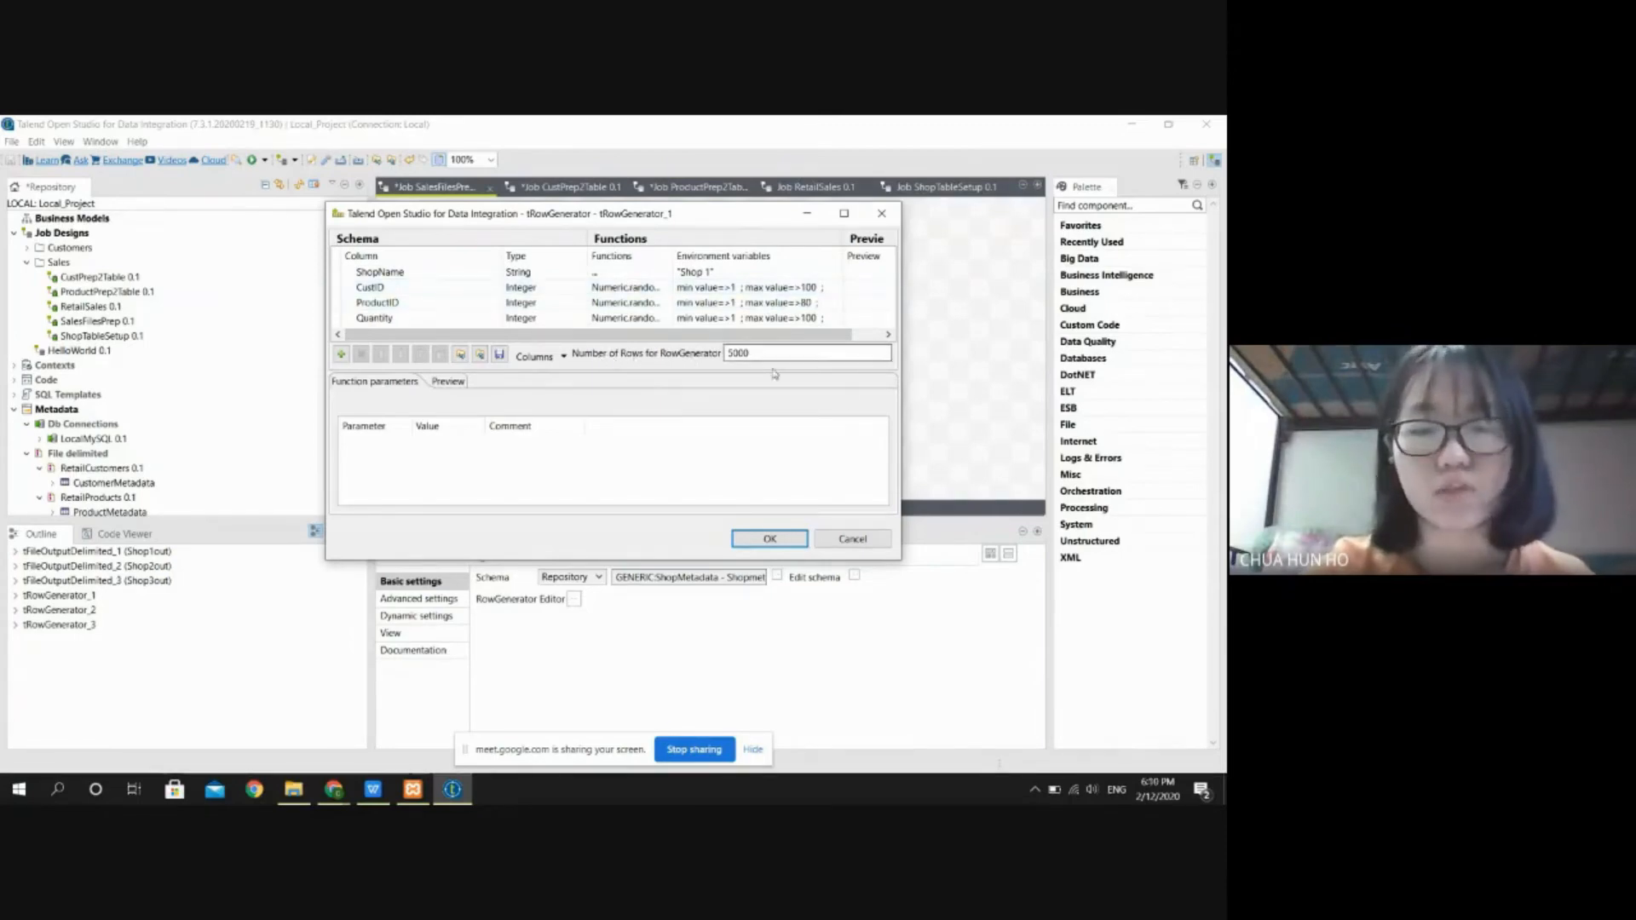
{"action": "left_click", "coordinate": [769, 539]}
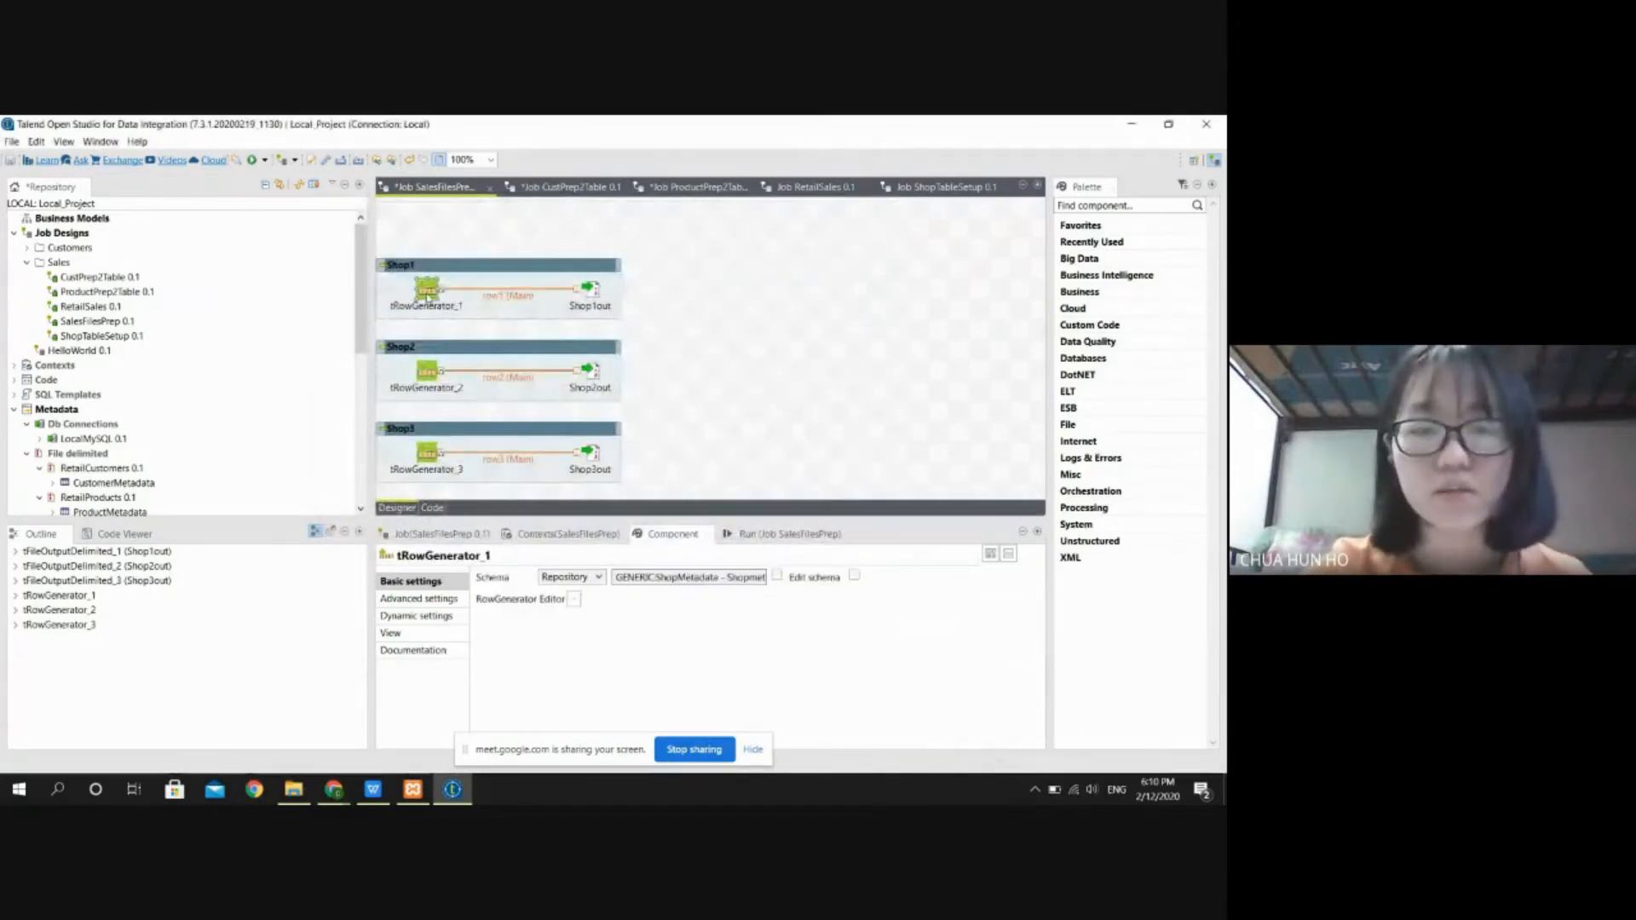
{"action": "double_click", "coordinate": [431, 294]}
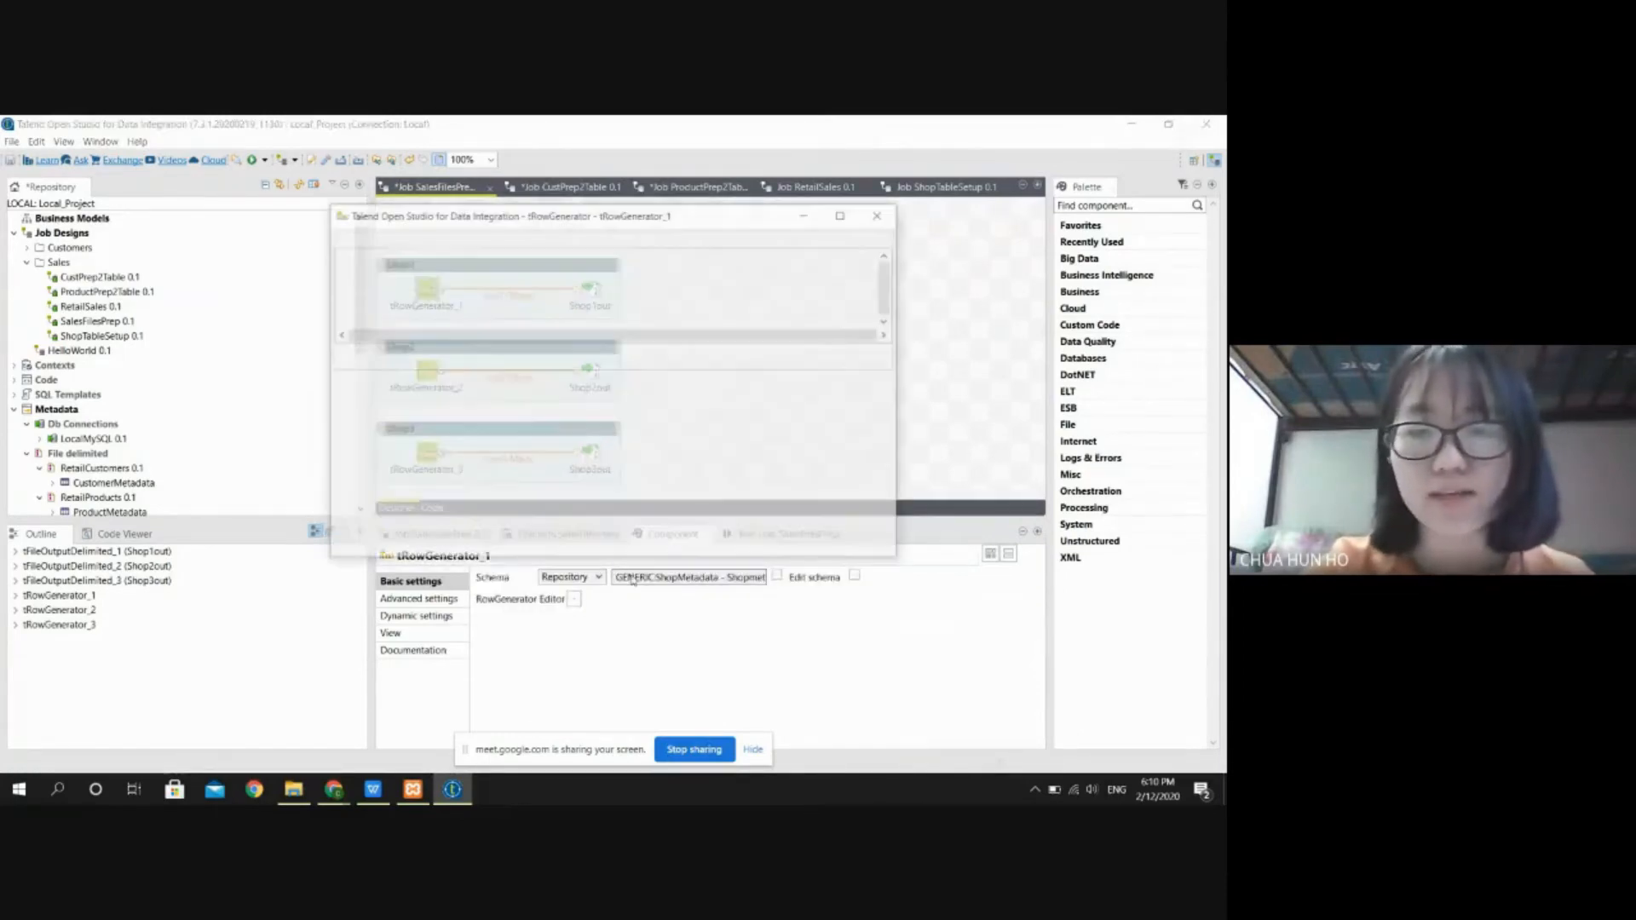
{"action": "key", "text": "Escape"}
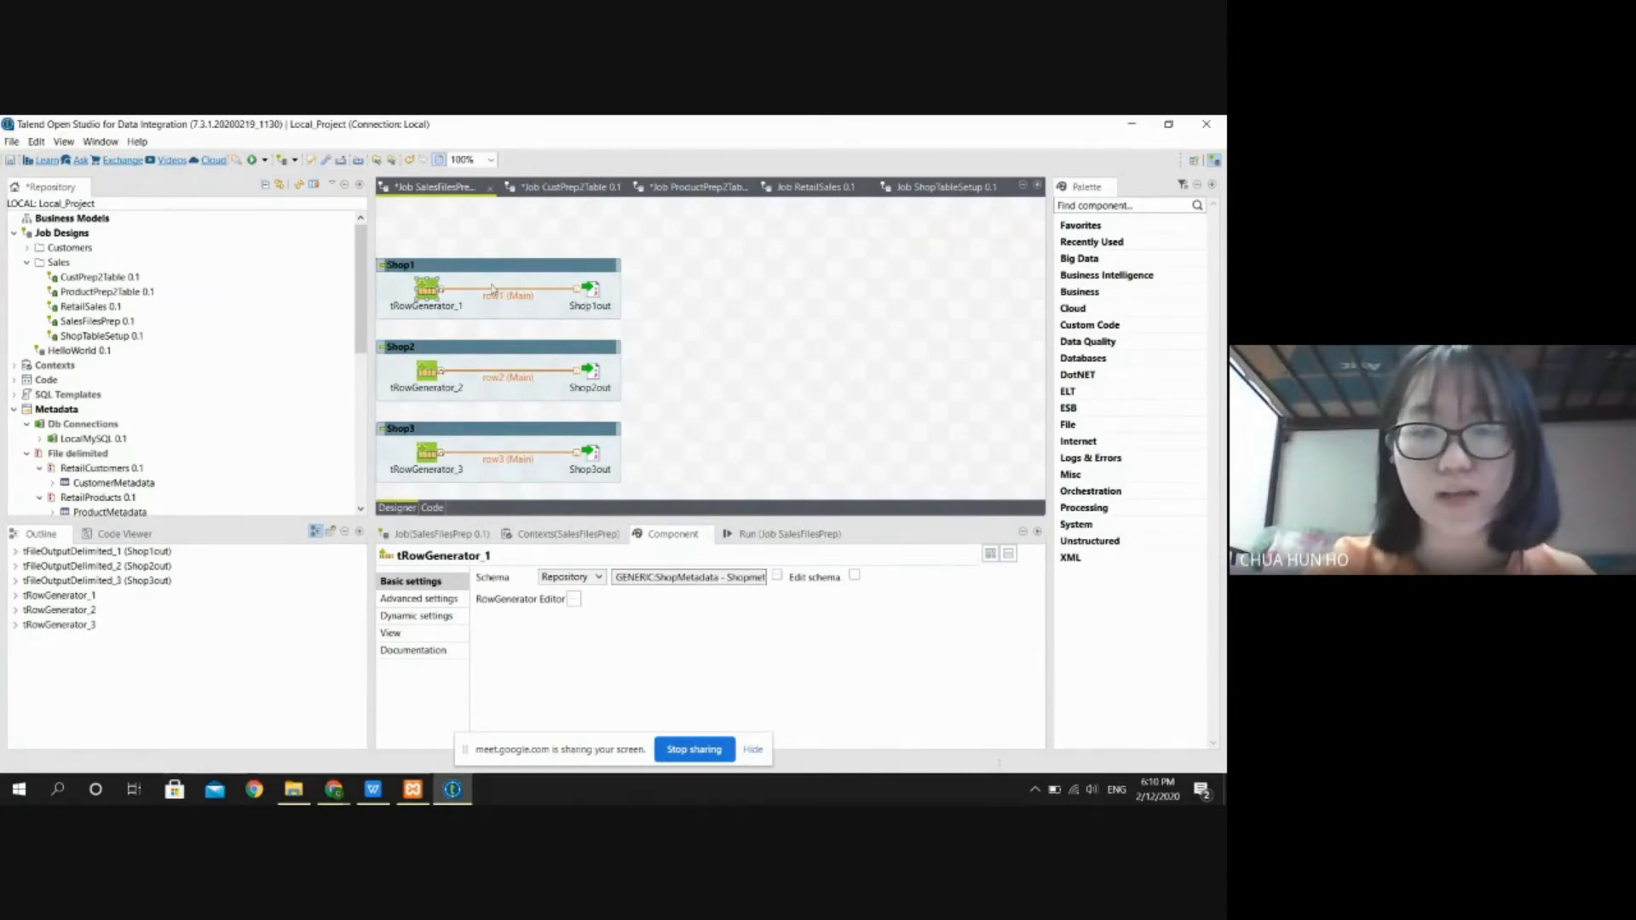
Step: View the output file name and basic settings of the Shop1out component
{"action": "left_click", "coordinate": [602, 298]}
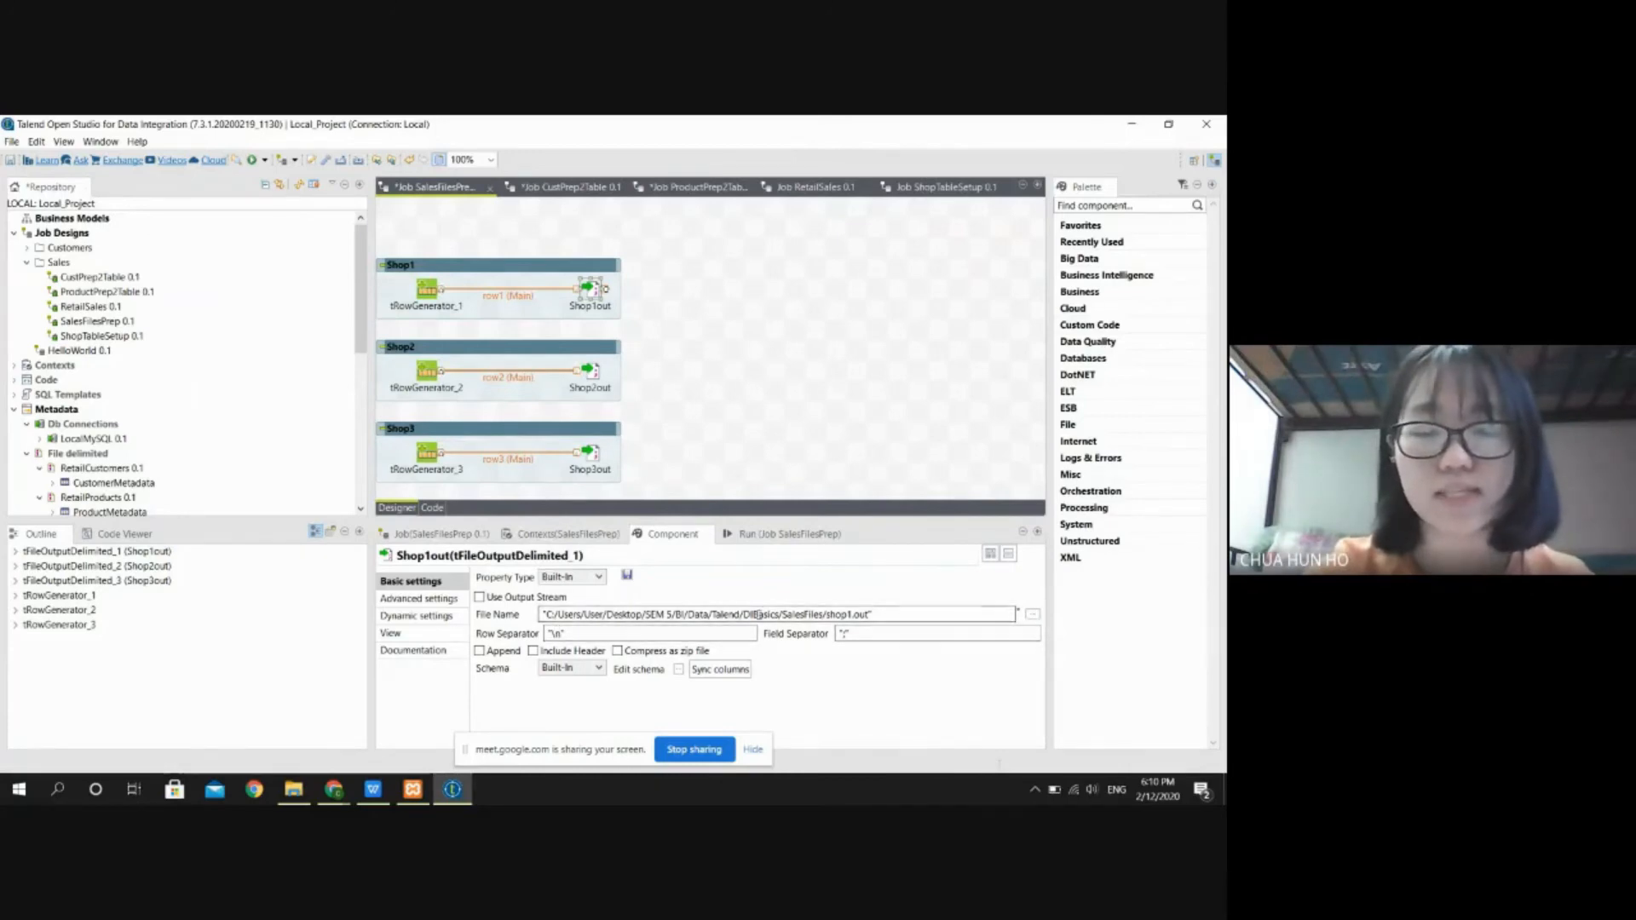
{"action": "left_click", "coordinate": [672, 338]}
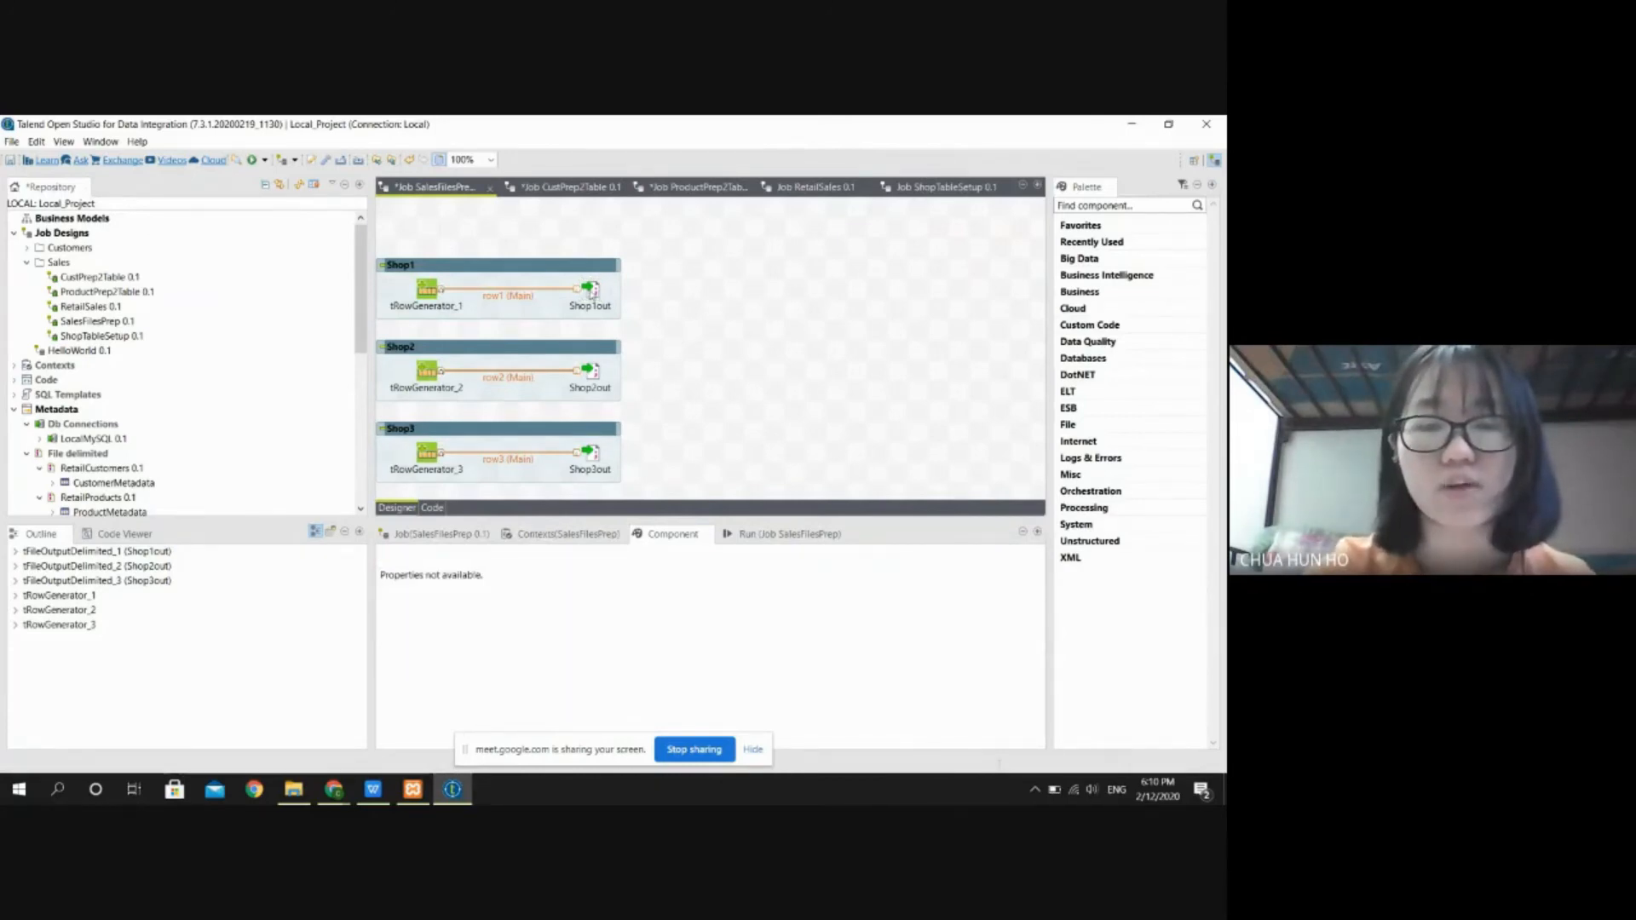
{"action": "left_click", "coordinate": [589, 294]}
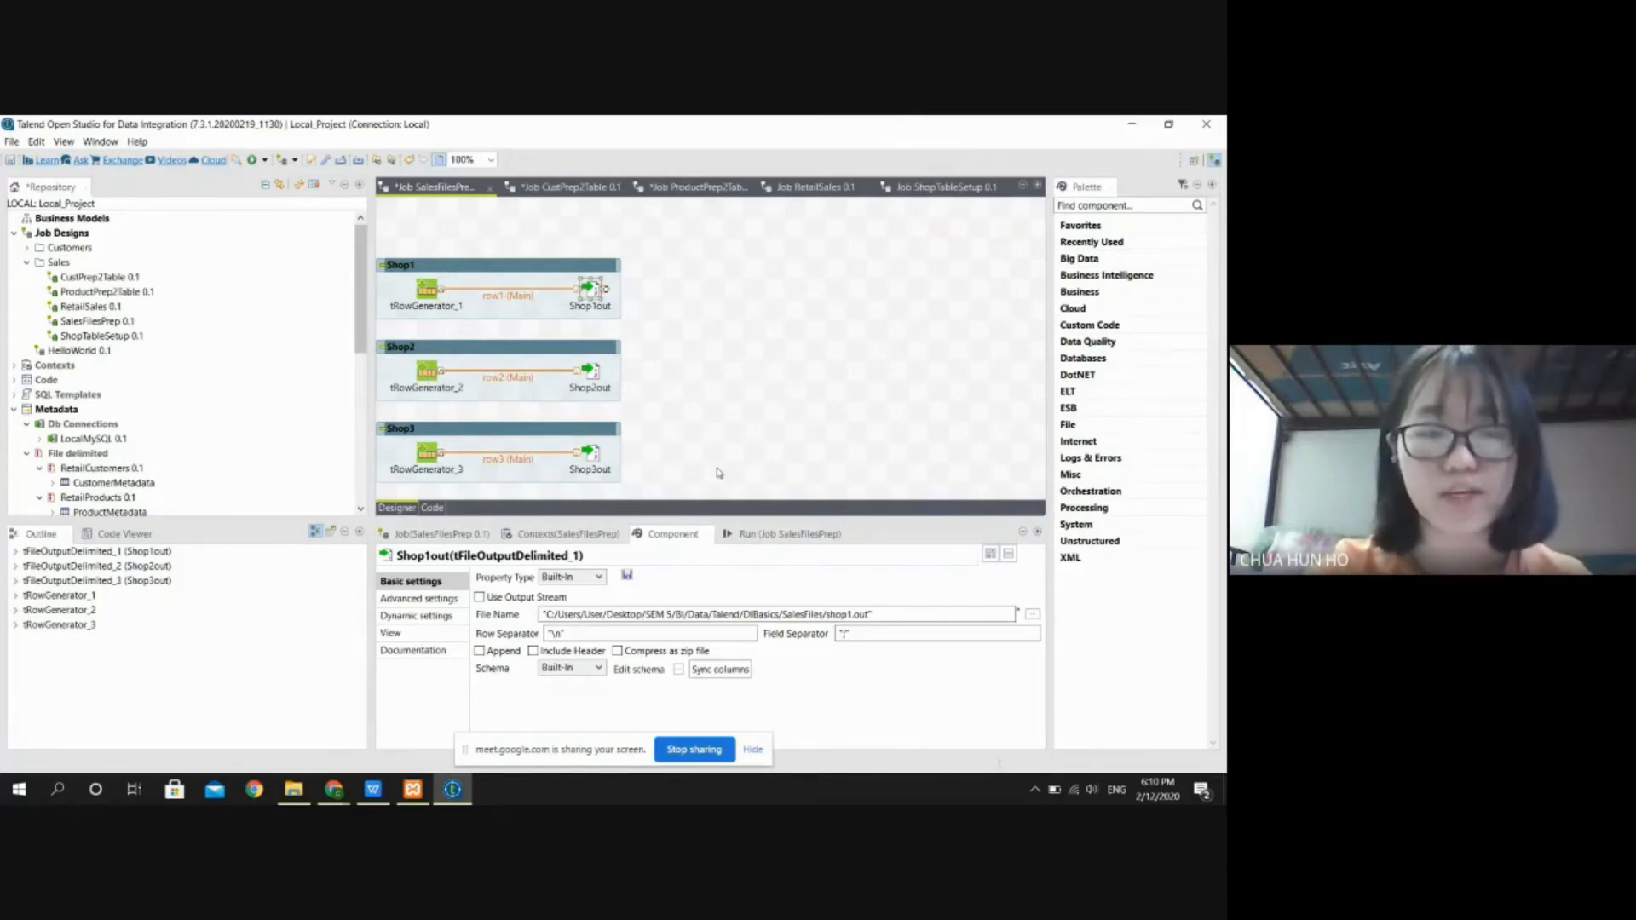
Step: Inspect the row generator settings of tRowGenerator_2 and the output file settings of Shop2out
{"action": "left_click", "coordinate": [430, 376]}
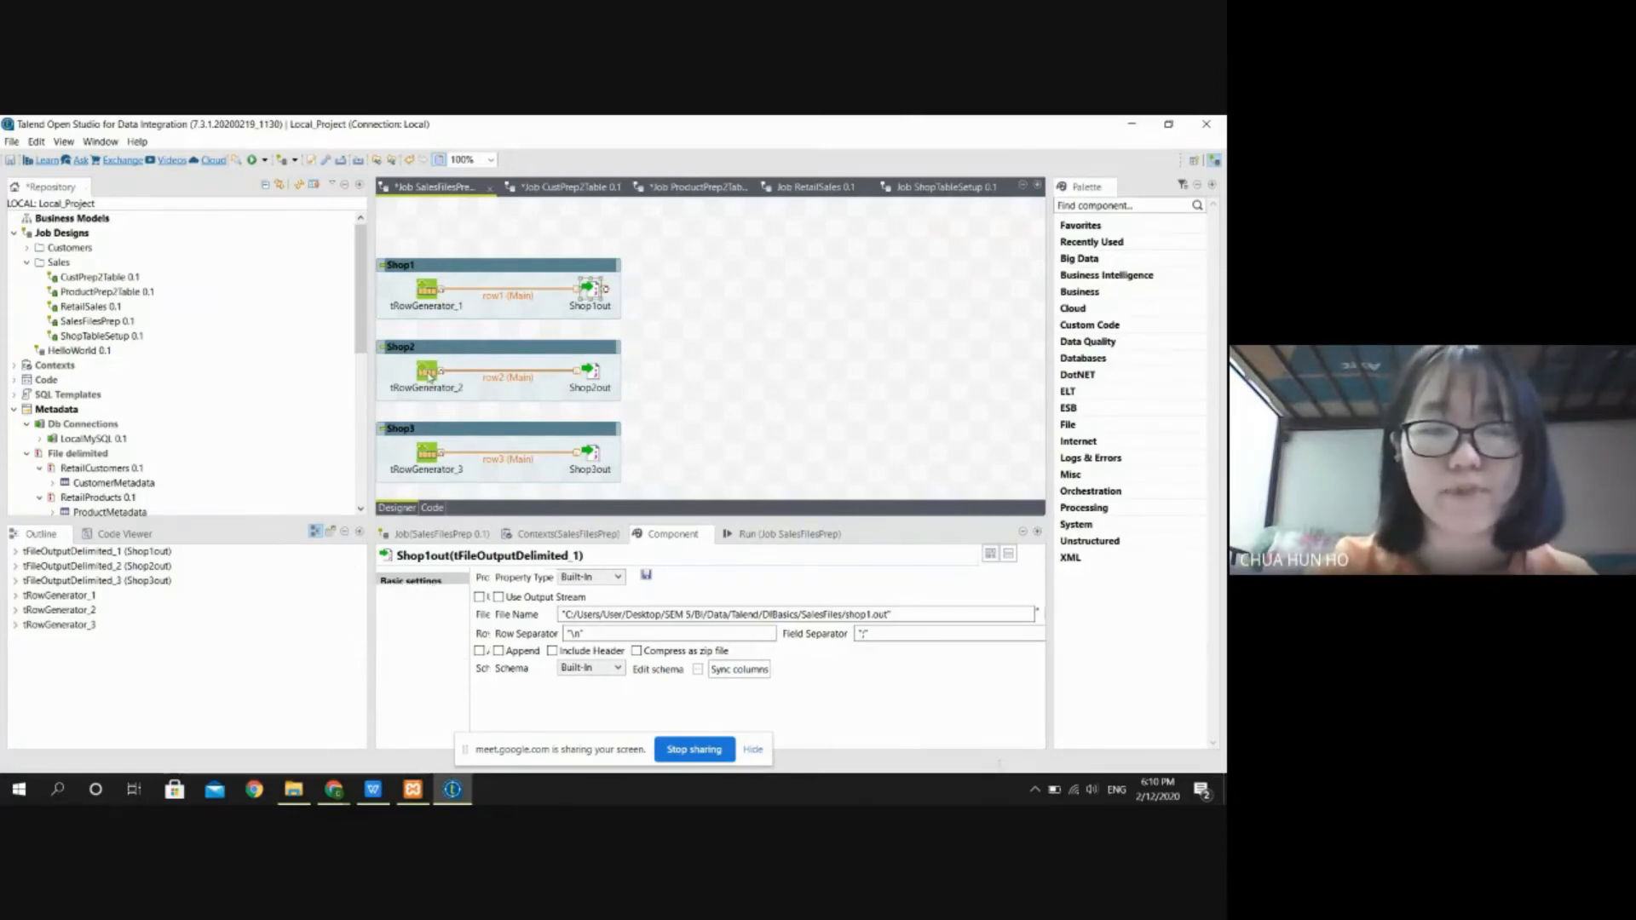
{"action": "double_click", "coordinate": [430, 376]}
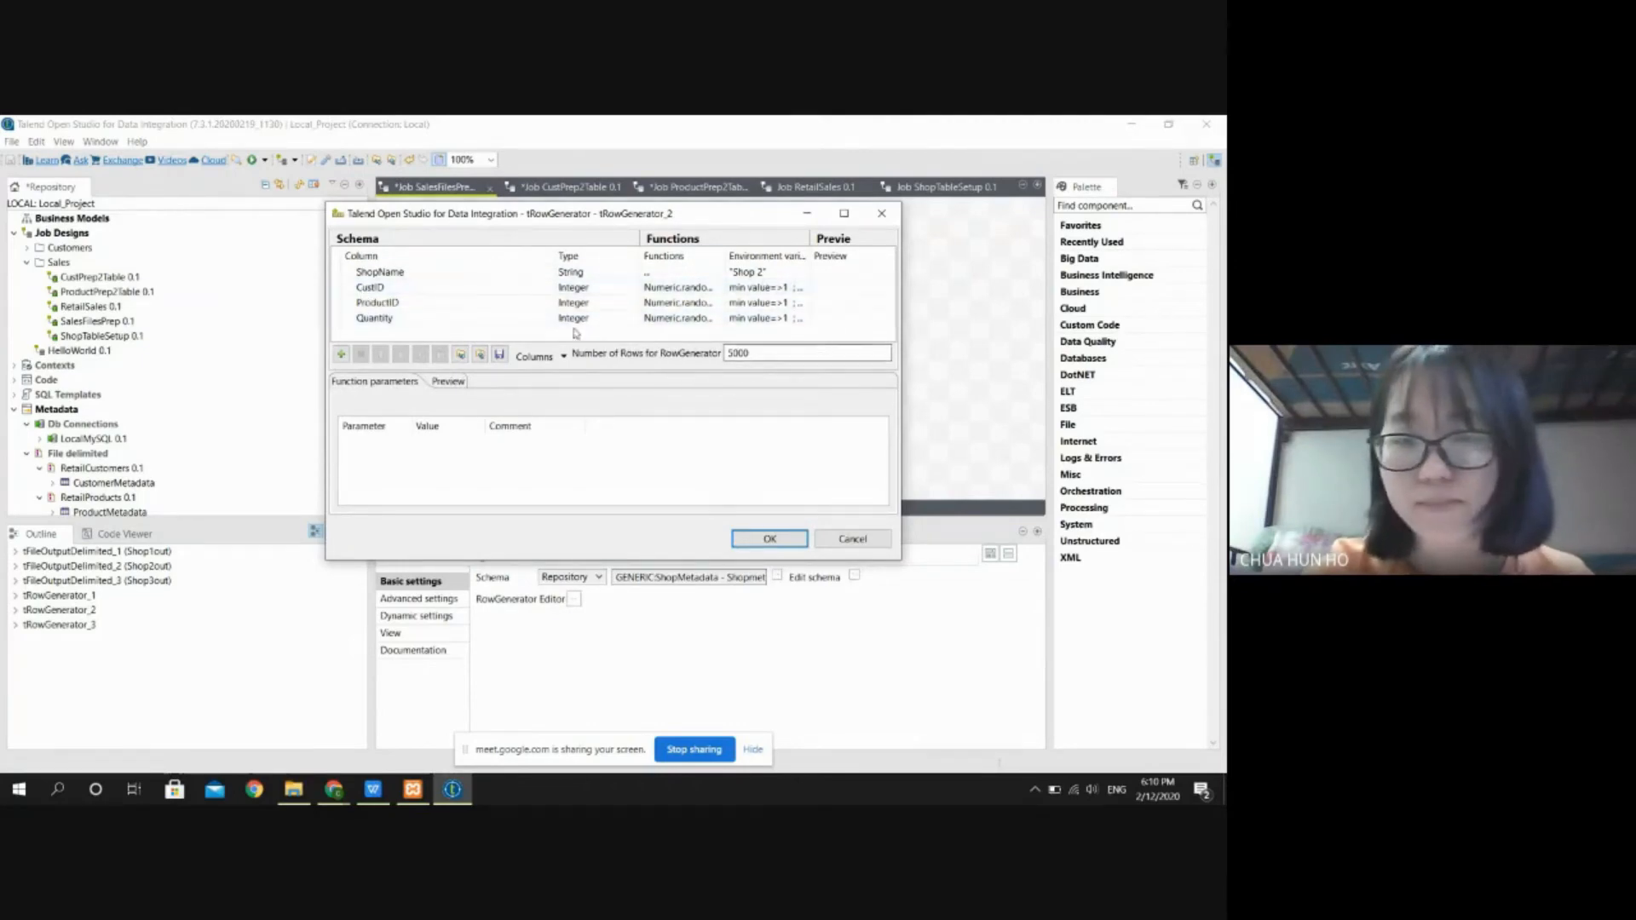
{"action": "left_click", "coordinate": [770, 537]}
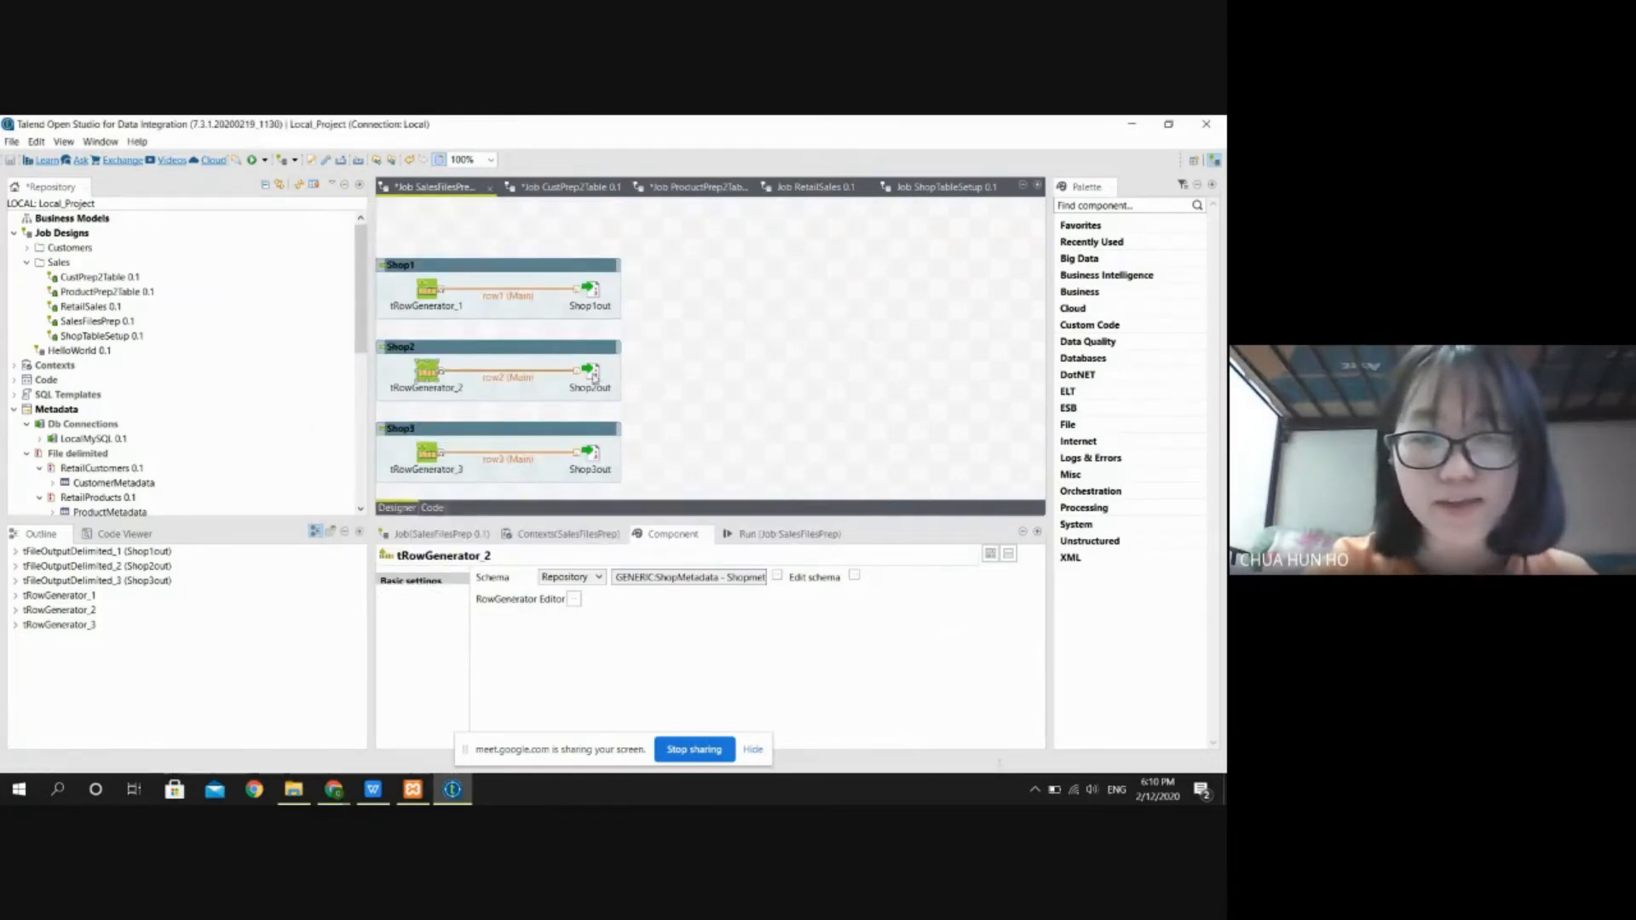
{"action": "left_click", "coordinate": [590, 370]}
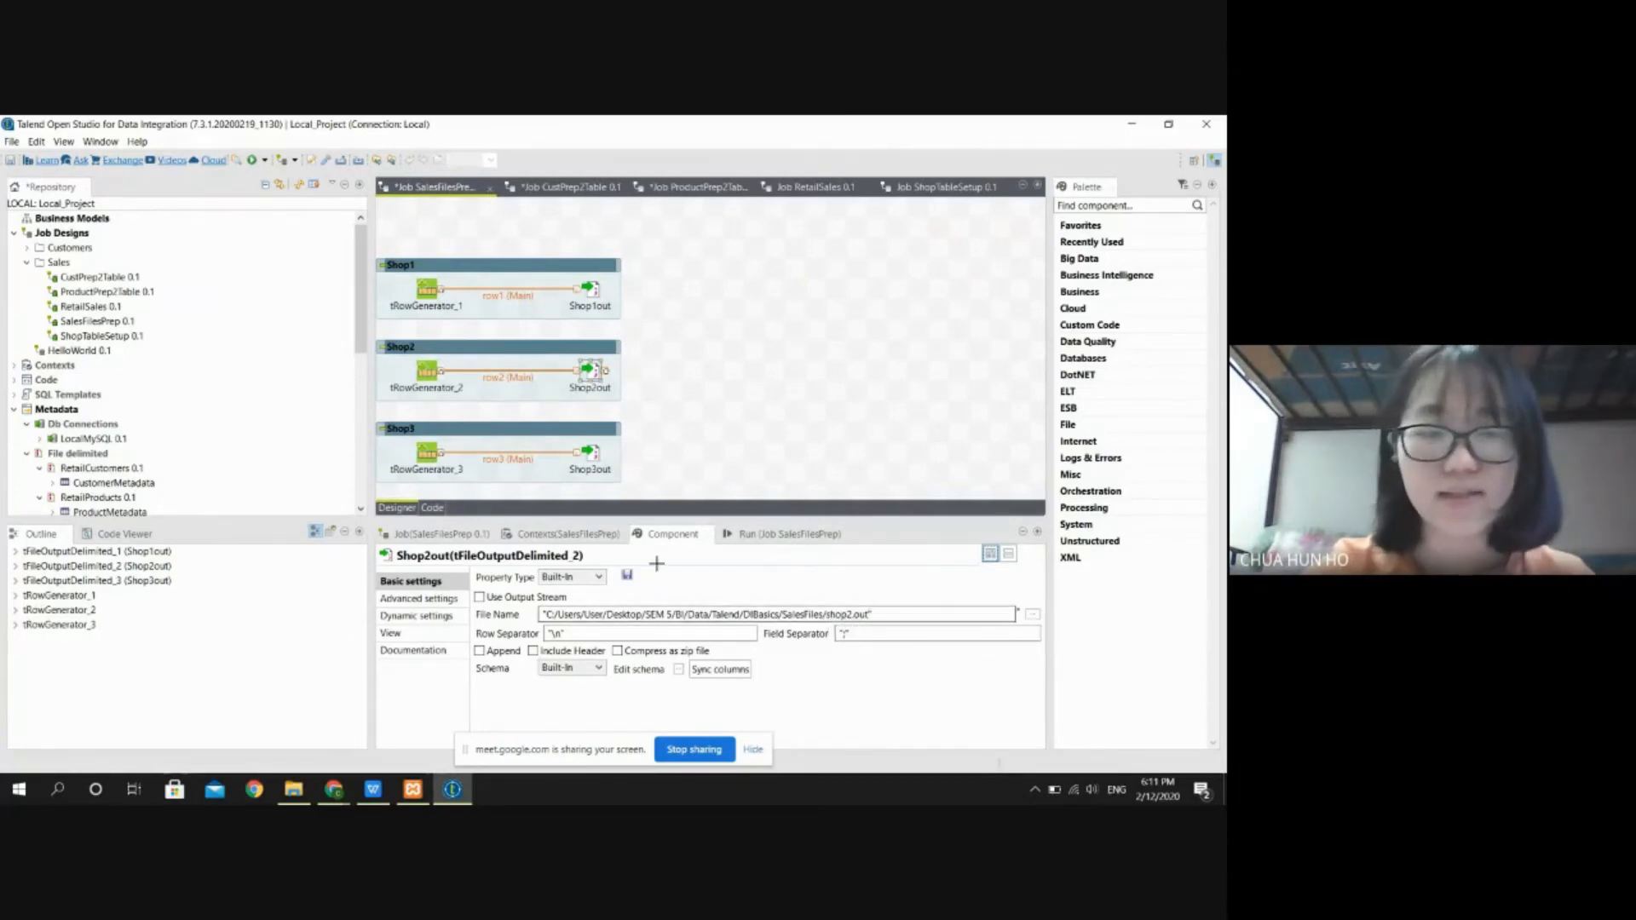
{"action": "left_click", "coordinate": [546, 489]}
Step: Inspect the row generator settings of tRowGenerator_3 and the output file settings of Shop3out
{"action": "left_click", "coordinate": [425, 452]}
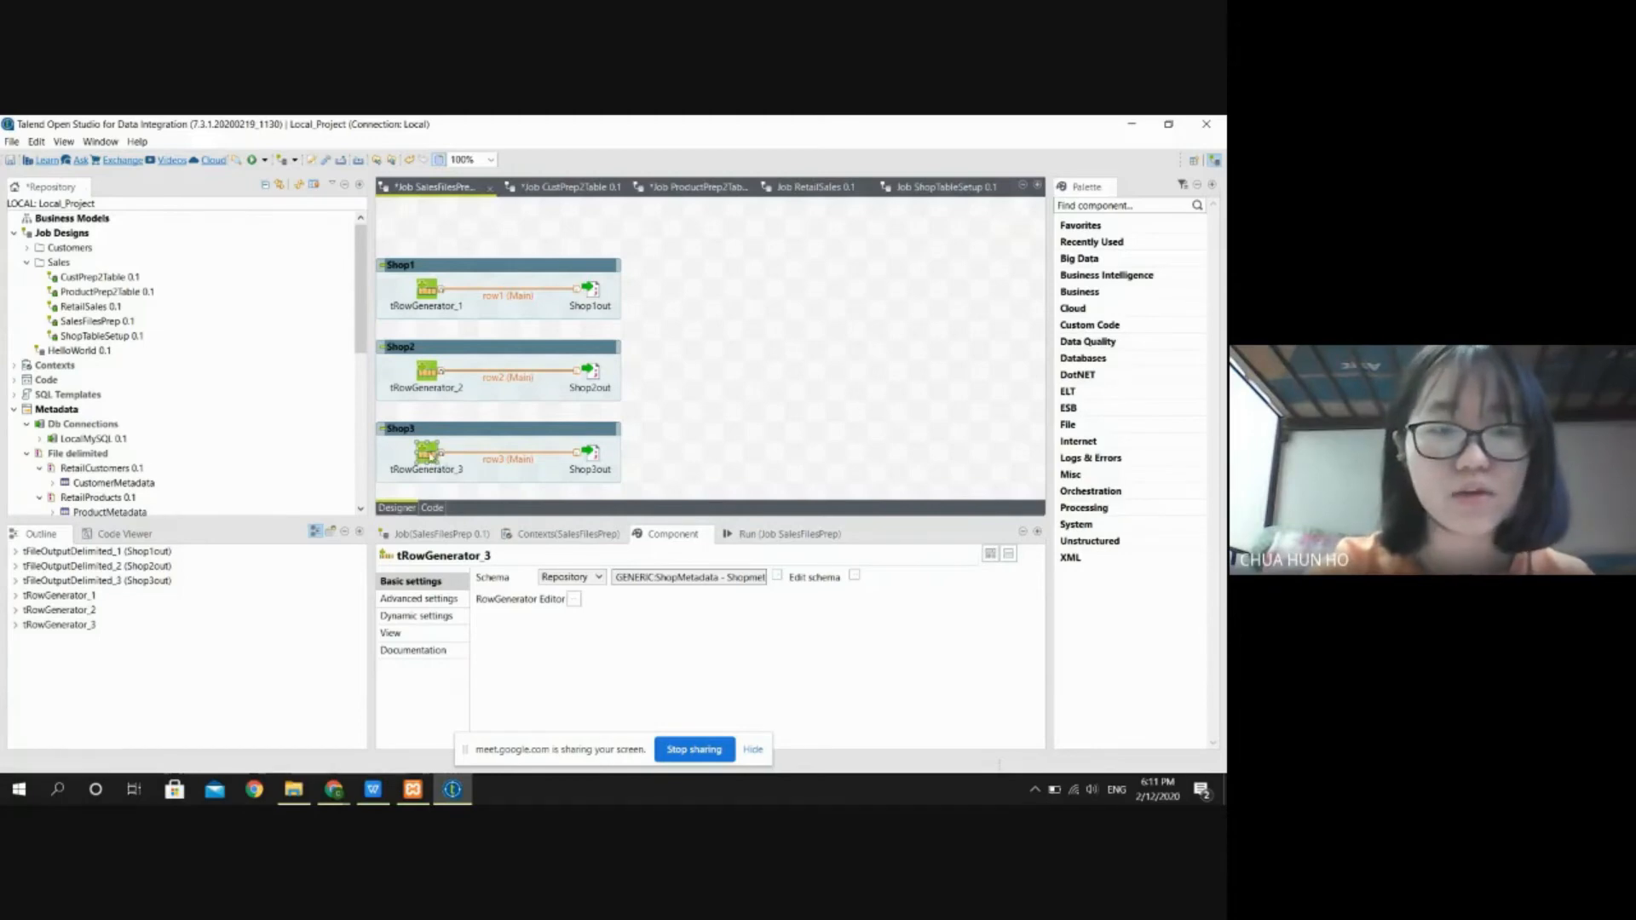
{"action": "double_click", "coordinate": [429, 454]}
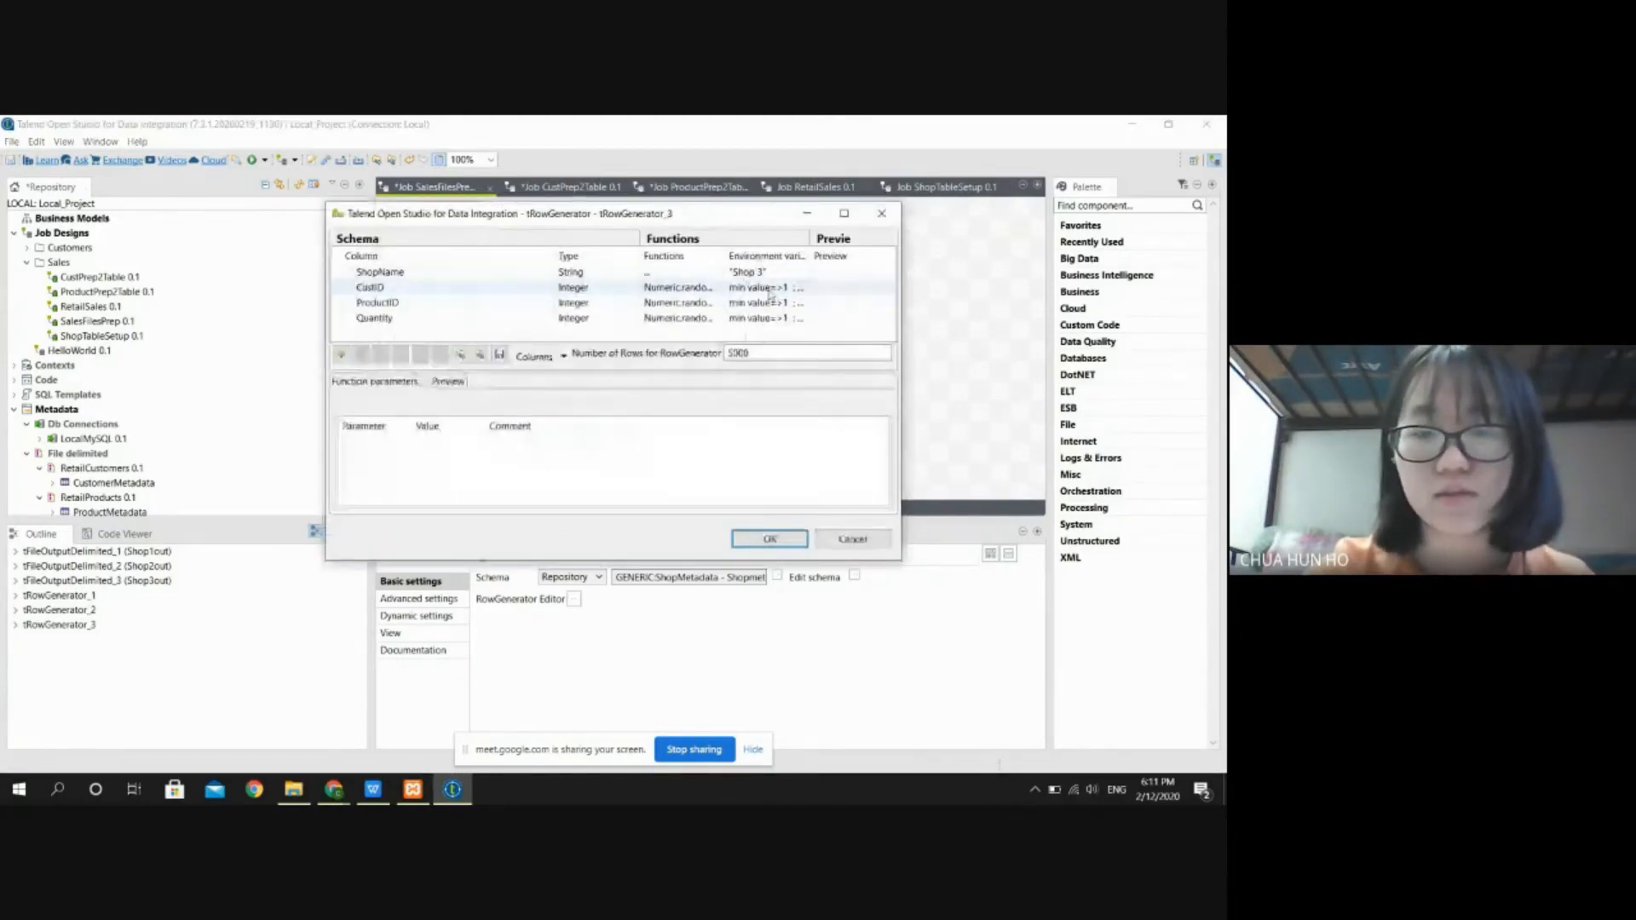
{"action": "left_click", "coordinate": [770, 539]}
{"action": "left_click", "coordinate": [595, 457]}
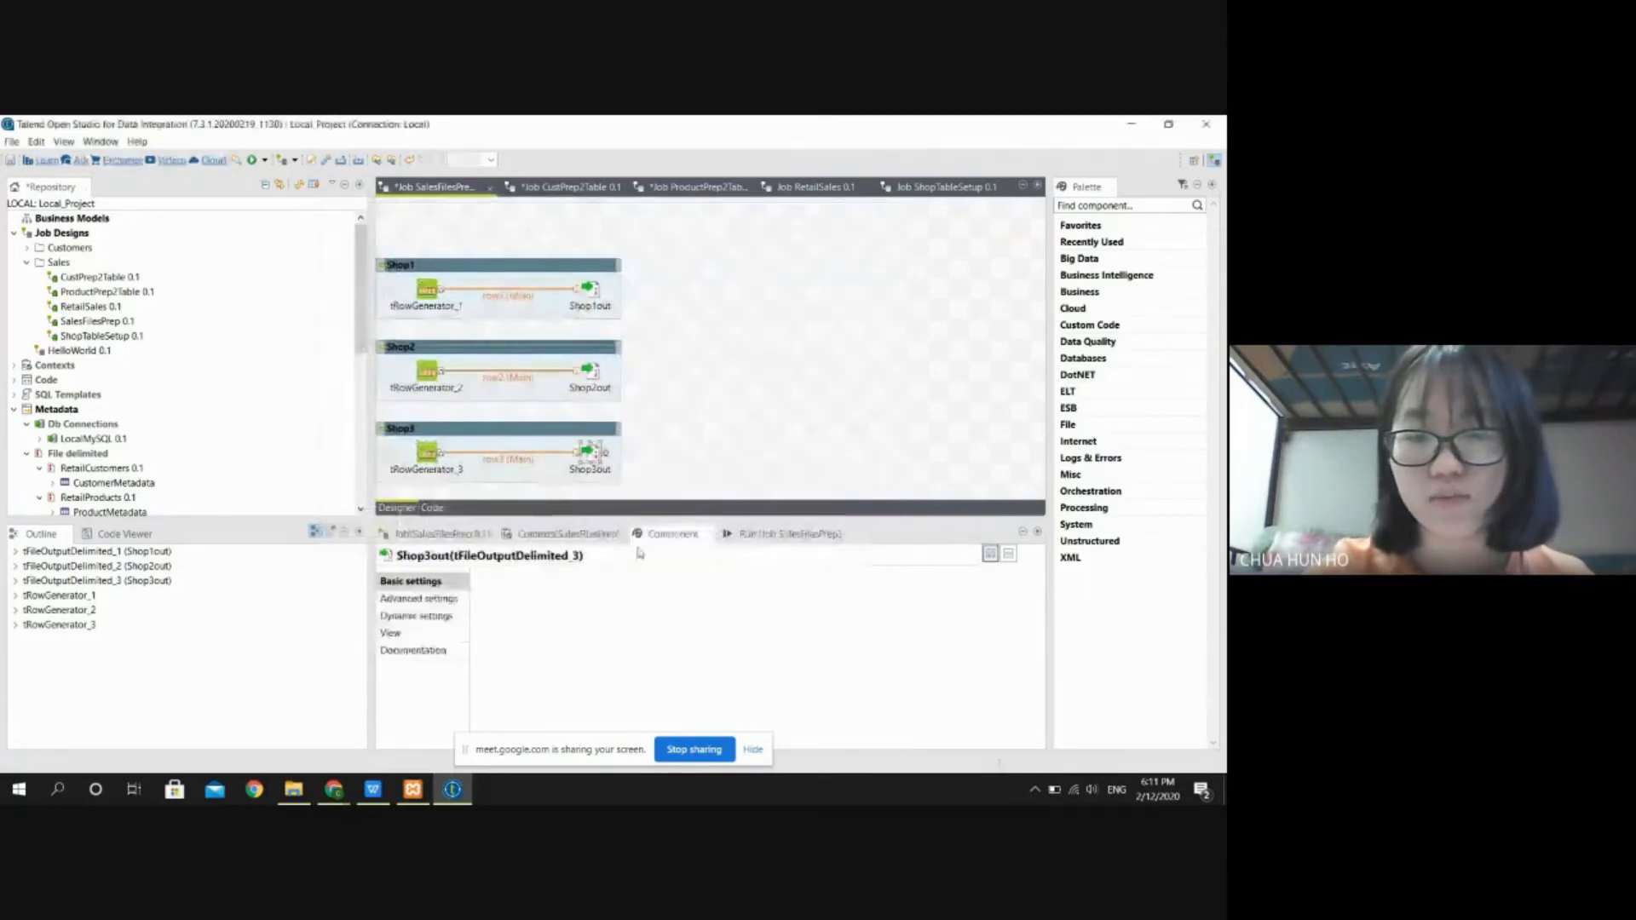
{"action": "left_click", "coordinate": [750, 336]}
Step: Open the CustomerMetadata schema under RetailCustomers, enlarge its window to review the column definitions, and finish the schema dialog
{"action": "scroll", "coordinate": [141, 401], "scroll_direction": "down", "scroll_amount": 1}
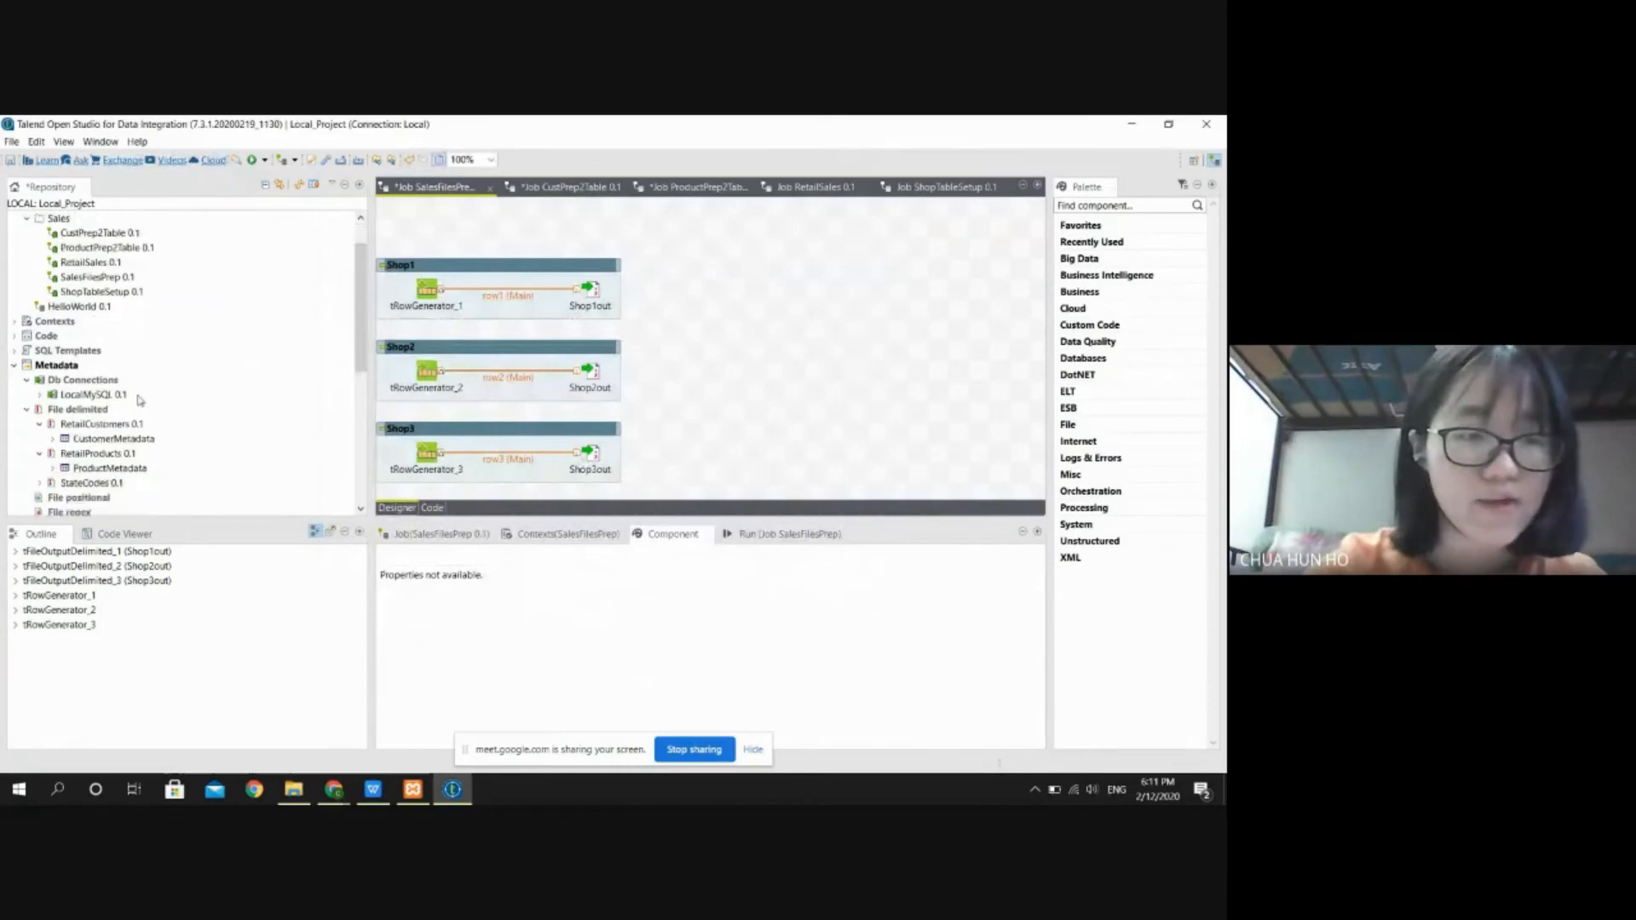
{"action": "scroll", "coordinate": [141, 401], "scroll_direction": "down", "scroll_amount": 2}
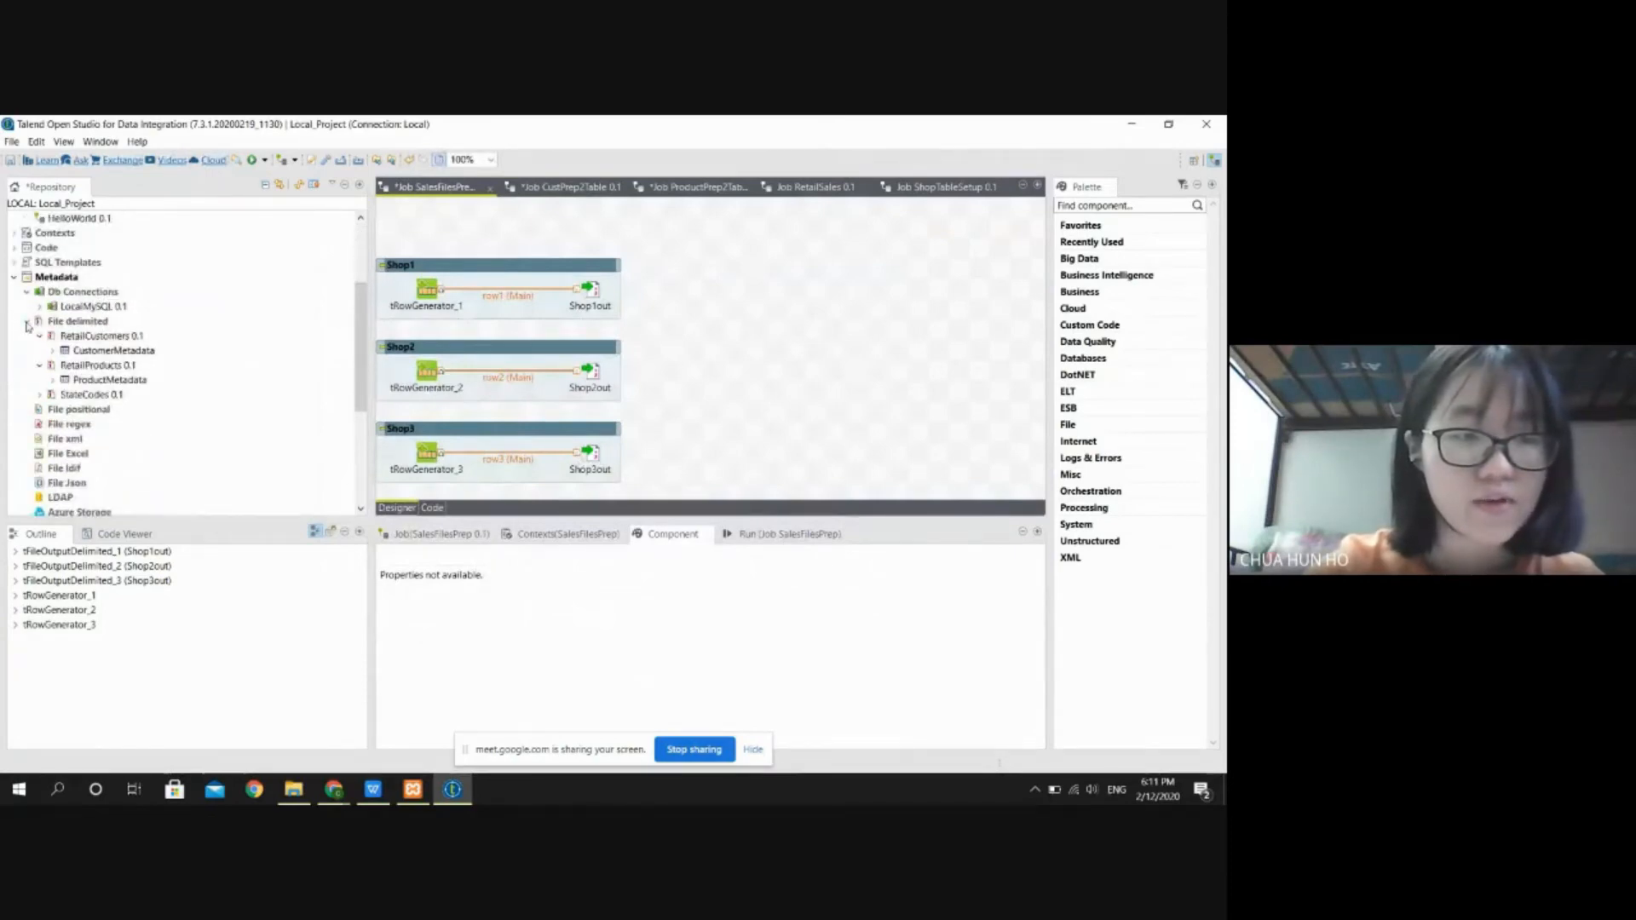
{"action": "left_click", "coordinate": [27, 322]}
{"action": "double_click", "coordinate": [86, 322]}
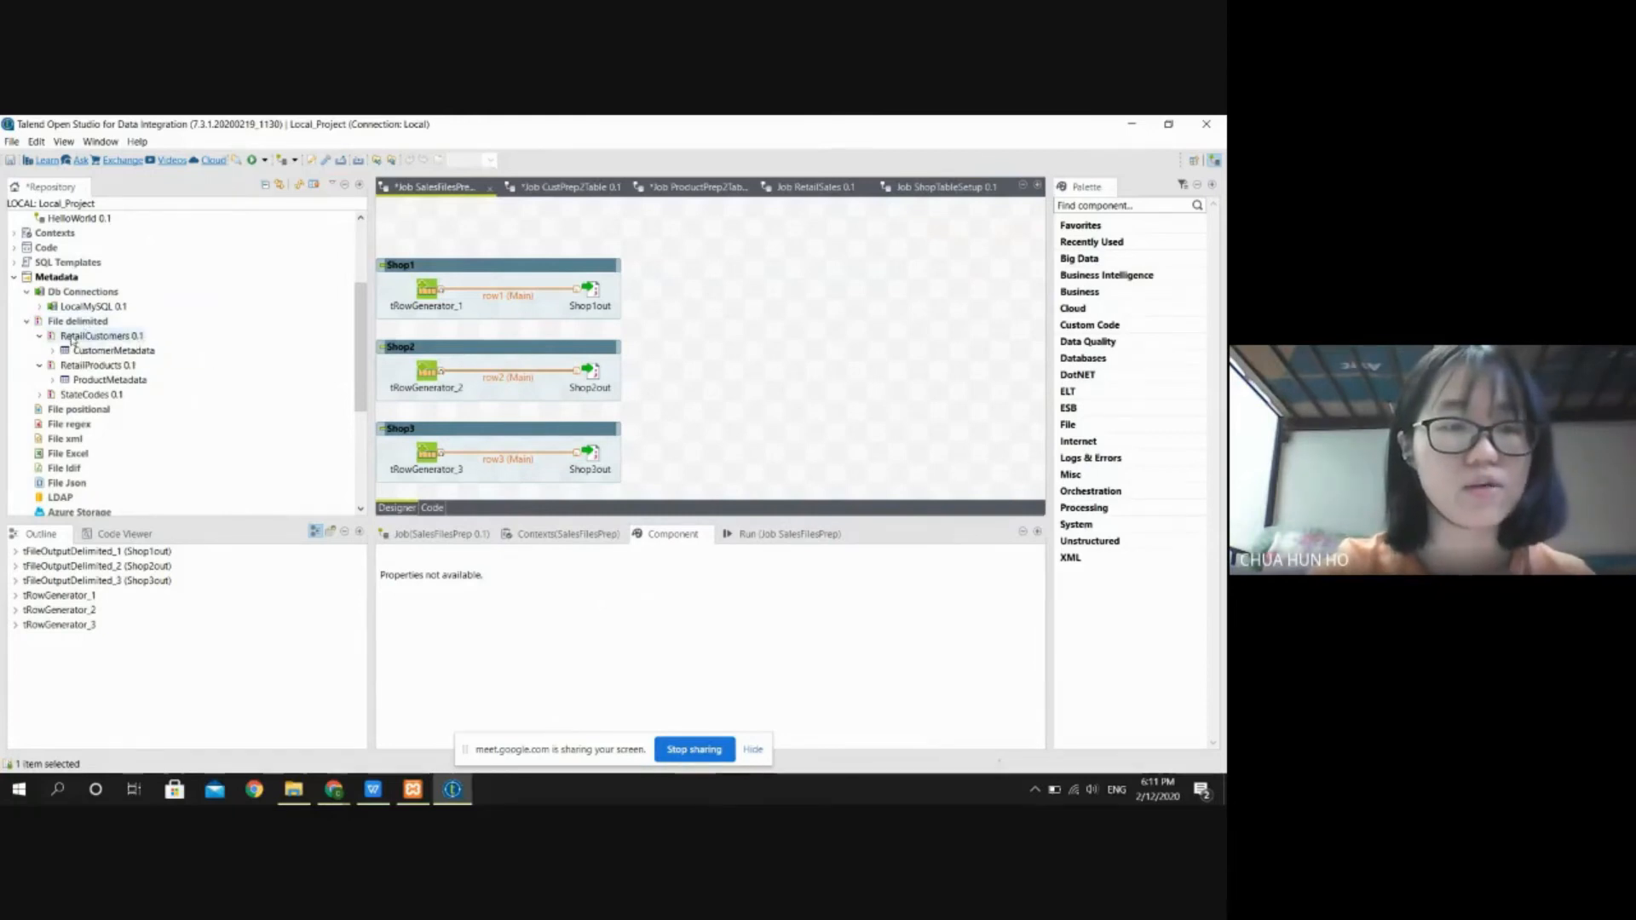
{"action": "left_click", "coordinate": [94, 351]}
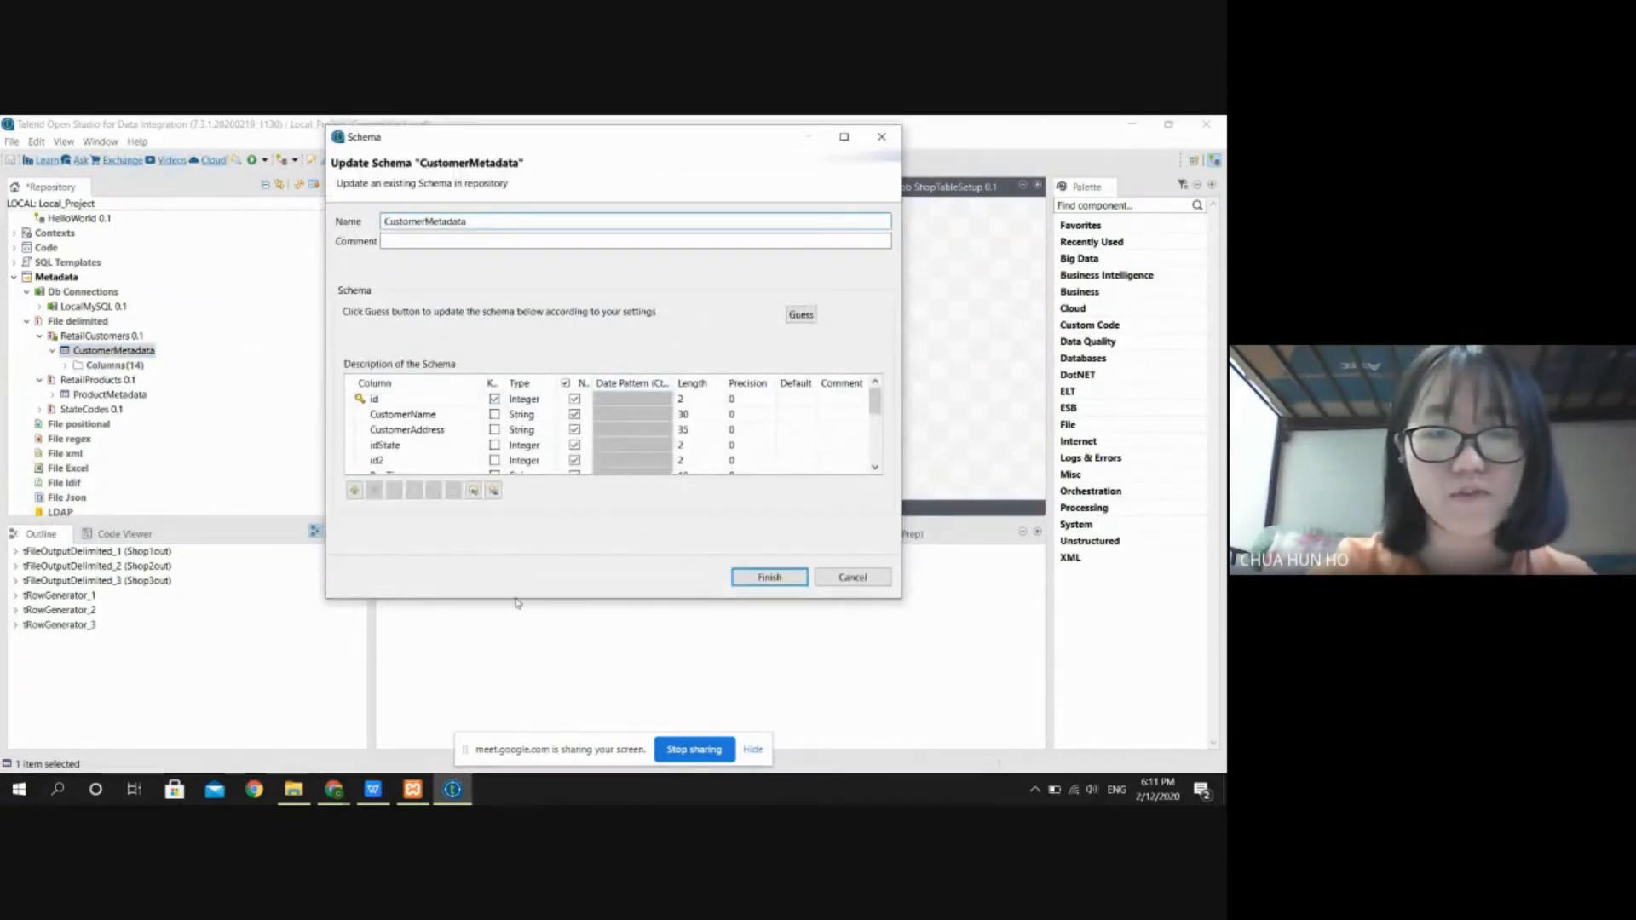
{"action": "left_click_drag", "start_coordinate": [515, 600], "coordinate": [536, 680]}
{"action": "scroll", "coordinate": [635, 501], "scroll_direction": "down", "scroll_amount": 1}
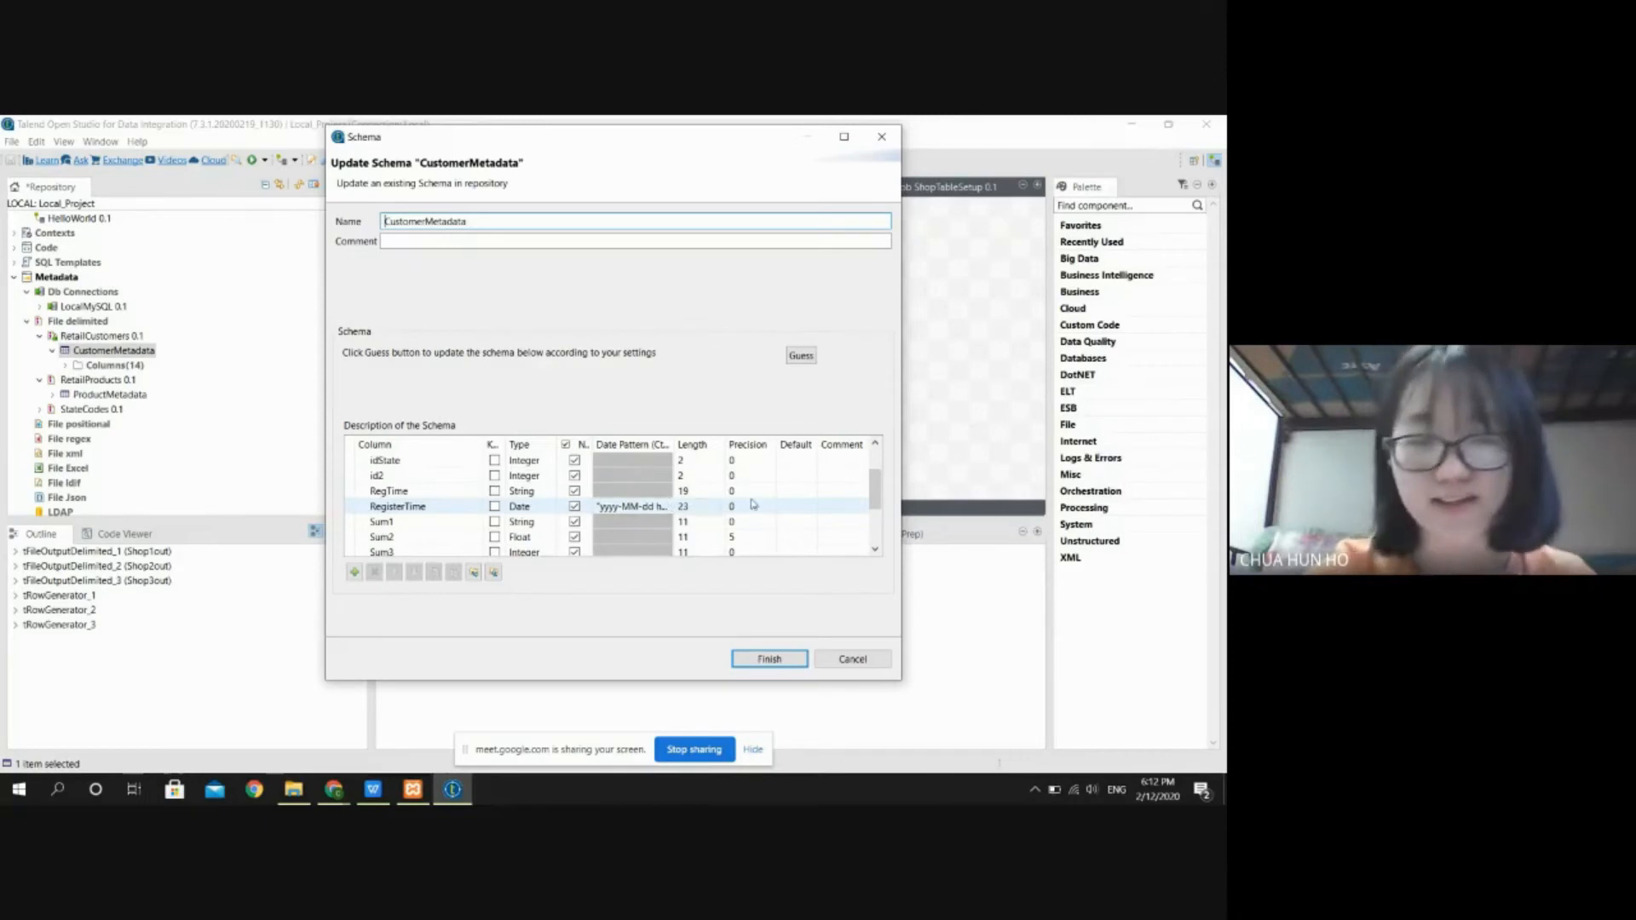
{"action": "left_click", "coordinate": [766, 662]}
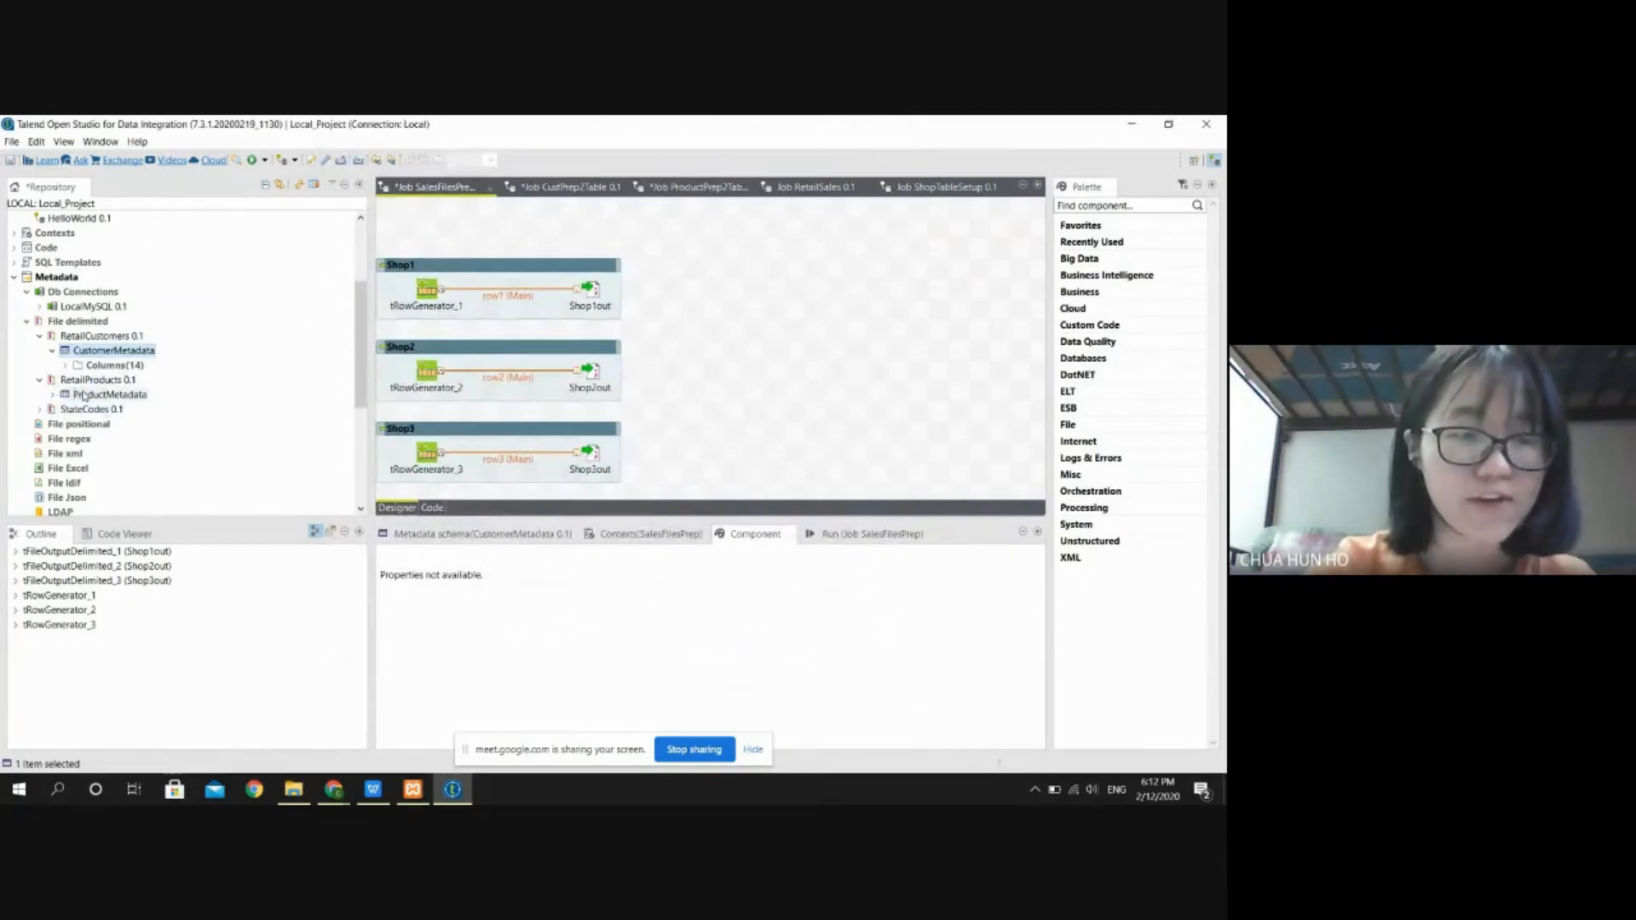
Step: Open the ProductMetadata schema under RetailProducts for editing, review its columns, and finish the schema dialog
{"action": "left_click", "coordinate": [88, 395]}
{"action": "right_click", "coordinate": [91, 398]}
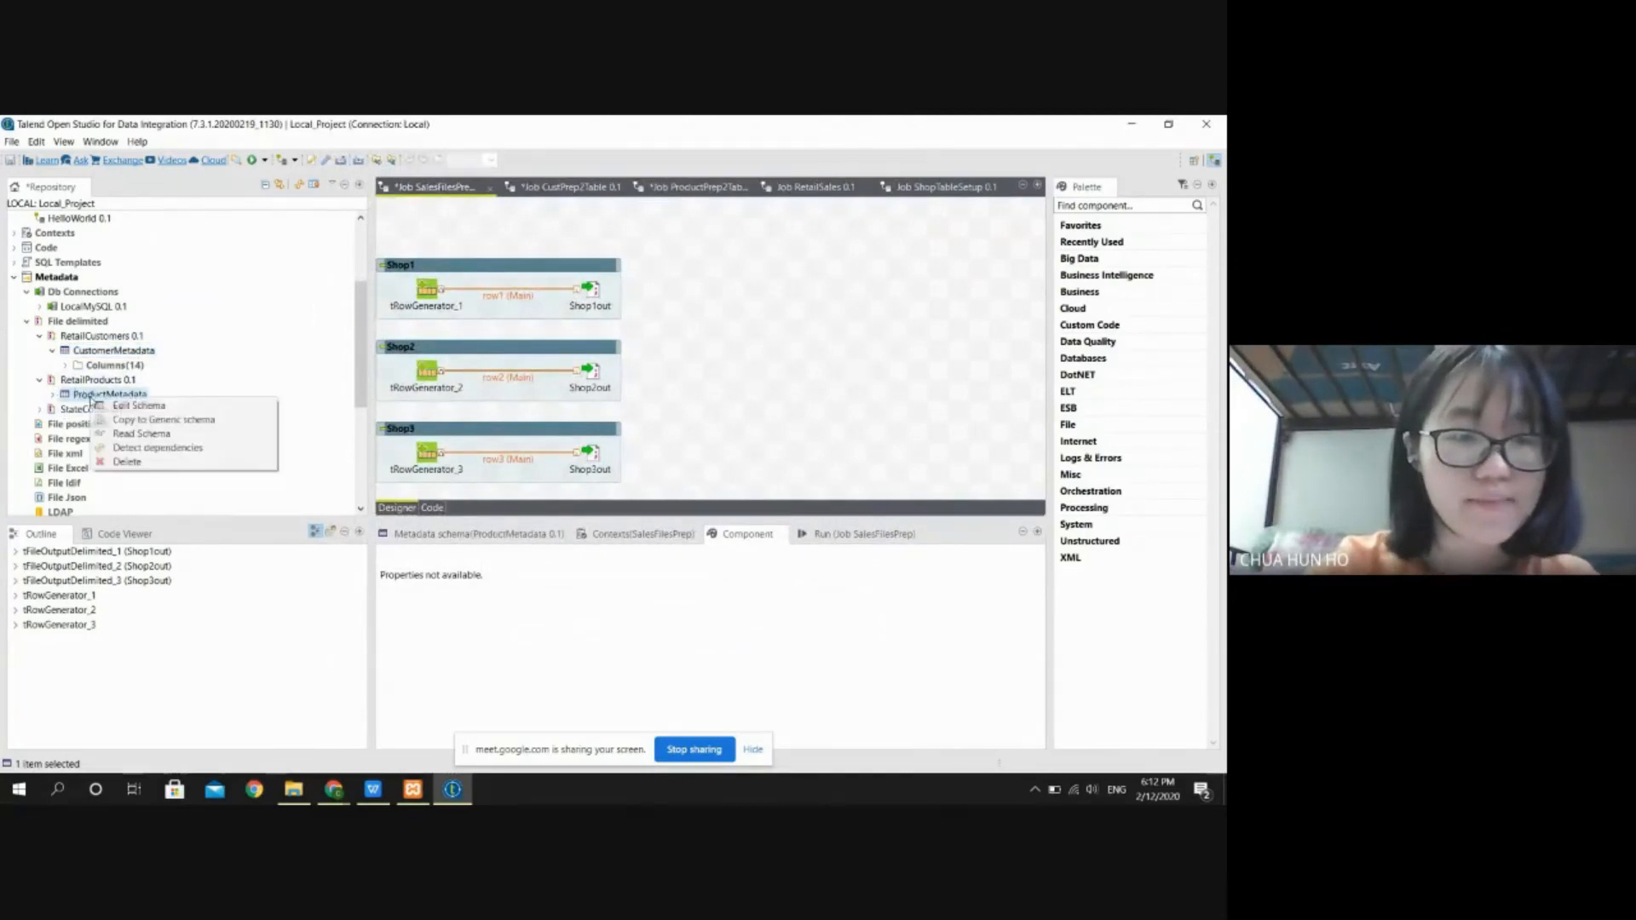
{"action": "left_click", "coordinate": [117, 407]}
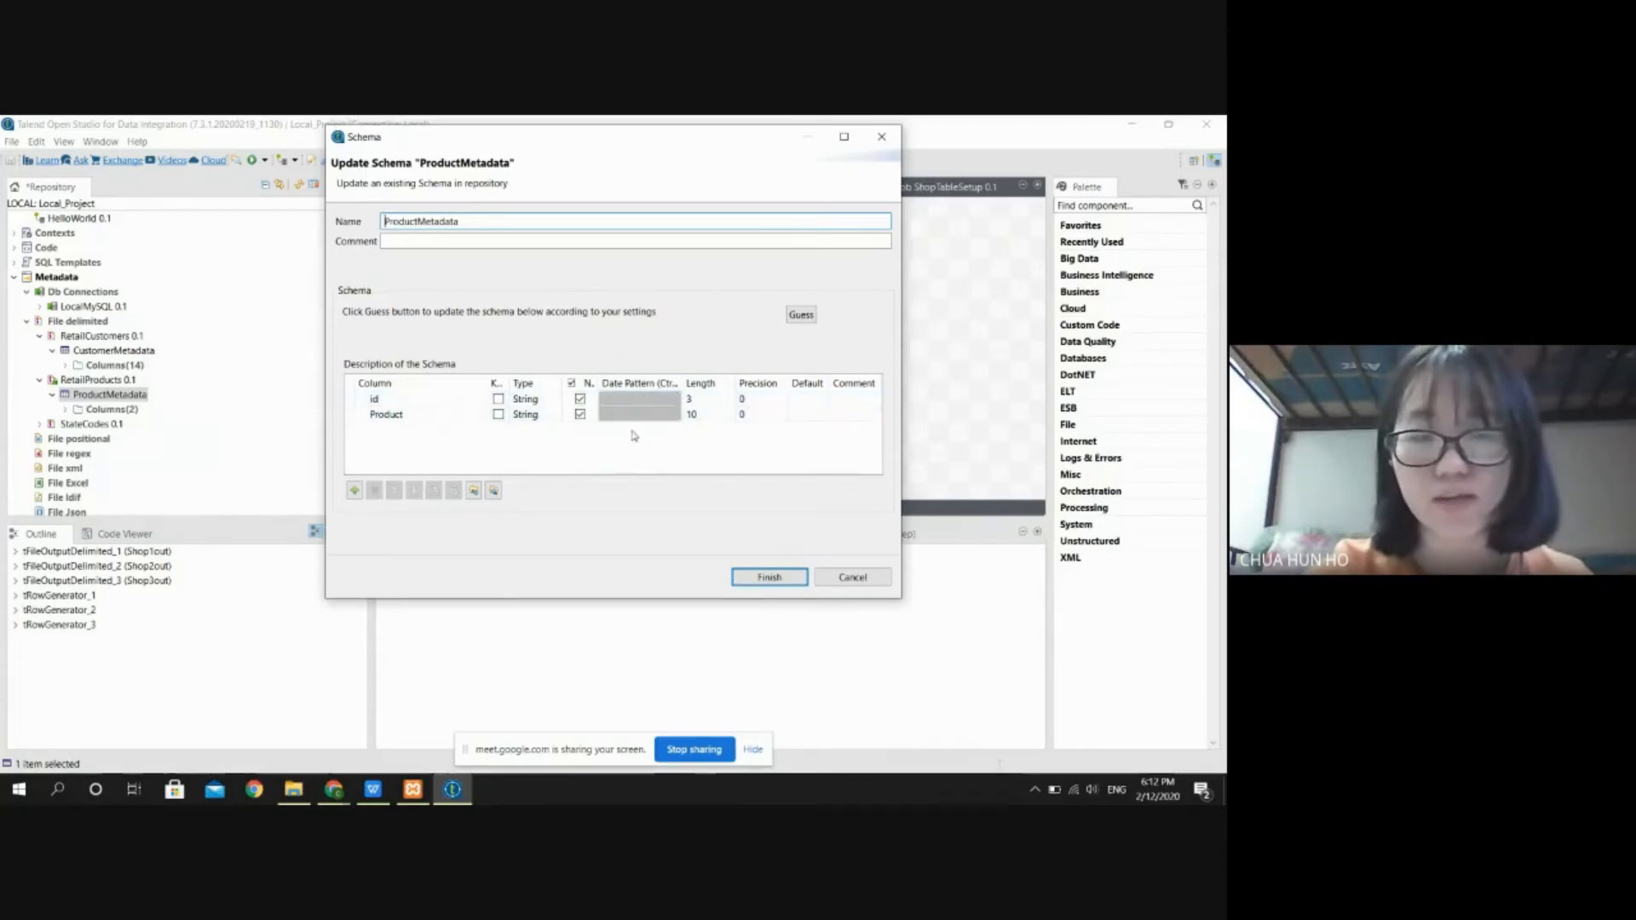
{"action": "left_click", "coordinate": [769, 577]}
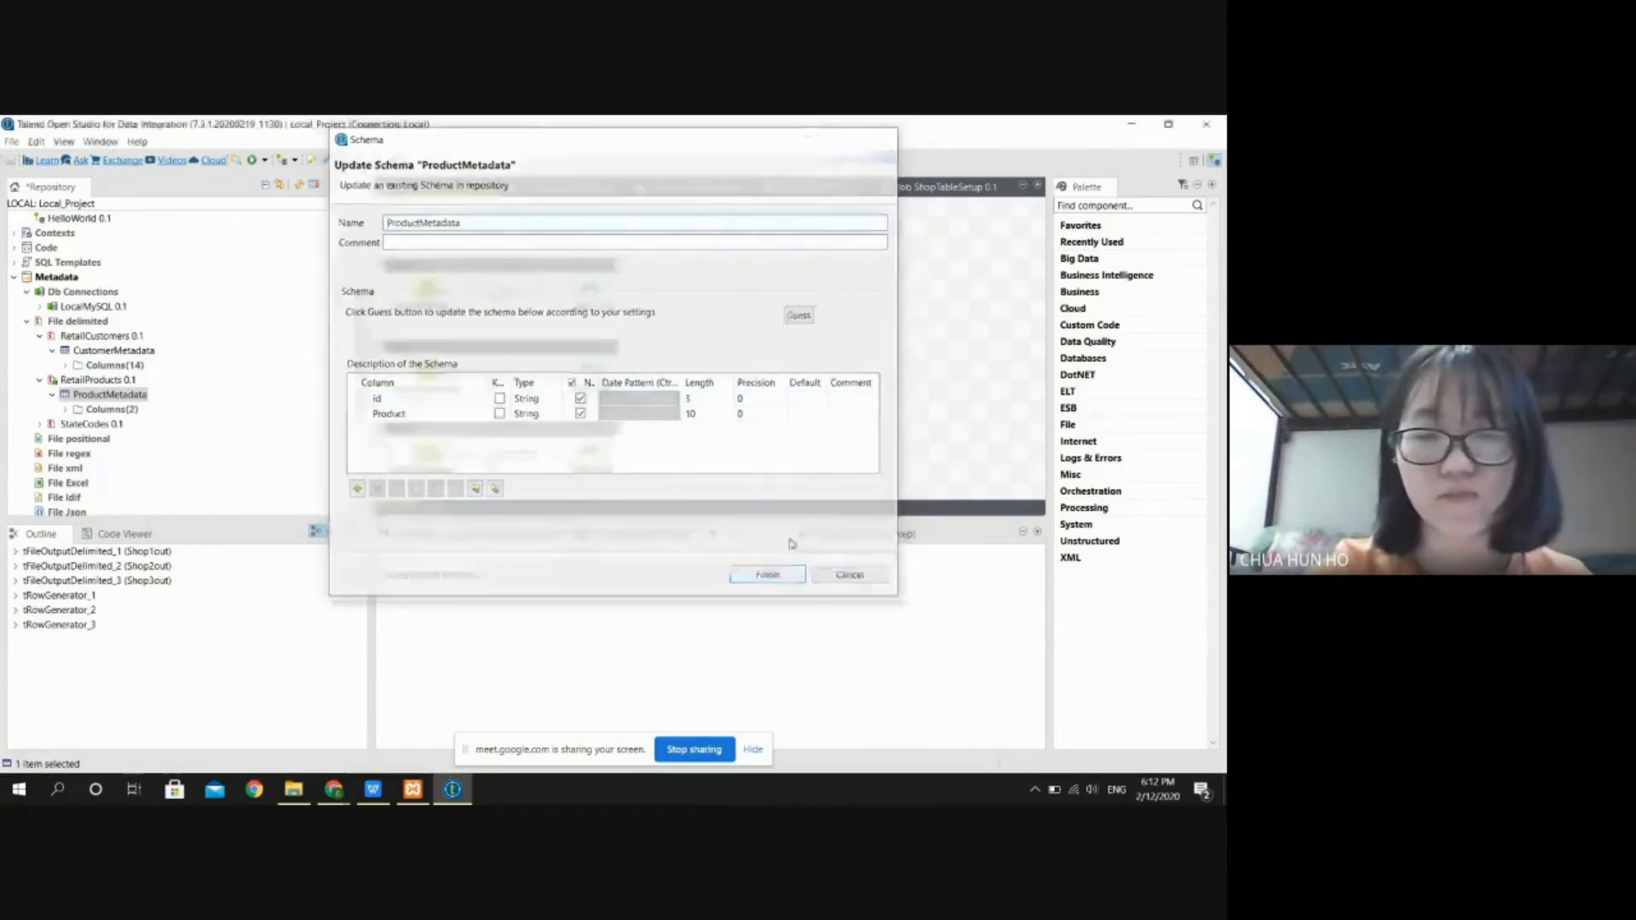
Step: Run the SalesFilesPrep job and switch to File Explorer to open the SalesFiles output folder
{"action": "left_click", "coordinate": [711, 362]}
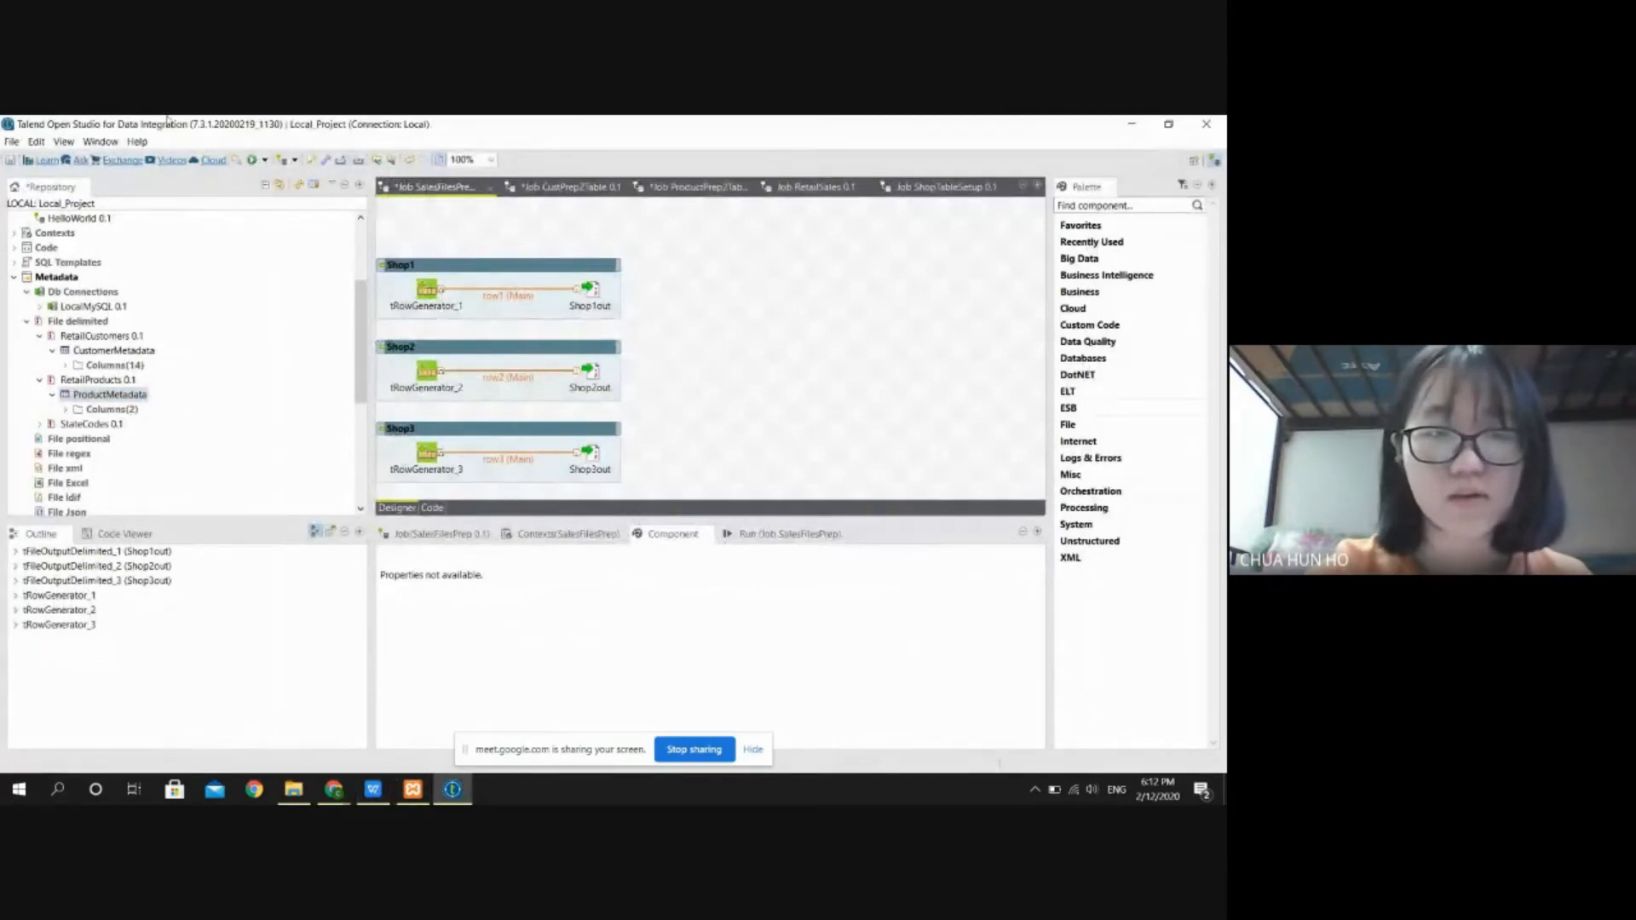
{"action": "left_click", "coordinate": [252, 162]}
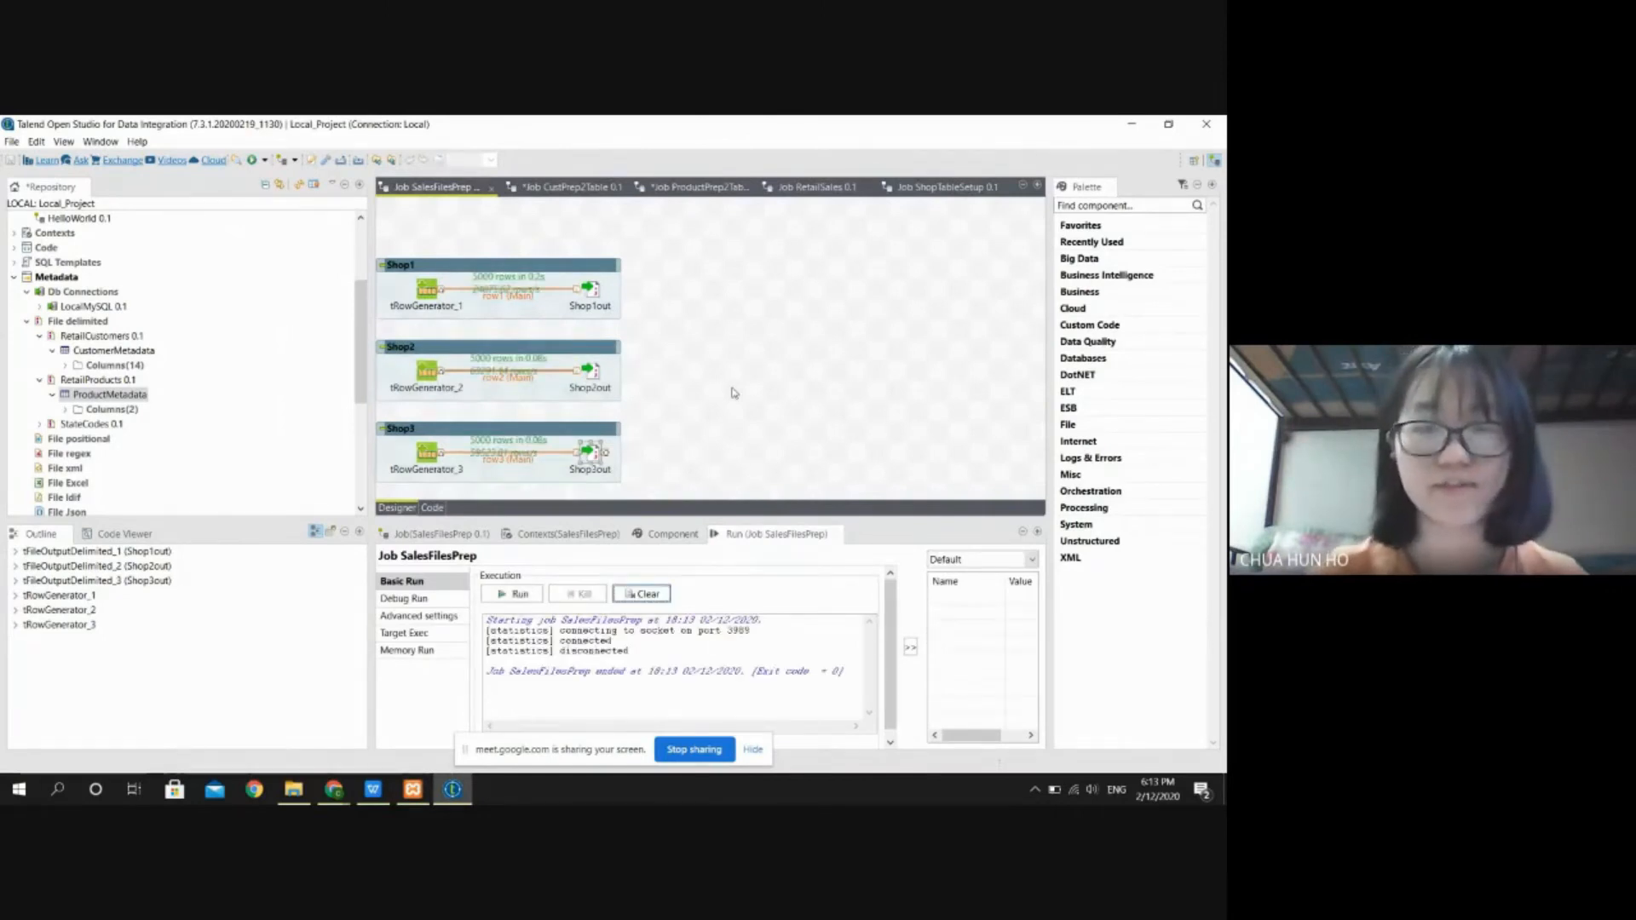
{"action": "left_click", "coordinate": [294, 800]}
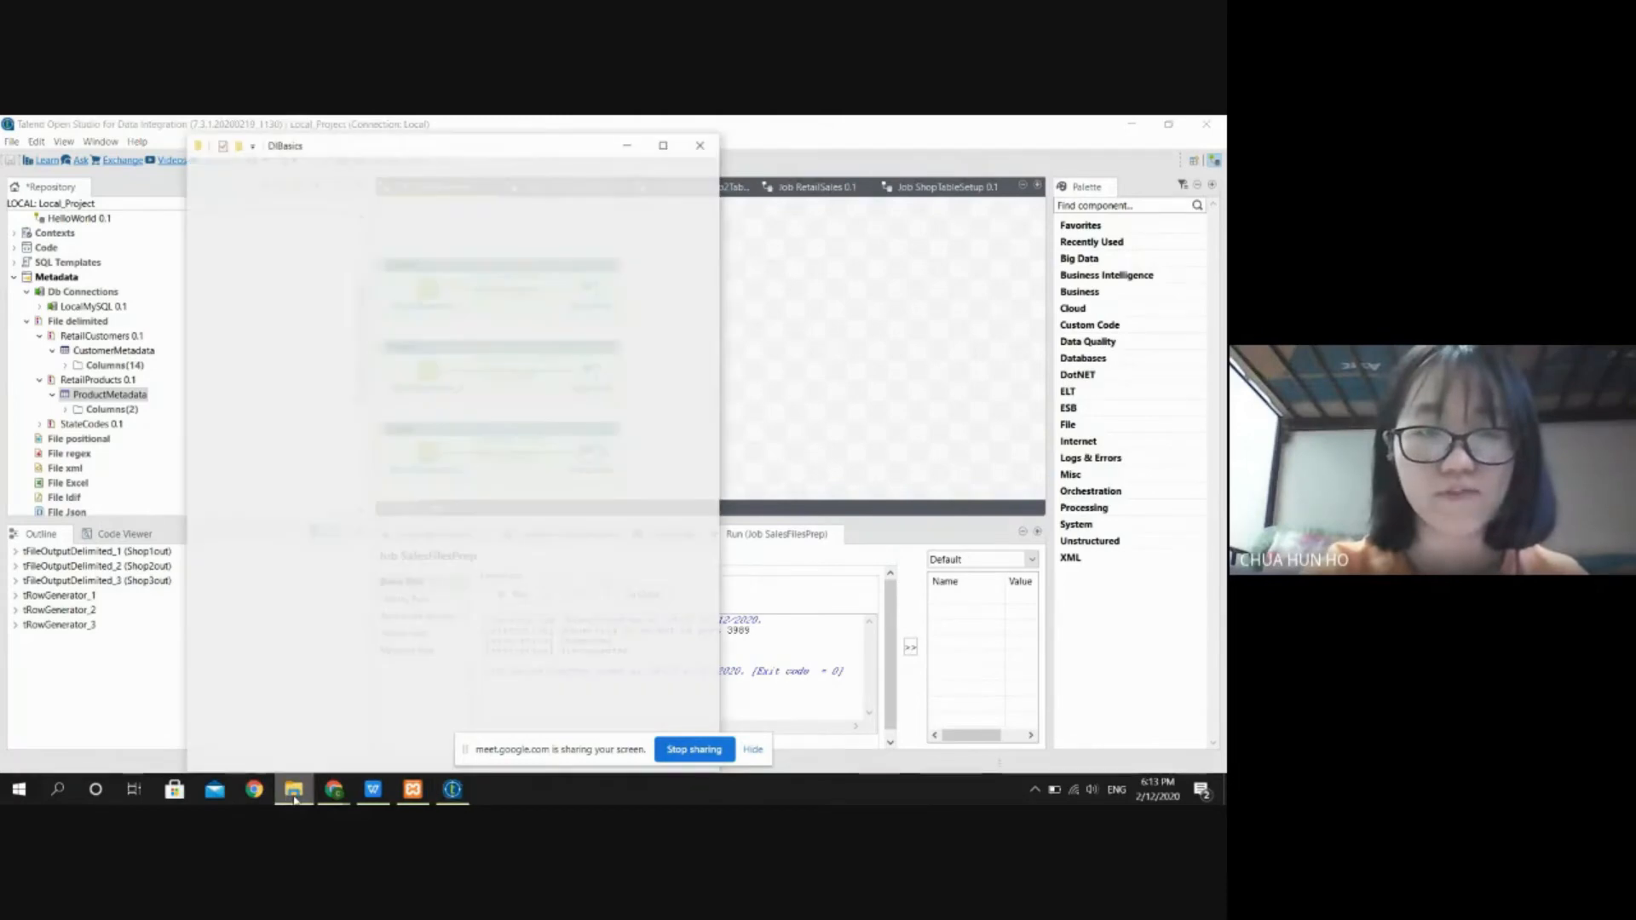
{"action": "double_click", "coordinate": [352, 300]}
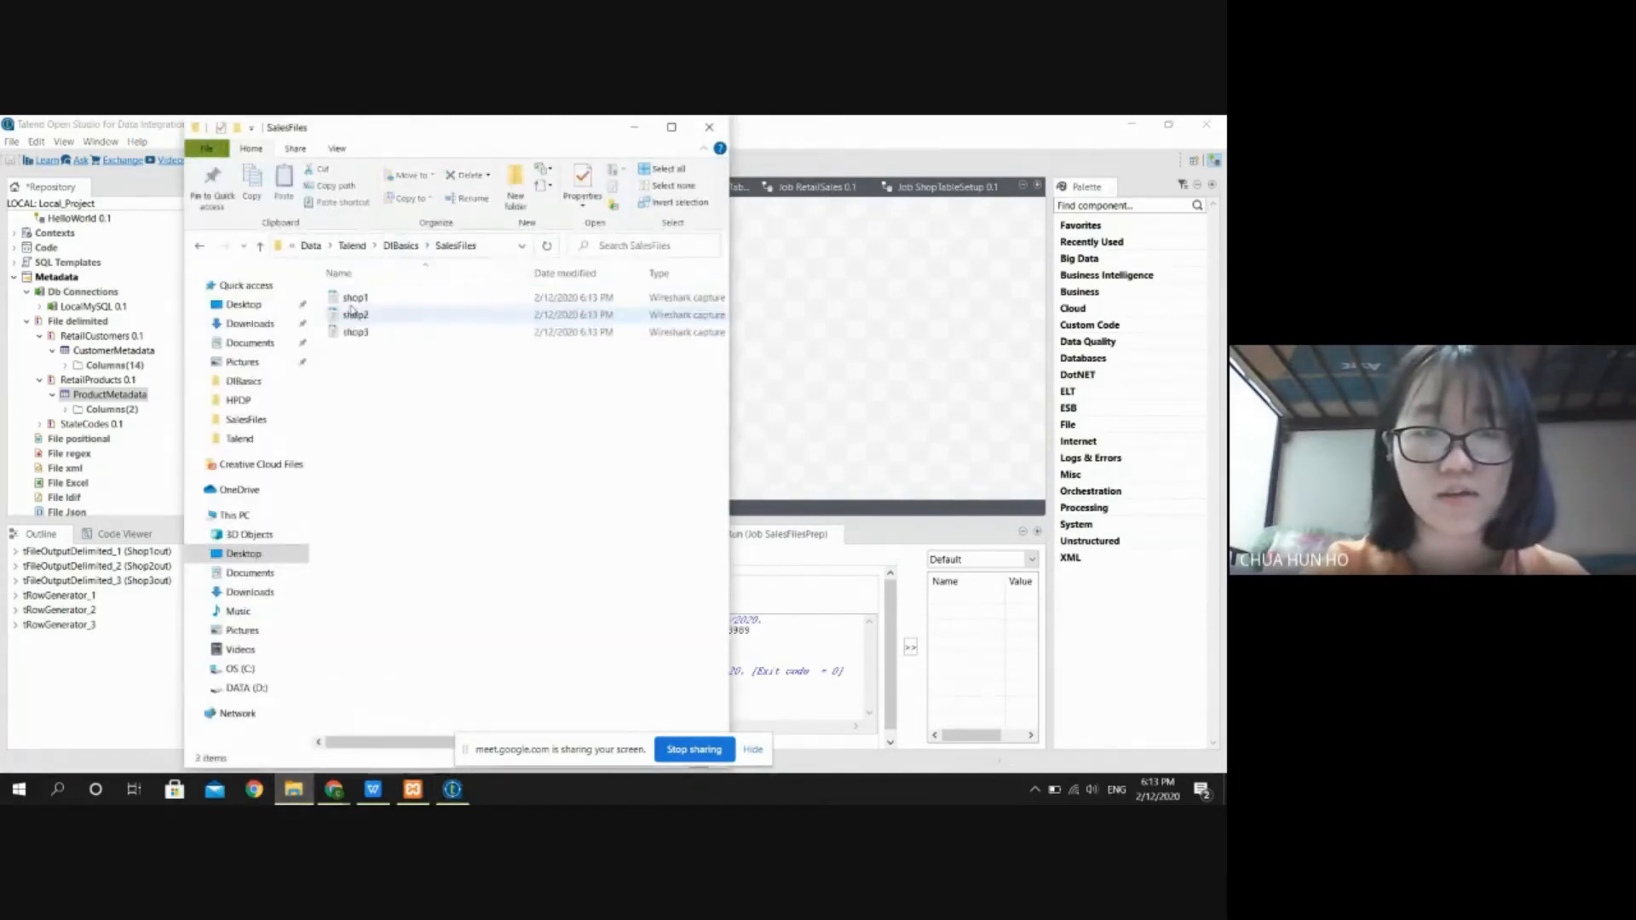
Step: Open the shop1 output file in Notepad, examine the fields of its first row, and close the file and folder
{"action": "left_click", "coordinate": [360, 299]}
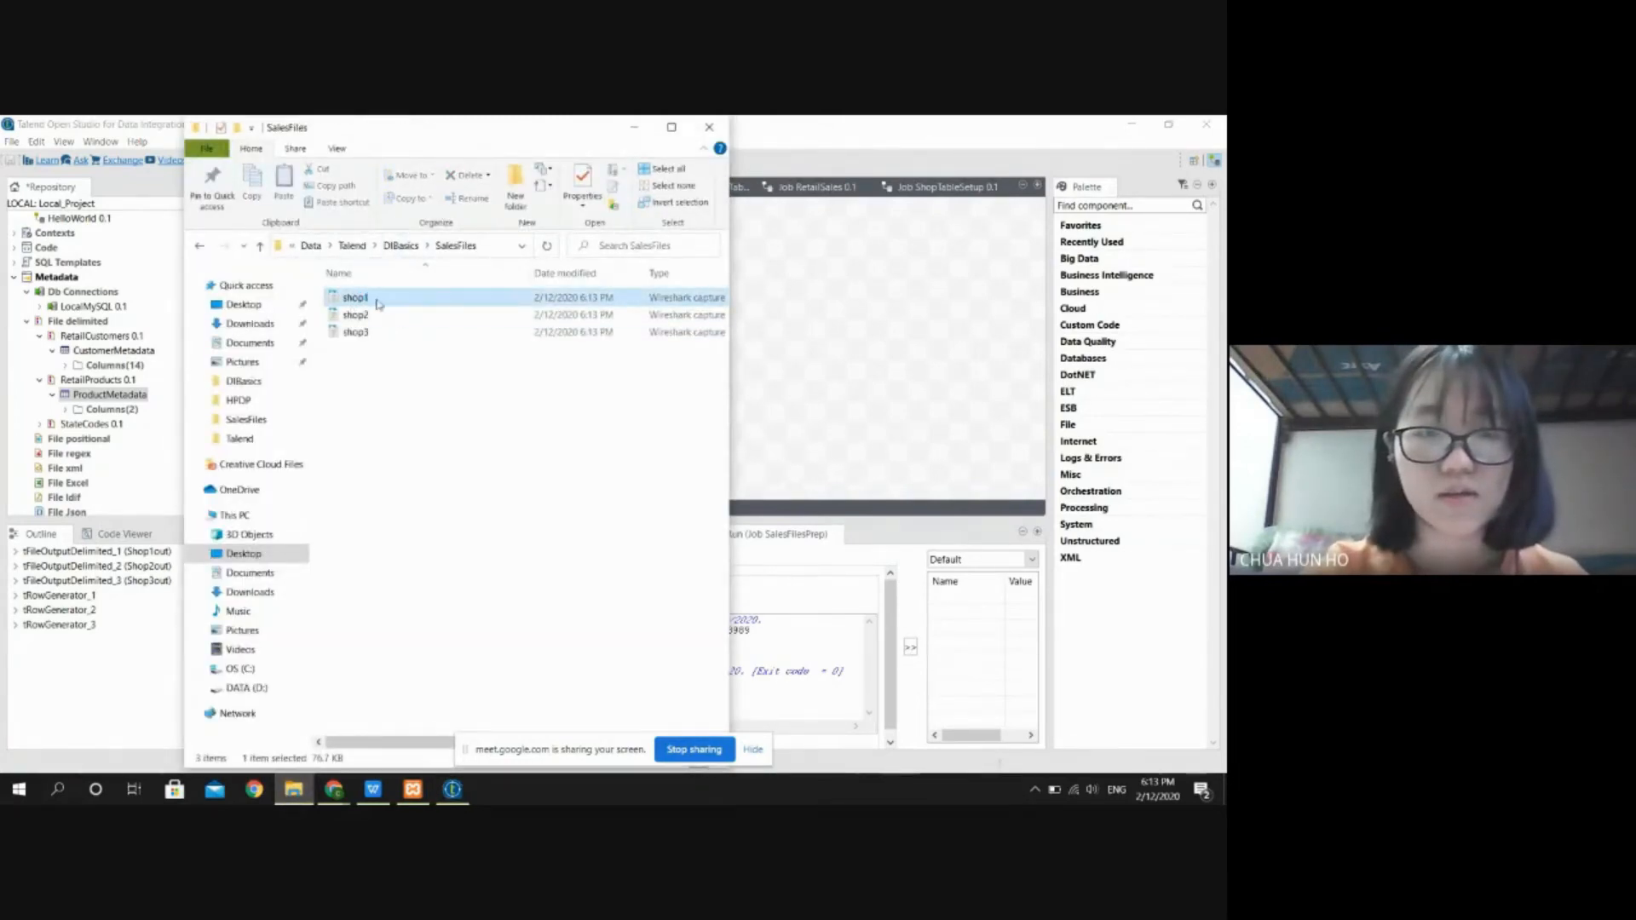
{"action": "double_click", "coordinate": [377, 302]}
{"action": "right_click", "coordinate": [382, 302]}
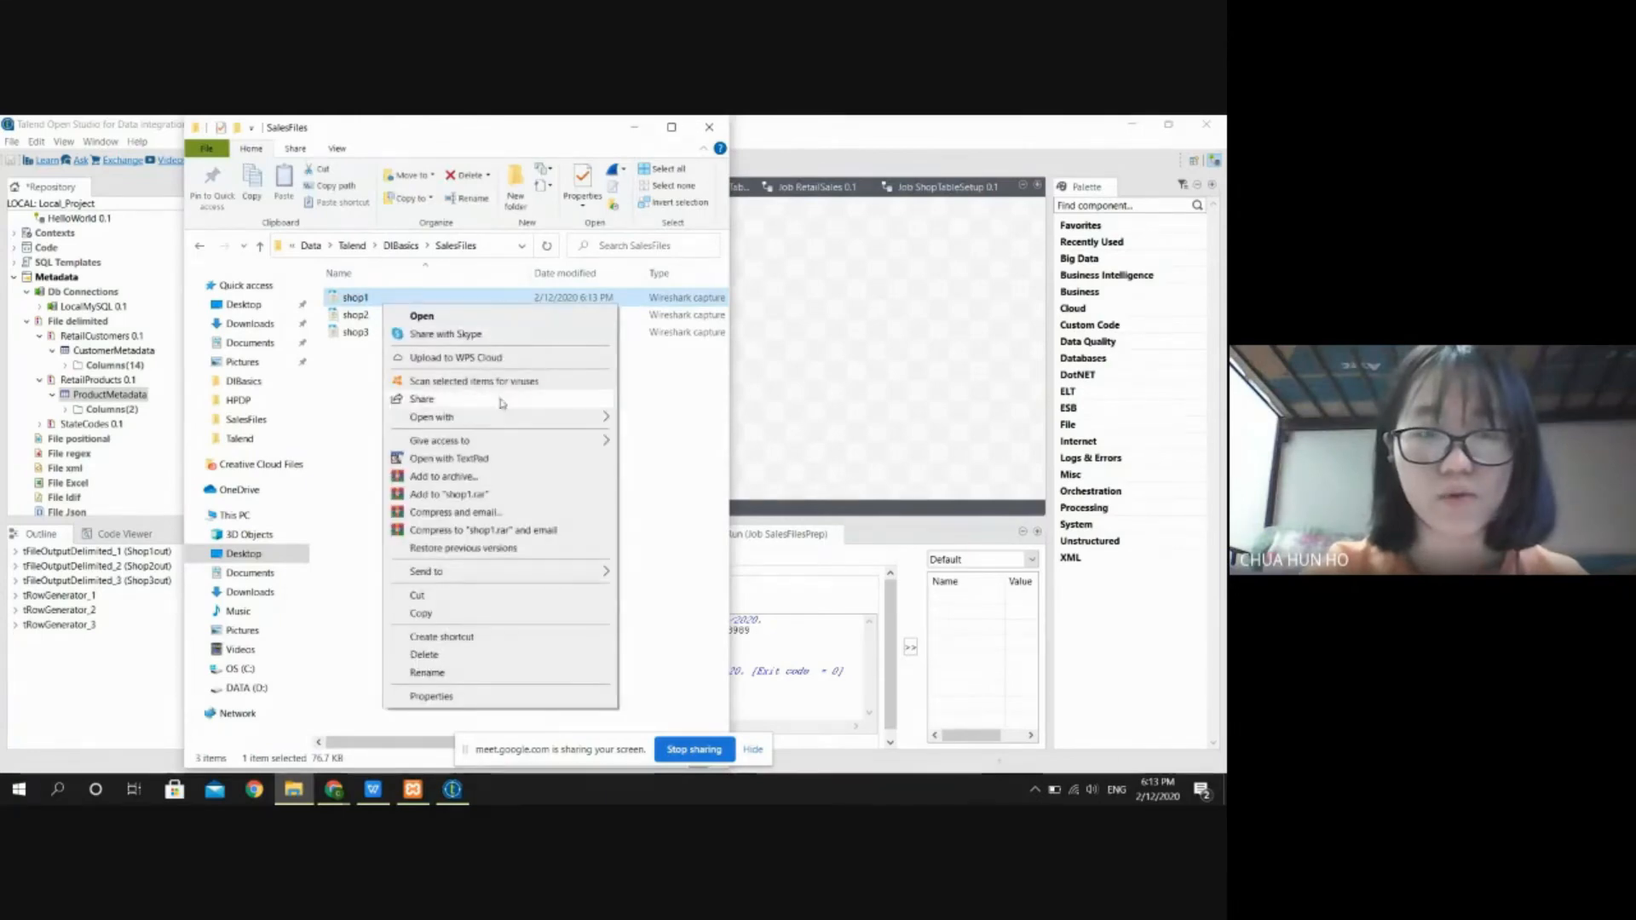
{"action": "left_click", "coordinate": [635, 420]}
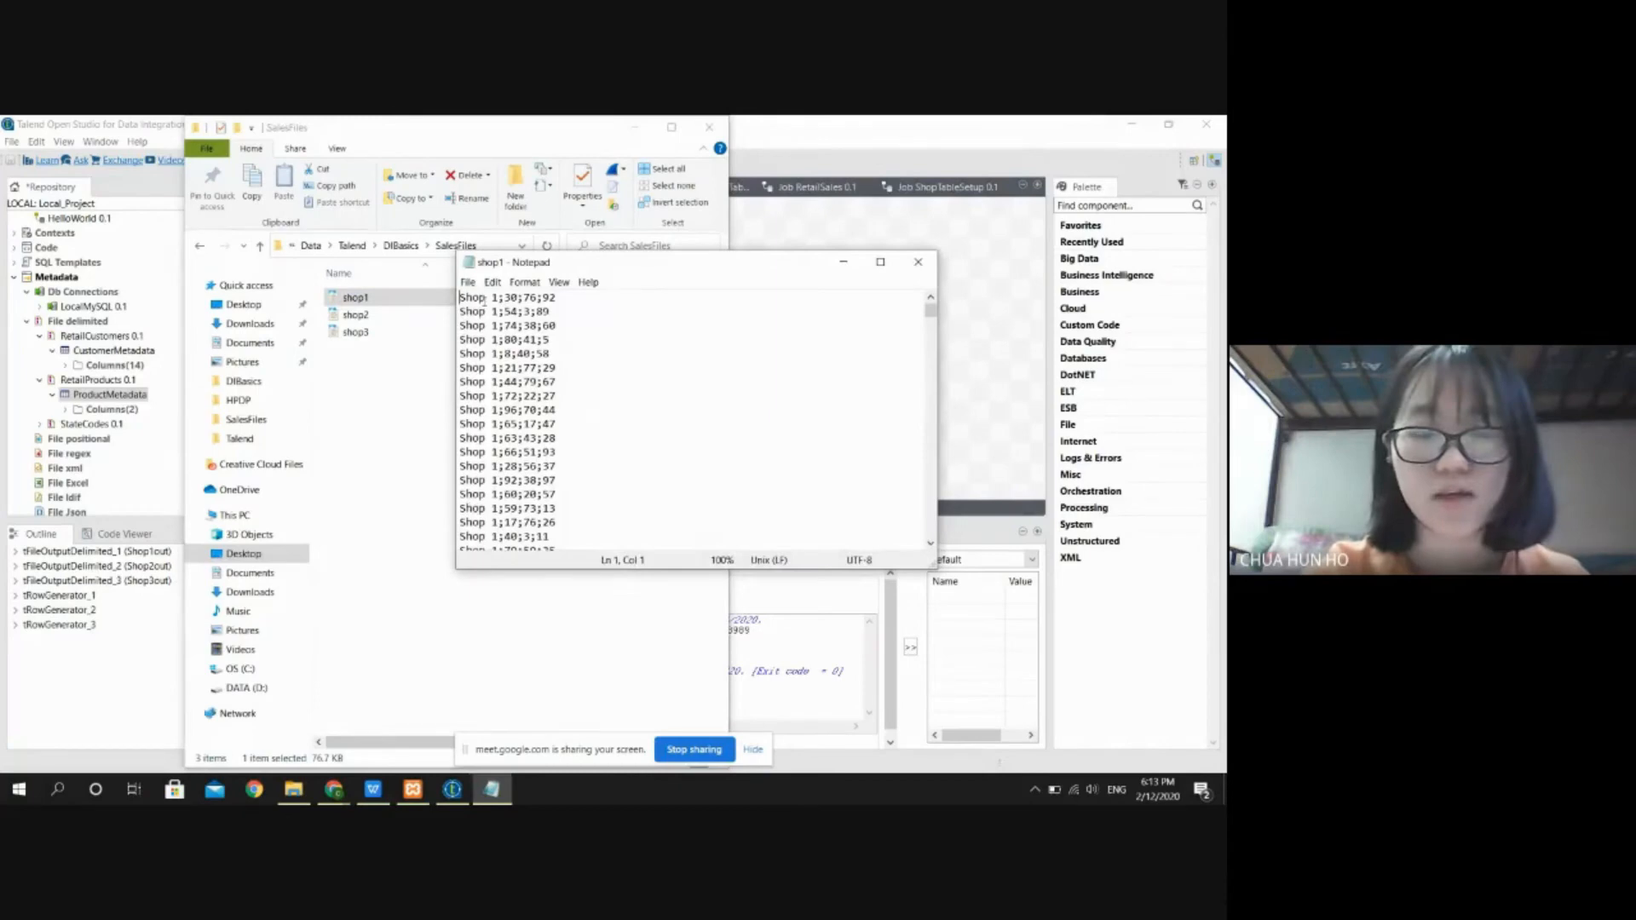
{"action": "left_click_drag", "start_coordinate": [459, 298], "coordinate": [495, 298]}
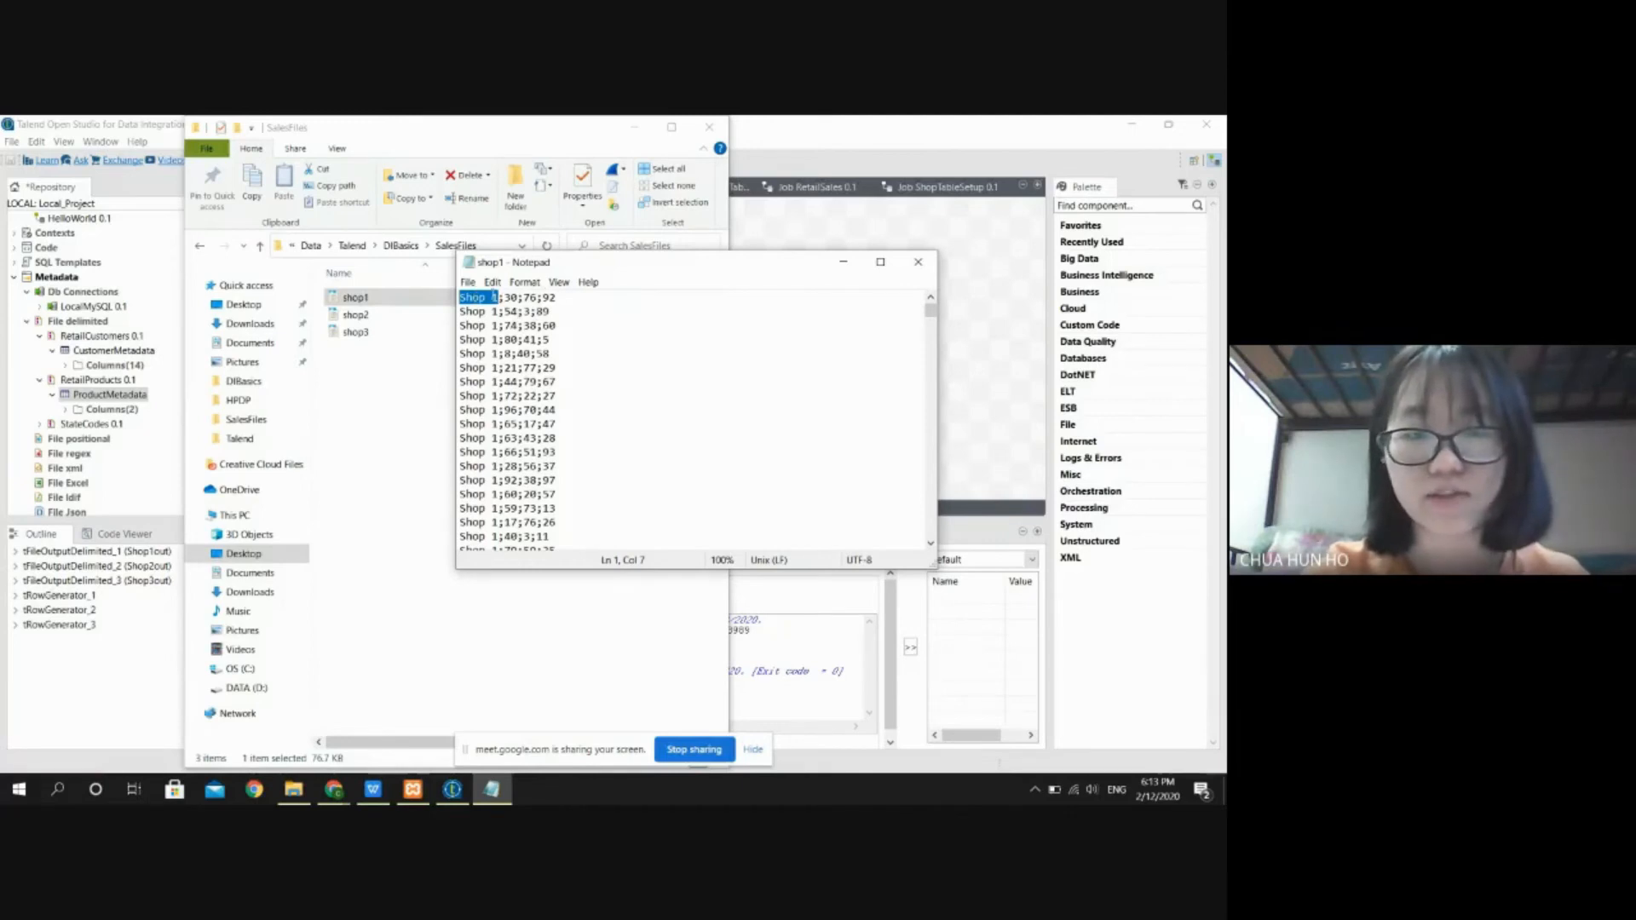
{"action": "left_click", "coordinate": [510, 298]}
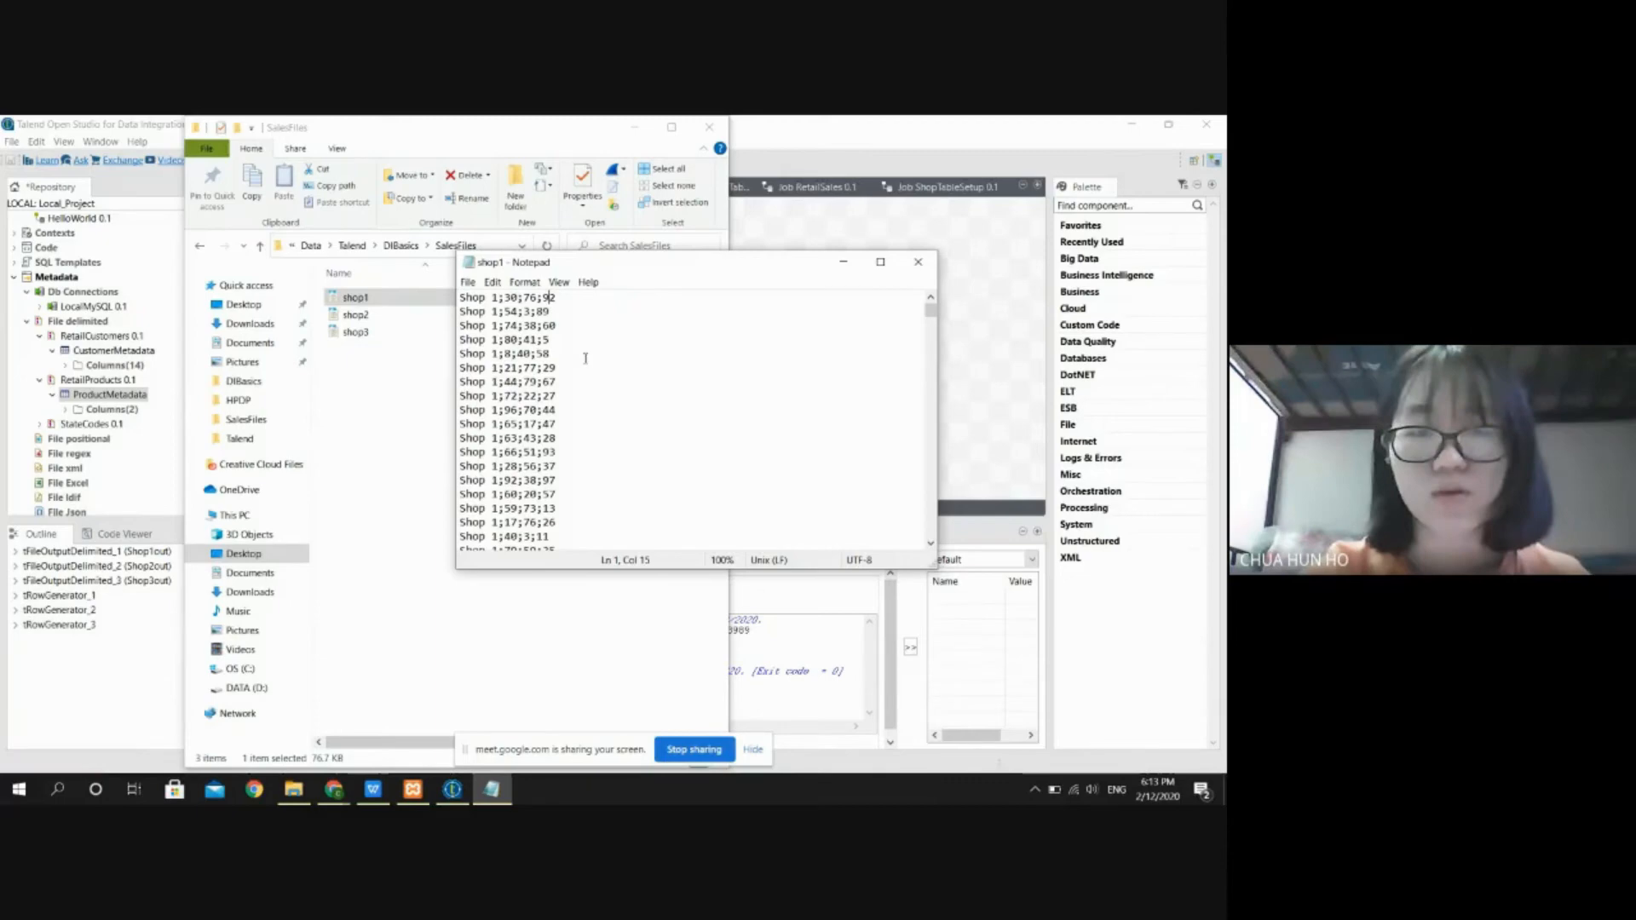
{"action": "left_click", "coordinate": [918, 262]}
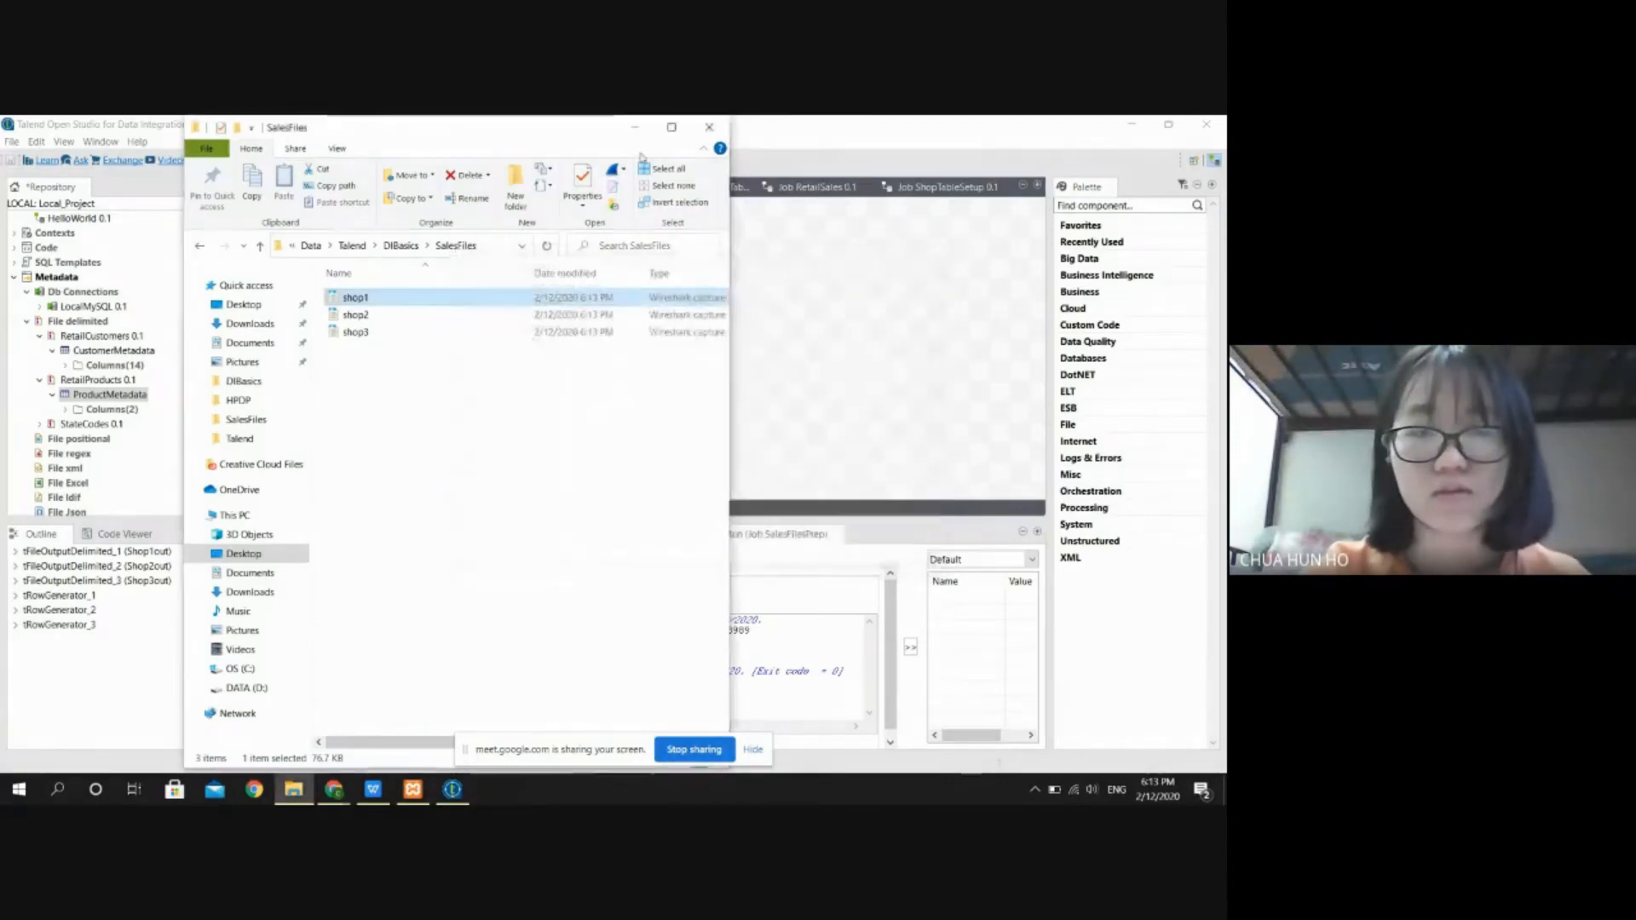
{"action": "left_click", "coordinate": [712, 127]}
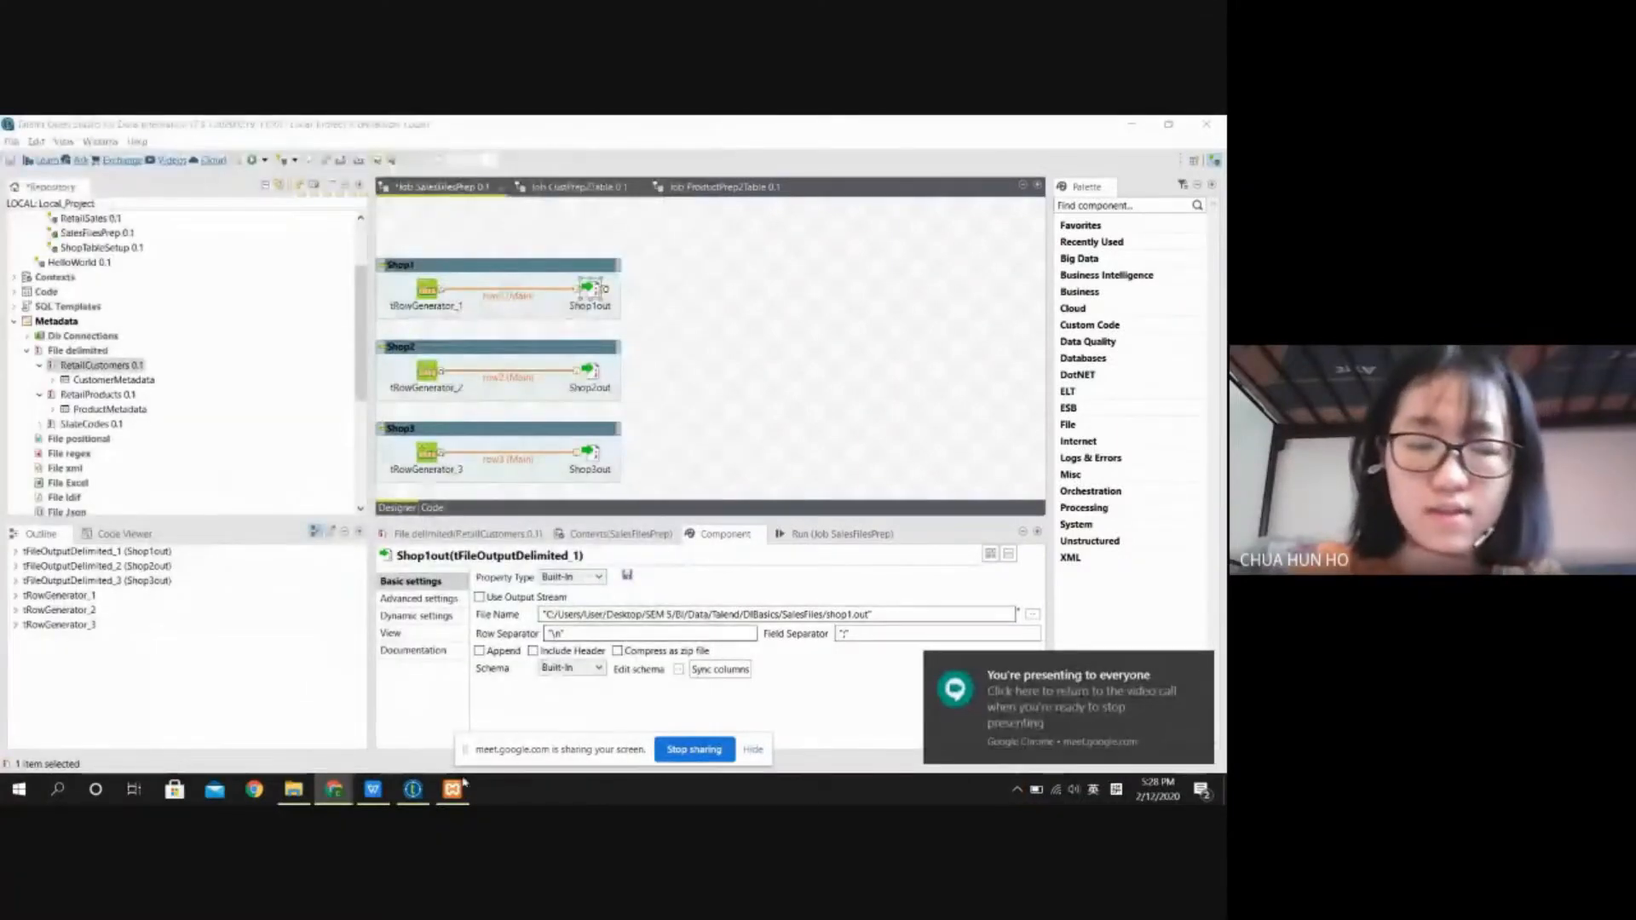
Step: Switch to the Talend PDF in WPS Office, maximize it, and go to the Working with Databases title page
{"action": "left_click", "coordinate": [377, 733]}
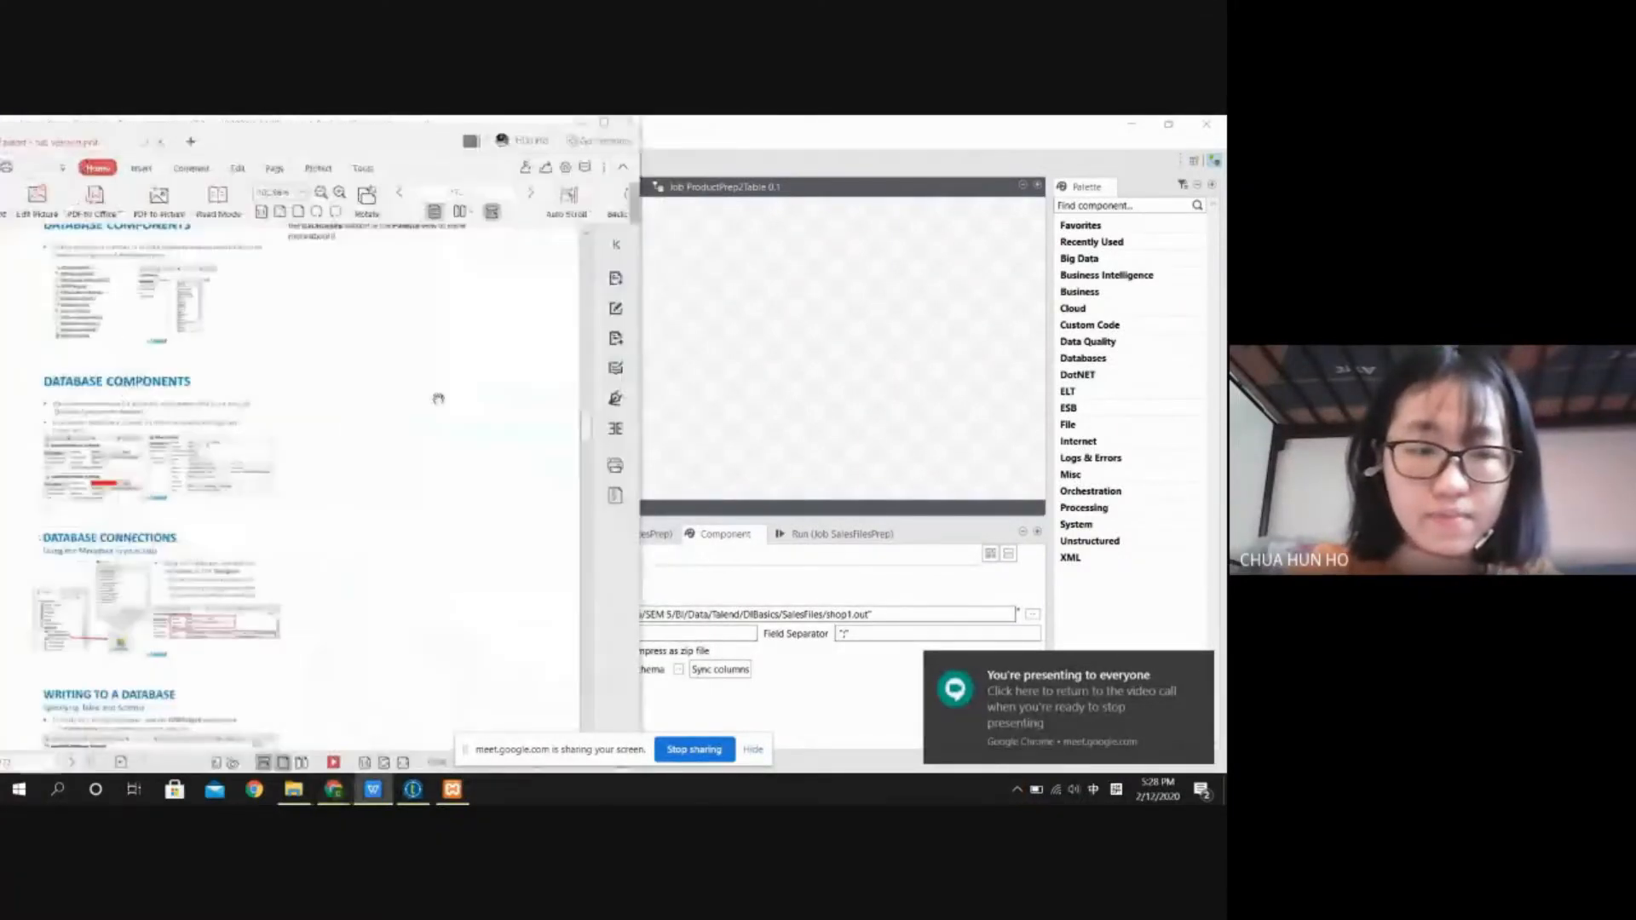
{"action": "left_click", "coordinate": [604, 123]}
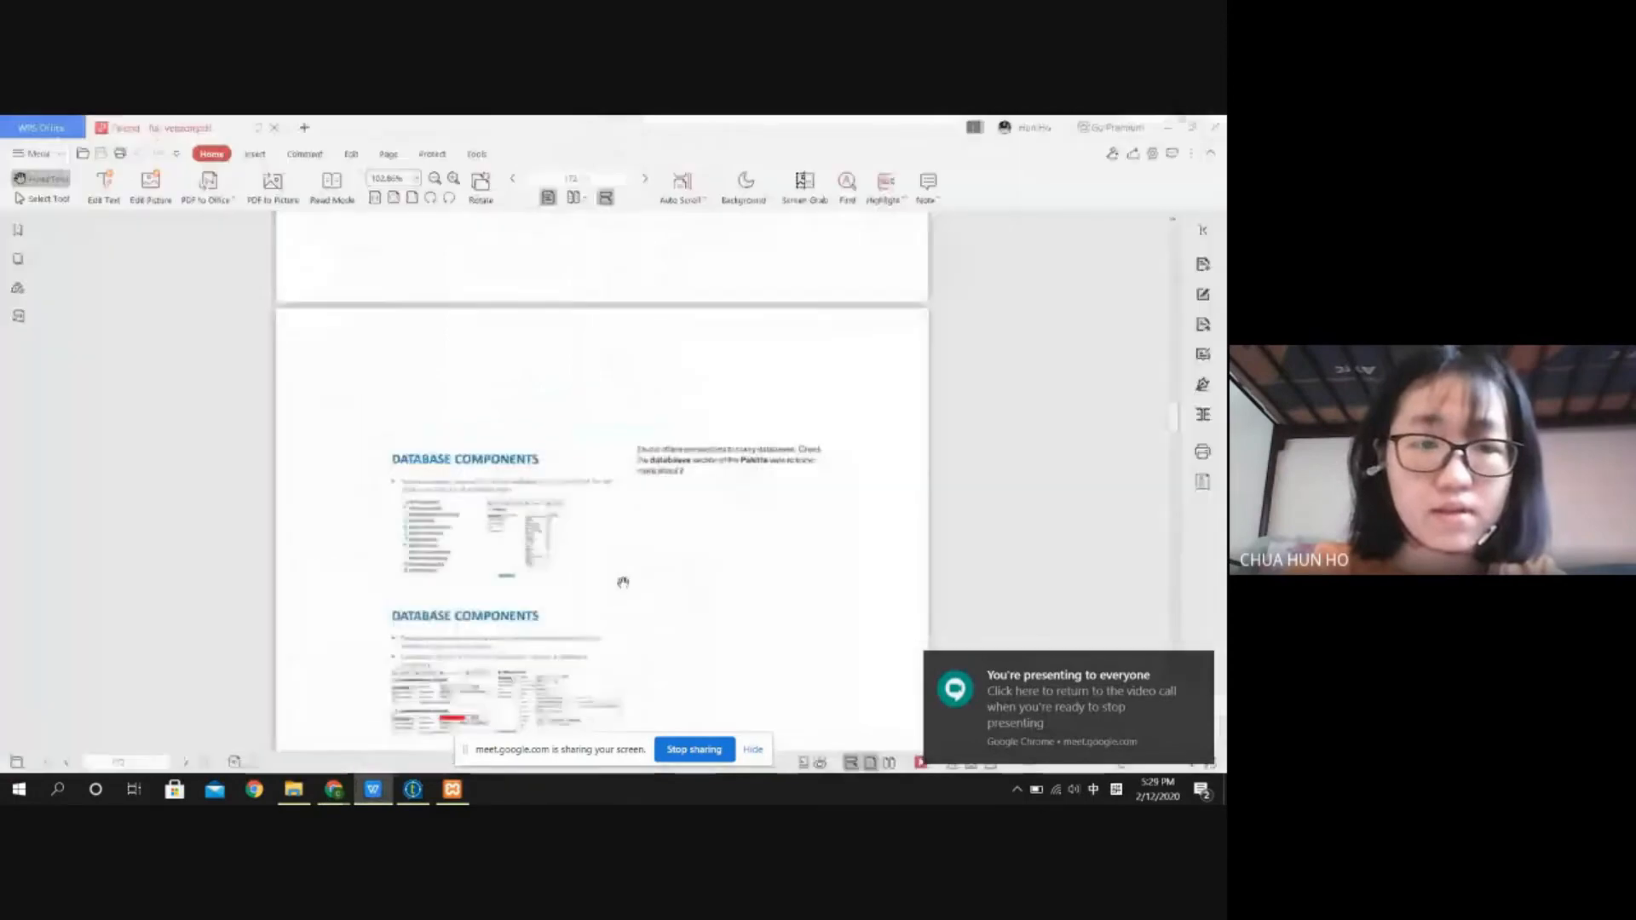
{"action": "scroll", "coordinate": [623, 582], "scroll_direction": "up", "scroll_amount": 10}
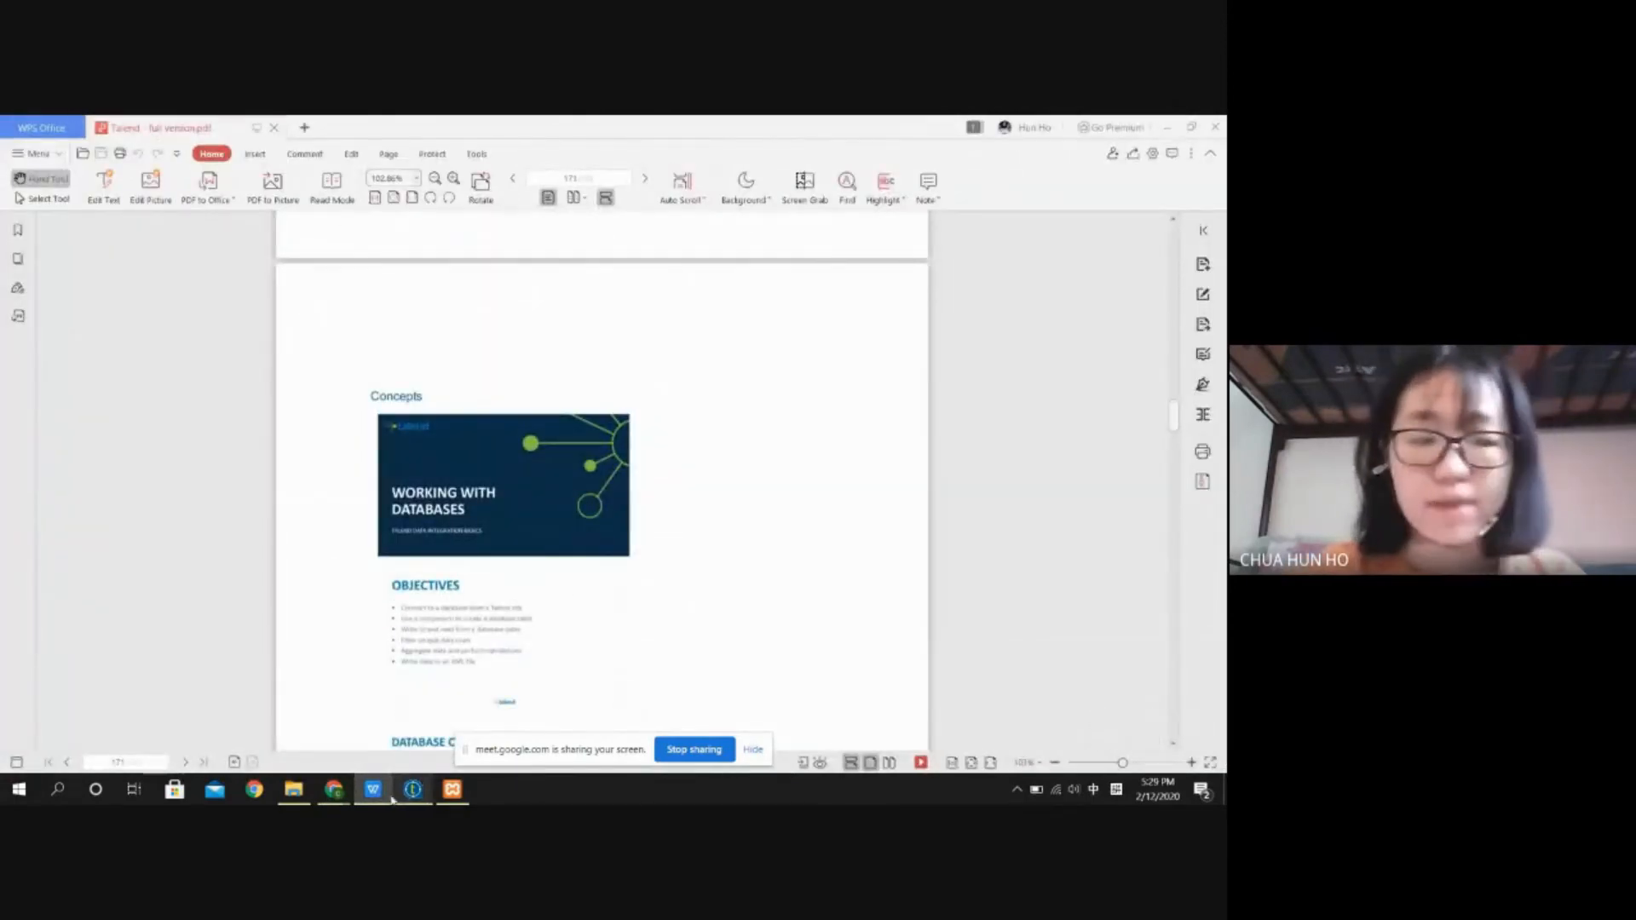
Step: Switch to the XAMPP Control Panel and start the Apache and MySQL modules
{"action": "left_click", "coordinate": [450, 791]}
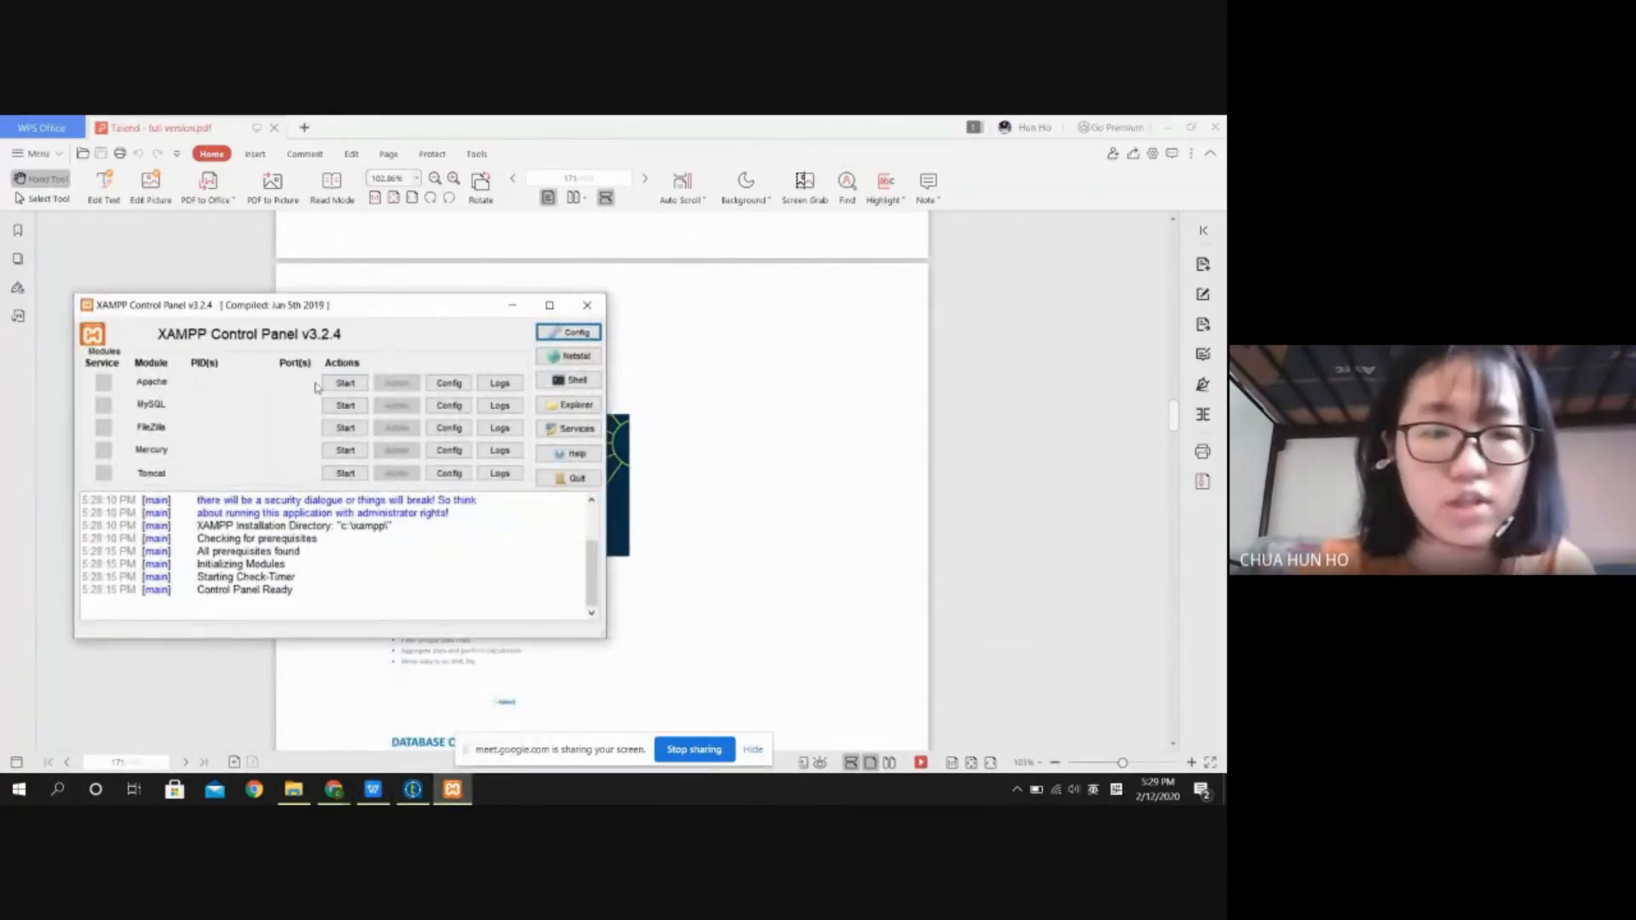
{"action": "left_click", "coordinate": [345, 384]}
{"action": "left_click", "coordinate": [346, 408]}
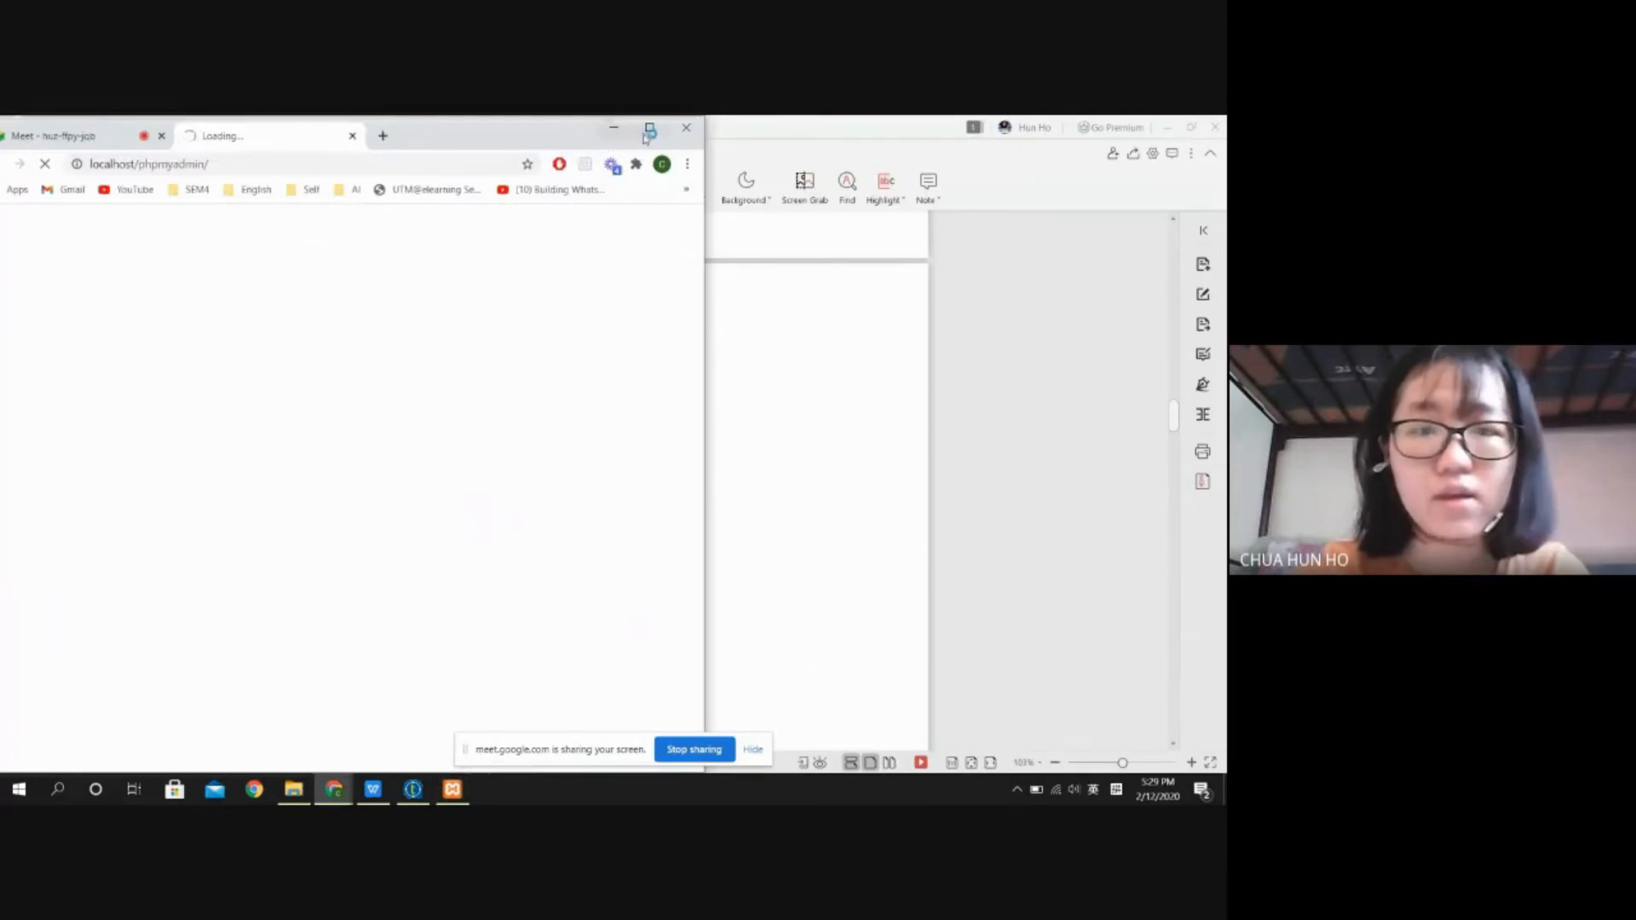
Step: View the tables of the training database in phpMyAdmin in a maximized browser window, and minimize the browser
{"action": "left_click", "coordinate": [649, 128]}
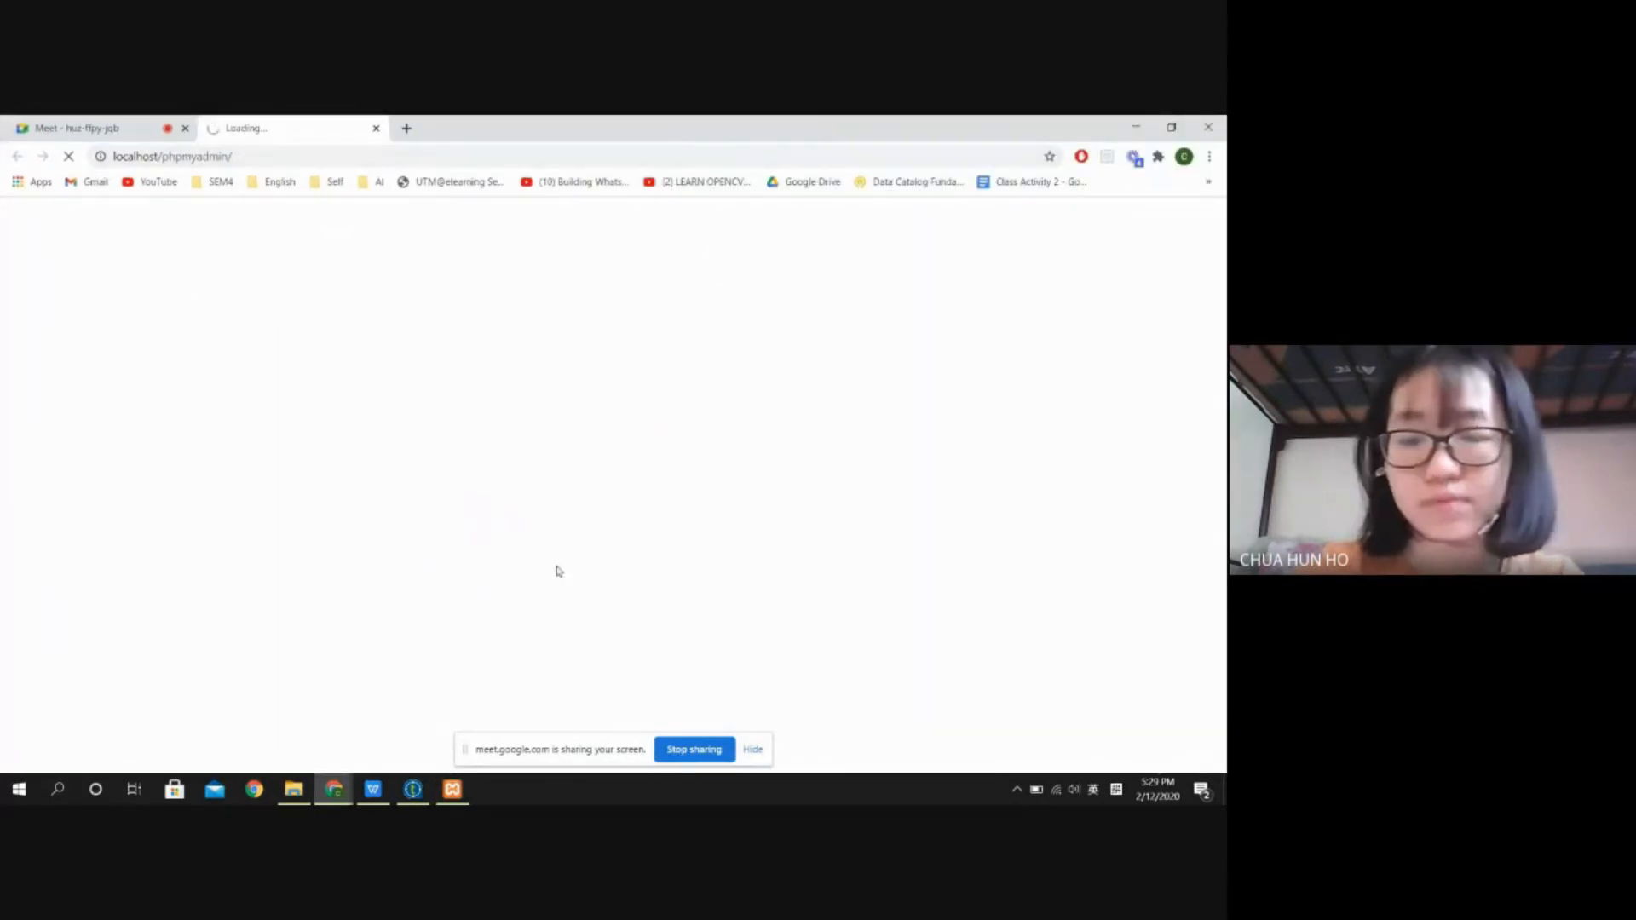
{"action": "left_click", "coordinate": [459, 798]}
{"action": "left_click", "coordinate": [464, 252]}
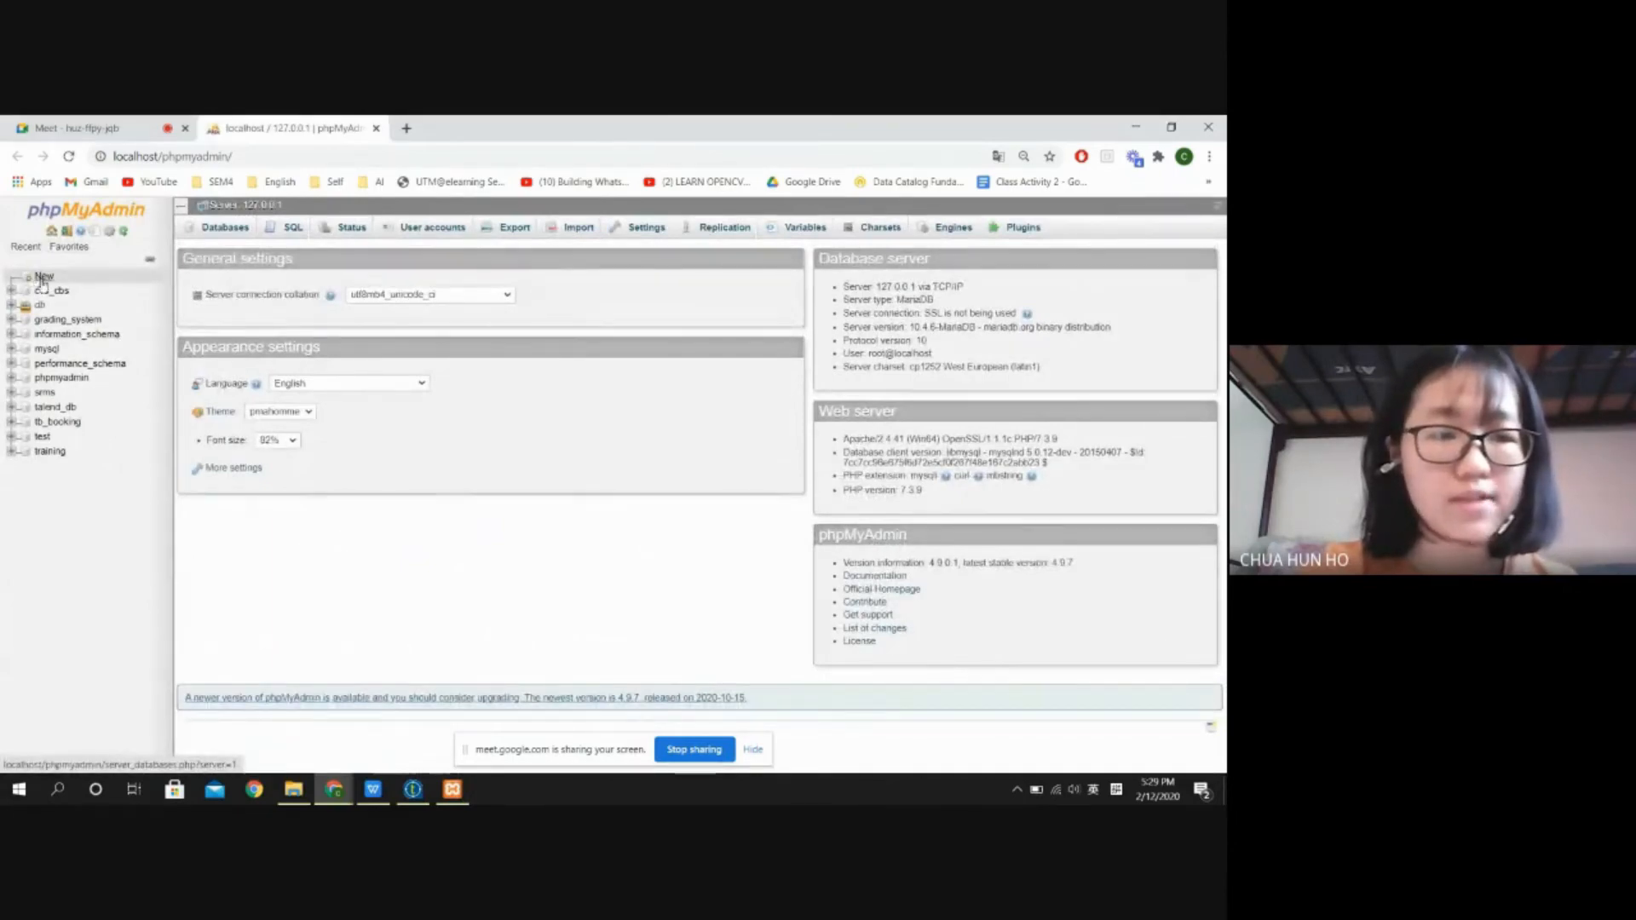
{"action": "left_click", "coordinate": [51, 452]}
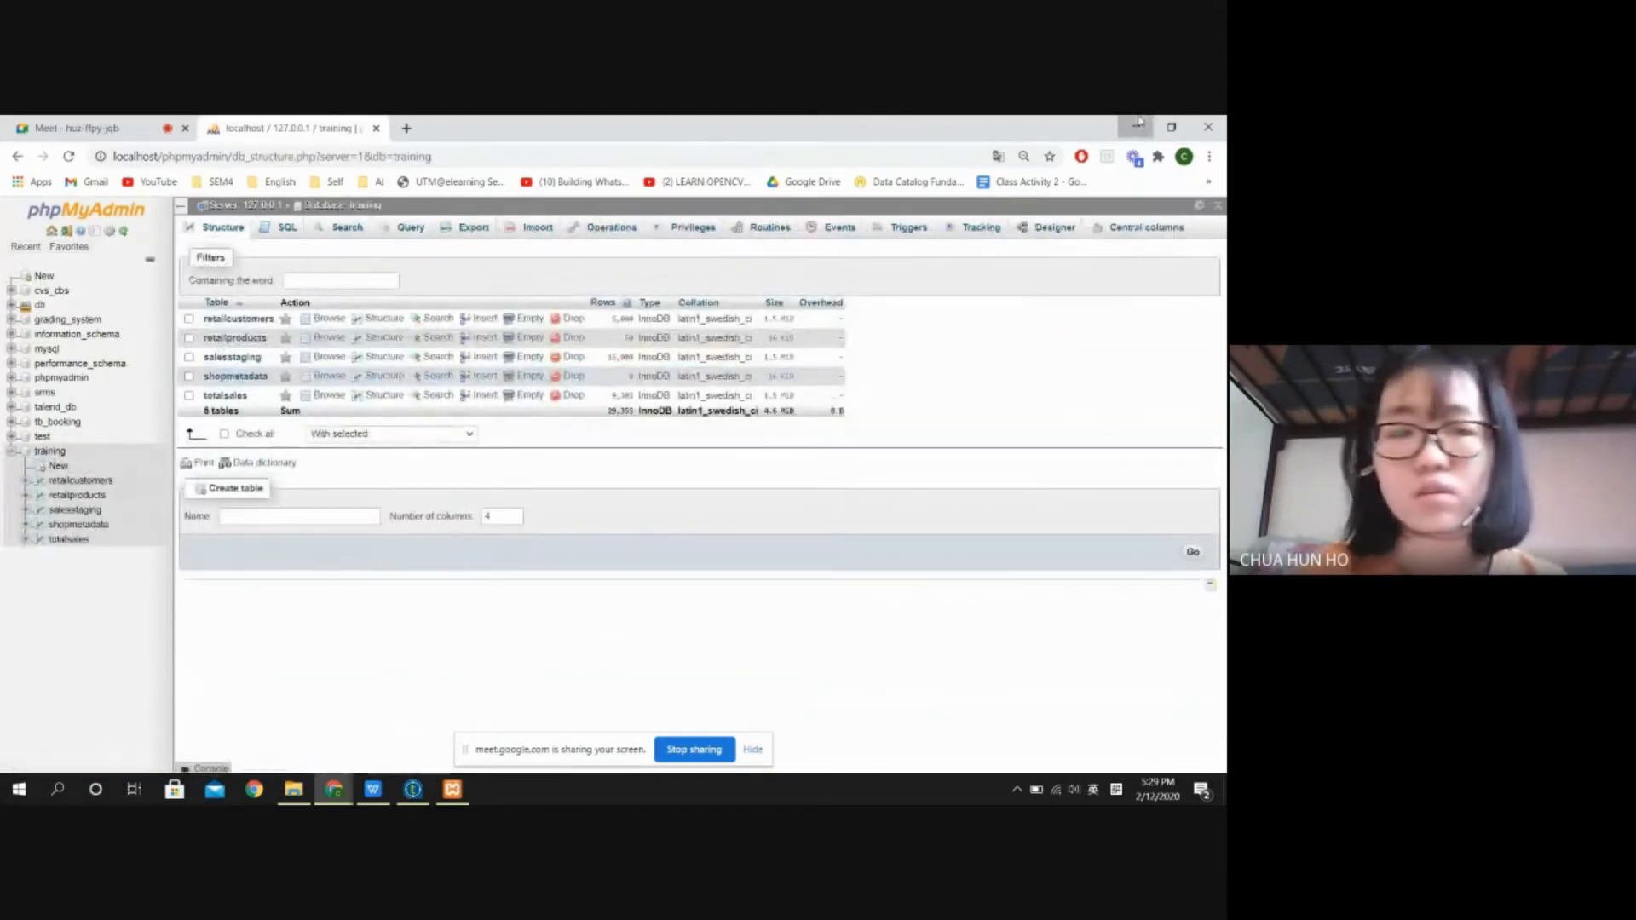
{"action": "left_click", "coordinate": [1131, 125]}
Step: Leave the PDF, return to Talend Open Studio, and expand the Db Connections metadata in the repository
{"action": "scroll", "coordinate": [772, 381], "scroll_direction": "down", "scroll_amount": 3}
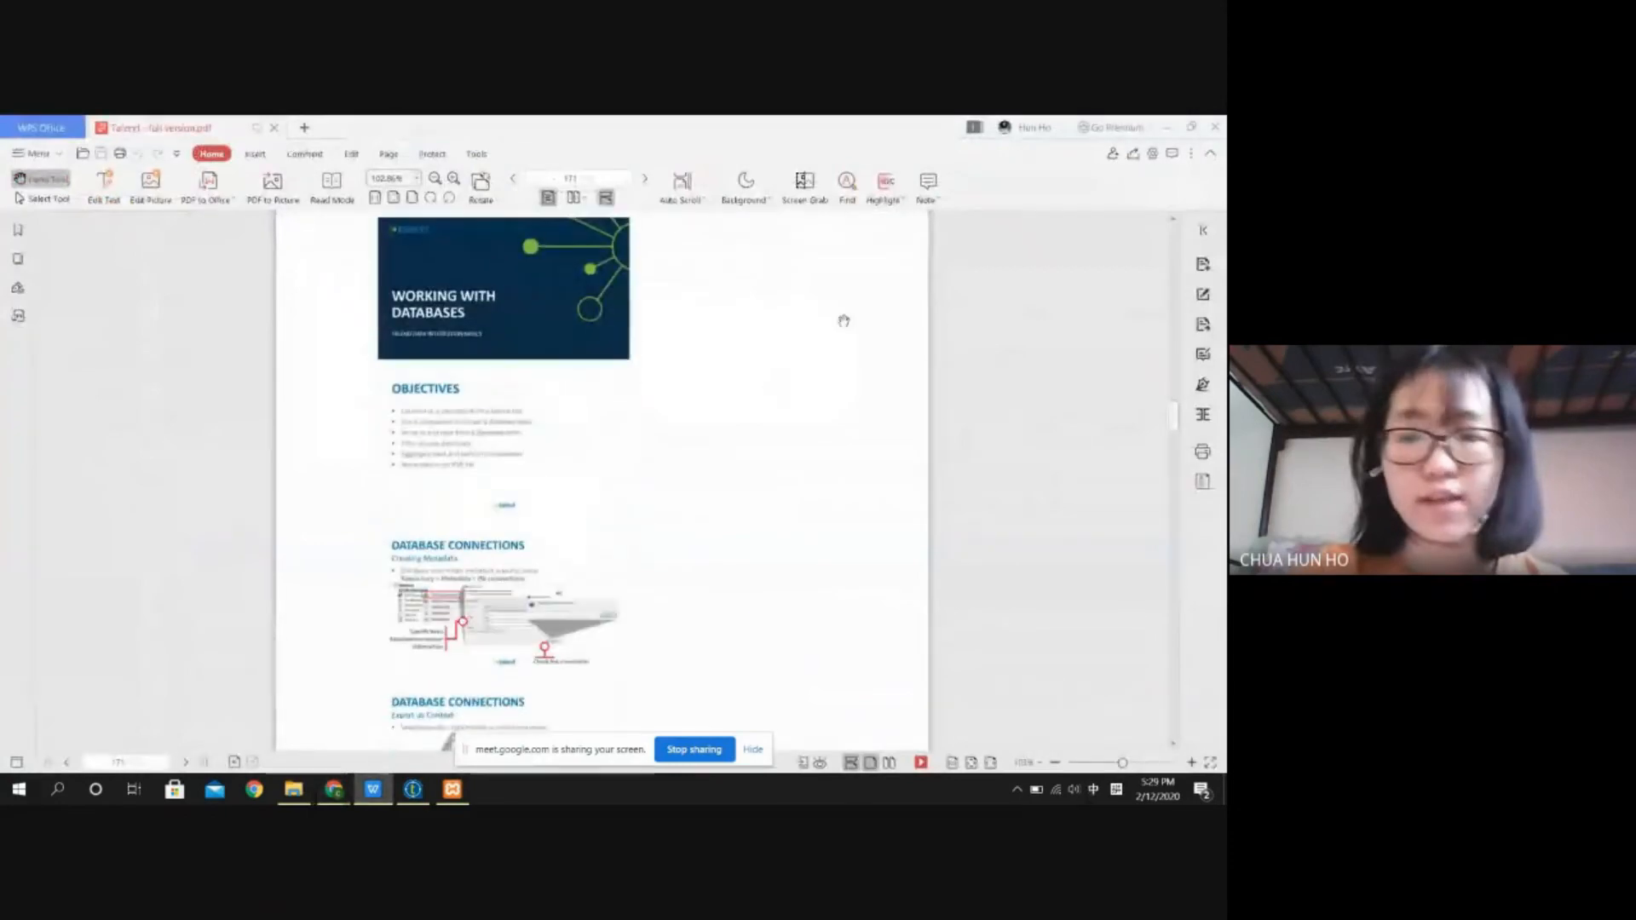
{"action": "left_click", "coordinate": [1168, 126]}
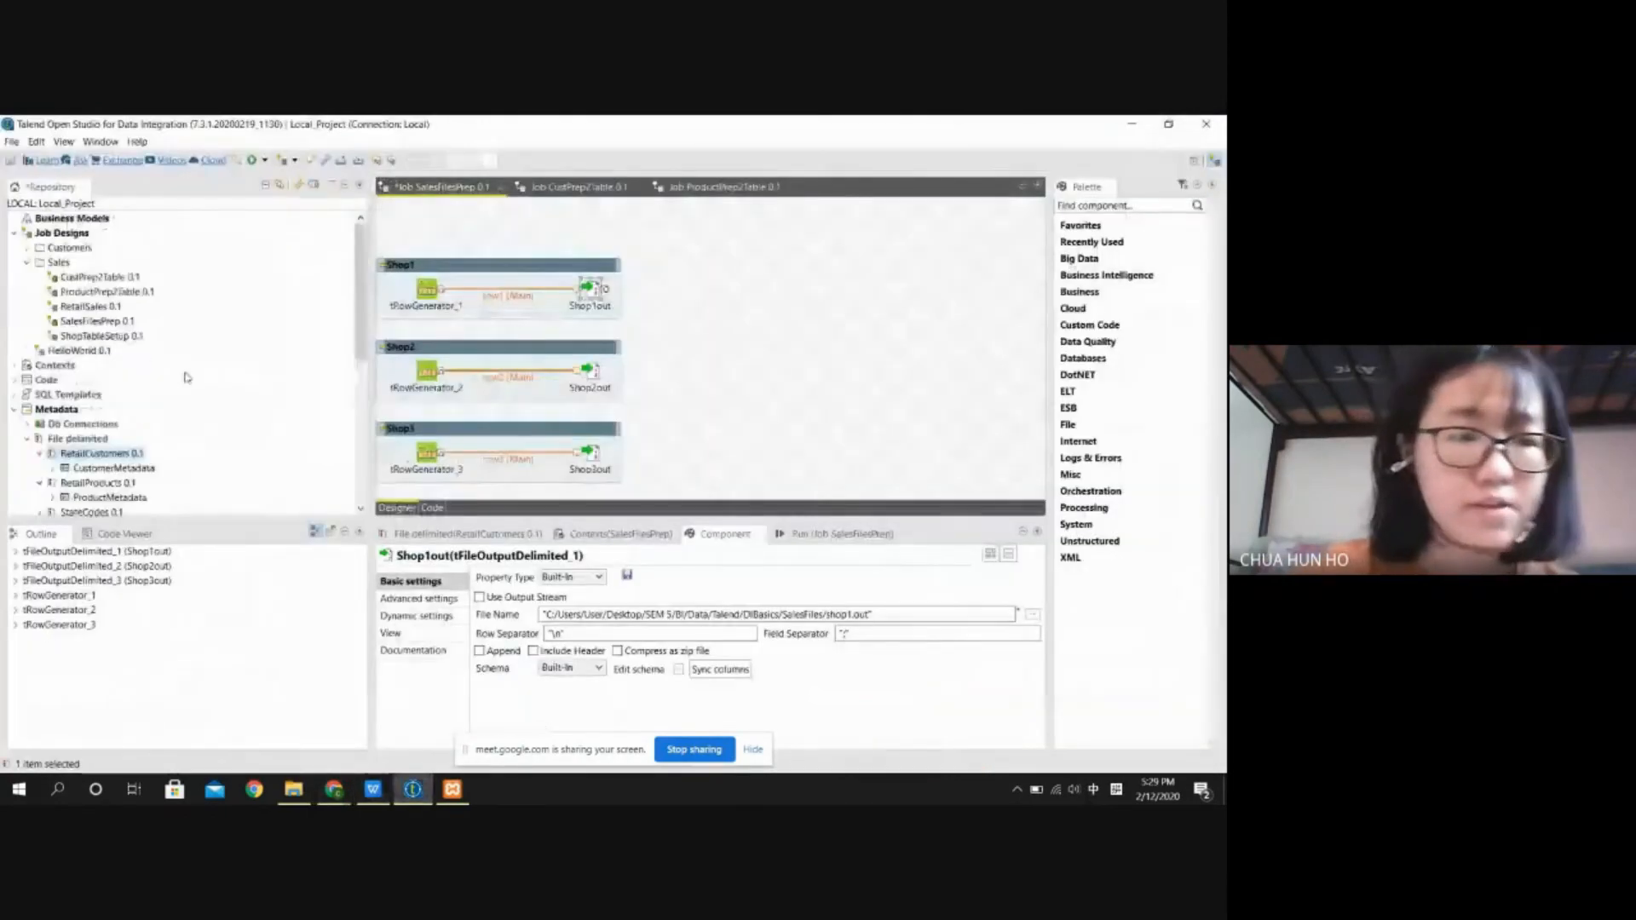
{"action": "scroll", "coordinate": [62, 327], "scroll_direction": "down", "scroll_amount": 2}
{"action": "left_click", "coordinate": [28, 351]}
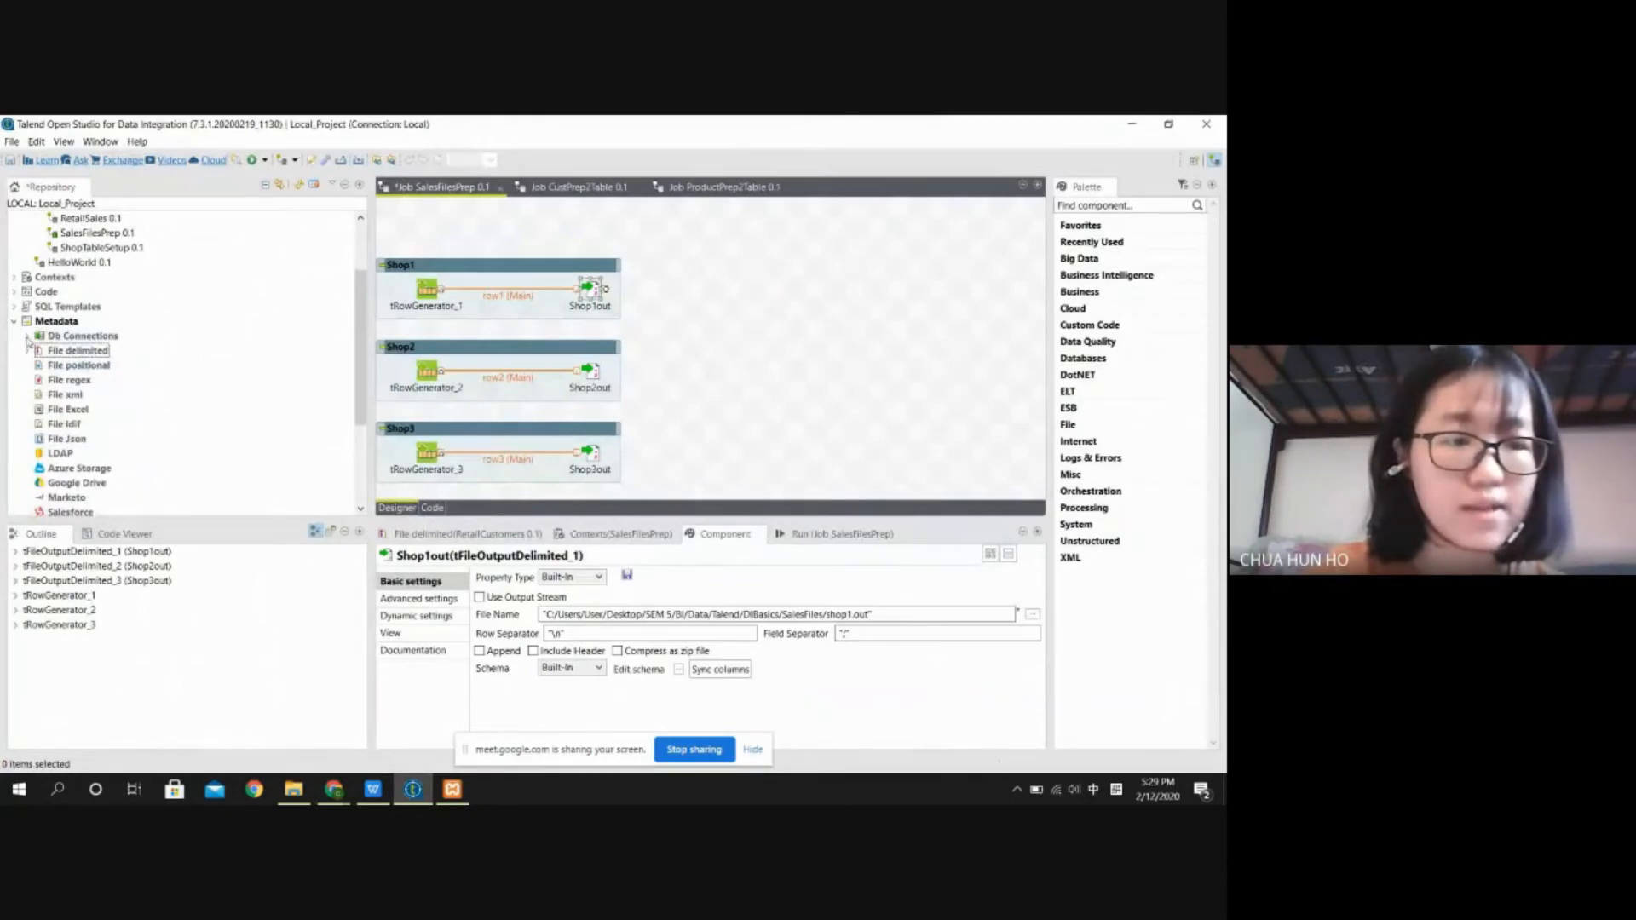
{"action": "left_click", "coordinate": [27, 337]}
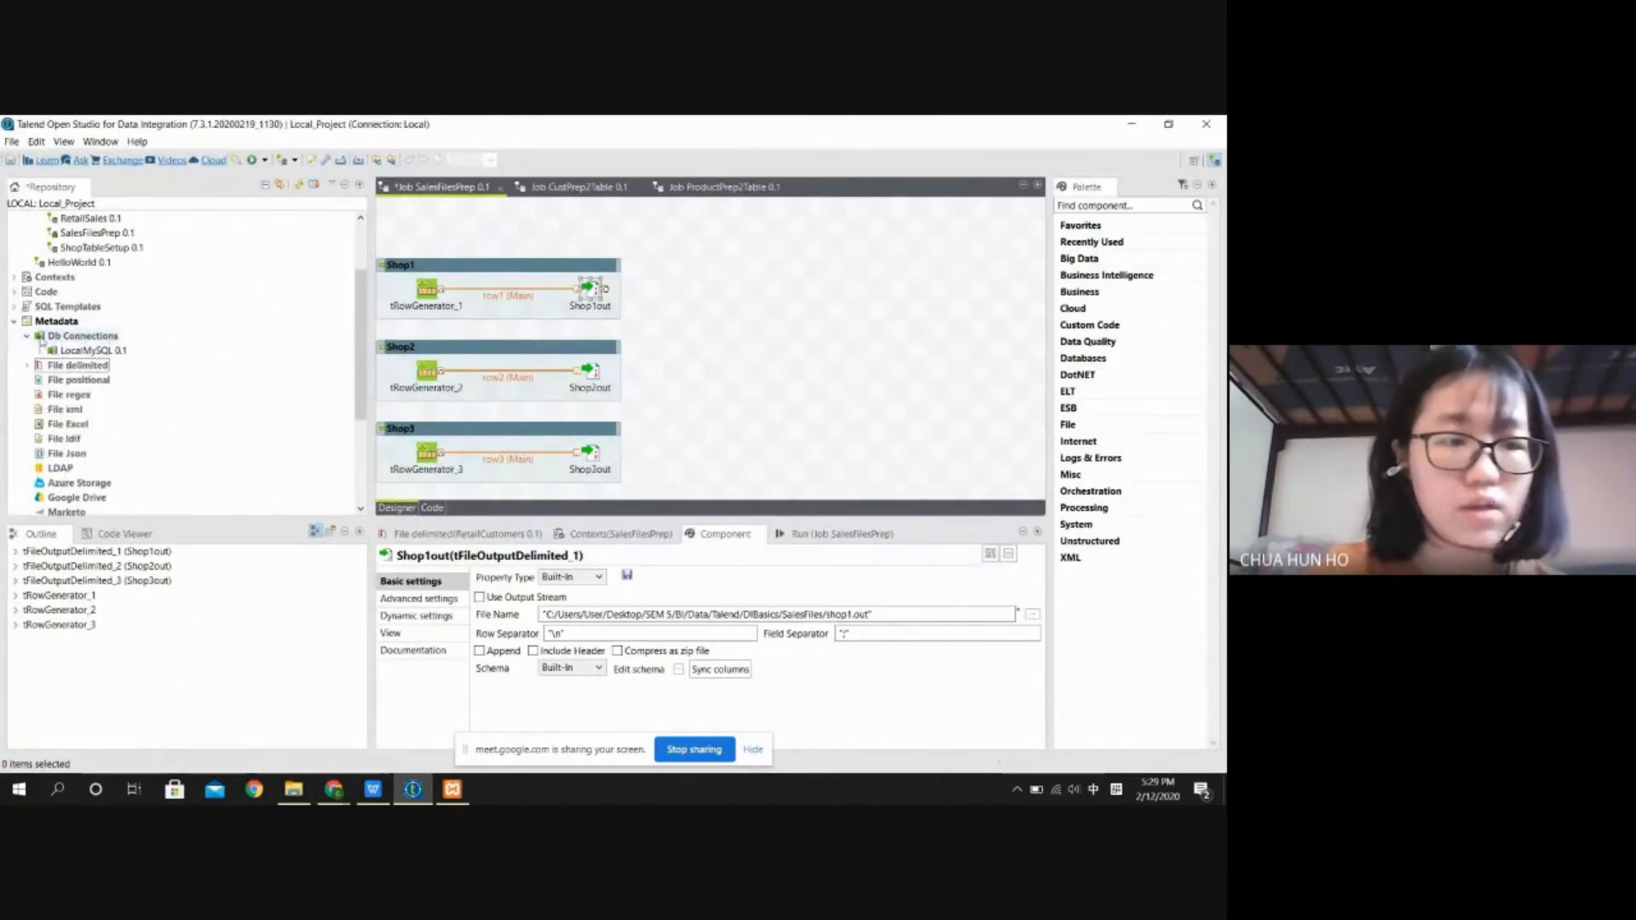
Step: Open the LocalMySQL connection for editing and go to its connection parameters in step 2/2
{"action": "right_click", "coordinate": [103, 339]}
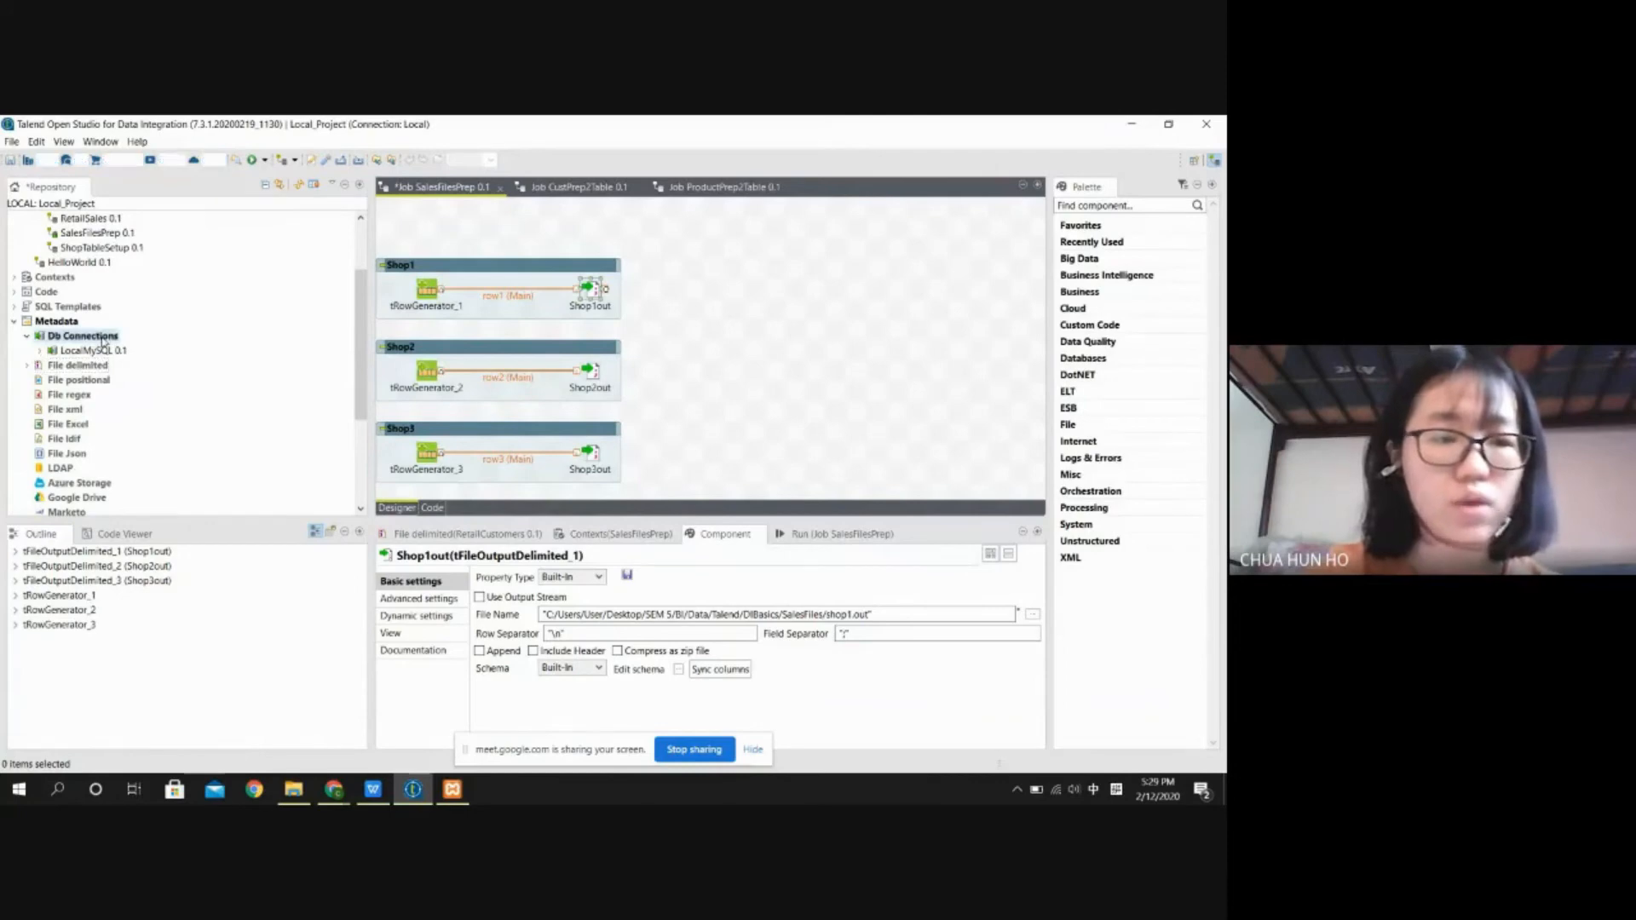
{"action": "left_click", "coordinate": [70, 352]}
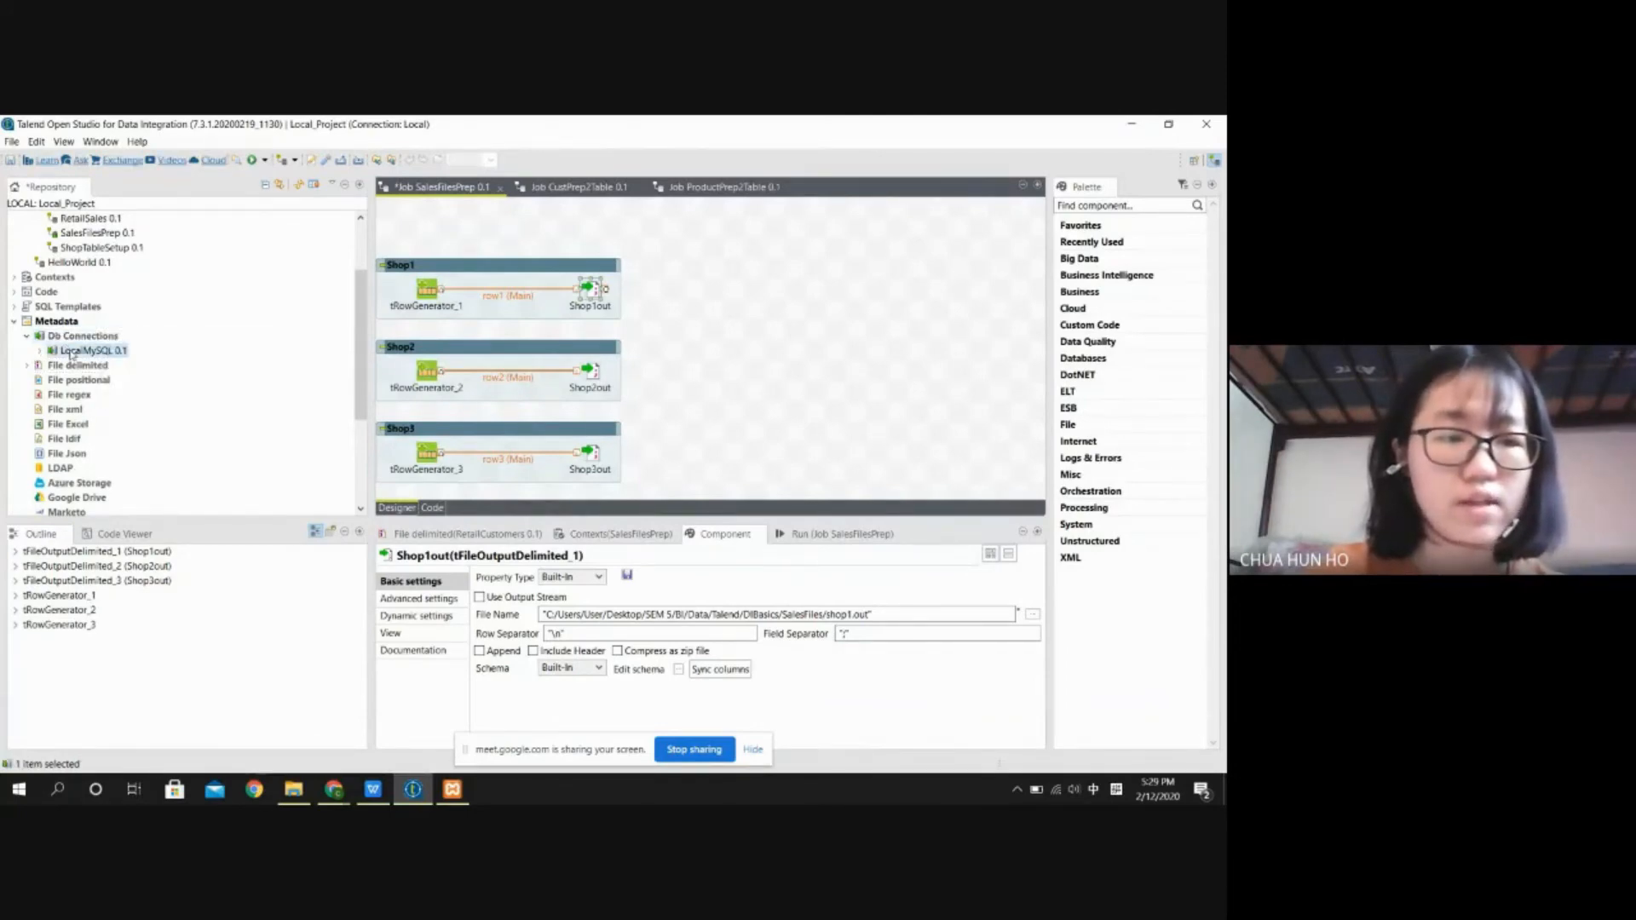
{"action": "right_click", "coordinate": [78, 352]}
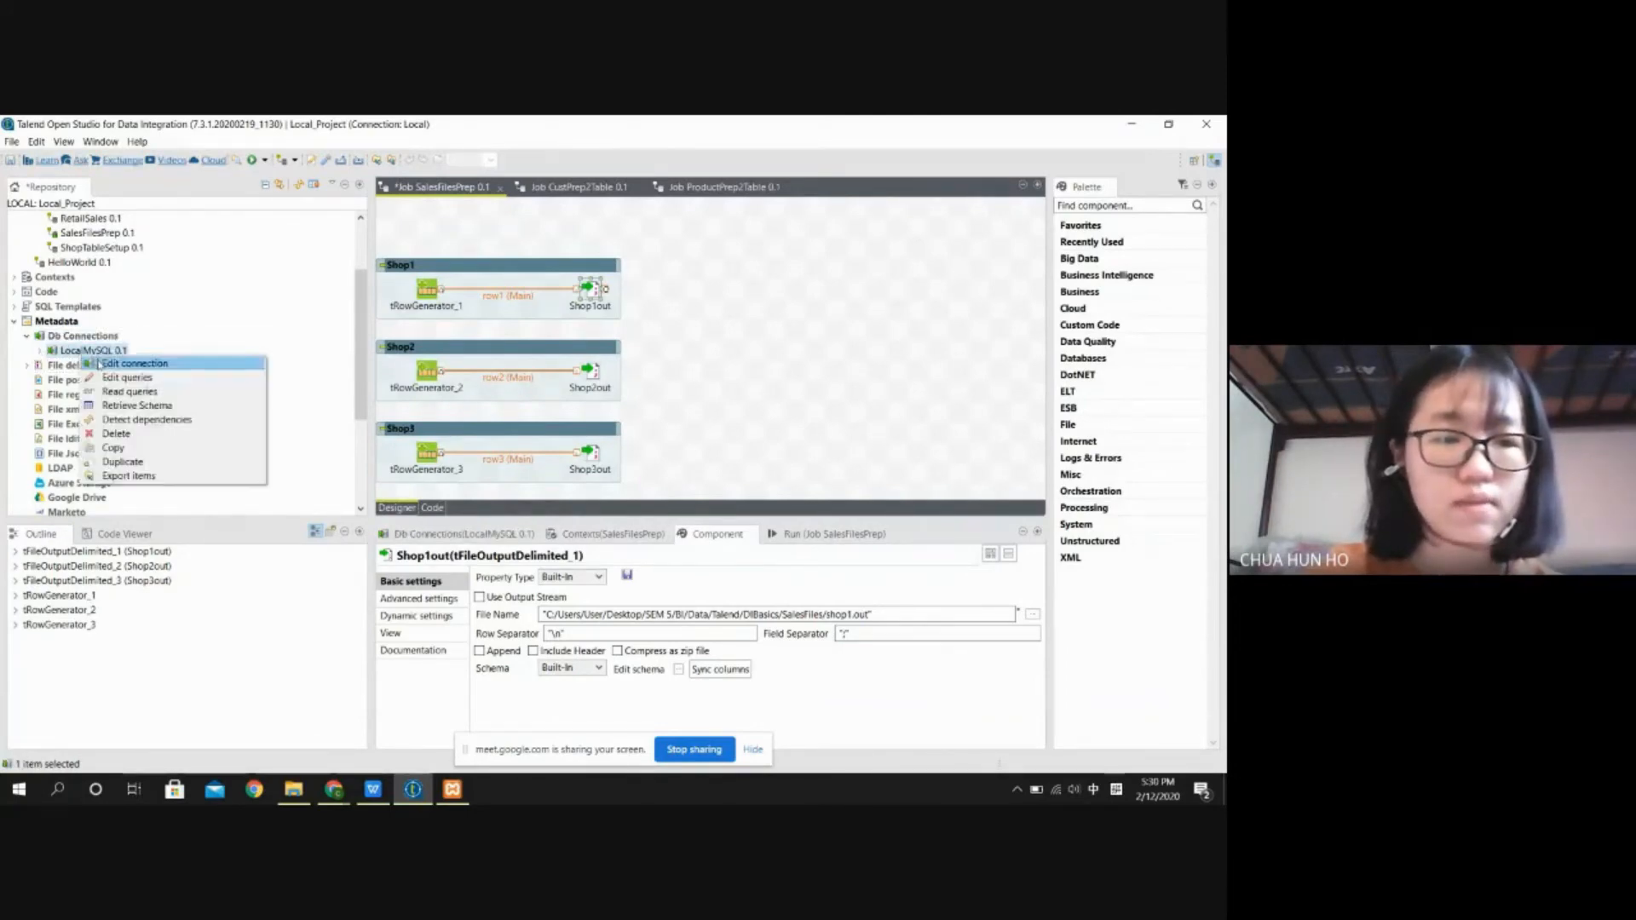
{"action": "left_click", "coordinate": [40, 351]}
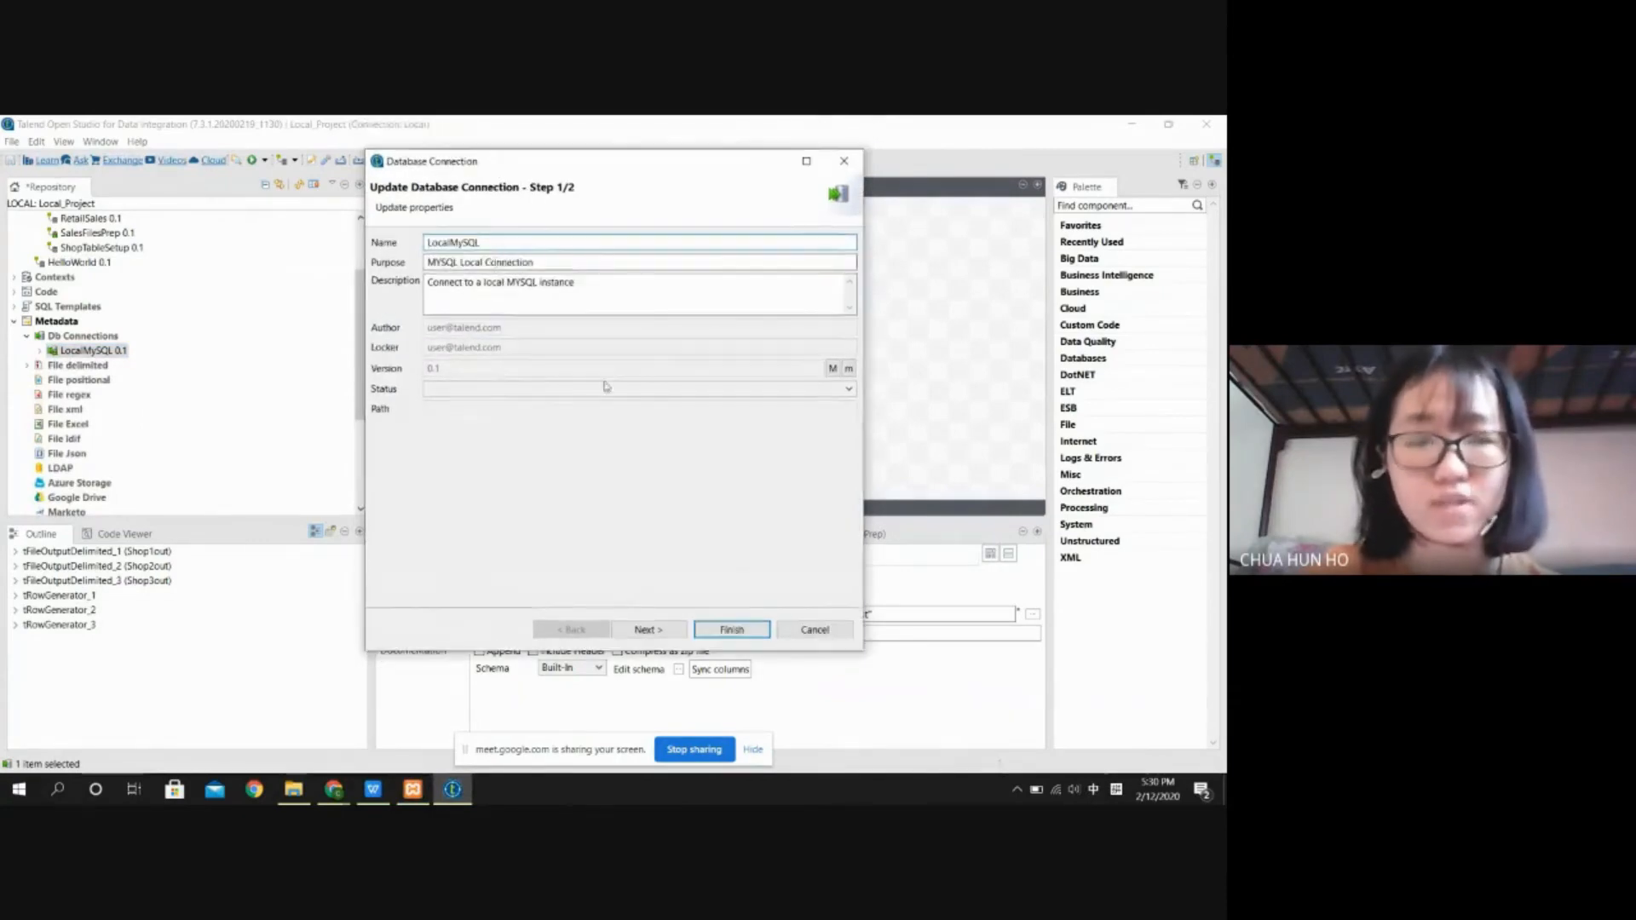
{"action": "left_click", "coordinate": [645, 629]}
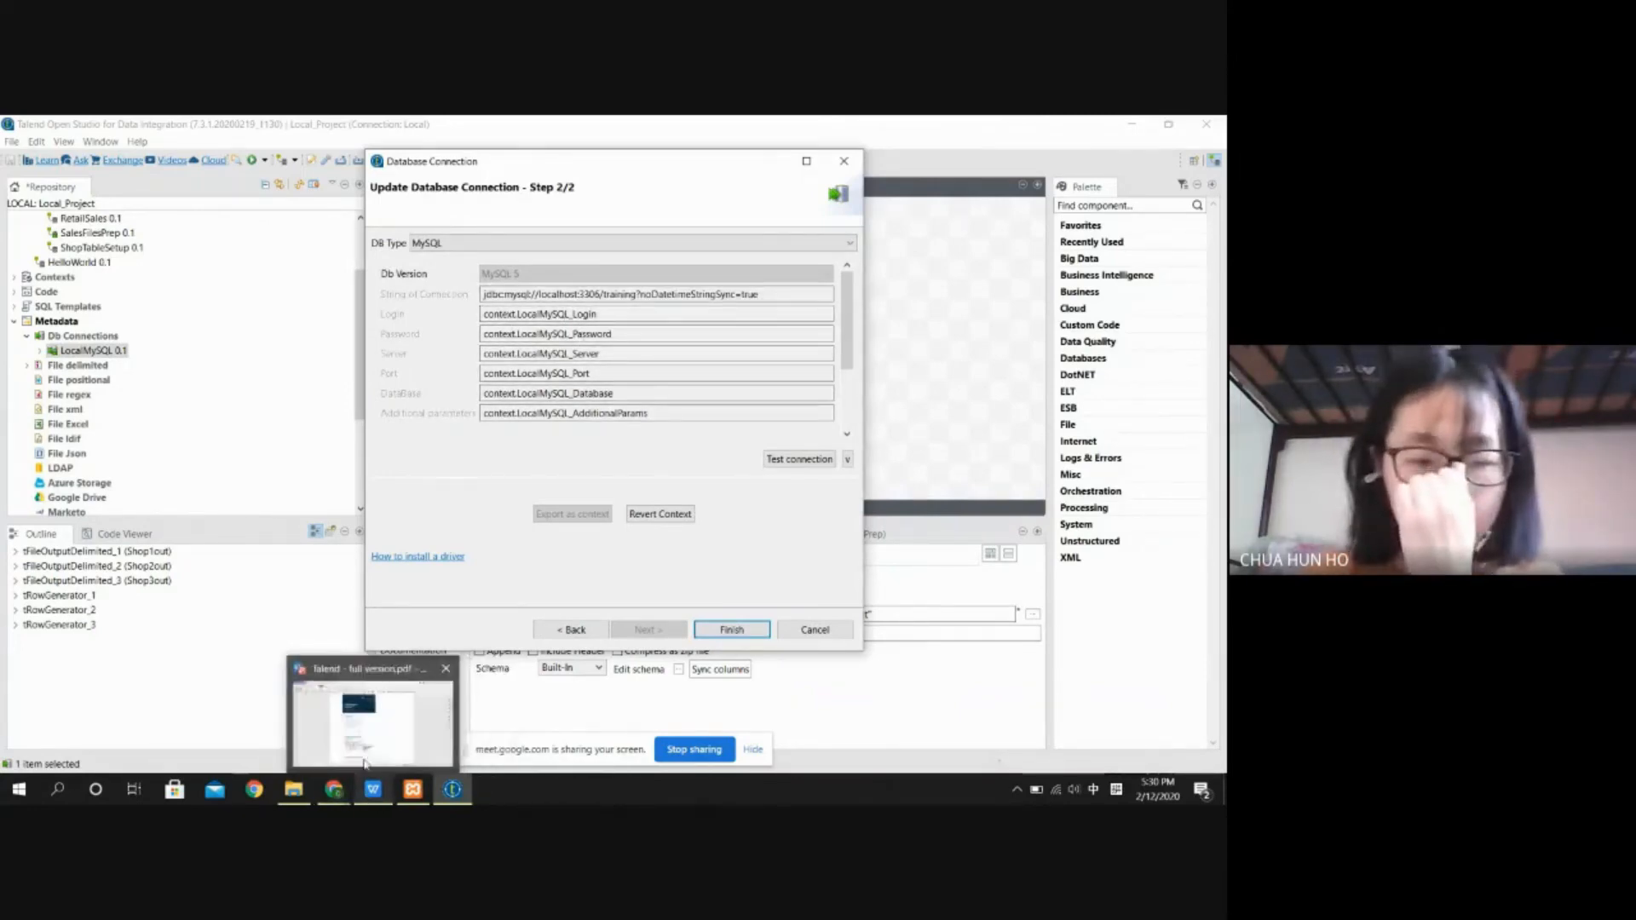
Step: Review the MySQL connection settings in the Talend PDF and compare the port with the one in the XAMPP Control Panel
{"action": "left_click", "coordinate": [375, 694]}
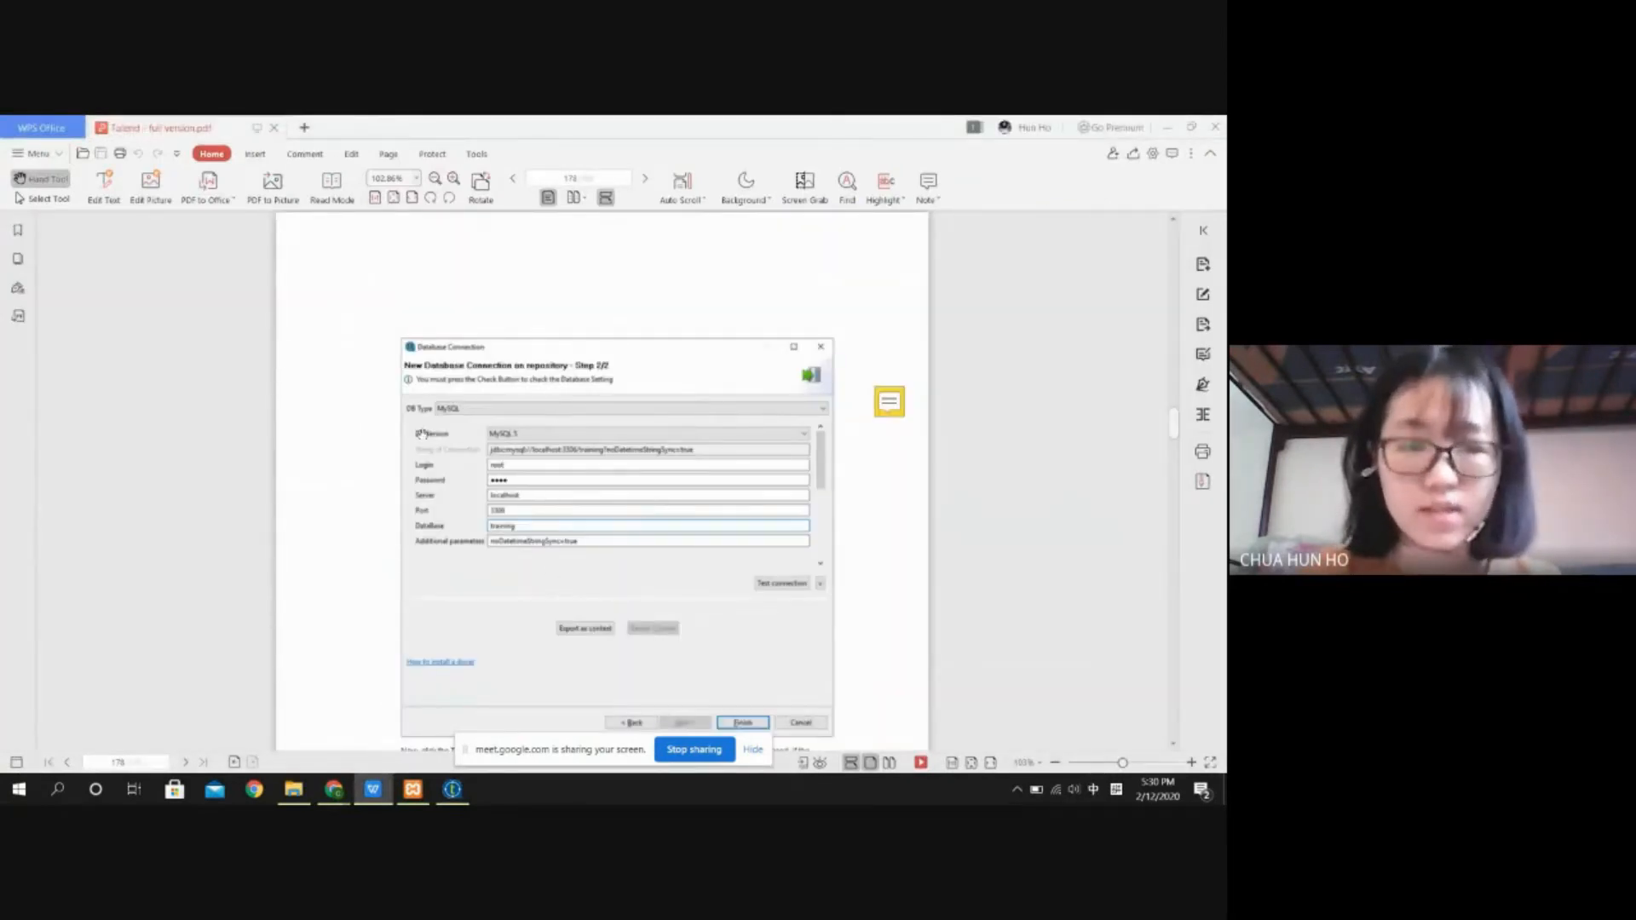
{"action": "scroll", "coordinate": [421, 433], "scroll_direction": "down", "scroll_amount": 1}
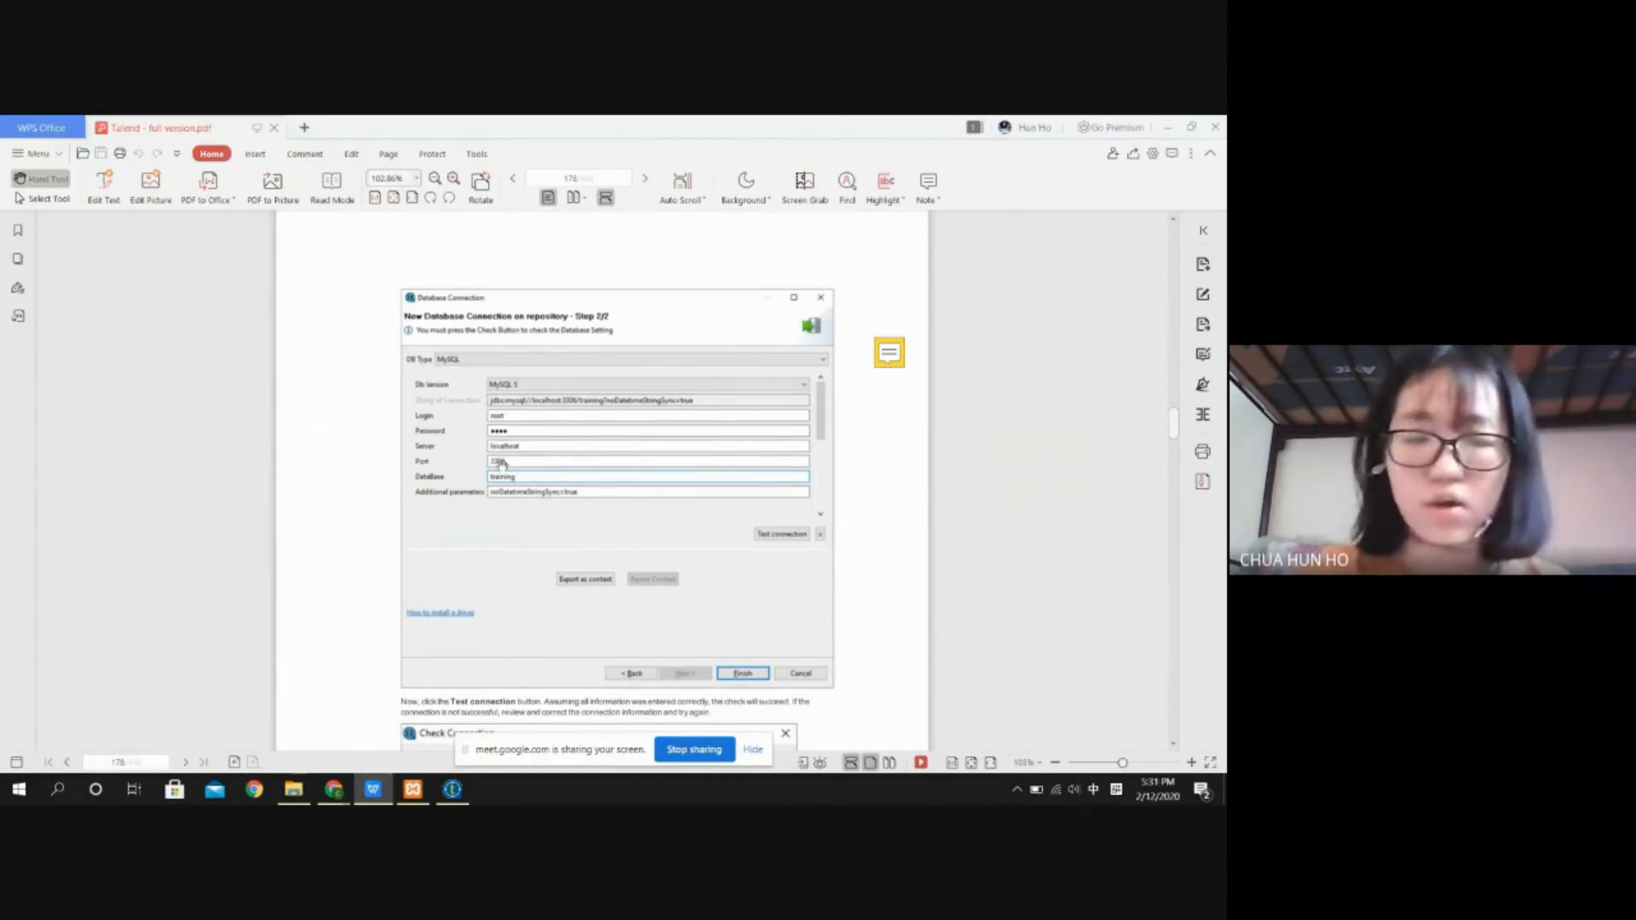
{"action": "left_click", "coordinate": [413, 789]}
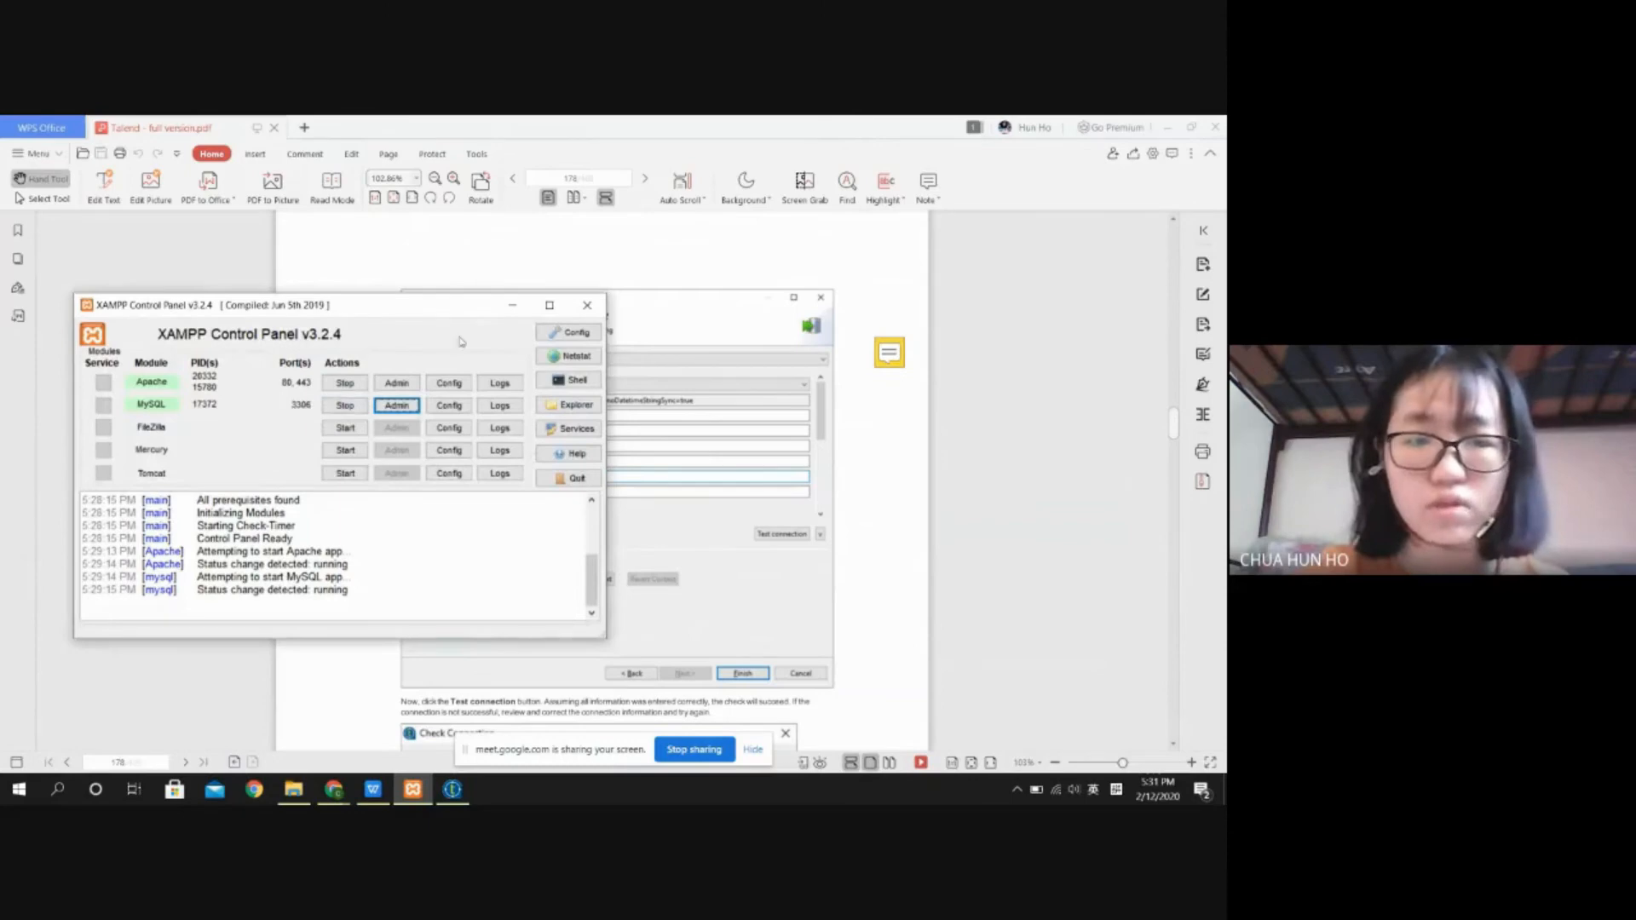
{"action": "left_click", "coordinate": [511, 307]}
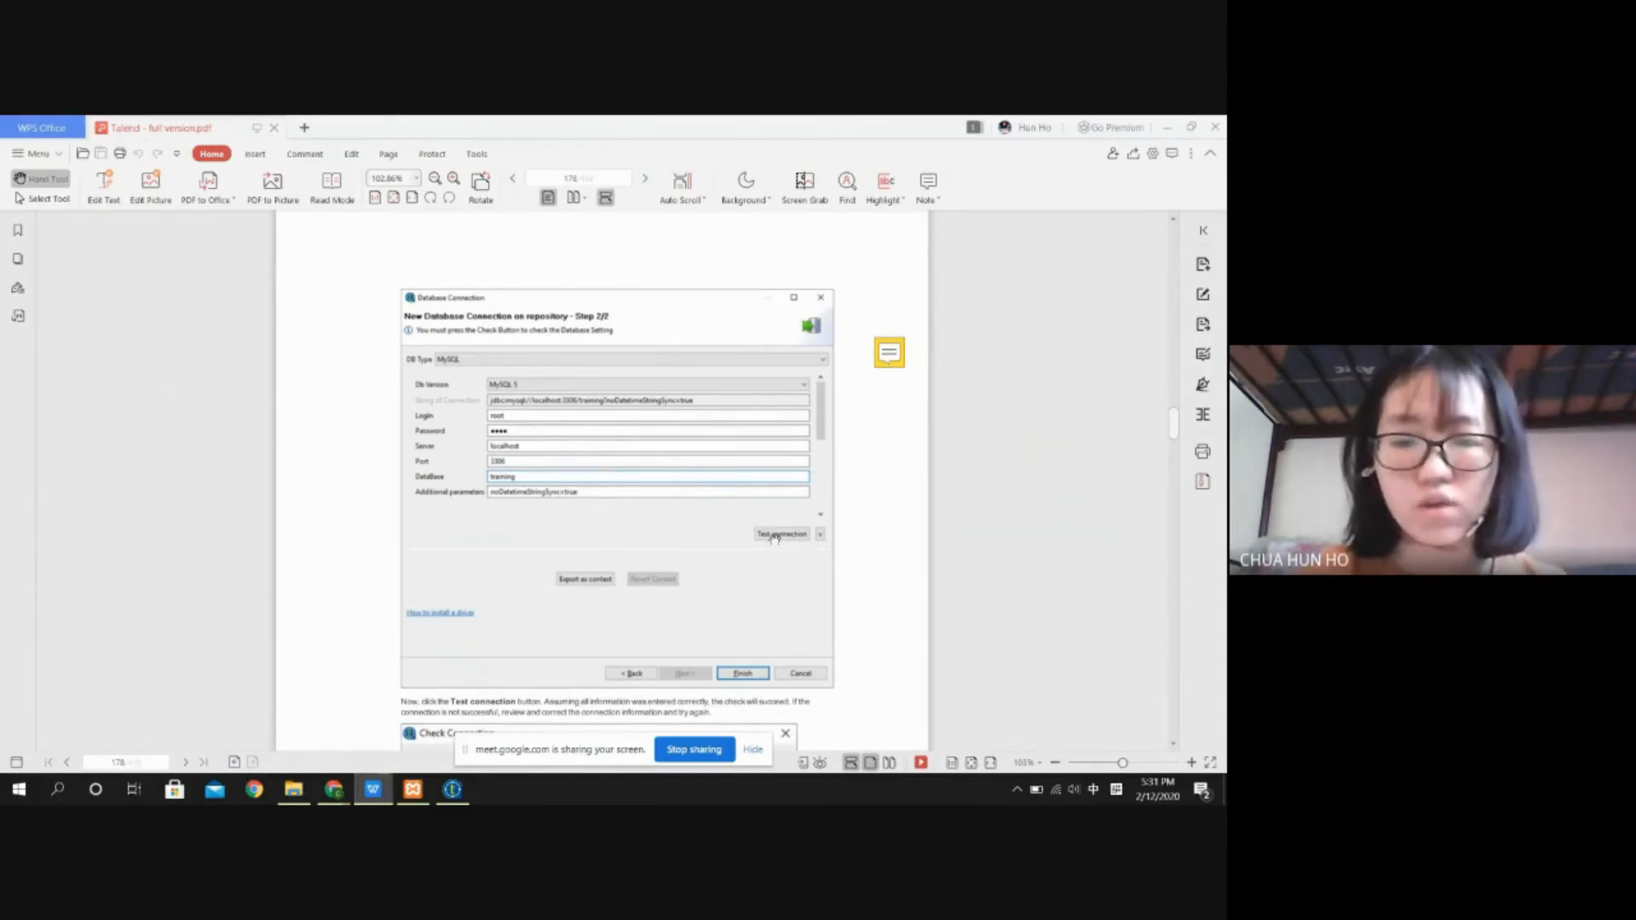
{"action": "mouse_move", "coordinate": [336, 793]}
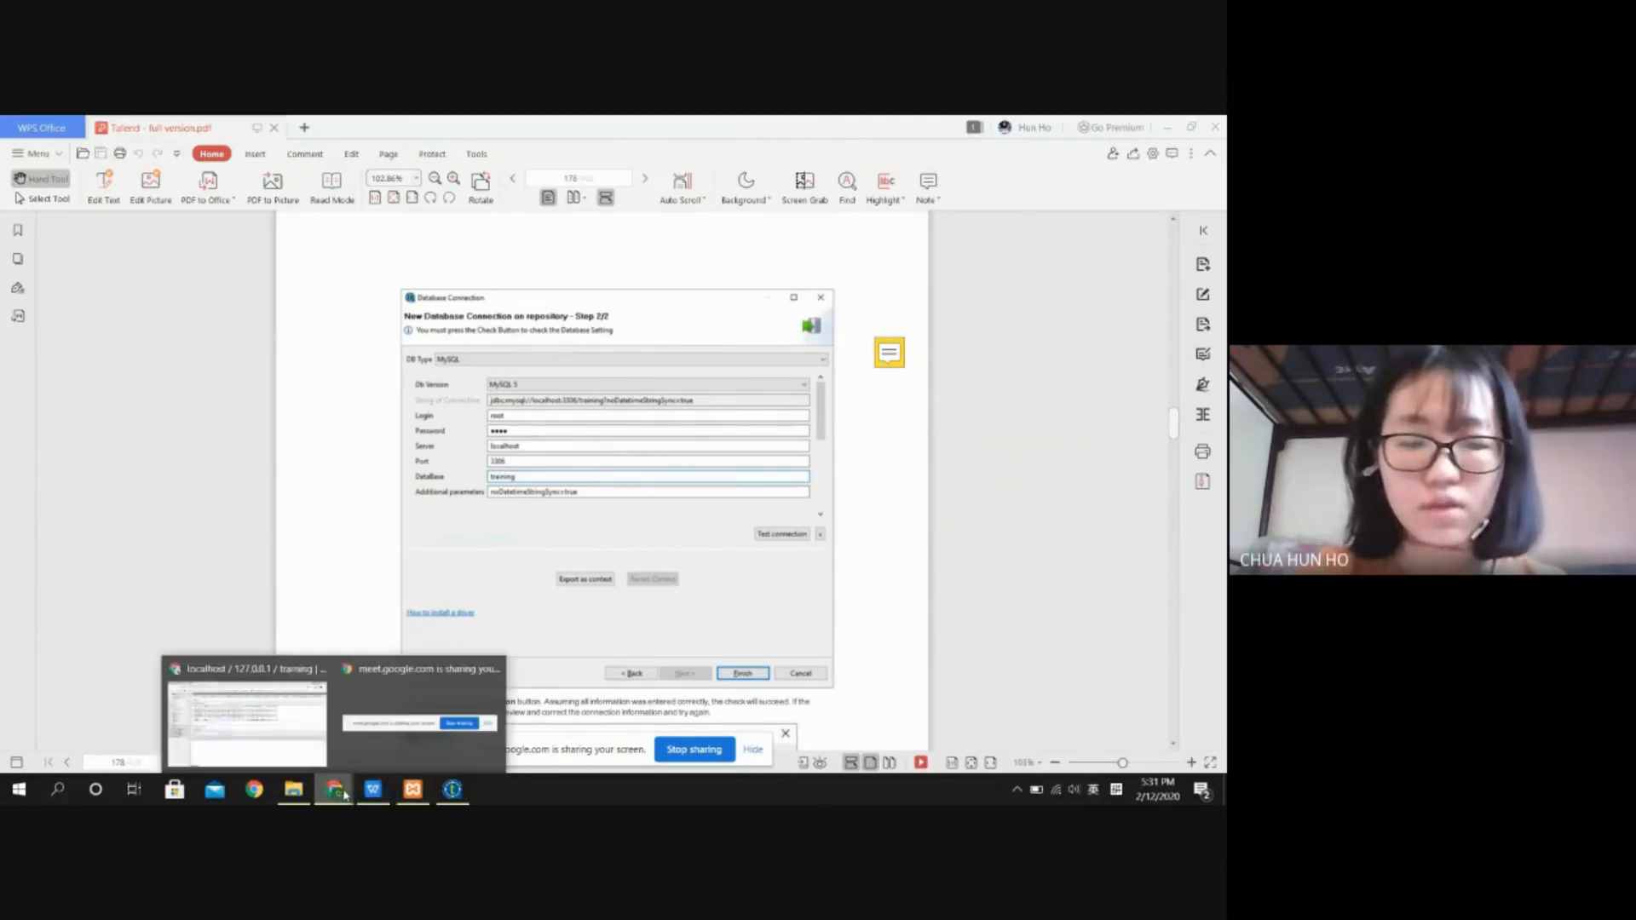
Step: Switch back to Talend and test the LocalMySQL database connection, dismissing the check dialogs
{"action": "left_click", "coordinate": [463, 799]}
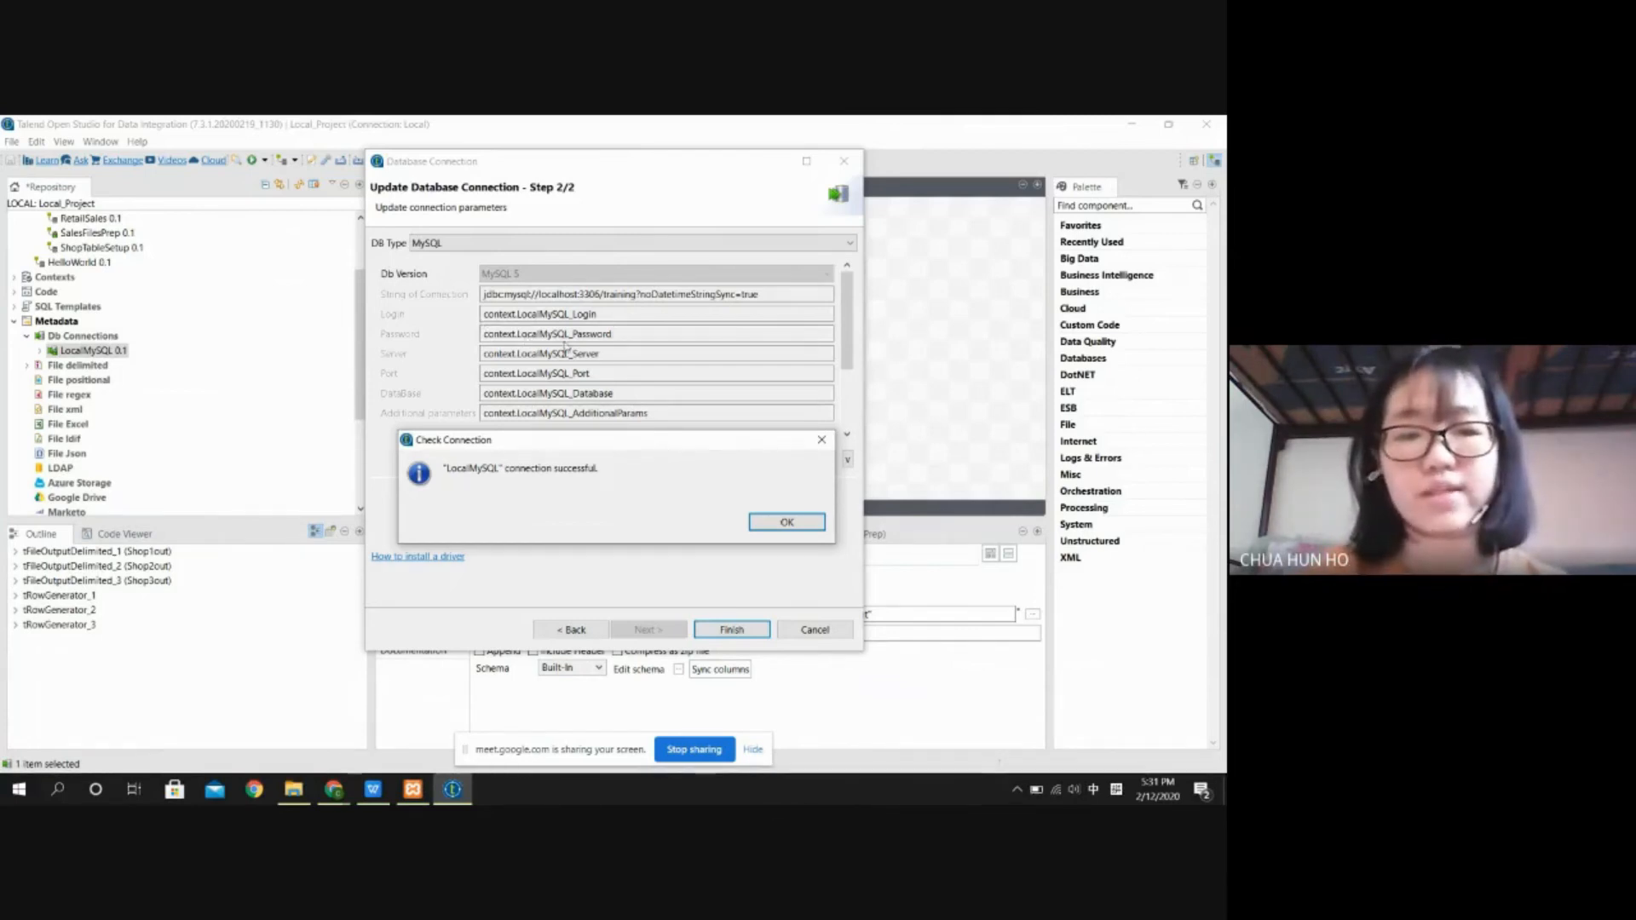
{"action": "left_click", "coordinate": [778, 524]}
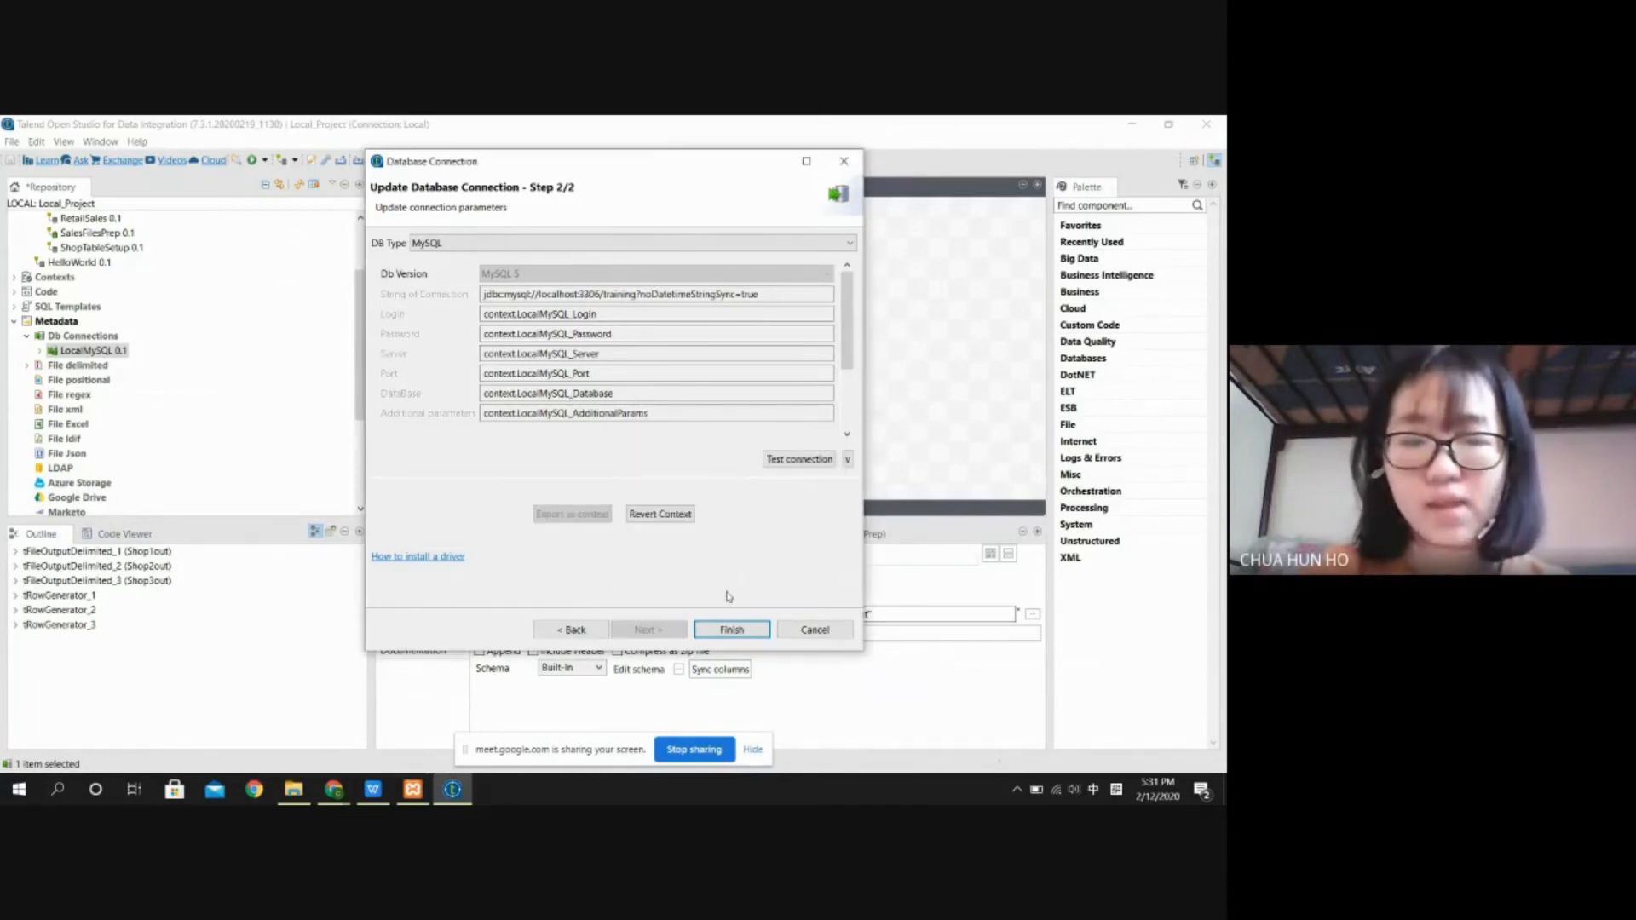
{"action": "left_click", "coordinate": [781, 461]}
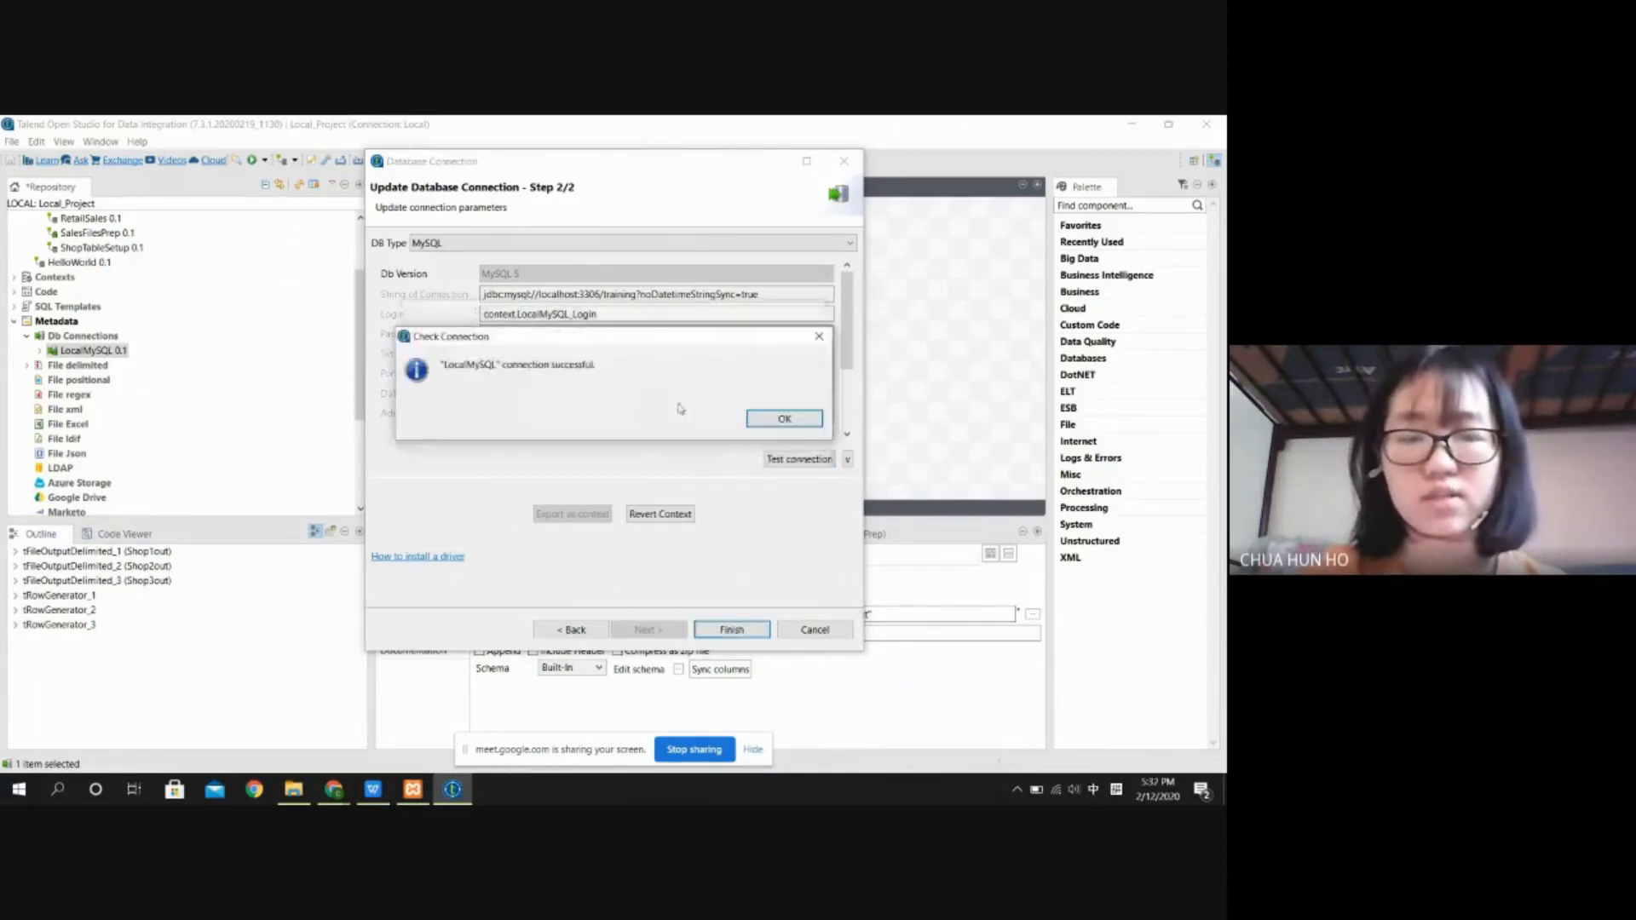
{"action": "left_click", "coordinate": [784, 420]}
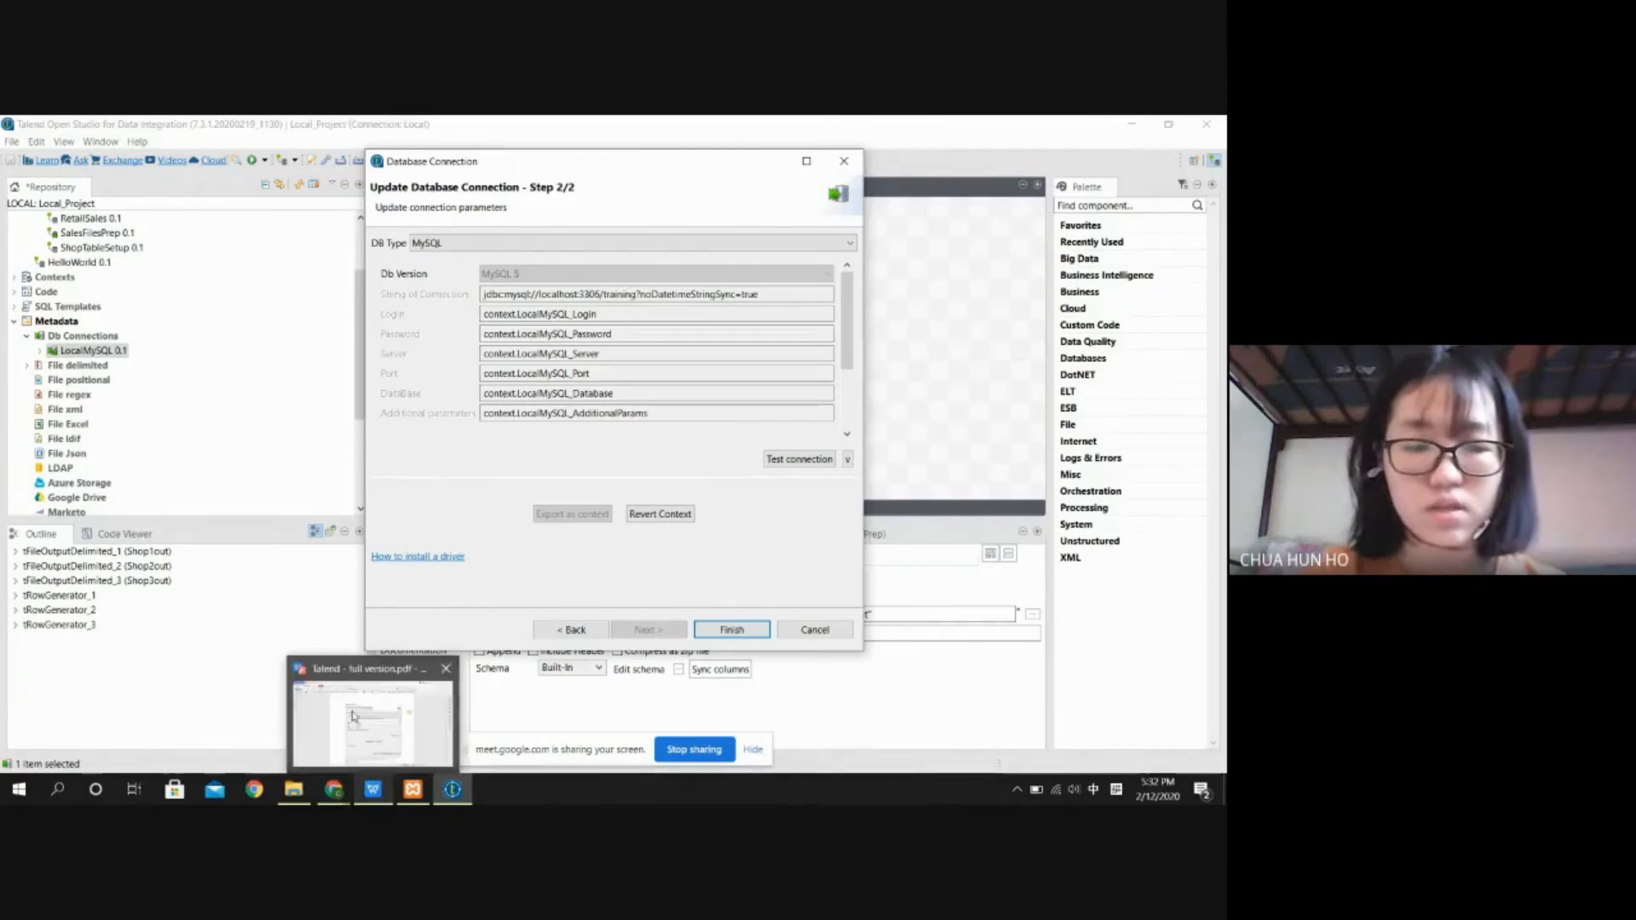
Step: Read the Talend PDF pages on creating the LocalMySQL context group and finalizing the database connection metadata
{"action": "left_click", "coordinate": [383, 796]}
{"action": "scroll", "coordinate": [615, 535], "scroll_direction": "down", "scroll_amount": 8}
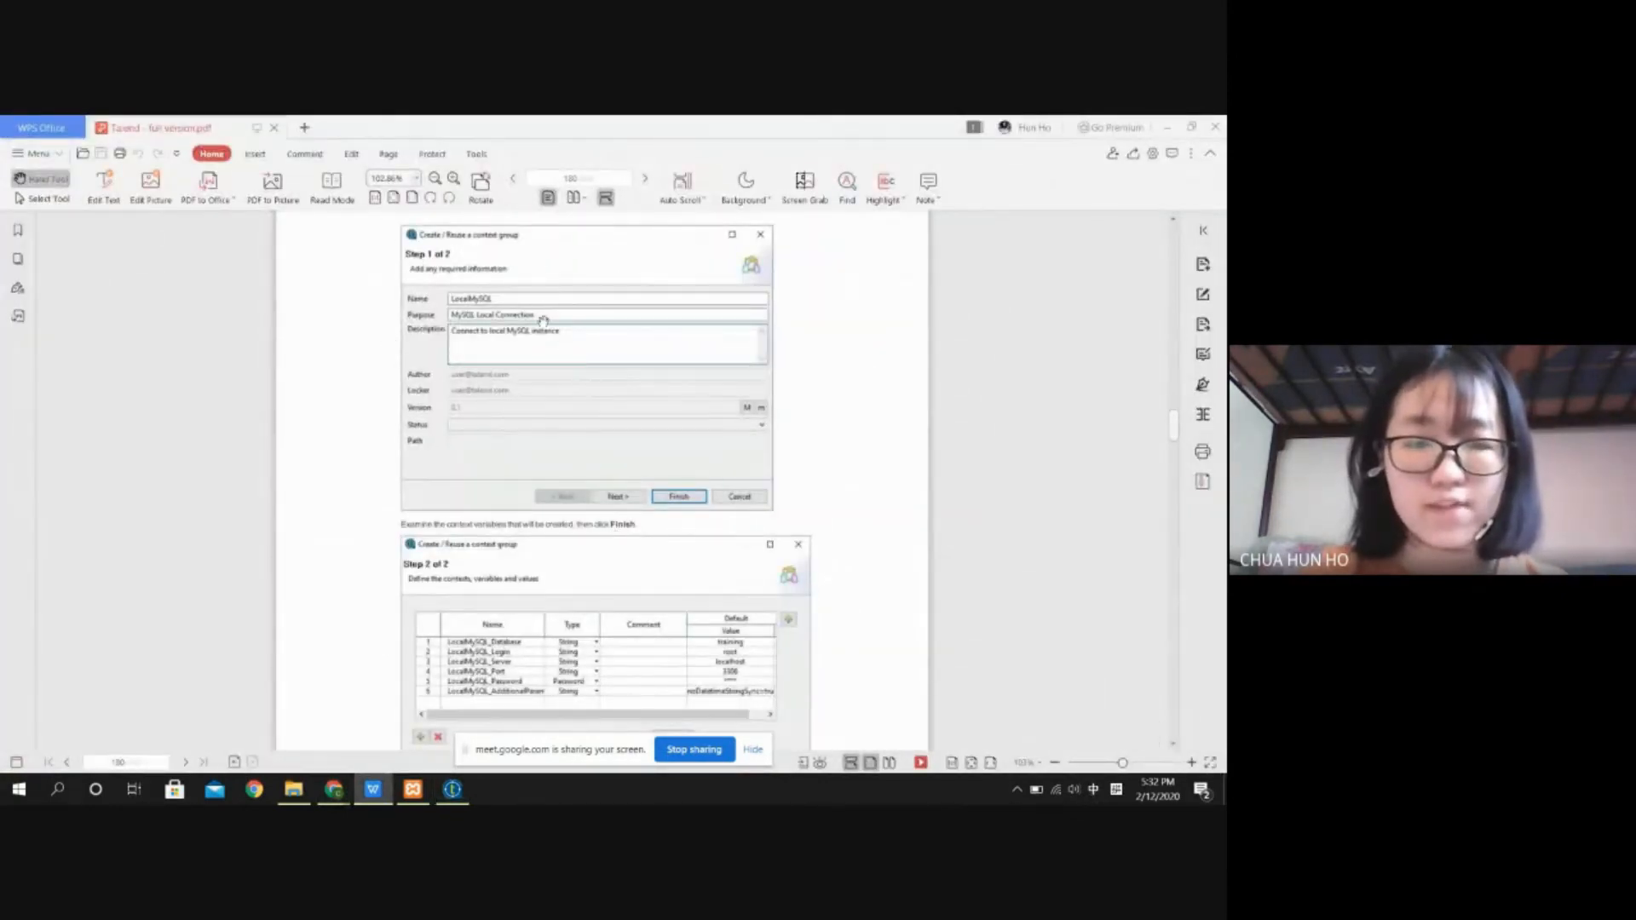
{"action": "scroll", "coordinate": [529, 426], "scroll_direction": "down", "scroll_amount": 3}
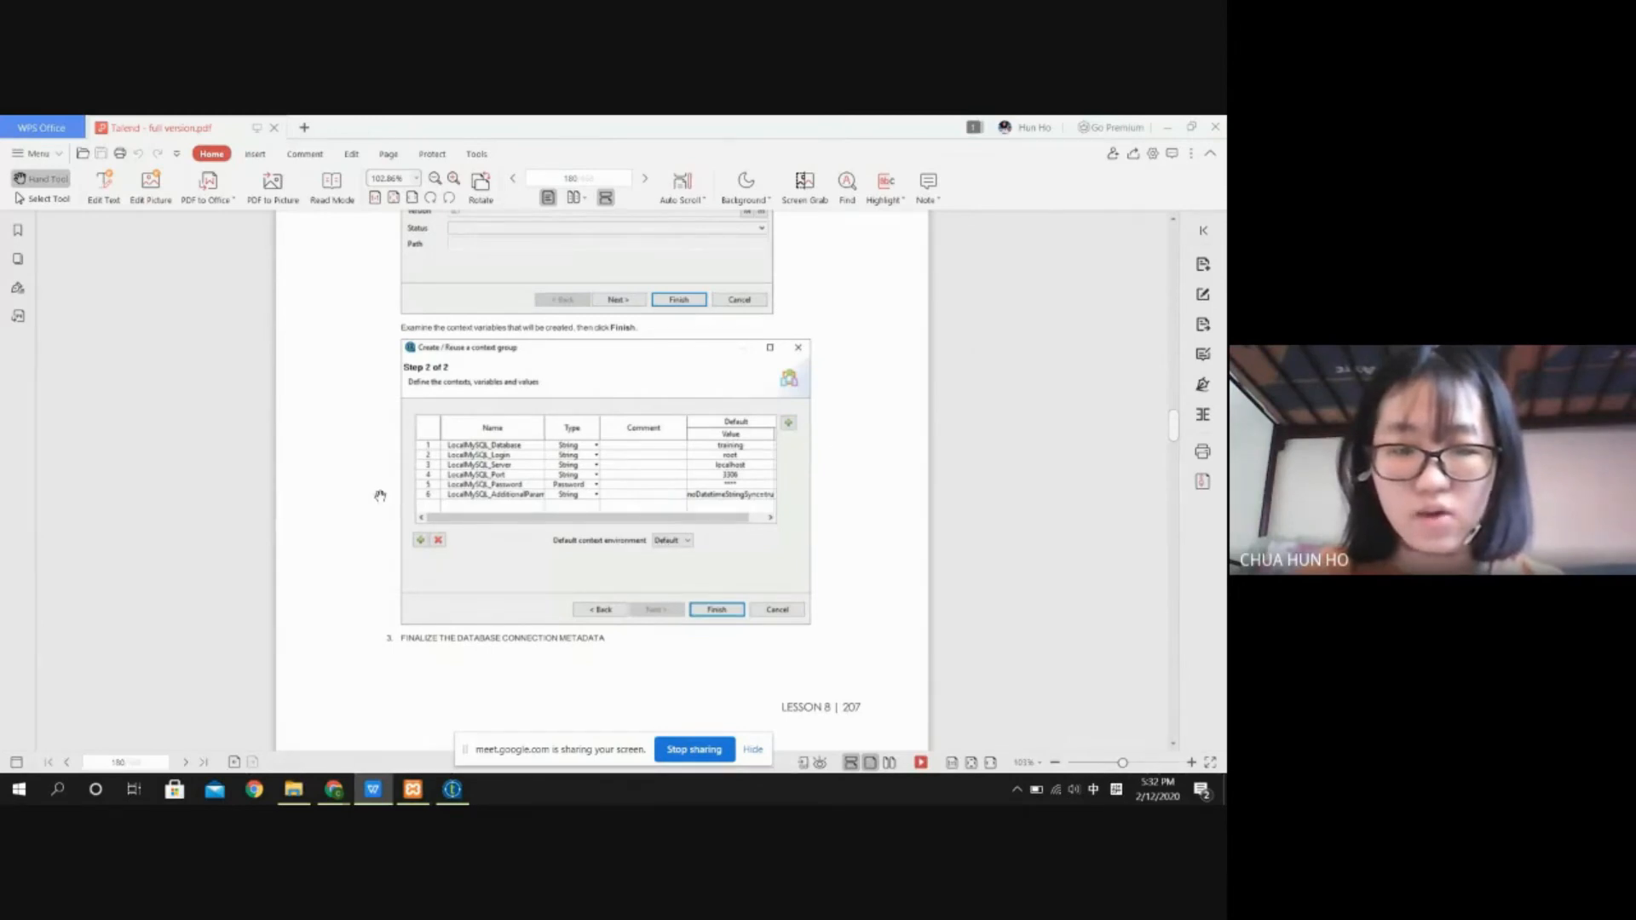
{"action": "scroll", "coordinate": [805, 523], "scroll_direction": "down", "scroll_amount": 3}
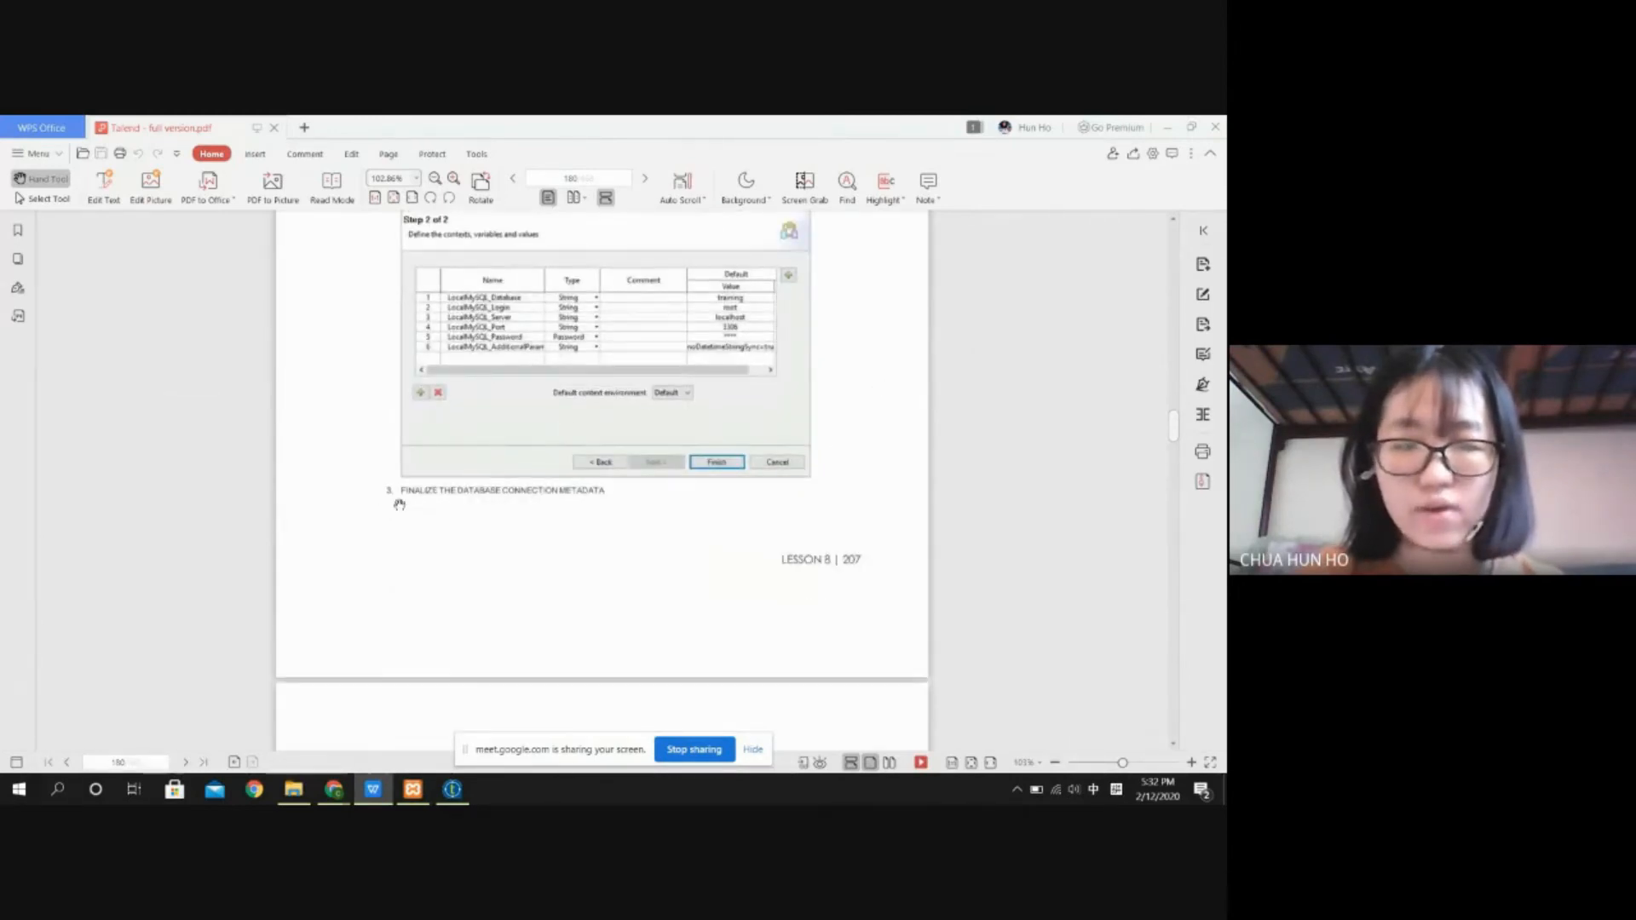
{"action": "scroll", "coordinate": [789, 443], "scroll_direction": "down", "scroll_amount": 10}
{"action": "scroll", "coordinate": [791, 447], "scroll_direction": "down", "scroll_amount": 3}
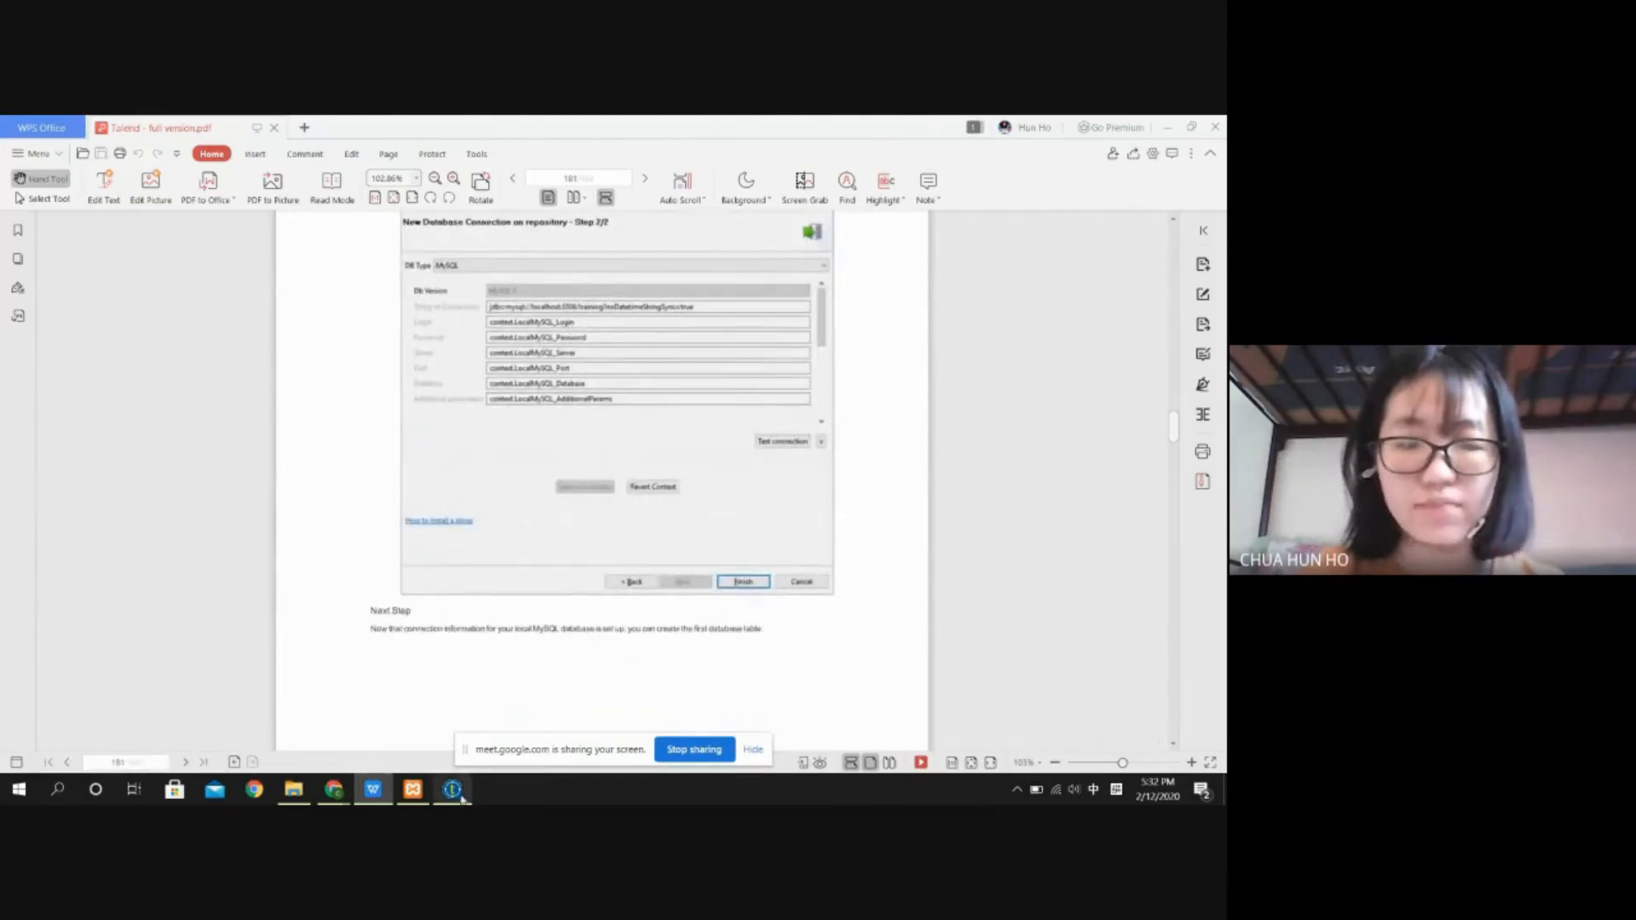
{"action": "scroll", "coordinate": [495, 605], "scroll_direction": "down", "scroll_amount": 4}
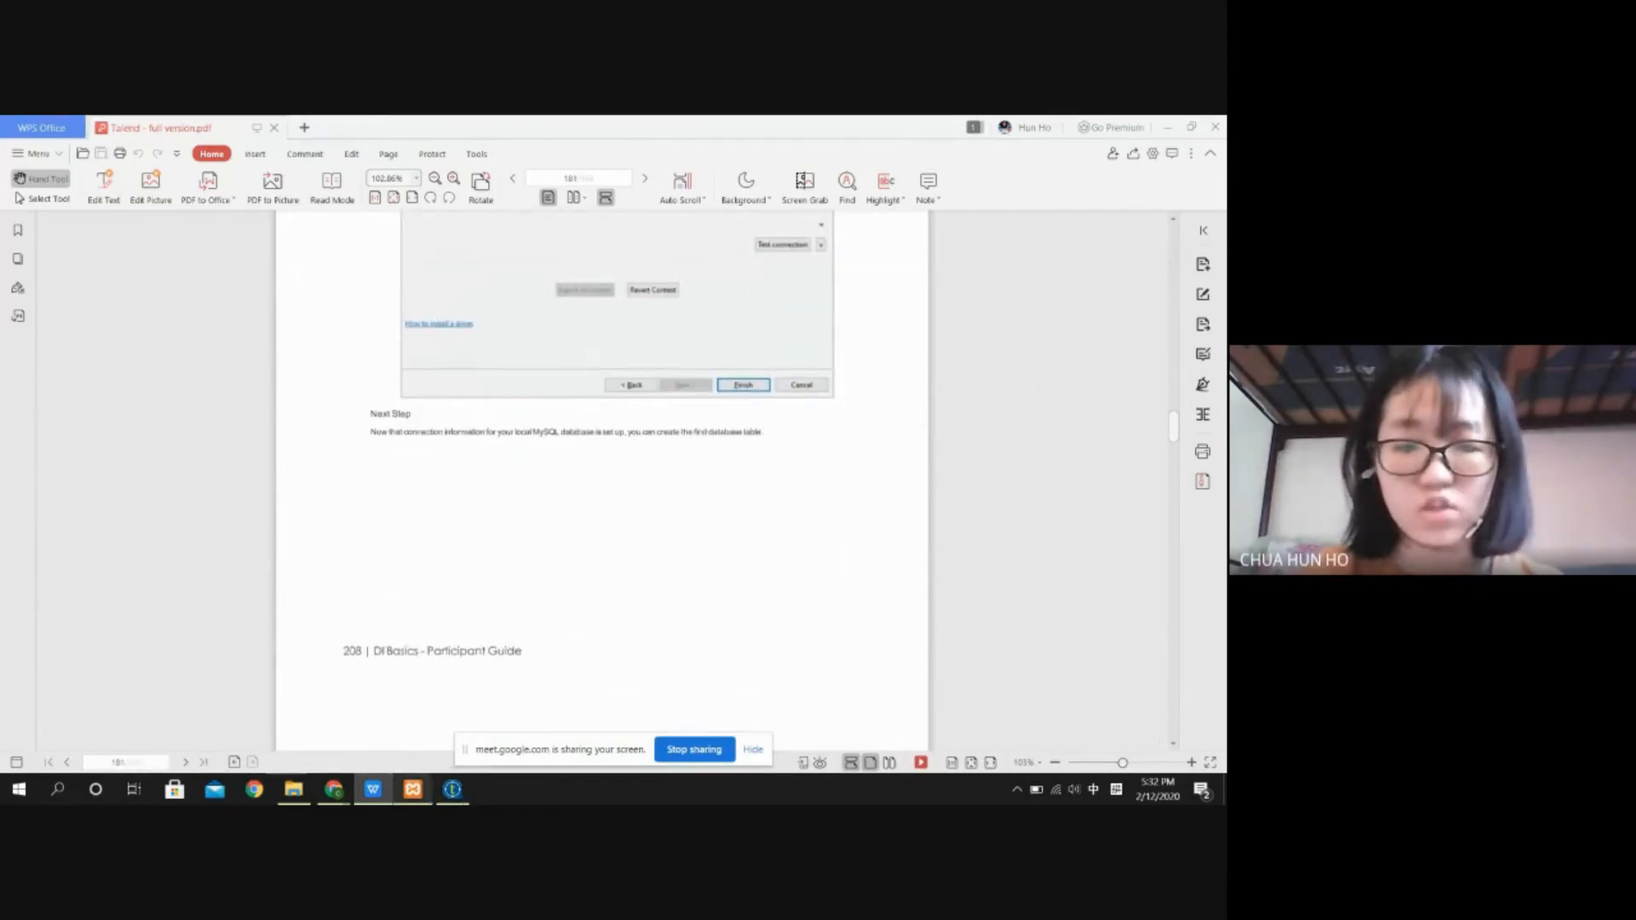
Step: Switch to Talend and finish the LocalMySQL connection update, including its check for items to update
{"action": "left_click", "coordinate": [452, 789]}
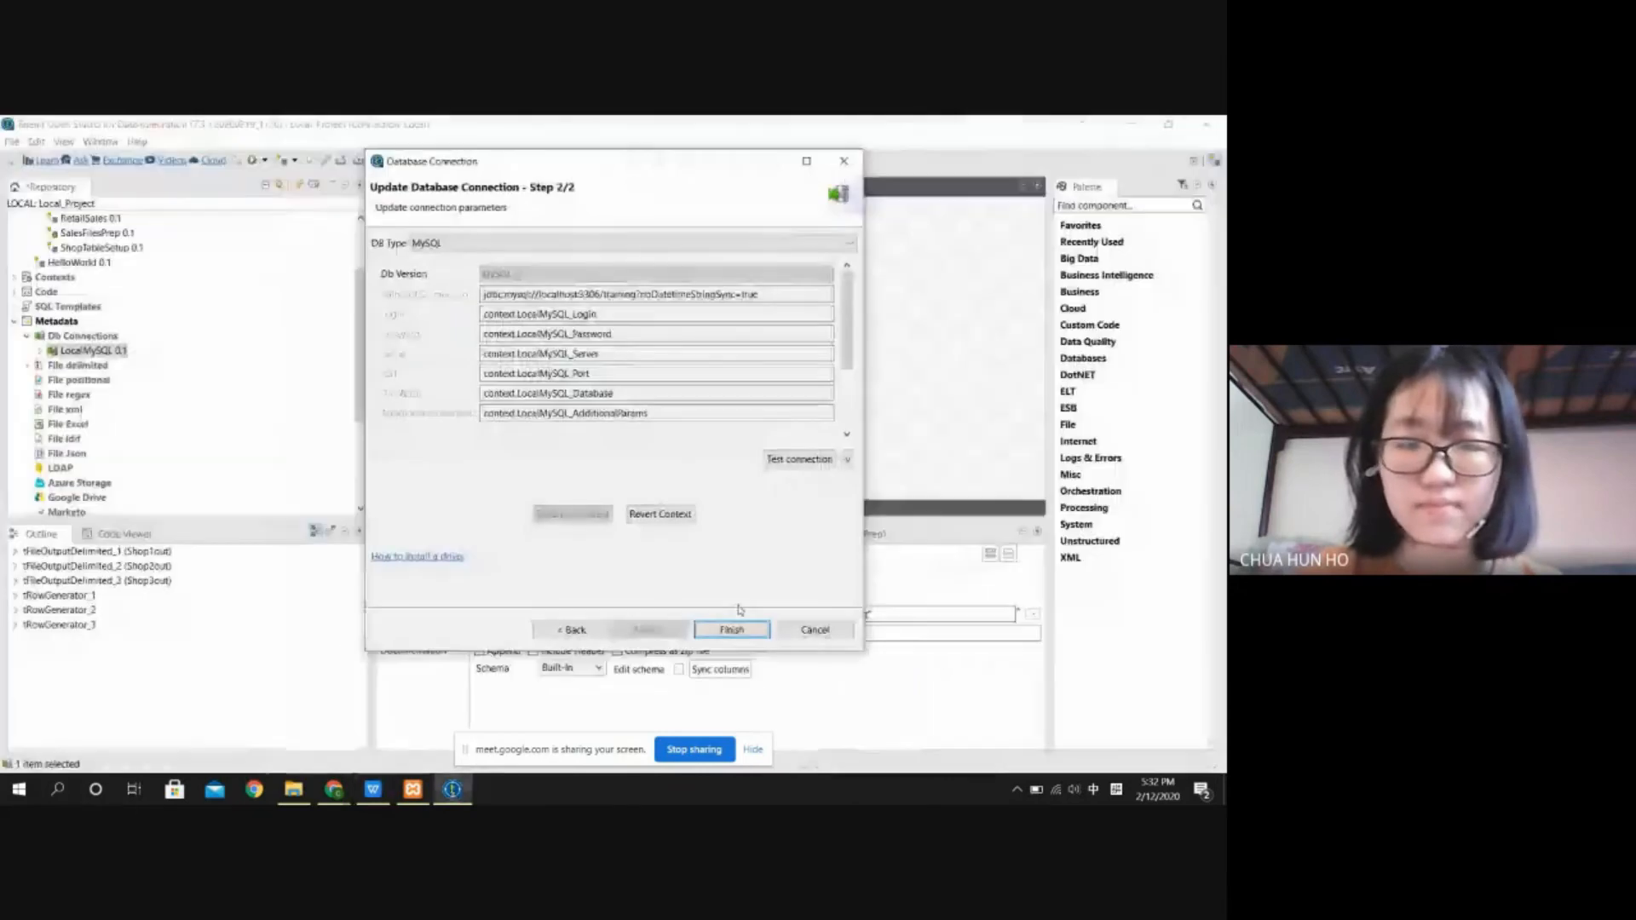
{"action": "left_click", "coordinate": [703, 412]}
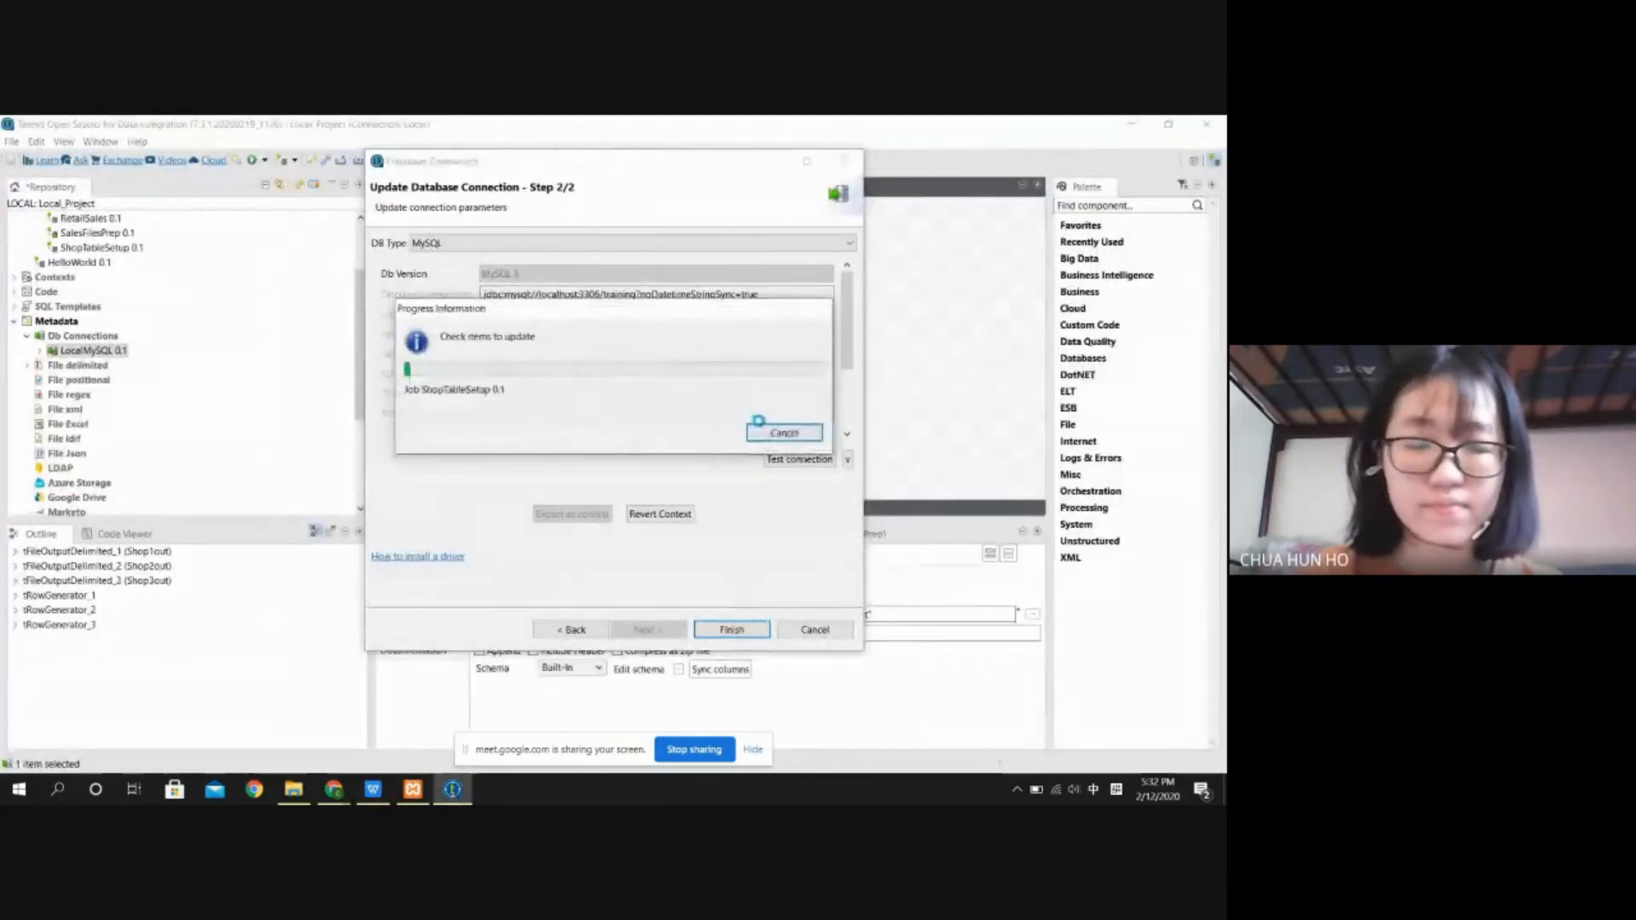
{"action": "left_click", "coordinate": [756, 416]}
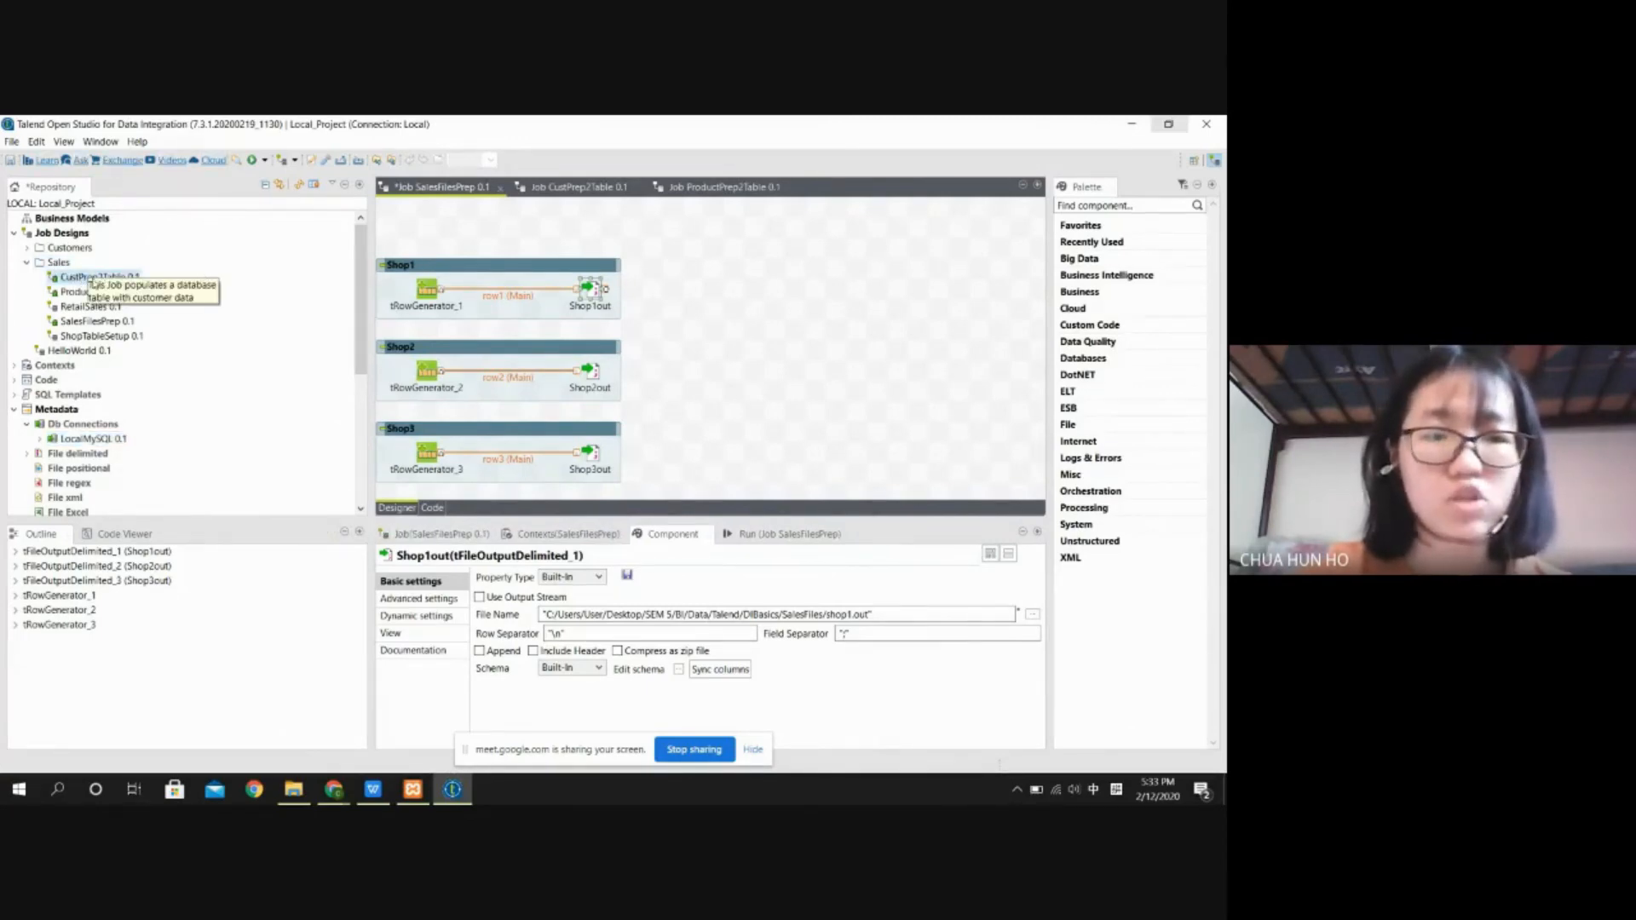
Step: Open the CustPrep2Table job and move all its components together away from the canvas corner
{"action": "double_click", "coordinate": [82, 277]}
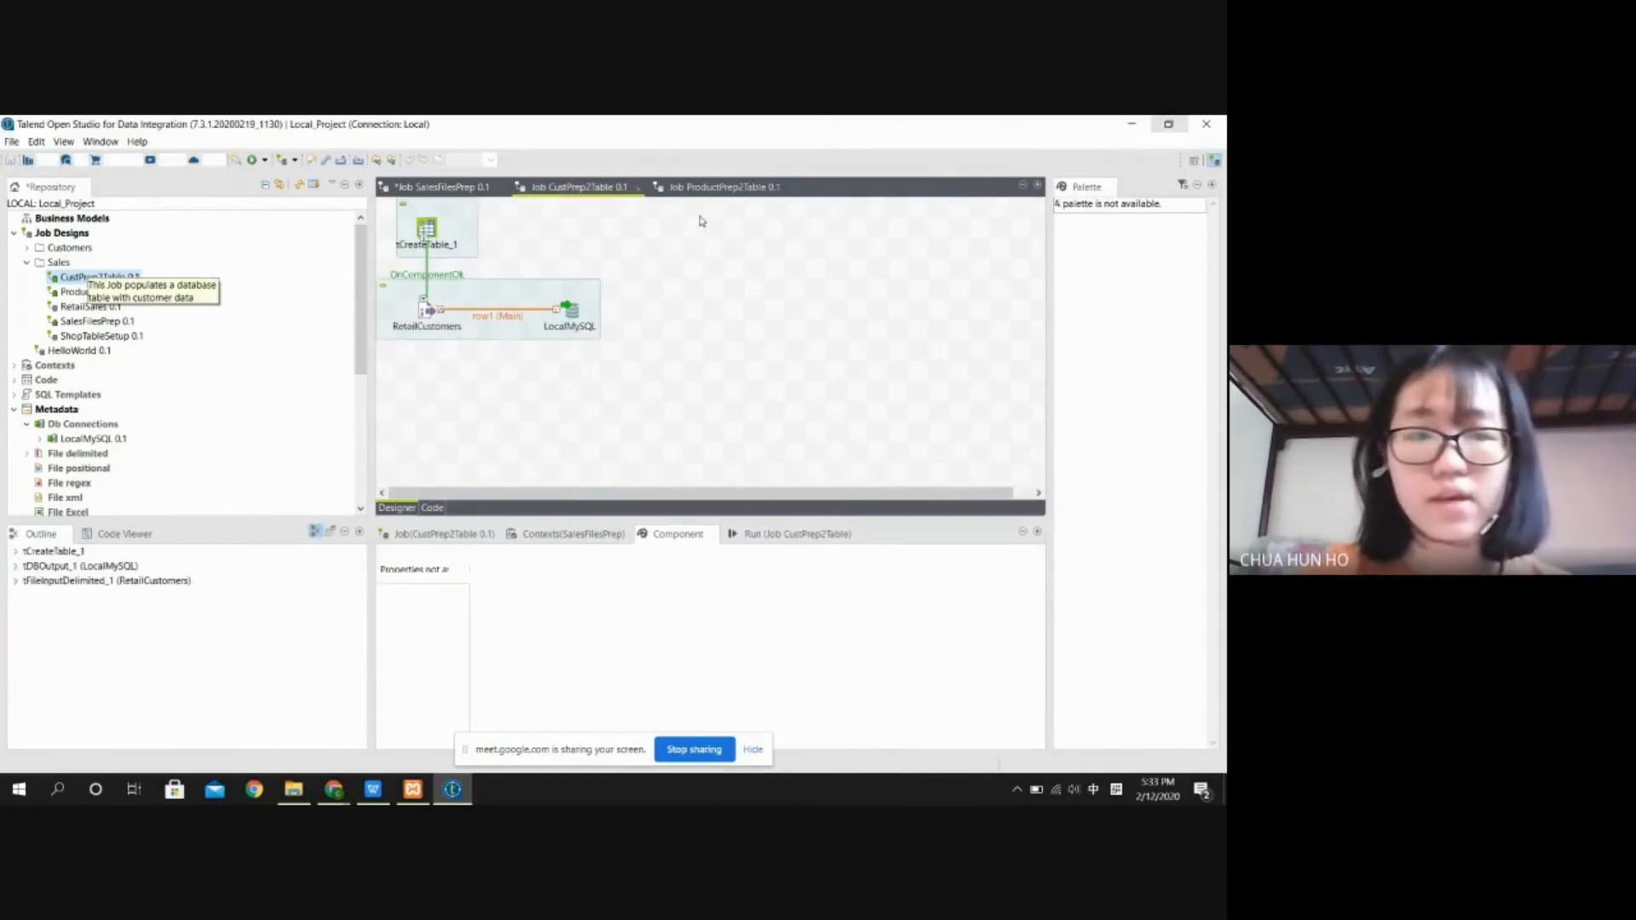
{"action": "left_click_drag", "start_coordinate": [700, 369], "coordinate": [398, 210]}
{"action": "left_click_drag", "start_coordinate": [427, 228], "coordinate": [517, 287]}
{"action": "left_click", "coordinate": [598, 271]}
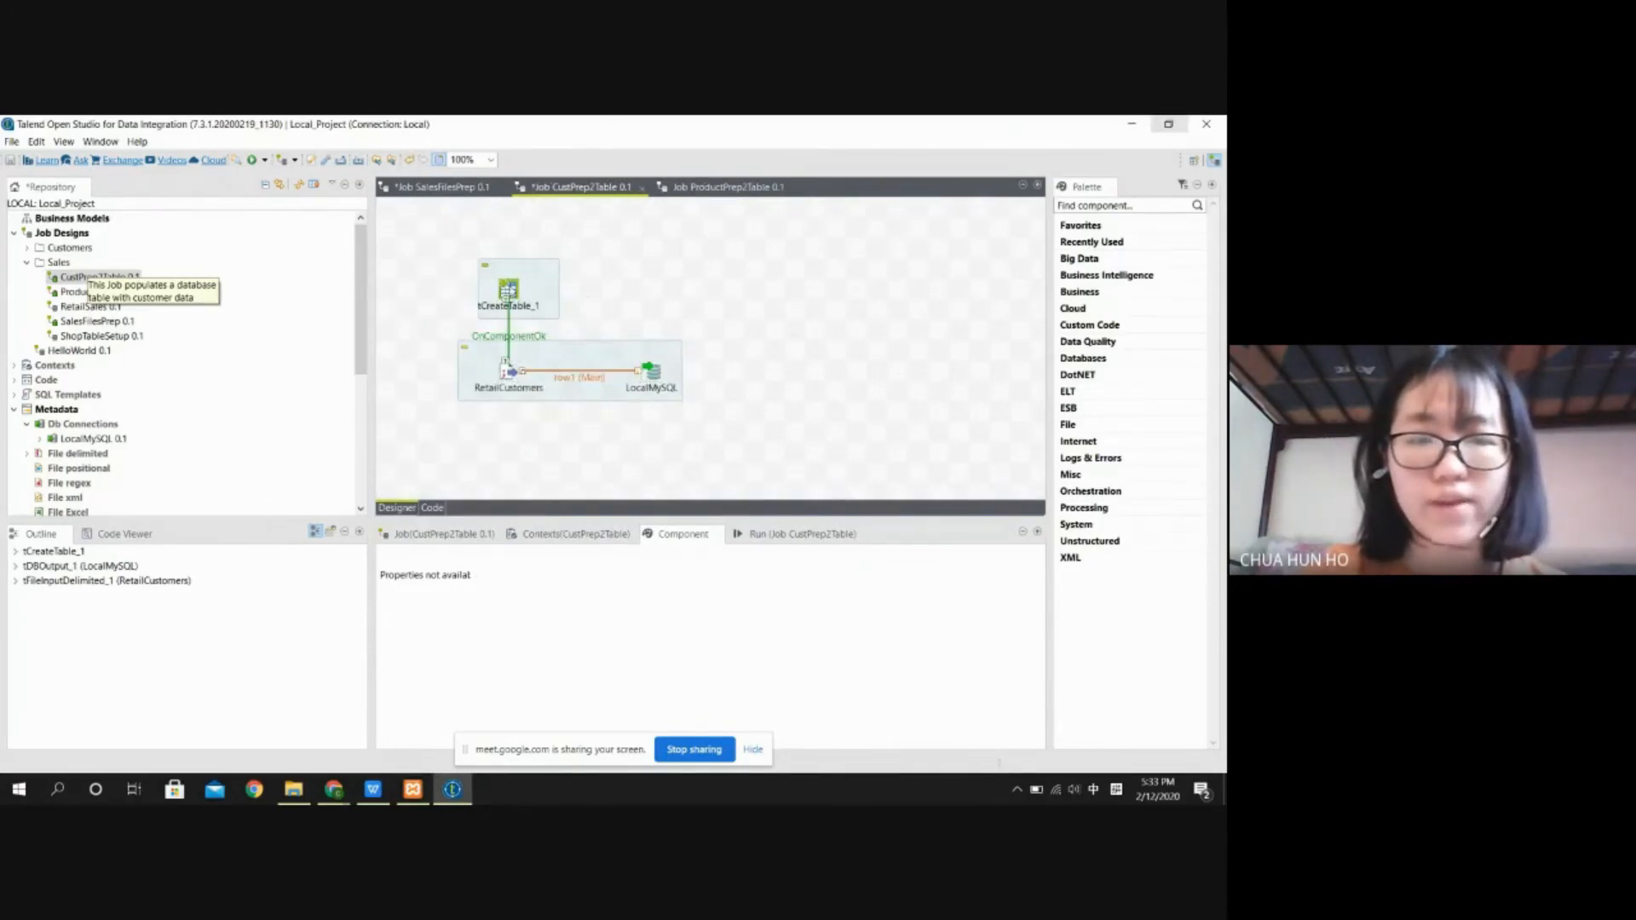
Step: Open the tCreateTable_1 settings and read the PDF guide's pages on specifying its LocalMySQL repository connection
{"action": "double_click", "coordinate": [510, 292]}
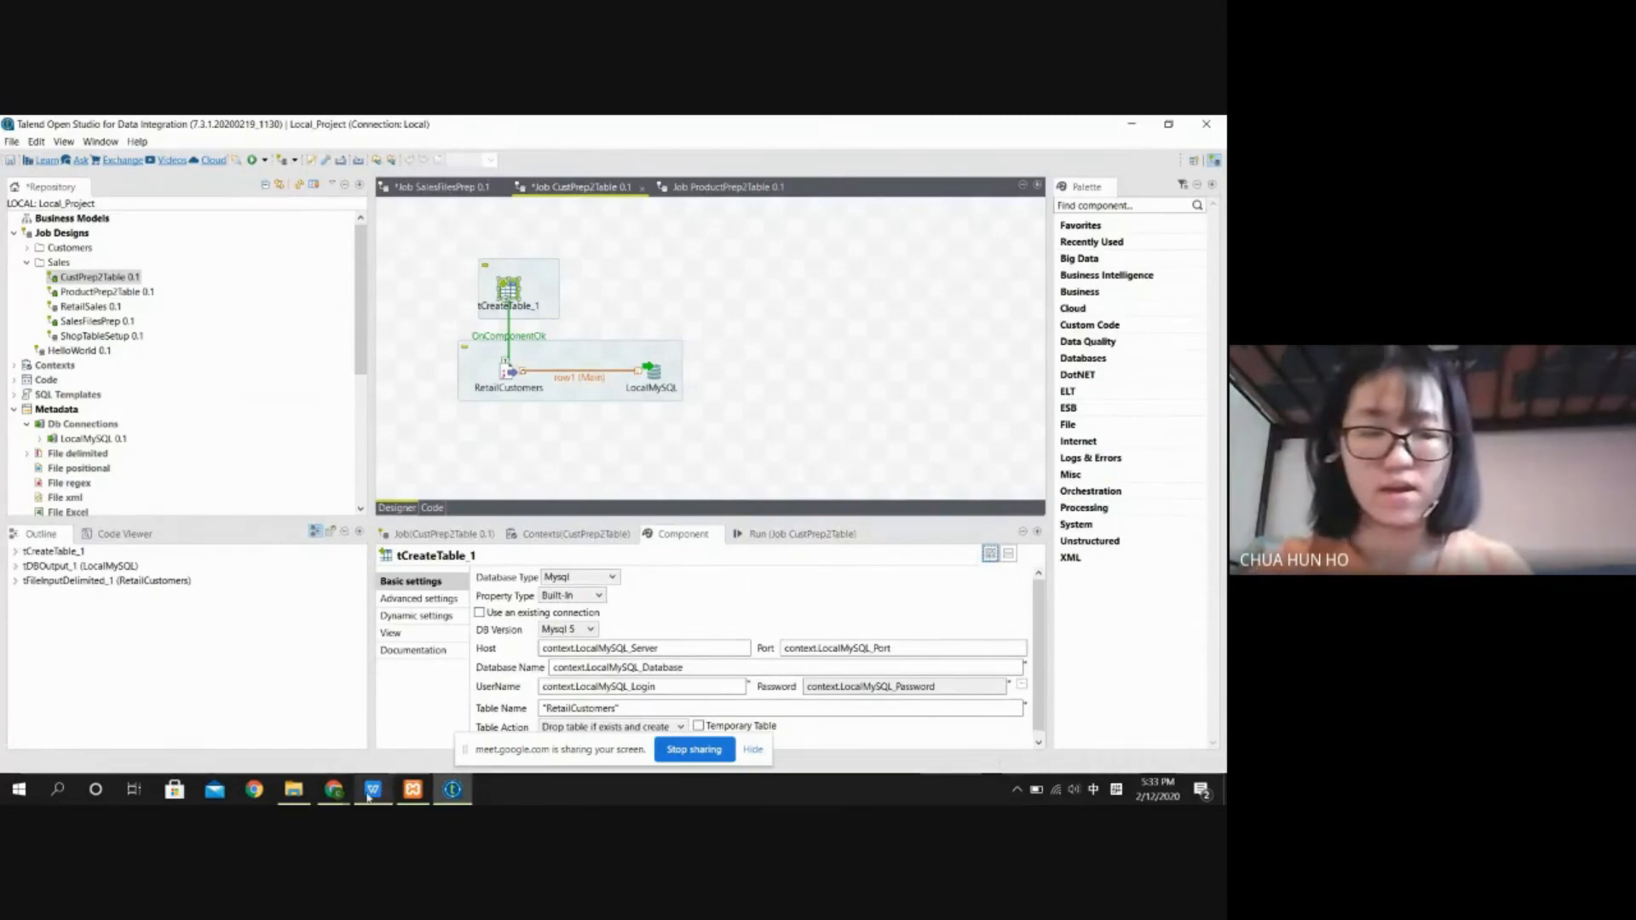
{"action": "mouse_move", "coordinate": [365, 799]}
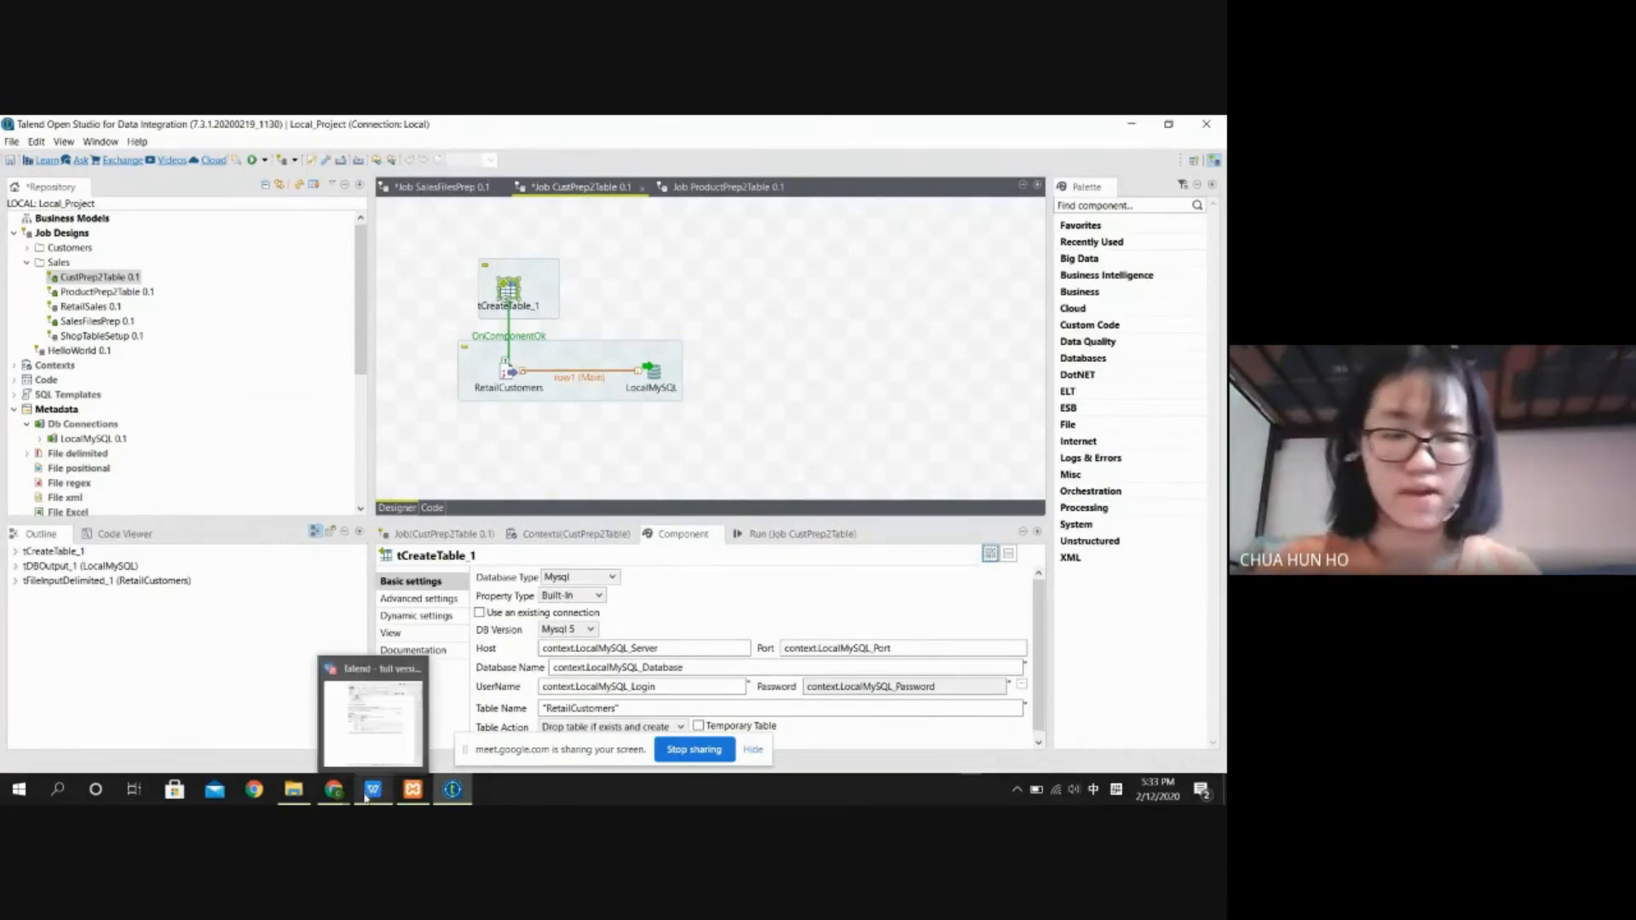
{"action": "left_click", "coordinate": [368, 744]}
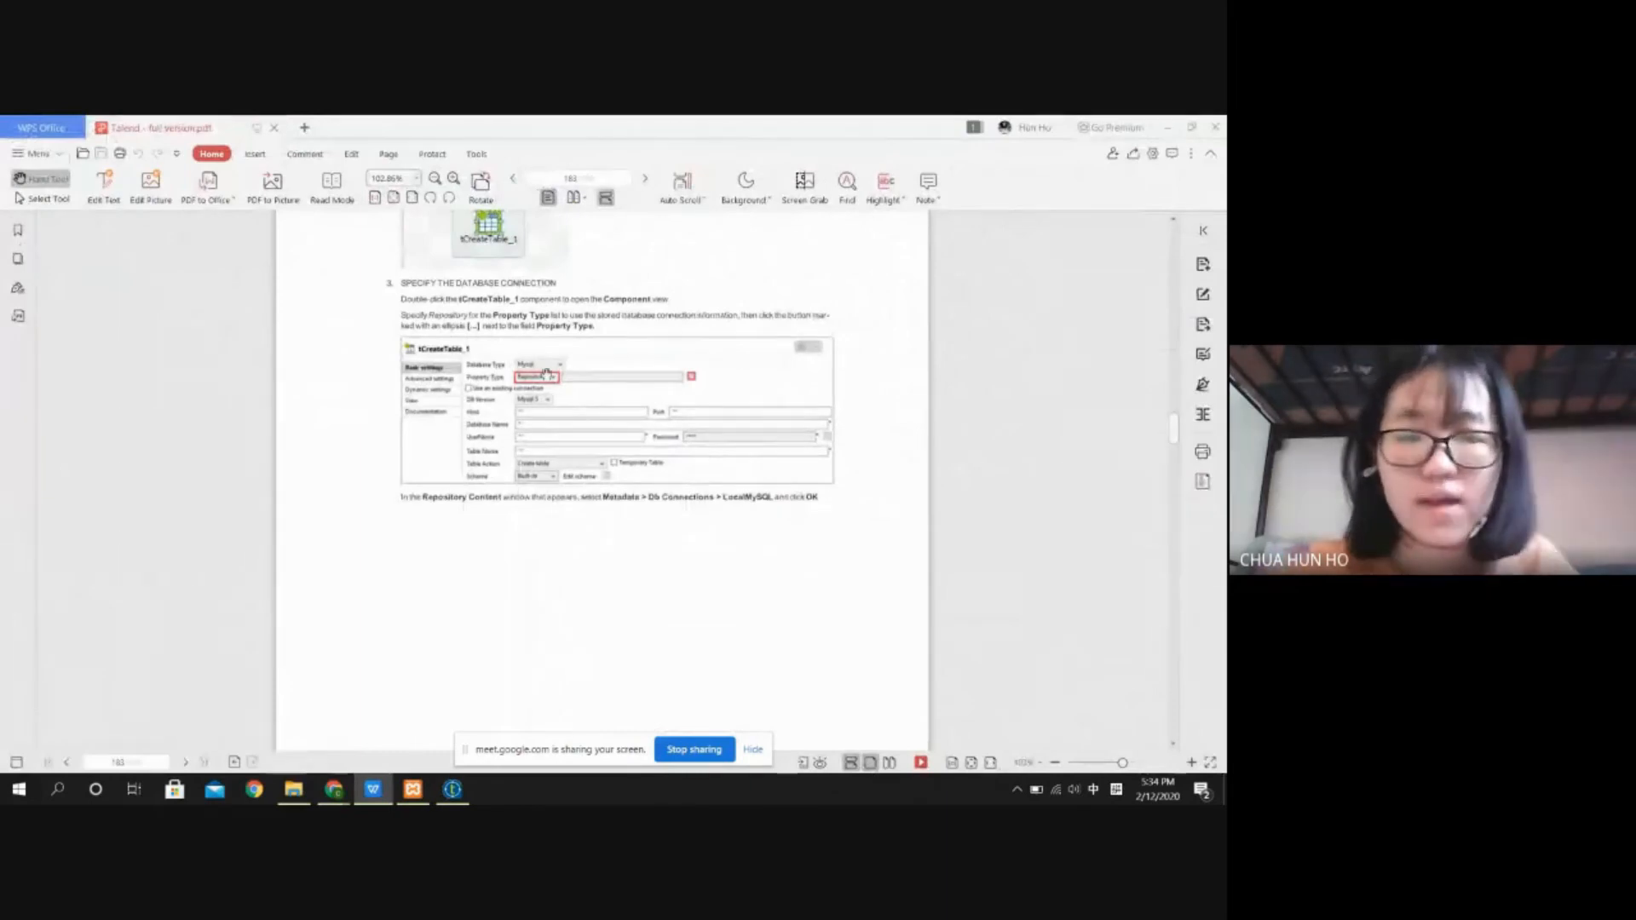
{"action": "scroll", "coordinate": [544, 385], "scroll_direction": "up", "scroll_amount": 3}
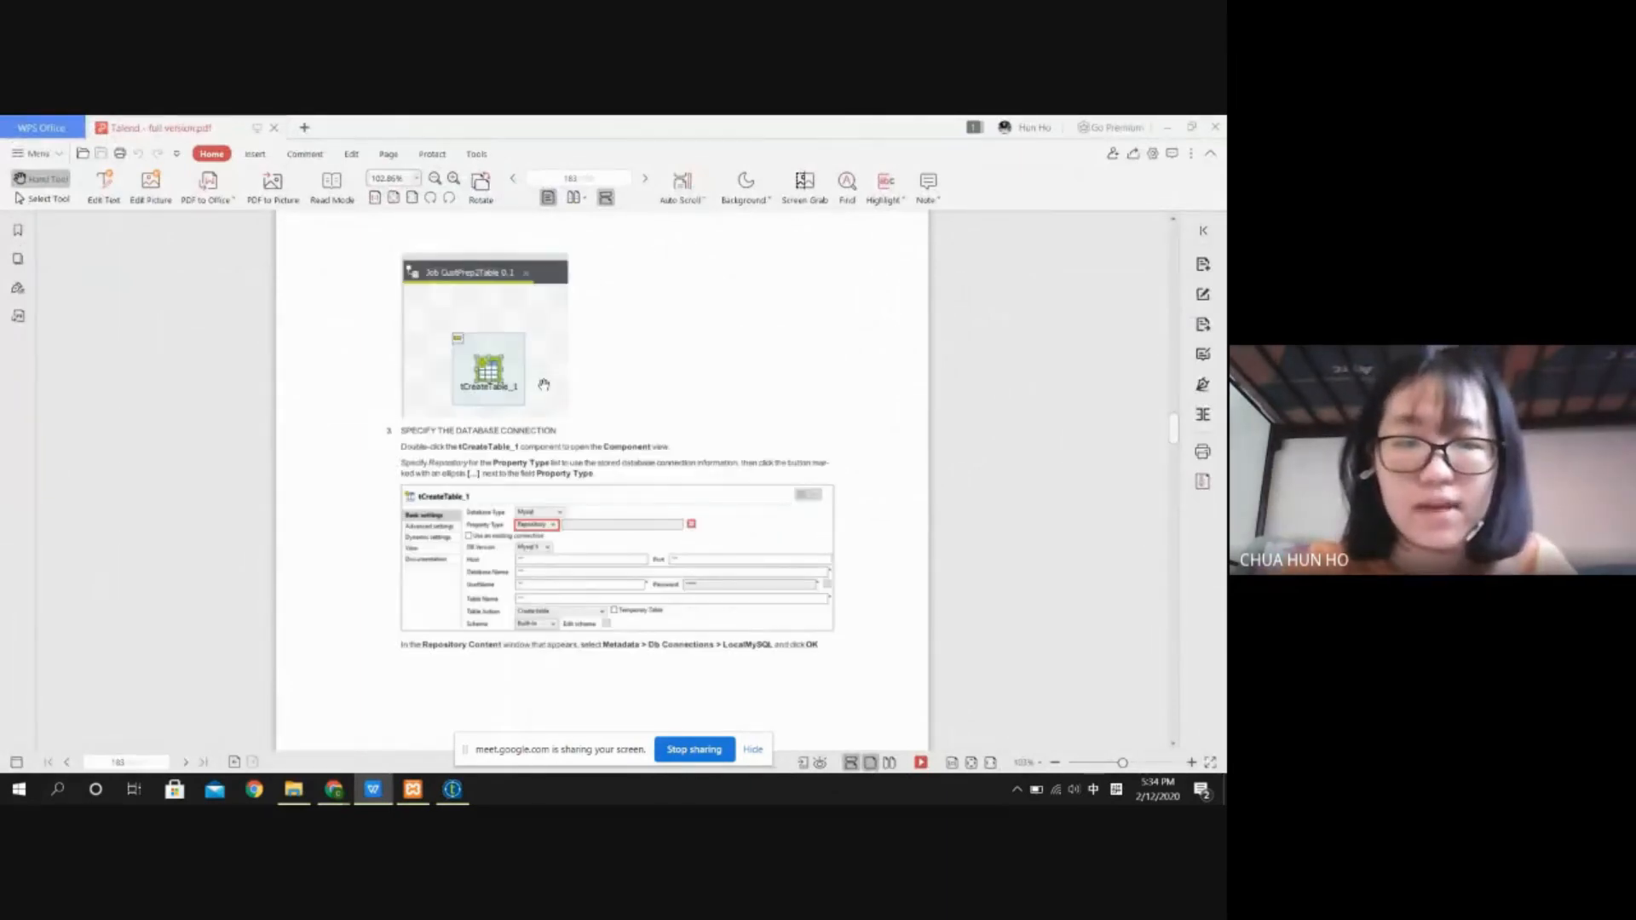
{"action": "scroll", "coordinate": [365, 491], "scroll_direction": "down", "scroll_amount": 6}
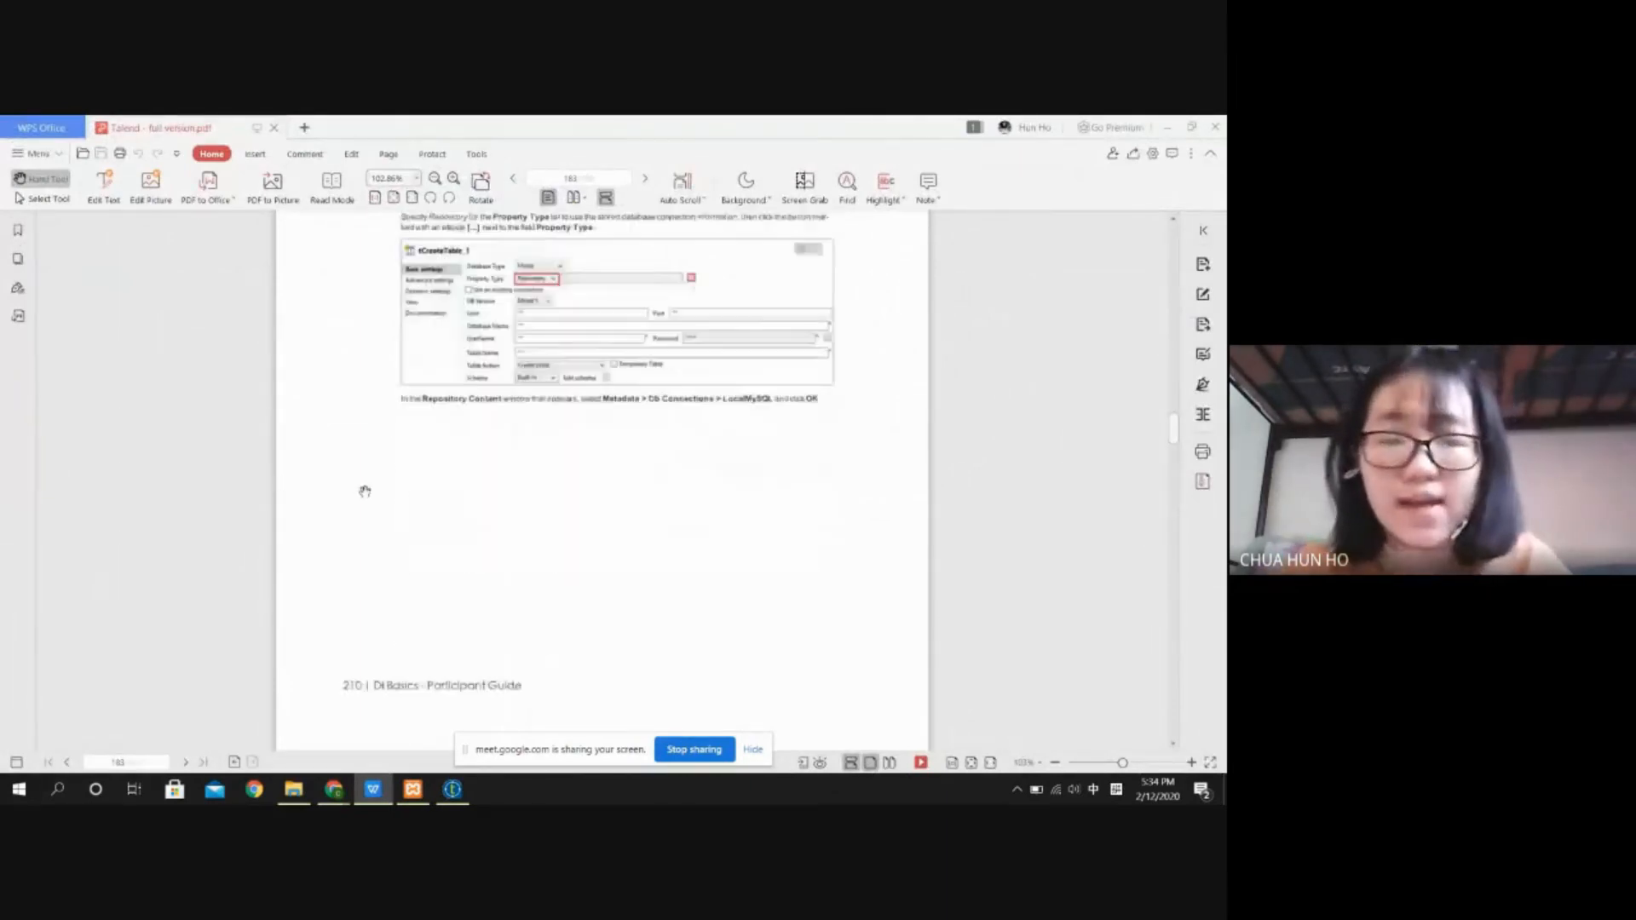
{"action": "scroll", "coordinate": [365, 492], "scroll_direction": "down", "scroll_amount": 5}
{"action": "scroll", "coordinate": [365, 492], "scroll_direction": "up", "scroll_amount": 6}
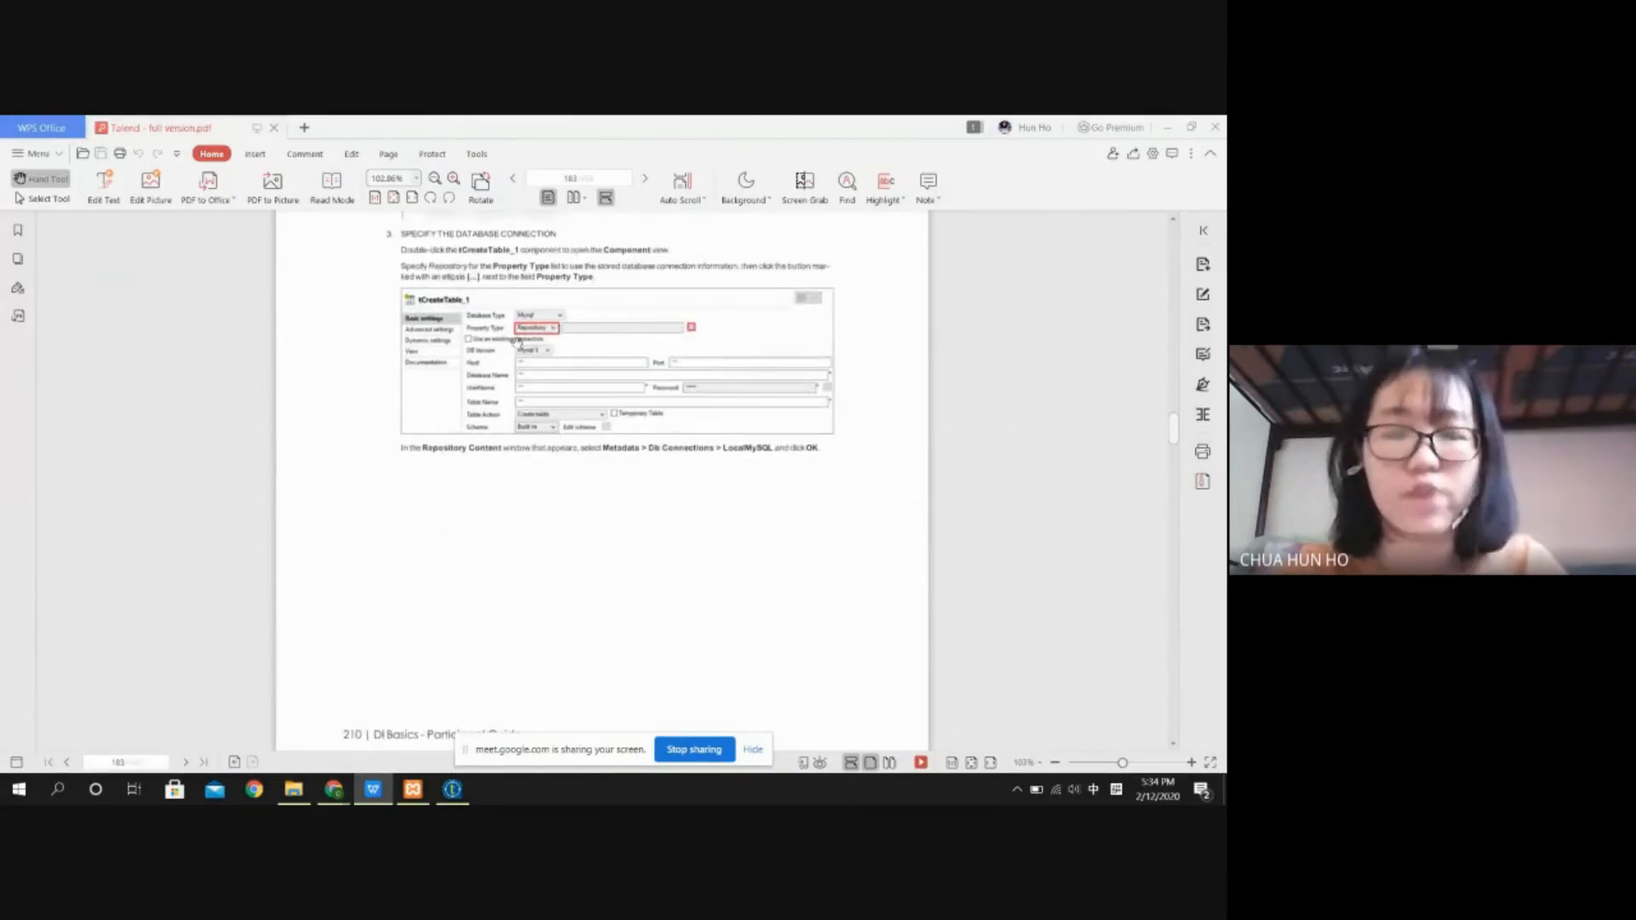
{"action": "scroll", "coordinate": [509, 339], "scroll_direction": "down", "scroll_amount": 12}
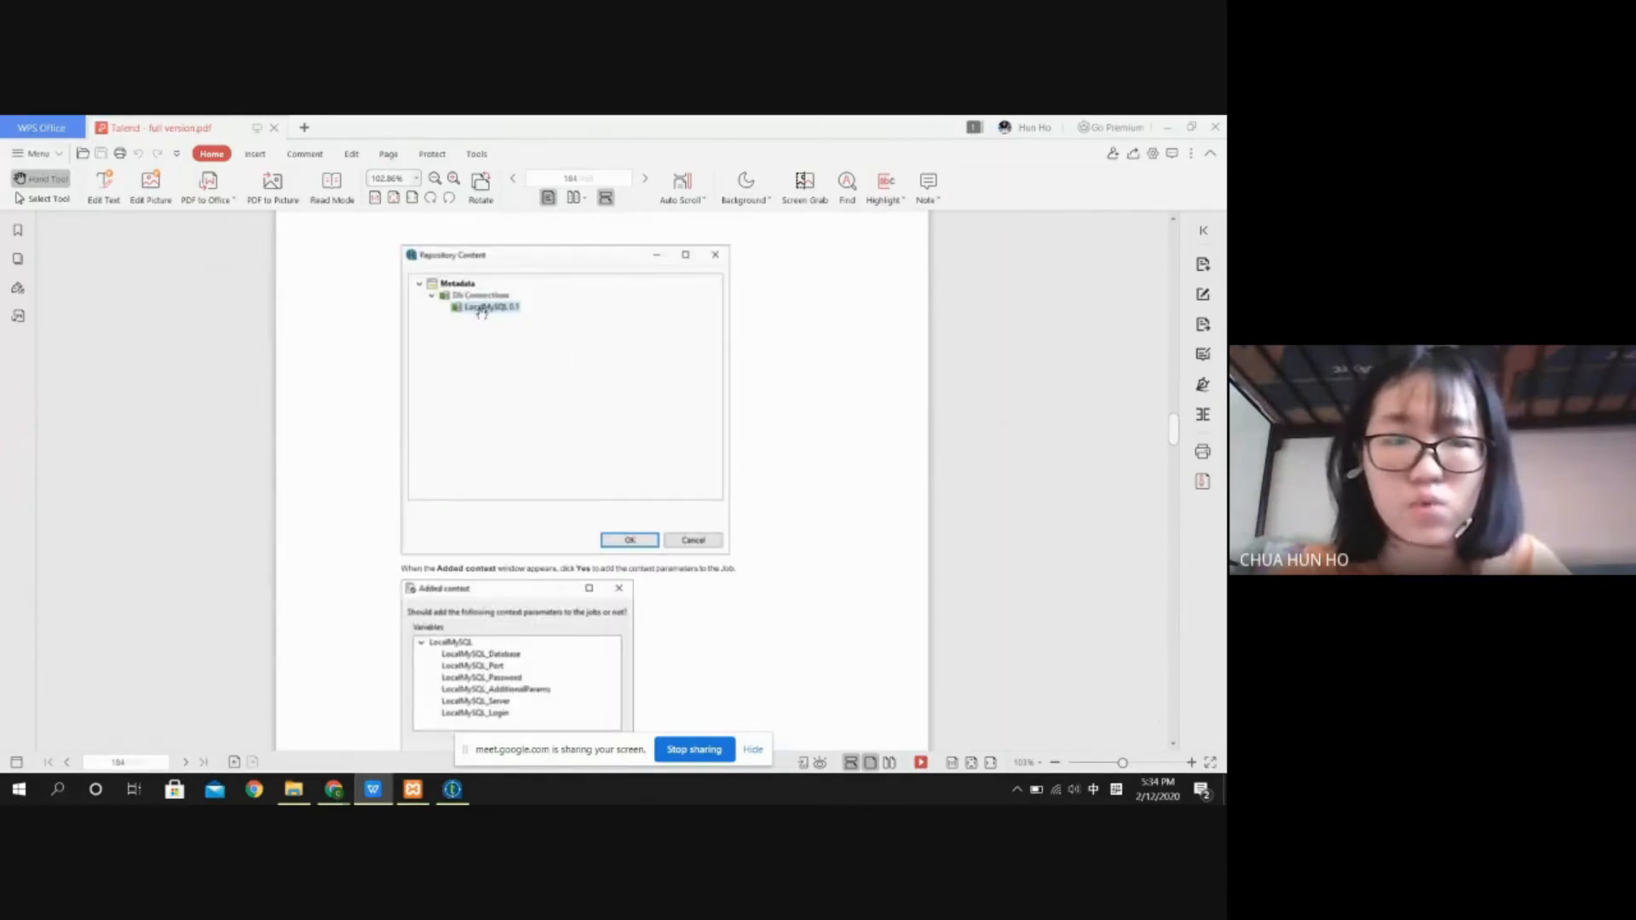
{"action": "scroll", "coordinate": [538, 368], "scroll_direction": "down", "scroll_amount": 1}
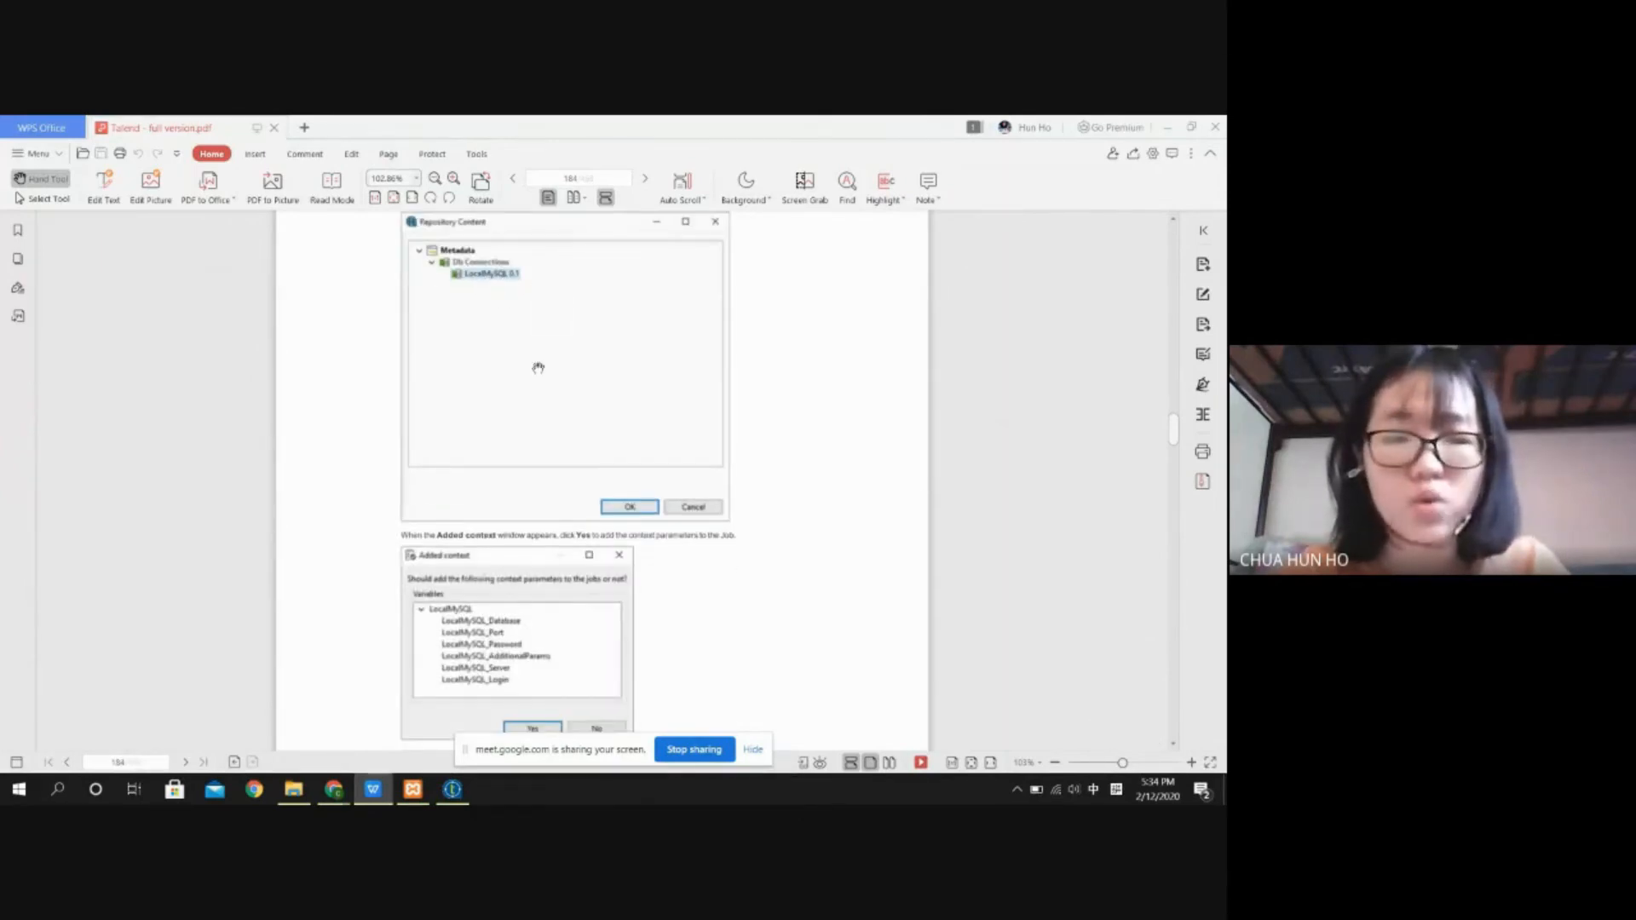
Step: Read the guide pages on the CustomerMetadata schema, the table name and action, and populating the customer table
{"action": "scroll", "coordinate": [537, 368], "scroll_direction": "down", "scroll_amount": 8}
{"action": "scroll", "coordinate": [578, 492], "scroll_direction": "down", "scroll_amount": 10}
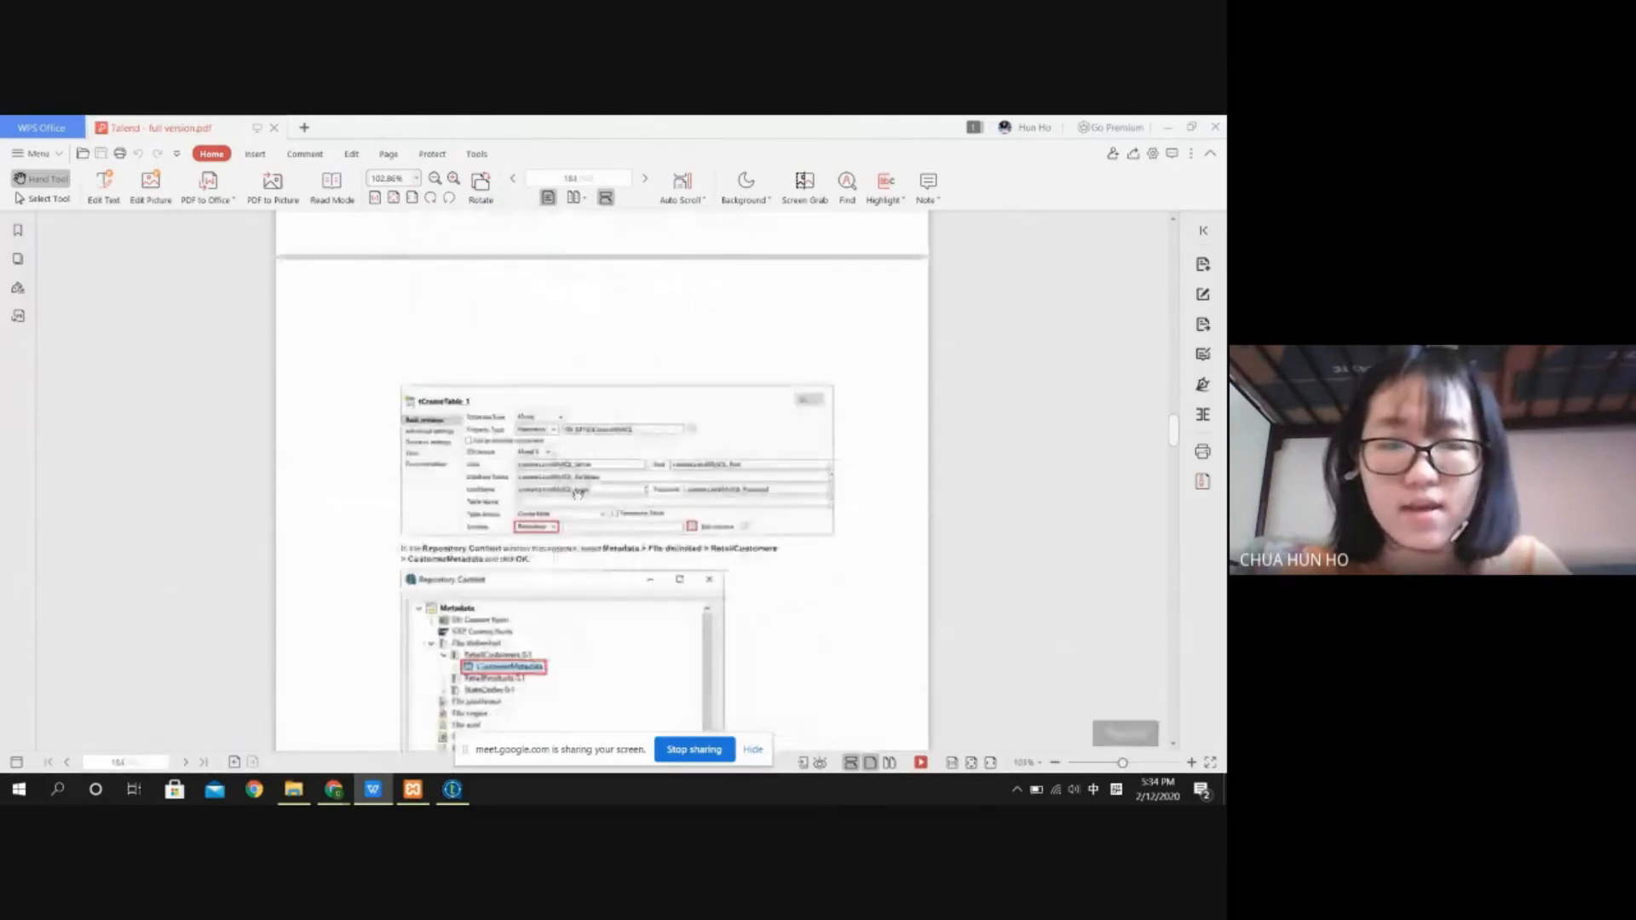
{"action": "scroll", "coordinate": [542, 541], "scroll_direction": "down", "scroll_amount": 7}
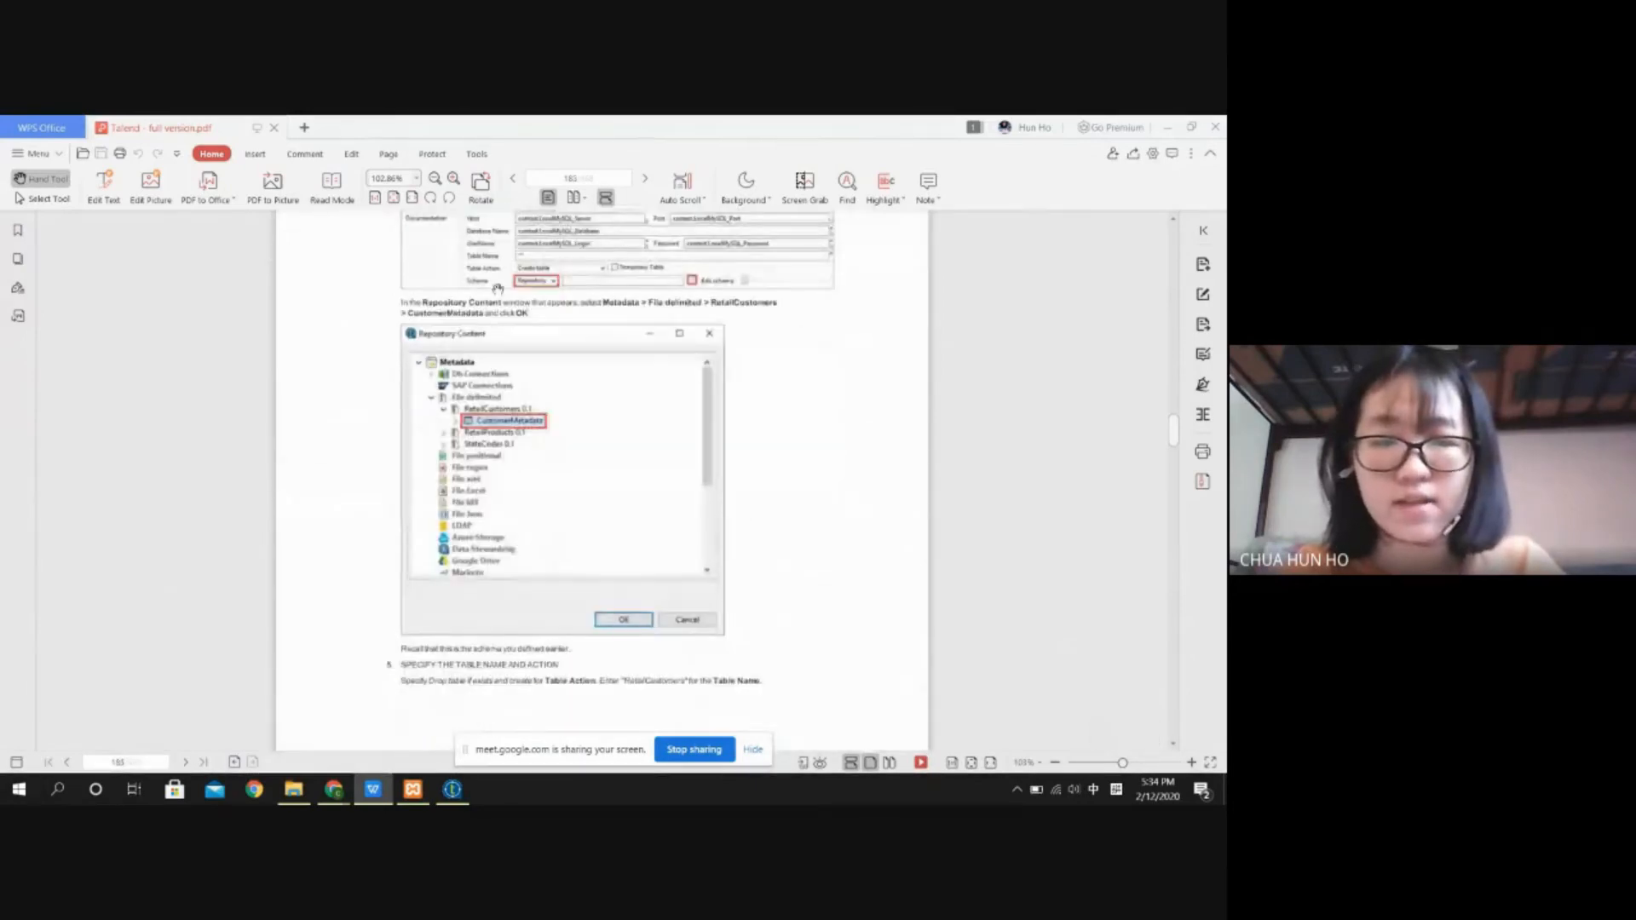
{"action": "scroll", "coordinate": [554, 435], "scroll_direction": "down", "scroll_amount": 2}
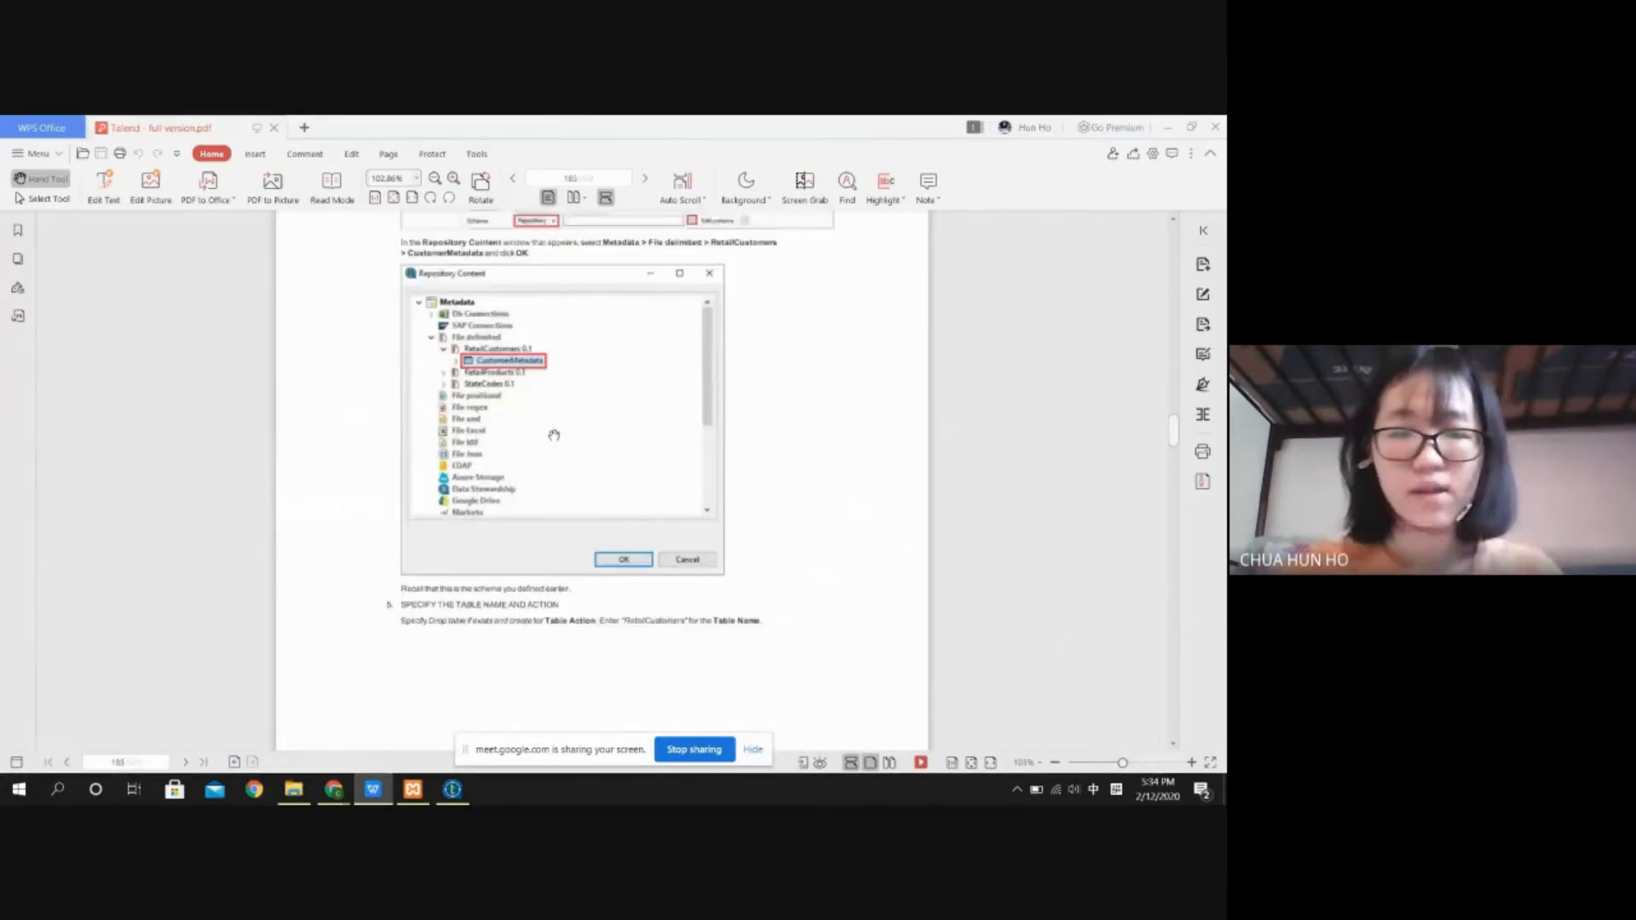
{"action": "scroll", "coordinate": [554, 436], "scroll_direction": "up", "scroll_amount": 7}
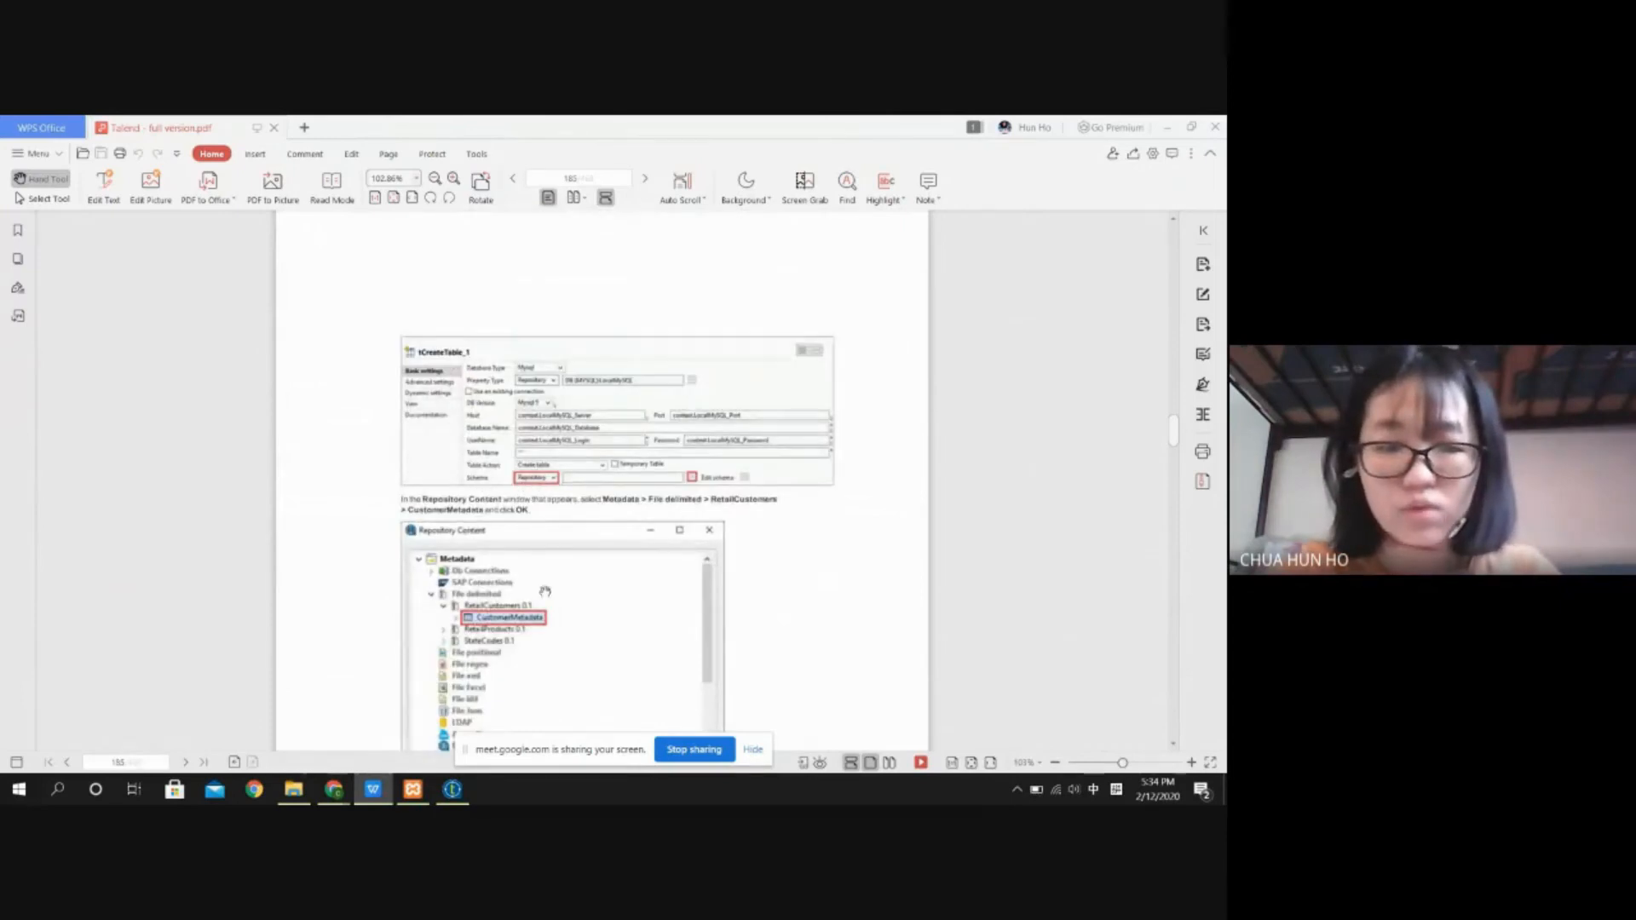
{"action": "scroll", "coordinate": [530, 614], "scroll_direction": "down", "scroll_amount": 15}
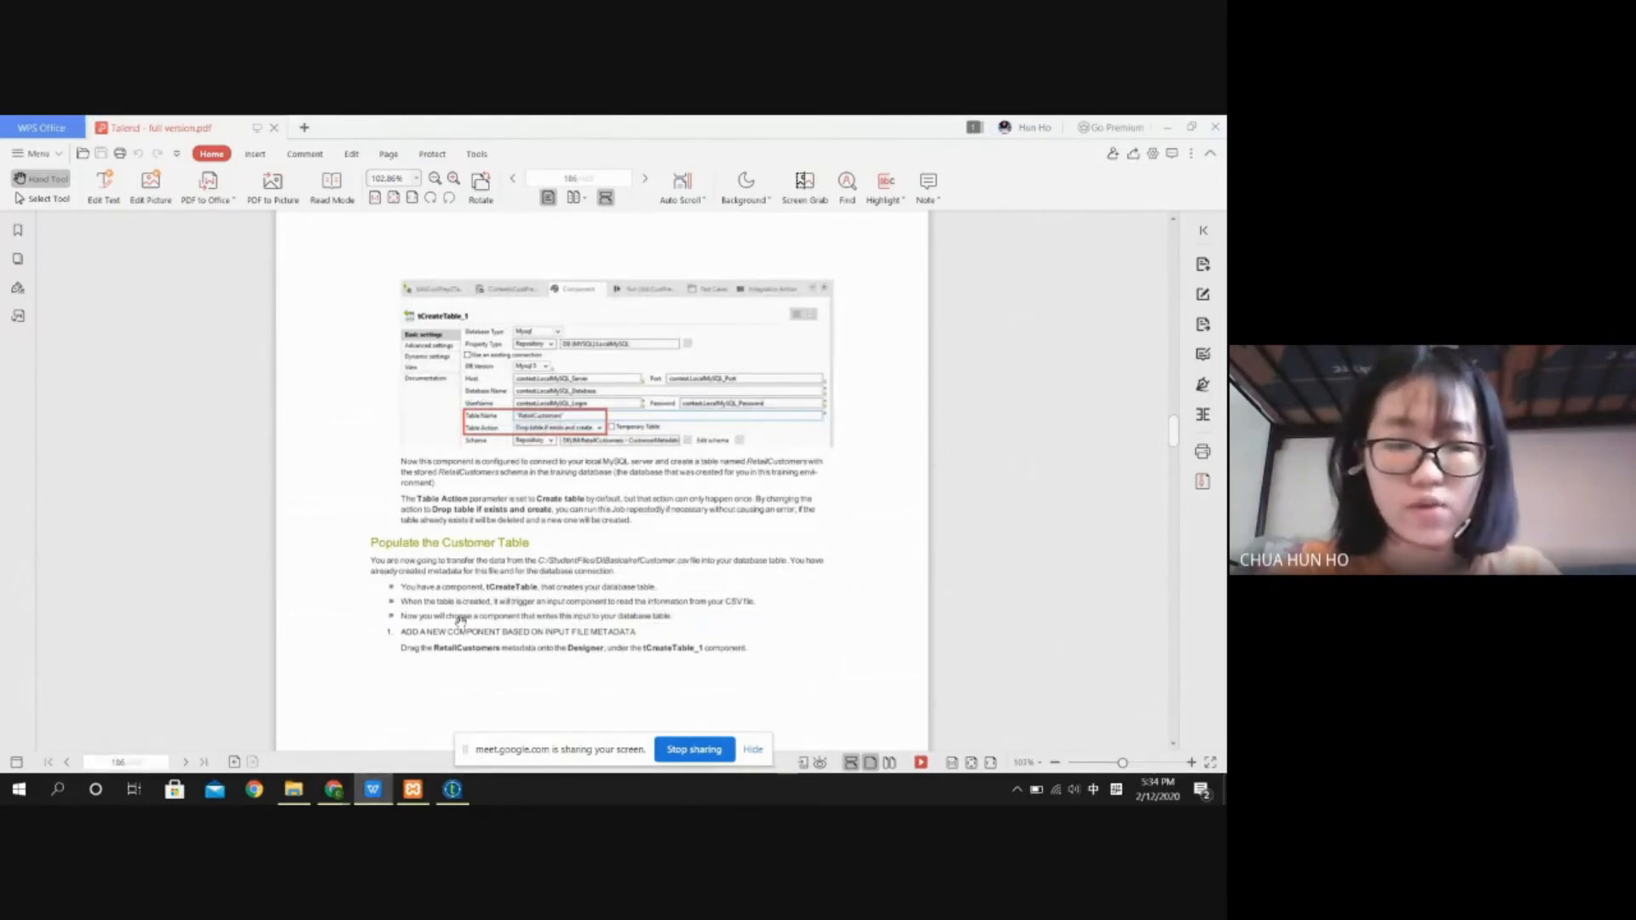
{"action": "scroll", "coordinate": [460, 619], "scroll_direction": "down", "scroll_amount": 10}
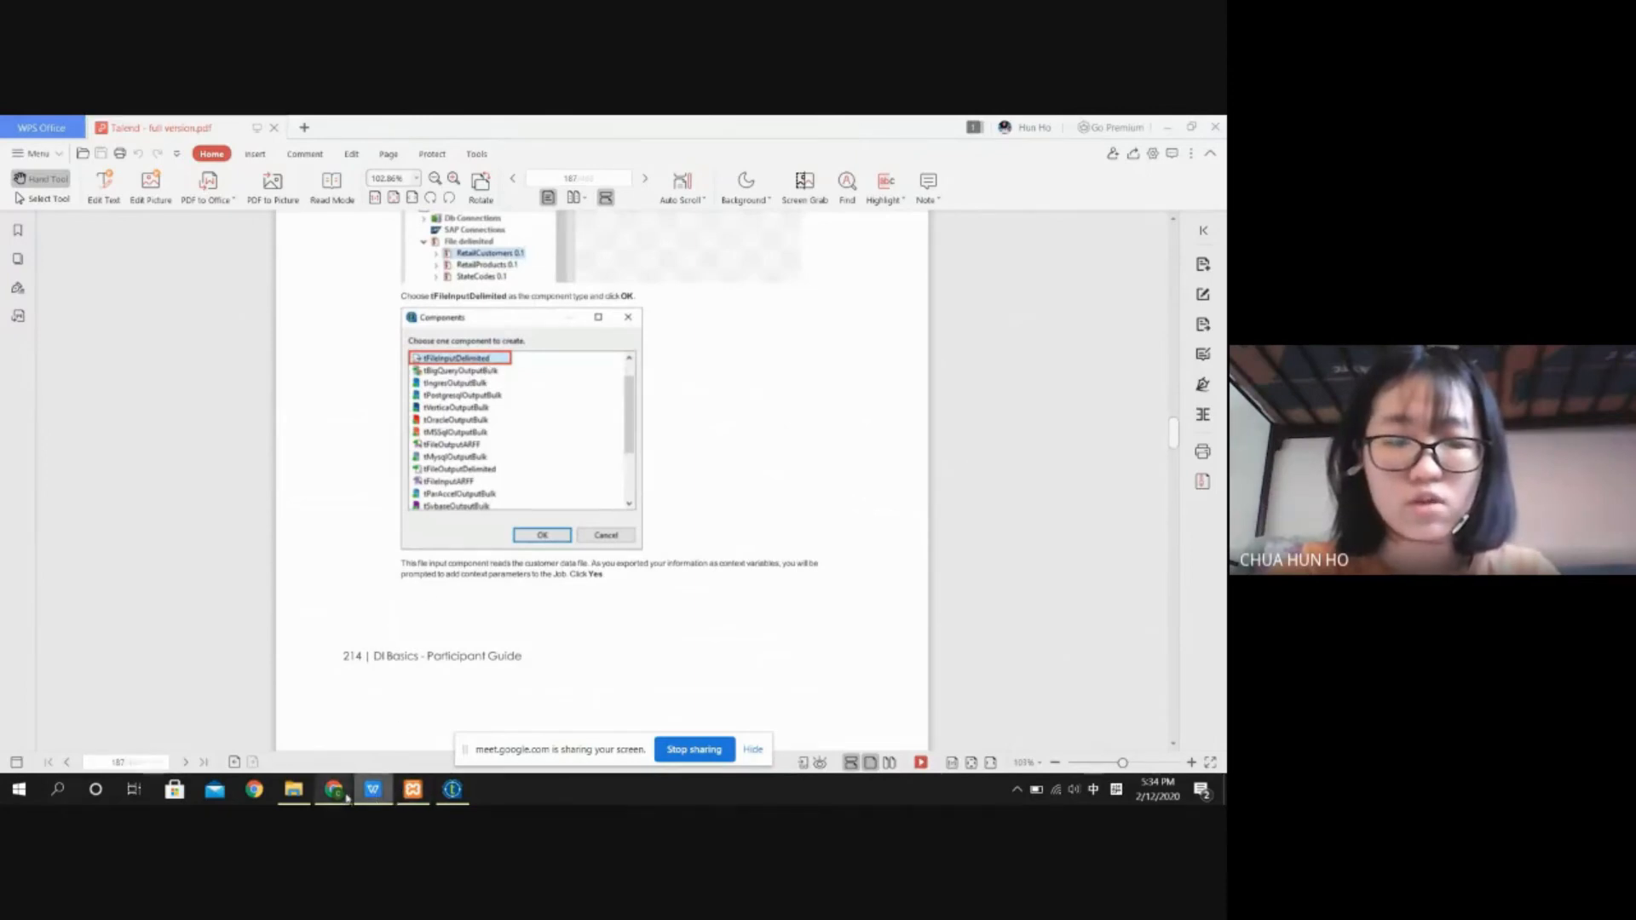
Step: Switch to Talend via phpMyAdmin and view the repository metadata choices for the RetailCustomers component's property type, without selecting any
{"action": "mouse_move", "coordinate": [337, 799]}
{"action": "left_click", "coordinate": [255, 724]}
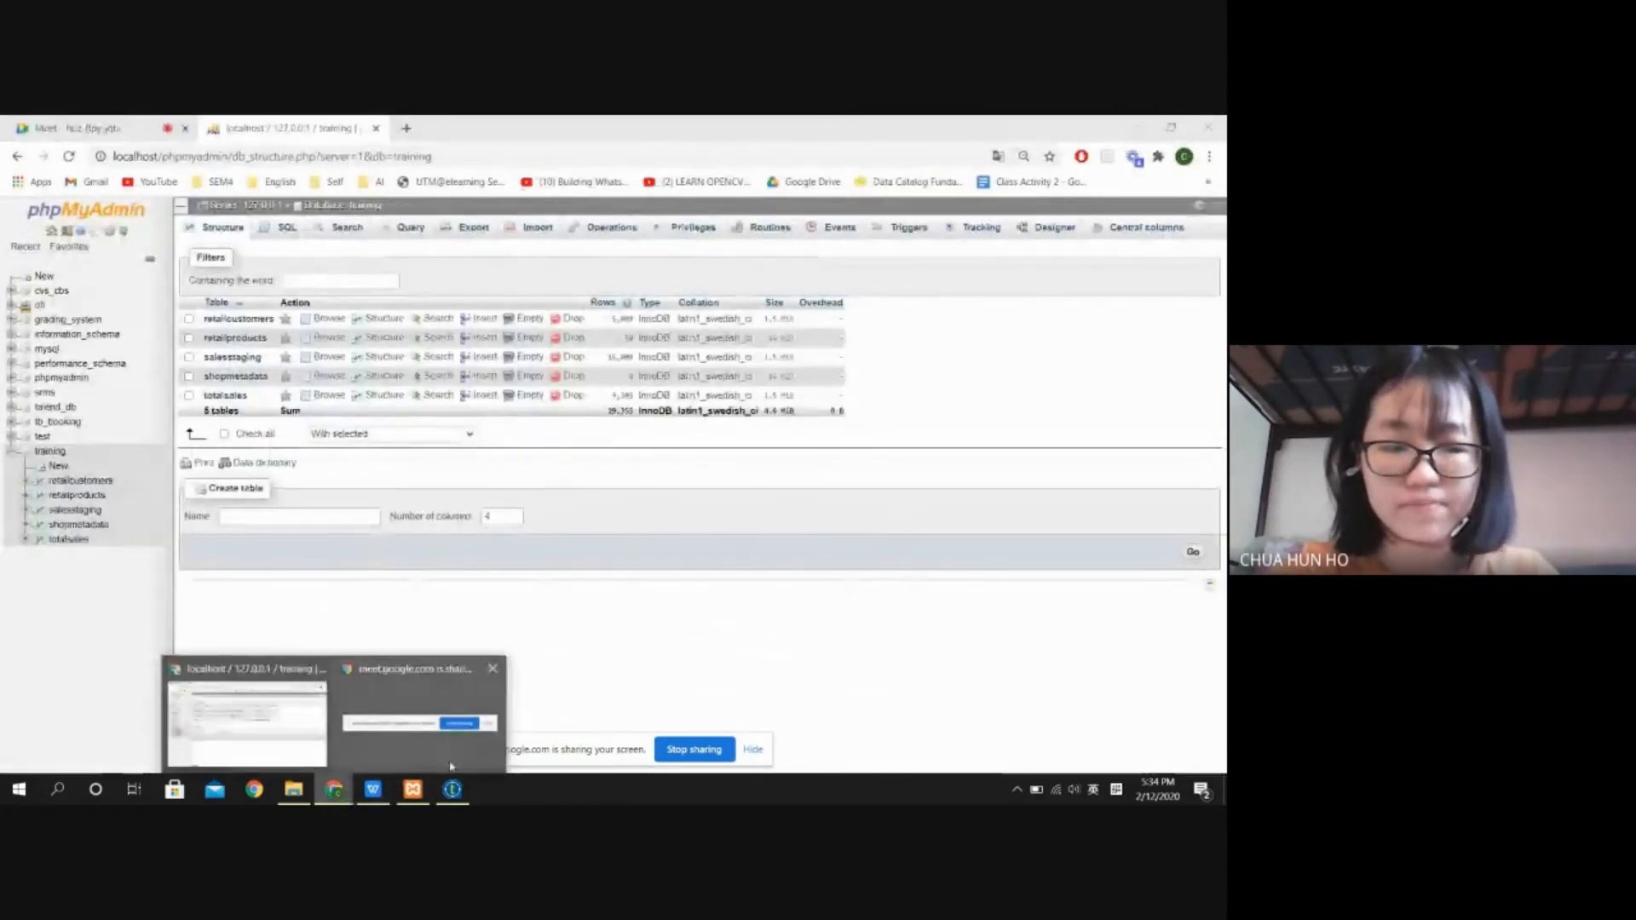
{"action": "left_click", "coordinate": [451, 789]}
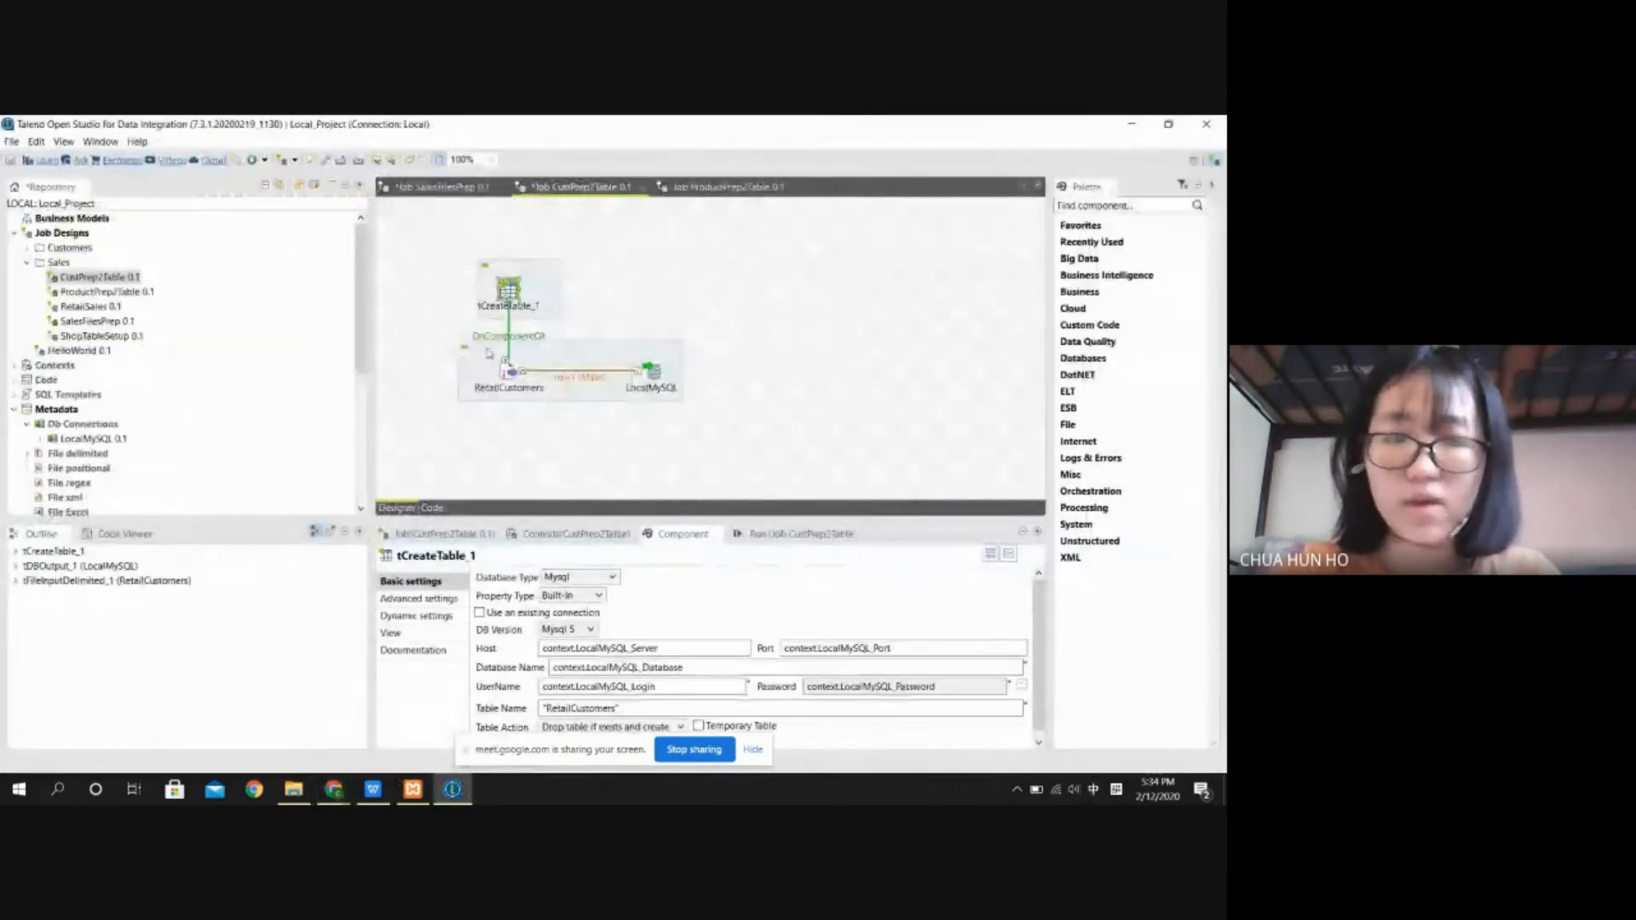
{"action": "left_click", "coordinate": [508, 372]}
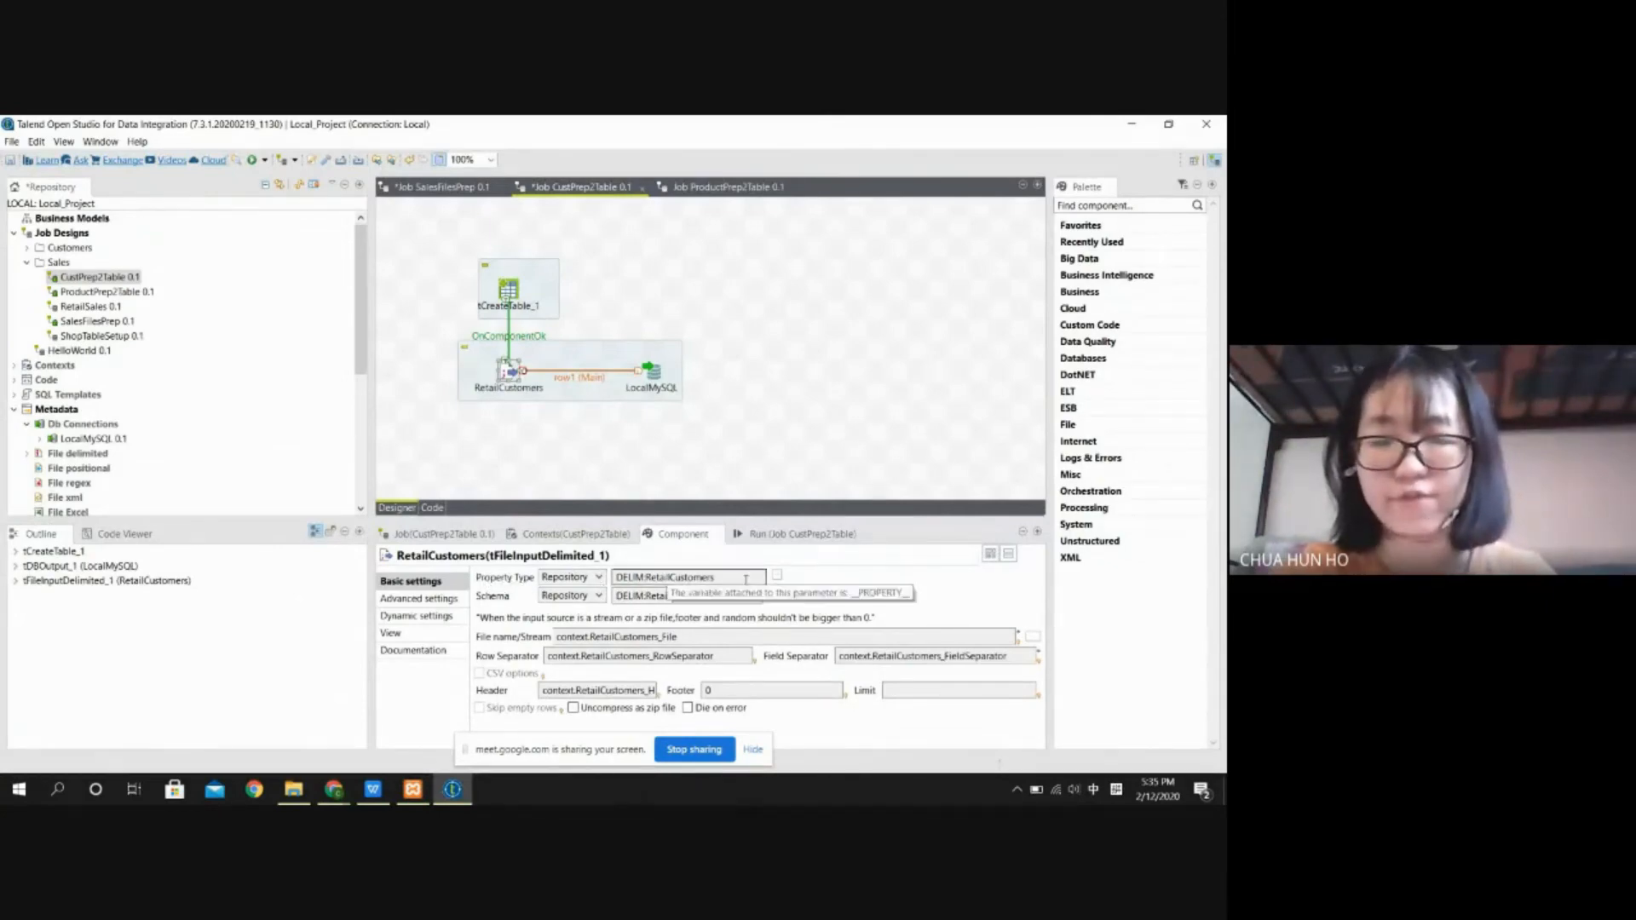
{"action": "left_click", "coordinate": [777, 576]}
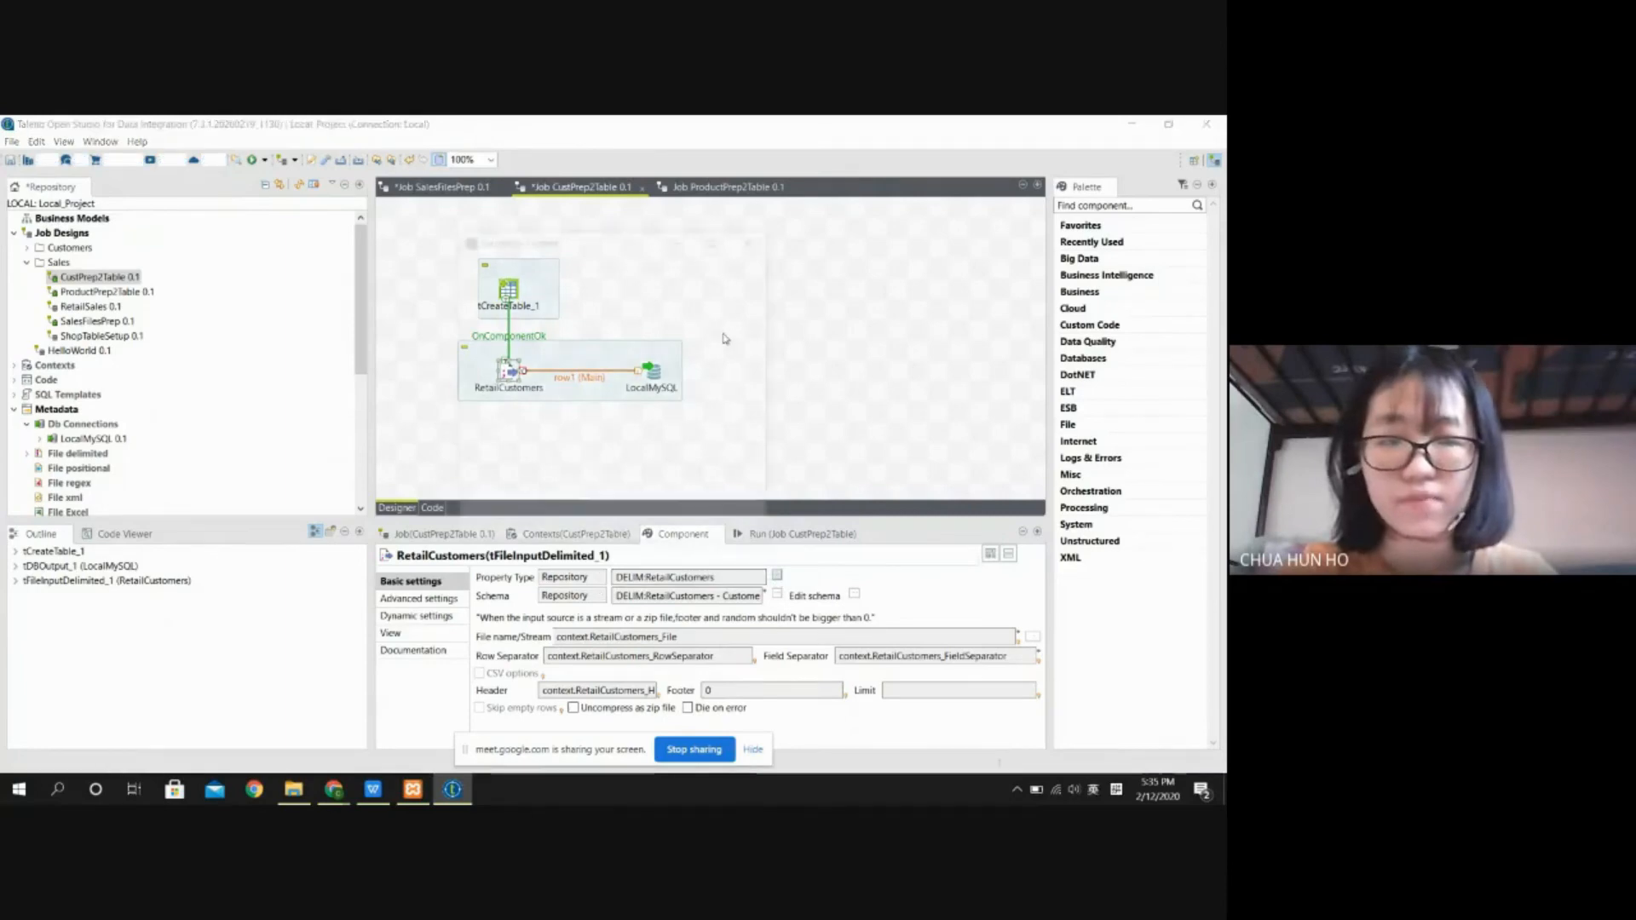
{"action": "left_click", "coordinate": [490, 292]}
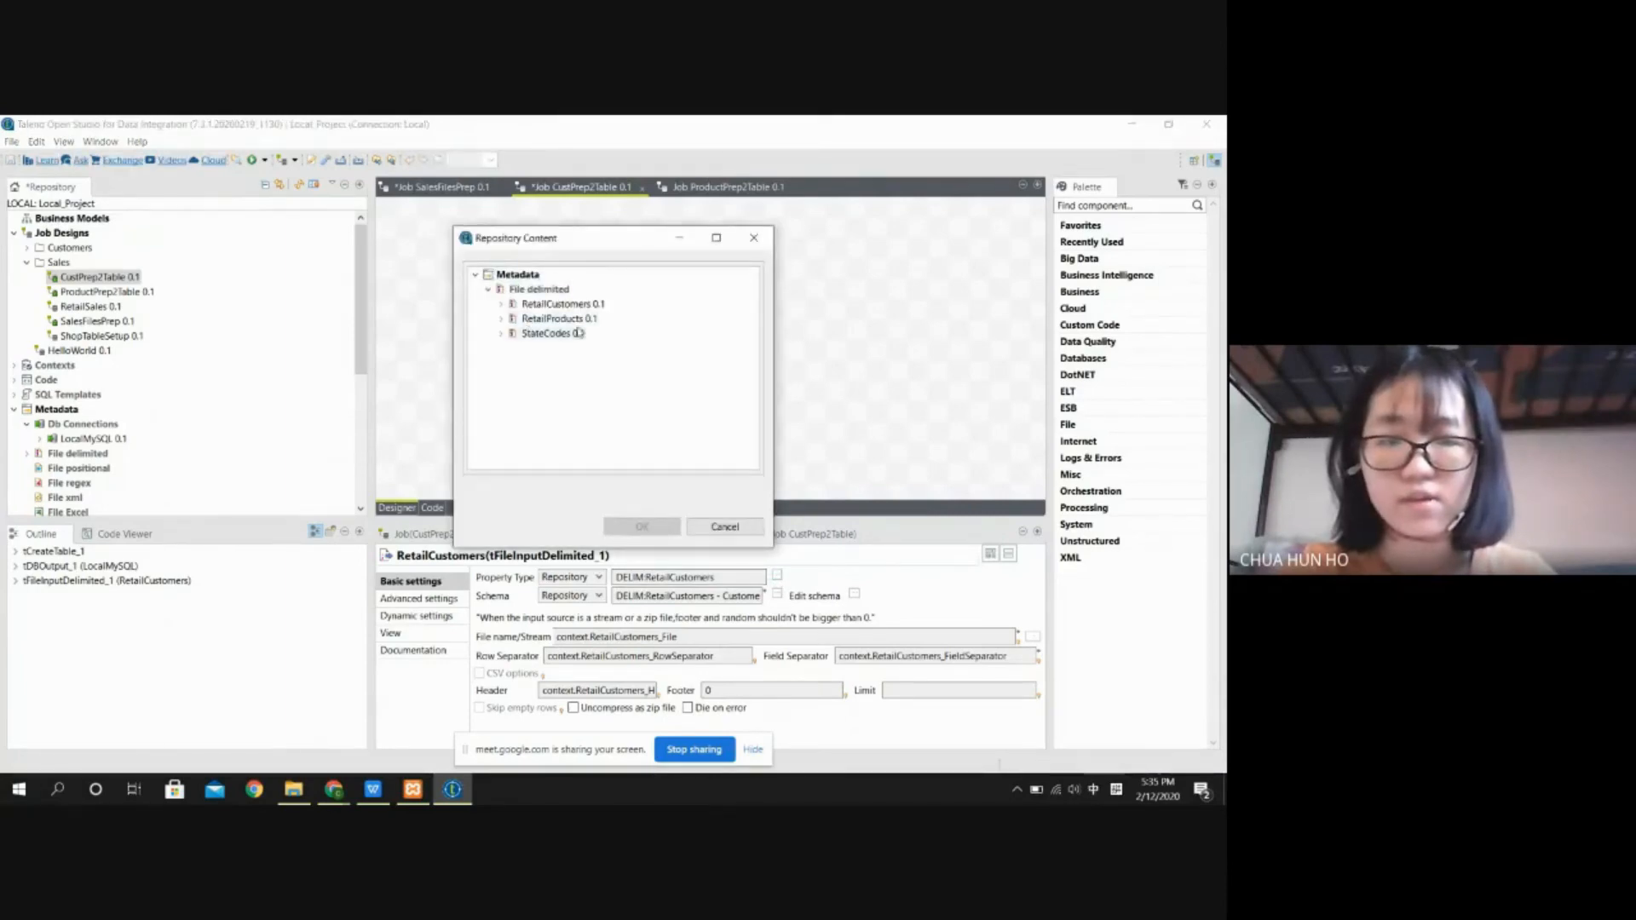
{"action": "left_click_drag", "start_coordinate": [590, 246], "coordinate": [780, 234]}
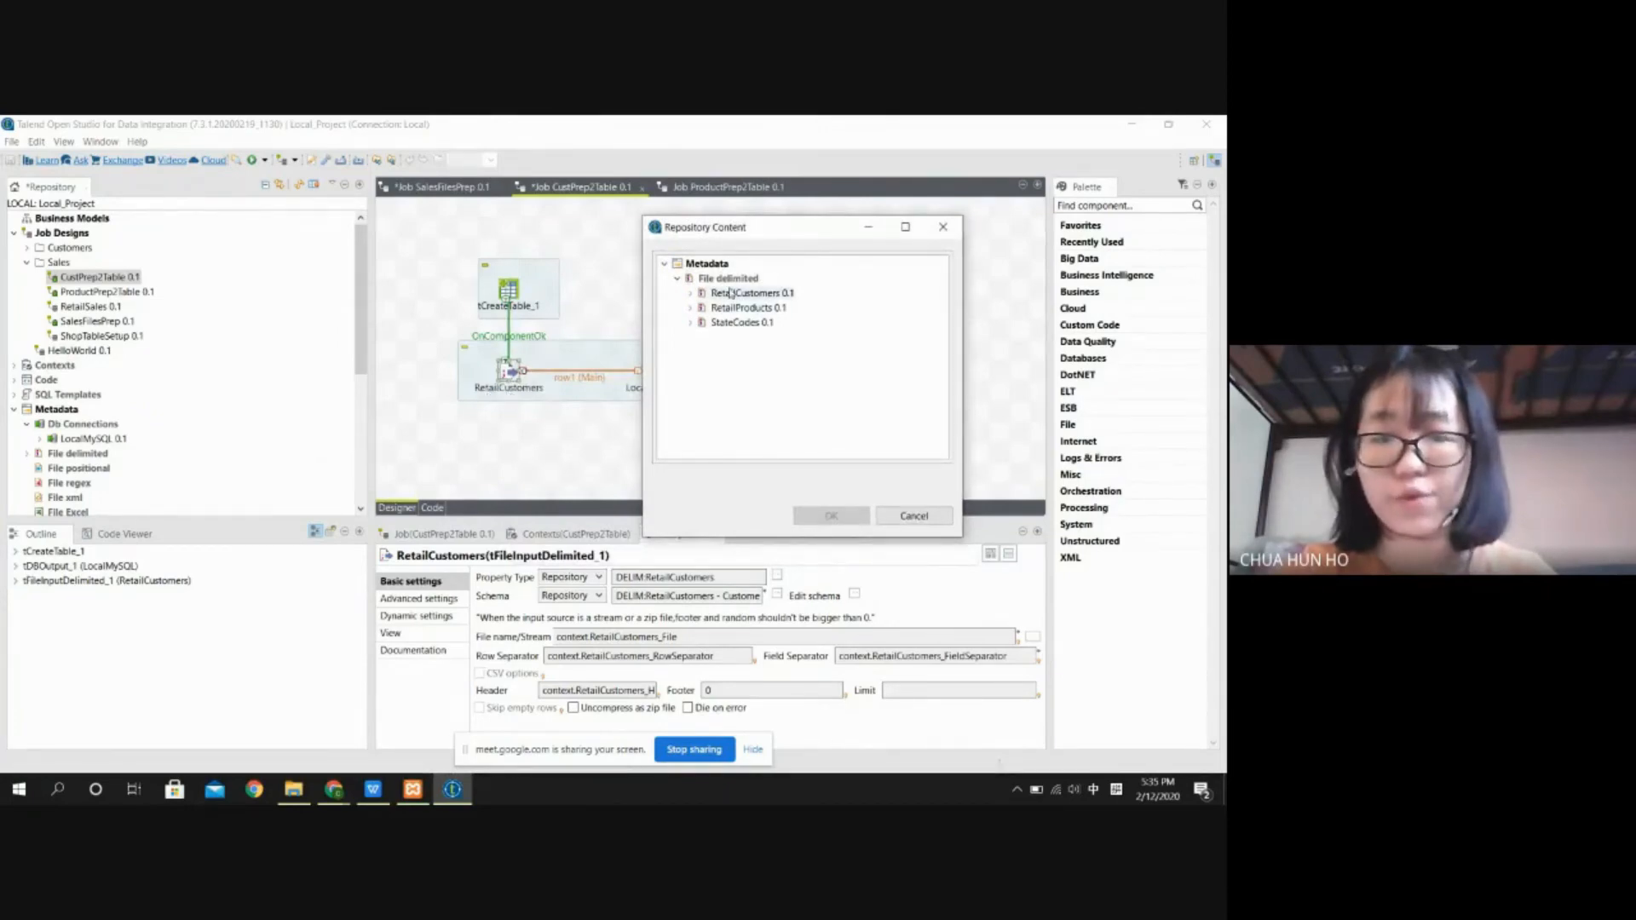
{"action": "left_click", "coordinate": [911, 512]}
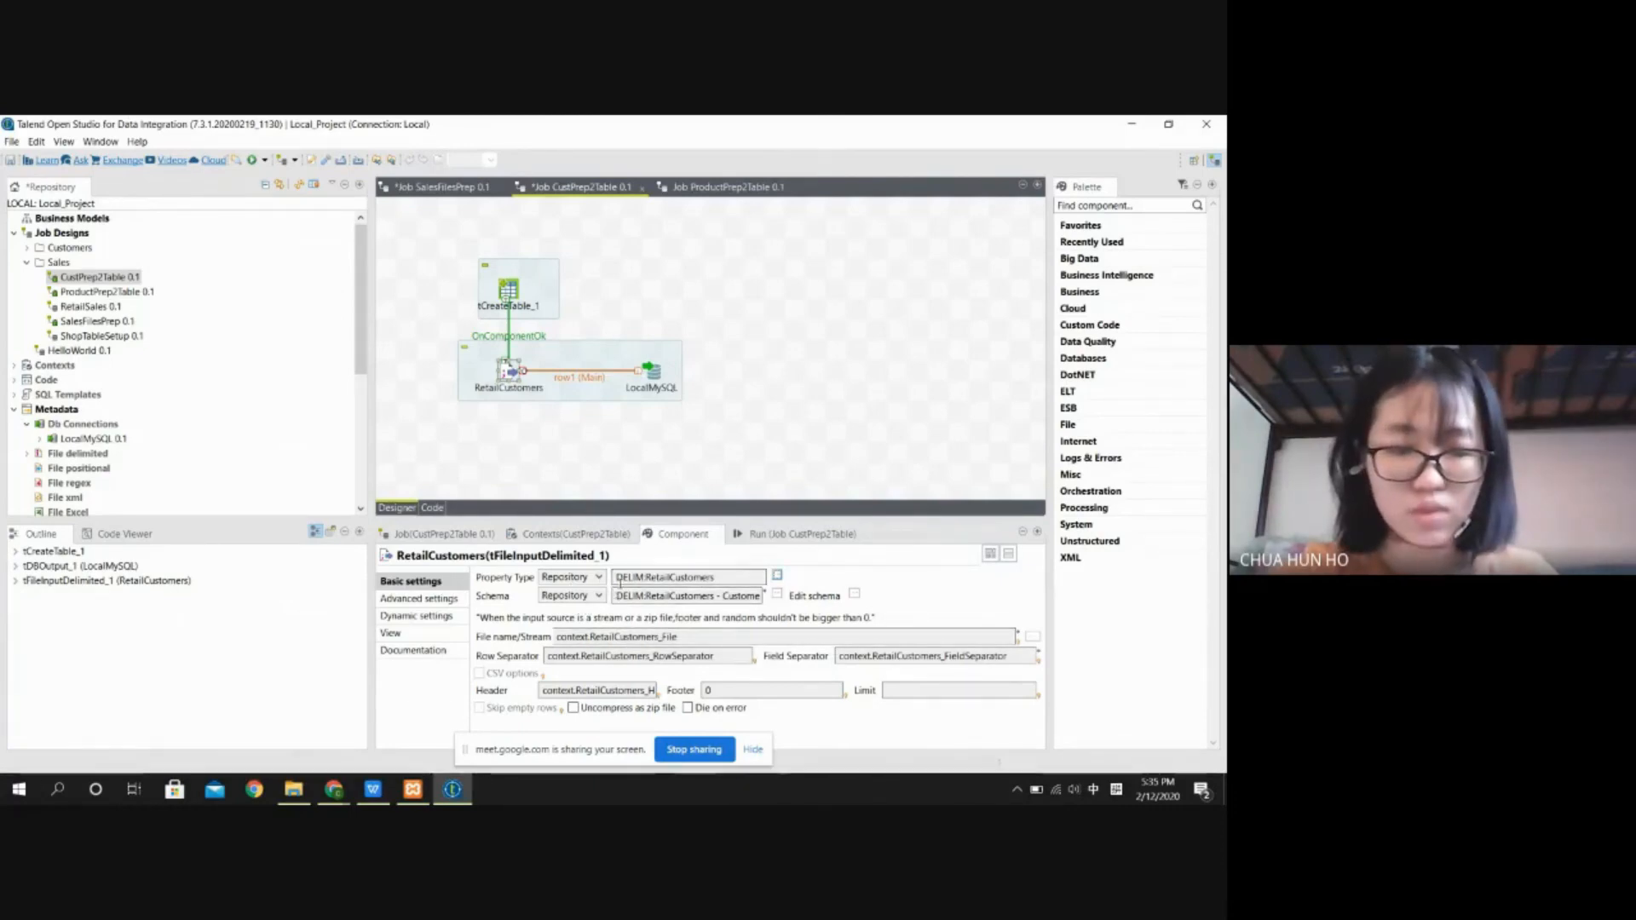
Step: Bring up the trigger options of the tCreateTable_1 component and try On Component Ok
{"action": "key", "text": "alt+Tab"}
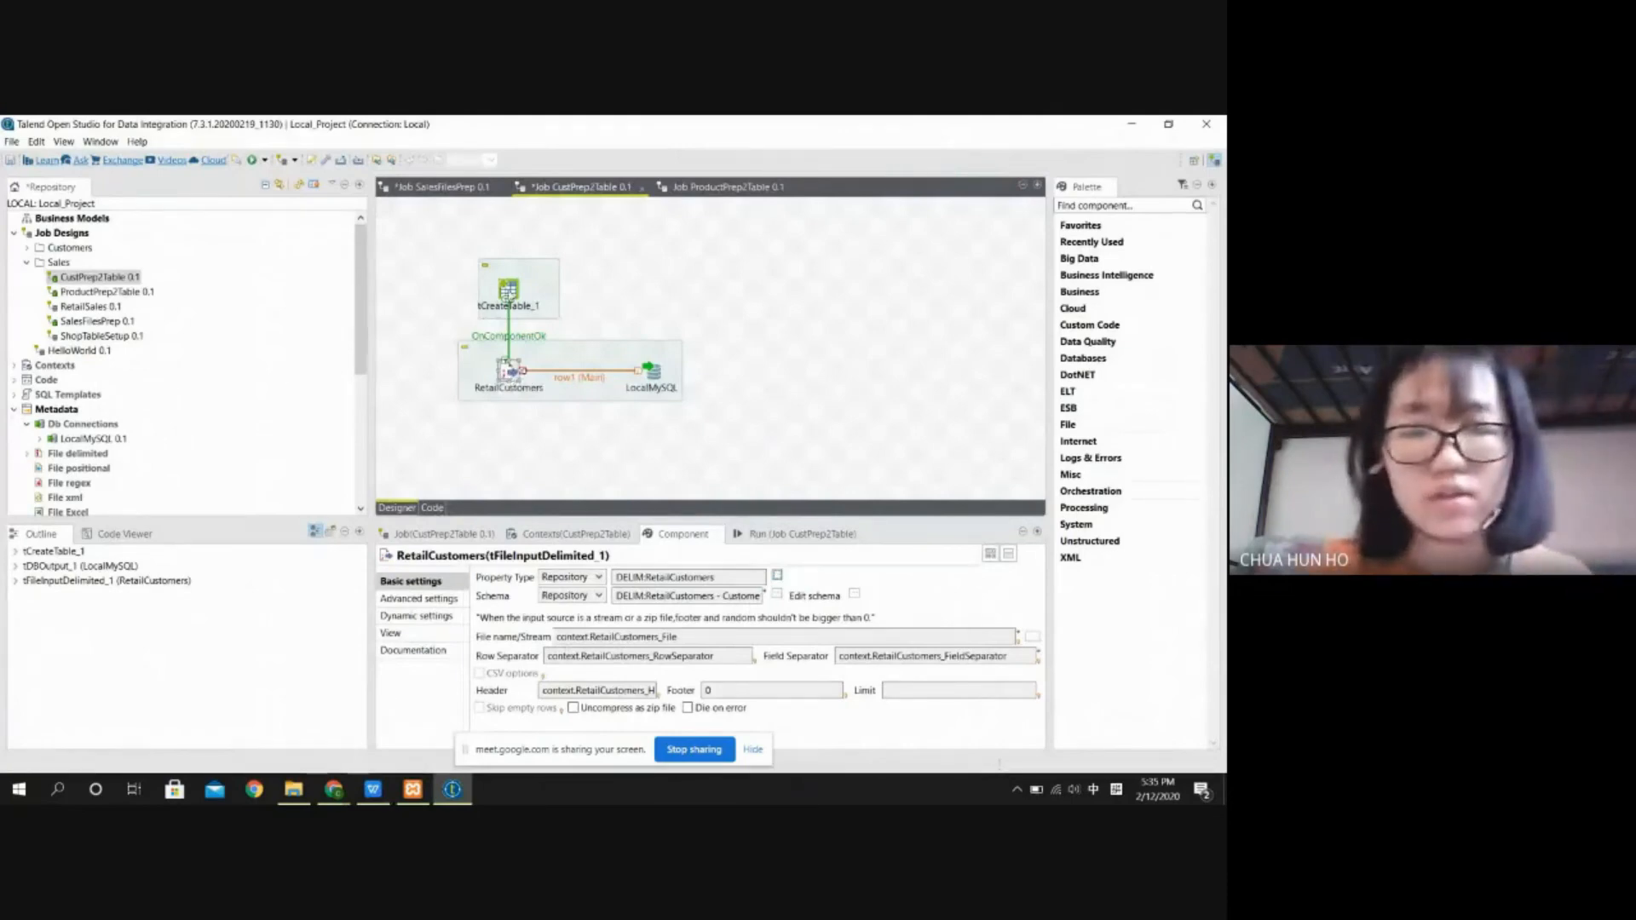
{"action": "left_click", "coordinate": [508, 298]}
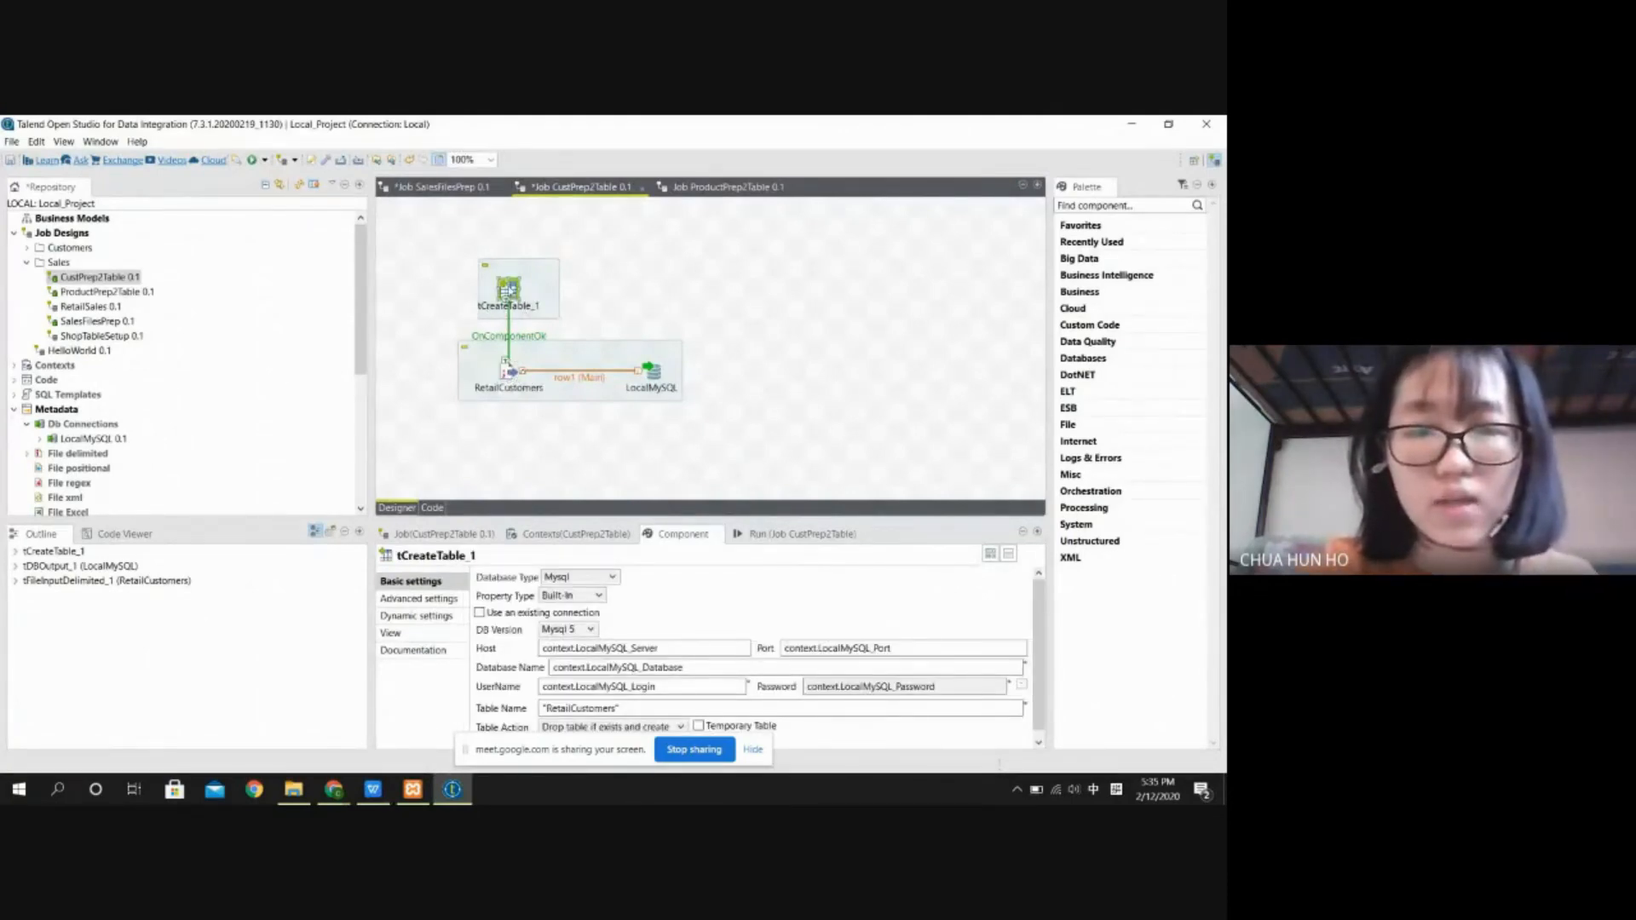
{"action": "right_click", "coordinate": [508, 290]}
{"action": "mouse_move", "coordinate": [522, 296]}
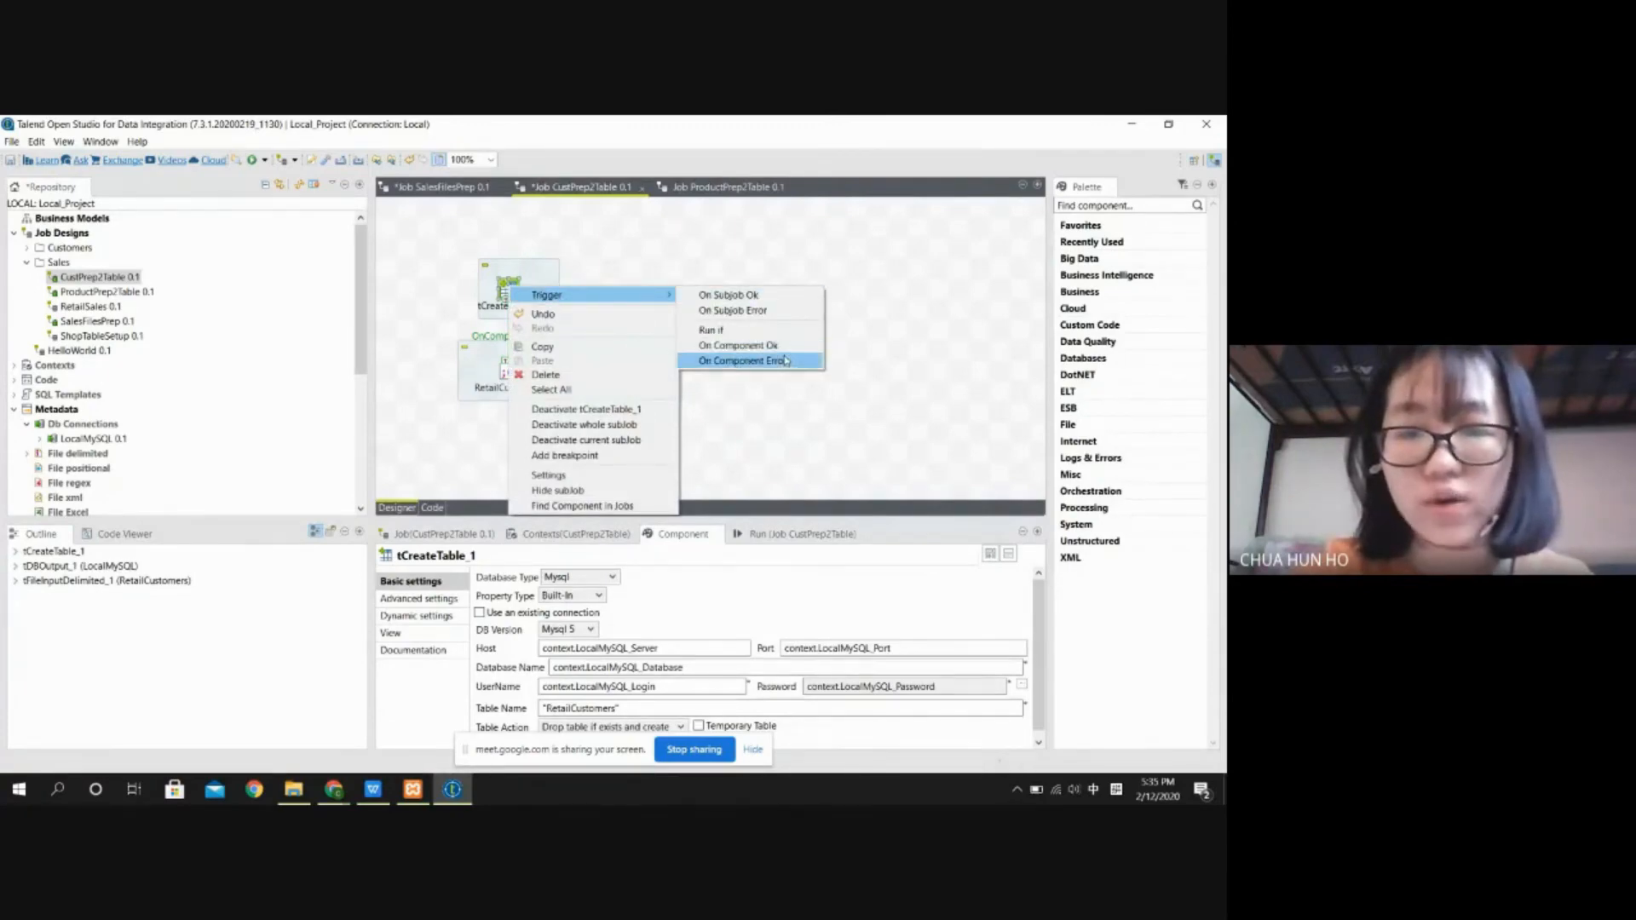
{"action": "left_click", "coordinate": [738, 345]}
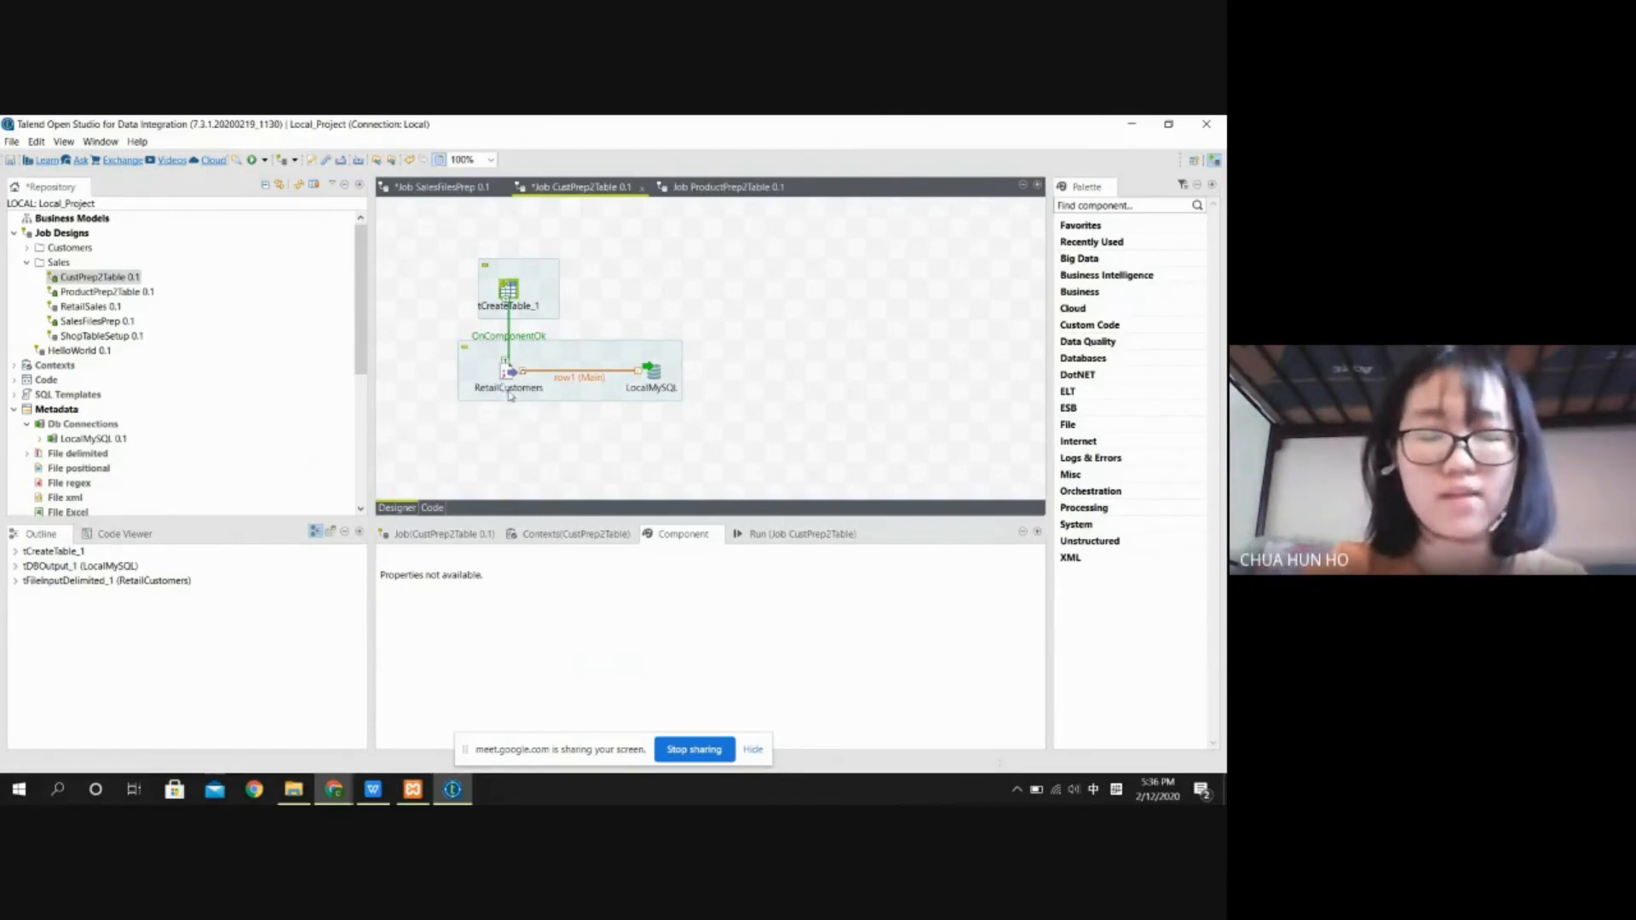
Step: View the LocalMySQL output component's settings and the row connection options of the RetailCustomers component
{"action": "left_click", "coordinate": [653, 370]}
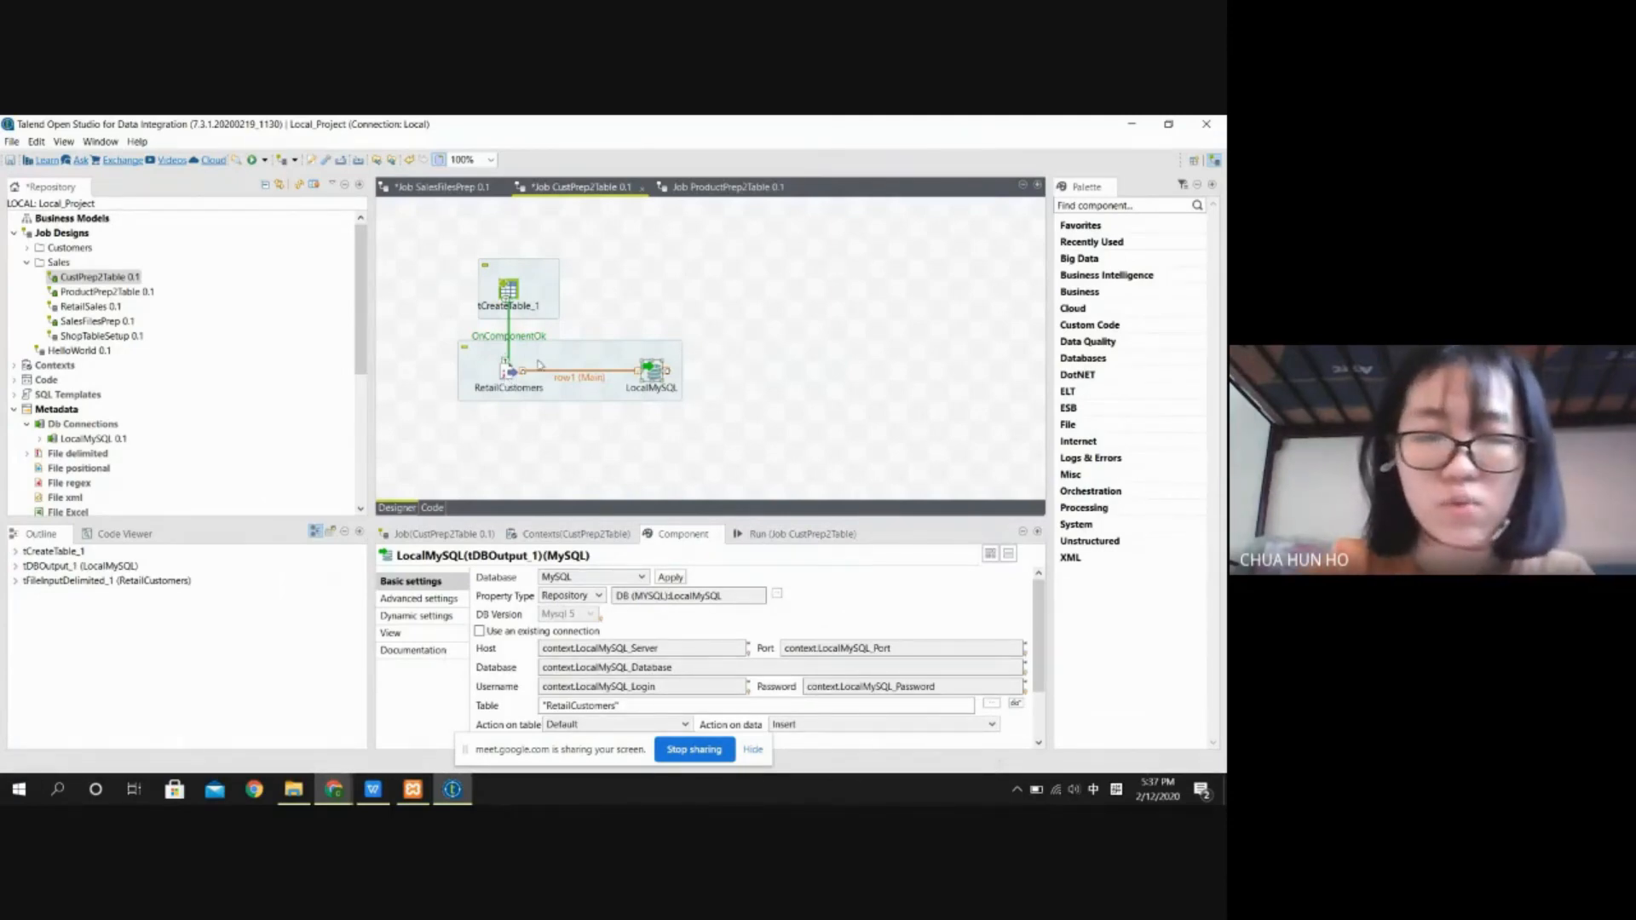
{"action": "right_click", "coordinate": [507, 372]}
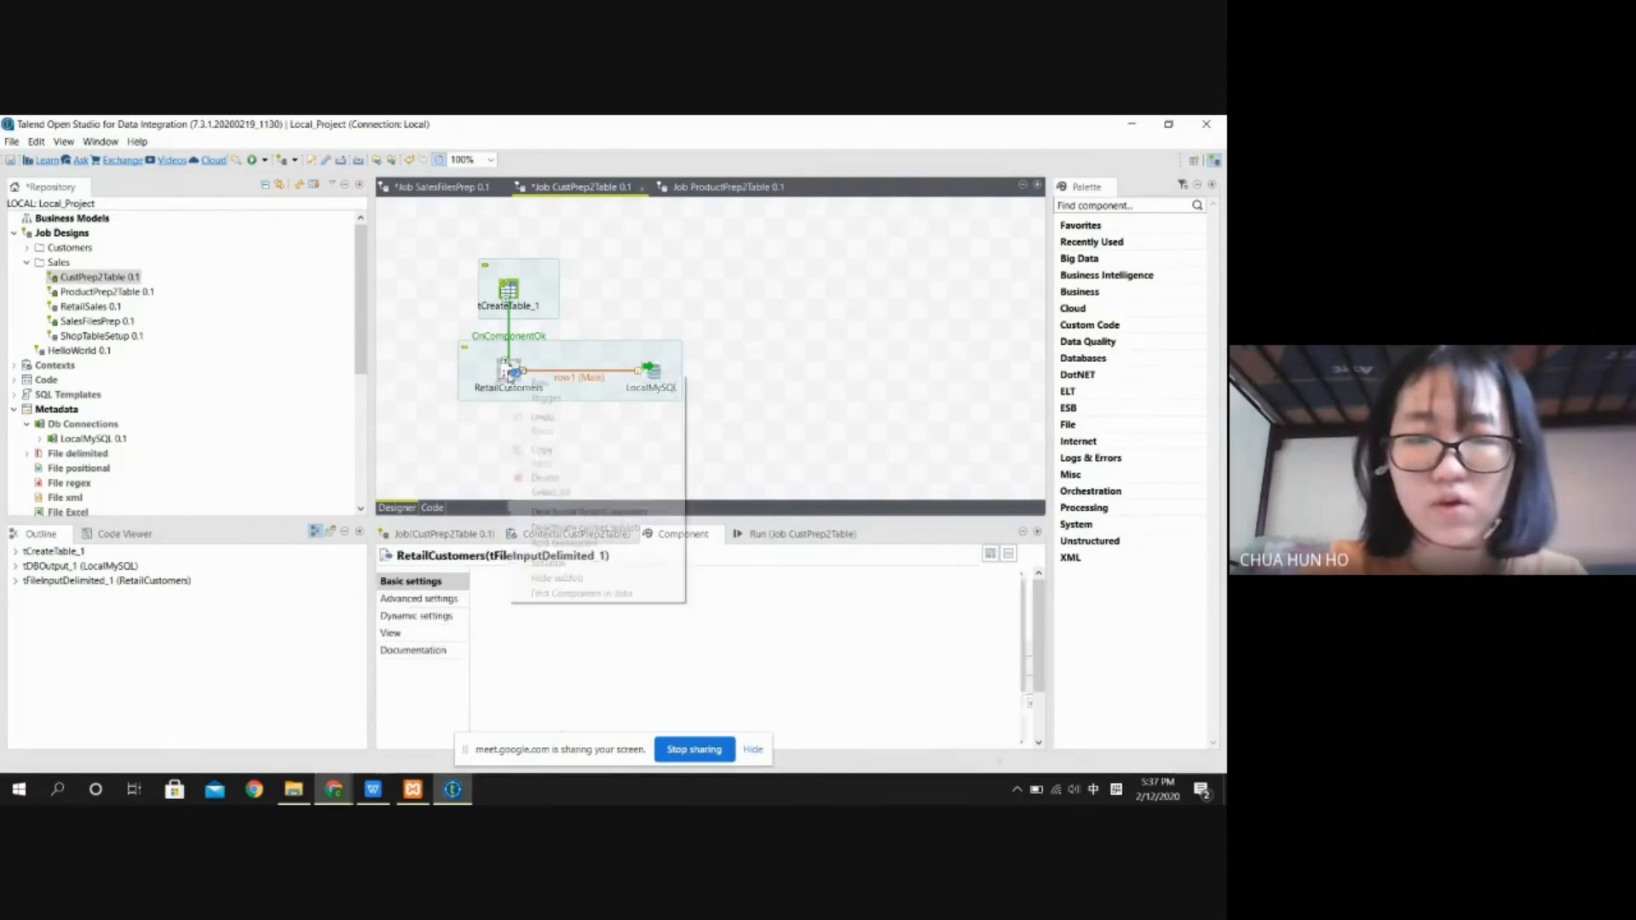
{"action": "mouse_move", "coordinate": [536, 382]}
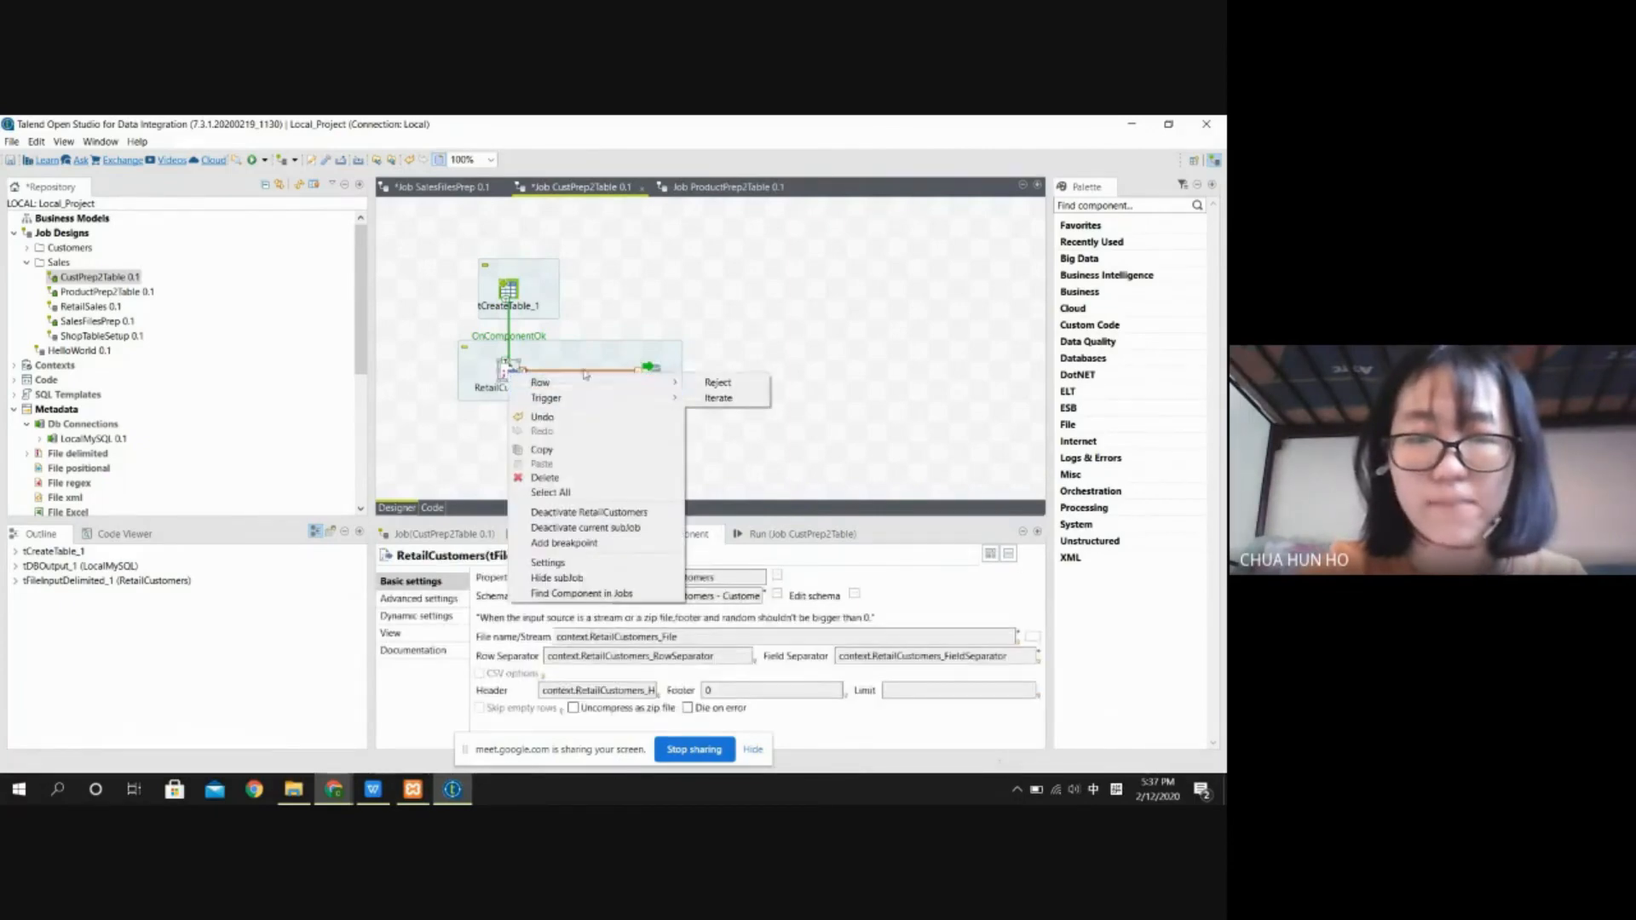
{"action": "left_click", "coordinate": [840, 347]}
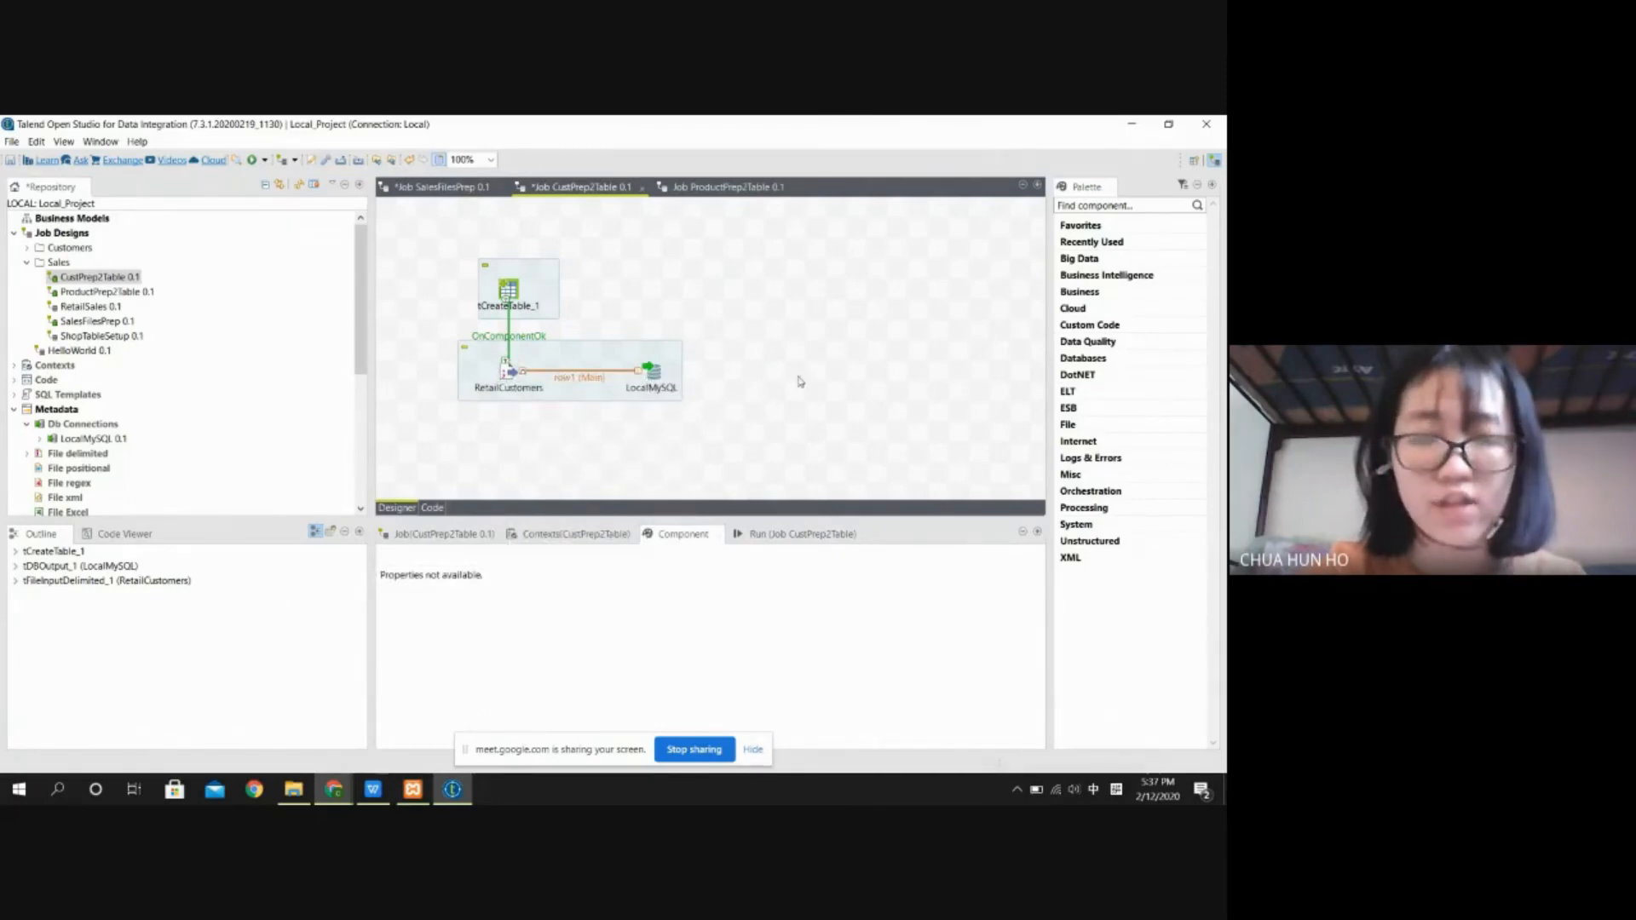
Step: Switch to phpMyAdmin and browse the records of the retailcustomers table in the training database
{"action": "left_click", "coordinate": [338, 793]}
{"action": "left_click", "coordinate": [302, 716]}
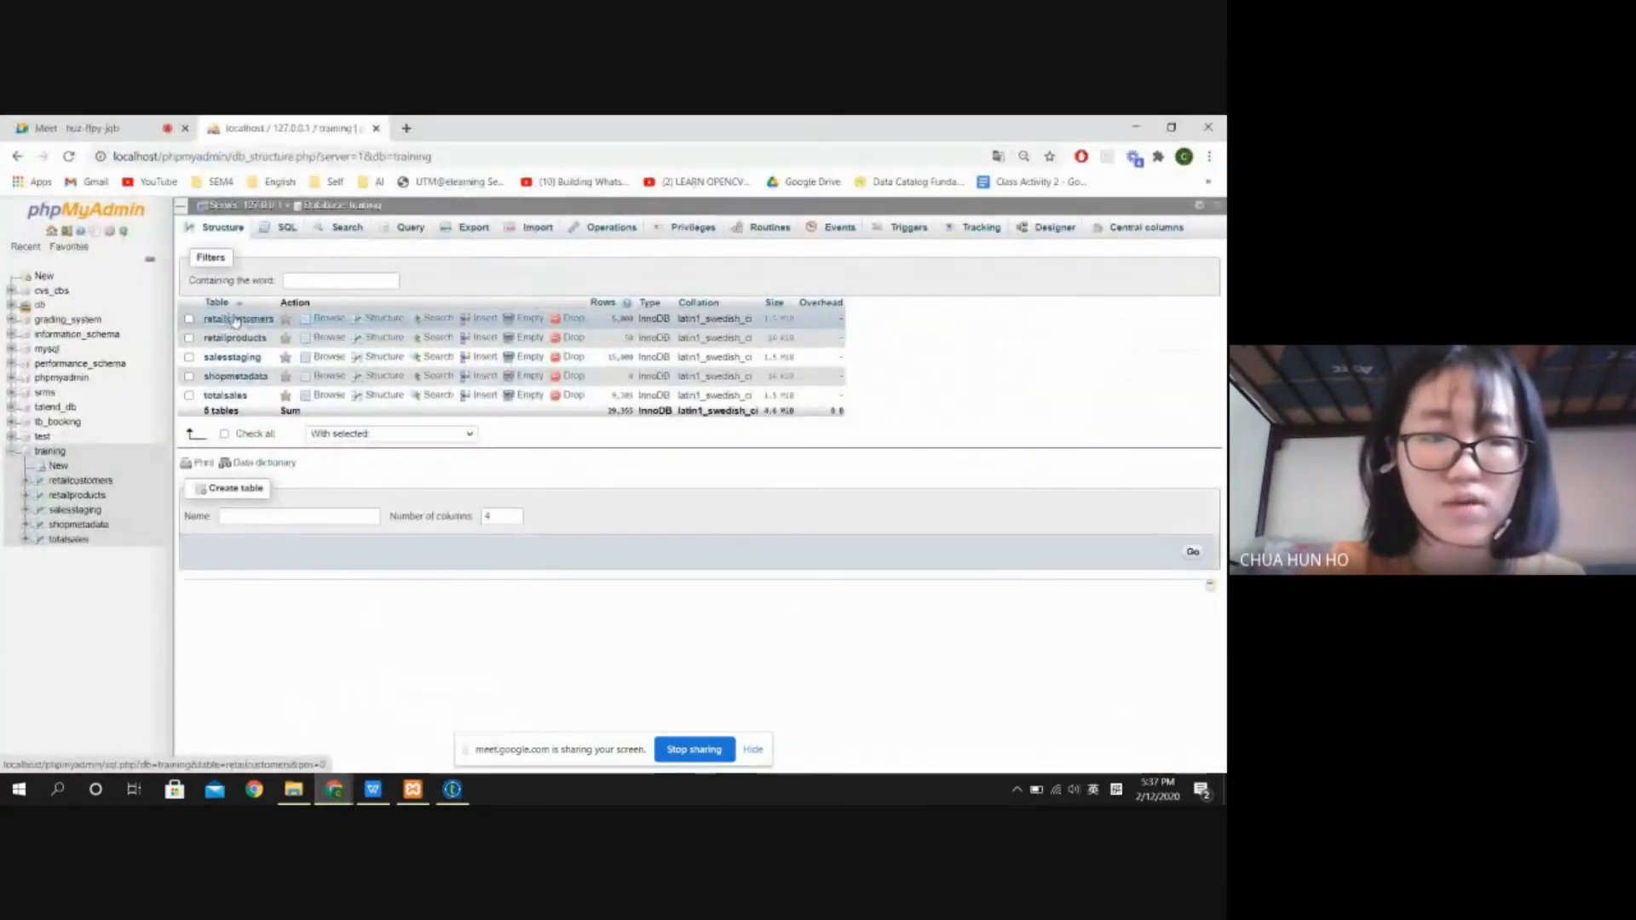
{"action": "left_click", "coordinate": [235, 320]}
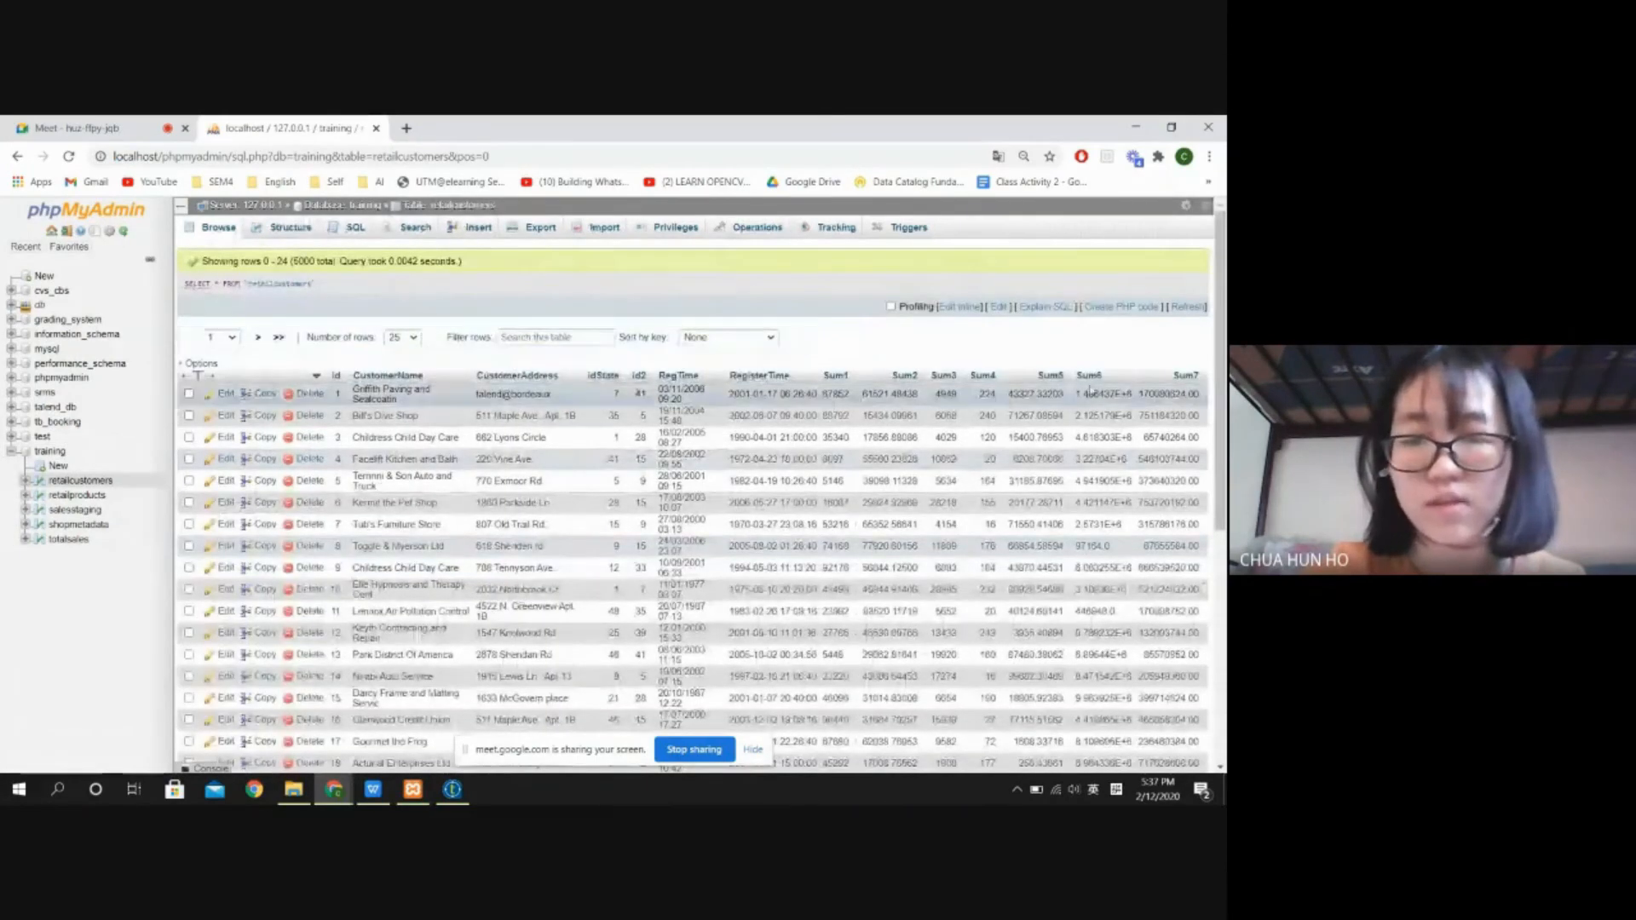
{"action": "scroll", "coordinate": [1154, 669], "scroll_direction": "down", "scroll_amount": 1}
{"action": "scroll", "coordinate": [1154, 669], "scroll_direction": "down", "scroll_amount": 5}
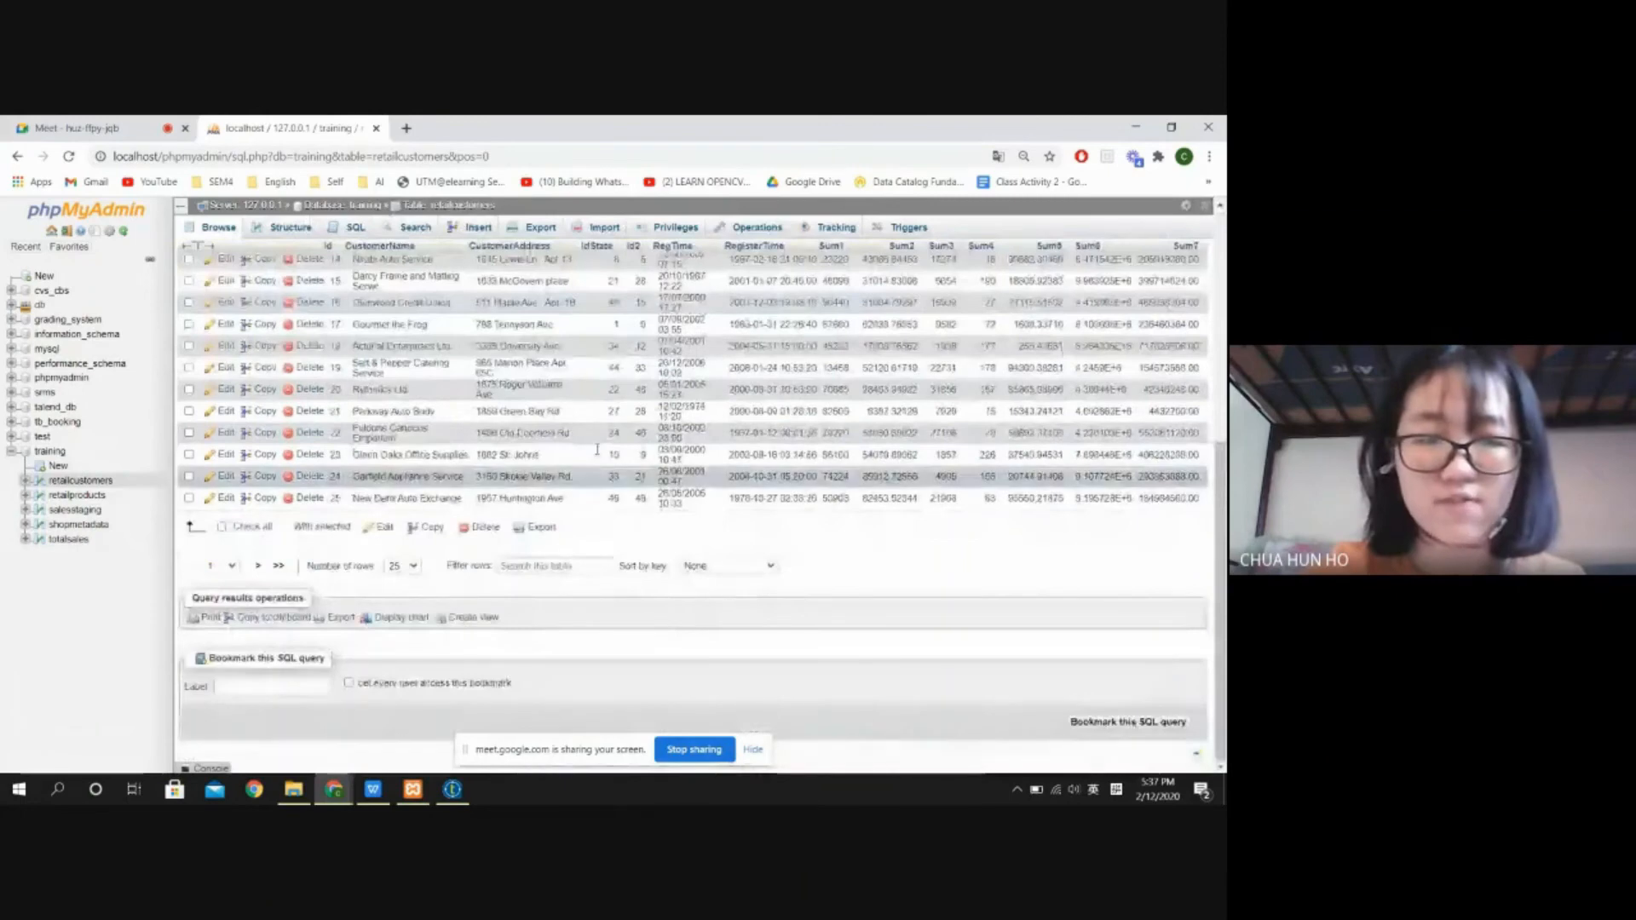
{"action": "scroll", "coordinate": [390, 554], "scroll_direction": "up", "scroll_amount": 6}
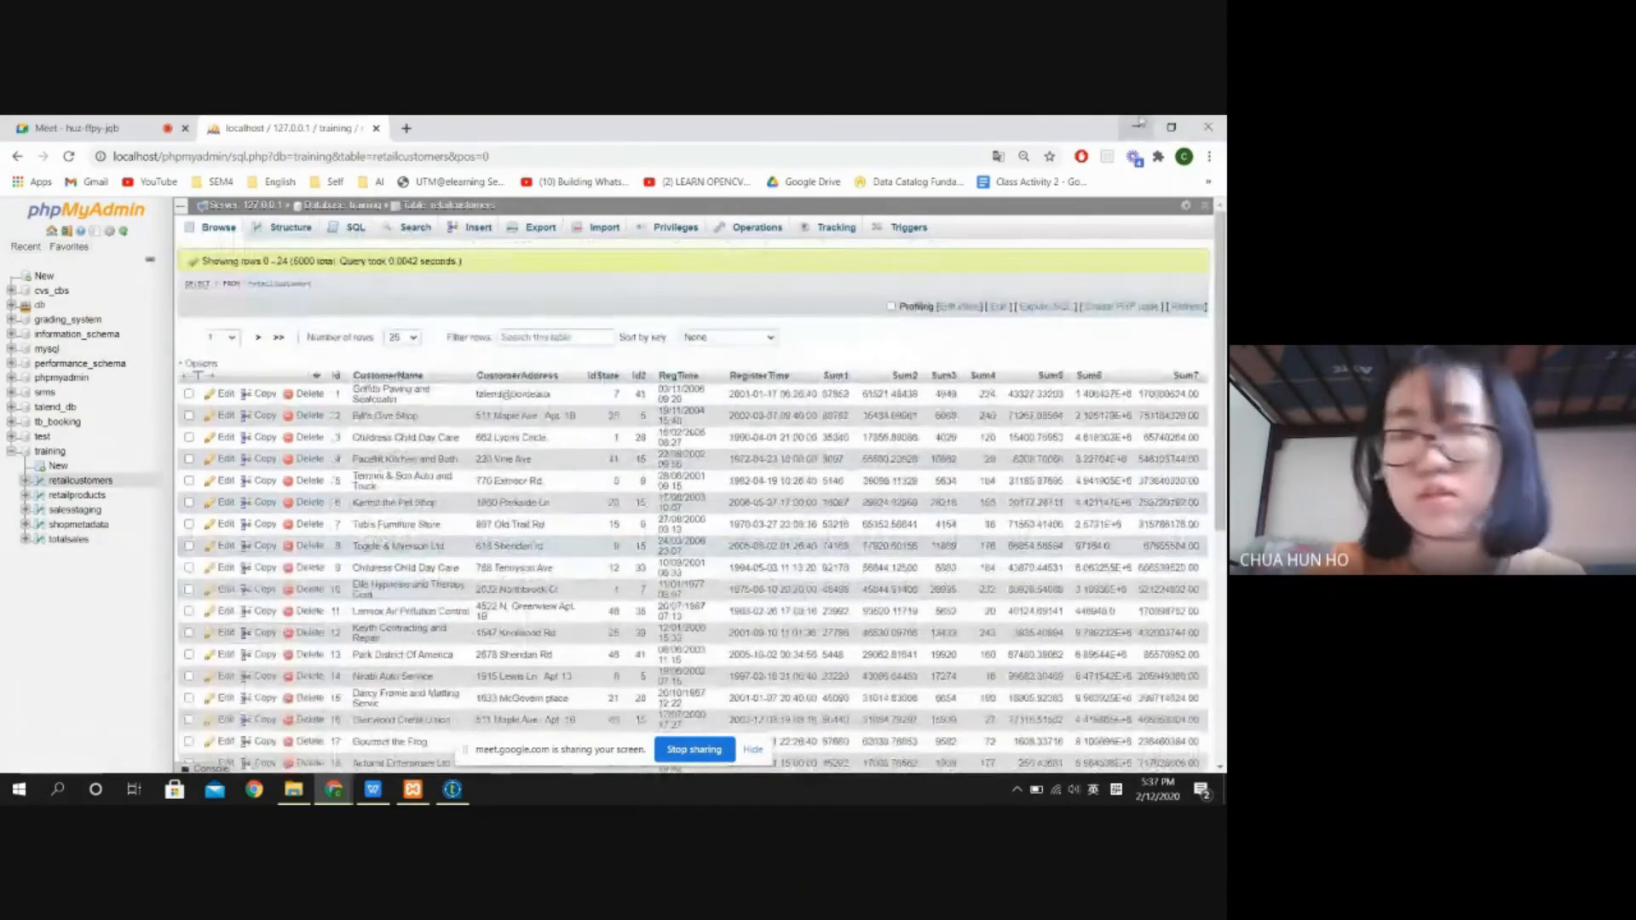
Step: Back in Talend, move all ProductPrep2Table job components together away from the canvas corner and open the tCreateTable_1 settings
{"action": "left_click", "coordinate": [1136, 127]}
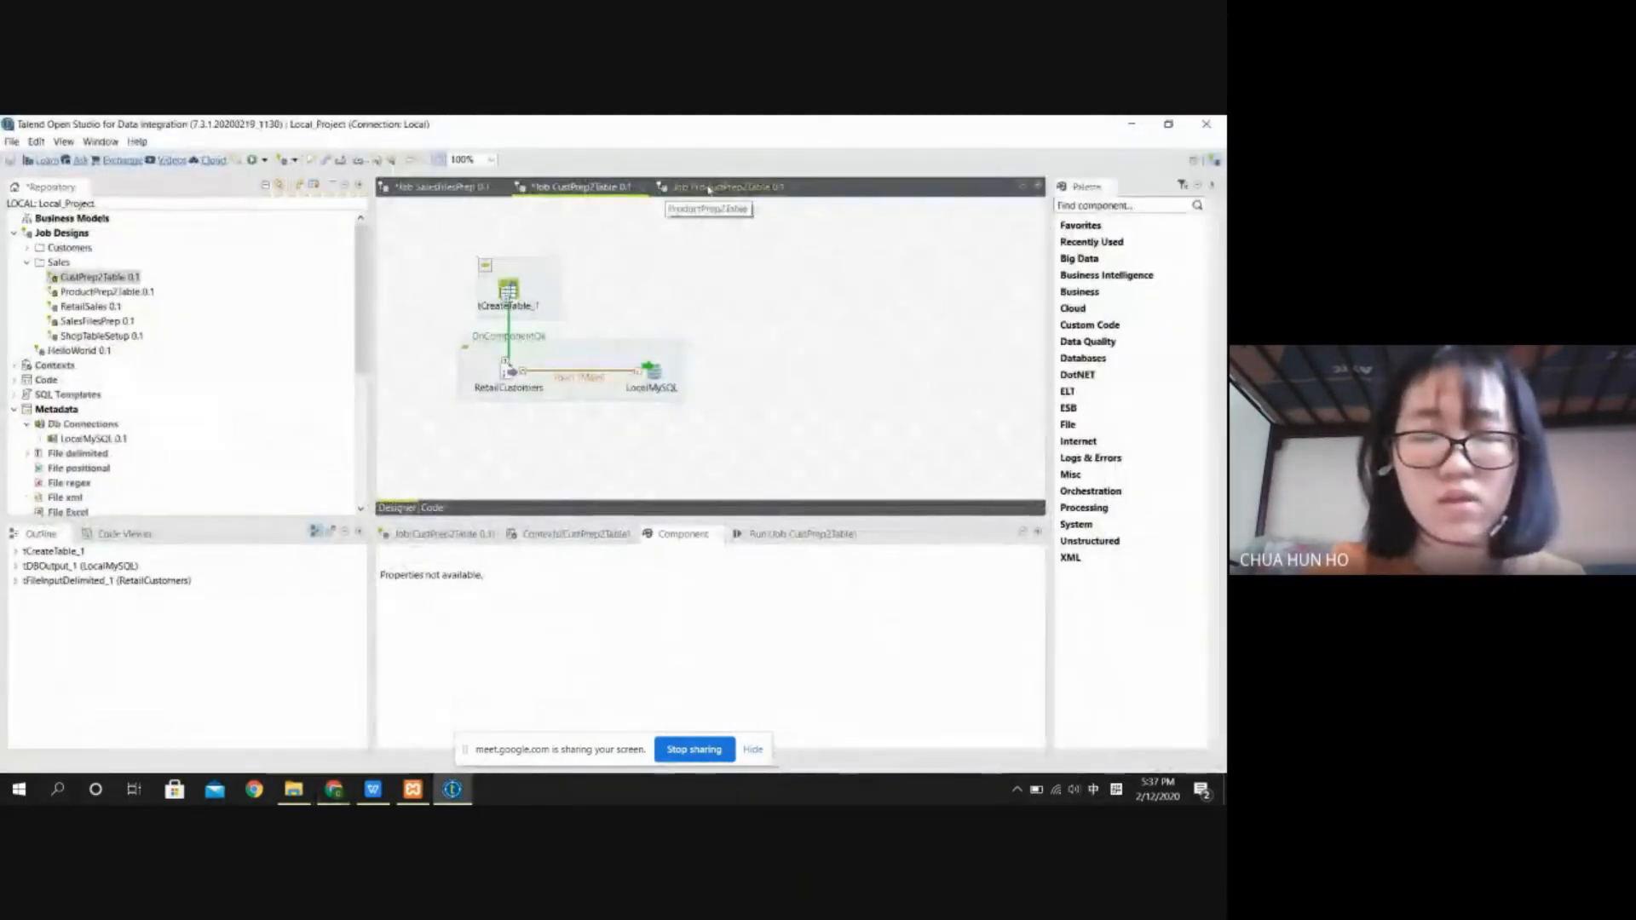
{"action": "left_click", "coordinate": [678, 191]}
{"action": "left_click_drag", "start_coordinate": [683, 331], "coordinate": [392, 214]}
{"action": "left_click_drag", "start_coordinate": [407, 228], "coordinate": [550, 290]}
{"action": "left_click", "coordinate": [435, 303]}
{"action": "left_click", "coordinate": [550, 291]}
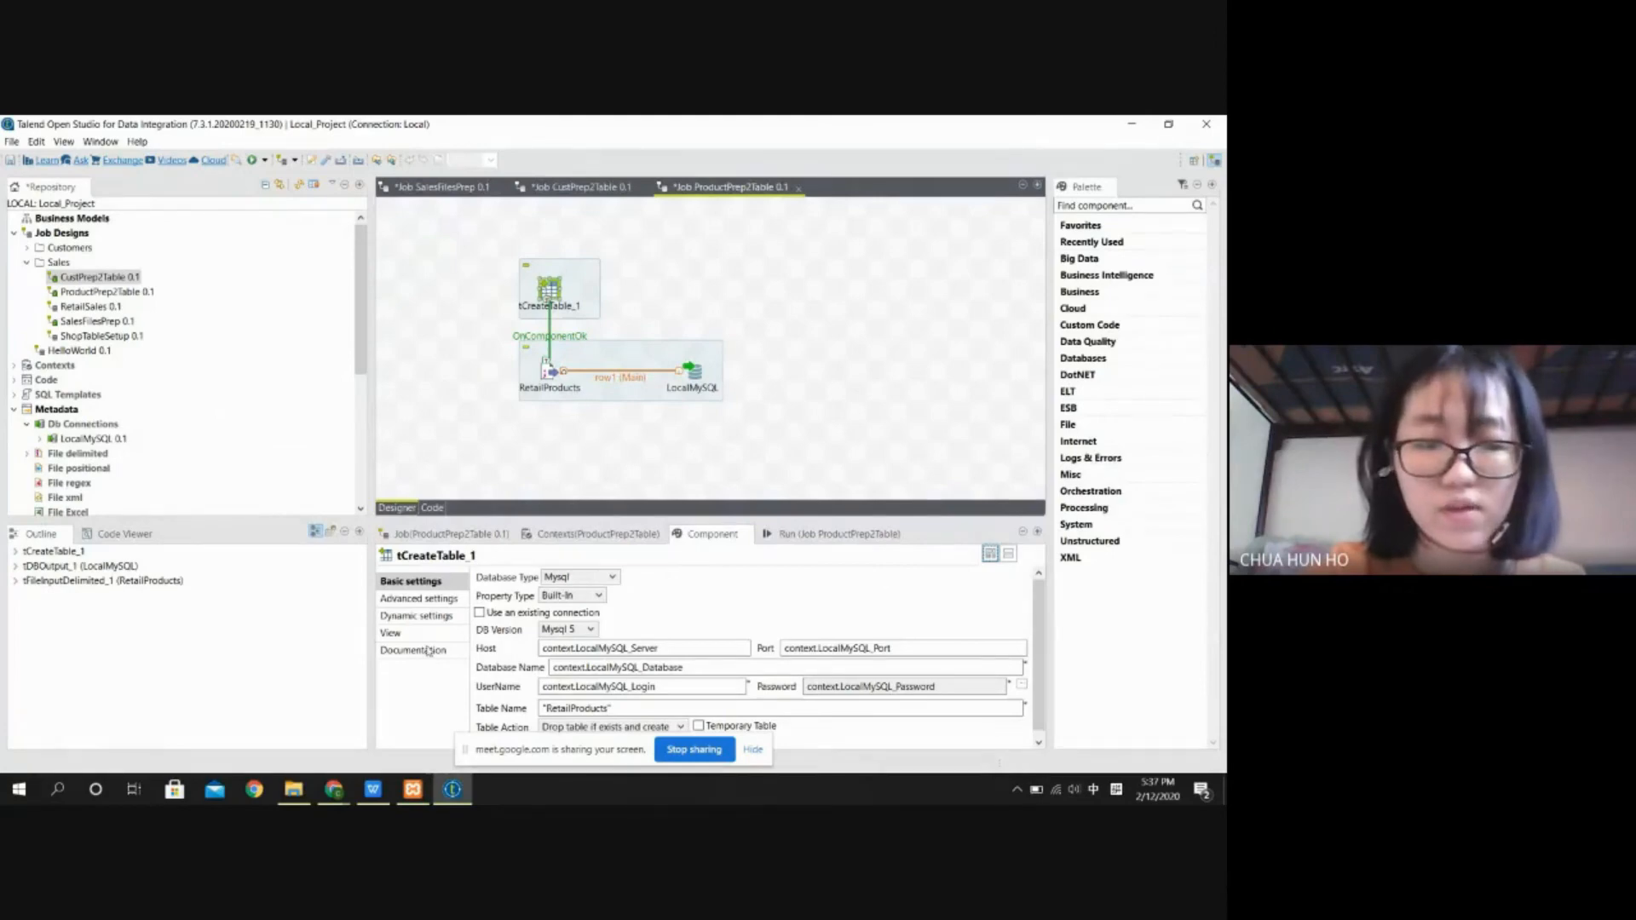
Step: Review the settings of tCreateTable_1, RetailProducts and LocalMySQL in the ProductPrep2Table job, and expand the File delimited metadata in the repository
{"action": "left_click", "coordinate": [611, 706]}
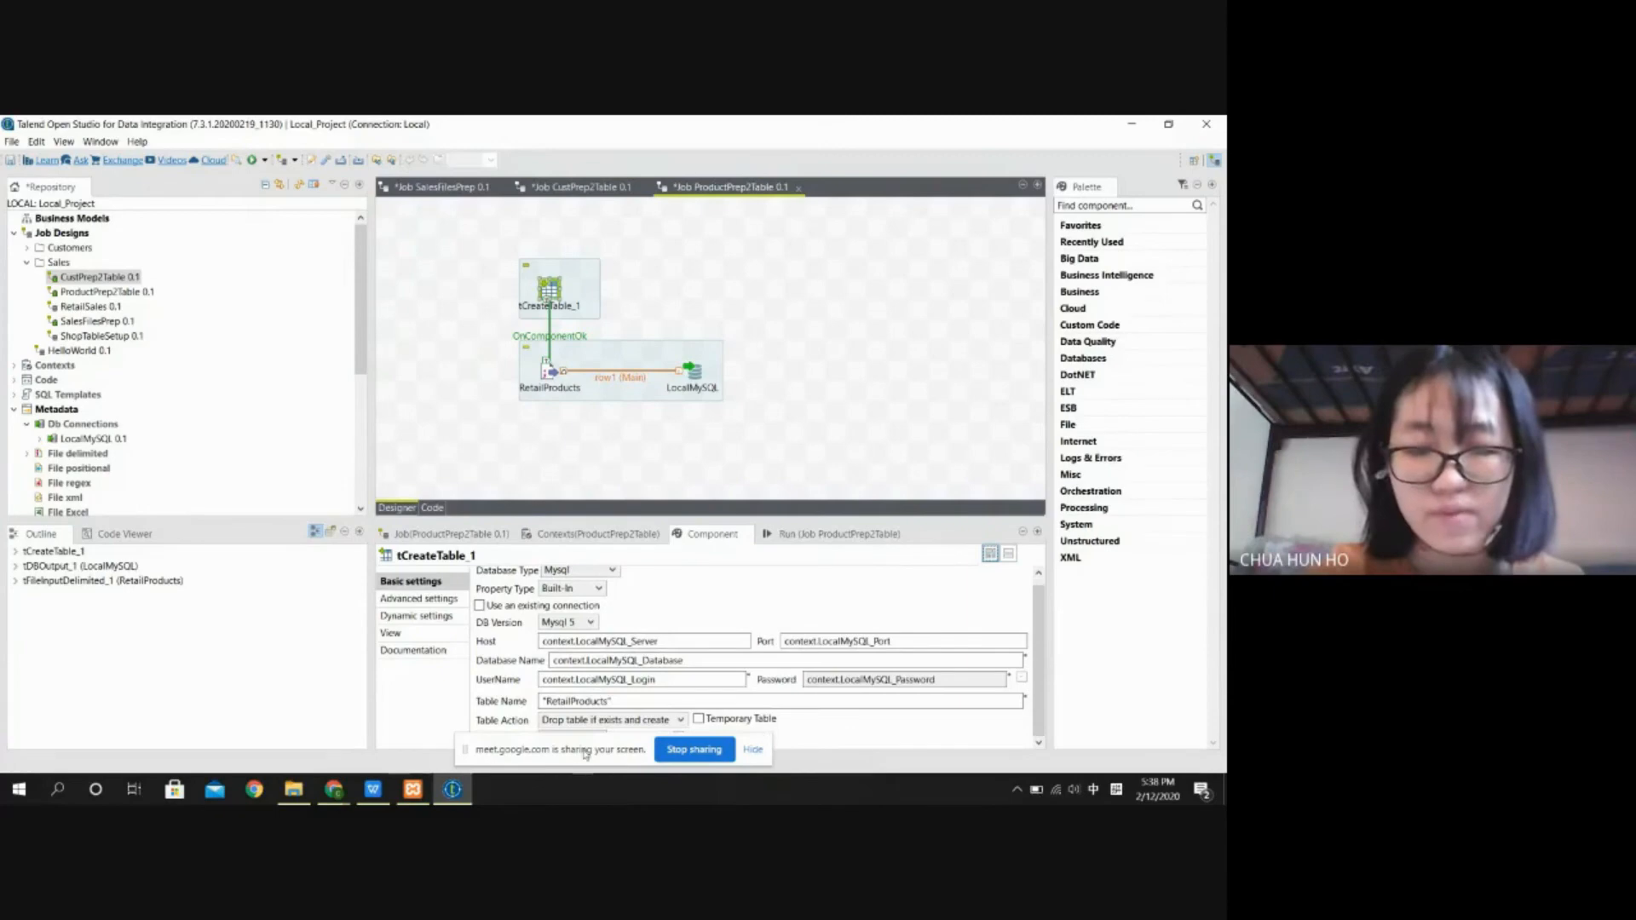
{"action": "left_click_drag", "start_coordinate": [582, 755], "coordinate": [159, 750]}
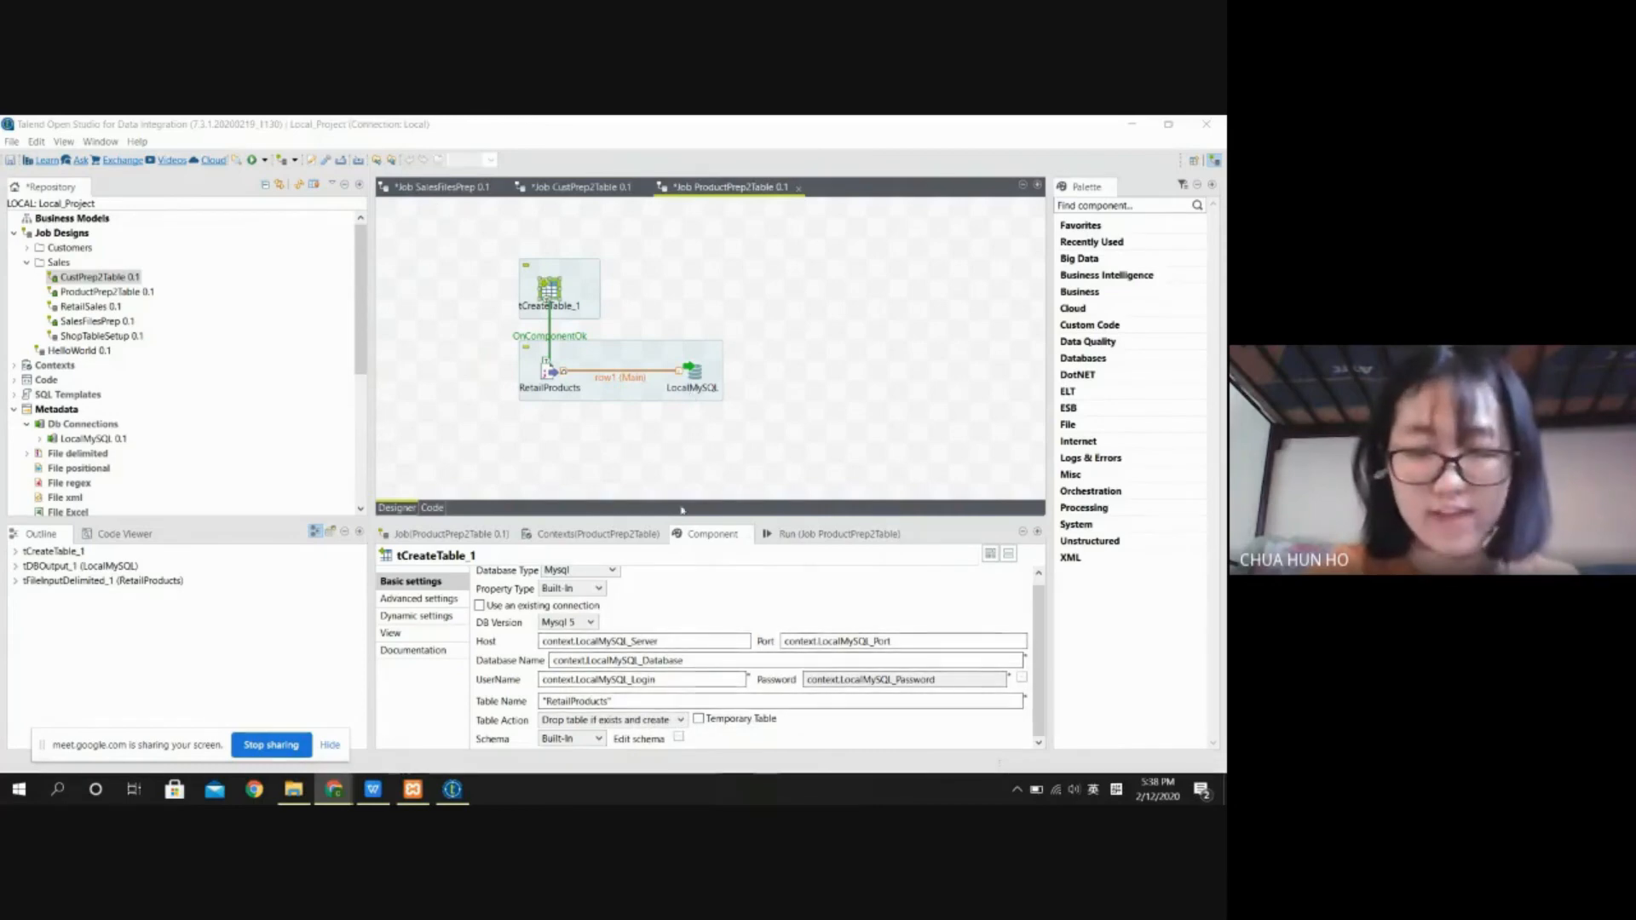
{"action": "left_click", "coordinate": [568, 372]}
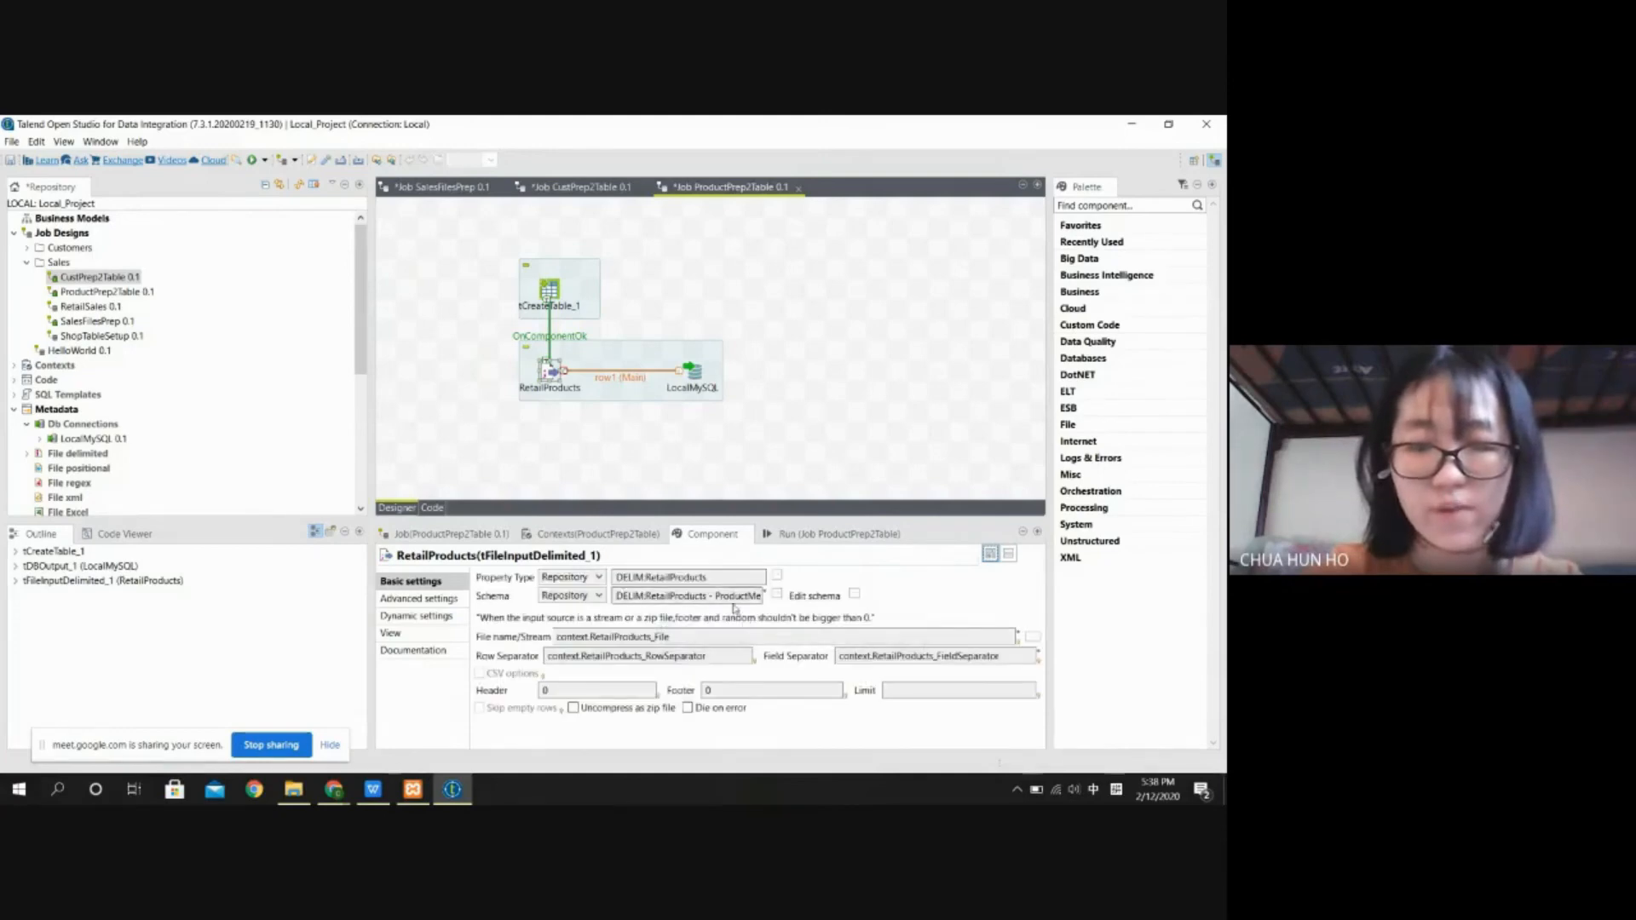
{"action": "scroll", "coordinate": [77, 315], "scroll_direction": "down", "scroll_amount": 3}
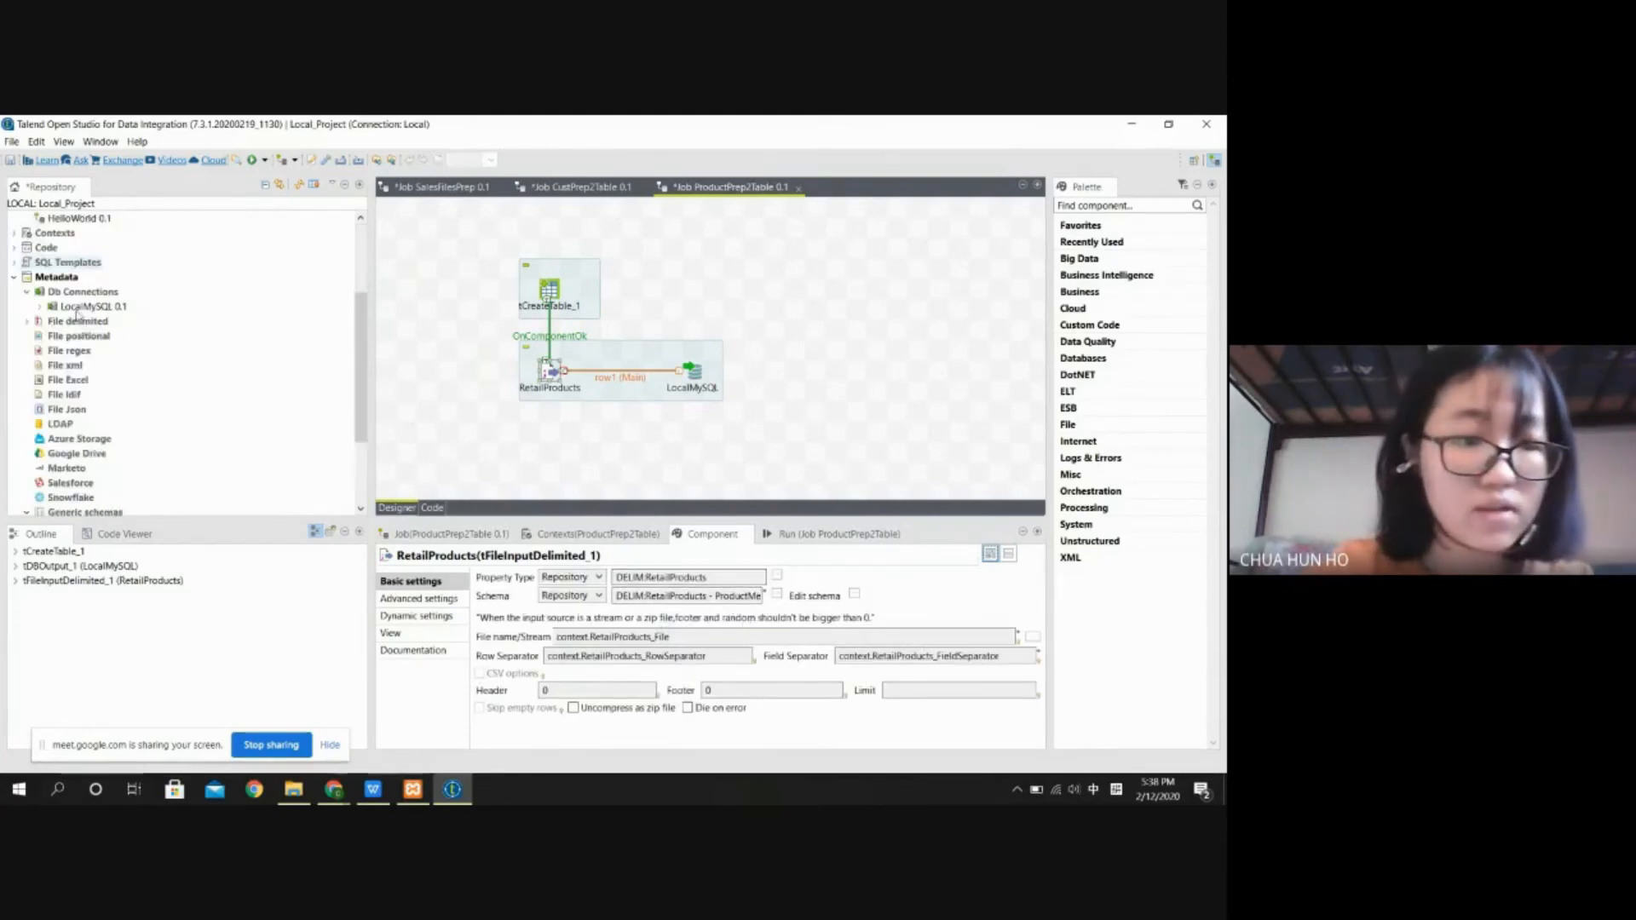
{"action": "left_click", "coordinate": [27, 322]}
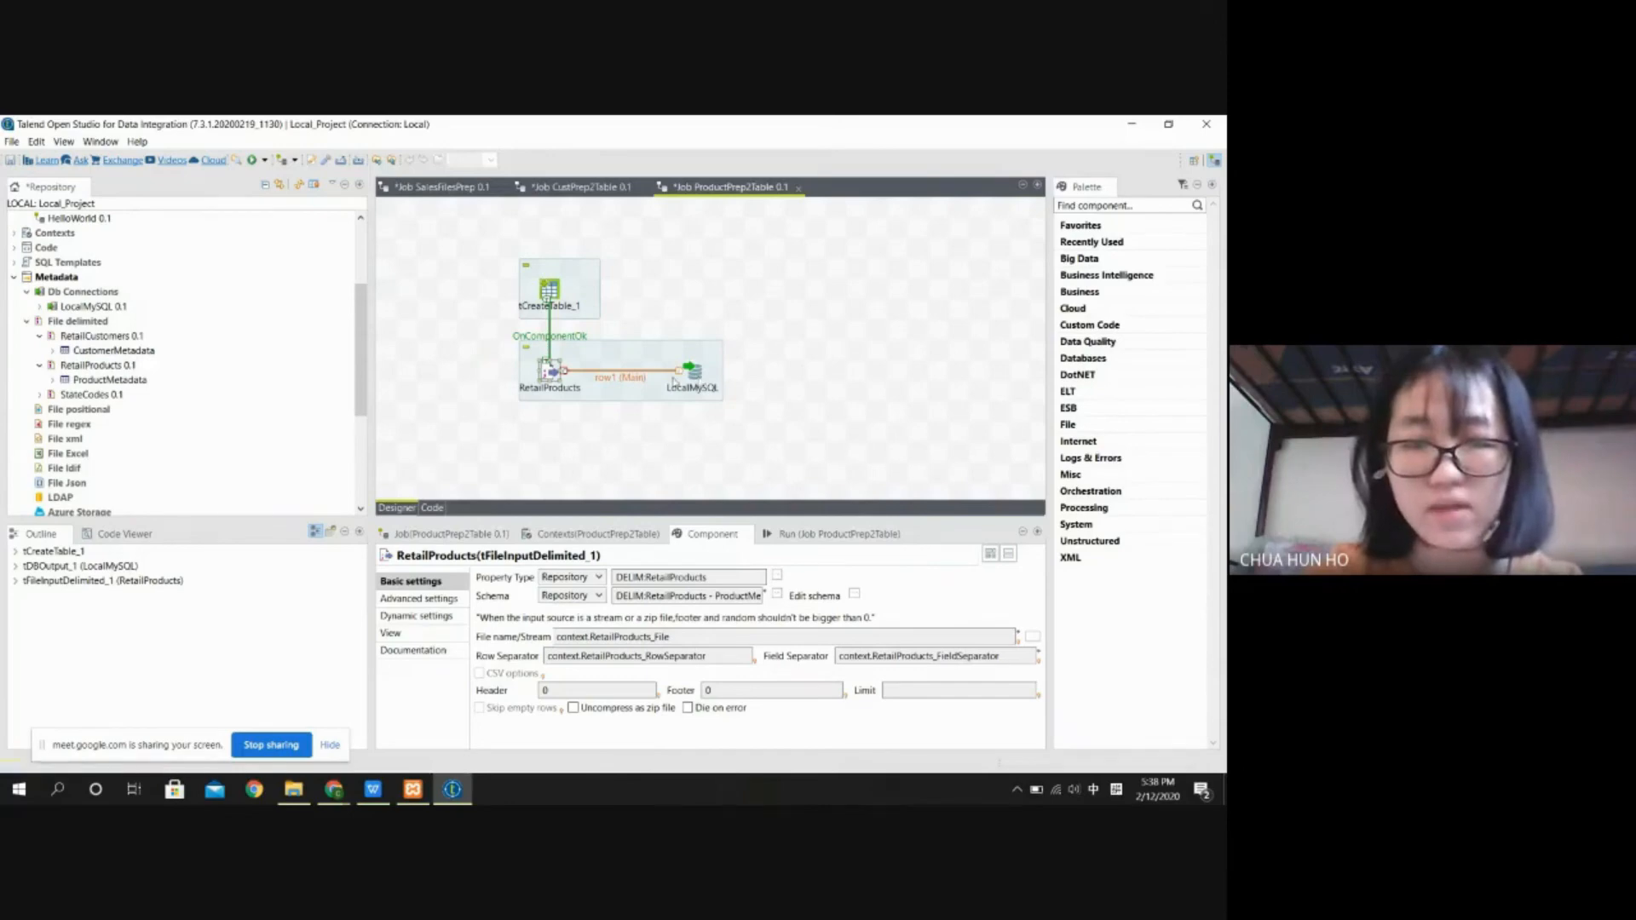
{"action": "left_click", "coordinate": [678, 378]}
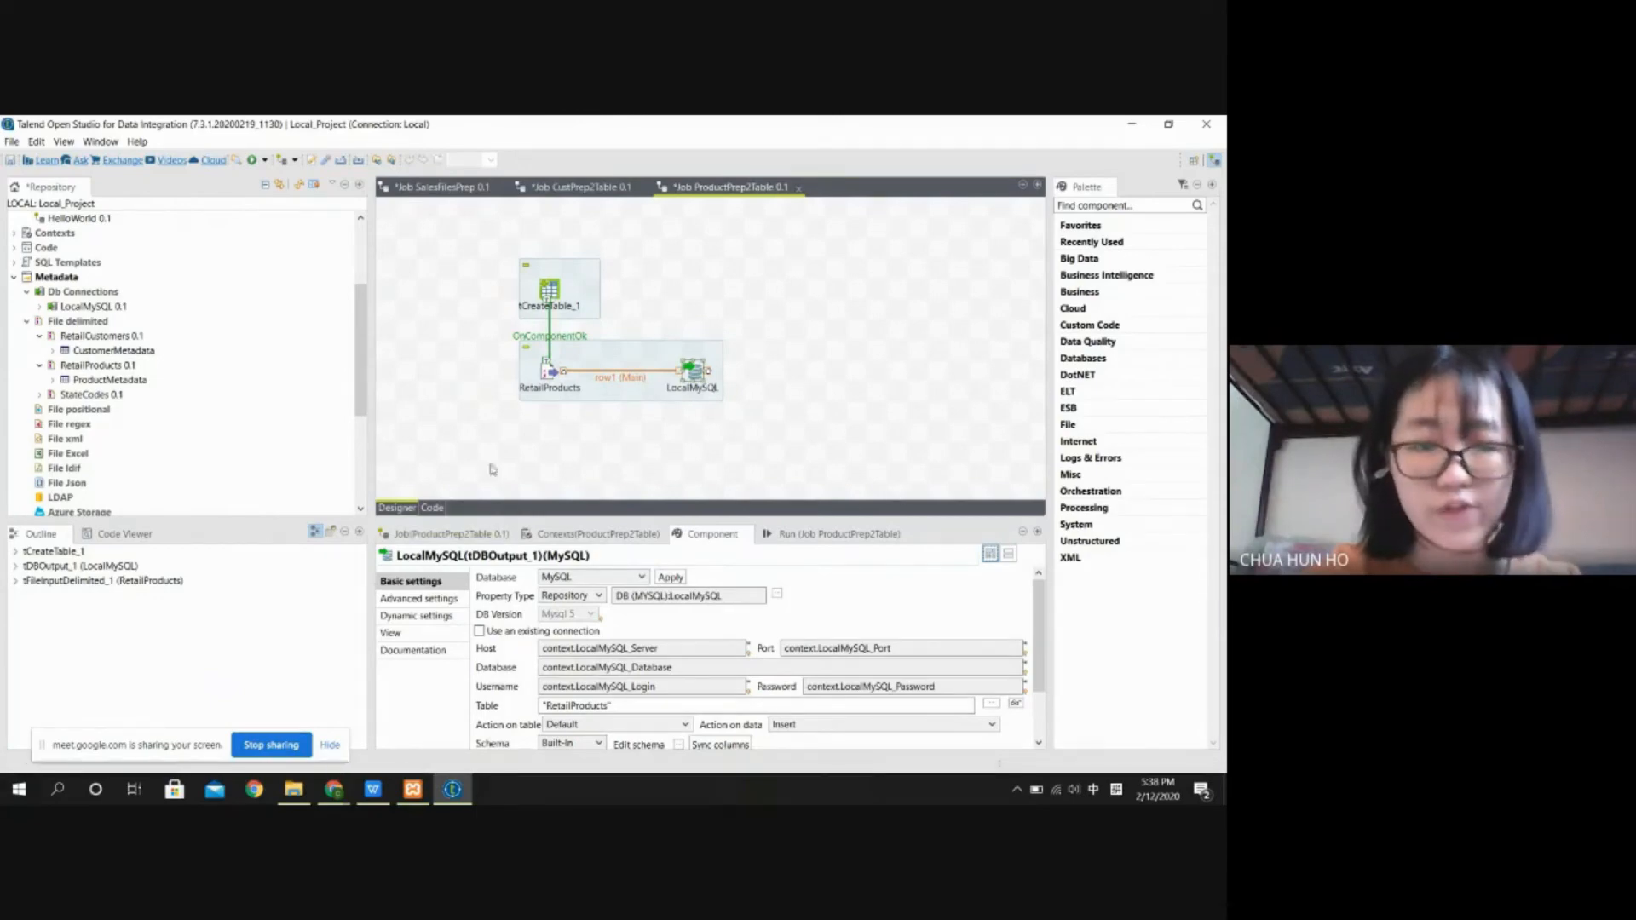
Step: Switch to phpMyAdmin and browse all records of the retailproducts table in the training database
{"action": "left_click", "coordinate": [334, 789]}
{"action": "left_click", "coordinate": [247, 711]}
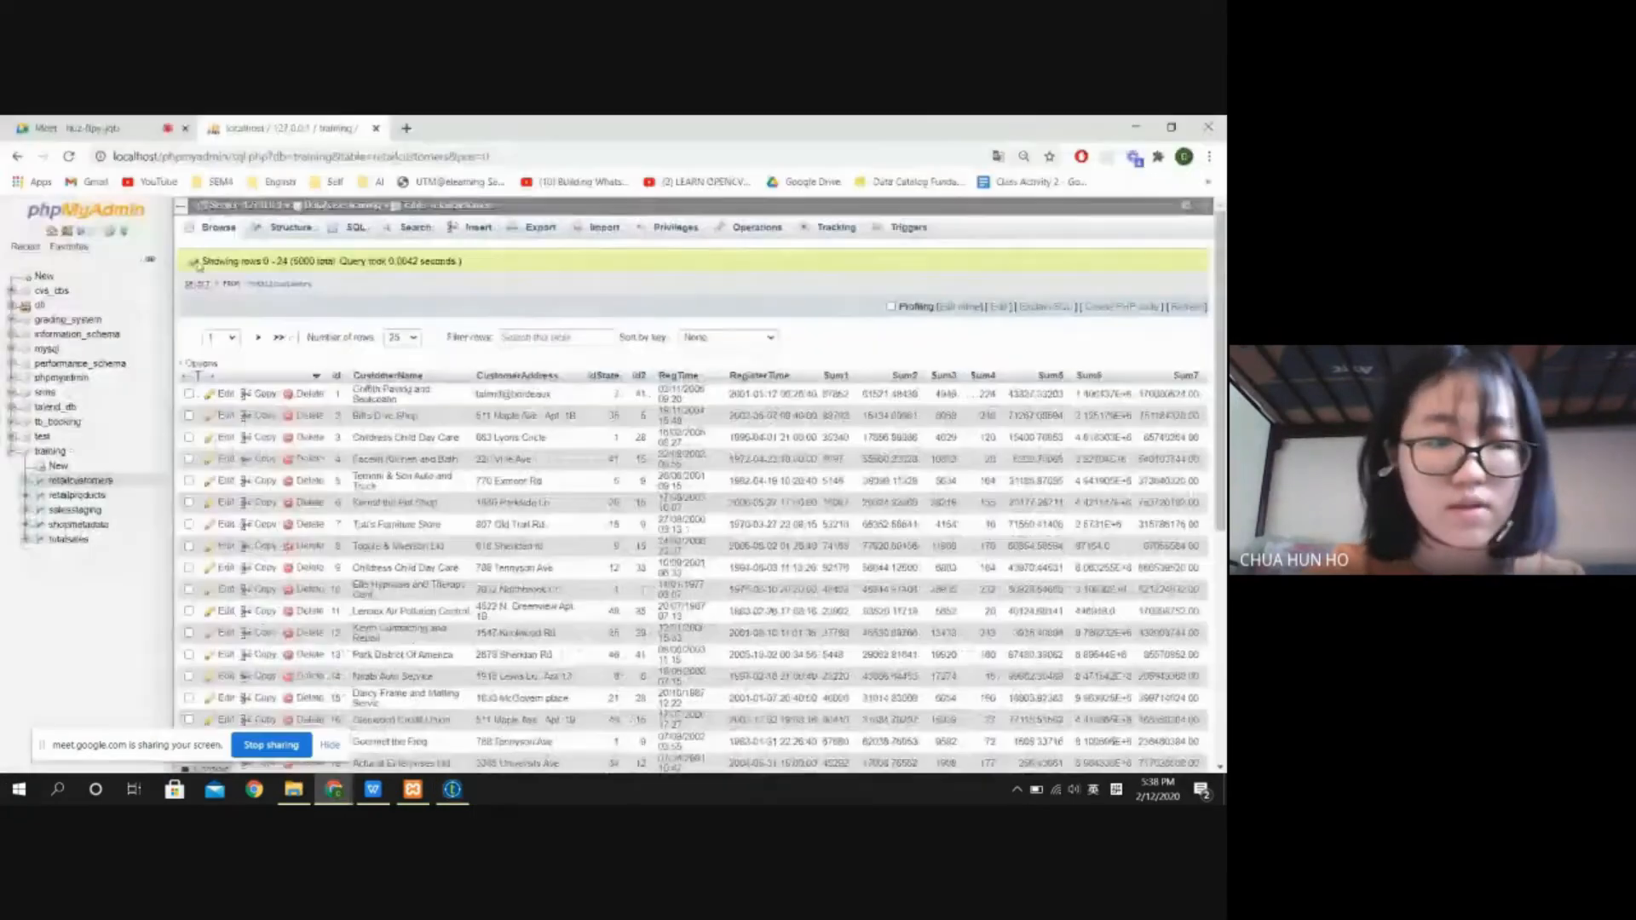
{"action": "left_click", "coordinate": [77, 496]}
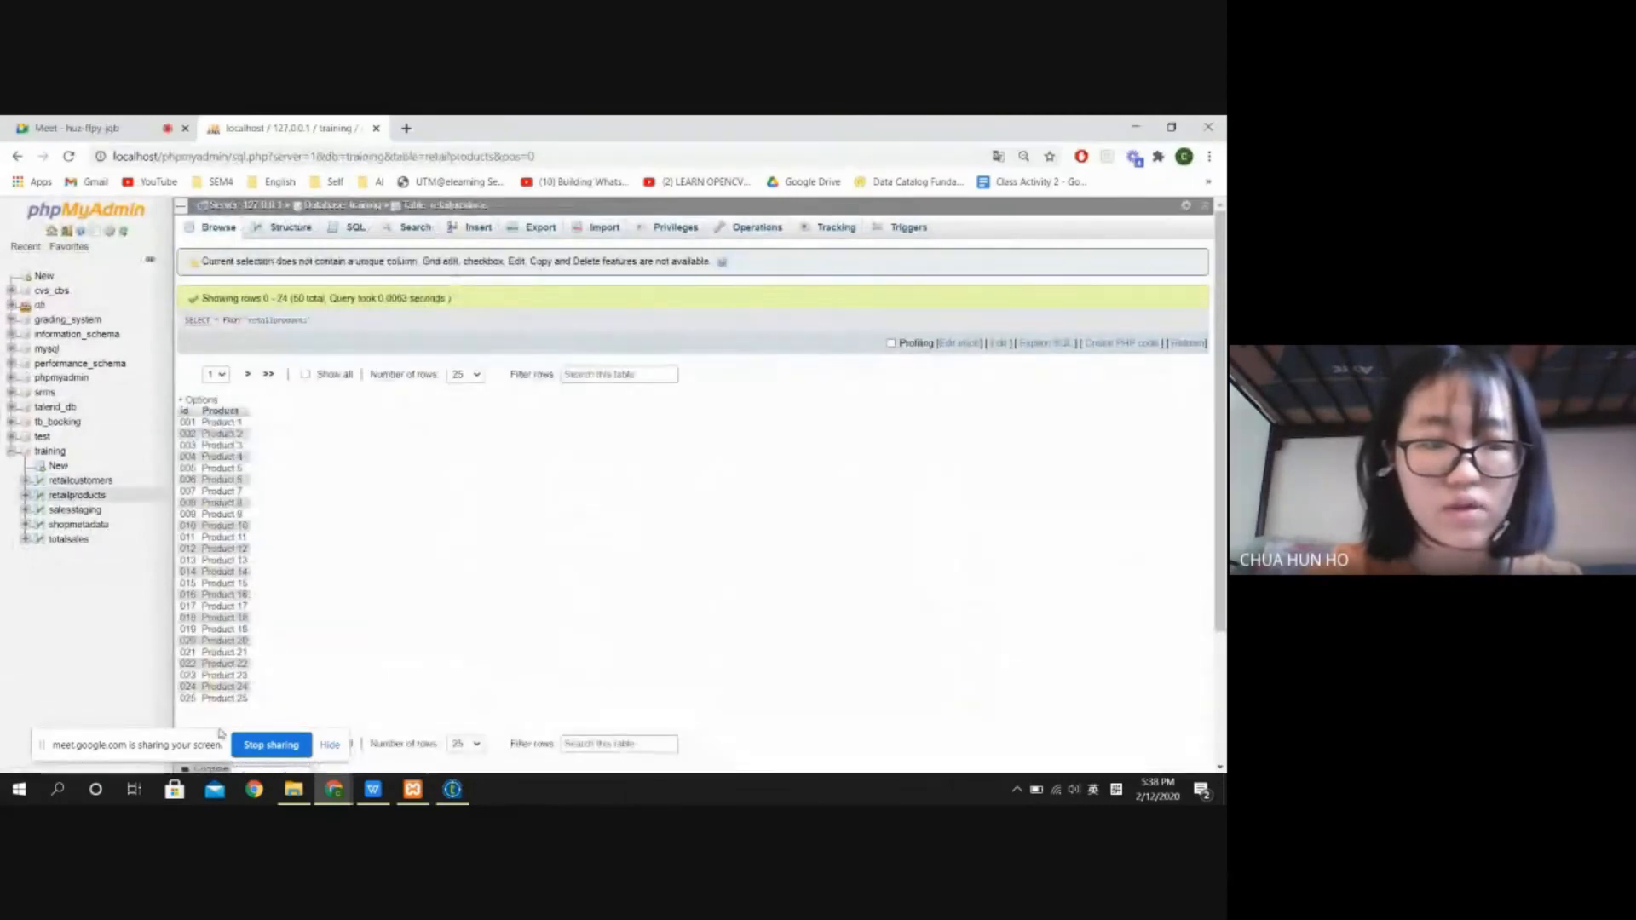
{"action": "scroll", "coordinate": [424, 441], "scroll_direction": "down", "scroll_amount": 5}
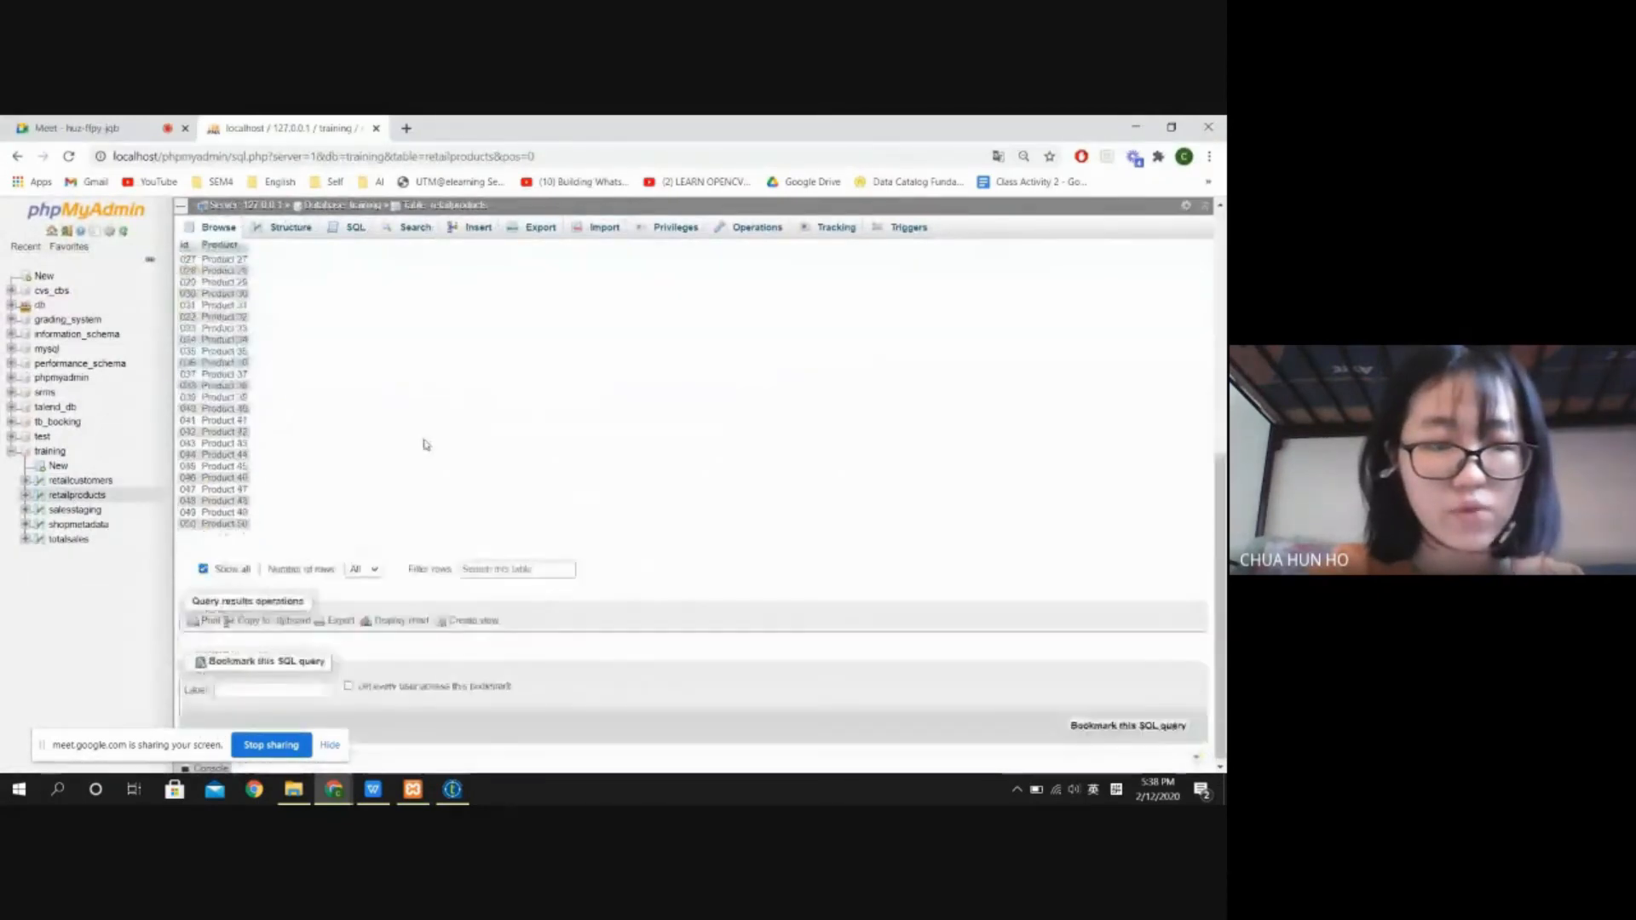
{"action": "scroll", "coordinate": [186, 485], "scroll_direction": "up", "scroll_amount": 5}
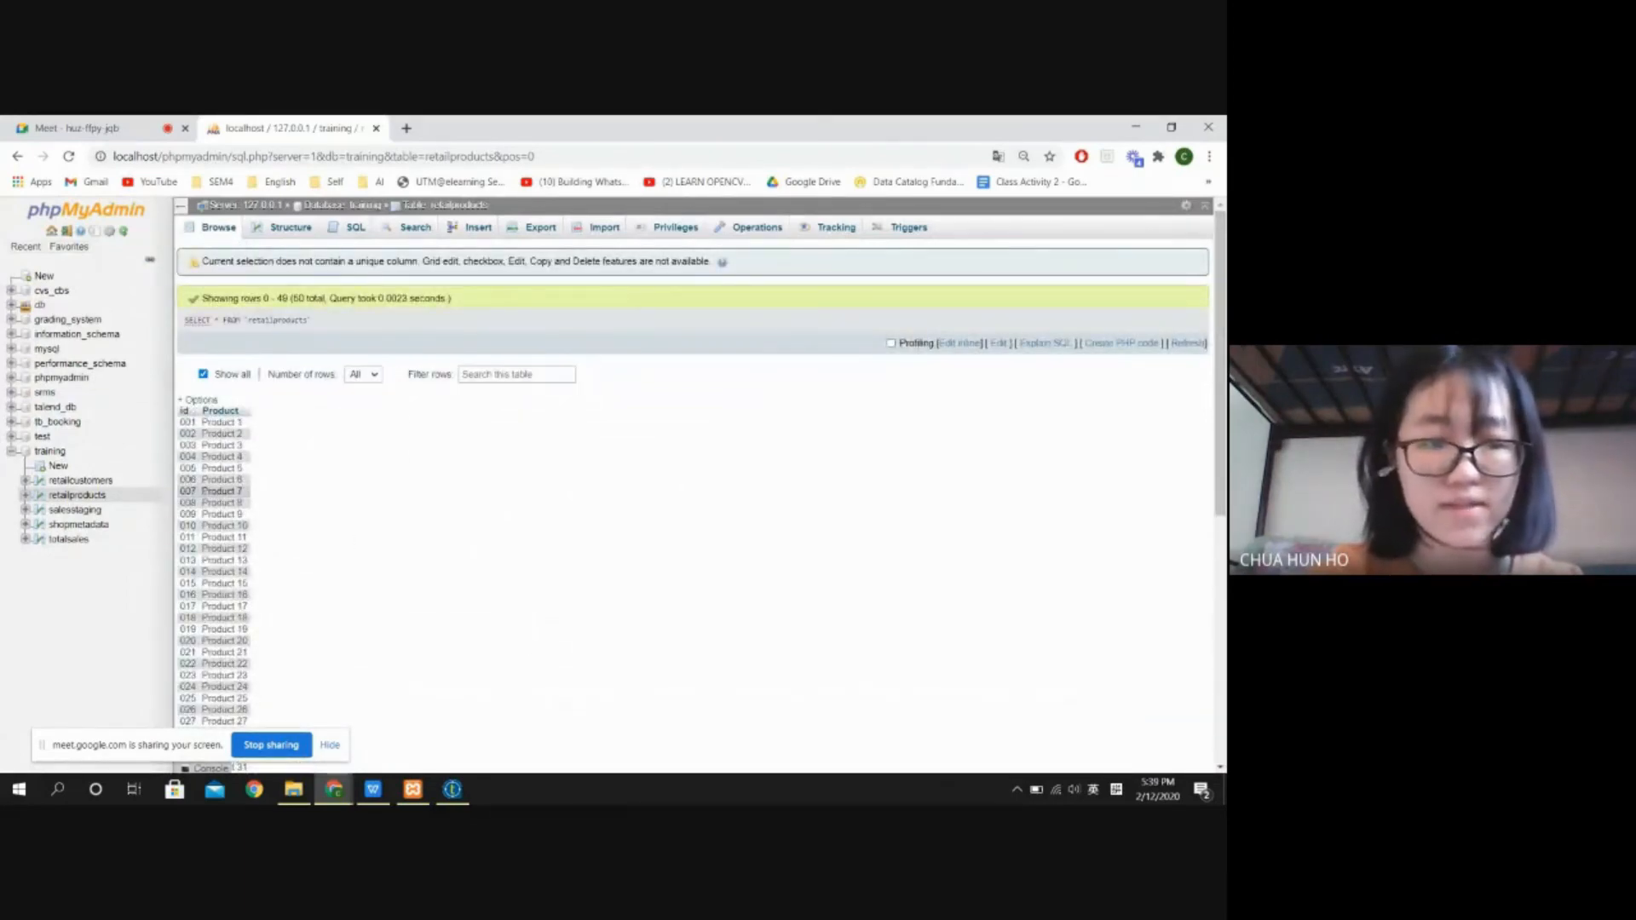
Step: Switch to the Talend PDF guide and read from the warnings and Fix the Schema instructions through to Verify Results
{"action": "key", "text": "alt+Tab"}
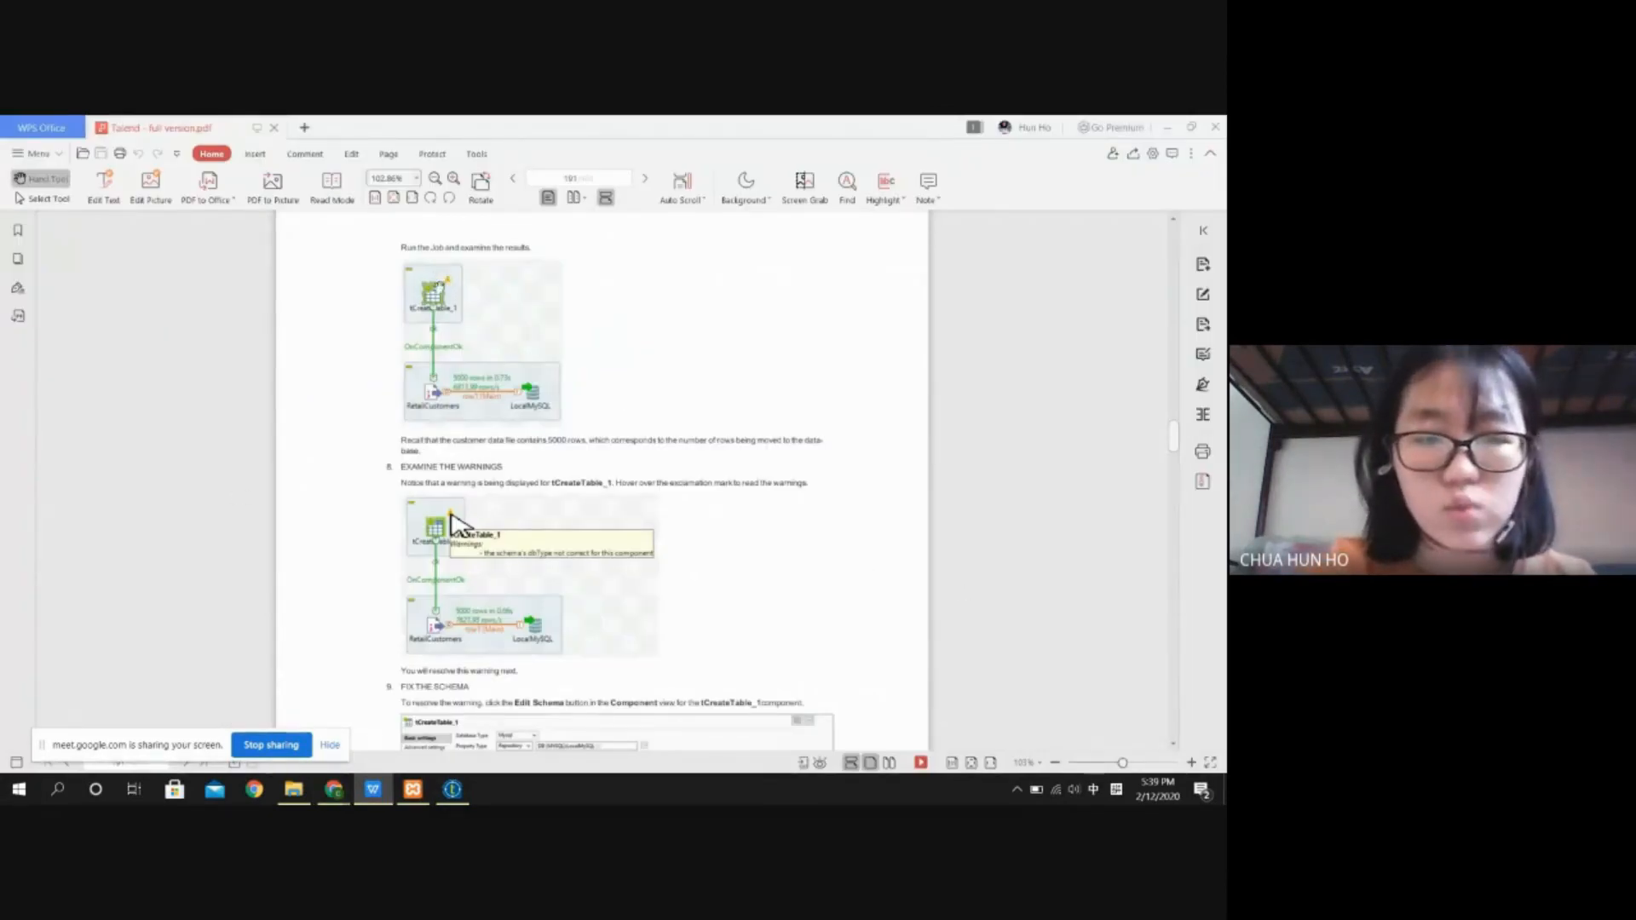
{"action": "scroll", "coordinate": [514, 328], "scroll_direction": "down", "scroll_amount": 5}
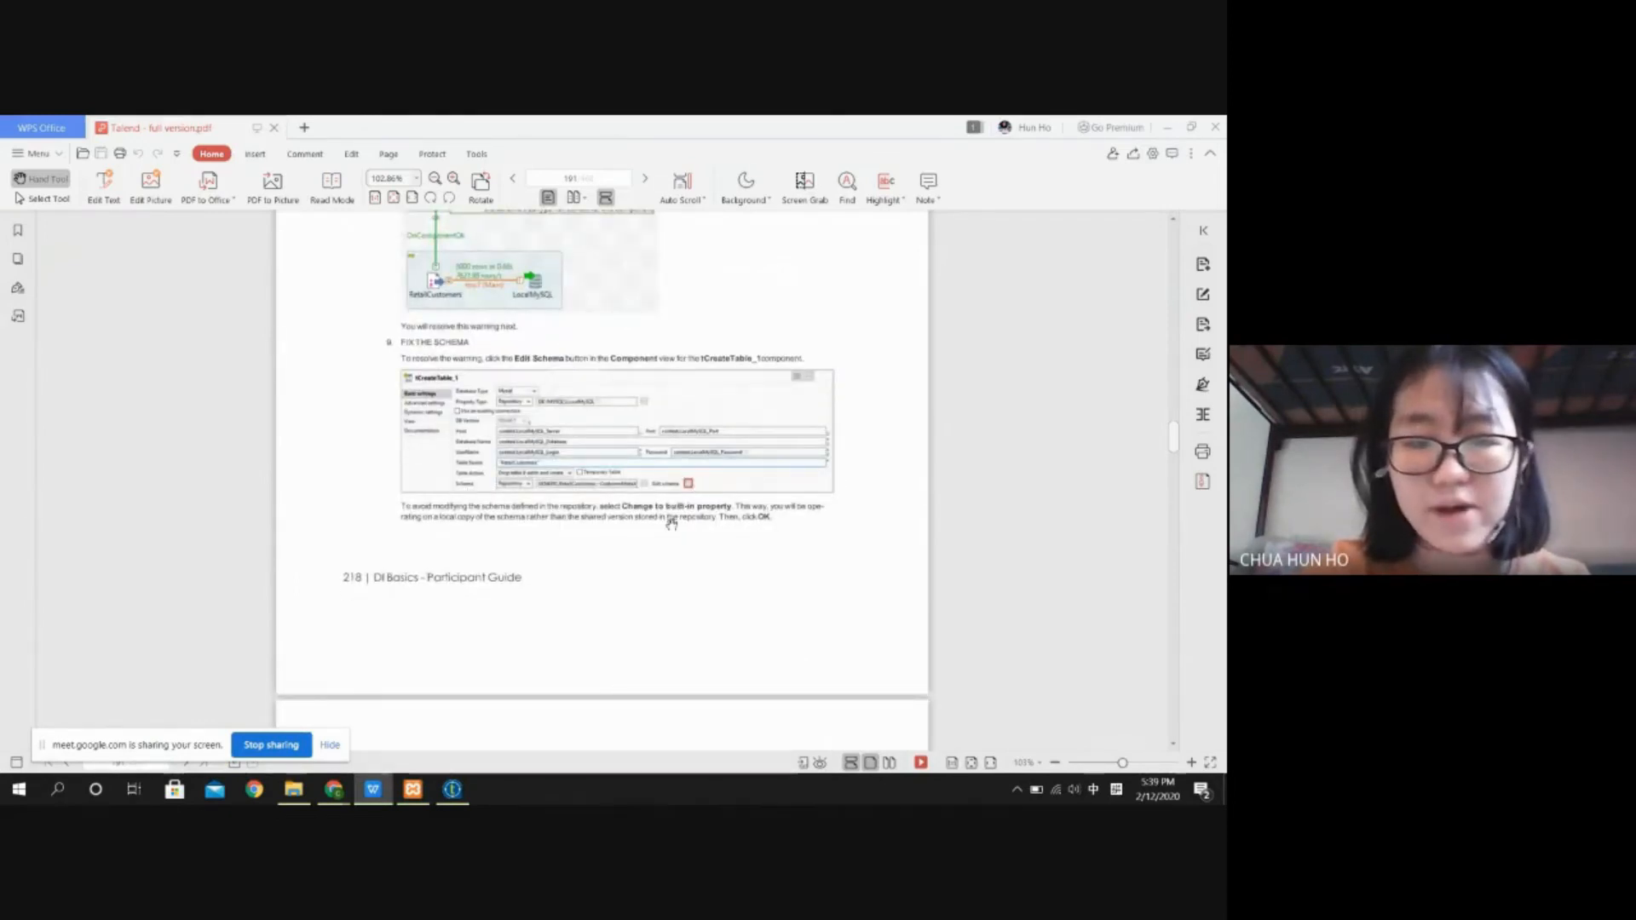
{"action": "scroll", "coordinate": [672, 523], "scroll_direction": "down", "scroll_amount": 10}
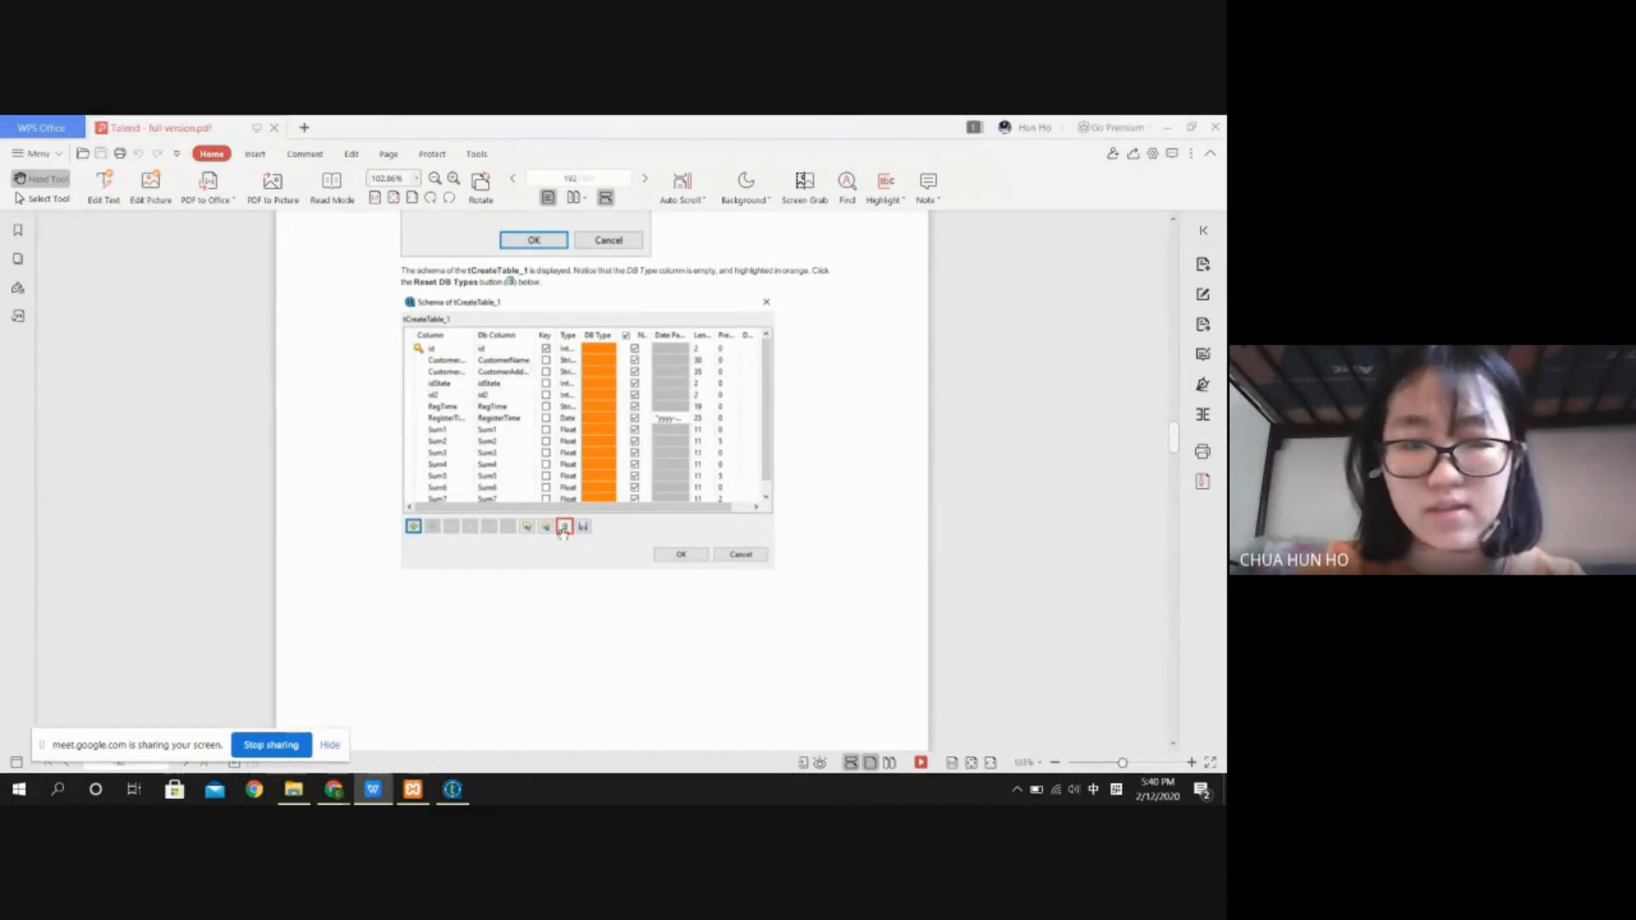
{"action": "scroll", "coordinate": [562, 531], "scroll_direction": "down", "scroll_amount": 7}
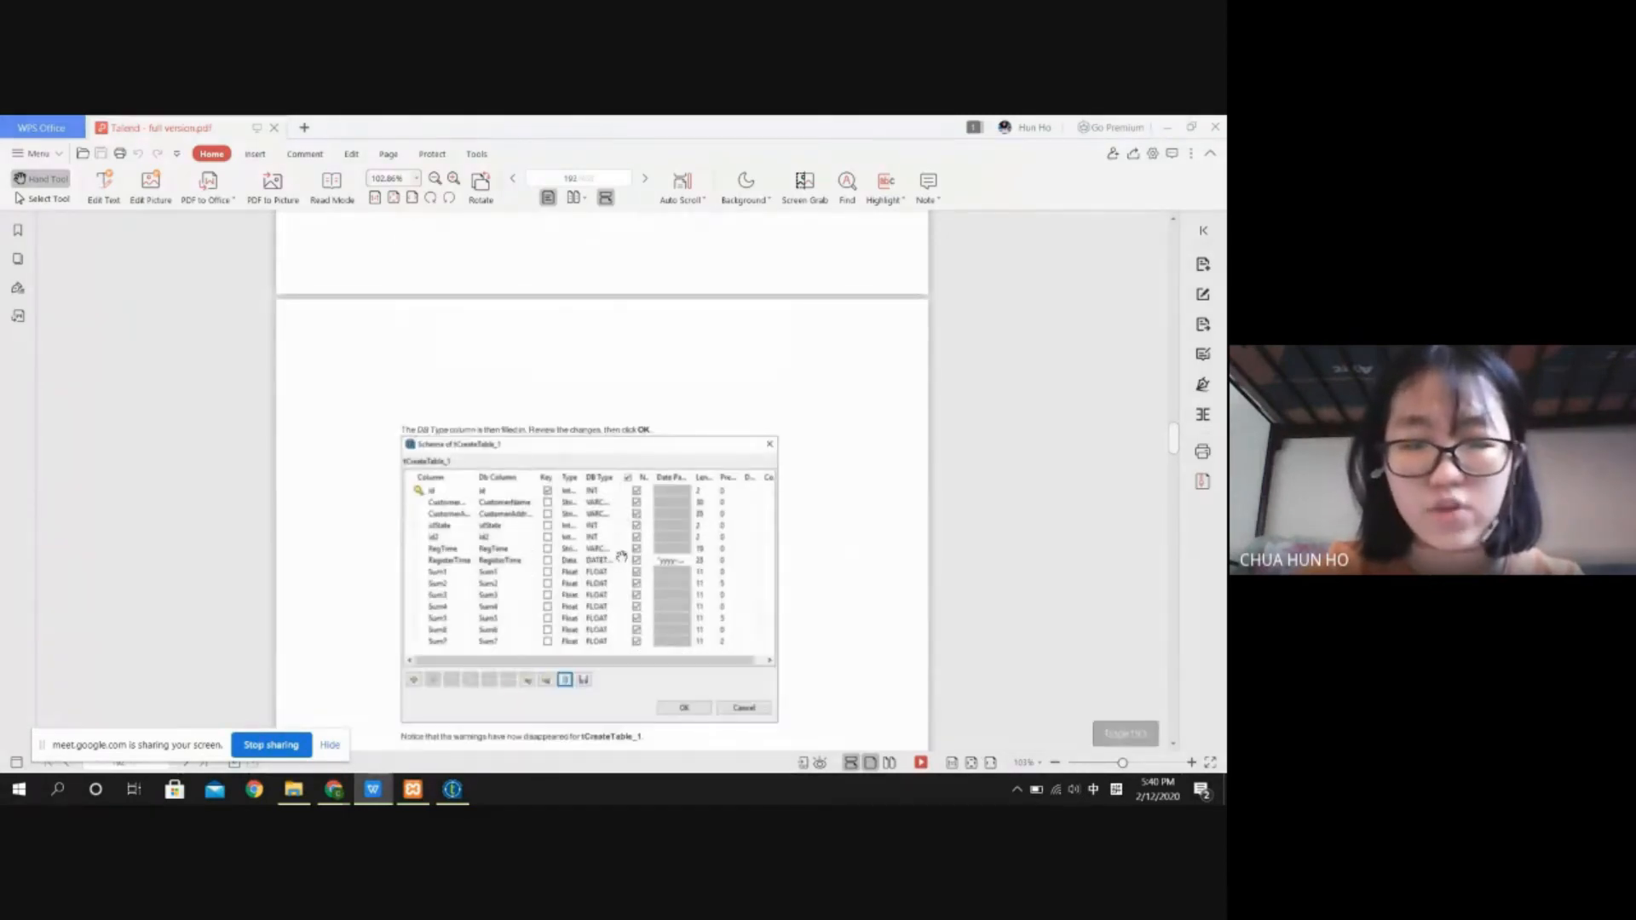
{"action": "scroll", "coordinate": [622, 556], "scroll_direction": "down", "scroll_amount": 3}
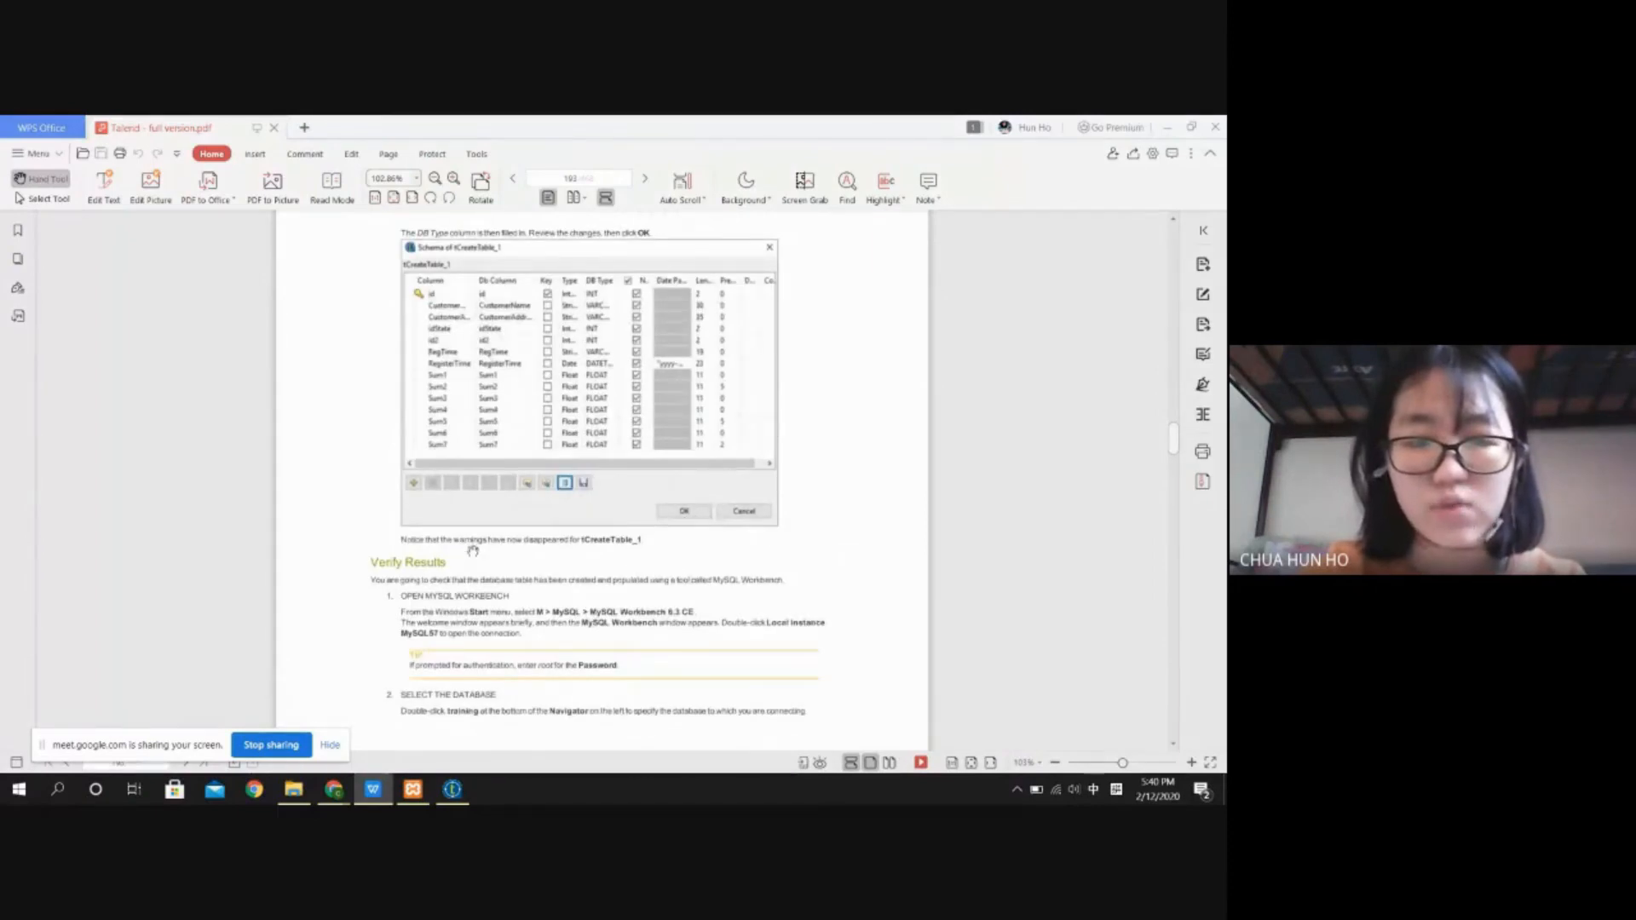
Step: Switch back to Talend and look over the ShopTableSetup job's subjobs and the Shop1 input component's settings
{"action": "key", "text": "alt+Tab"}
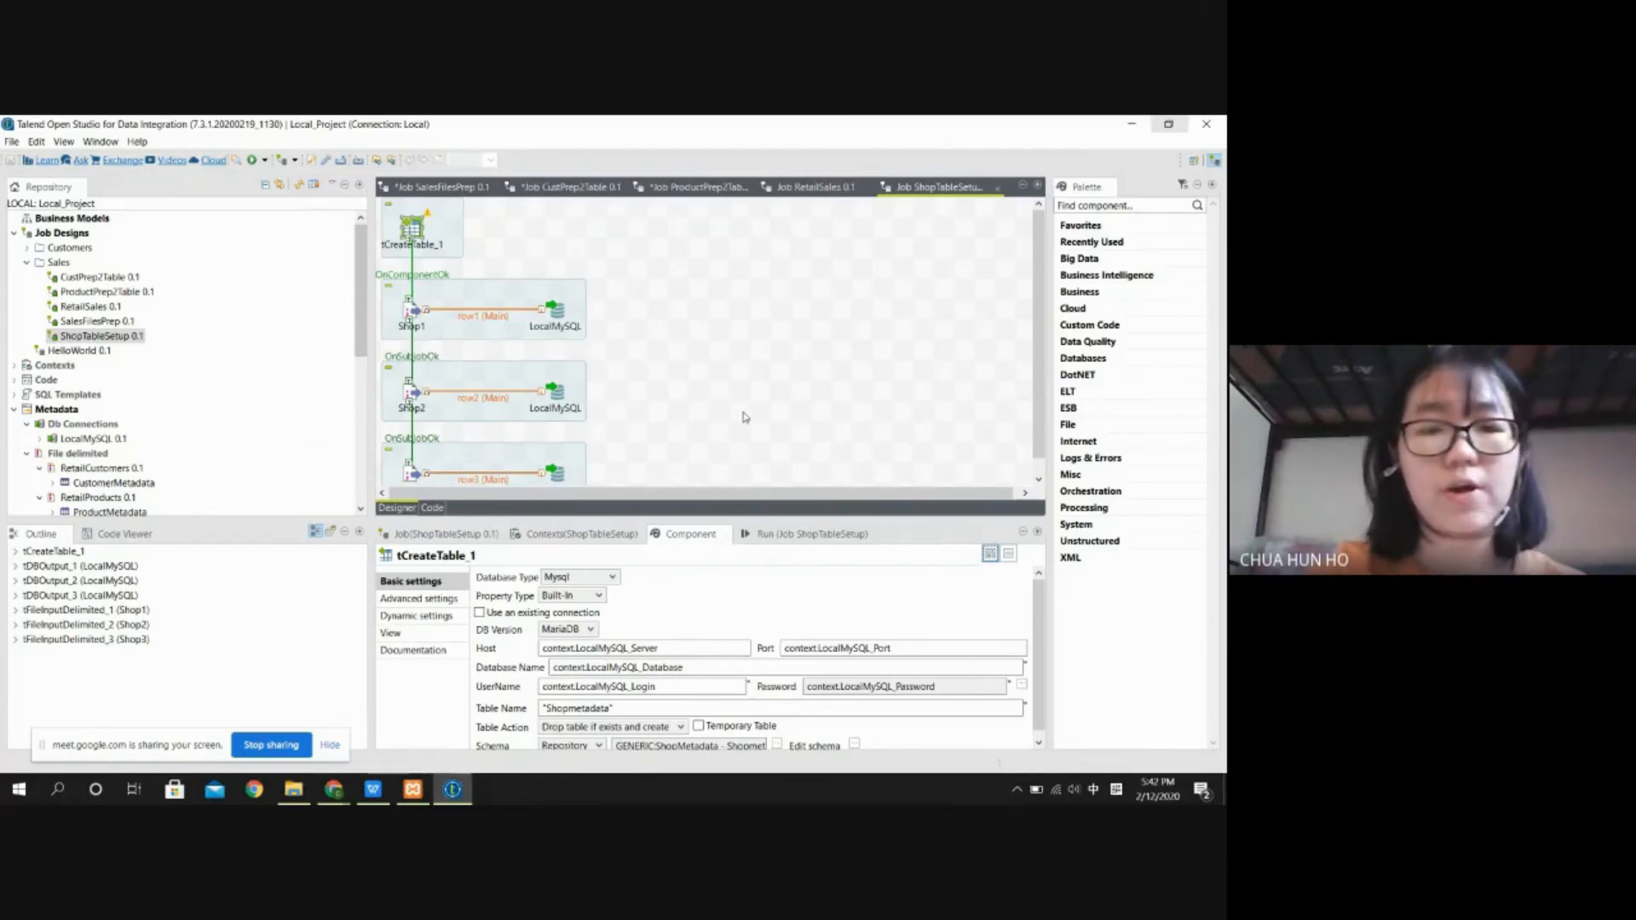
{"action": "scroll", "coordinate": [745, 417], "scroll_direction": "down", "scroll_amount": 1}
{"action": "scroll", "coordinate": [590, 417], "scroll_direction": "up", "scroll_amount": 1}
{"action": "scroll", "coordinate": [612, 333], "scroll_direction": "down", "scroll_amount": 1}
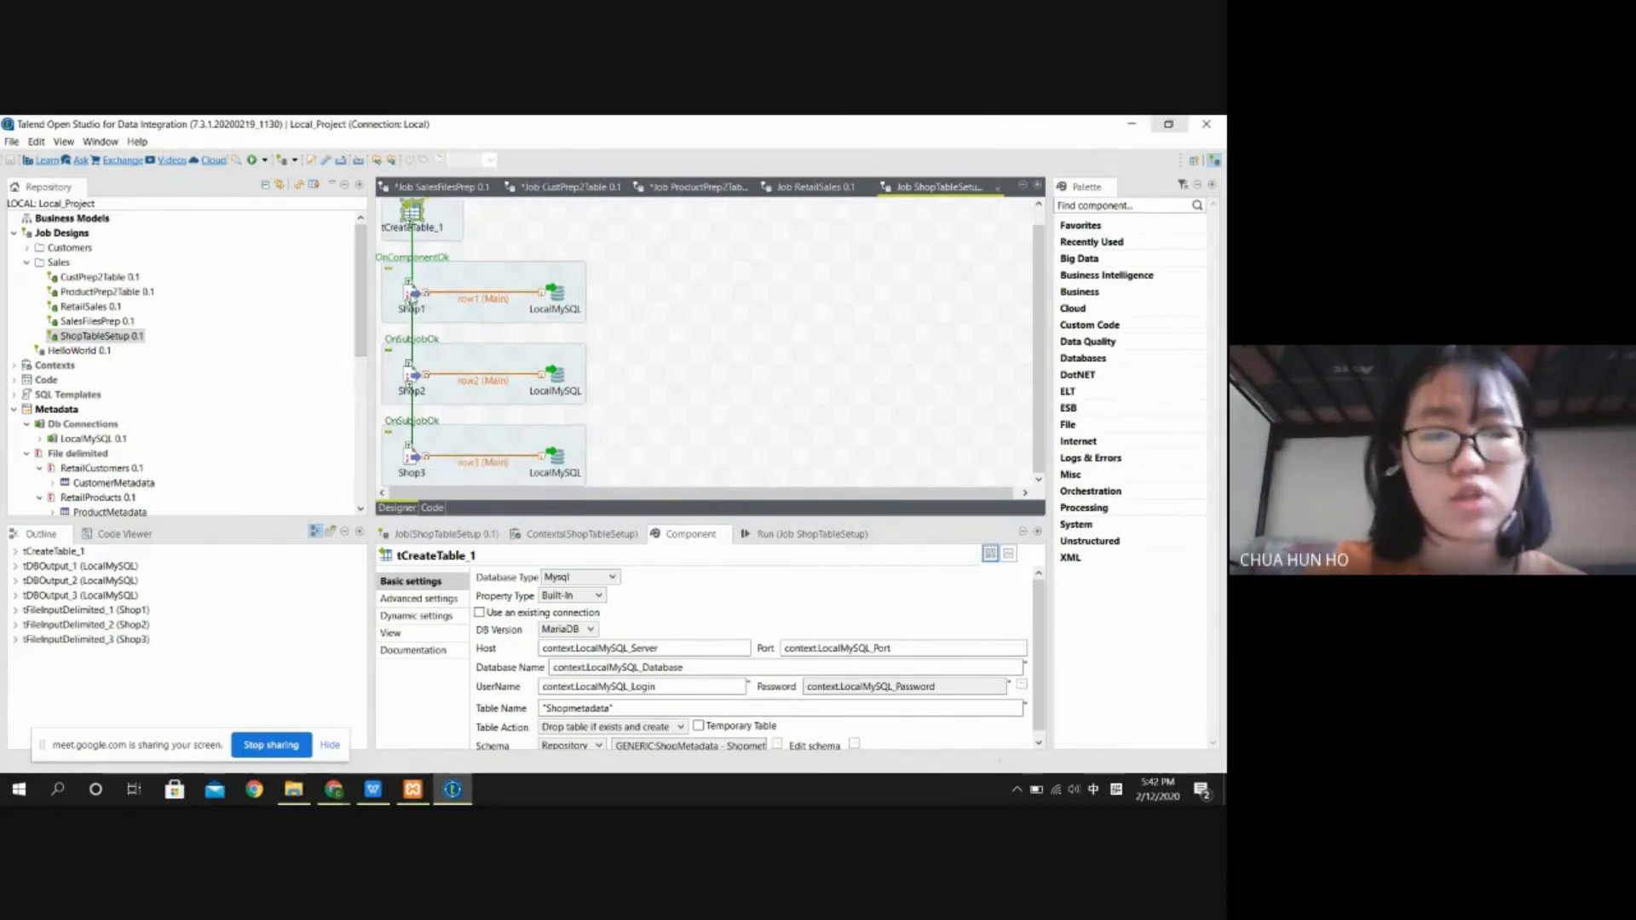
{"action": "left_click", "coordinate": [412, 374]}
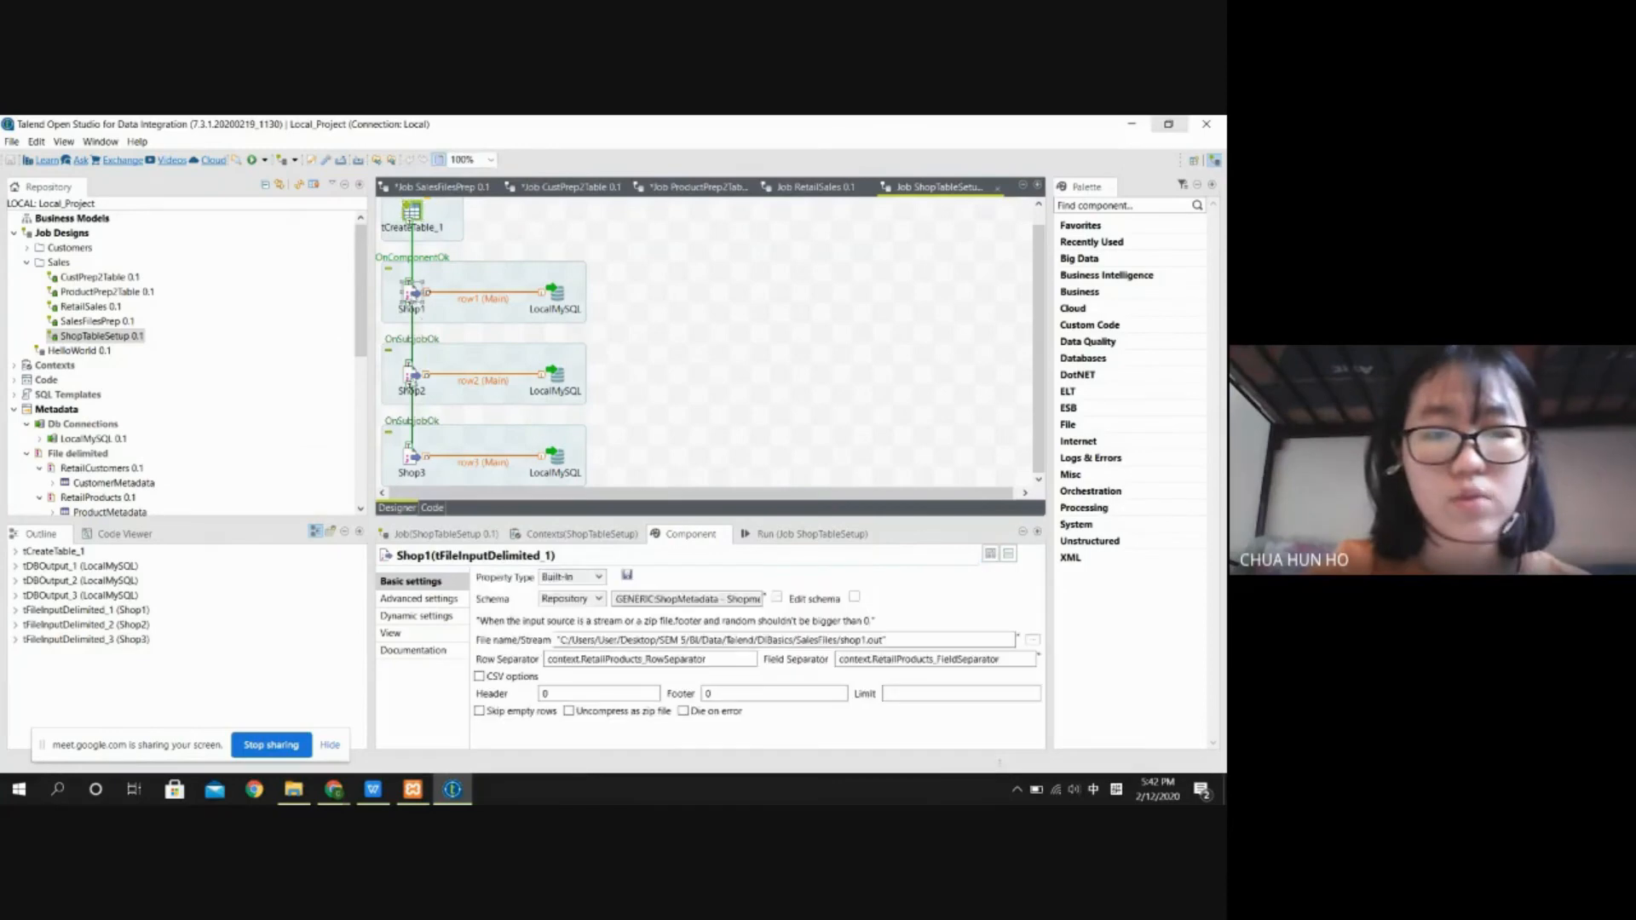
{"action": "left_click", "coordinate": [795, 332]}
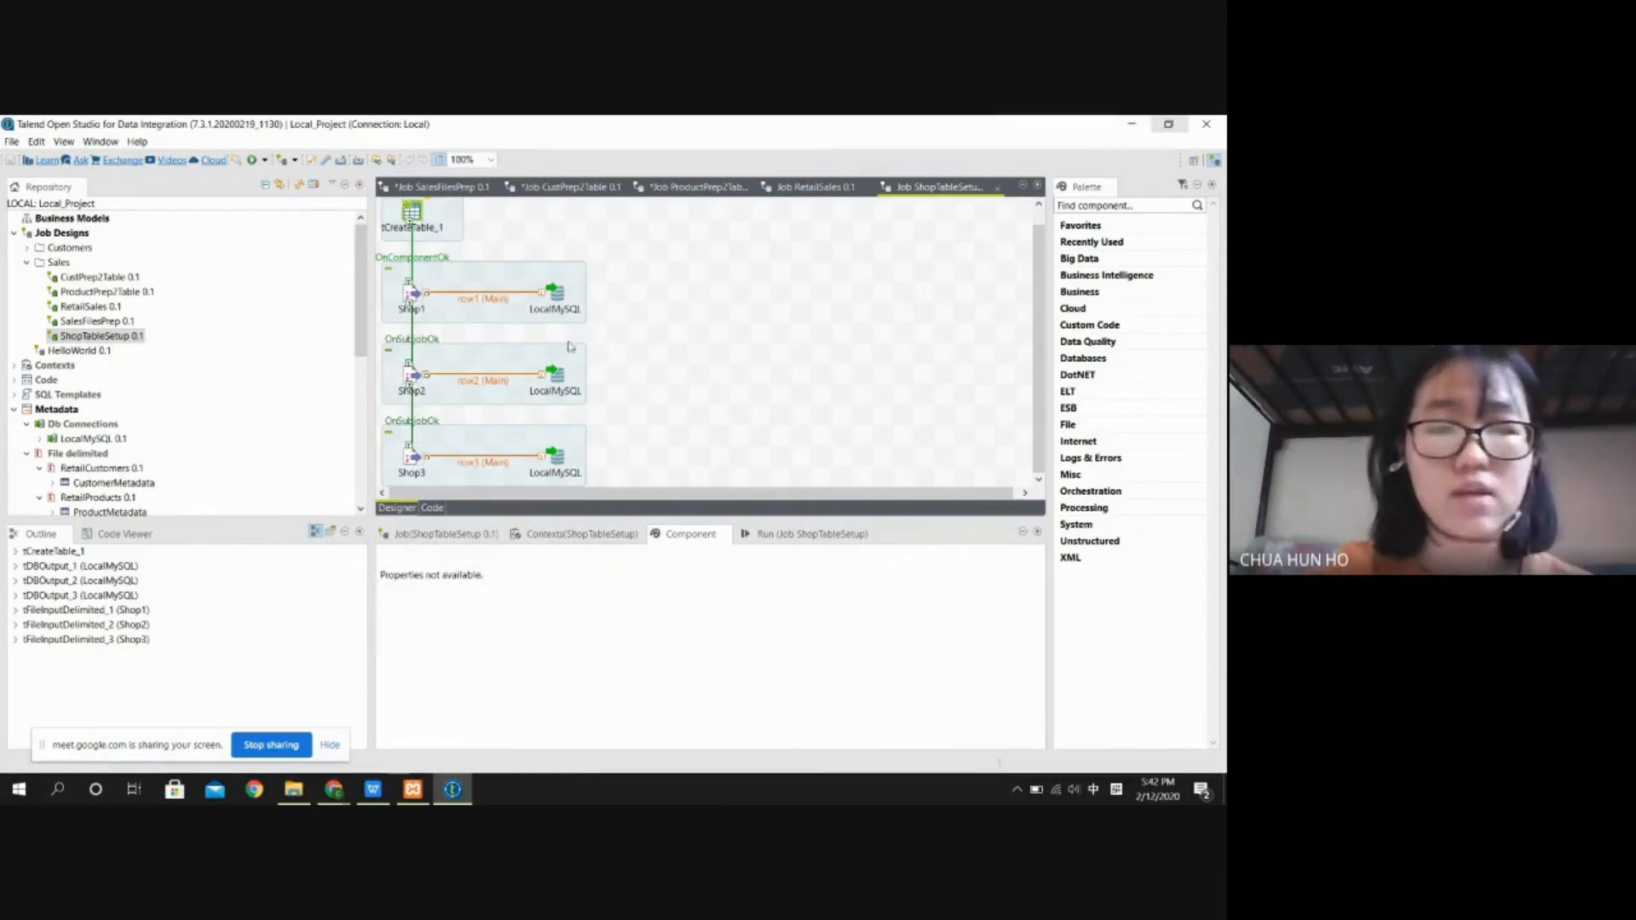
Step: Review the tCreateTable_1 basic settings, including its schema, and the file settings of the Shop1 input component
{"action": "left_click", "coordinate": [412, 213]}
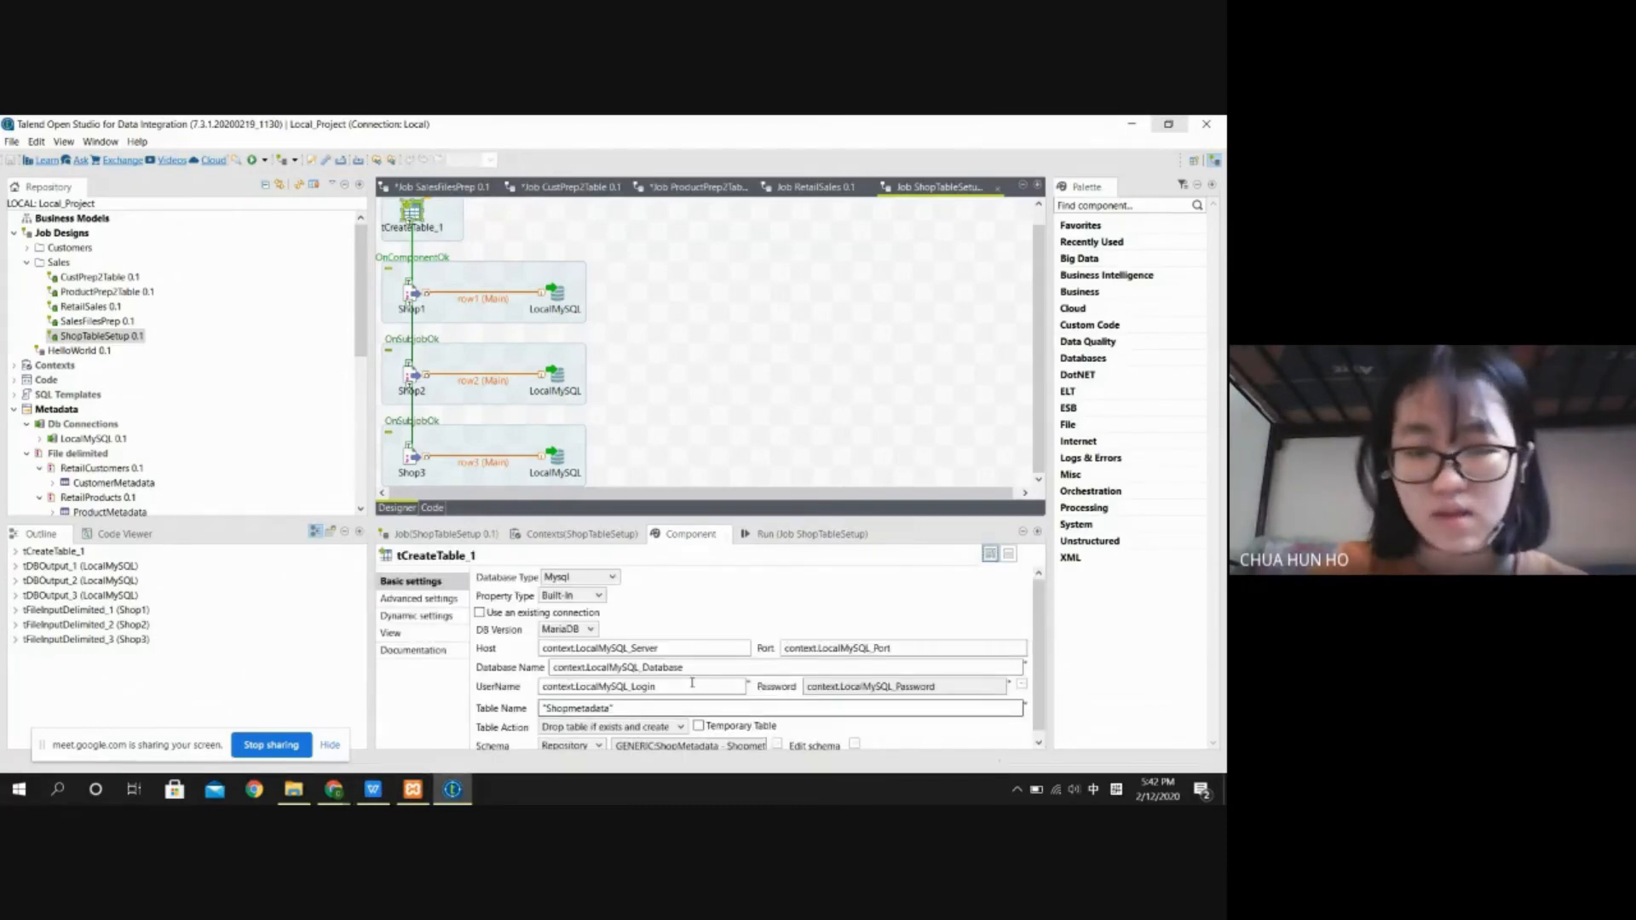
{"action": "scroll", "coordinate": [648, 689], "scroll_direction": "down", "scroll_amount": 1}
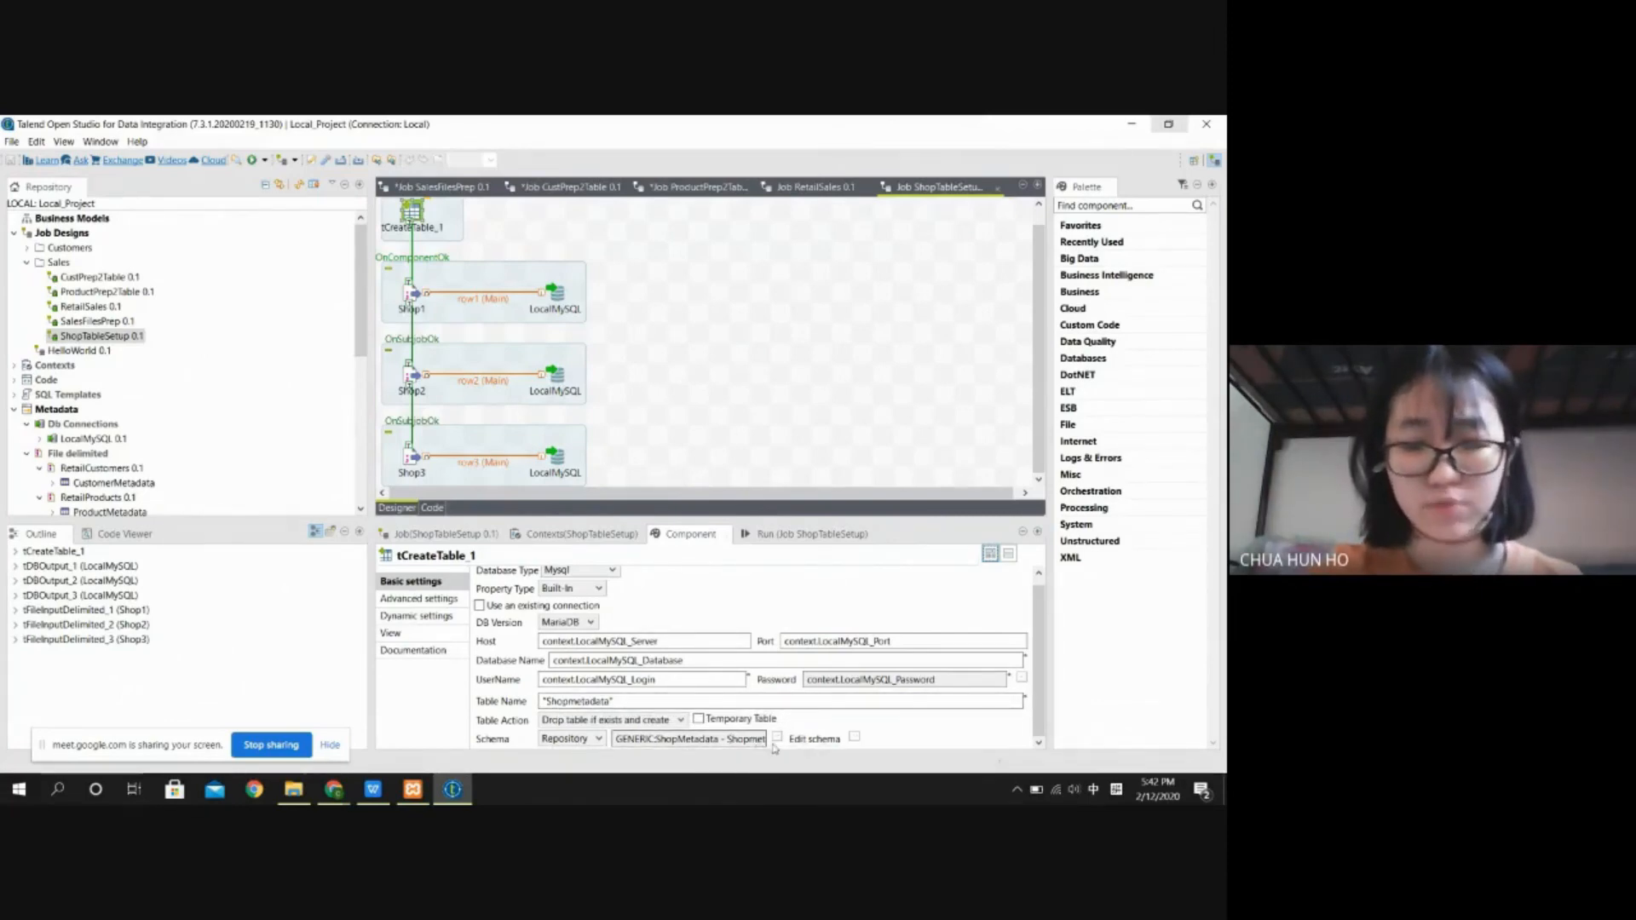
{"action": "scroll", "coordinate": [679, 741], "scroll_direction": "up", "scroll_amount": 1}
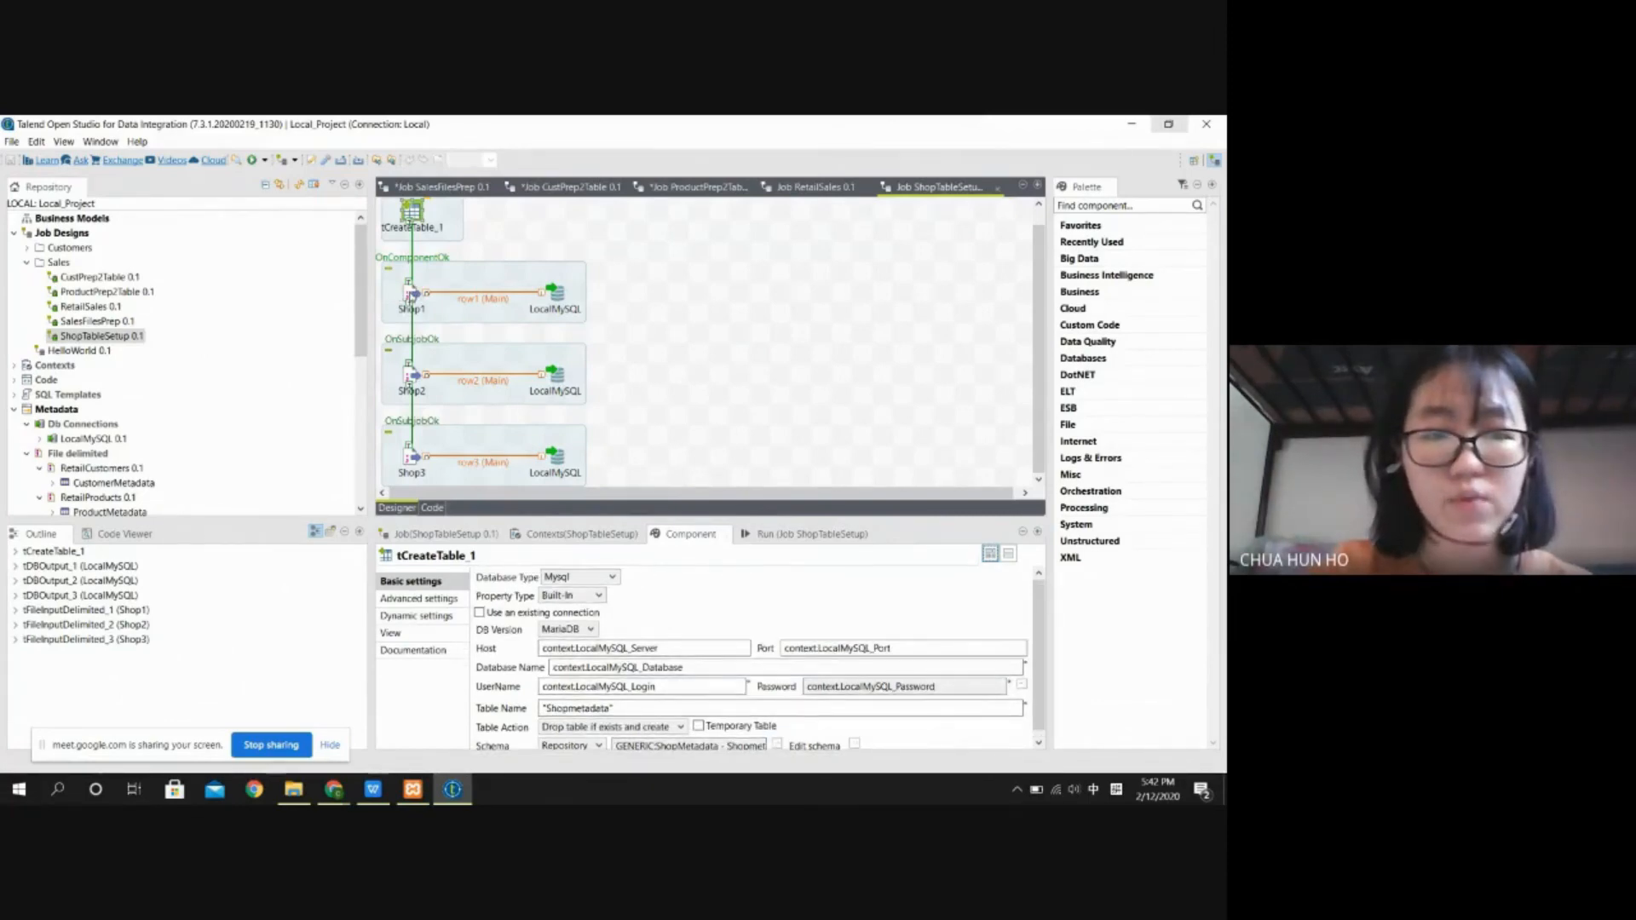
{"action": "left_click", "coordinate": [410, 294]}
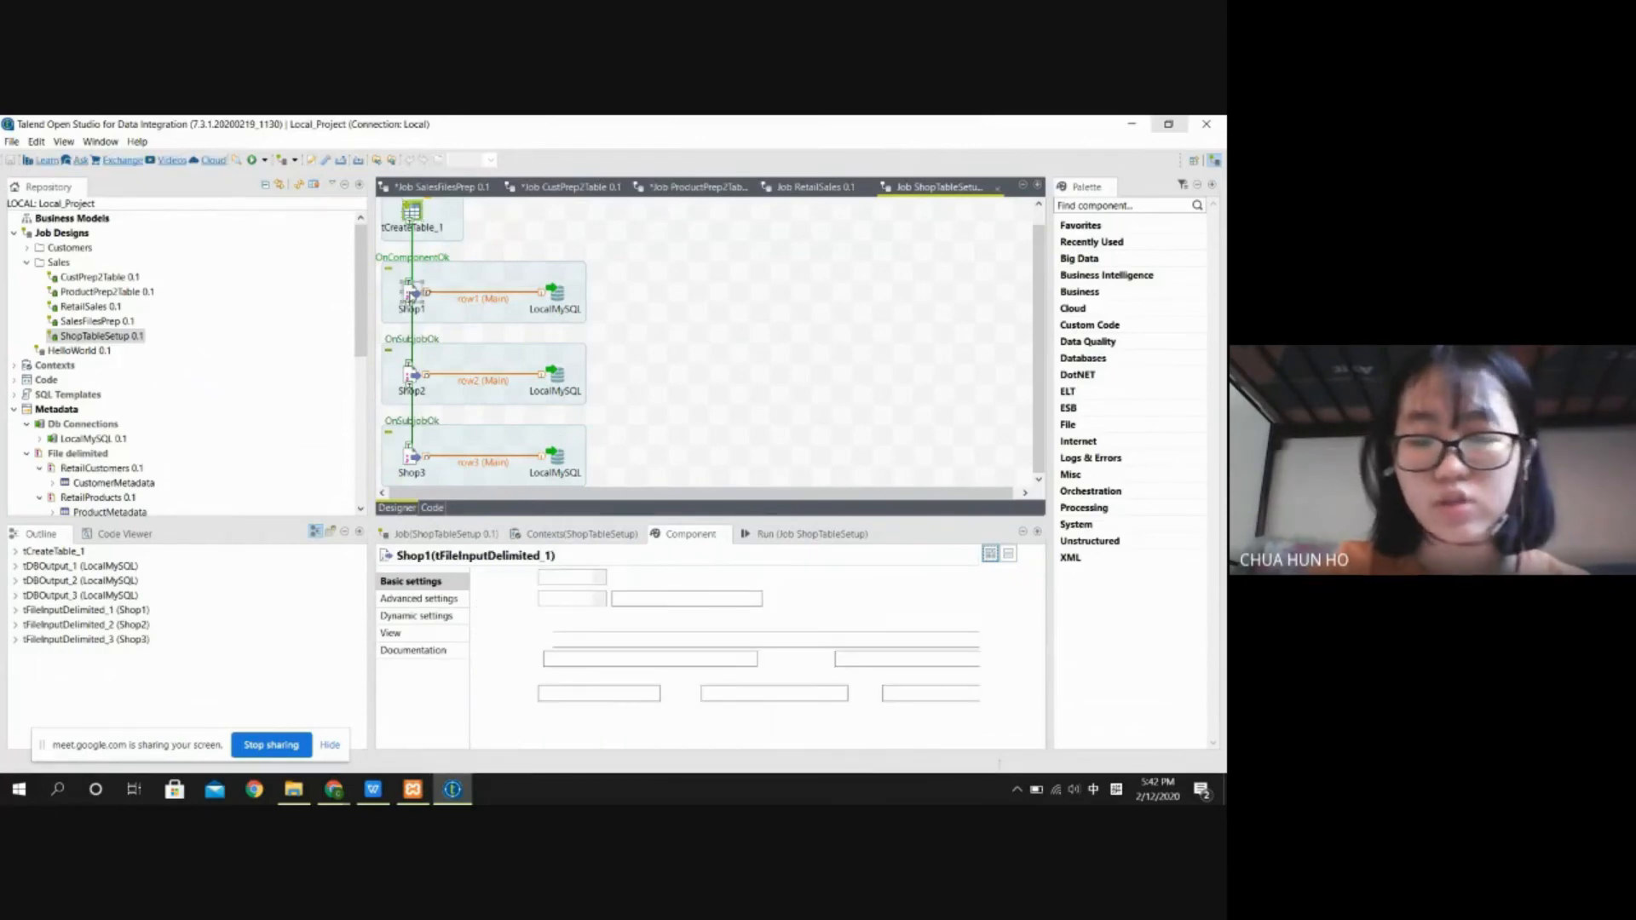
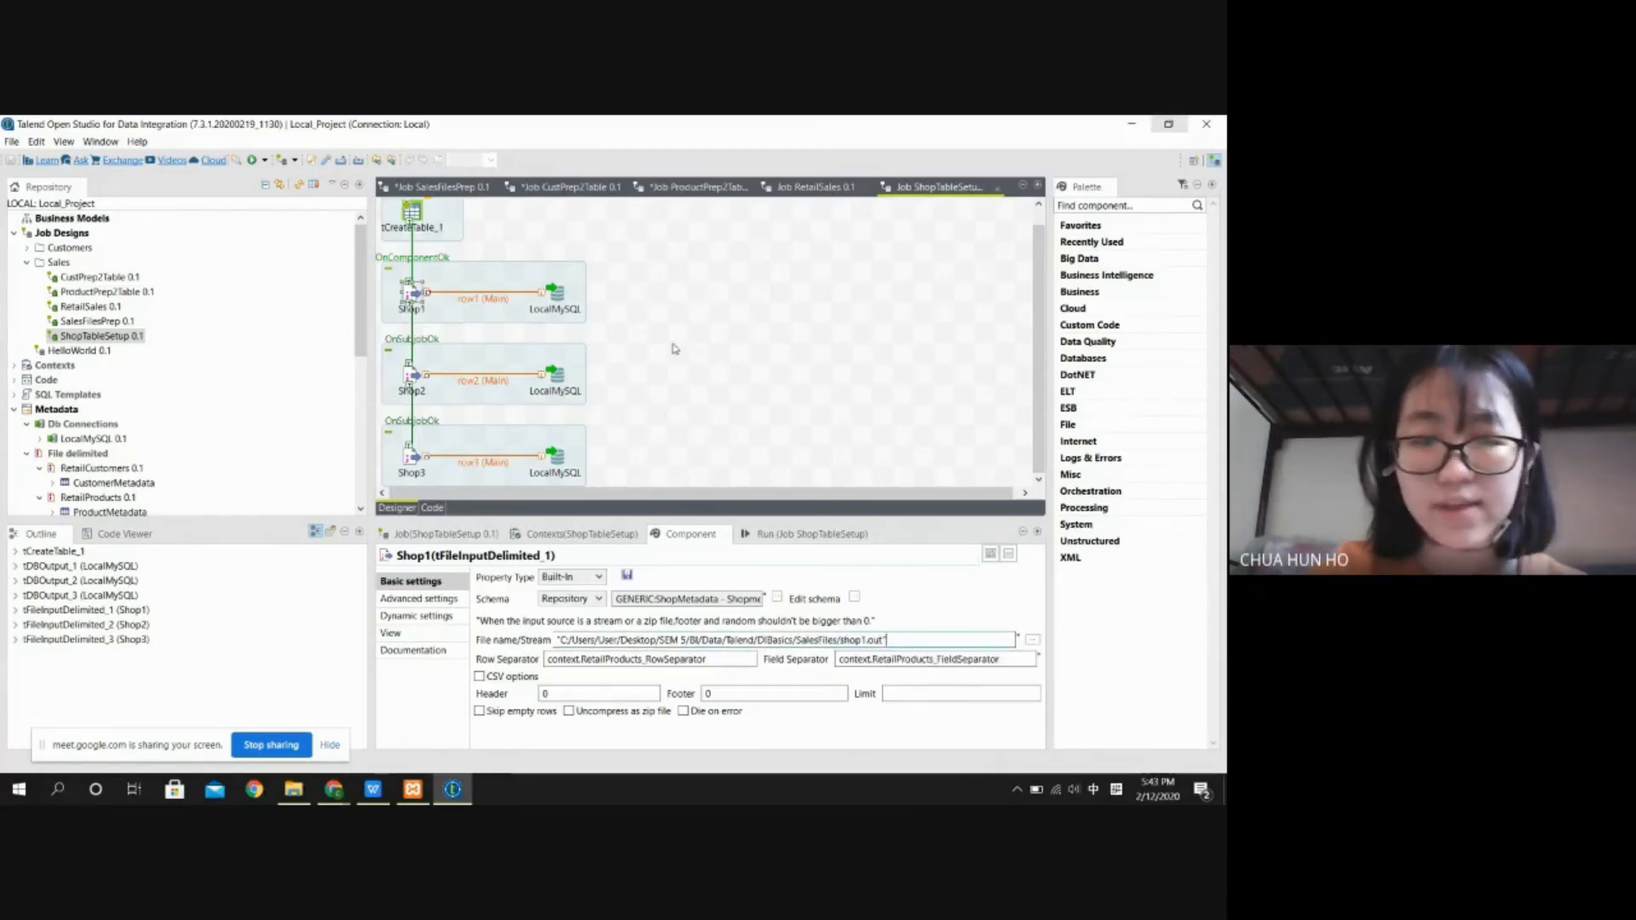
Step: Set the table name of the LocalMySQL output in the Shop1 subjob to "SalesStaging"
{"action": "left_click", "coordinate": [555, 292]}
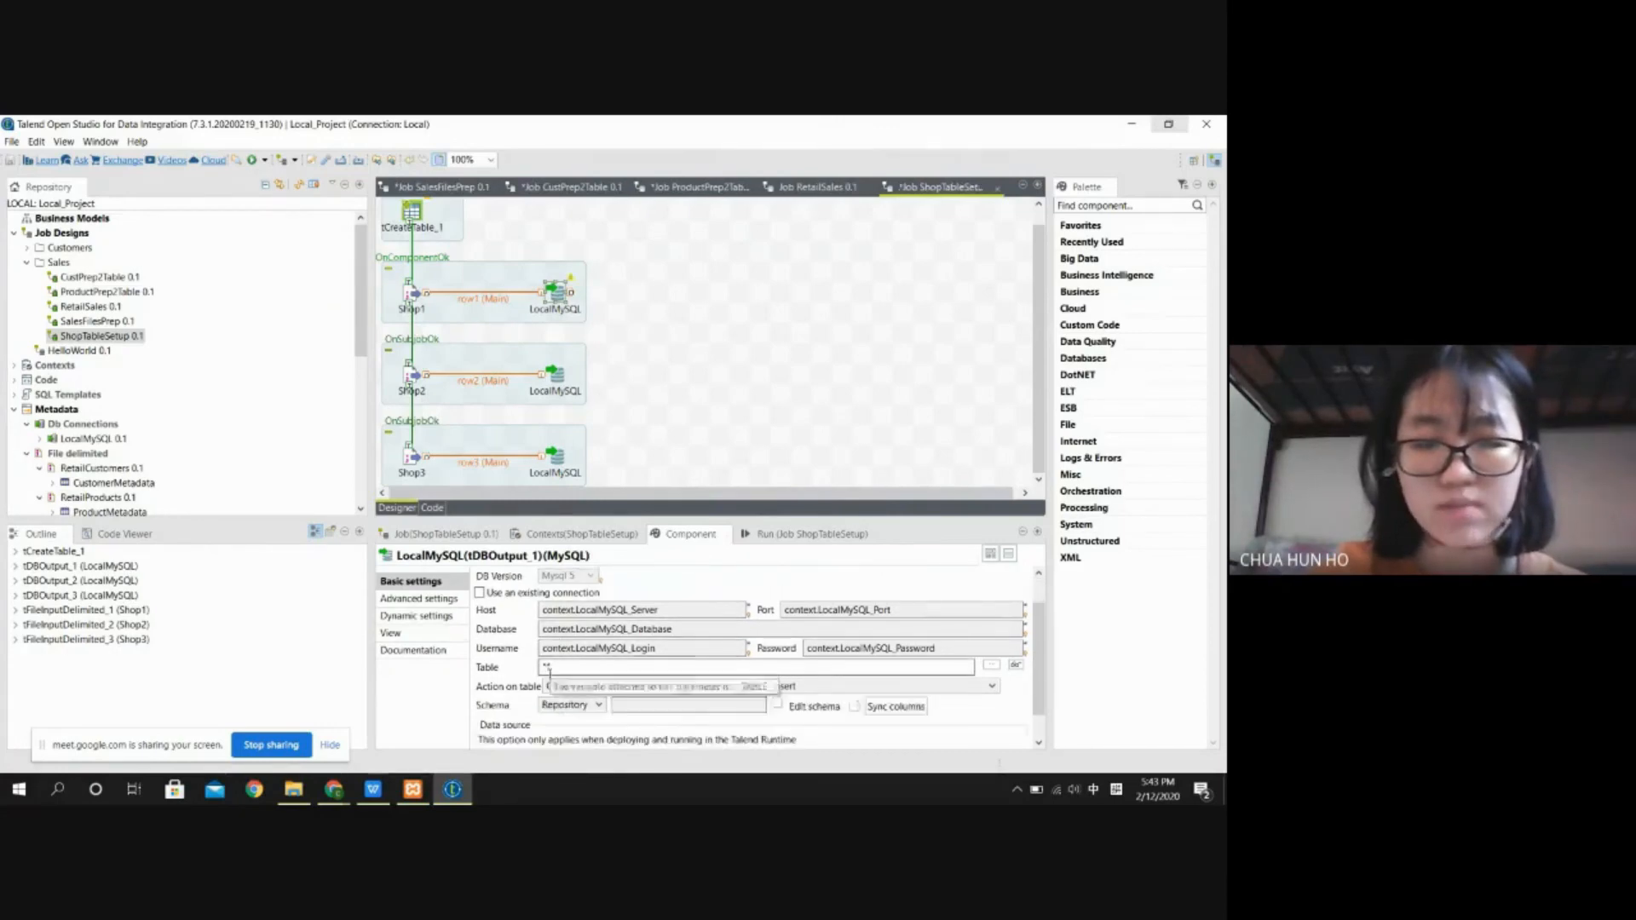
{"action": "left_click", "coordinate": [550, 670]}
{"action": "key", "text": "shift"}
{"action": "type", "text": "Stage"}
{"action": "type", "text": "Sales"}
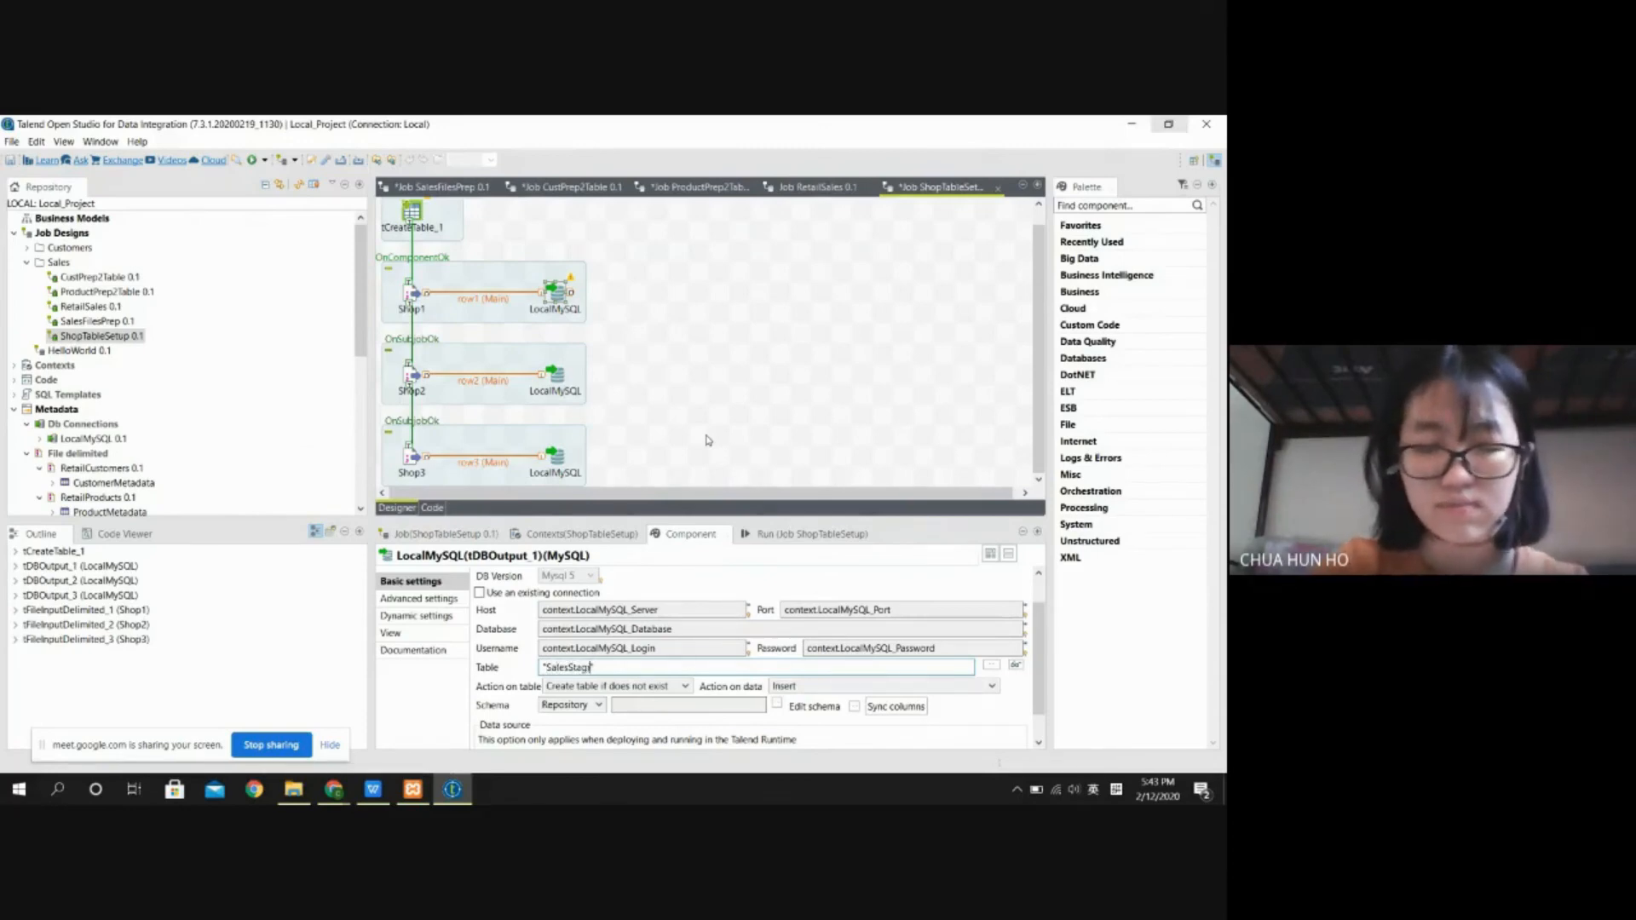
{"action": "left_click", "coordinate": [588, 445]}
Step: Check the LocalMySQL output settings in the Shop2 and Shop3 subjobs, and inspect the OnComponentOk and first OnSubjobOk triggers
{"action": "left_click", "coordinate": [555, 375]}
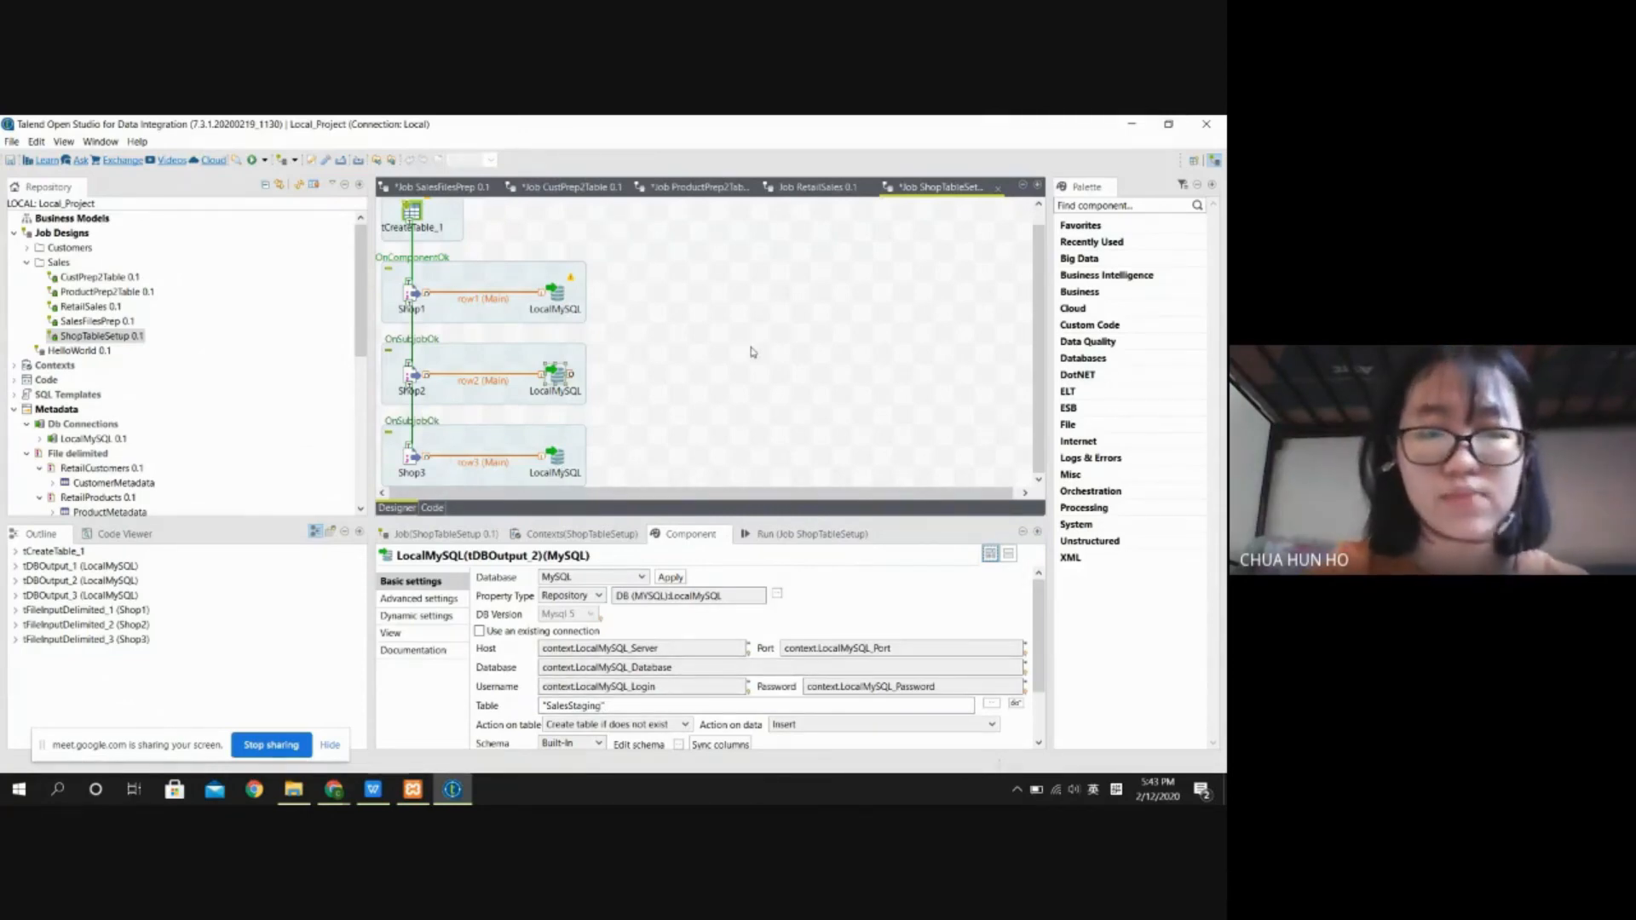
{"action": "left_click", "coordinate": [556, 456]}
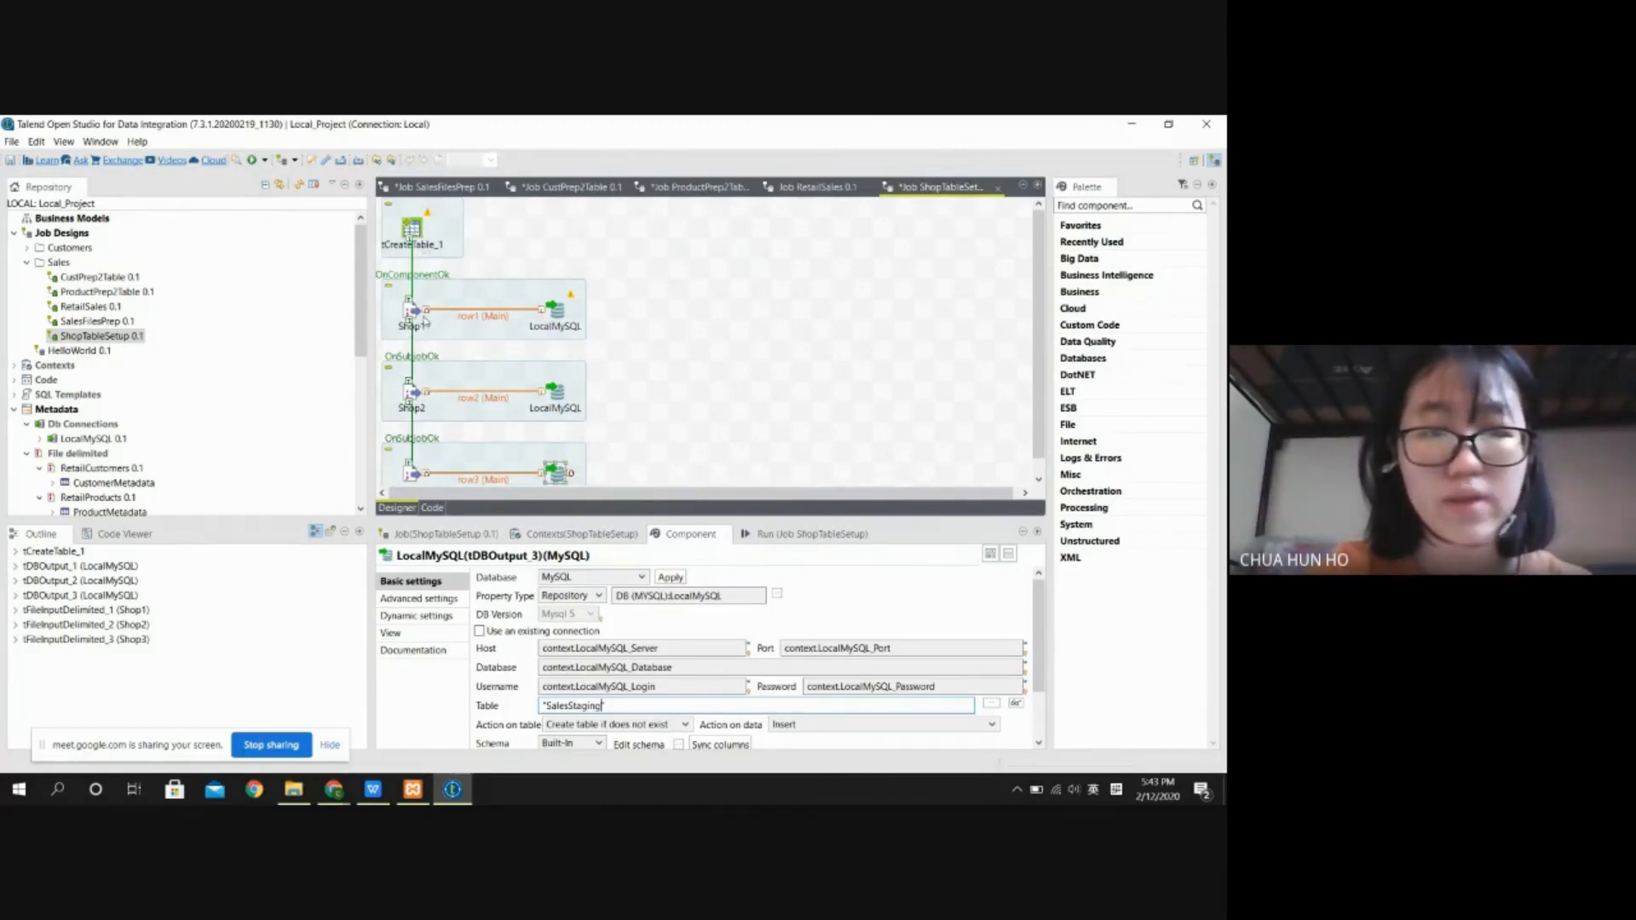
{"action": "left_click", "coordinate": [442, 277]}
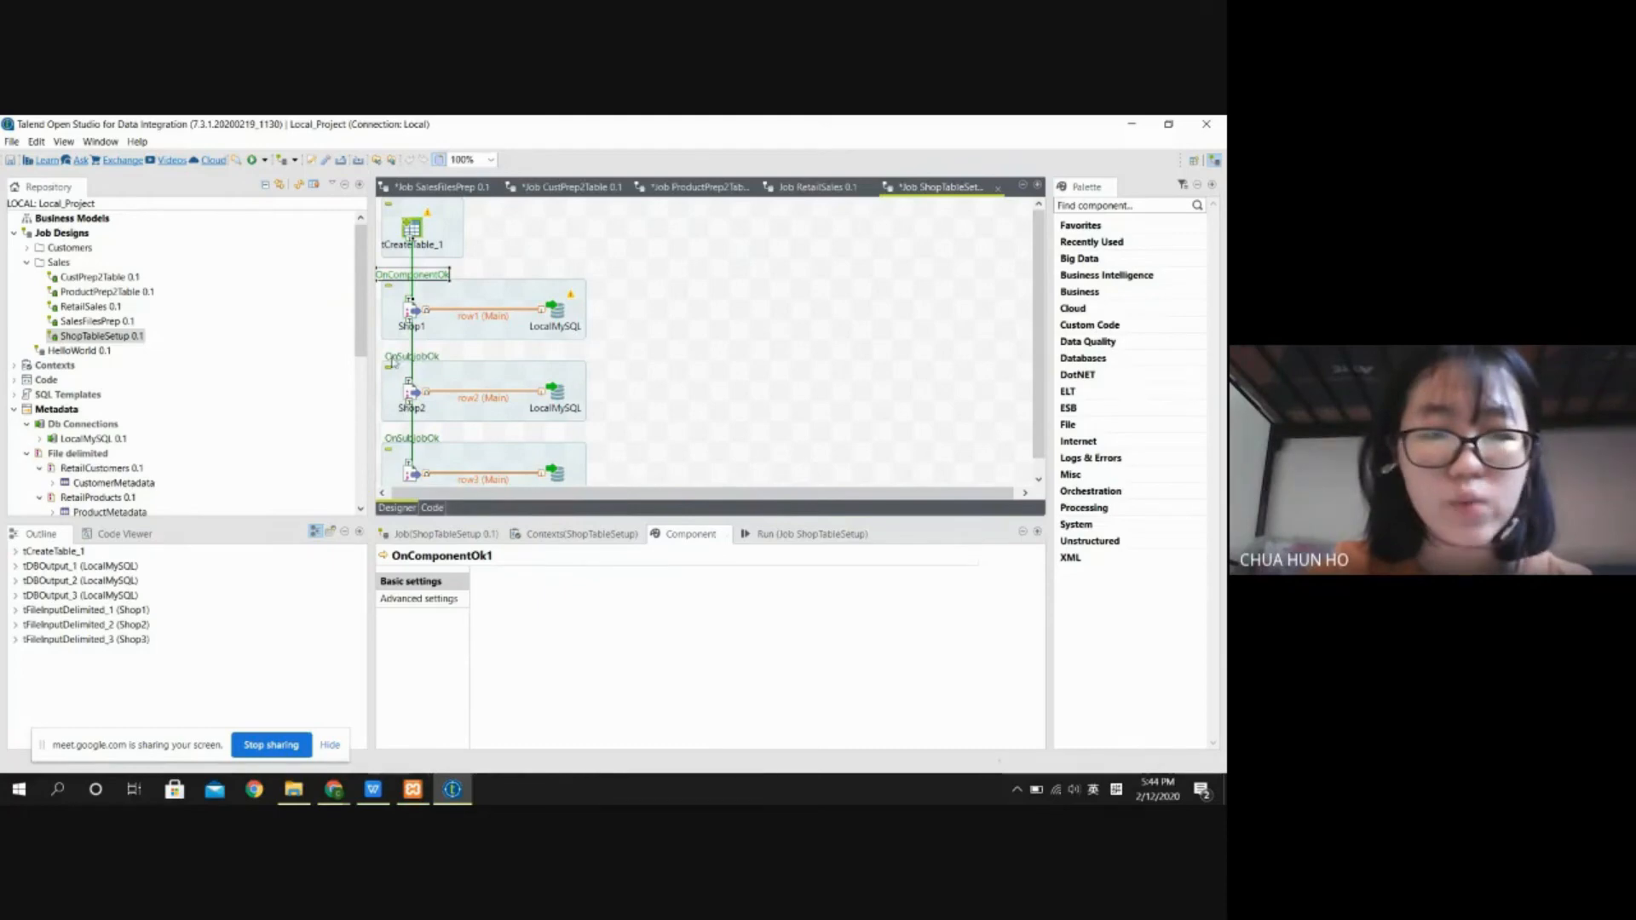
{"action": "left_click", "coordinate": [412, 358]}
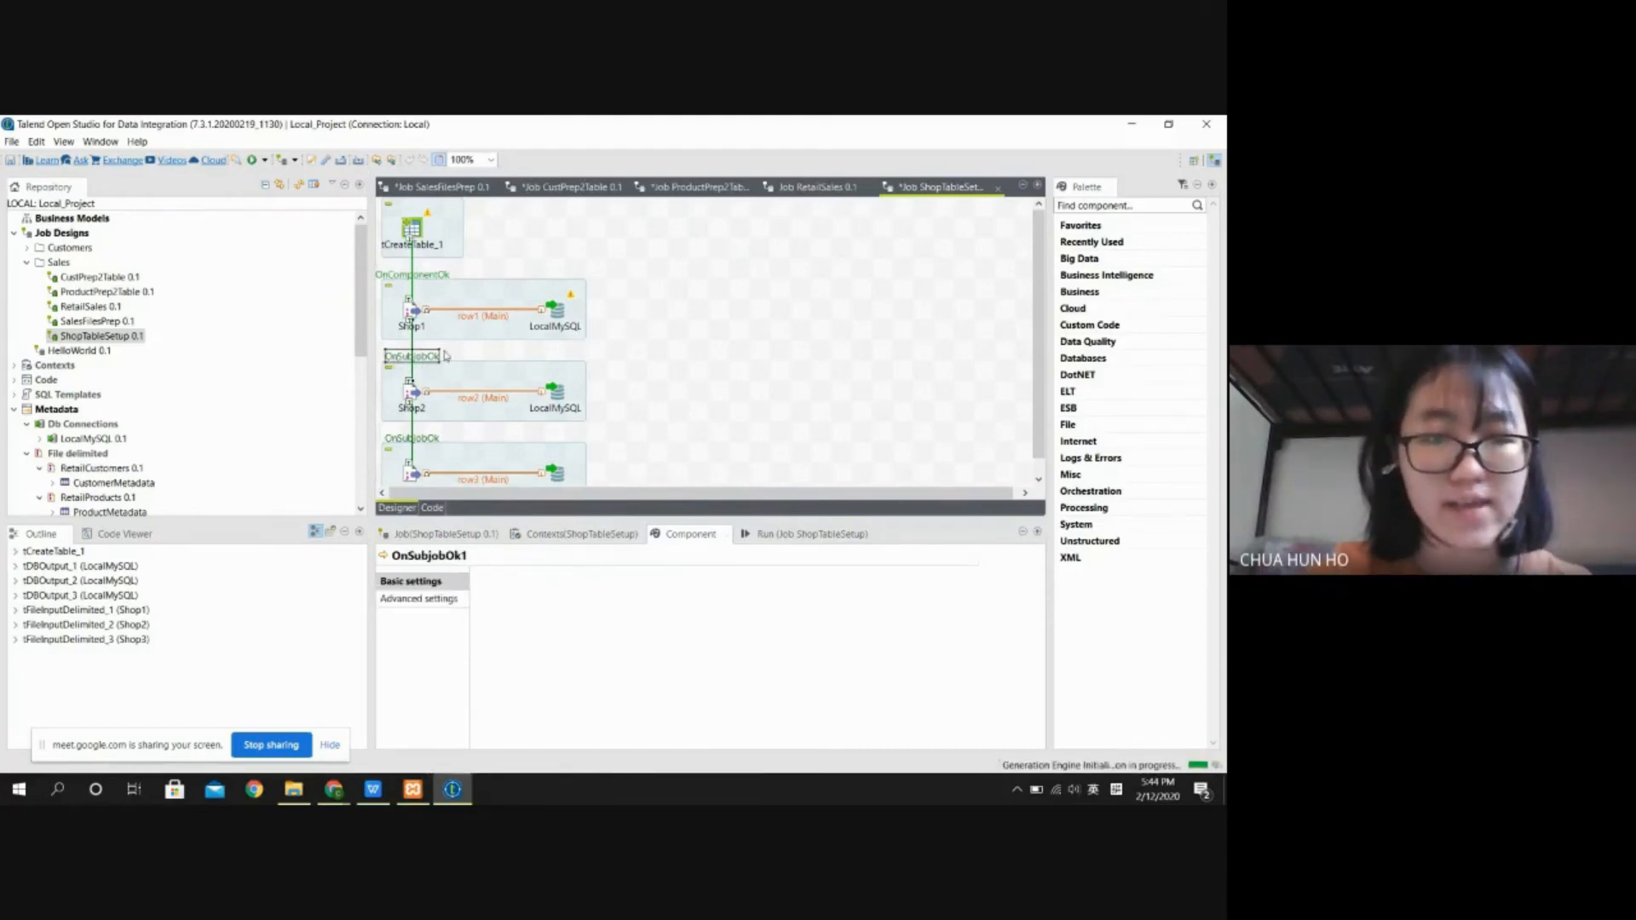
{"action": "left_click", "coordinate": [469, 354]}
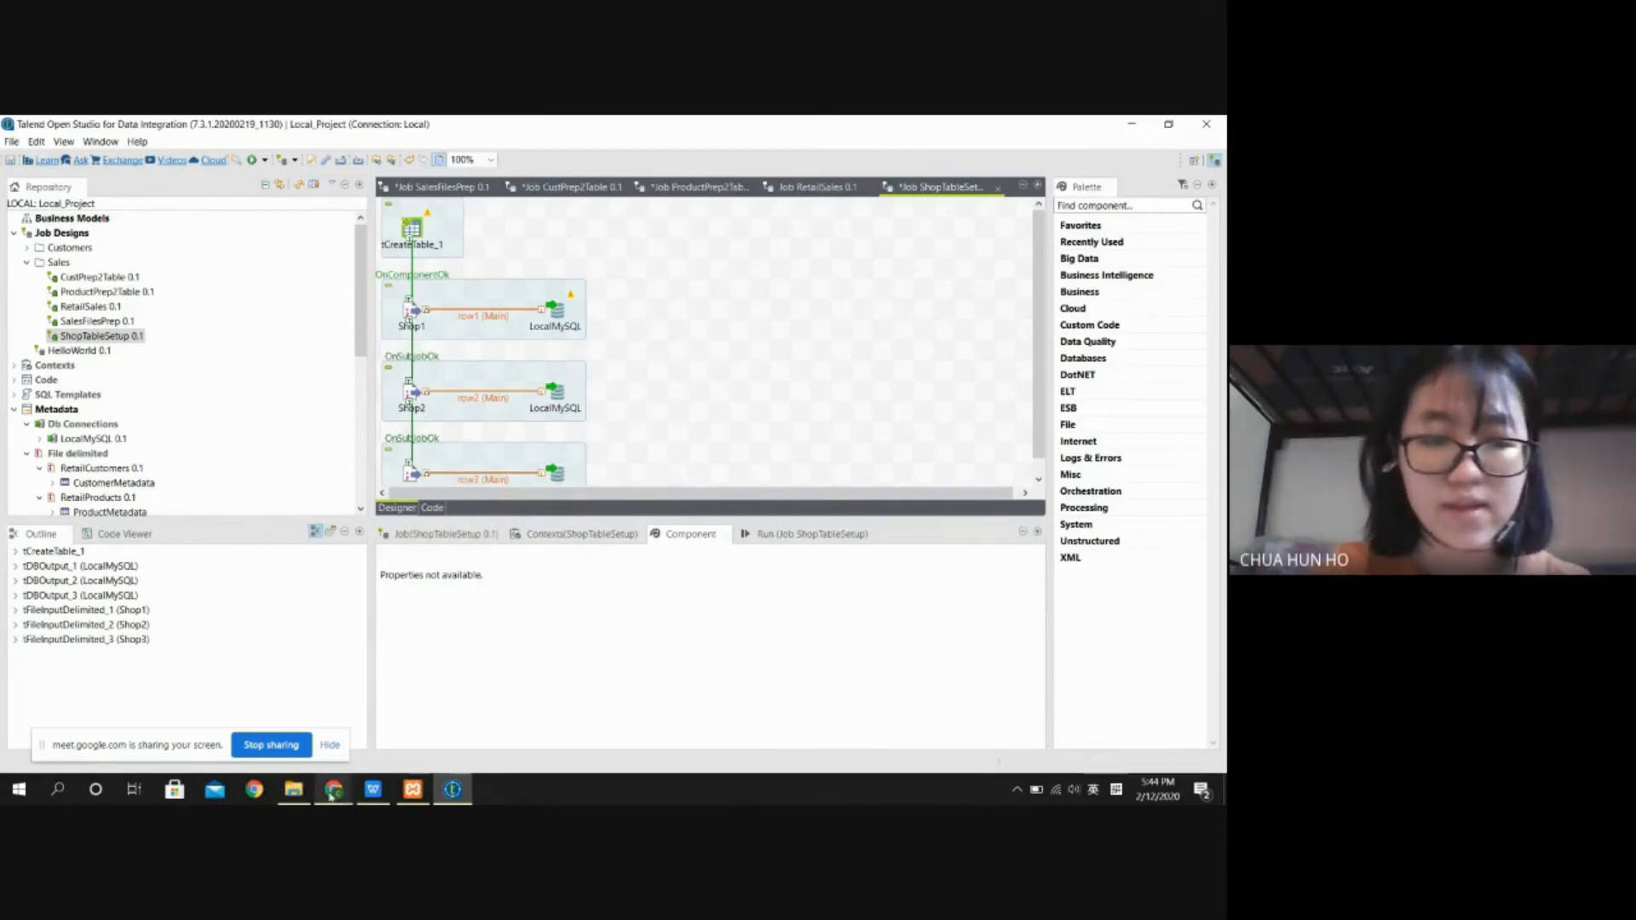
Step: Check the warning on the Shop1 subjob's LocalMySQL output and run the ShopTableSetup job
{"action": "mouse_move", "coordinate": [333, 789]}
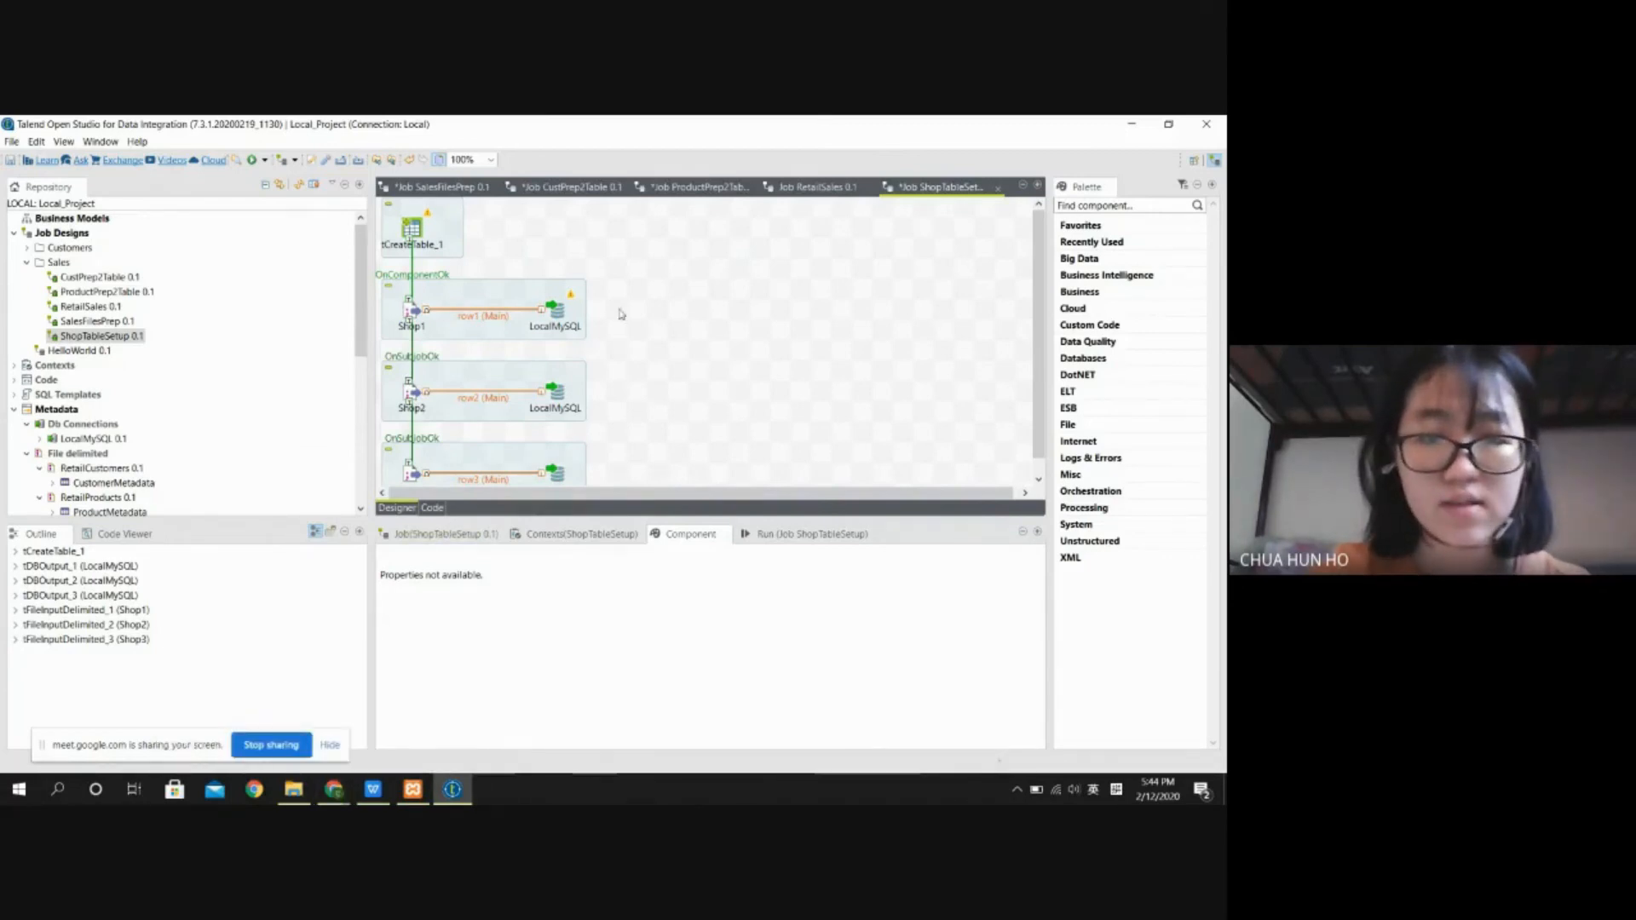
{"action": "left_click", "coordinate": [571, 300]}
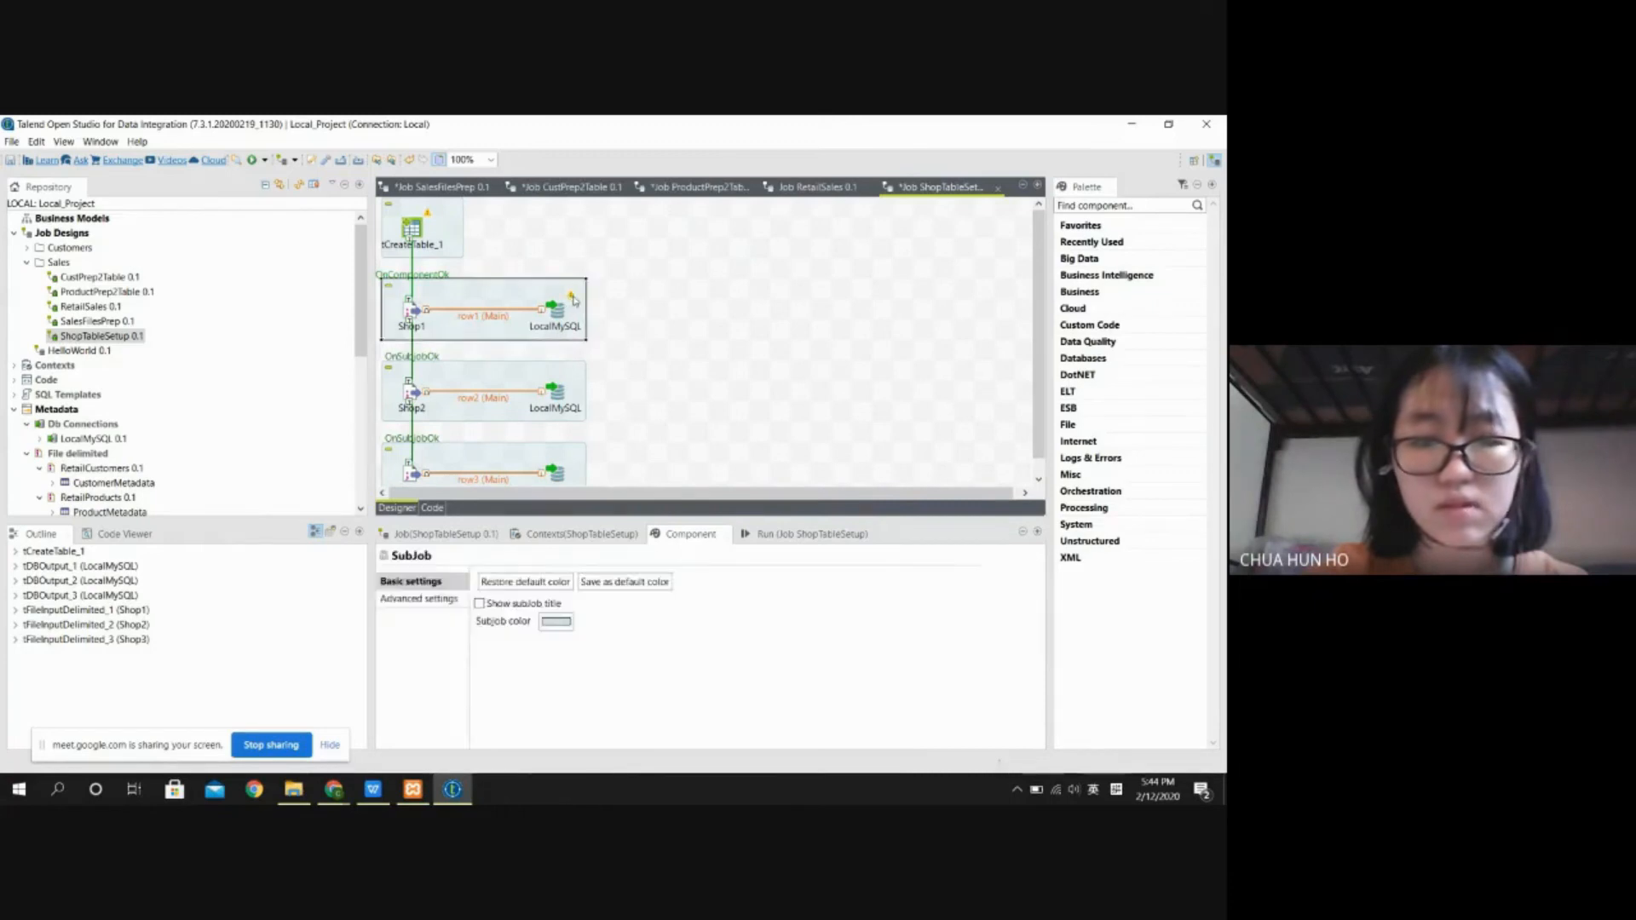
{"action": "left_click", "coordinate": [735, 358]}
{"action": "key", "text": "F6"}
{"action": "left_click", "coordinate": [662, 531]}
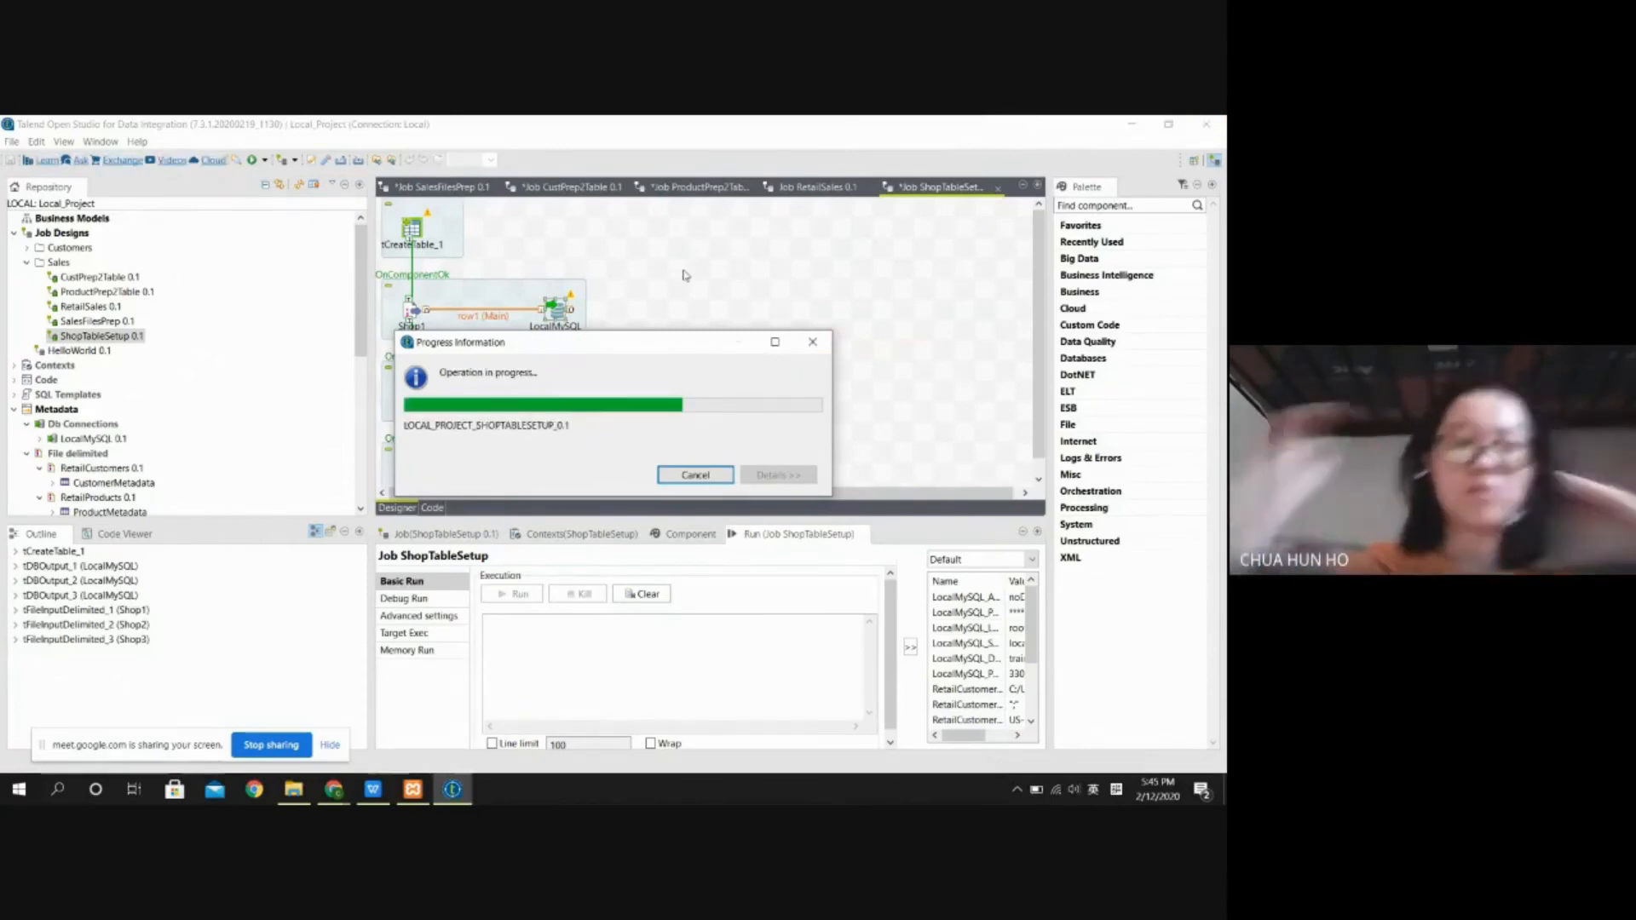
{"action": "left_click", "coordinate": [867, 452]}
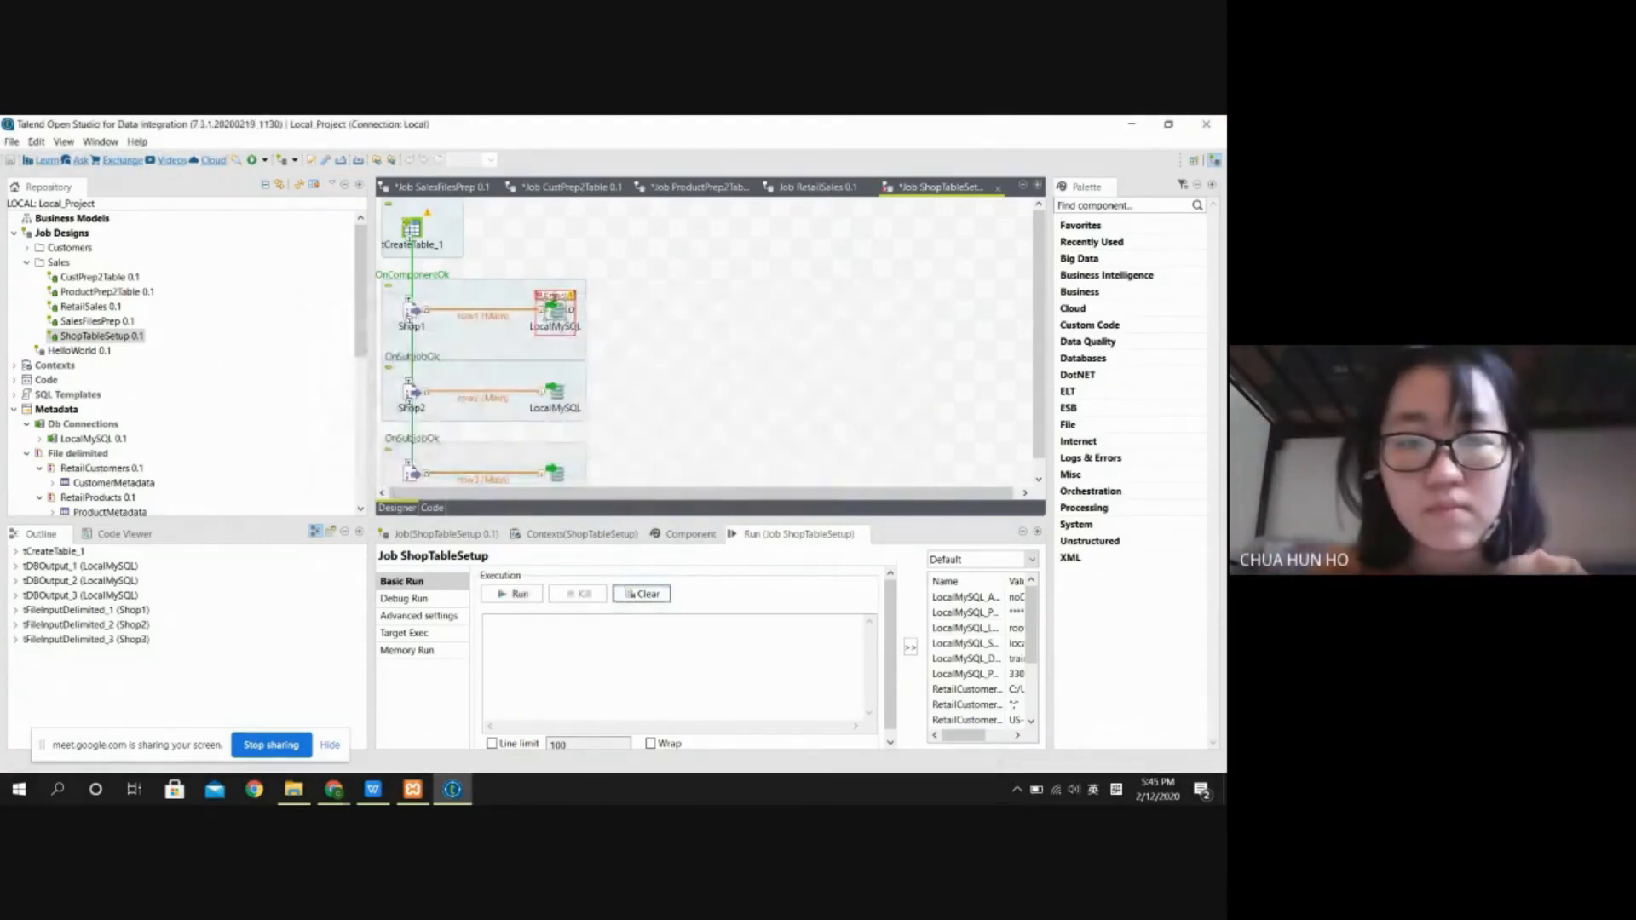
Step: Sync the schema columns of the Shop1 subjob's LocalMySQL output, run the ShopTableSetup job, and recheck that output's settings
{"action": "left_click", "coordinate": [554, 316]}
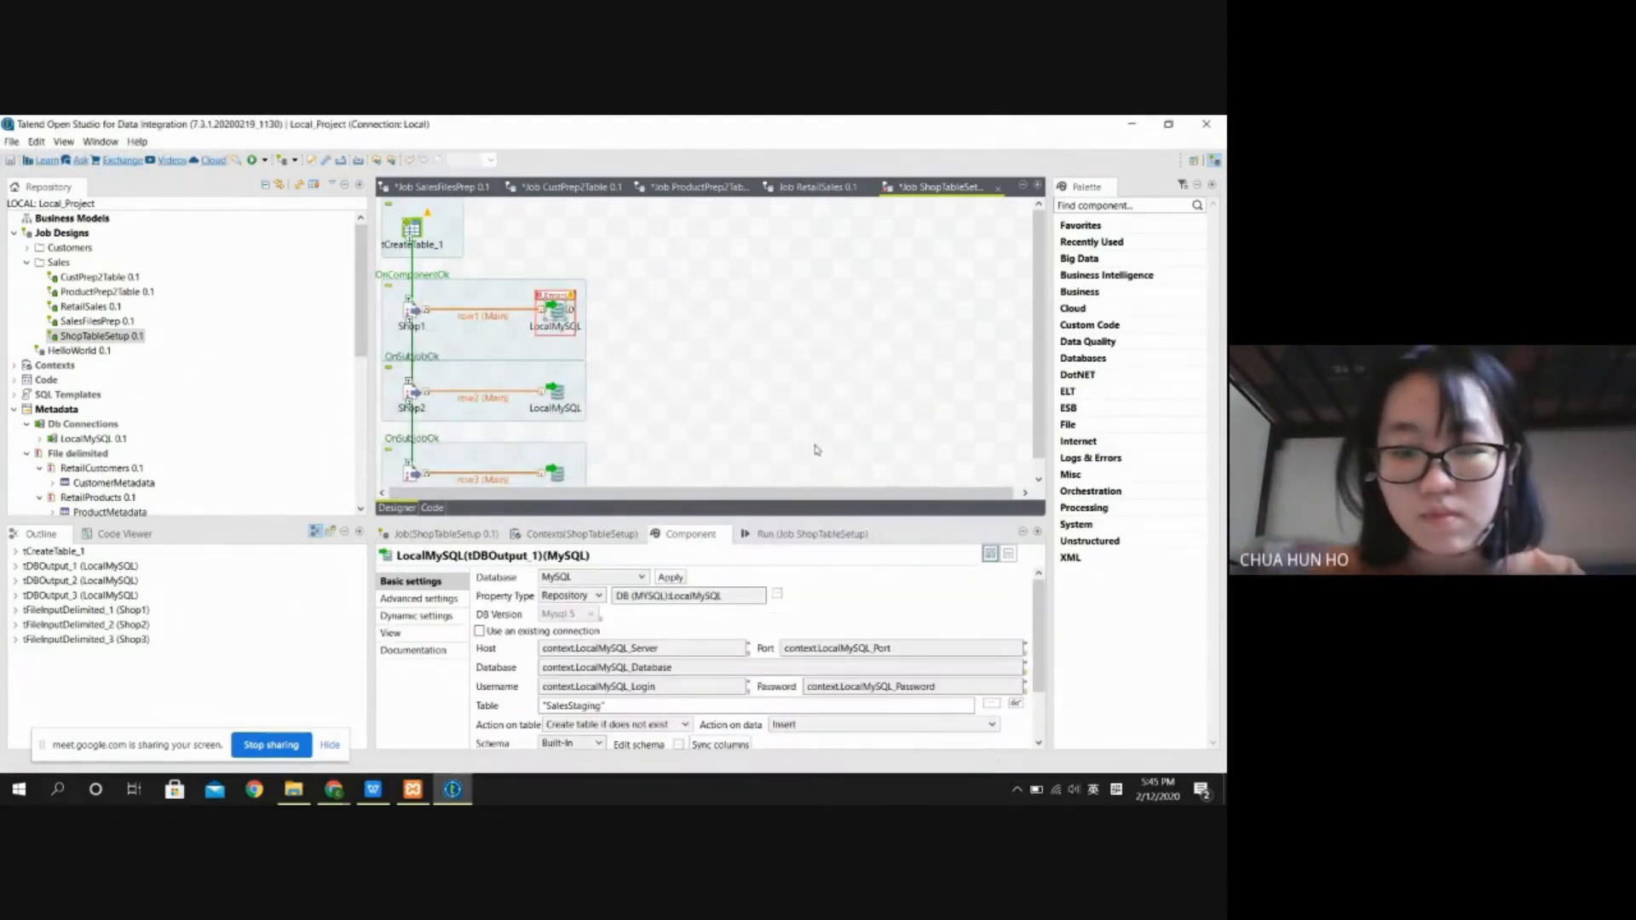
{"action": "scroll", "coordinate": [784, 690], "scroll_direction": "down", "scroll_amount": 2}
{"action": "left_click", "coordinate": [720, 672]}
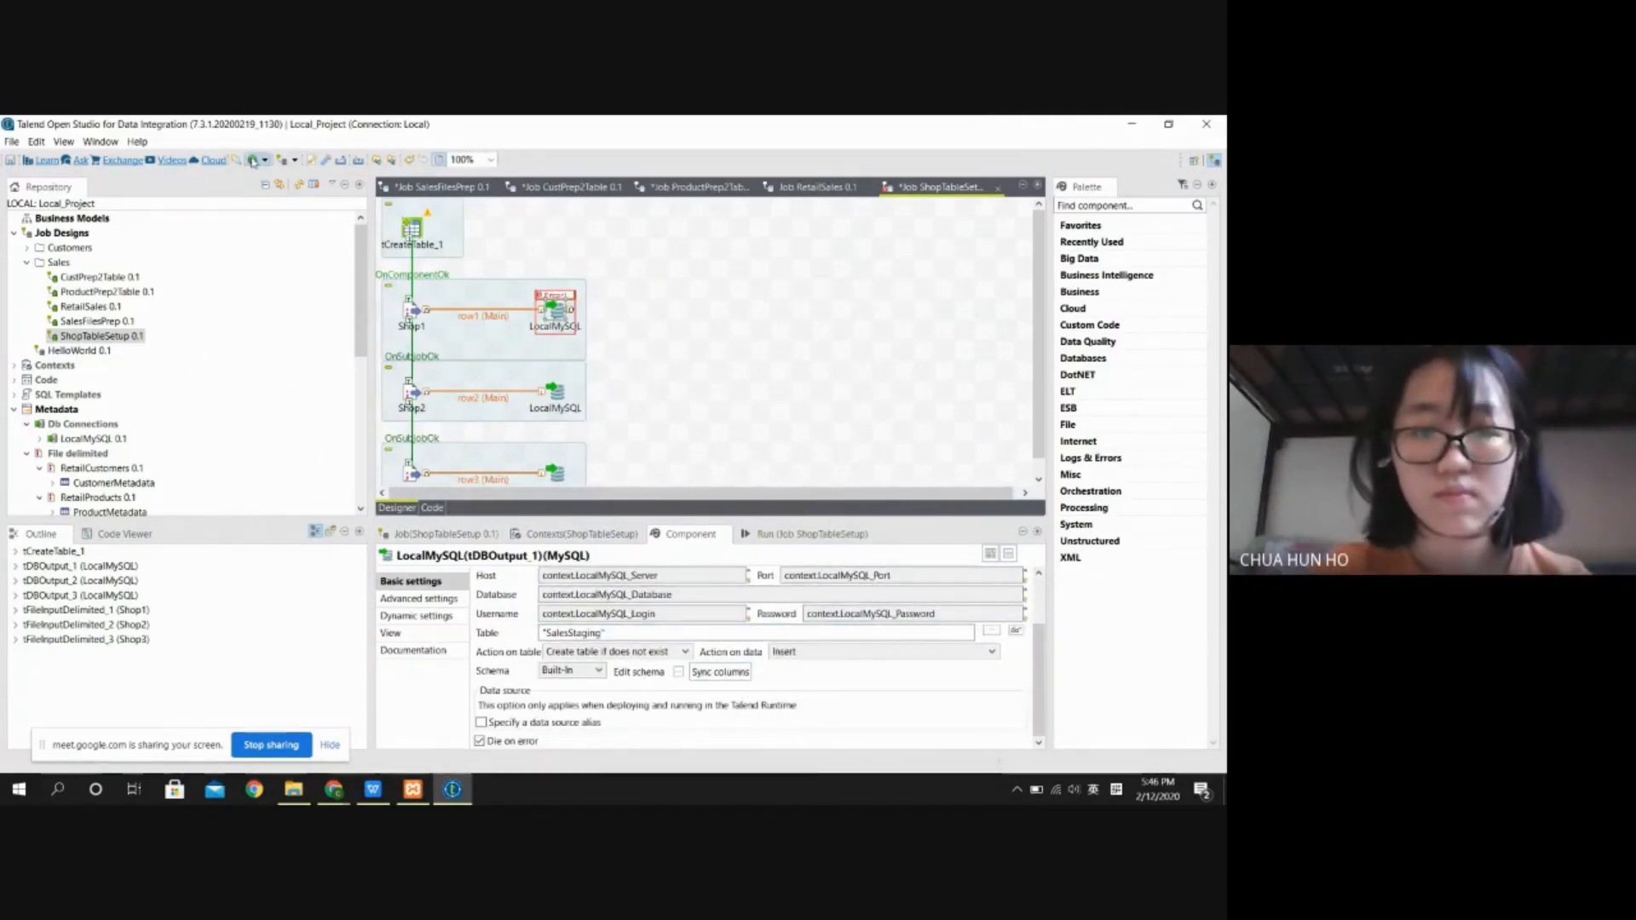
{"action": "left_click", "coordinate": [252, 160]}
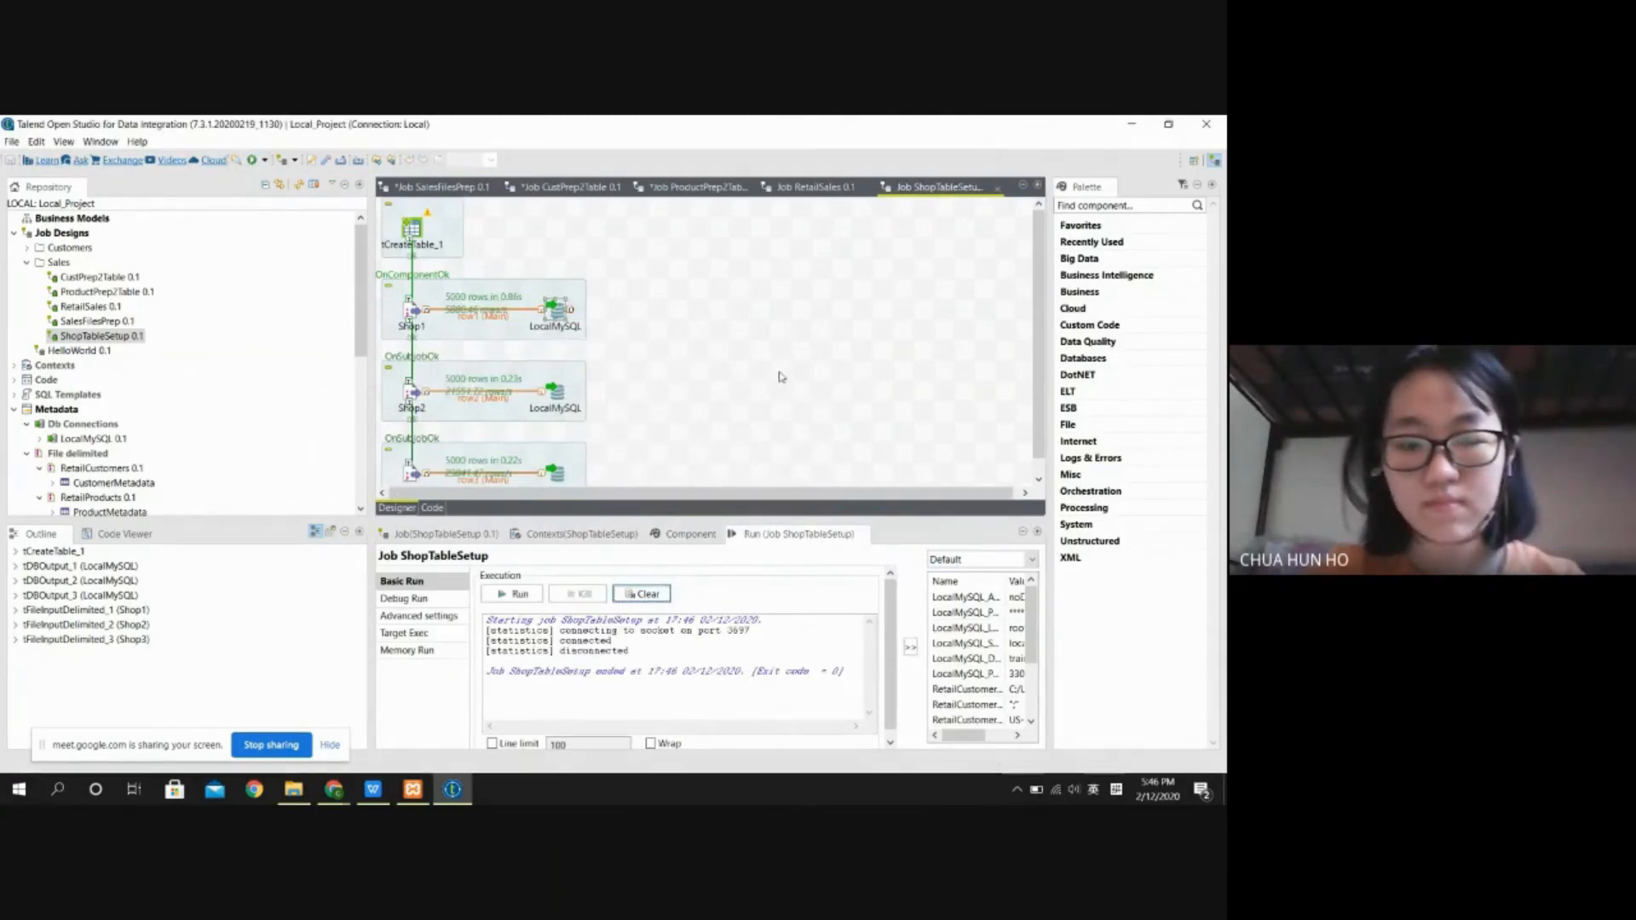
{"action": "mouse_move", "coordinate": [372, 784]}
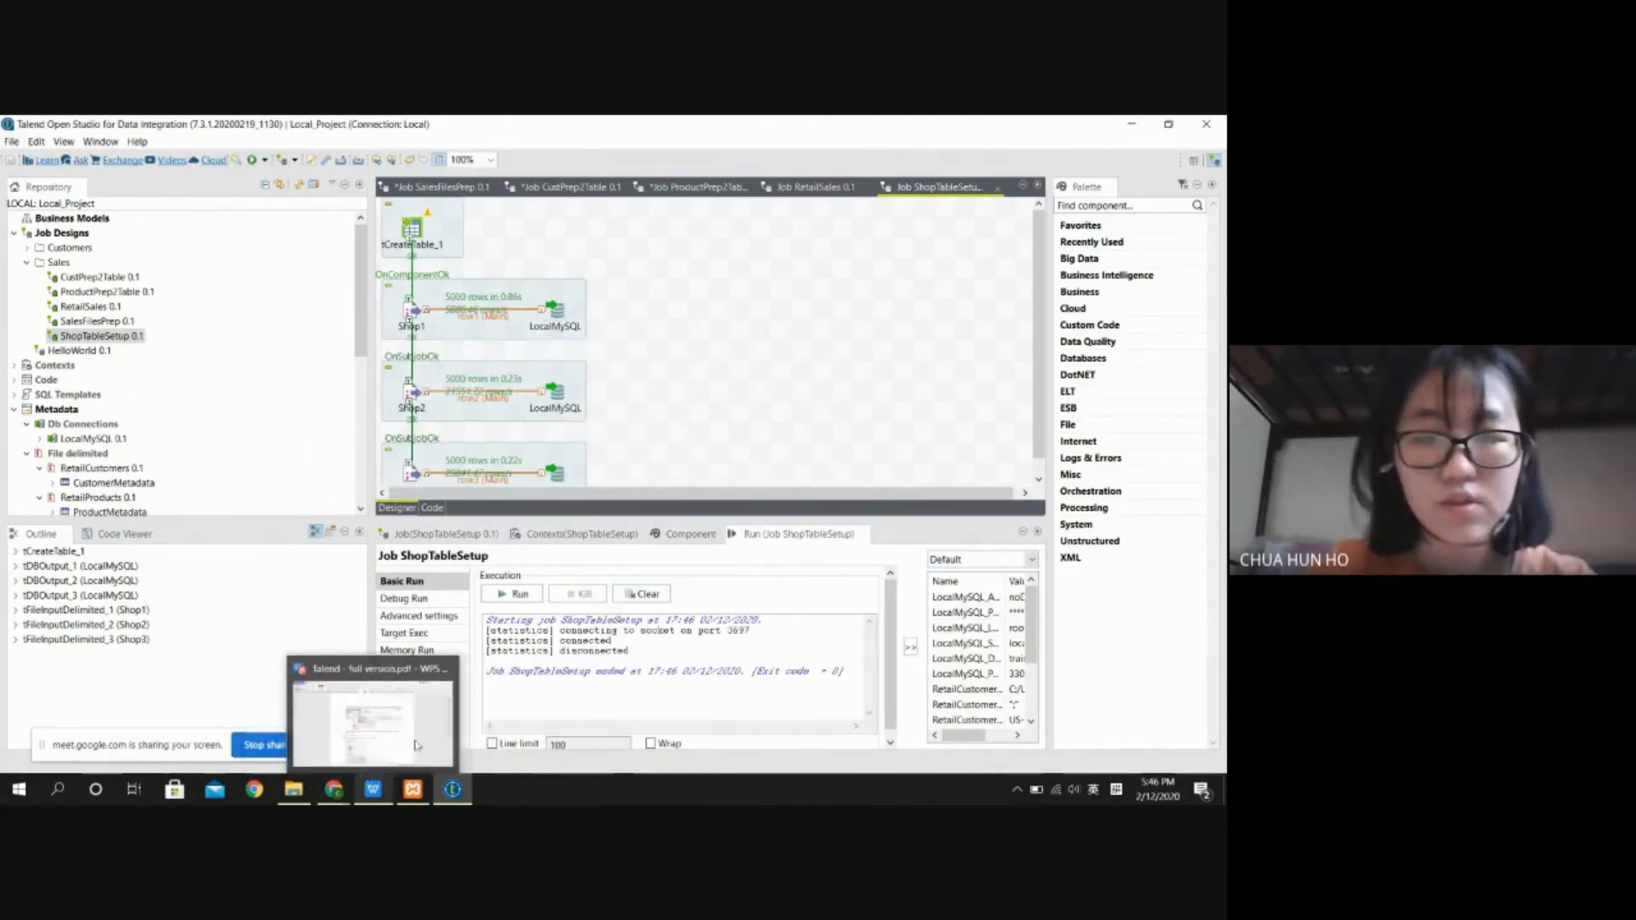
{"action": "left_click", "coordinate": [557, 312]}
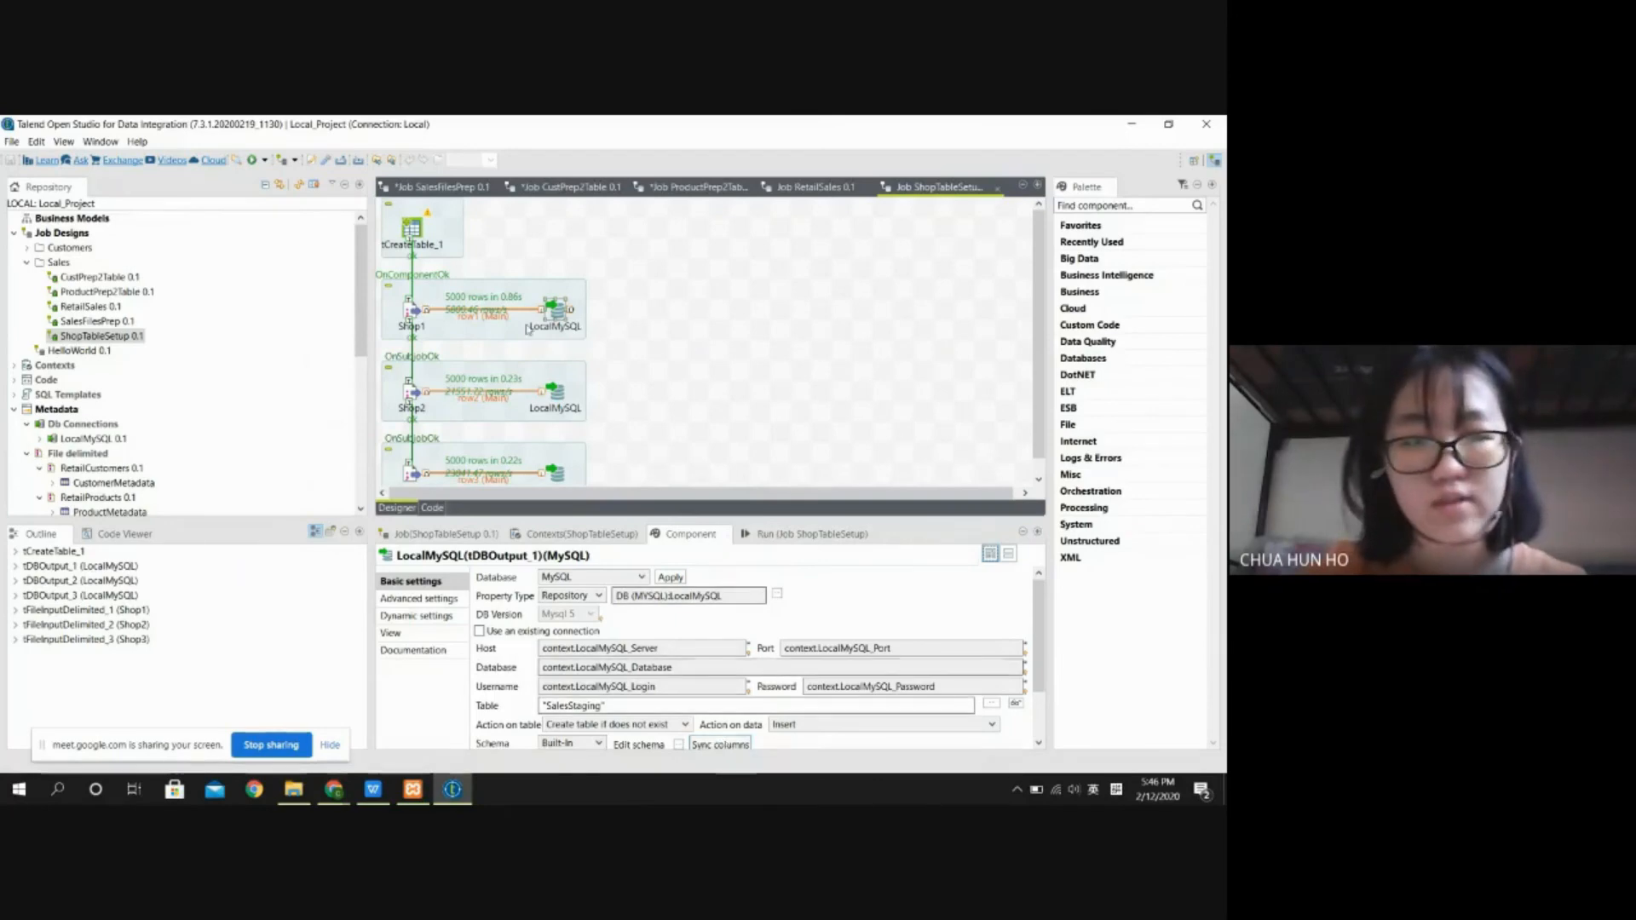
{"action": "left_click", "coordinate": [711, 371]}
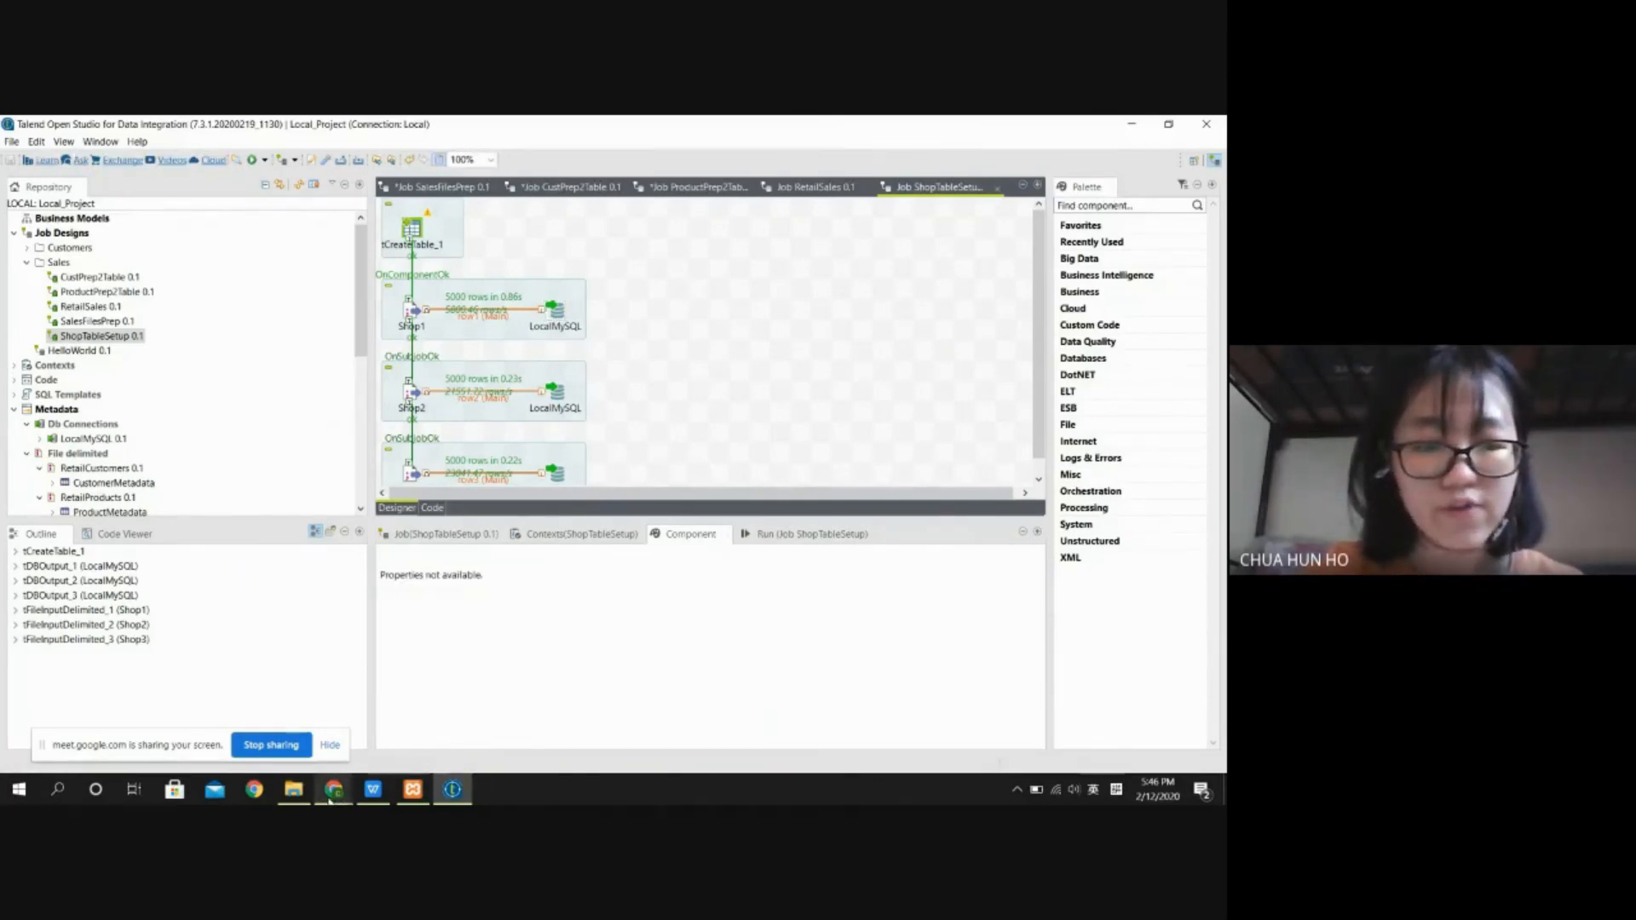
Step: Switch to phpMyAdmin in Chrome and browse the rows of the salesstaging table in the training database
{"action": "mouse_move", "coordinate": [330, 799]}
{"action": "left_click", "coordinate": [263, 738]}
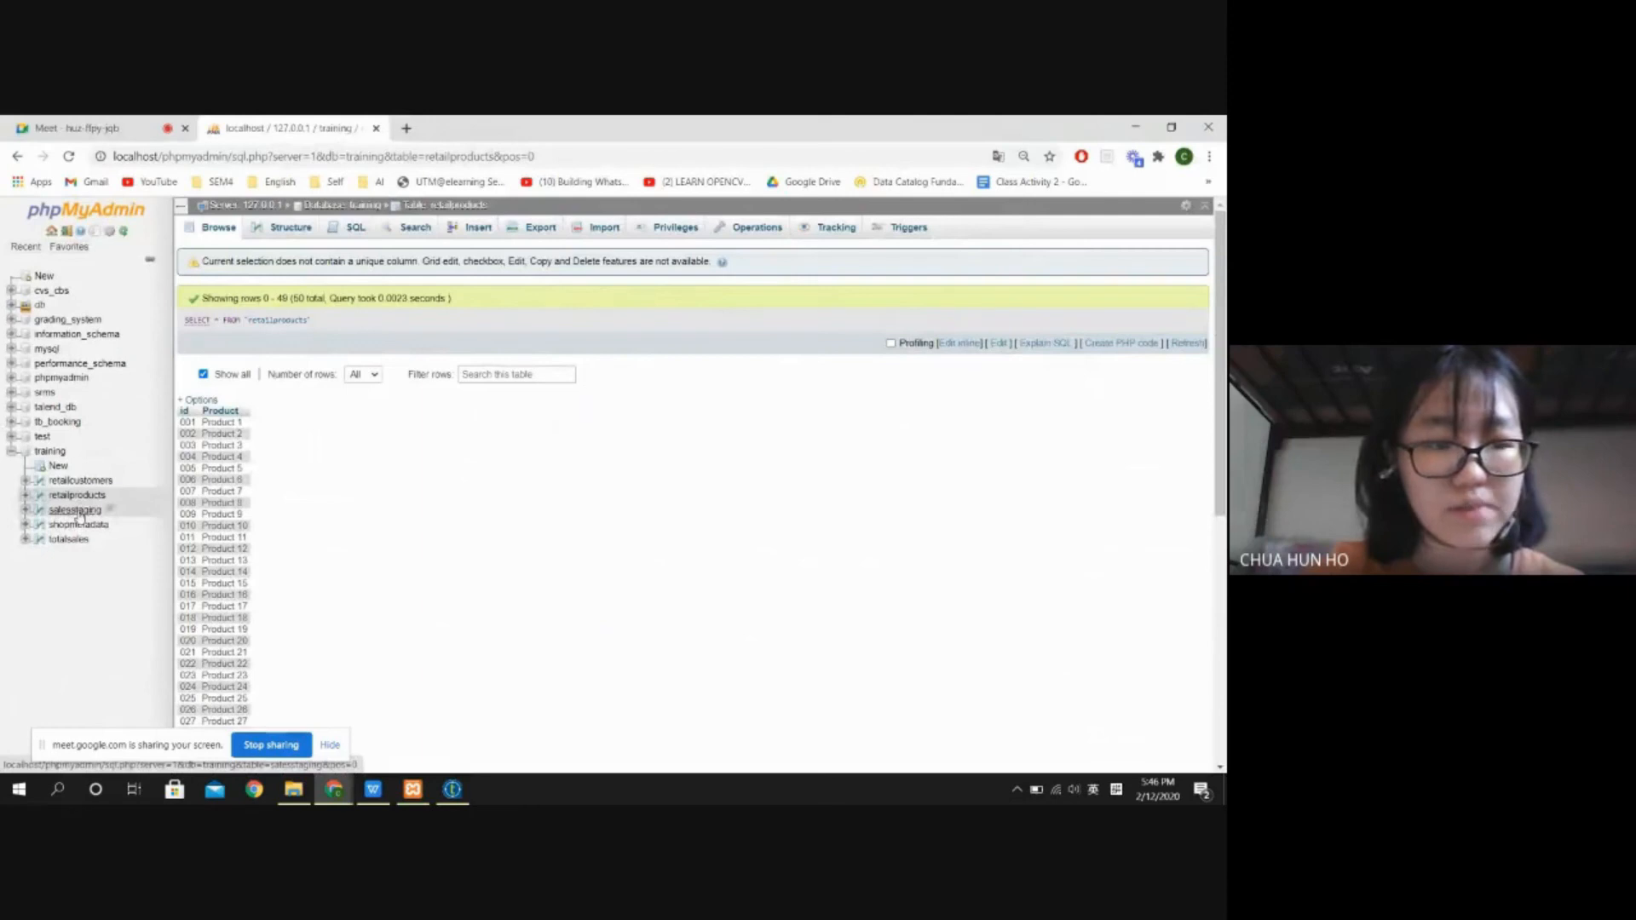
{"action": "left_click", "coordinate": [75, 510]}
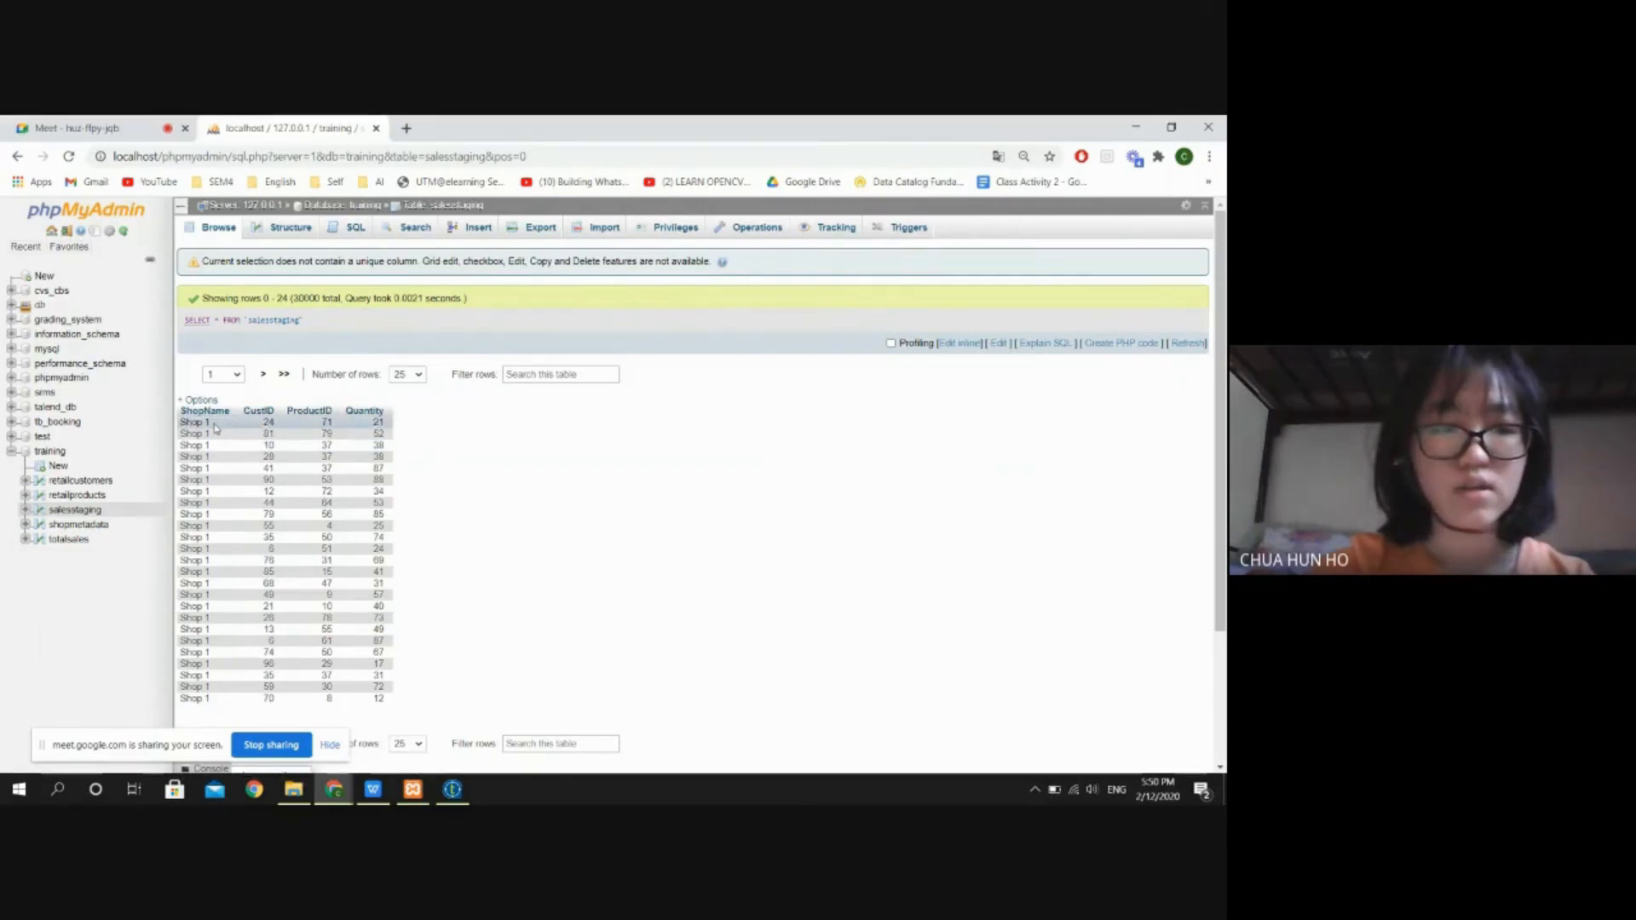
{"action": "scroll", "coordinate": [220, 523], "scroll_direction": "down", "scroll_amount": 1}
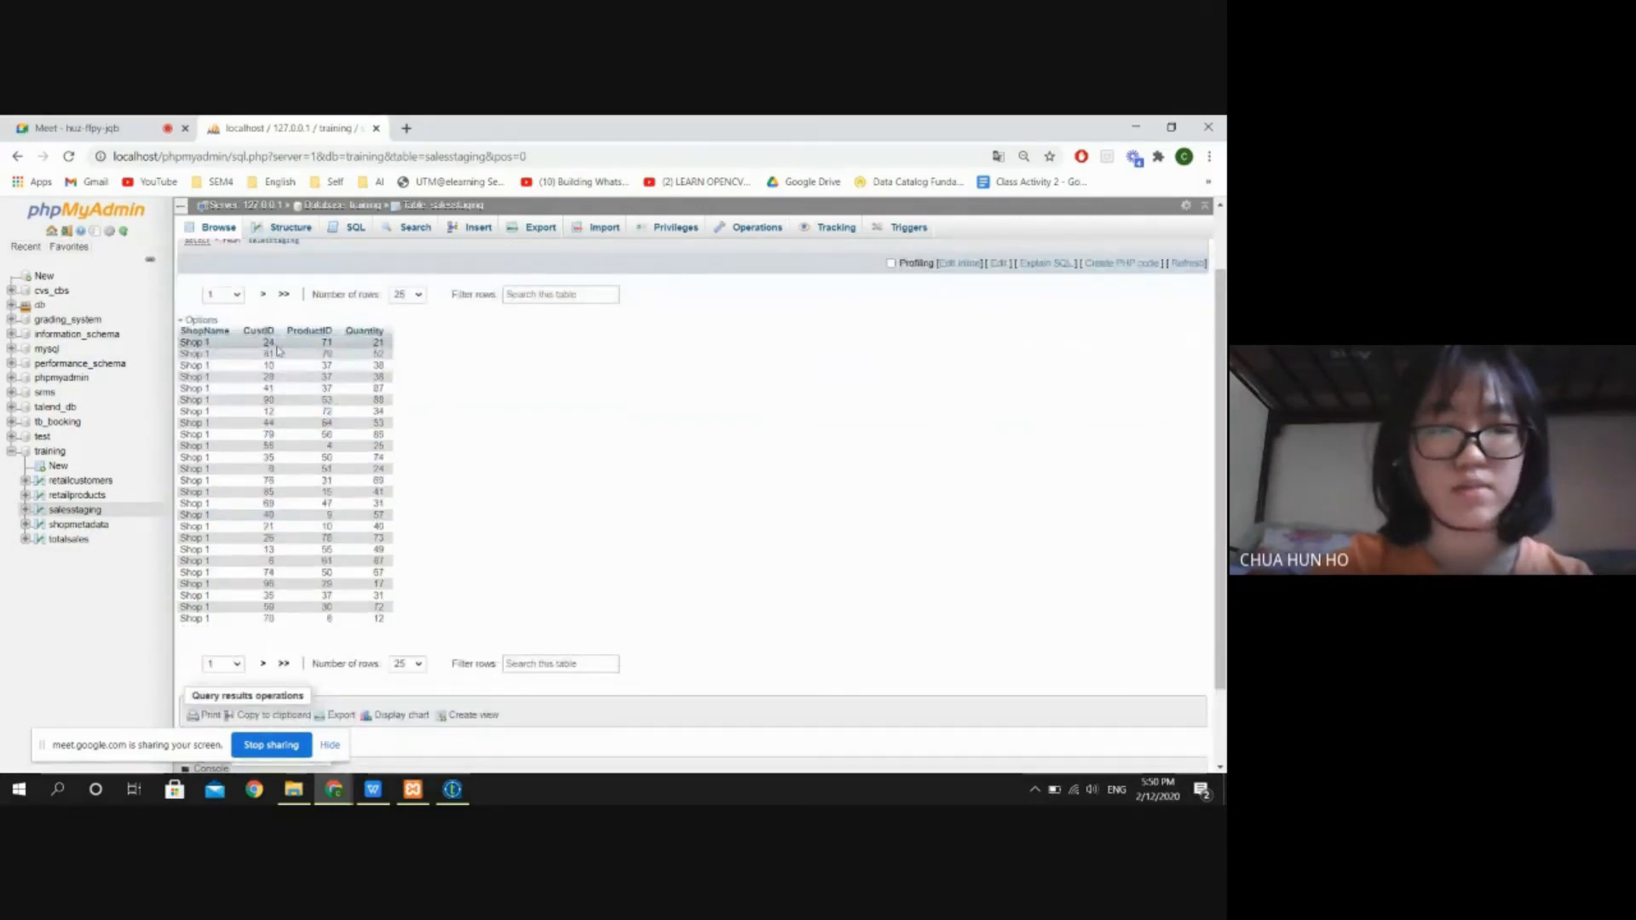
{"action": "scroll", "coordinate": [315, 351], "scroll_direction": "up", "scroll_amount": 1}
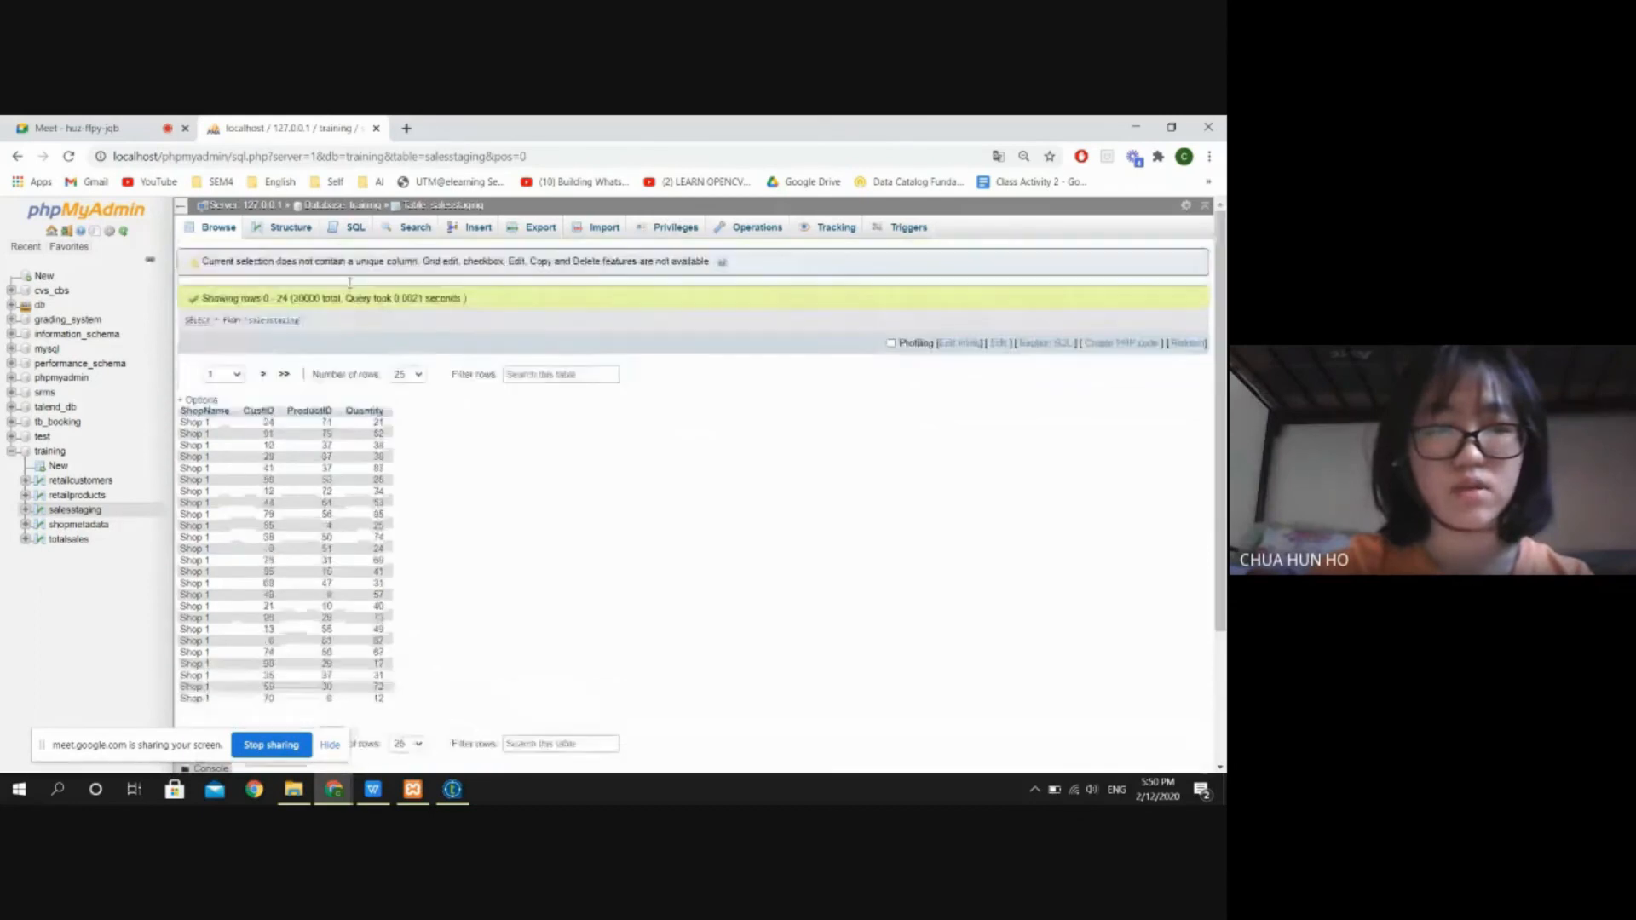
Step: Query the salesstaging table for all rows where ShopName = "Shop 3" and look through the results
{"action": "left_click", "coordinate": [356, 226]}
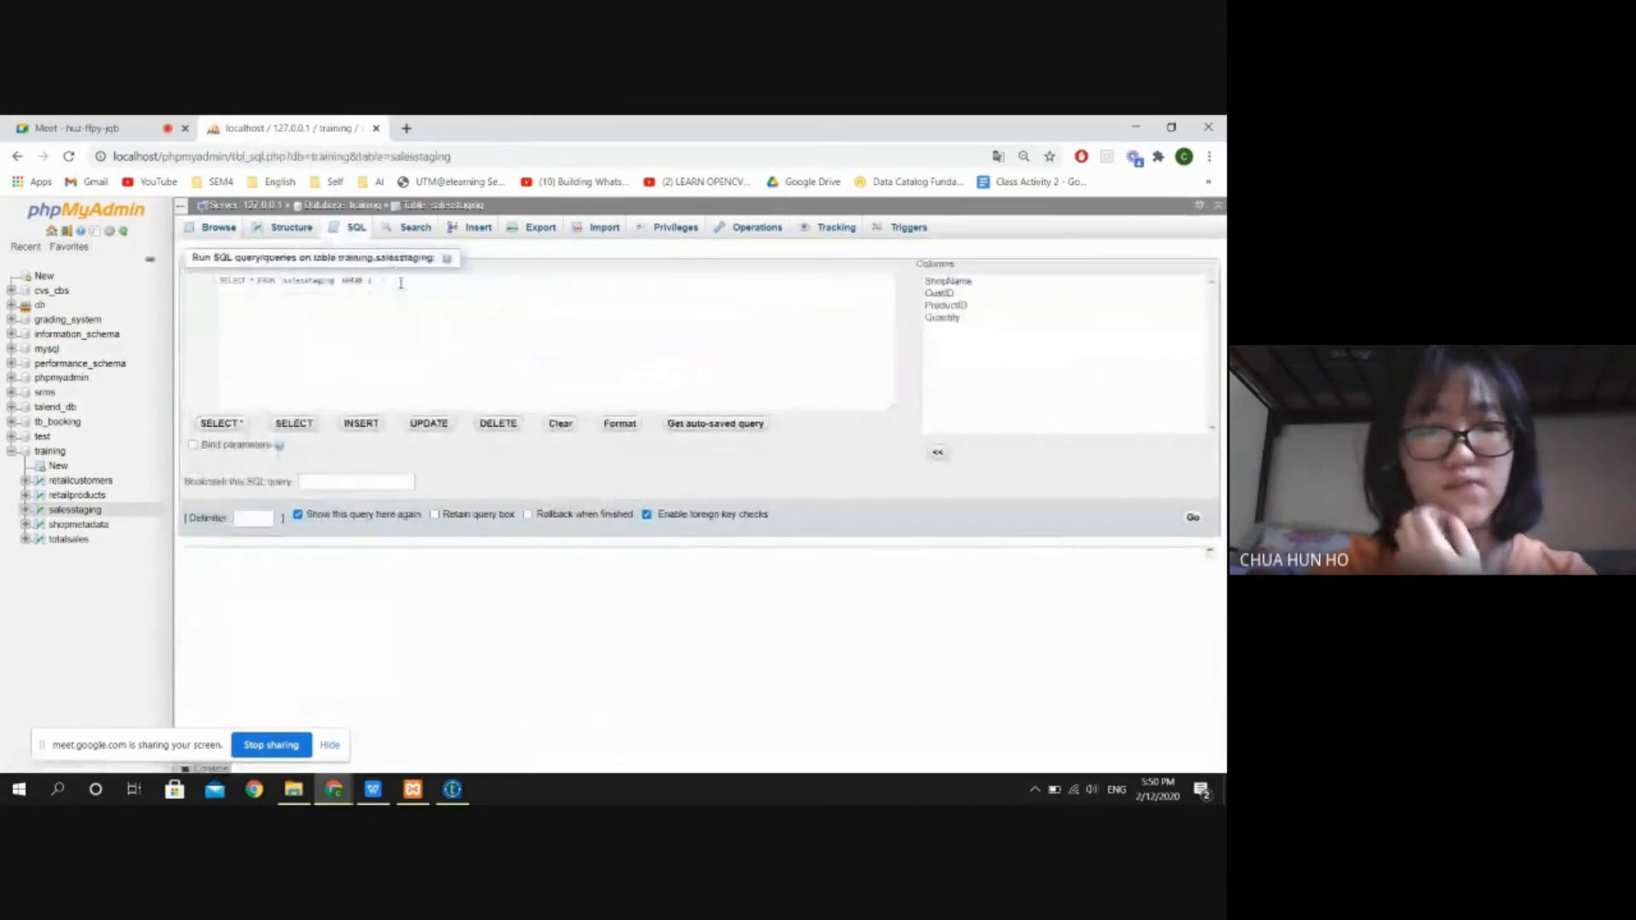
{"action": "left_click_drag", "start_coordinate": [401, 282], "coordinate": [221, 280]}
{"action": "type", "text": "SELECT * FROM `salesstaging` WHERE ShopName = \"Shop 3\";"}
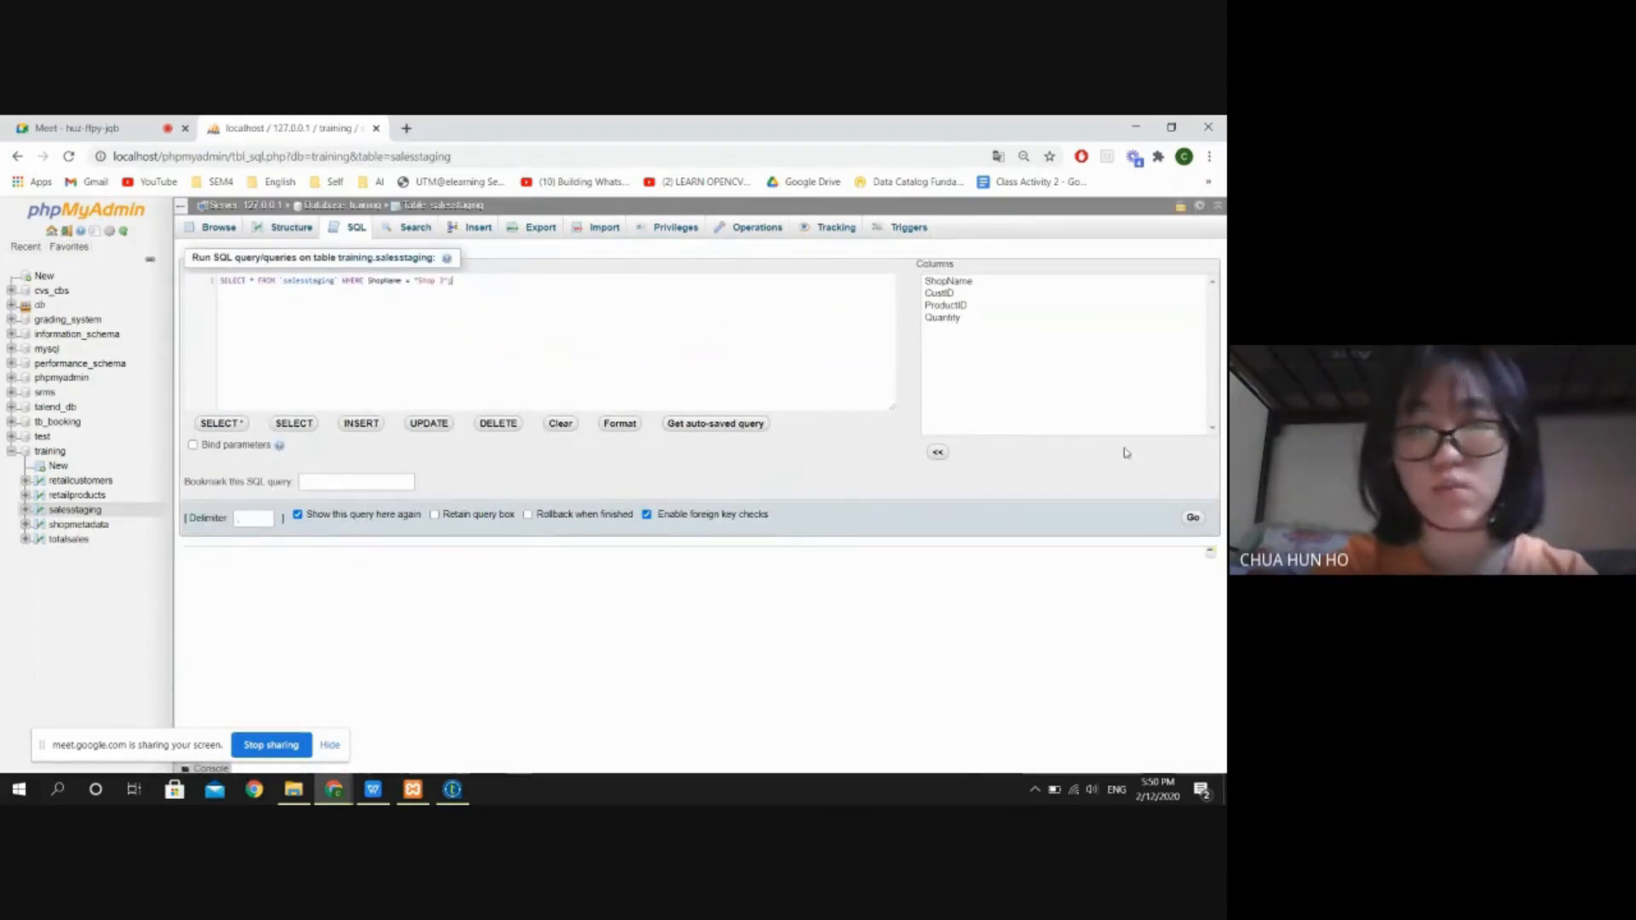
{"action": "left_click", "coordinate": [1194, 520]}
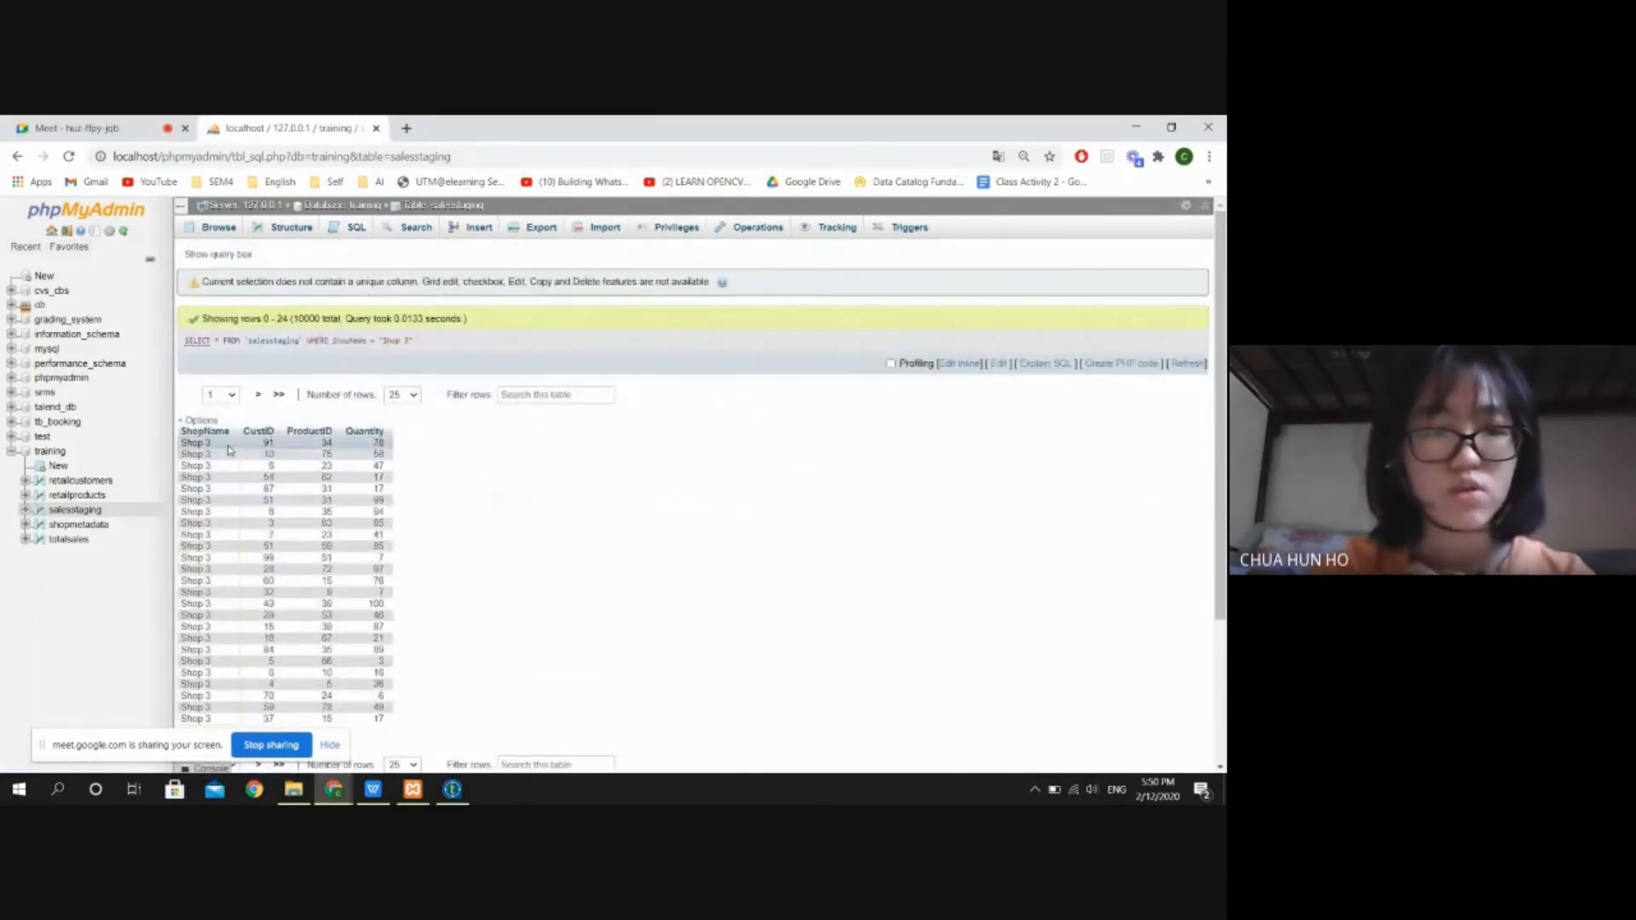
{"action": "scroll", "coordinate": [238, 456], "scroll_direction": "down", "scroll_amount": 2}
{"action": "scroll", "coordinate": [229, 451], "scroll_direction": "up", "scroll_amount": 2}
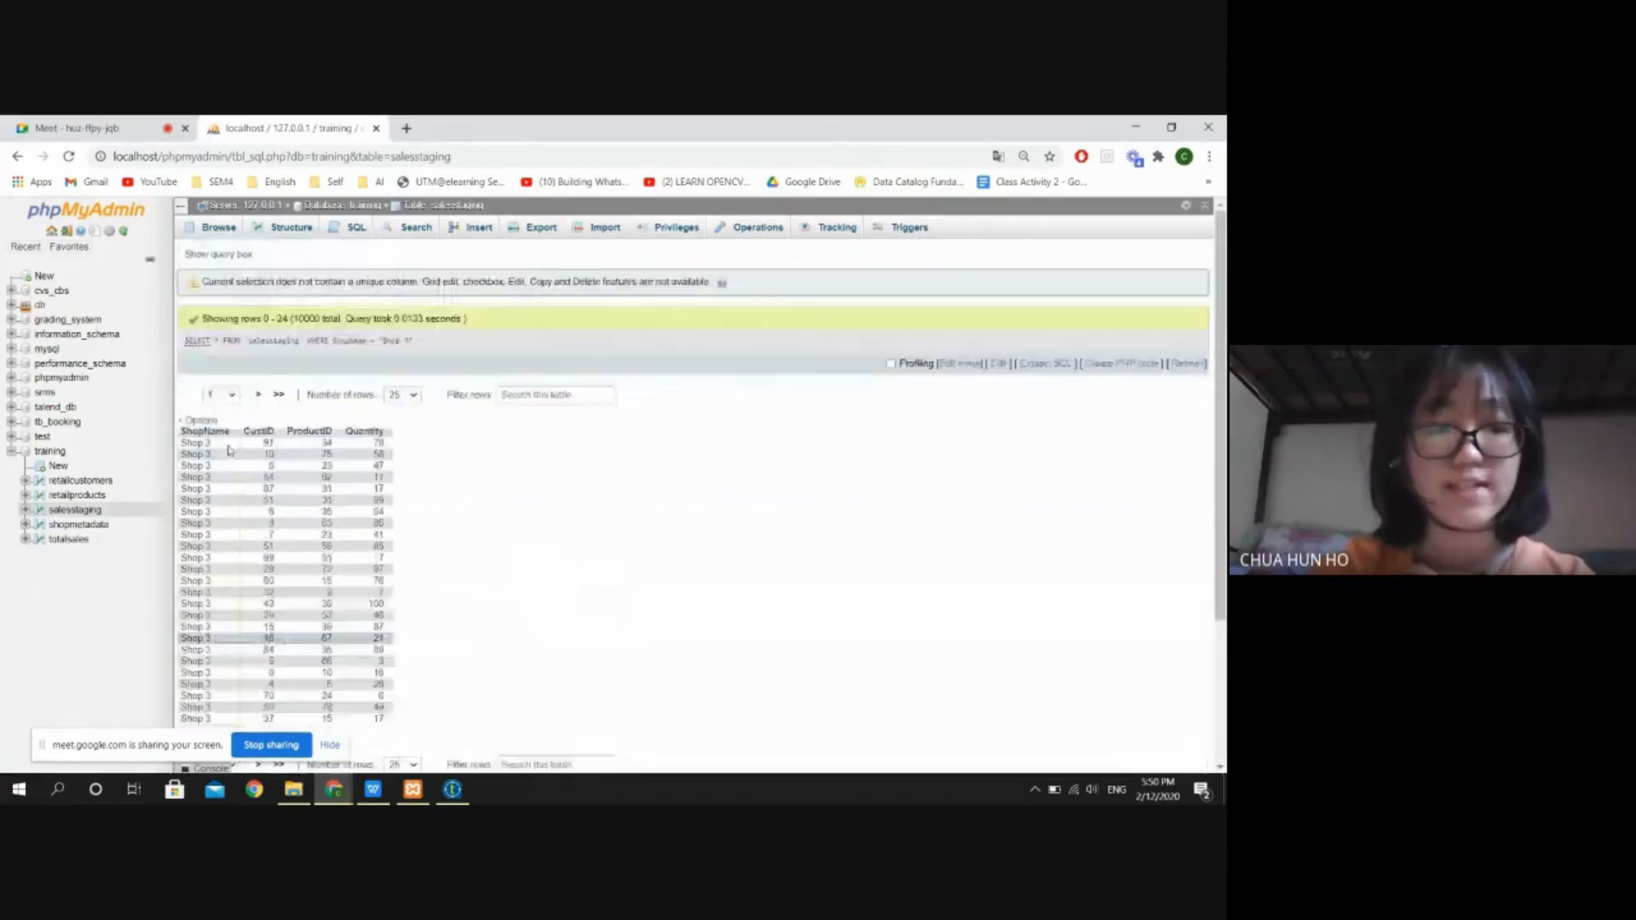
Step: Switch back to Talend, open the RetailSales job, and review the SalesDataIn input's basic settings and query
{"action": "key", "text": "alt+Tab"}
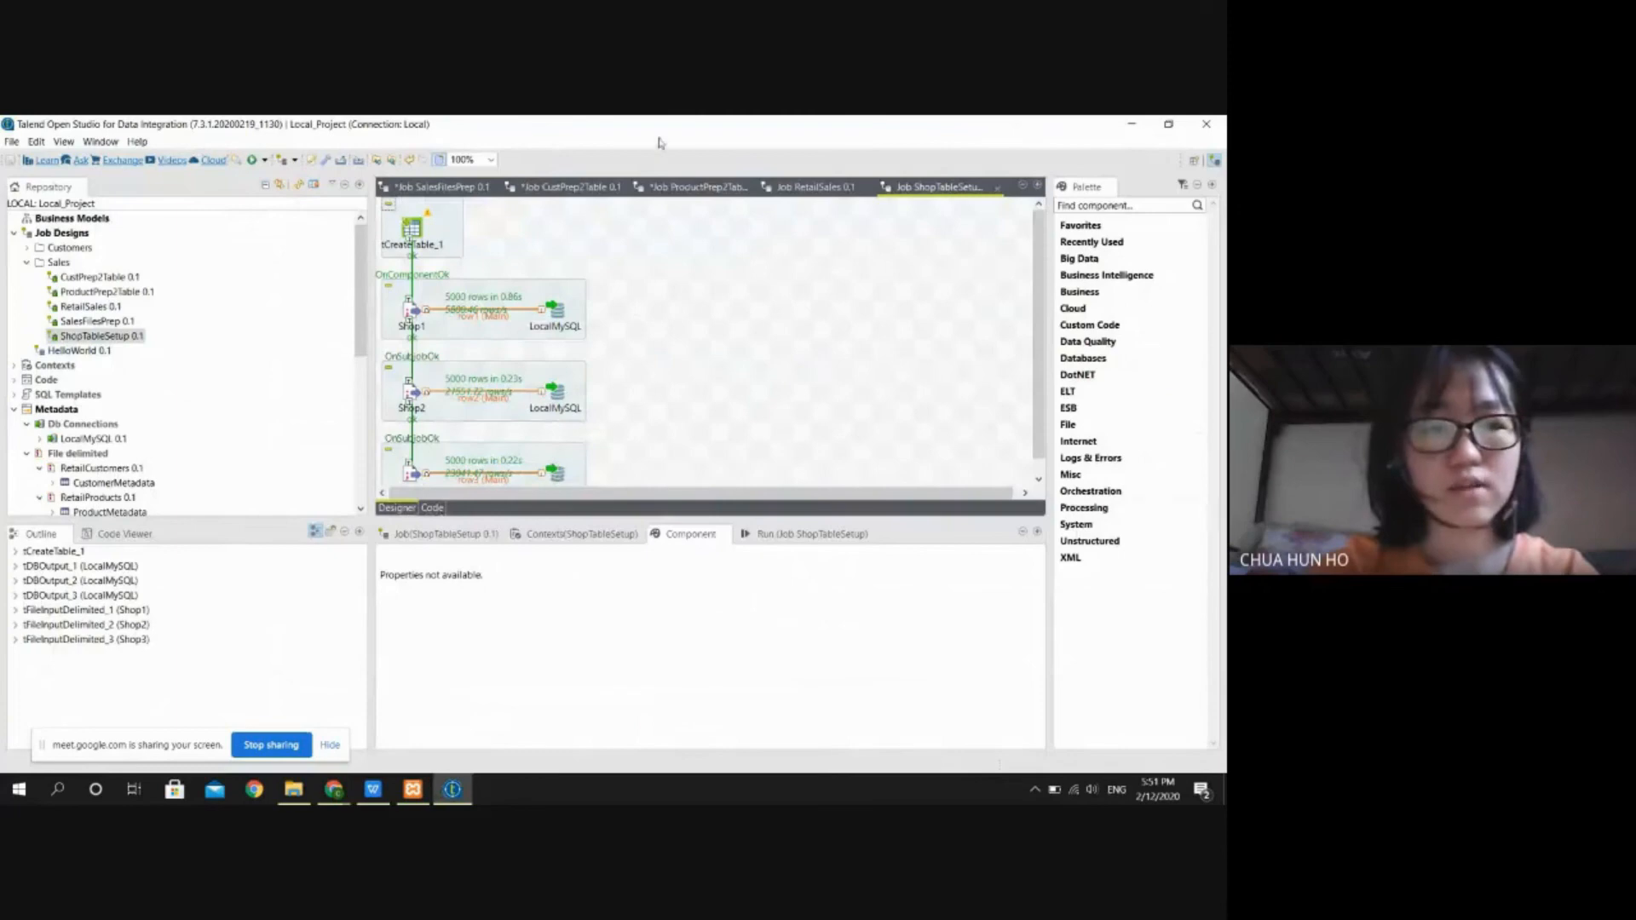
{"action": "double_click", "coordinate": [99, 309]}
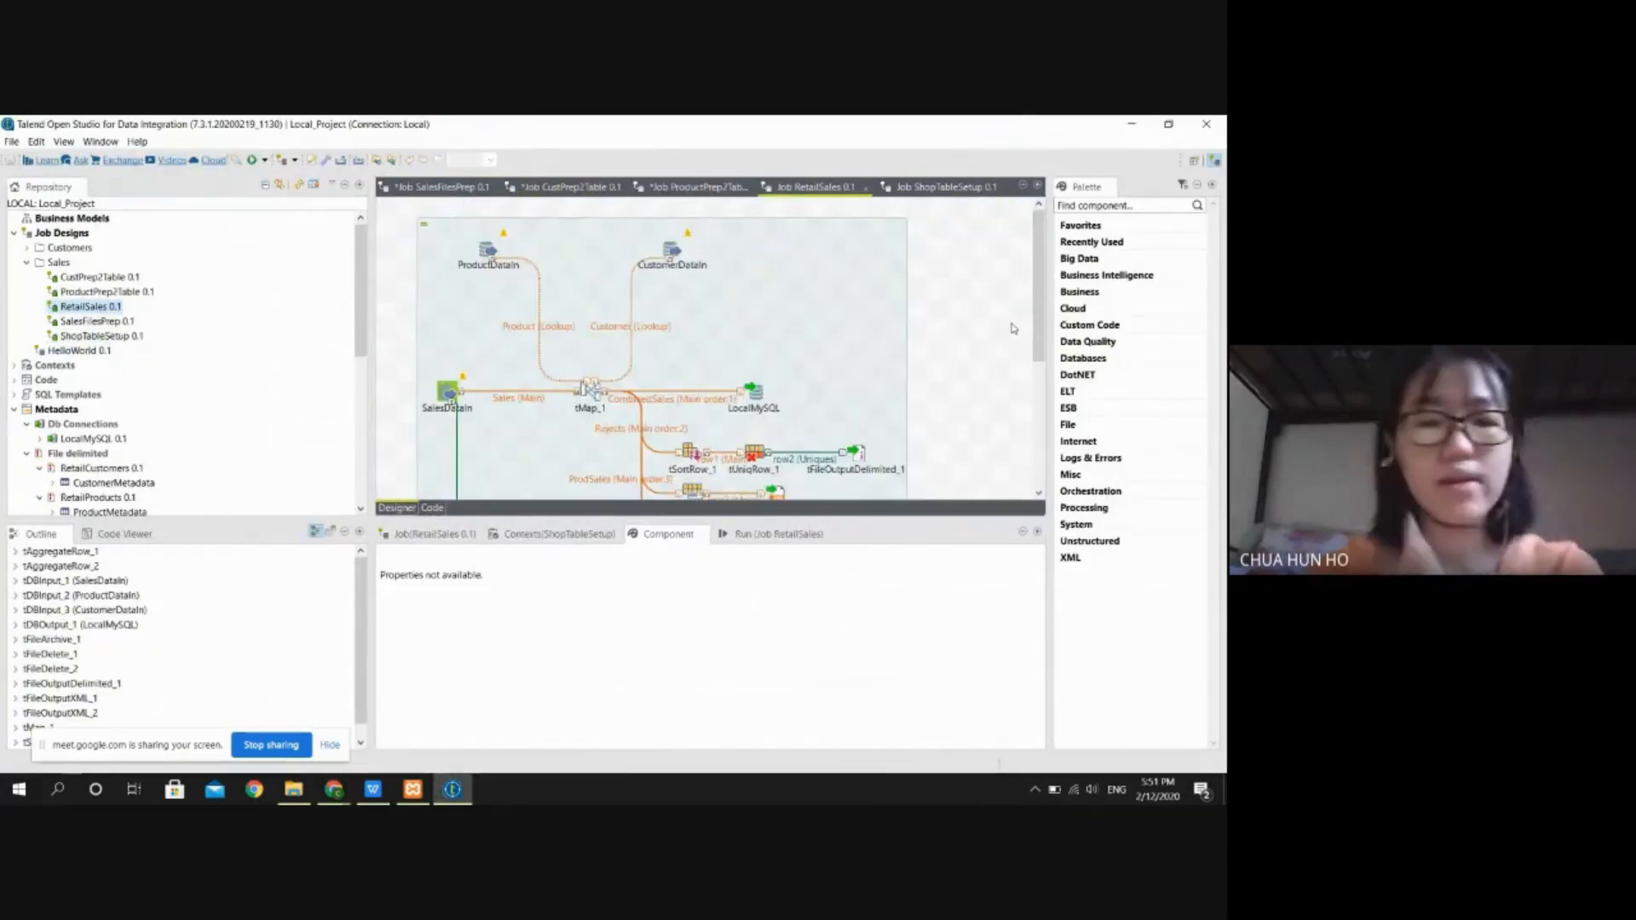
{"action": "scroll", "coordinate": [1005, 329], "scroll_direction": "down", "scroll_amount": 1}
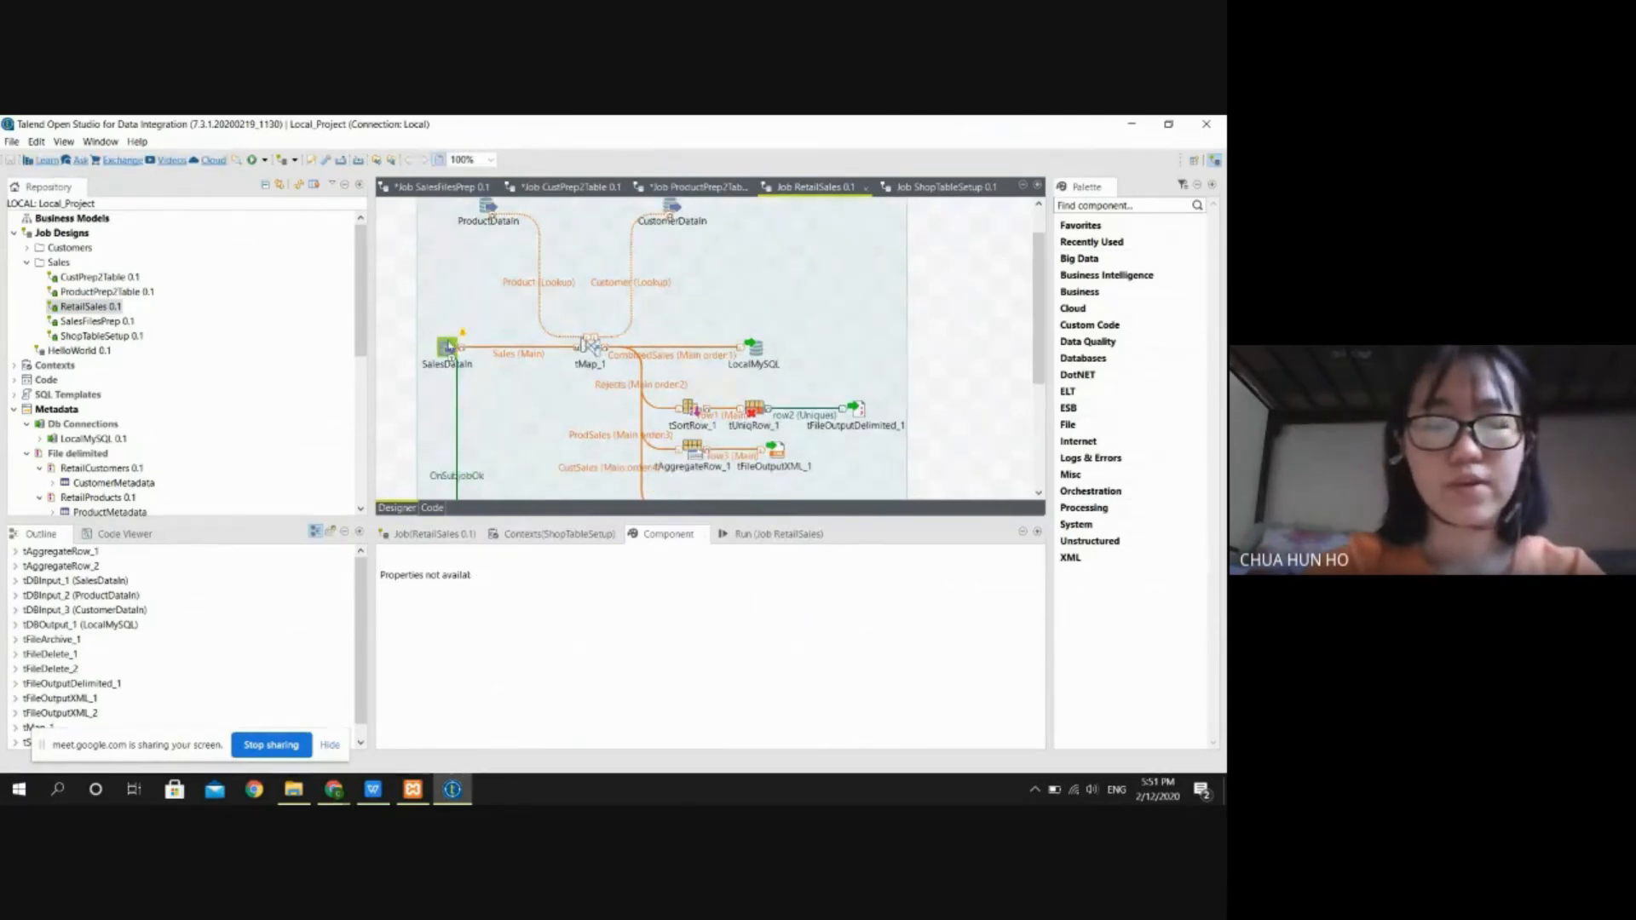
{"action": "left_click", "coordinate": [449, 347]}
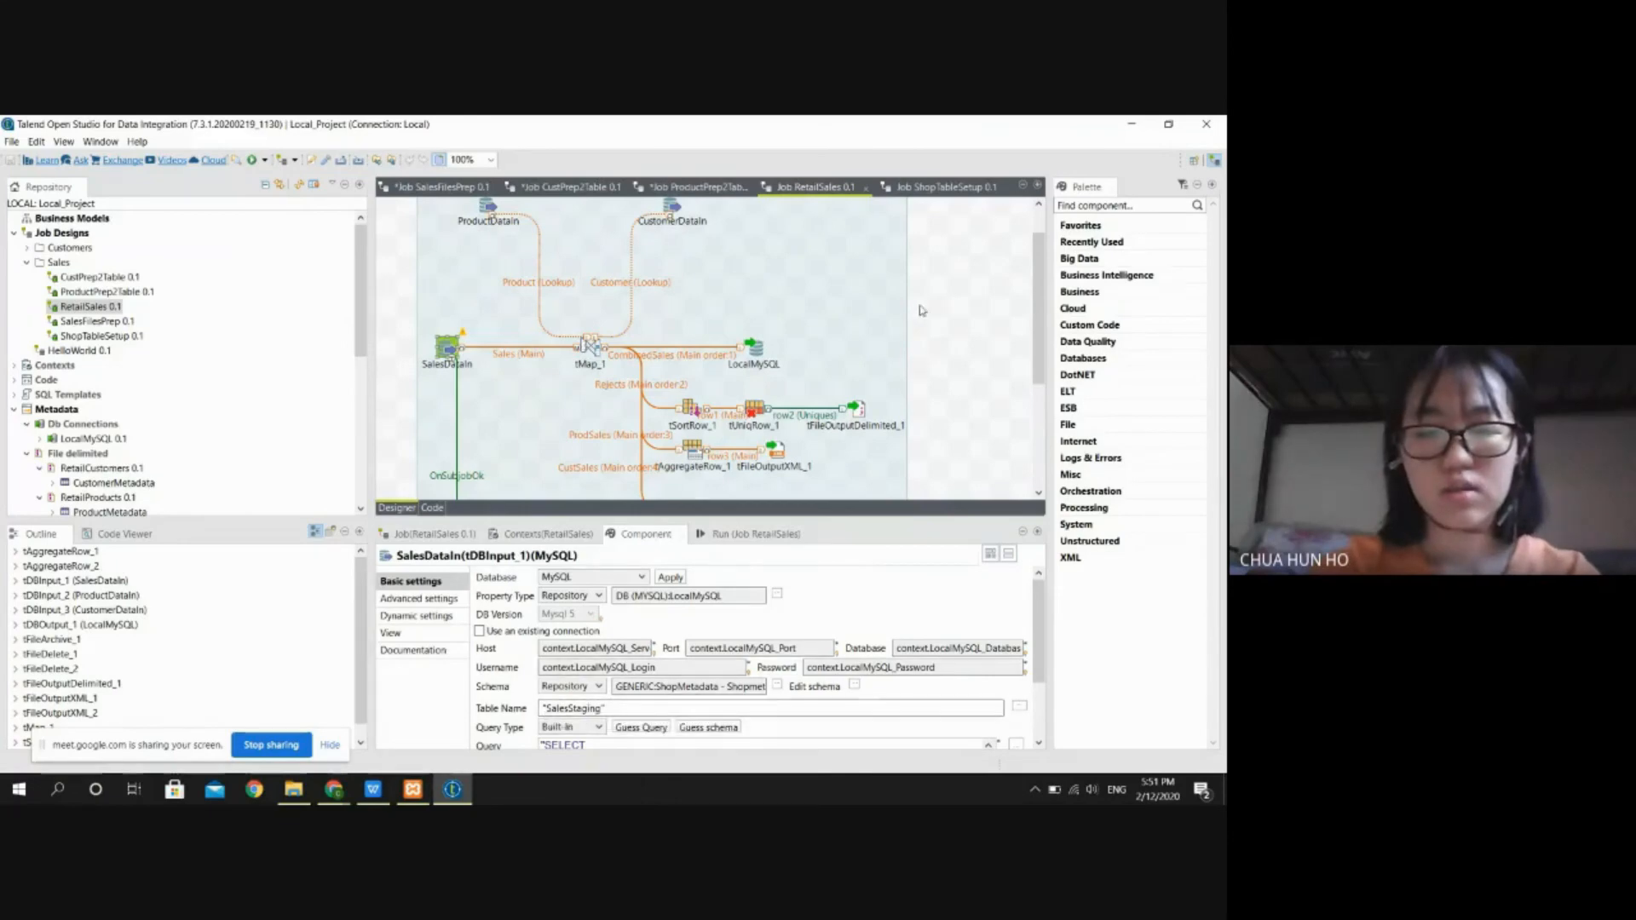
{"action": "scroll", "coordinate": [1055, 643], "scroll_direction": "down", "scroll_amount": 2}
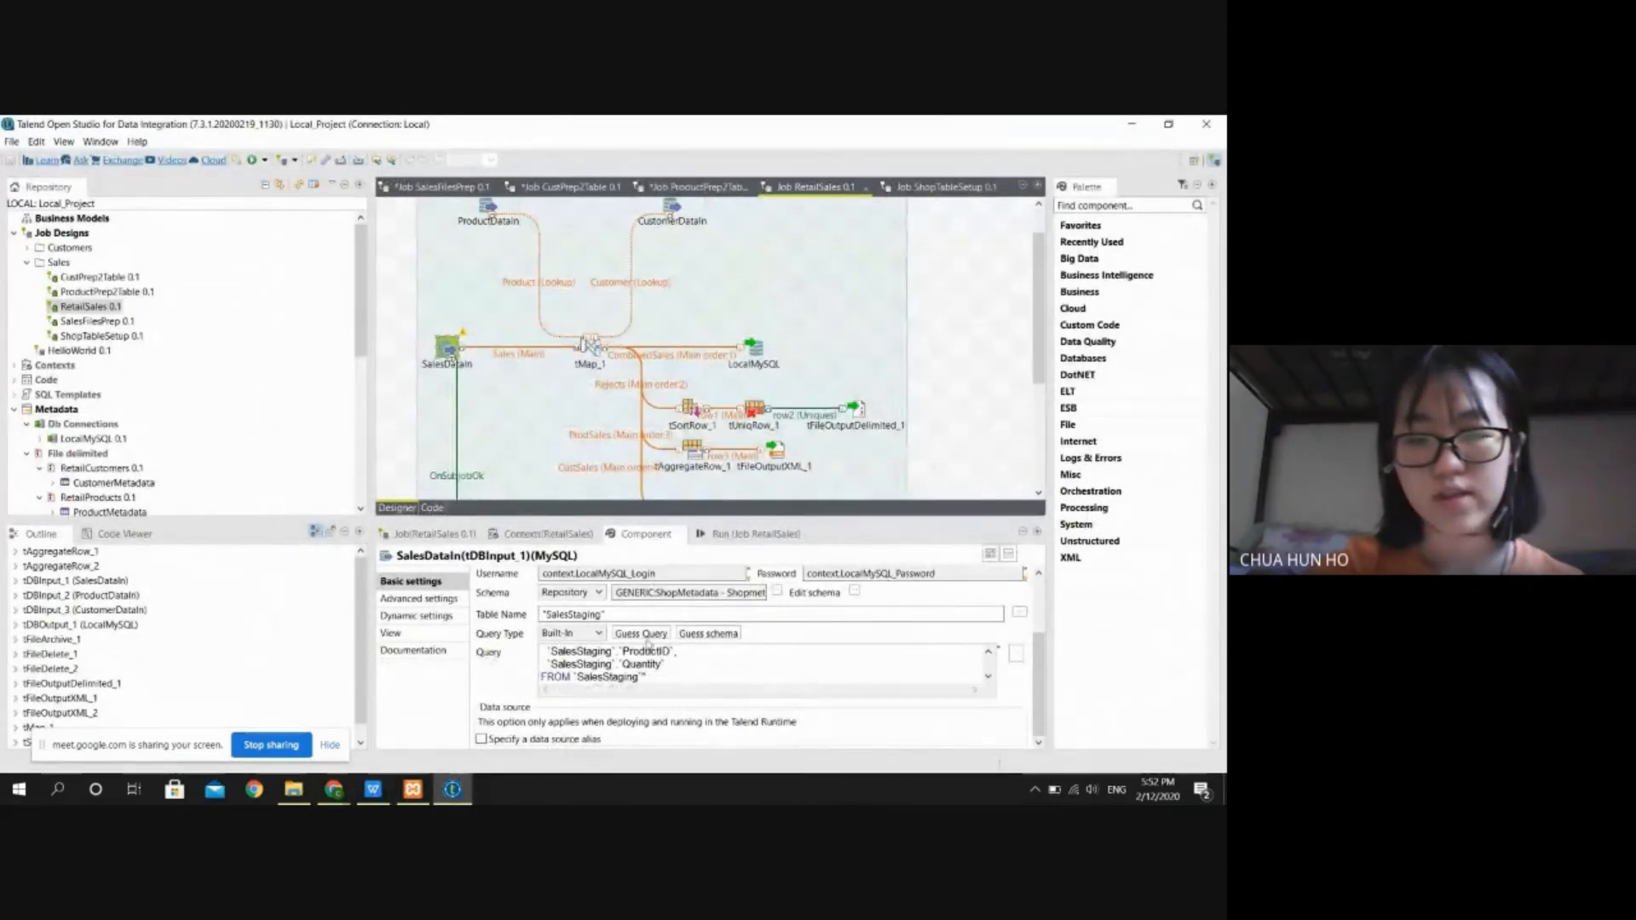
{"action": "scroll", "coordinate": [578, 288], "scroll_direction": "up", "scroll_amount": 2}
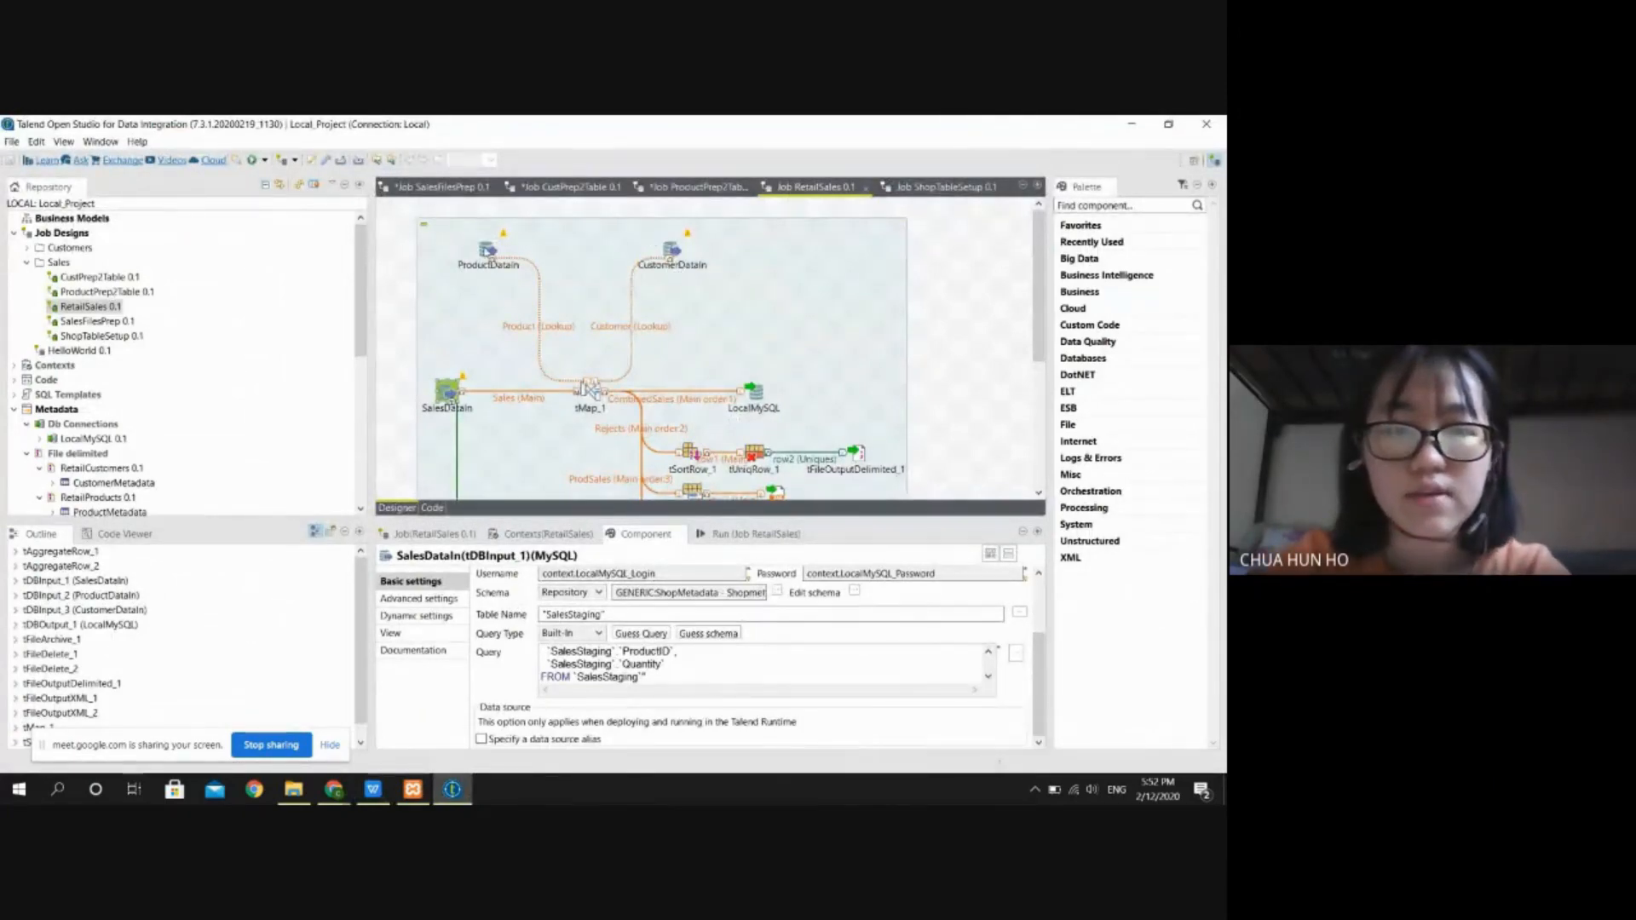
Step: Review the table names and basic settings of the ProductDataIn and CustomerDataIn database inputs
{"action": "left_click", "coordinate": [488, 252]}
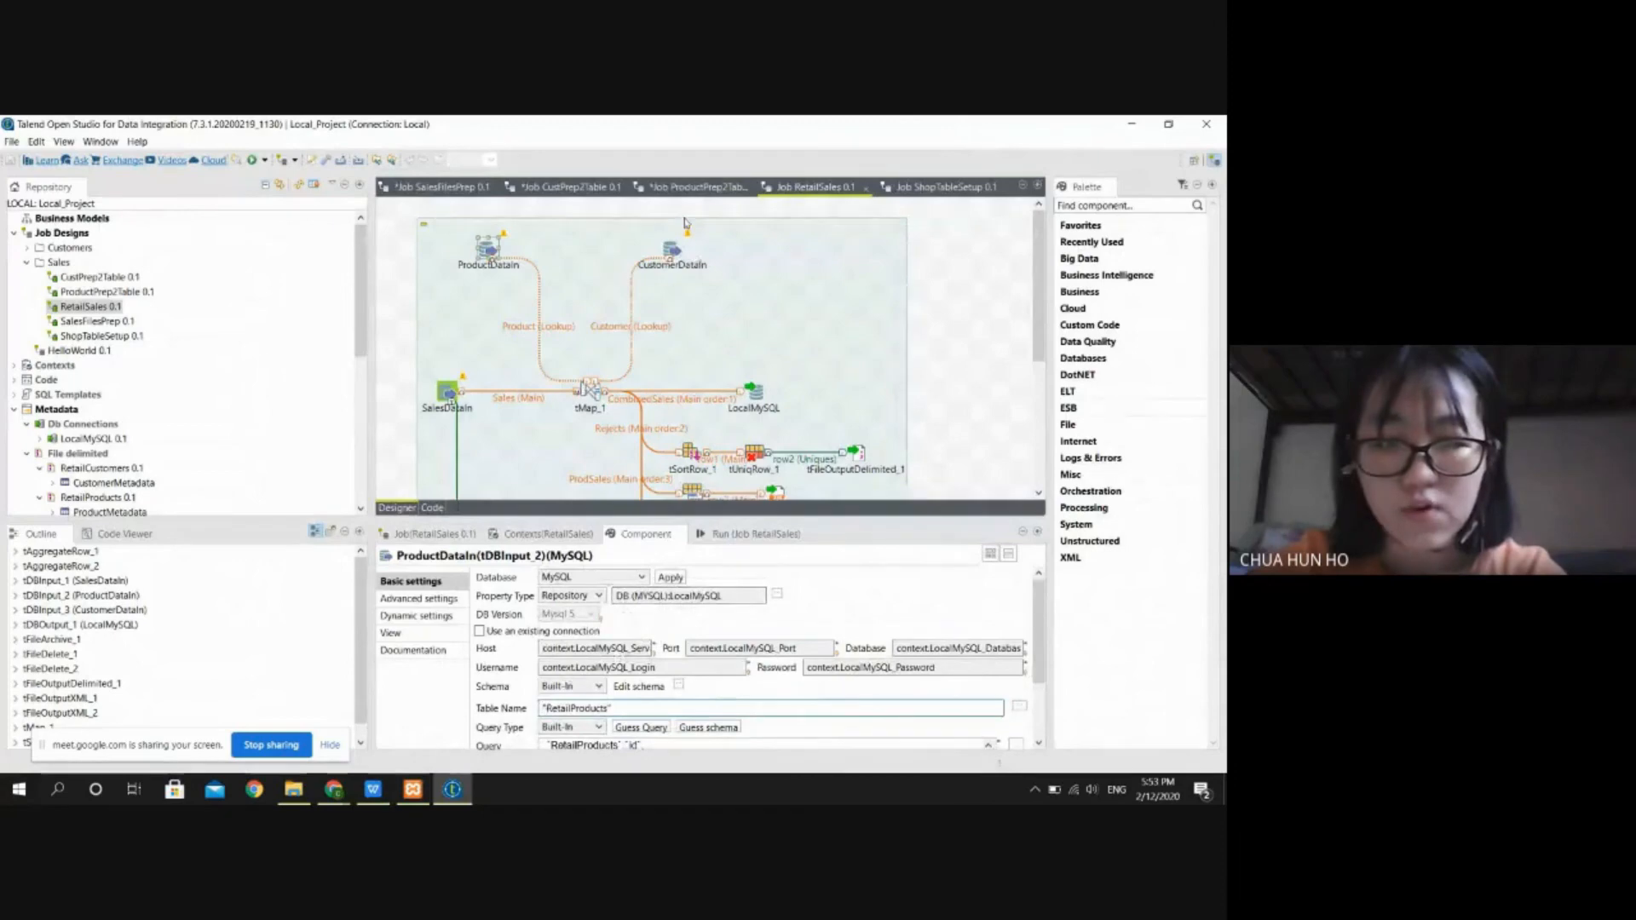
{"action": "left_click", "coordinate": [670, 251]}
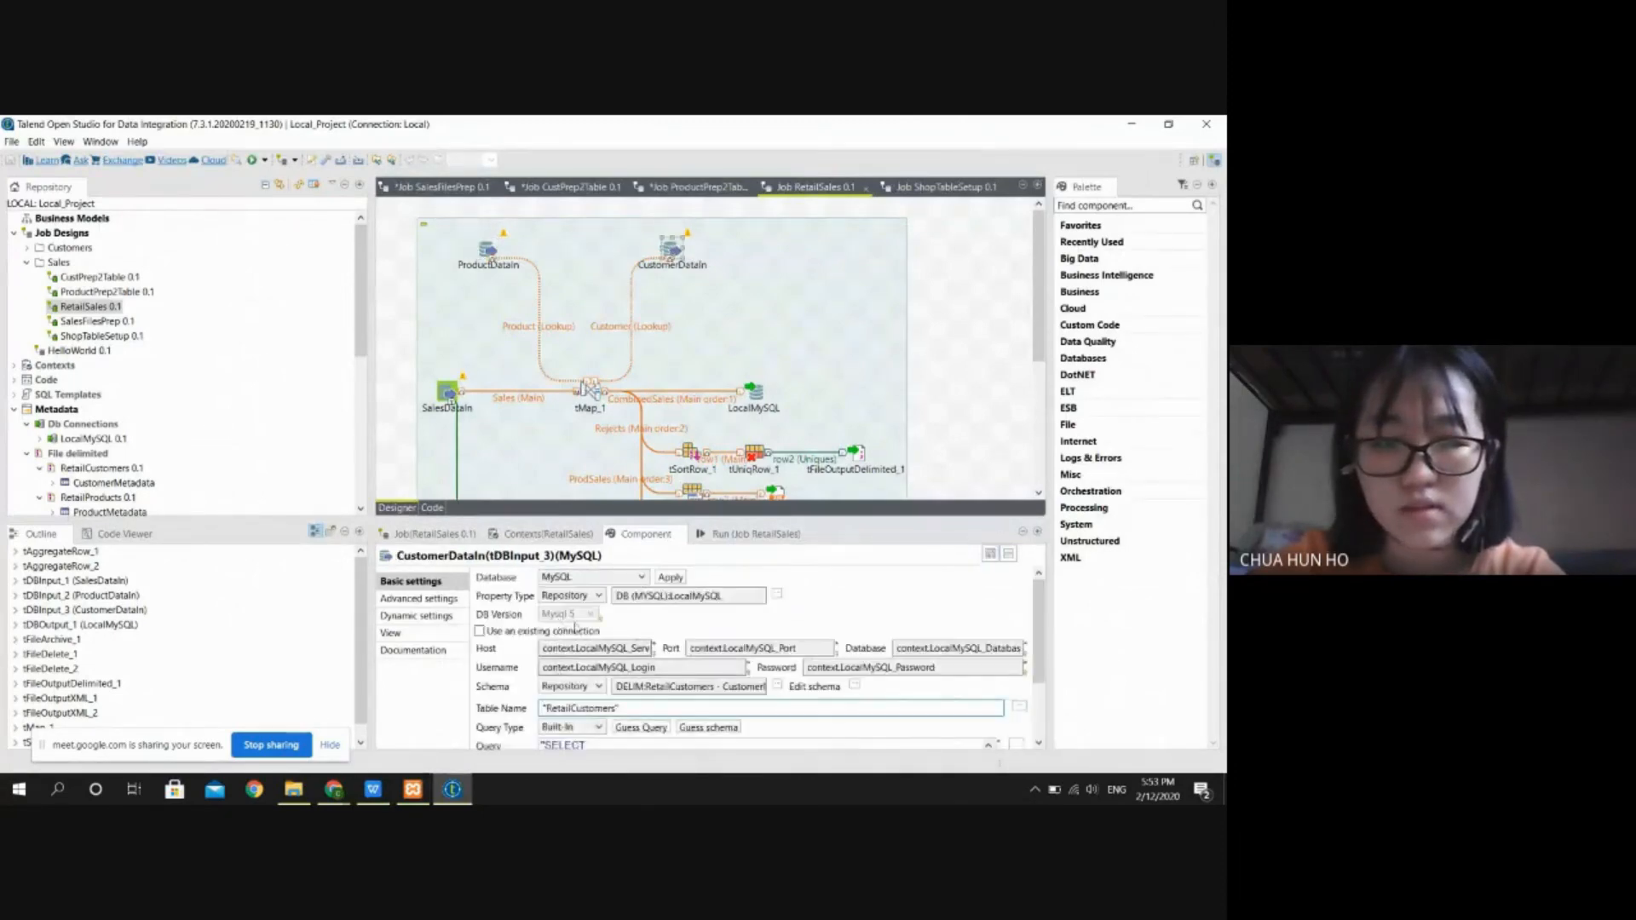
{"action": "scroll", "coordinate": [781, 650], "scroll_direction": "down", "scroll_amount": 2}
{"action": "scroll", "coordinate": [781, 650], "scroll_direction": "up", "scroll_amount": 2}
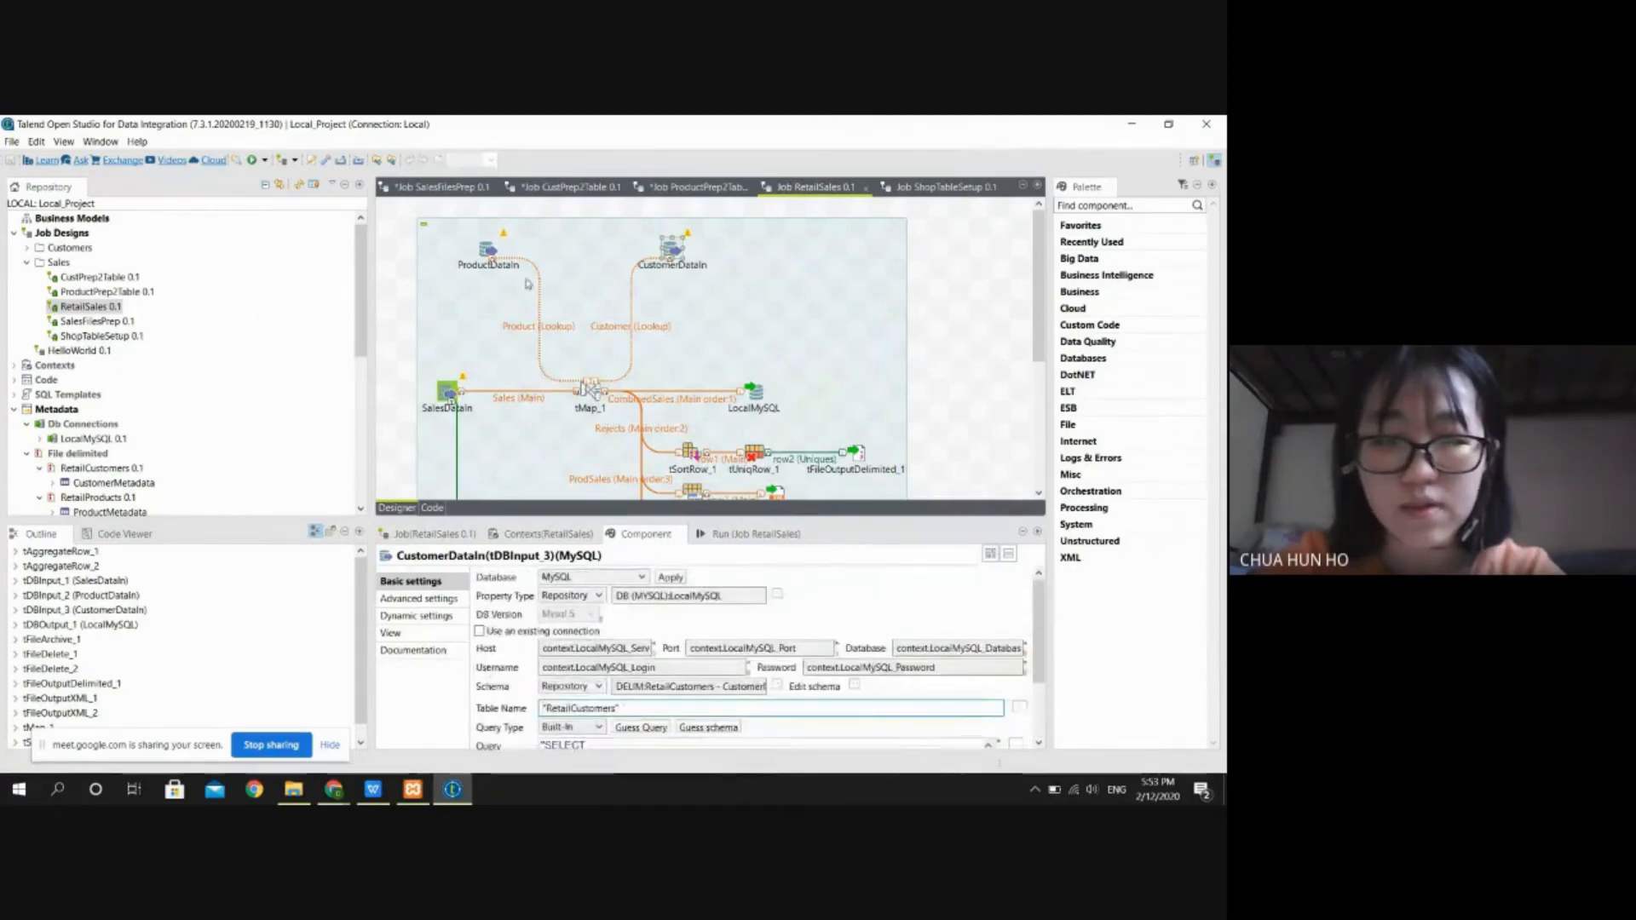
{"action": "left_click", "coordinate": [542, 708]}
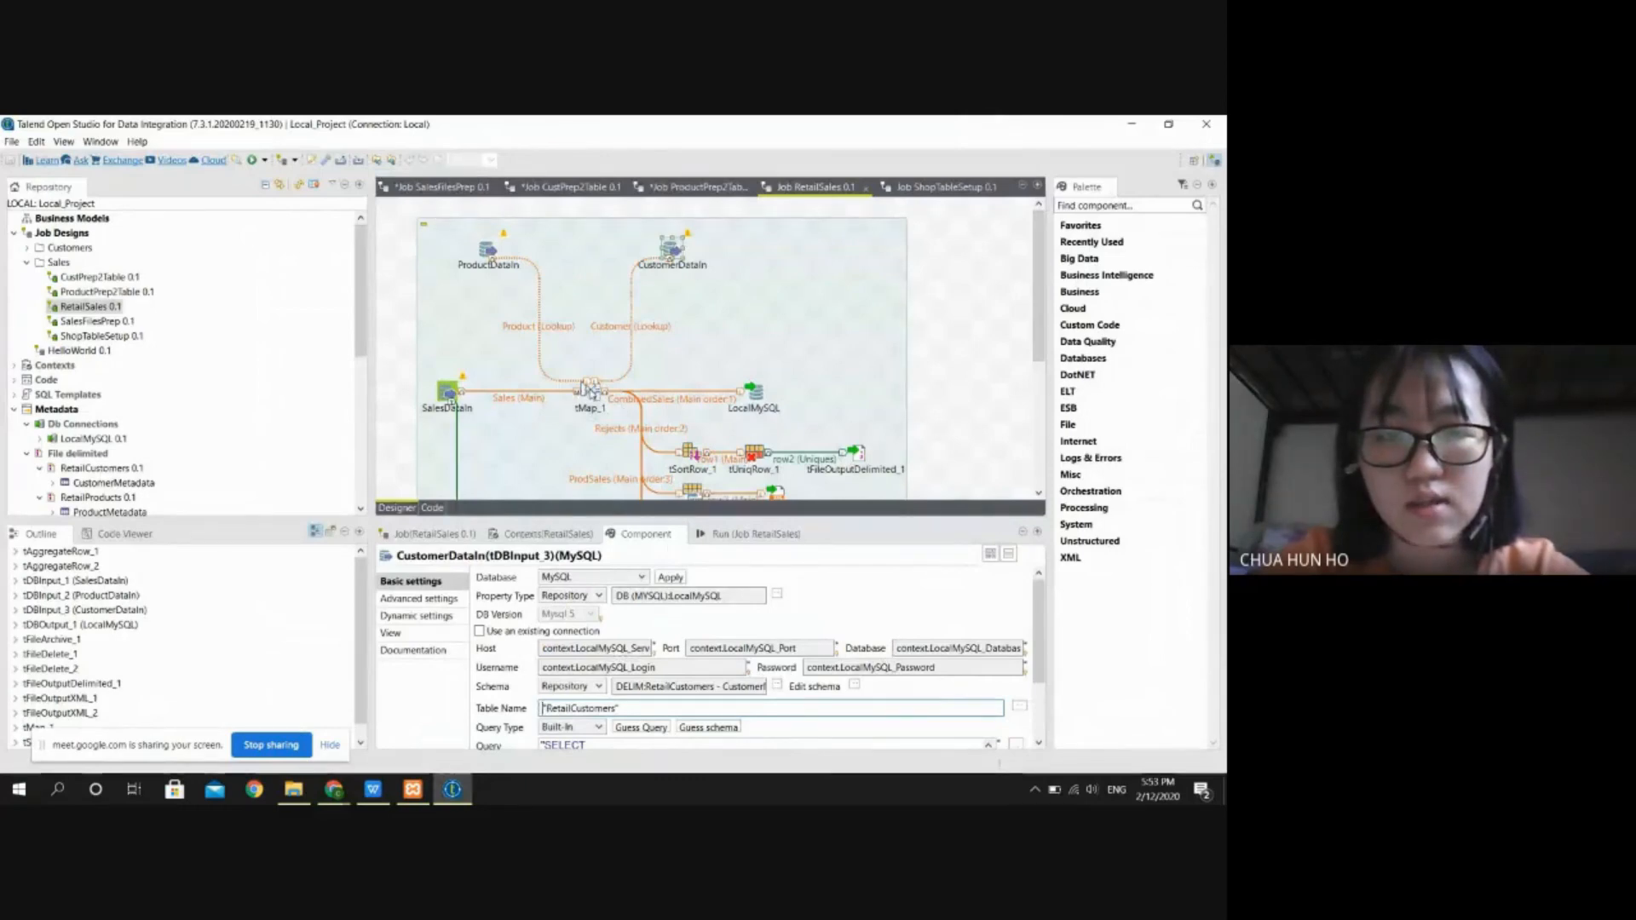
Step: Examine the match and join models of the Product and Customer lookups and the output mappings in the tMap_1 editor
{"action": "left_click", "coordinate": [586, 389]}
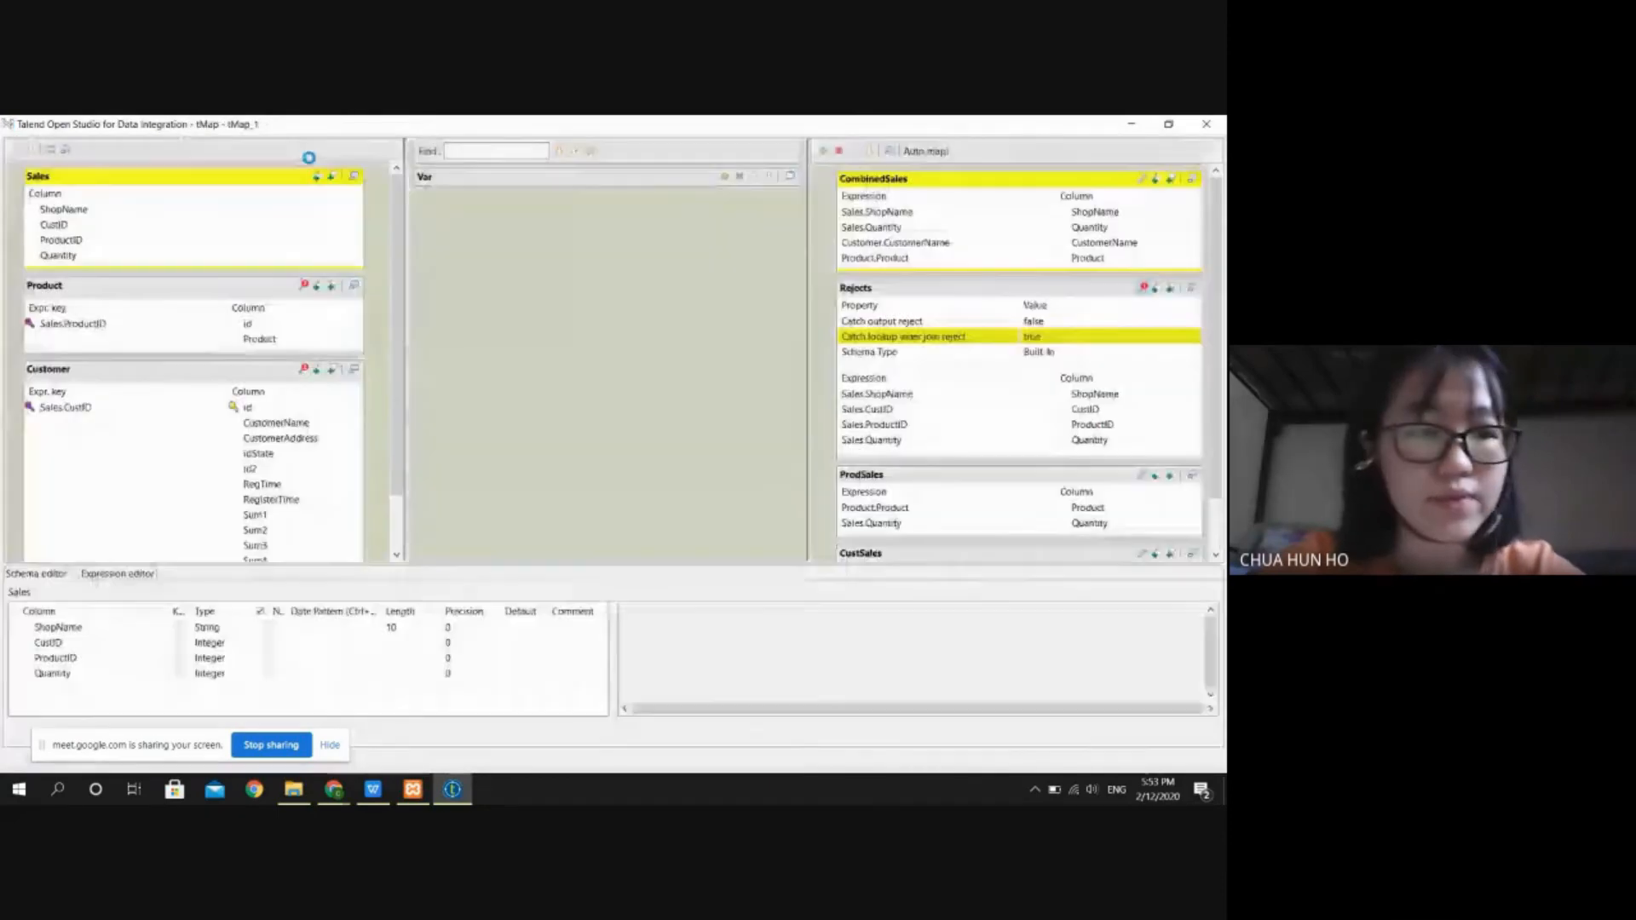
{"action": "left_click", "coordinate": [305, 287]}
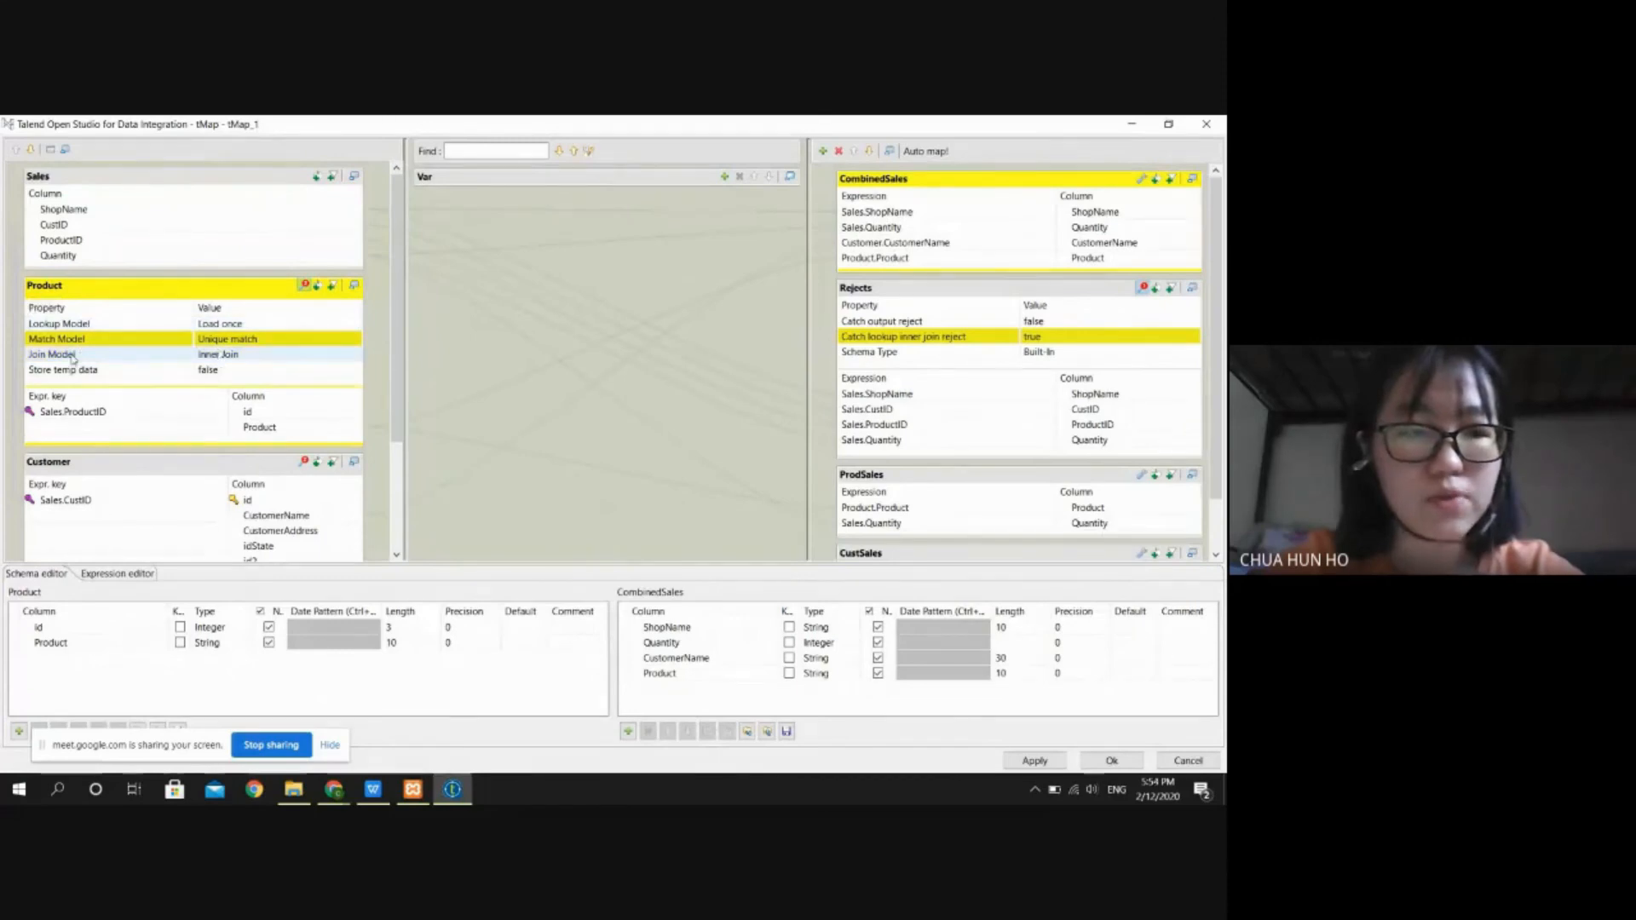
{"action": "left_click", "coordinate": [221, 359]}
{"action": "left_click", "coordinate": [303, 462]}
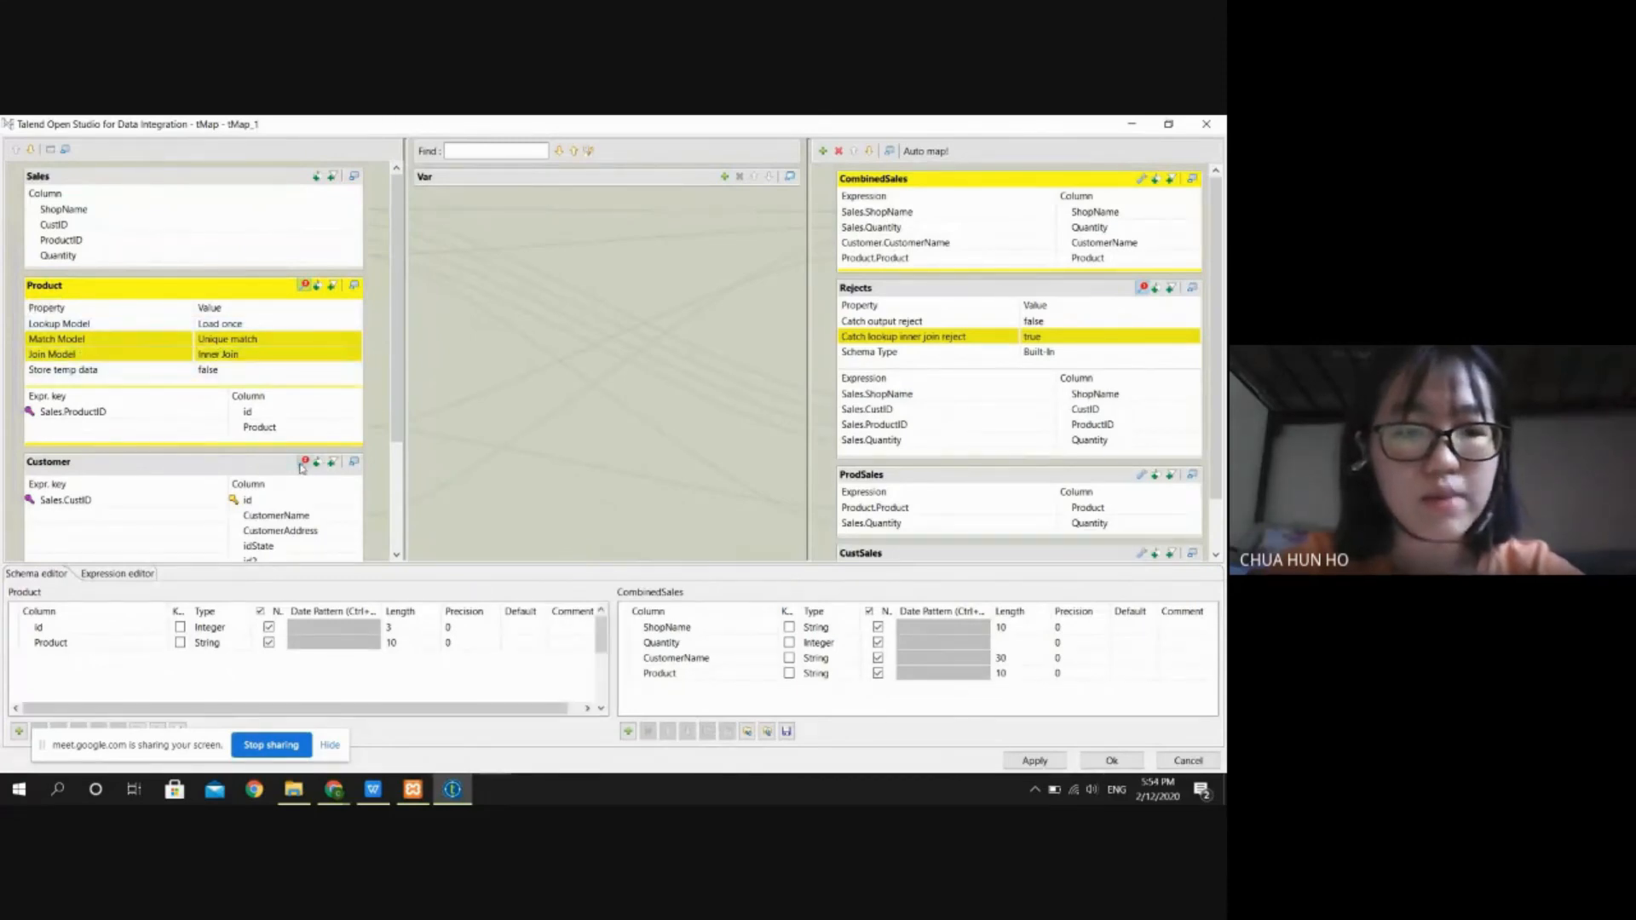
{"action": "scroll", "coordinate": [128, 395], "scroll_direction": "down", "scroll_amount": 3}
{"action": "left_click", "coordinate": [128, 392]}
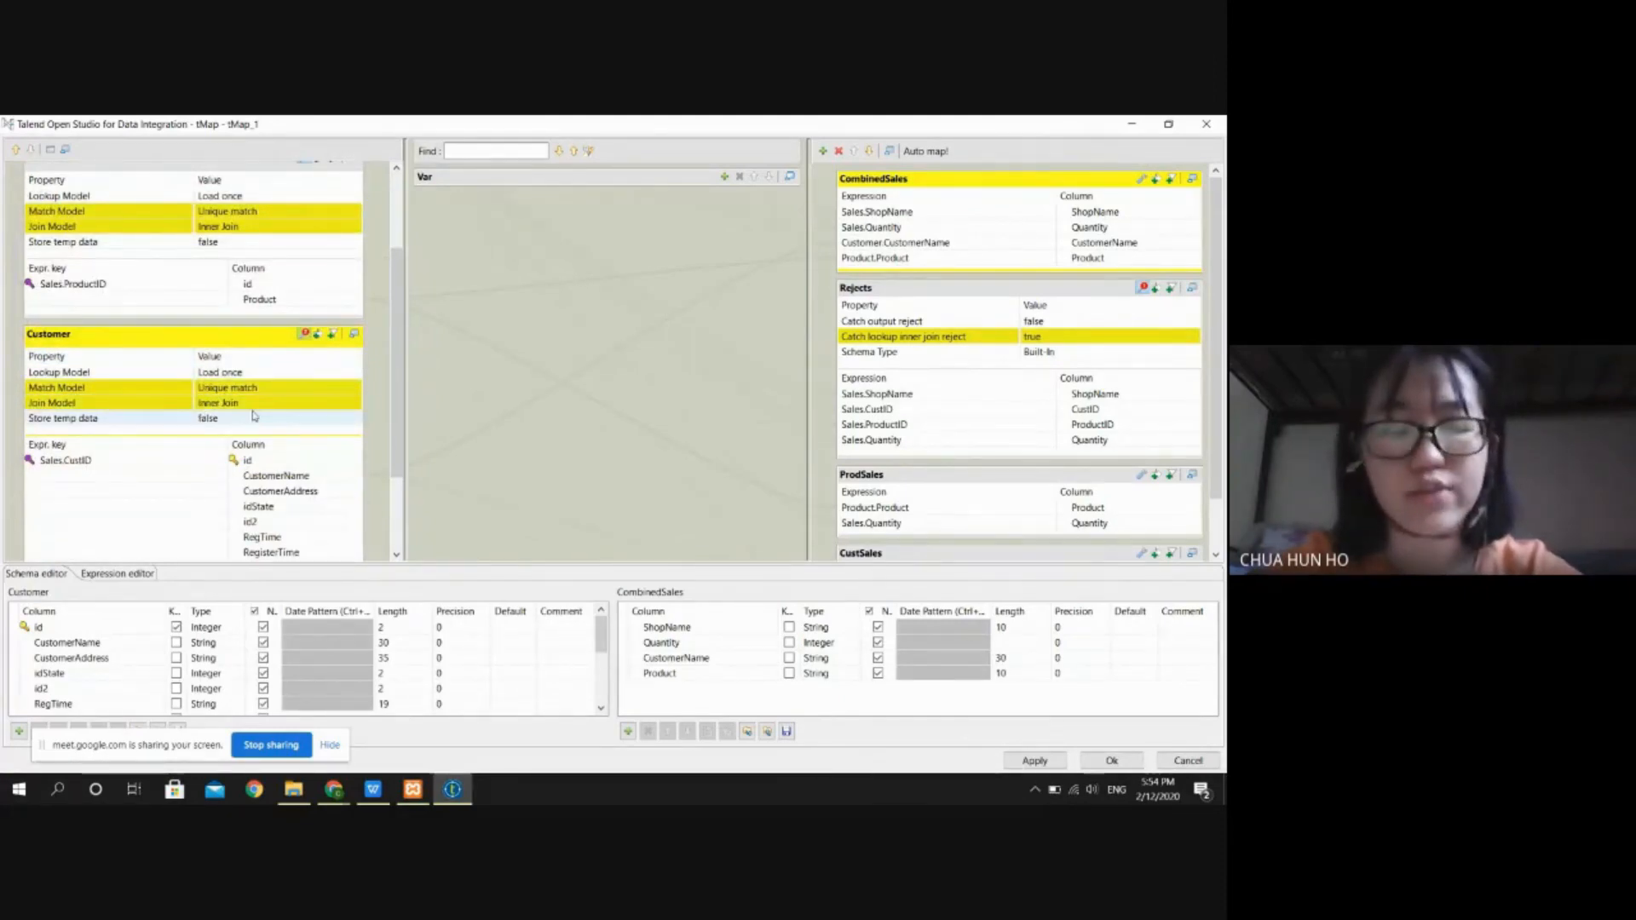
{"action": "scroll", "coordinate": [253, 416], "scroll_direction": "up", "scroll_amount": 3}
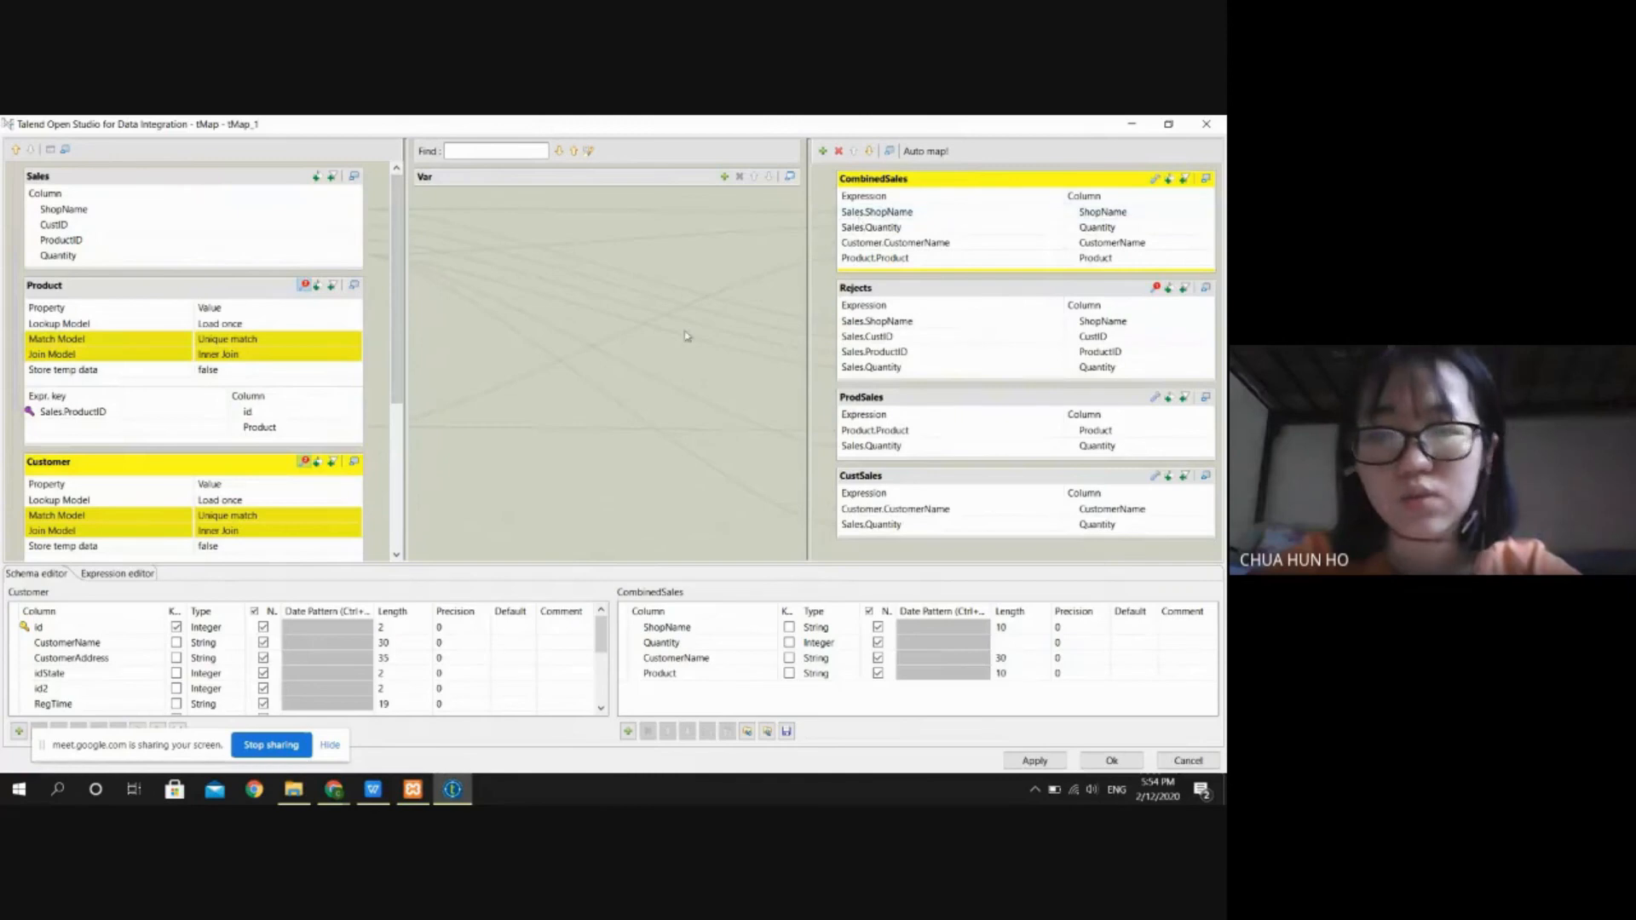
{"action": "left_click_drag", "start_coordinate": [397, 350], "coordinate": [398, 496]}
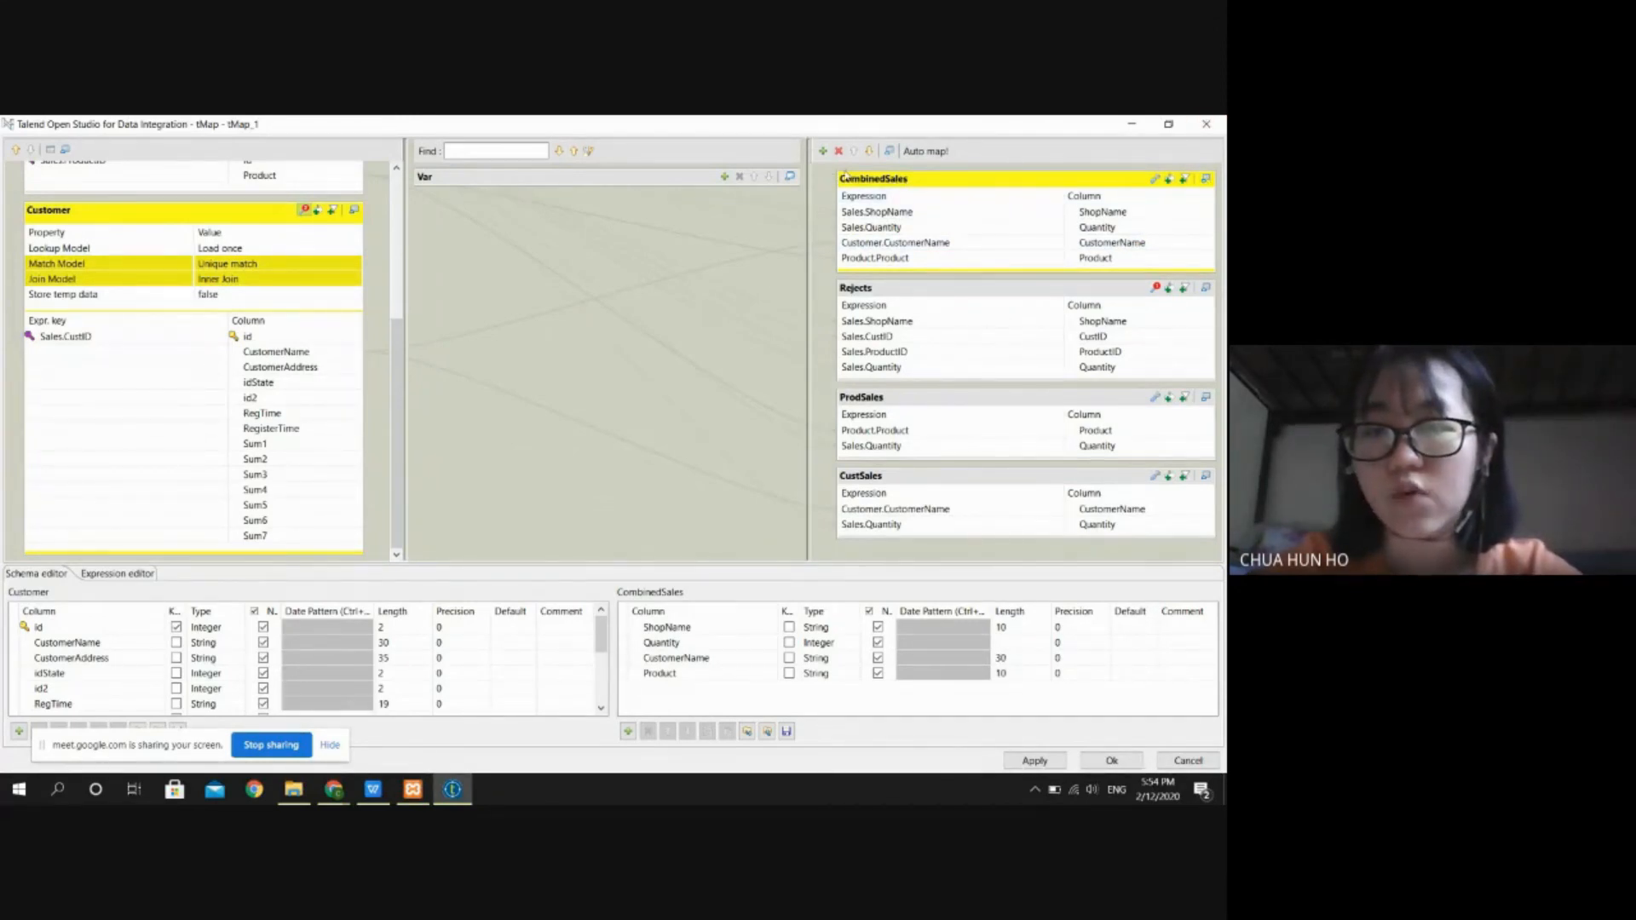
{"action": "left_click", "coordinate": [1128, 125]}
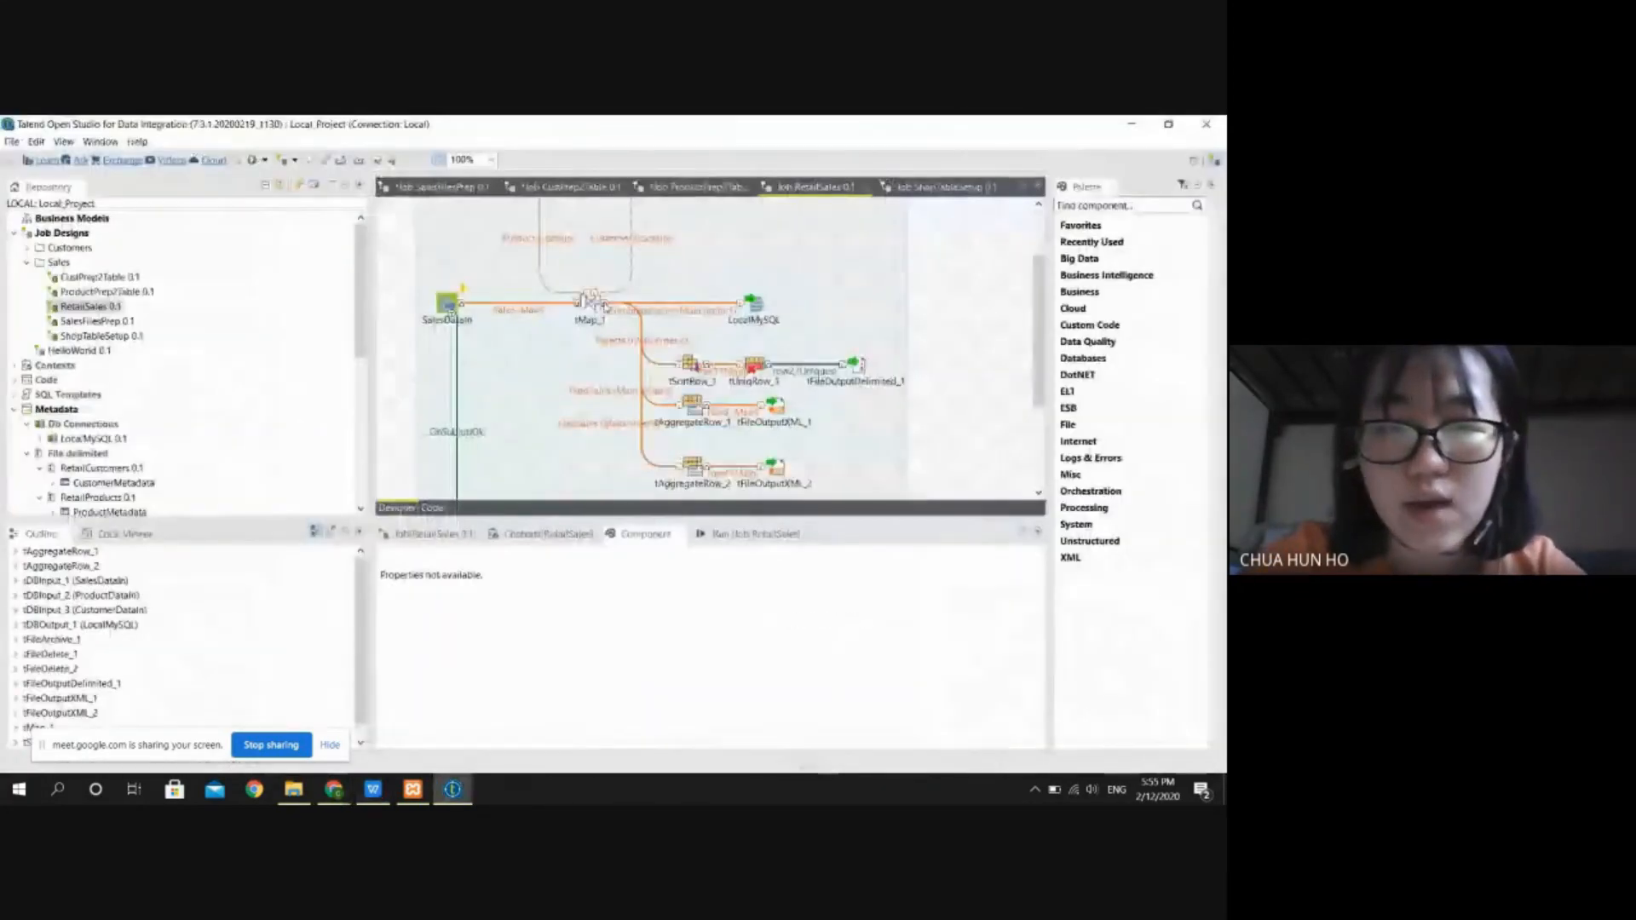
Step: Review the table settings of the RetailSales job's LocalMySQL output and reopen the tMap_1 mapping editor
{"action": "left_click", "coordinate": [753, 305]}
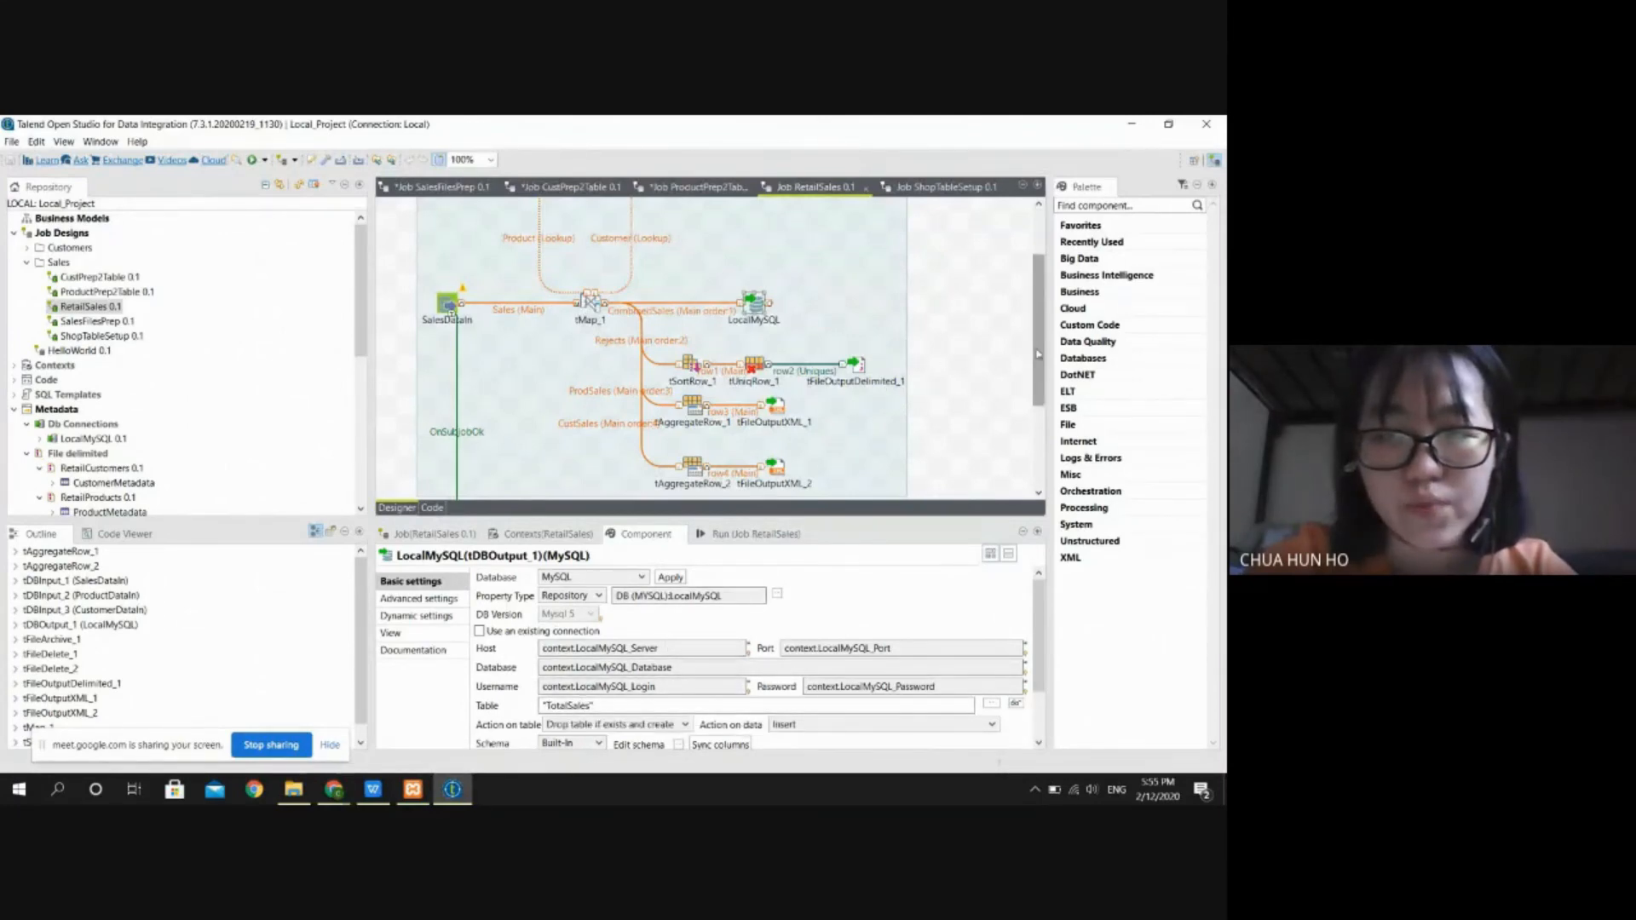
{"action": "scroll", "coordinate": [1038, 354], "scroll_direction": "down", "scroll_amount": 2}
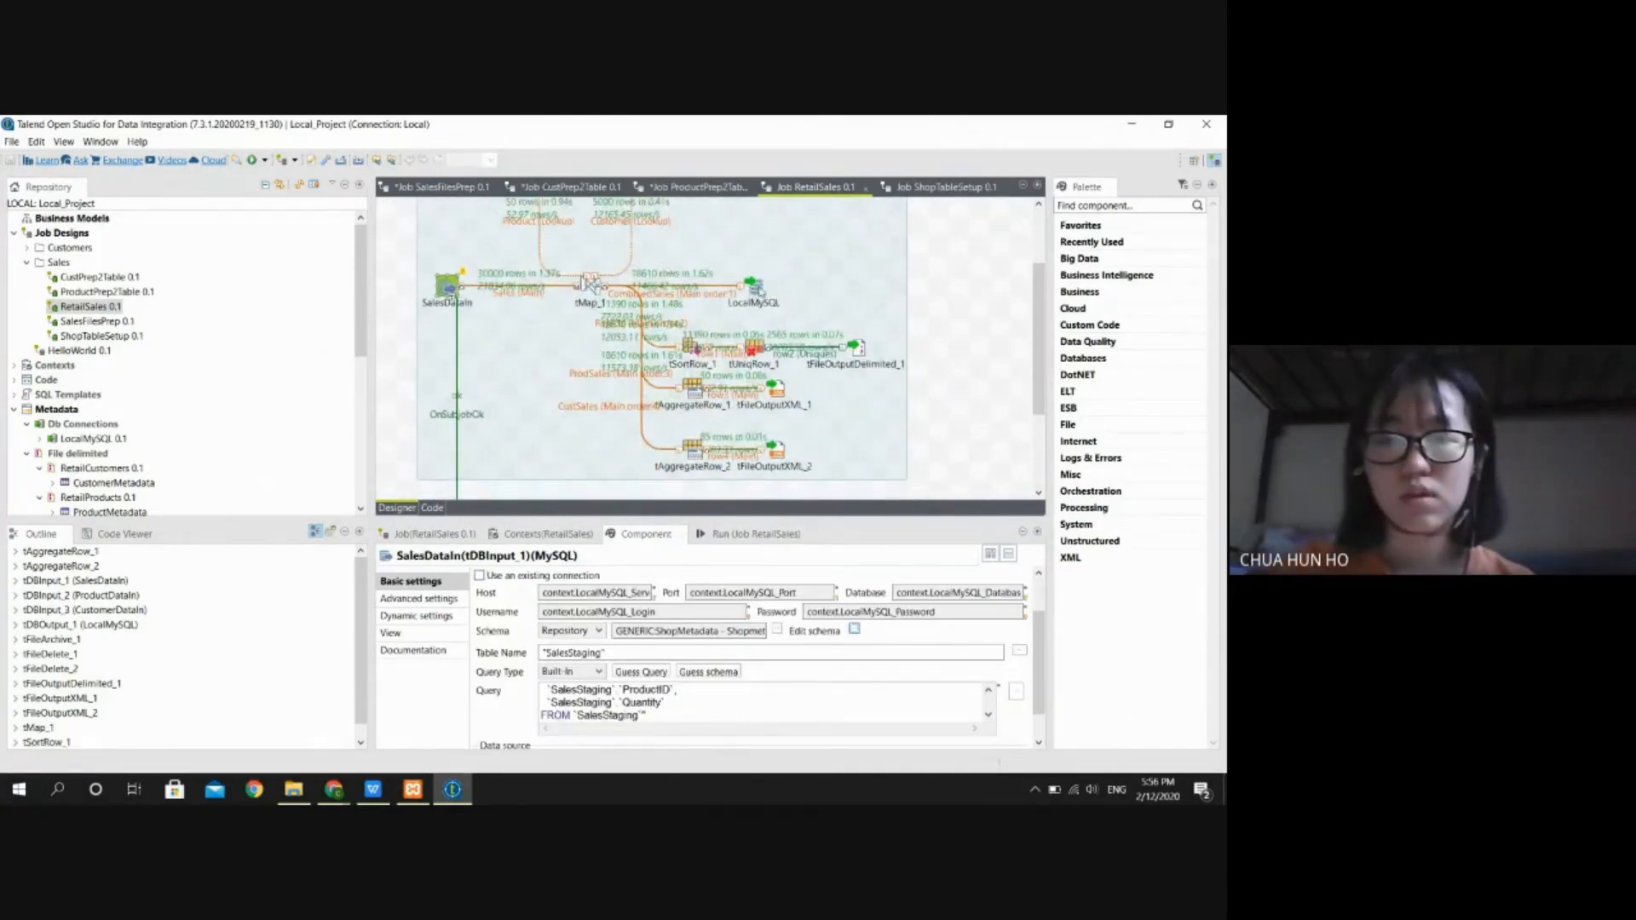
{"action": "left_click", "coordinate": [758, 288]}
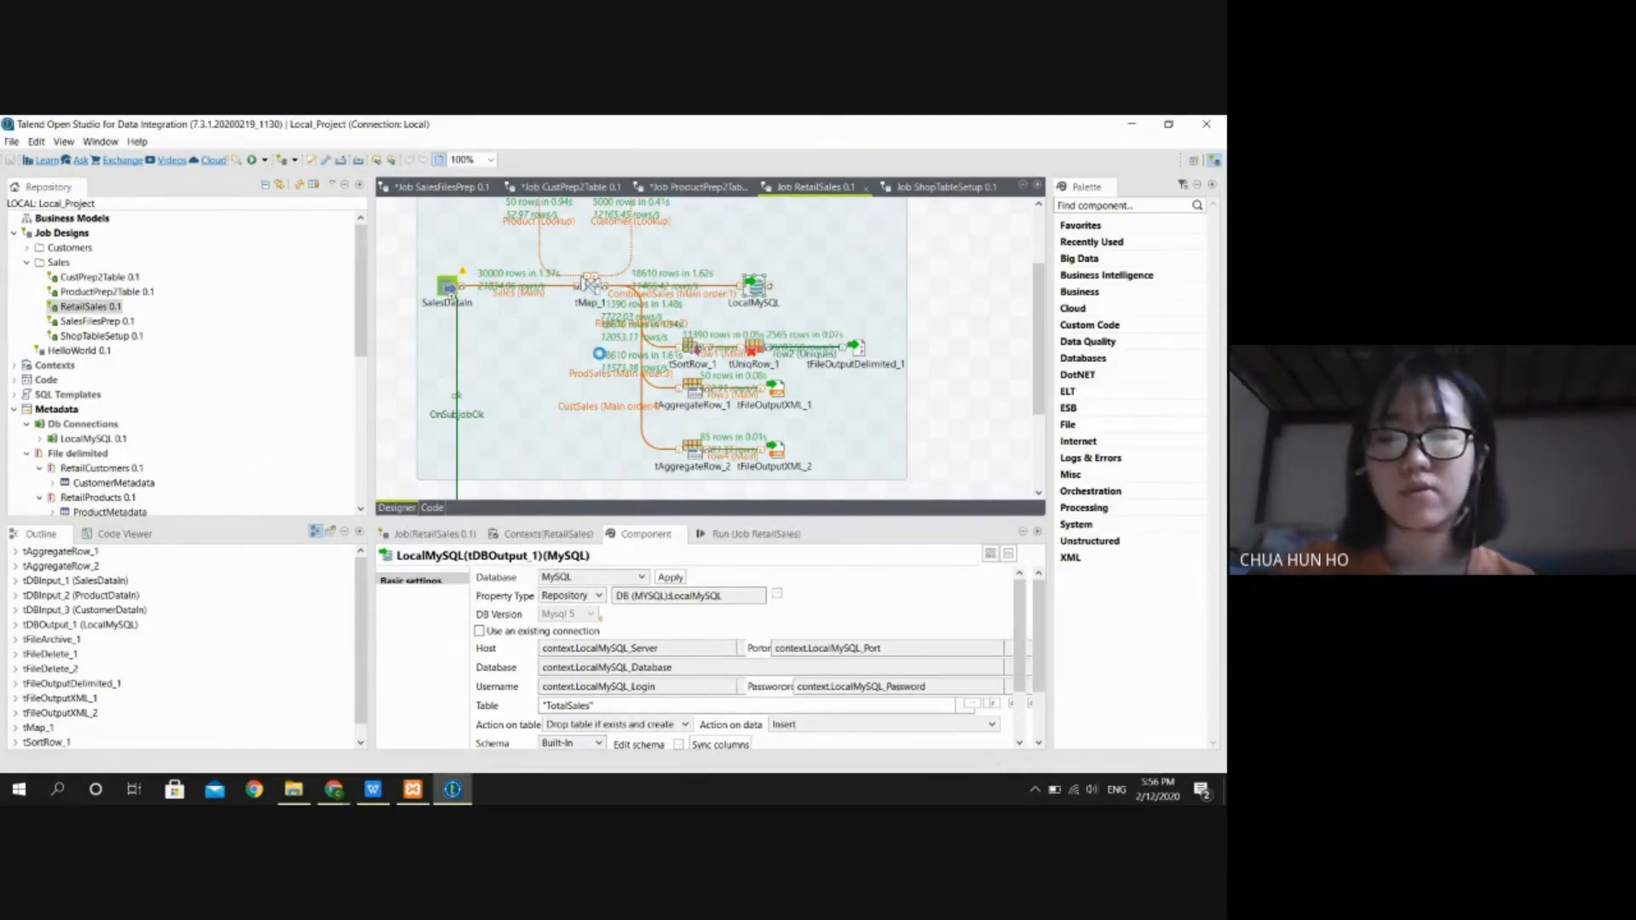
{"action": "double_click", "coordinate": [592, 285]}
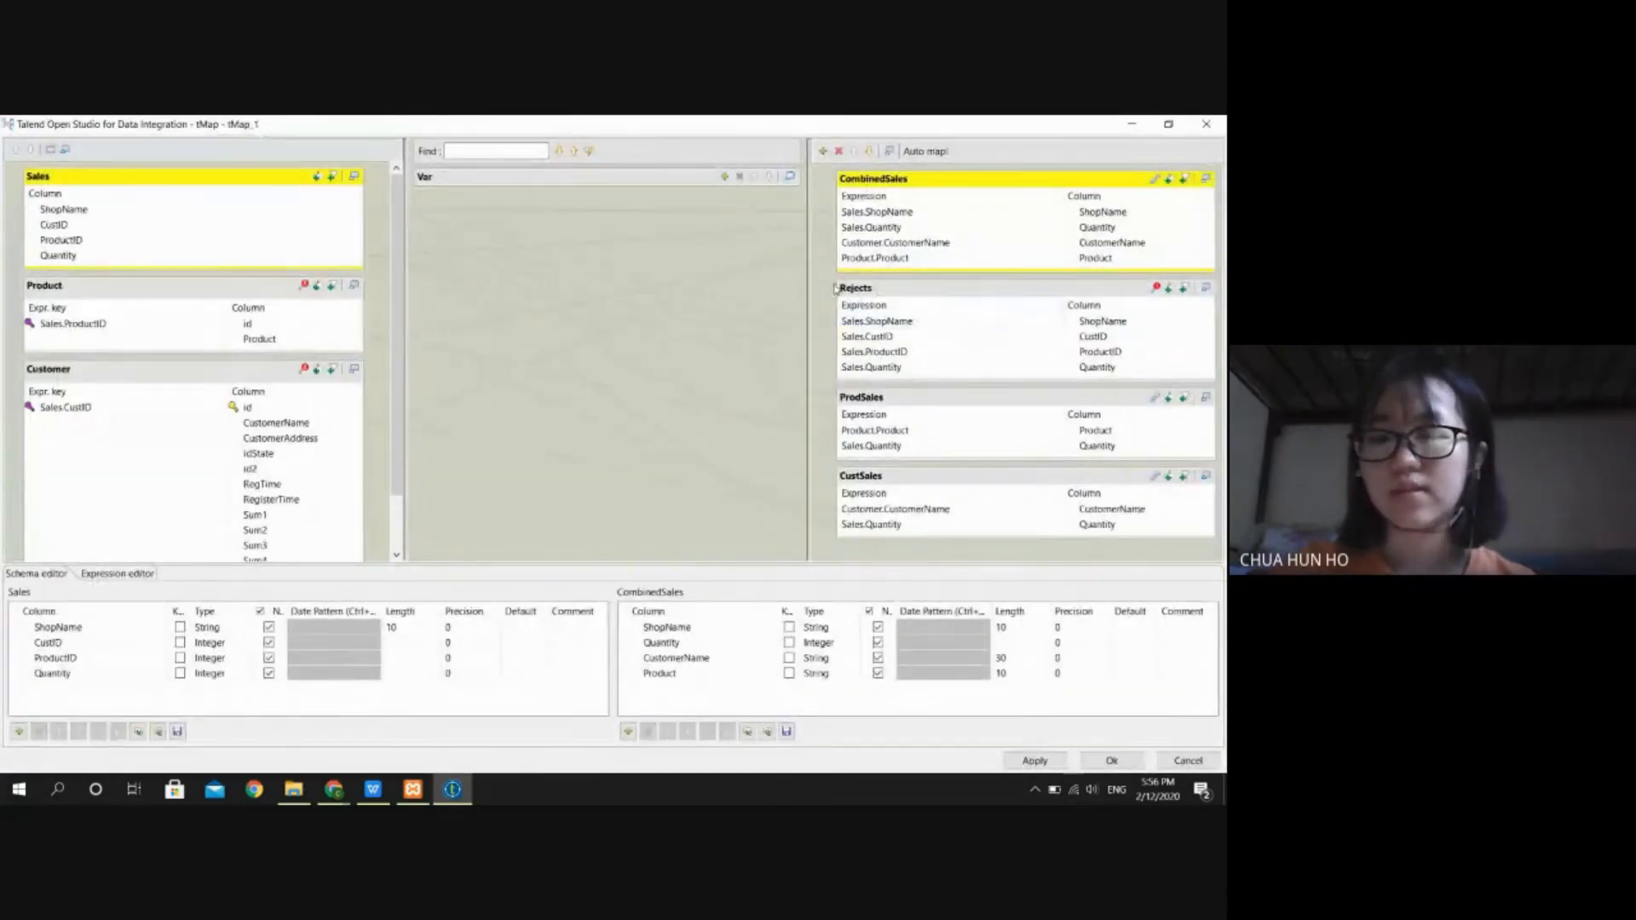
Step: Finish reviewing the tMap_1 output mappings, switch to phpMyAdmin, and browse the first and last pages of the training database's totalsales table
{"action": "left_click", "coordinate": [904, 324]}
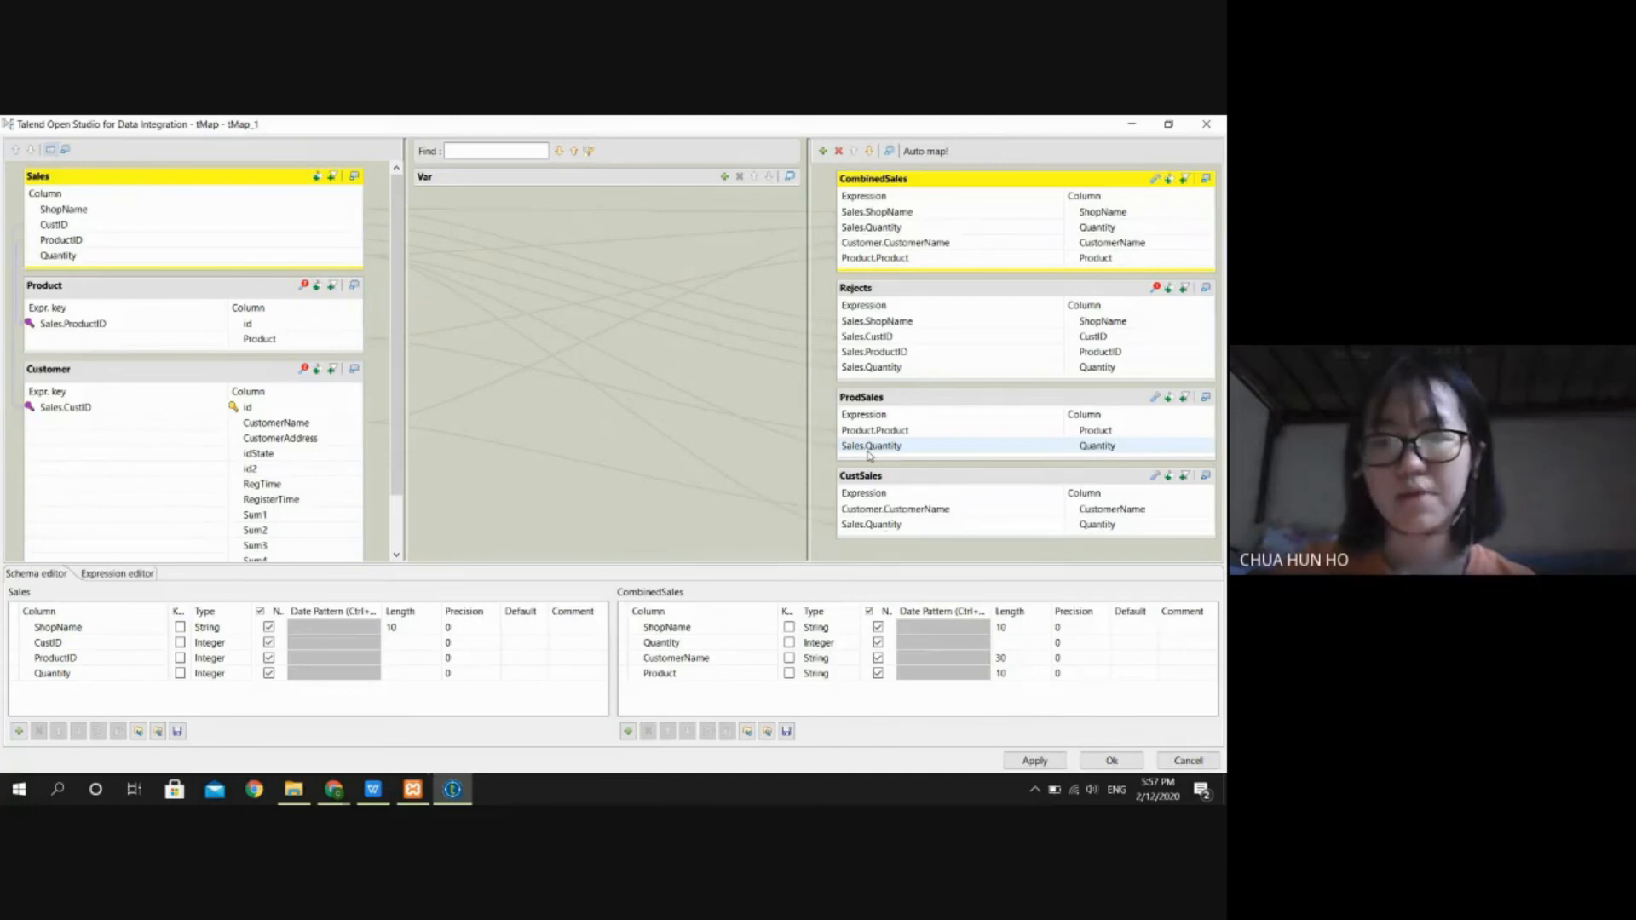
{"action": "left_click", "coordinate": [1134, 124]}
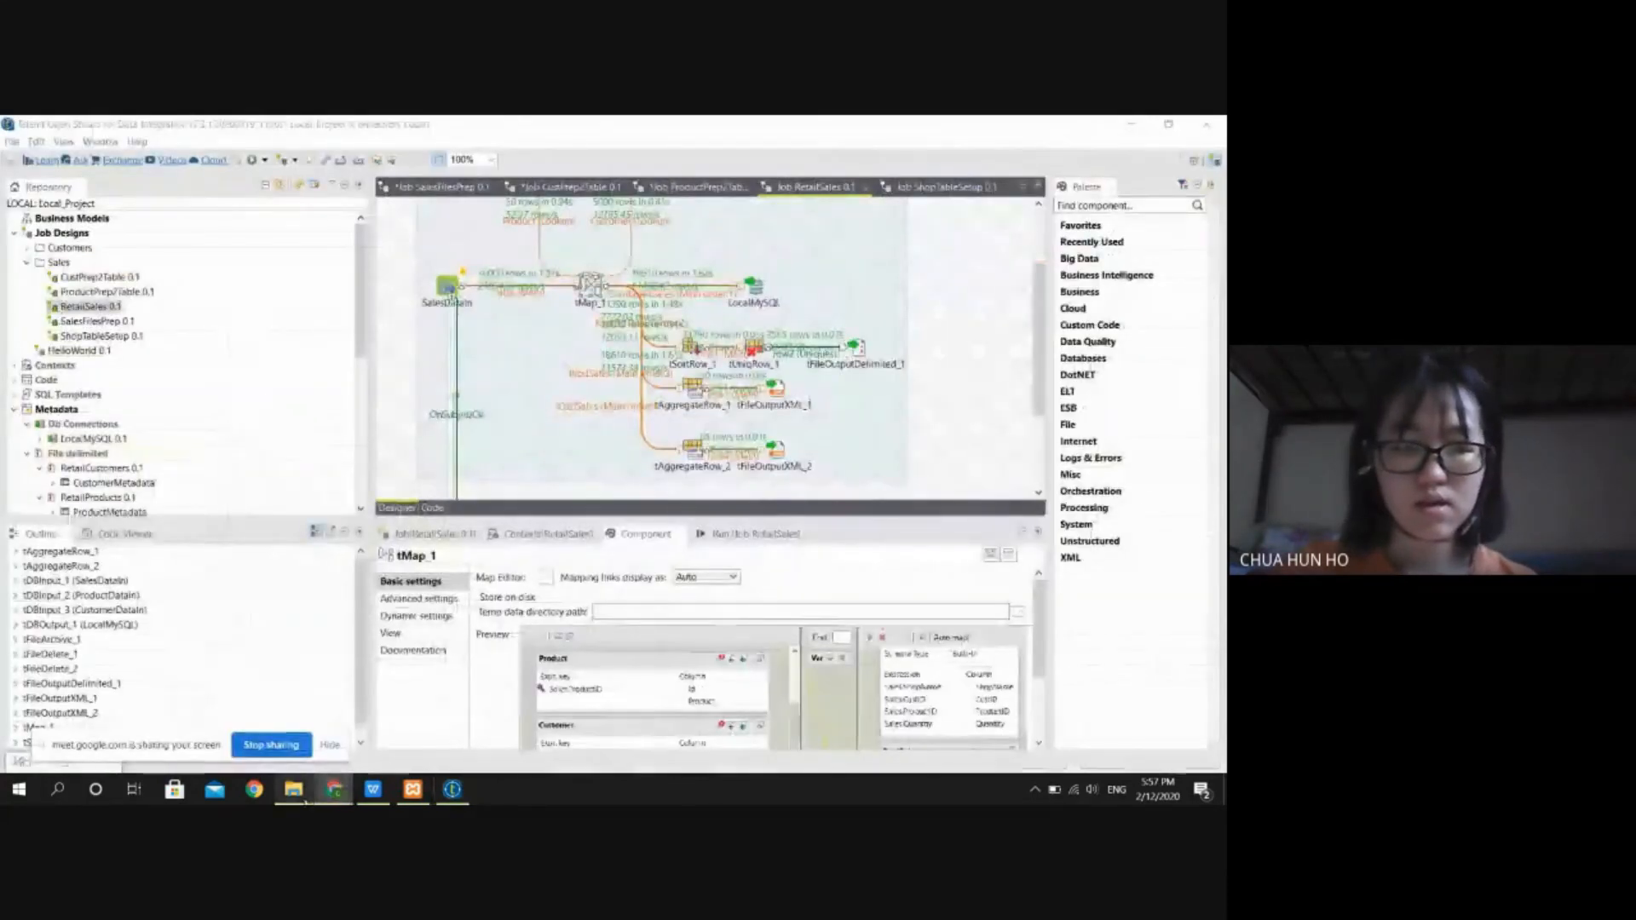
{"action": "mouse_move", "coordinate": [330, 791]}
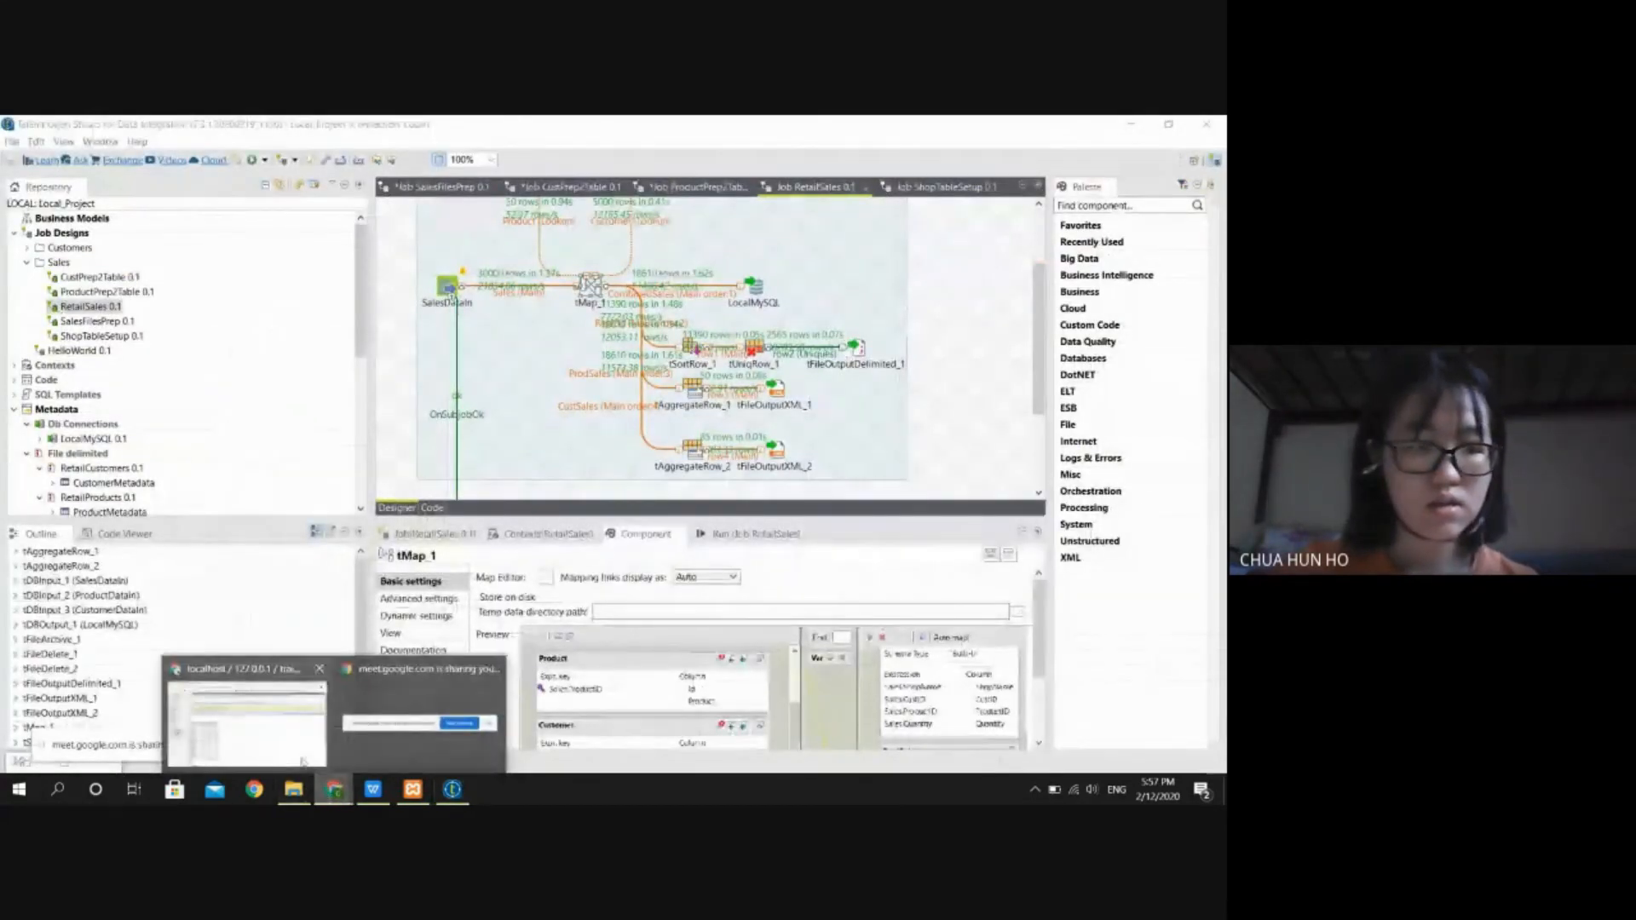
{"action": "left_click", "coordinate": [302, 761]}
{"action": "left_click", "coordinate": [69, 540]}
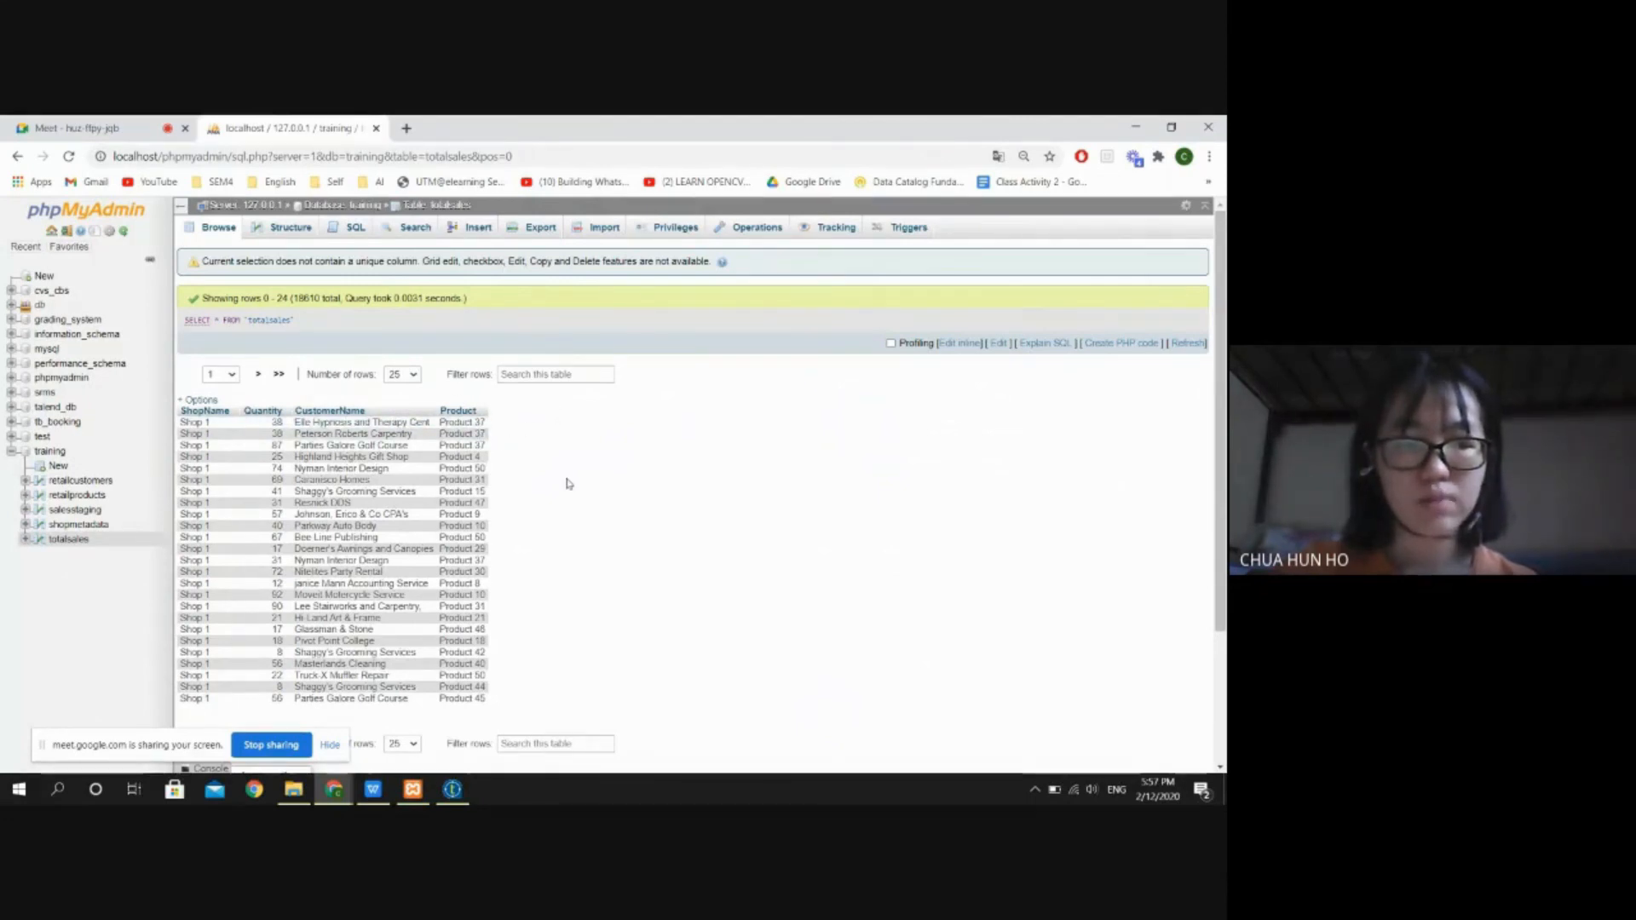
{"action": "scroll", "coordinate": [568, 484], "scroll_direction": "down", "scroll_amount": 3}
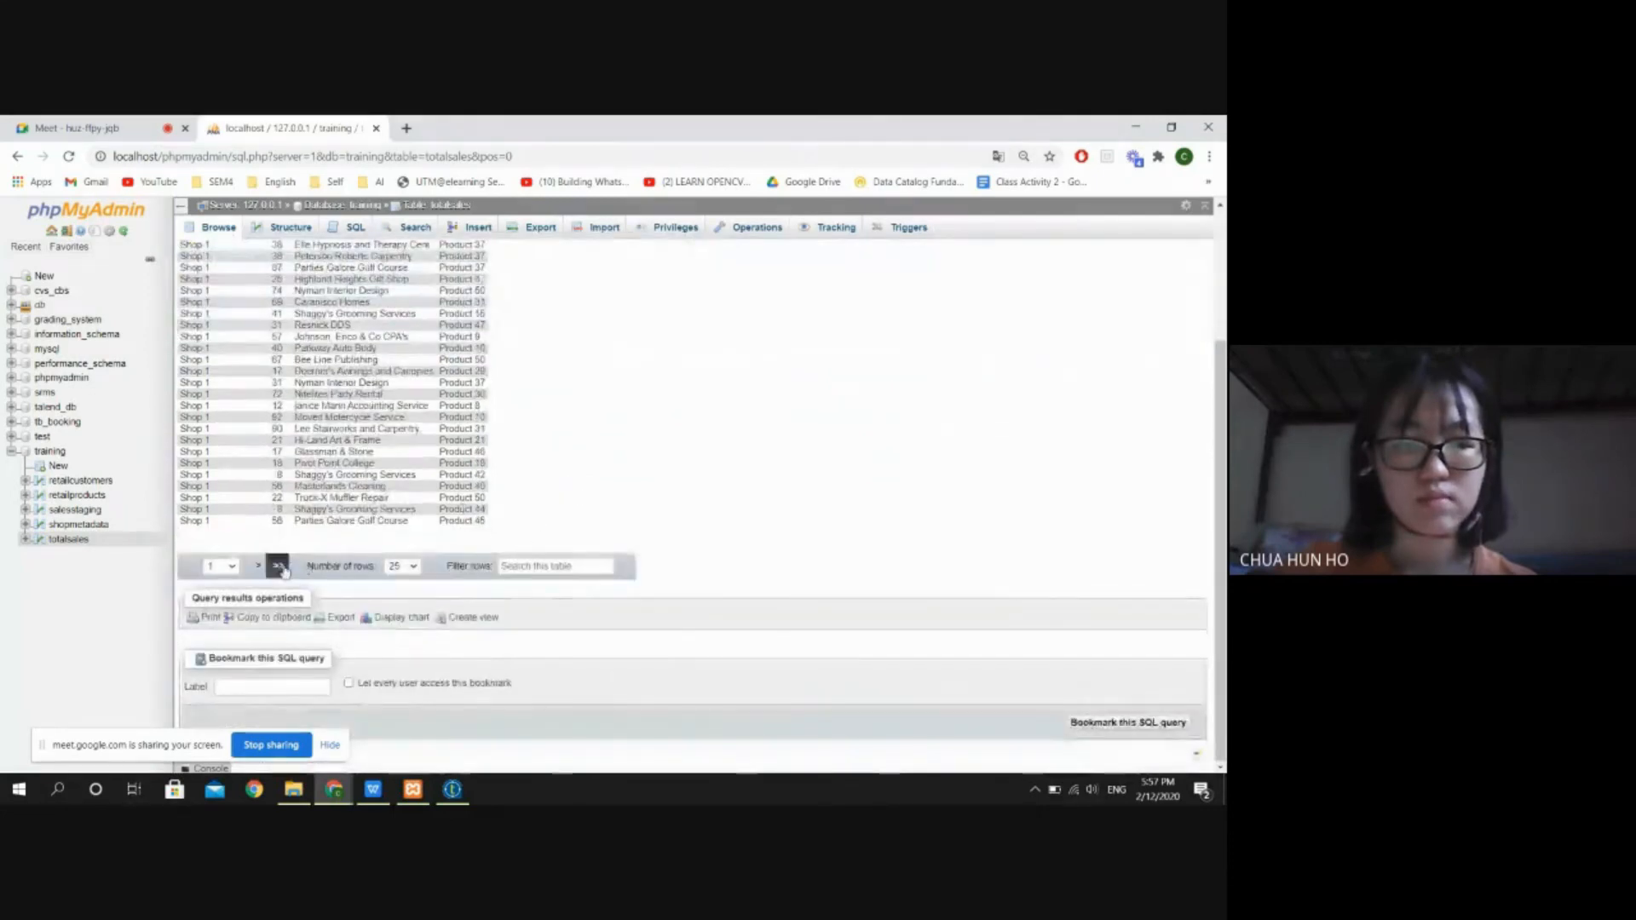
{"action": "left_click", "coordinate": [278, 567]}
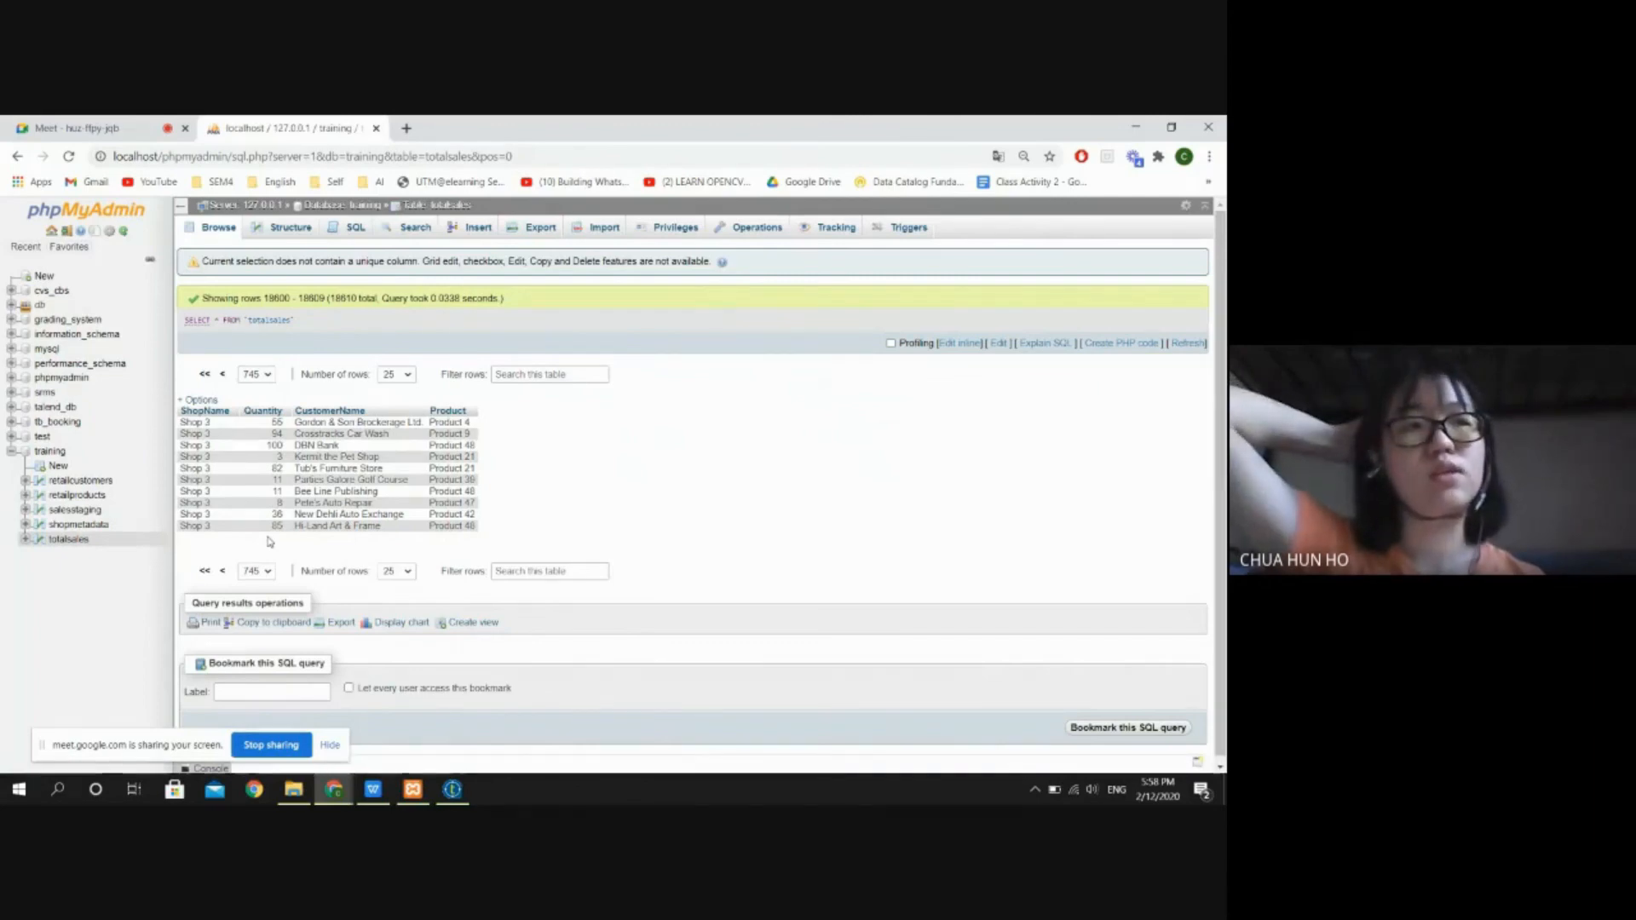
Step: Switch back to Talend, close the tMap_1 editor without saving, and review the settings of tFileOutputXML_2, LocalMySQL and tFileOutputDelimited_1
{"action": "left_click", "coordinate": [453, 790]}
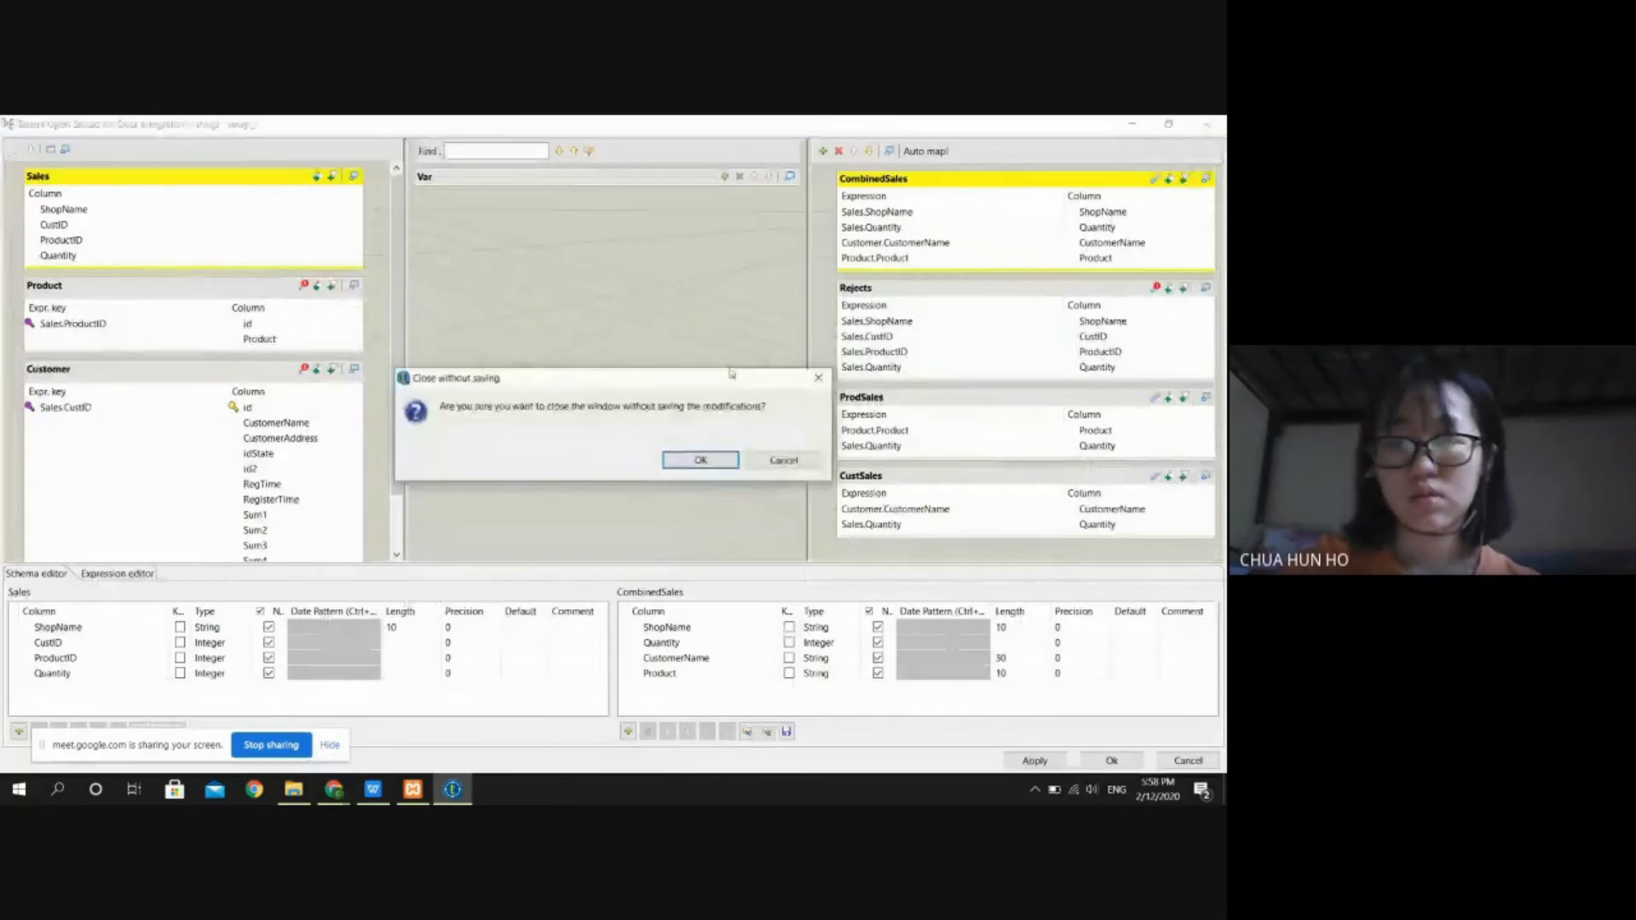
{"action": "left_click", "coordinate": [710, 462]}
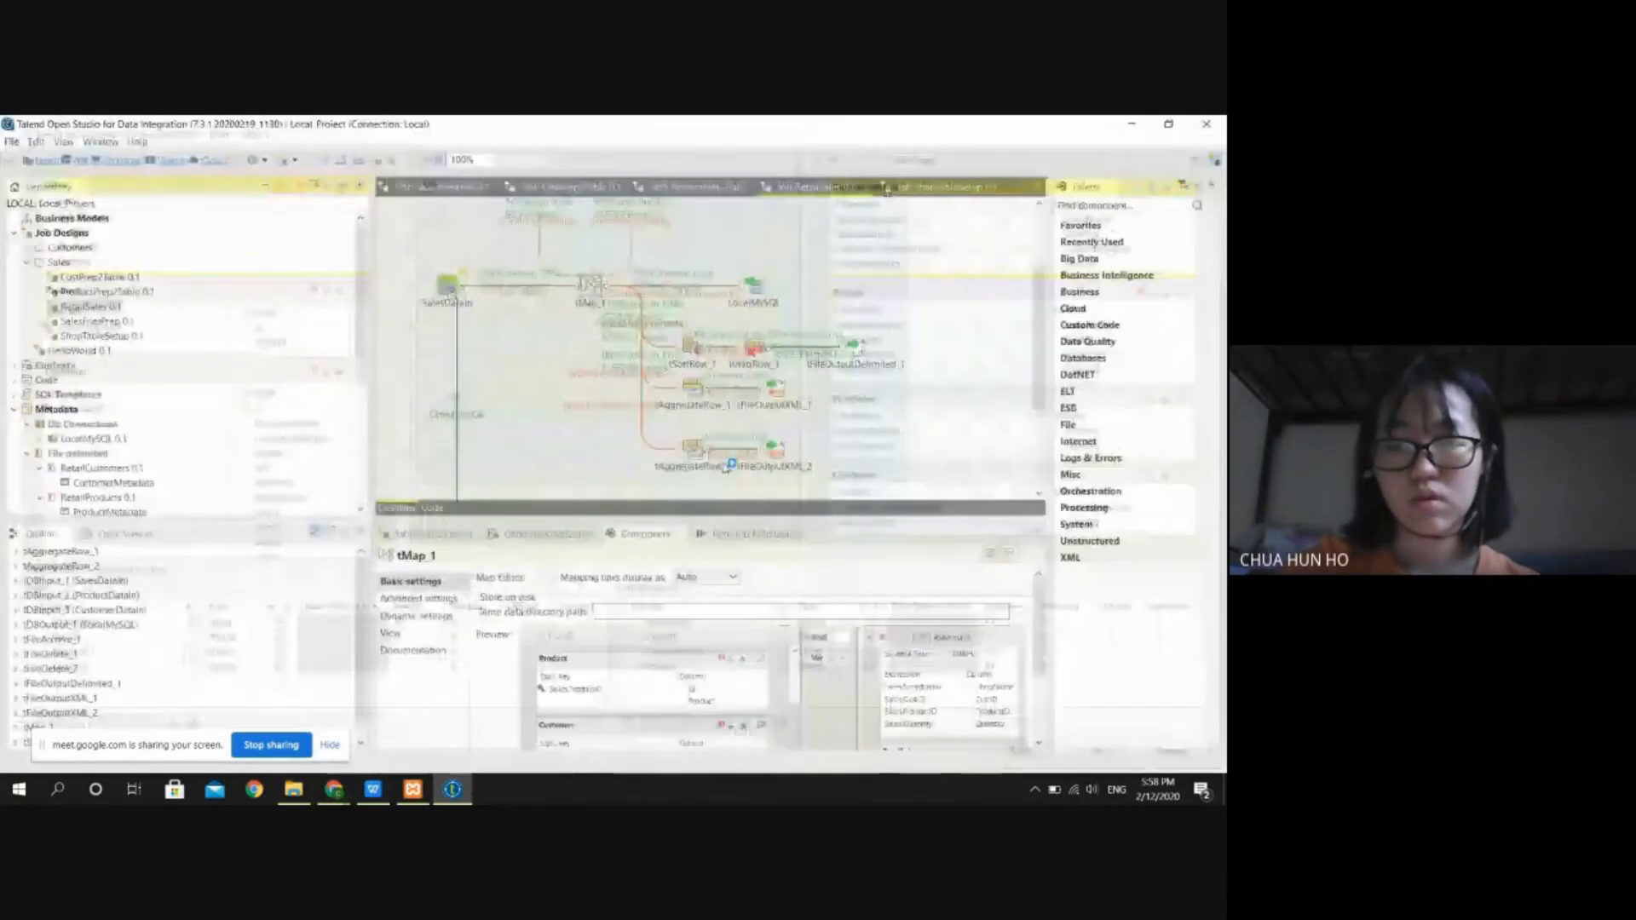
{"action": "left_click", "coordinate": [782, 448]}
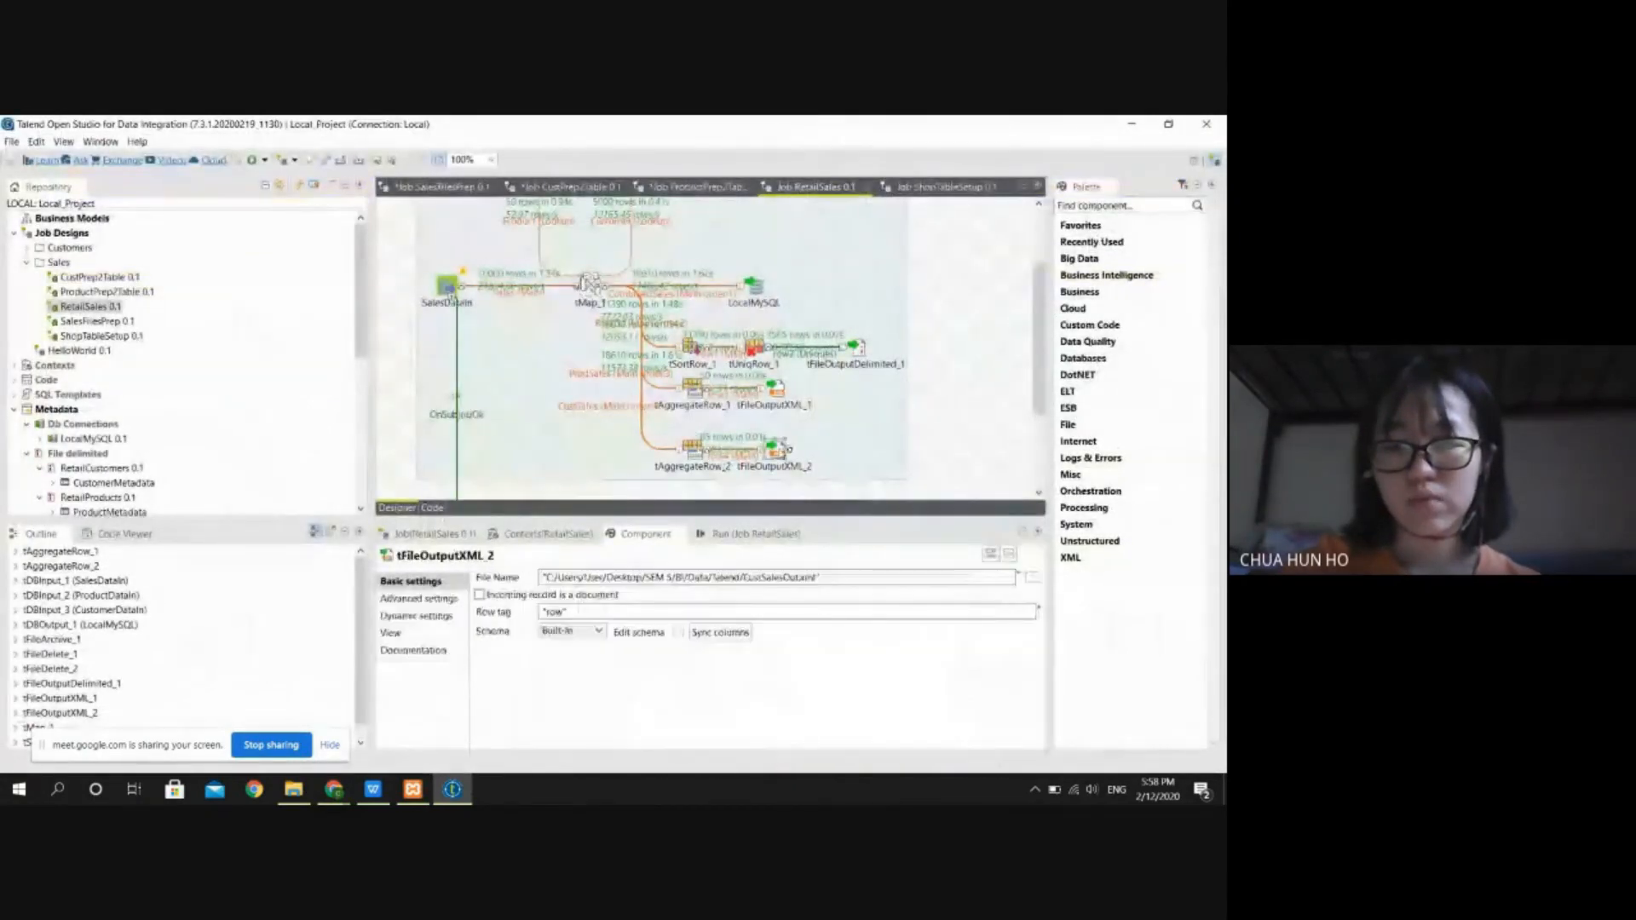
{"action": "left_click", "coordinate": [785, 488]}
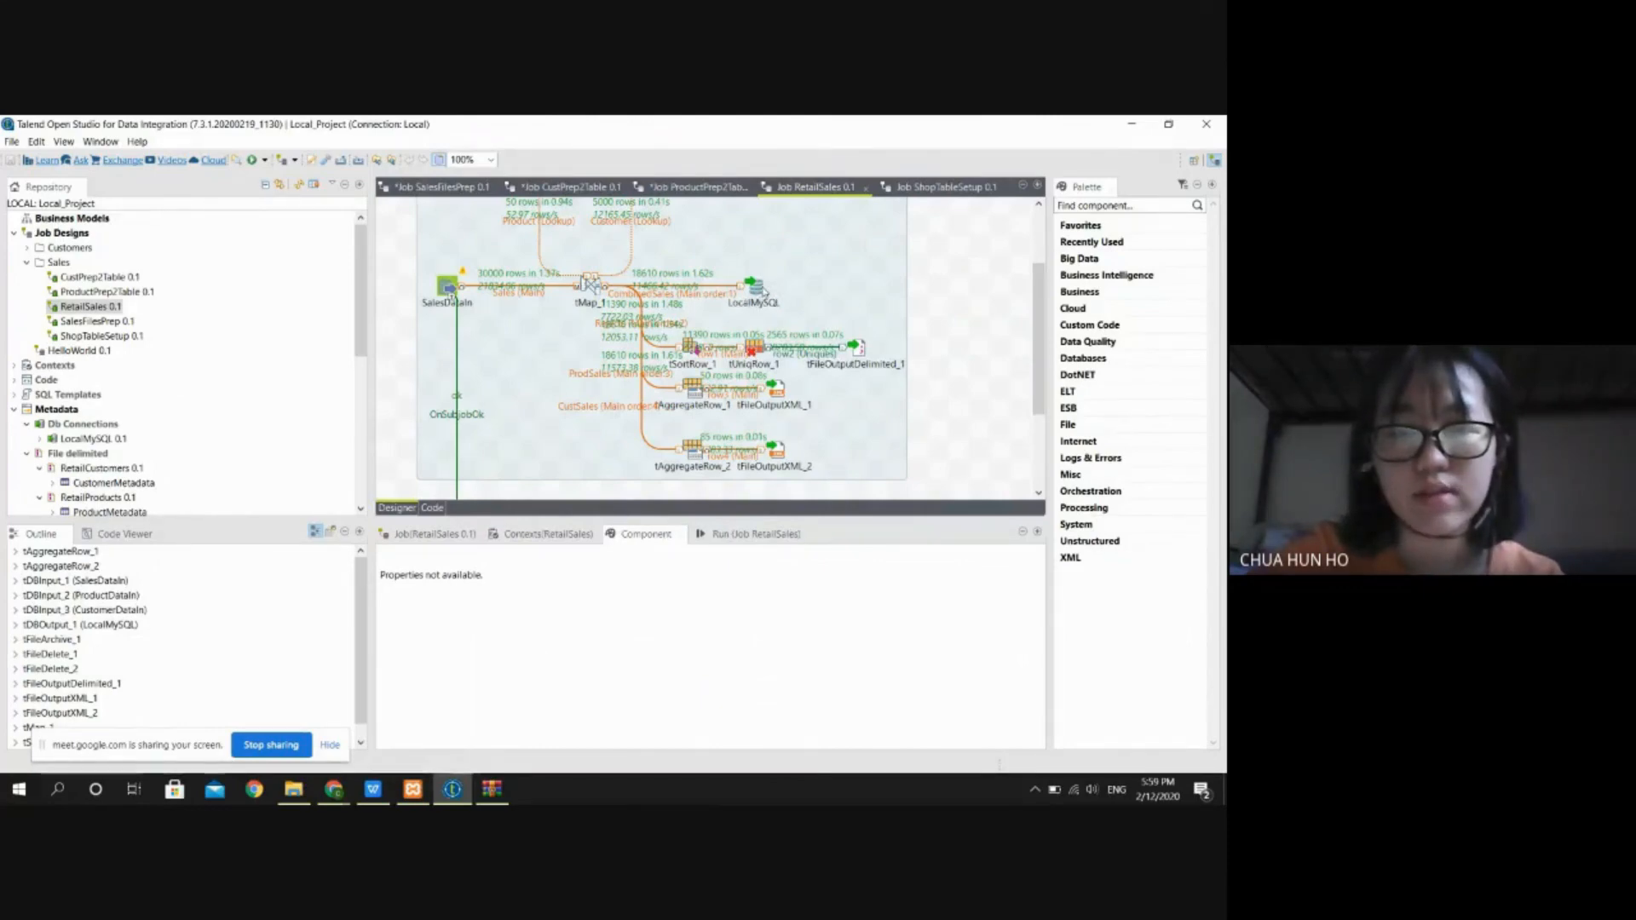
{"action": "left_click", "coordinate": [761, 290]}
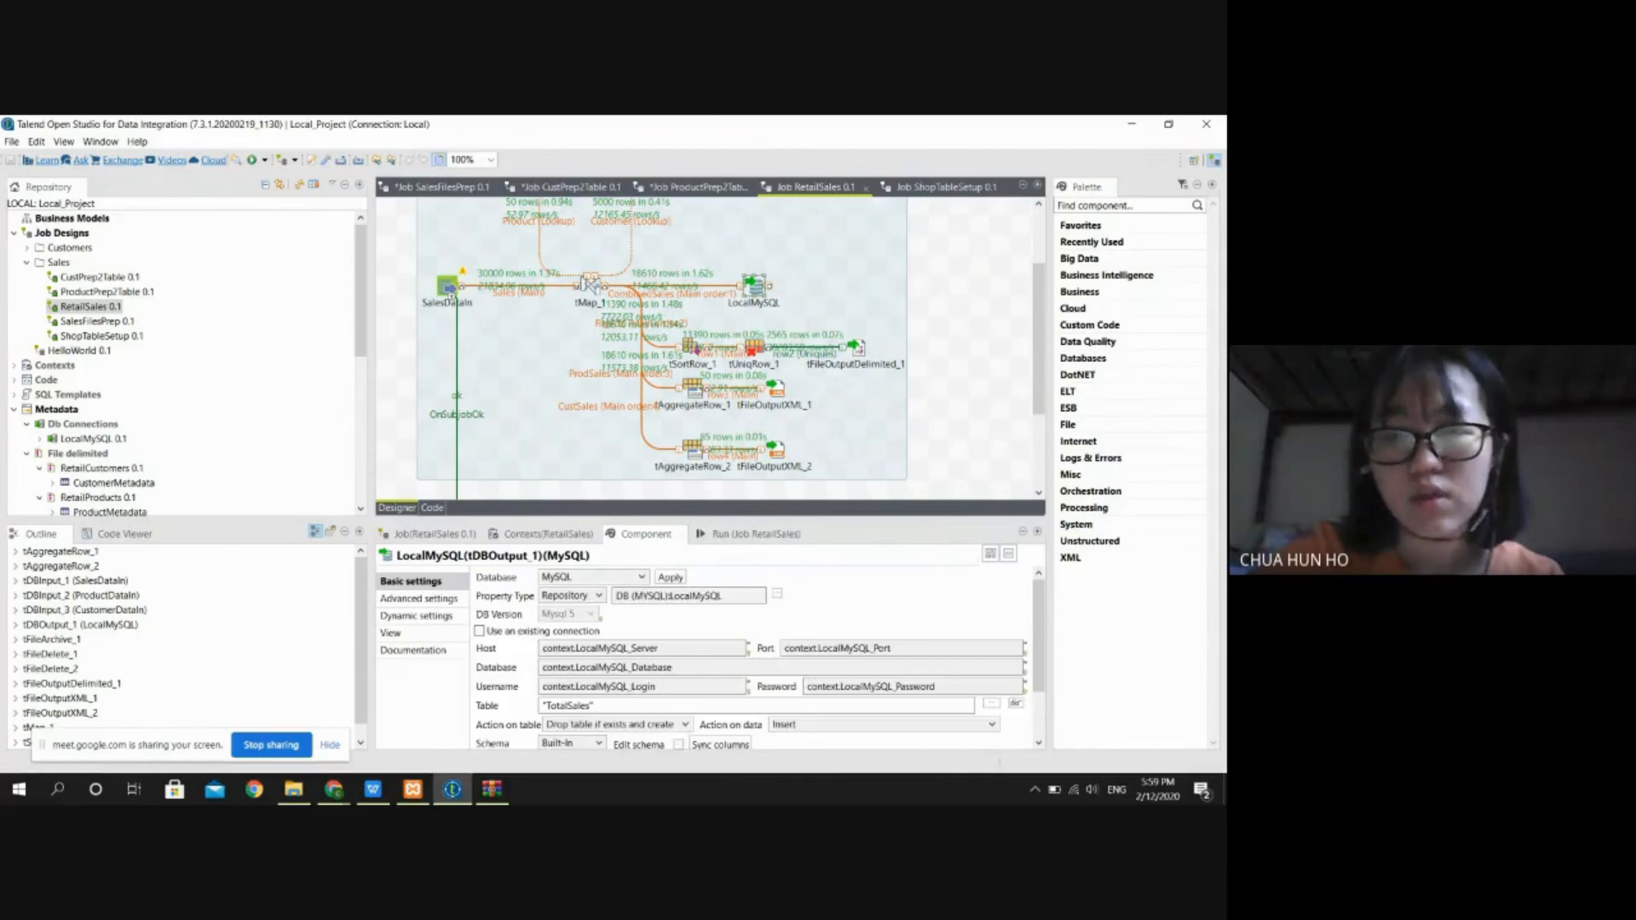
{"action": "left_click", "coordinate": [859, 349]}
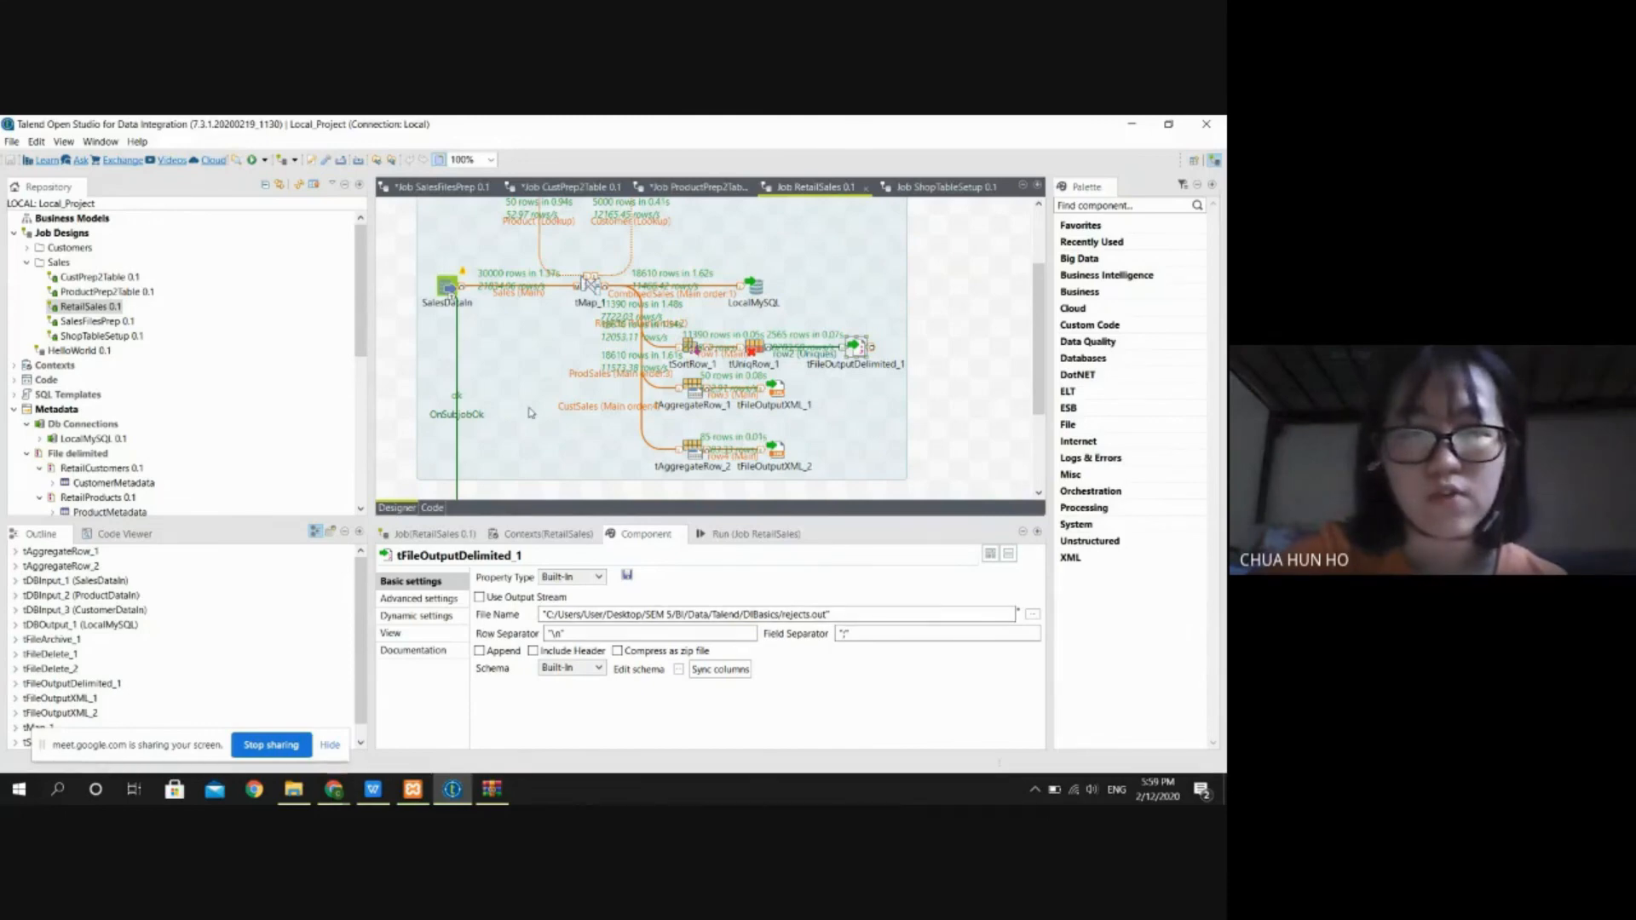
Step: Review the basic settings of the tFileArchive_1, tFileDelete_1 and tFileDelete_2 components in the RetailSales job
{"action": "scroll", "coordinate": [528, 413], "scroll_direction": "down", "scroll_amount": 3}
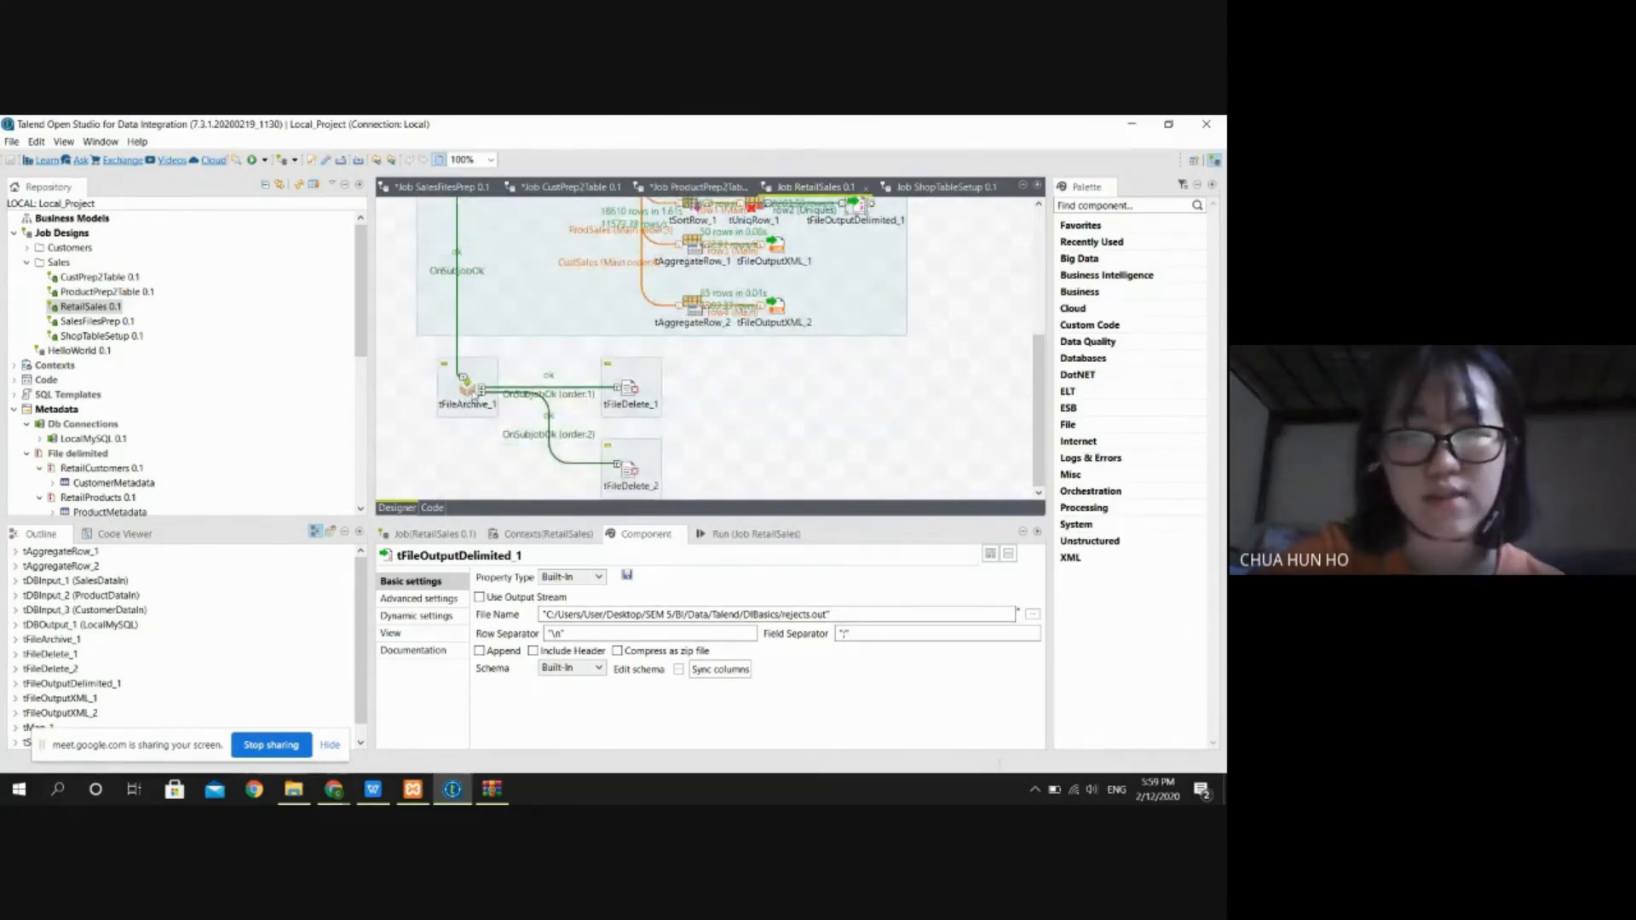
{"action": "left_click", "coordinate": [474, 394]}
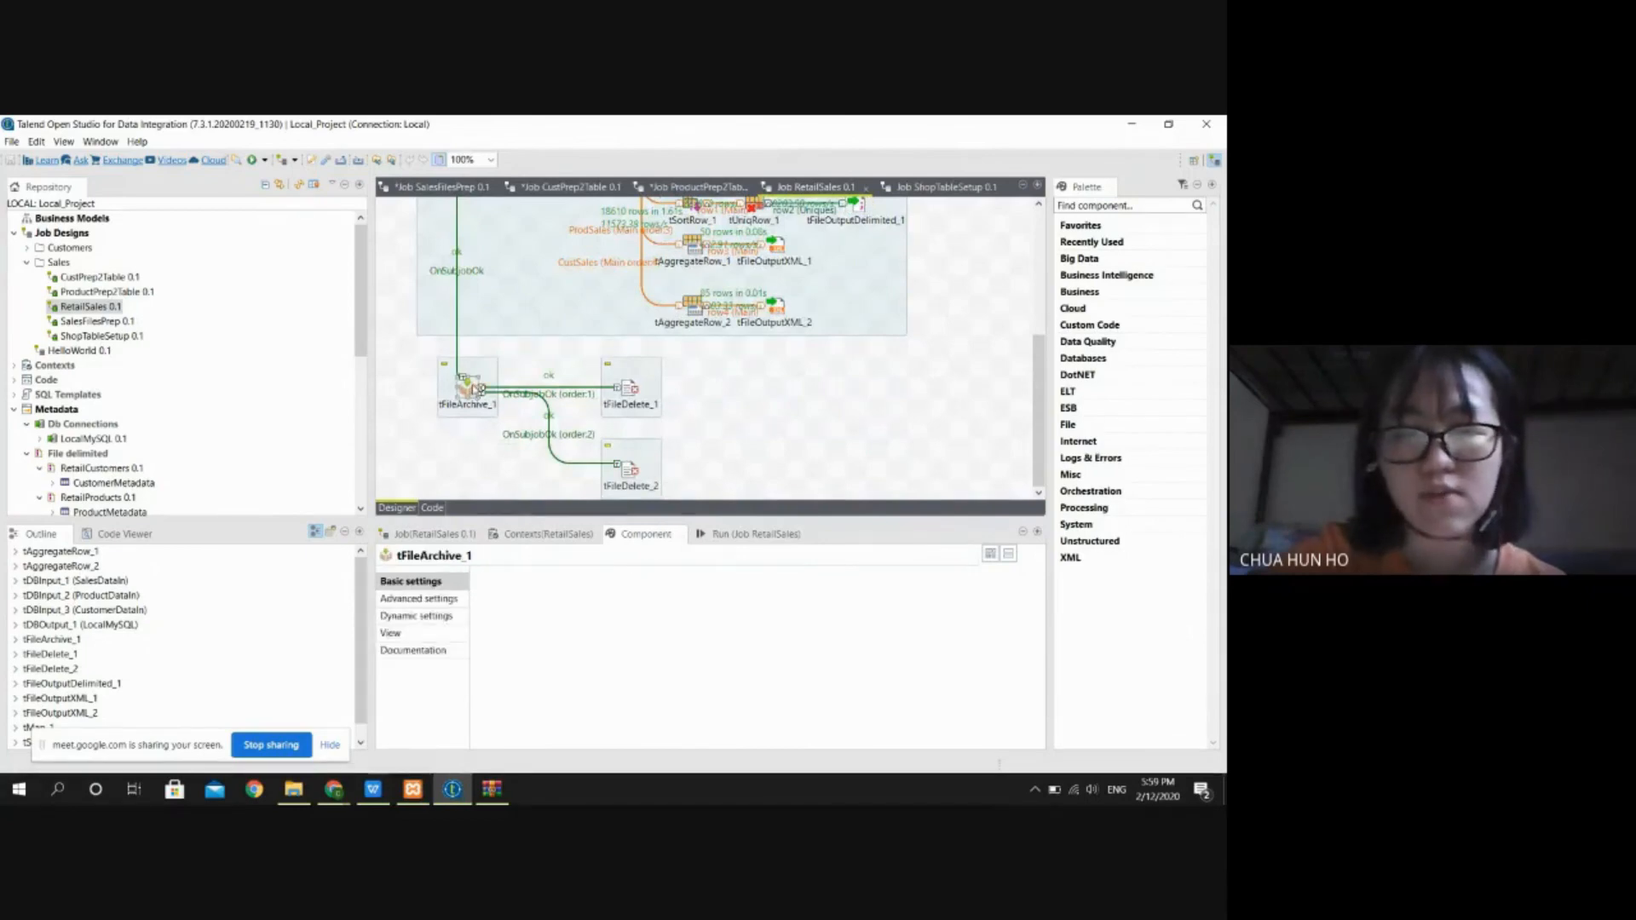
{"action": "left_click", "coordinate": [630, 388]}
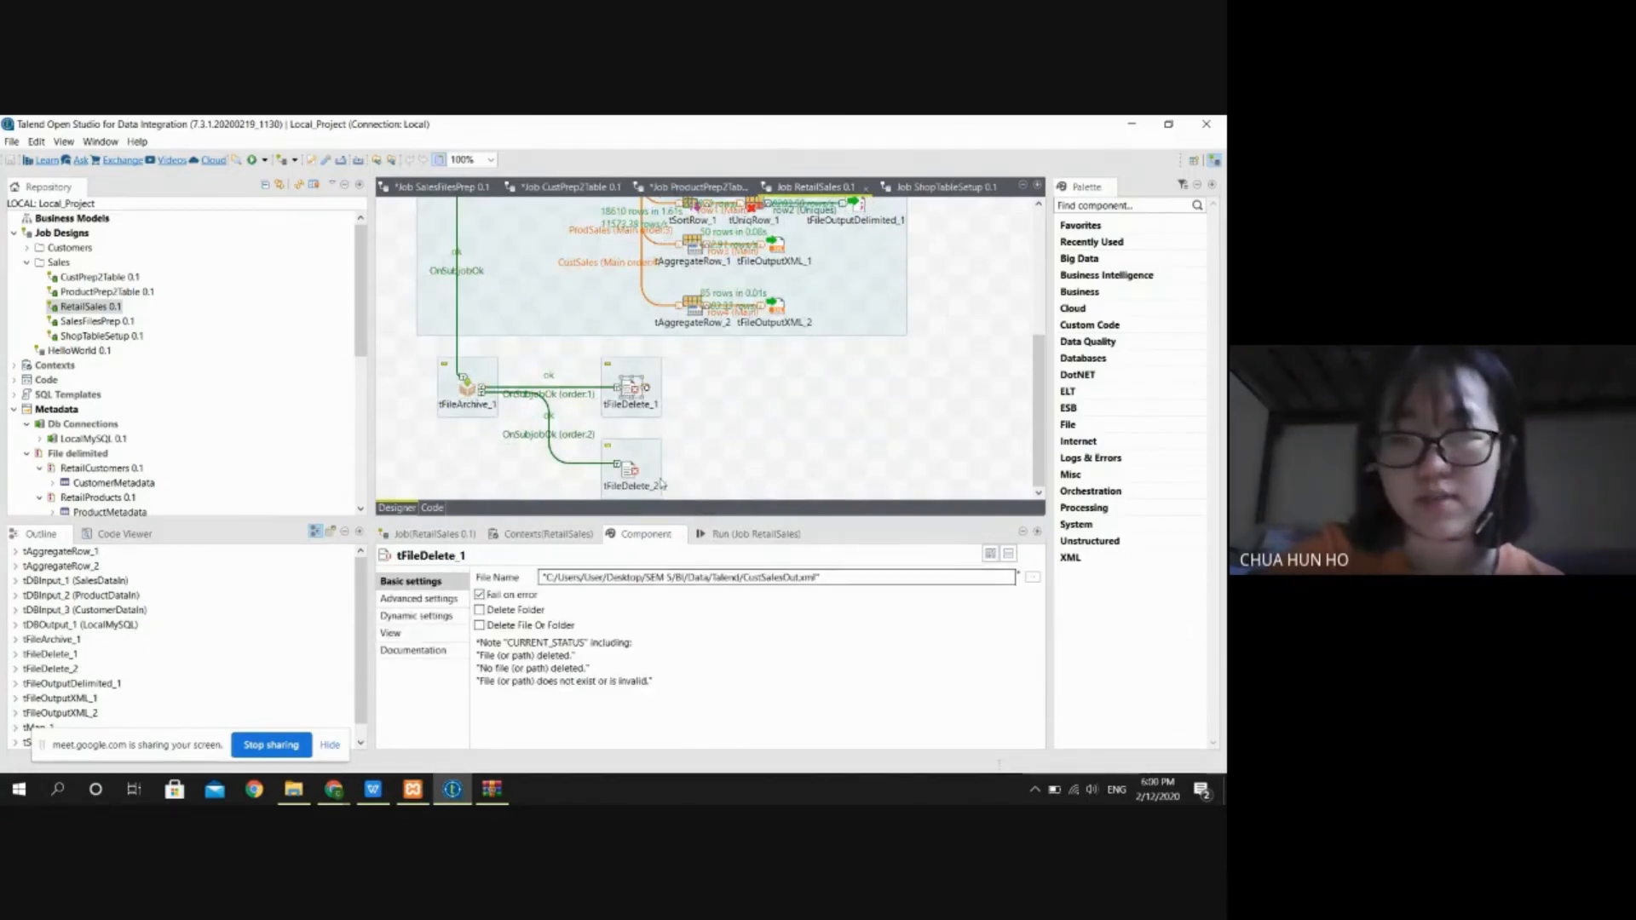
{"action": "left_click", "coordinate": [631, 469]}
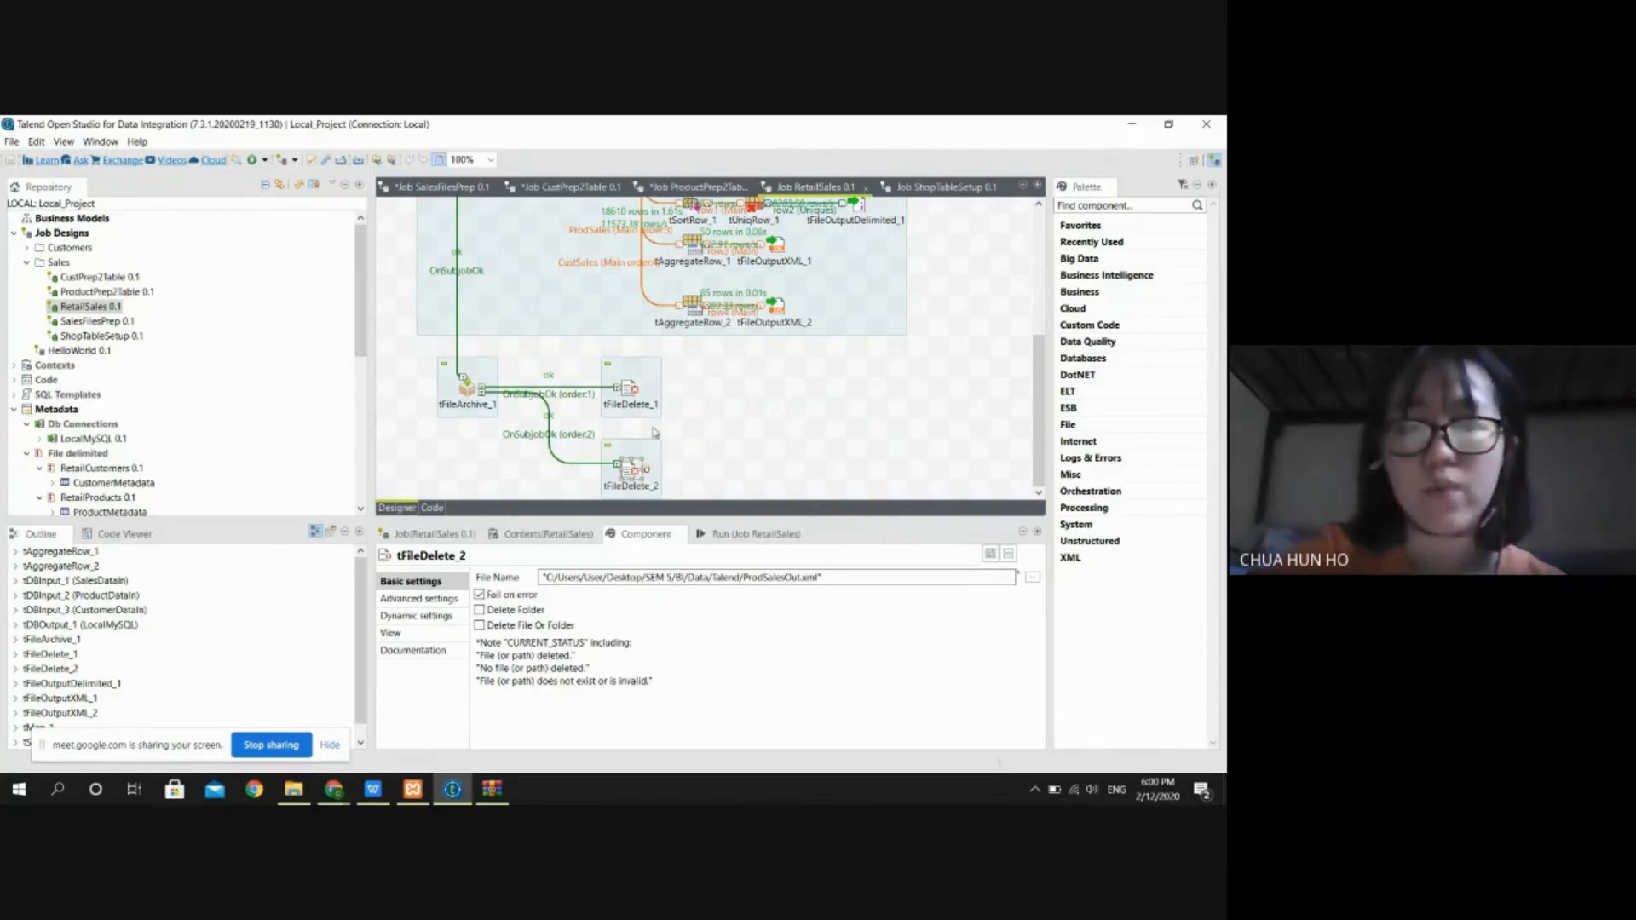
{"action": "left_click", "coordinate": [472, 390]}
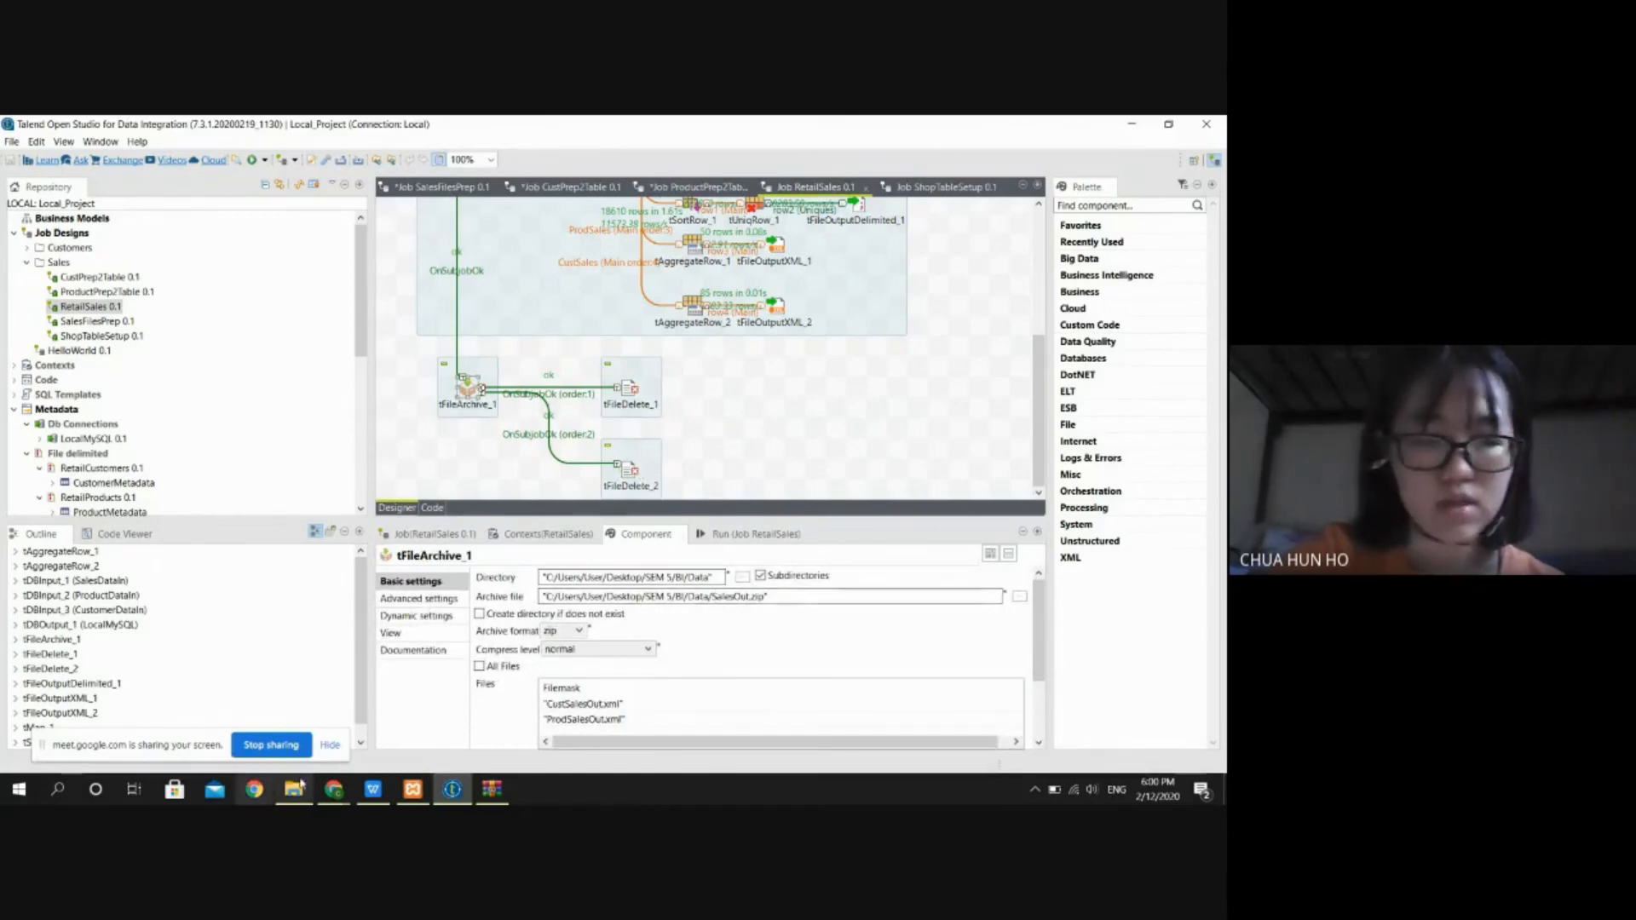
Step: Switch to the opened sales archive, look through CustSalesOut.xml and ProdSalesOut.xml, and close the XML and archive windows
{"action": "left_click", "coordinate": [480, 794]}
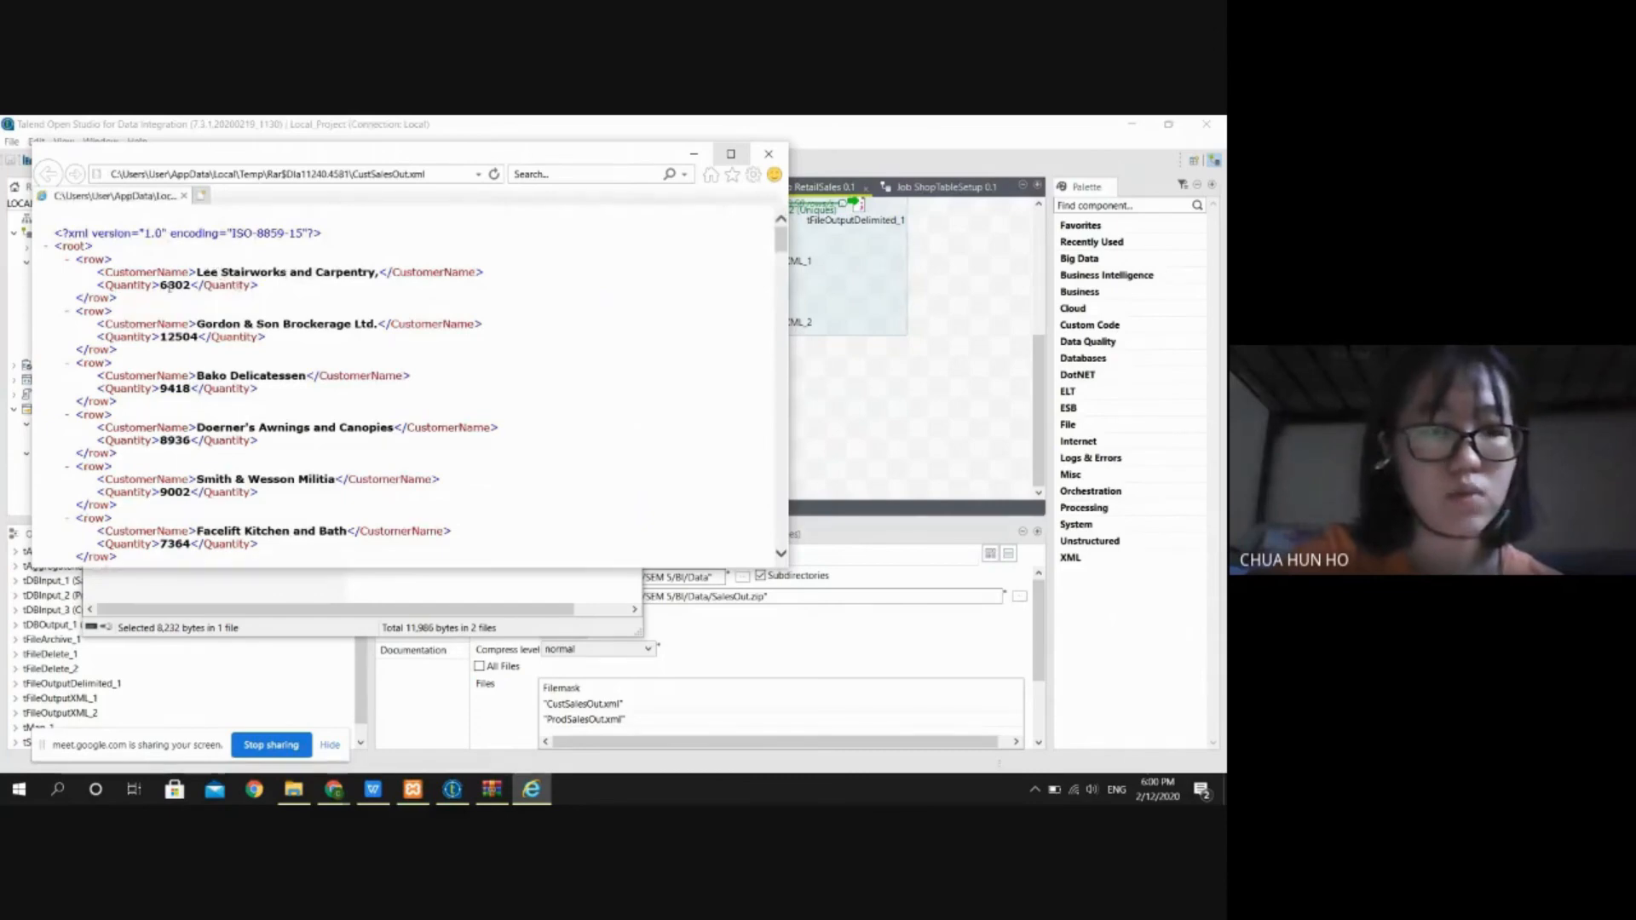
{"action": "scroll", "coordinate": [272, 370], "scroll_direction": "down", "scroll_amount": 15}
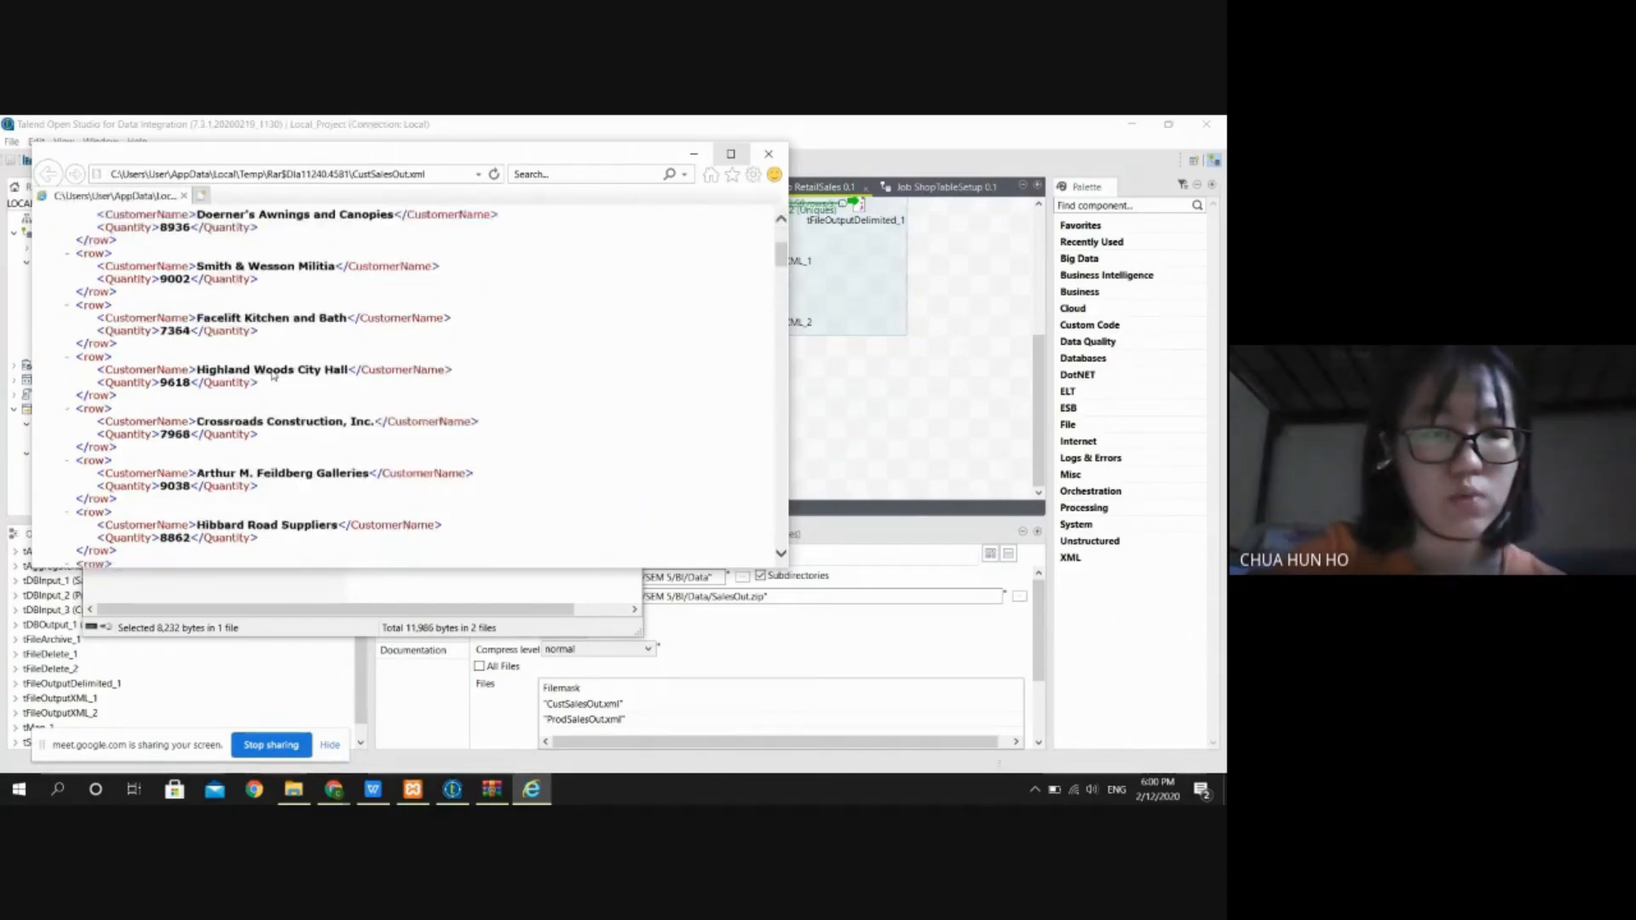
{"action": "scroll", "coordinate": [273, 375], "scroll_direction": "down", "scroll_amount": 15}
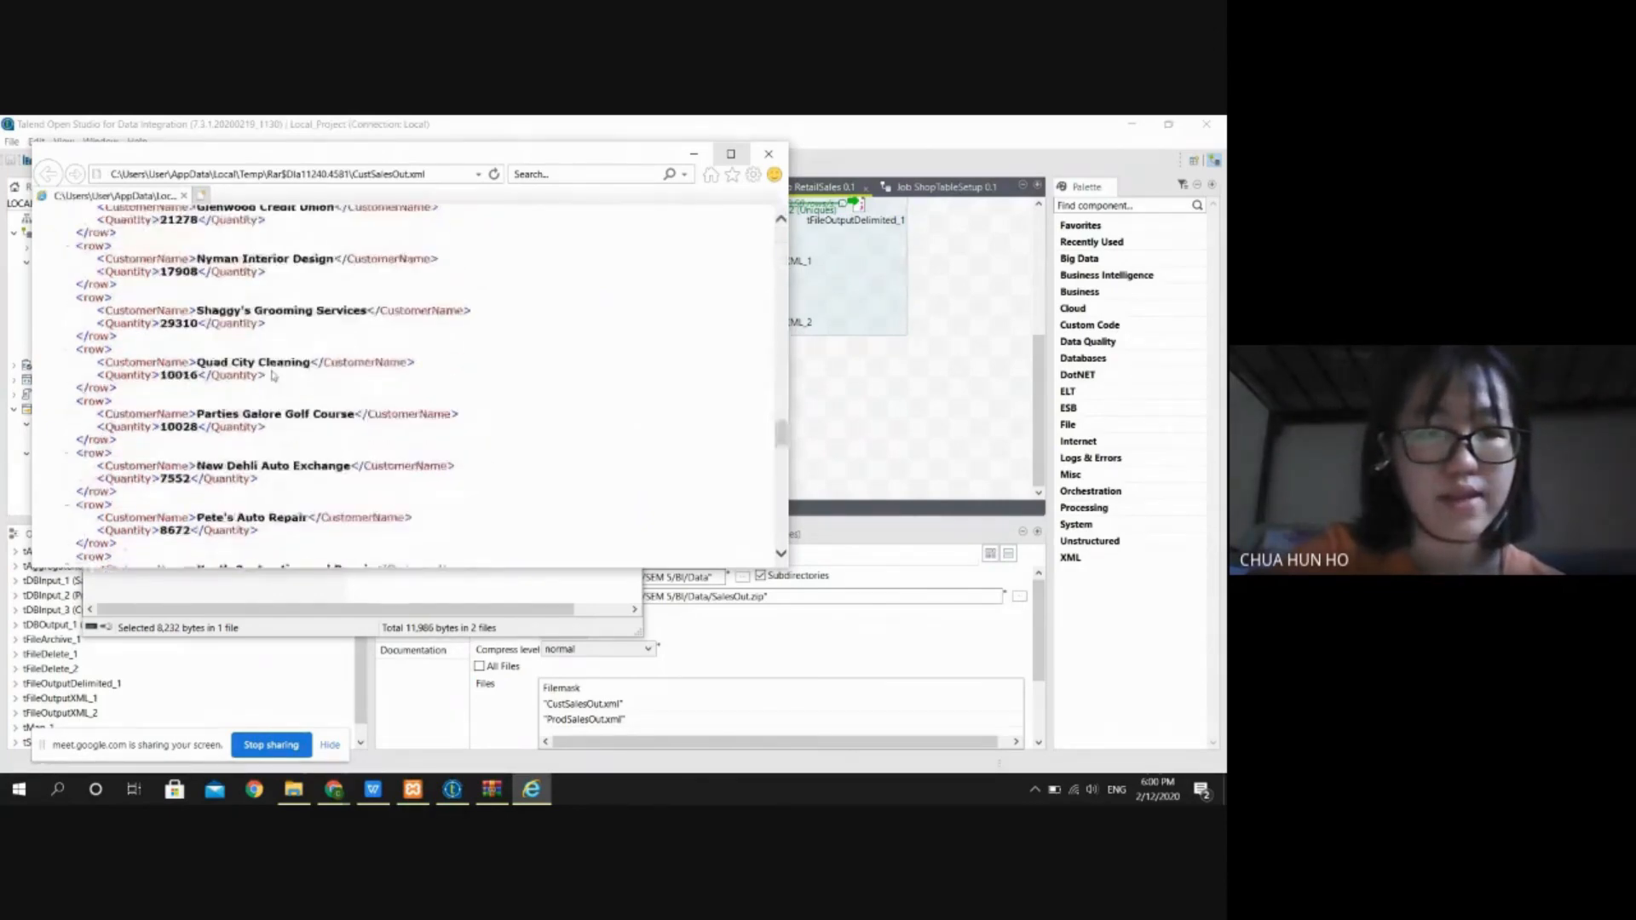
{"action": "left_click", "coordinate": [769, 154]}
{"action": "double_click", "coordinate": [137, 337]}
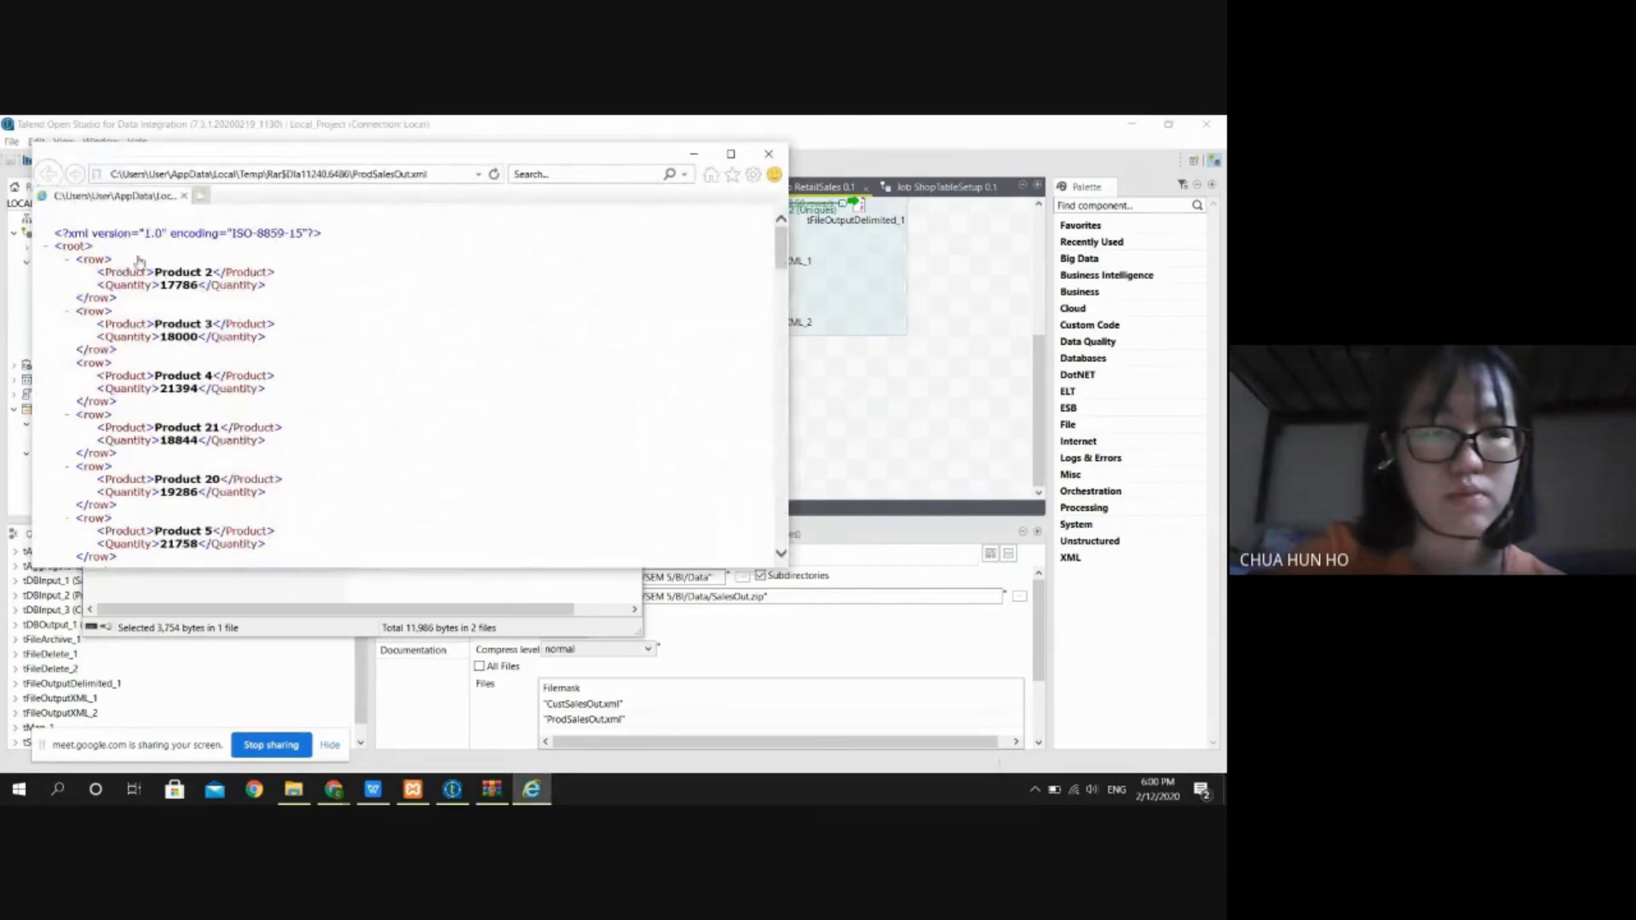
{"action": "scroll", "coordinate": [145, 290], "scroll_direction": "down", "scroll_amount": 3}
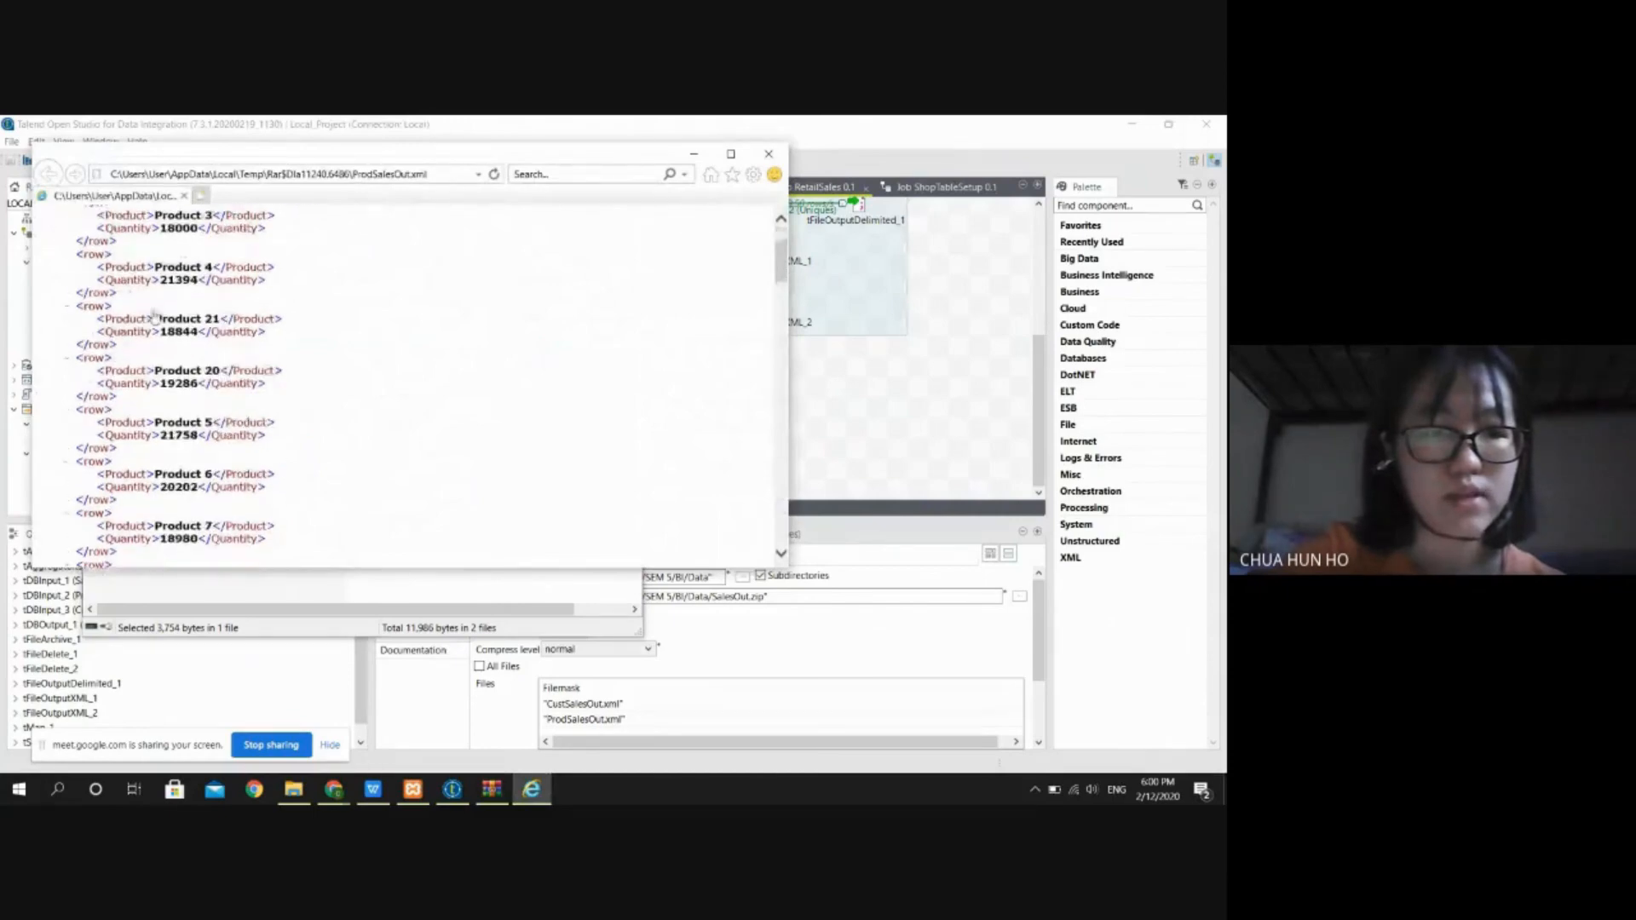
{"action": "left_click", "coordinate": [771, 156]}
{"action": "left_click", "coordinate": [627, 170]}
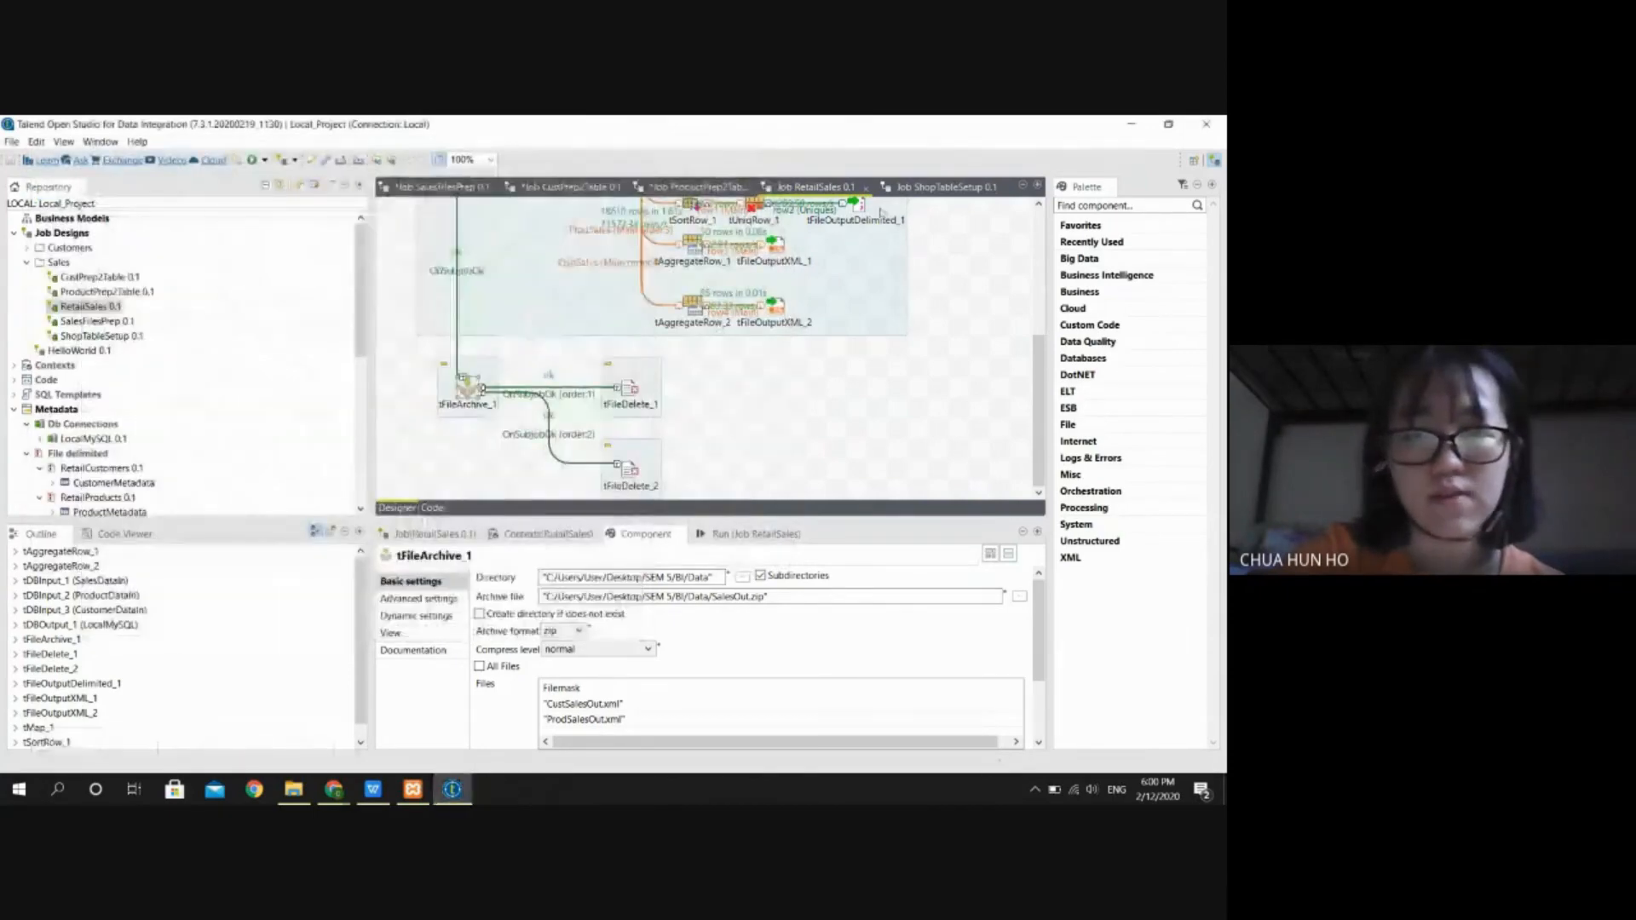
Step: Open the rejects file from the Talend\DIBasics folder in Notepad, look through its rows, and close it
{"action": "left_click", "coordinate": [294, 790]}
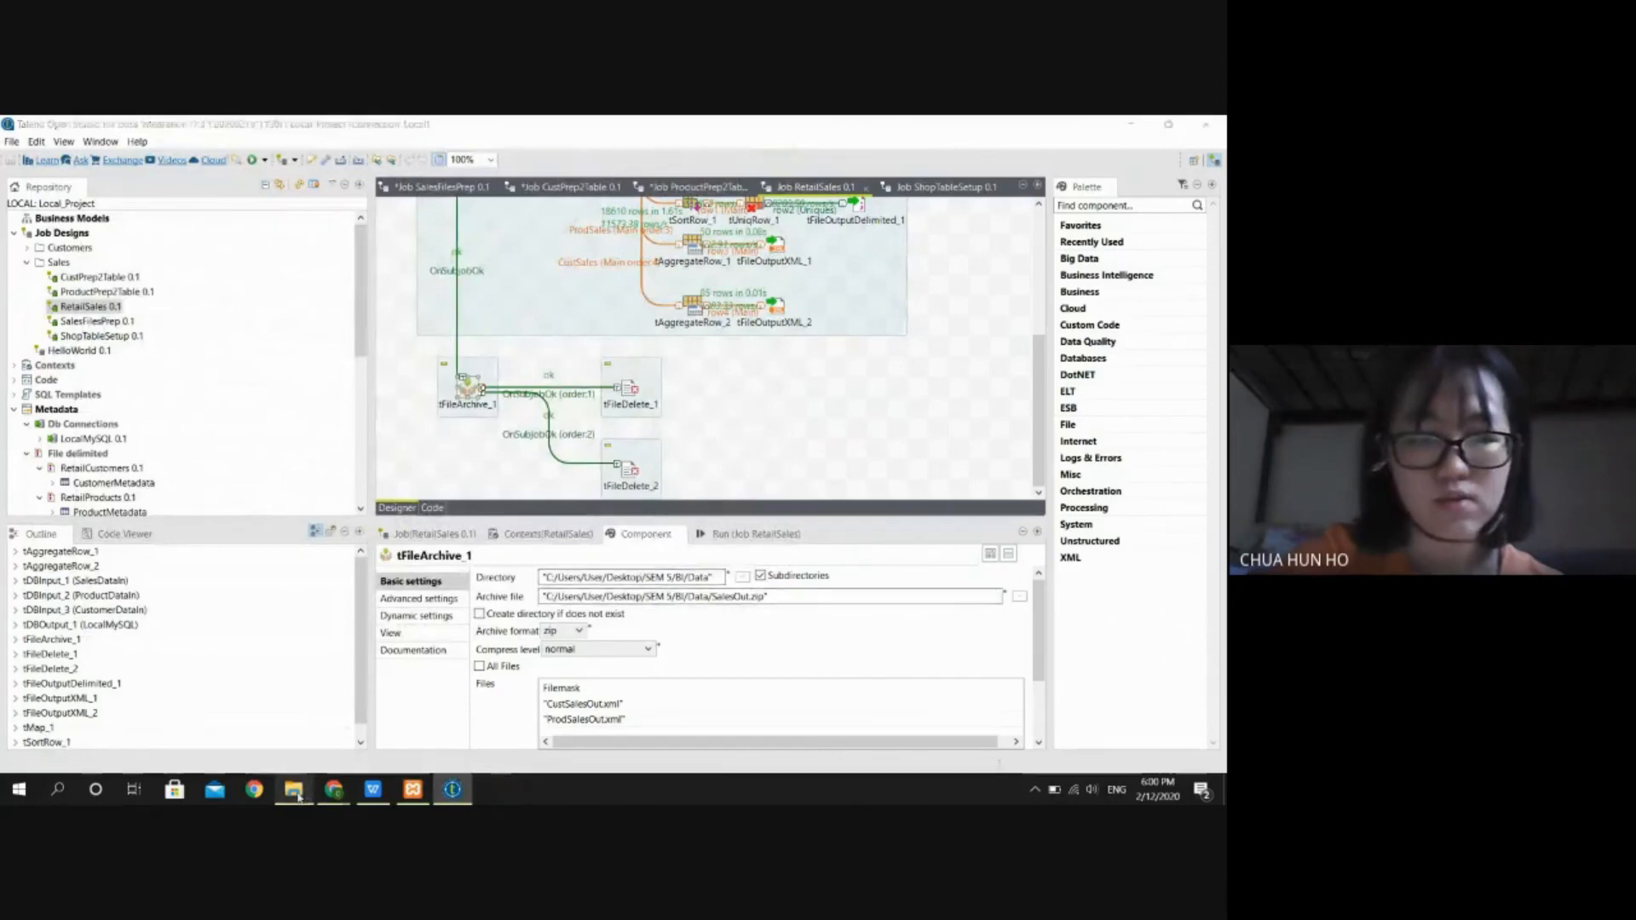
{"action": "double_click", "coordinate": [412, 385]}
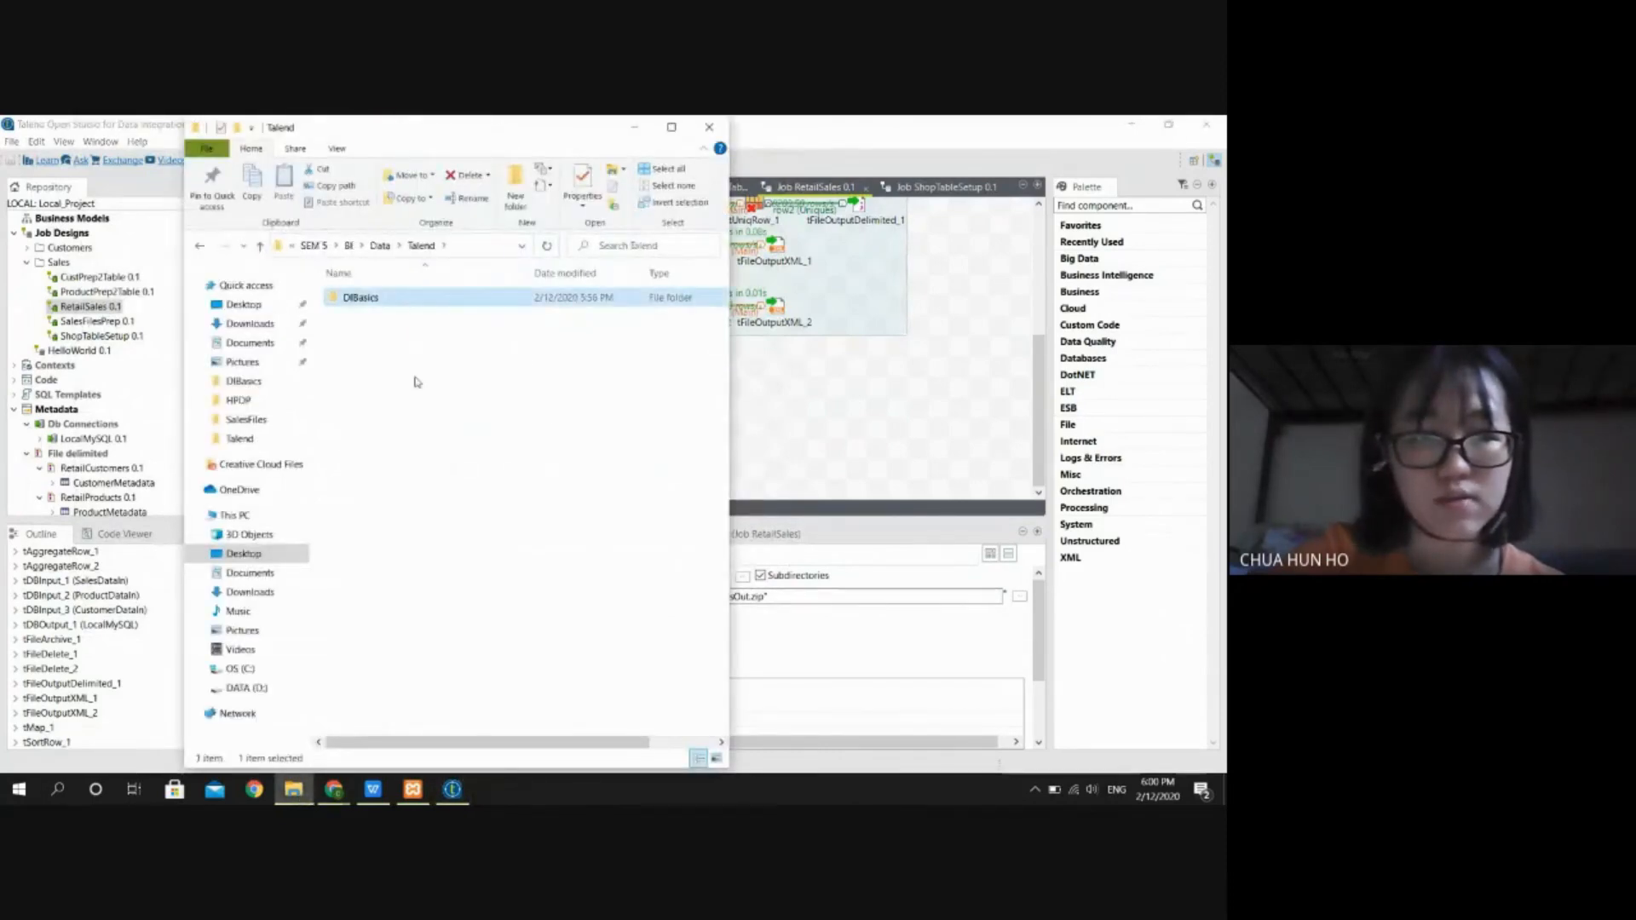
{"action": "double_click", "coordinate": [401, 298]}
{"action": "left_click", "coordinate": [417, 315]}
{"action": "right_click", "coordinate": [424, 317]}
{"action": "mouse_move", "coordinate": [613, 433]}
{"action": "left_click", "coordinate": [673, 434]}
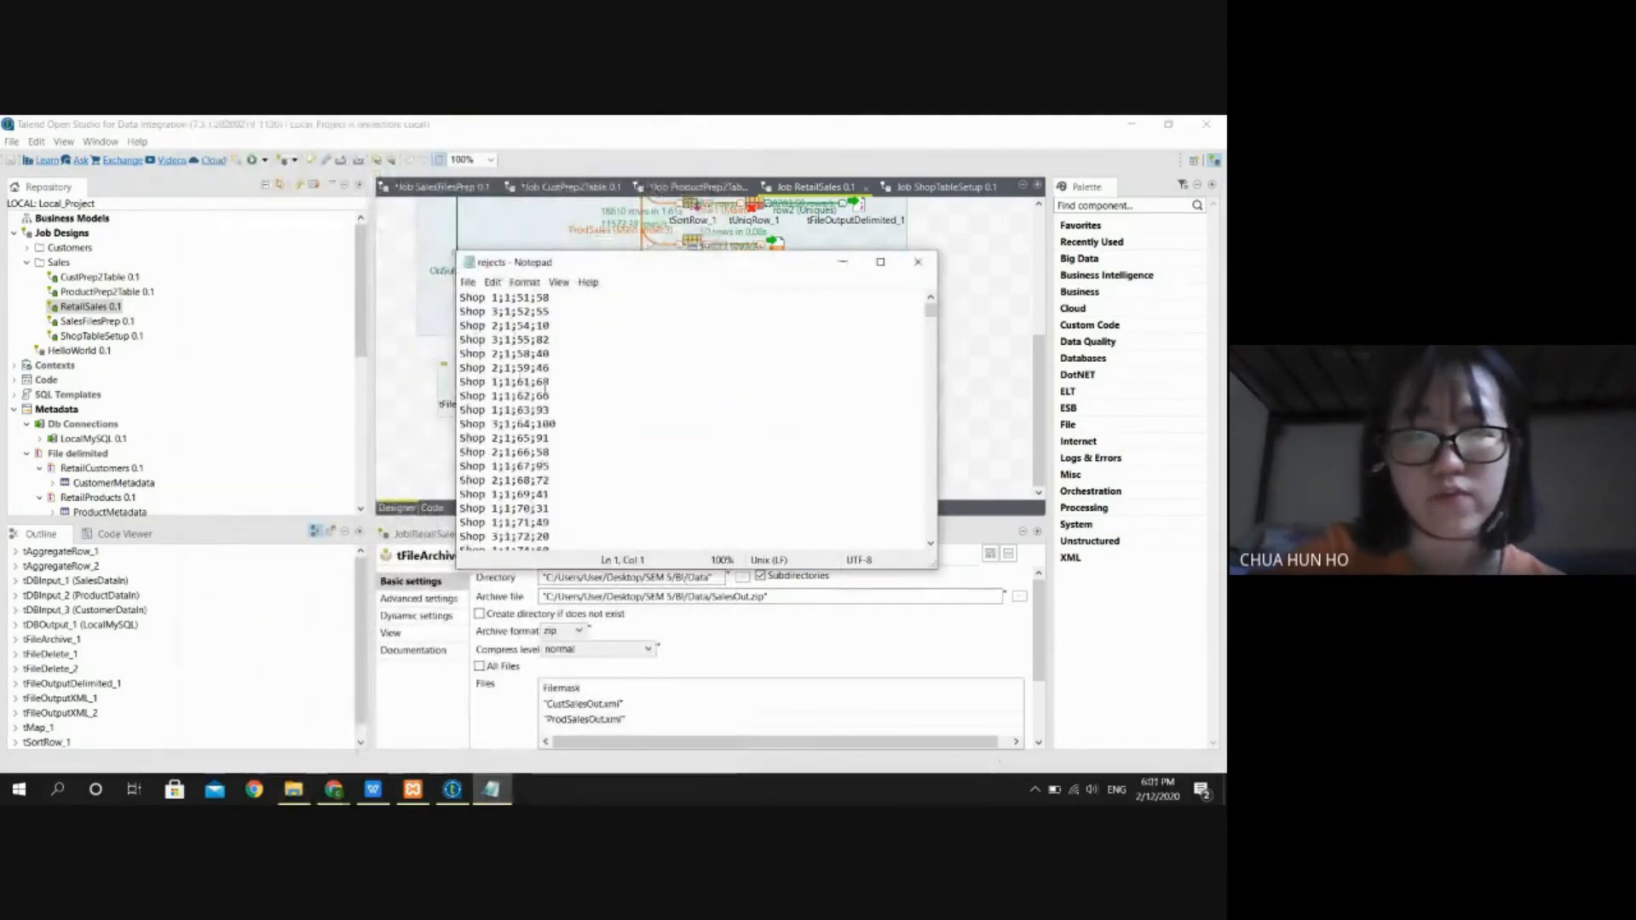
{"action": "scroll", "coordinate": [605, 391], "scroll_direction": "down", "scroll_amount": 20}
{"action": "scroll", "coordinate": [605, 391], "scroll_direction": "down", "scroll_amount": 20}
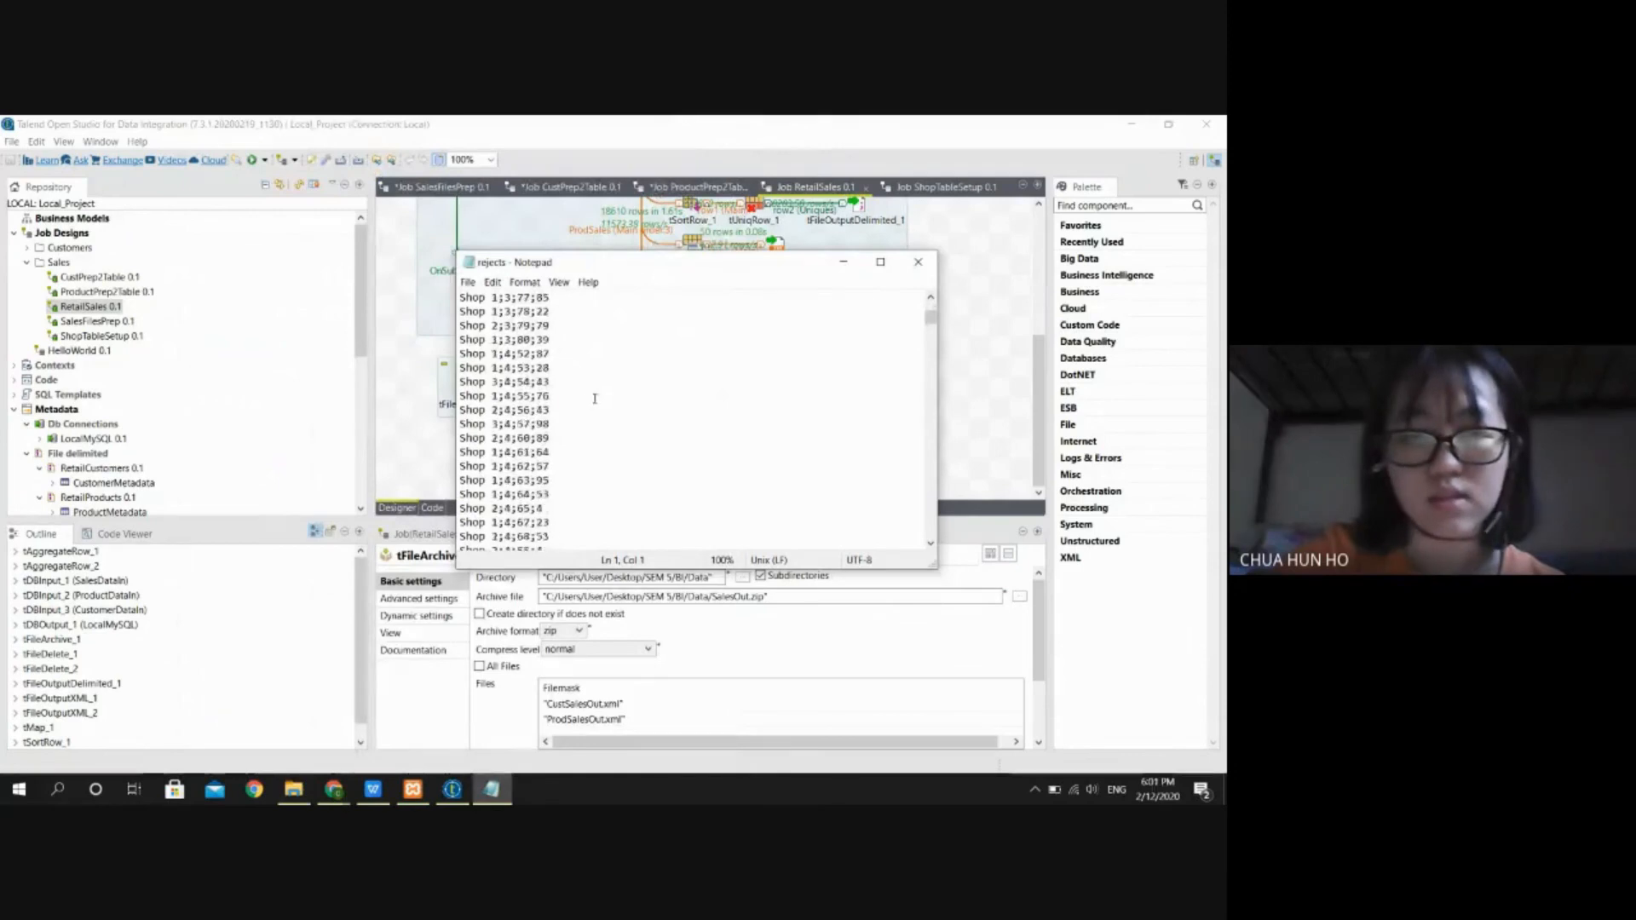
{"action": "scroll", "coordinate": [587, 402], "scroll_direction": "down", "scroll_amount": 20}
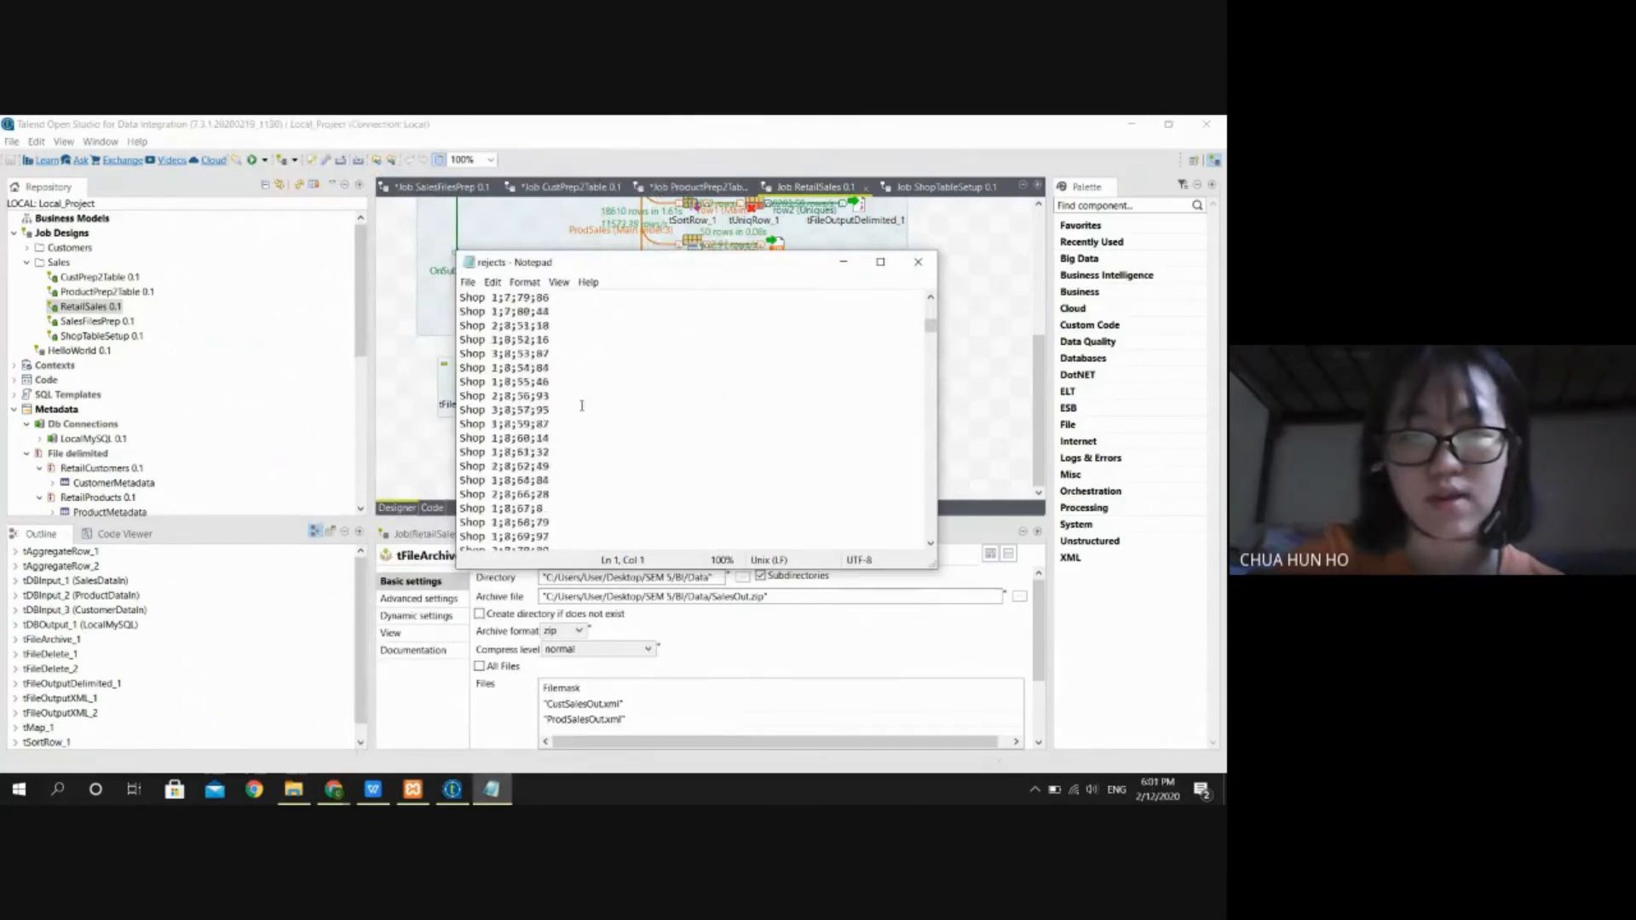
{"action": "scroll", "coordinate": [577, 408], "scroll_direction": "down", "scroll_amount": 20}
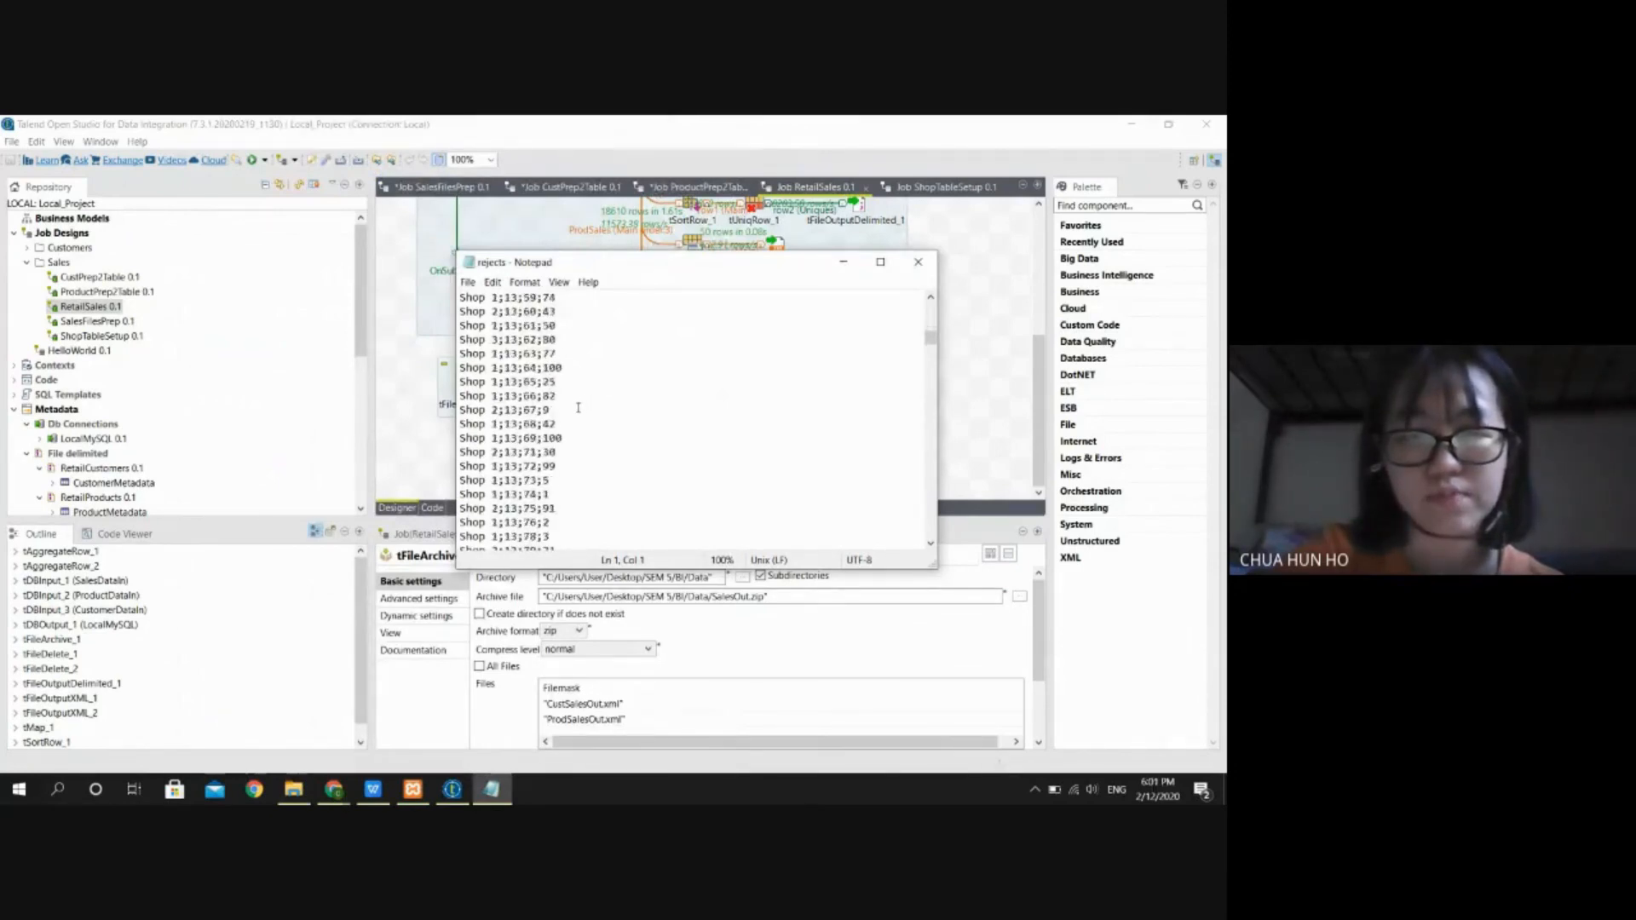
{"action": "left_click", "coordinate": [917, 262]}
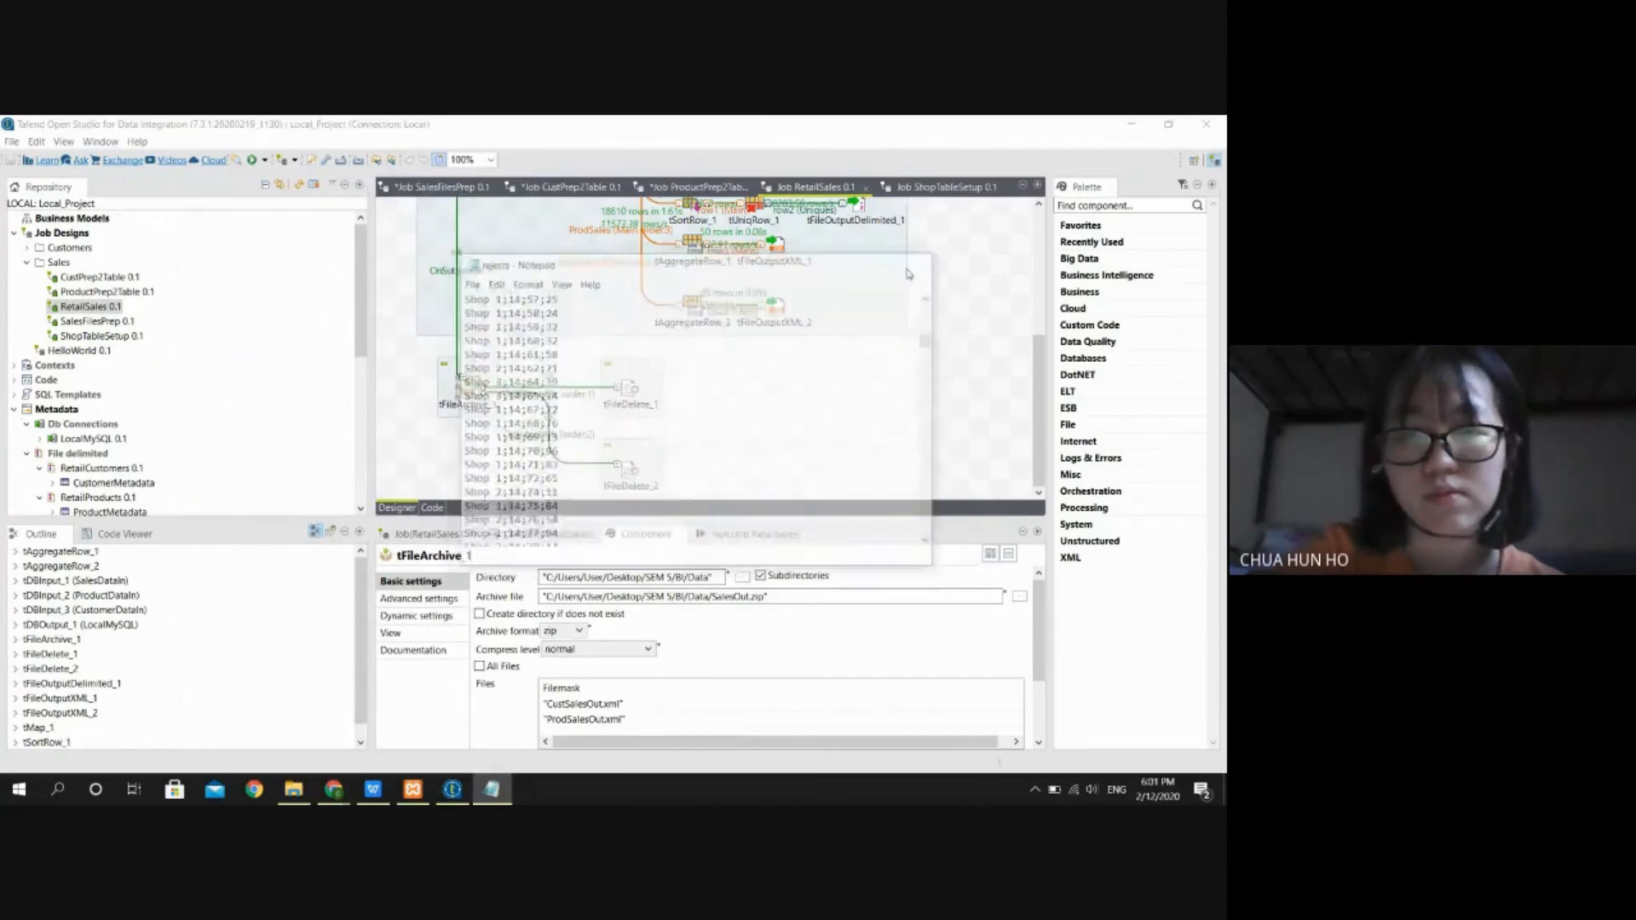
Step: Reopen the tMap_1 editor, examine the Rejects output's Catch lookup inner join reject setting, and return to the RetailSales job design
{"action": "double_click", "coordinate": [588, 228]}
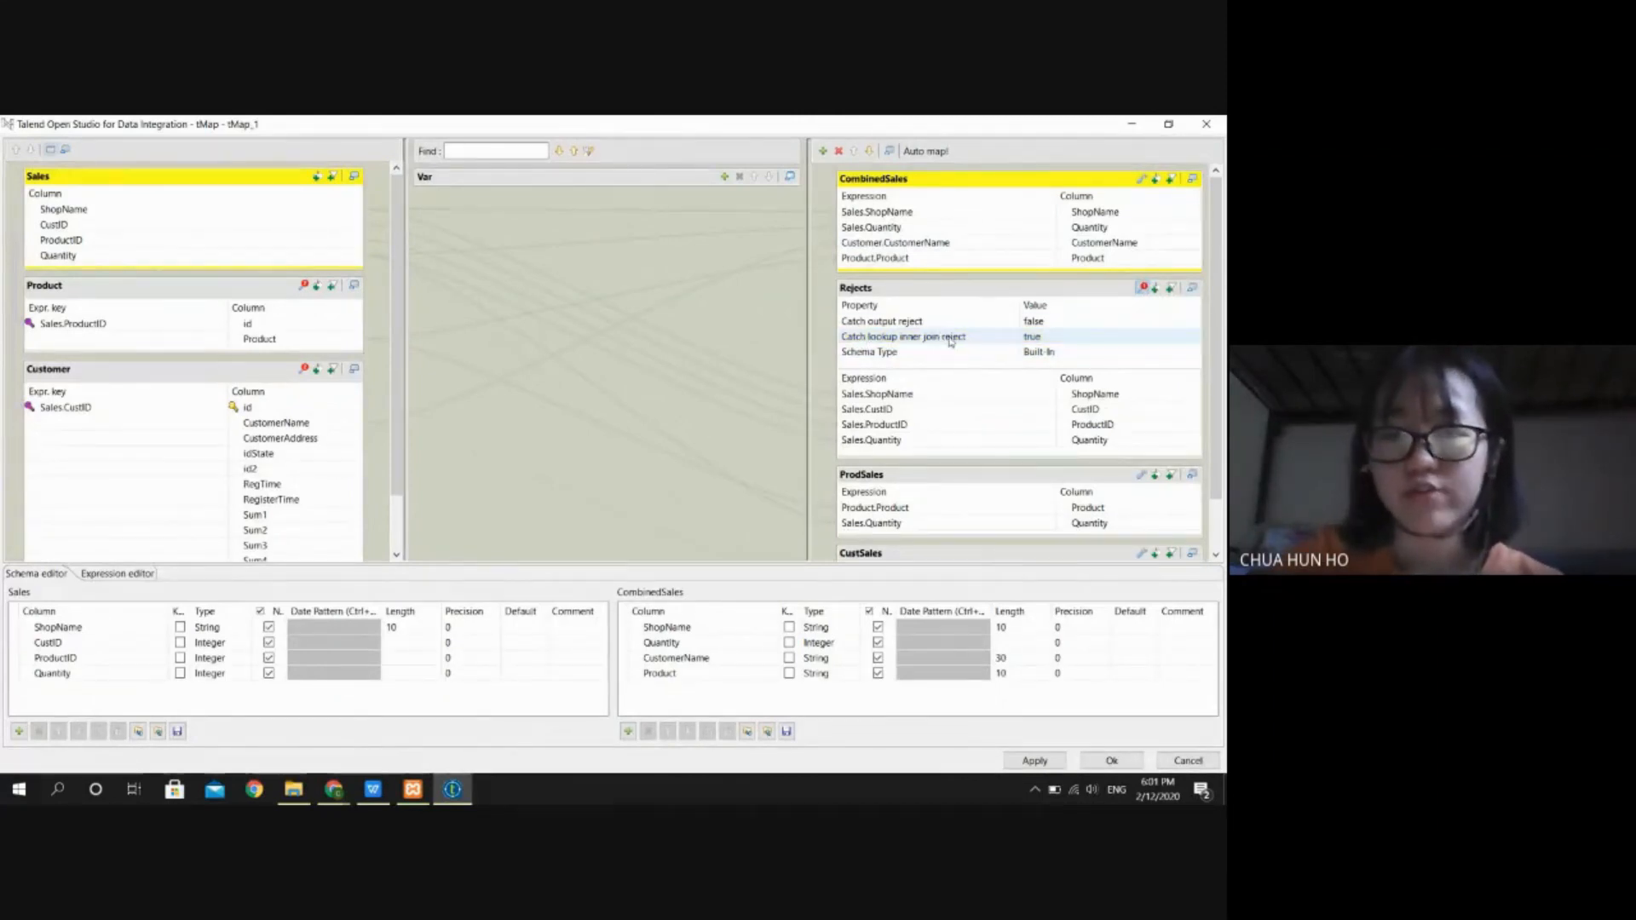
{"action": "left_click", "coordinate": [1042, 340]}
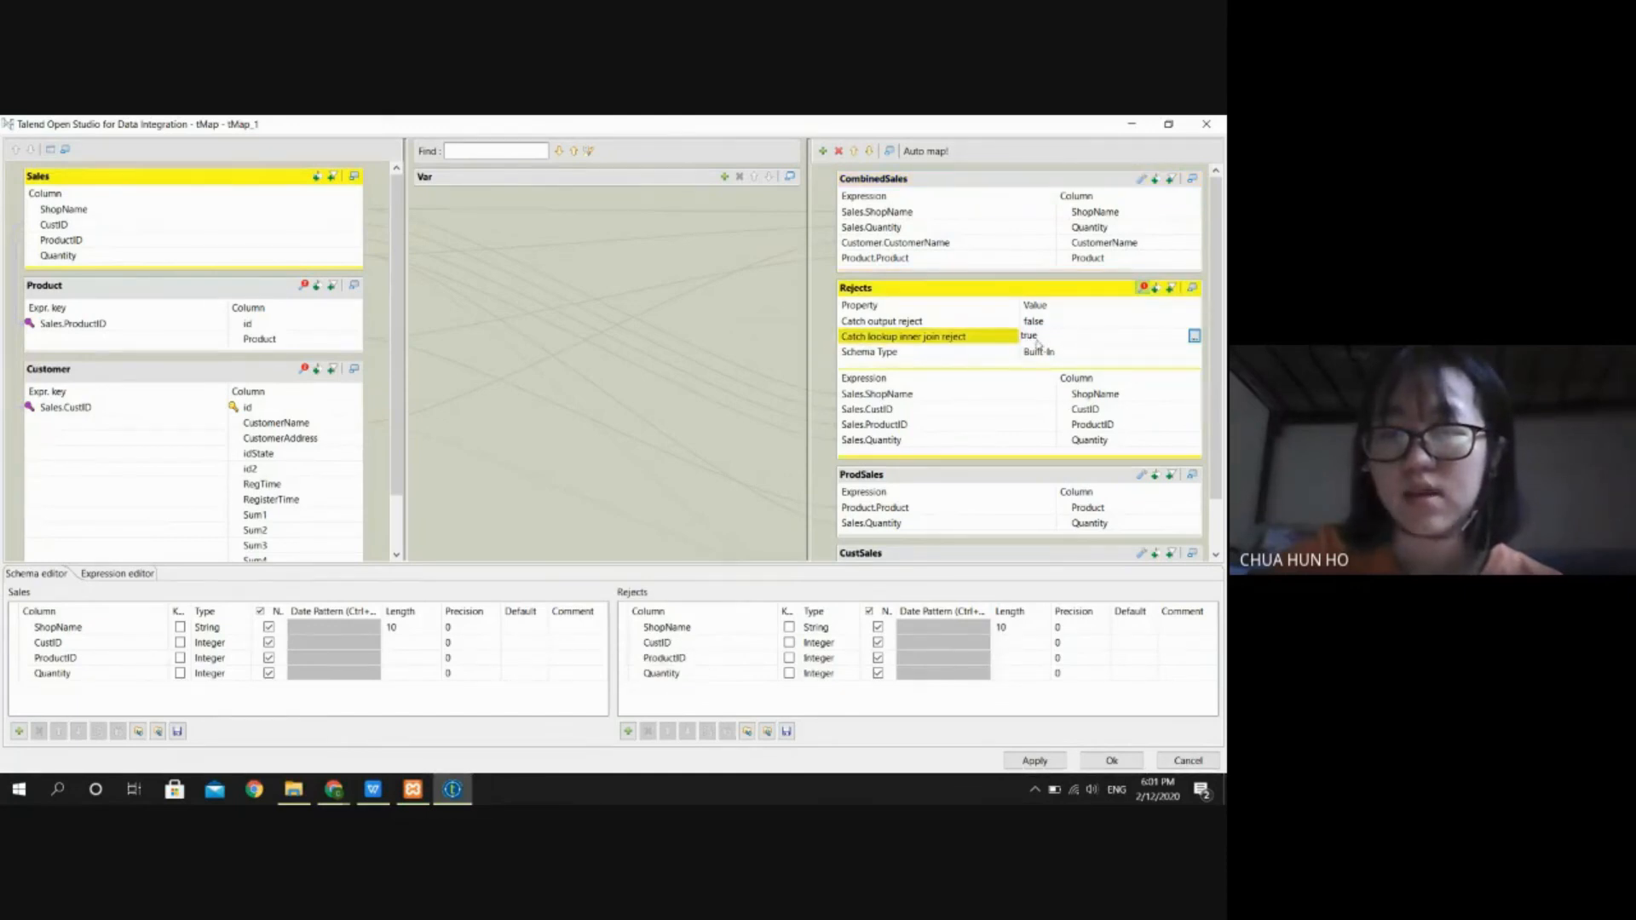
{"action": "left_click_drag", "start_coordinate": [1216, 366], "coordinate": [1216, 426]}
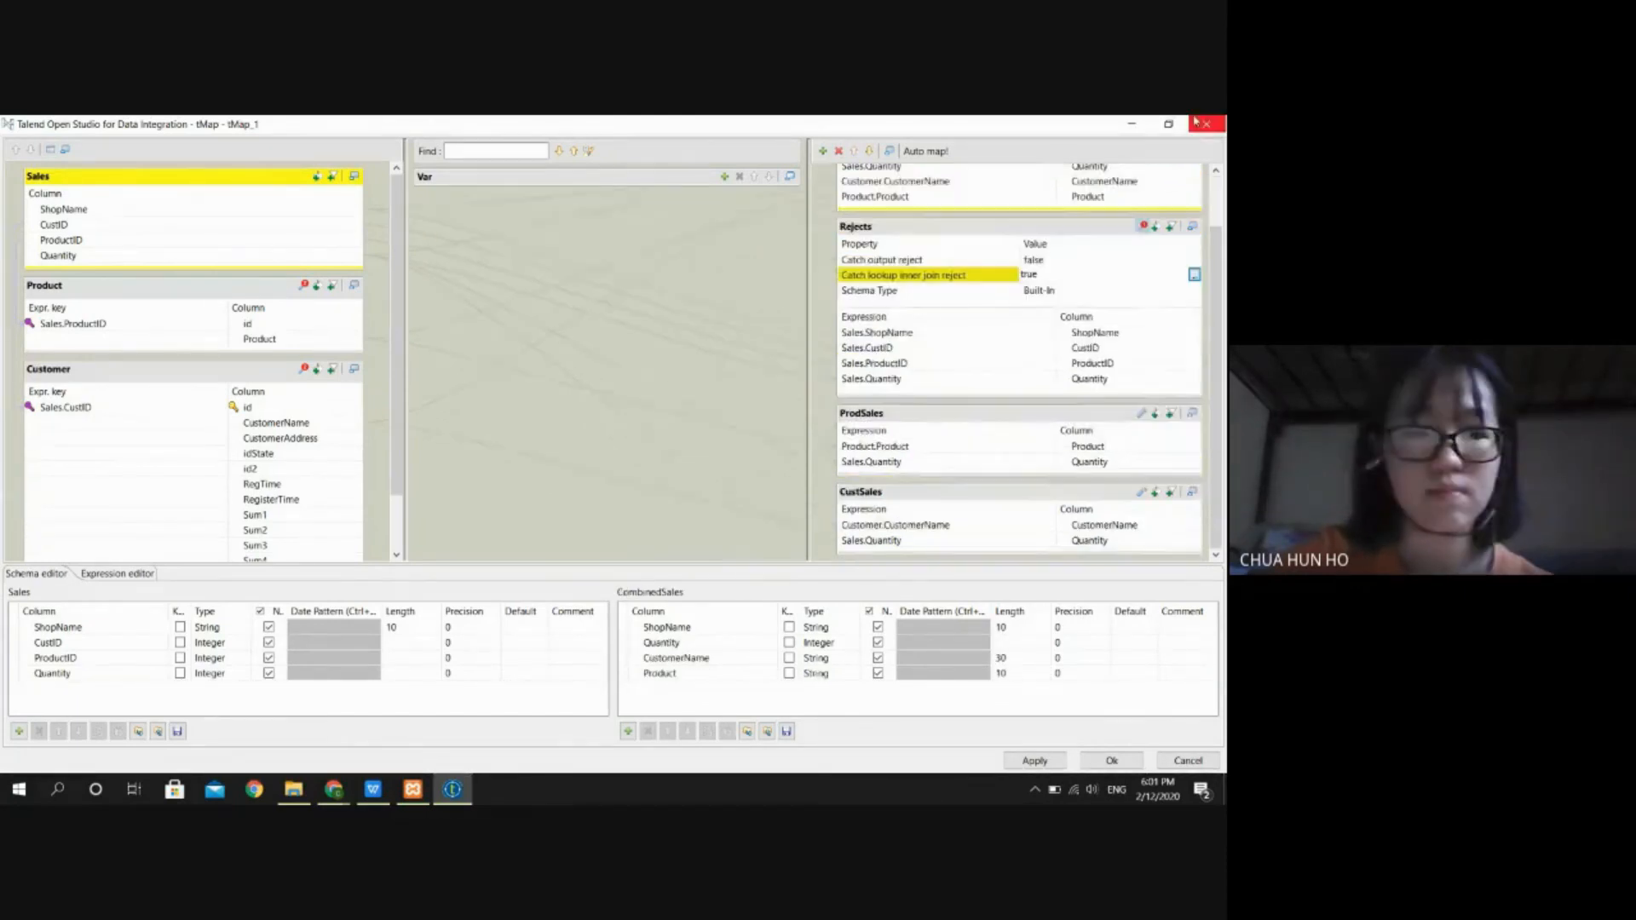
{"action": "left_click", "coordinate": [1196, 122]}
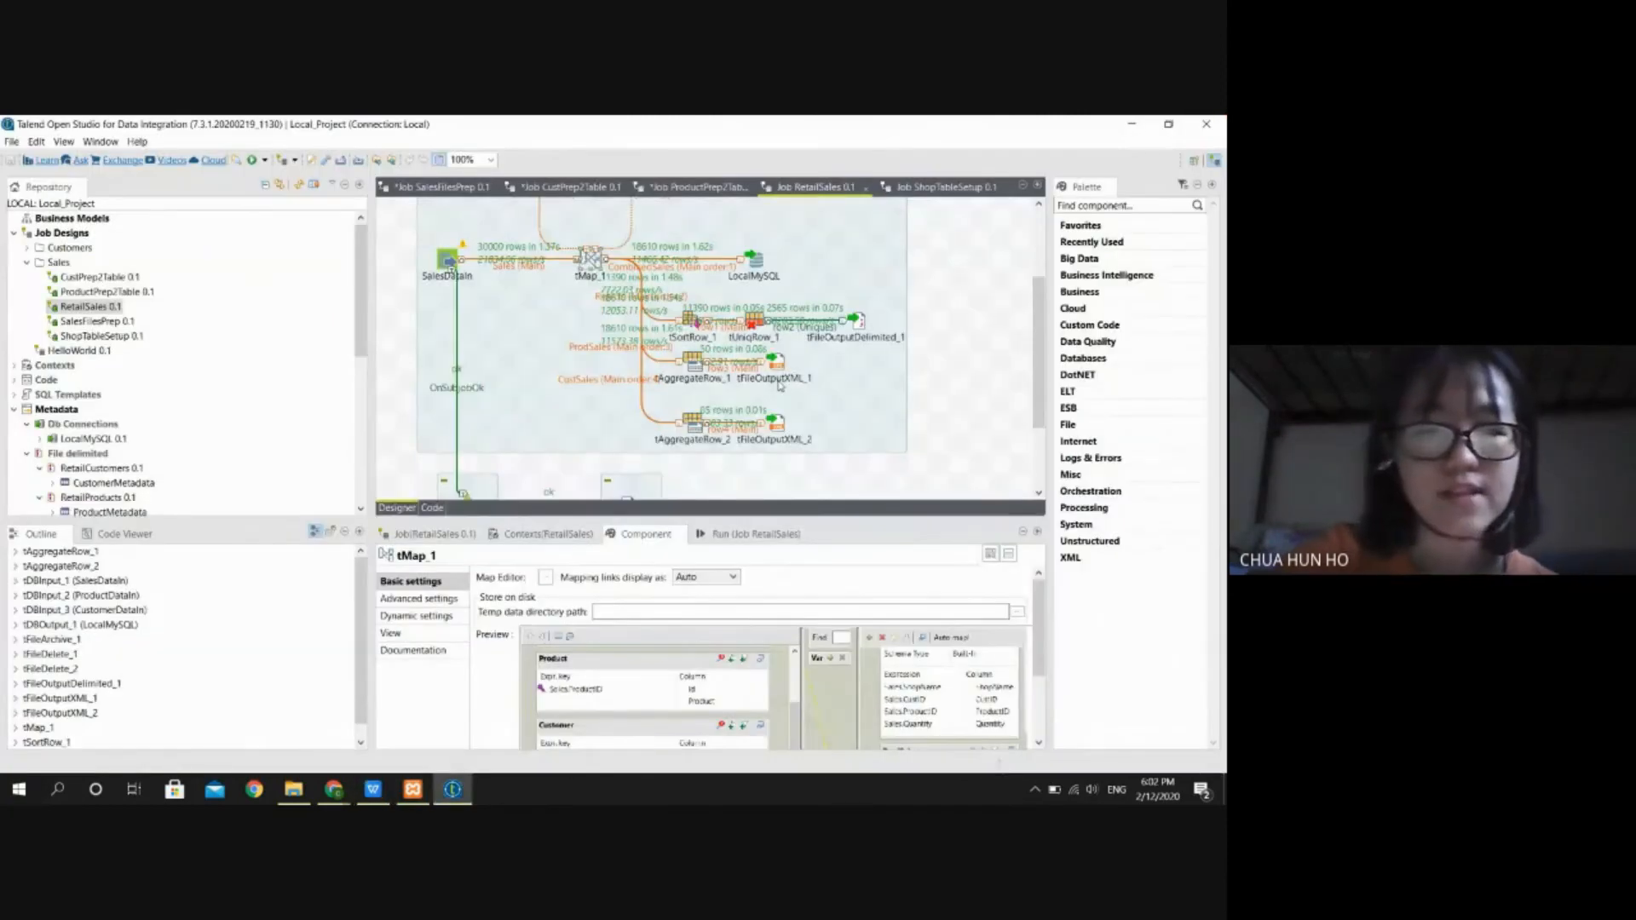
{"action": "scroll", "coordinate": [861, 345], "scroll_direction": "up", "scroll_amount": 3}
{"action": "left_click", "coordinate": [941, 305]}
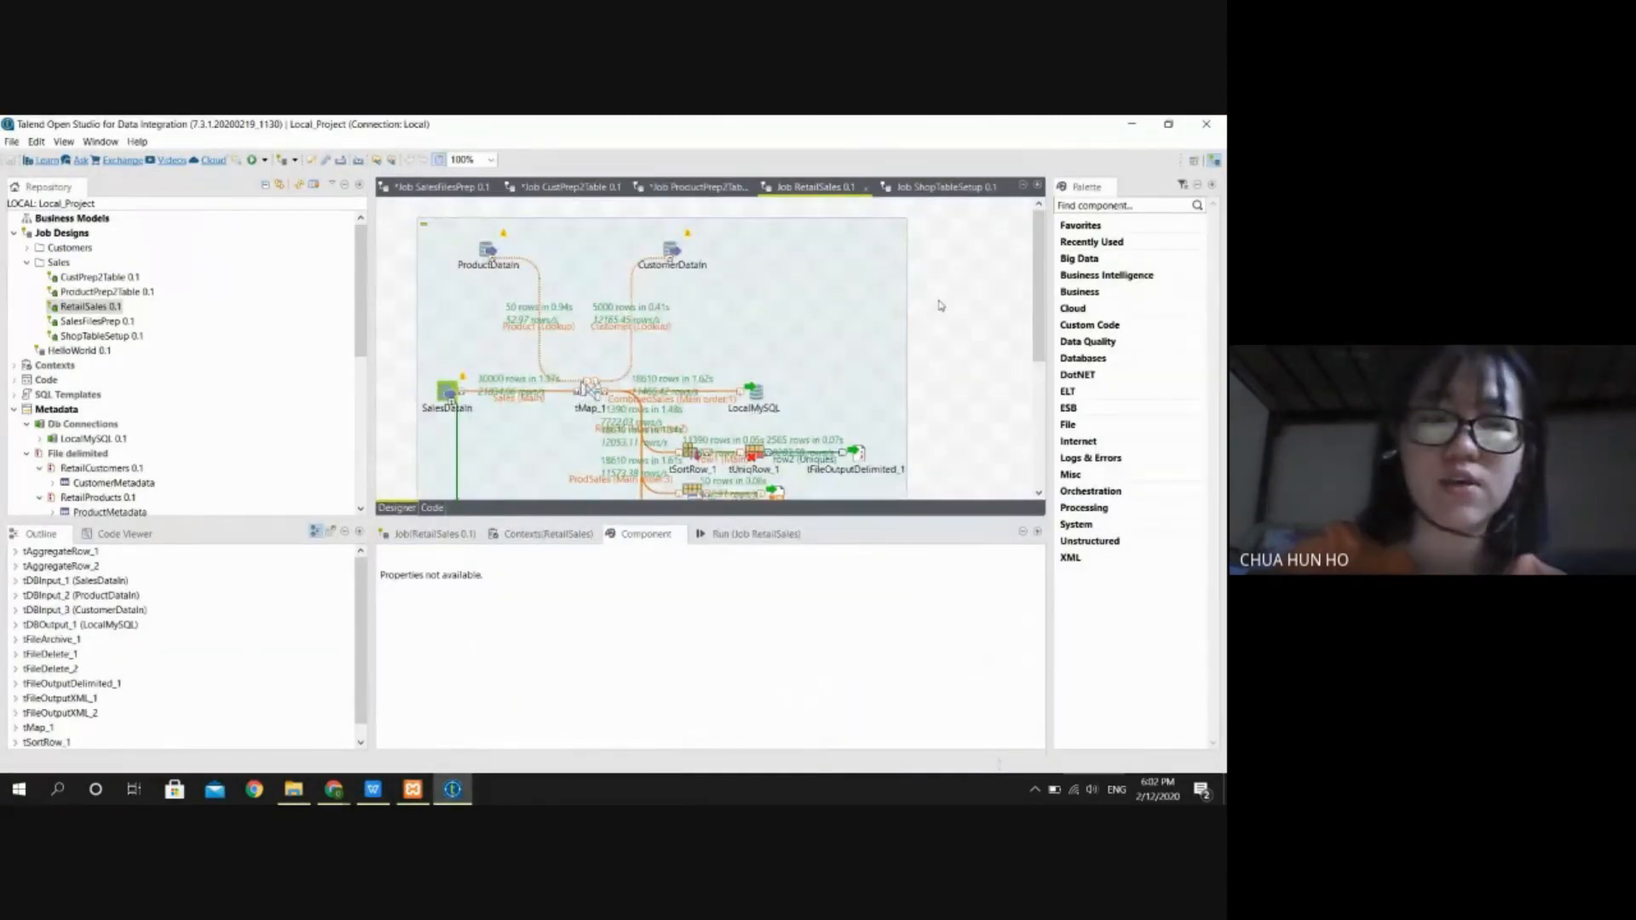